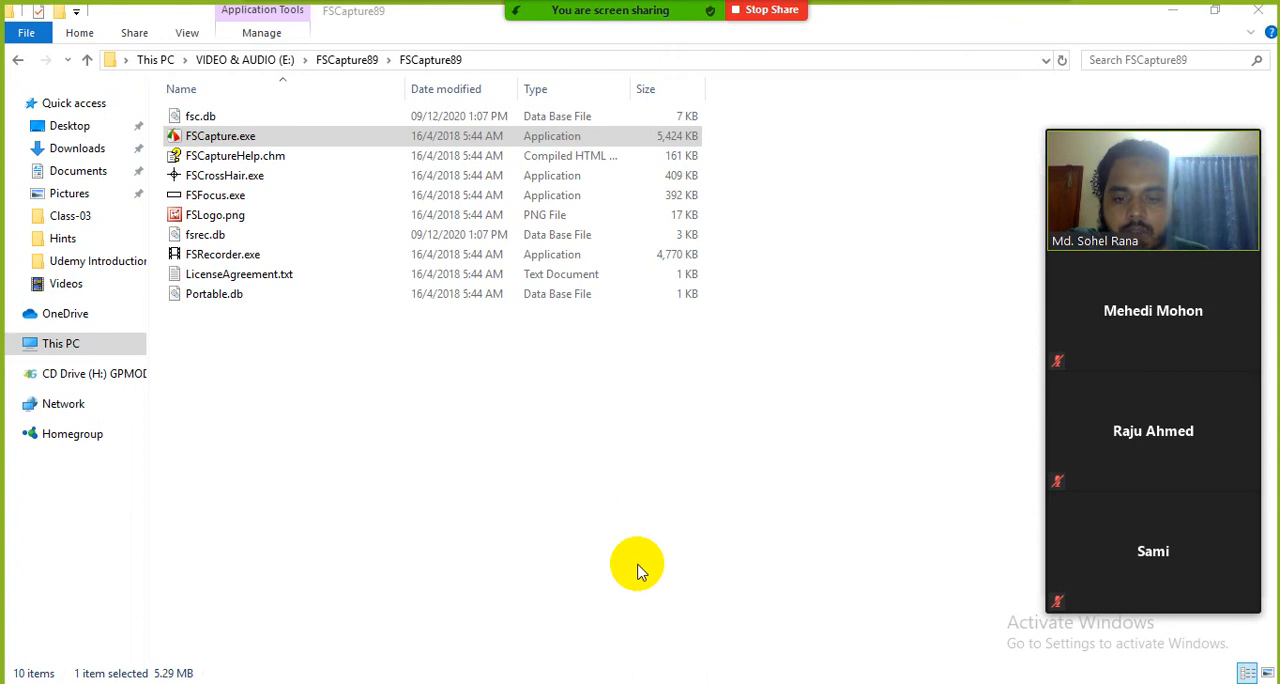
Step: Close the FSCapture89 folder window and refresh the desktop
click(822, 500)
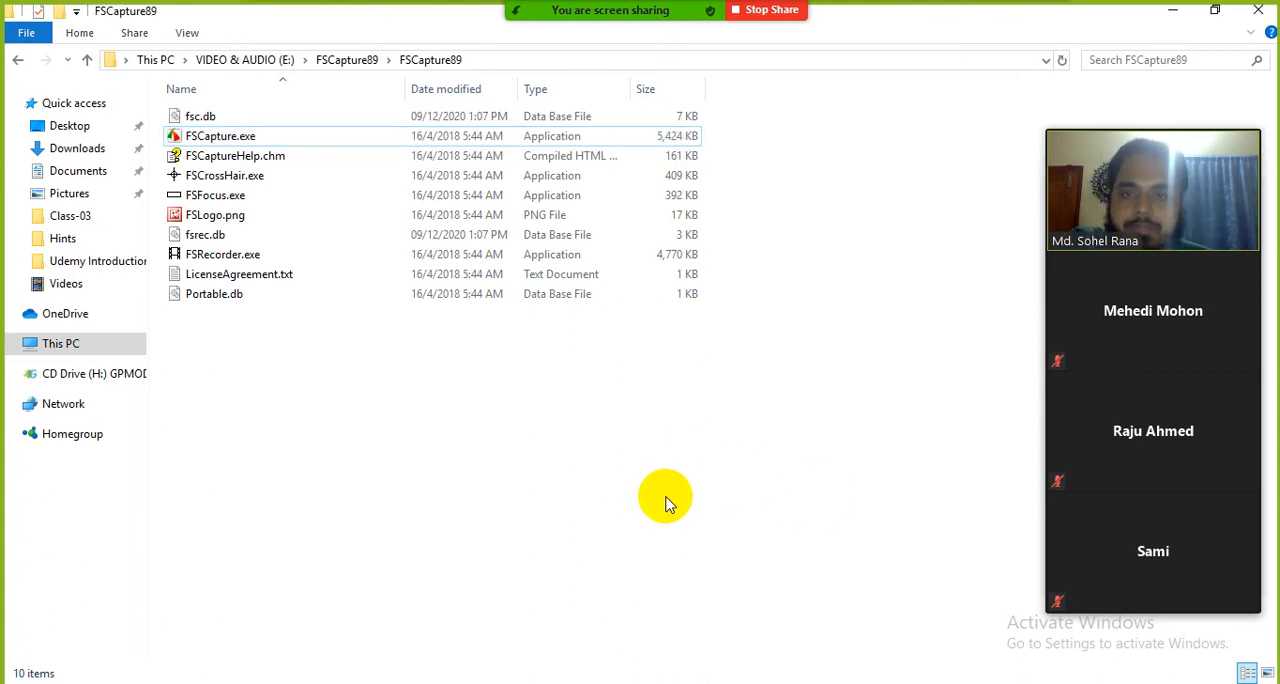
click(1257, 14)
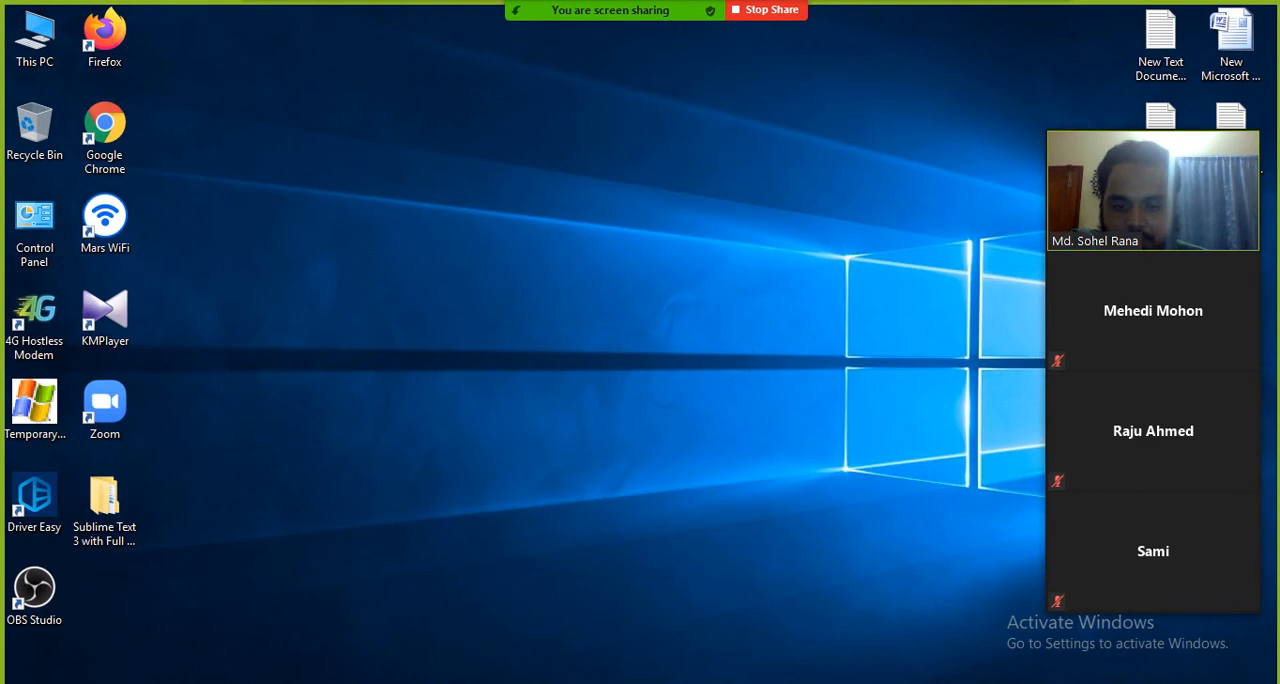
drag(714, 683, 1132, 668)
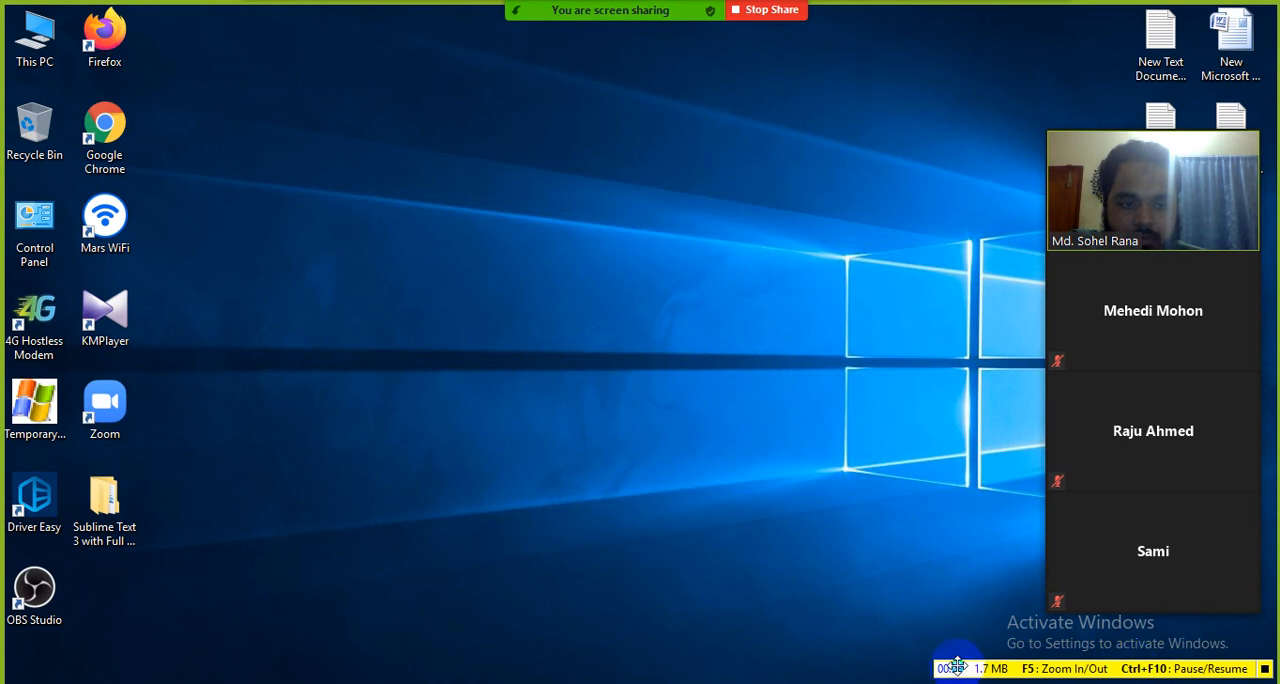
right_click(585, 409)
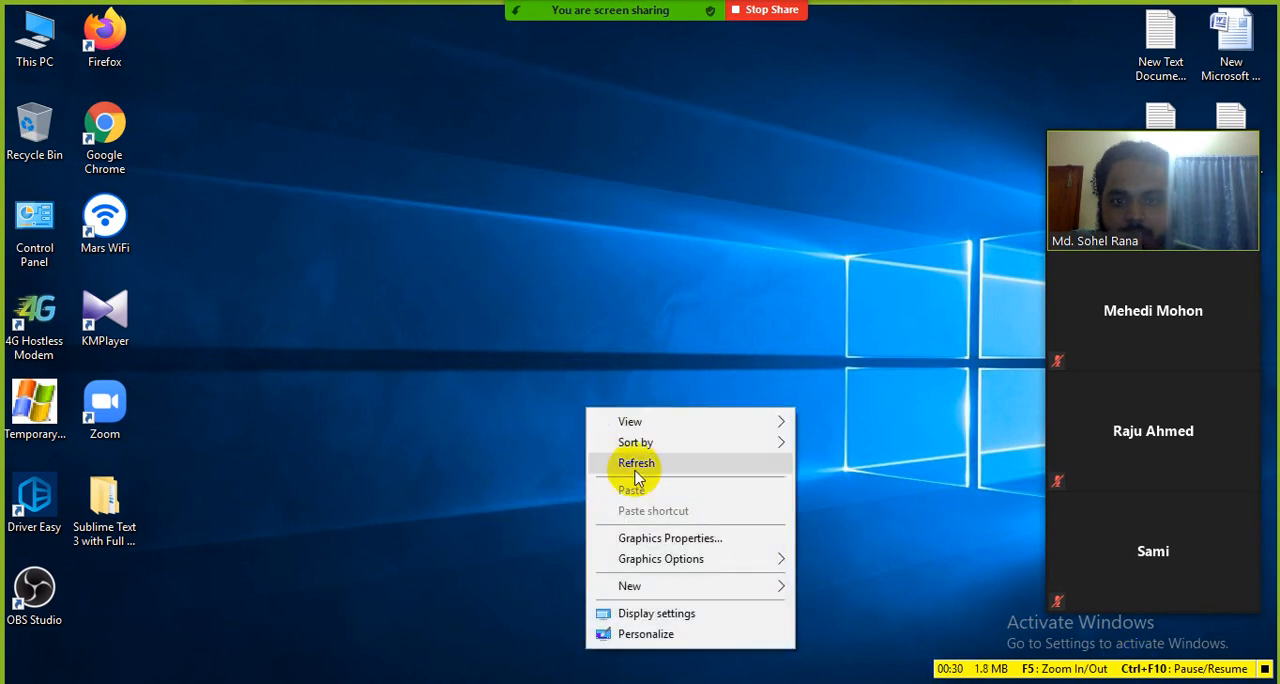
click(636, 468)
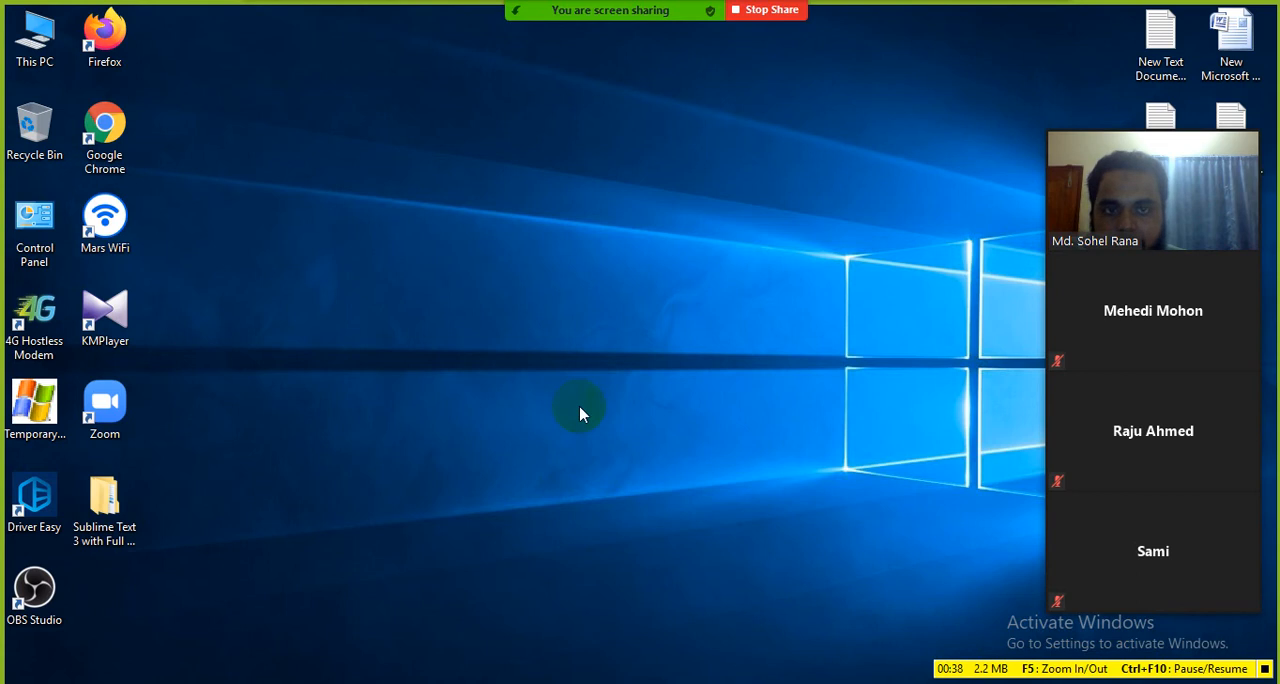
Step: Open Firefox and decline making it the default browser
double_click(37, 38)
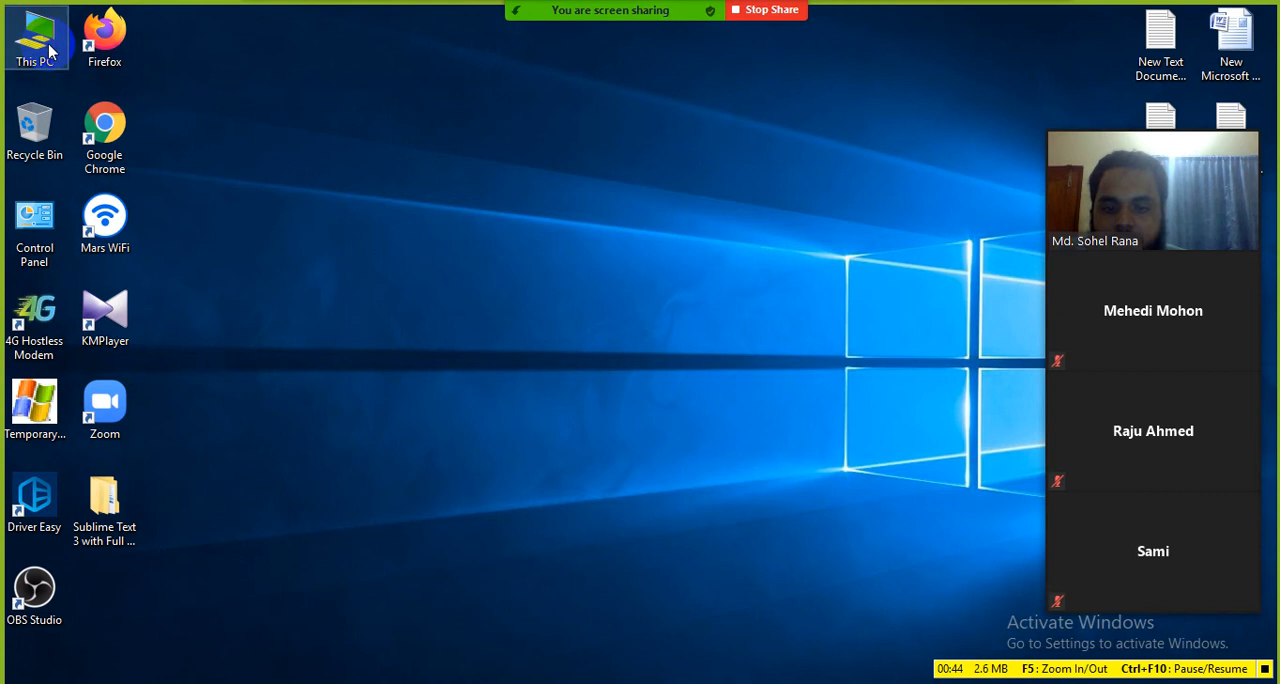
click(1240, 10)
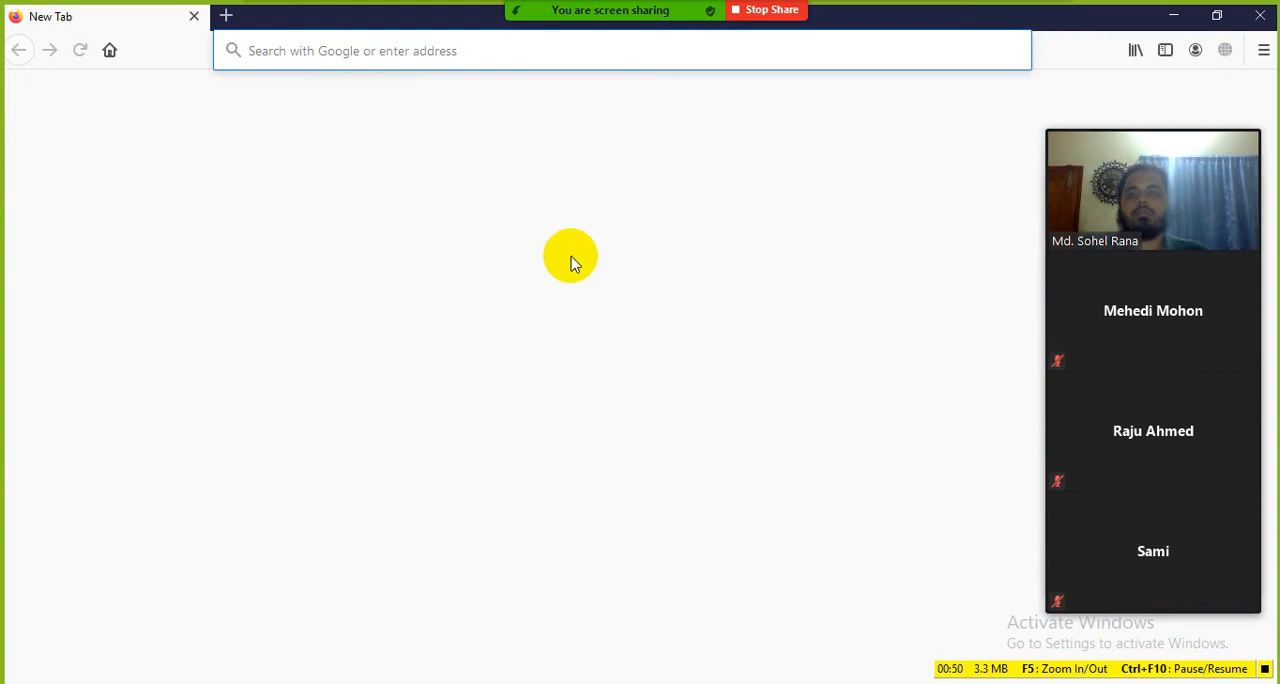
click(400, 38)
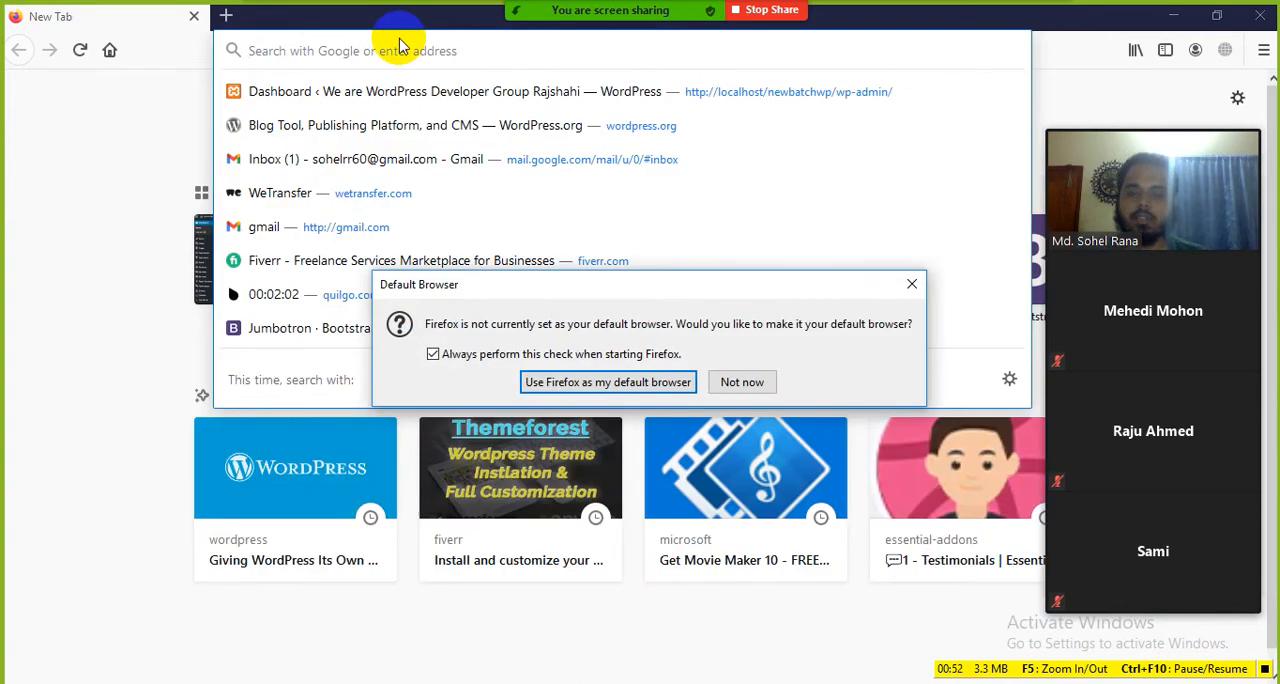
click(752, 381)
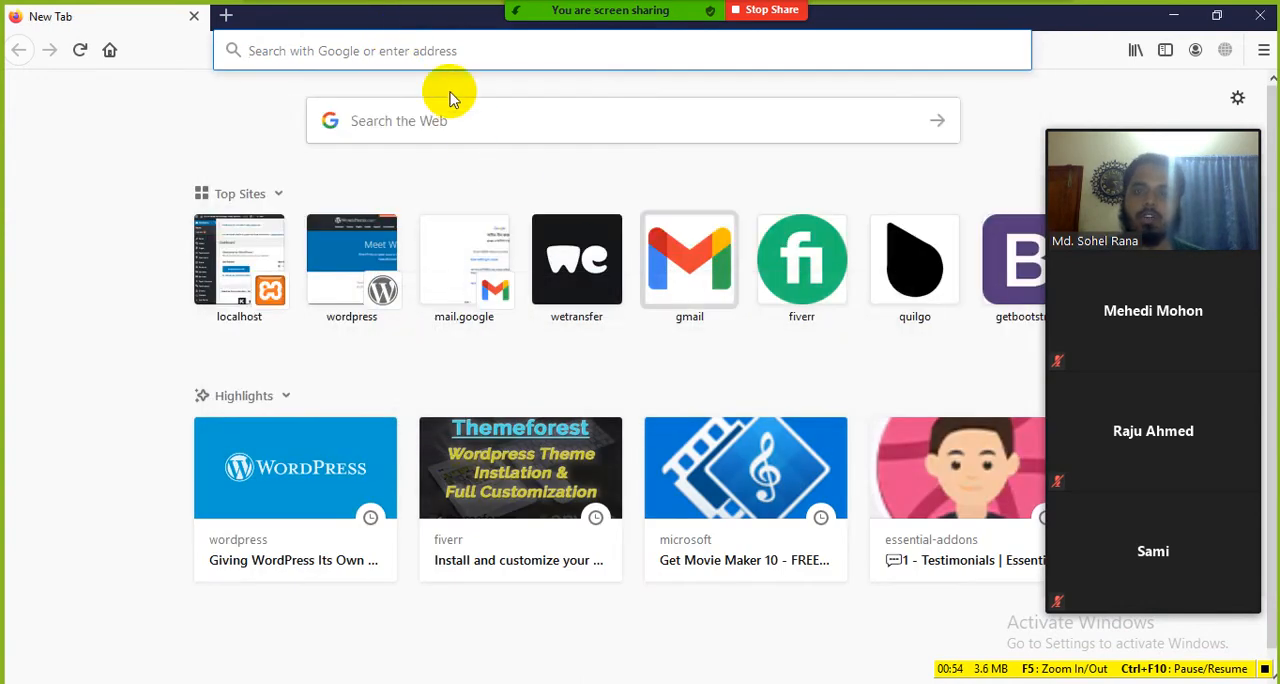
Step: Load the local site localhost/newbatchwp/ and look through the sections of its home page
click(430, 50)
text(lo)
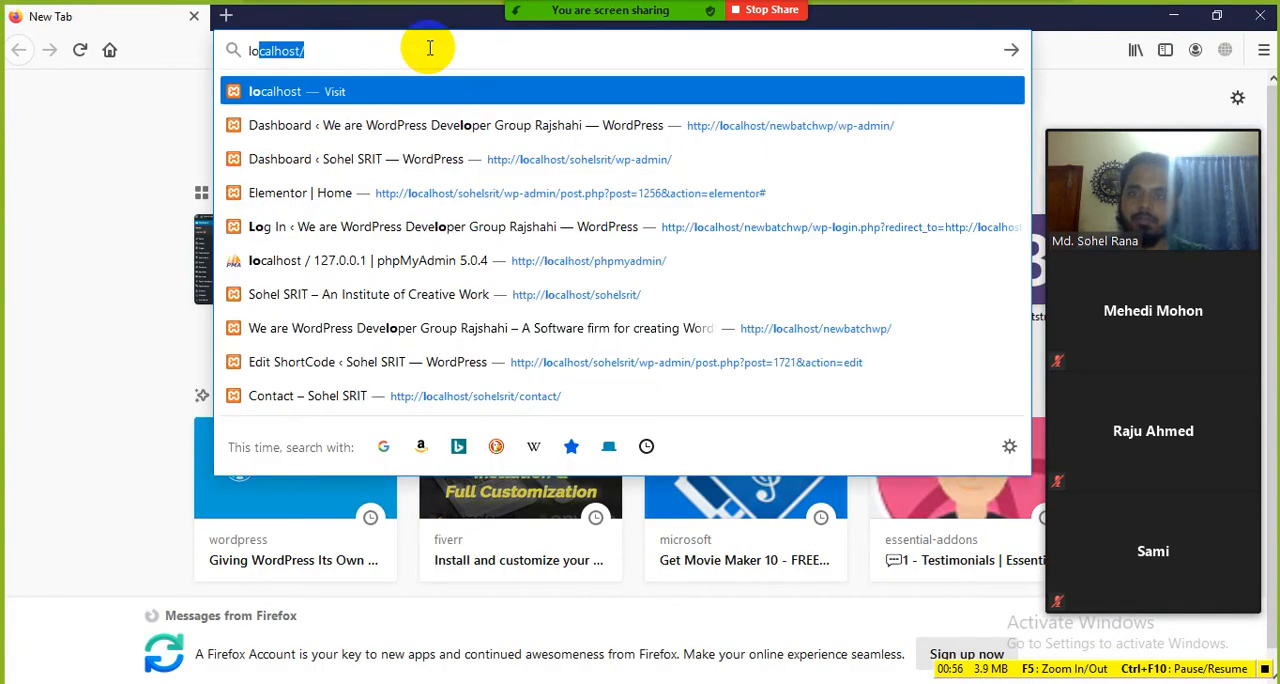
text(calhost)
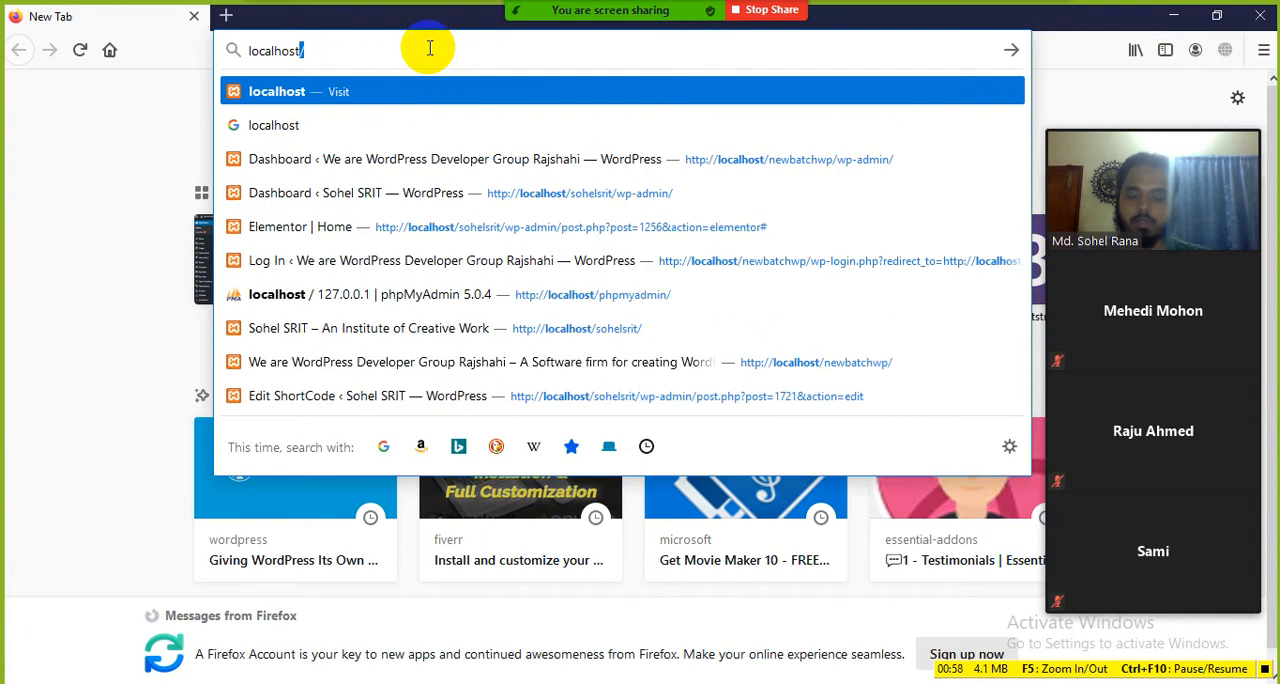
text(t/)
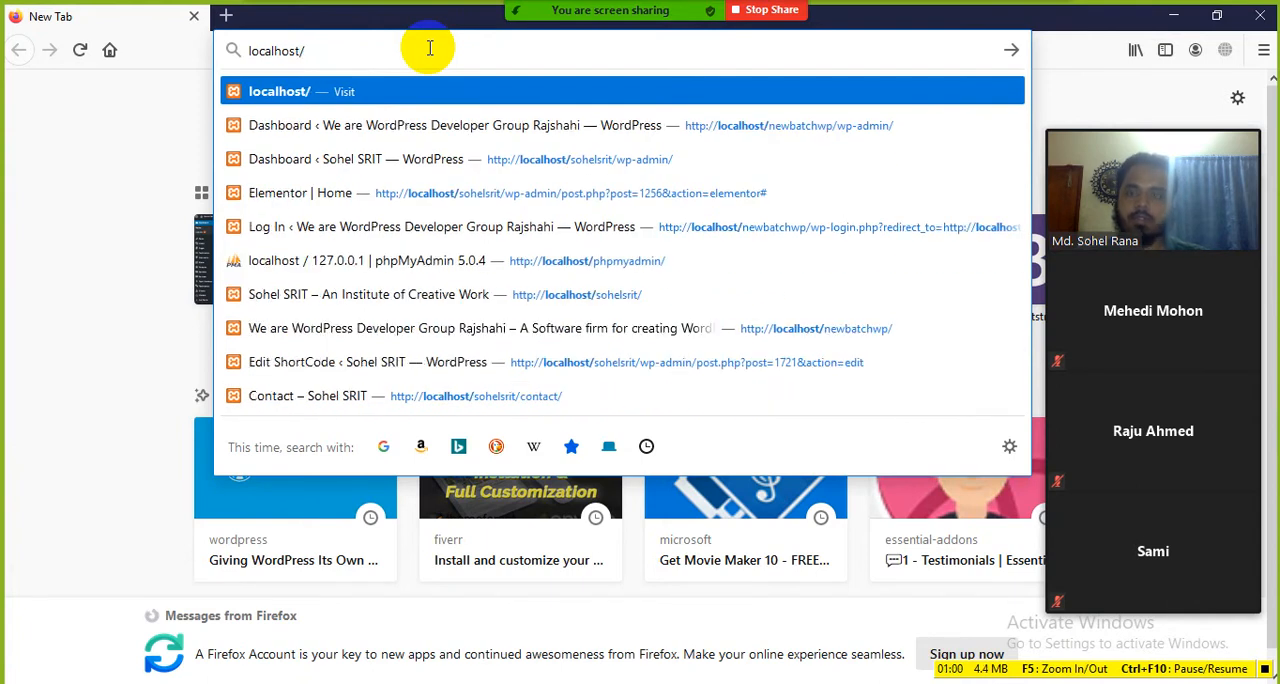
text(w)
key(BackSpace)
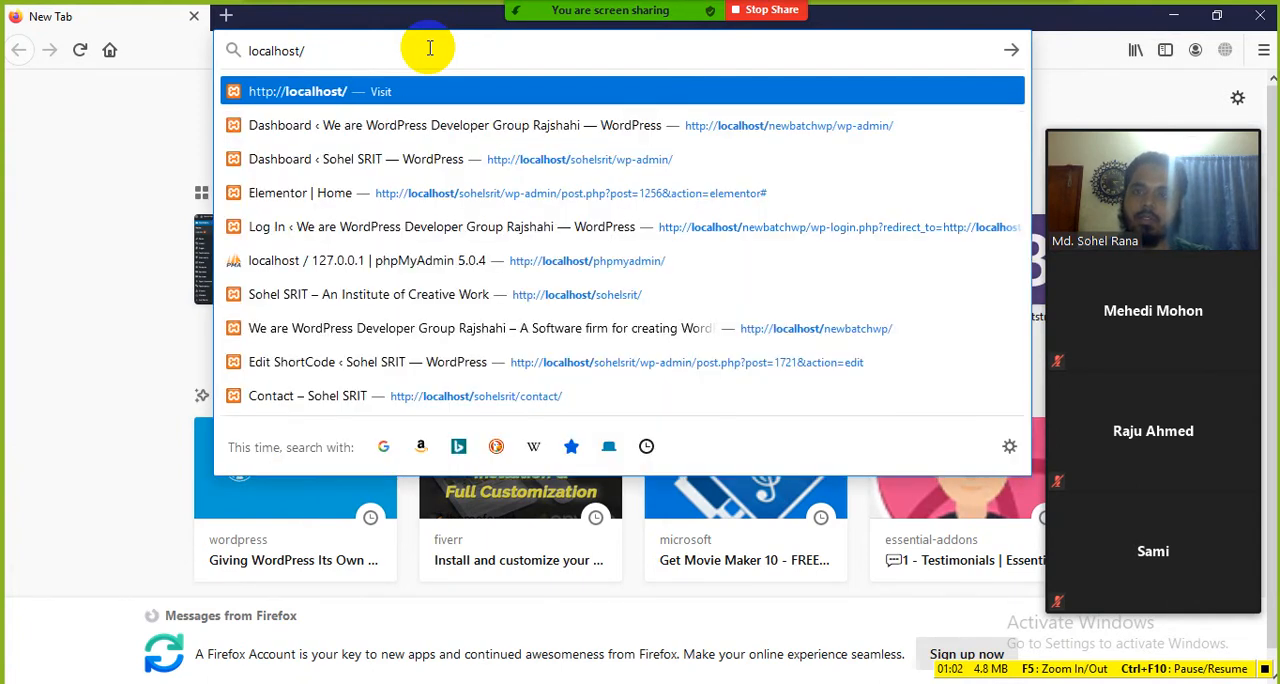
text(ne)
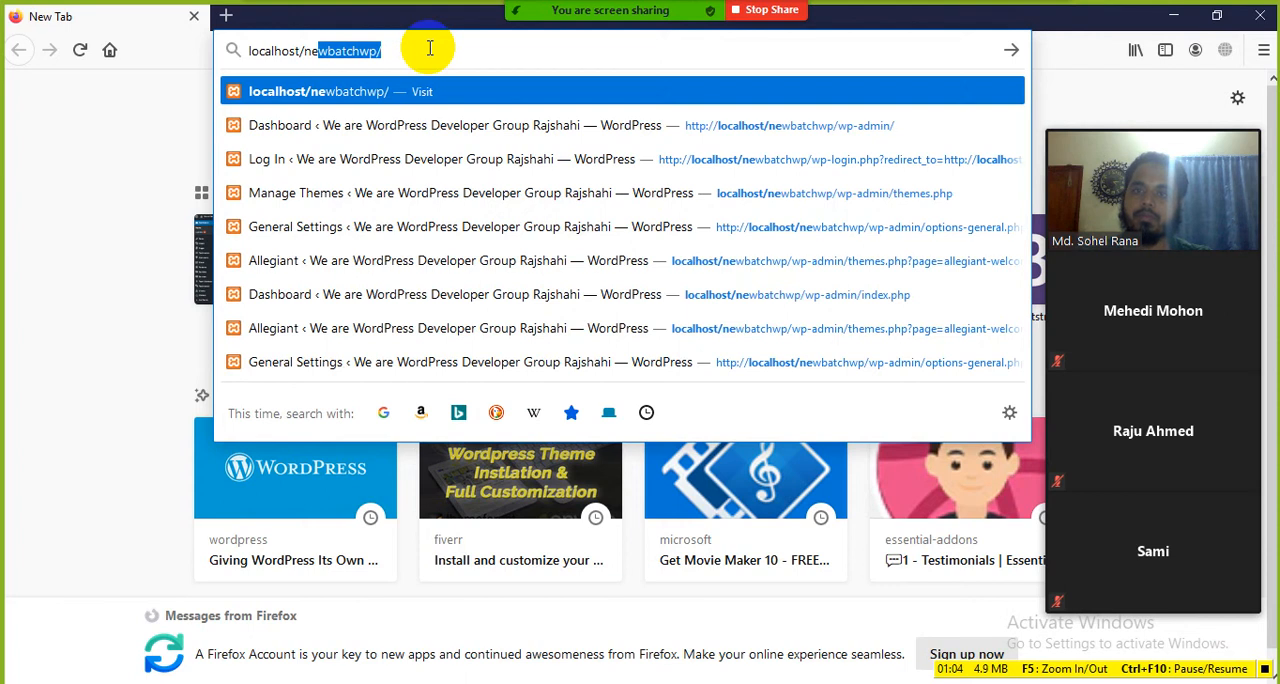
text(wbatch)
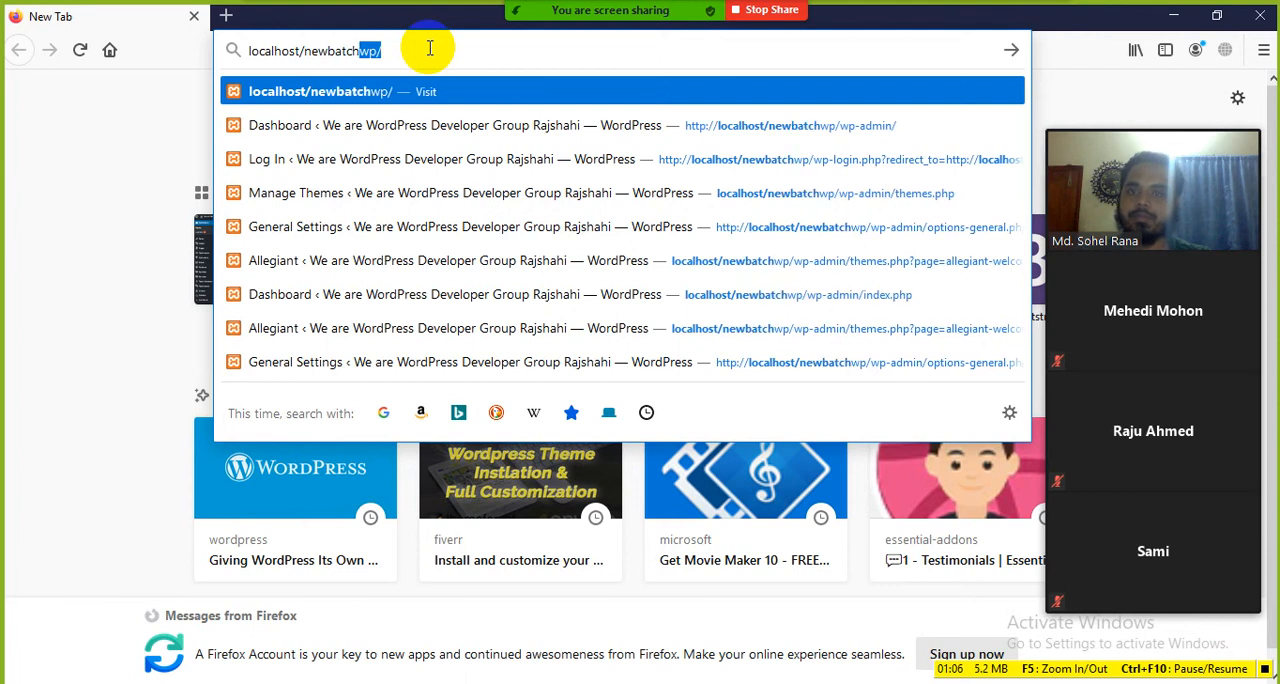
text(w)
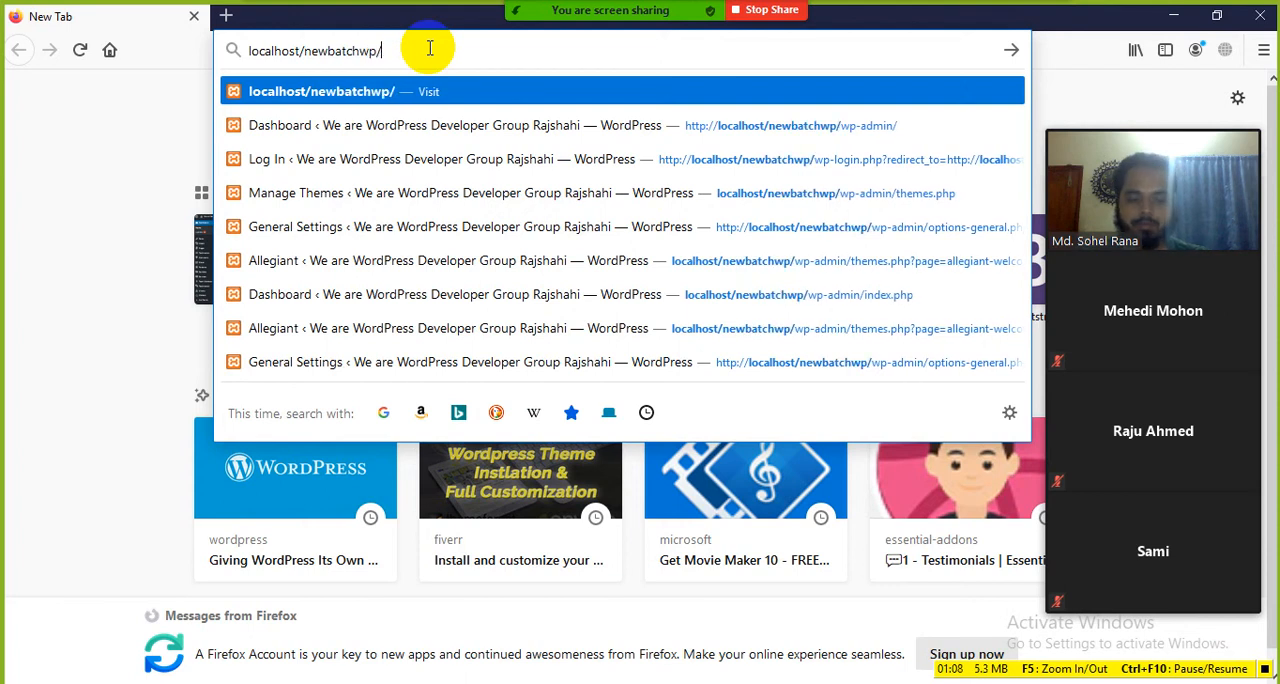
text(p/)
key(Return)
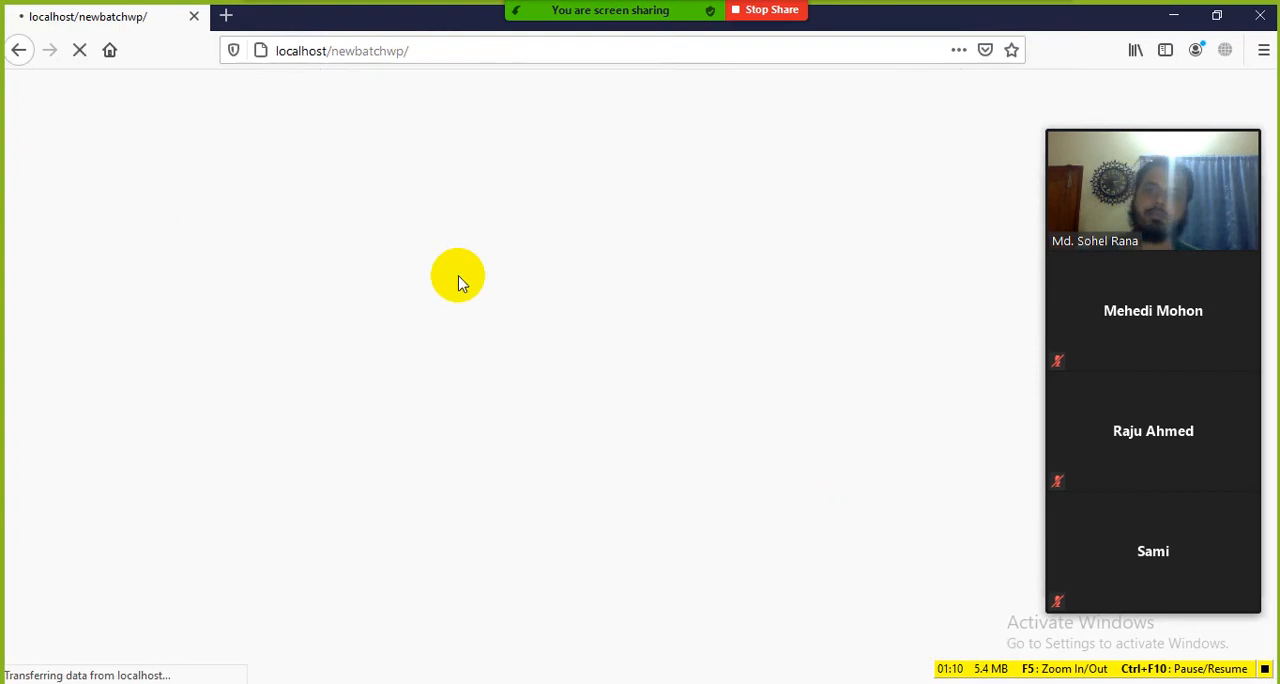
scroll(480, 360, down, 10)
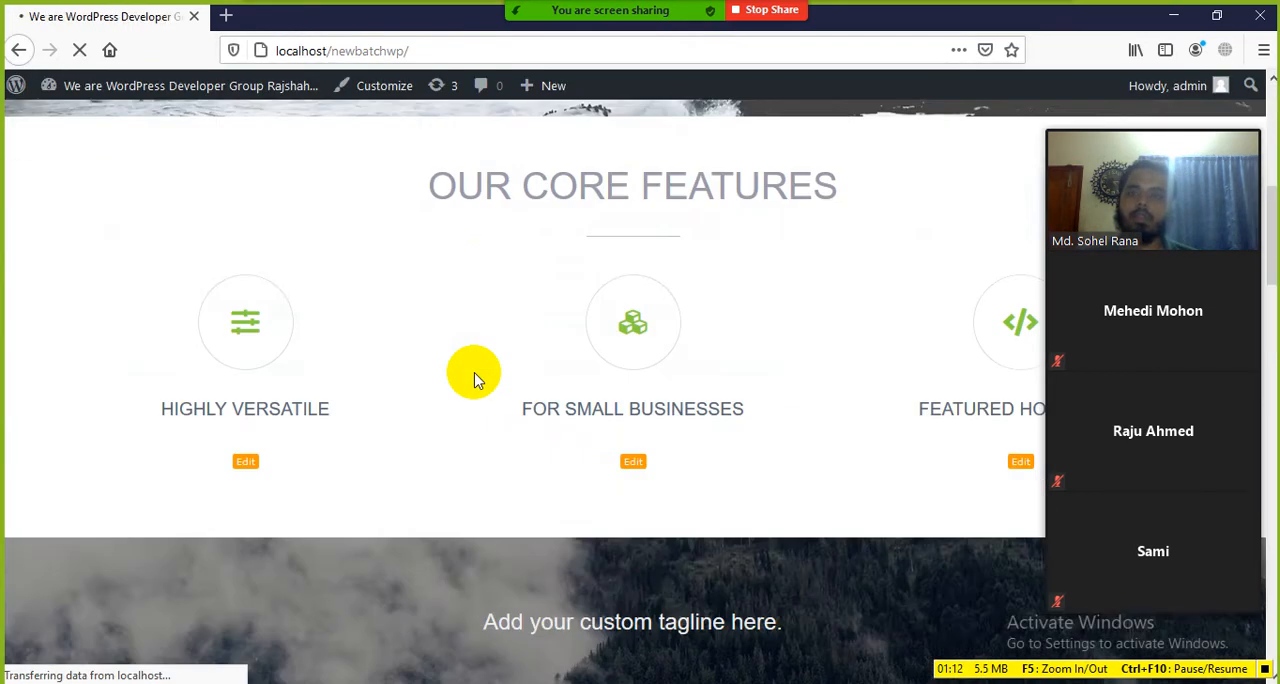
scroll(490, 370, down, 15)
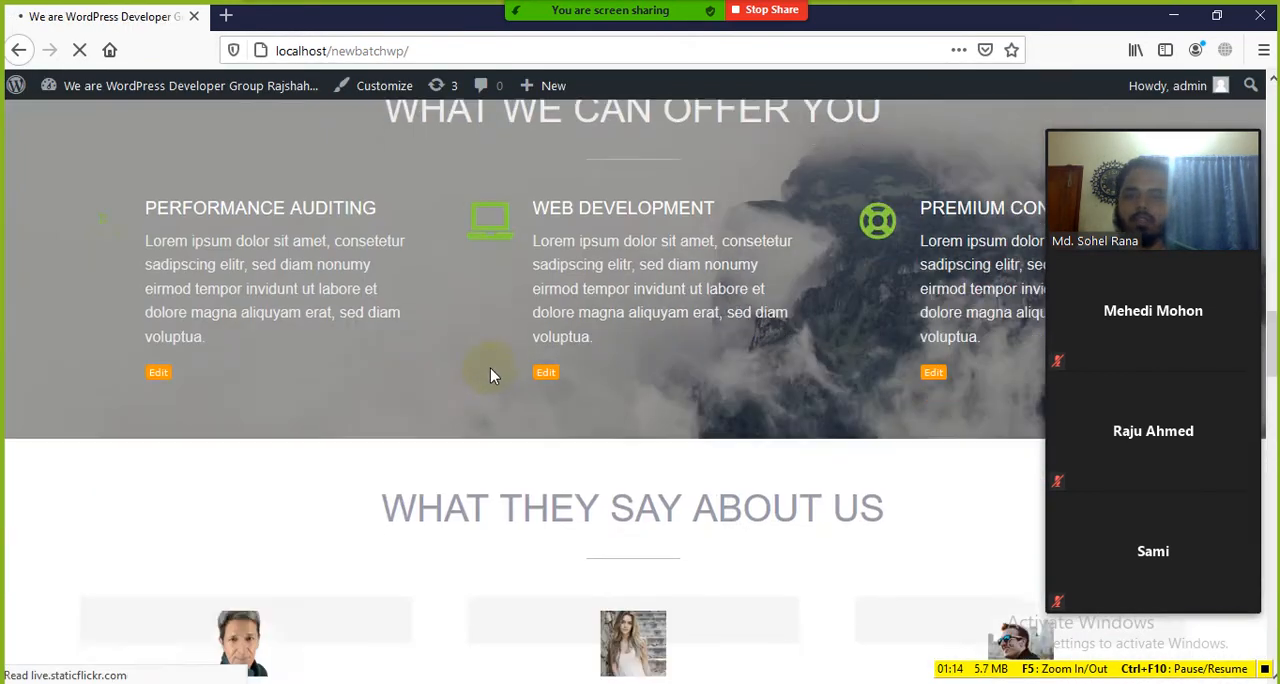
scroll(500, 370, down, 4)
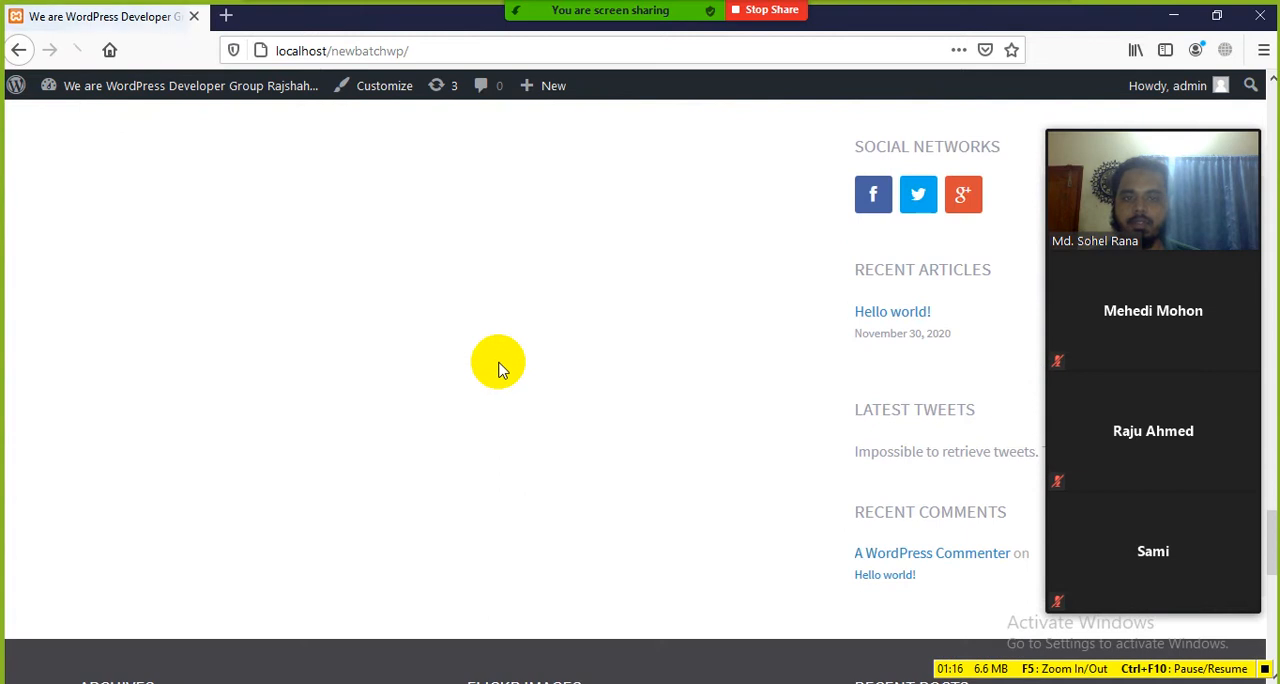
scroll(500, 365, up, 15)
scroll(498, 365, up, 10)
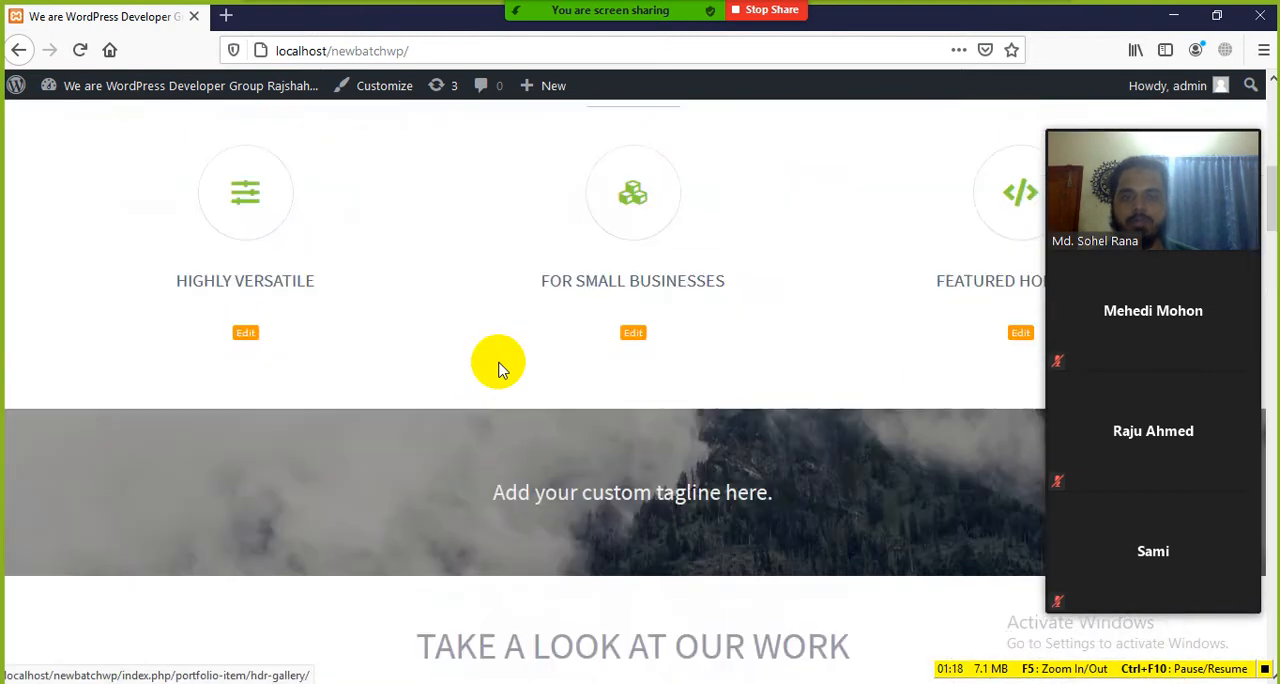
Step: Open the site's WordPress admin dashboard at localhost/newbatchwp/wp-admin/
click(521, 52)
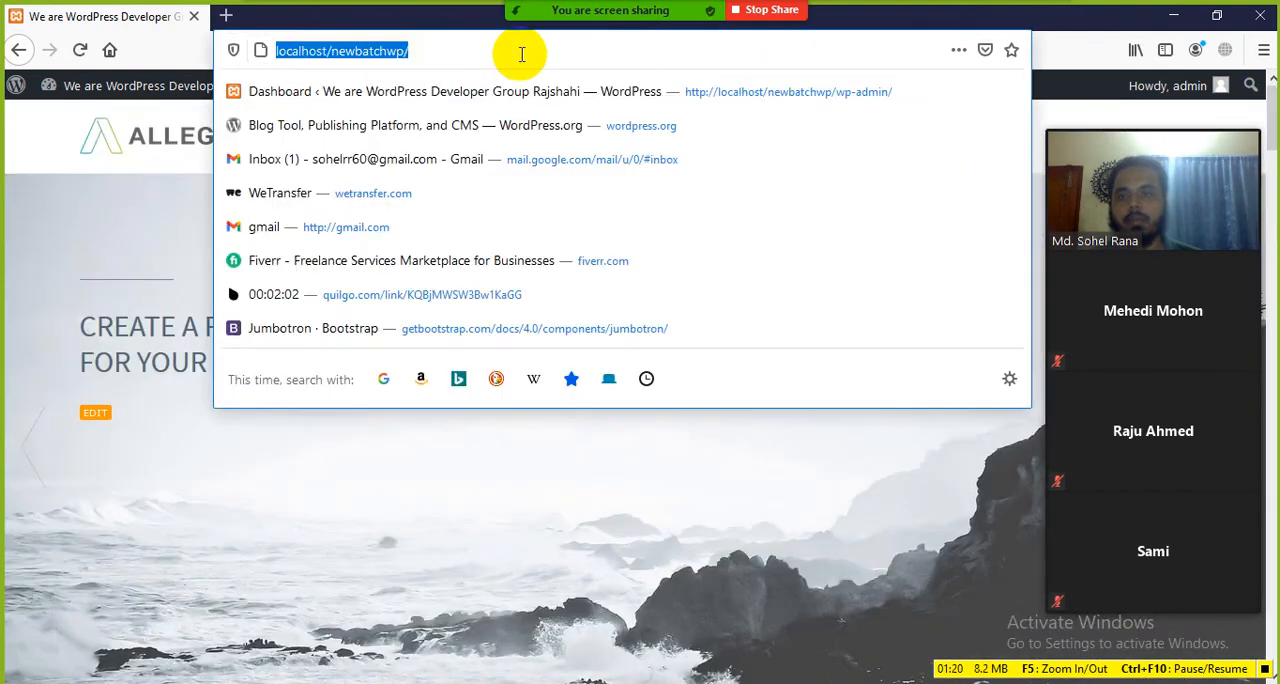
click(521, 54)
text(wp)
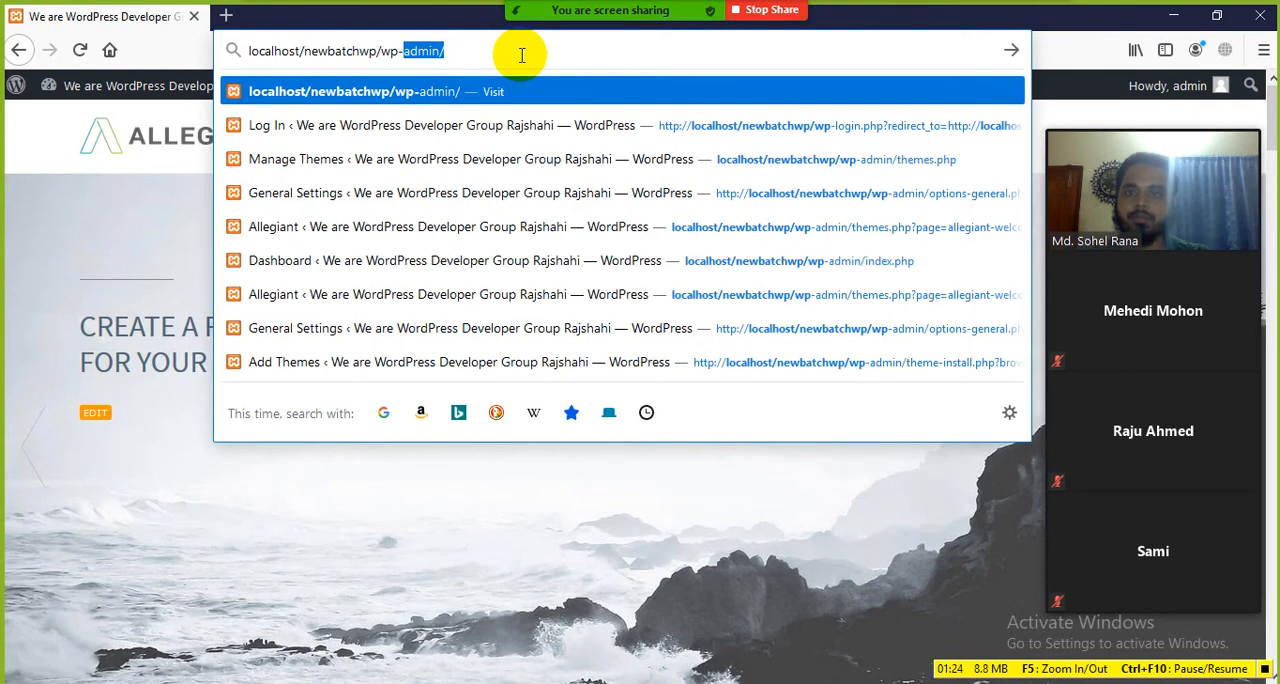
text(-d)
key(BackSpace)
text(admin)
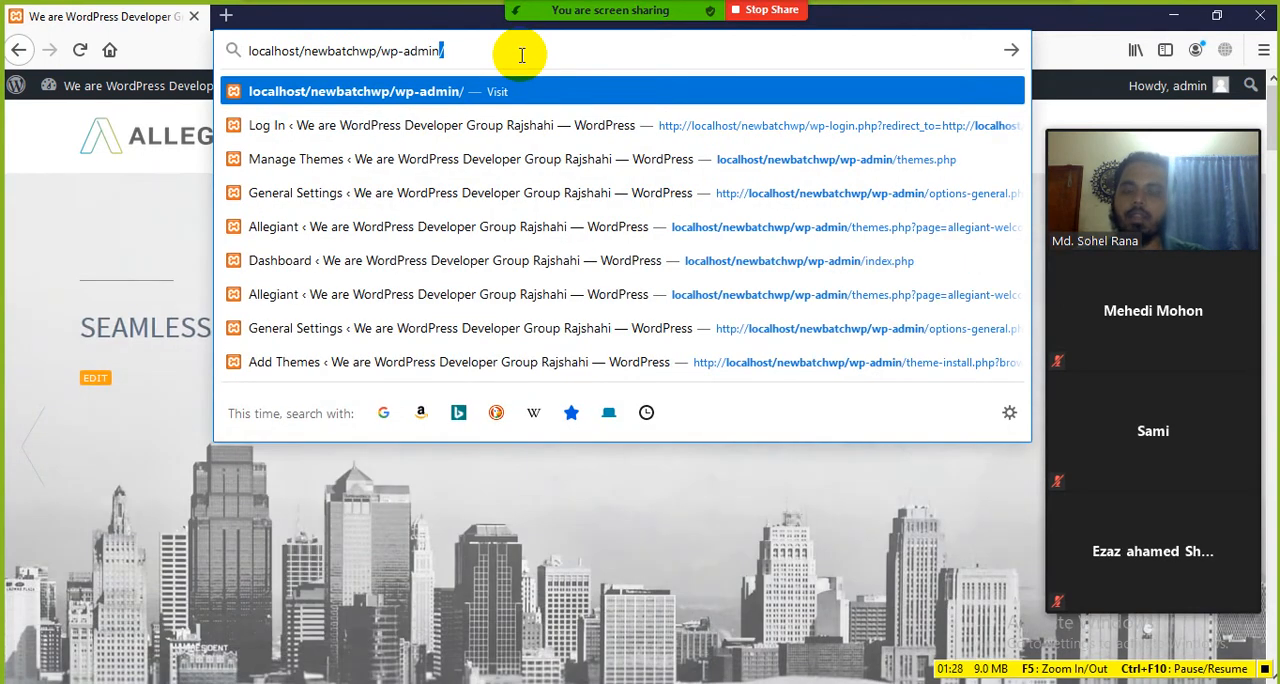
key(Return)
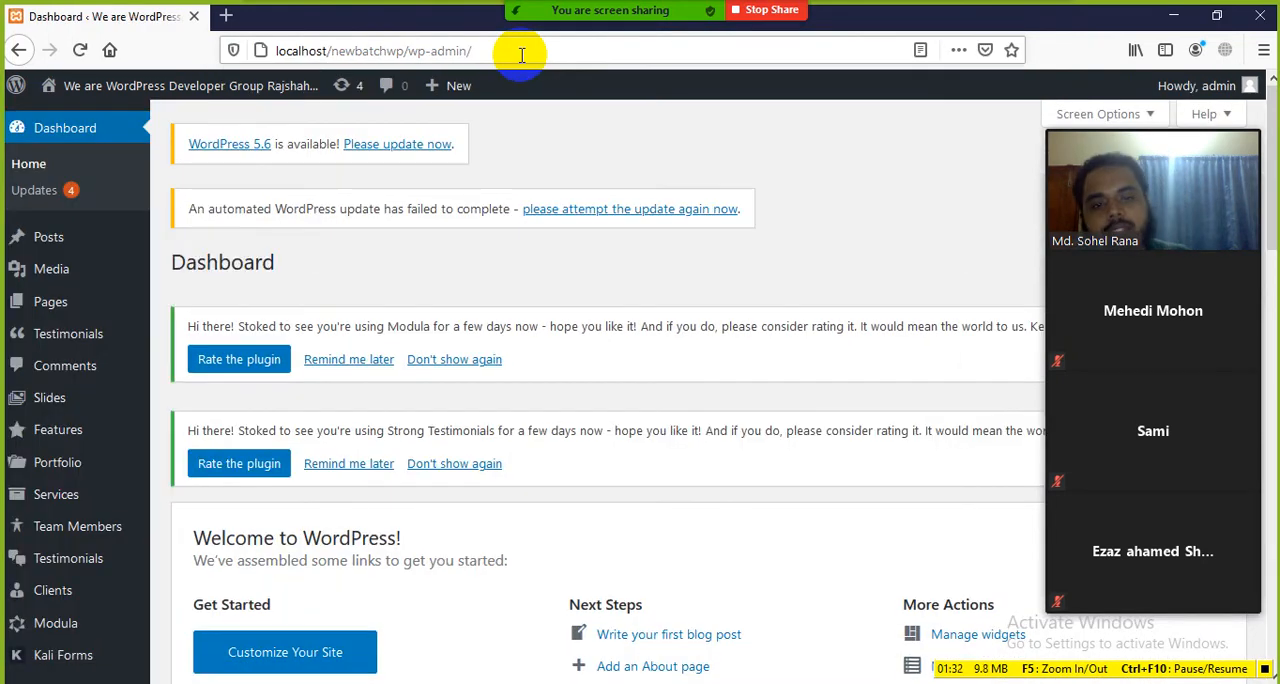
Step: Permanently dismiss the Modula and Strong Testimonials rating notices on the dashboard
scroll(586, 371, down, 4)
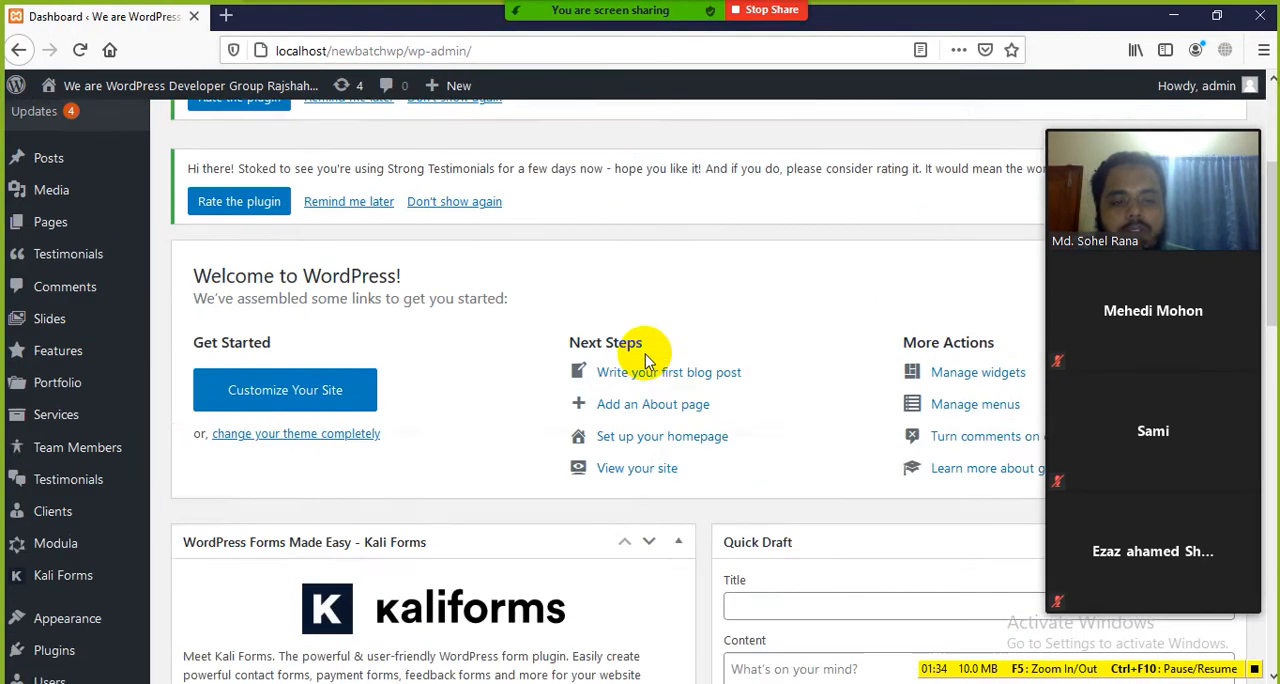
scroll(566, 346, up, 4)
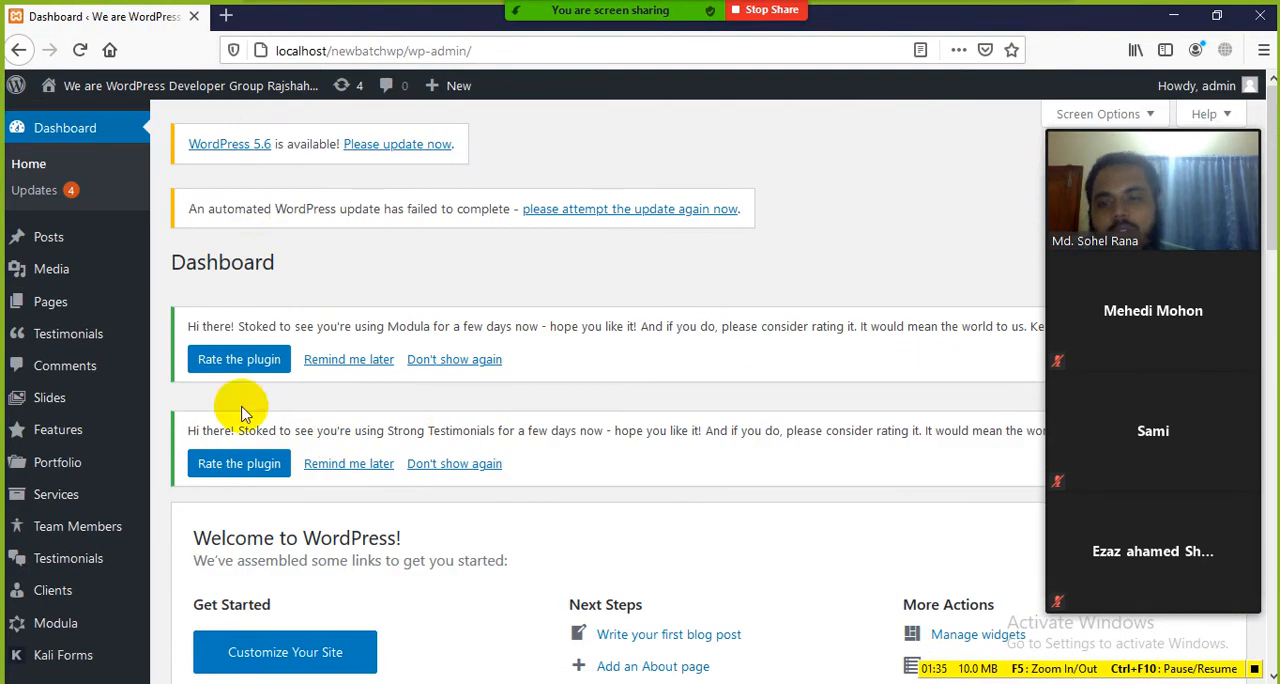
click(455, 362)
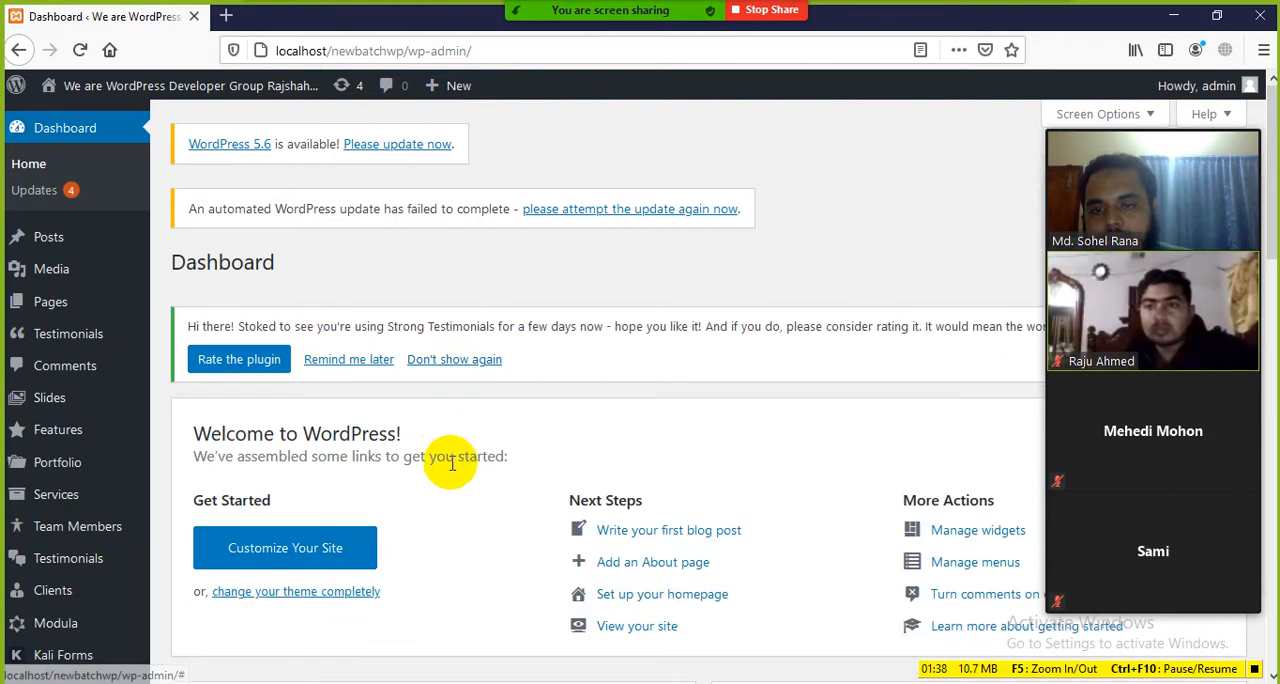
click(456, 362)
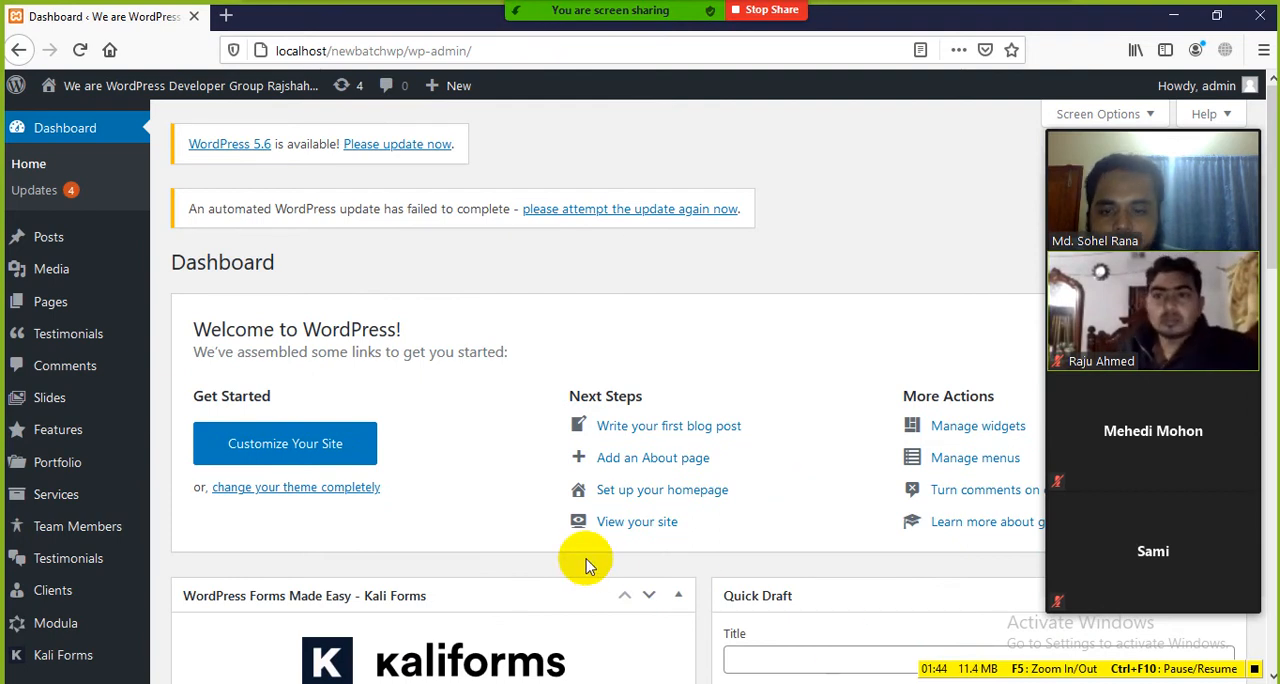
scroll(586, 560, down, 3)
scroll(588, 560, up, 3)
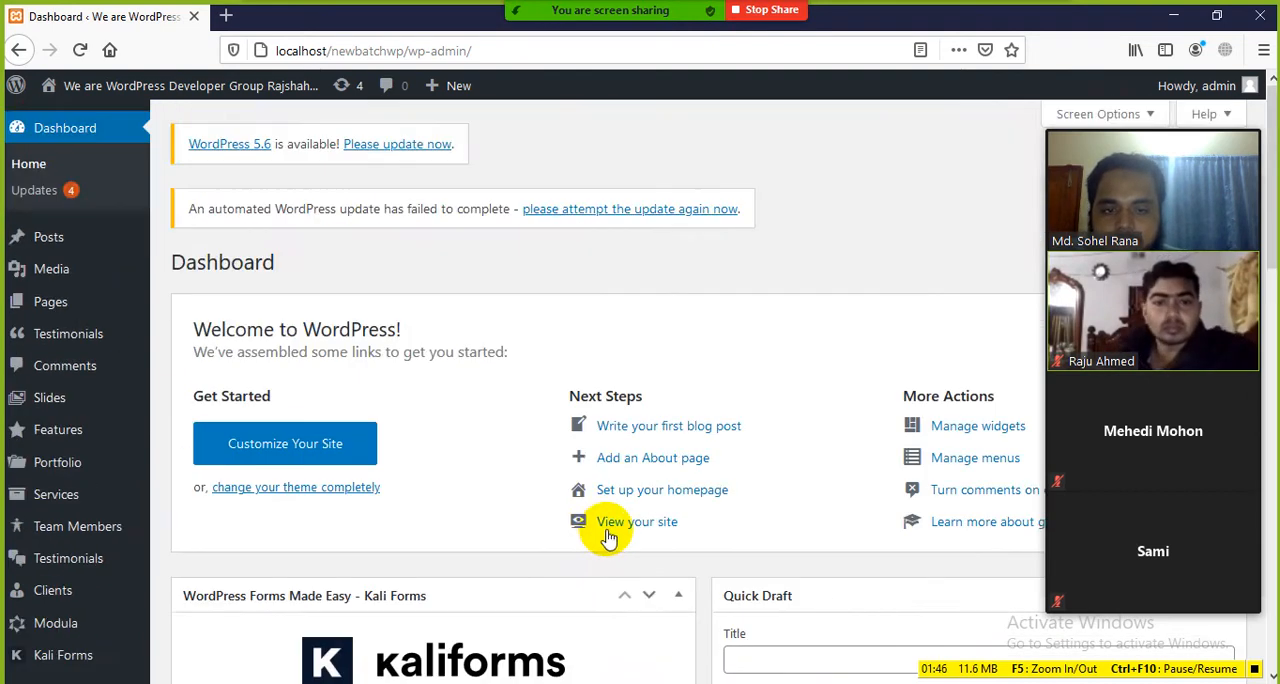
scroll(600, 534, down, 5)
scroll(615, 535, up, 5)
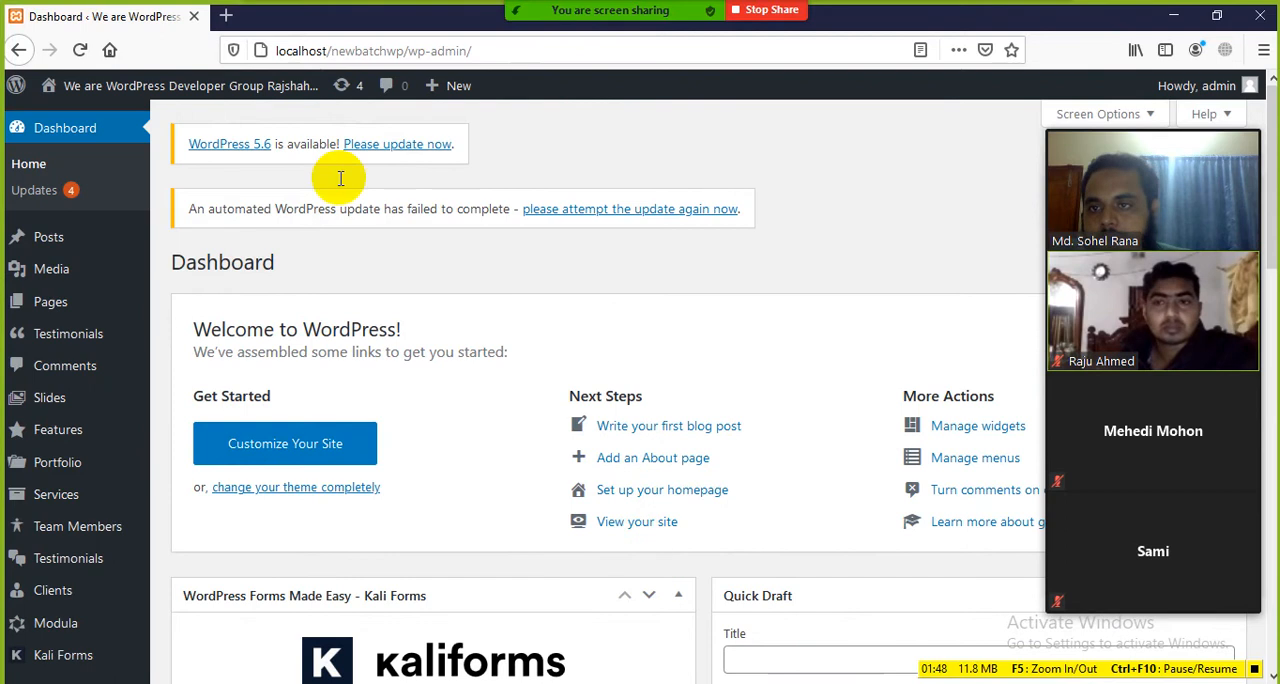
Step: Switch to the WordPress Class-03 document in Word and review its title, the Today Class Topics heading and the WordPress Dashboard topic
key(alt+Tab)
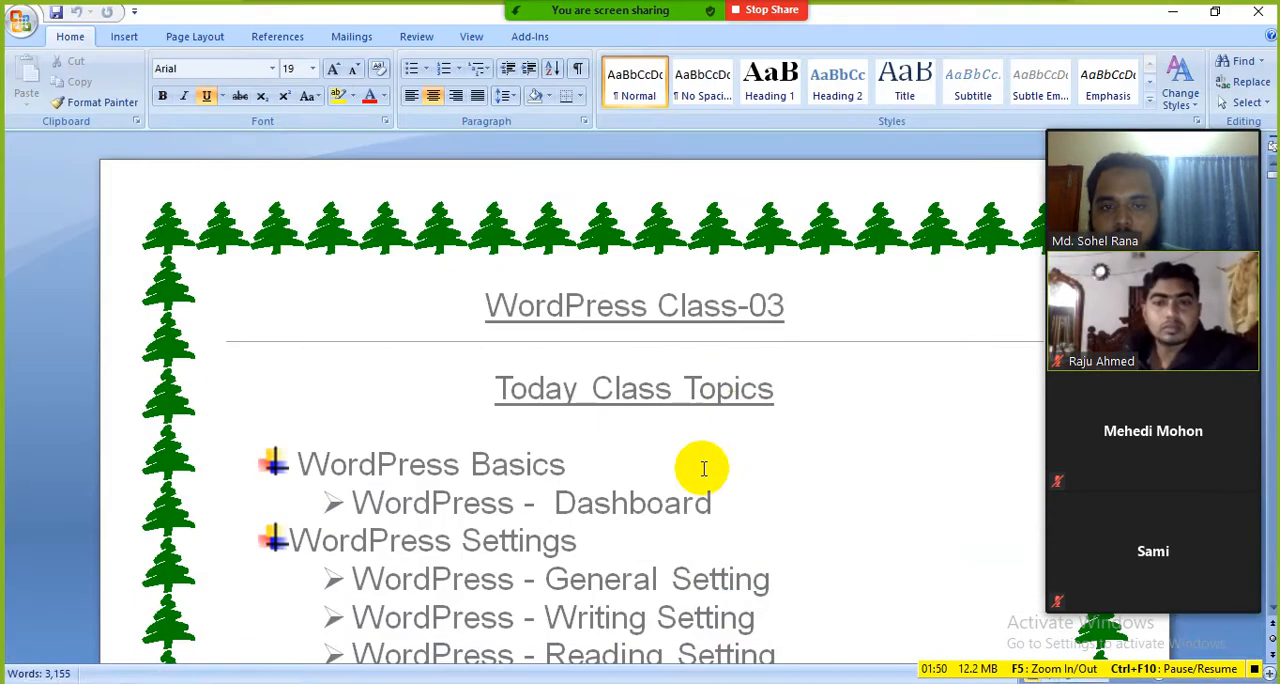
drag(797, 315, 460, 298)
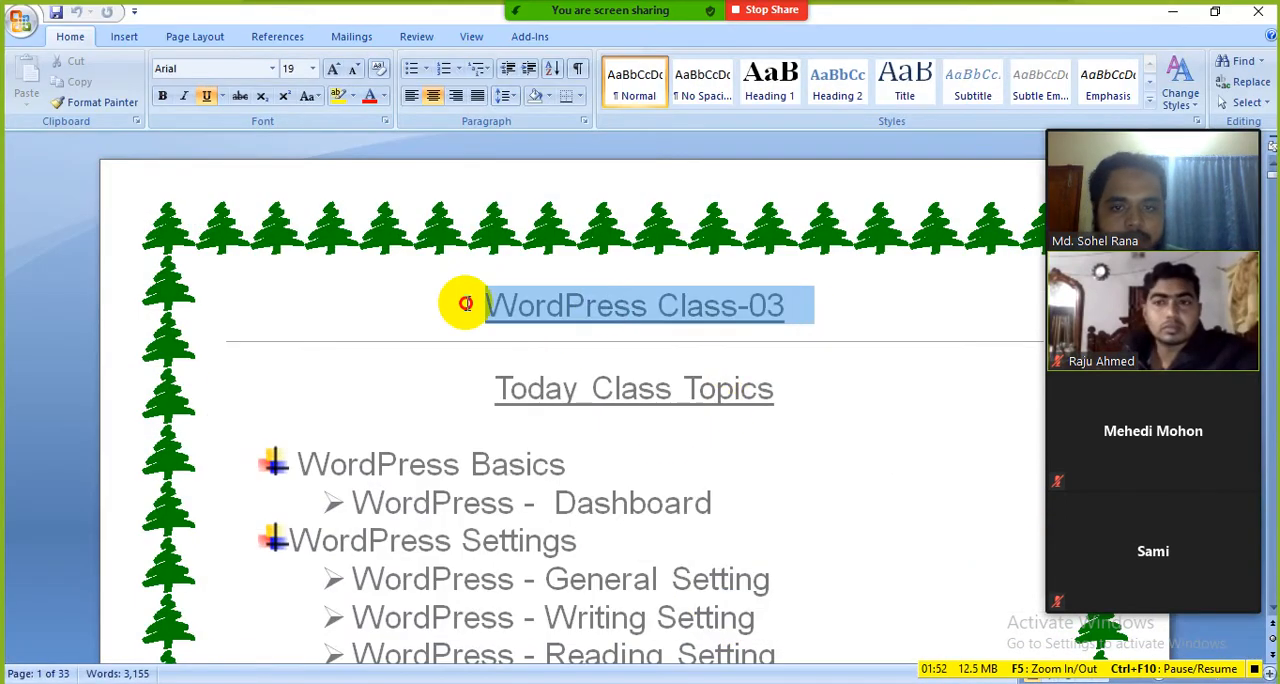
click(640, 425)
click(500, 390)
drag(500, 390, 731, 394)
click(823, 463)
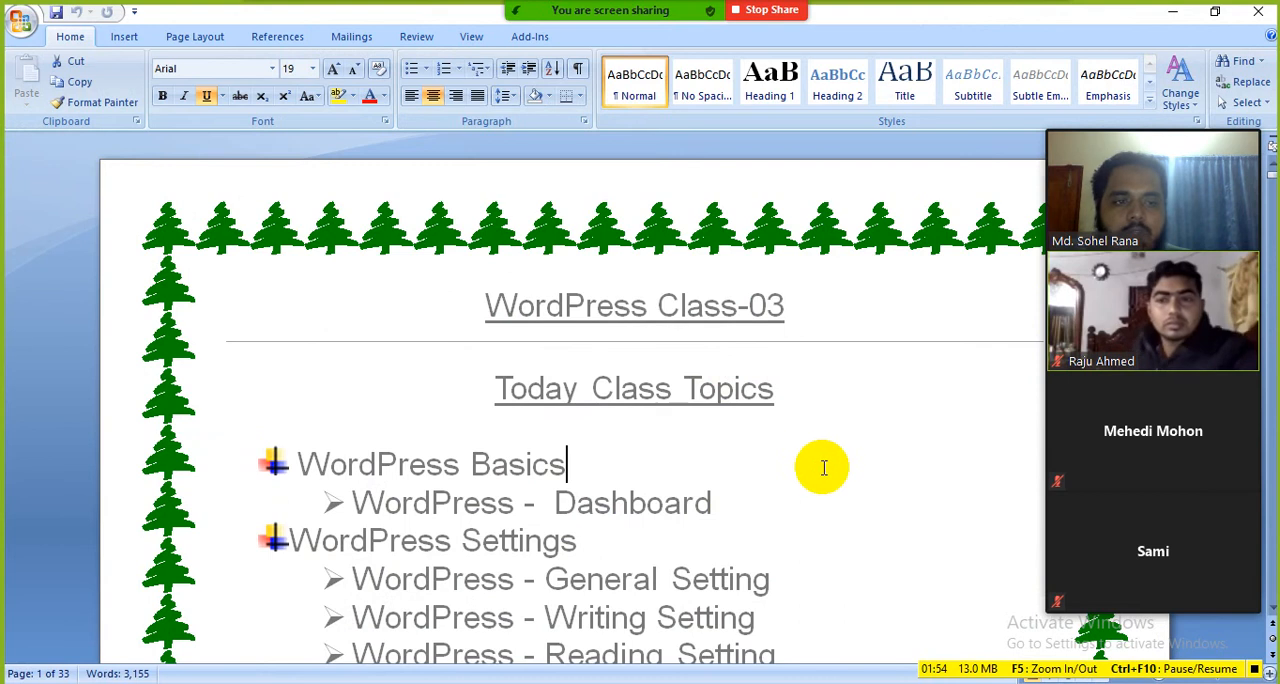
scroll(783, 463, down, 2)
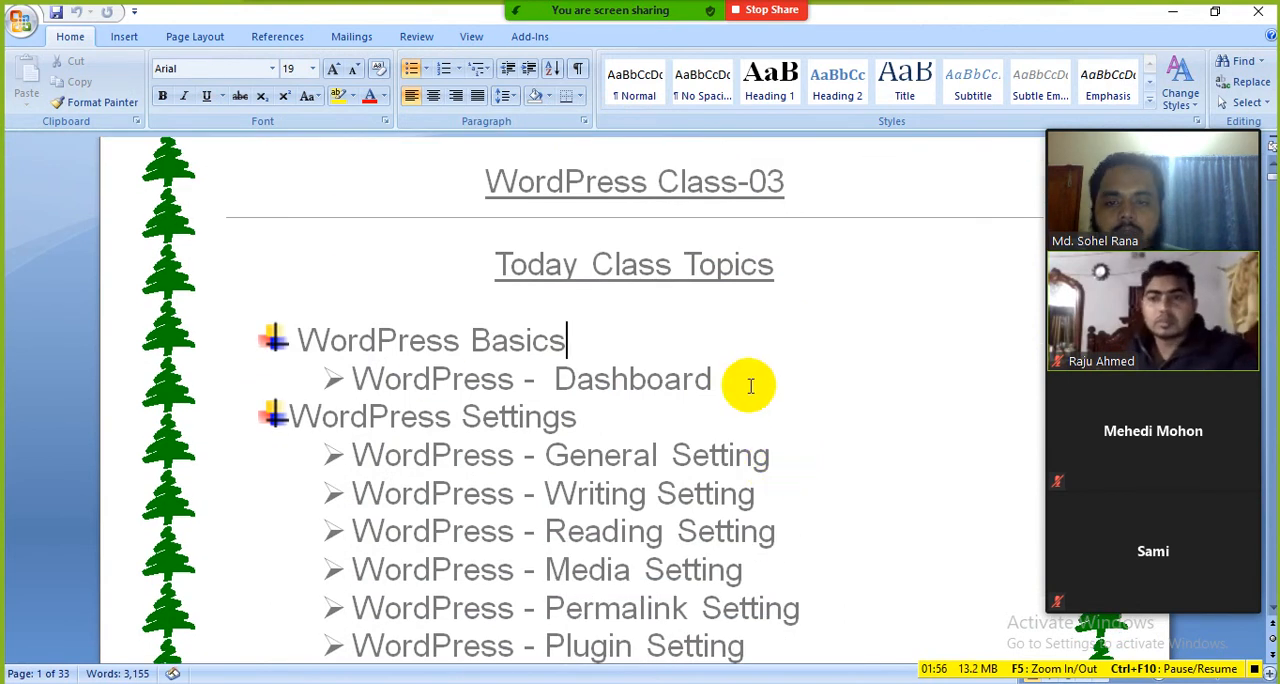
drag(749, 381, 388, 379)
click(697, 379)
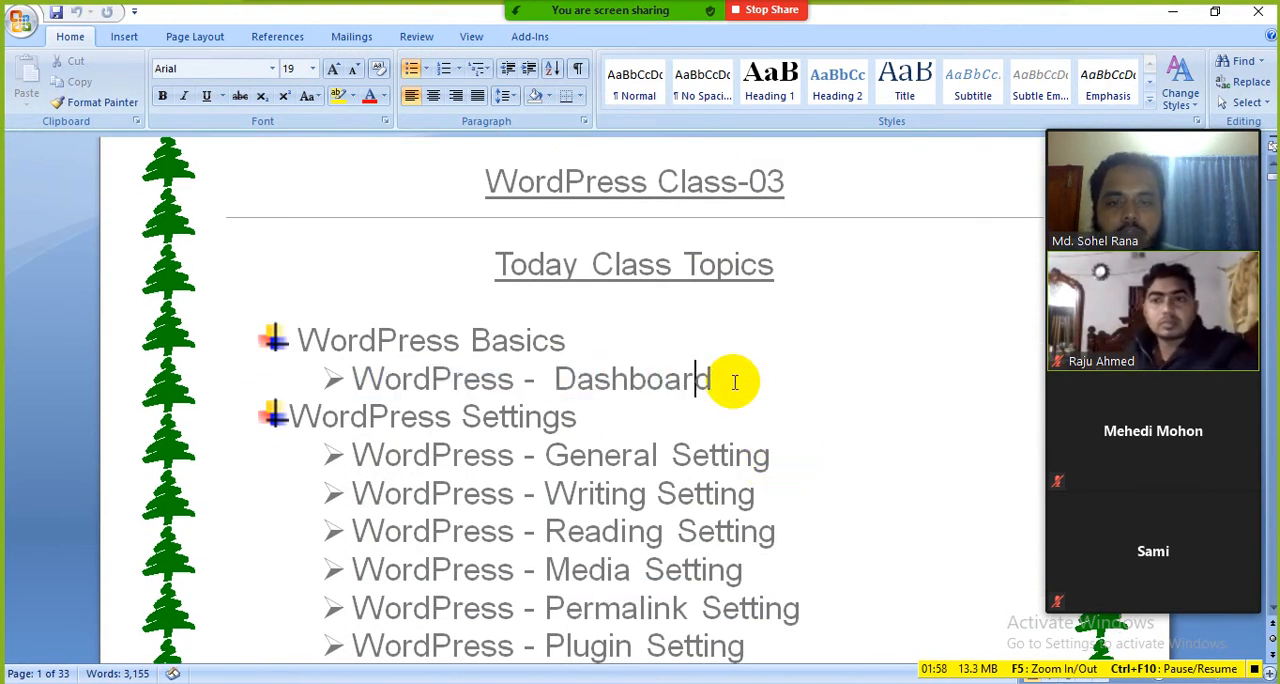
Step: Review the WordPress Settings topics in the class document, going through General, Writing, Reading, Media, Permalink and Plugin Setting
scroll(737, 379, down, 2)
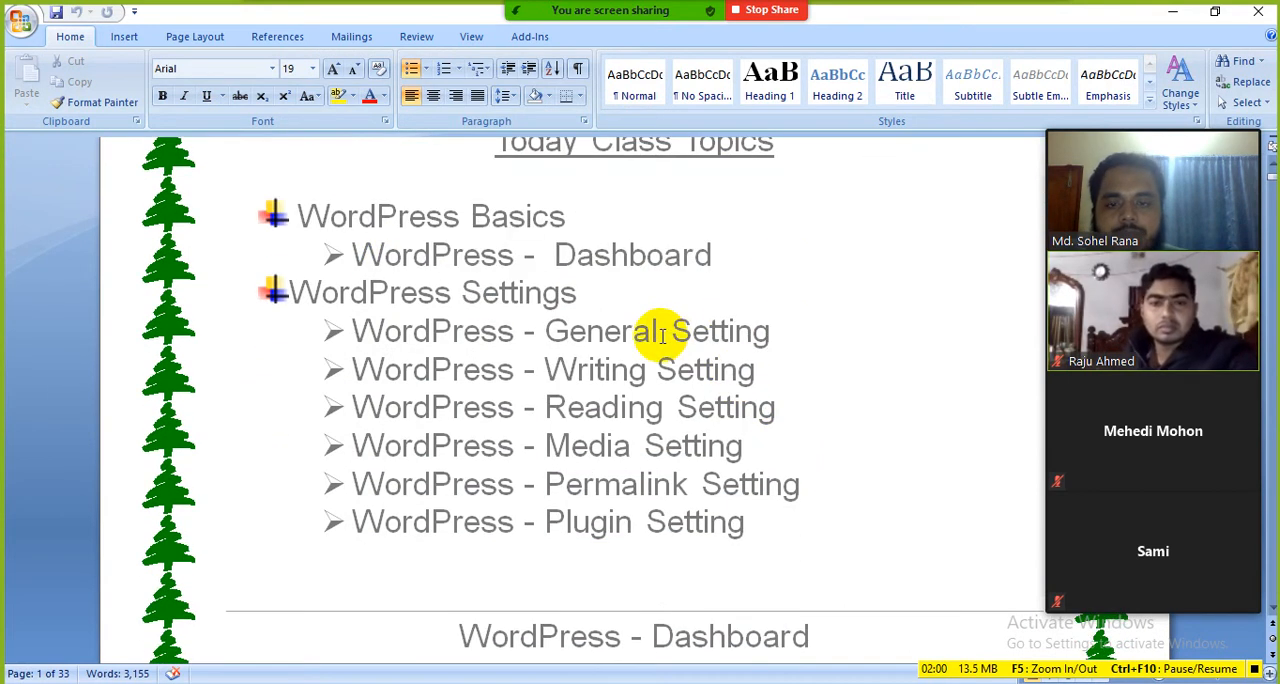
click(463, 293)
drag(602, 300, 400, 291)
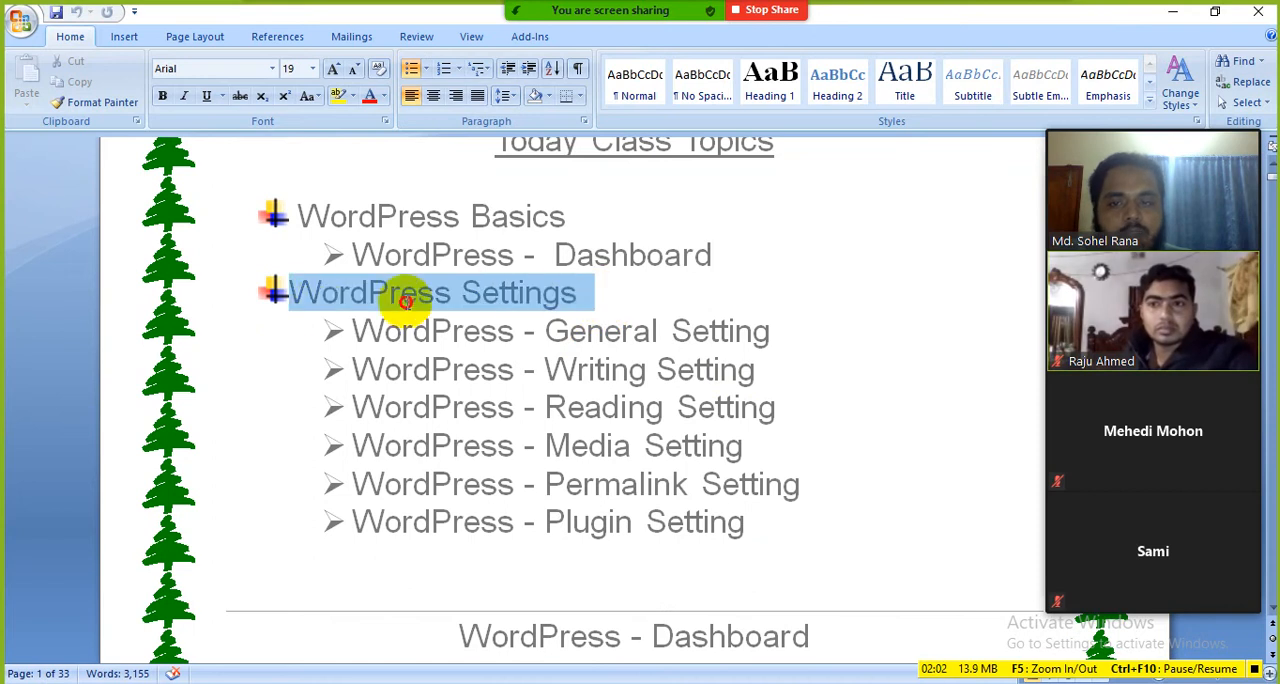
click(404, 369)
scroll(625, 348, down, 1)
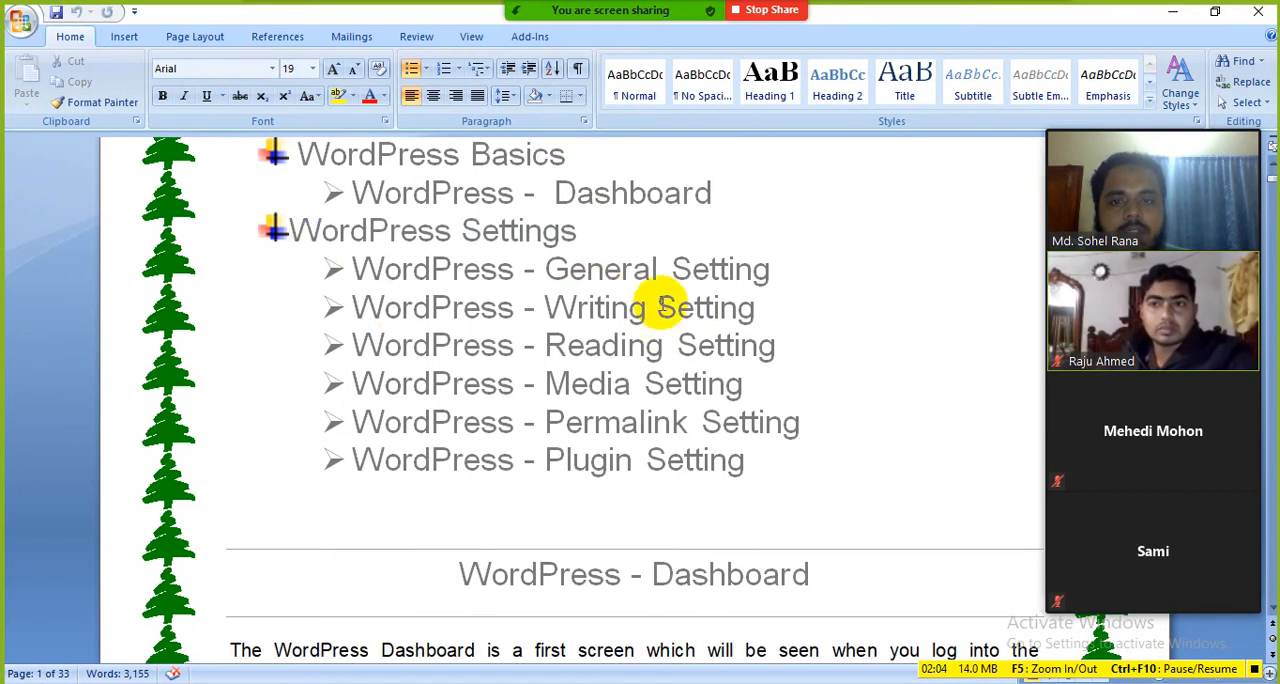
drag(786, 269, 568, 276)
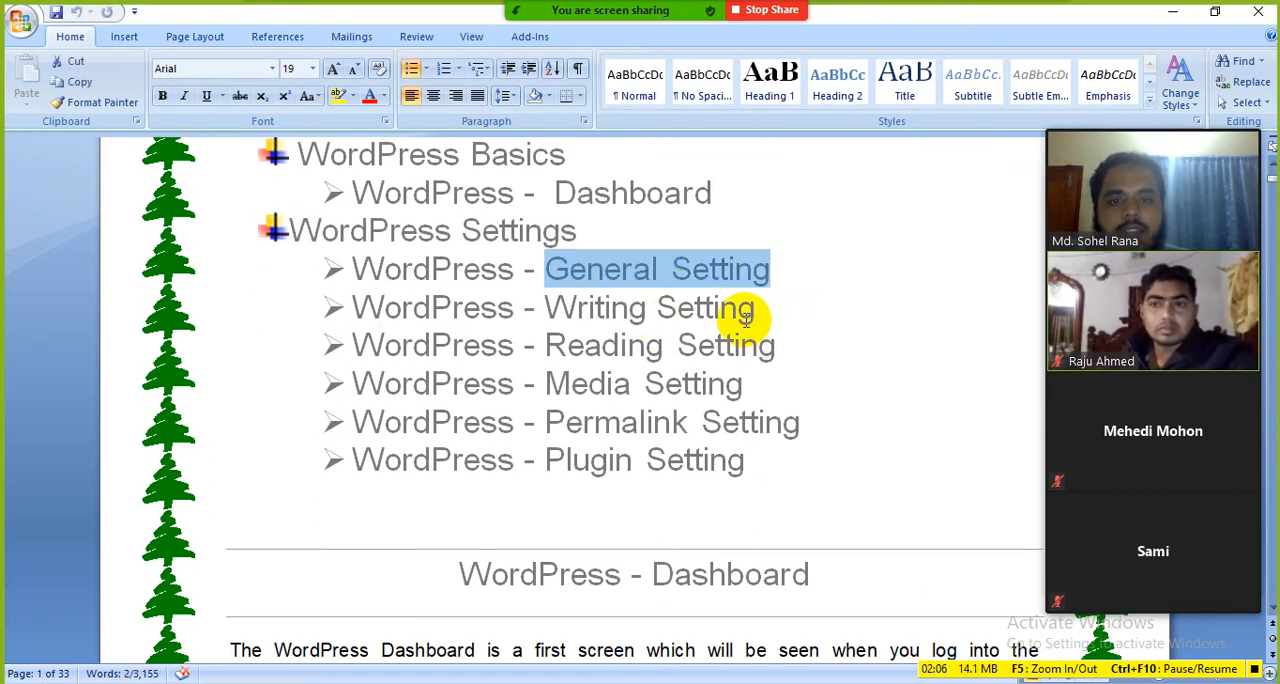
drag(764, 309, 561, 308)
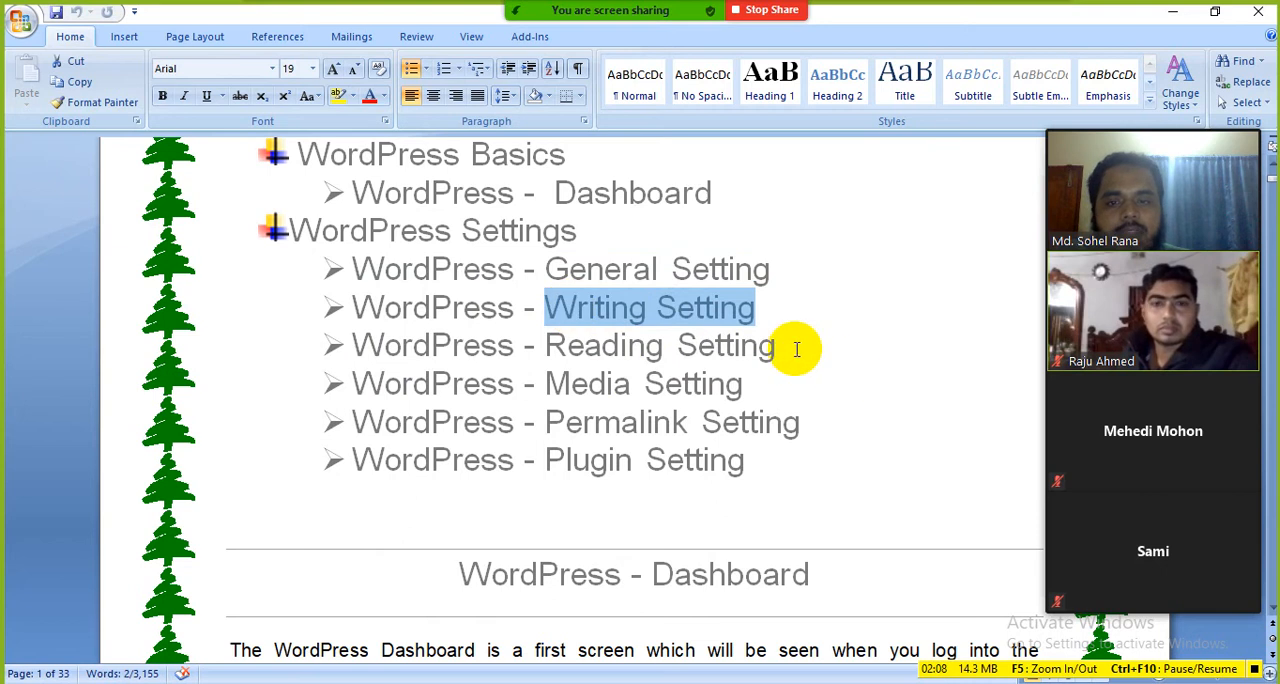
drag(795, 346, 586, 340)
drag(752, 380, 545, 381)
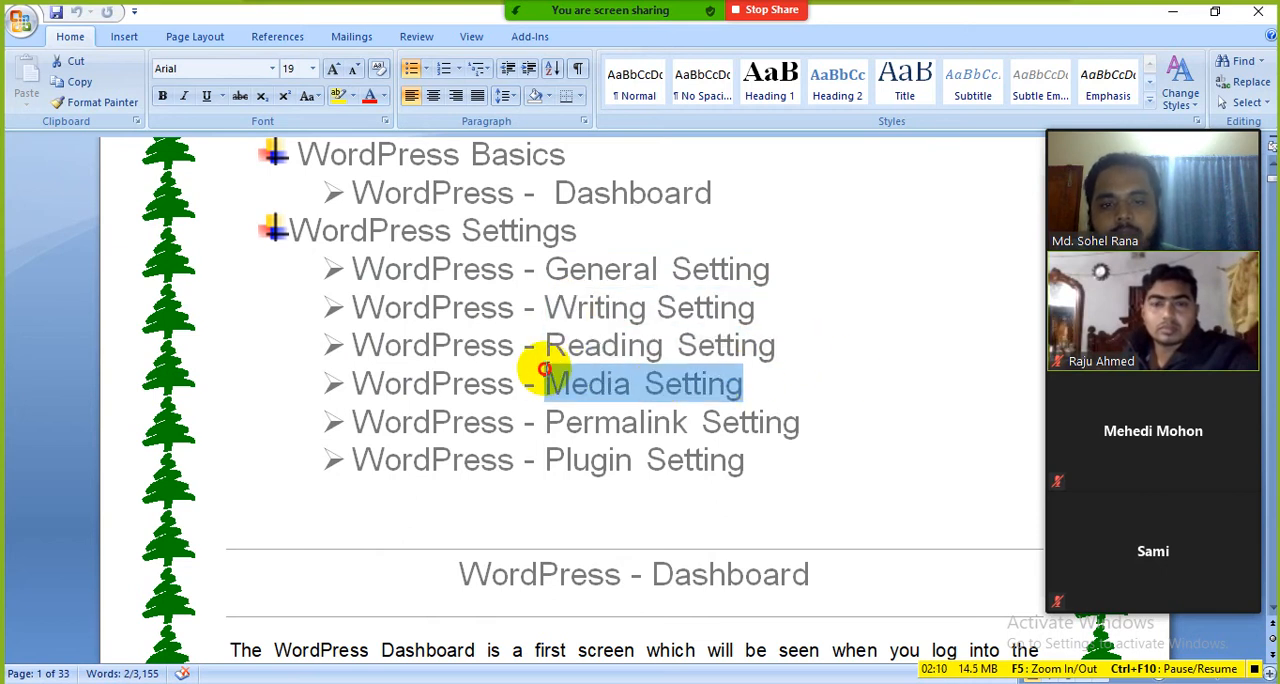
drag(803, 421, 560, 412)
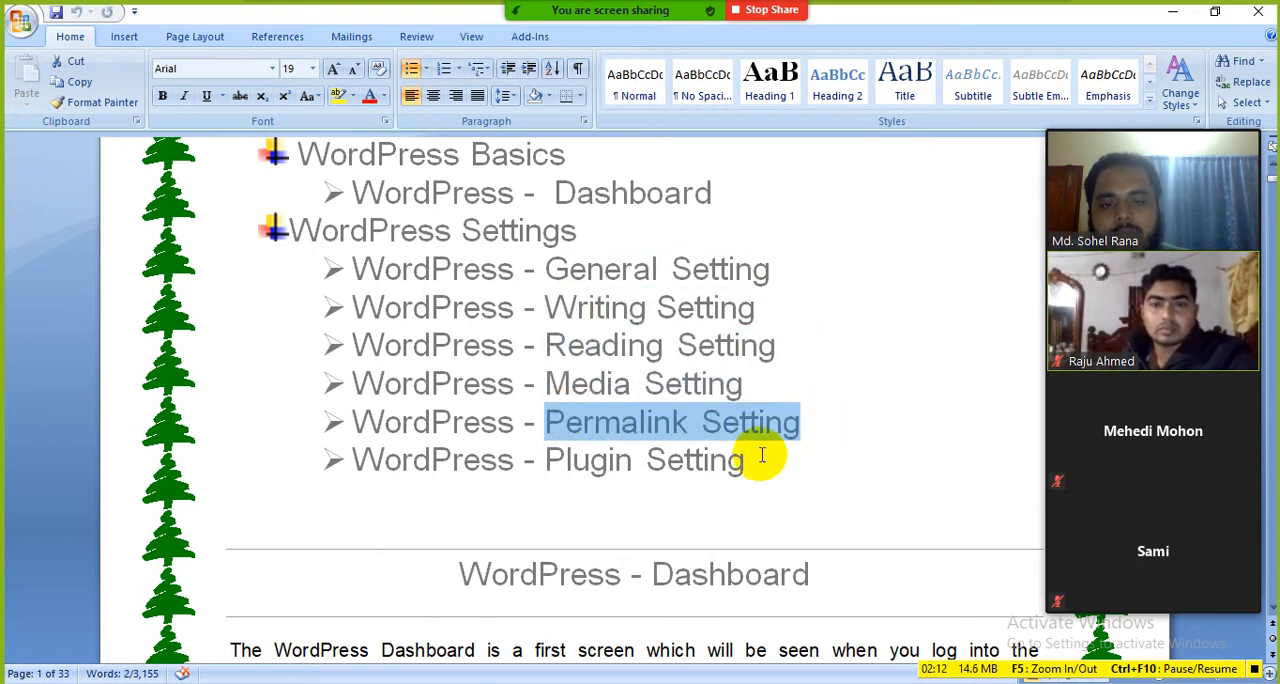
drag(763, 458, 560, 458)
click(814, 455)
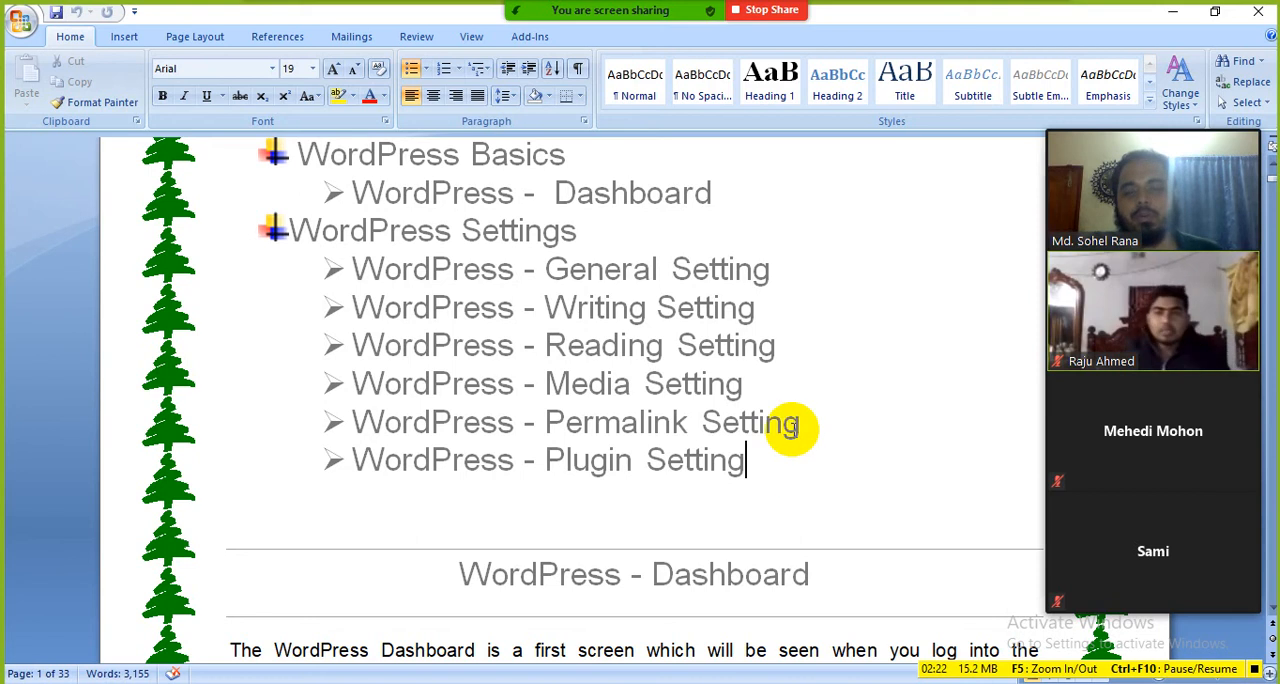
Step: Revisit the Dashboard topic under WordPress Basics, followed by the General and Writing Setting topics
click(655, 272)
scroll(590, 285, up, 3)
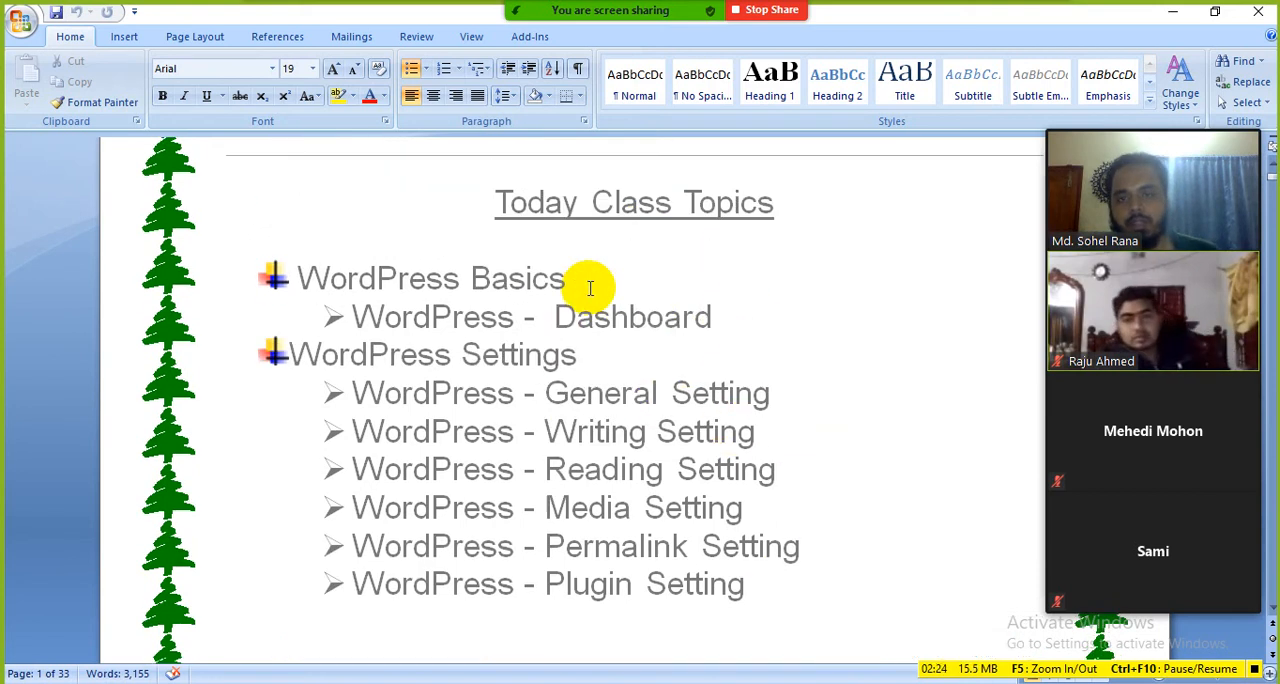
drag(723, 311, 566, 315)
click(662, 365)
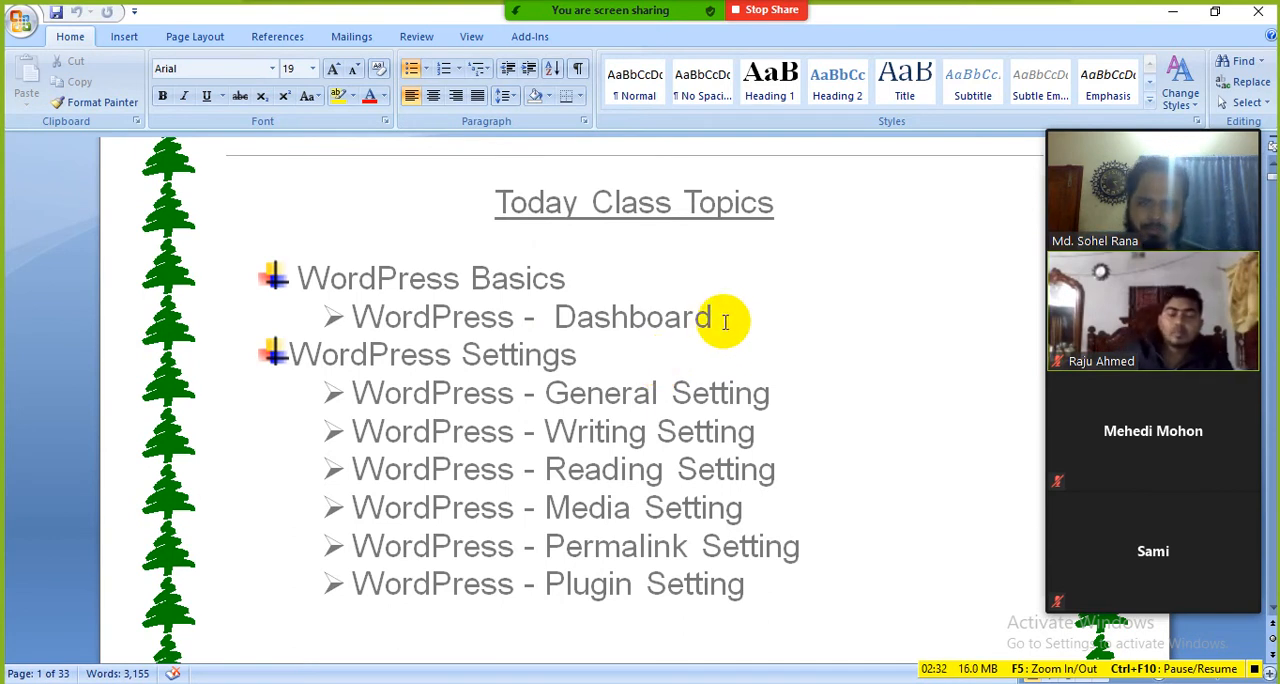
drag(727, 318, 567, 317)
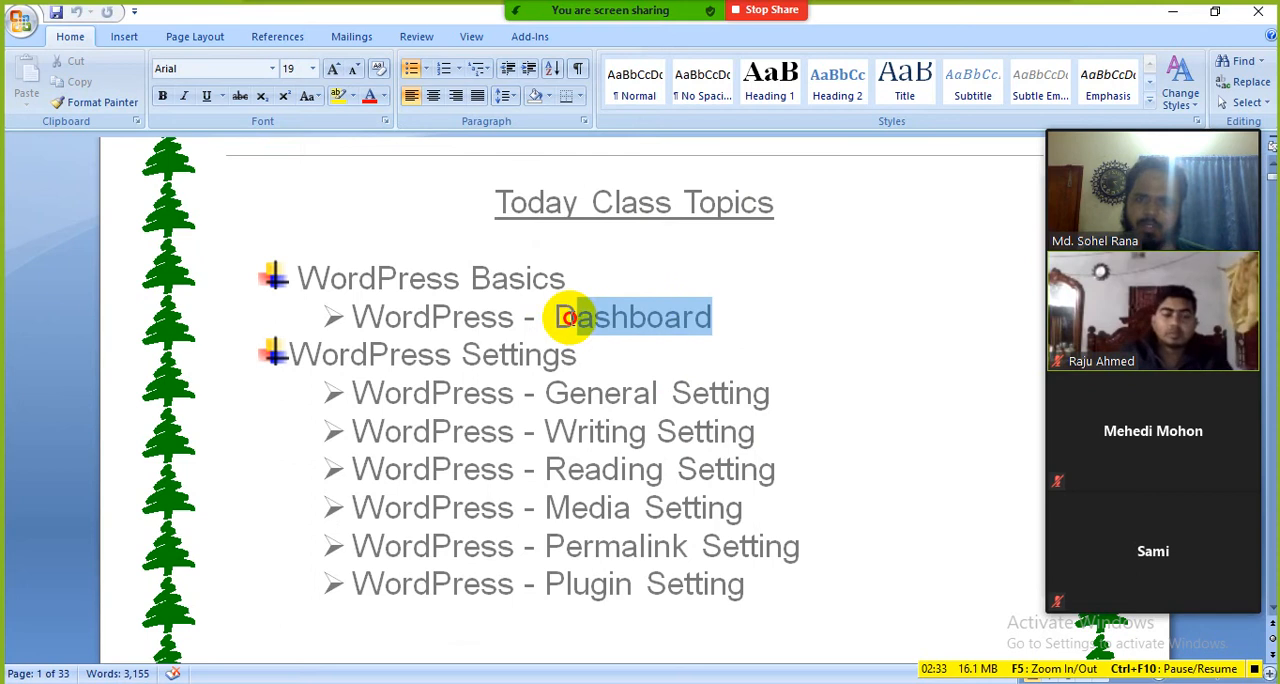
click(773, 397)
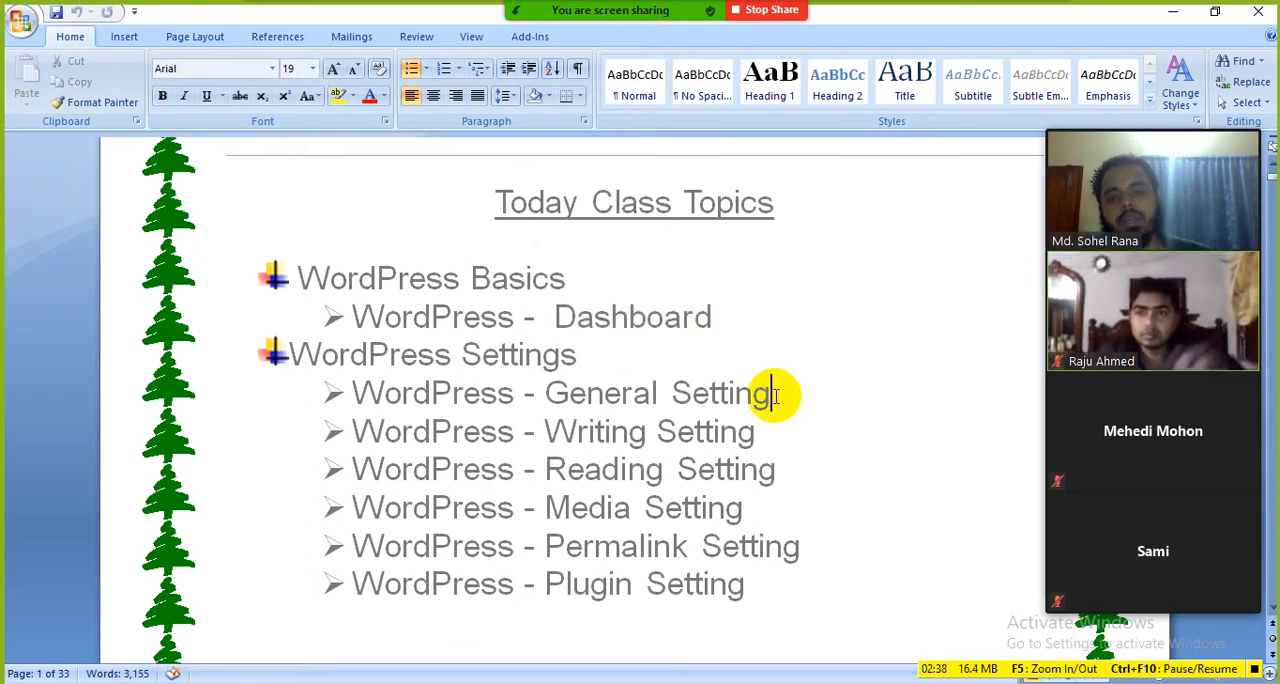
click(765, 429)
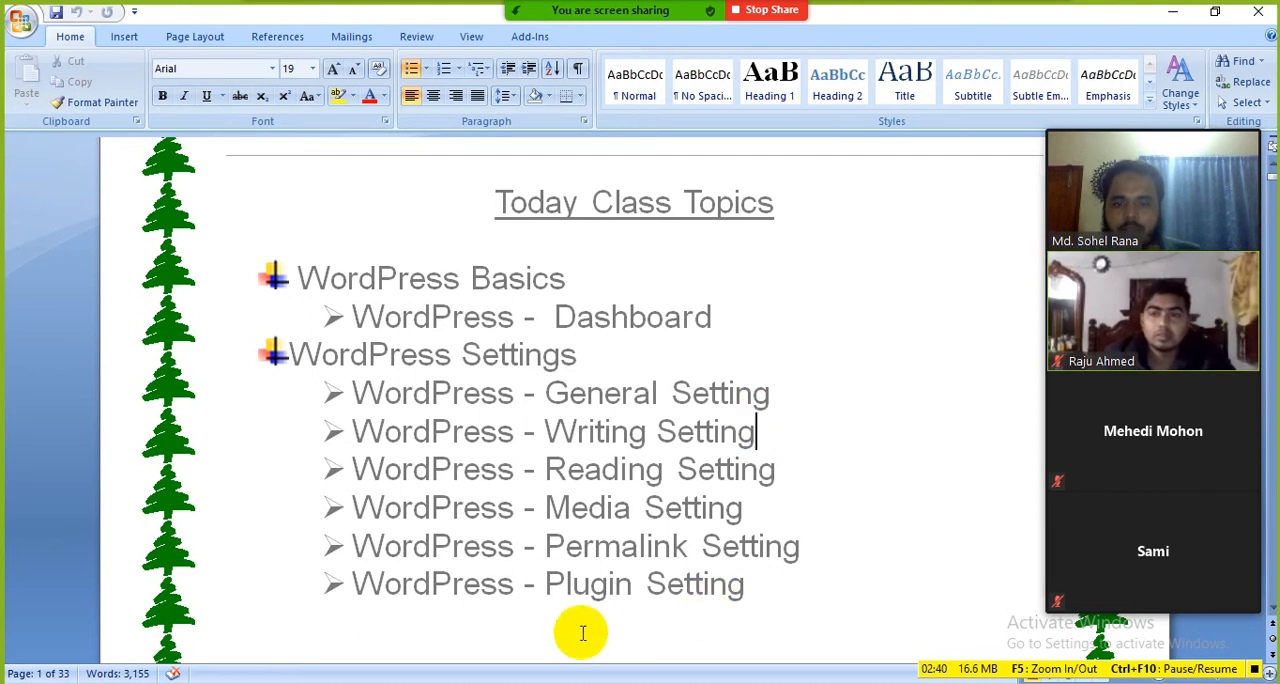
Step: Switch to the WordPress dashboard in Firefox and look through its admin menu from Dashboard to Settings
click(530, 680)
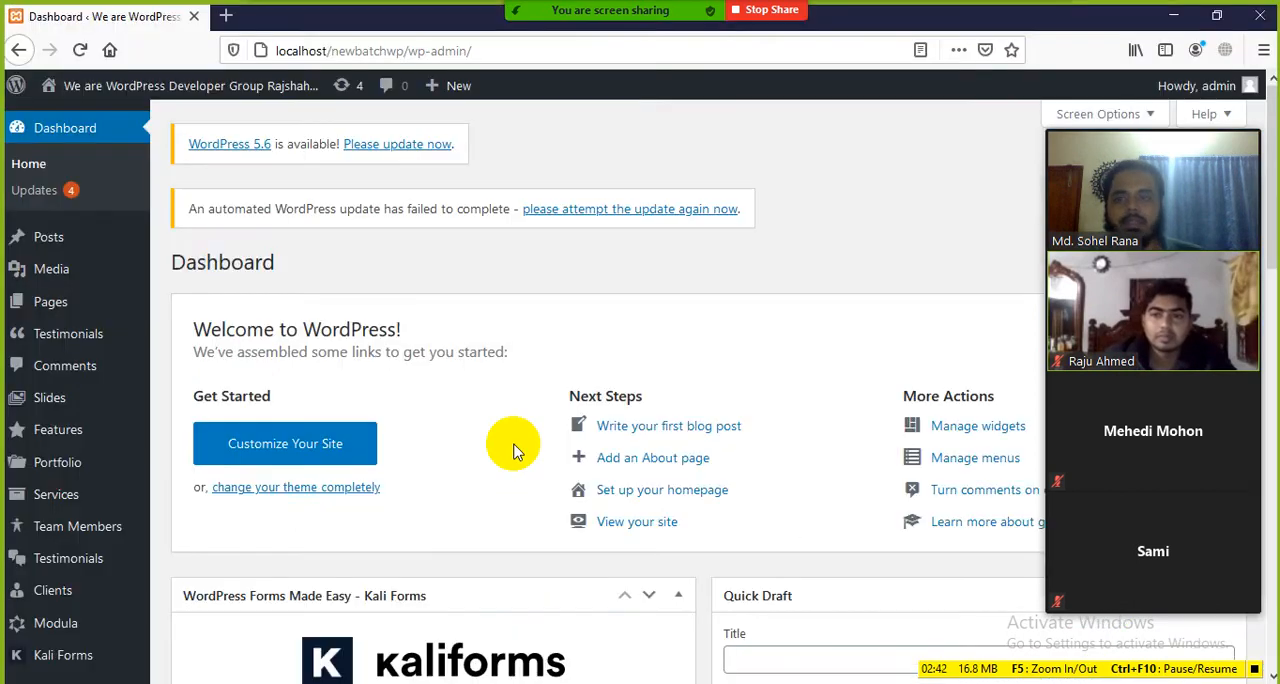
scroll(115, 543, down, 6)
scroll(115, 543, up, 6)
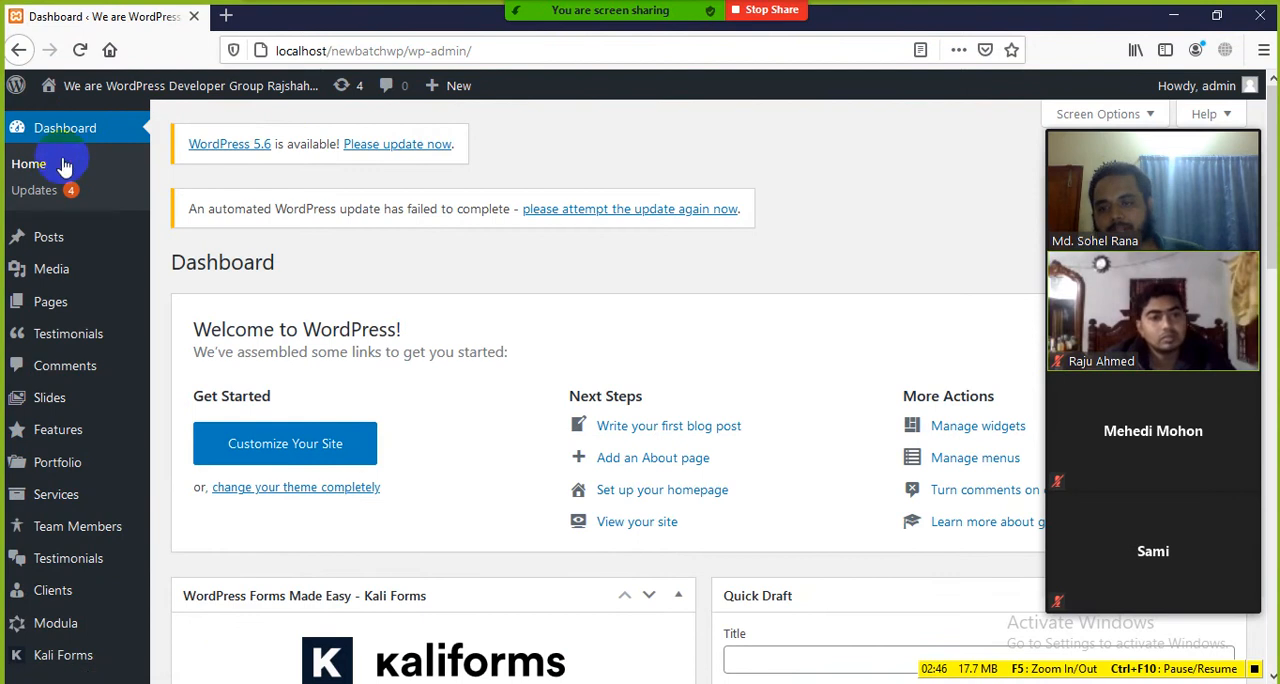
scroll(50, 470, down, 8)
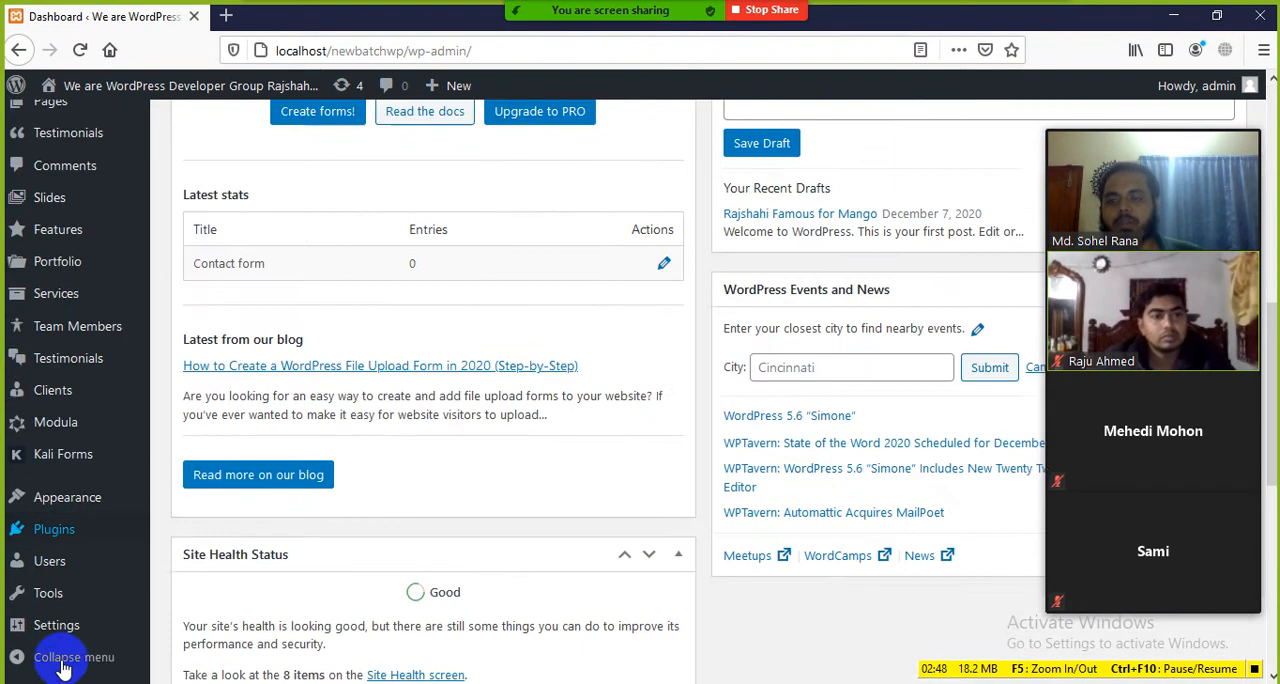
scroll(60, 620, up, 8)
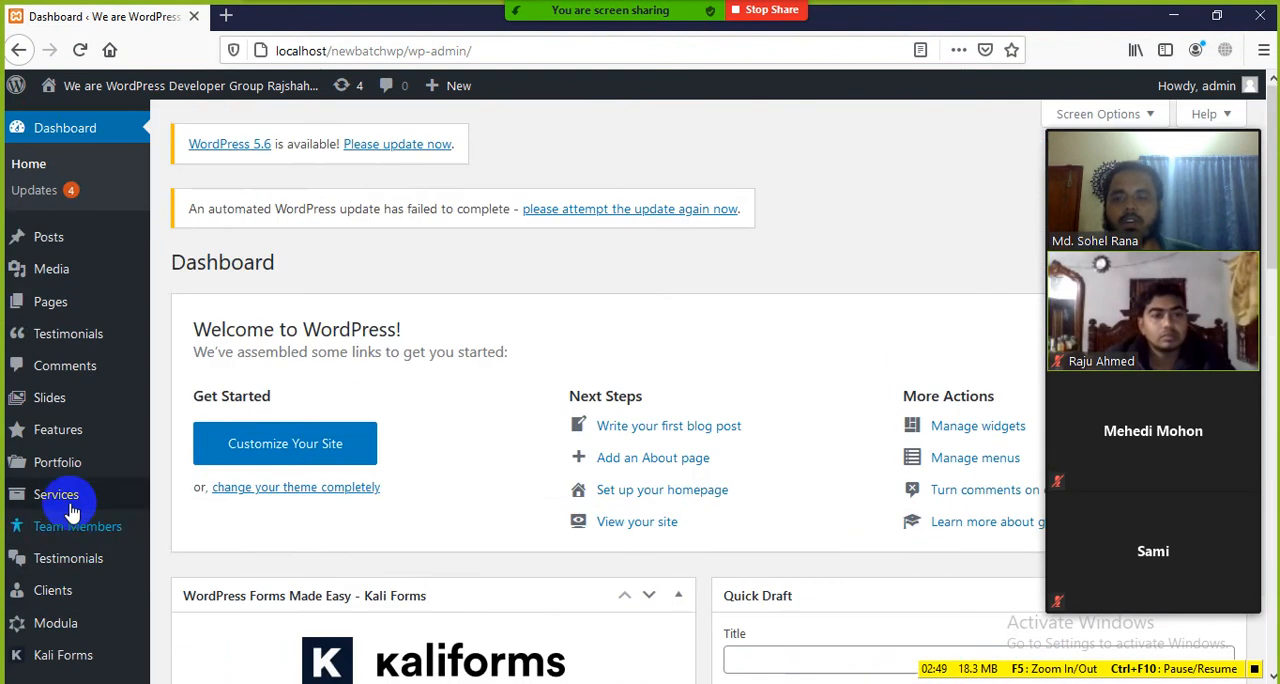
Step: Open the site's home page in a new tab and view its banner and Our Core Features section
mouse_move(50, 90)
middle_click(66, 120)
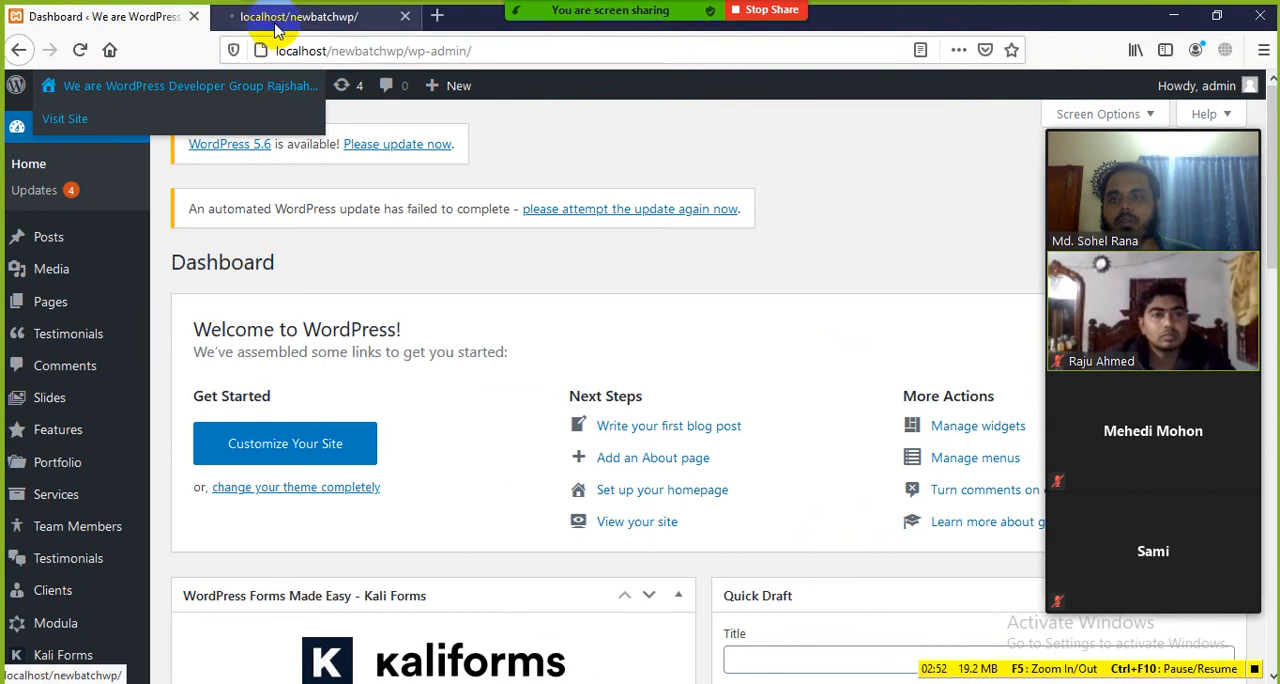
click(294, 15)
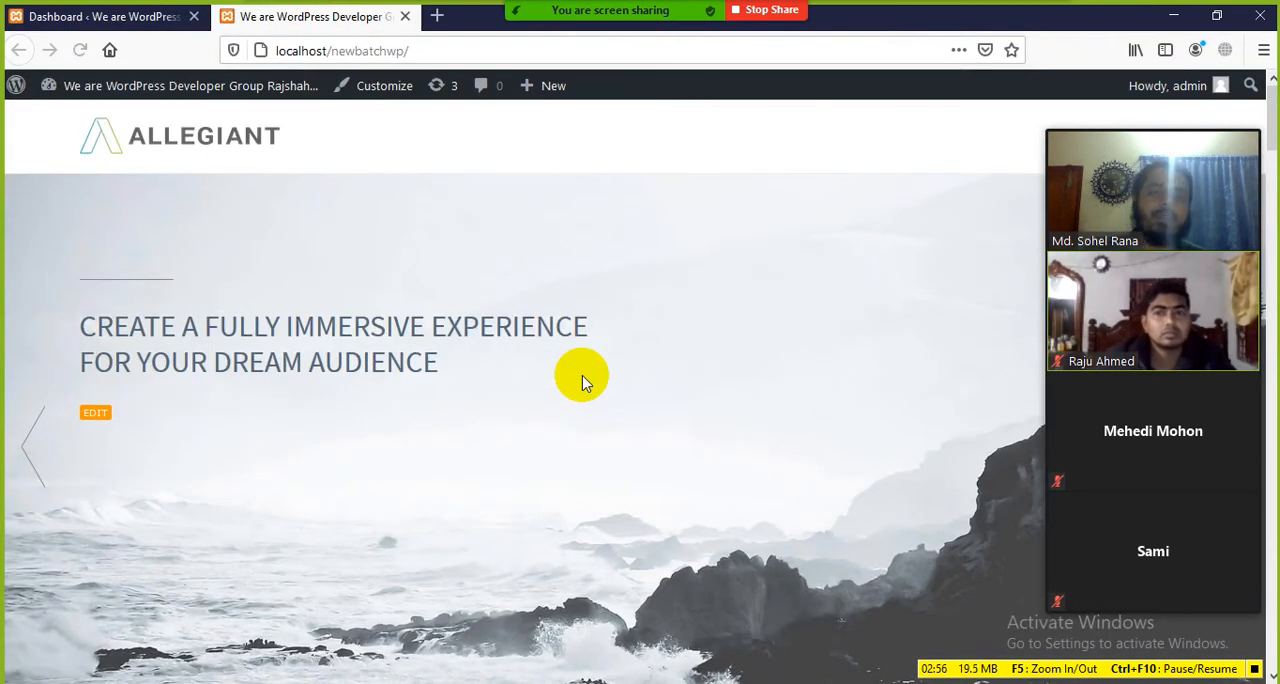
scroll(585, 383, down, 3)
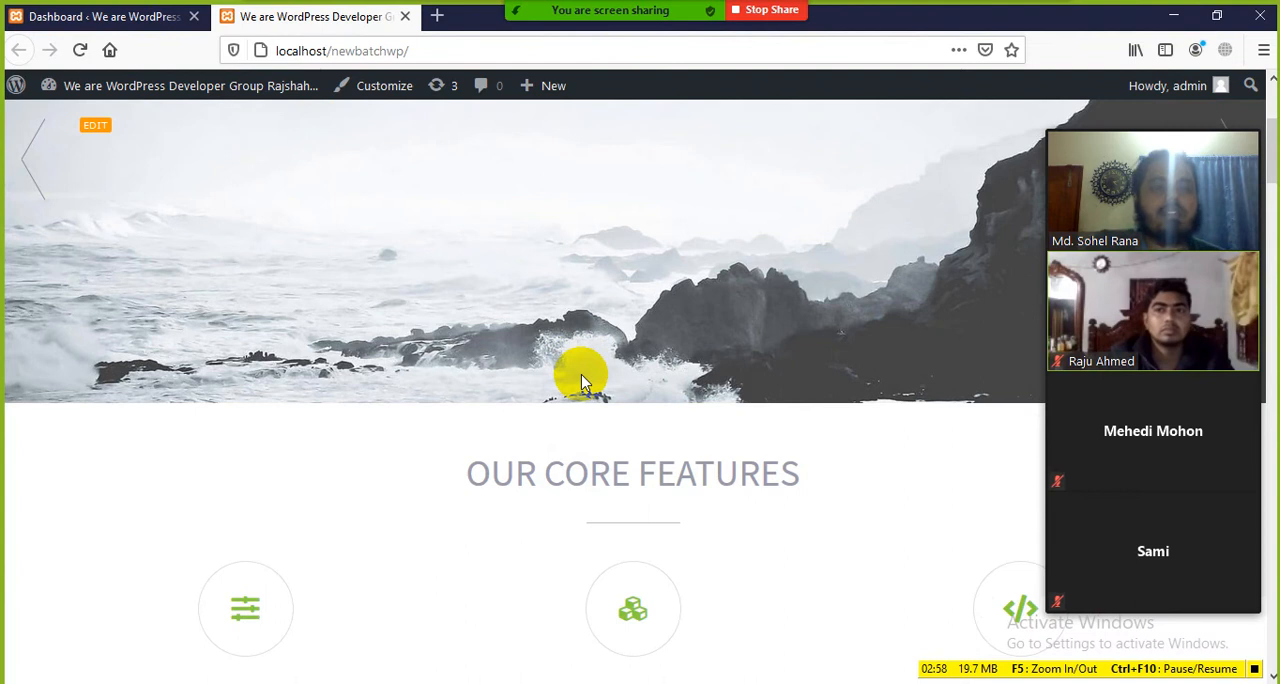
Step: Return to the dashboard tab and look over the admin menu entries that manage the site's content
click(130, 17)
scroll(51, 660, down, 1)
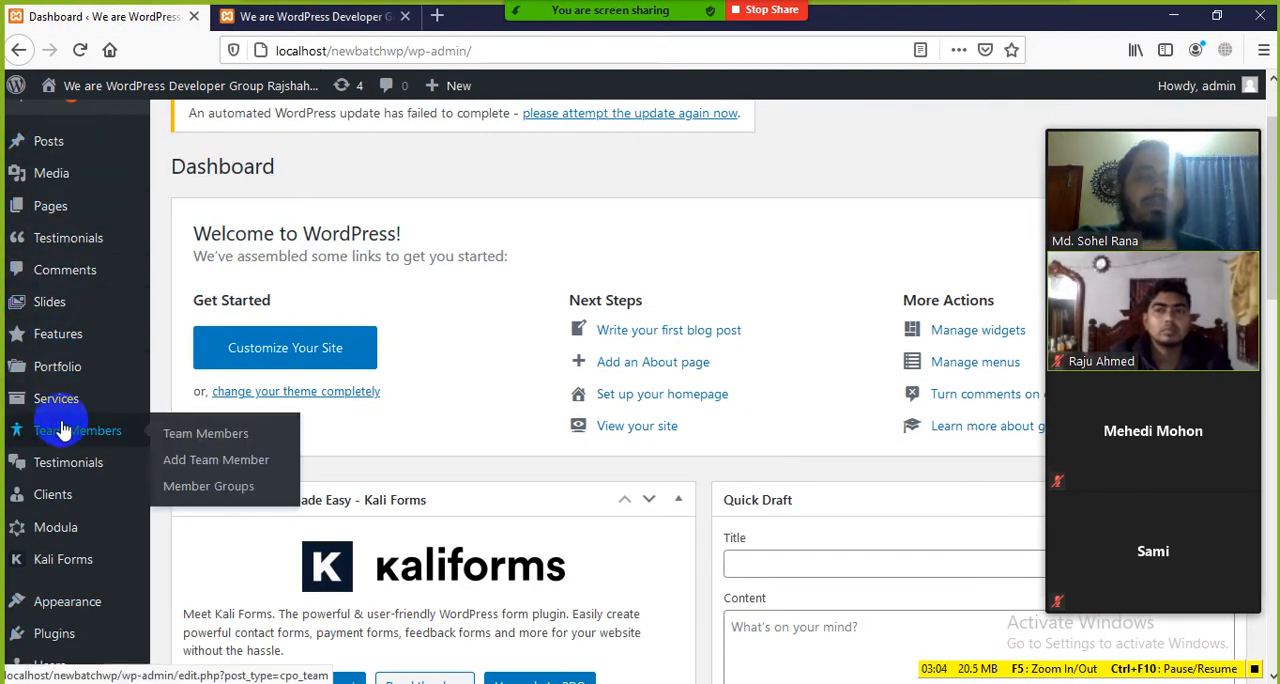
scroll(505, 287, up, 1)
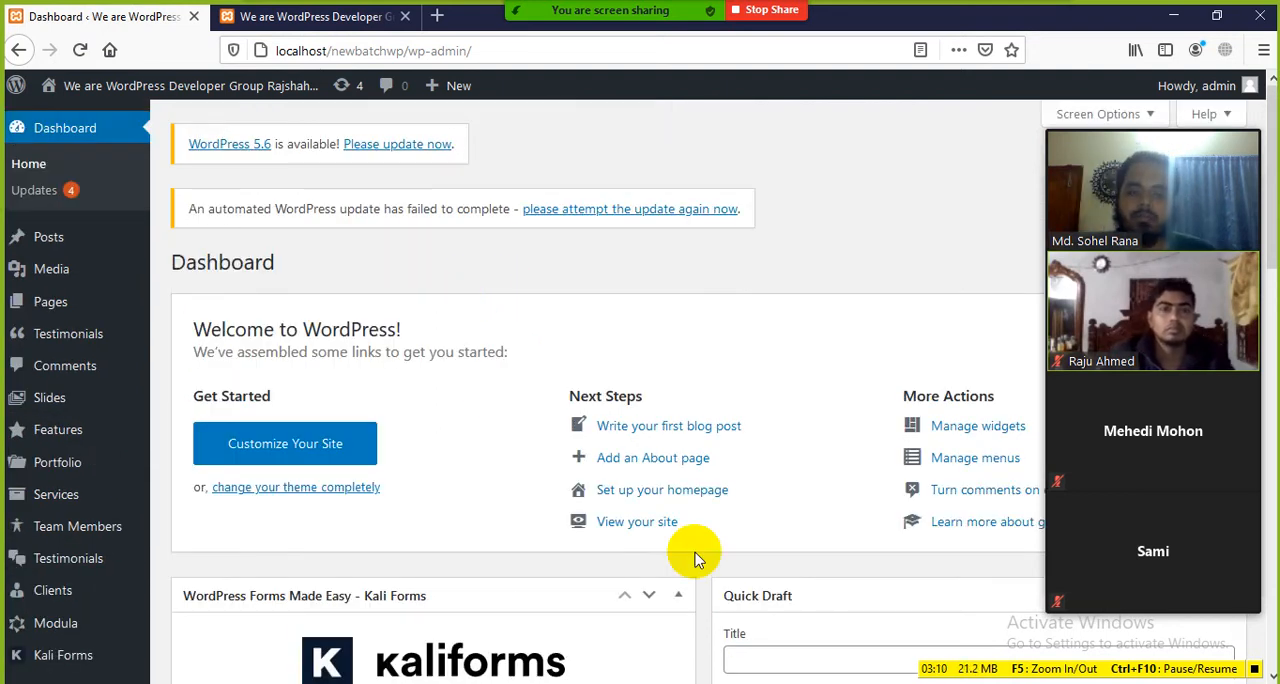
Step: Switch to the class document in Word and read the introduction of the WordPress - Dashboard section
click(760, 682)
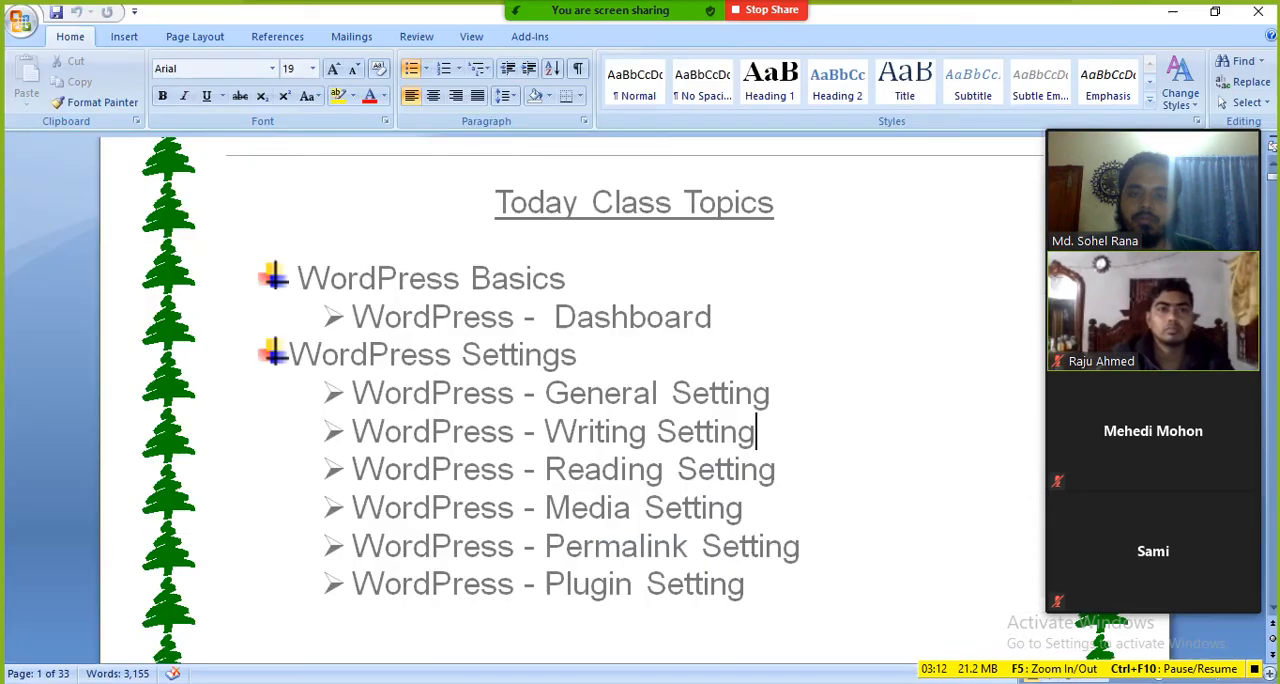
triple_click(735, 310)
scroll(580, 410, down, 8)
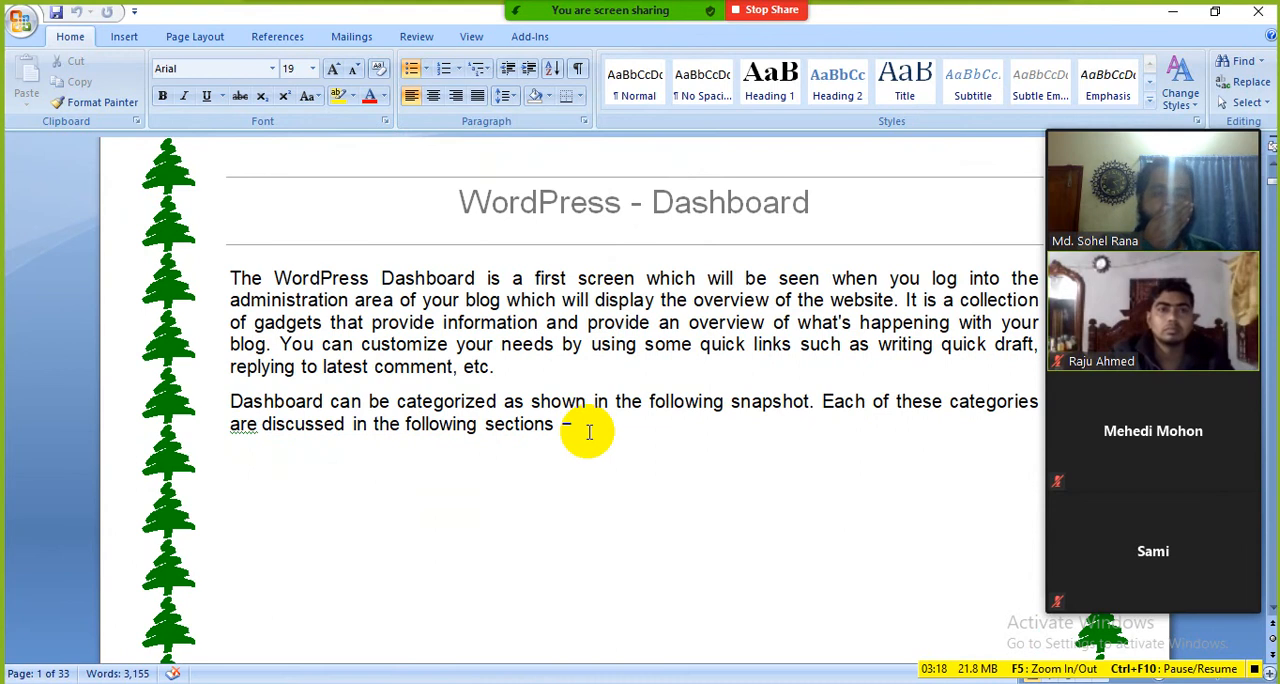
Step: Switch to the browser, uncover the account menu by moving the meeting video panel, and log out of the WordPress admin
key(alt+Tab)
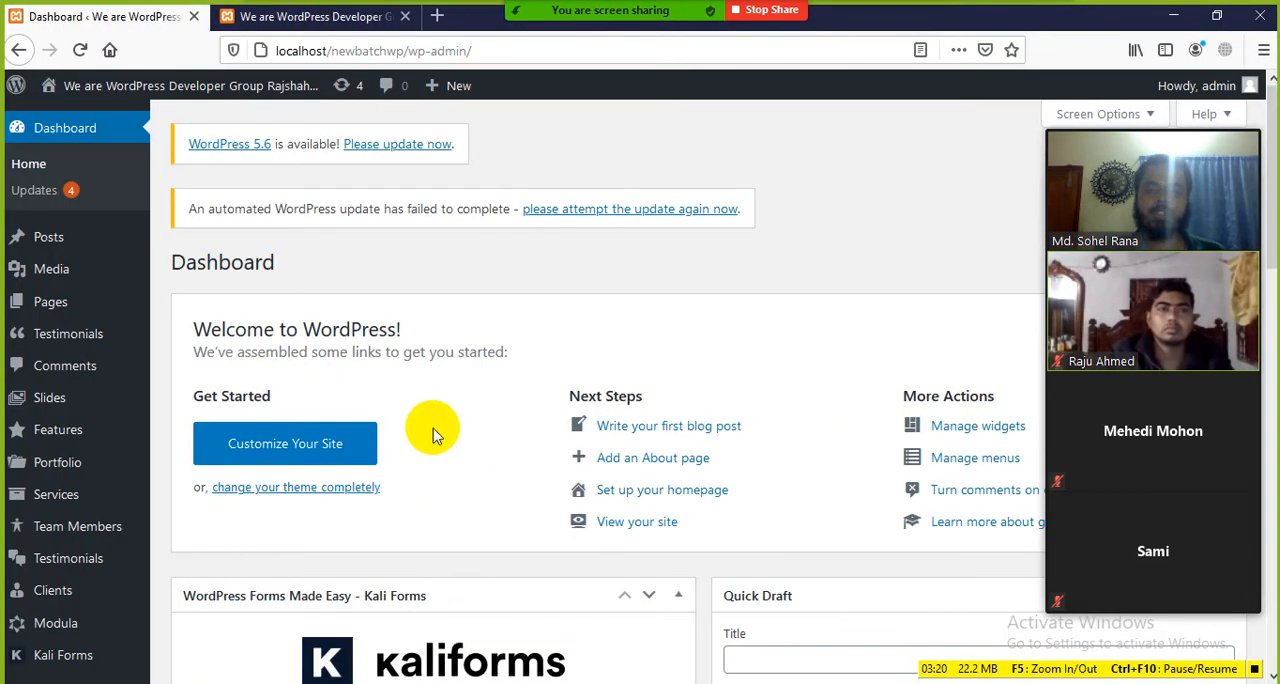
mouse_move(153, 89)
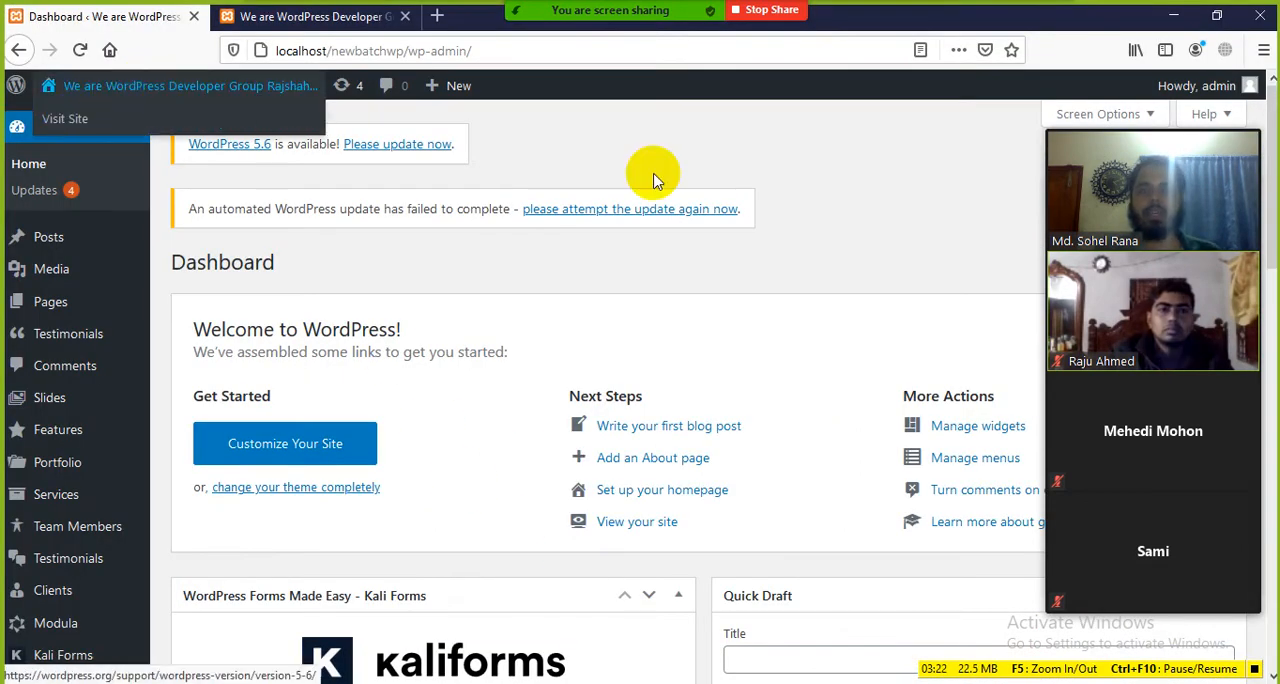
mouse_move(1197, 95)
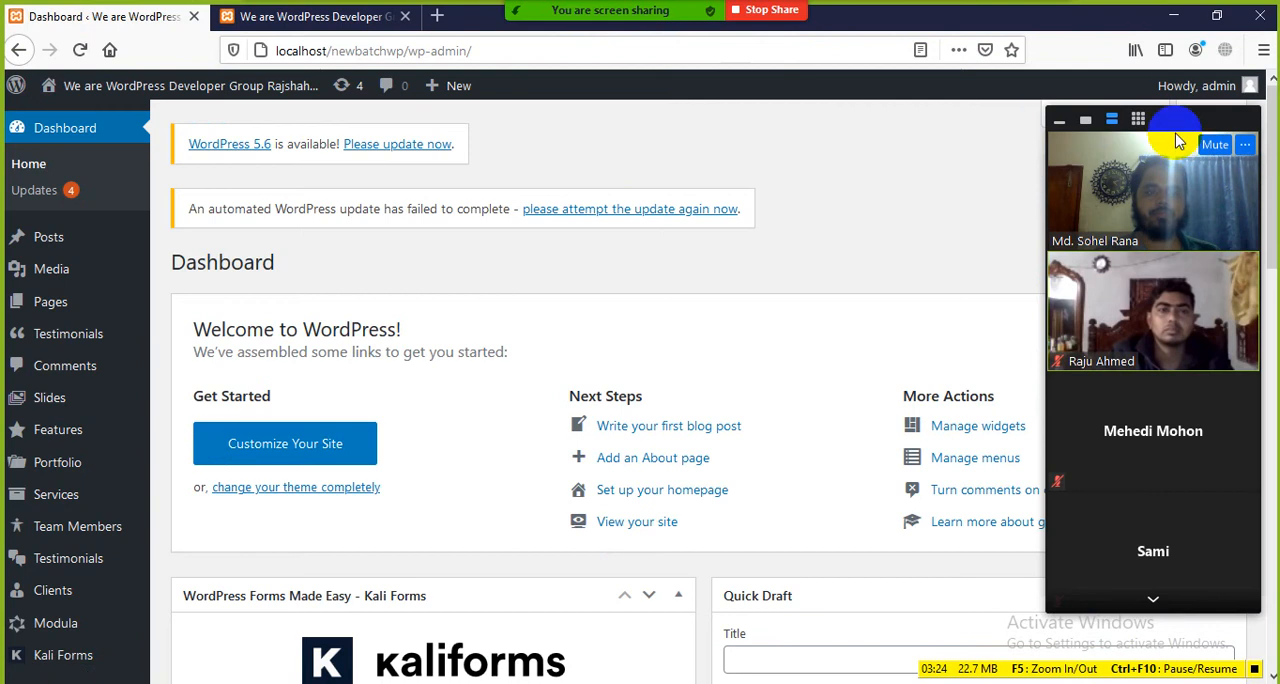
drag(1176, 128, 924, 128)
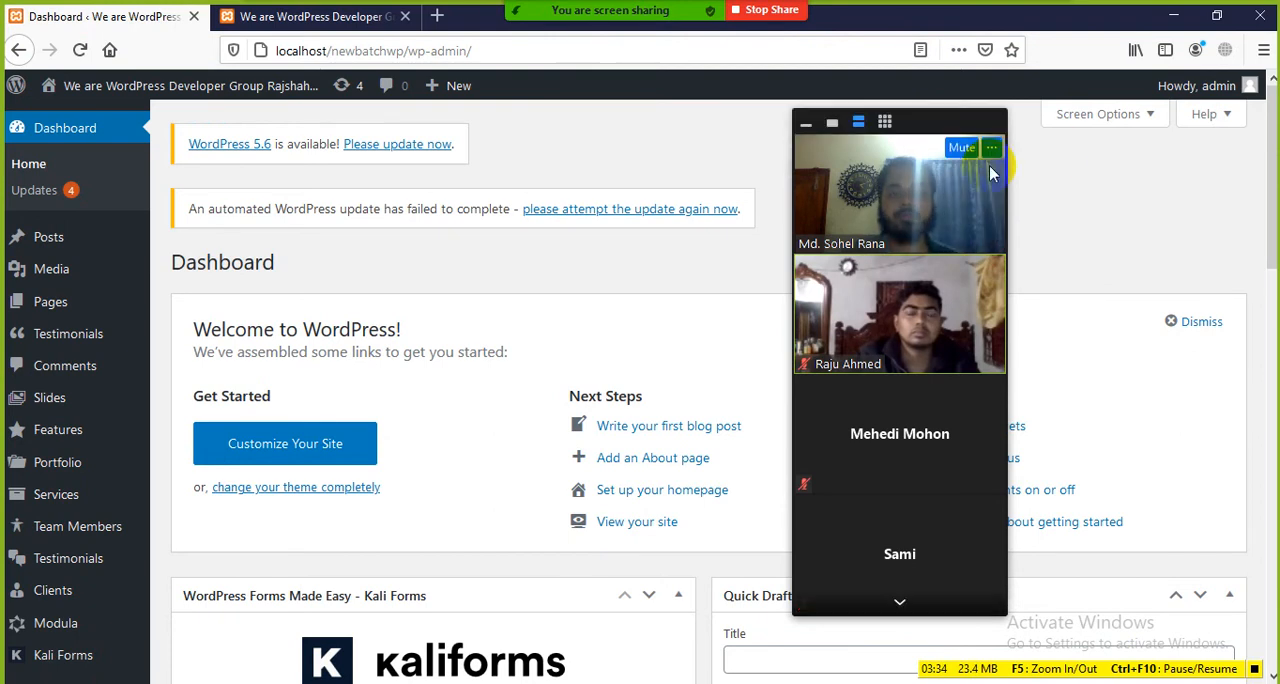
mouse_move(1208, 90)
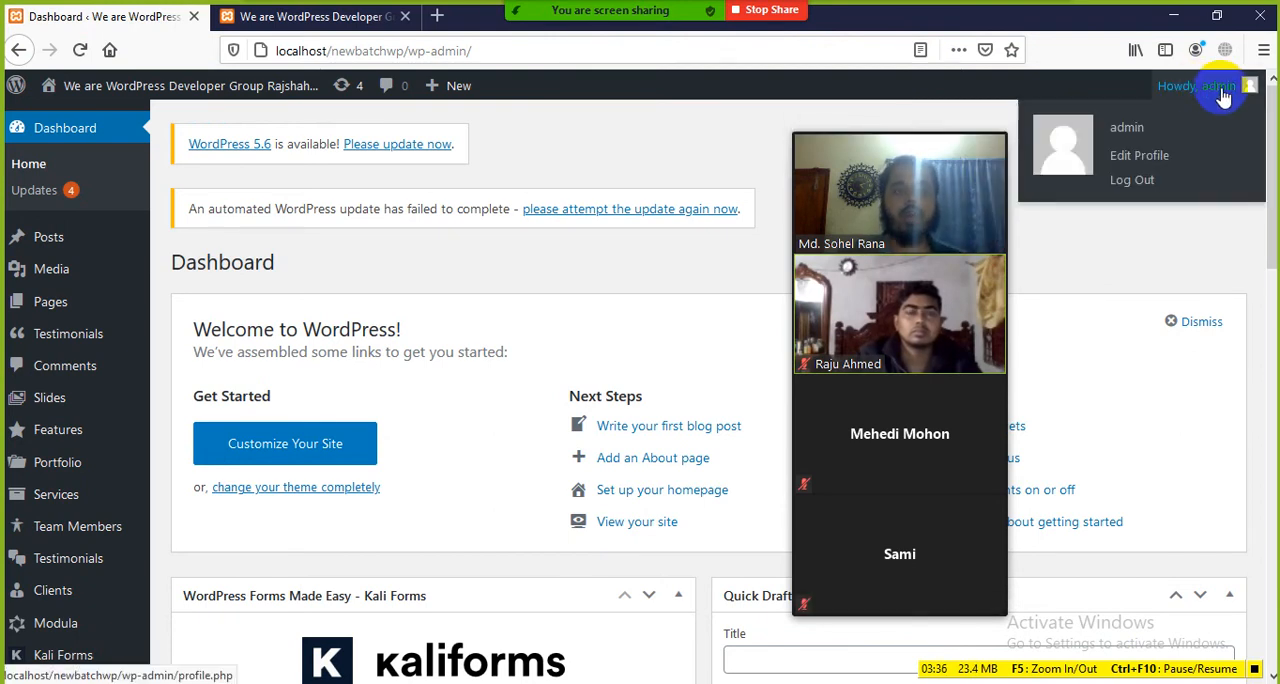
click(1115, 191)
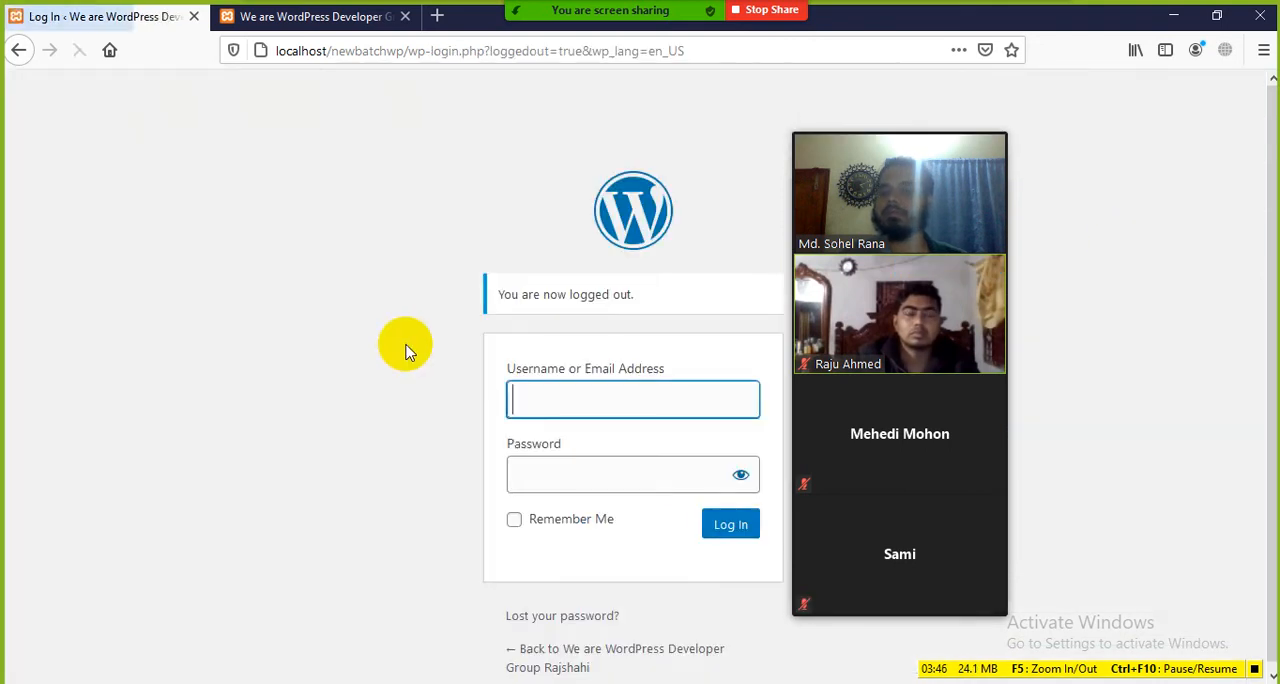
Step: Move the meeting video panel clear of the login form and look over its username and password fields
click(517, 385)
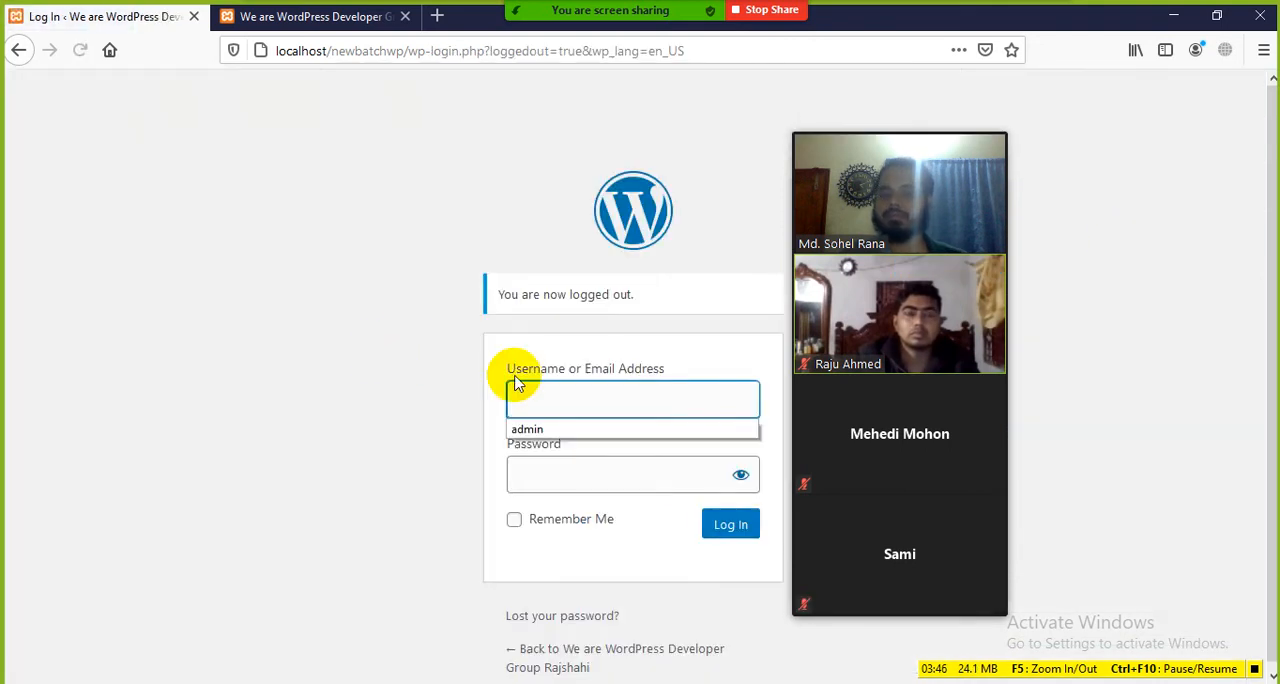
drag(957, 129, 1123, 122)
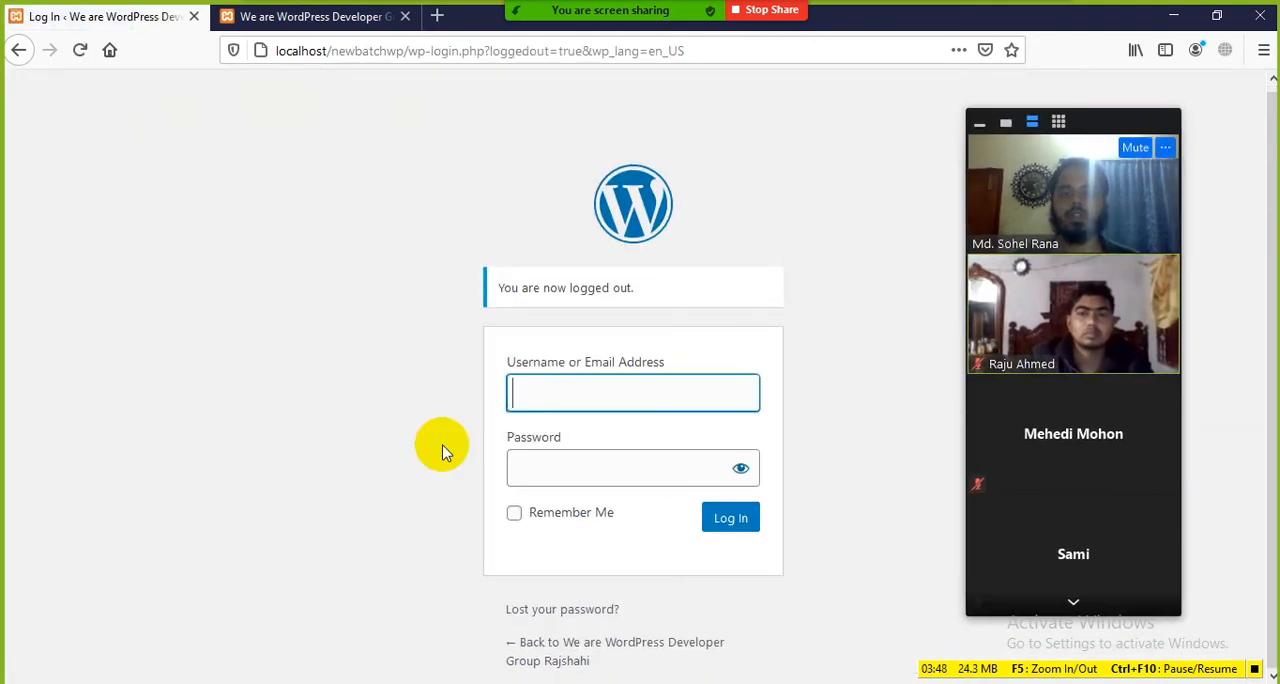
click(327, 421)
click(583, 396)
click(315, 436)
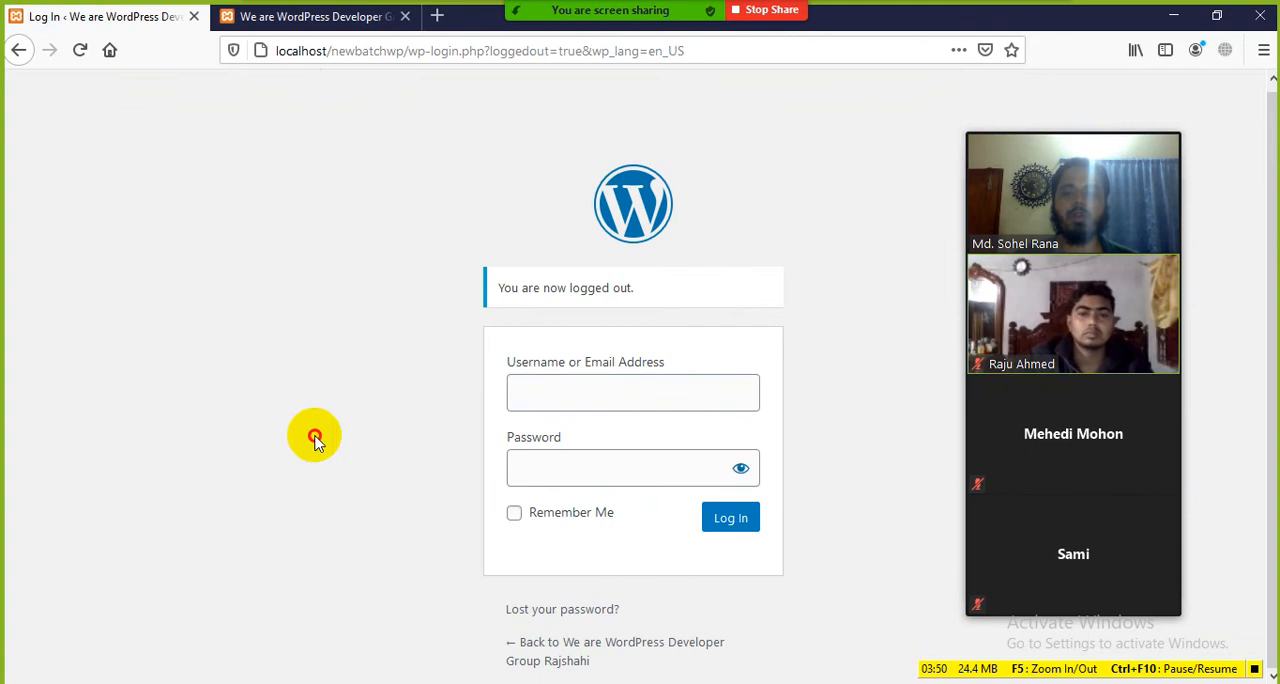
click(588, 460)
click(253, 423)
click(349, 371)
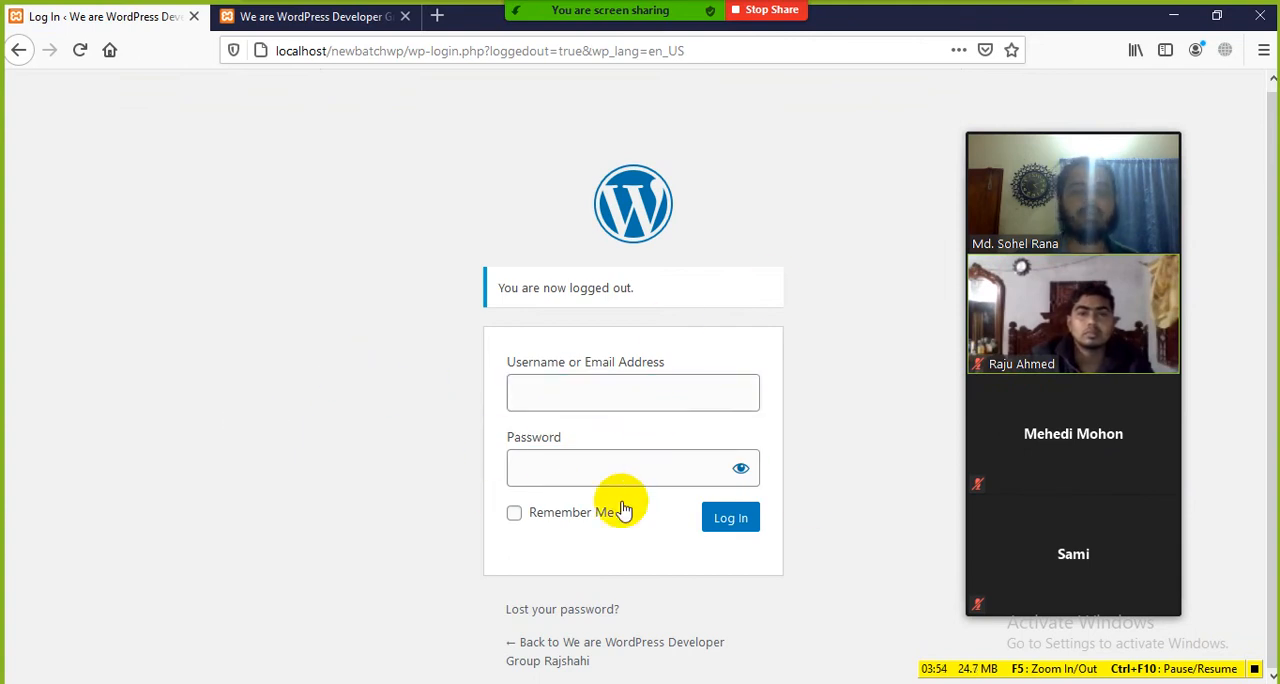
Step: Fill in admin as the username on the logged-out login form
click(564, 401)
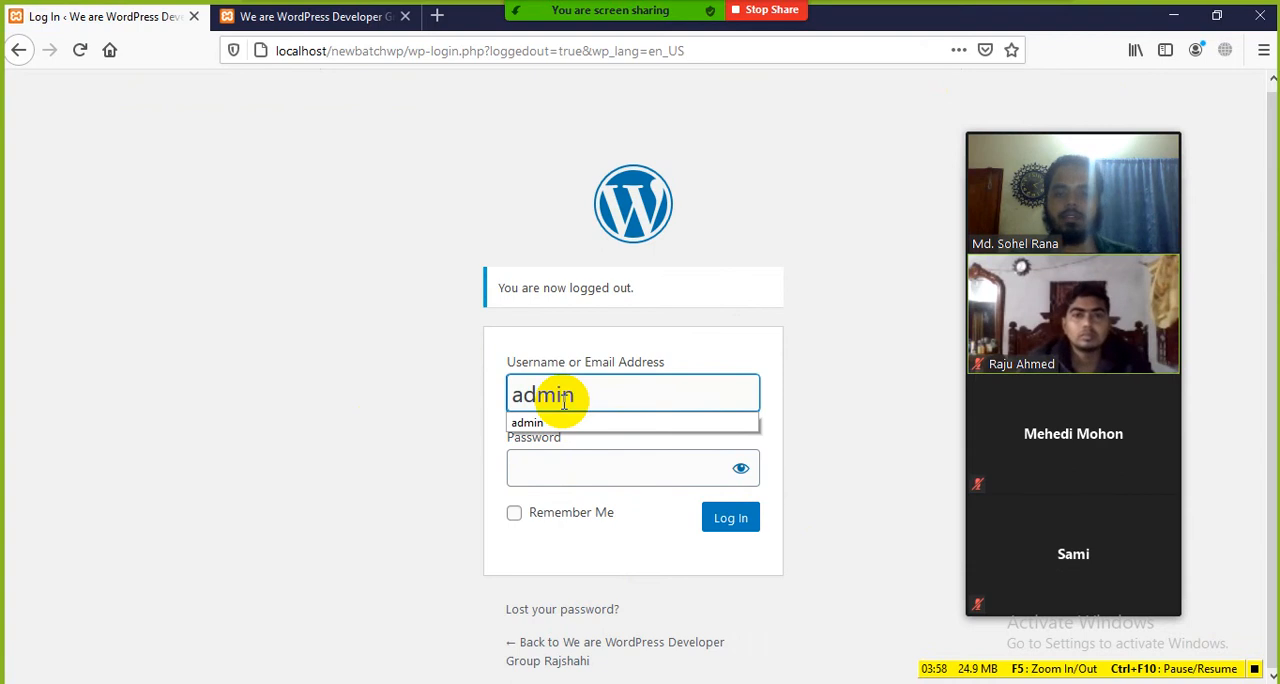
click(537, 475)
click(325, 380)
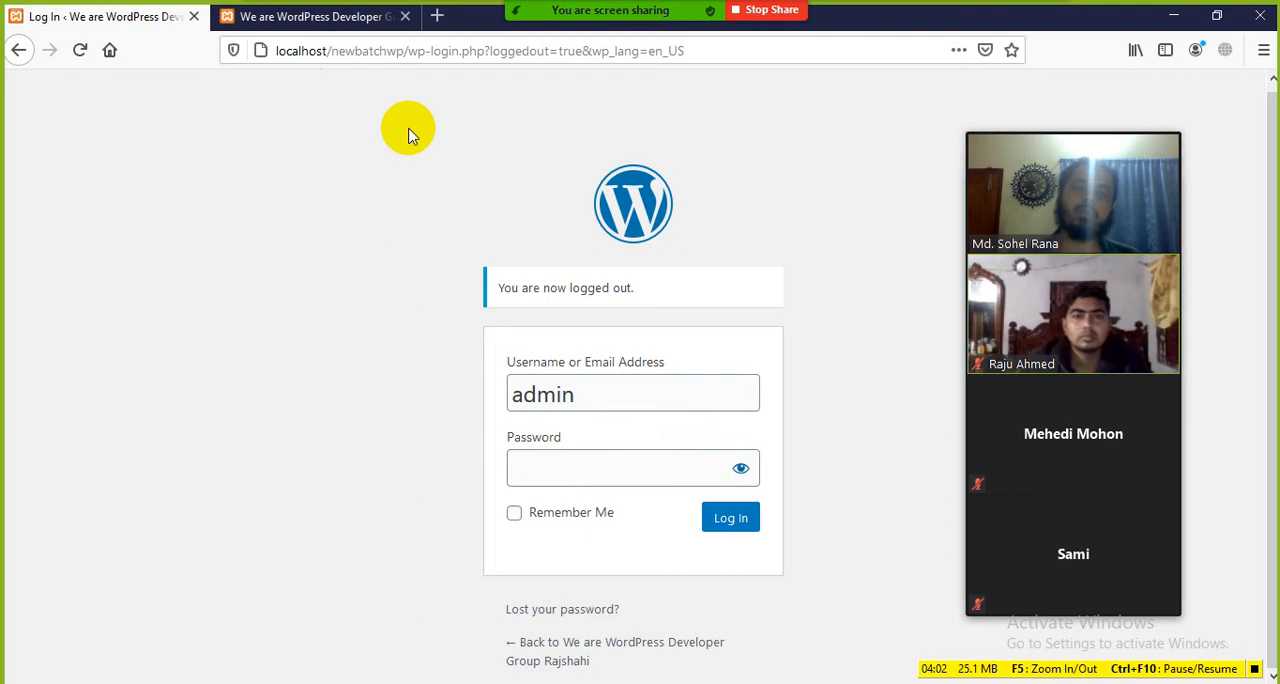
Step: Copy the localhost/newbatchwp/ part of the login page's address and close the site's home page tab
click(278, 50)
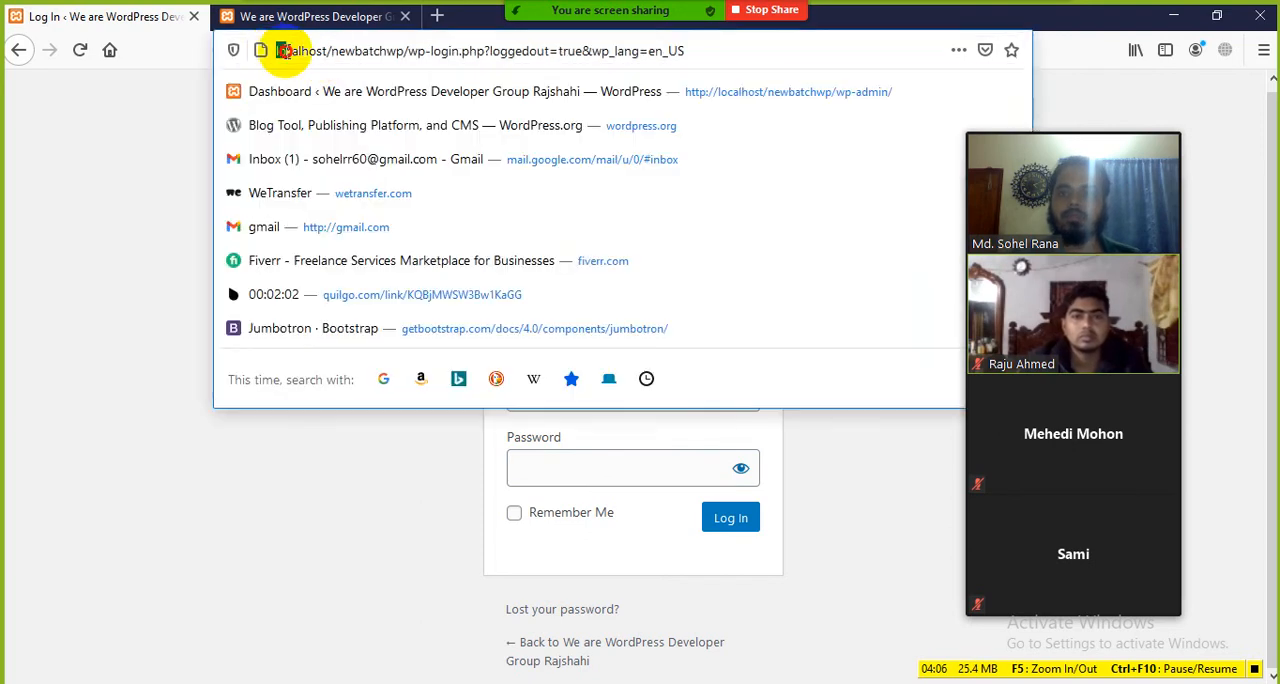
right_click(380, 47)
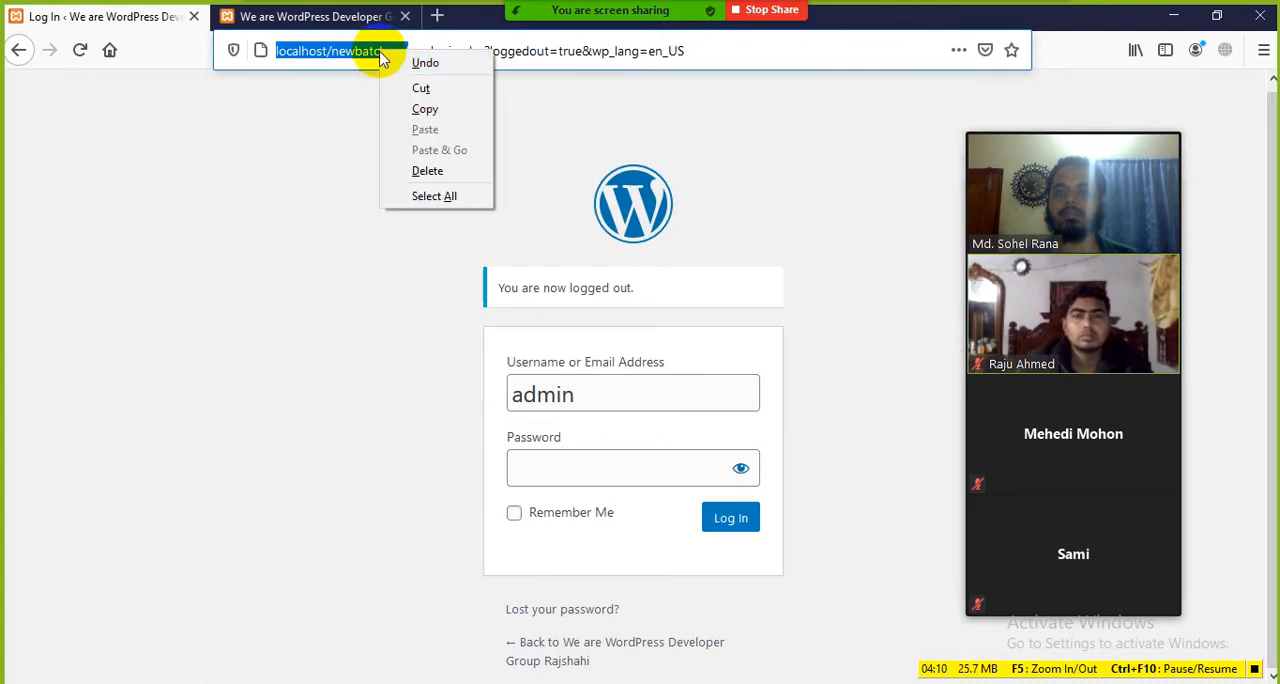
click(428, 106)
click(404, 16)
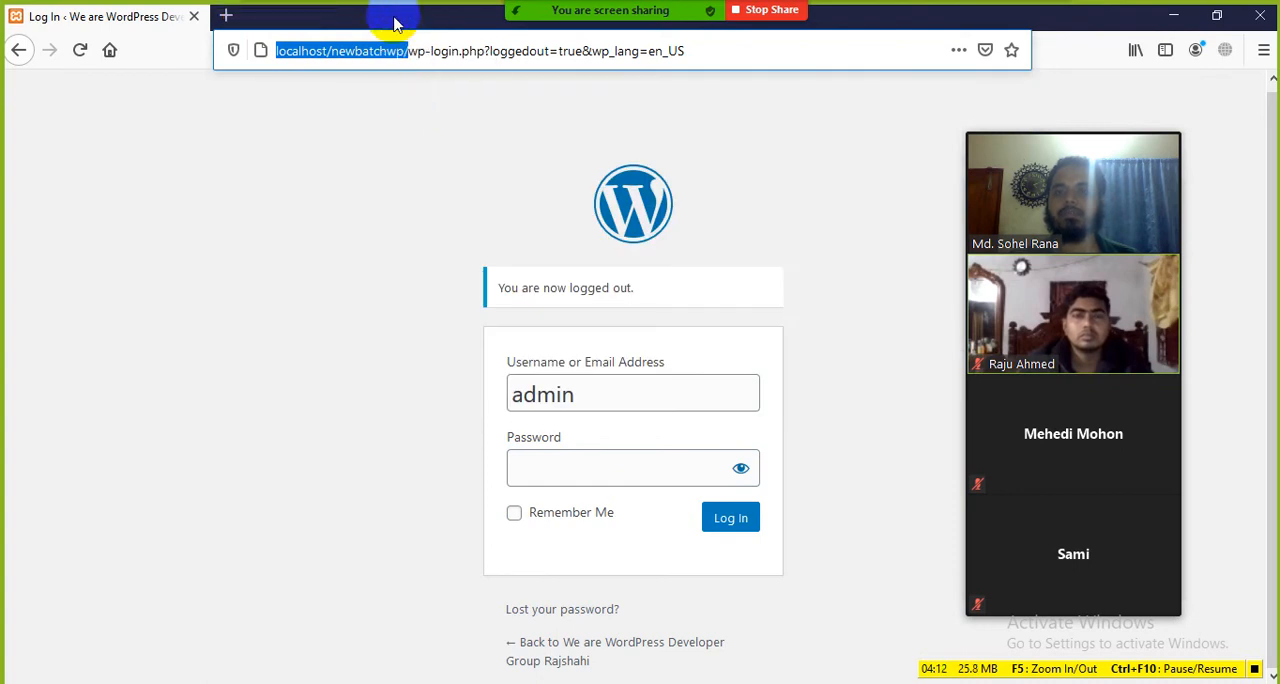
Step: Paste the copied address in a new tab, close the old login tab, and load localhost/newbatchwp/wp-admin
click(227, 16)
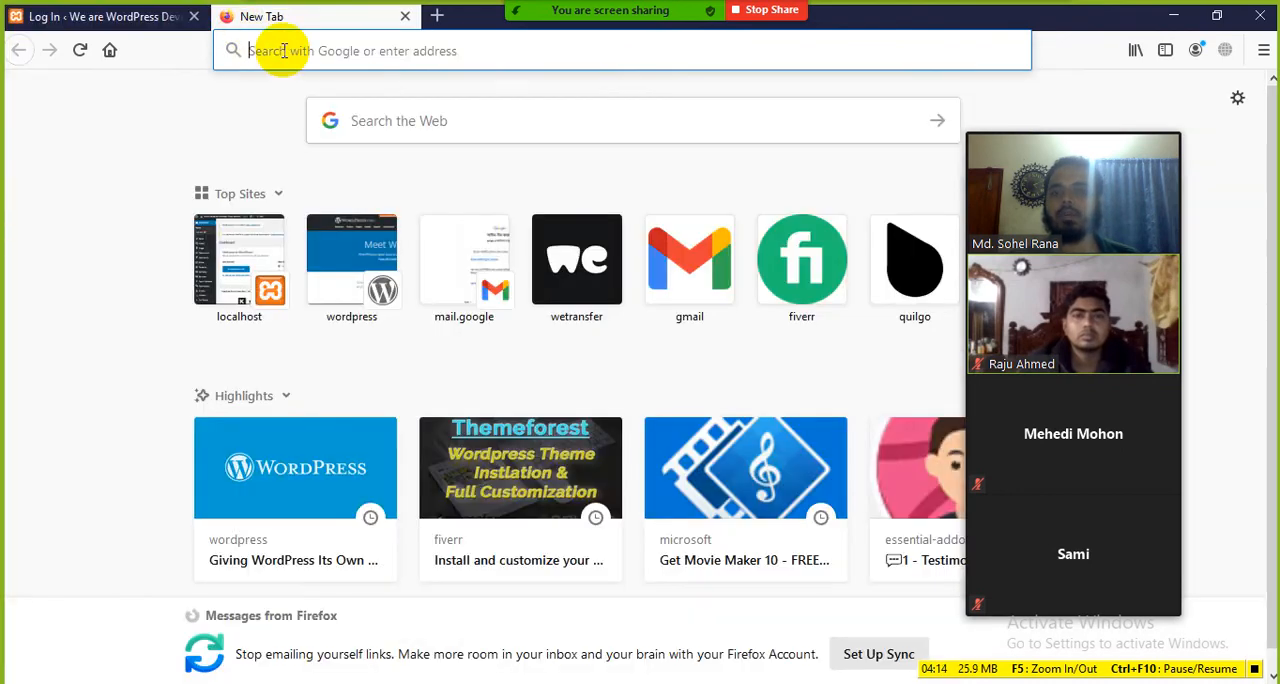
right_click(283, 50)
click(329, 129)
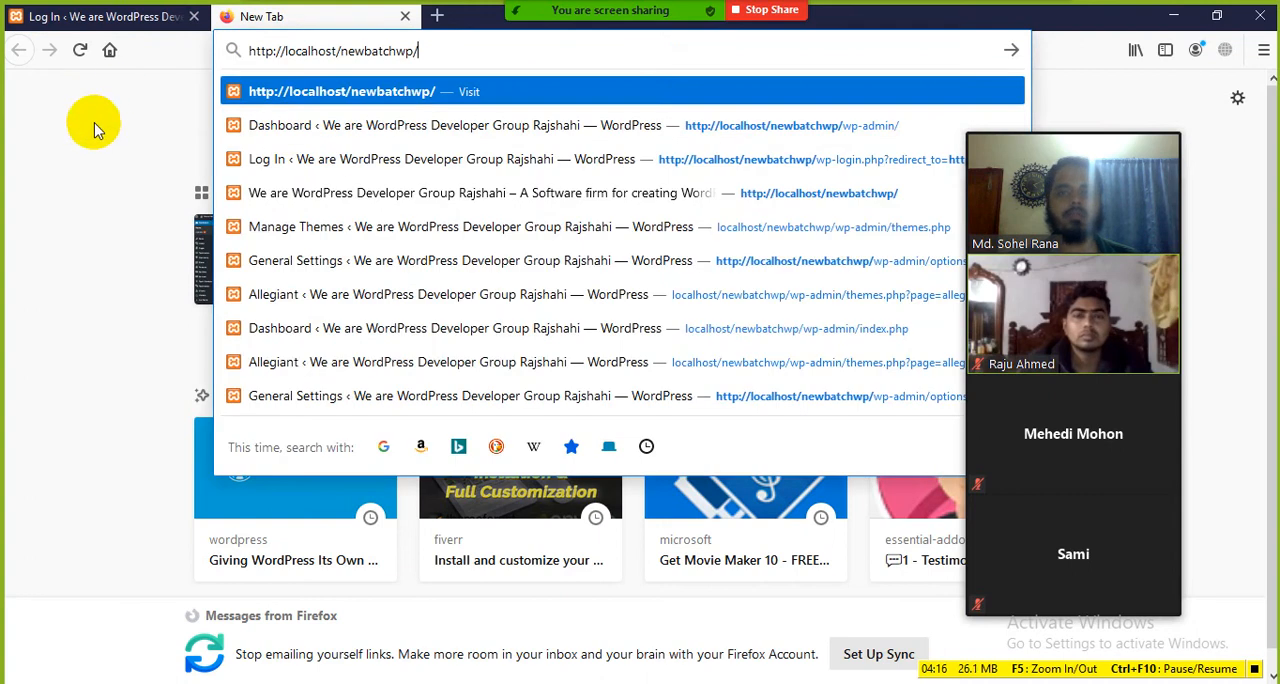
click(193, 16)
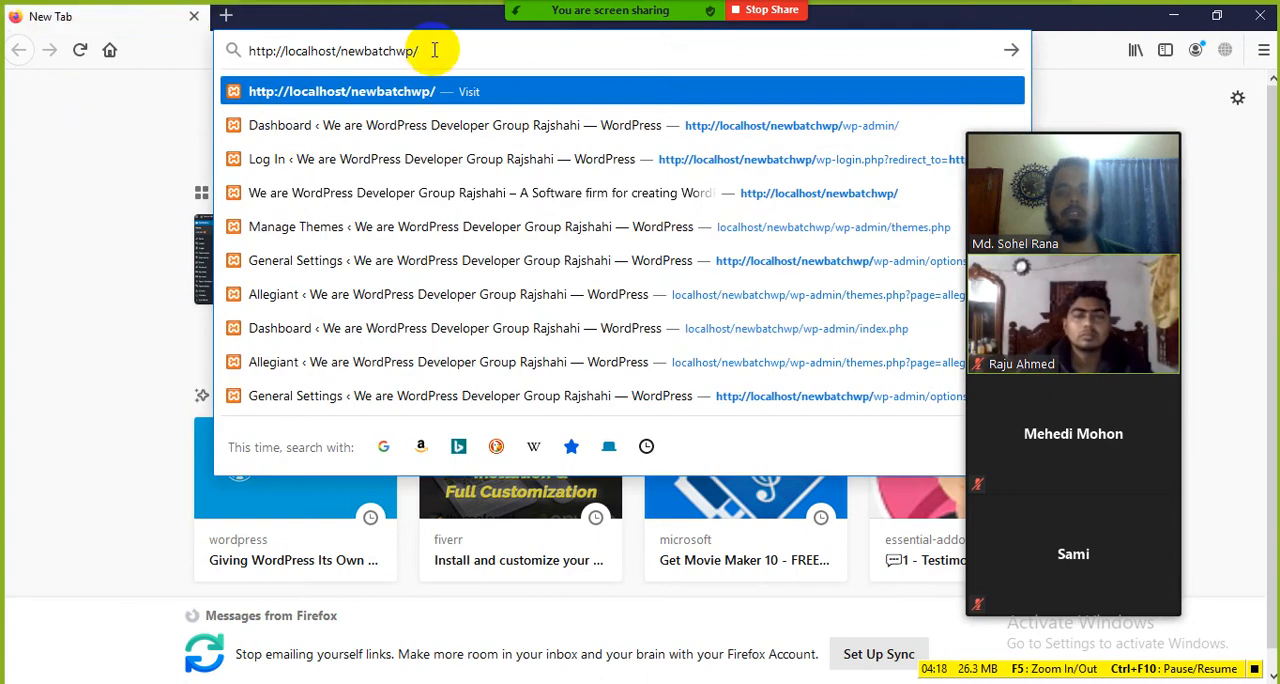
text(wp)
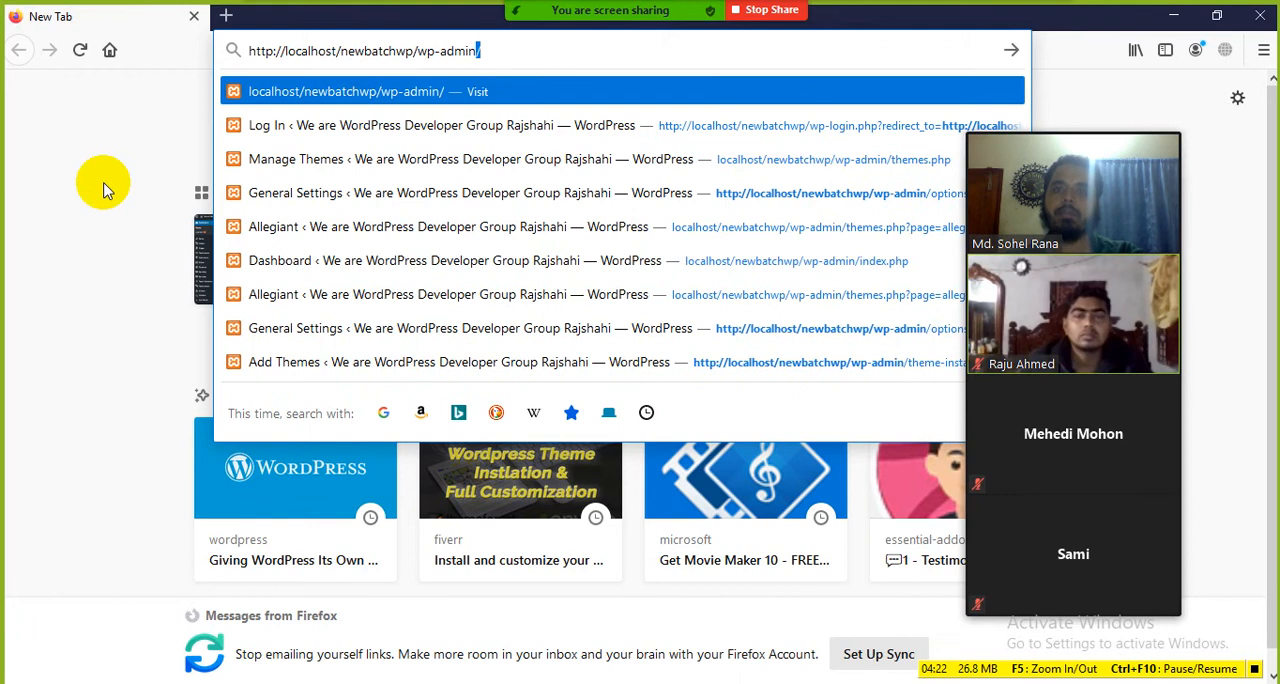
text(-admin)
key(Return)
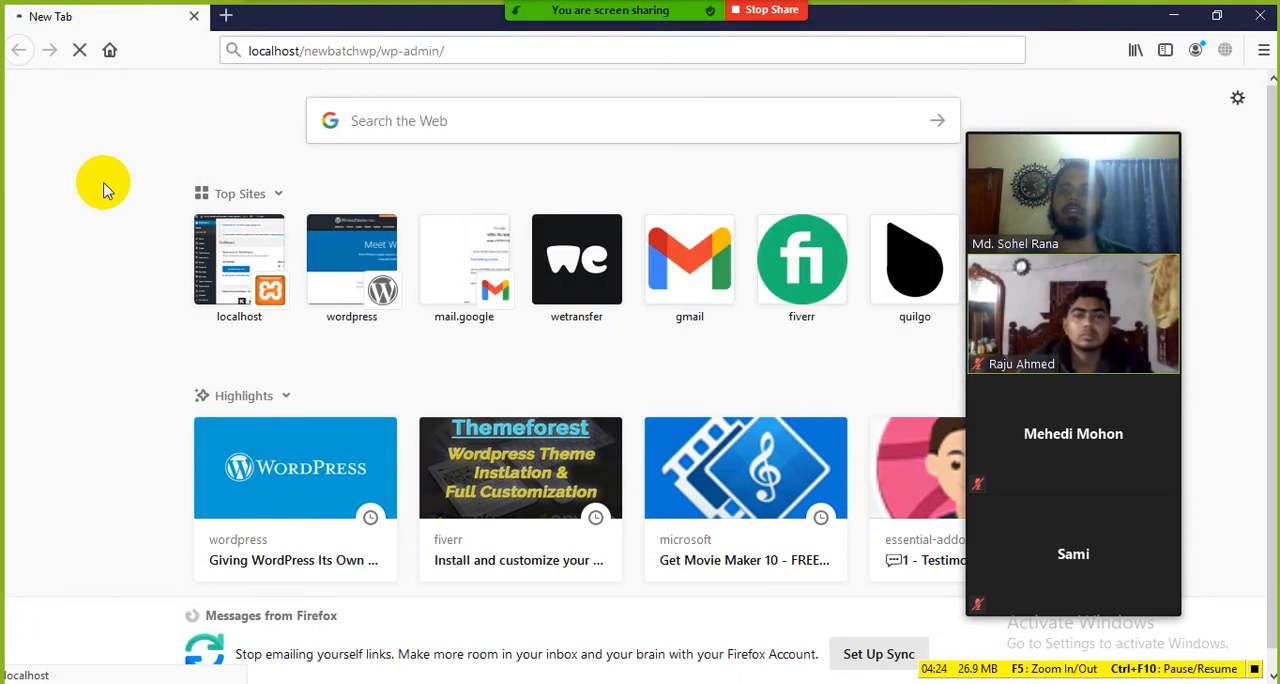
Step: Log in to the WordPress admin with the username admin and the account password
click(595, 350)
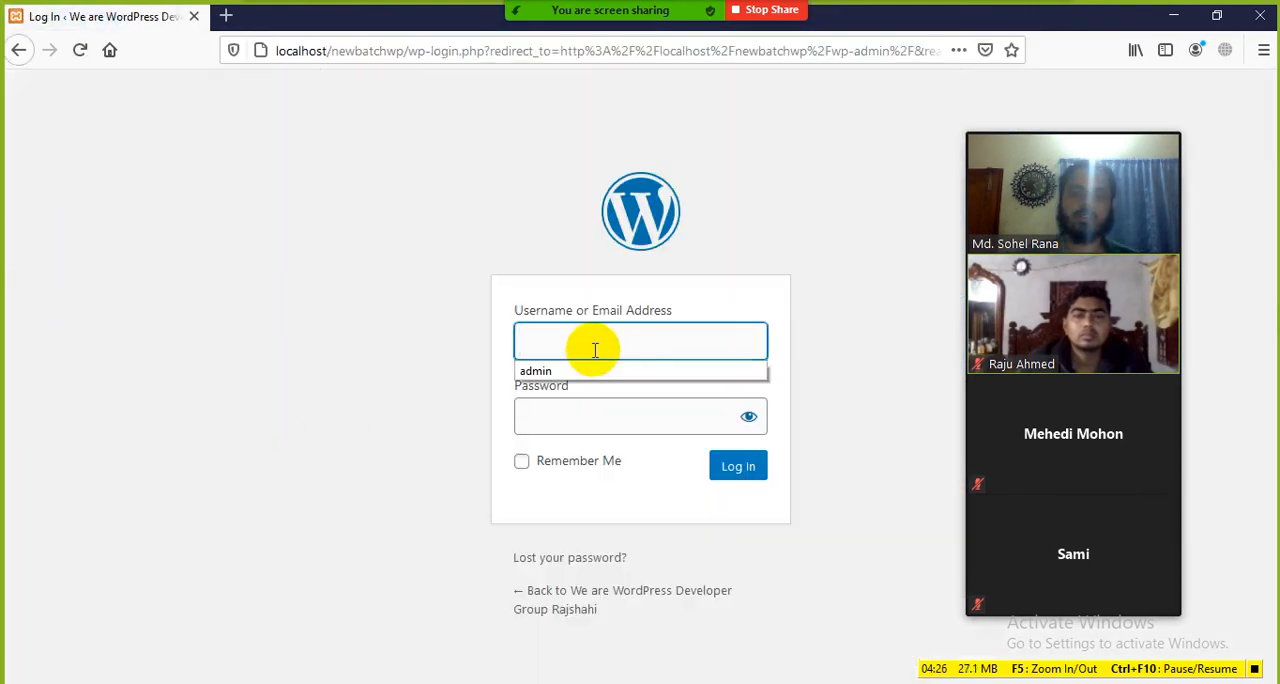
click(285, 411)
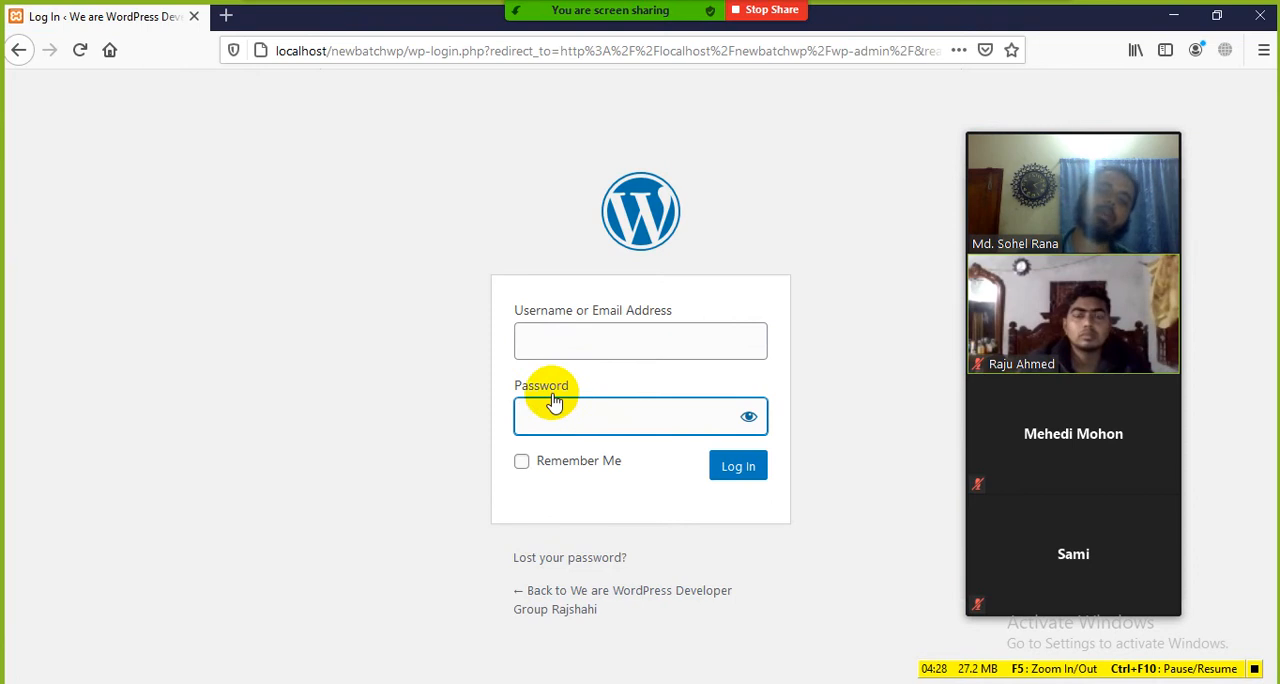
click(329, 372)
click(557, 338)
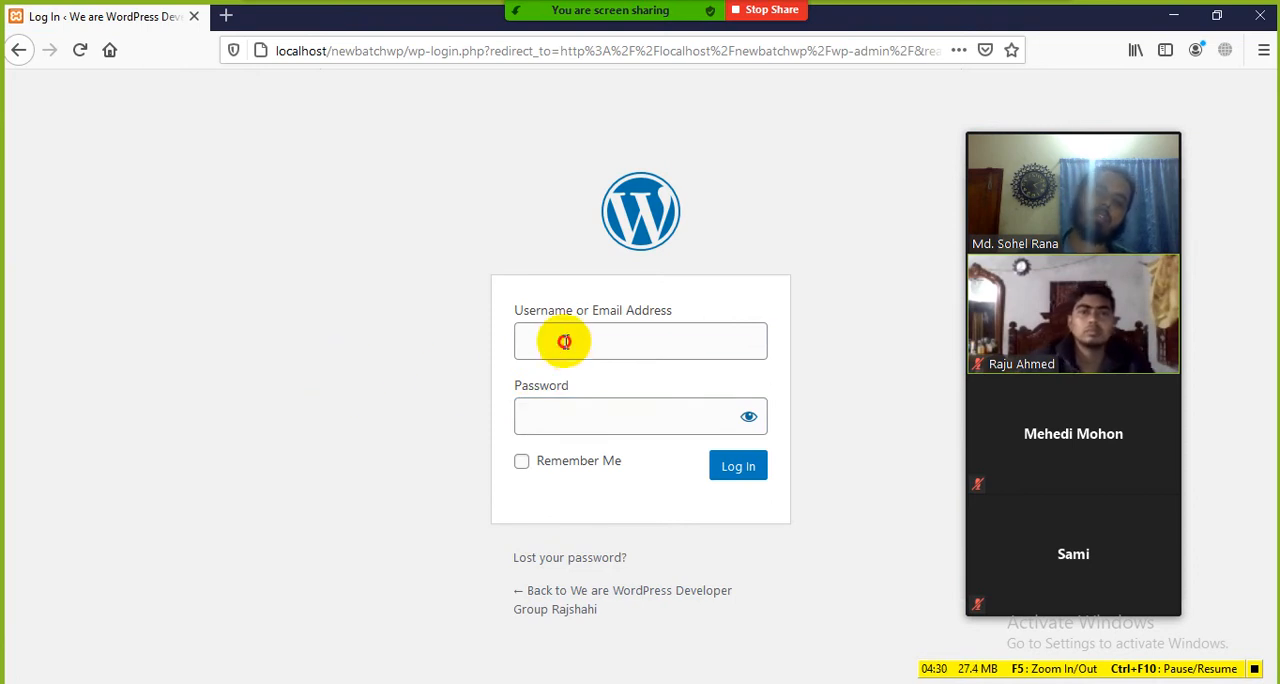
click(565, 410)
click(591, 345)
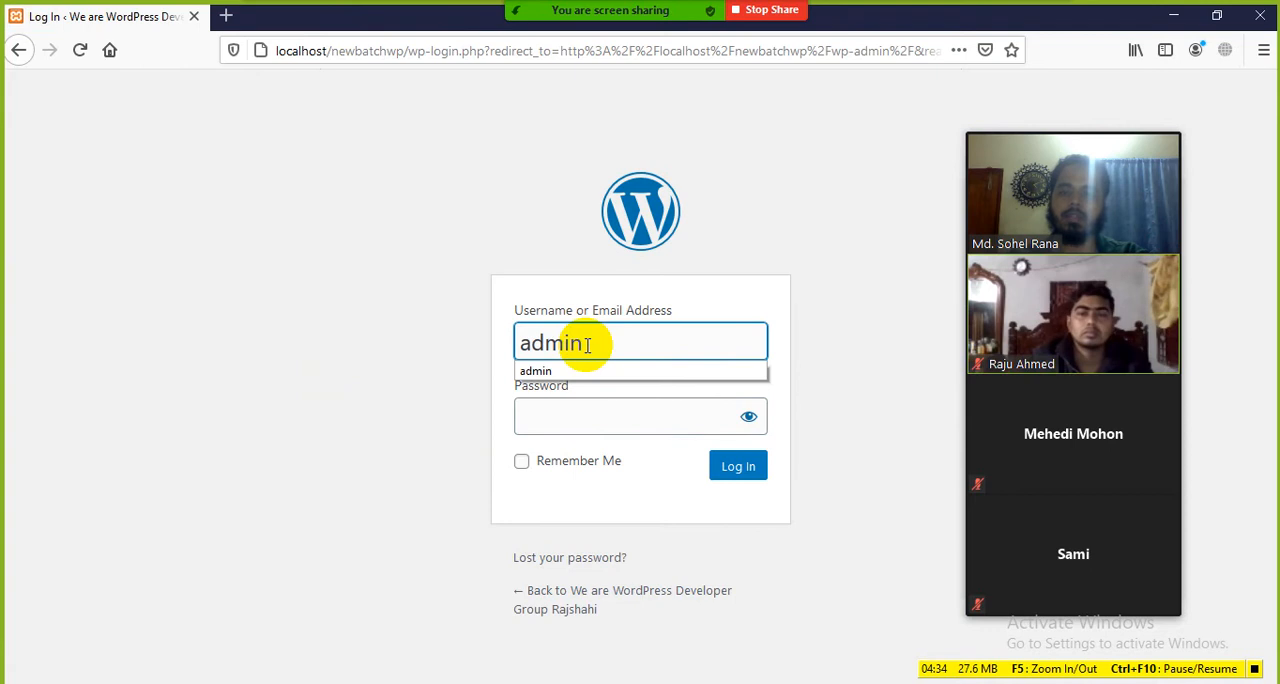
click(573, 408)
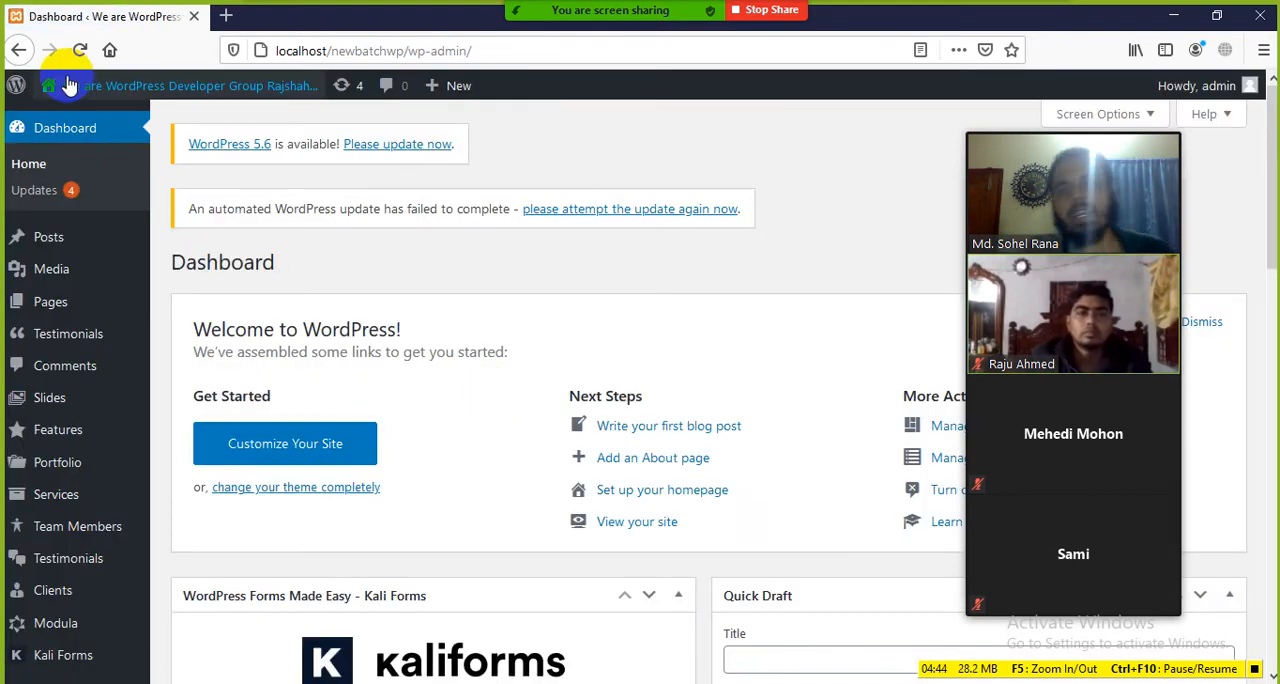
Step: Open the site's home page in a new tab and view it alongside the dashboard tab
mouse_move(68, 108)
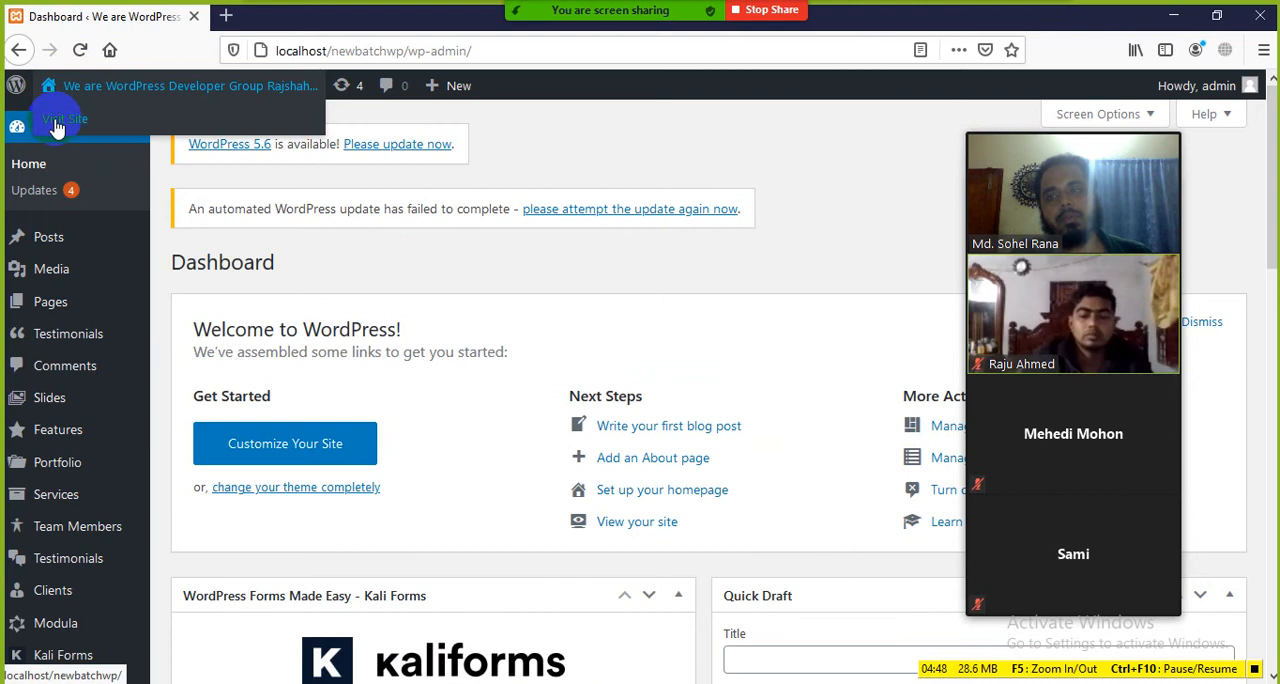
middle_click(57, 128)
click(270, 16)
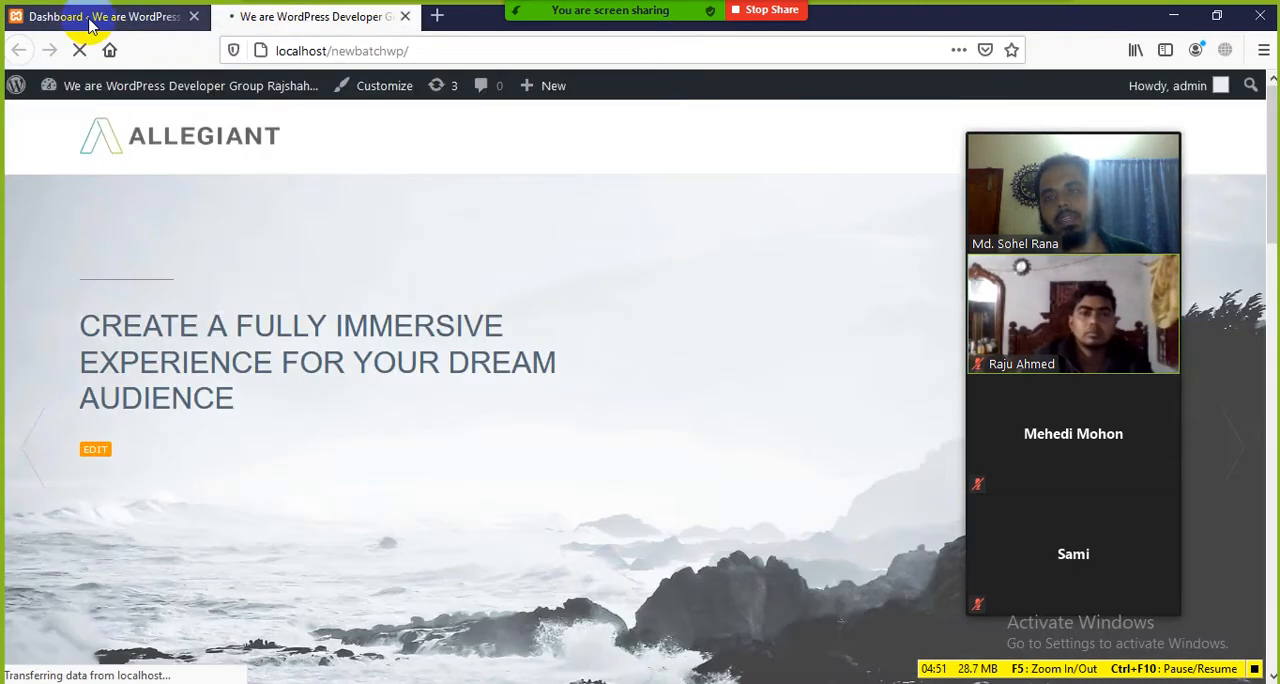
click(90, 16)
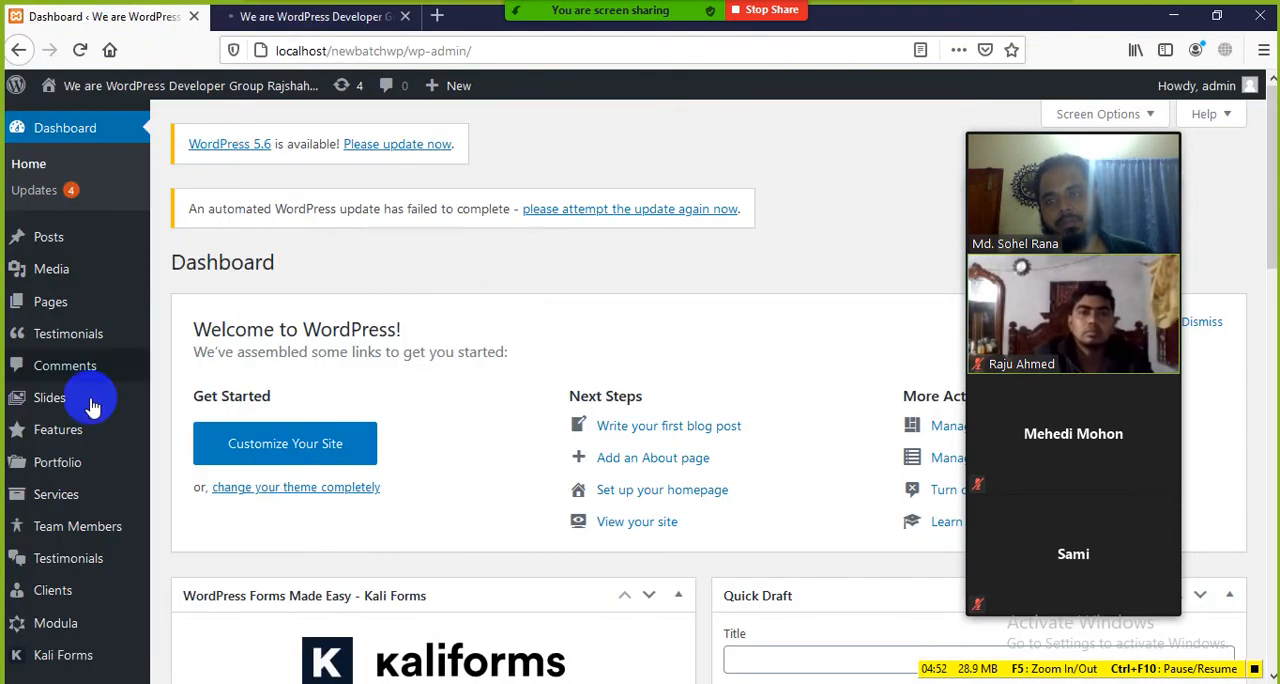
click(255, 17)
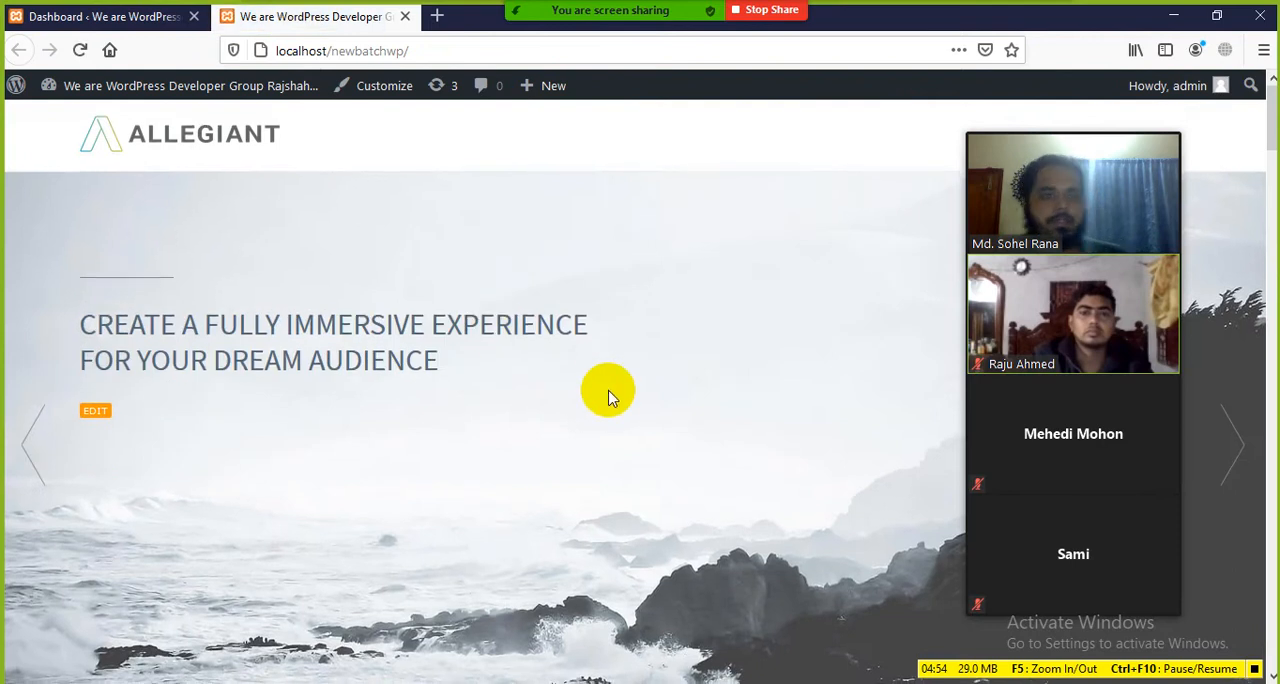
scroll(608, 392, down, 2)
scroll(580, 380, up, 2)
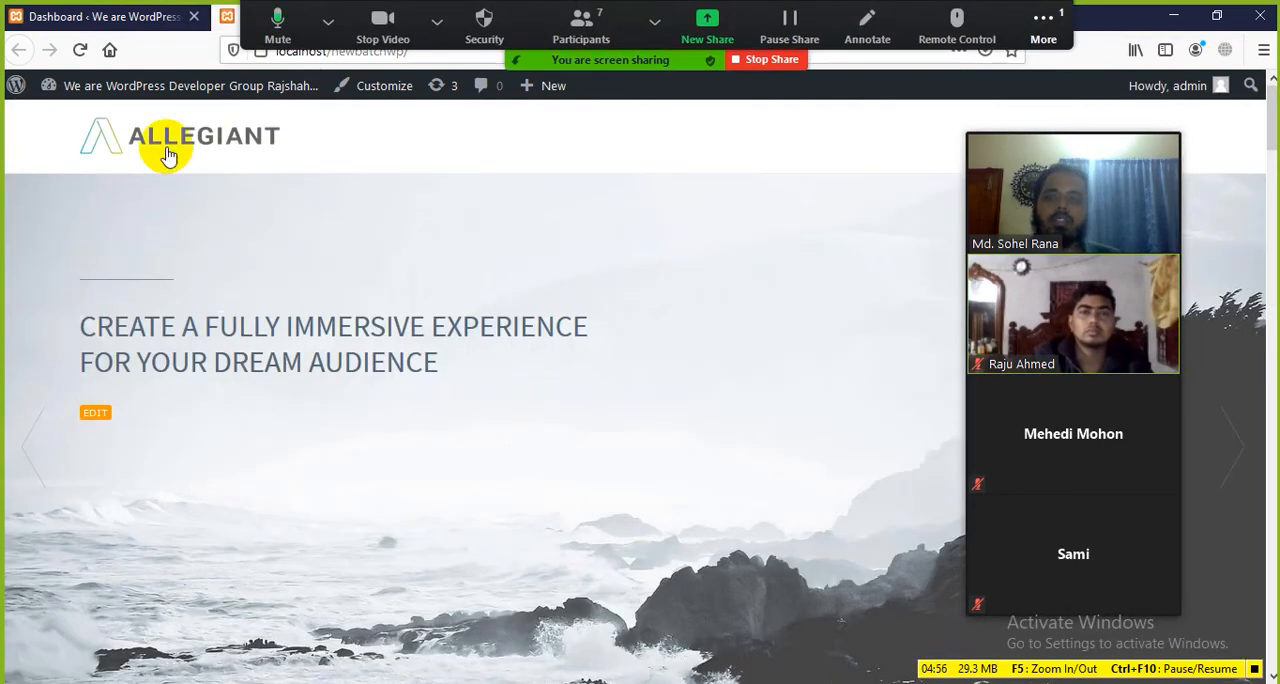
Step: Open the meeting chat, minimize the windows behind it, read the participants' messages, and close the chat
click(1043, 26)
click(1040, 64)
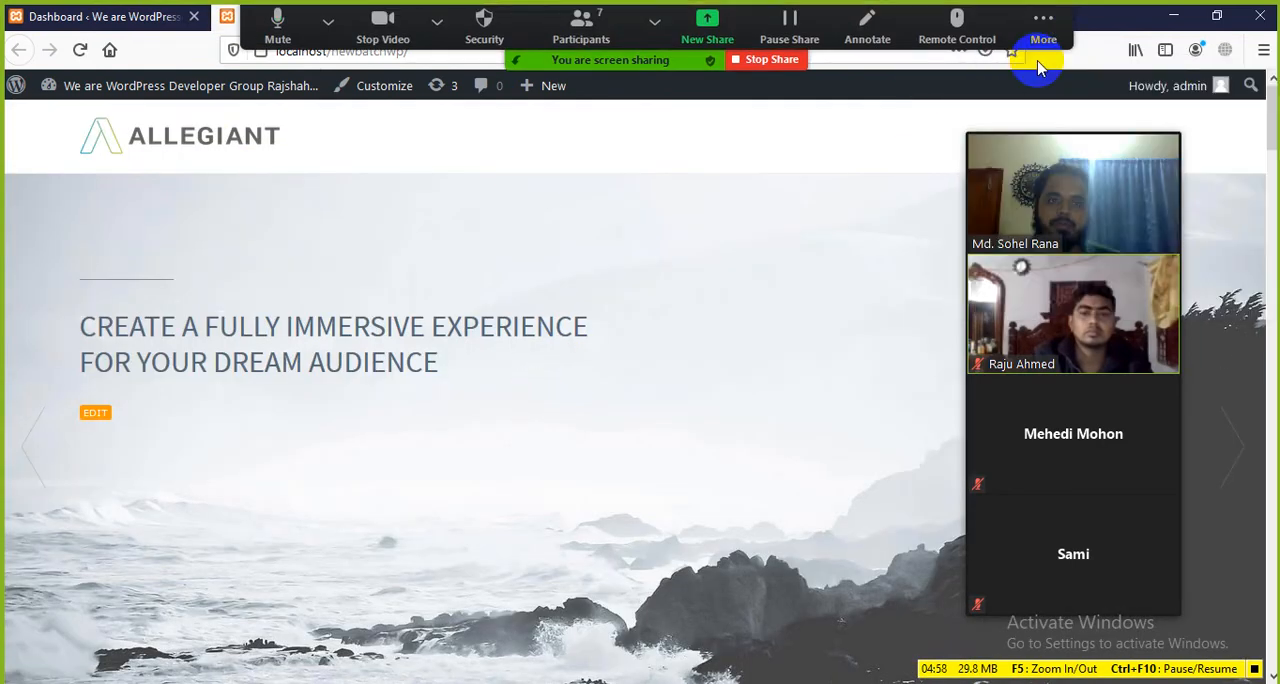
click(1173, 16)
click(1183, 18)
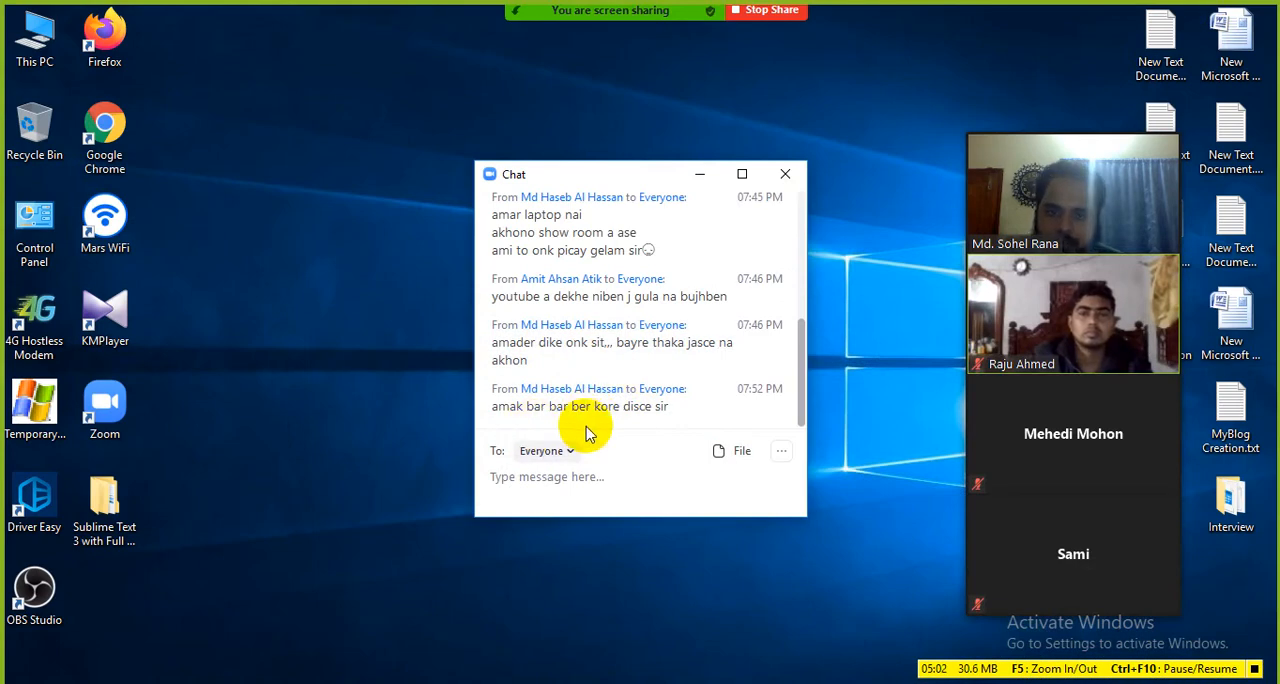
click(786, 180)
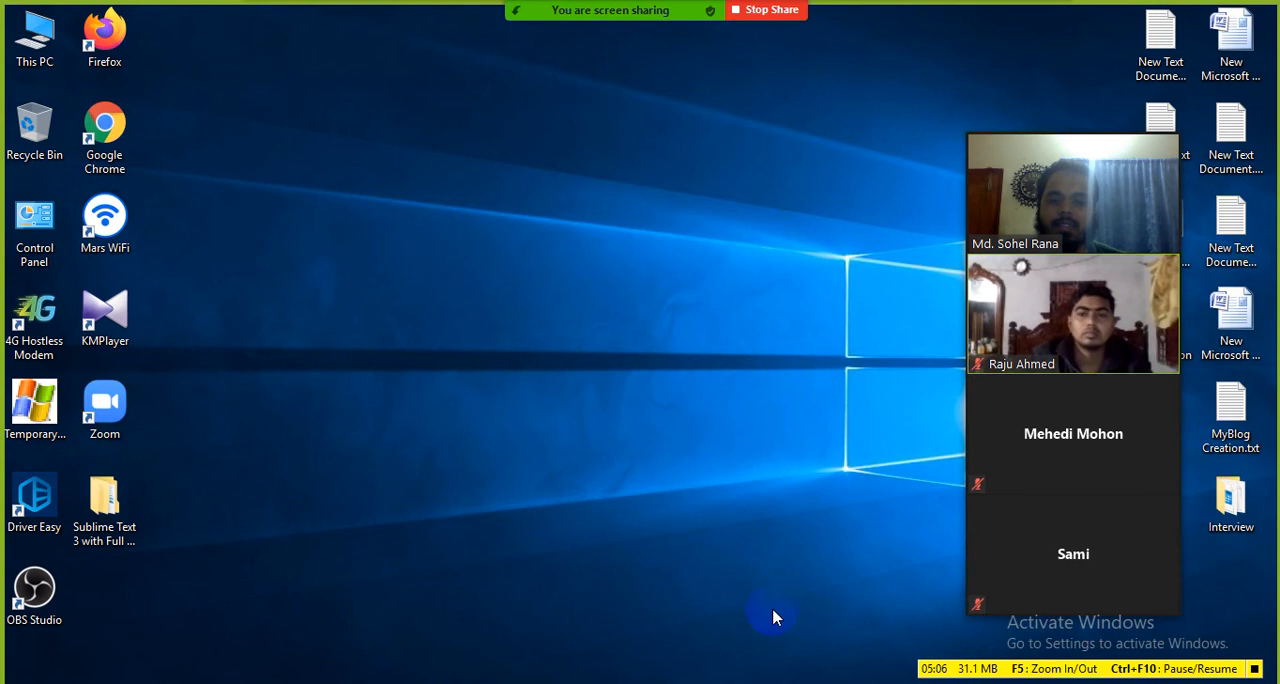
Step: Switch to the class document in Word and view the end of the settings topic list above the WordPress - Dashboard section
click(720, 683)
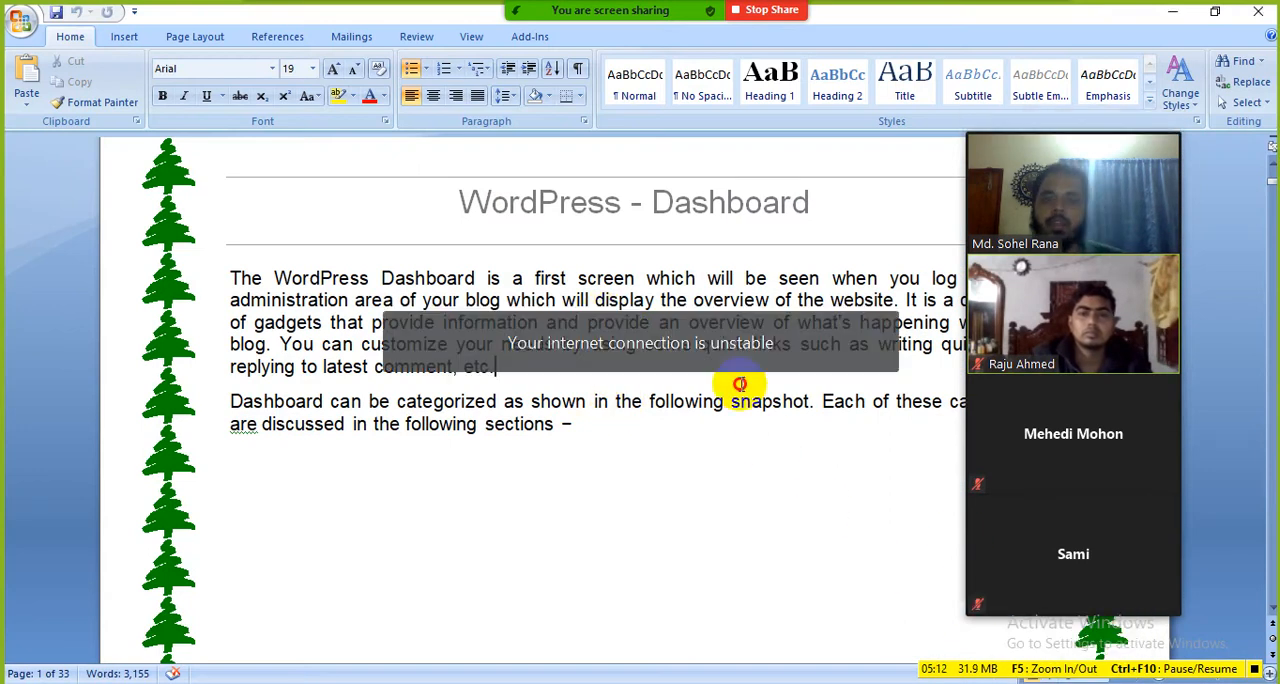
scroll(728, 392, up, 3)
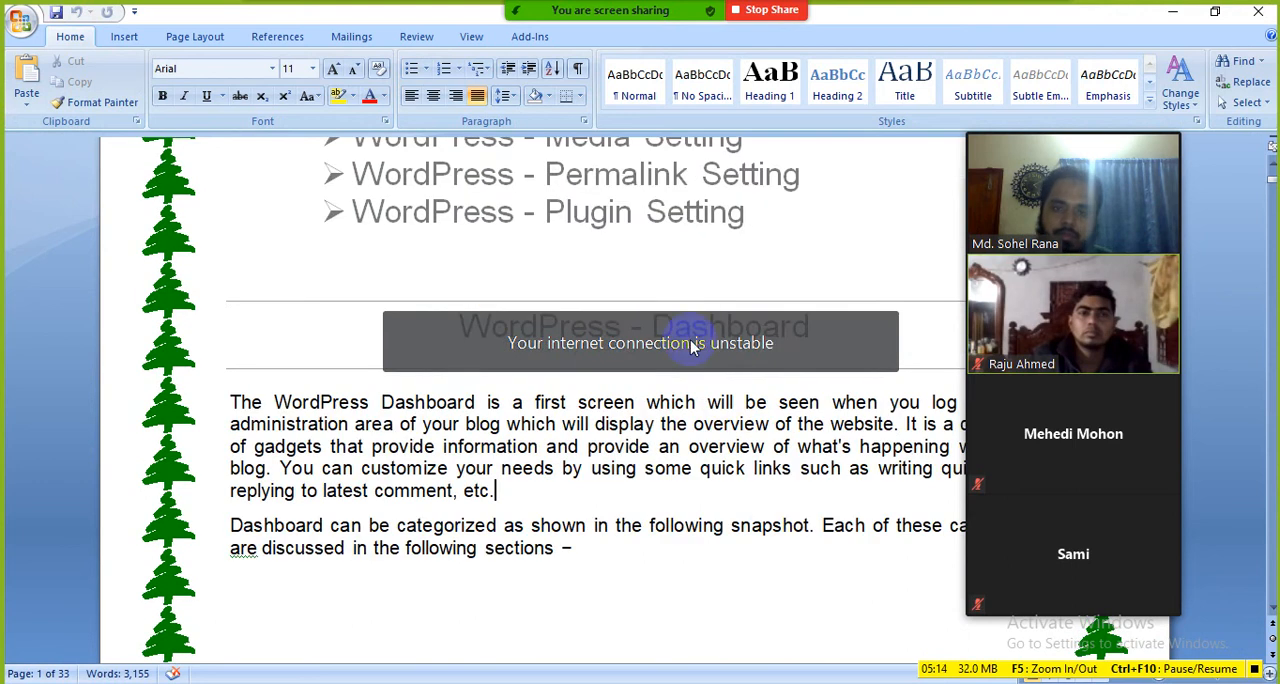
click(743, 231)
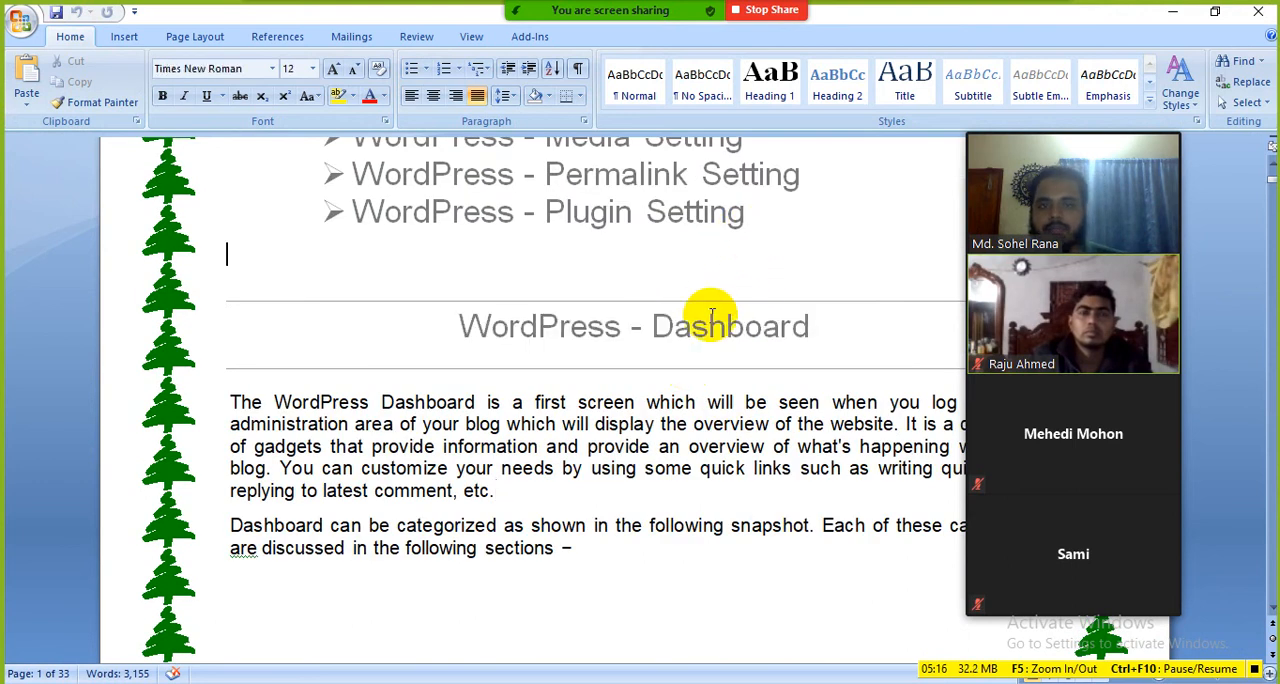
Step: Start a new share of the entire screen in the Zoom meeting
click(707, 25)
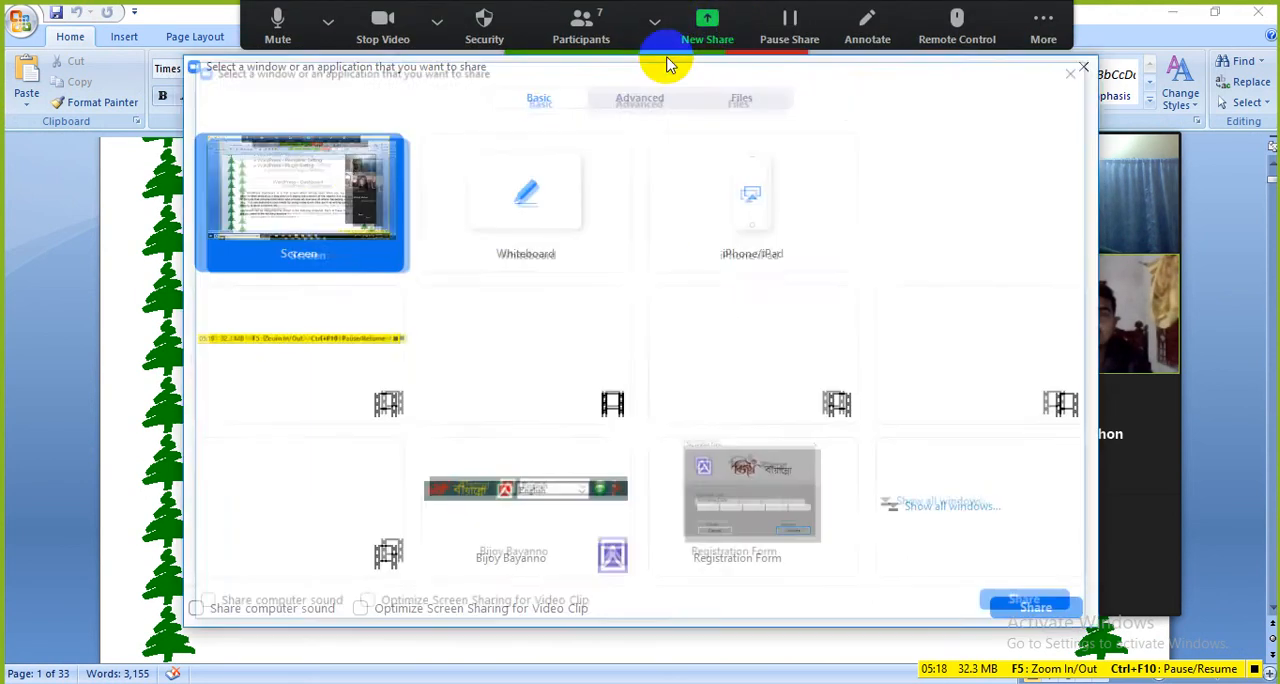
click(1043, 612)
scroll(770, 545, down, 6)
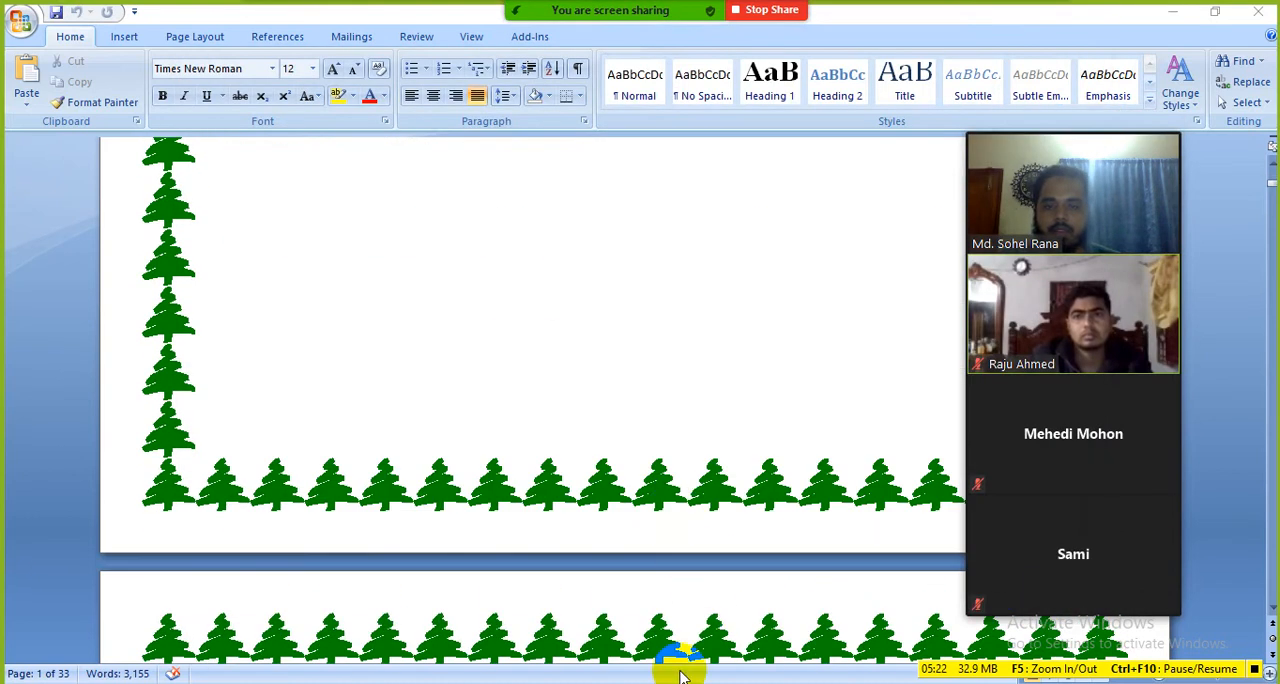
Step: Switch to the browser, view the home page from its banner to Our Core Features, and return to the dashboard tab
click(506, 681)
scroll(382, 284, down, 3)
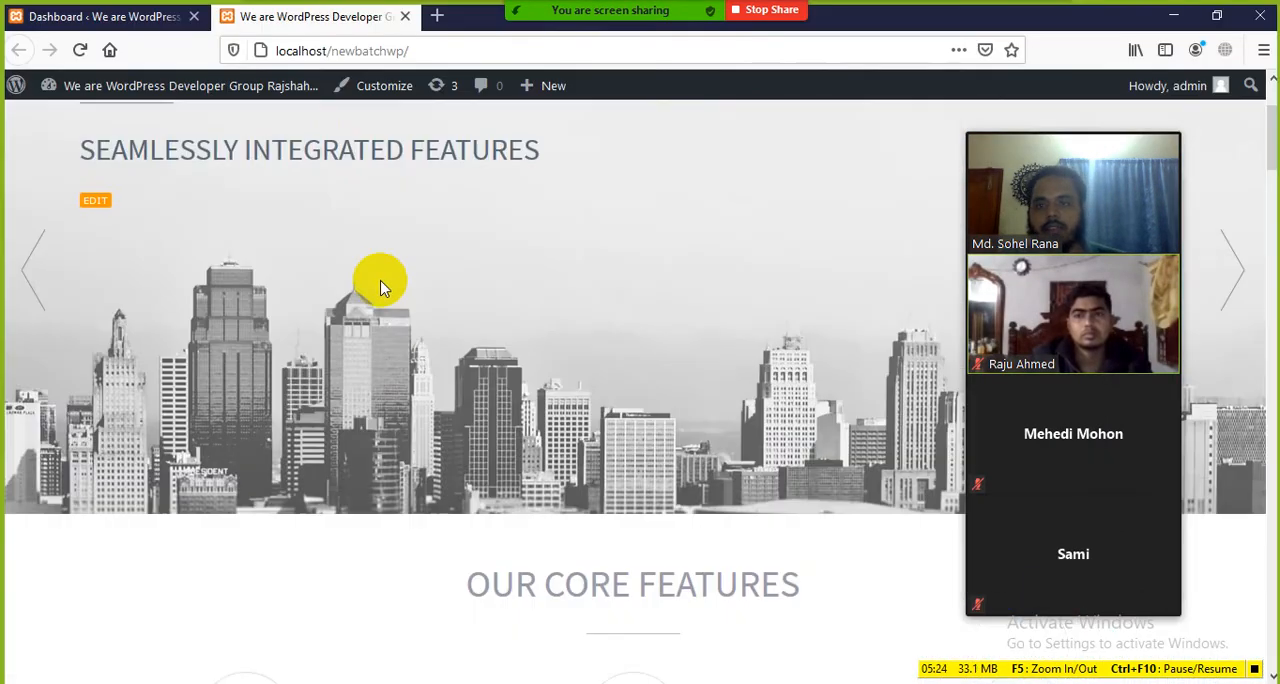
scroll(384, 290, up, 3)
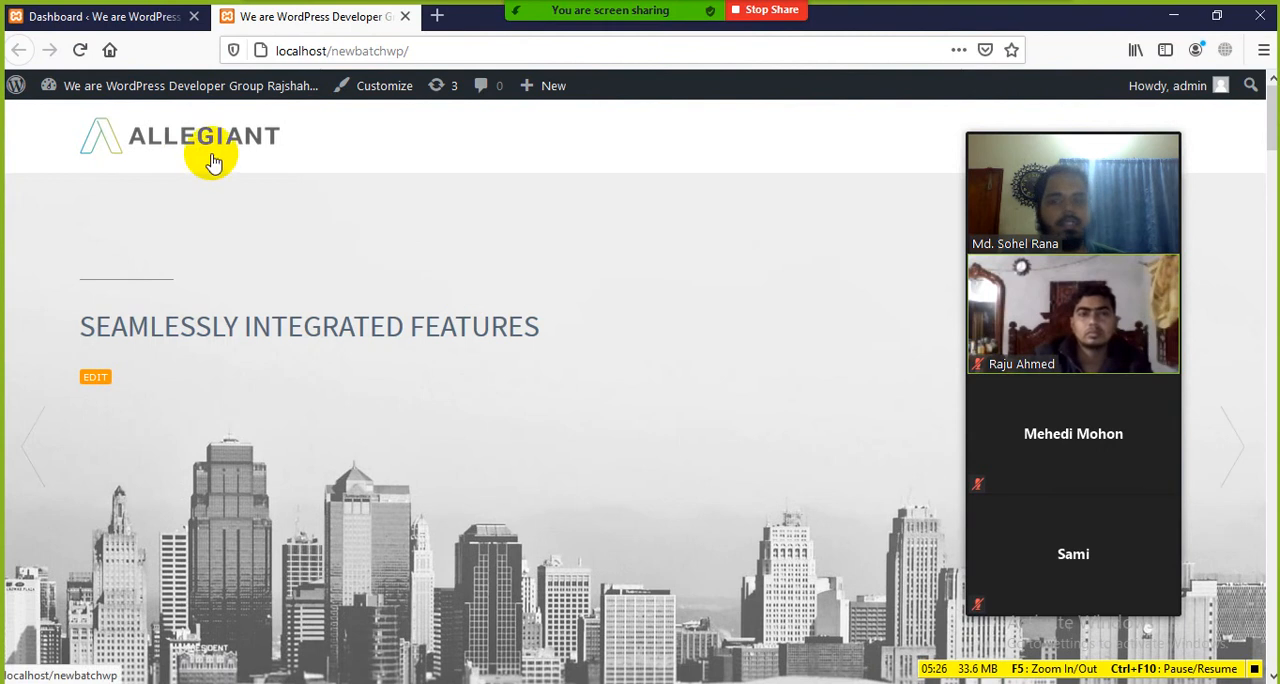
click(133, 18)
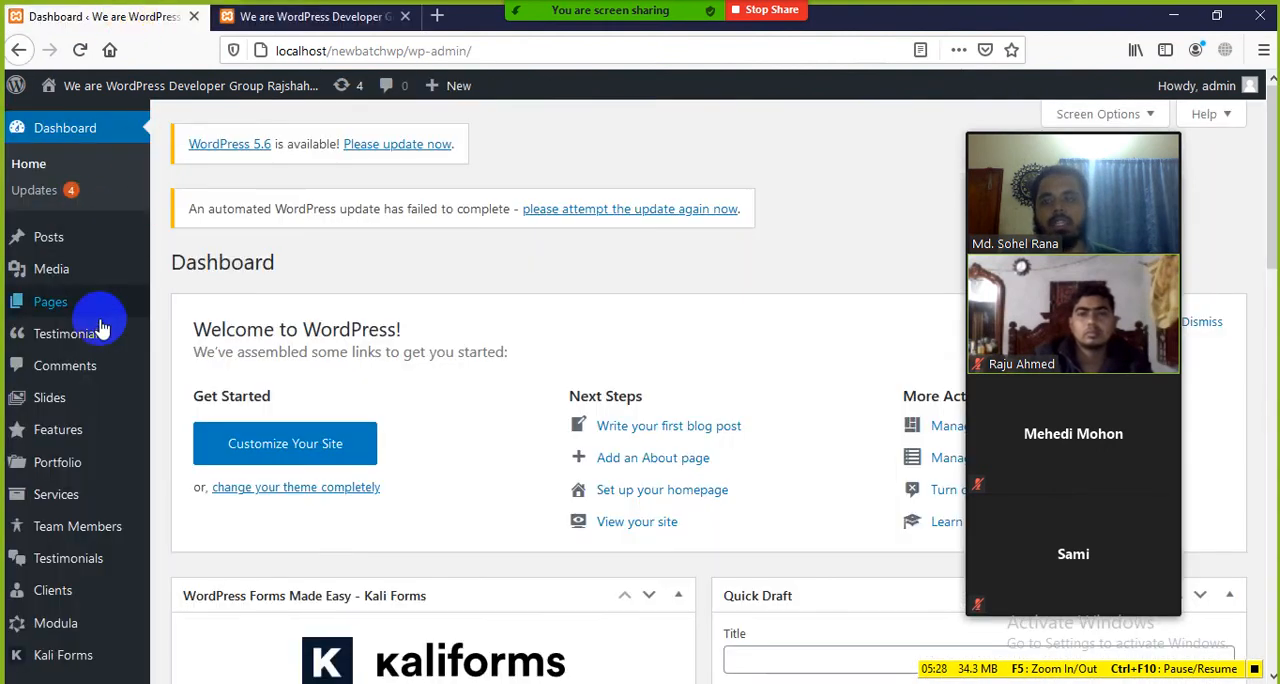
Step: View the site's home page, cycle through the banner slides, and continue down to the Our Core Features section
mouse_move(78, 395)
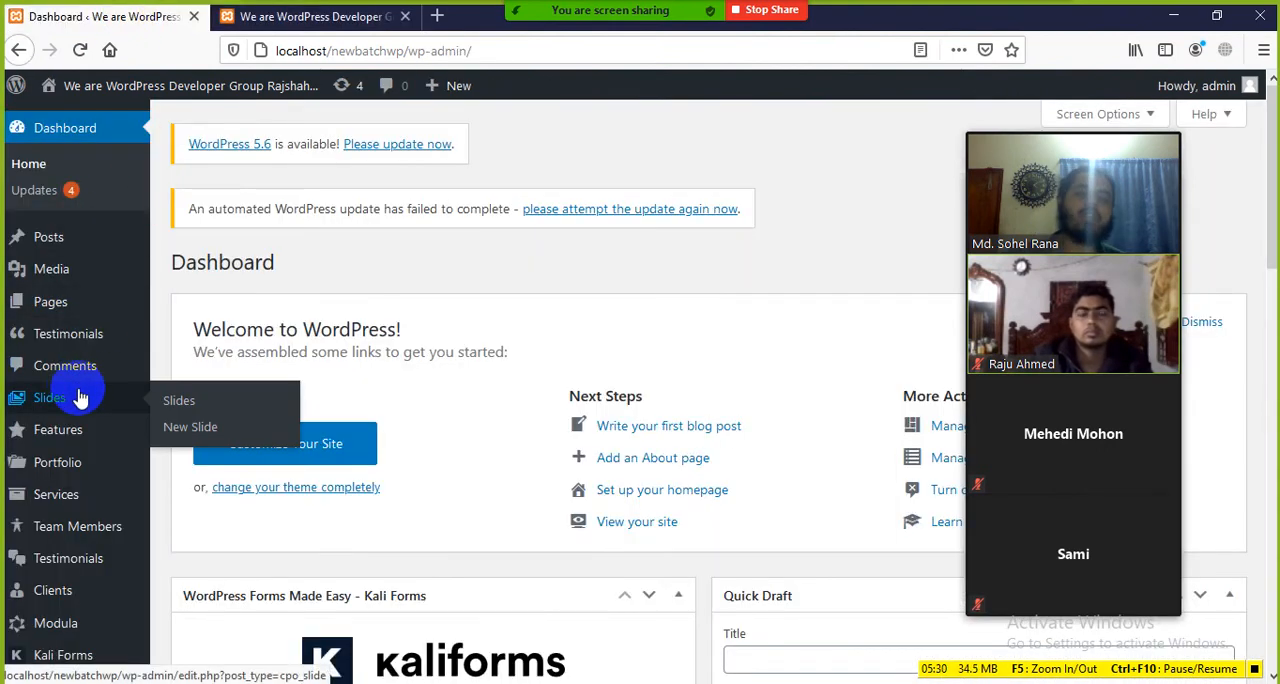
click(268, 17)
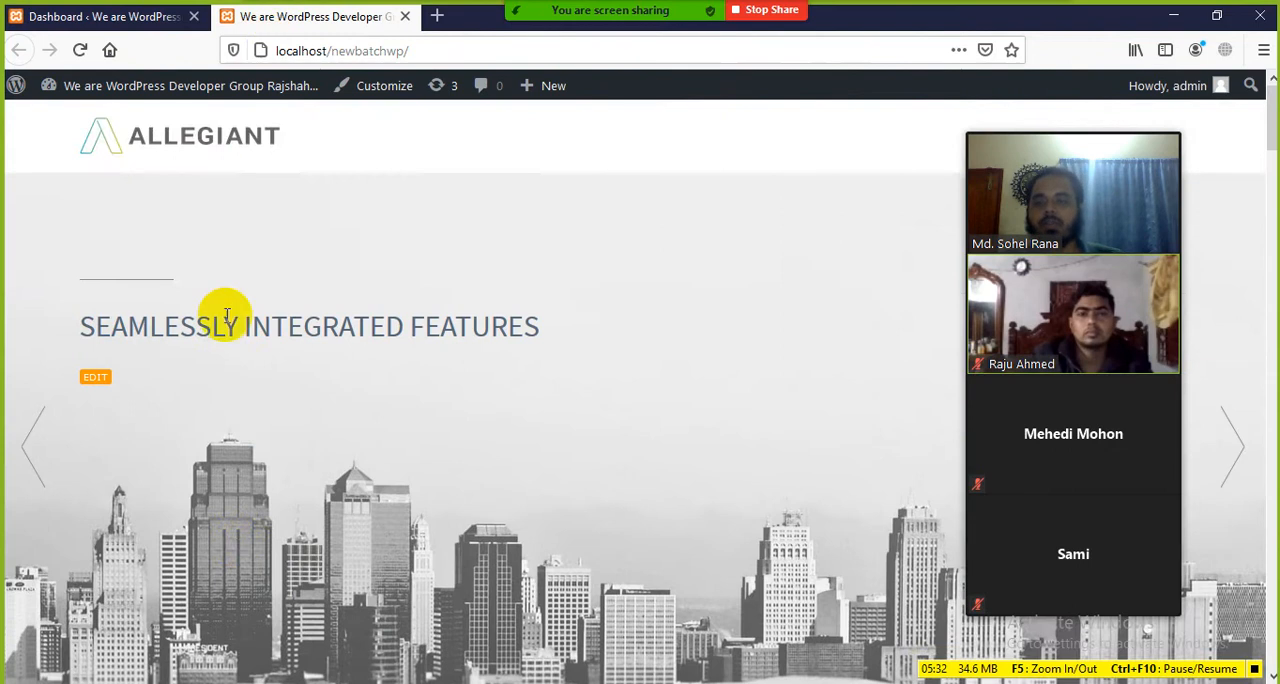
scroll(235, 340, down, 2)
click(29, 274)
click(29, 272)
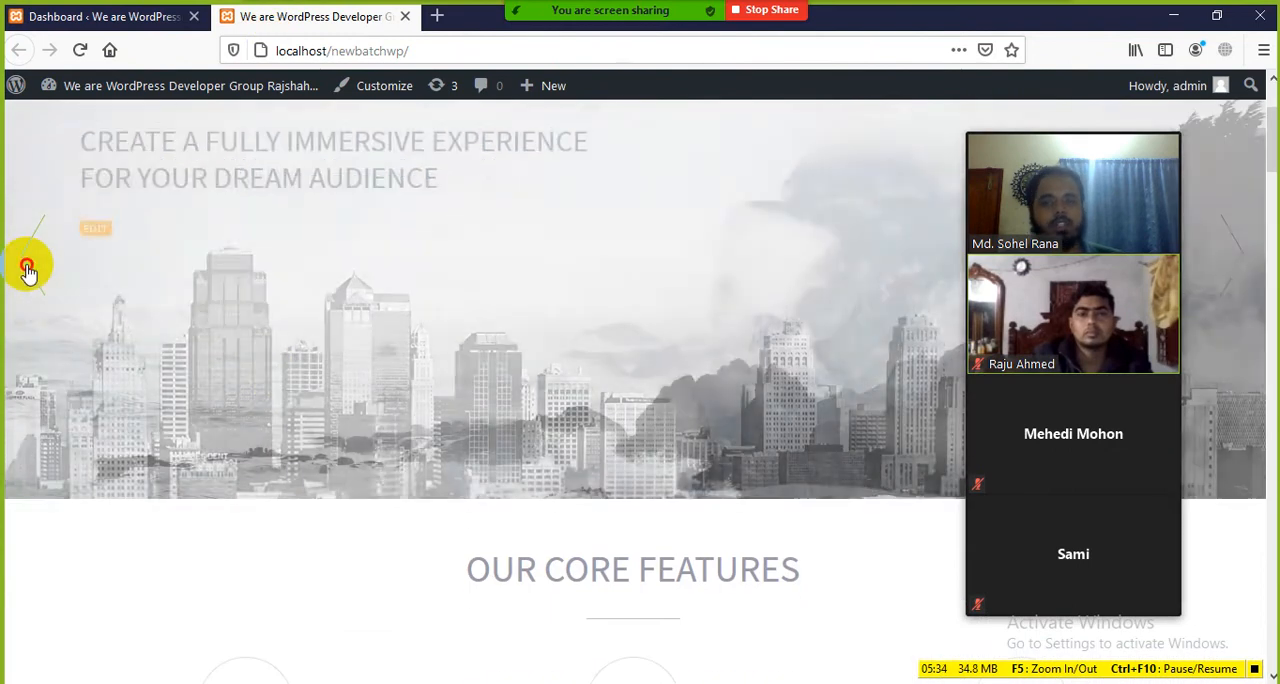
click(29, 274)
scroll(370, 482, down, 2)
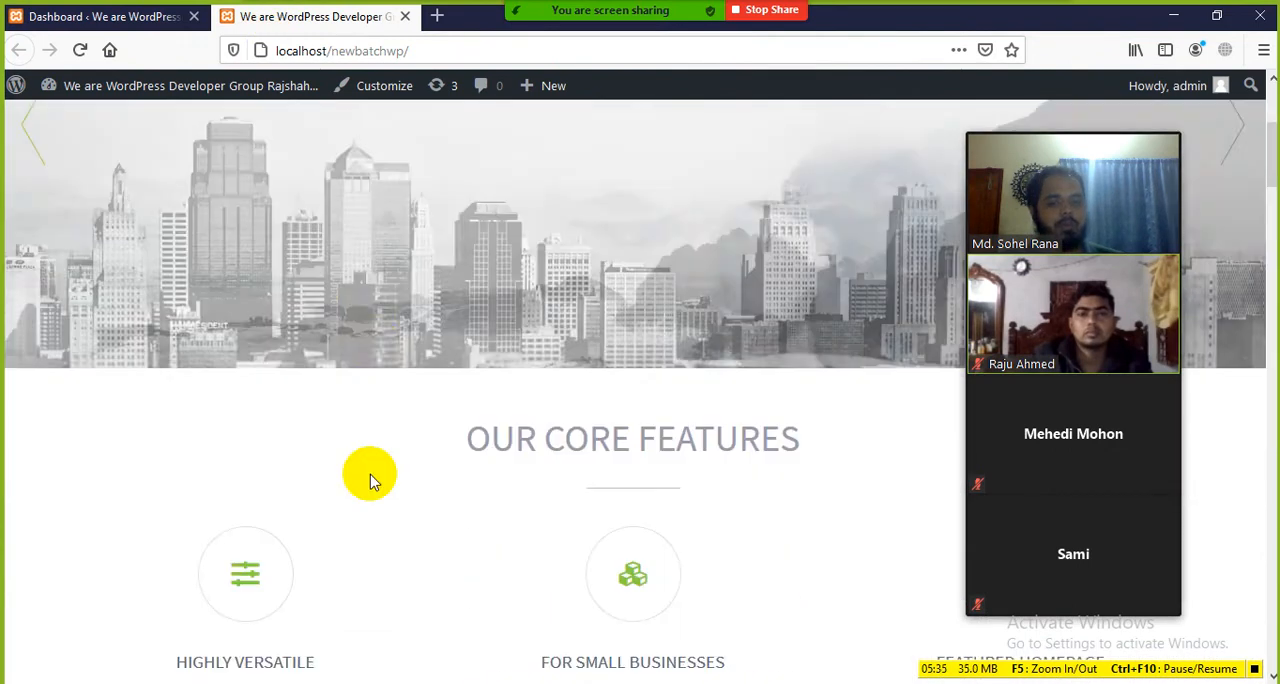
scroll(370, 482, down, 2)
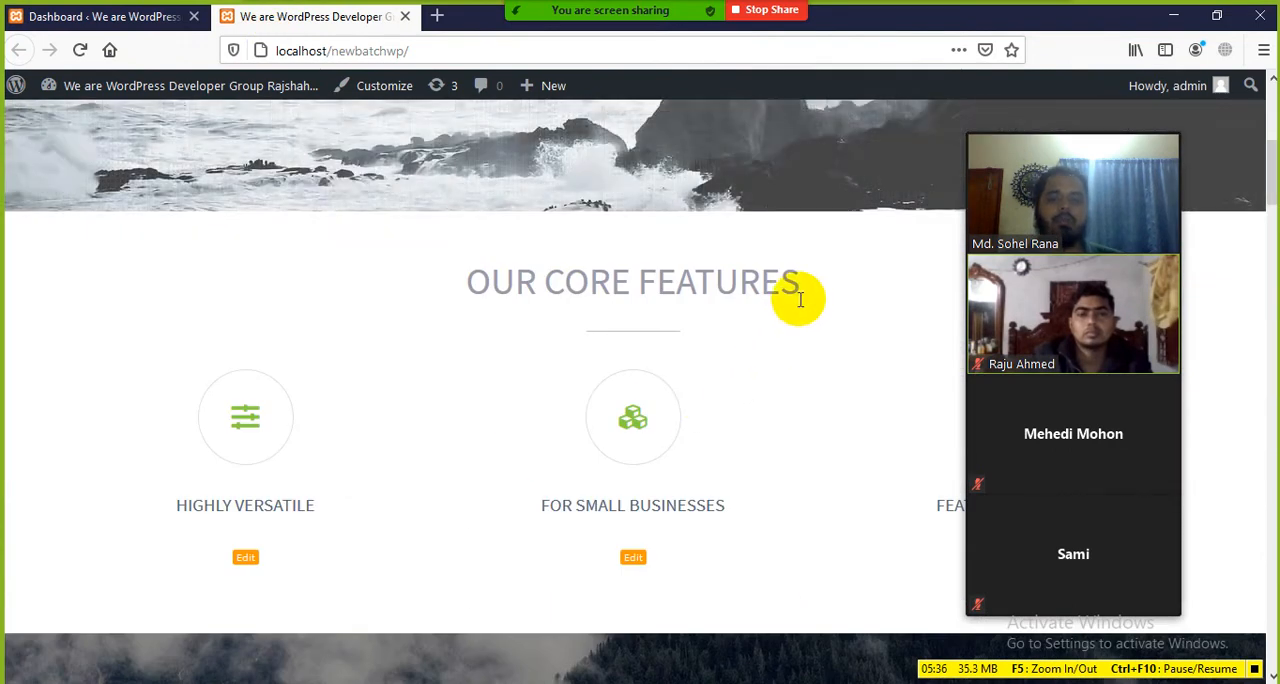
Step: Highlight the Our Core Features heading on the home page and compare the front end with the dashboard
drag(797, 290, 527, 276)
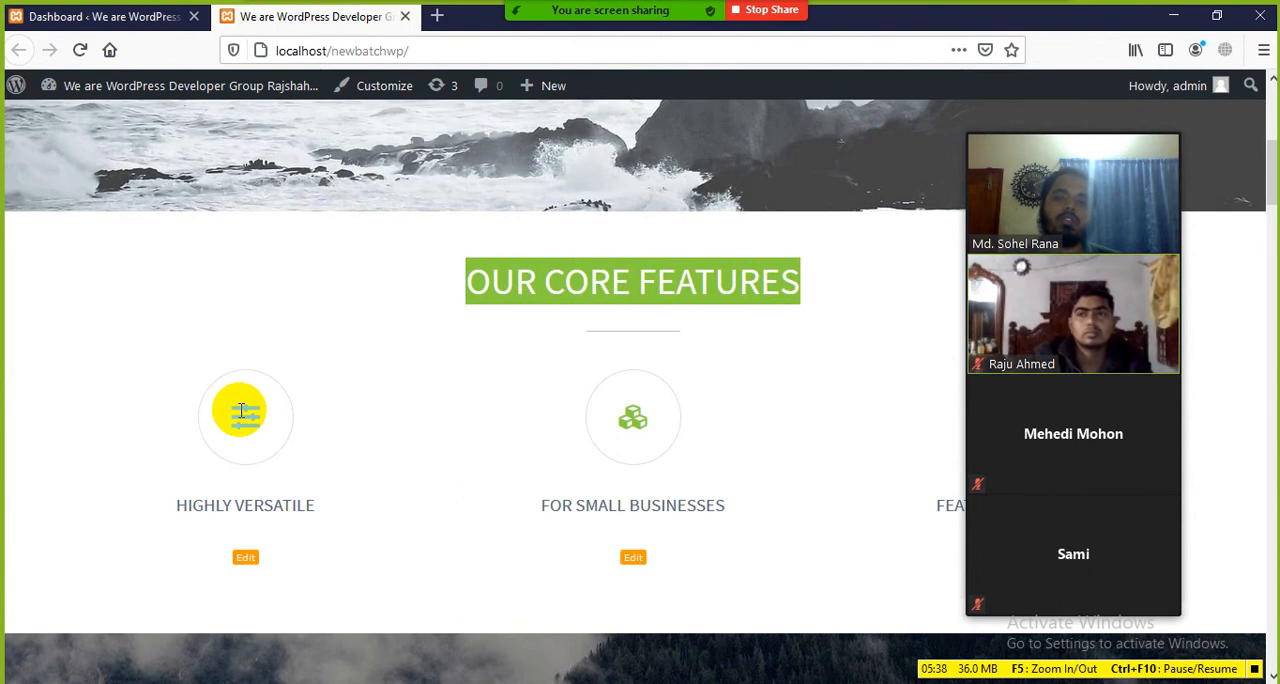
click(433, 435)
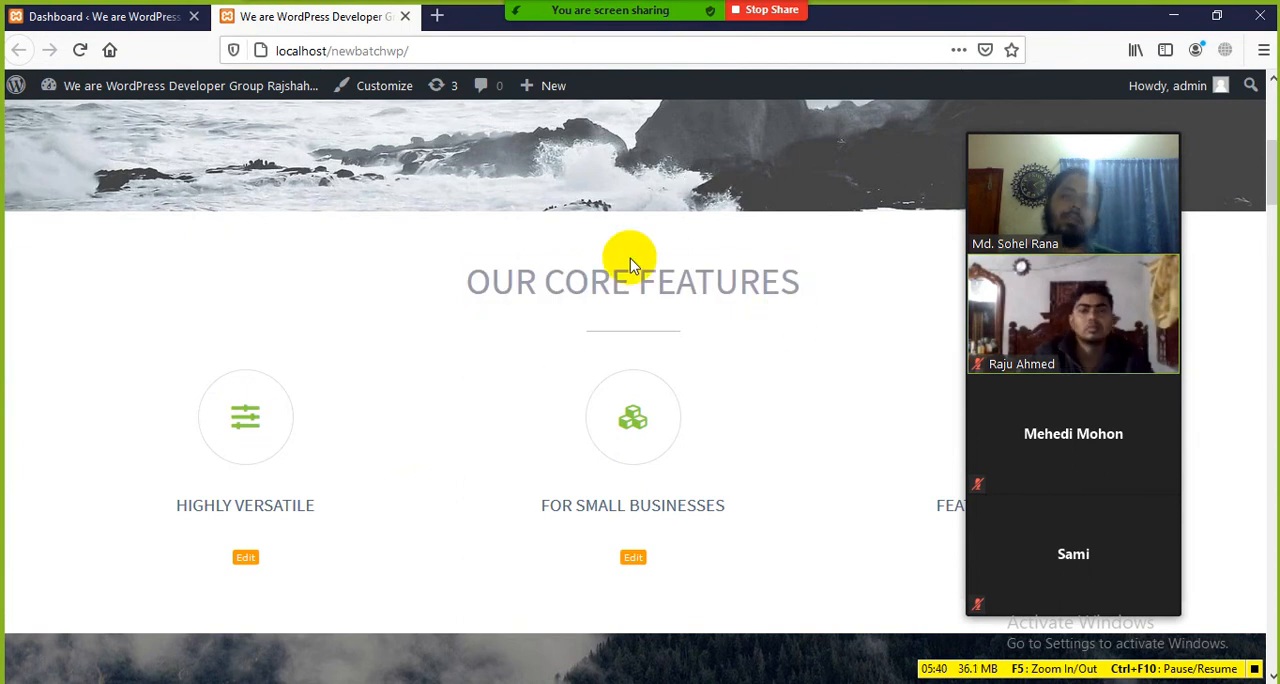
click(105, 16)
click(300, 16)
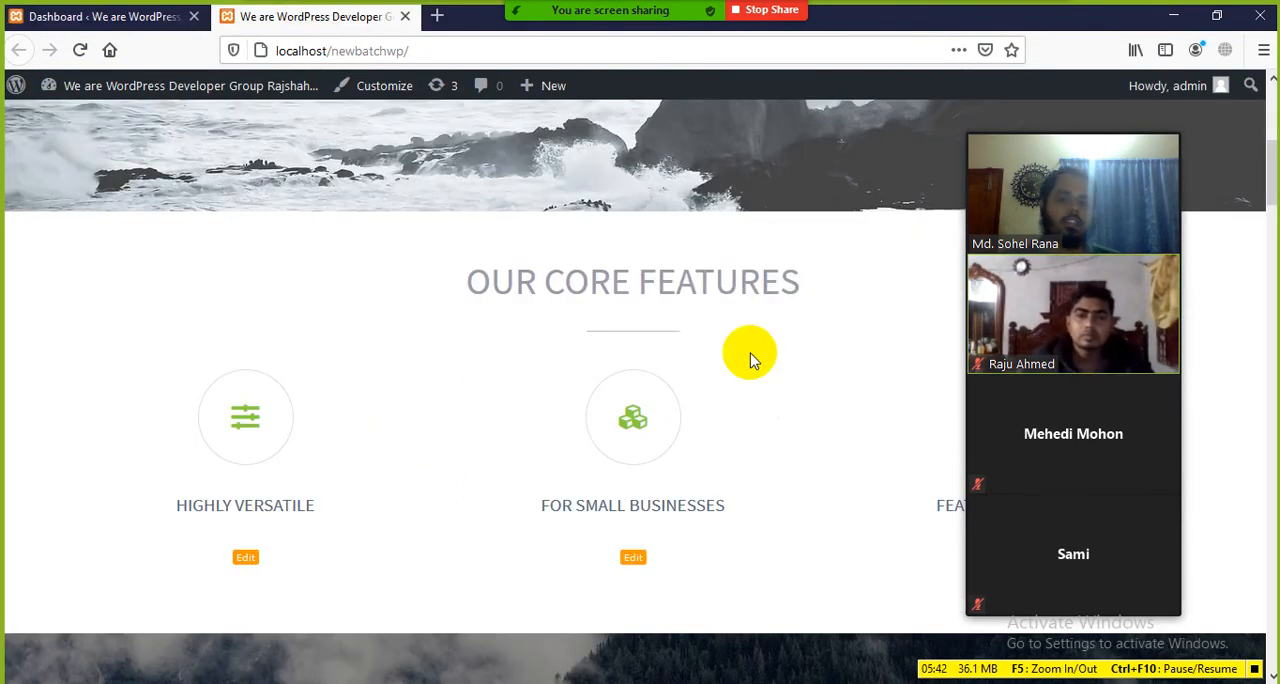
drag(800, 294, 434, 274)
click(420, 283)
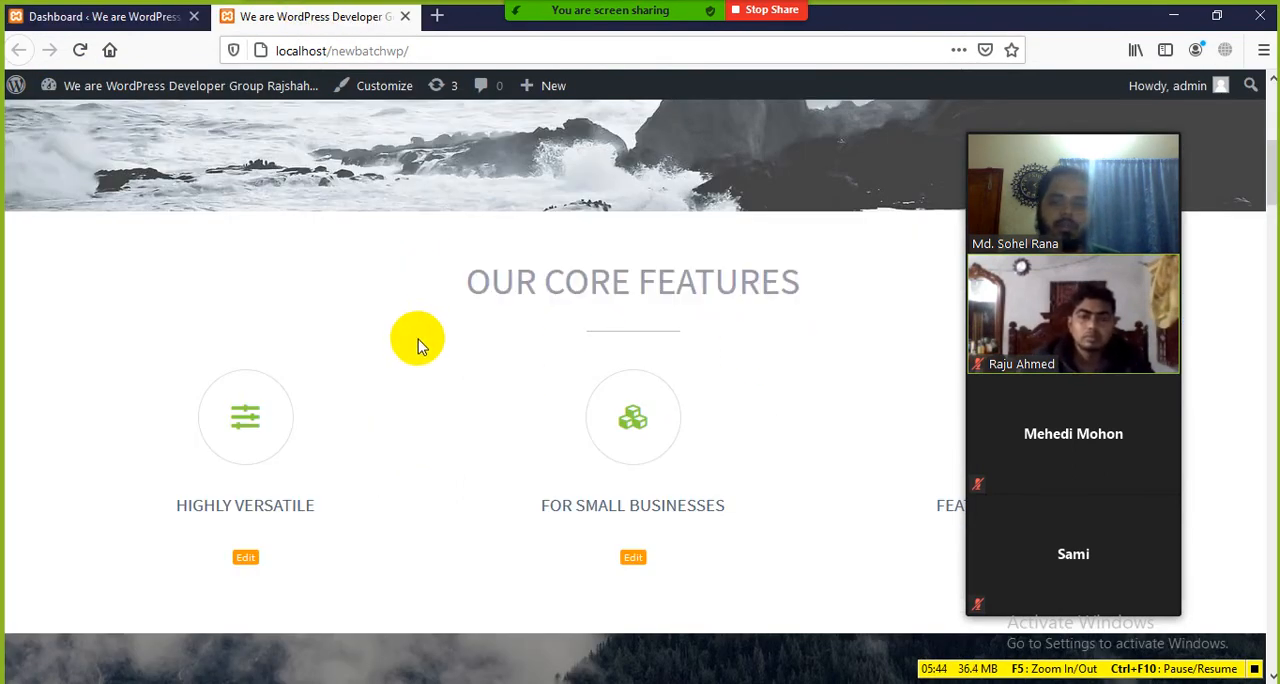
Step: View the Take a Look at Our Work portfolio section, return to the home banner, and check it against the dashboard
scroll(420, 350, down, 2)
scroll(600, 330, down, 4)
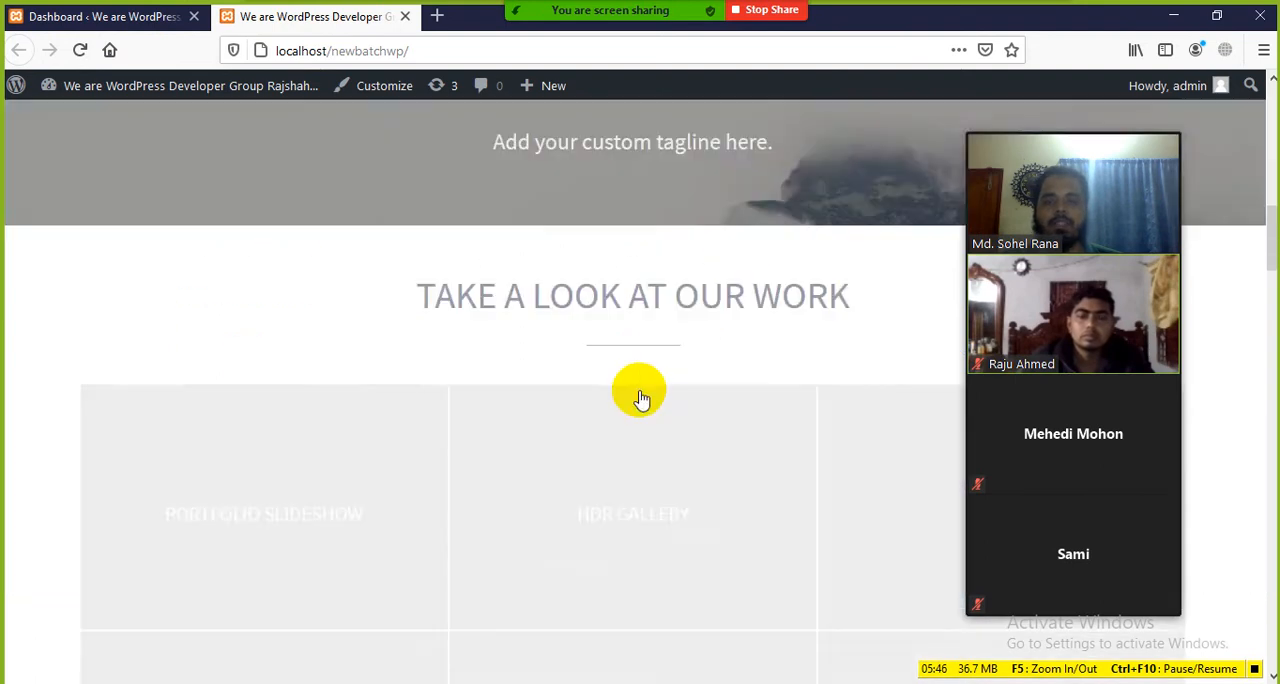
scroll(641, 398, up, 2)
scroll(620, 384, down, 4)
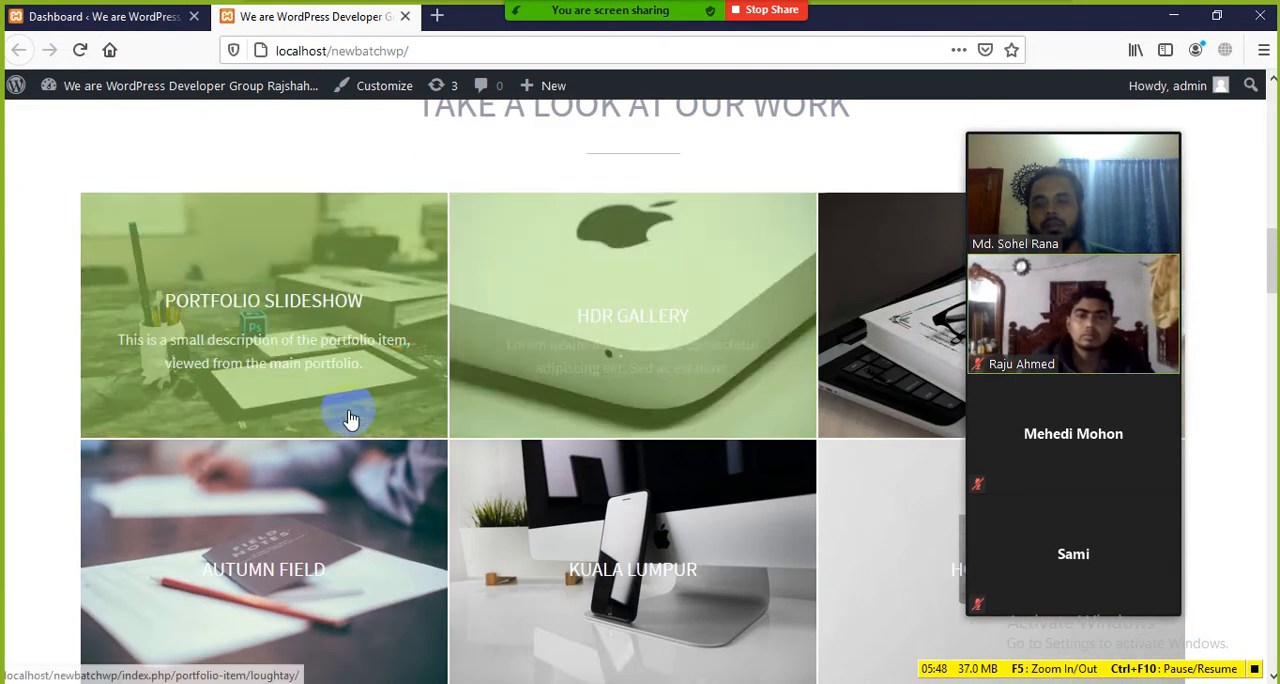
scroll(350, 420, up, 12)
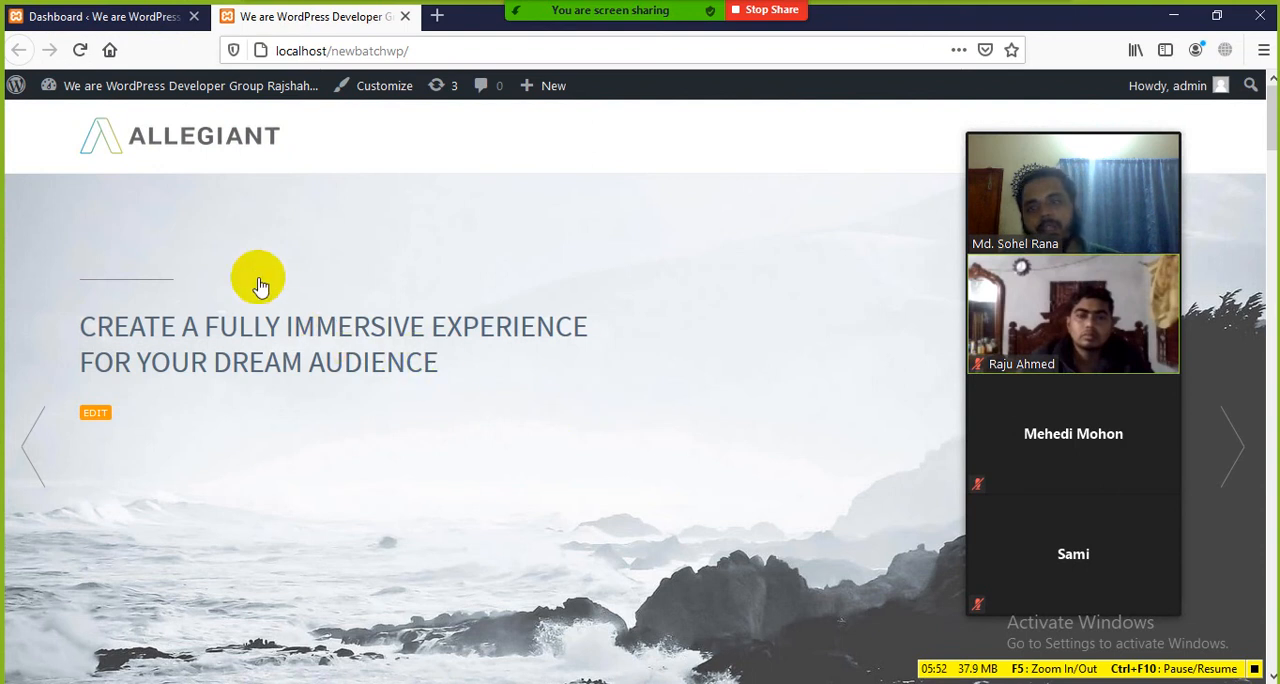
click(110, 16)
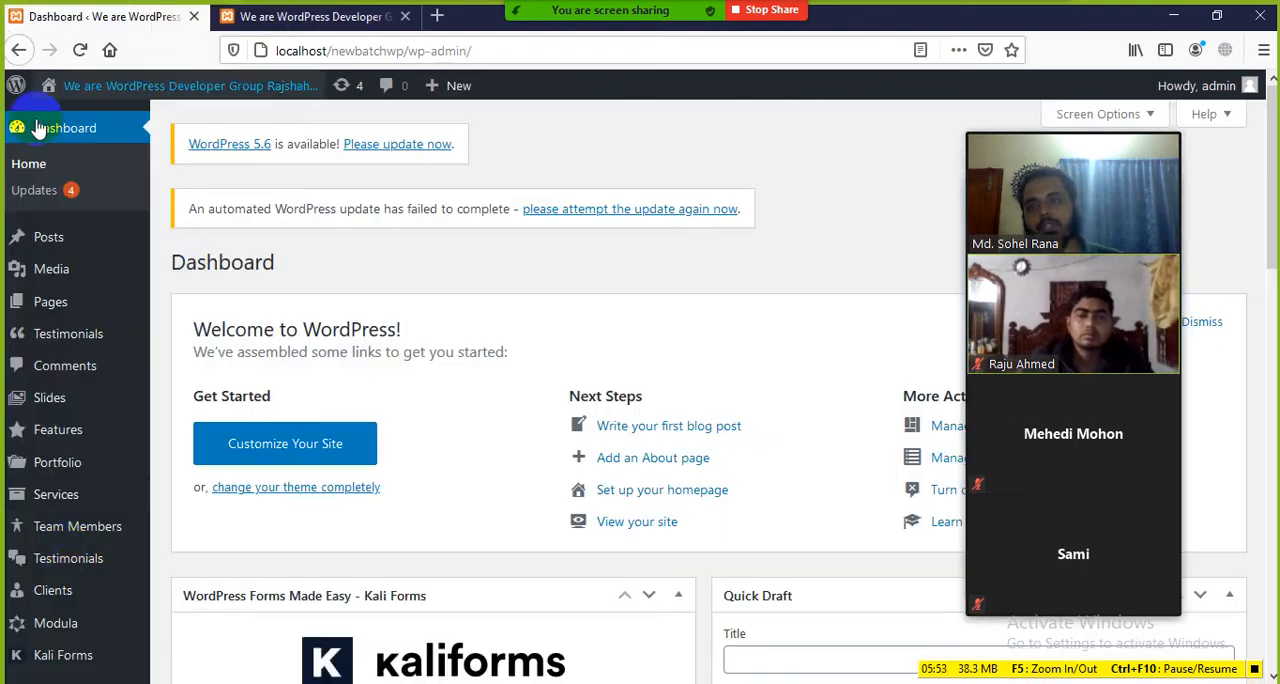
click(368, 18)
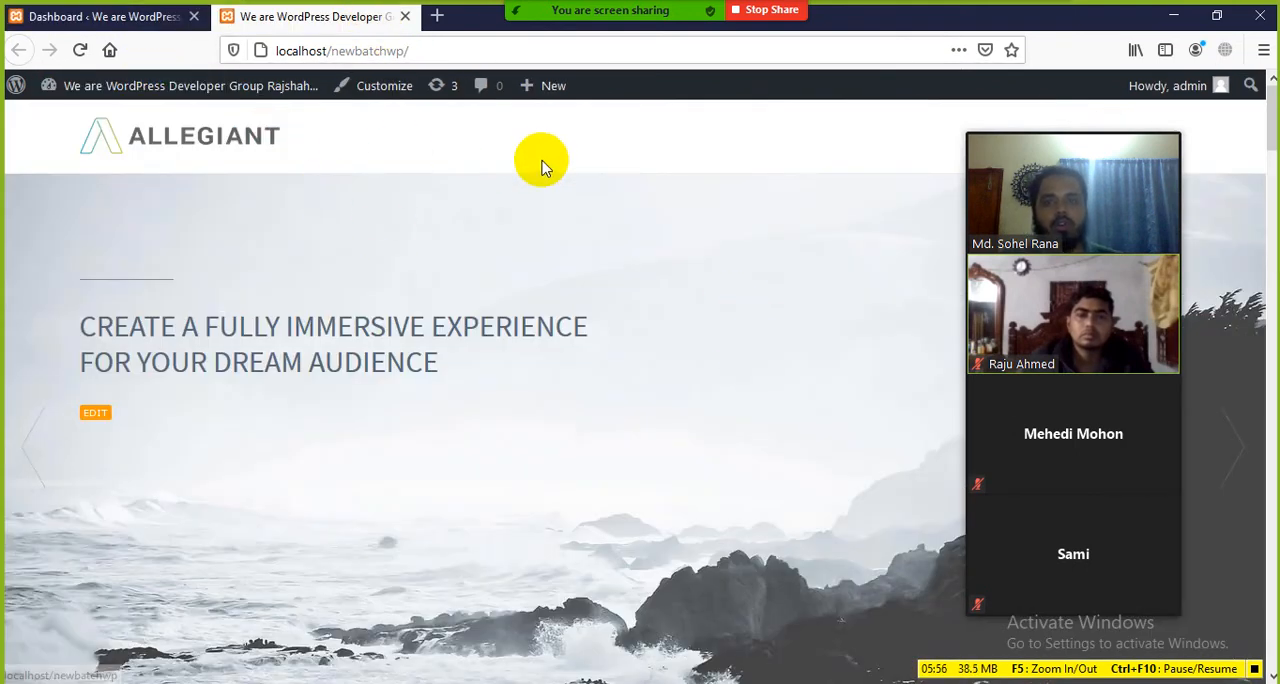
Step: Move the floating meeting video panel lower over the home page banner
mouse_move(1069, 162)
drag(1086, 120, 1061, 207)
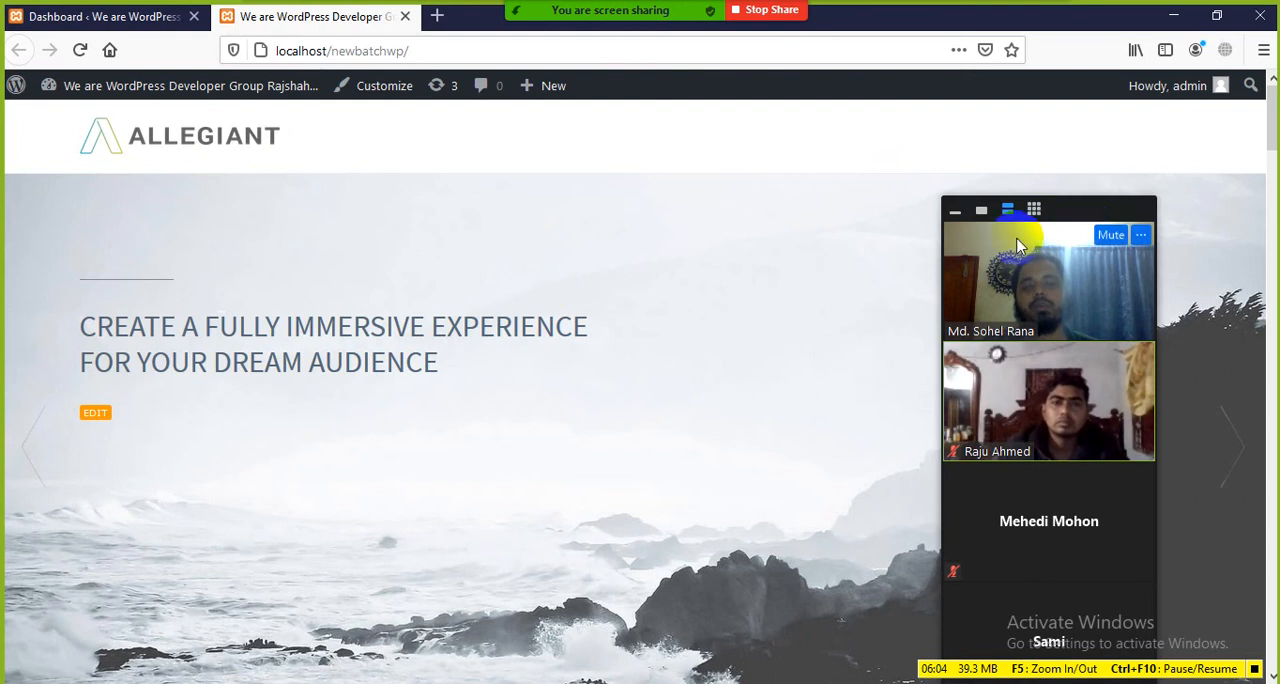
drag(1080, 206, 1080, 195)
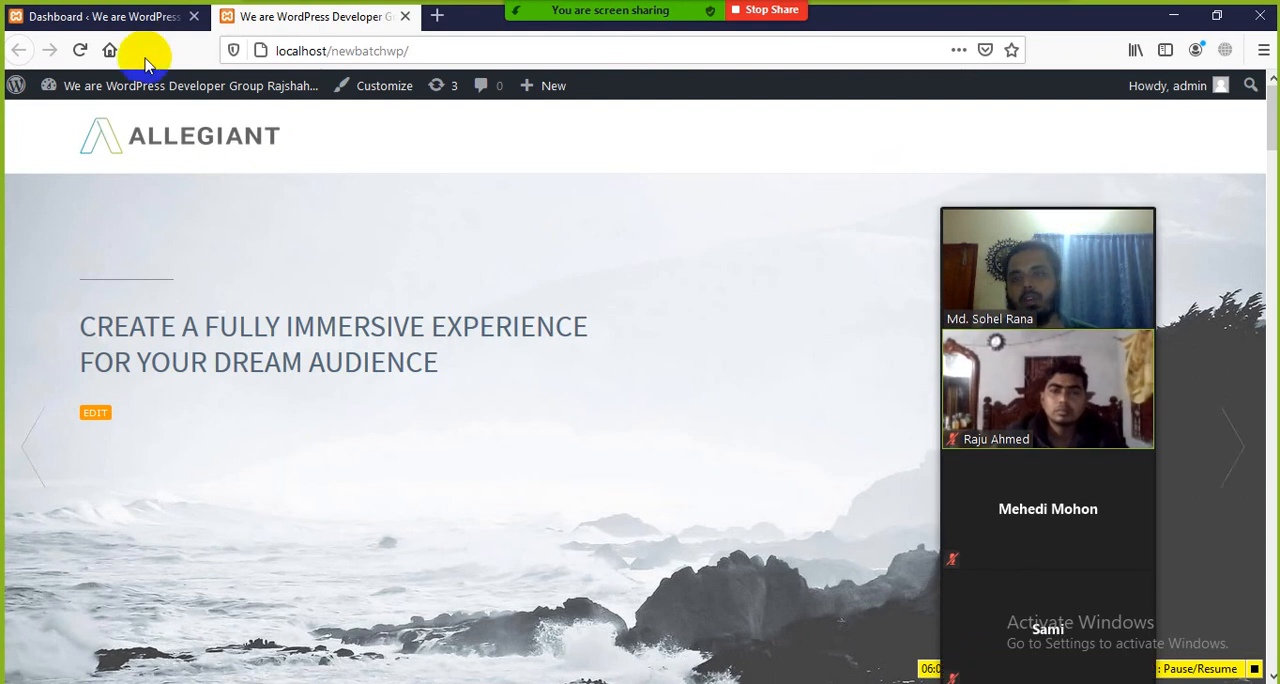
Step: Return to the dashboard, open the list of all pages, and look through its entries
click(141, 24)
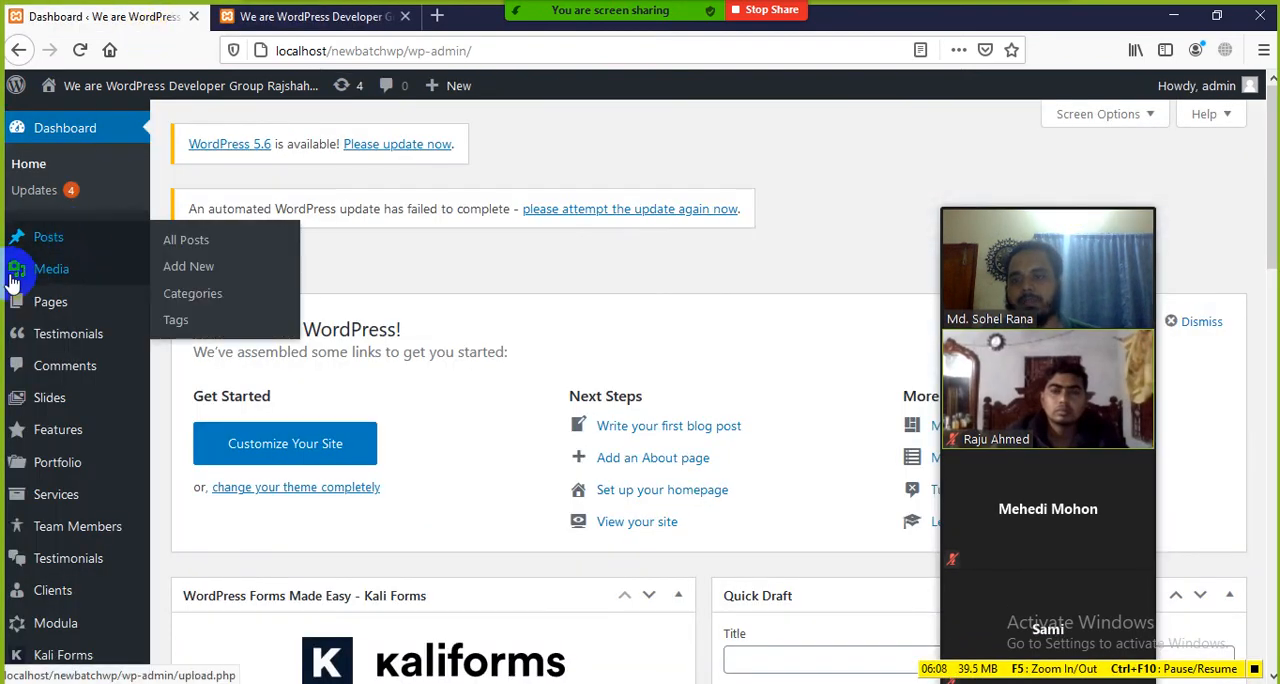
mouse_move(66, 313)
click(288, 20)
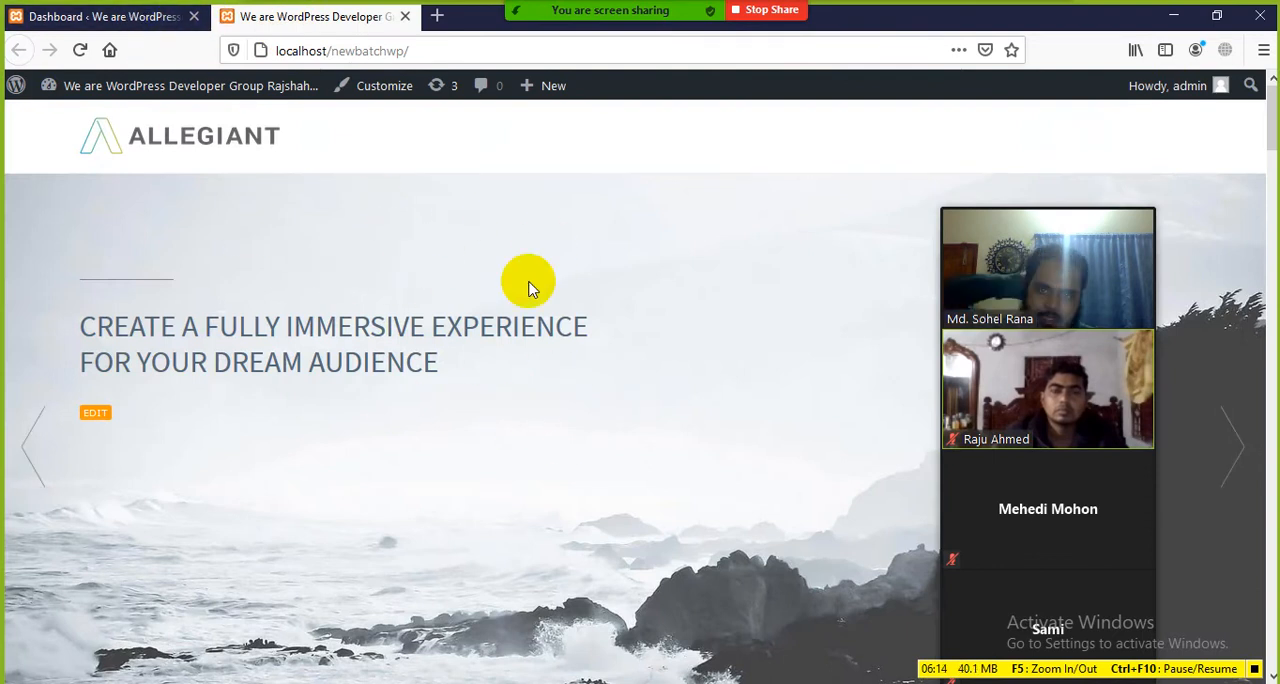
click(136, 18)
mouse_move(68, 314)
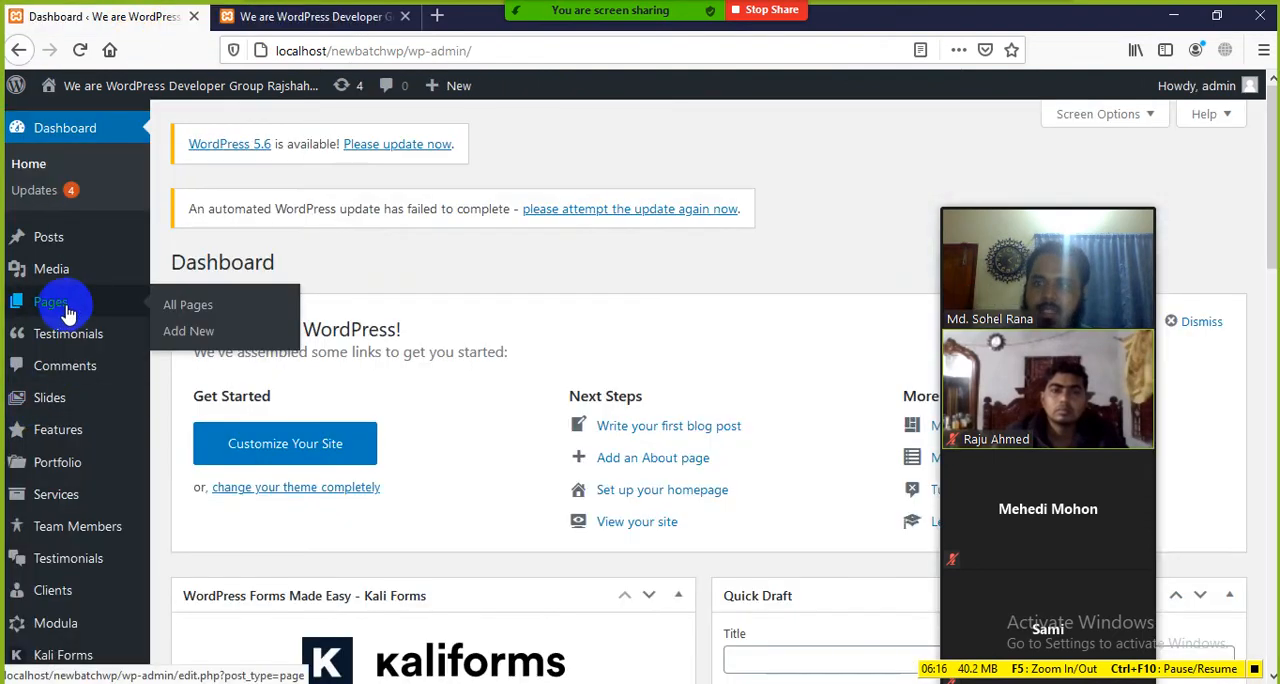
click(583, 428)
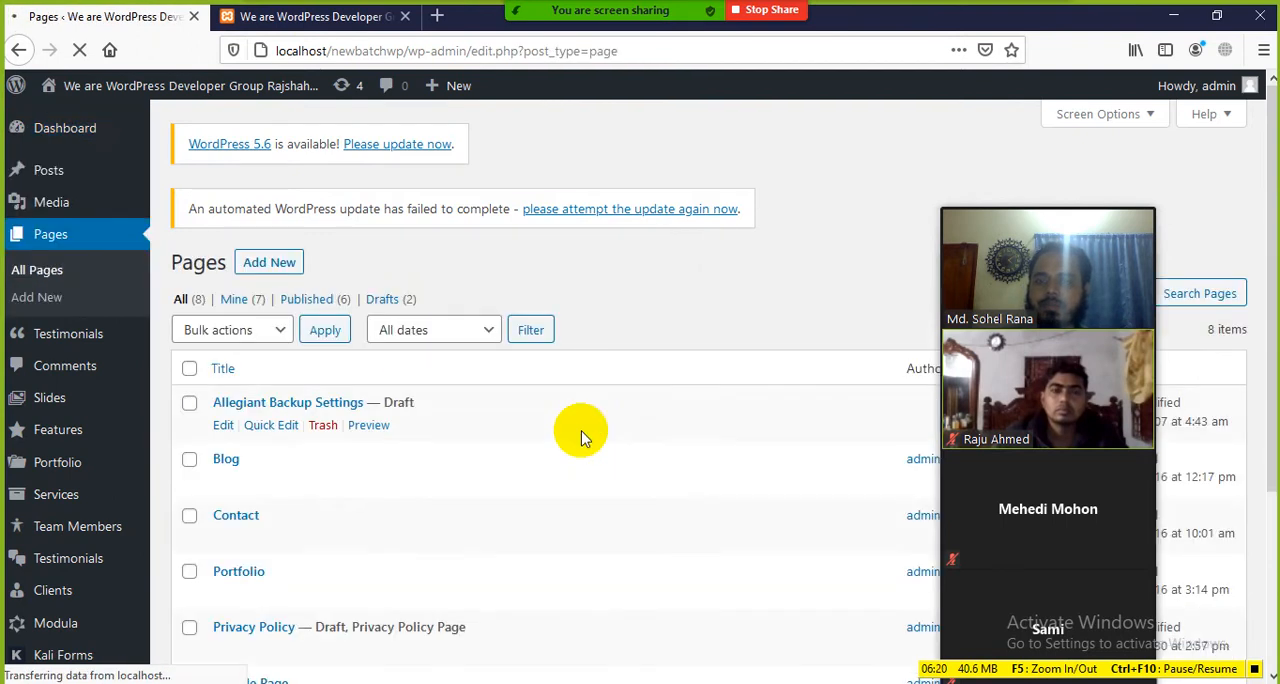
scroll(480, 400, down, 3)
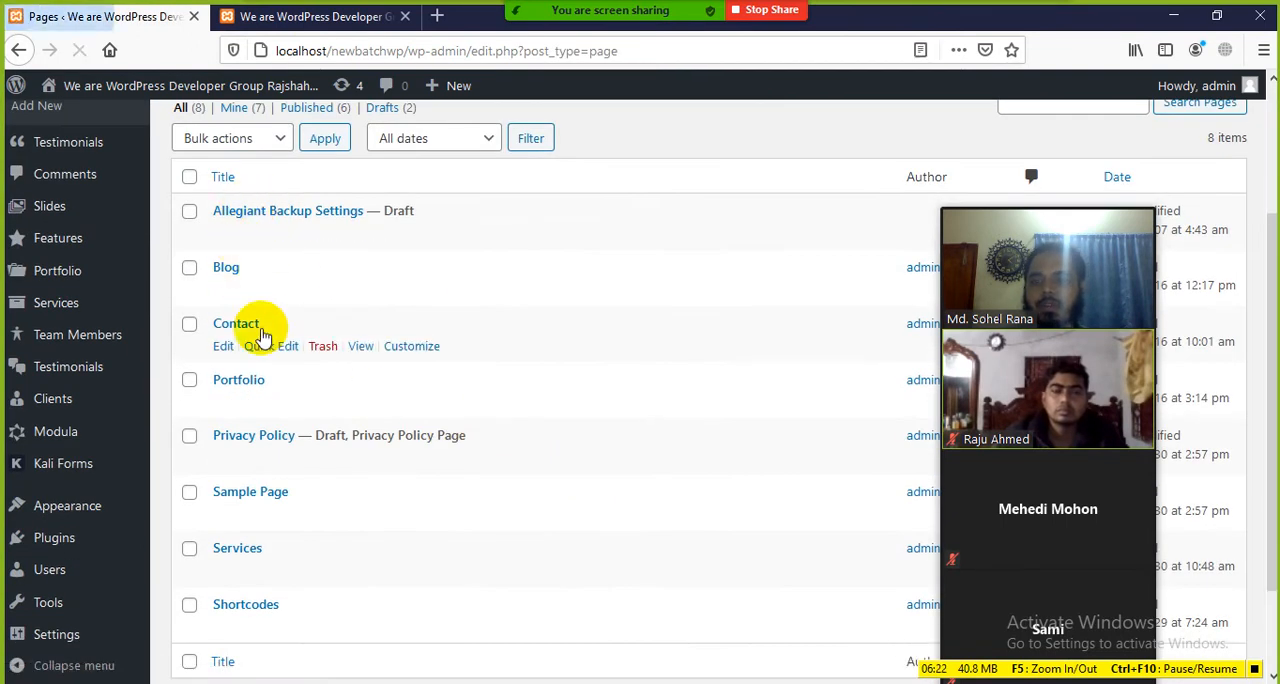
scroll(270, 470, down, 2)
scroll(248, 530, up, 5)
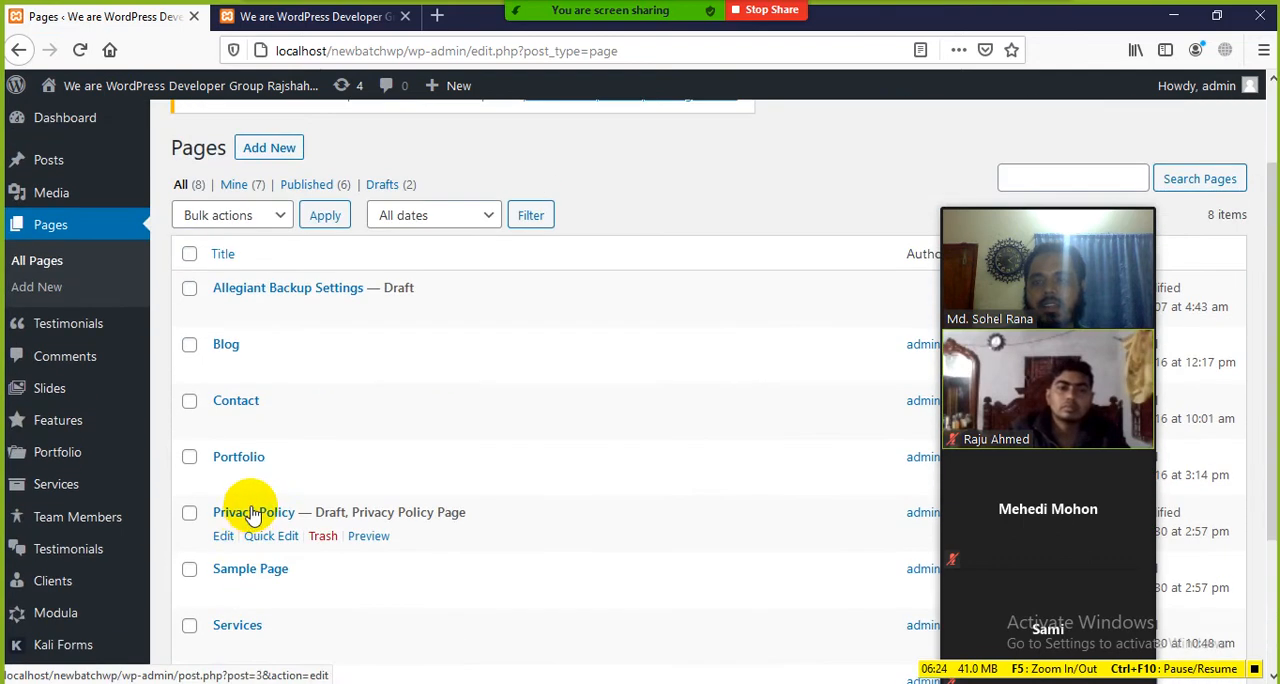
Step: Compare the Pages list in the admin area with the header of the site's front end
click(310, 16)
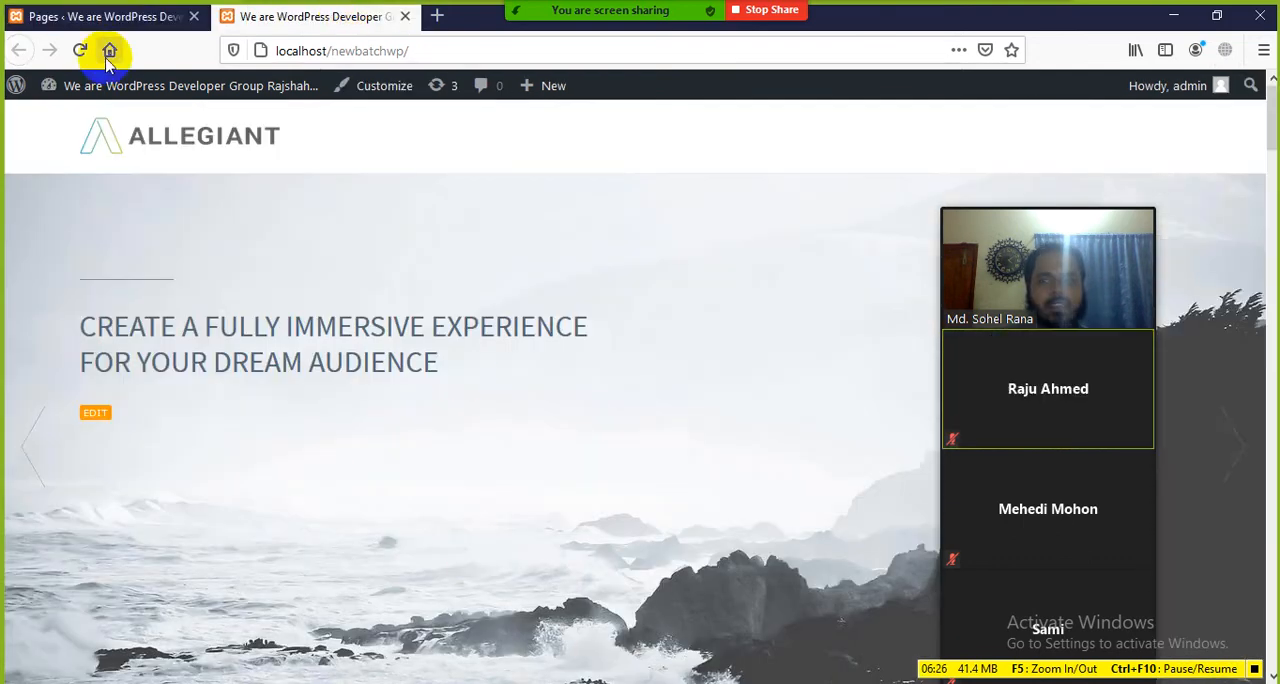
click(95, 17)
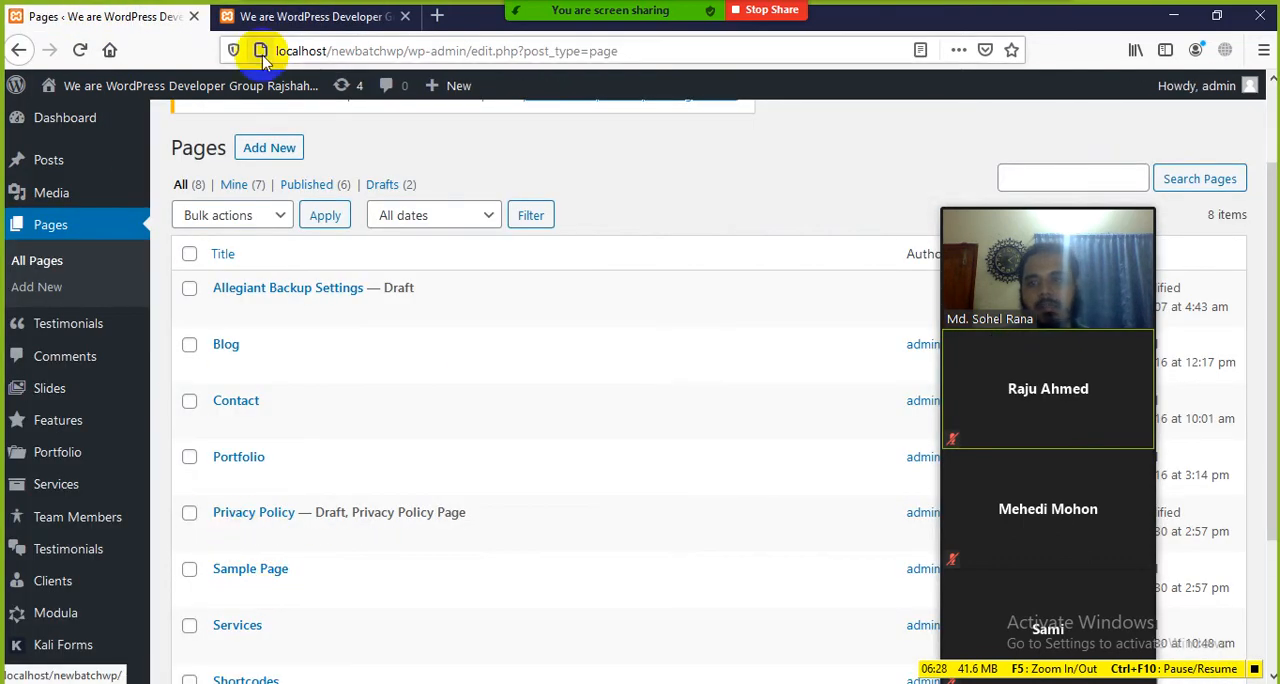
click(250, 18)
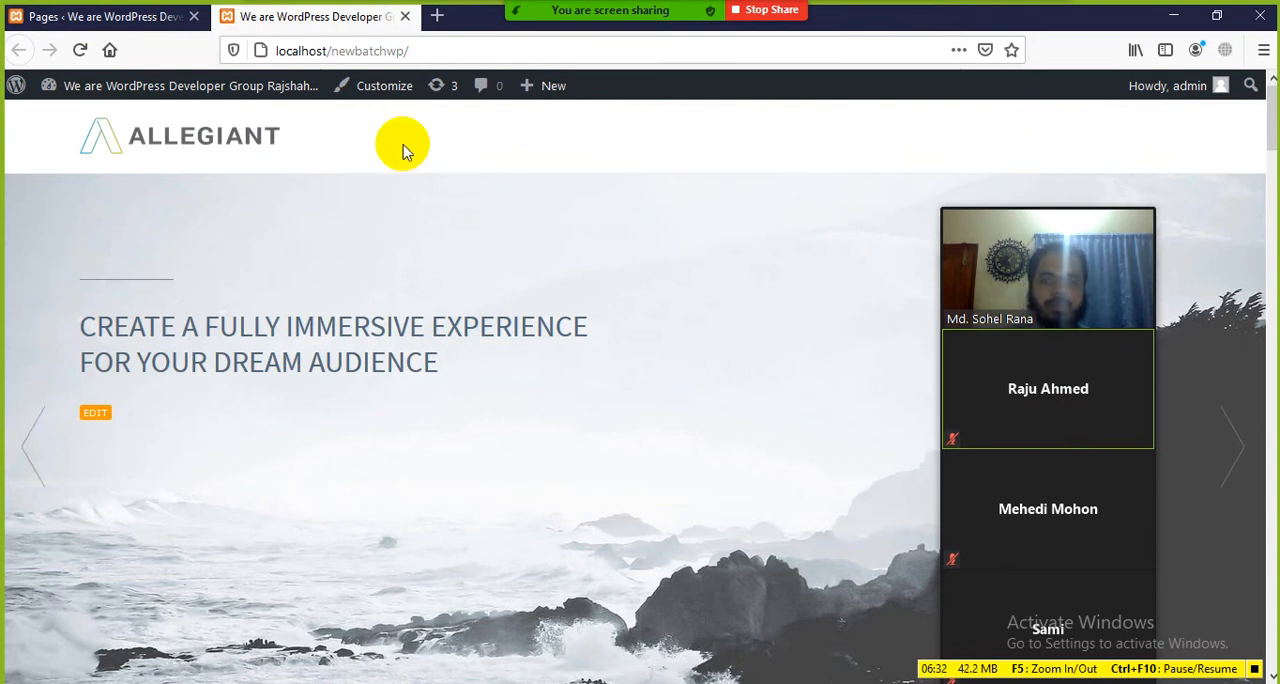
Step: Open the Menus screen from the admin area's Appearance settings and review its menu items, structure and display locations
click(112, 17)
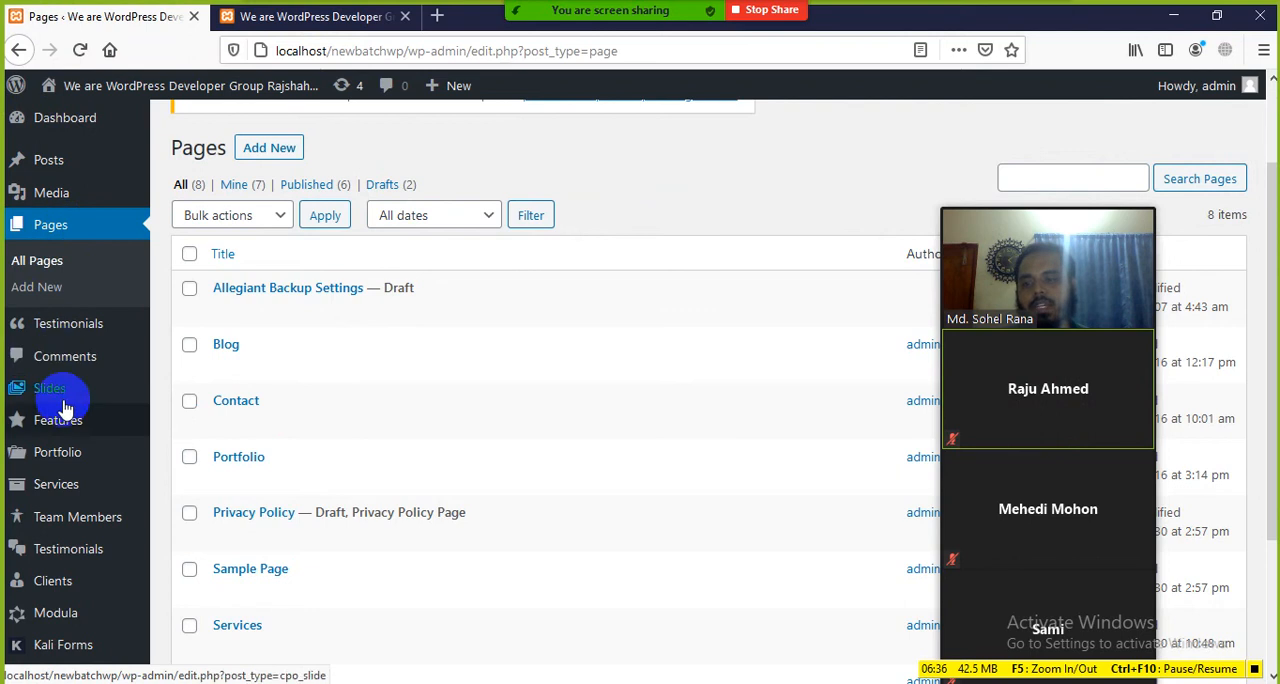
scroll(70, 492, down, 3)
mouse_move(72, 500)
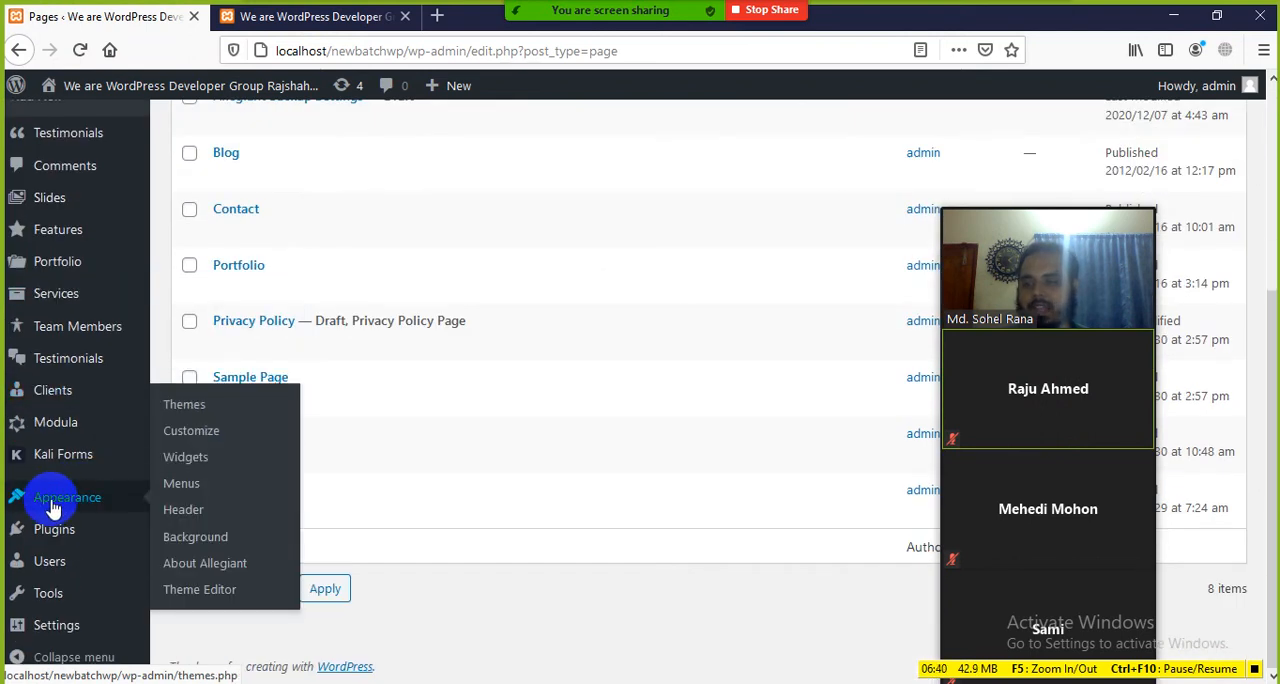
click(181, 485)
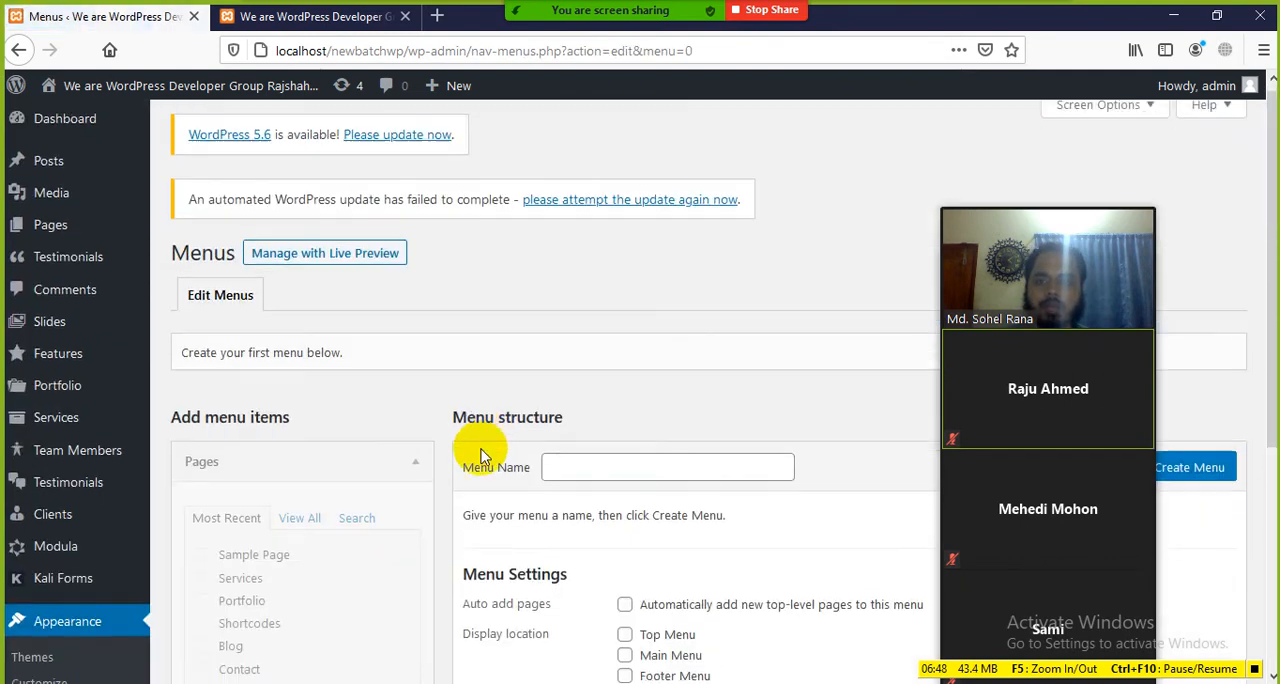
scroll(486, 450, down, 3)
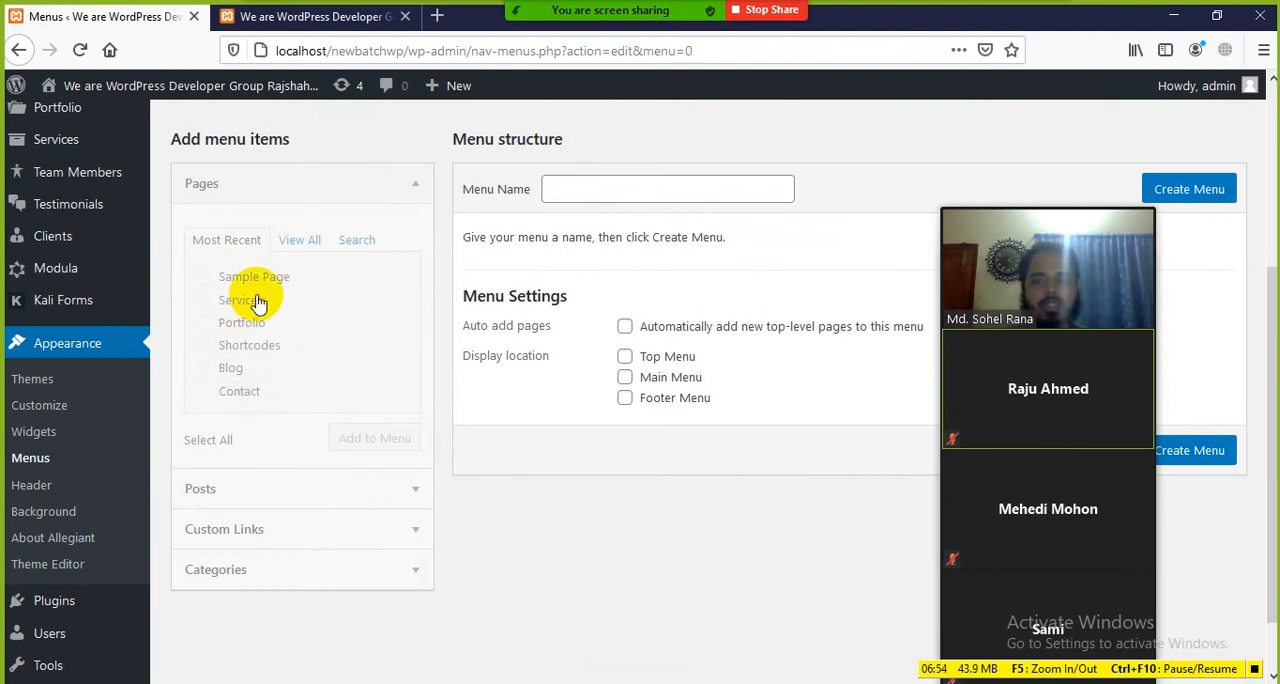
scroll(528, 205, up, 2)
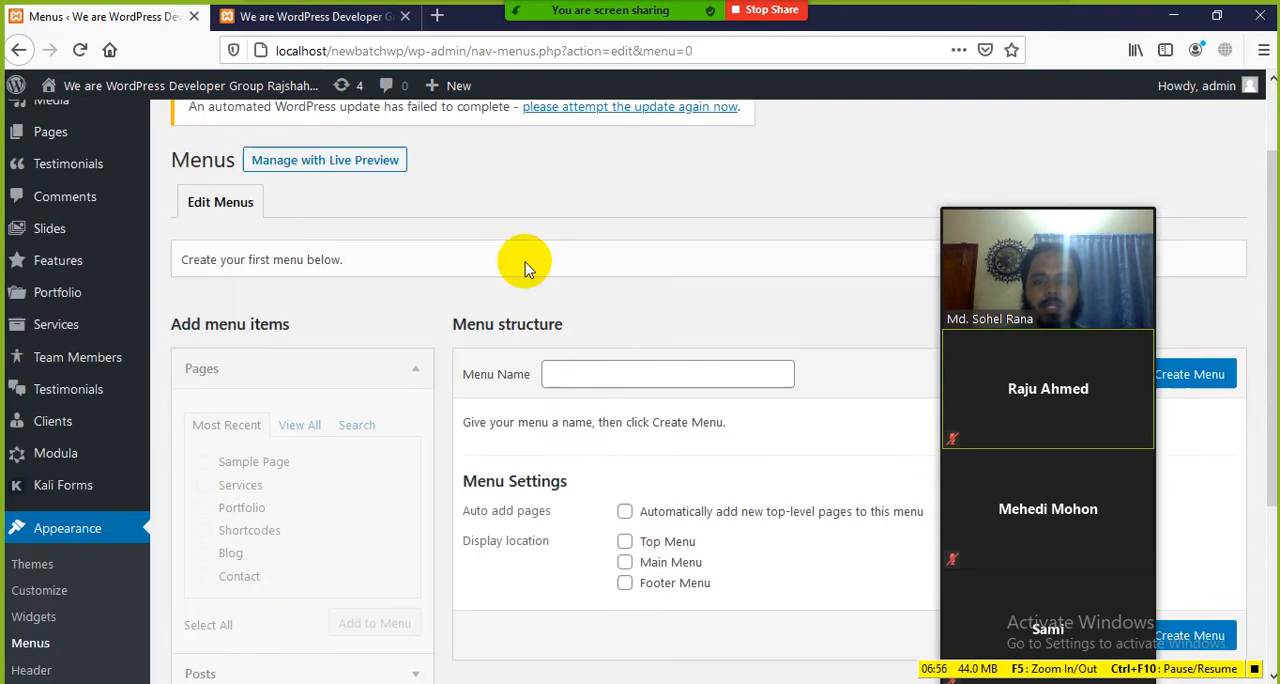
Step: Create a navigation menu named Main-menu, moving the floating meeting video panel out of the way
click(619, 370)
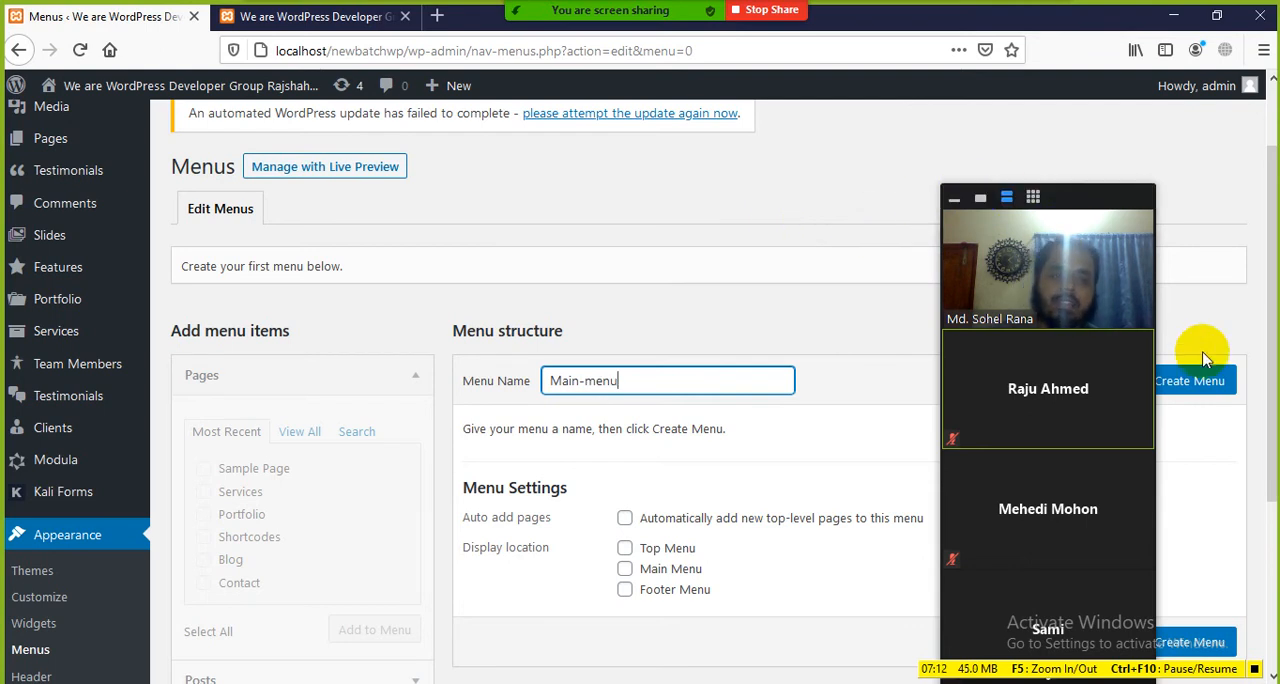
drag(1084, 195, 1058, 314)
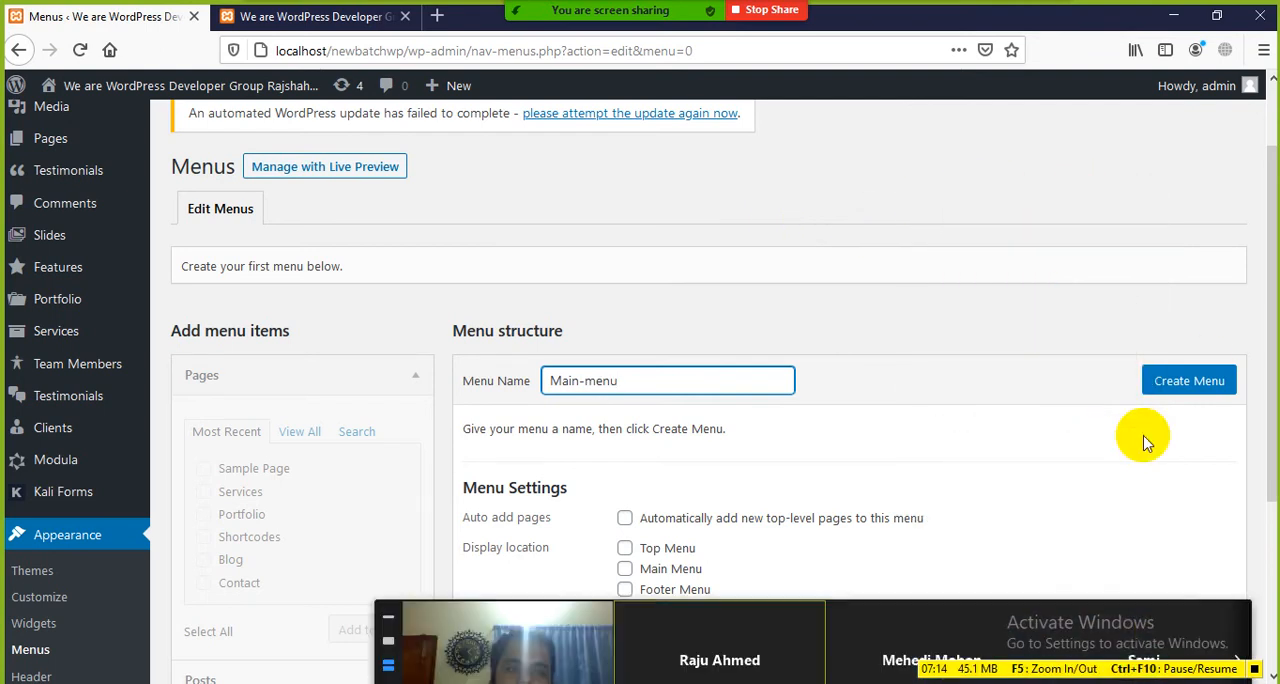
click(1180, 381)
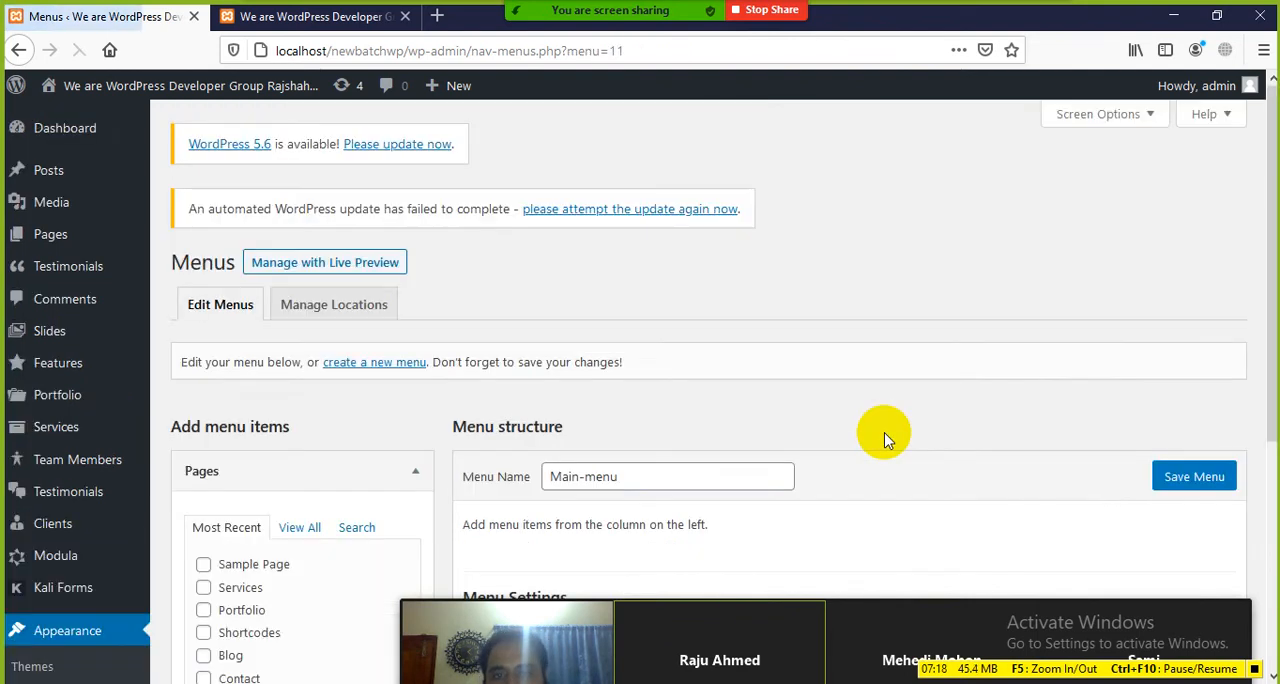
drag(852, 629, 894, 143)
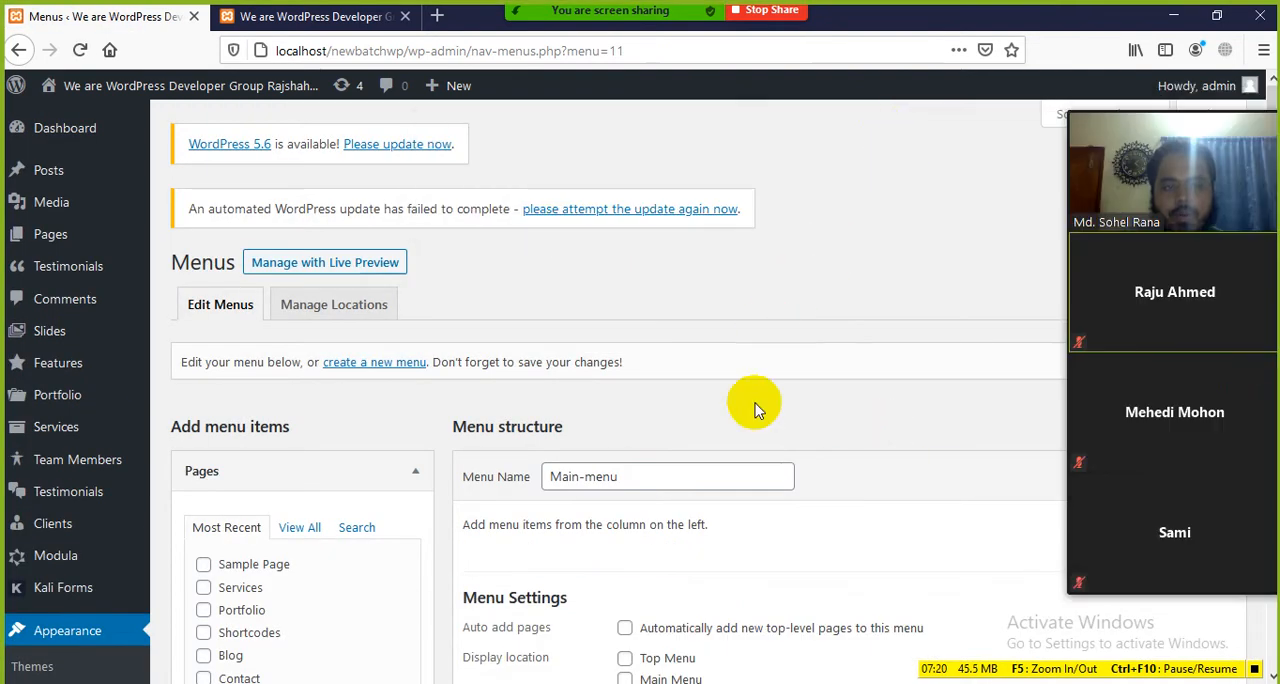
Step: Add a Home custom link, the Services page and the Portfolio page to the Main-menu structure
scroll(591, 543, down, 2)
scroll(543, 543, down, 1)
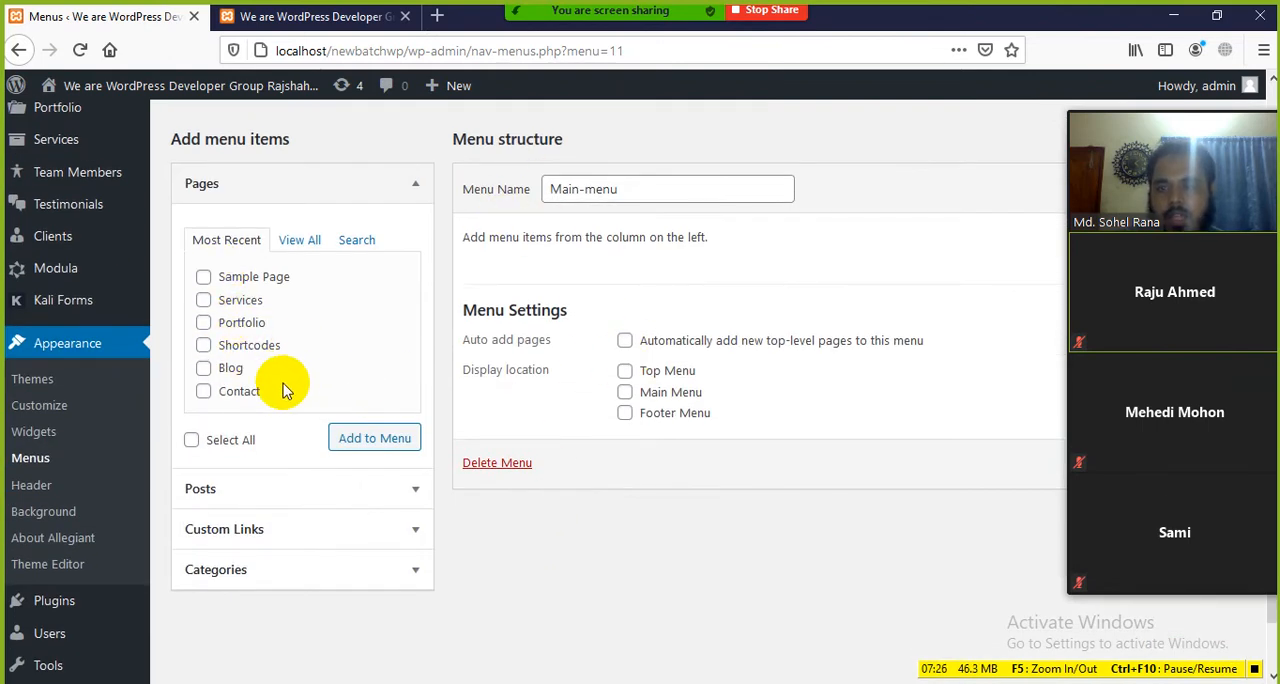
click(302, 243)
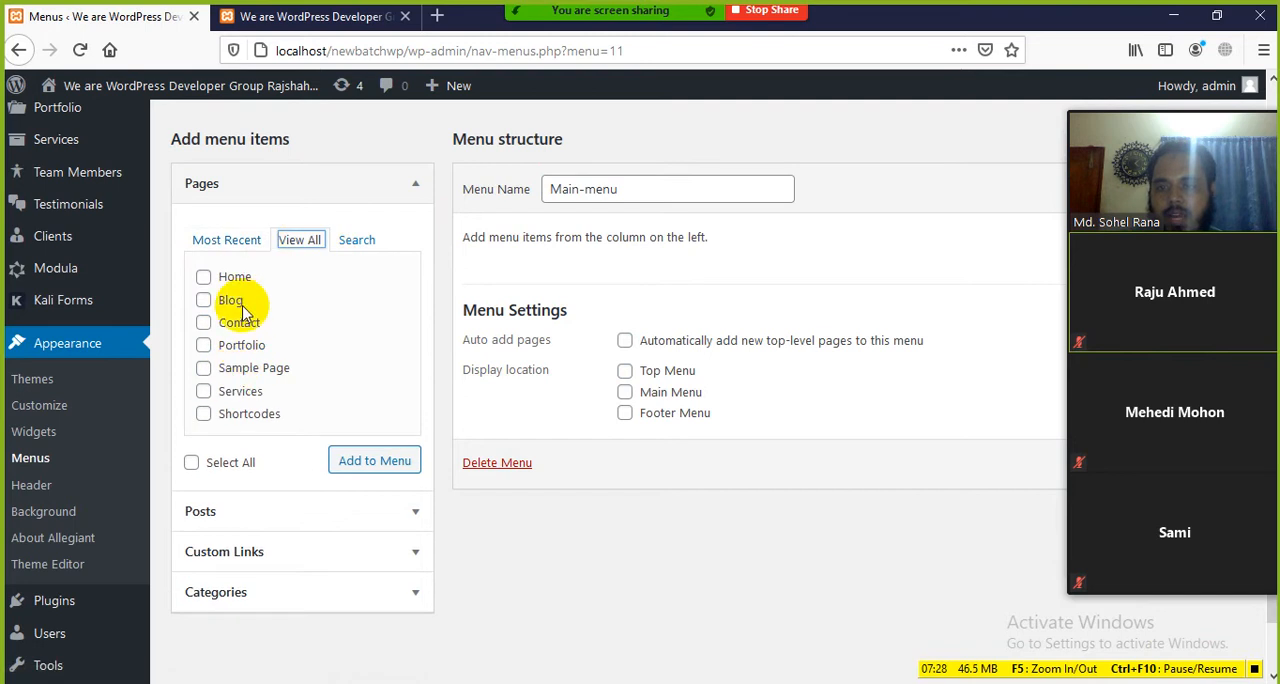
click(491, 260)
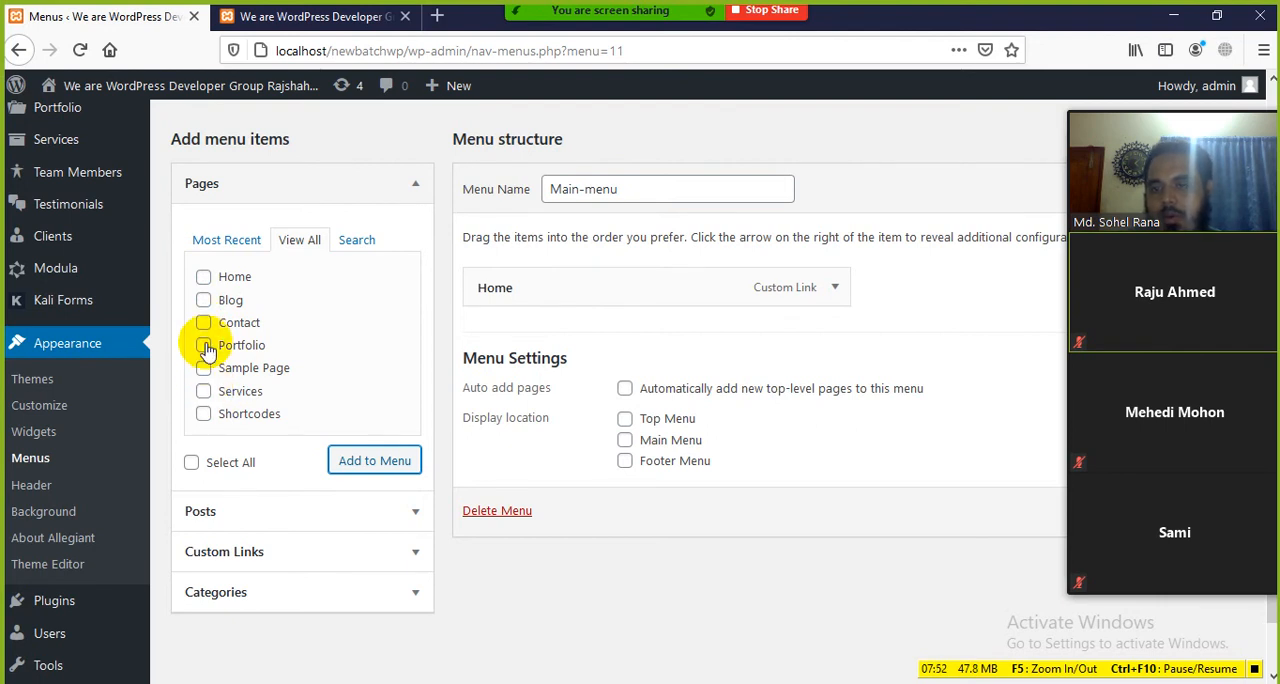
click(203, 391)
click(350, 460)
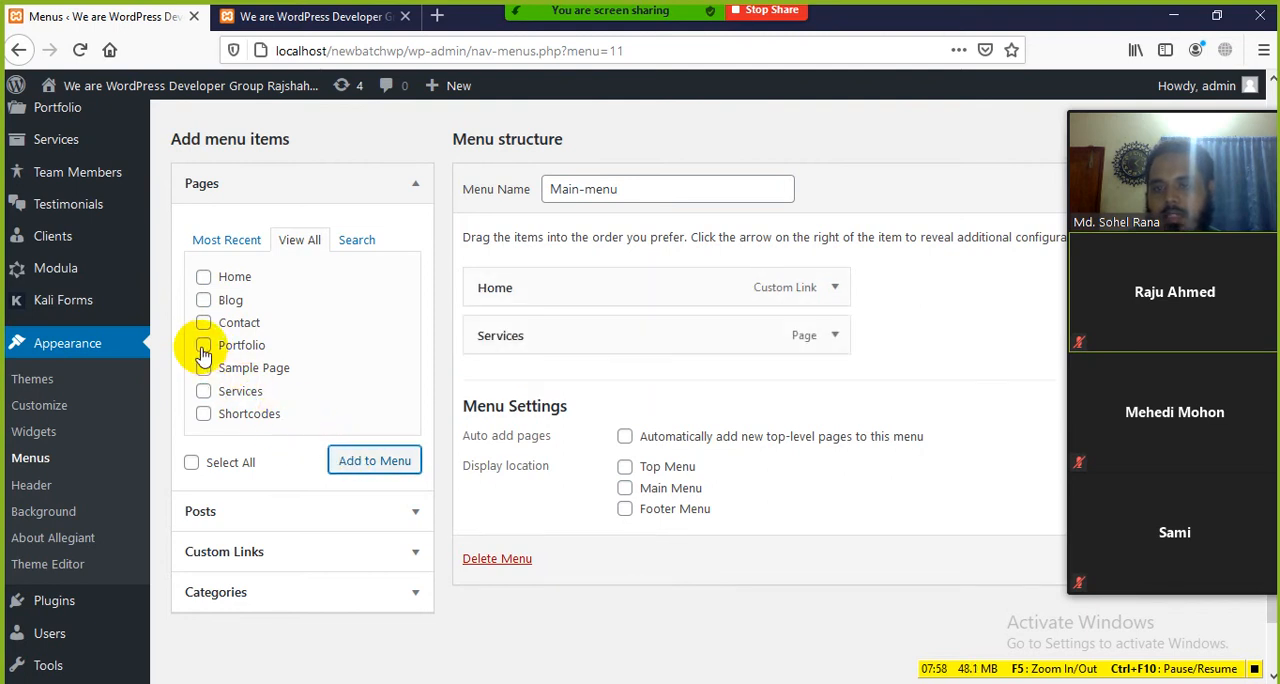
click(362, 462)
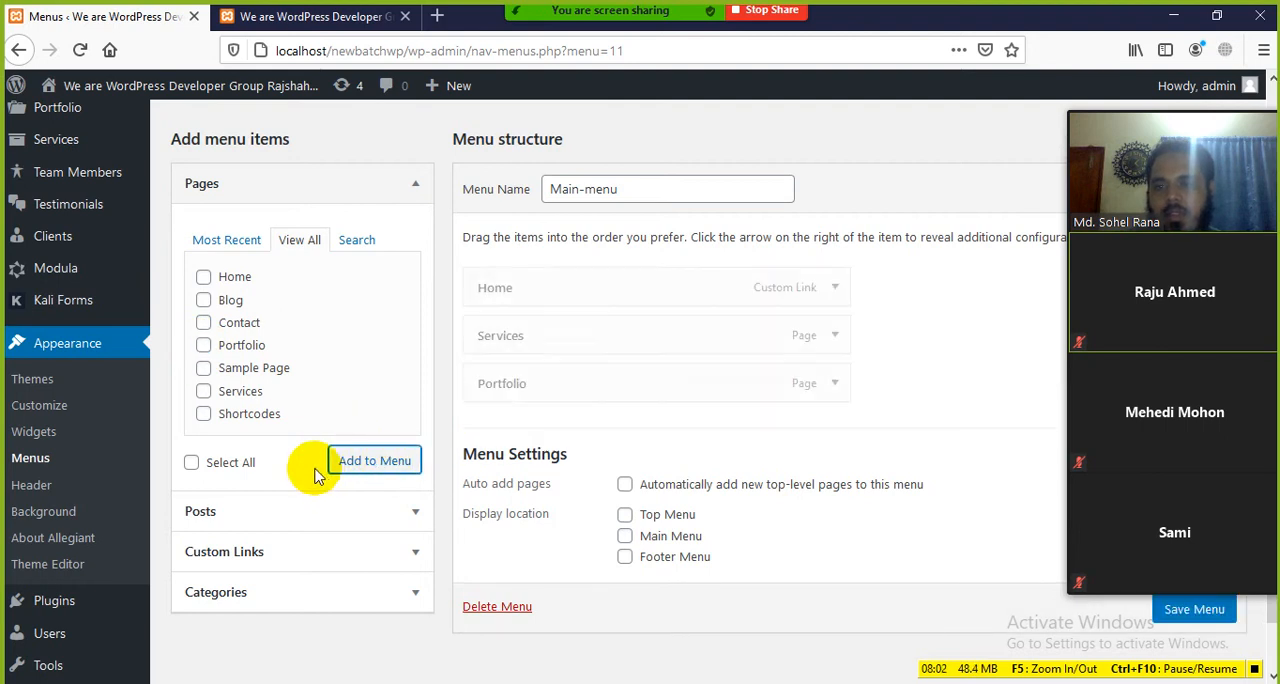
Step: Add the Blog, Sample Page and Shortcodes pages together to Main-menu
click(205, 303)
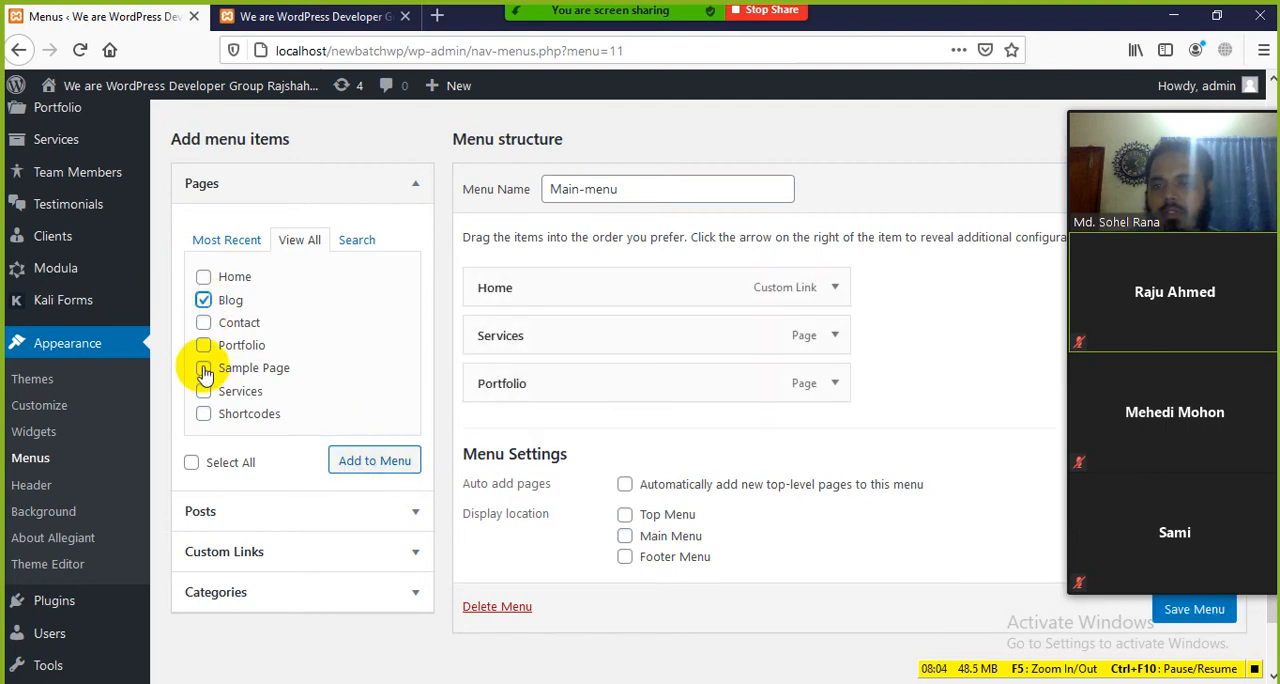
click(204, 369)
click(203, 414)
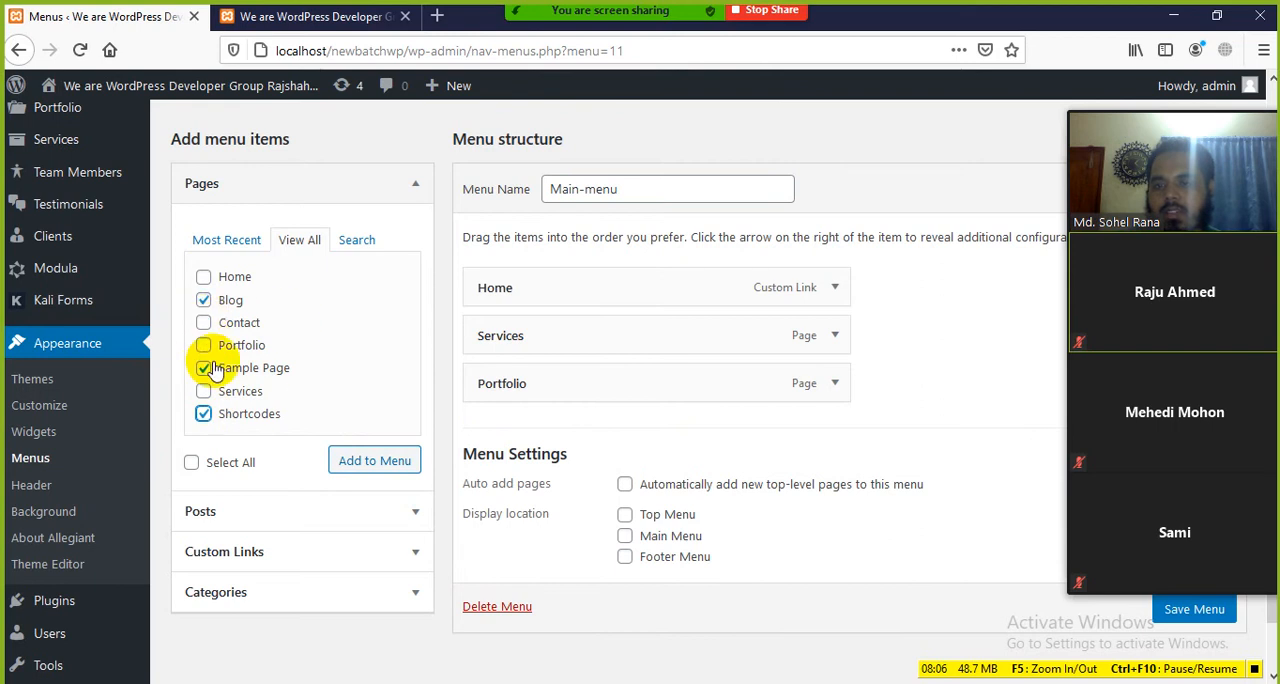
click(357, 461)
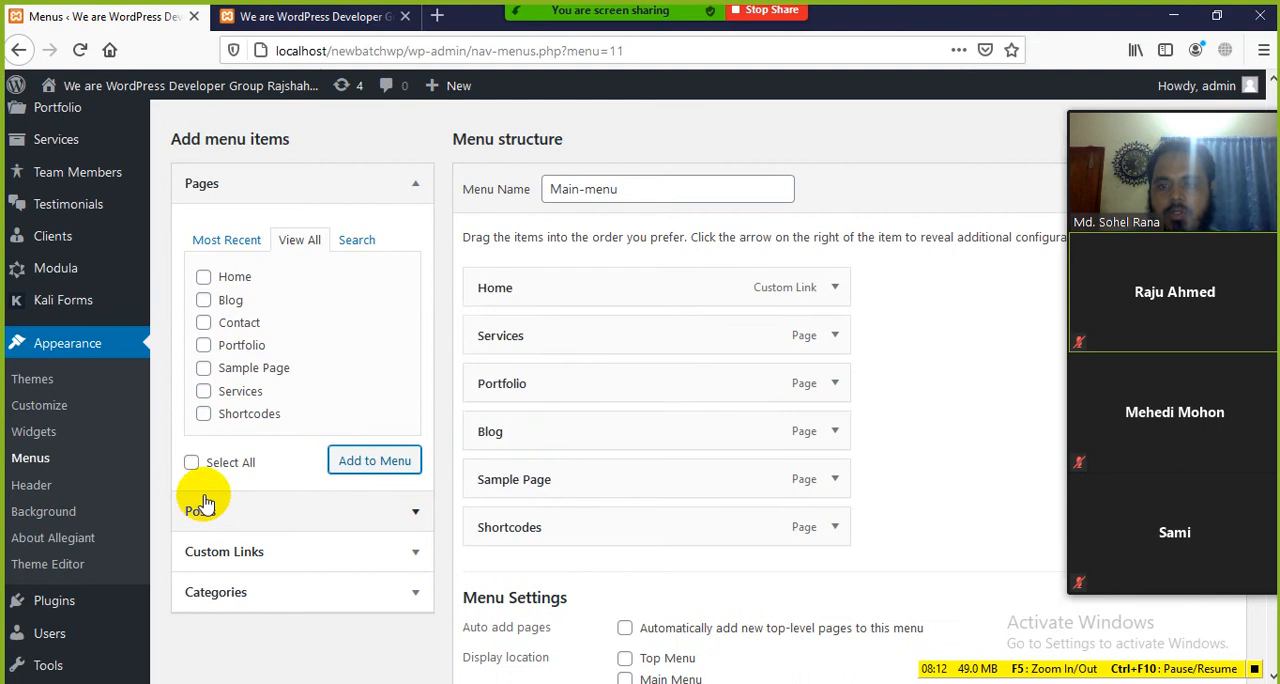
Step: Move Sample Page above Blog in the menu structure and add the Contact page at the end
scroll(601, 490, down, 3)
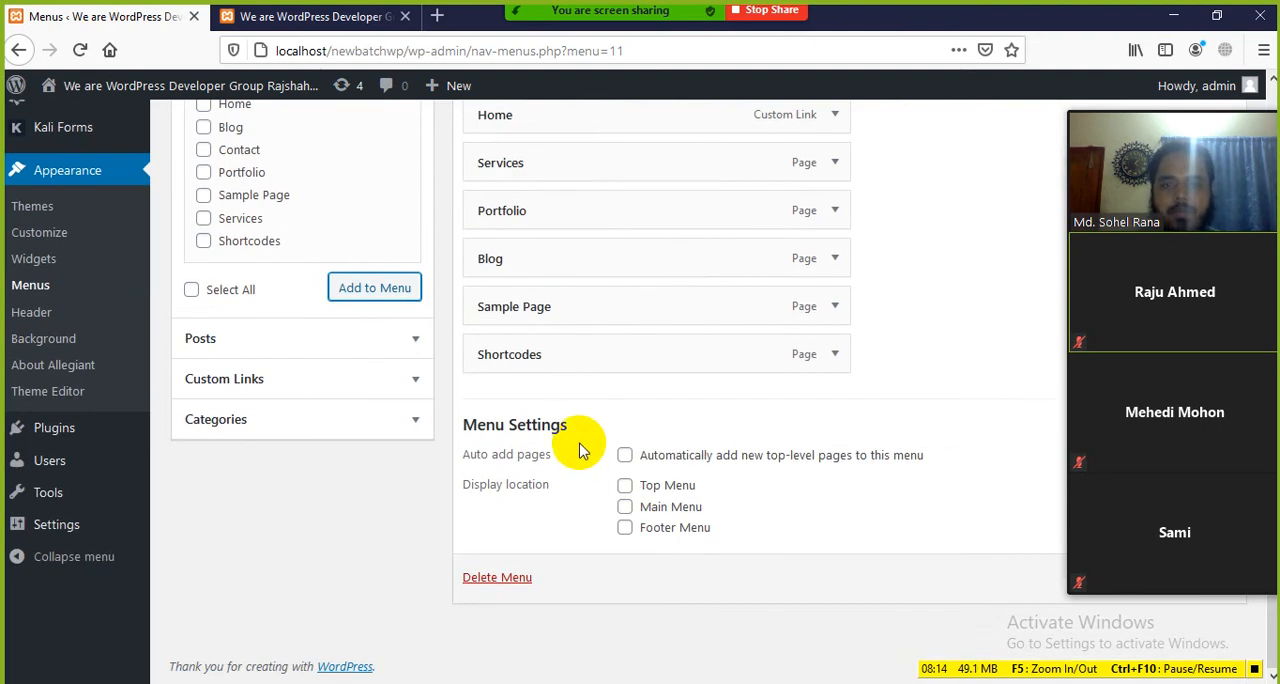
scroll(583, 452, up, 2)
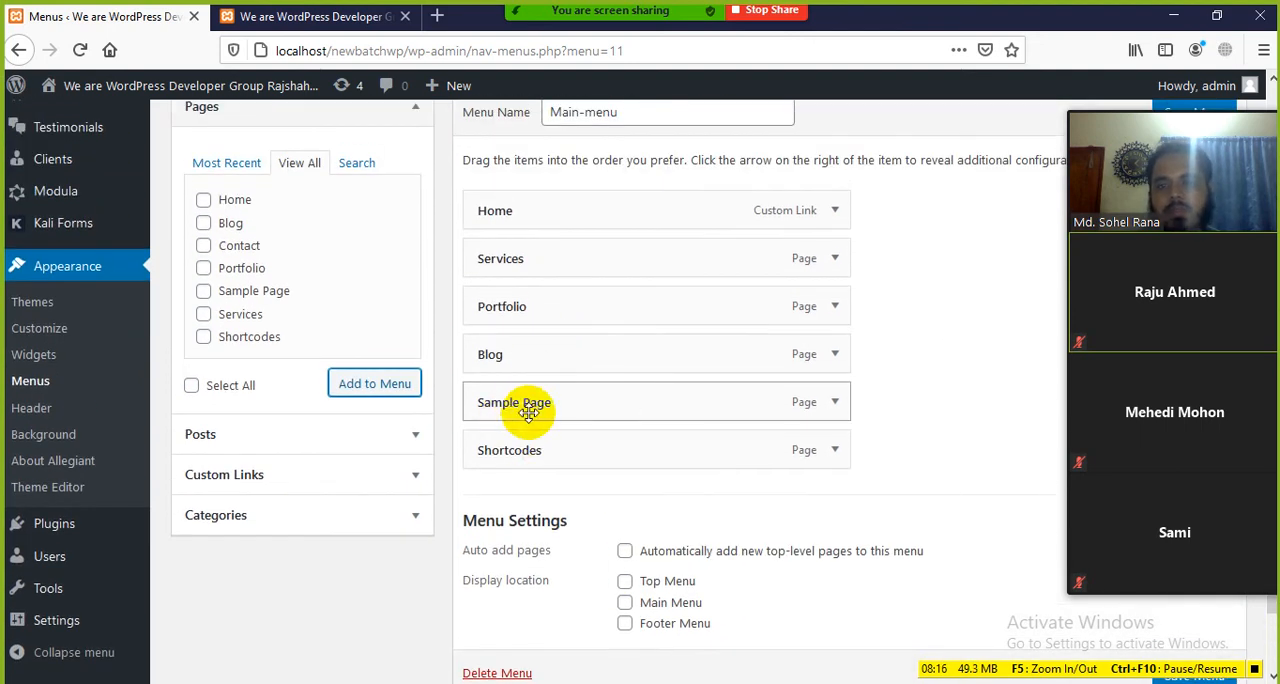
mouse_move(528, 413)
mouse_down()
mouse_move(526, 346)
mouse_move(535, 400)
mouse_up()
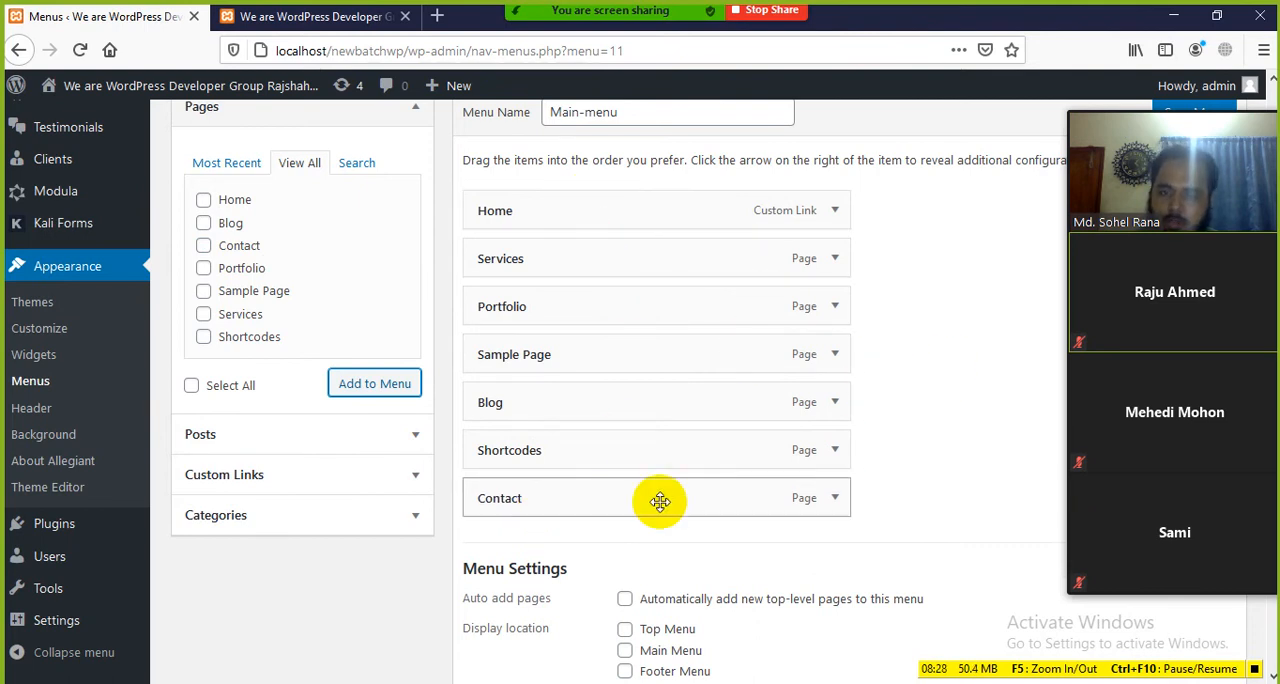
Step: Assign Main-menu to the Main Menu display location in the menu settings
scroll(822, 520, down, 3)
scroll(790, 500, up, 3)
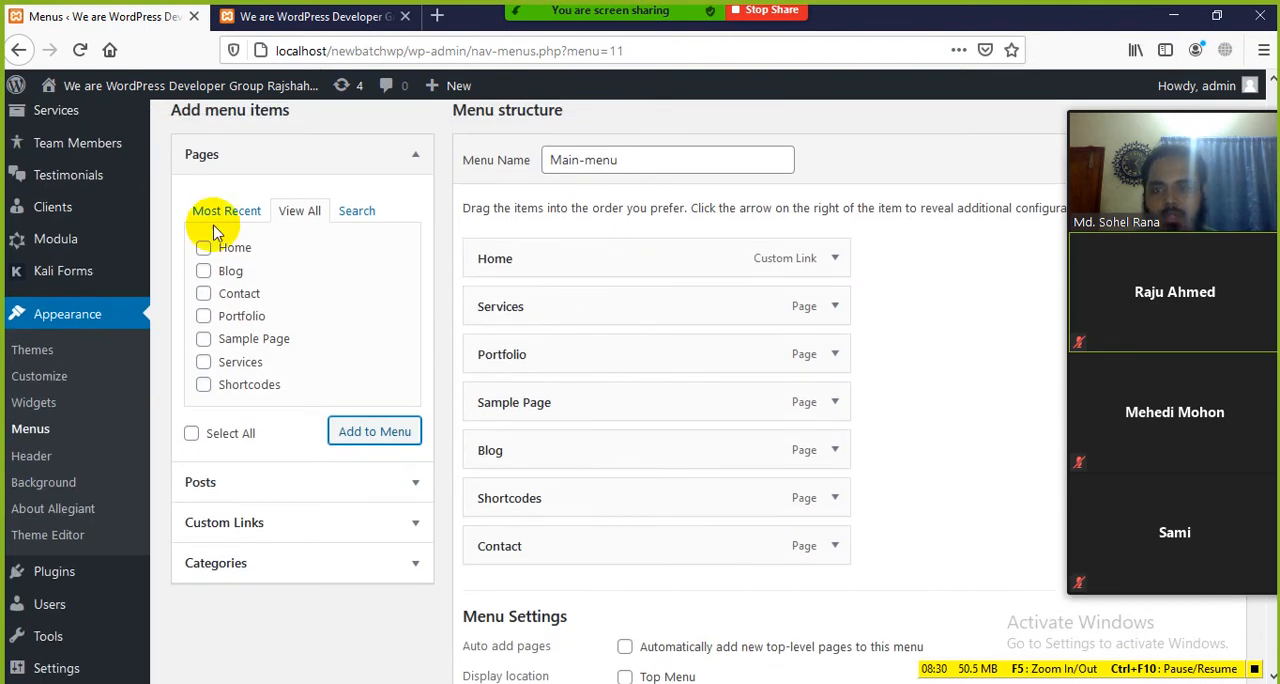
scroll(575, 370, down, 3)
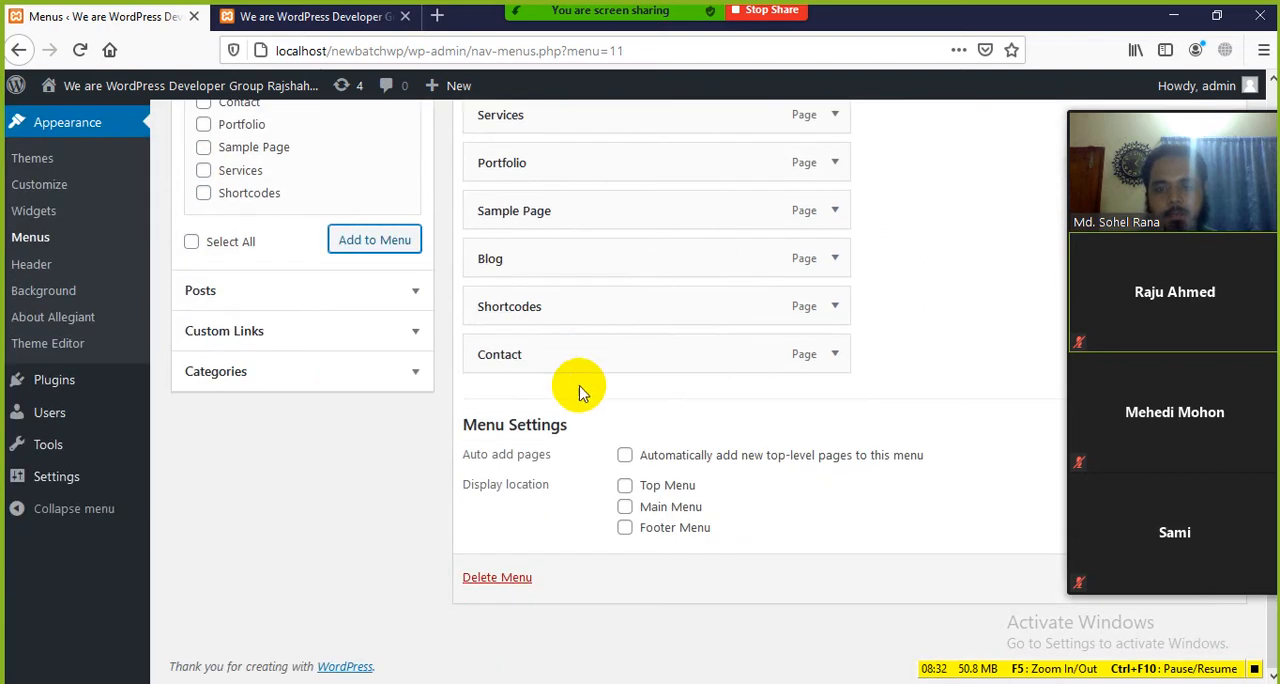
scroll(640, 400, up, 2)
scroll(620, 440, down, 2)
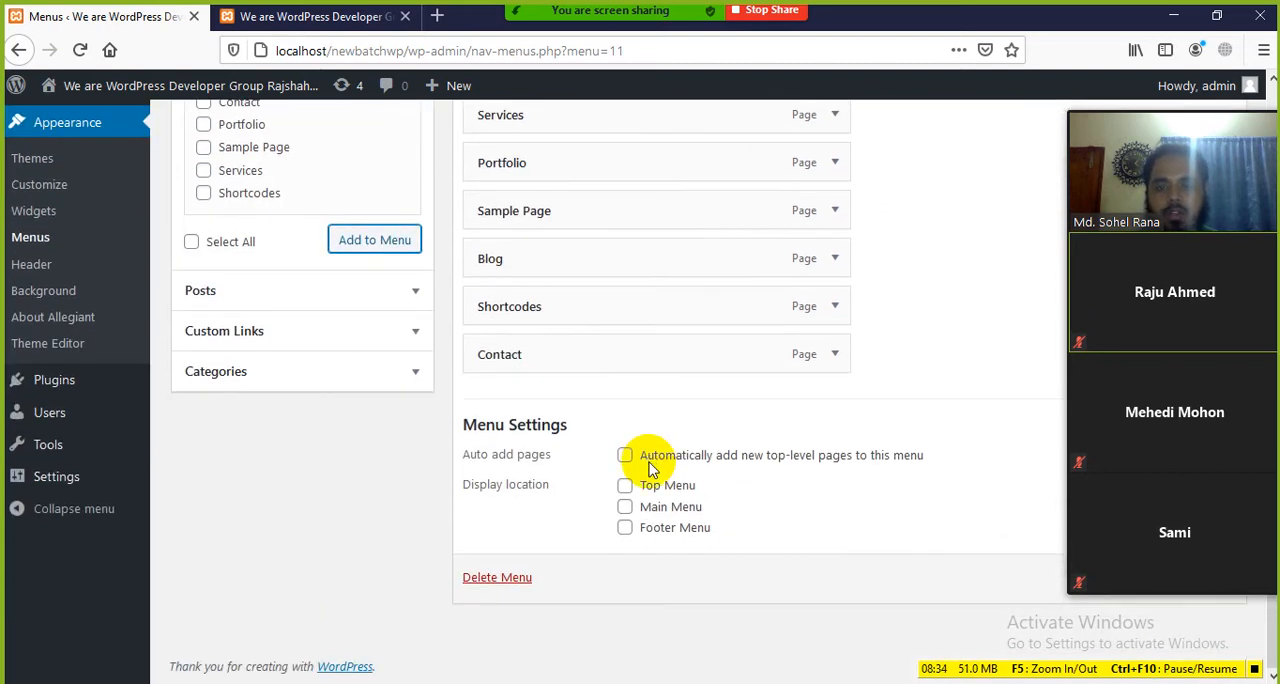
click(625, 508)
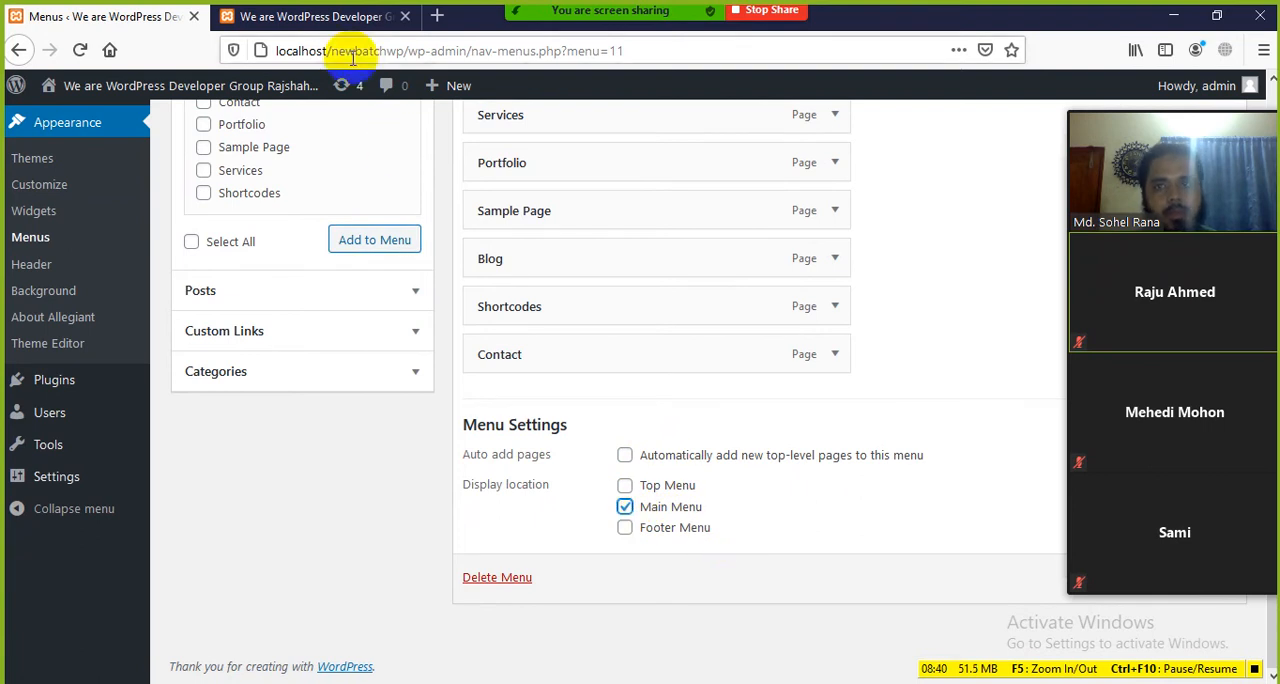
Step: Check the front end's header and save Main-menu, moving the floating meeting video panel out of the way
click(360, 20)
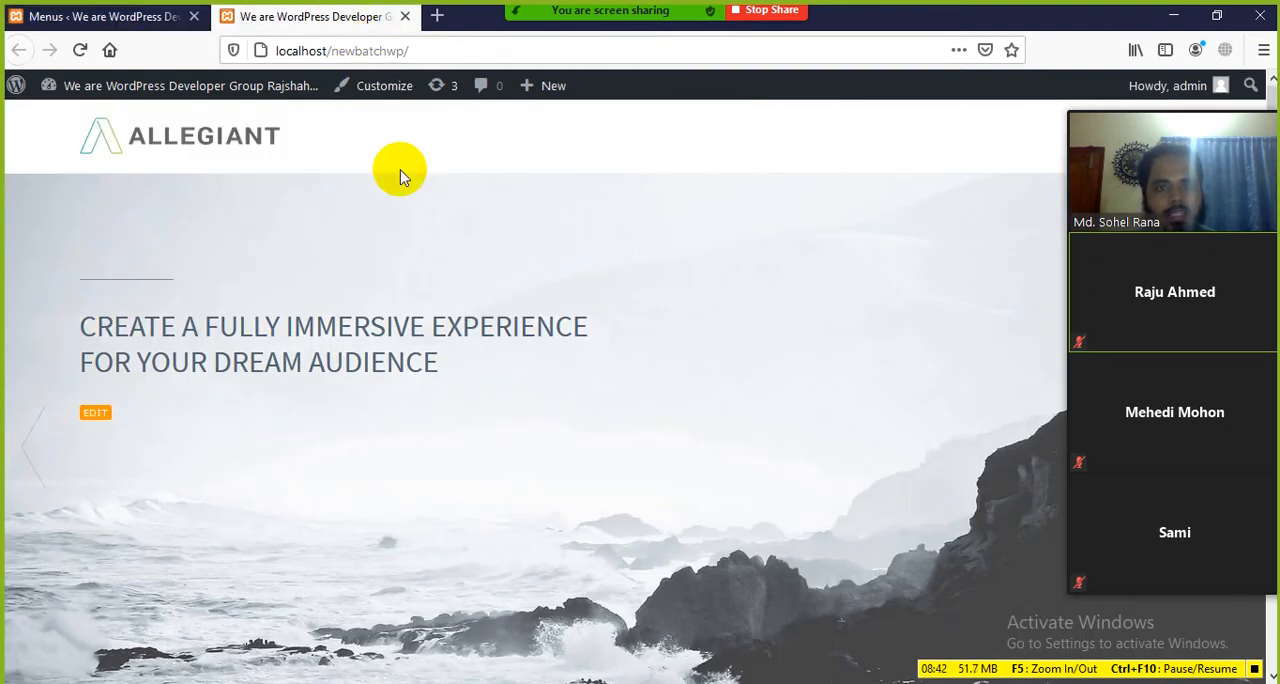
click(137, 16)
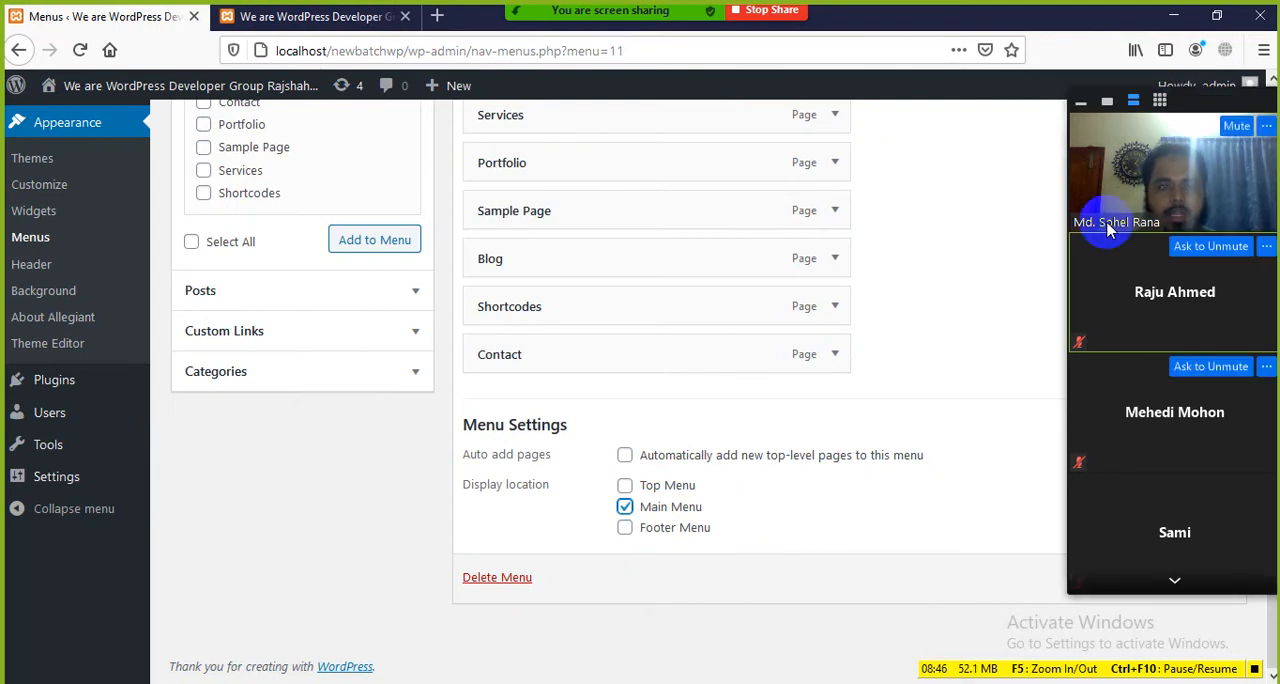
drag(1180, 120, 332, 175)
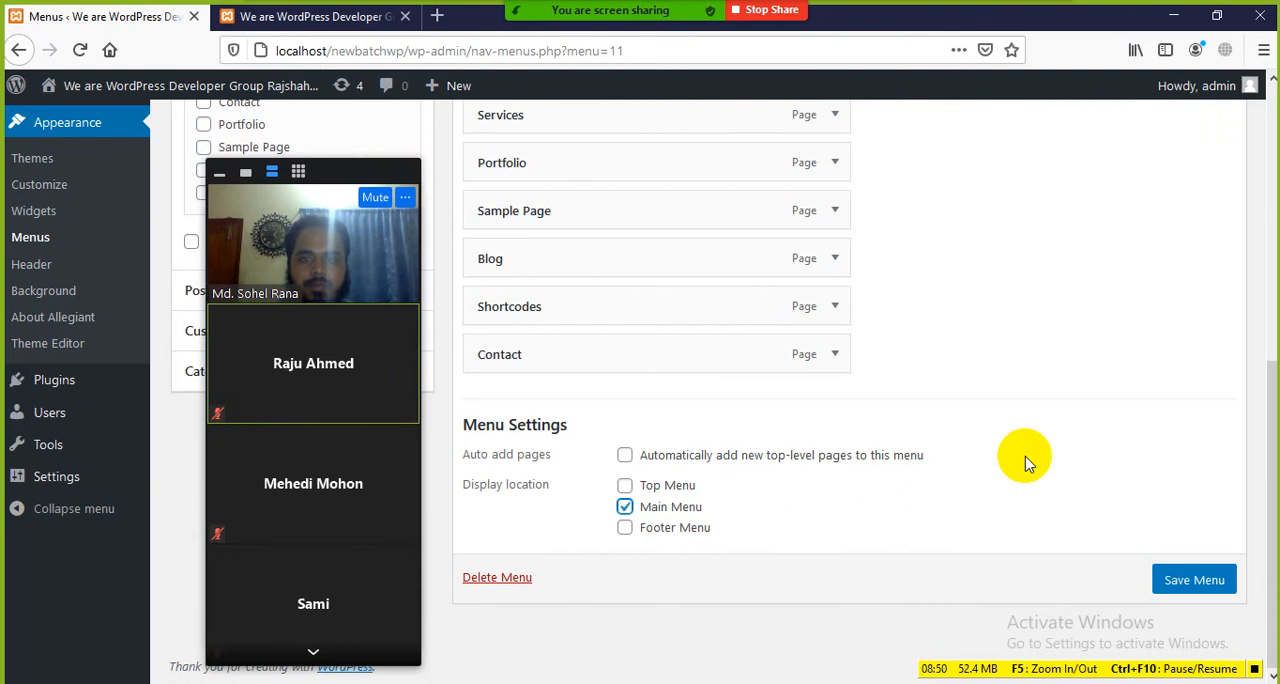
click(1180, 586)
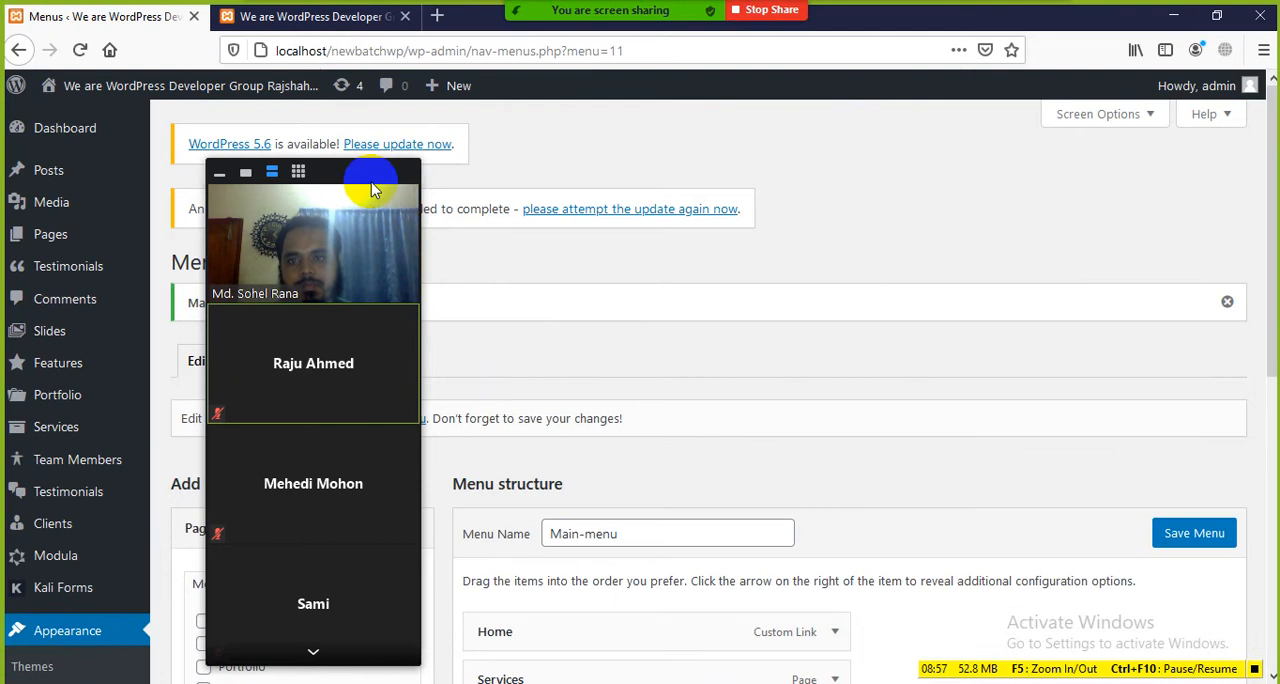
drag(371, 172, 1110, 188)
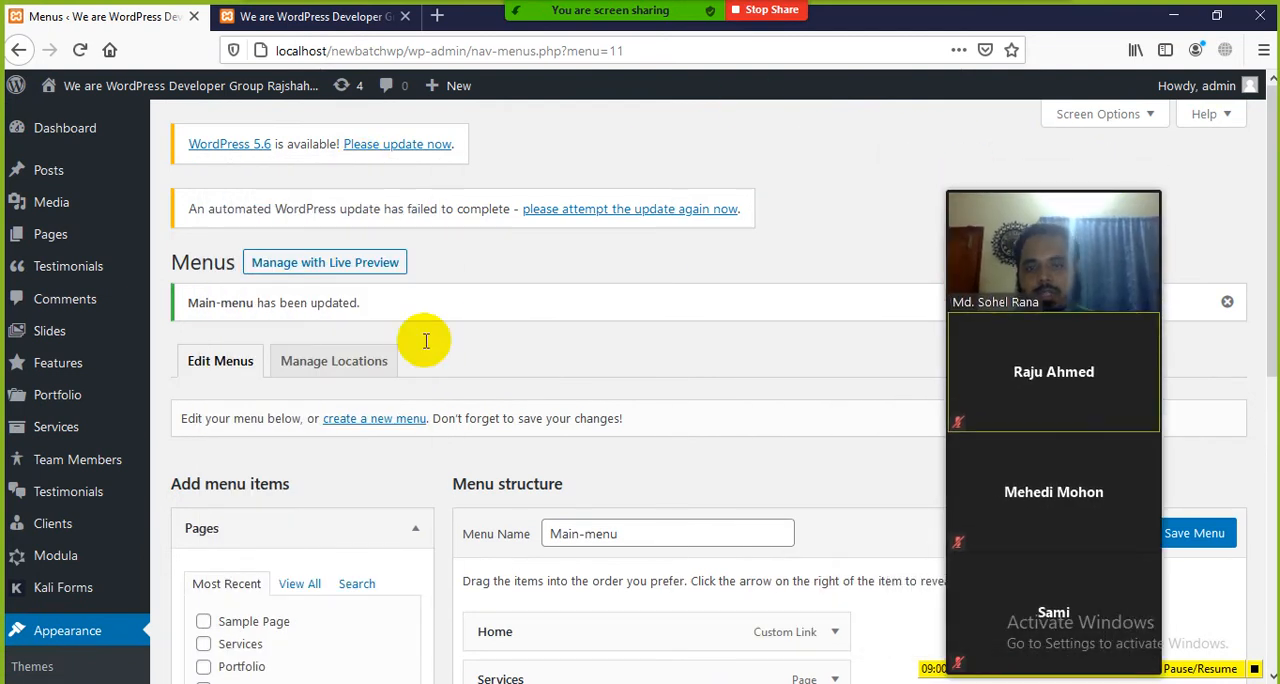
Step: Reload the site's front end and move the meeting video panel clear of the header to view its navigation
scroll(626, 483, down, 3)
click(321, 28)
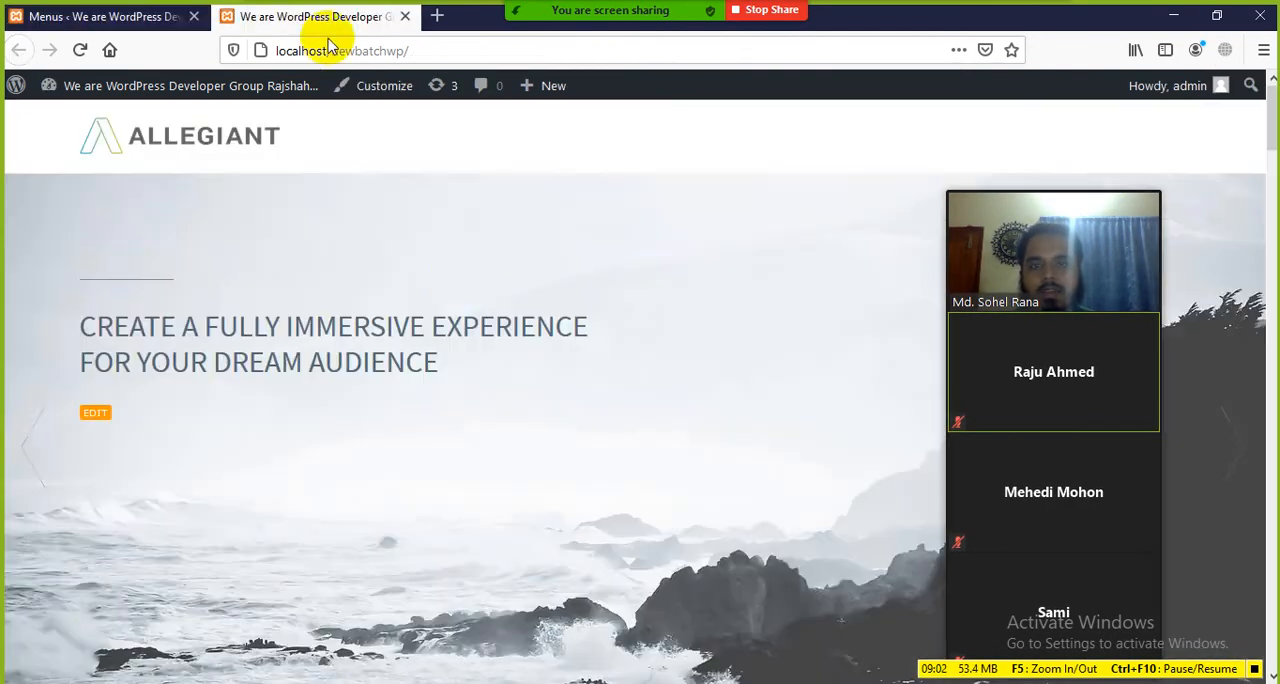
click(81, 50)
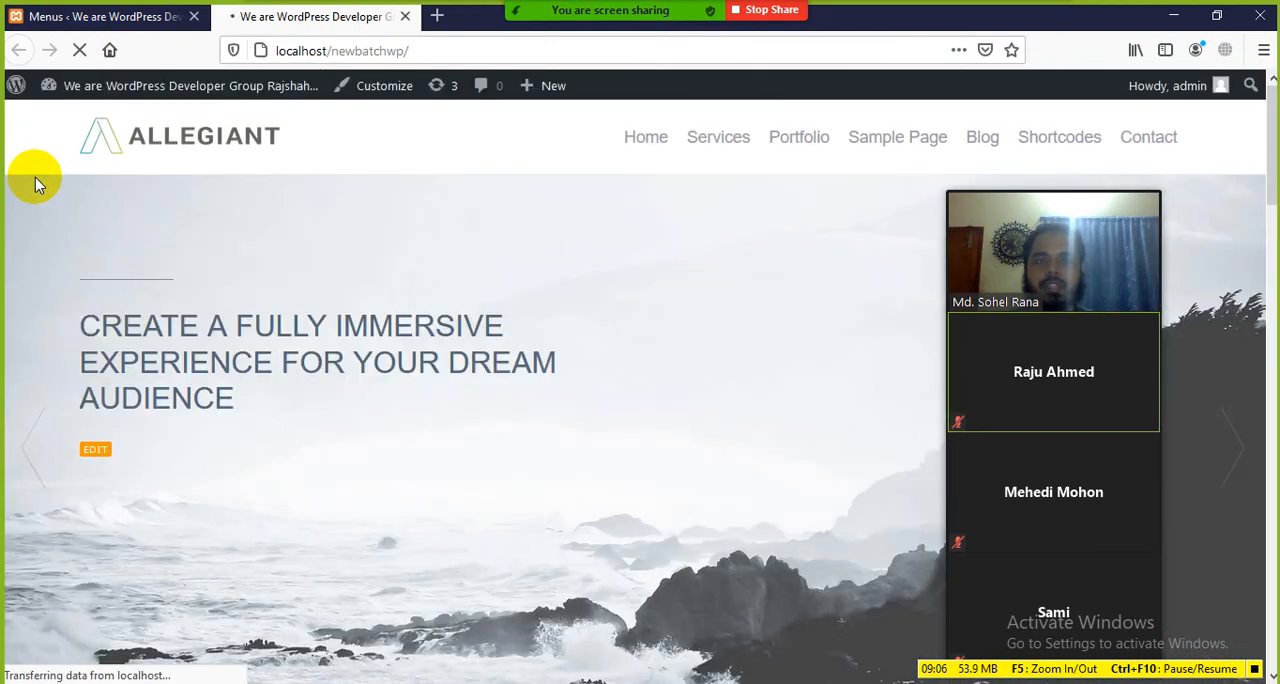
drag(1061, 188, 60, 250)
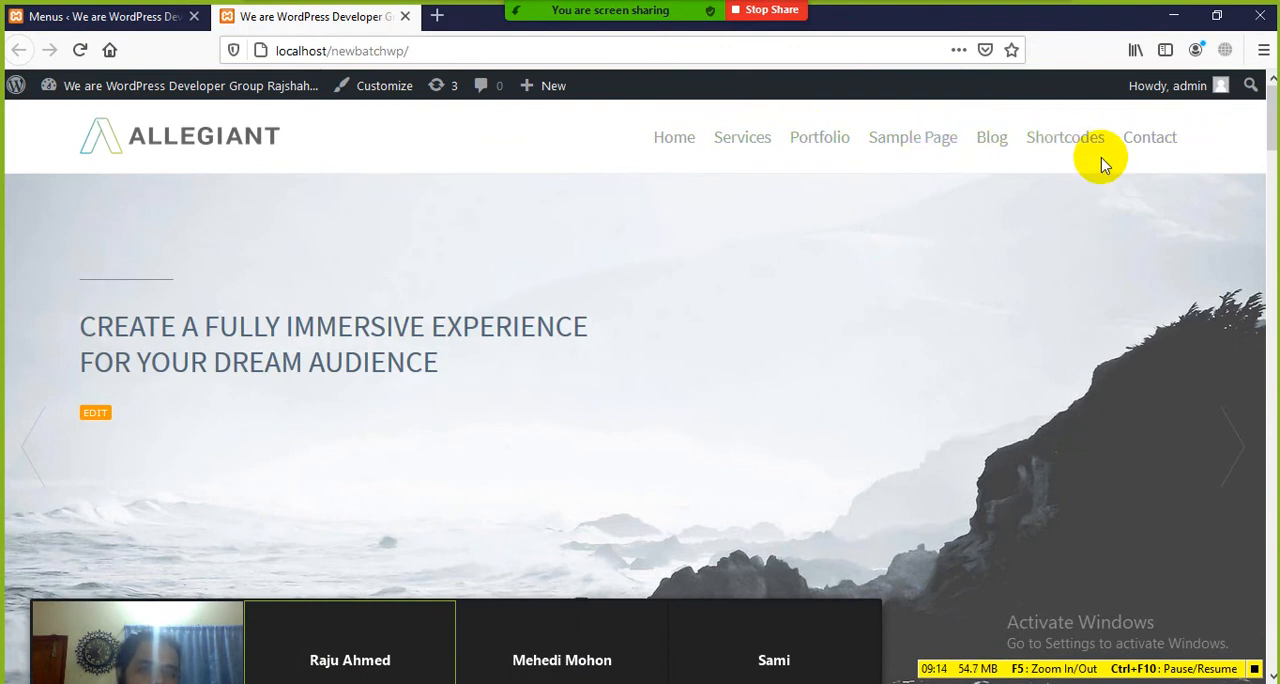
Step: Open the Home and Services pages from the site's header navigation and look through their content
click(676, 143)
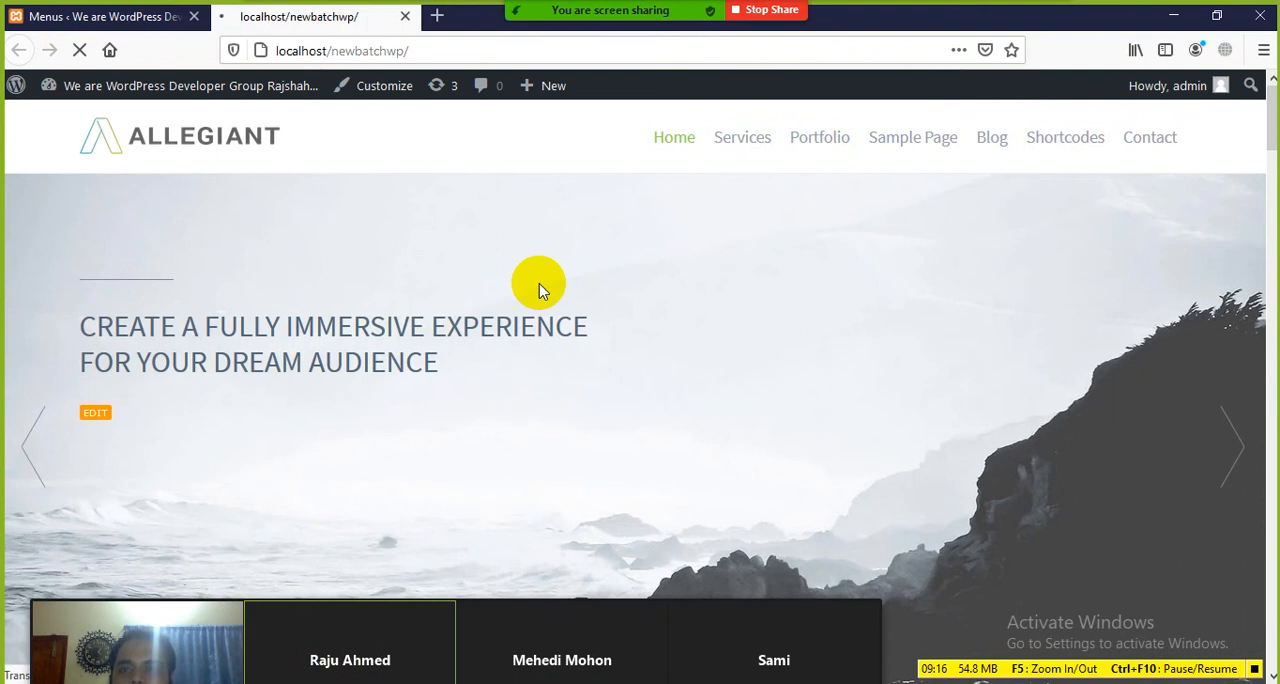
scroll(463, 415, down, 10)
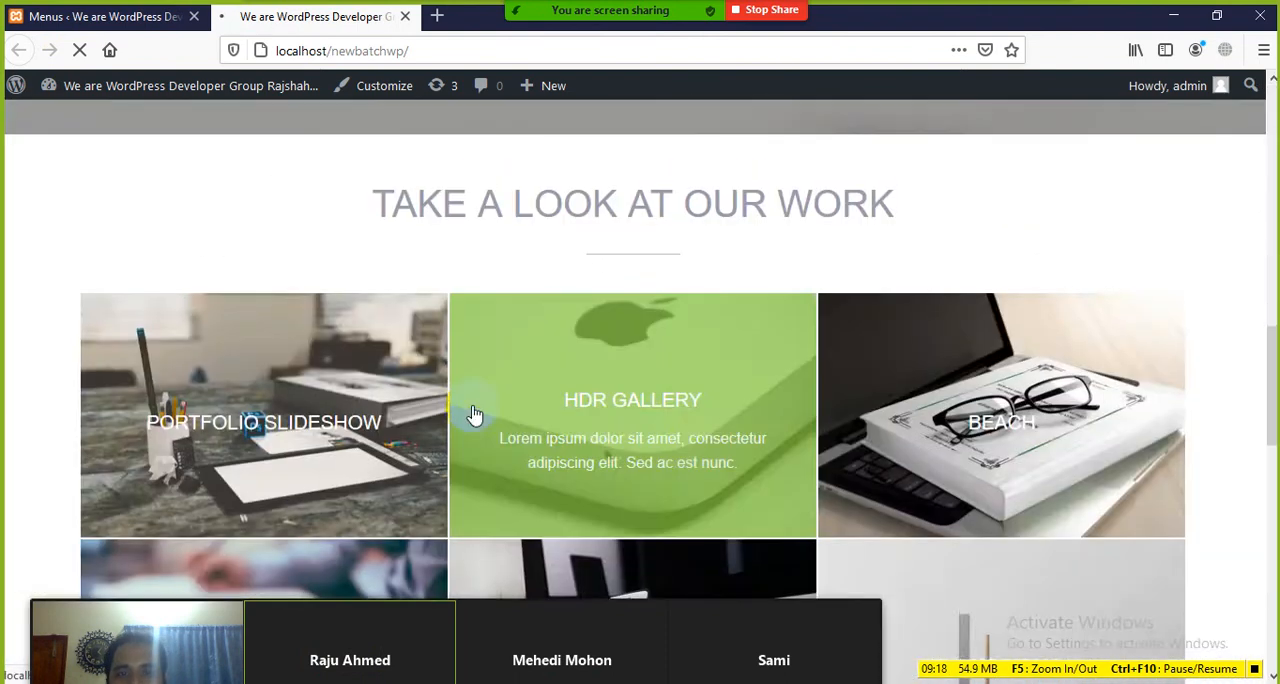
scroll(475, 415, up, 10)
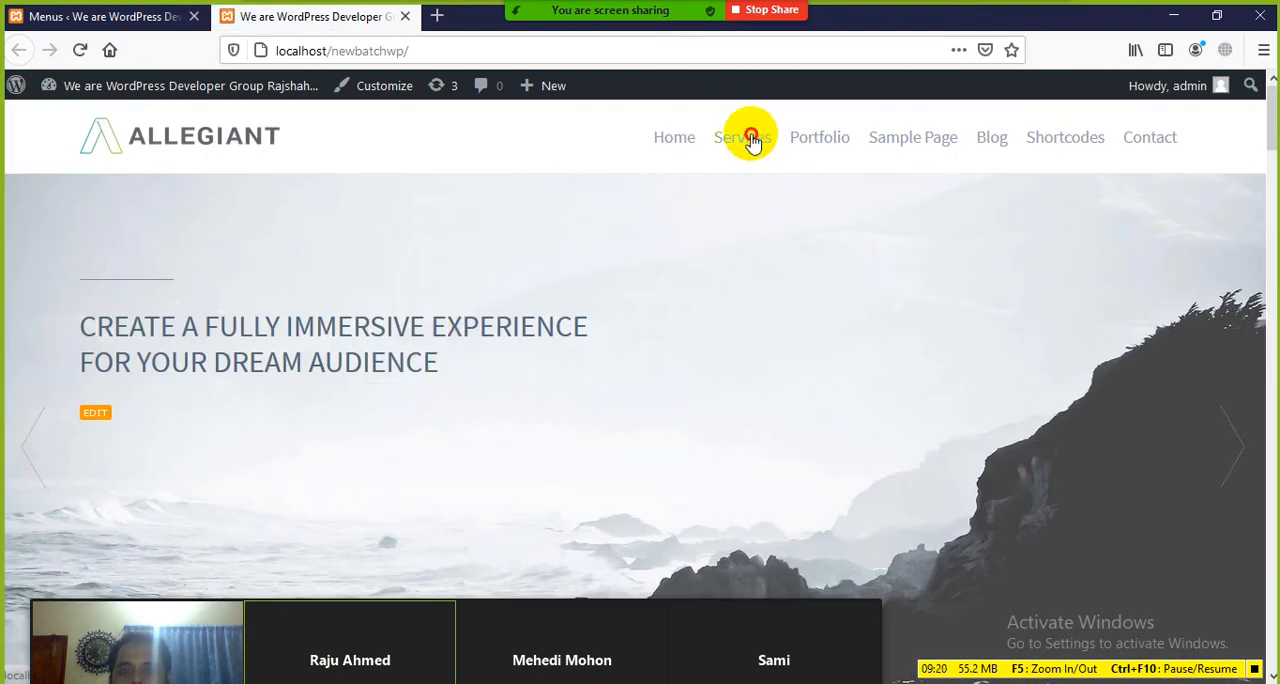
click(750, 137)
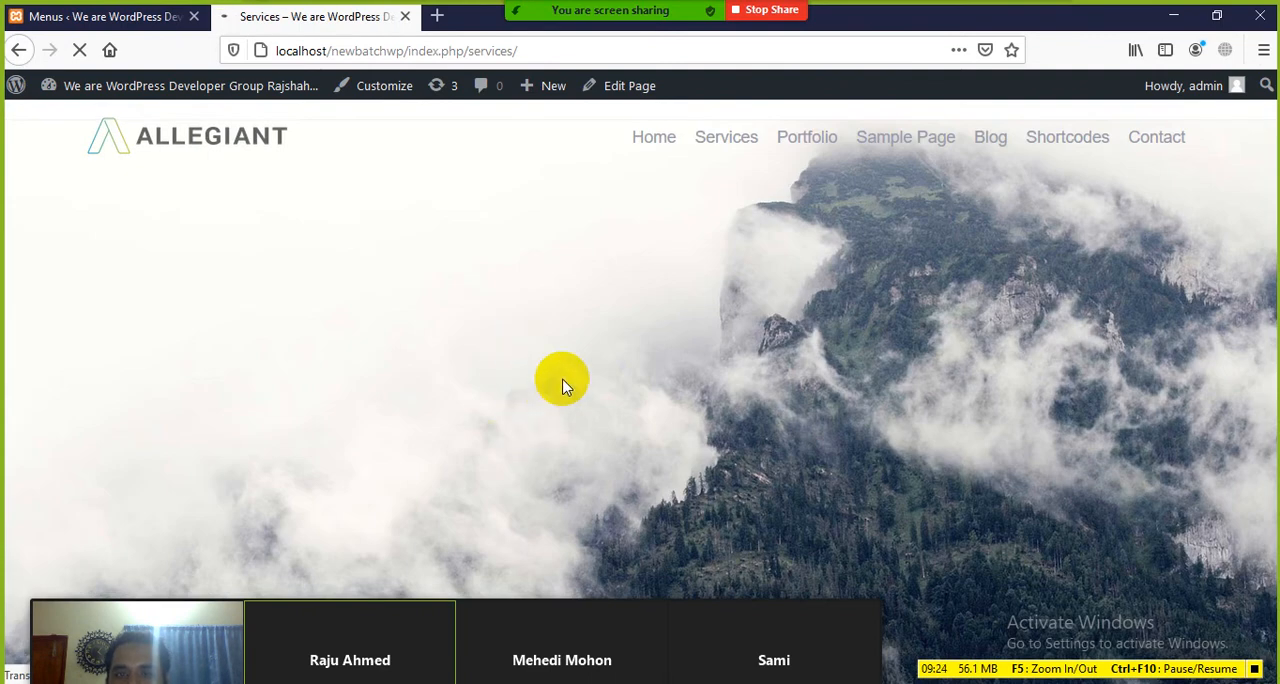
scroll(534, 340, down, 10)
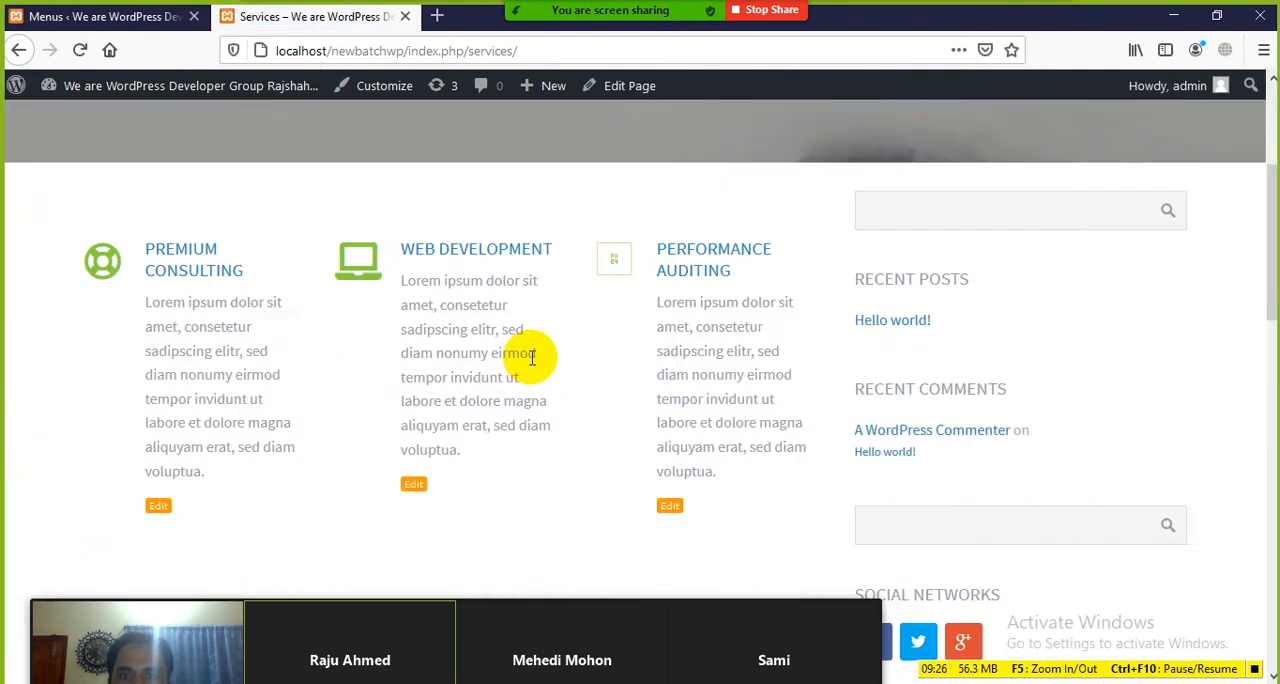
scroll(534, 388, up, 10)
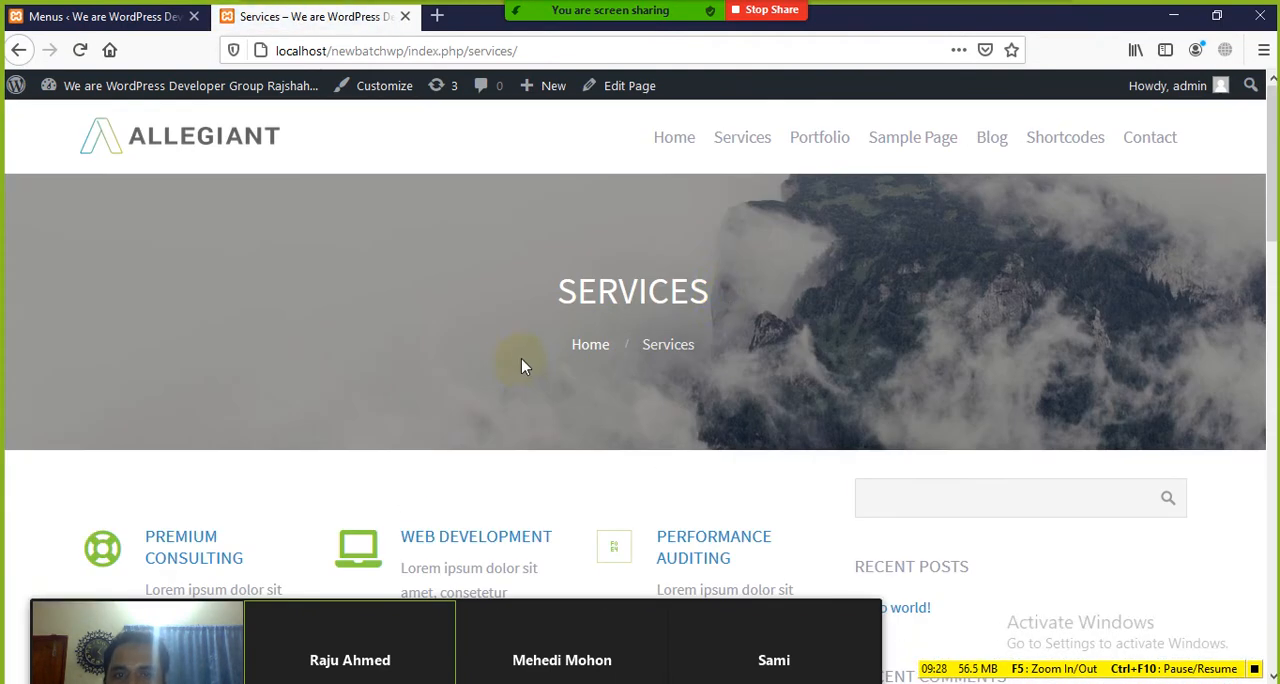
Step: Open the Portfolio page from the header navigation and look through its gallery of projects
click(817, 138)
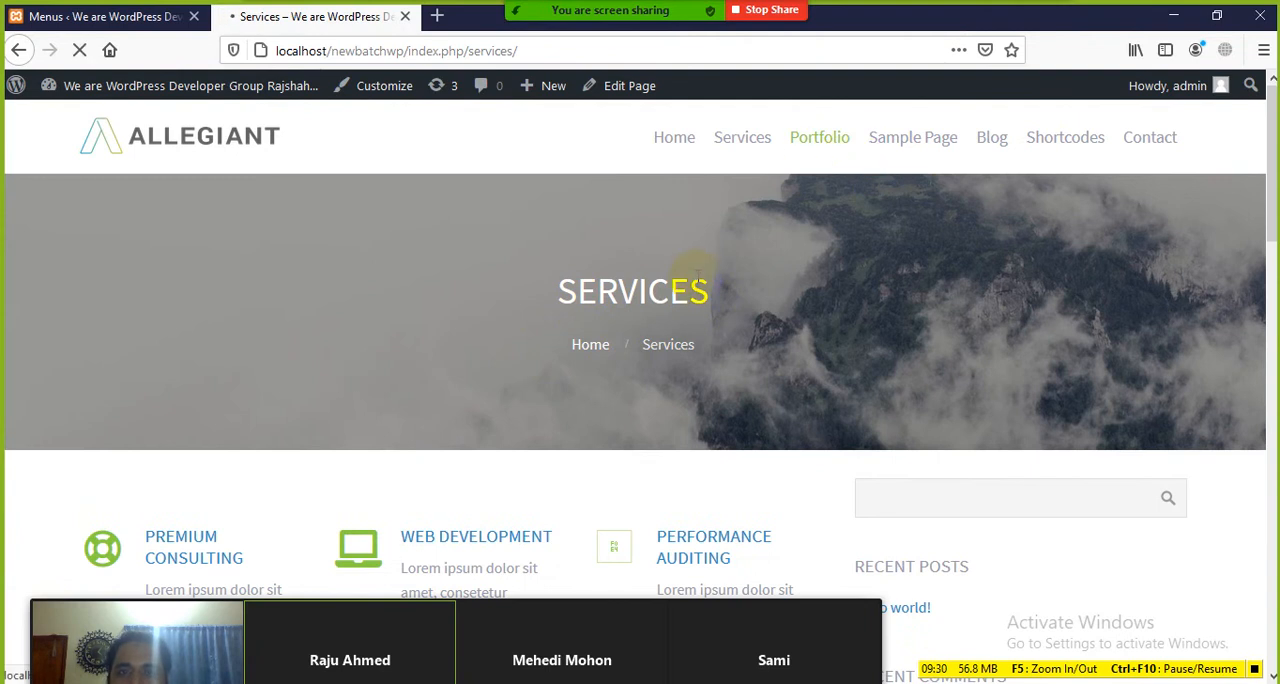
scroll(608, 321, down, 3)
scroll(608, 321, up, 3)
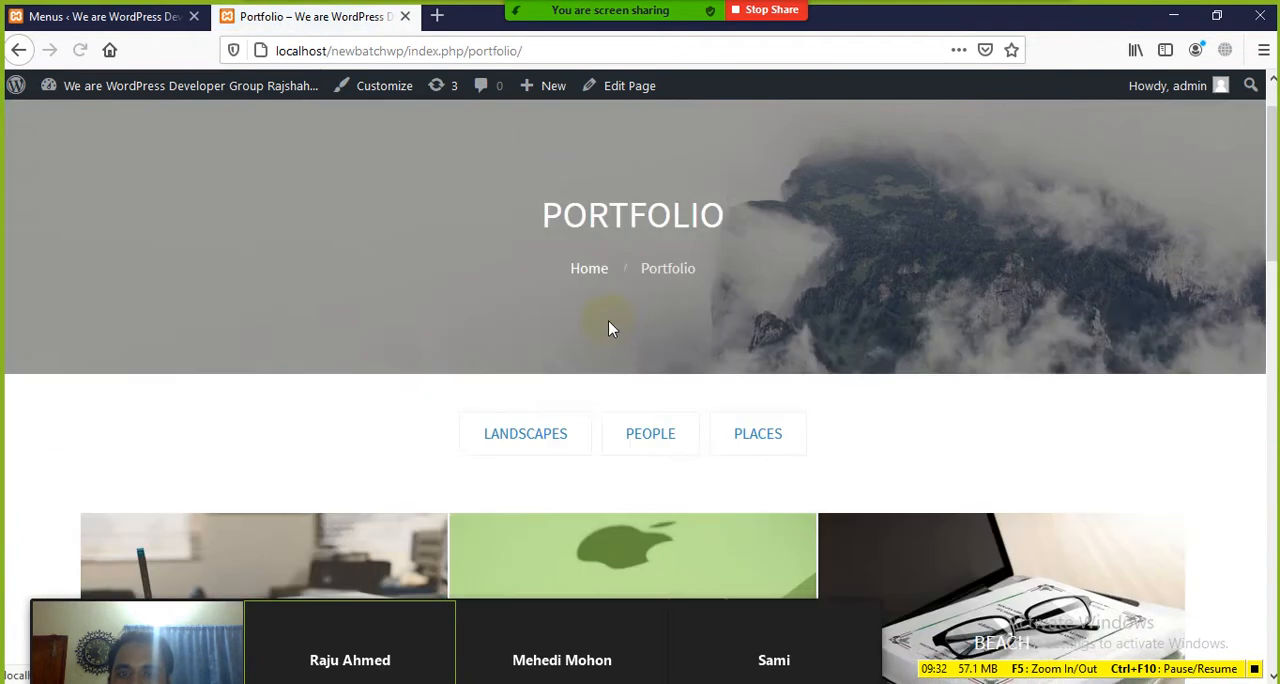
scroll(610, 322, down, 2)
scroll(613, 330, down, 3)
scroll(777, 214, down, 2)
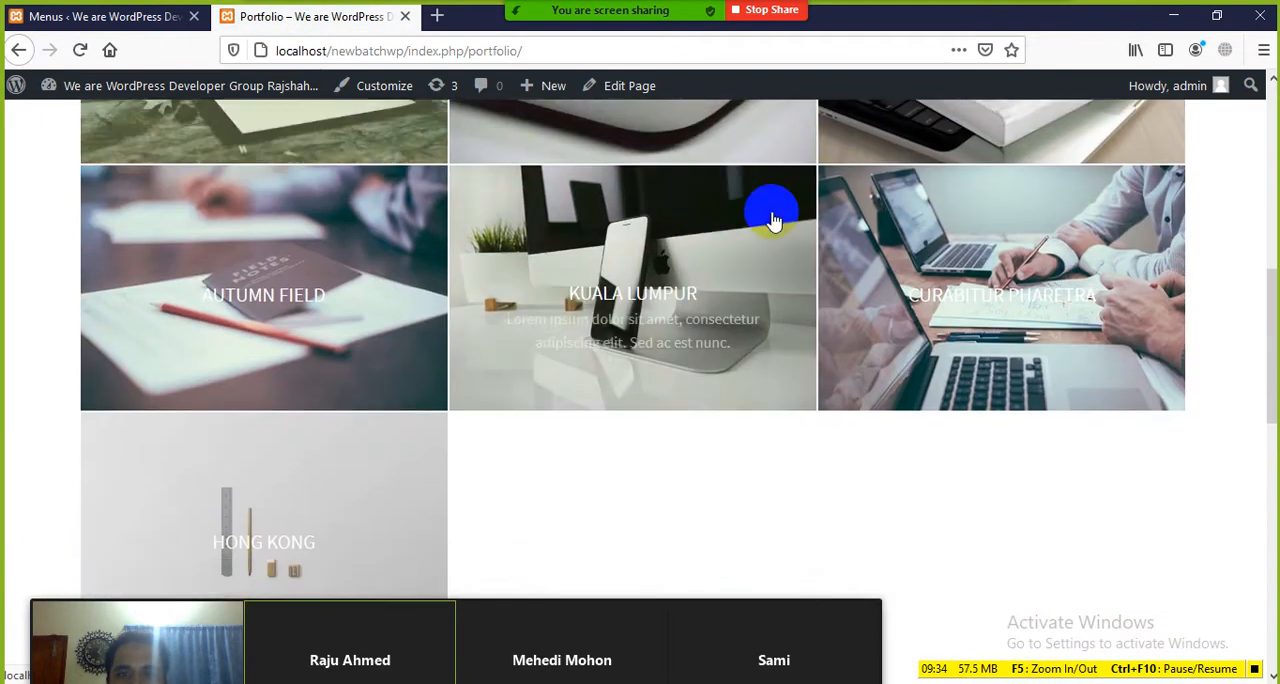
scroll(880, 323, down, 3)
scroll(657, 380, up, 10)
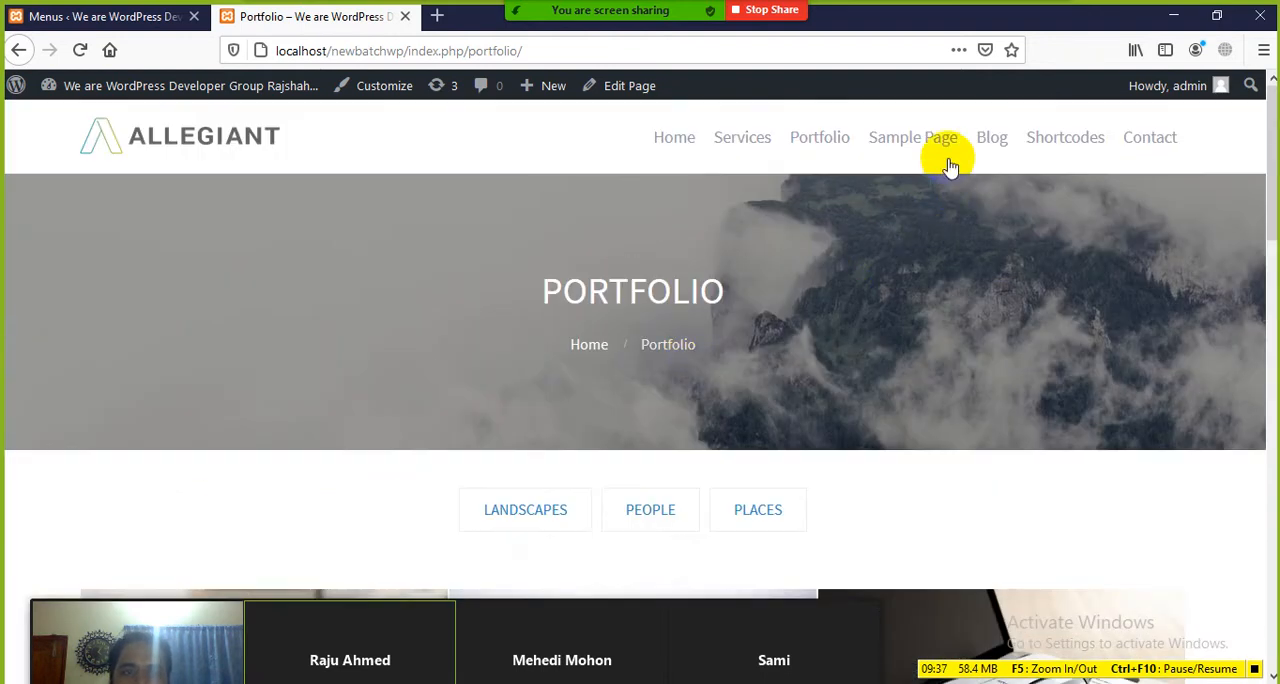
Step: Open Sample Page from the header navigation and look through its text
click(920, 137)
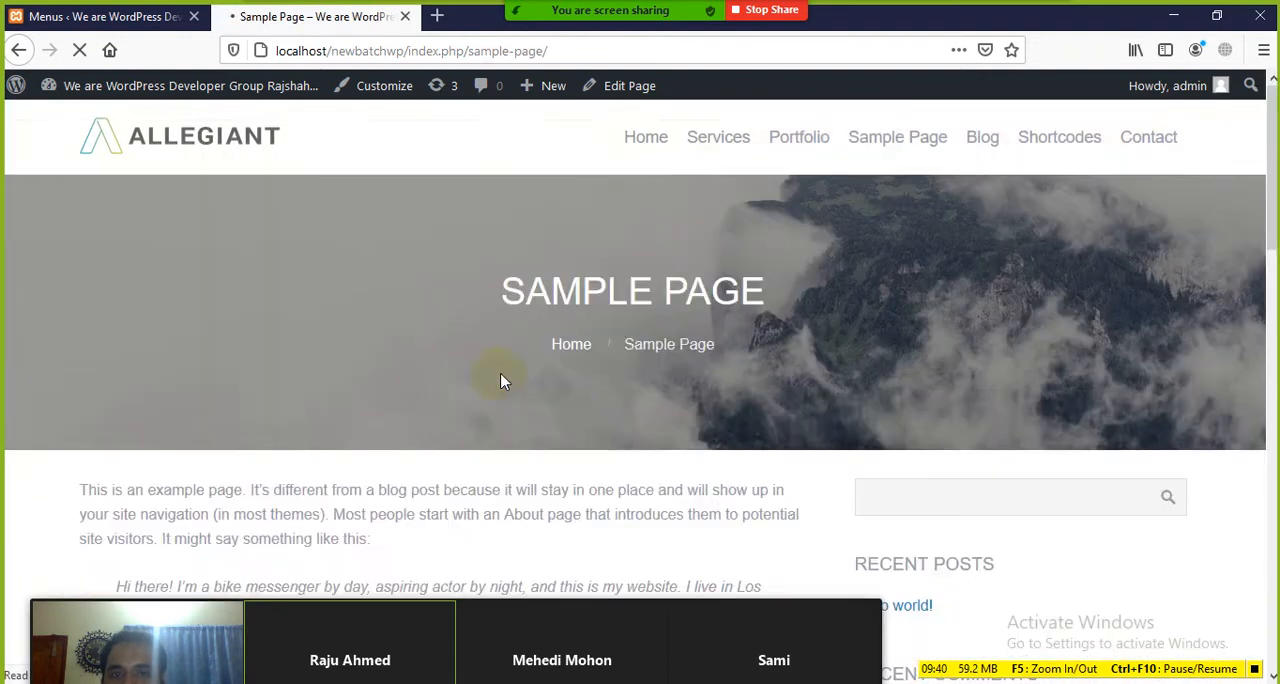
scroll(586, 371, down, 3)
scroll(347, 300, up, 3)
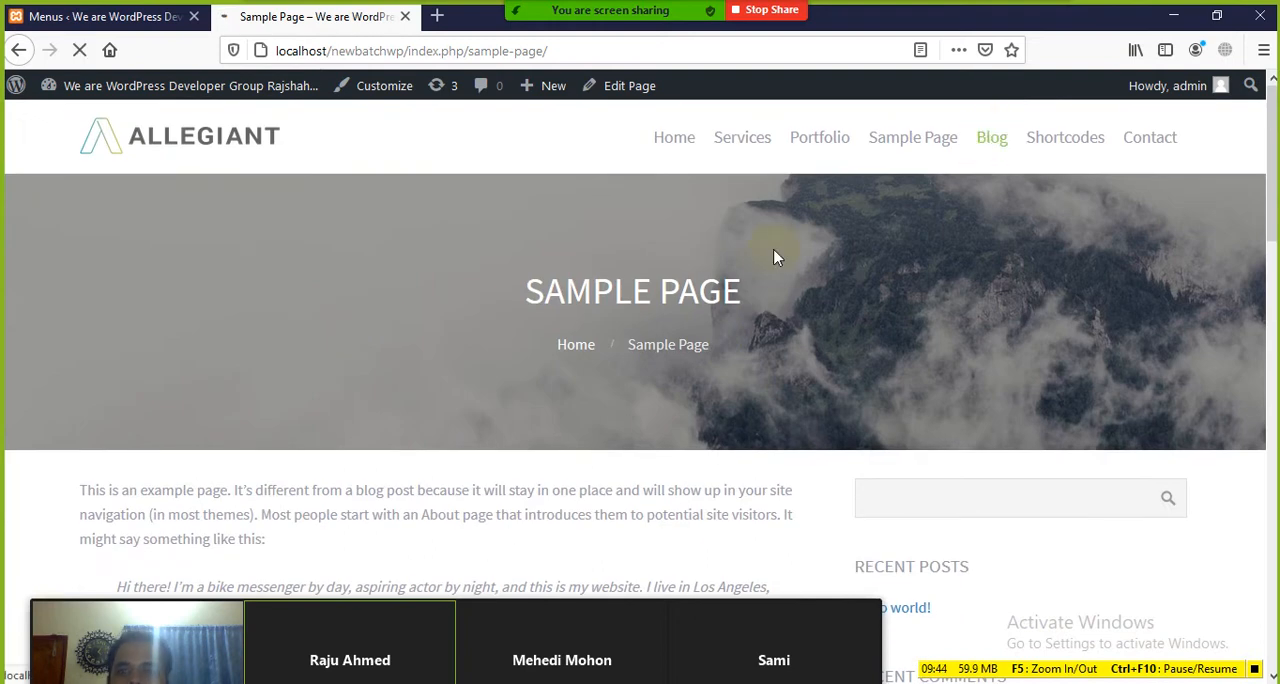
Step: Look through the Blog page, and open the Shortcodes page from the header navigation to view its content
scroll(563, 335, down, 3)
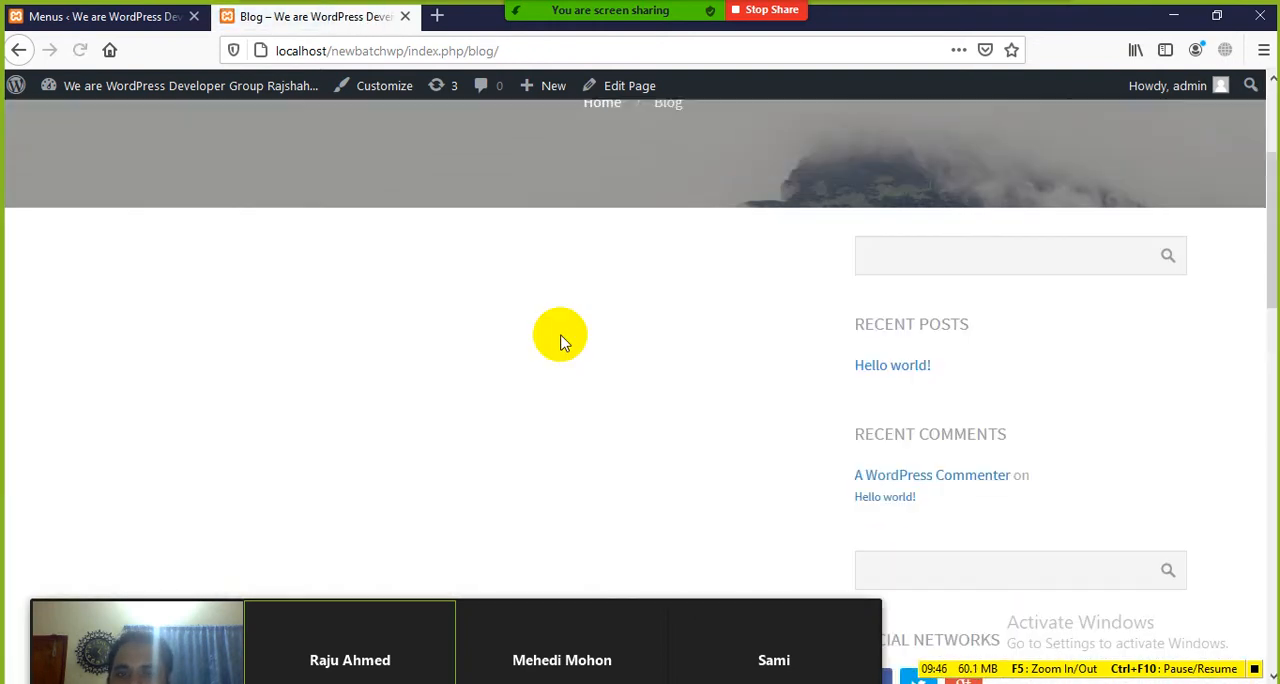
scroll(560, 333, up, 3)
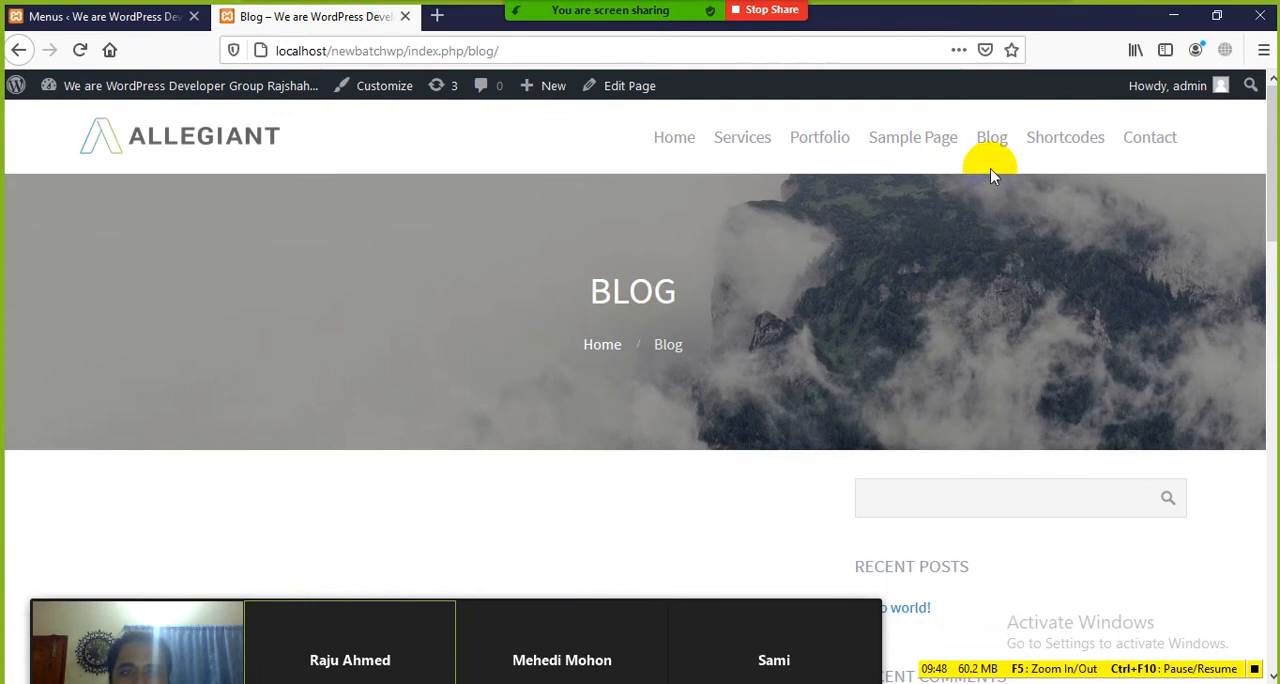
click(1051, 148)
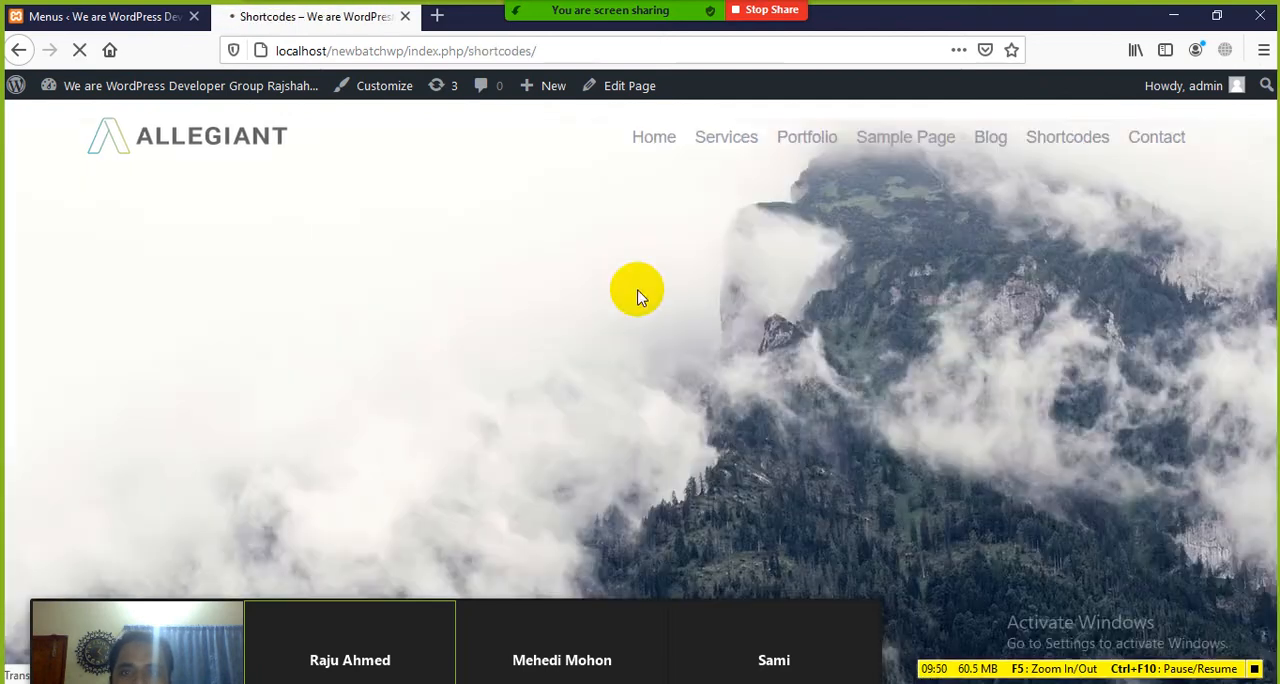
scroll(568, 323, down, 3)
scroll(600, 335, up, 4)
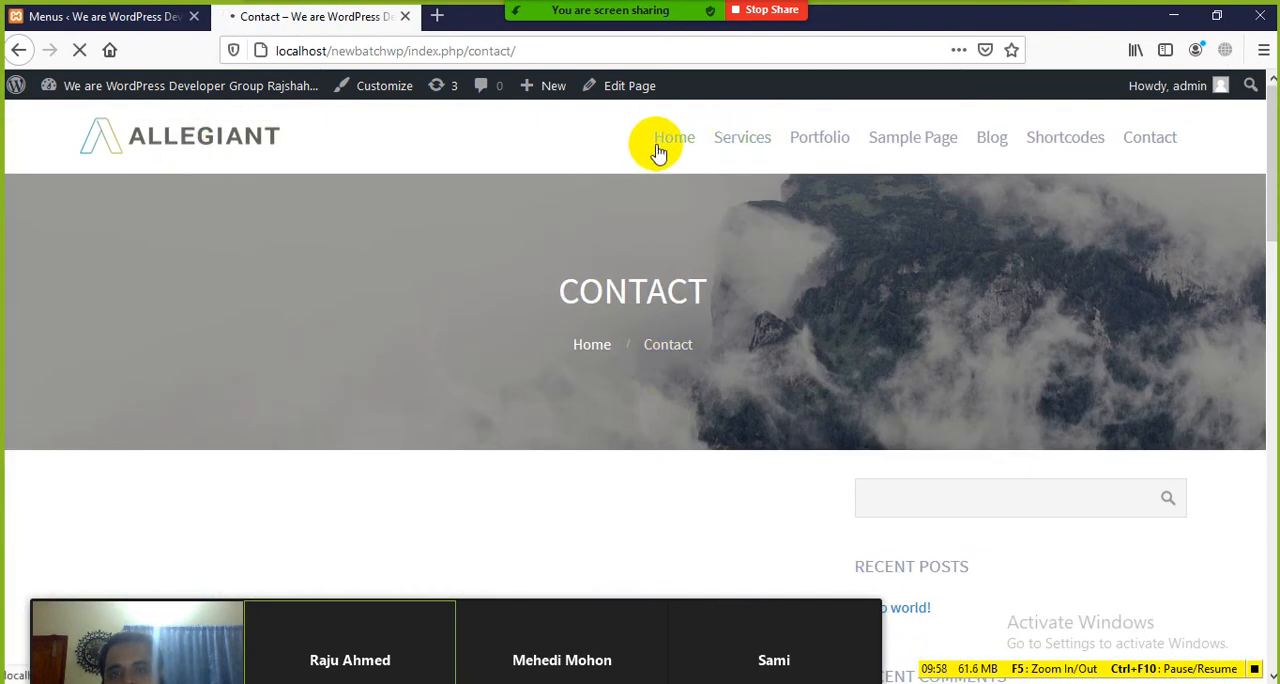
Step: Open the Home page from the header navigation and look through its slider, features and portfolio sections
scroll(486, 300, down, 5)
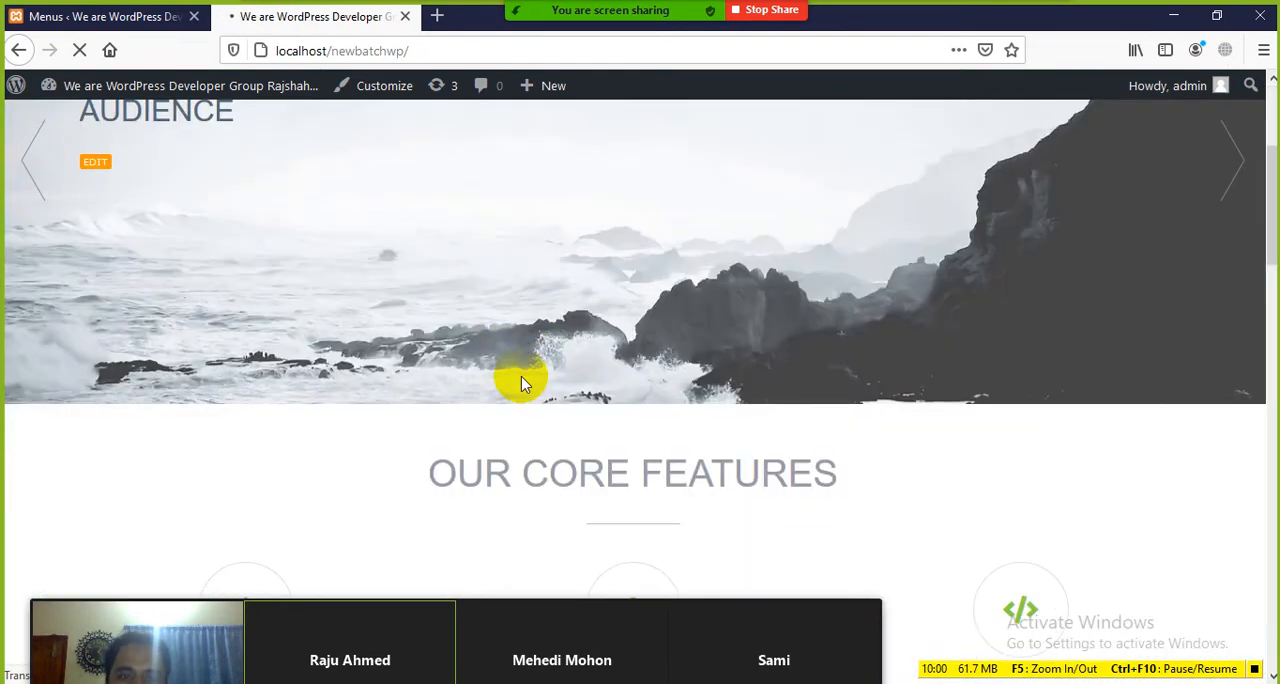
scroll(530, 410, down, 15)
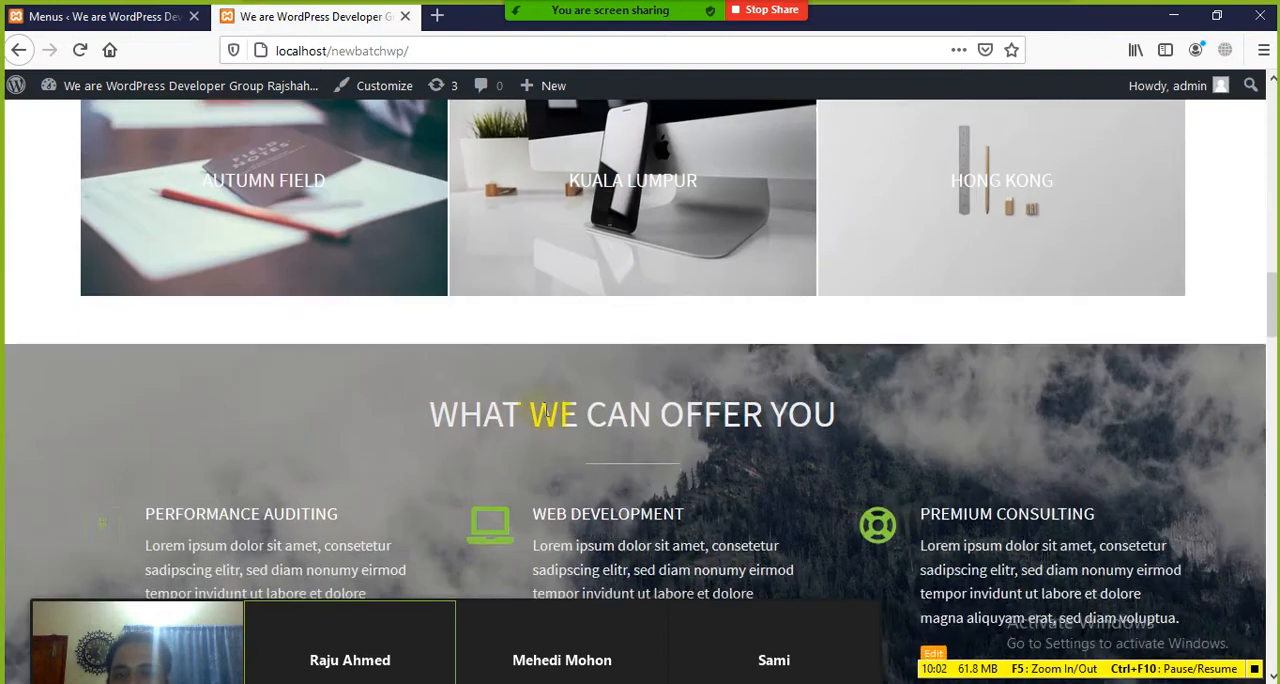
scroll(562, 400, up, 20)
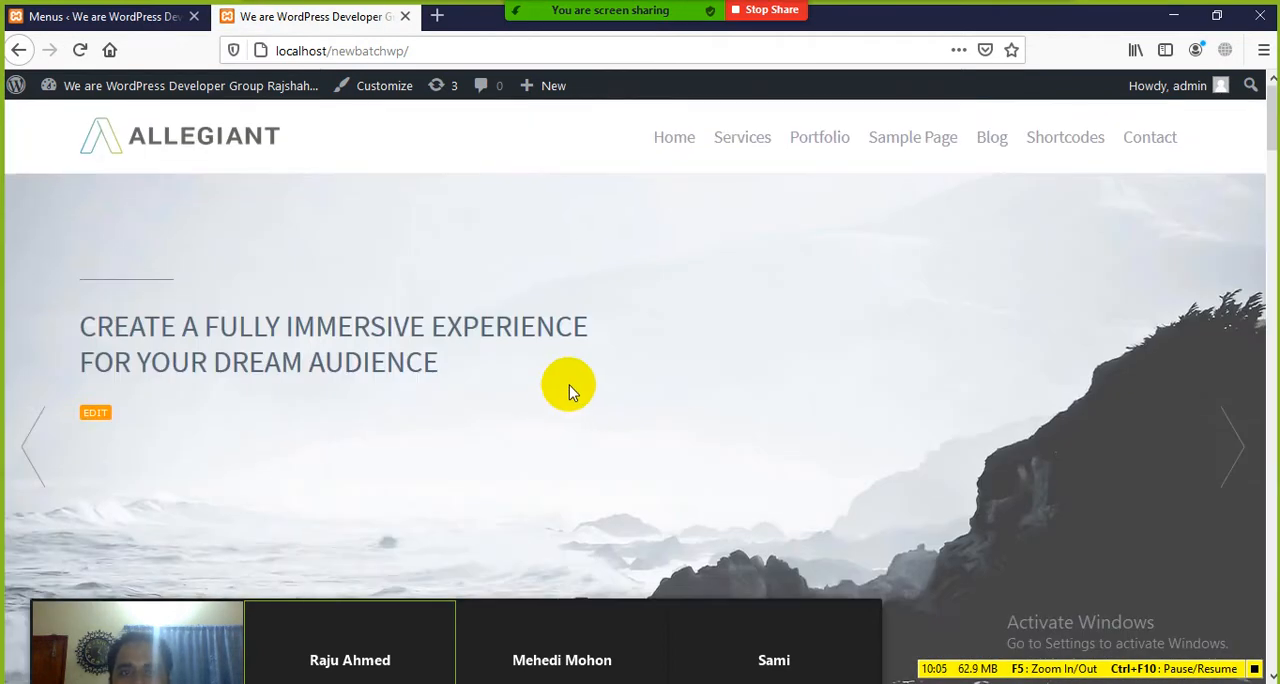
click(112, 18)
click(334, 18)
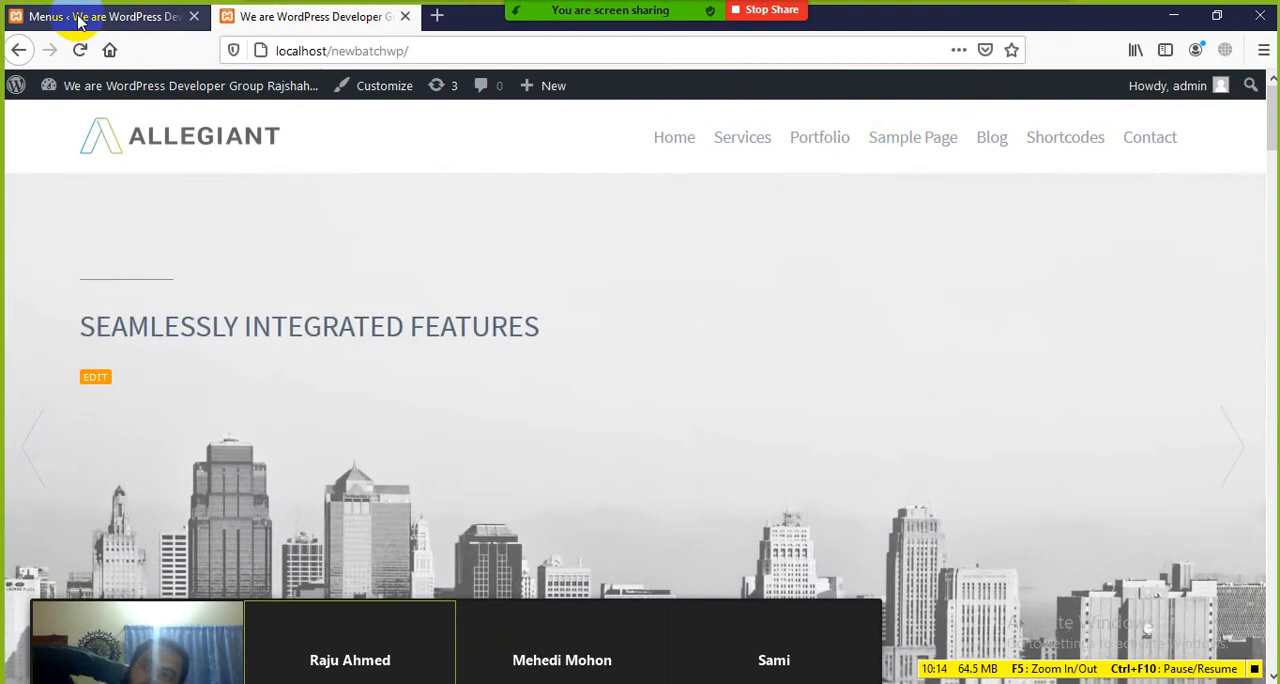
Step: Return to the site's admin and create a new page titled "Result"
click(100, 16)
scroll(90, 300, up, 3)
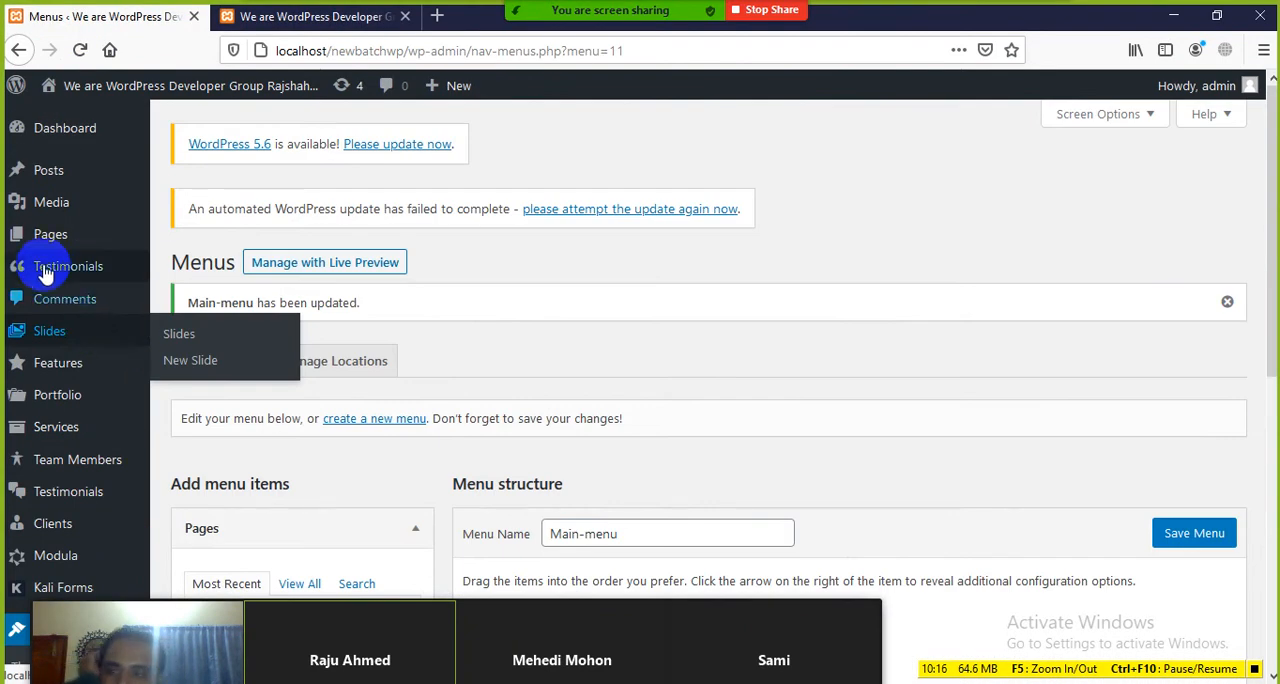
mouse_move(40, 243)
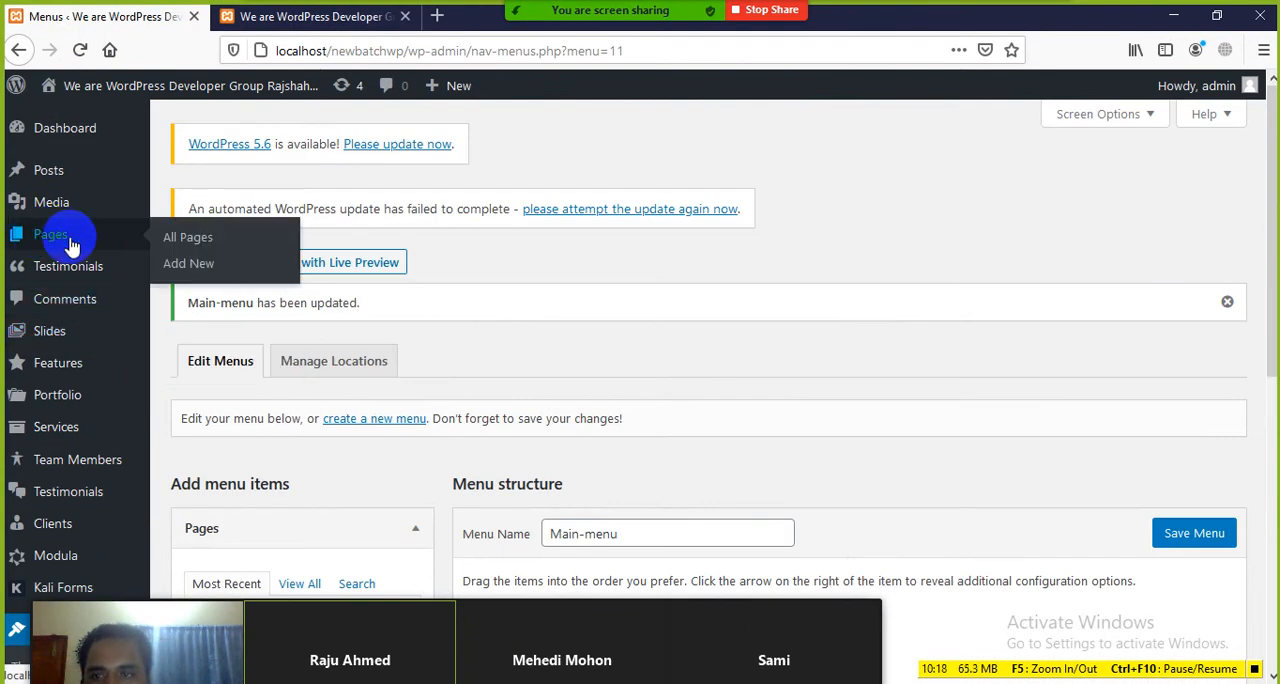
click(190, 264)
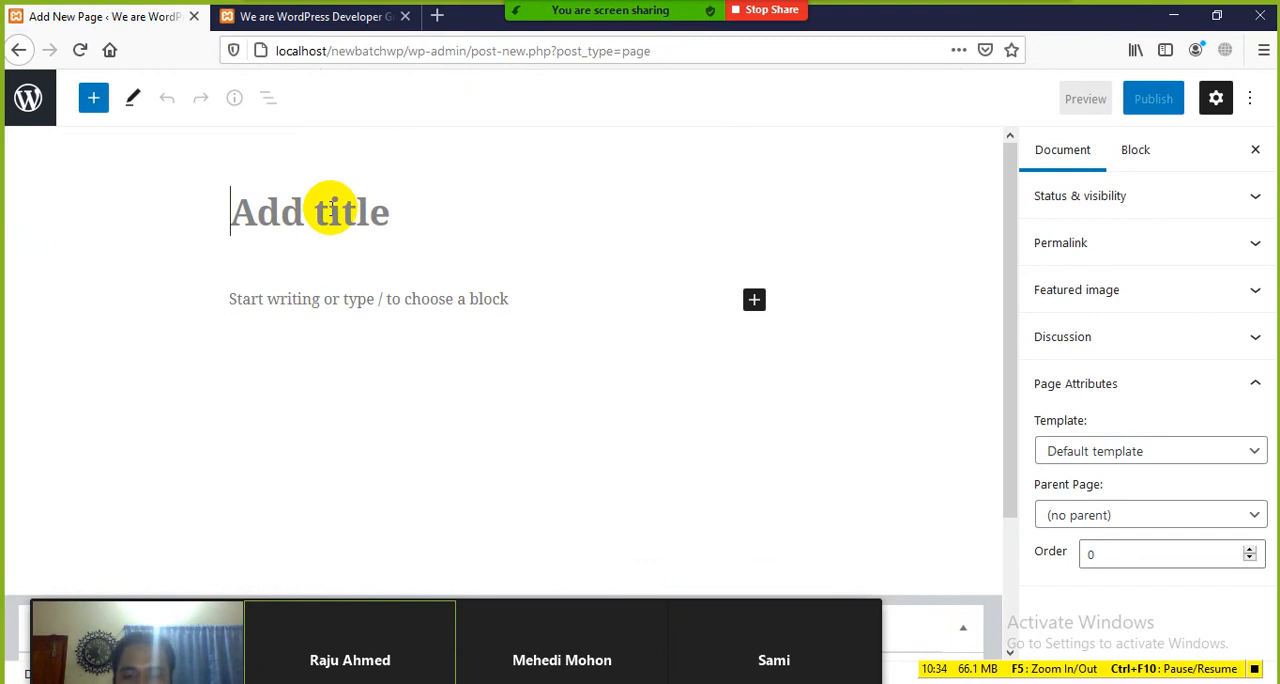
click(332, 207)
text(Result)
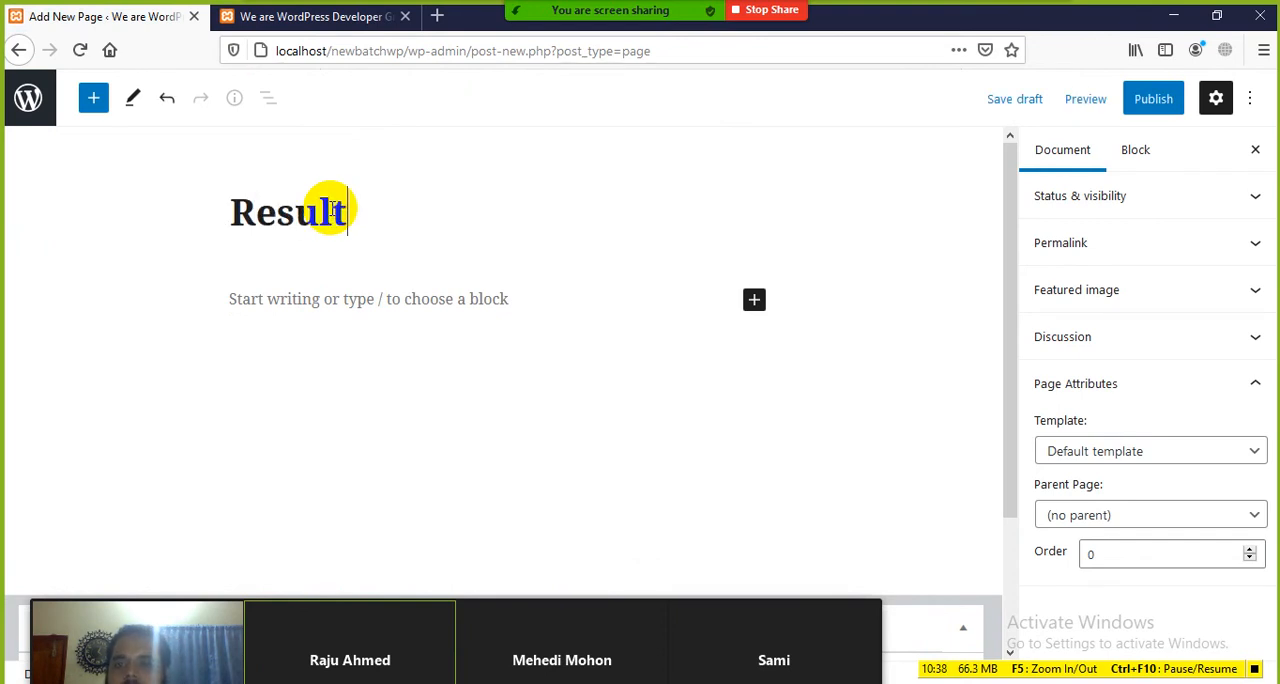
Step: Write the paragraph "SSC, HSC, Hons and Masters Results" in the body of the Result page
click(316, 306)
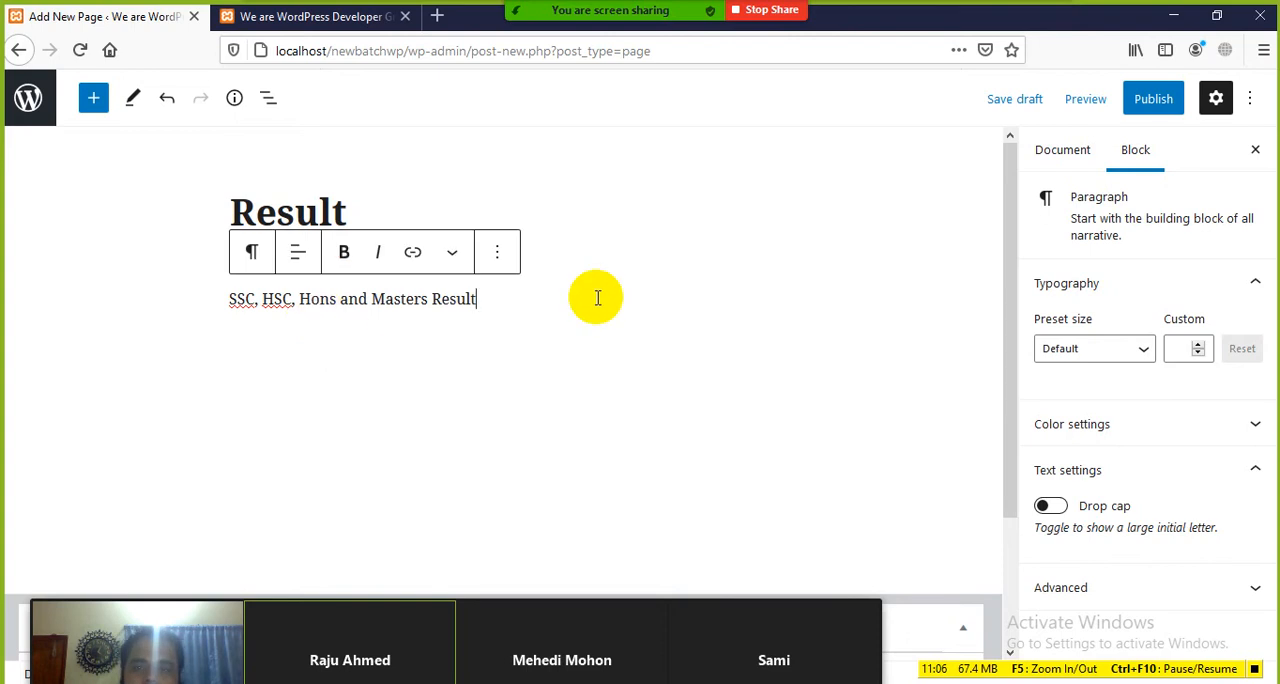
text(s)
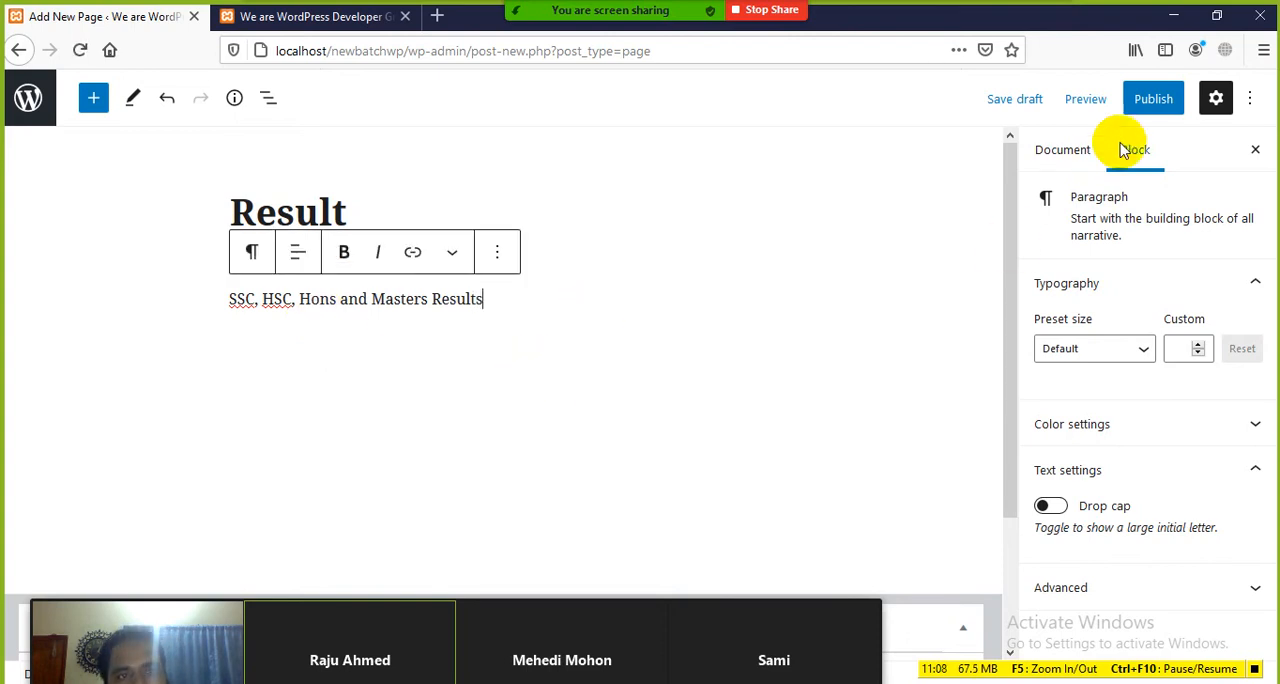
scroll(487, 373, down, 3)
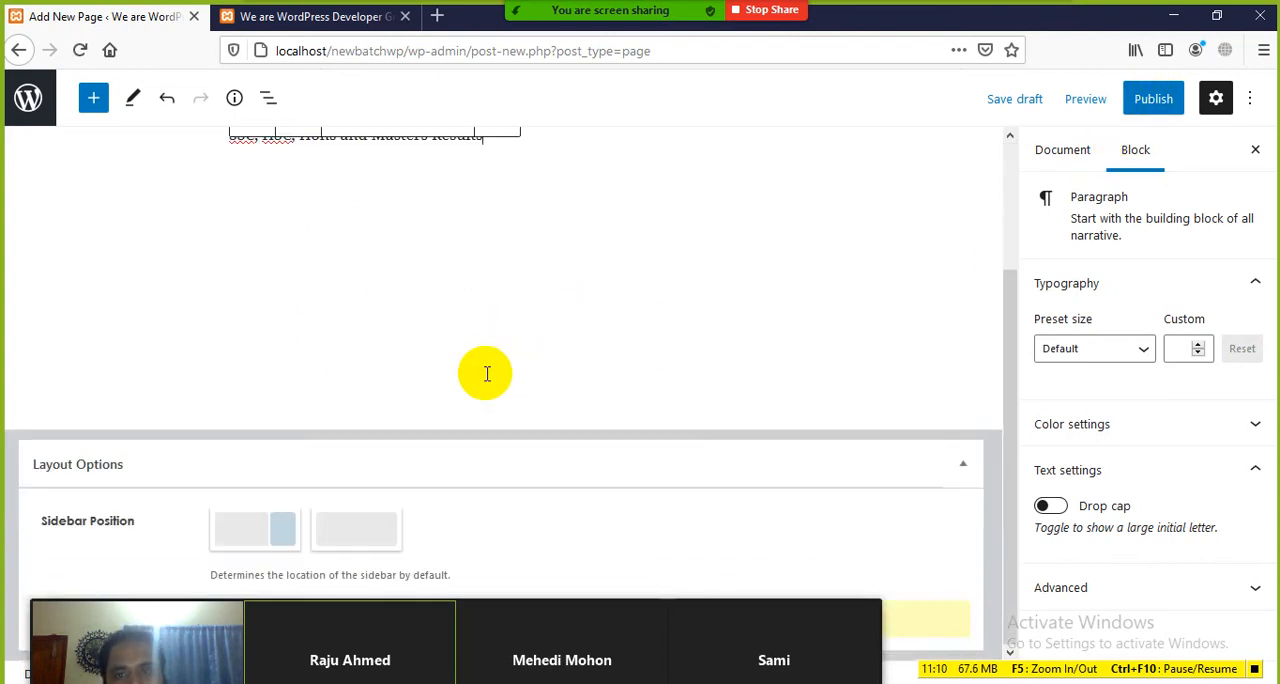
scroll(487, 373, up, 3)
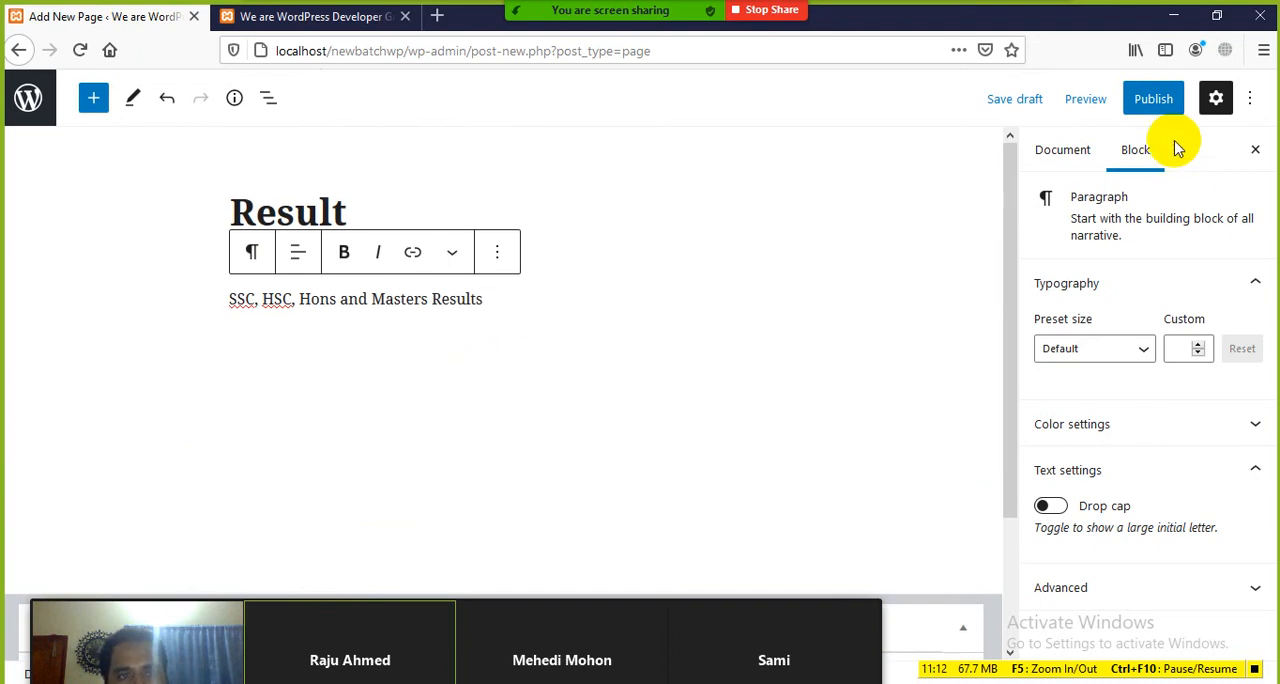
Step: Publish the Result page with public visibility, close the publishing confirmation and update the page
click(1147, 108)
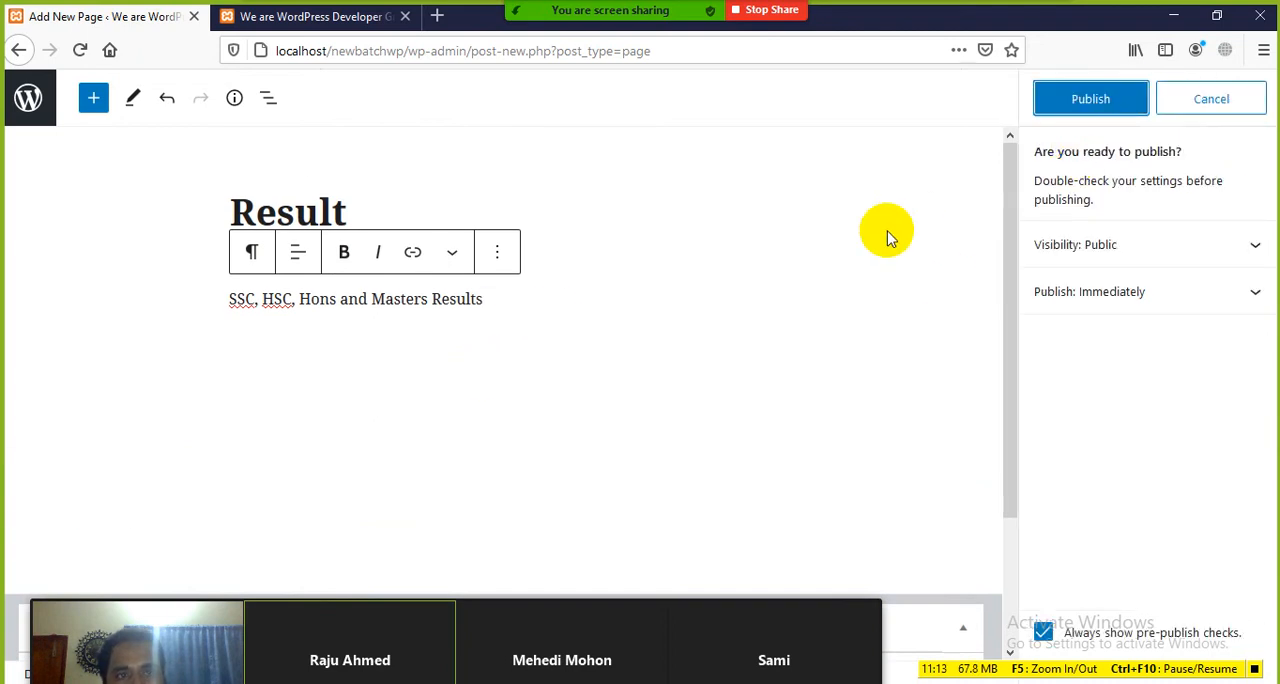
click(1088, 100)
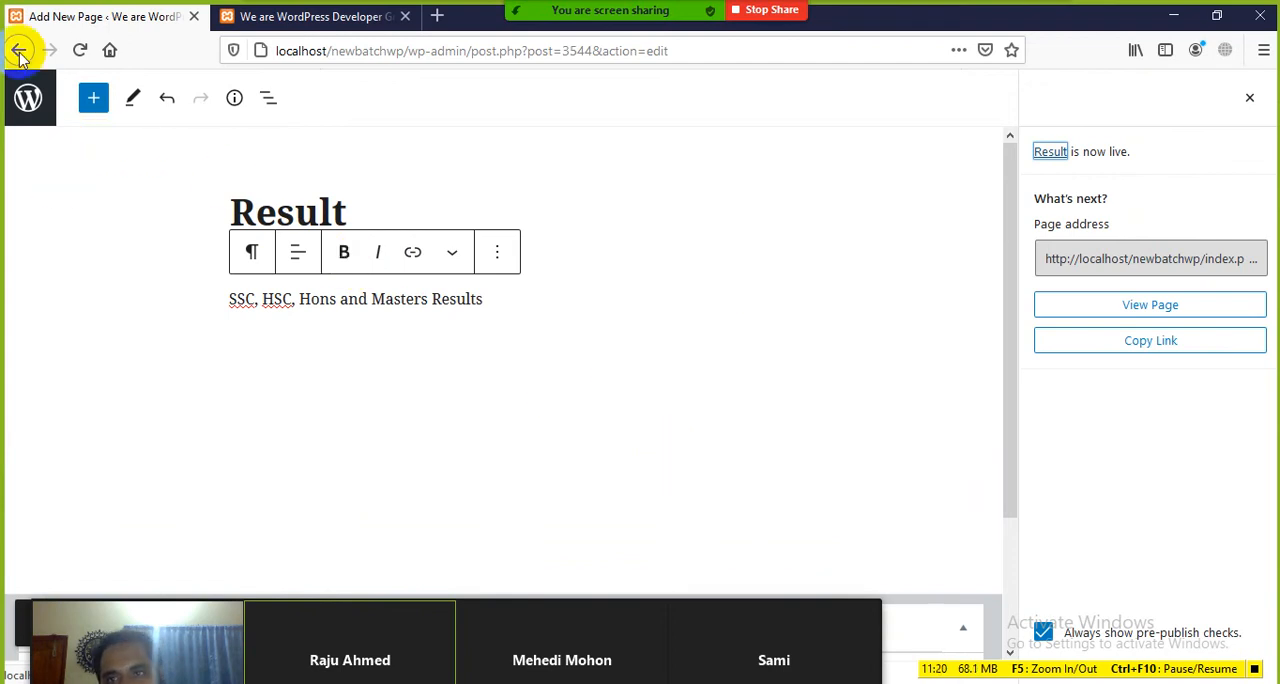
click(1248, 97)
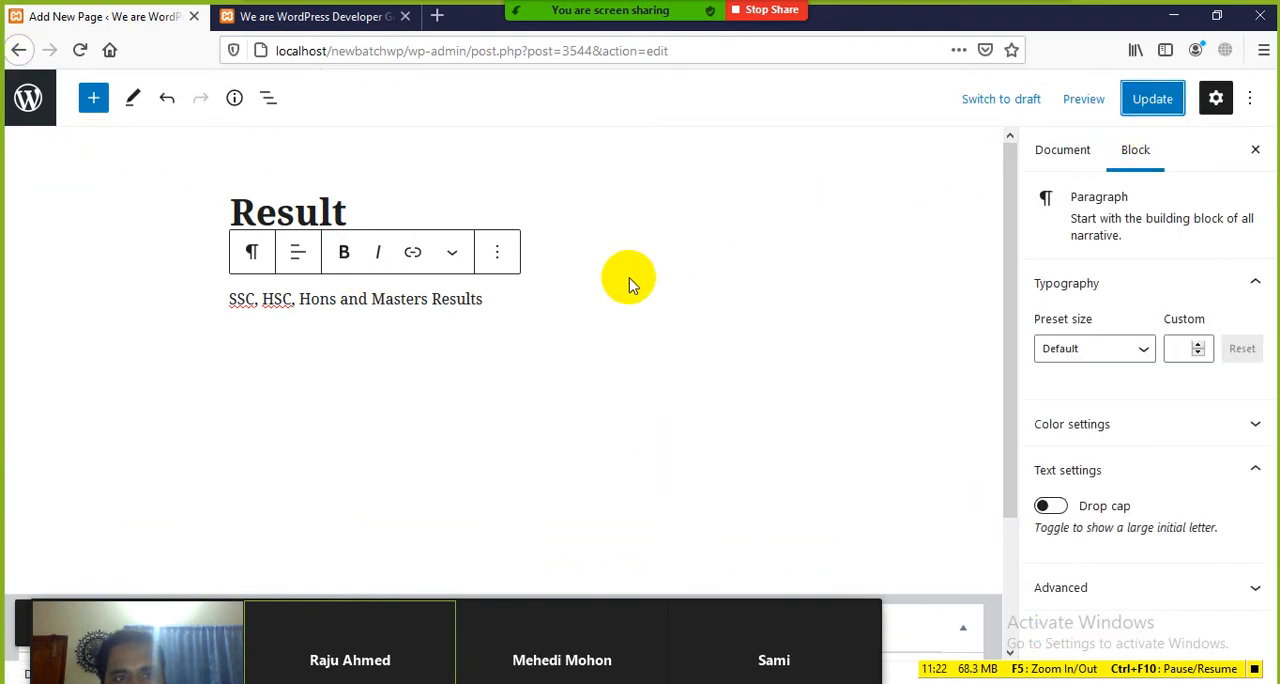
click(1145, 97)
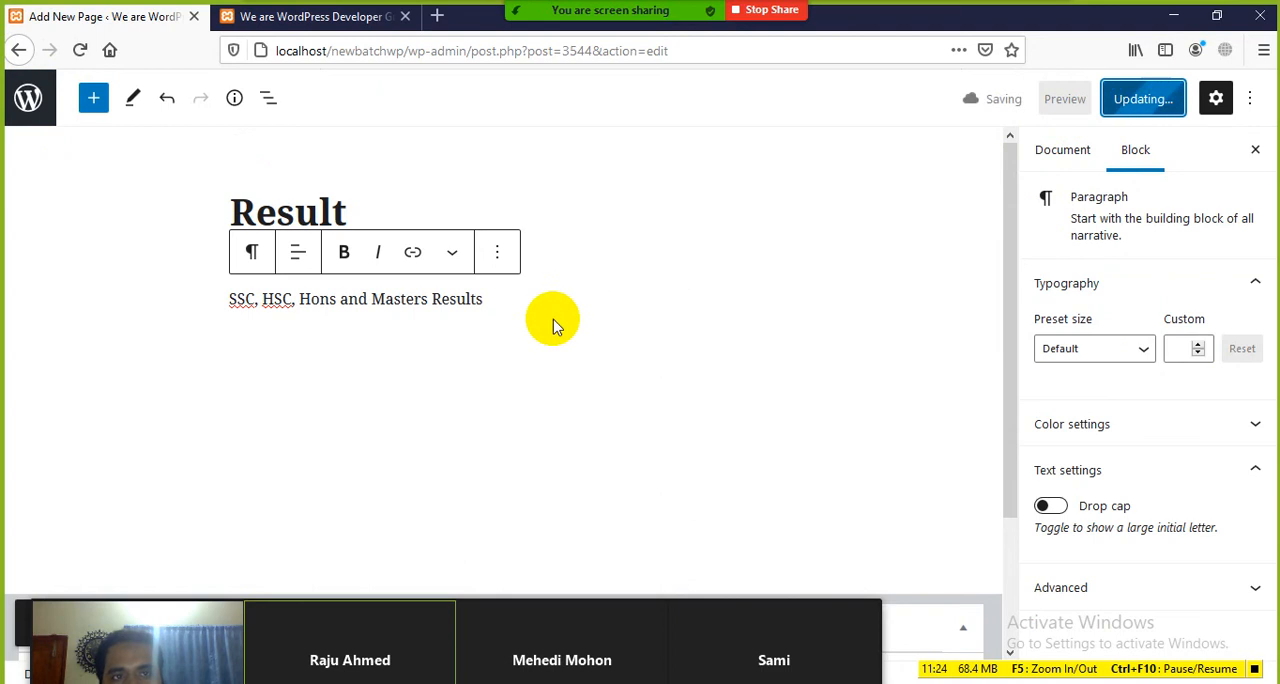
Step: Return to the Menus screen, move the meeting video panel off the page list and reopen Menus to refresh it
click(16, 50)
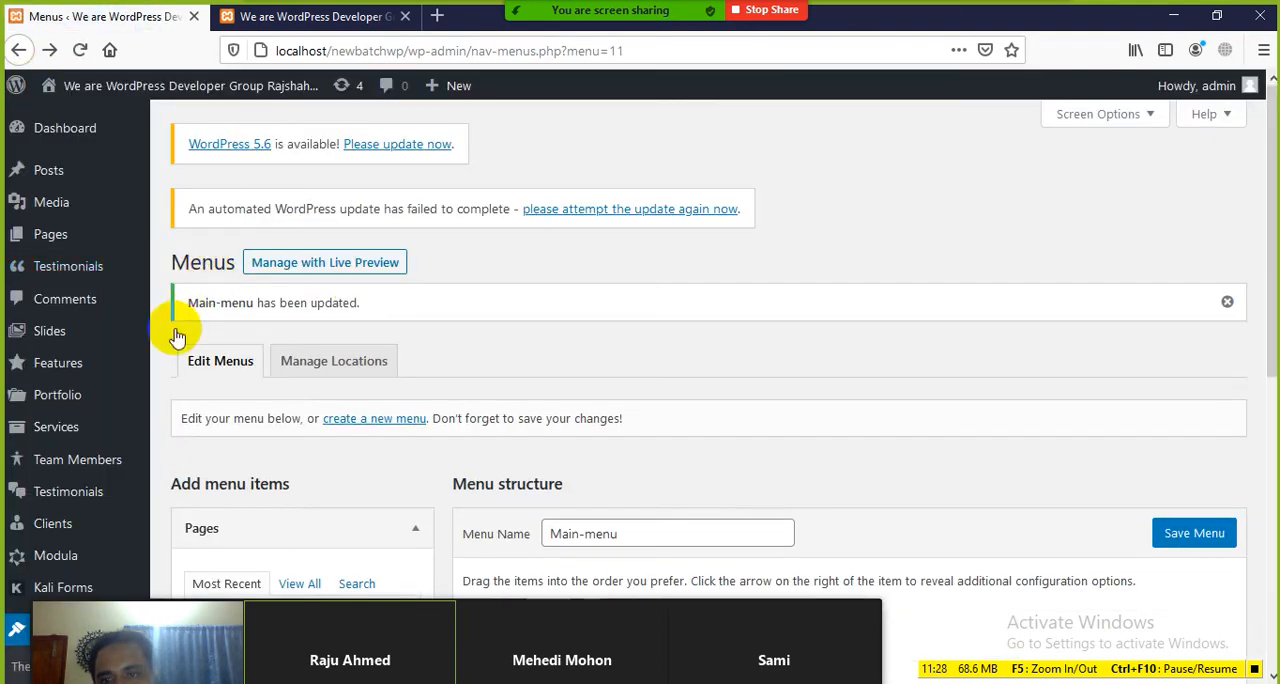
drag(549, 658, 1020, 152)
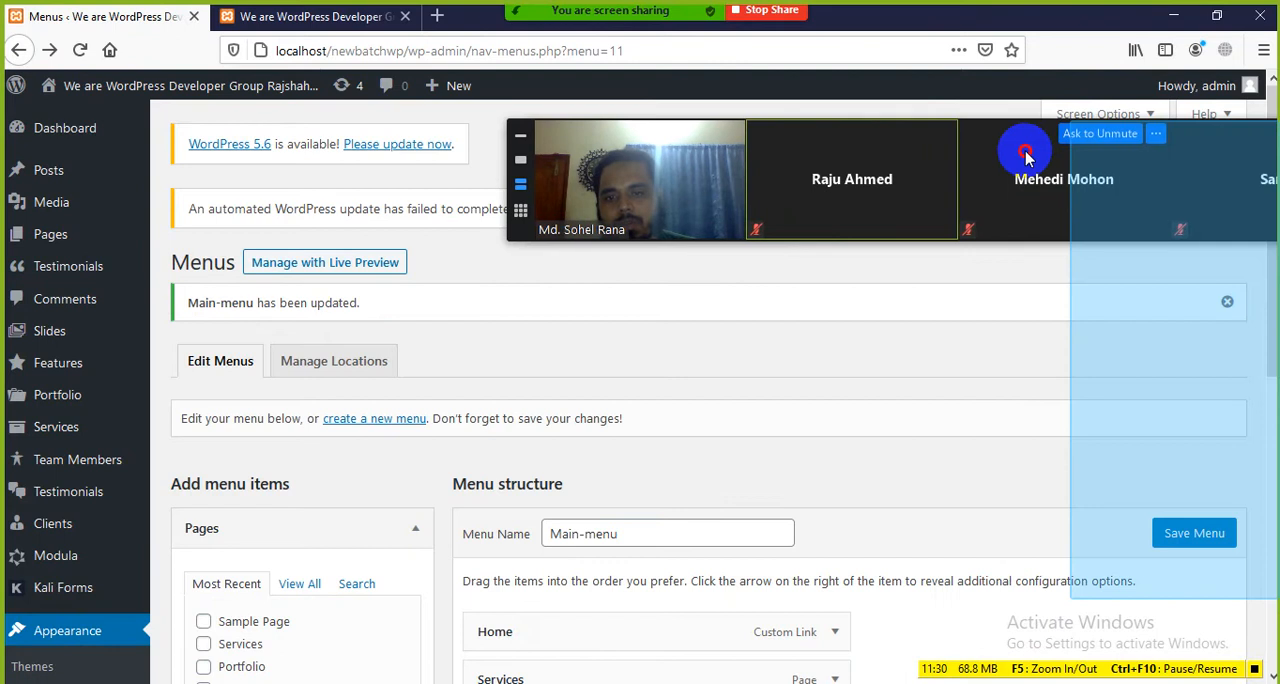
scroll(46, 500, down, 5)
scroll(52, 537, down, 2)
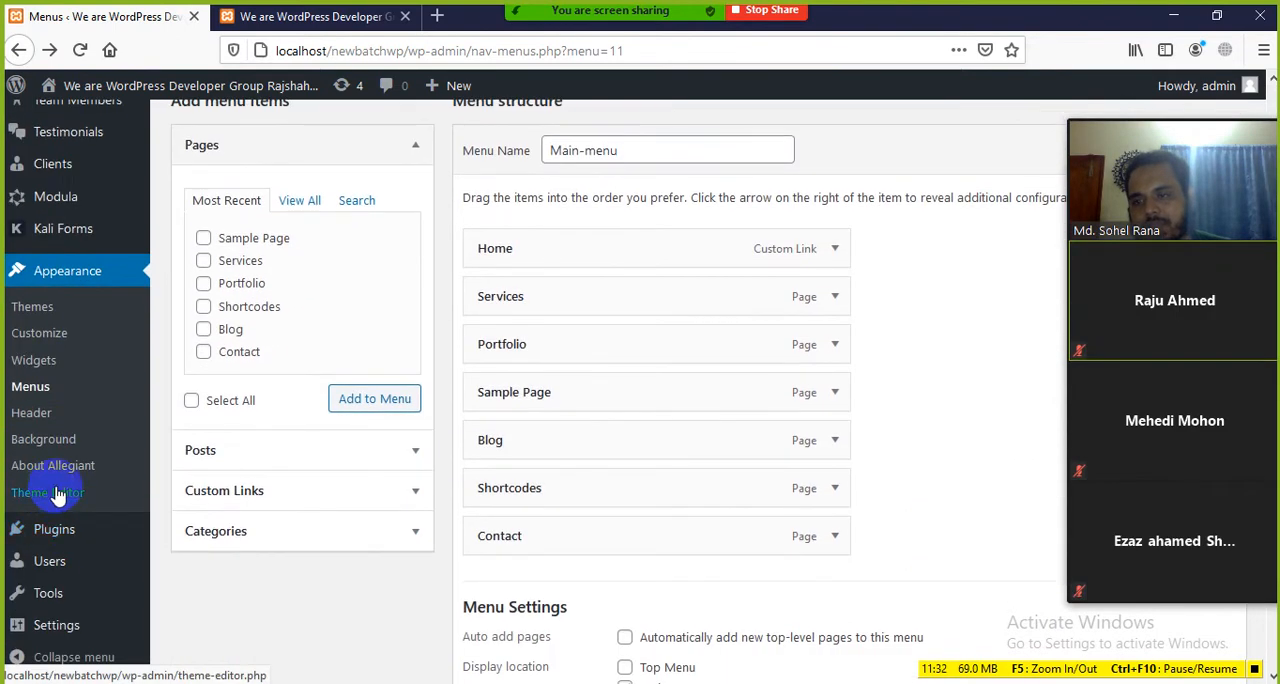
click(28, 390)
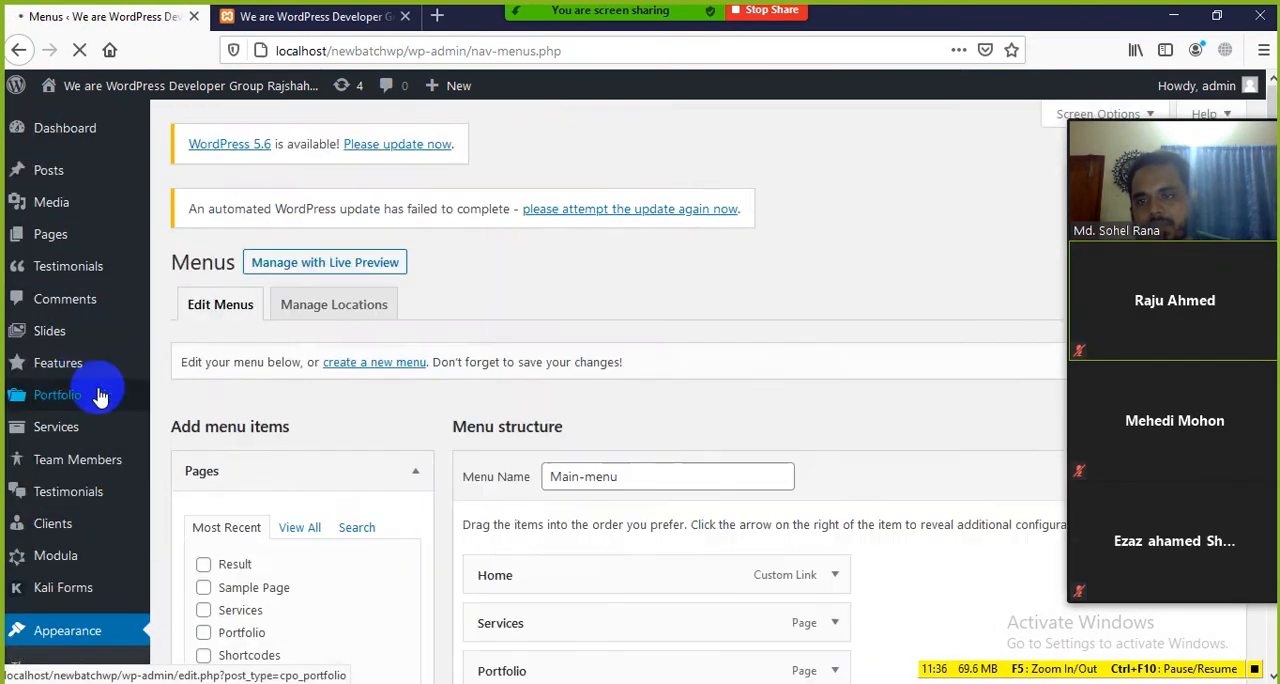
Step: Add the Result page to the structure of Main-menu
scroll(429, 434, down, 5)
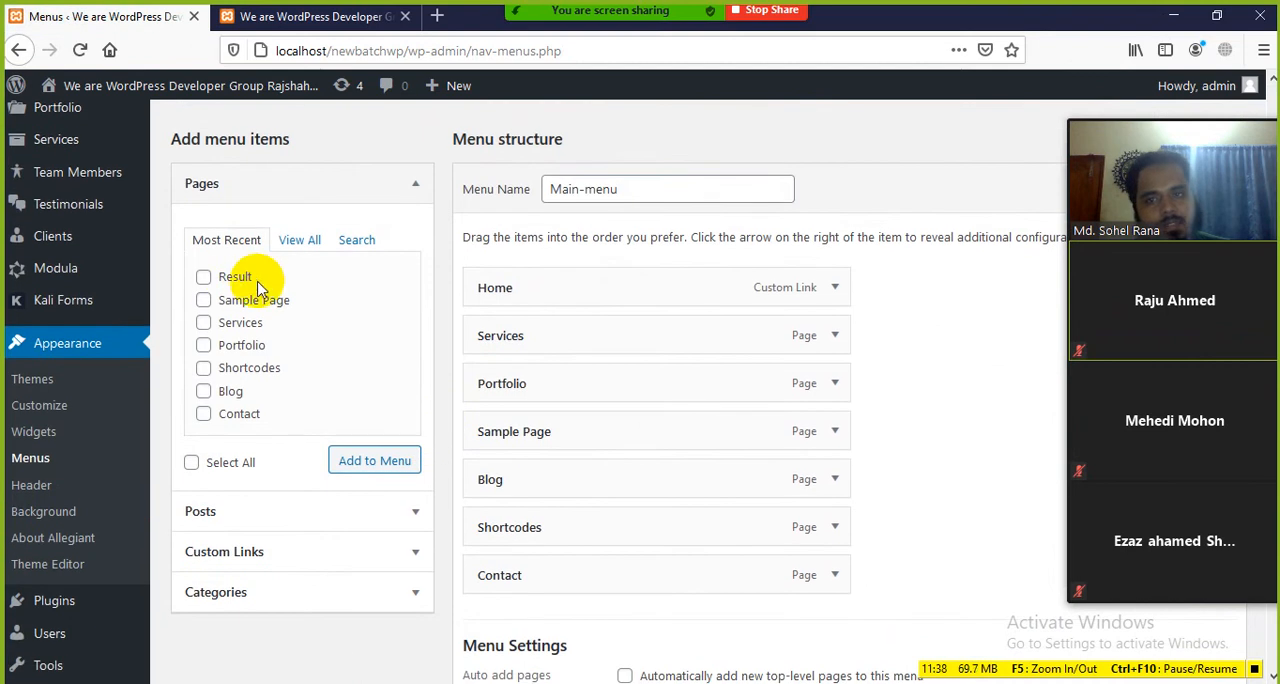
click(366, 458)
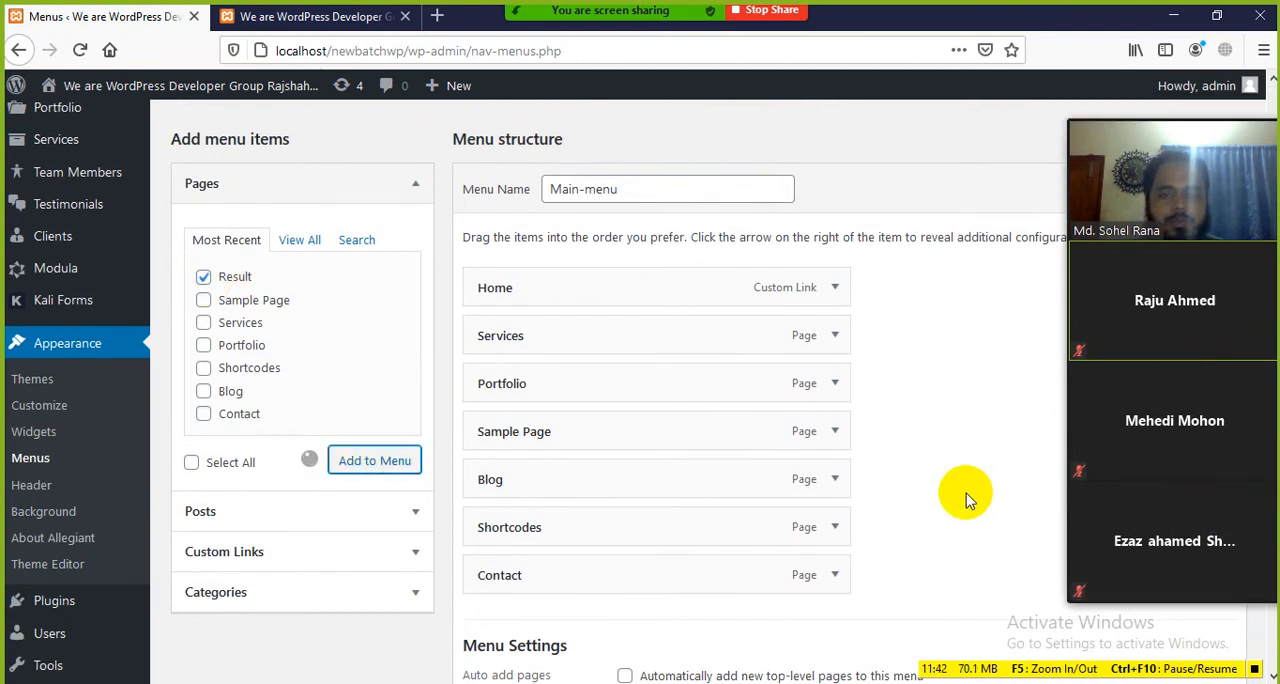
scroll(966, 493, down, 3)
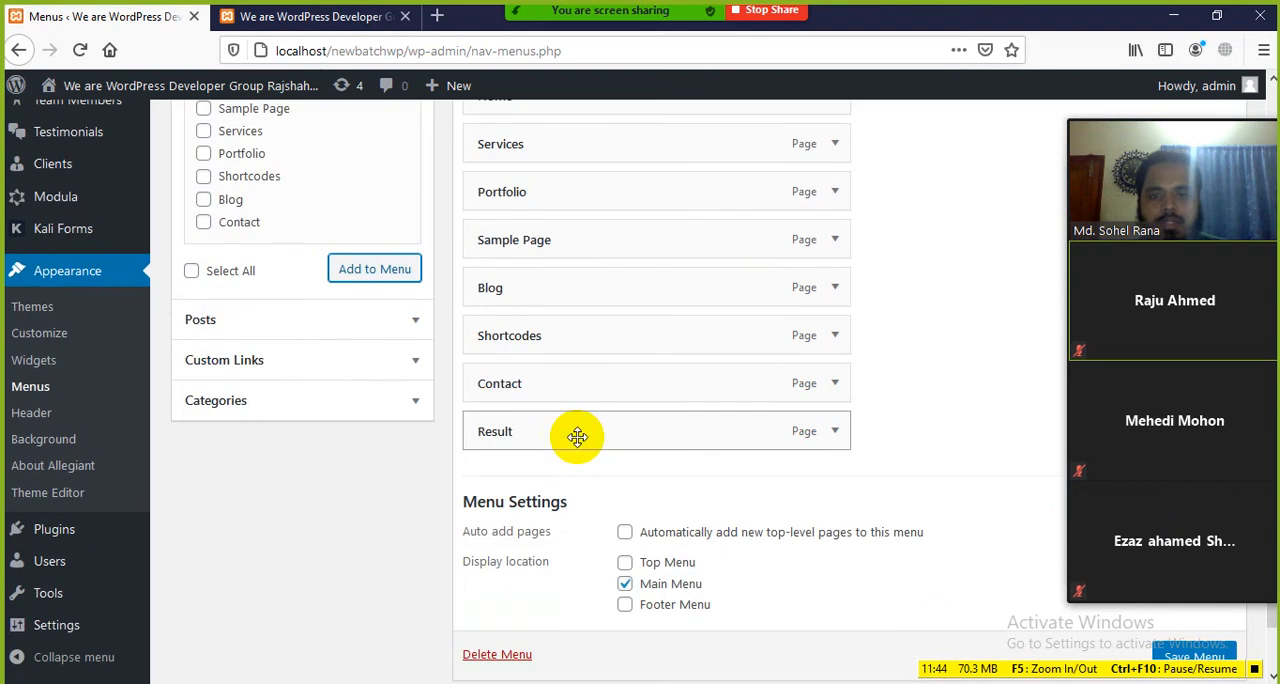
scroll(603, 470, up, 3)
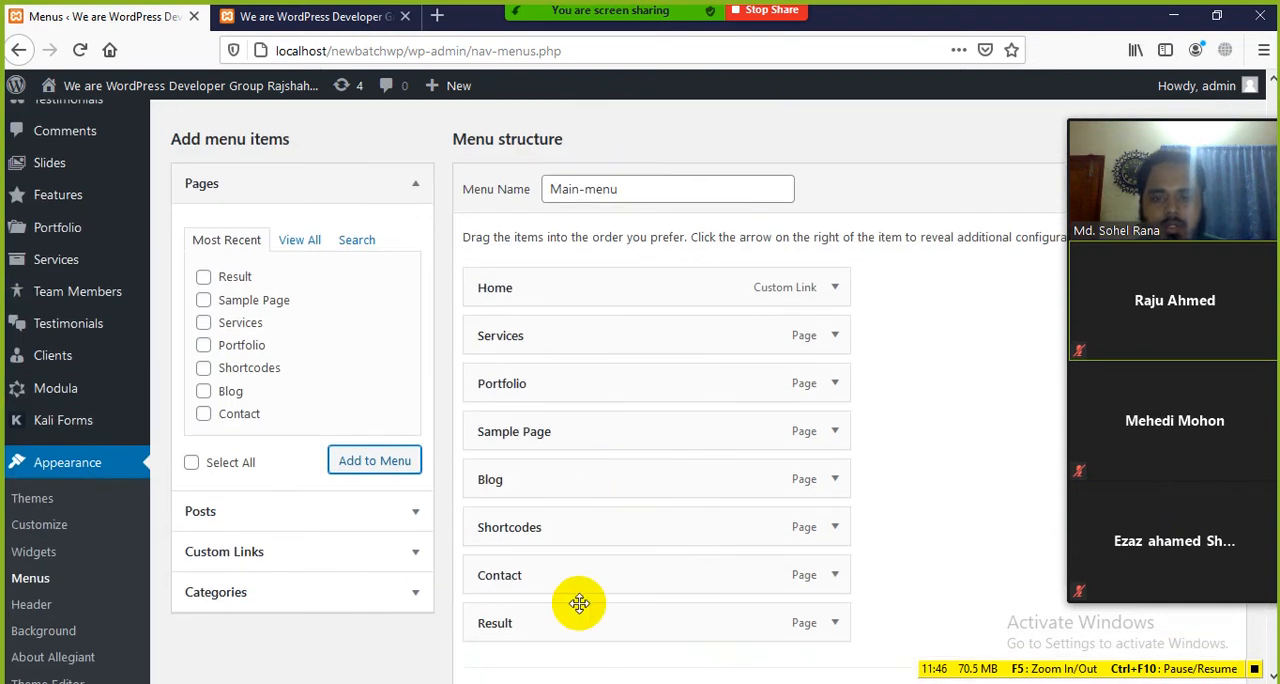
Step: Move the Result item directly below Home in the menu structure and save Main-menu, shifting the meeting video panel clear
drag(576, 623, 583, 335)
scroll(906, 455, down, 4)
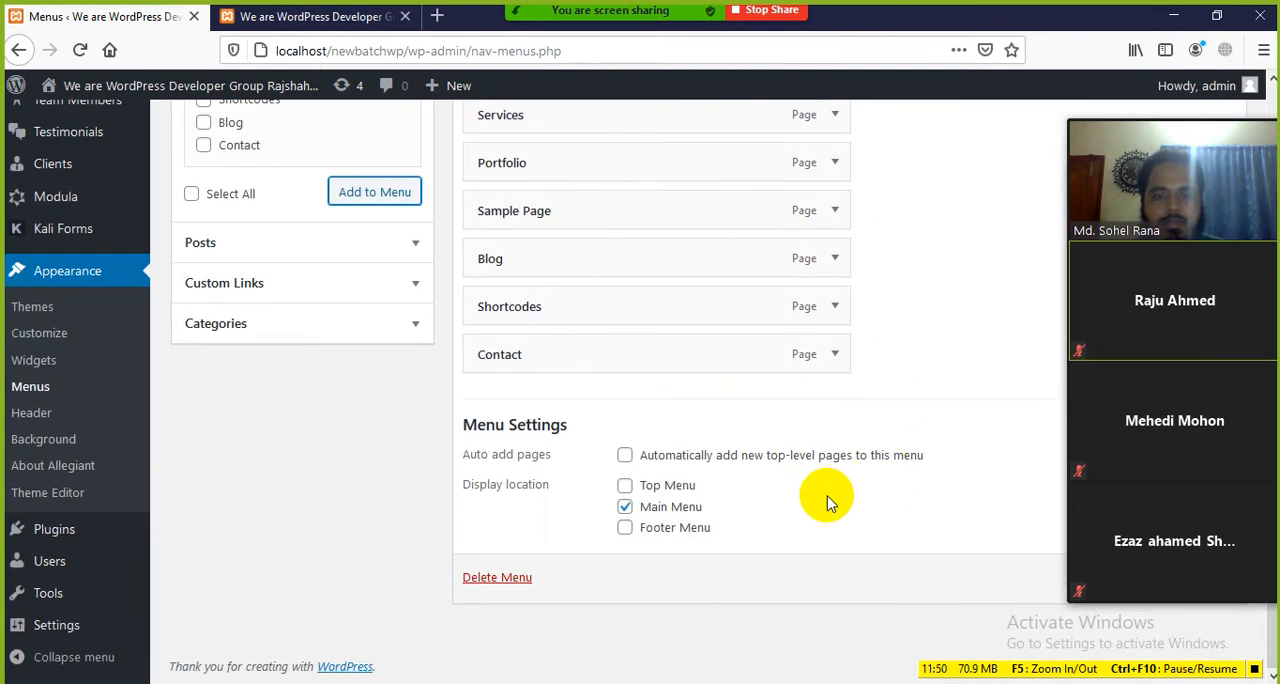
drag(1105, 137, 694, 223)
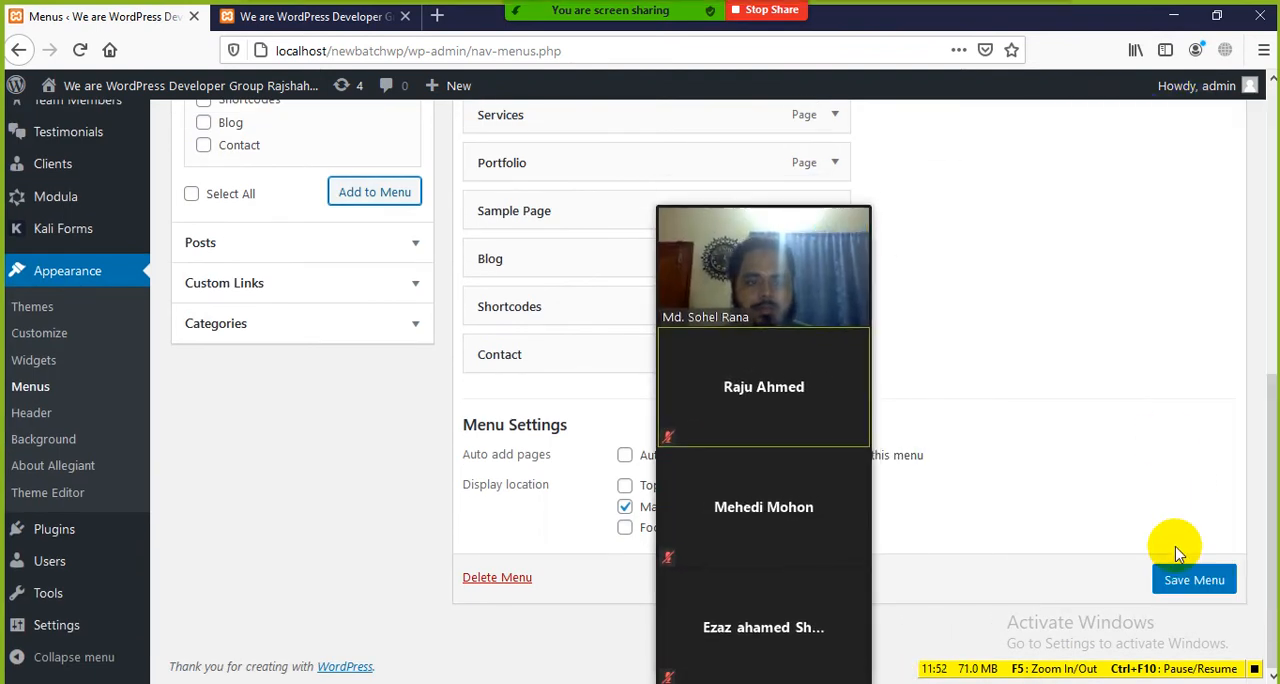
click(1187, 582)
drag(857, 217, 1046, 149)
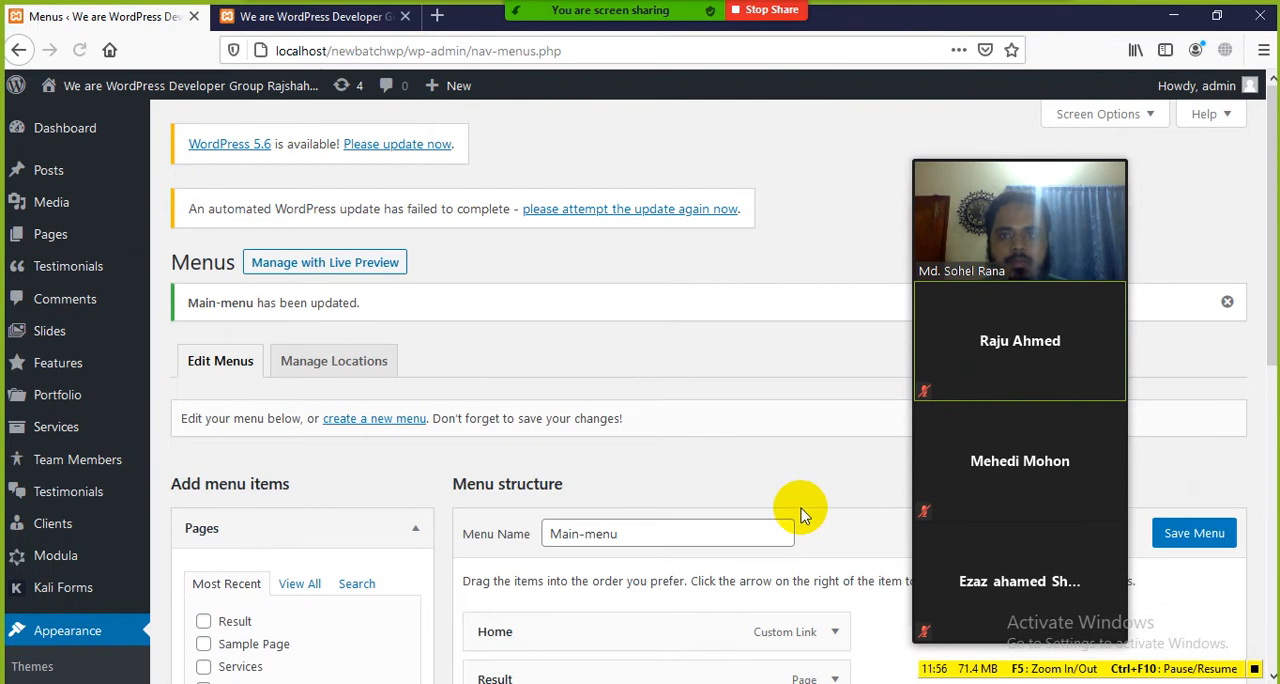
Step: Reload the site's front end, open the Result page from the header navigation and examine its heading and text
click(322, 18)
click(80, 50)
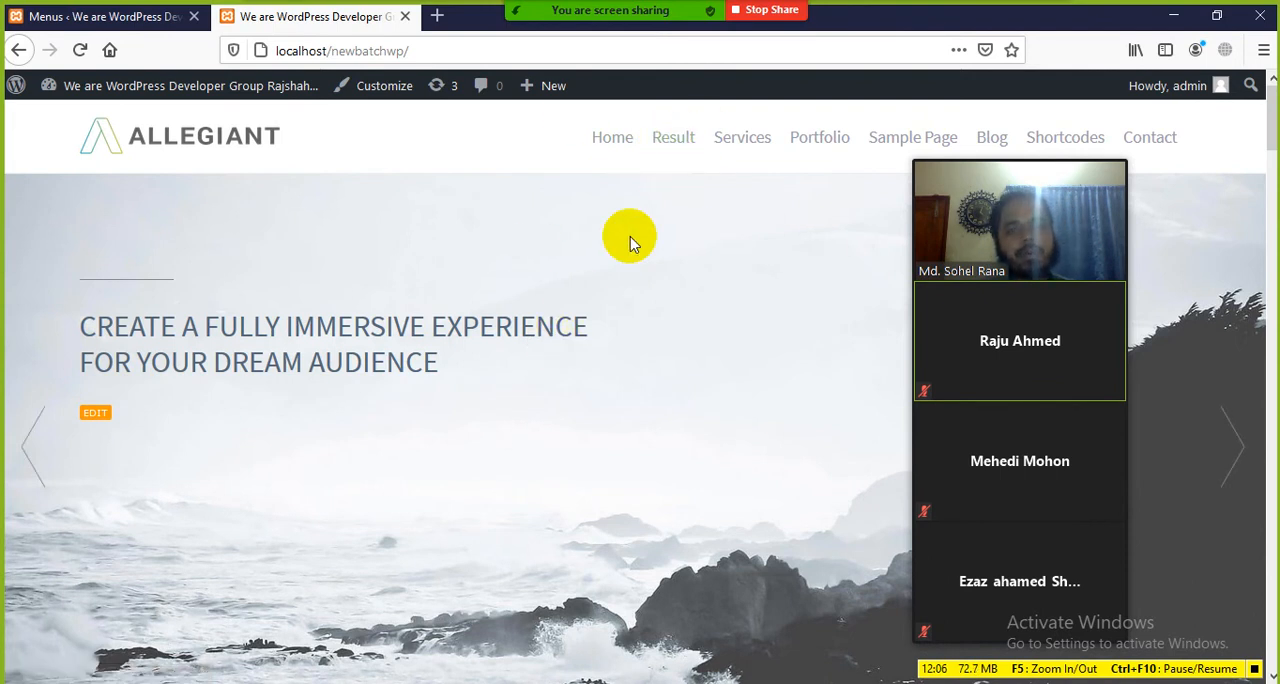
click(672, 146)
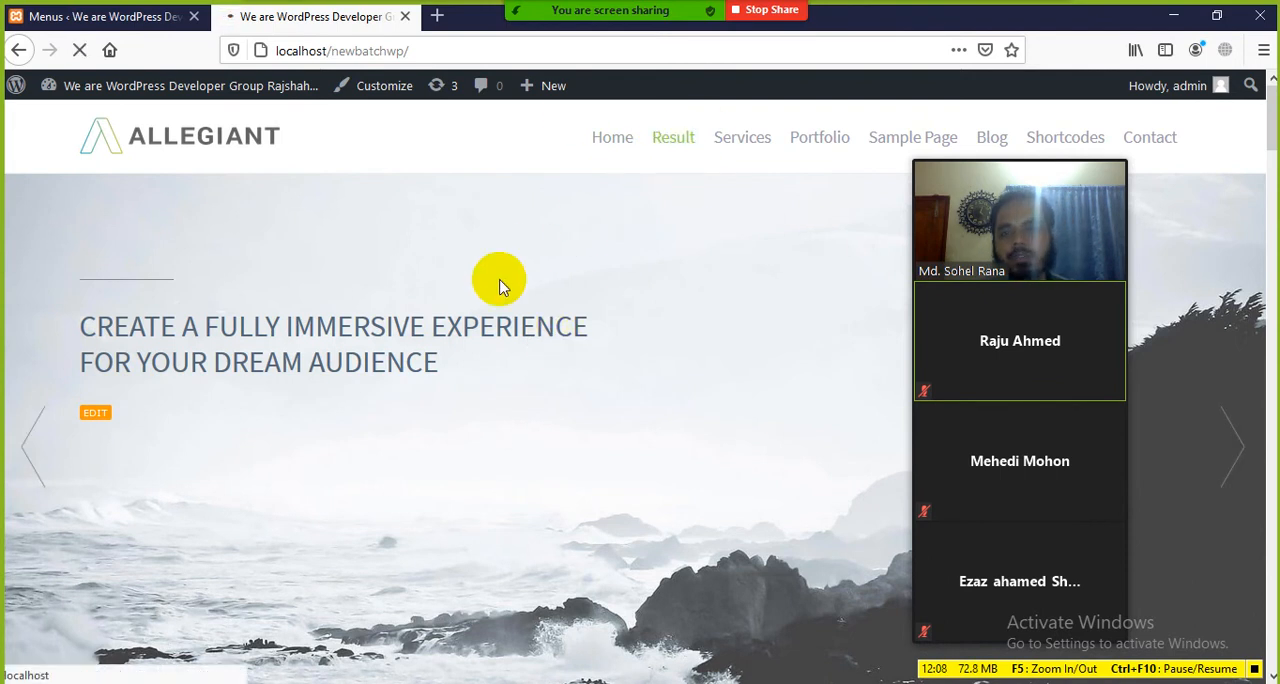
scroll(500, 334, down, 3)
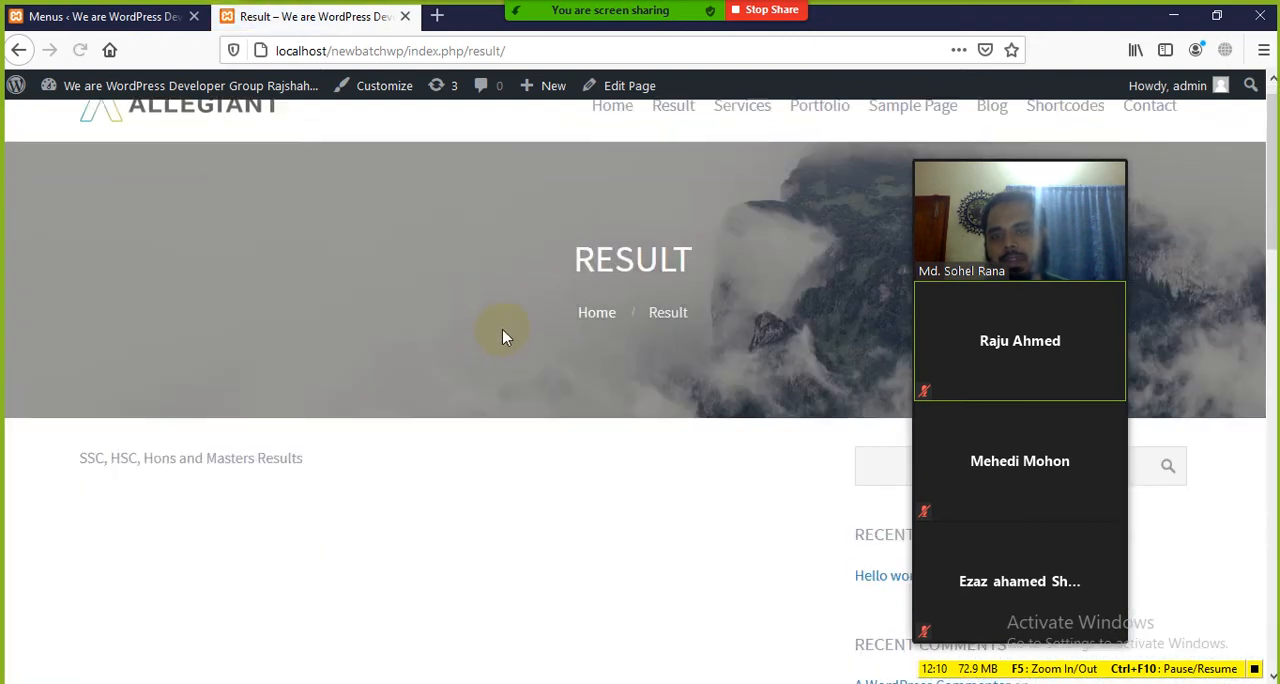
drag(74, 300, 28, 310)
click(346, 311)
click(28, 313)
scroll(400, 300, up, 3)
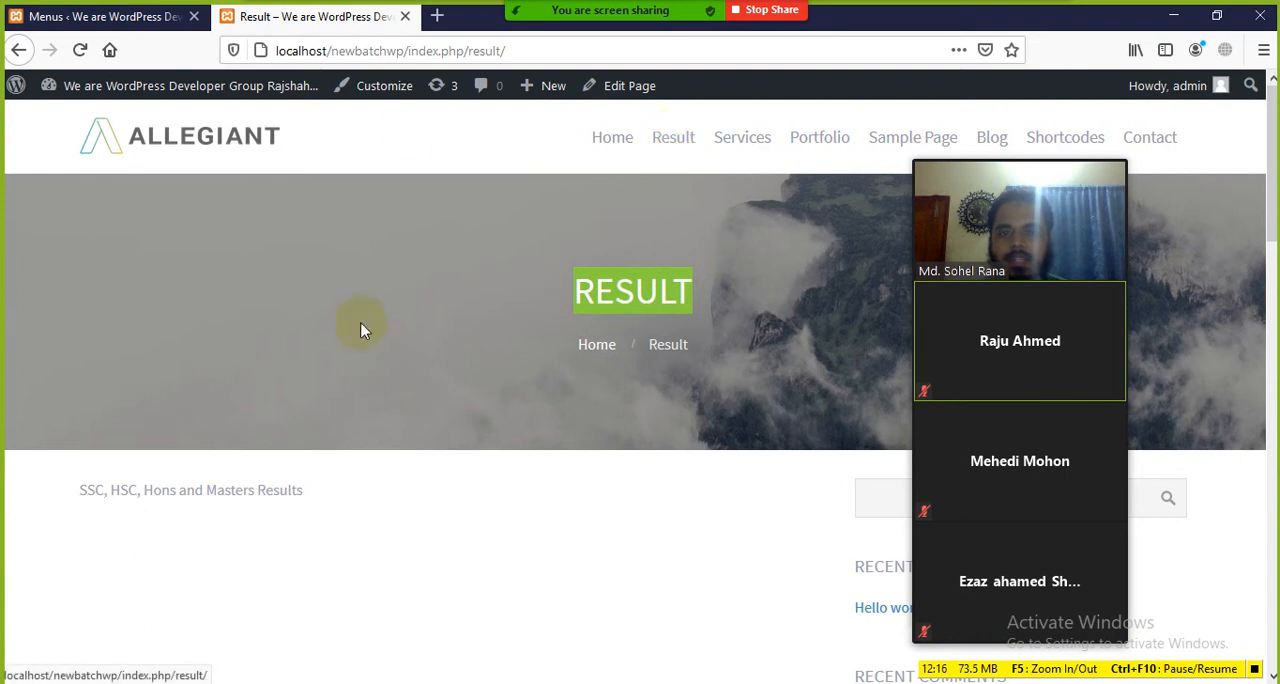
Step: Examine the Result page's web address and the text on the page
double_click(495, 50)
click(335, 560)
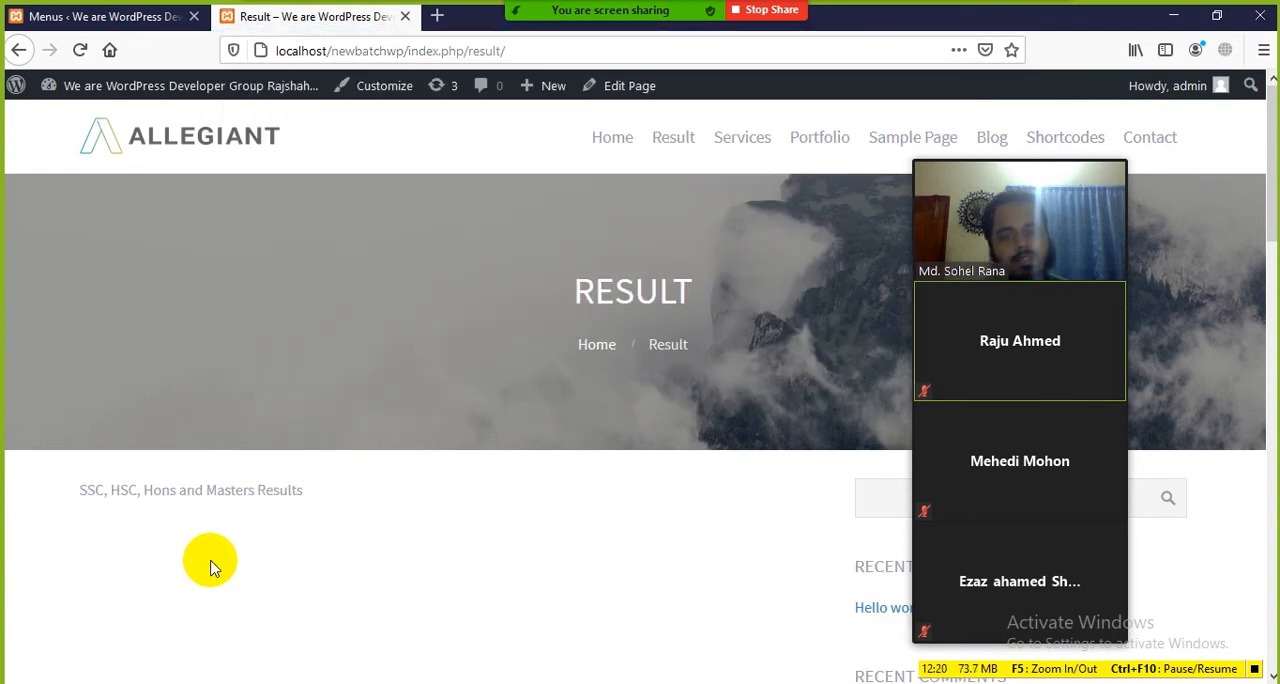
scroll(300, 540, down, 2)
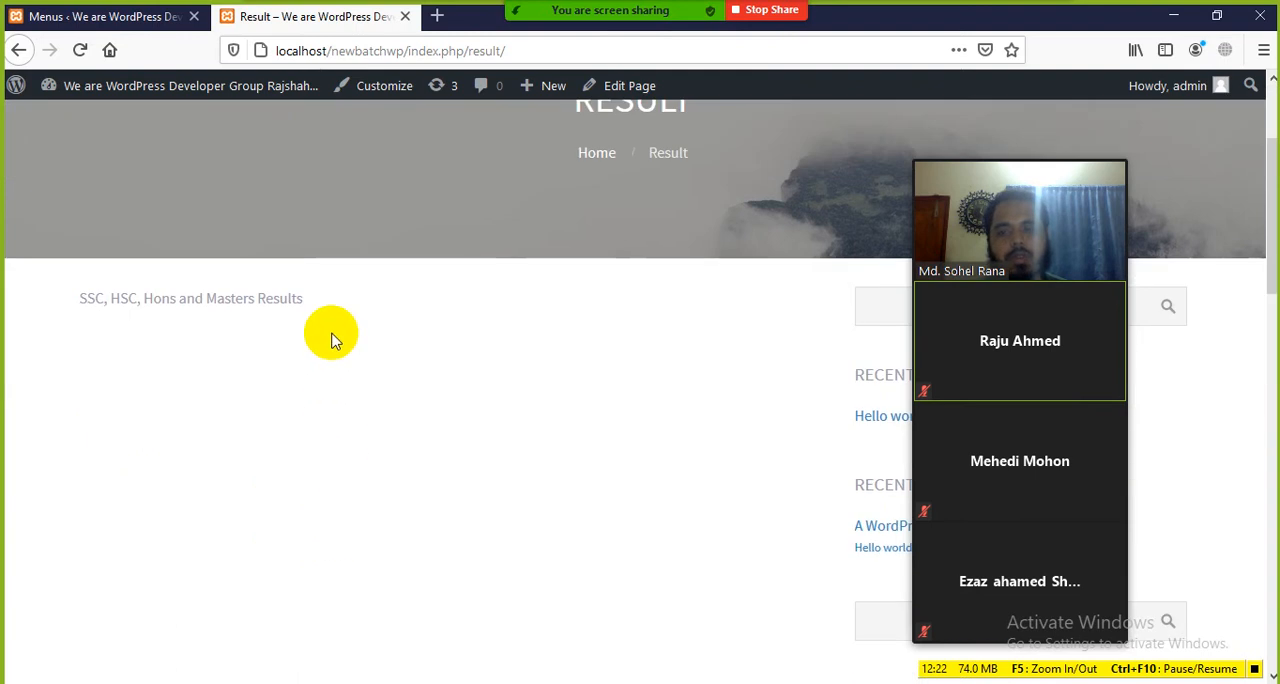
scroll(380, 466, up, 2)
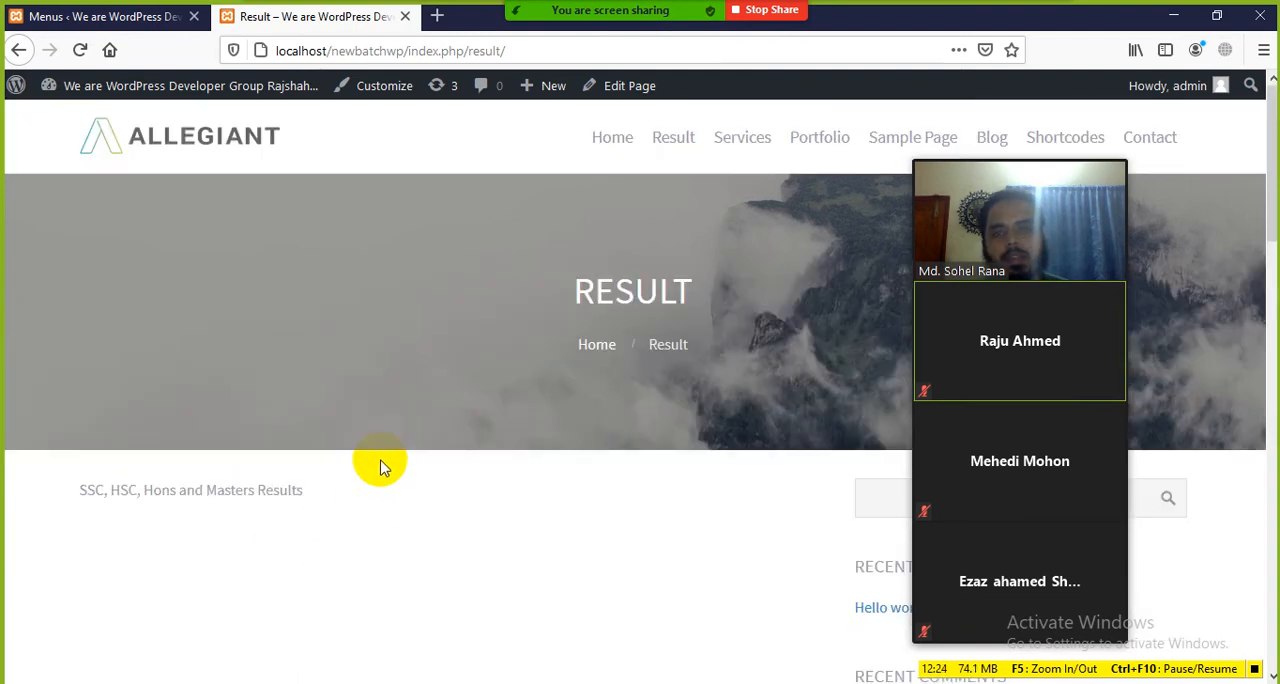
Step: Return to the Menus screen and nest Sample Page, Blog and Shortcodes as sub items under Portfolio in Main-menu
click(130, 25)
scroll(457, 323, down, 5)
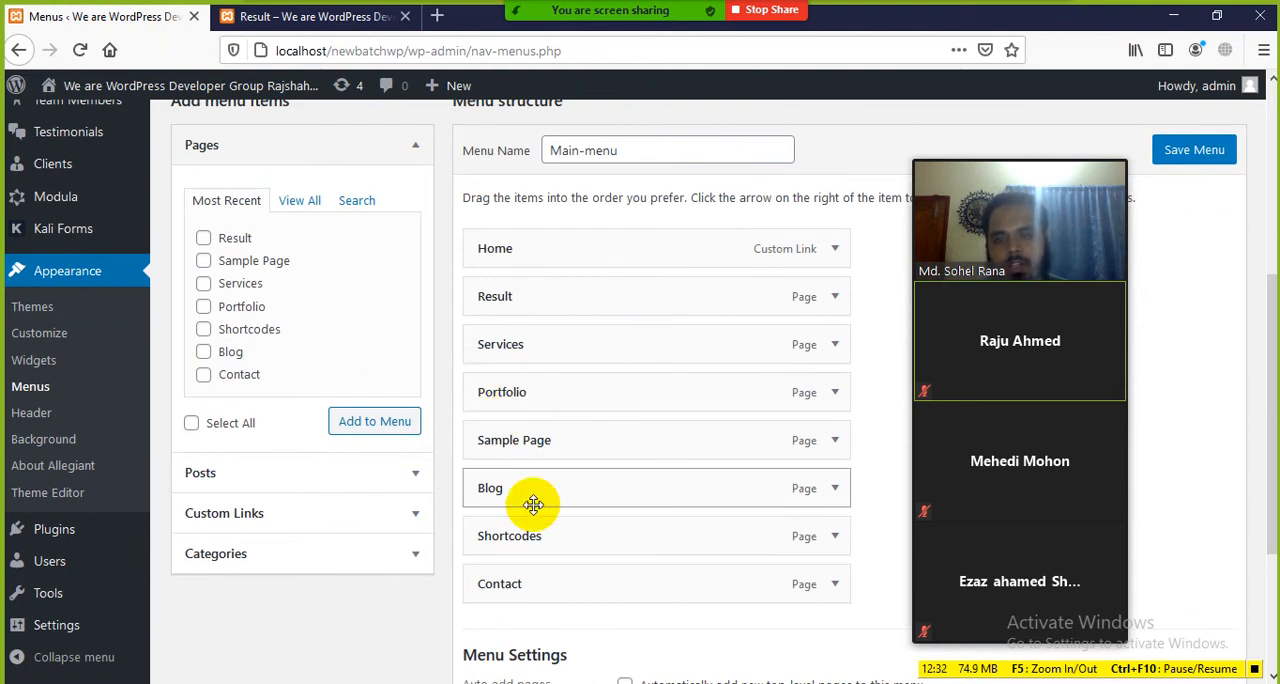
drag(513, 440, 600, 442)
drag(526, 494, 569, 492)
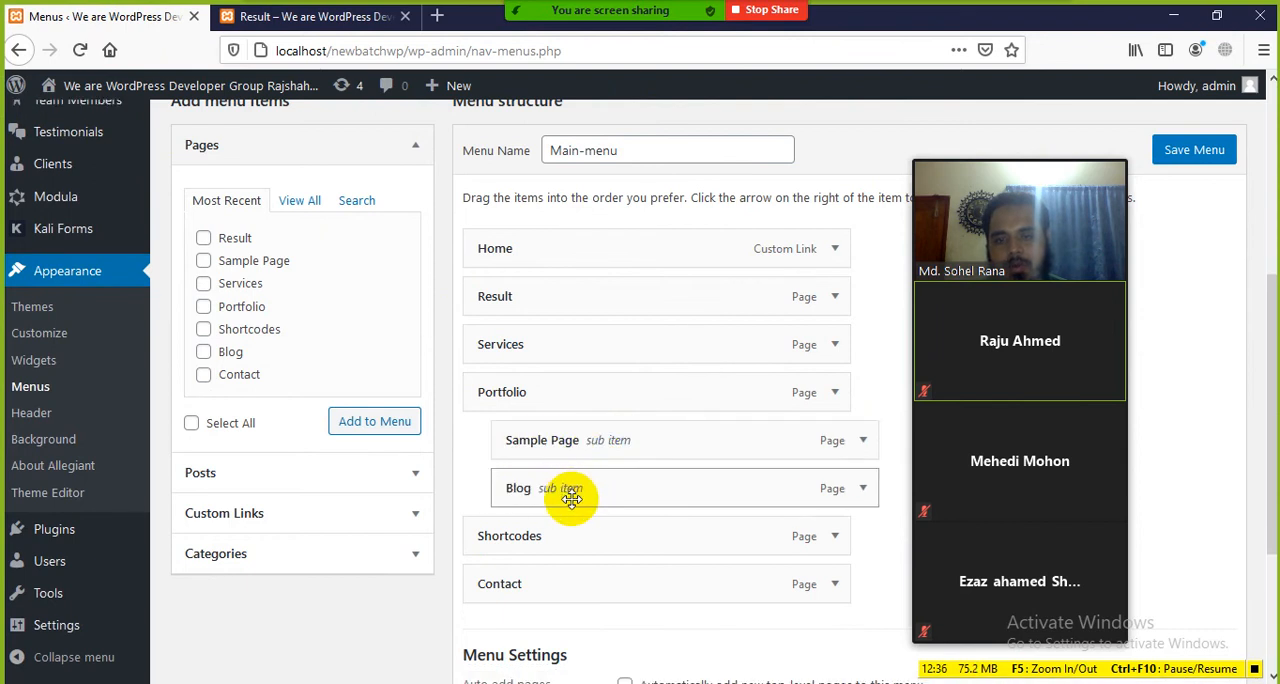
drag(529, 535, 568, 548)
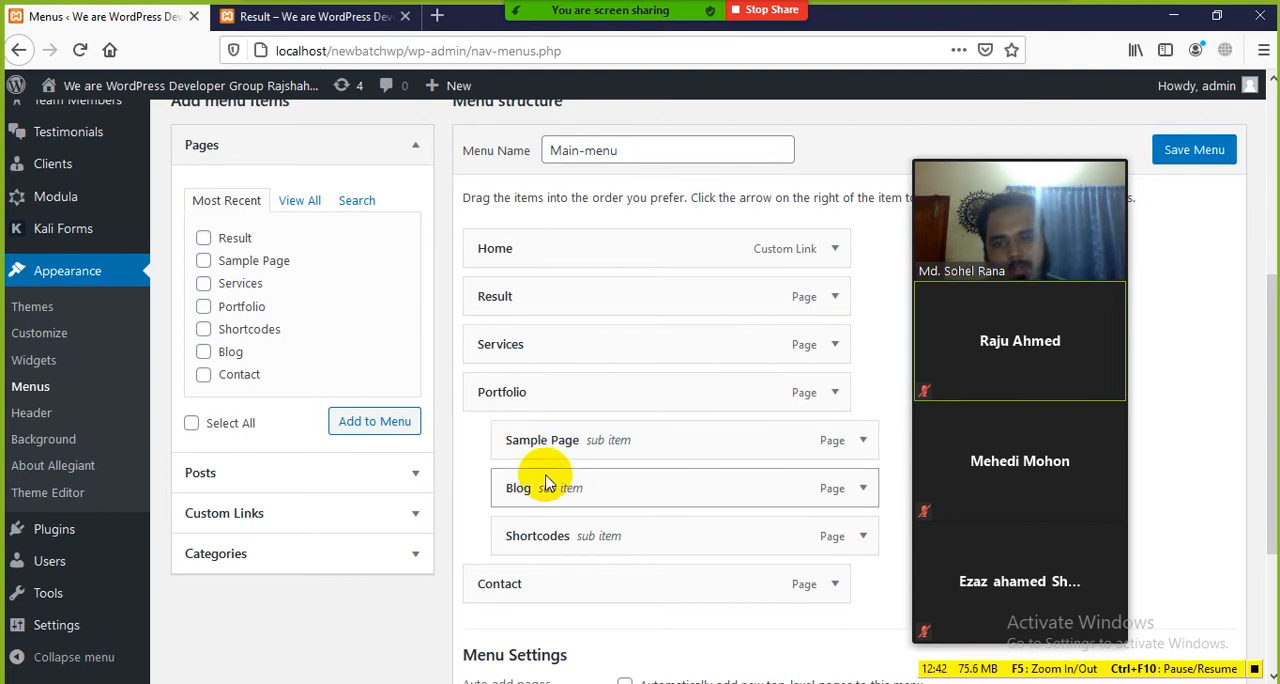
Step: Try moving the Portfolio sub items back to the top level, and nest Sample Page, Blog and Shortcodes under Portfolio again
drag(534, 444, 470, 439)
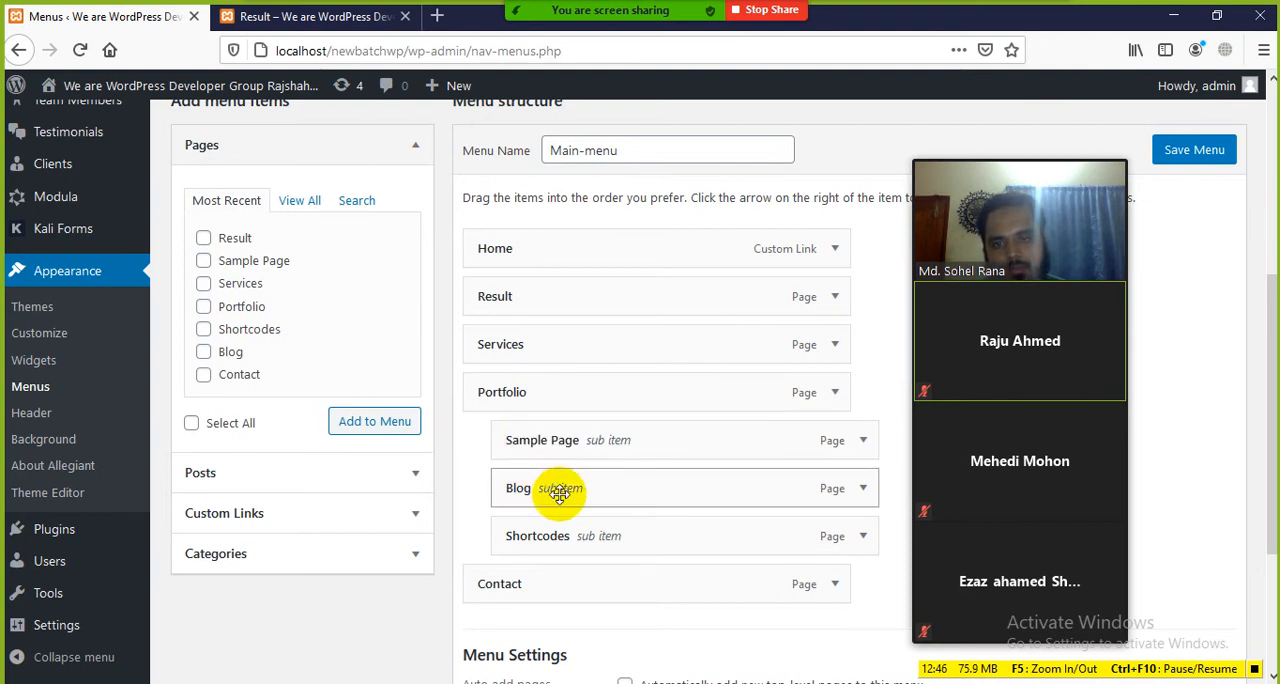
drag(558, 491, 492, 495)
drag(569, 541, 531, 550)
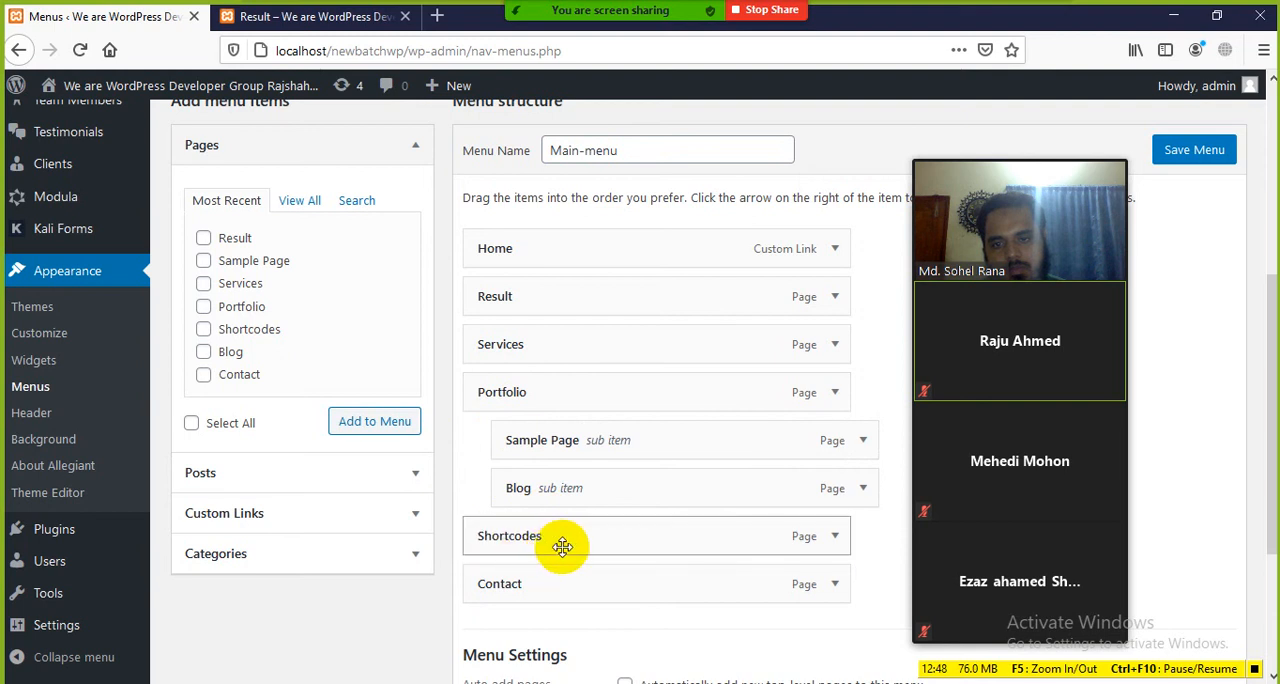
drag(553, 490, 524, 499)
drag(549, 451, 575, 443)
drag(551, 486, 571, 491)
mouse_move(529, 541)
mouse_down()
mouse_move(560, 528)
mouse_move(546, 538)
mouse_up()
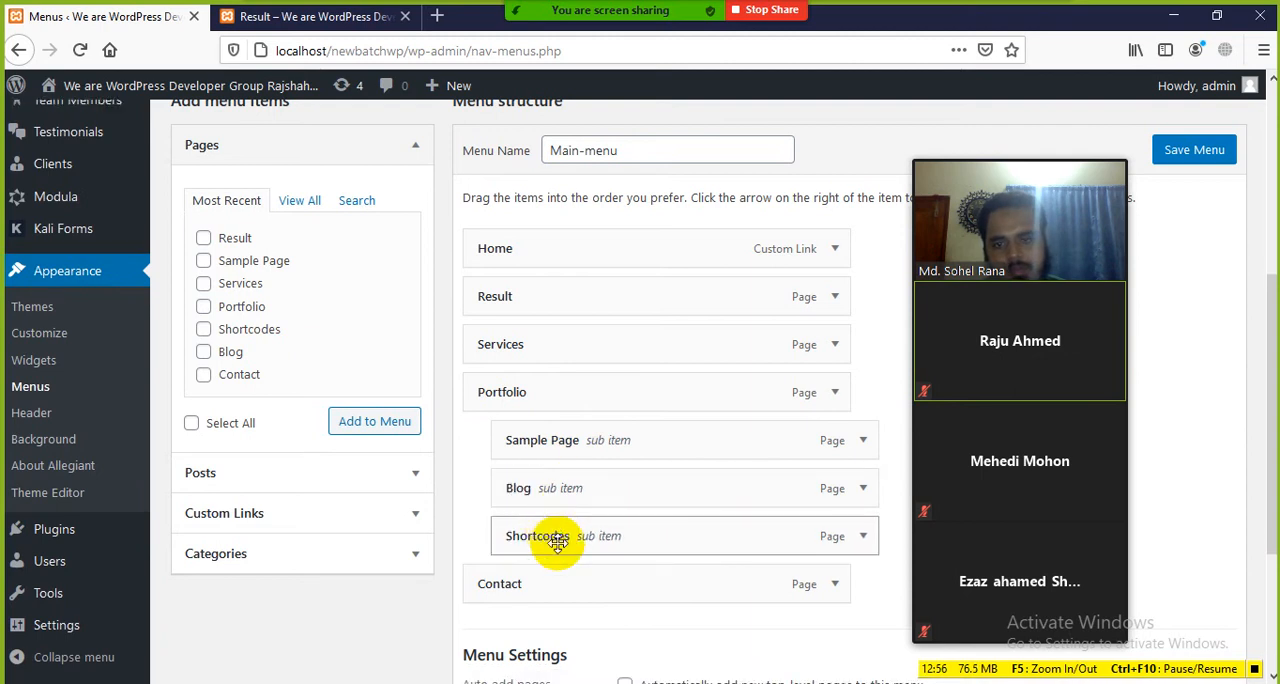
Step: Save Main-menu with the sub items nested under Portfolio
scroll(537, 350, down, 2)
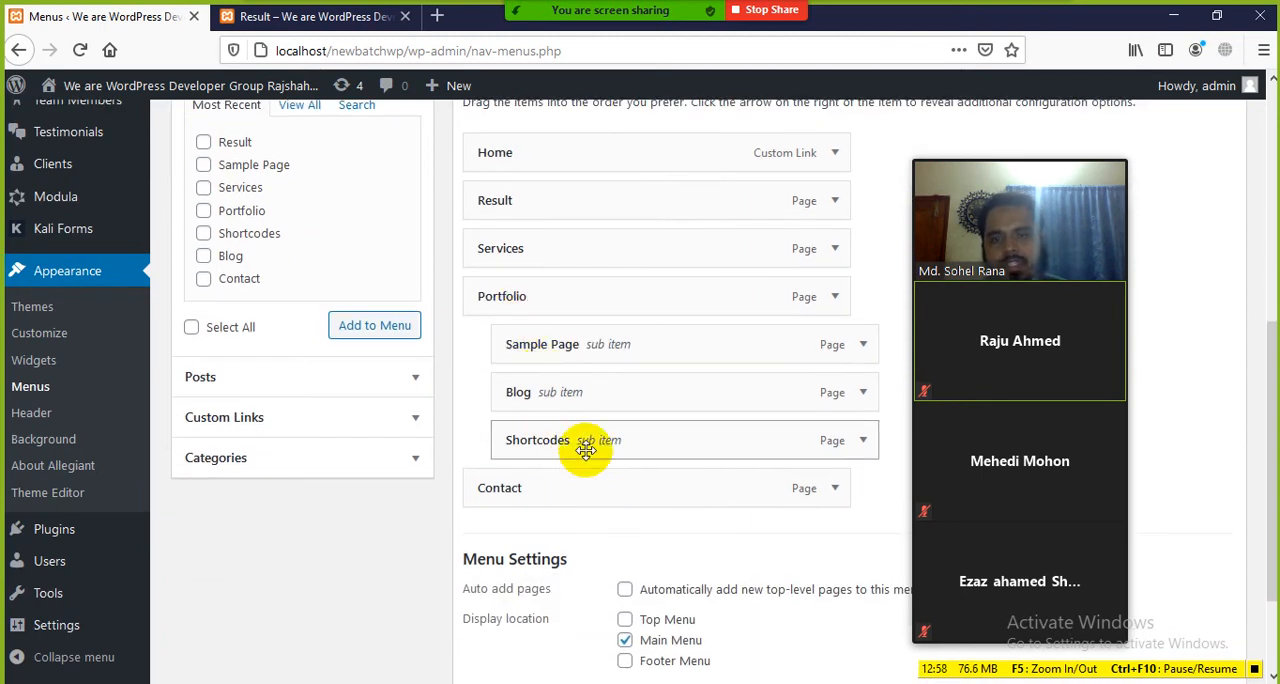
scroll(790, 600, down, 2)
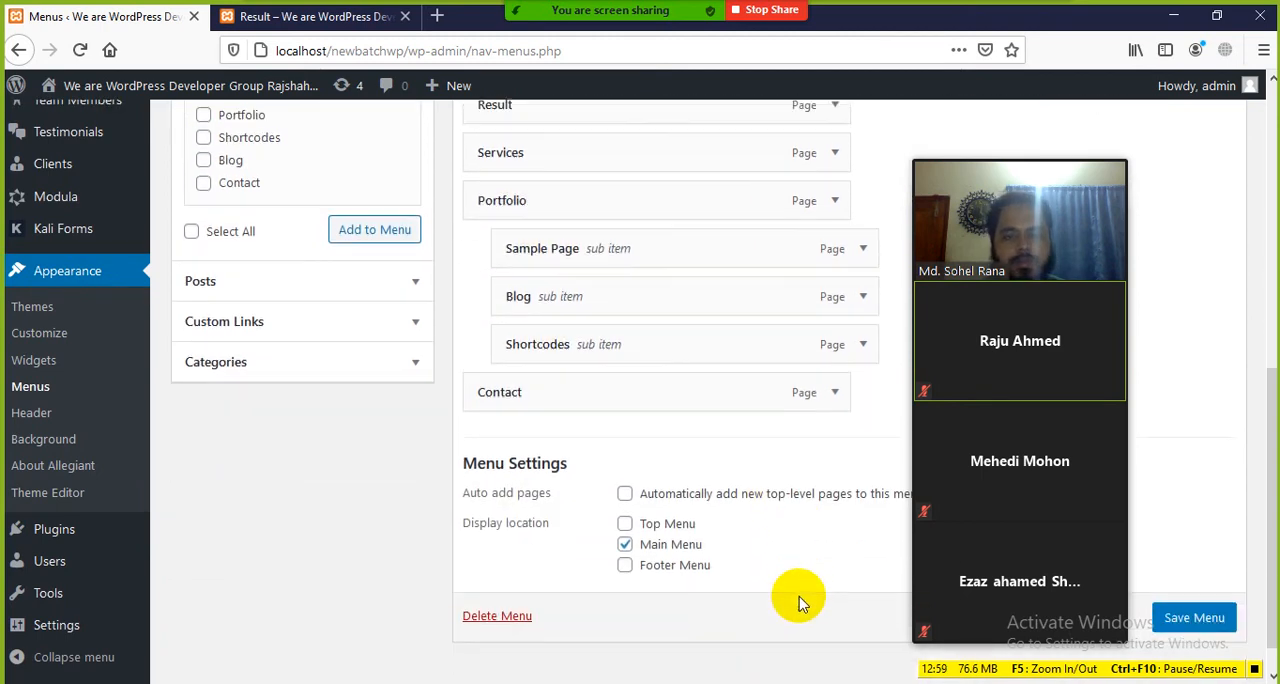
click(1194, 615)
scroll(1190, 605, down, 1)
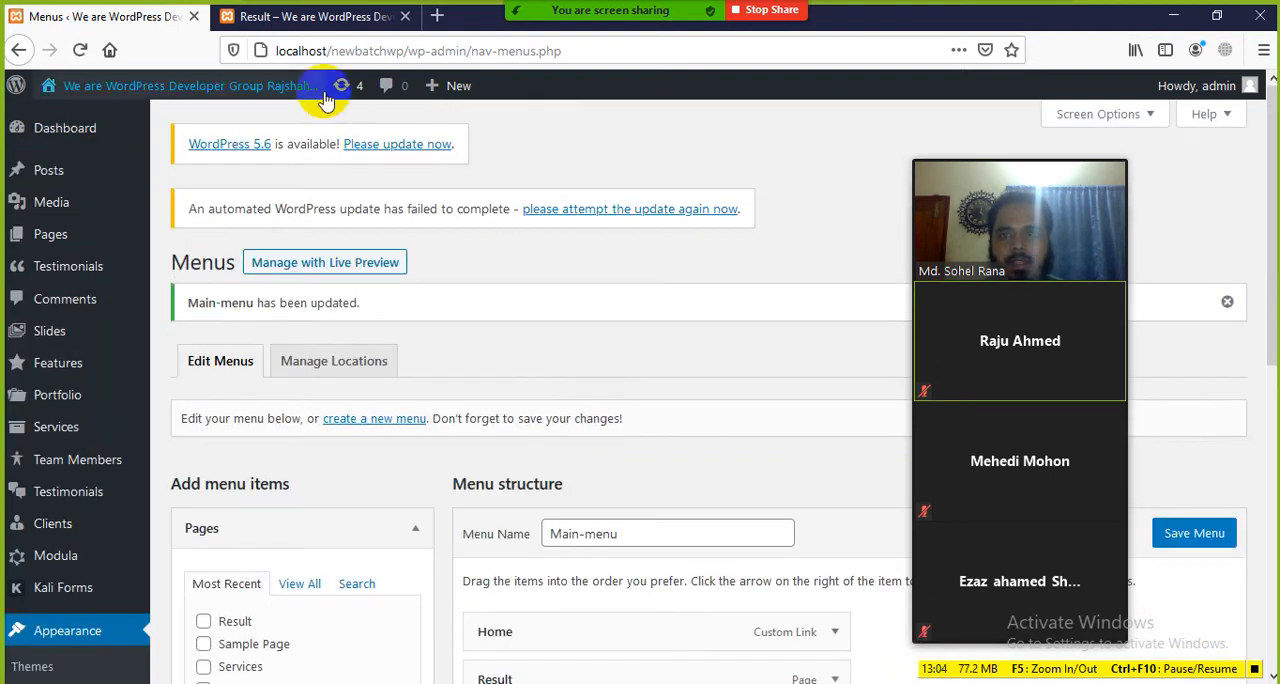
Step: Reload the site's front end and check the header navigation and Portfolio's dropdown, shifting the meeting video panel clear
click(245, 15)
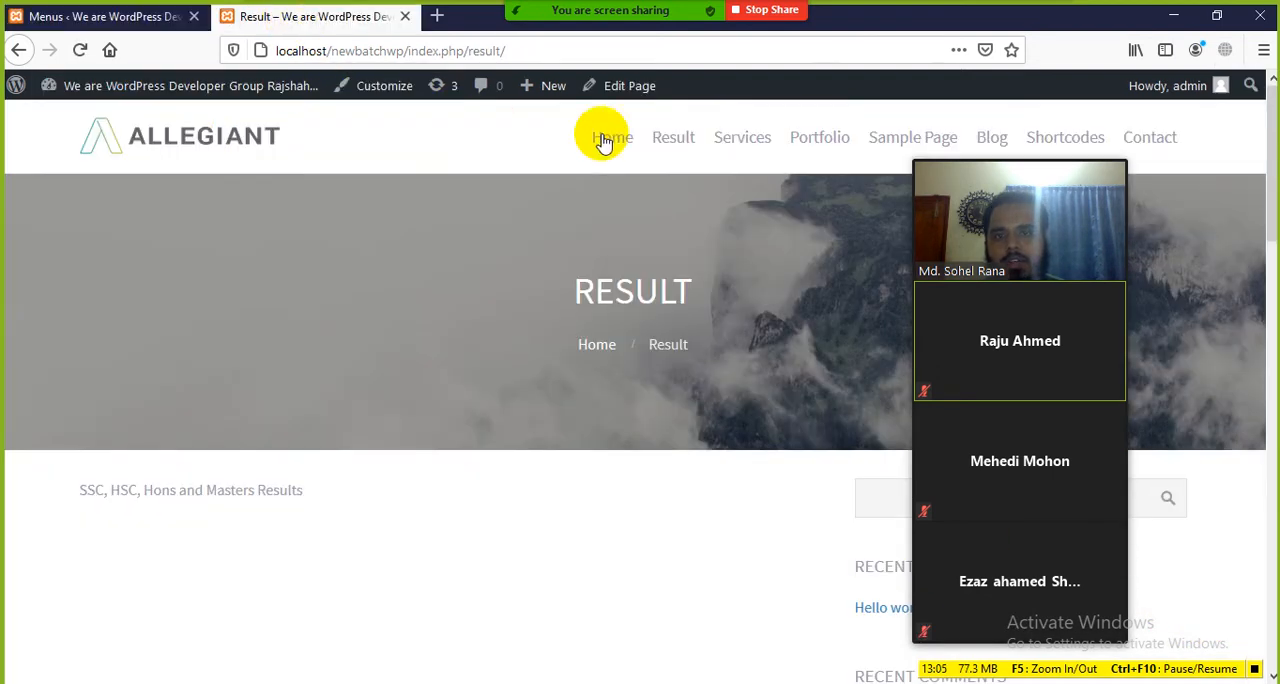
click(80, 50)
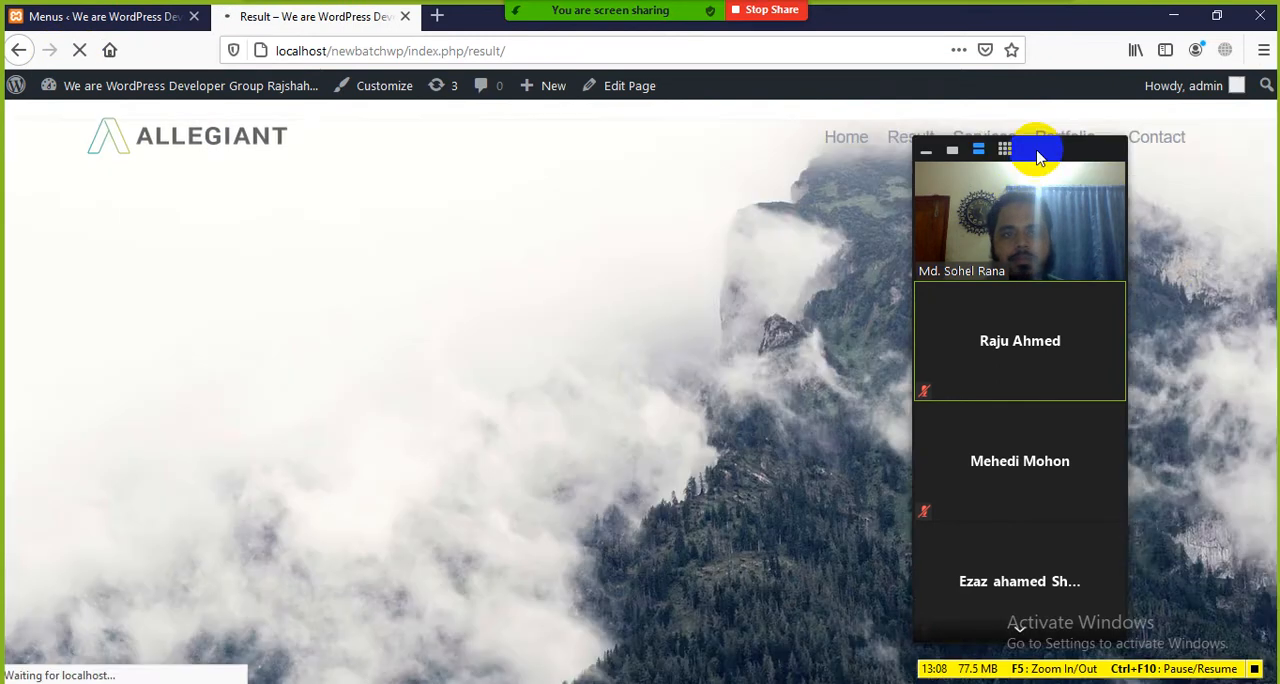
drag(1037, 158, 1177, 311)
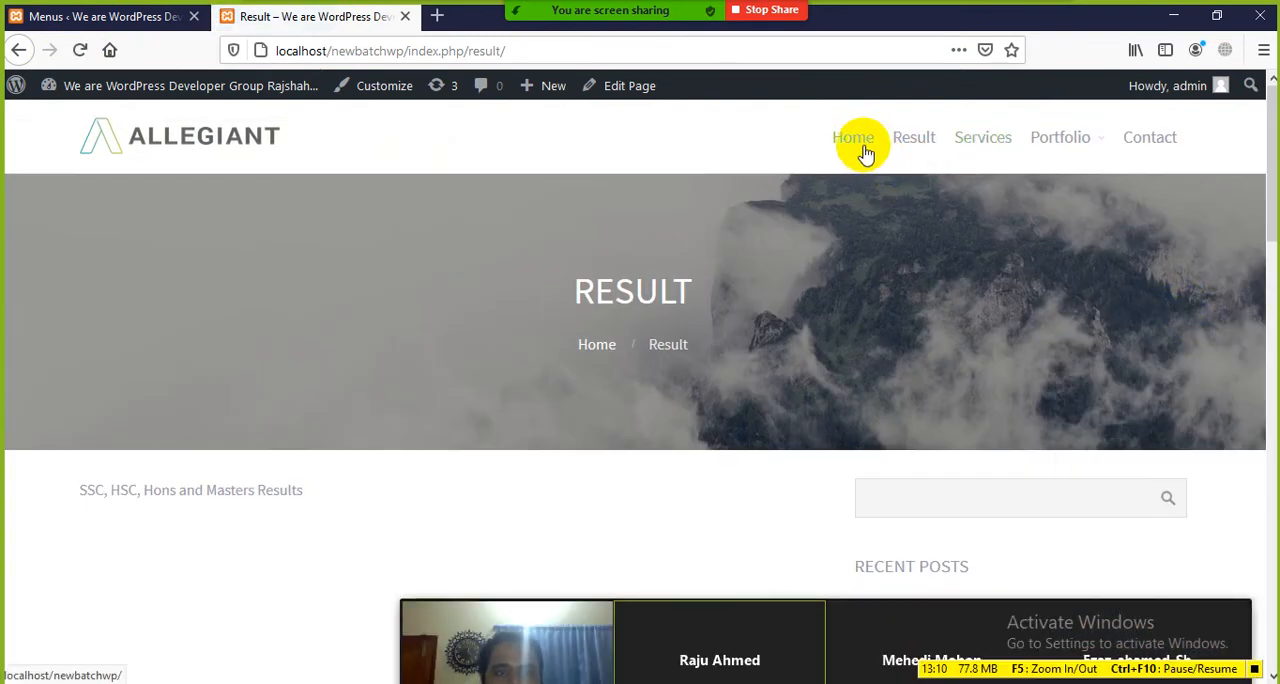
click(867, 217)
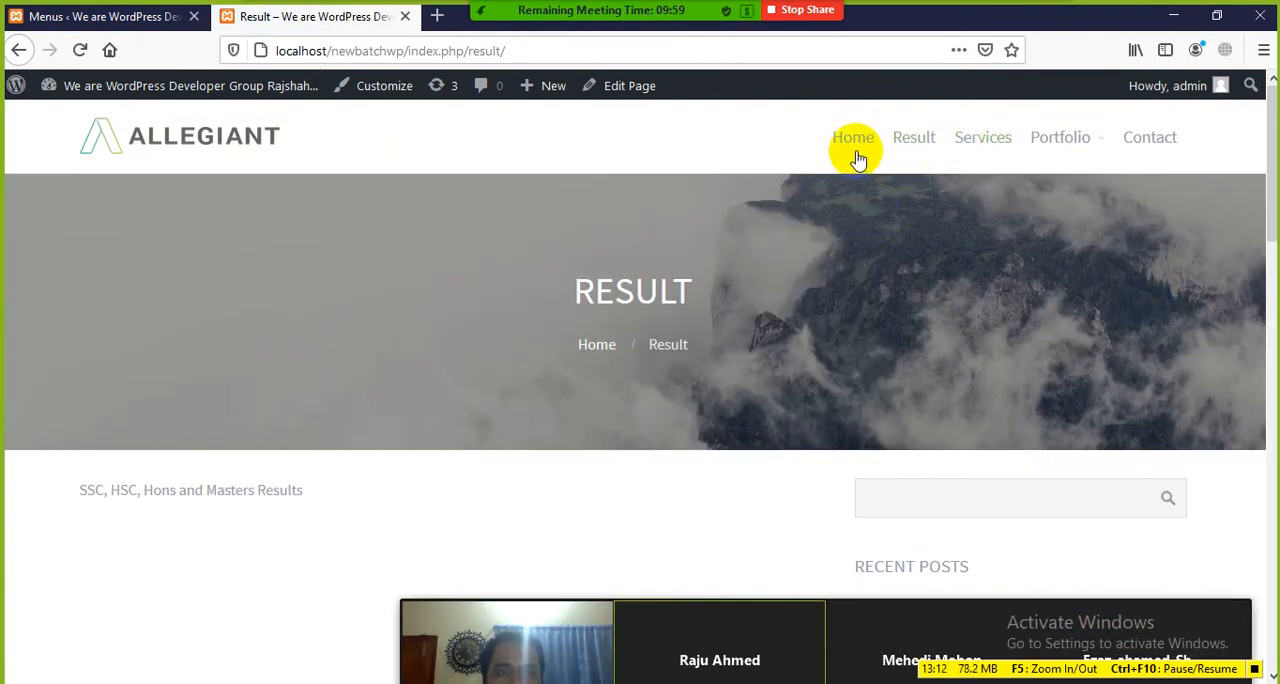
mouse_move(1098, 142)
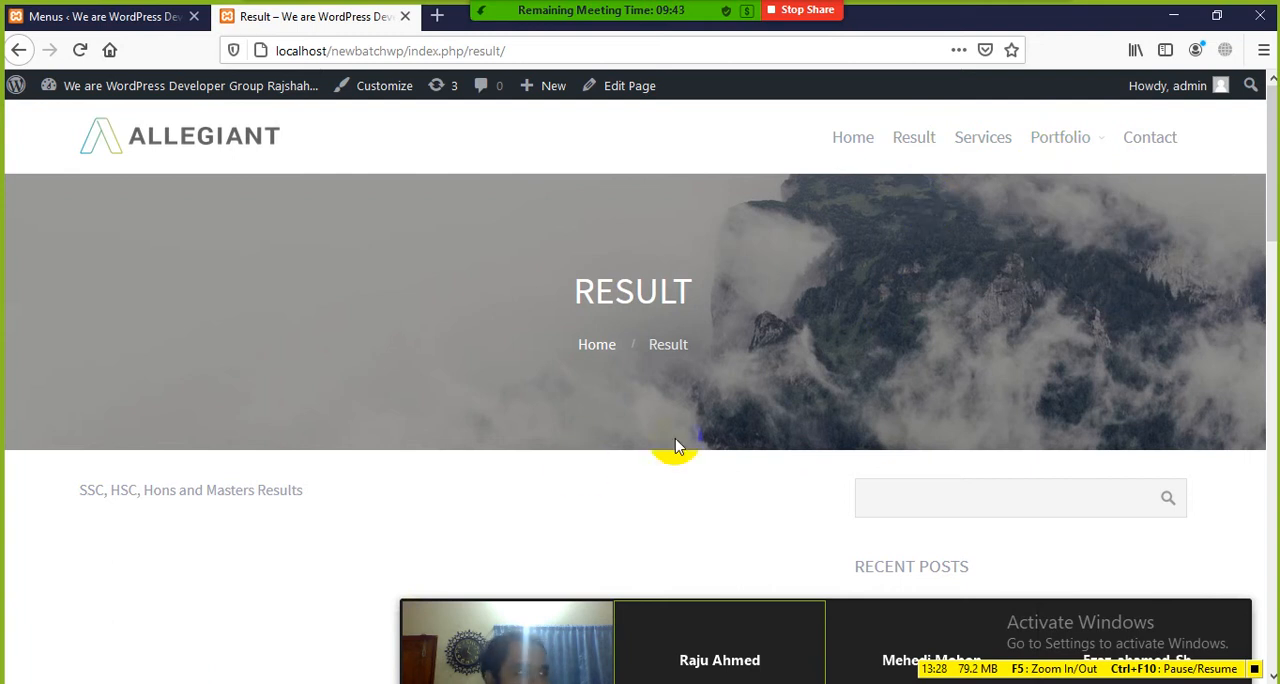
drag(643, 623, 671, 458)
key(alt+Tab)
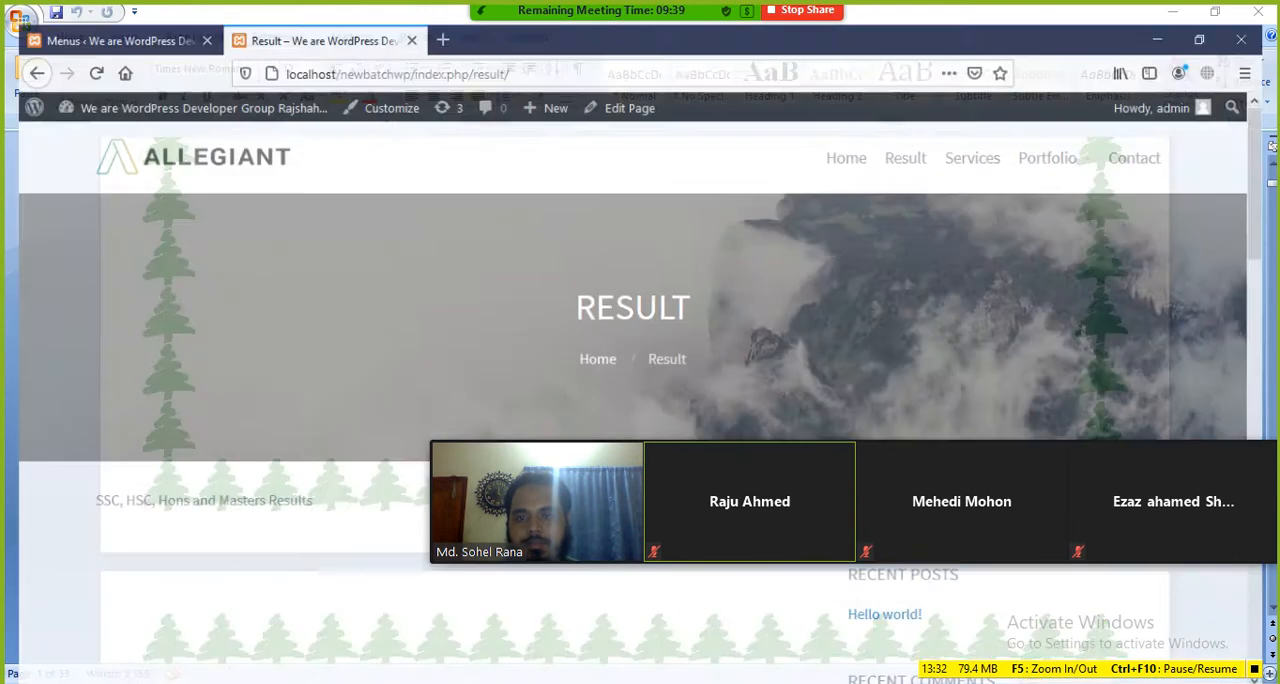
Step: Return to the Menus screen, nest Shortcodes and Contact one level deeper under Blog, and save Main-menu
click(35, 18)
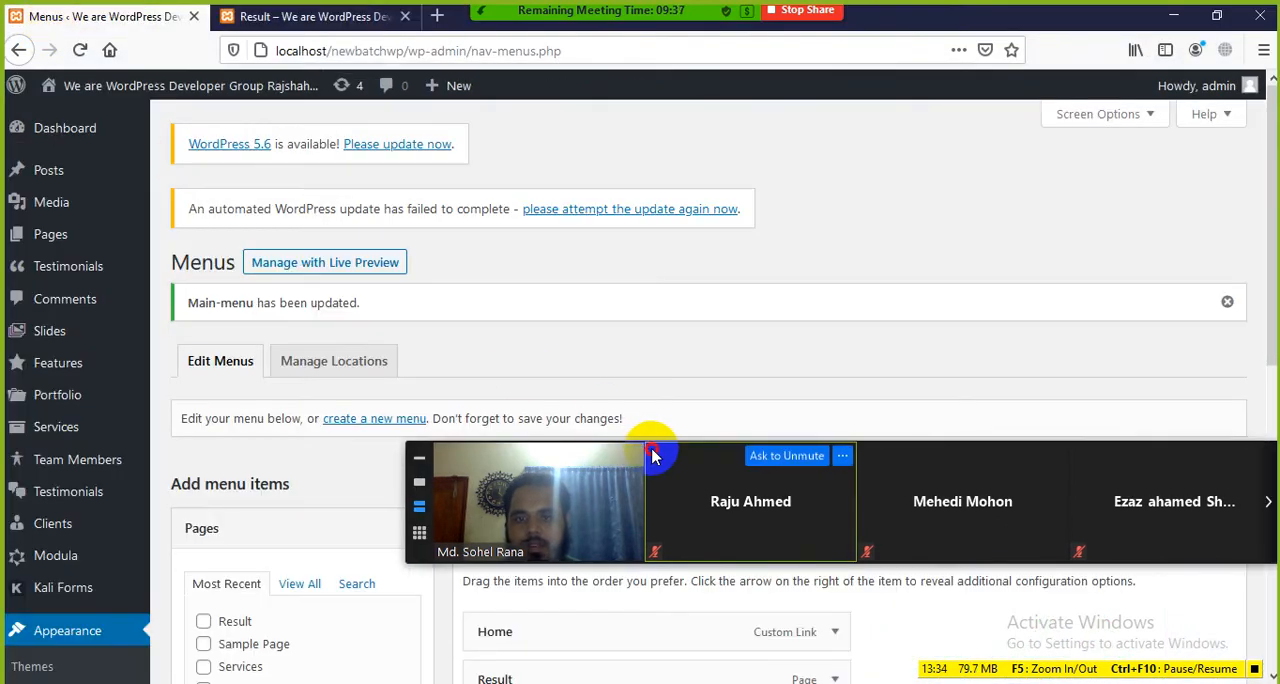
scroll(420, 503, down, 5)
scroll(520, 476, down, 2)
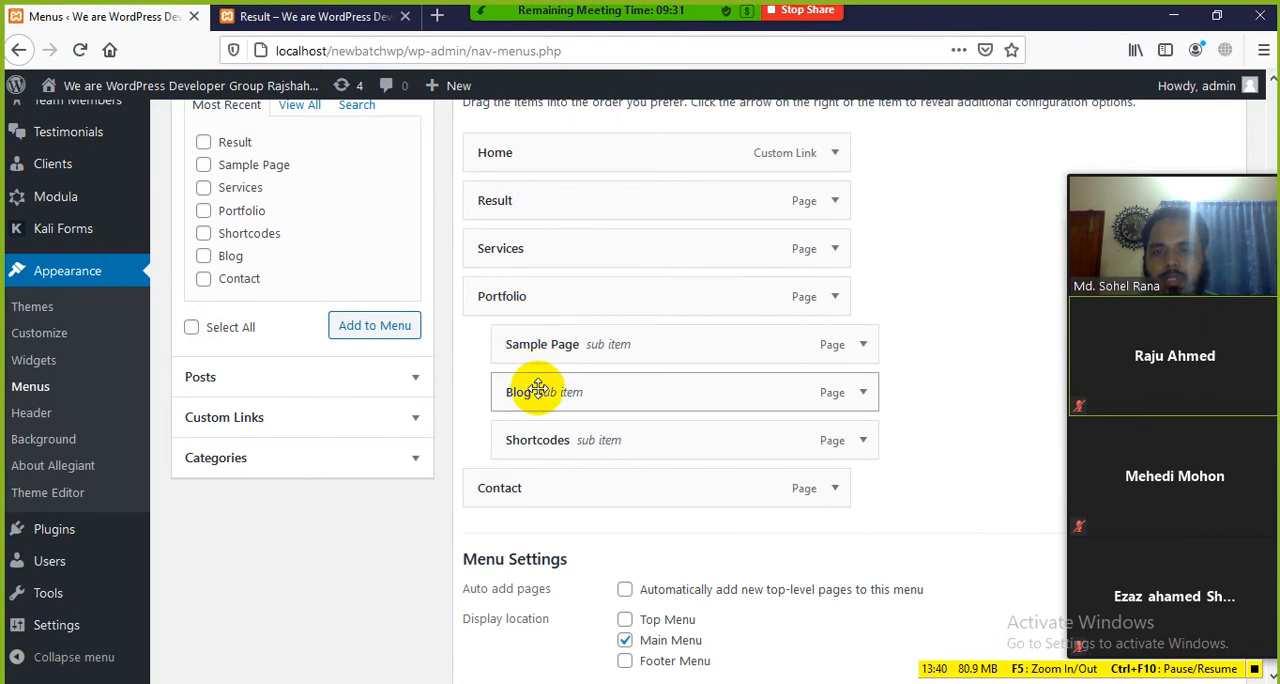
drag(529, 438, 578, 444)
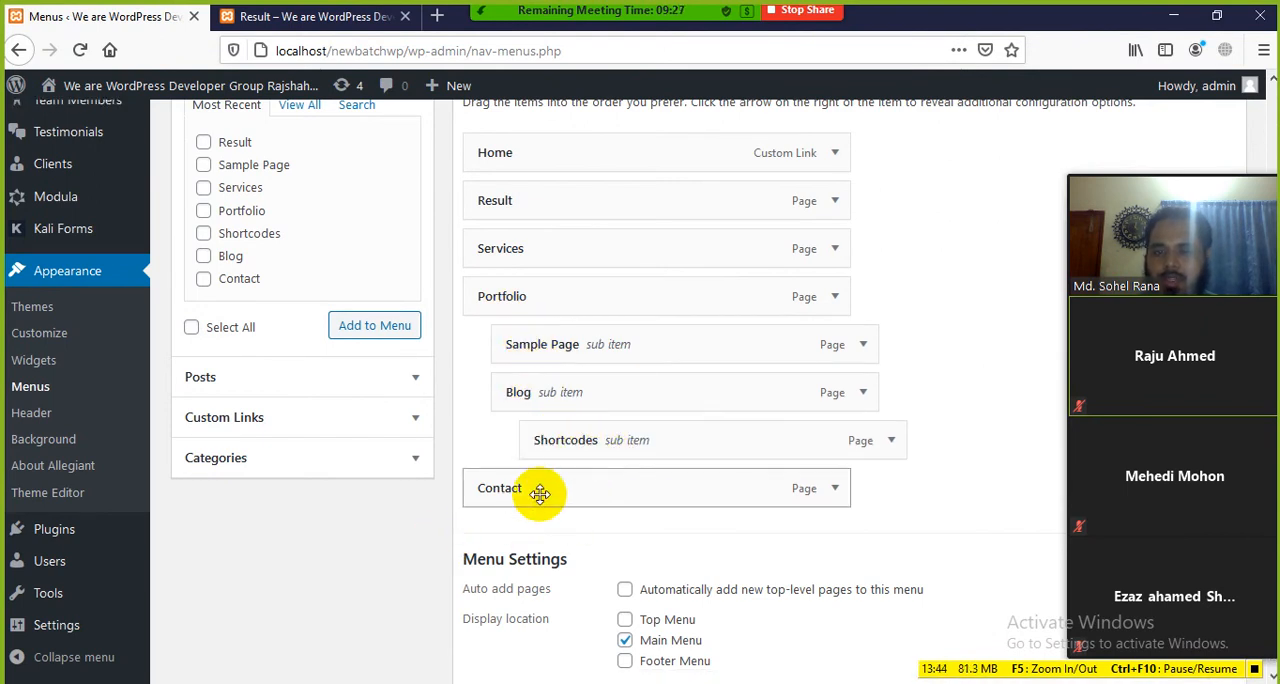
drag(537, 494, 578, 500)
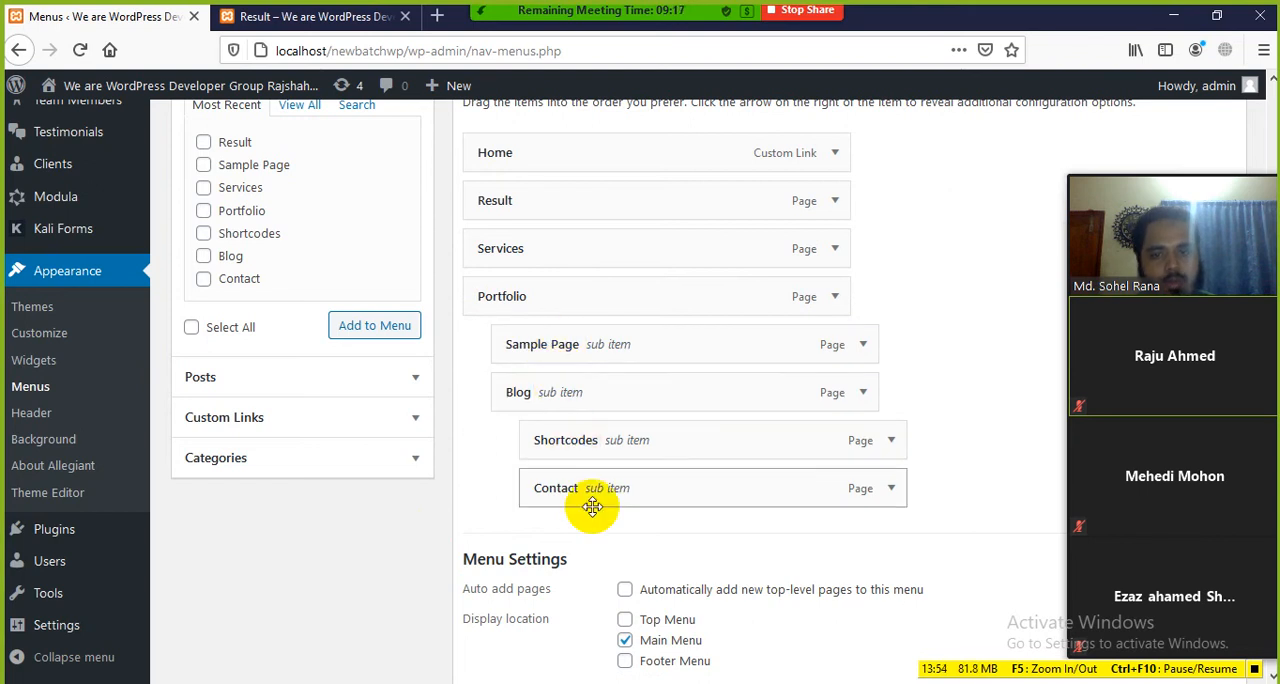
scroll(900, 571, down, 1)
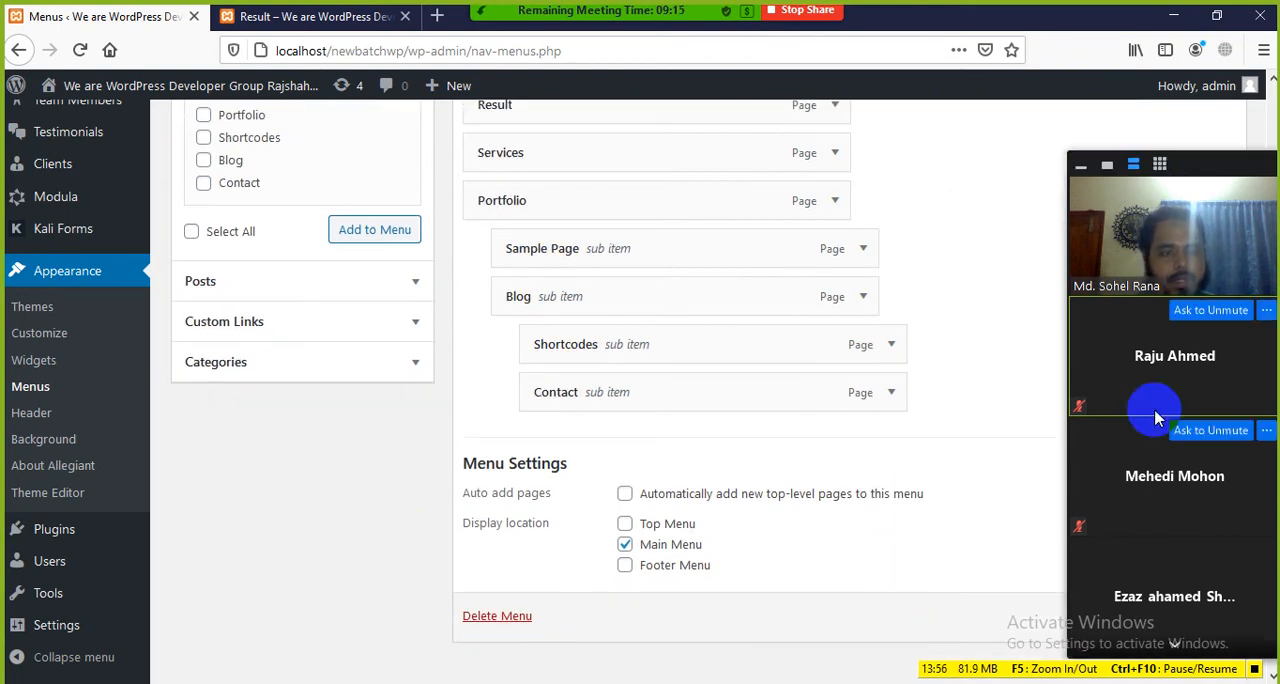
drag(1171, 200, 1080, 178)
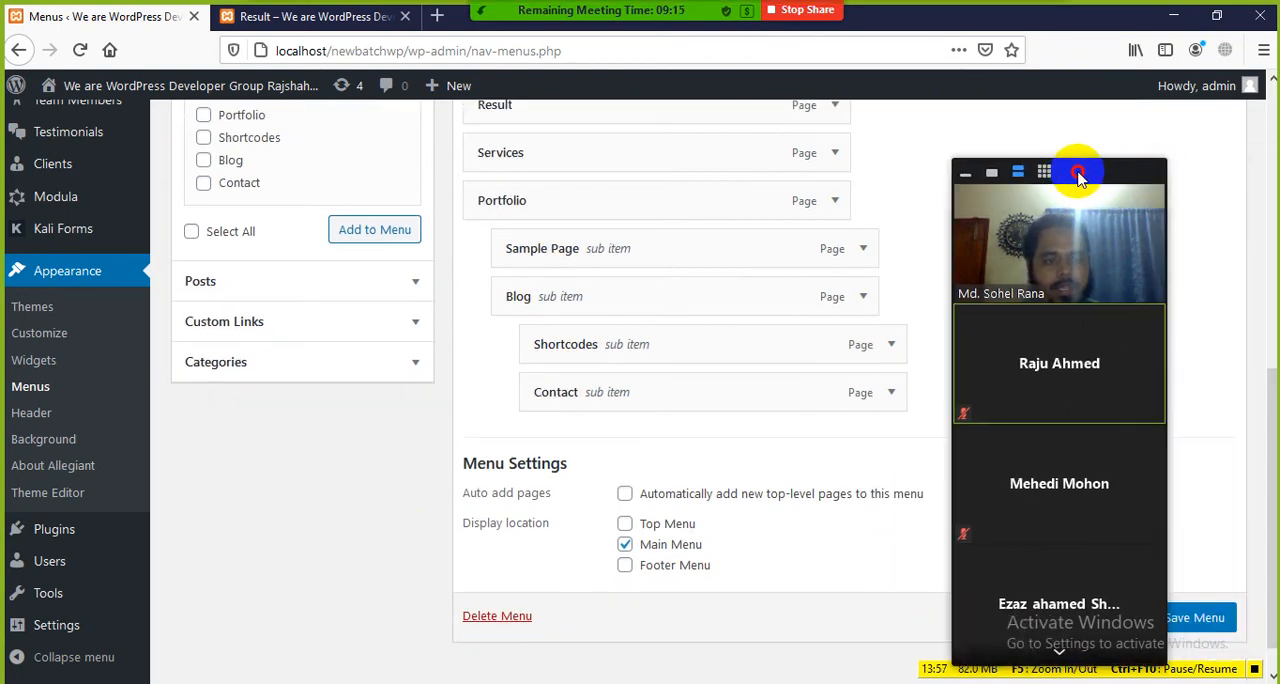
click(1200, 620)
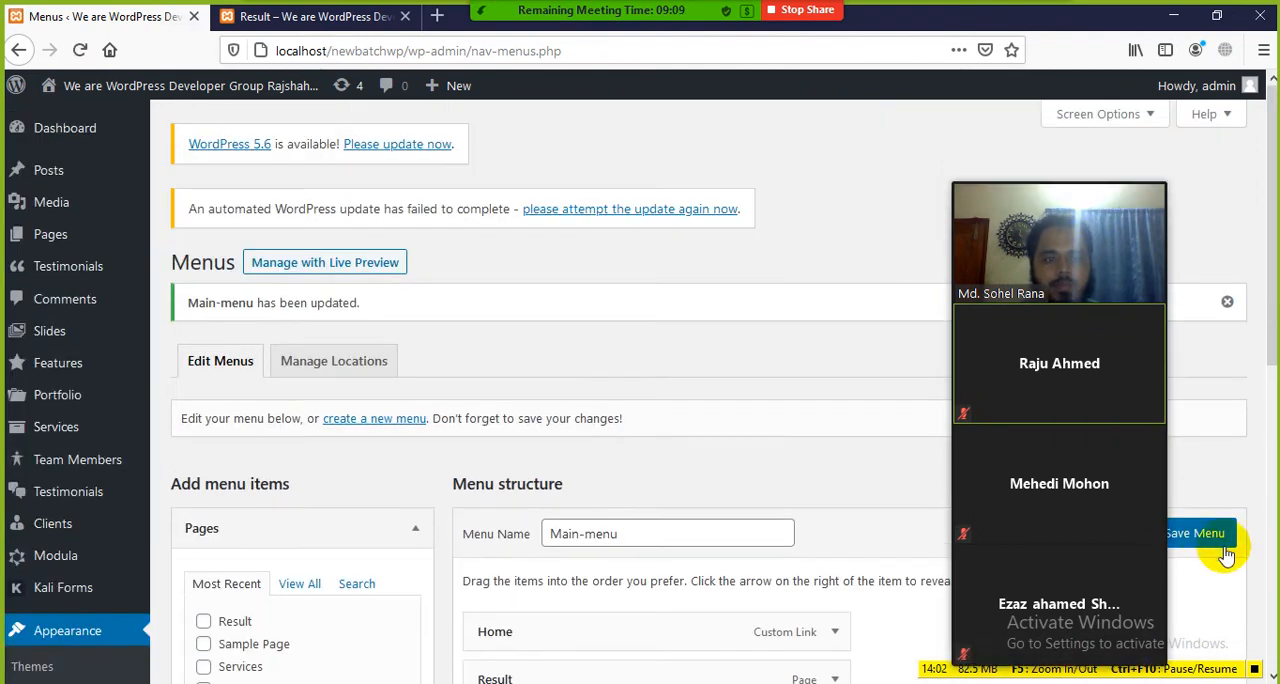
Step: Reload the site's front end and check Portfolio's dropdown in the header, keeping the meeting video panel off the navigation
click(278, 20)
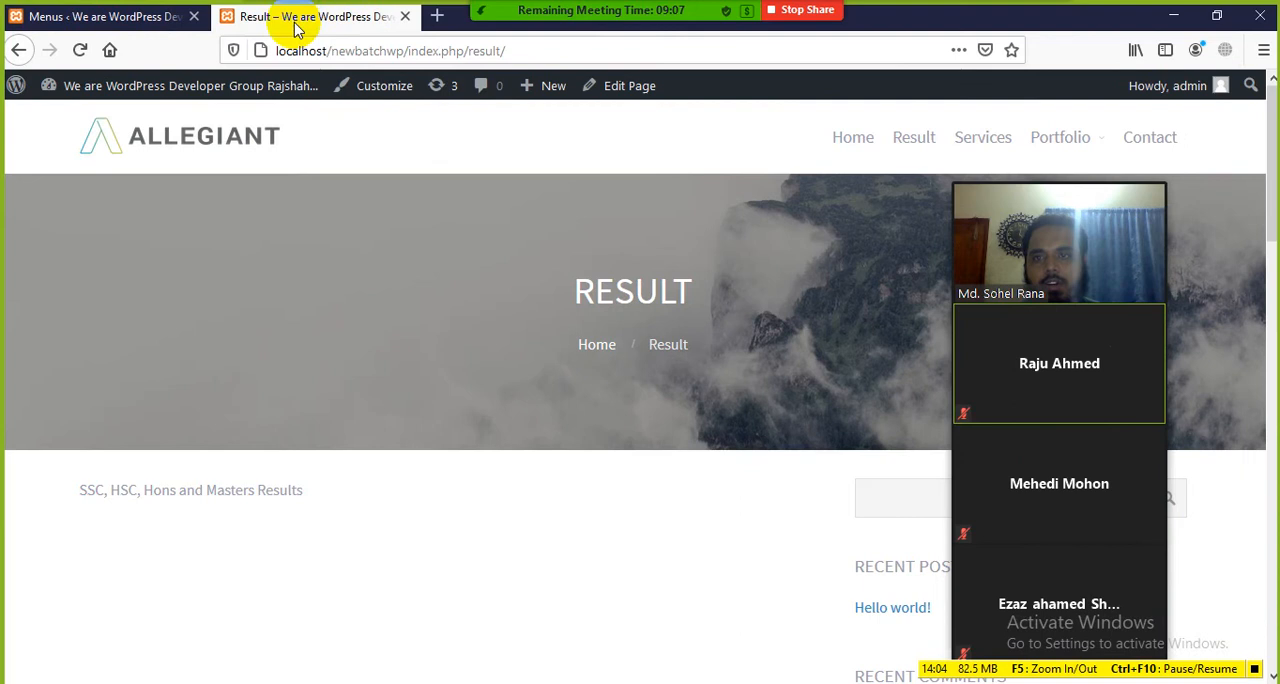
click(80, 50)
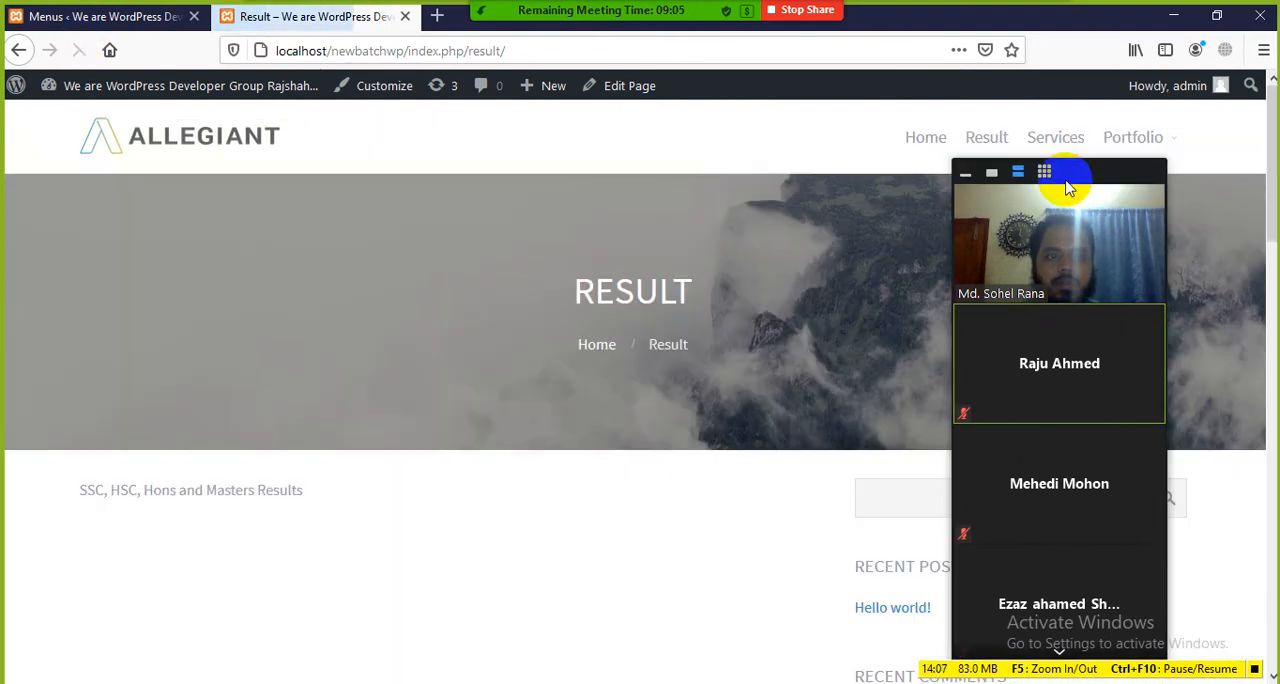
drag(1066, 183, 458, 247)
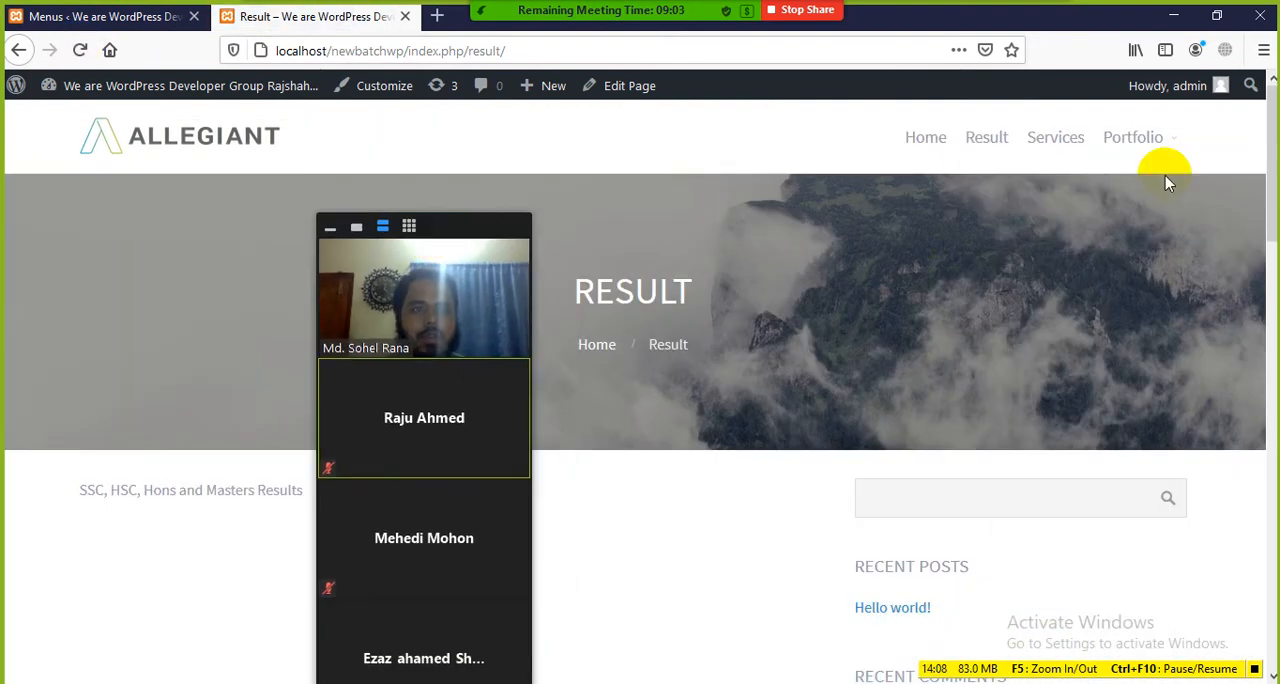
mouse_move(1176, 145)
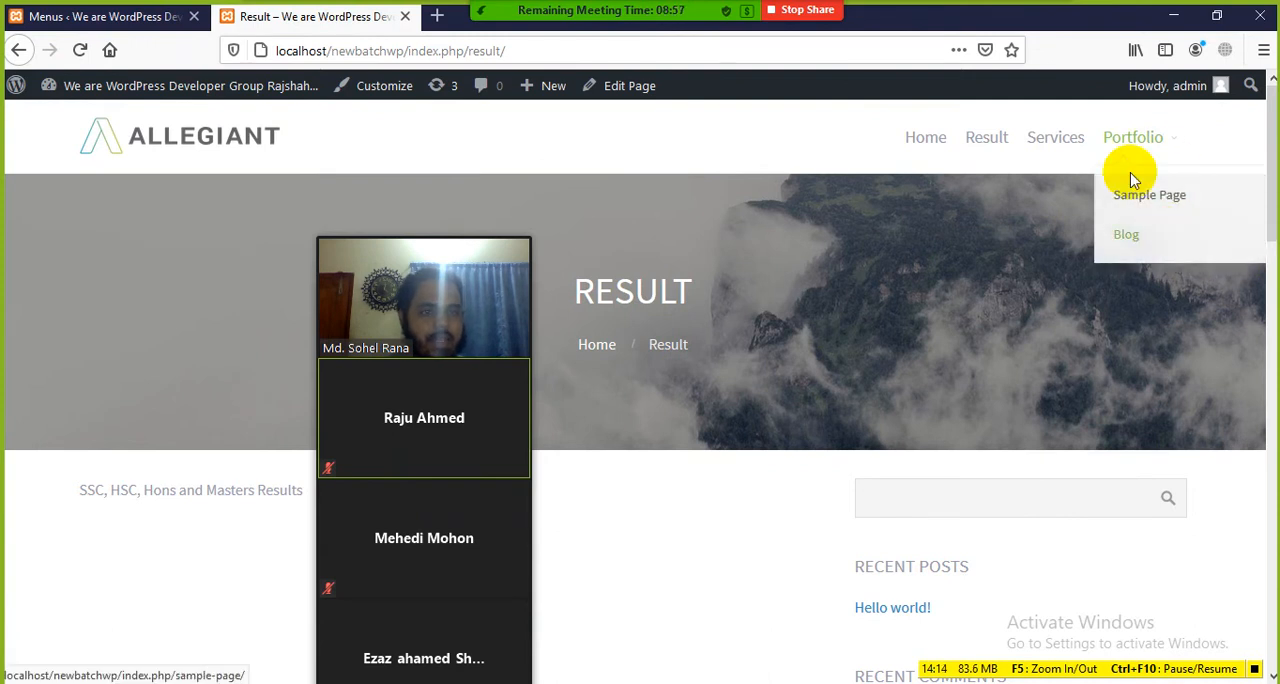
drag(436, 228, 1060, 61)
Step: Return to the Menus screen and move Contact, Shortcodes, Blog and Sample Page back to the top level of Main-menu
click(142, 20)
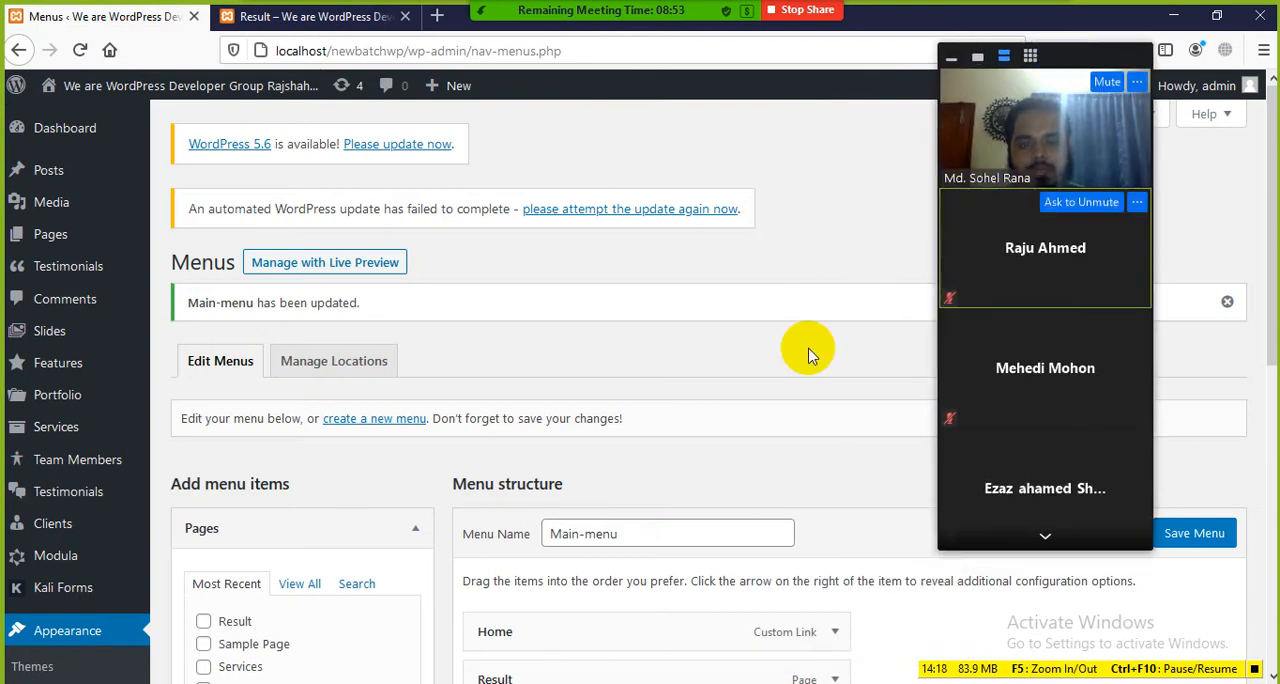
scroll(752, 375, down, 5)
drag(571, 487, 551, 491)
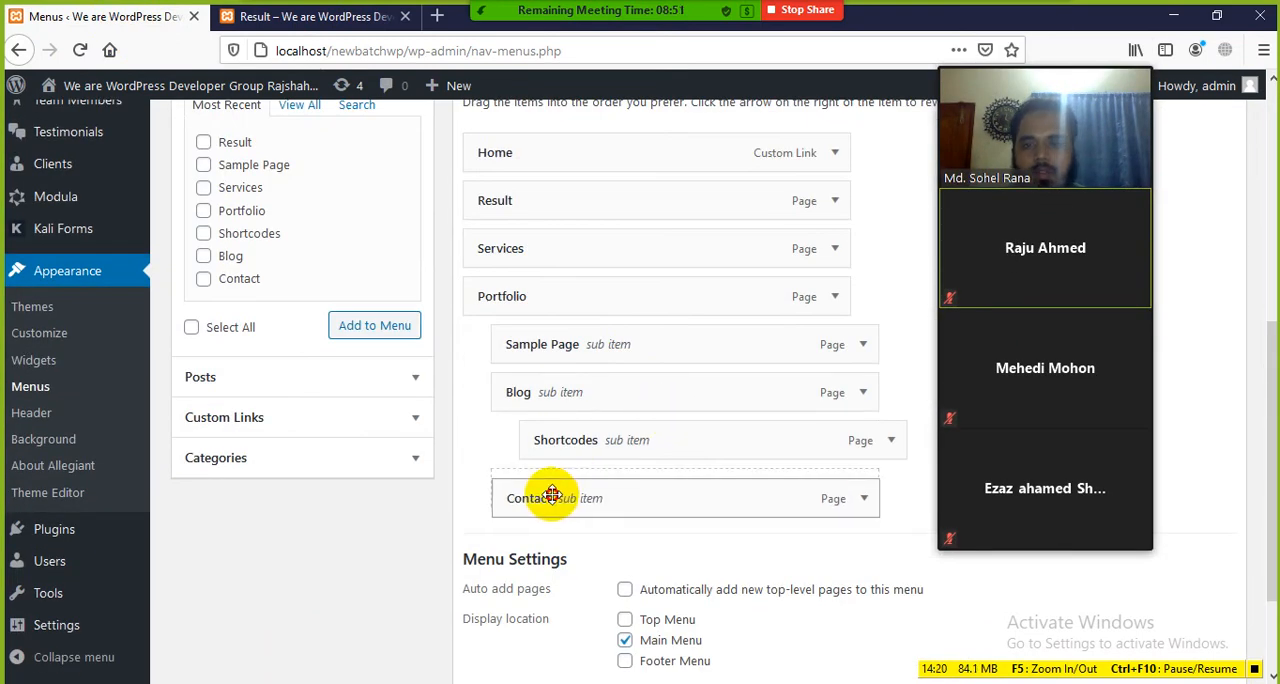
drag(651, 429, 617, 434)
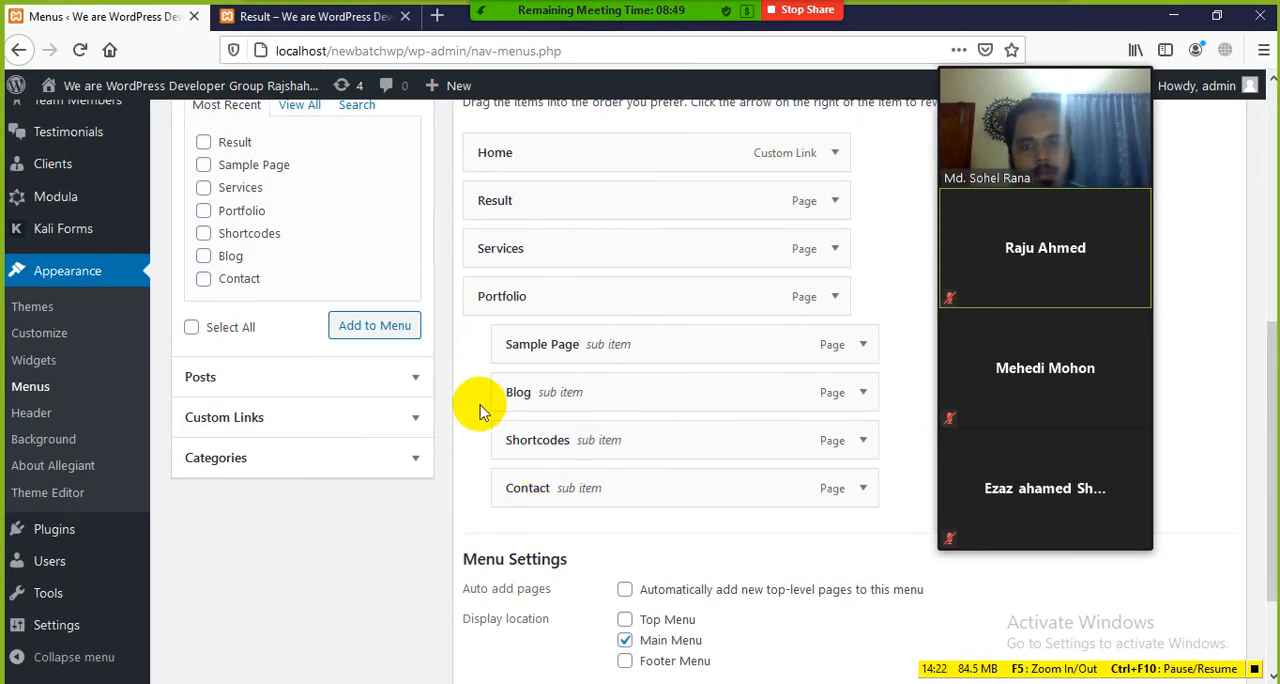
drag(543, 358, 515, 365)
drag(551, 491, 518, 489)
mouse_move(569, 443)
mouse_down()
mouse_move(534, 443)
mouse_move(545, 443)
mouse_up()
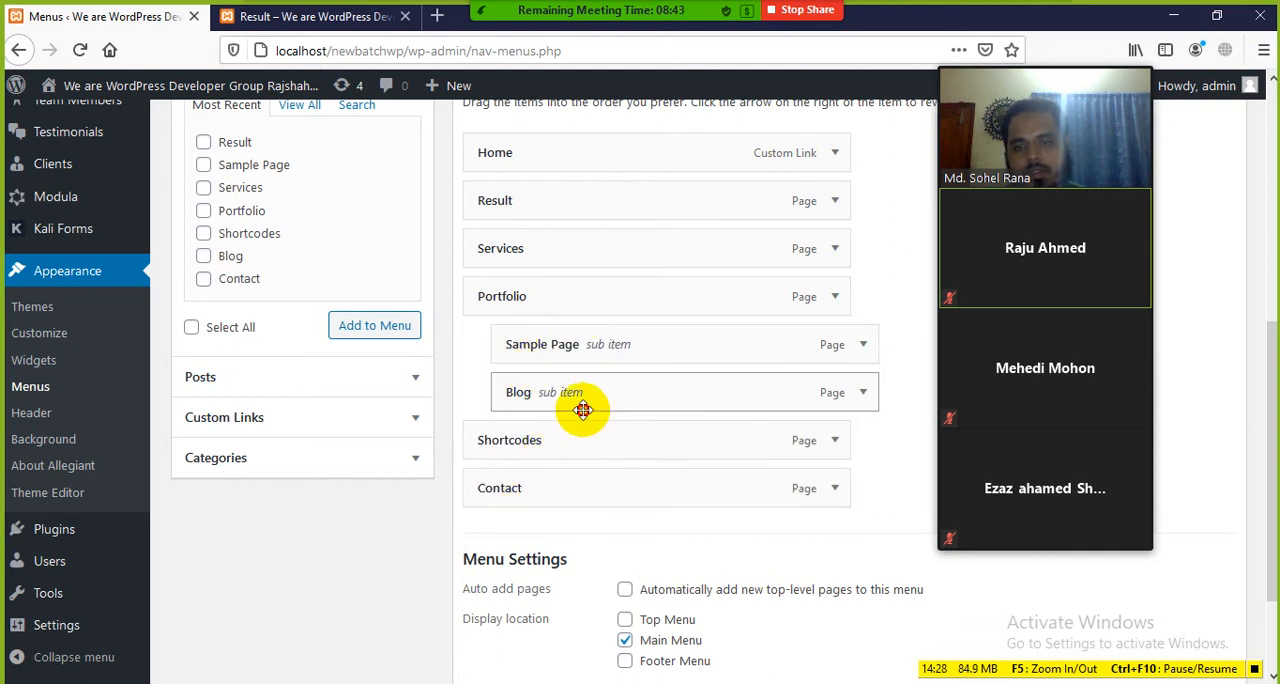
drag(580, 399, 569, 390)
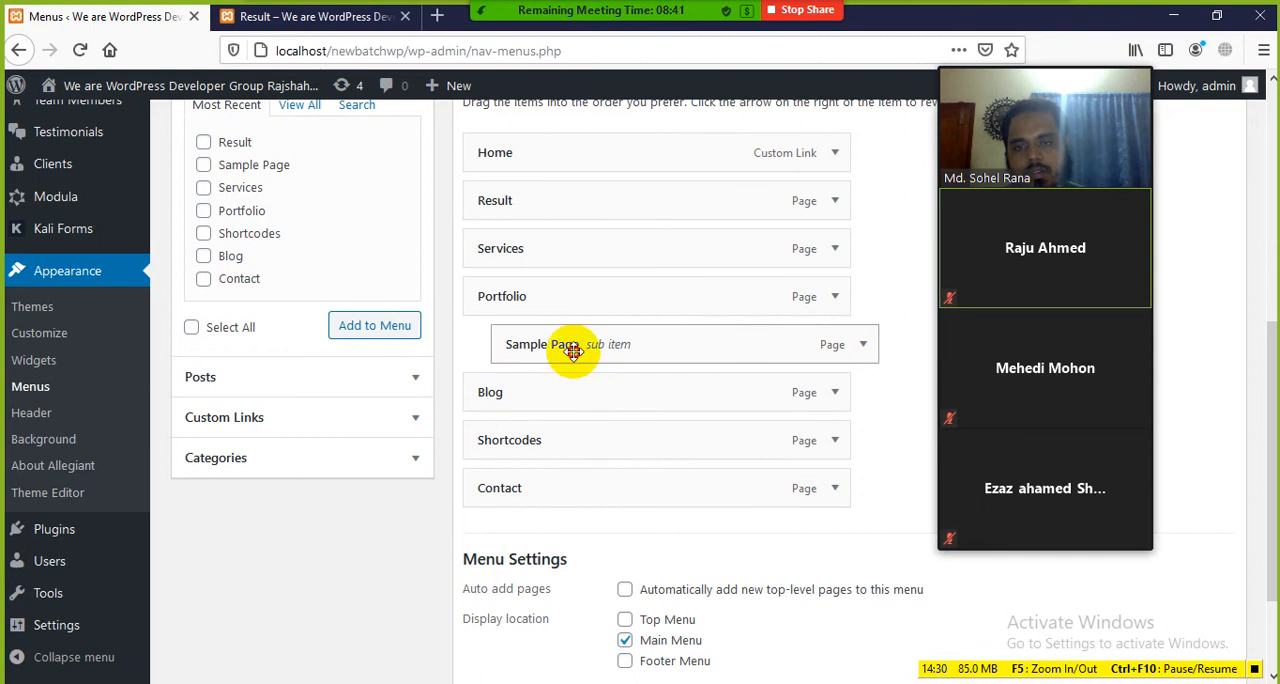
drag(569, 346, 541, 348)
Step: Nest Result and Services under Home, place Portfolio and Sample Page one level deeper under Services, and save Main-menu
scroll(537, 325, up, 2)
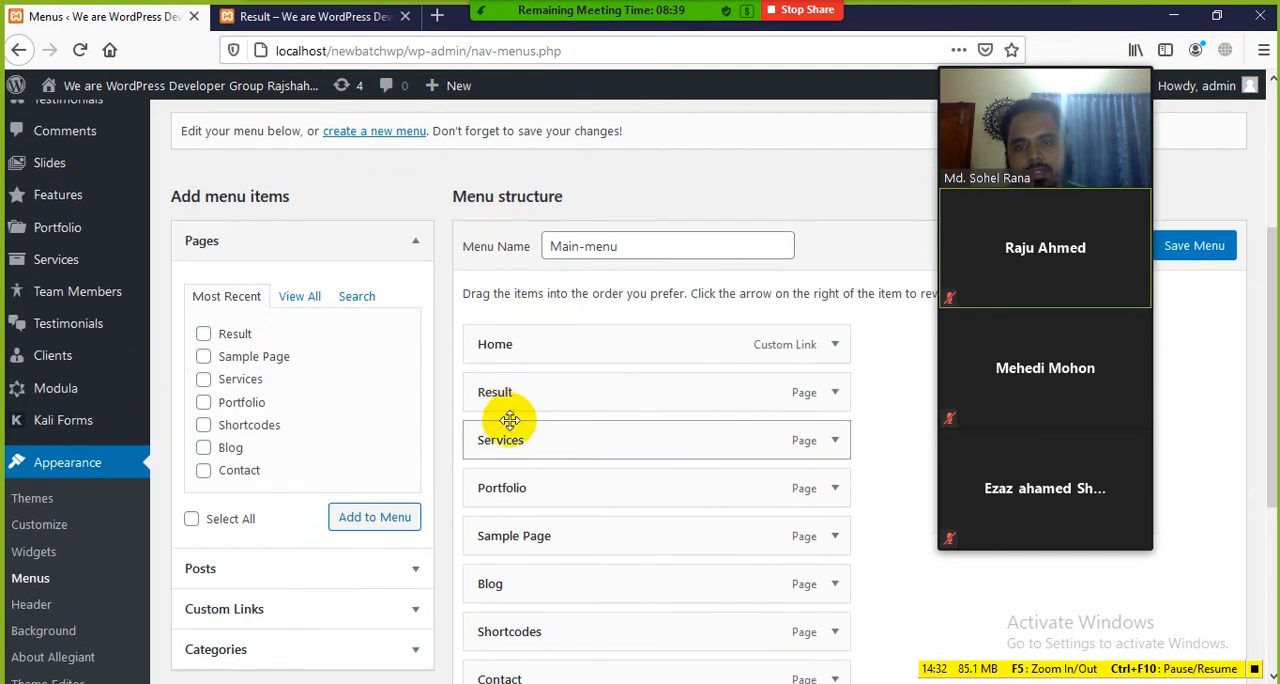
drag(512, 389, 563, 390)
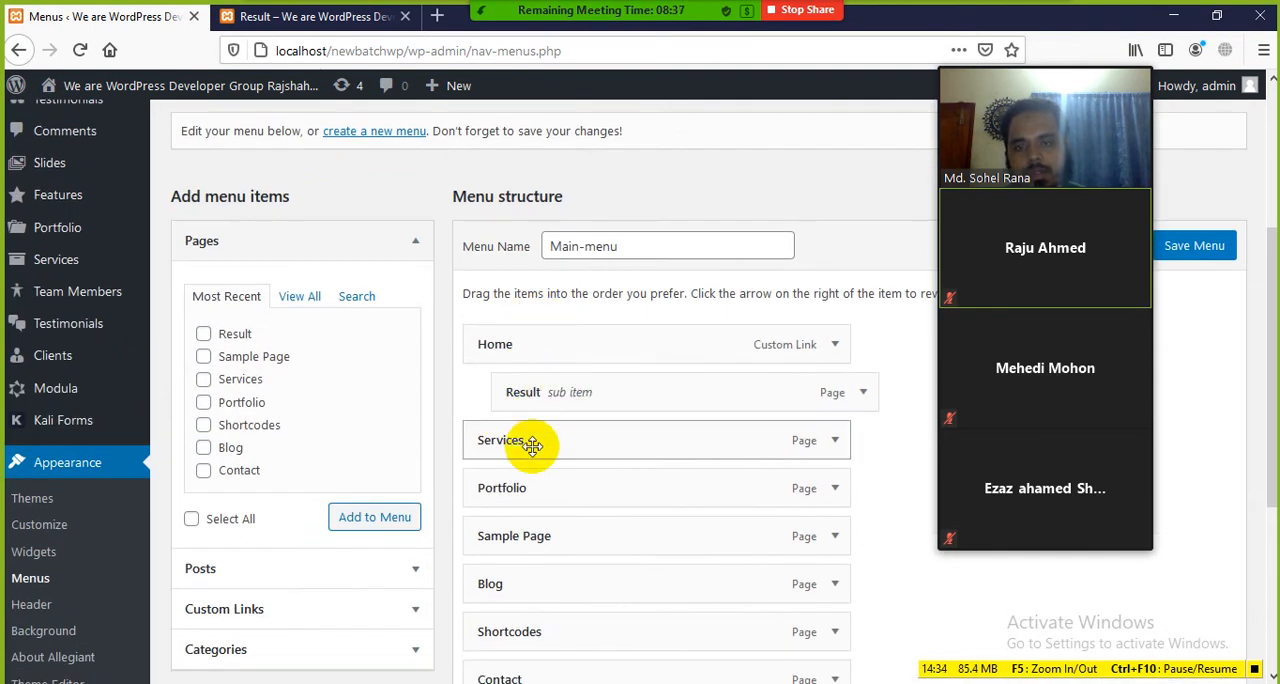
drag(503, 449, 548, 438)
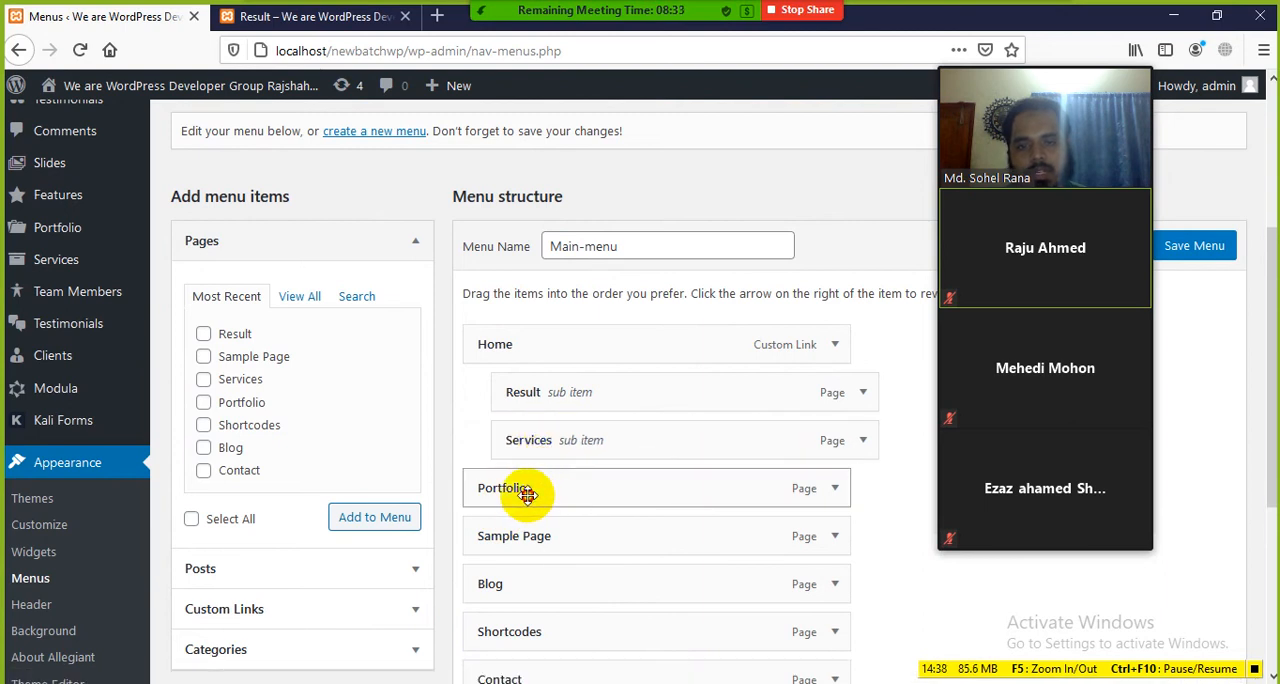
drag(527, 494, 590, 492)
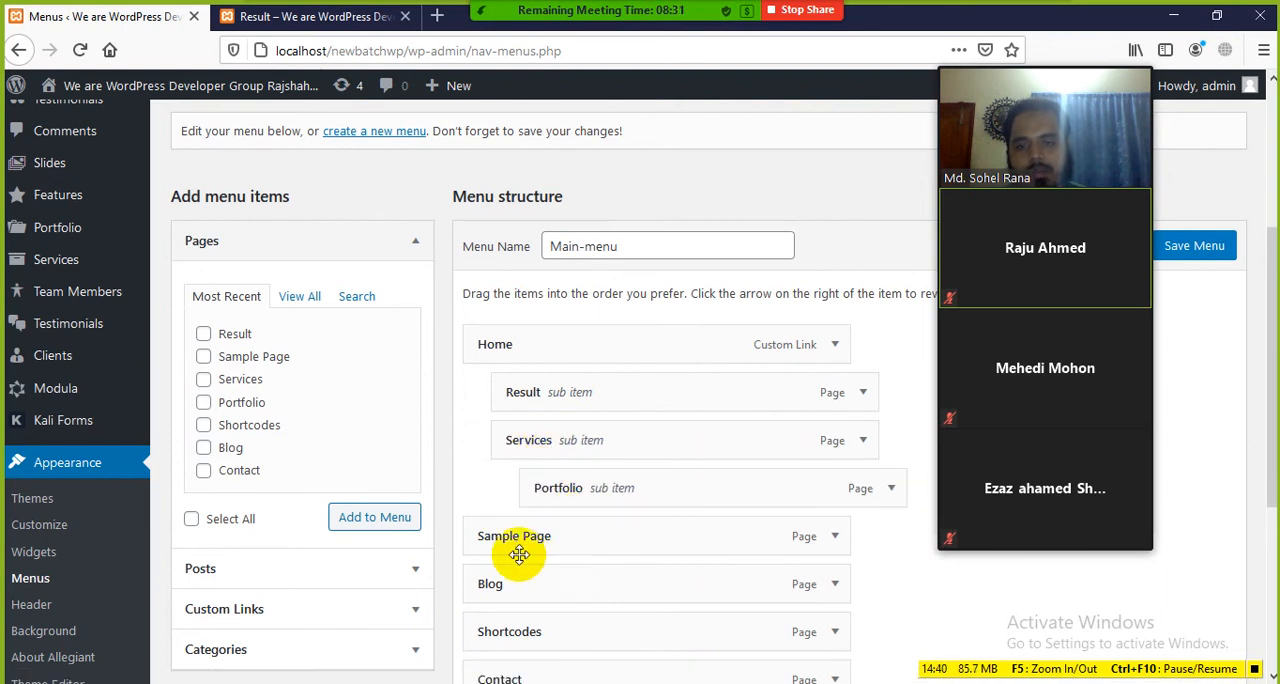
drag(529, 551, 586, 543)
scroll(585, 548, down, 1)
scroll(585, 548, down, 2)
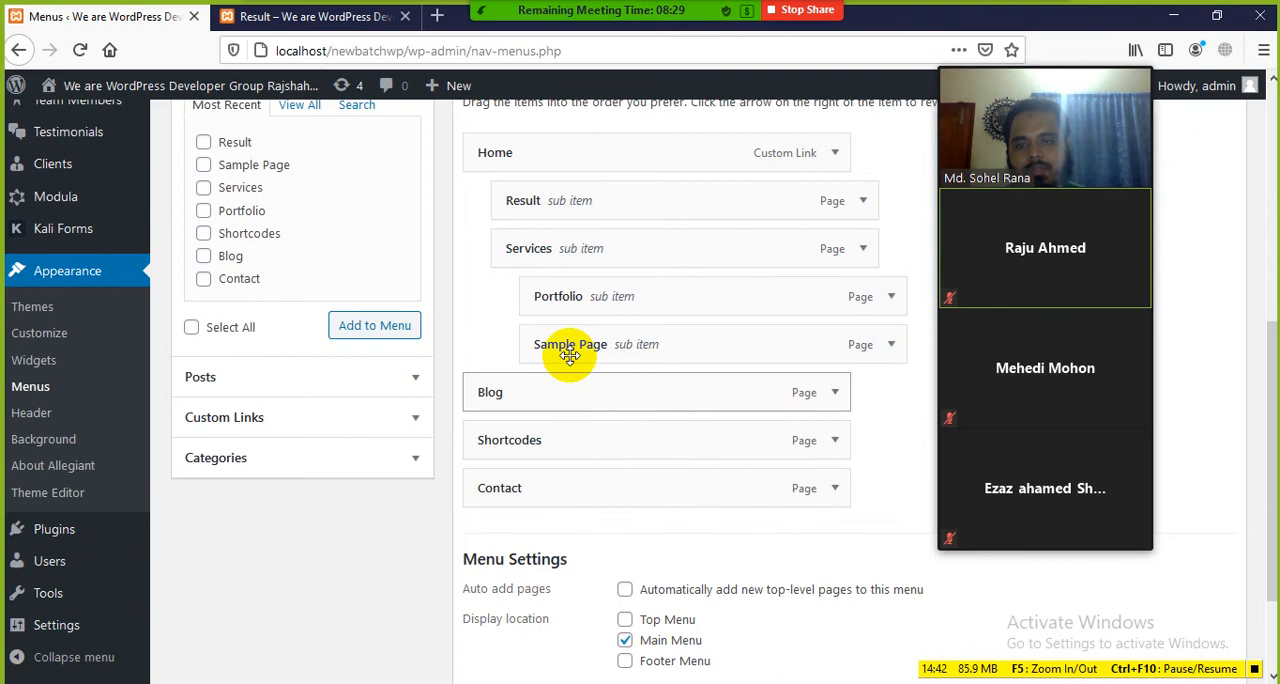
scroll(619, 531, down, 1)
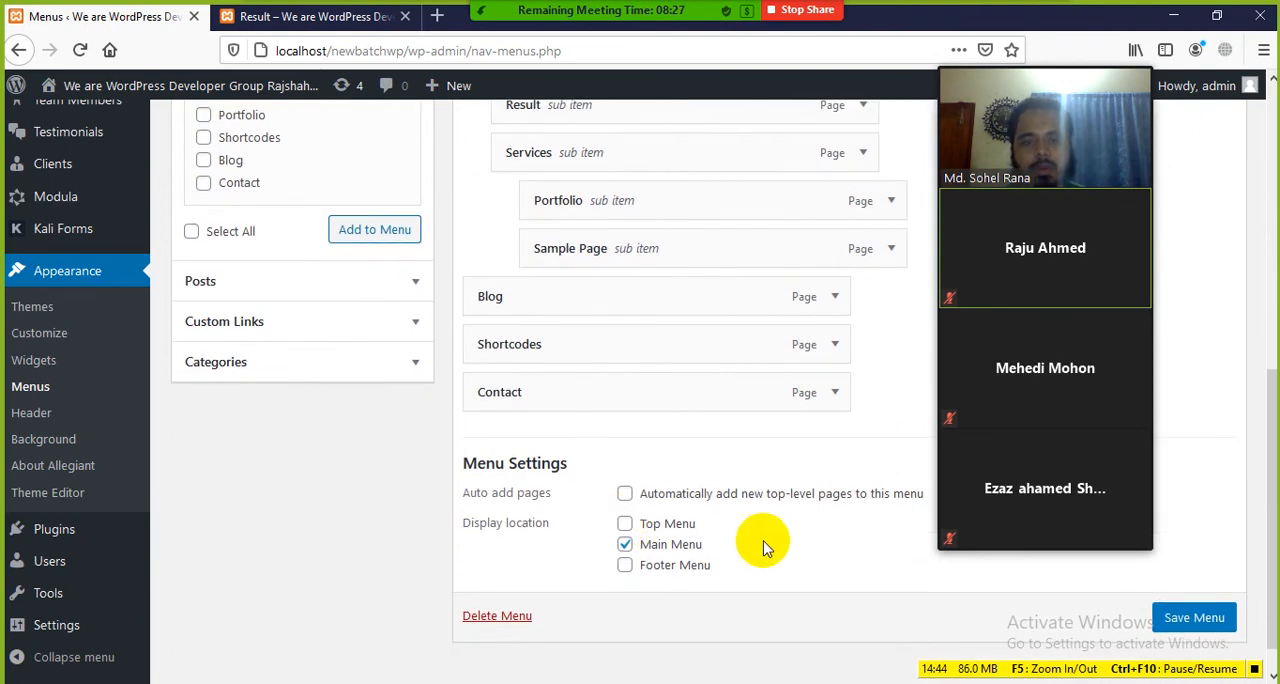
click(1183, 618)
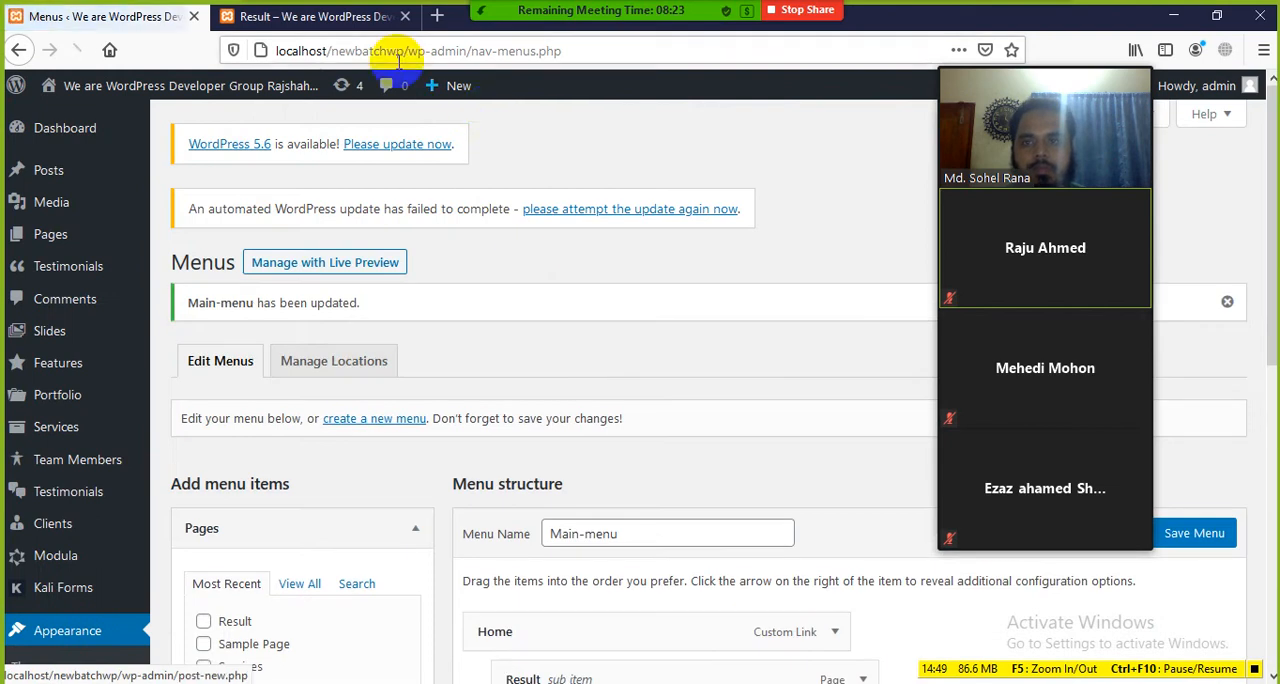
Step: Reload the site's front end and check Home's dropdown with its Result and Services entries, keeping the meeting video panel off the navigation
click(328, 20)
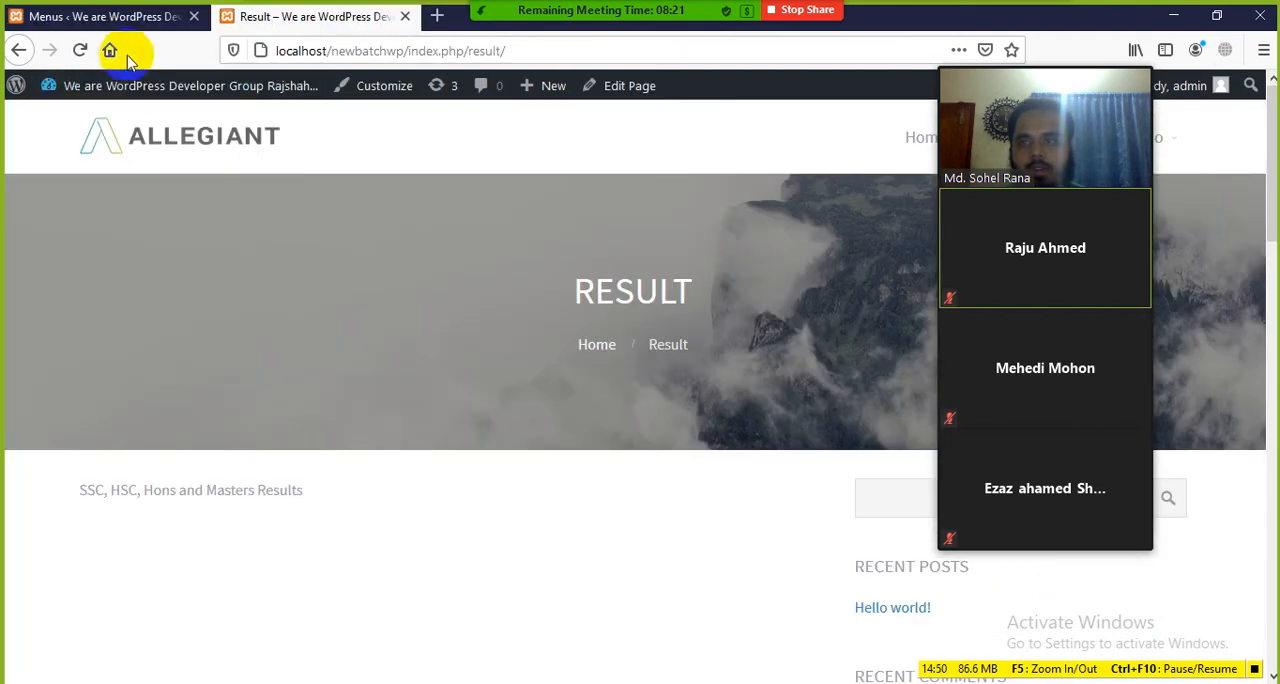
click(82, 50)
drag(1083, 54, 288, 193)
mouse_move(940, 140)
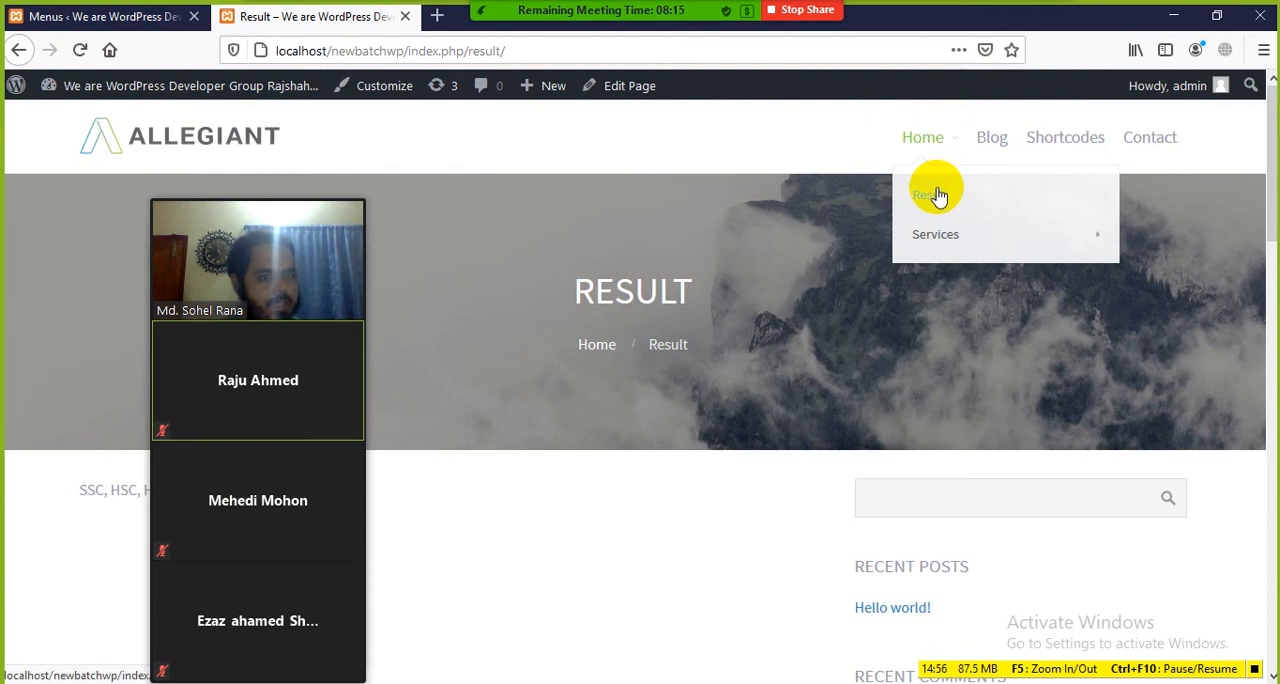
mouse_move(972, 243)
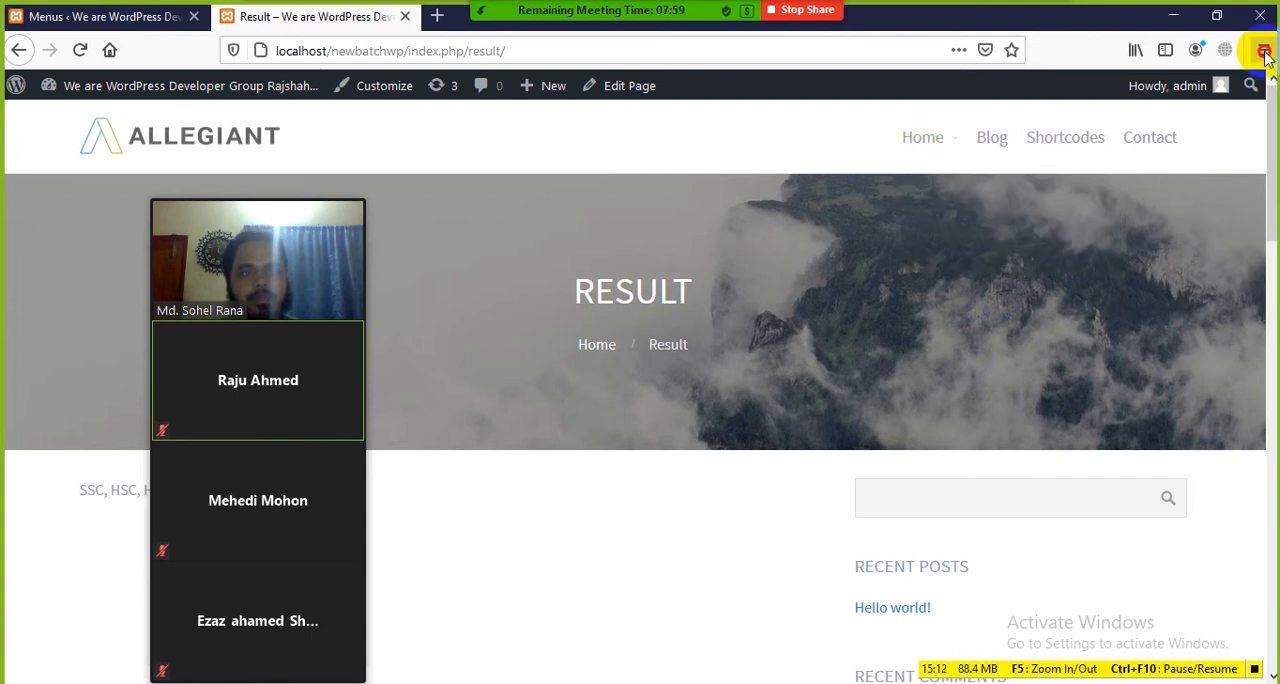
click(1264, 52)
click(877, 266)
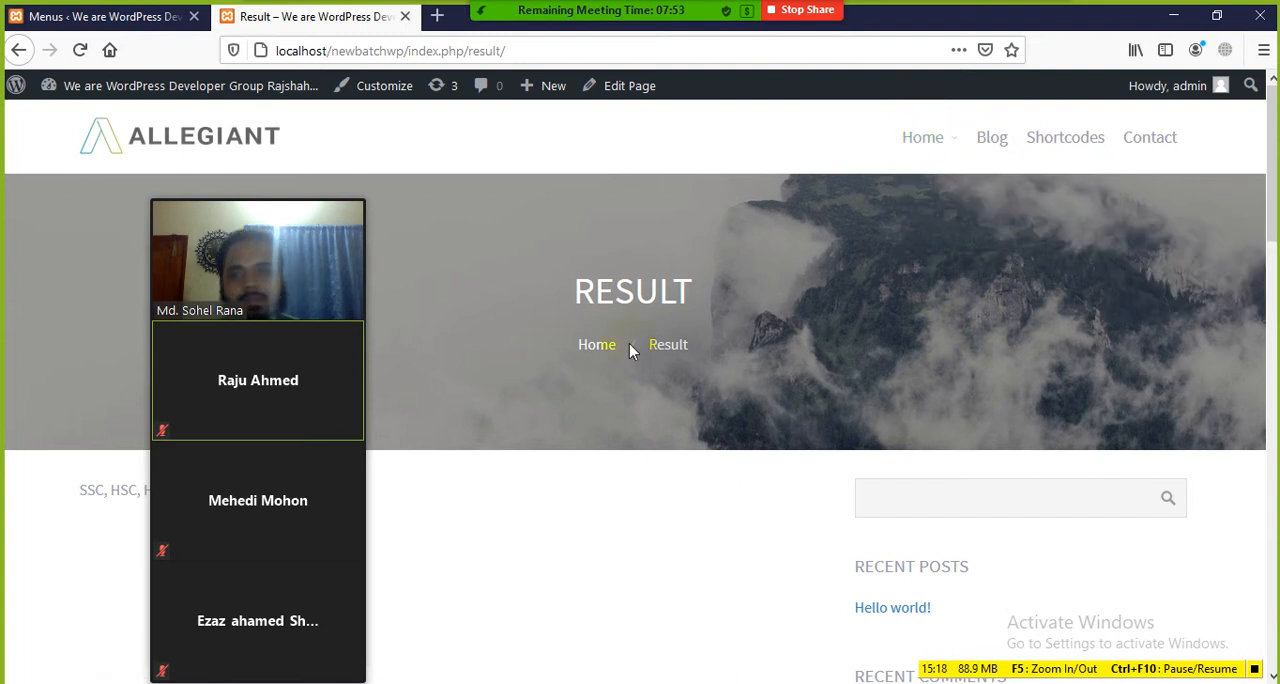
Step: Open the site's front page from the Allegiant logo and shift the meeting video panel clear of the header navigation
drag(298, 254, 1158, 194)
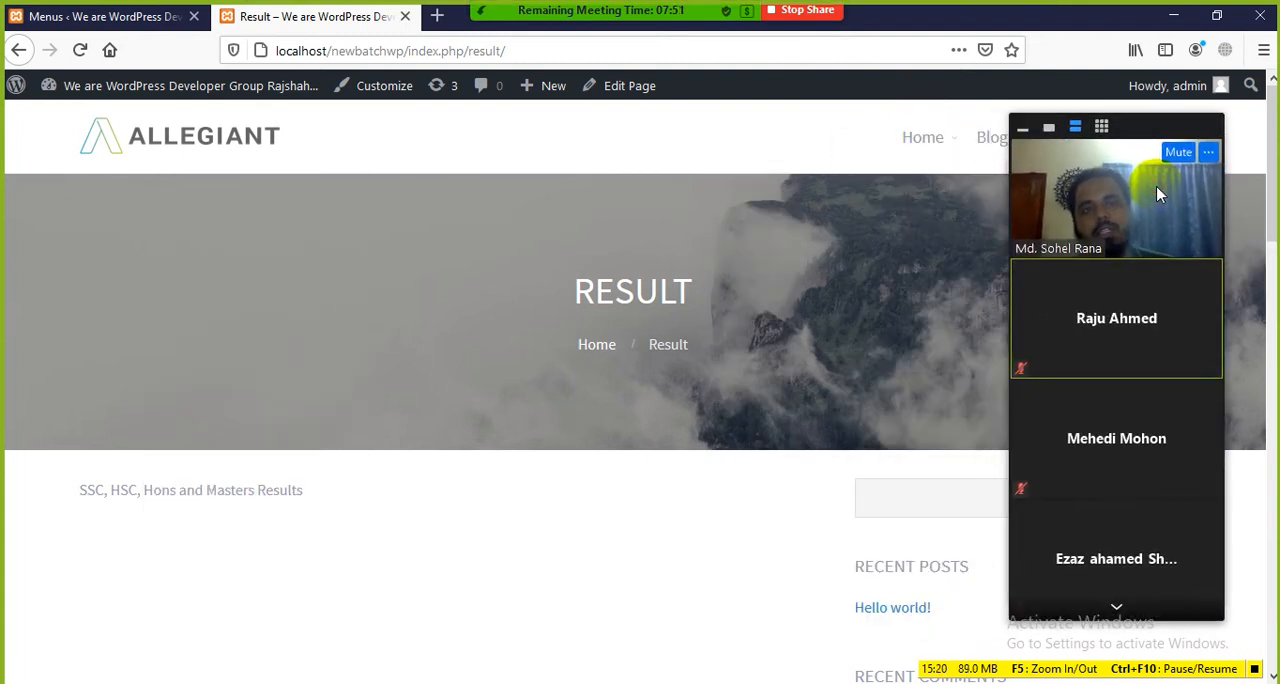
scroll(640, 200, down, 3)
scroll(623, 229, up, 3)
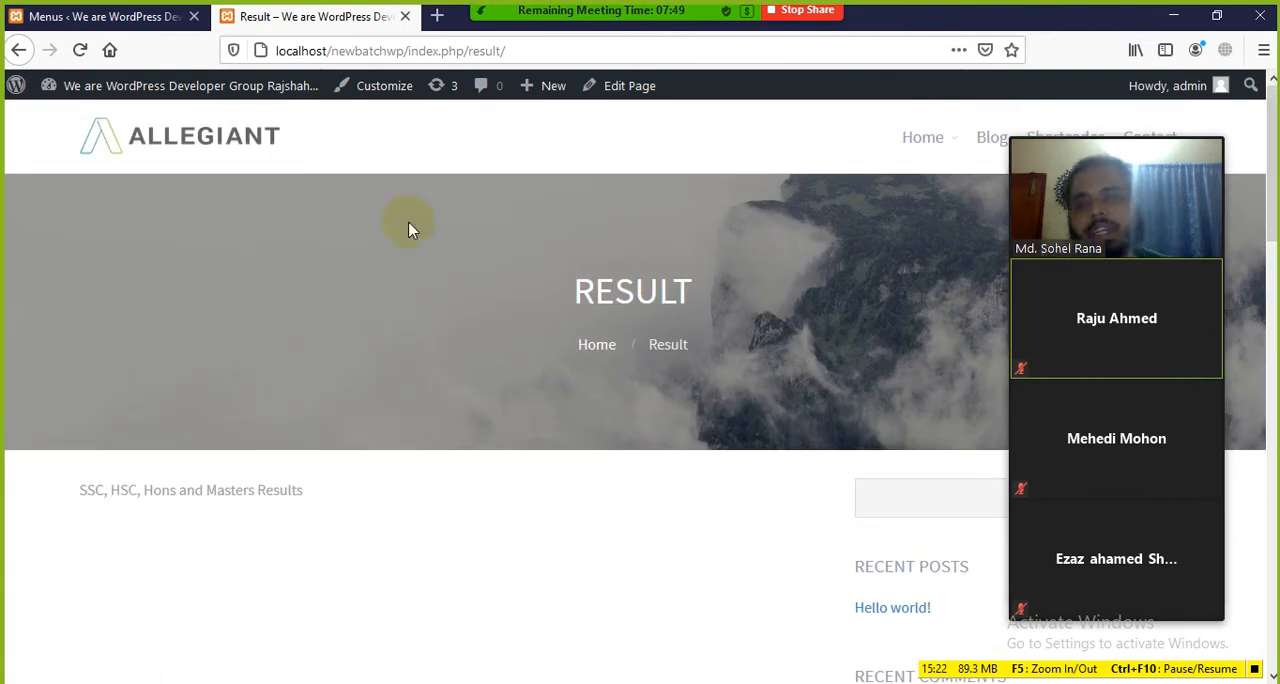
click(205, 146)
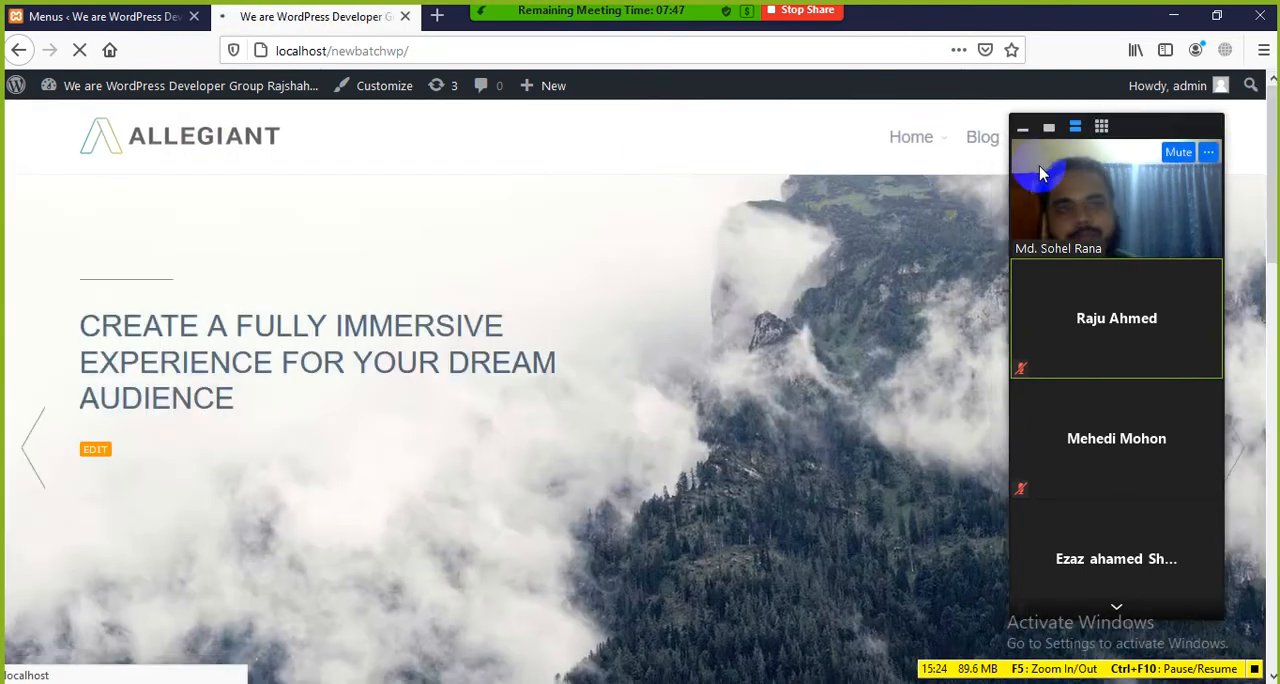
drag(1146, 126, 1228, 202)
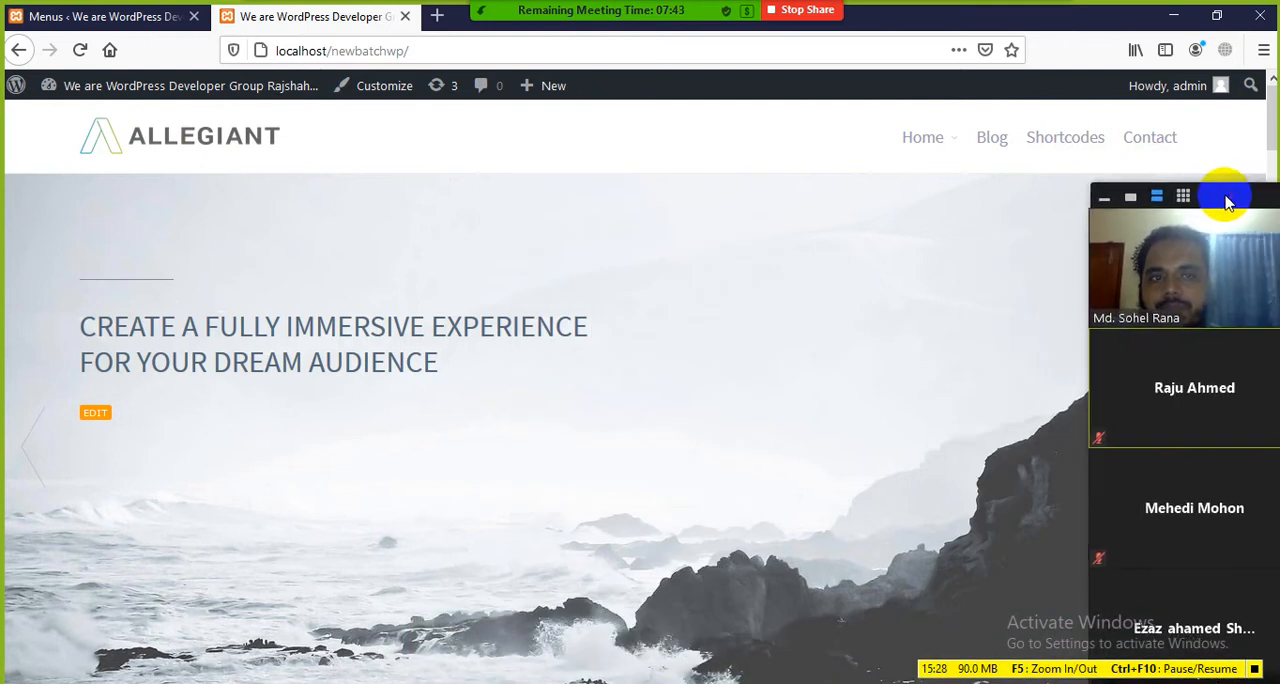
Step: Return to the WordPress admin and open the Dashboard home screen, bringing the meeting video panel fully into view
click(120, 17)
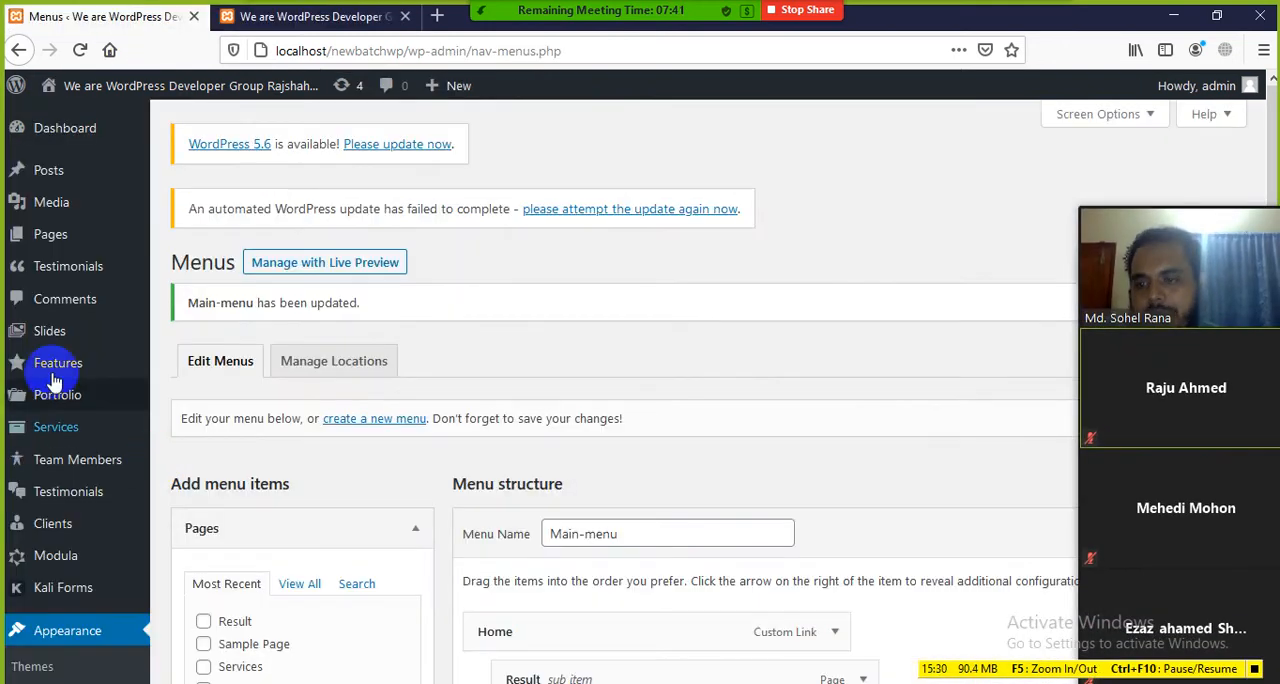
scroll(400, 457, down, 4)
scroll(408, 443, up, 4)
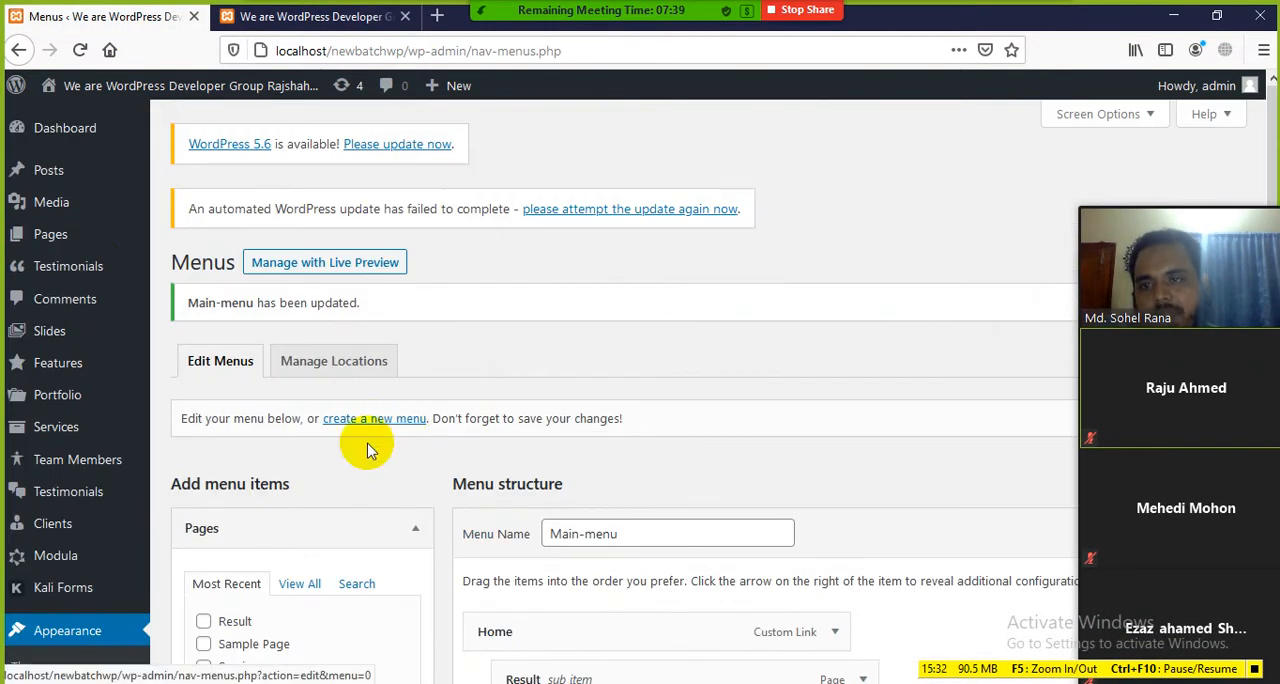
click(60, 128)
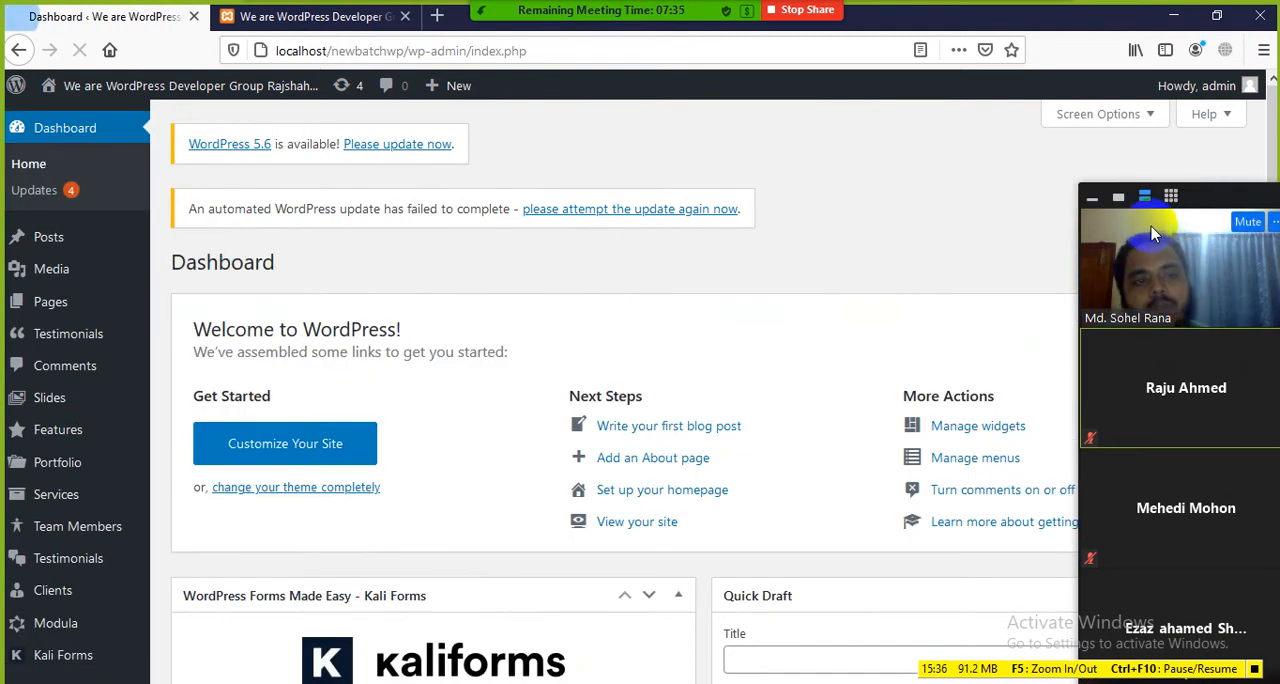
drag(1180, 189, 1128, 163)
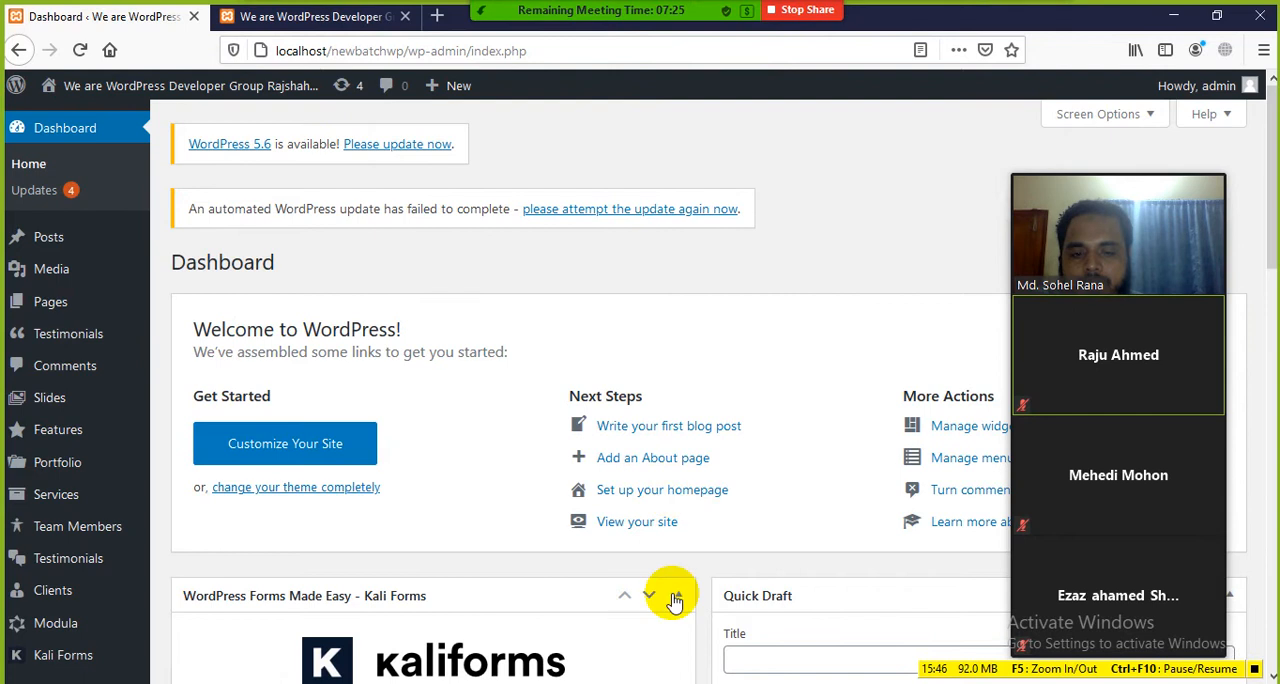
Step: Switch to the Word document and read its Dashboard Menu section, moving the meeting video panel away from the text
key(alt+Tab)
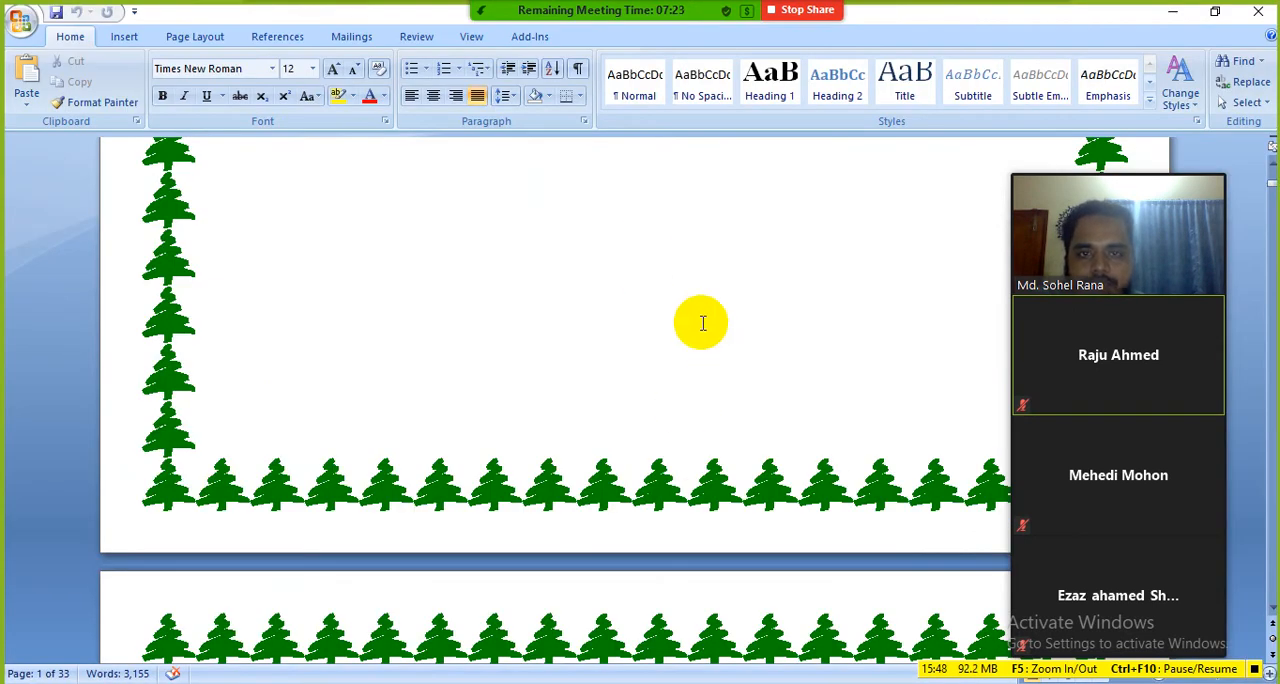
scroll(705, 328, down, 3)
scroll(706, 331, up, 3)
drag(1126, 165, 1244, 173)
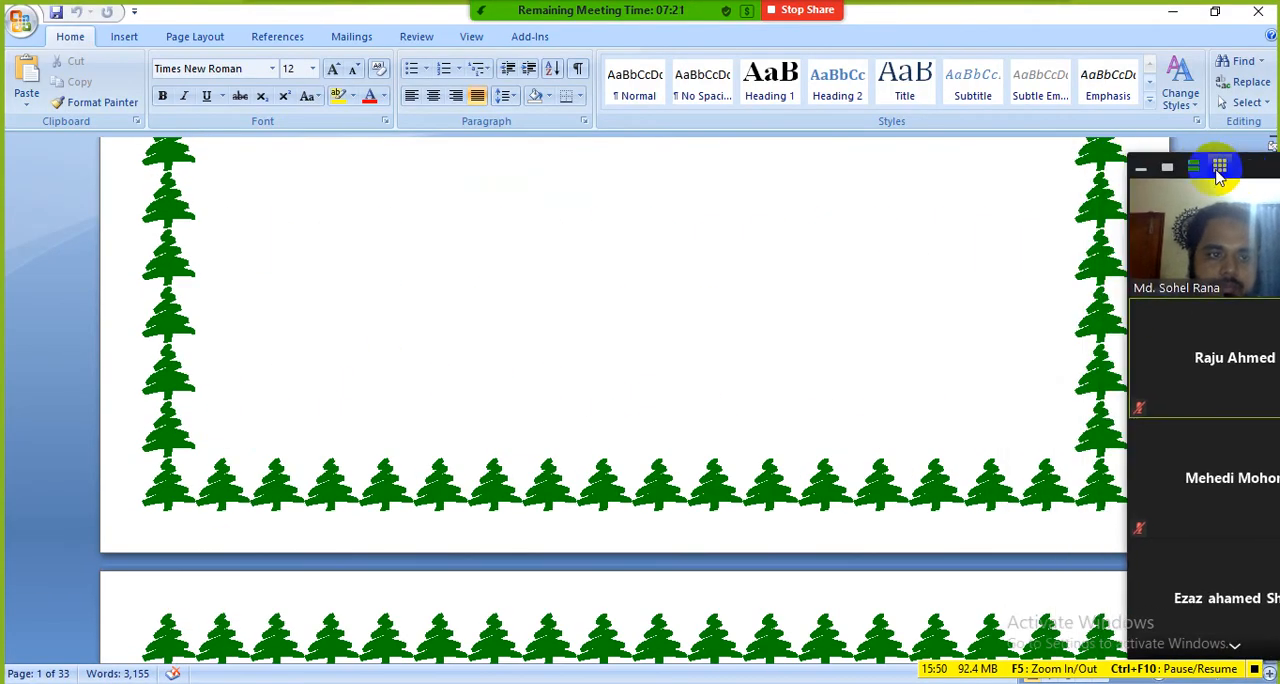
scroll(666, 343, down, 6)
scroll(626, 356, down, 5)
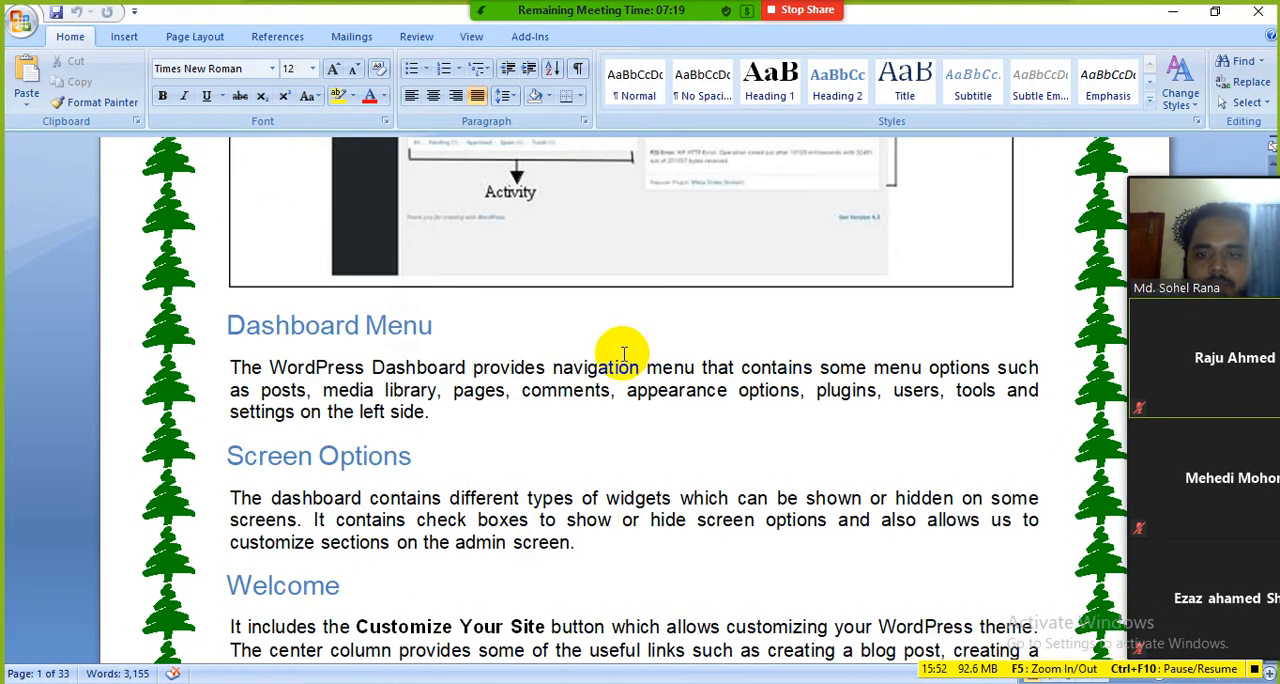
drag(450, 326, 320, 331)
click(507, 415)
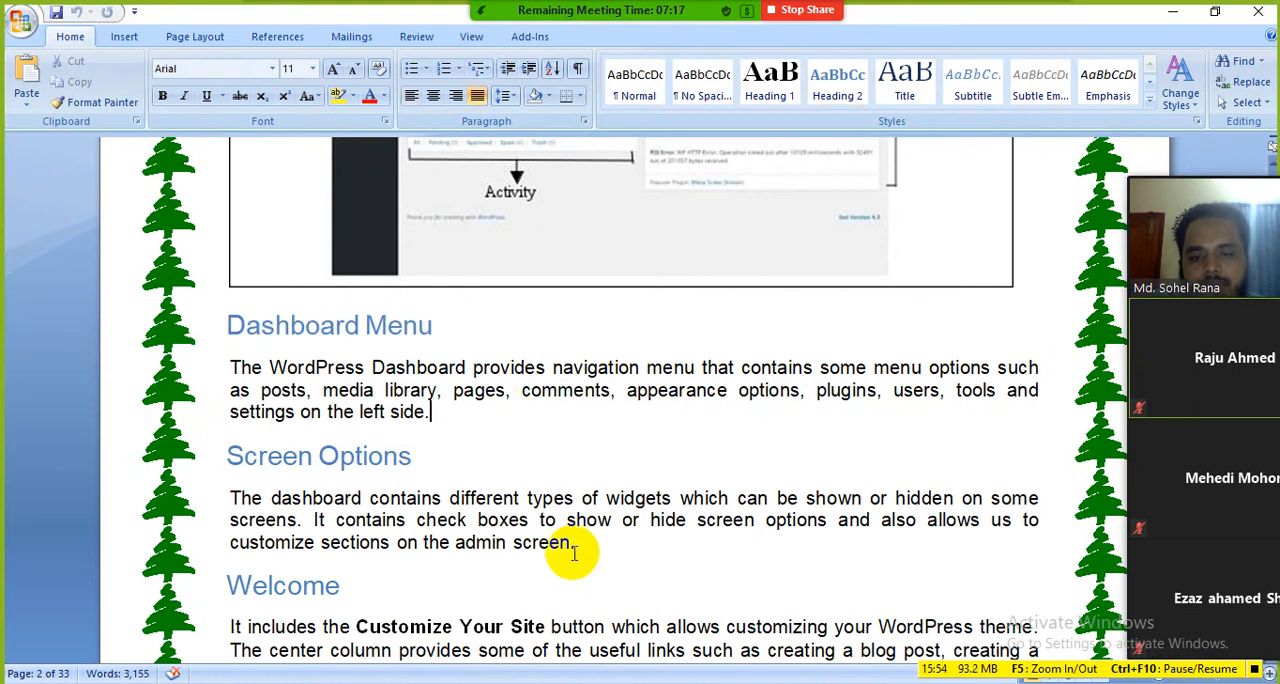
drag(434, 334, 334, 334)
click(428, 411)
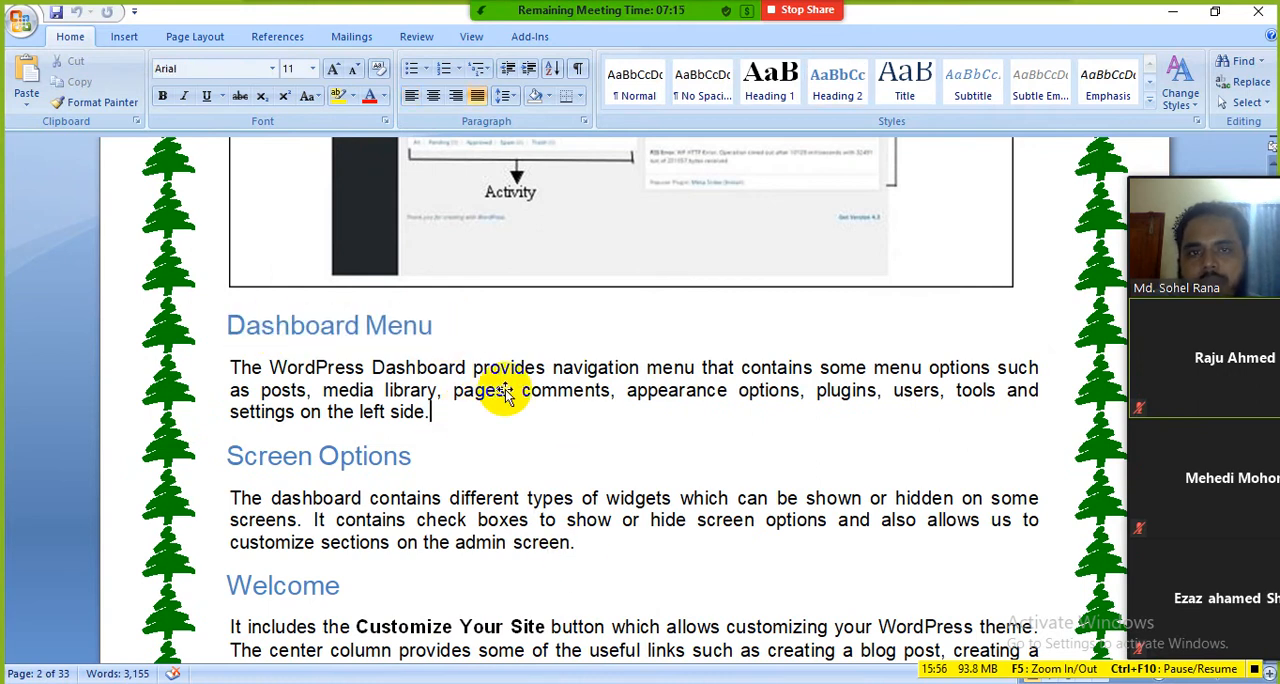
Step: Start a new meeting share of the entire screen
mouse_move(590, 30)
click(677, 39)
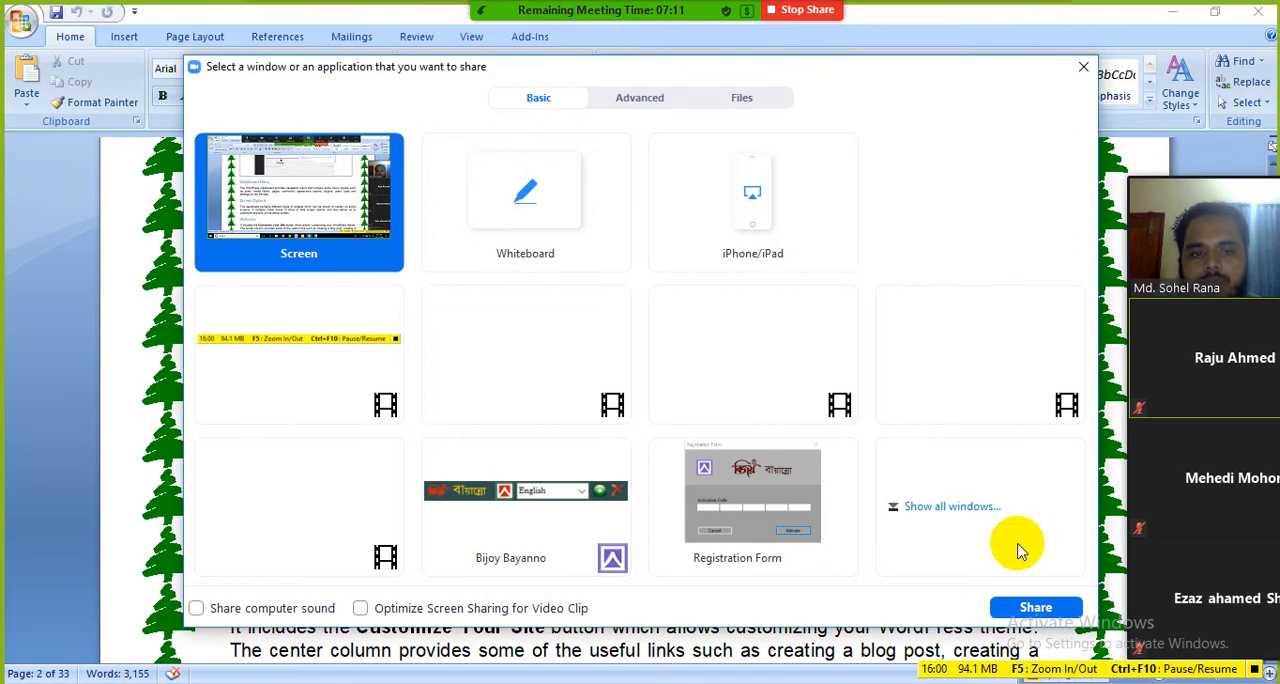
click(1034, 606)
Step: Highlight the Dashboard Menu heading in the Word document and switch back to the WordPress Dashboard in Firefox
scroll(523, 420, down, 2)
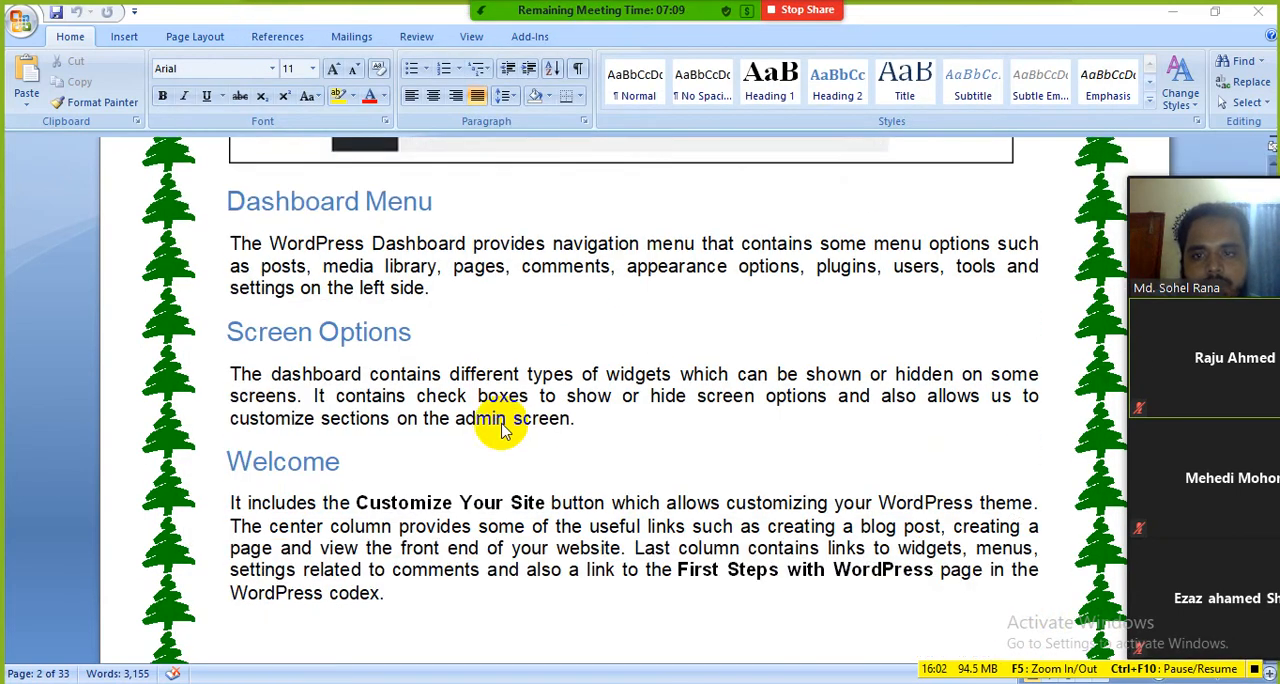
drag(417, 203, 237, 196)
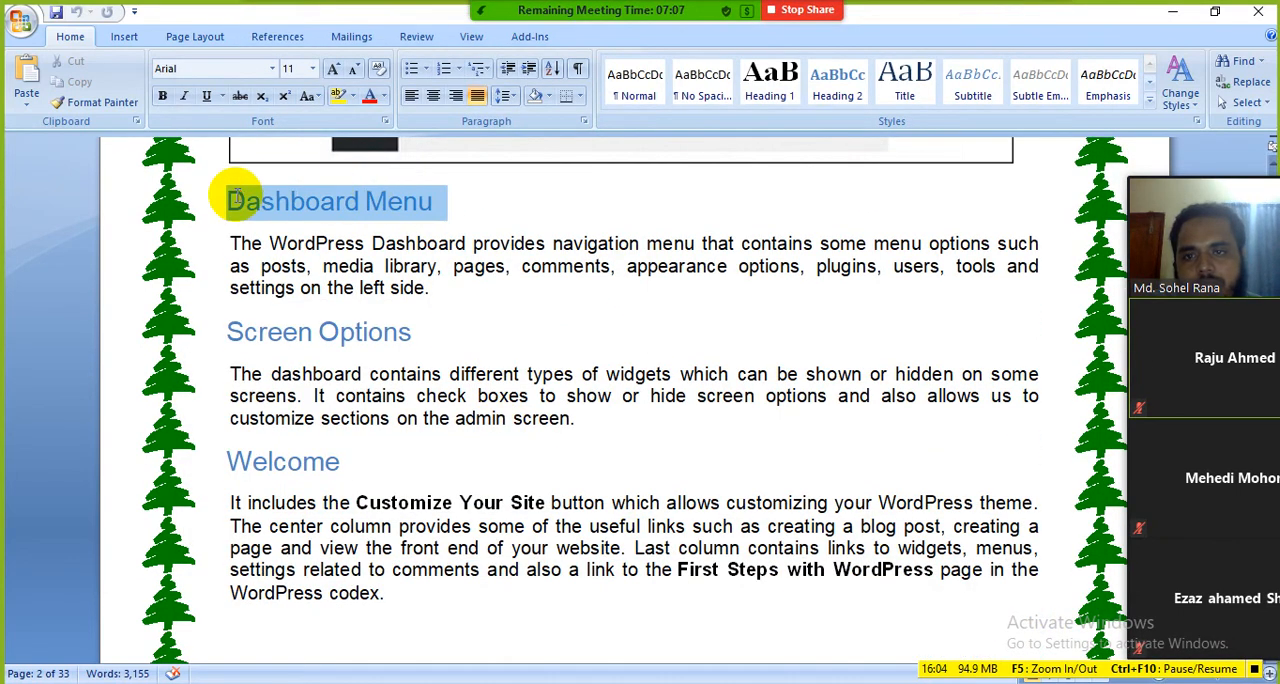
click(434, 261)
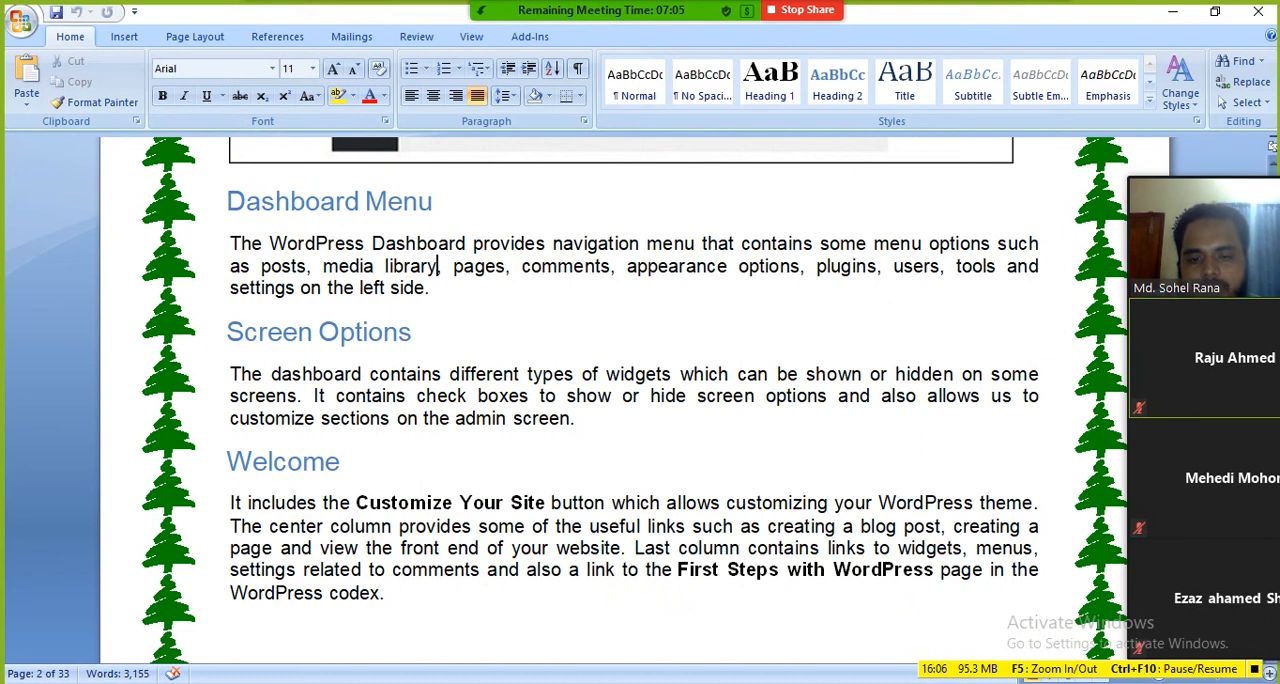
mouse_move(530, 680)
click(490, 640)
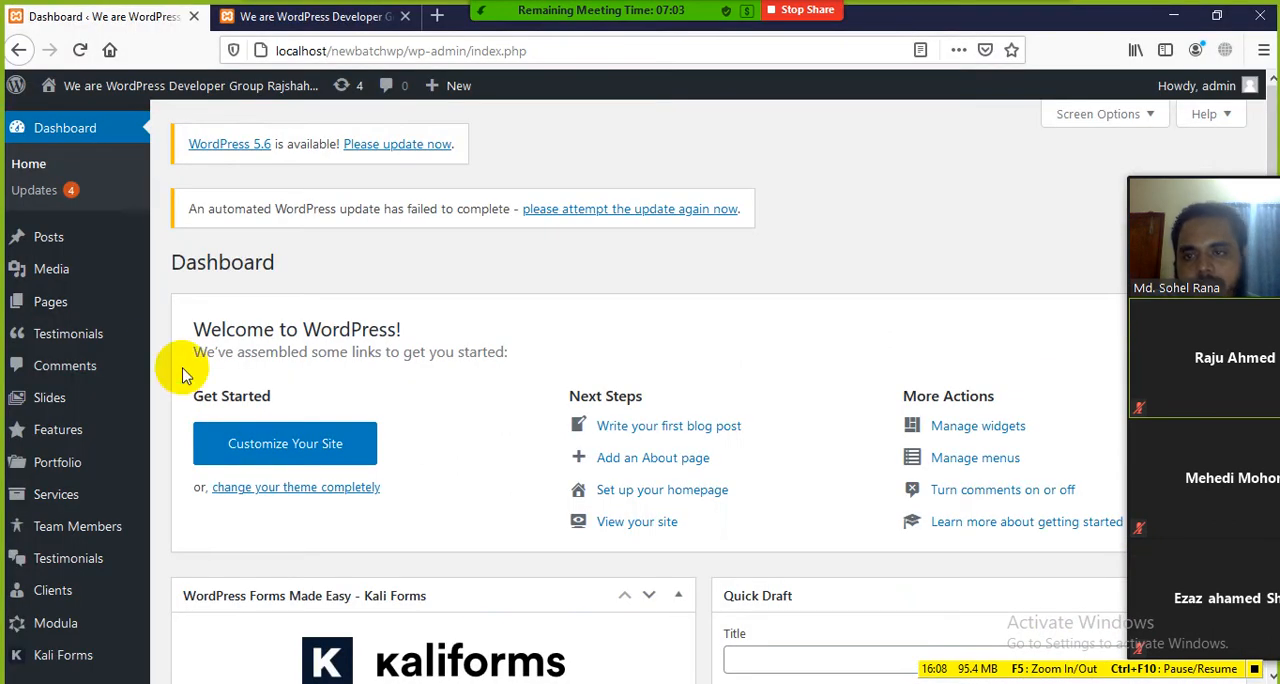
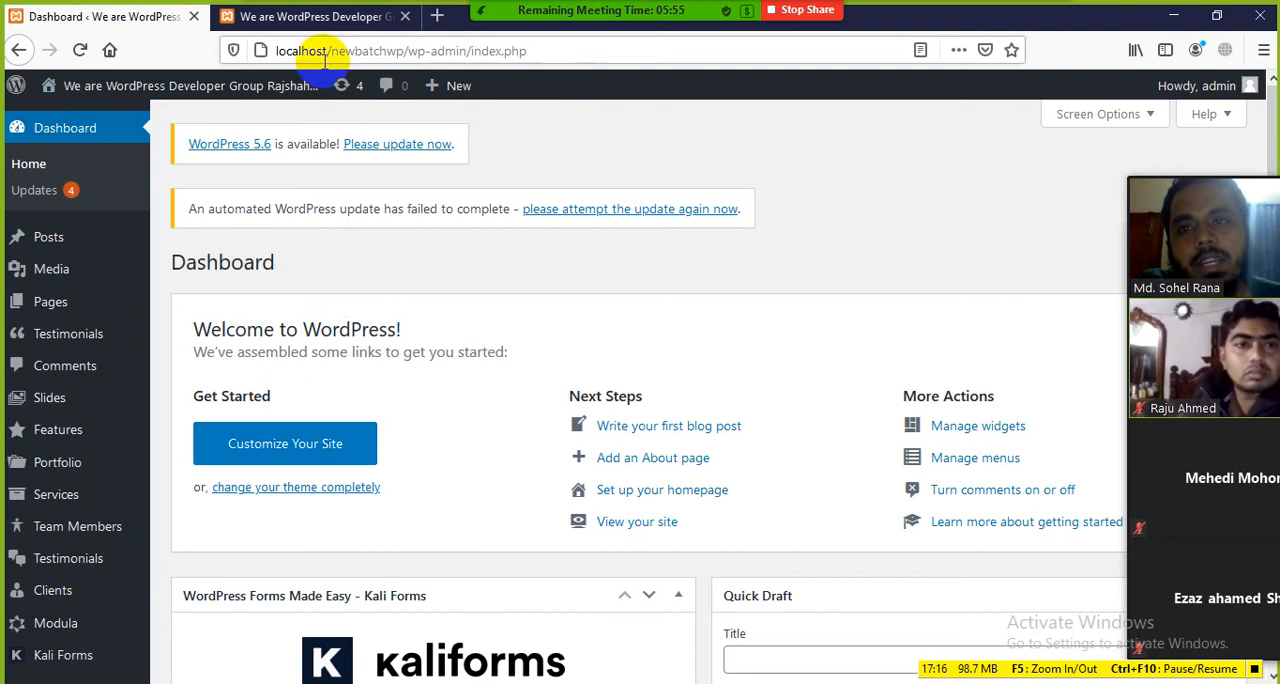
Step: Switch to the site's front page and examine its homepage sections, including the slider and Our Core Features
click(318, 18)
scroll(343, 335, down, 15)
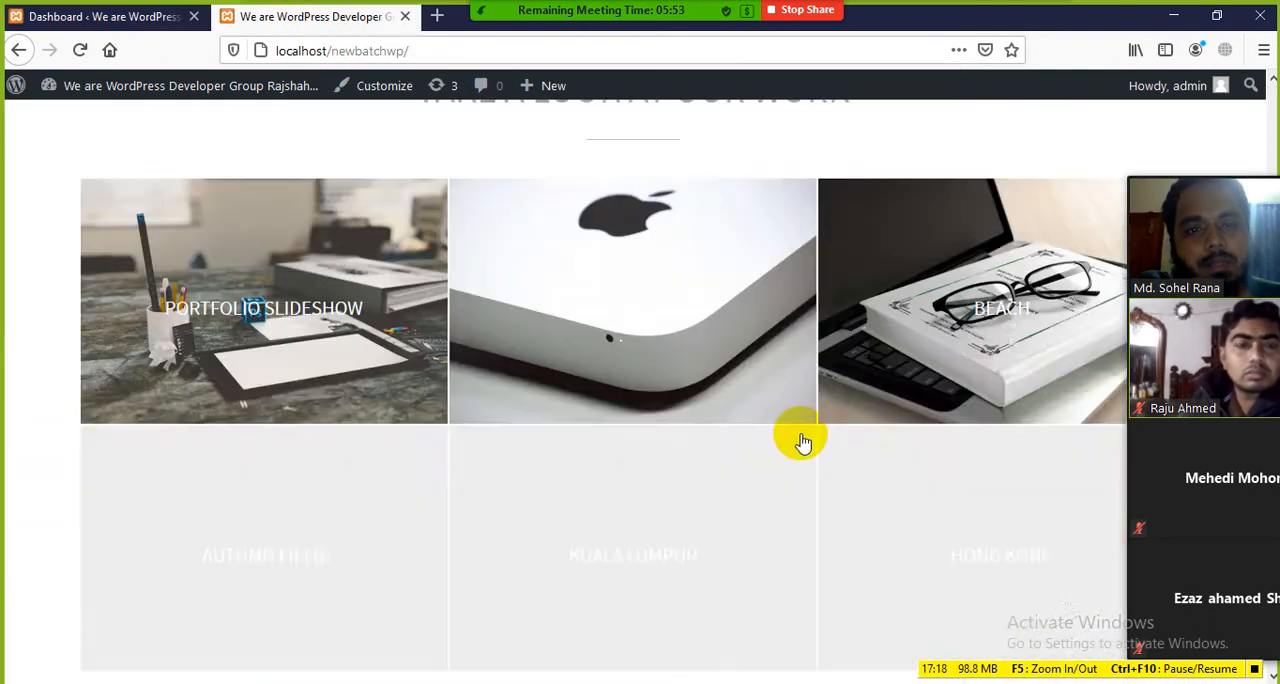
scroll(594, 374, down, 8)
scroll(491, 249, up, 15)
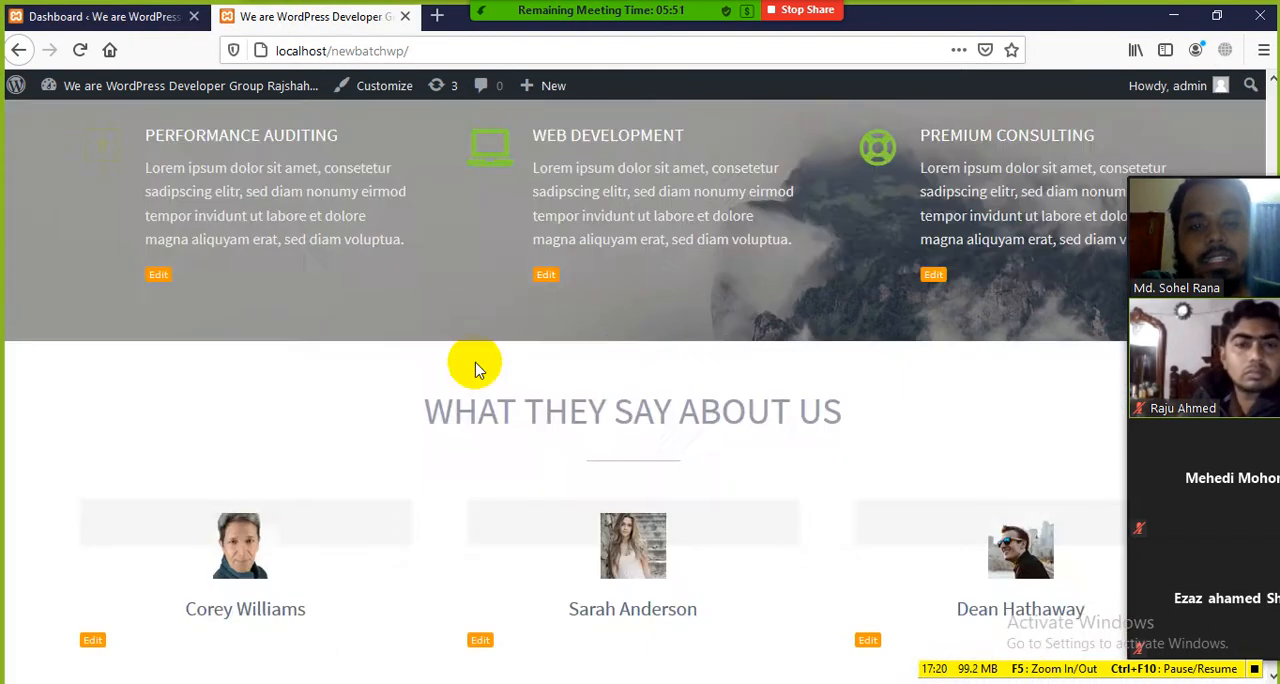
scroll(475, 365, up, 10)
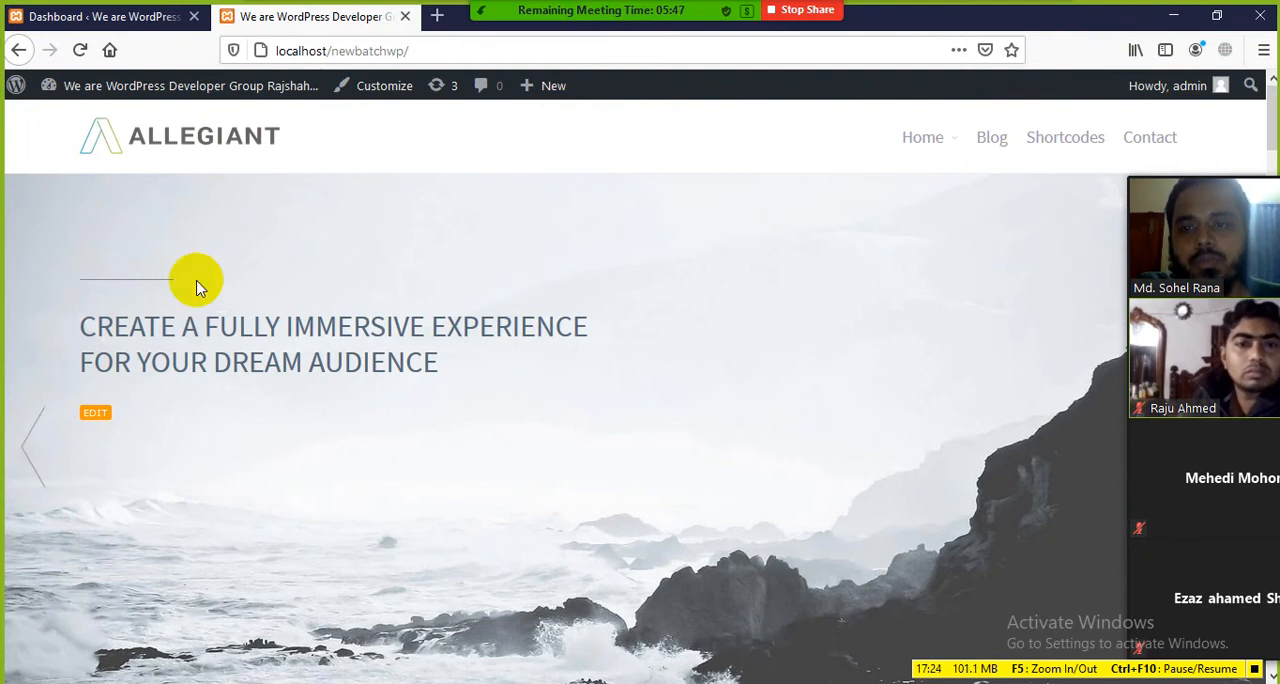
scroll(273, 397, down, 1)
scroll(285, 400, down, 8)
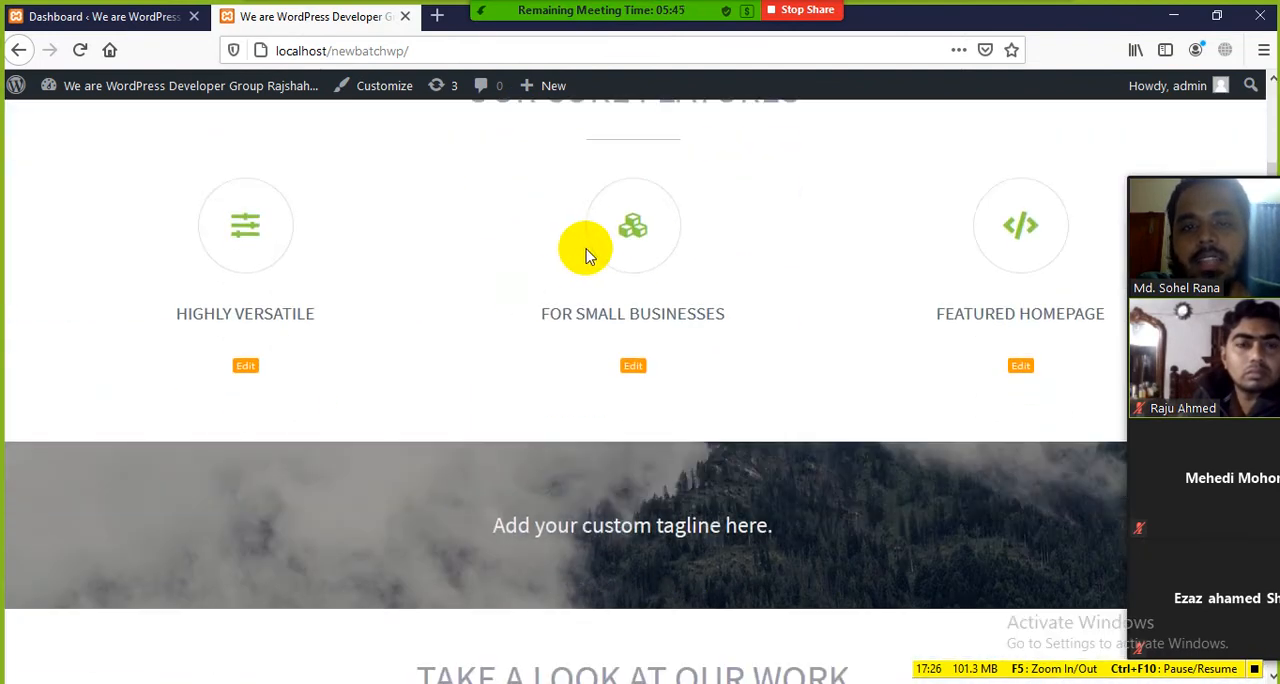
scroll(680, 286, up, 5)
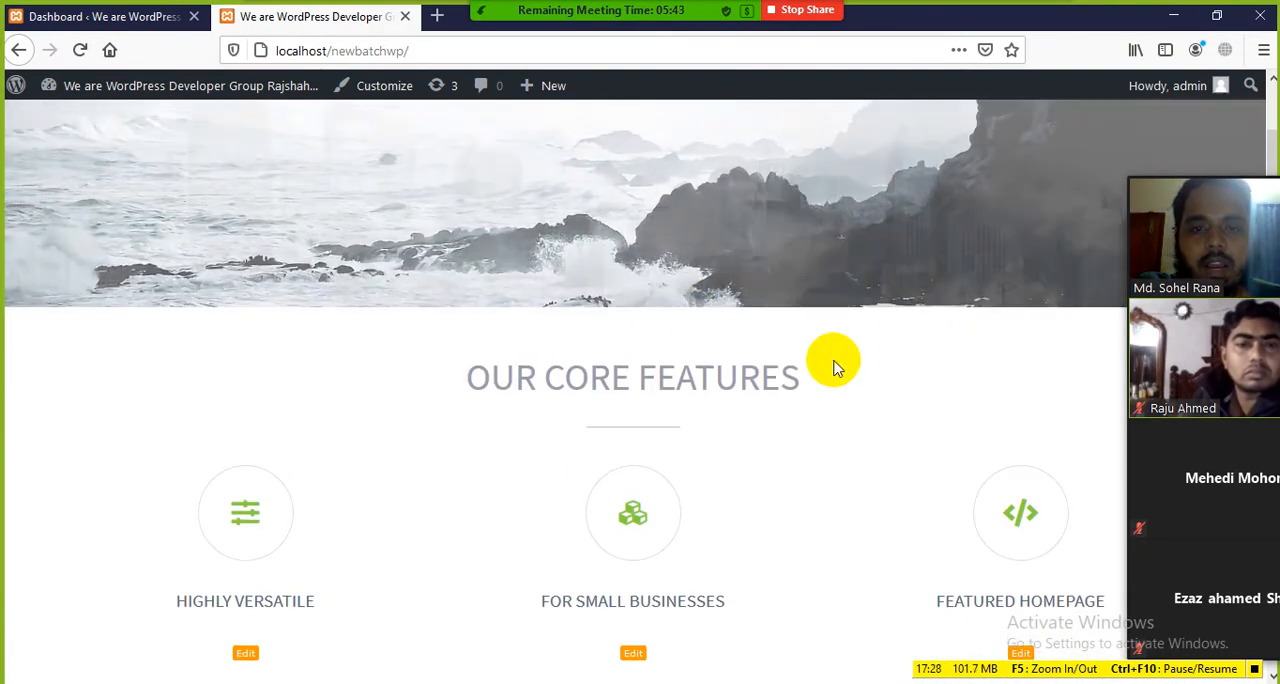
scroll(478, 414, down, 5)
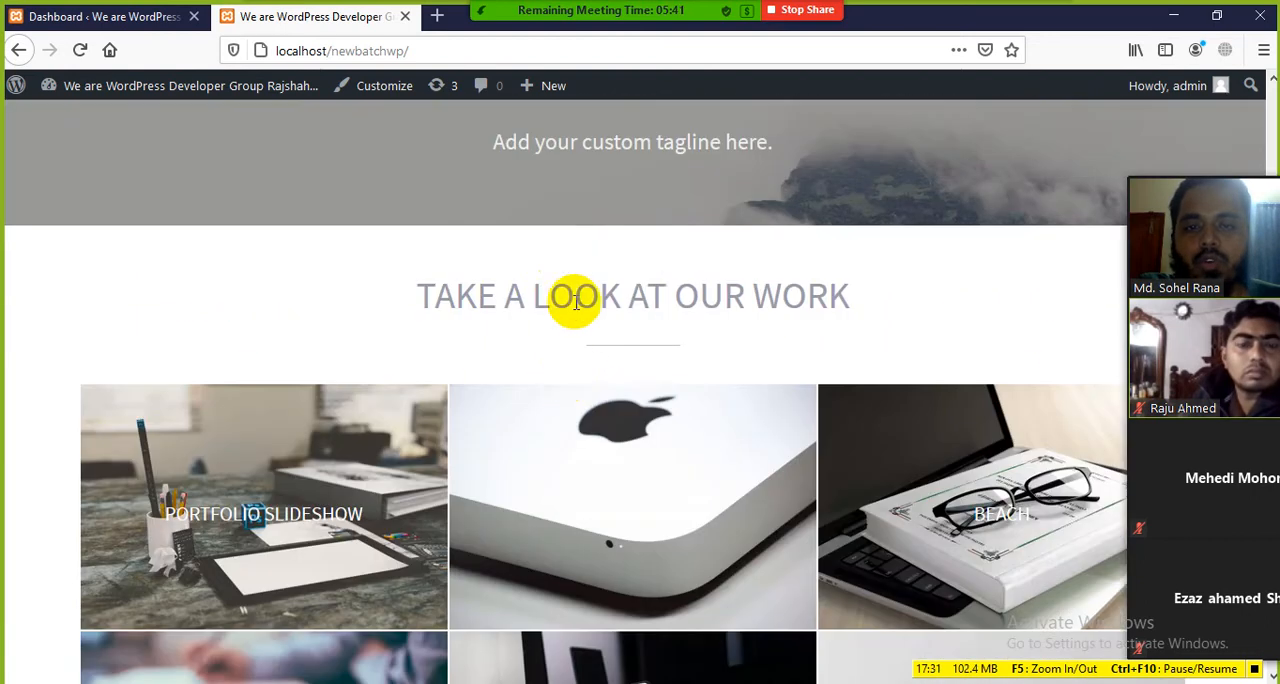
Step: Examine the homepage from the custom tagline and work gallery down to the Meet Our Team section, ending back at the slider
drag(441, 295, 829, 289)
click(500, 409)
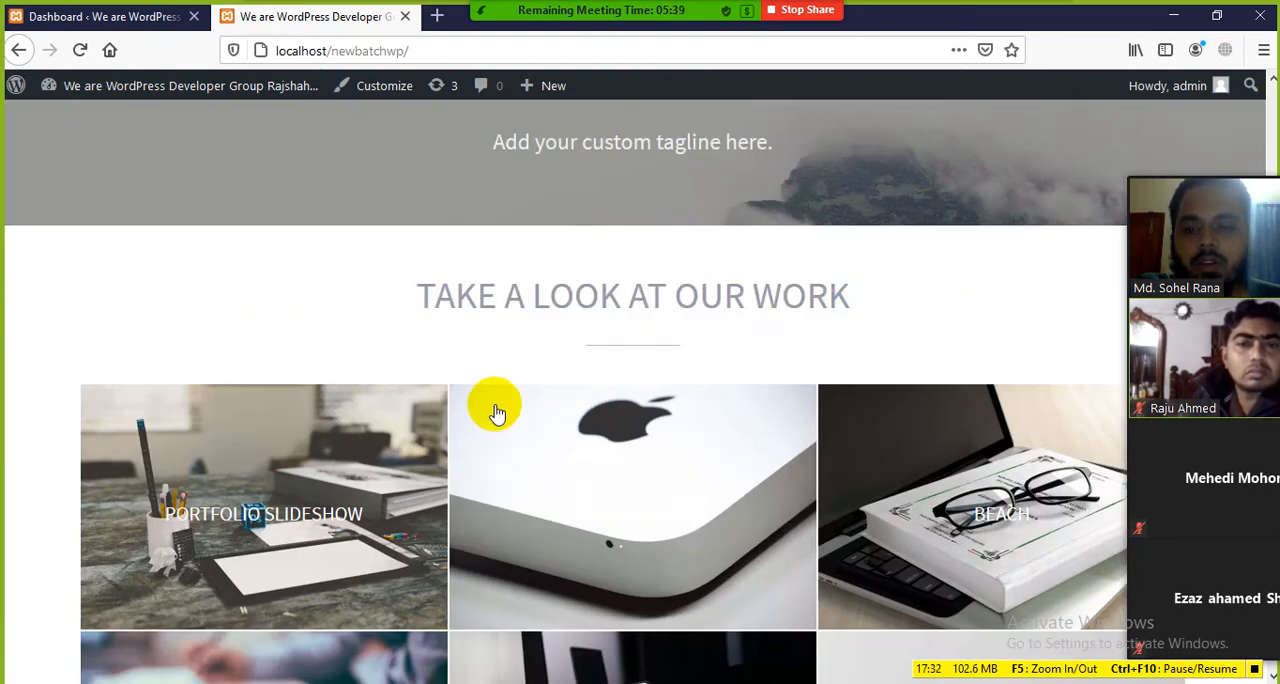
scroll(657, 385, down, 3)
scroll(634, 366, down, 5)
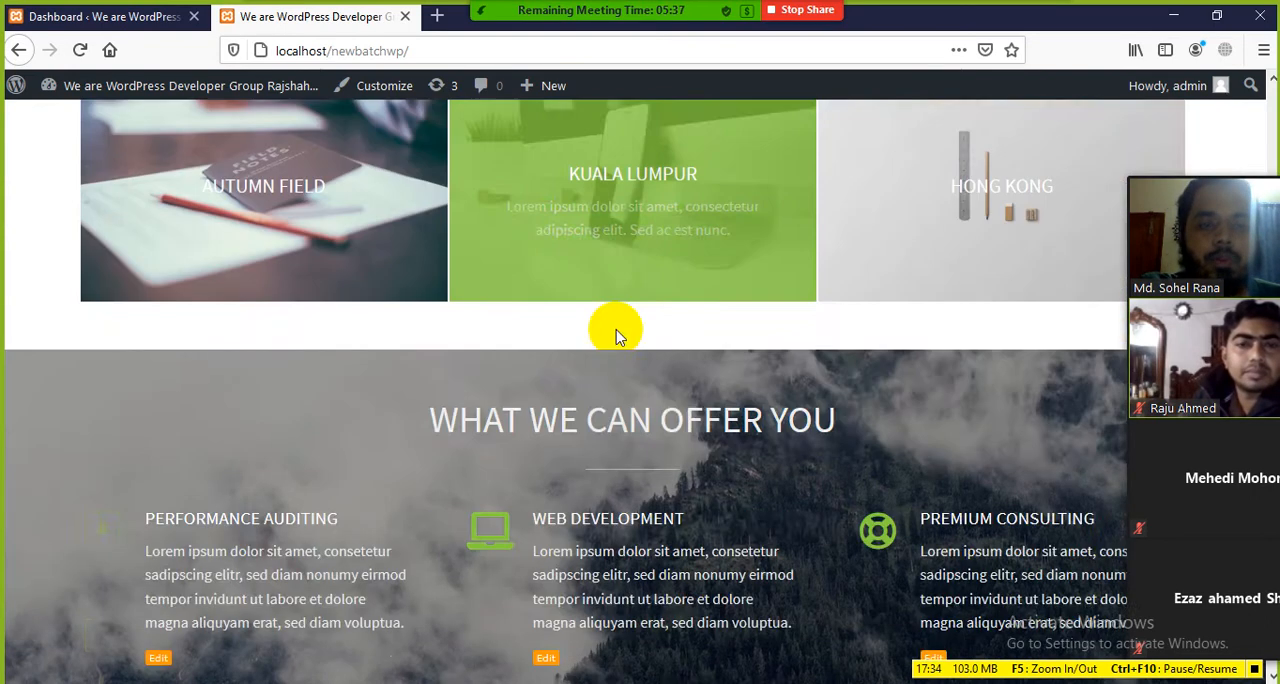
scroll(511, 343, down, 8)
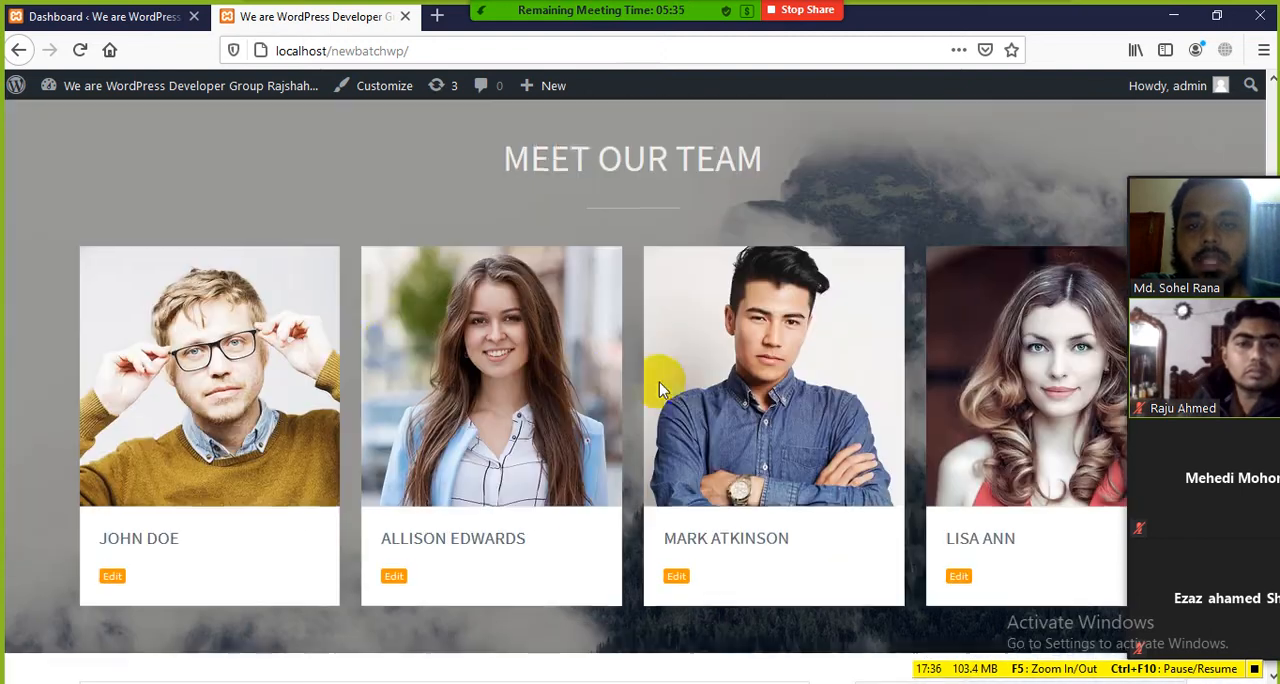
scroll(417, 417, down, 6)
scroll(497, 383, down, 4)
scroll(503, 491, up, 15)
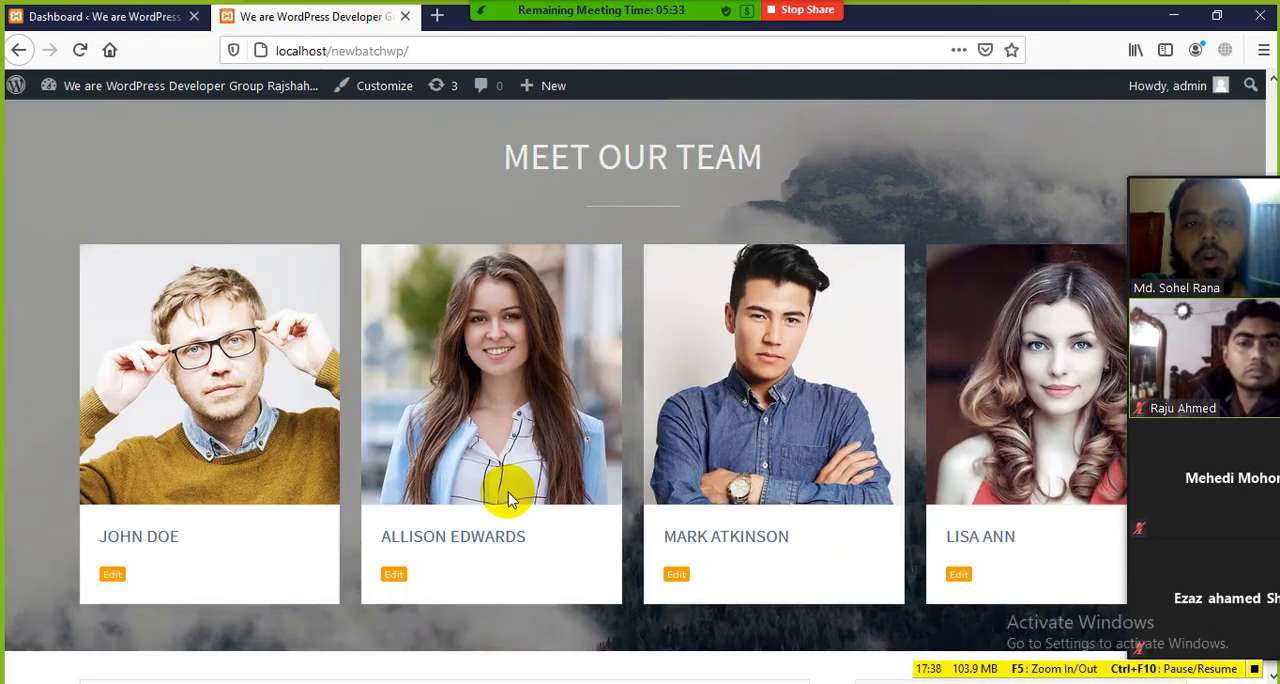
scroll(508, 492, up, 6)
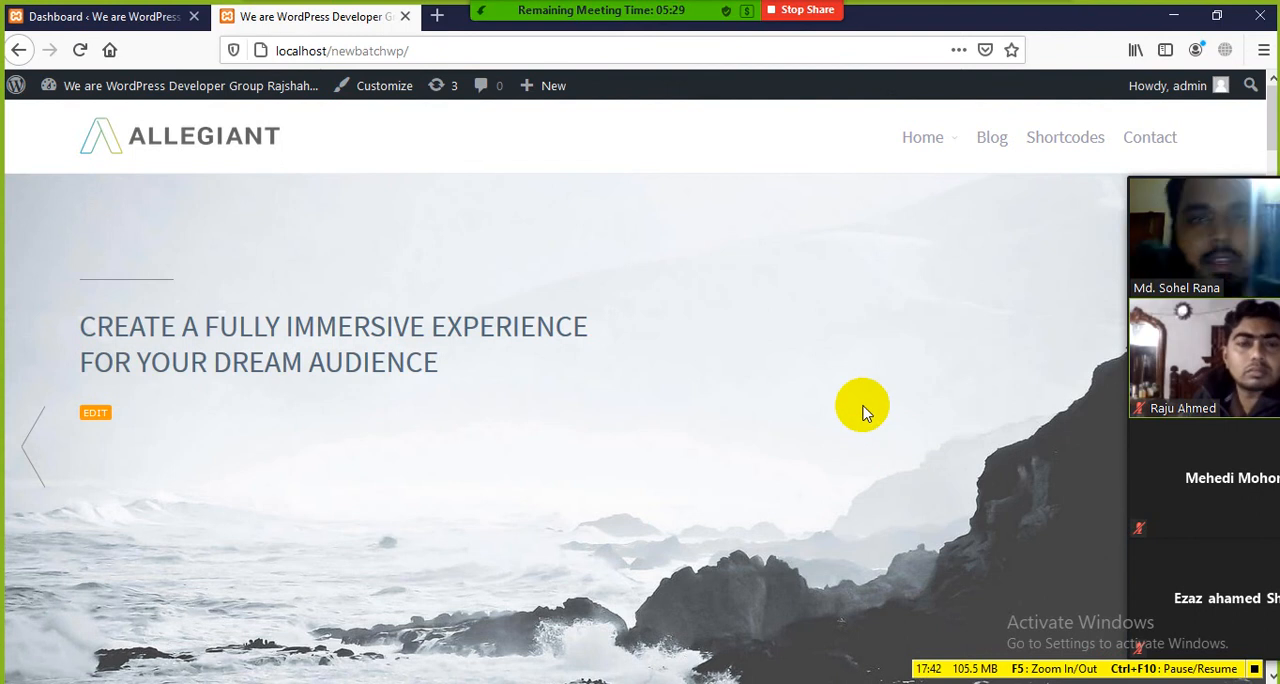
Step: Show the WordPress Dashboard, and return to the front page to view its slider and portfolio gallery
click(125, 16)
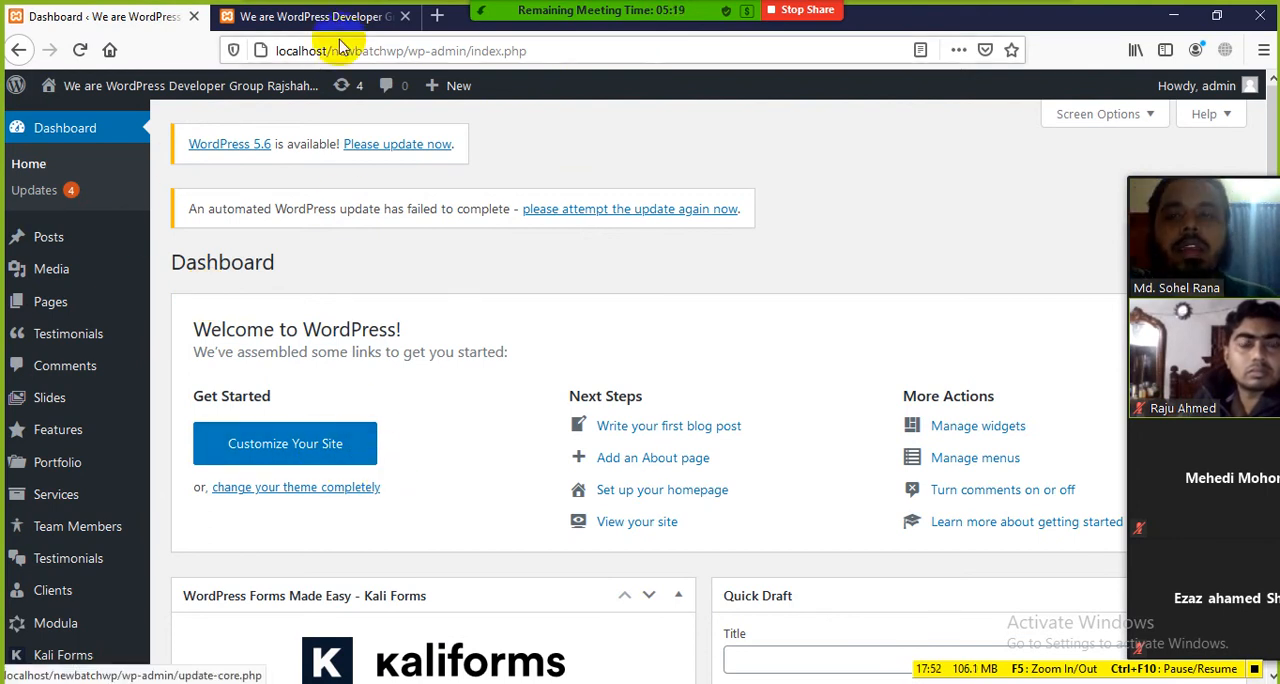
click(305, 17)
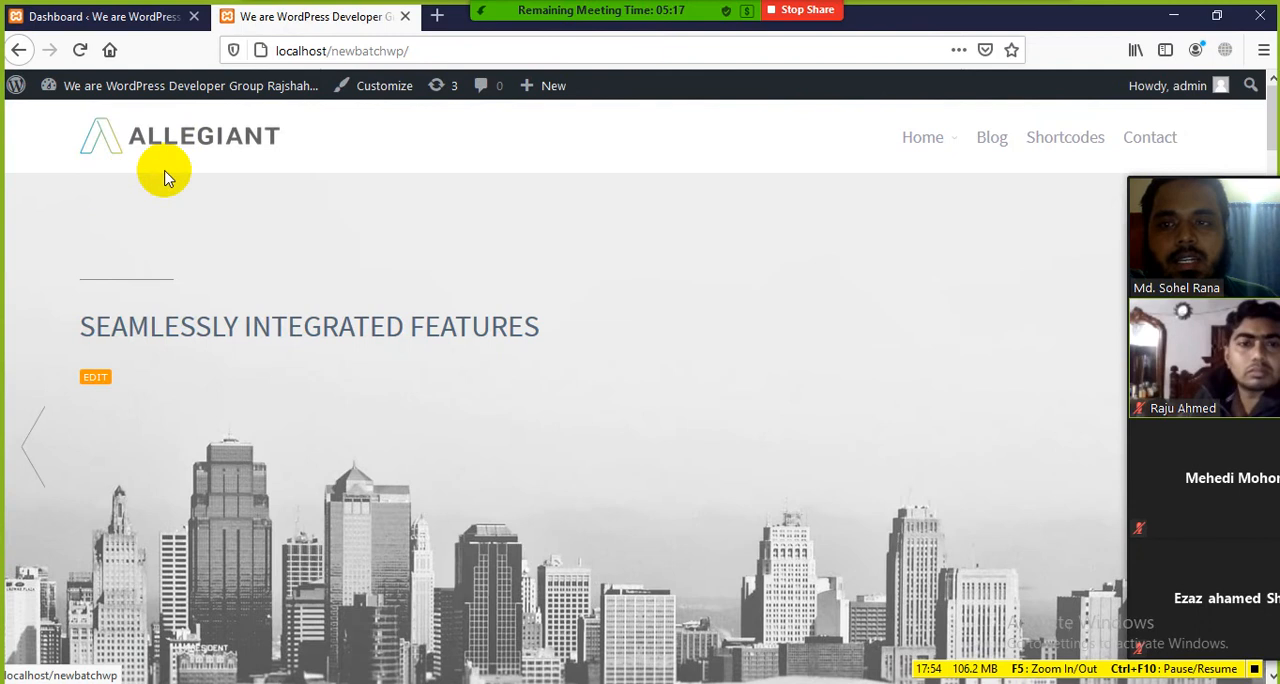
scroll(143, 206, down, 9)
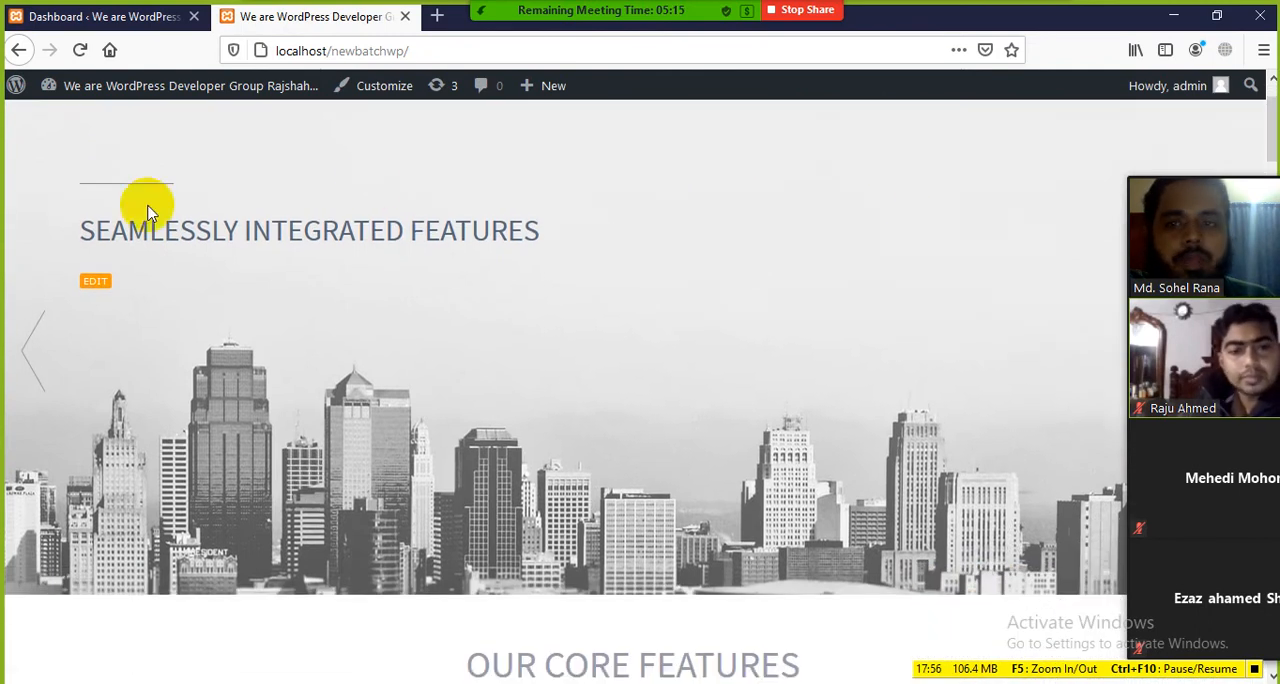
scroll(541, 357, down, 4)
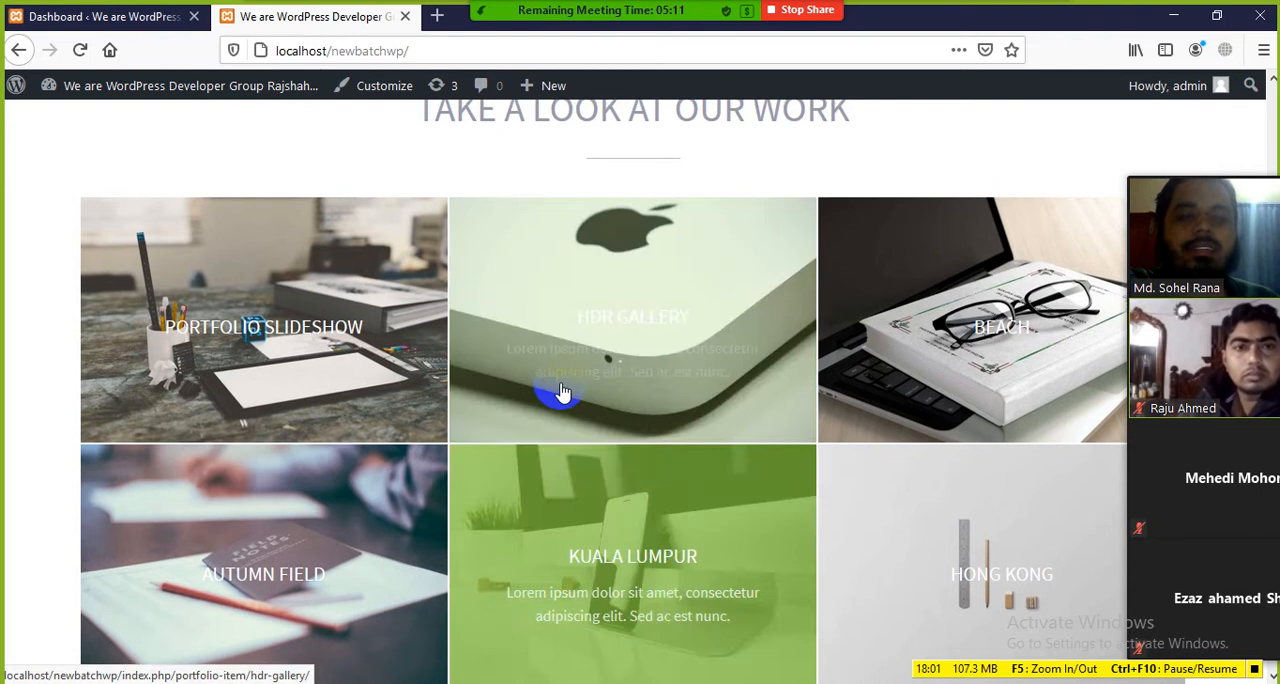
scroll(566, 394, up, 4)
Step: Go back to the WordPress Dashboard and review the full admin menu down to Settings
click(104, 16)
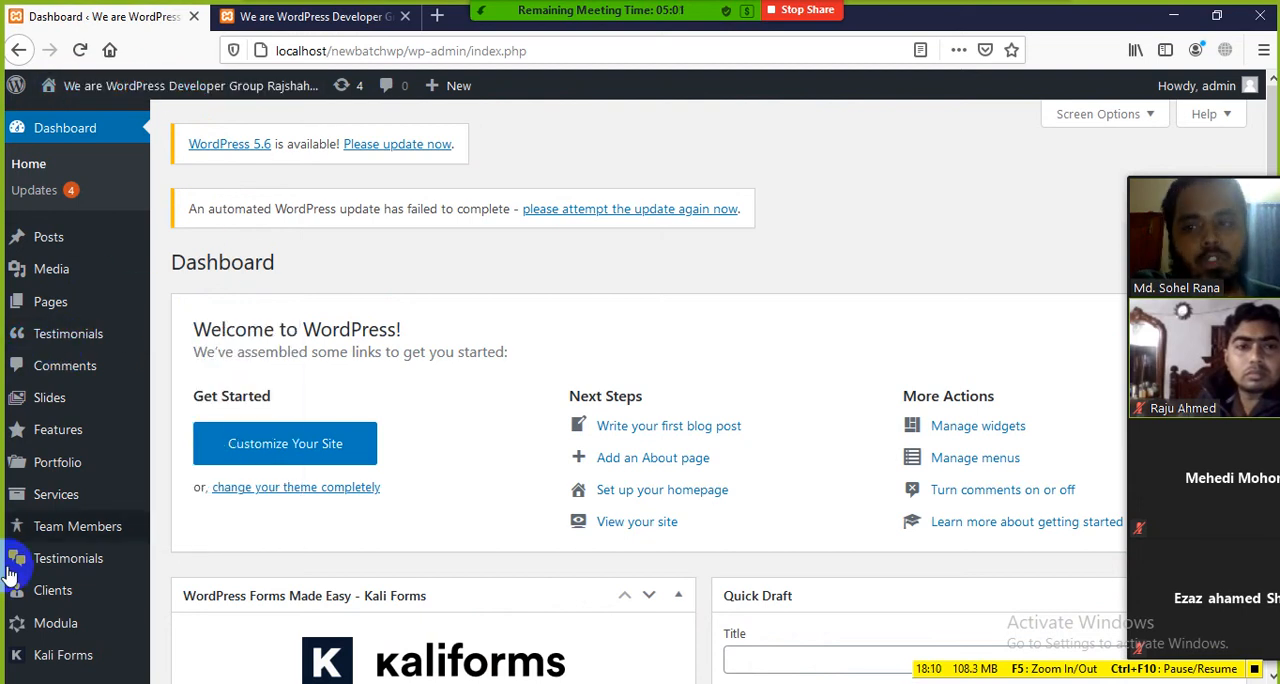
scroll(398, 290, down, 2)
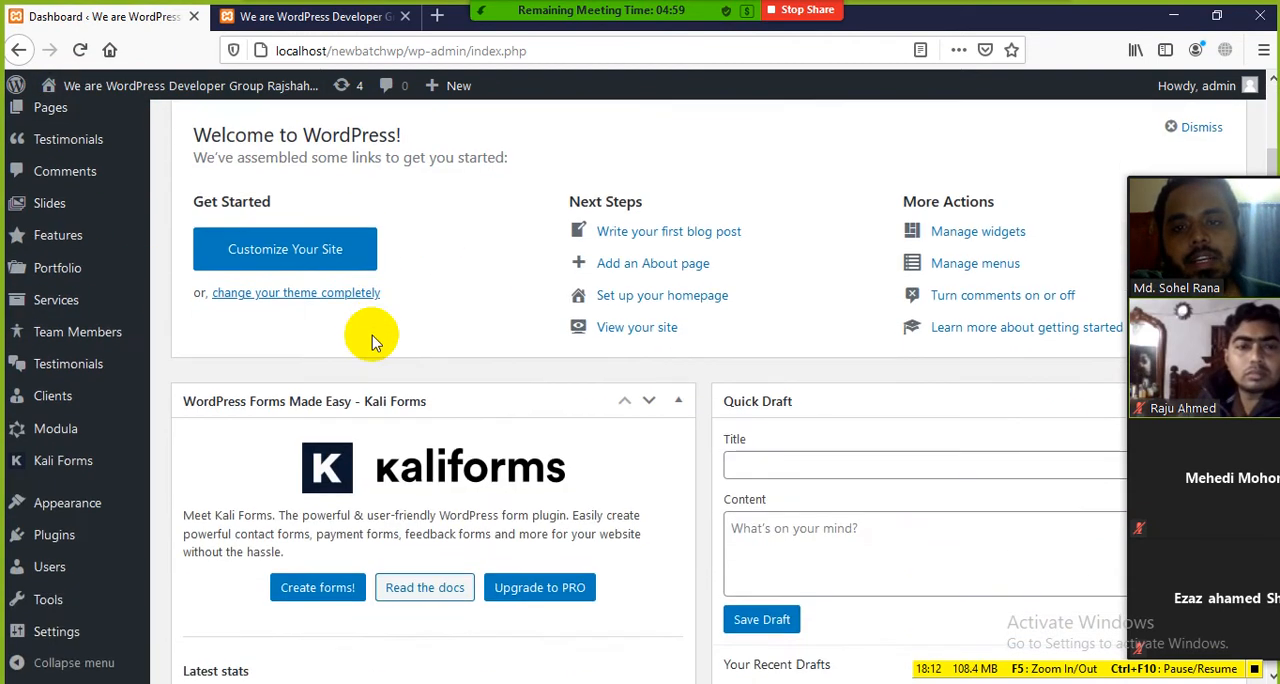
scroll(371, 334, up, 2)
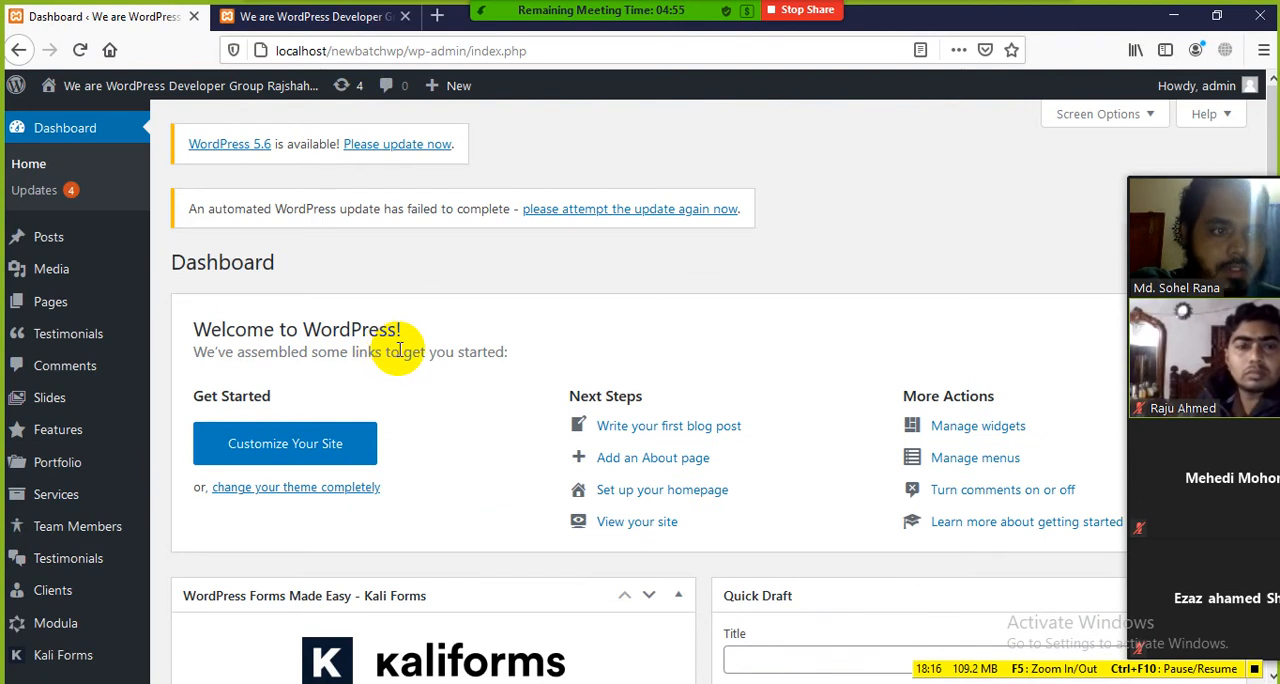
Step: Show the top of the site's front page, and return to the Dashboard to look over its admin menu
click(305, 18)
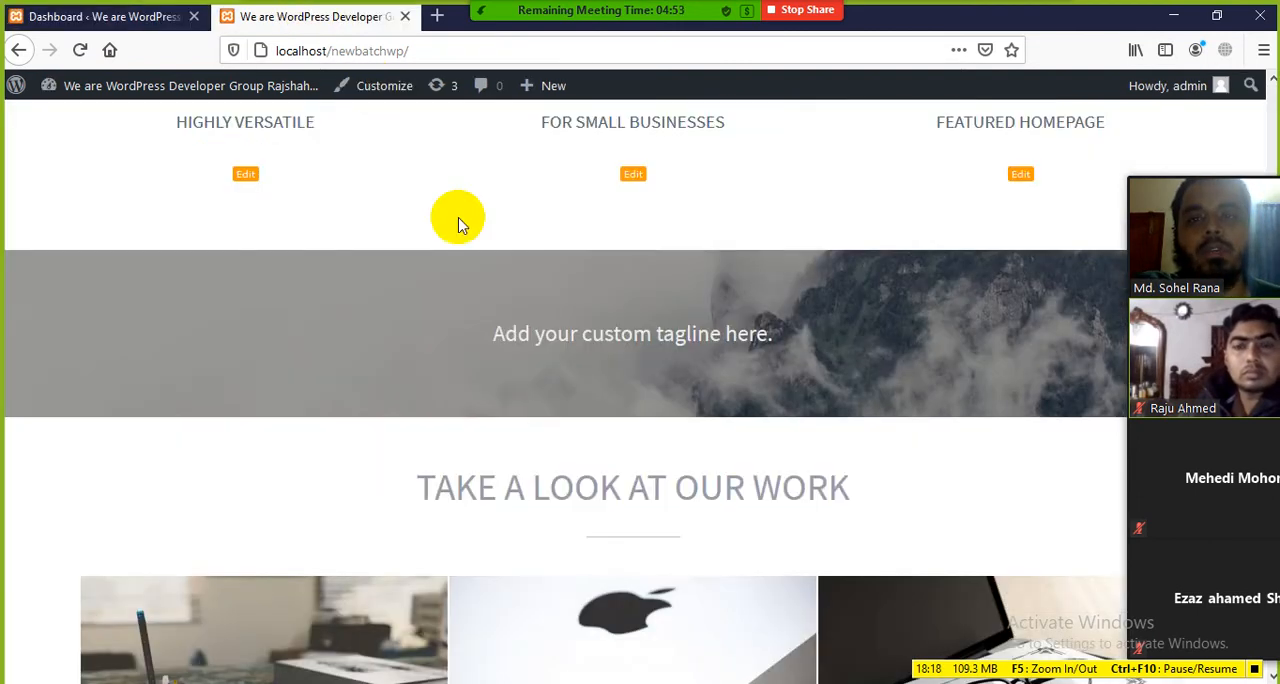
scroll(590, 148, up, 8)
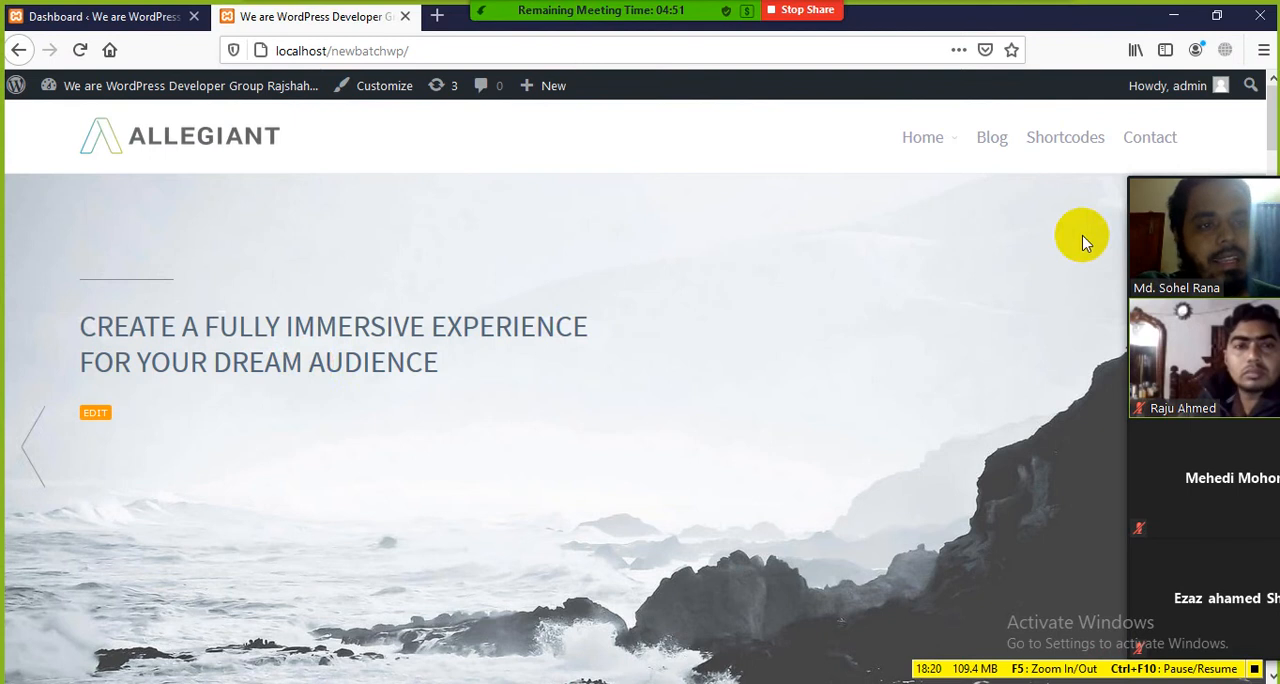
click(94, 16)
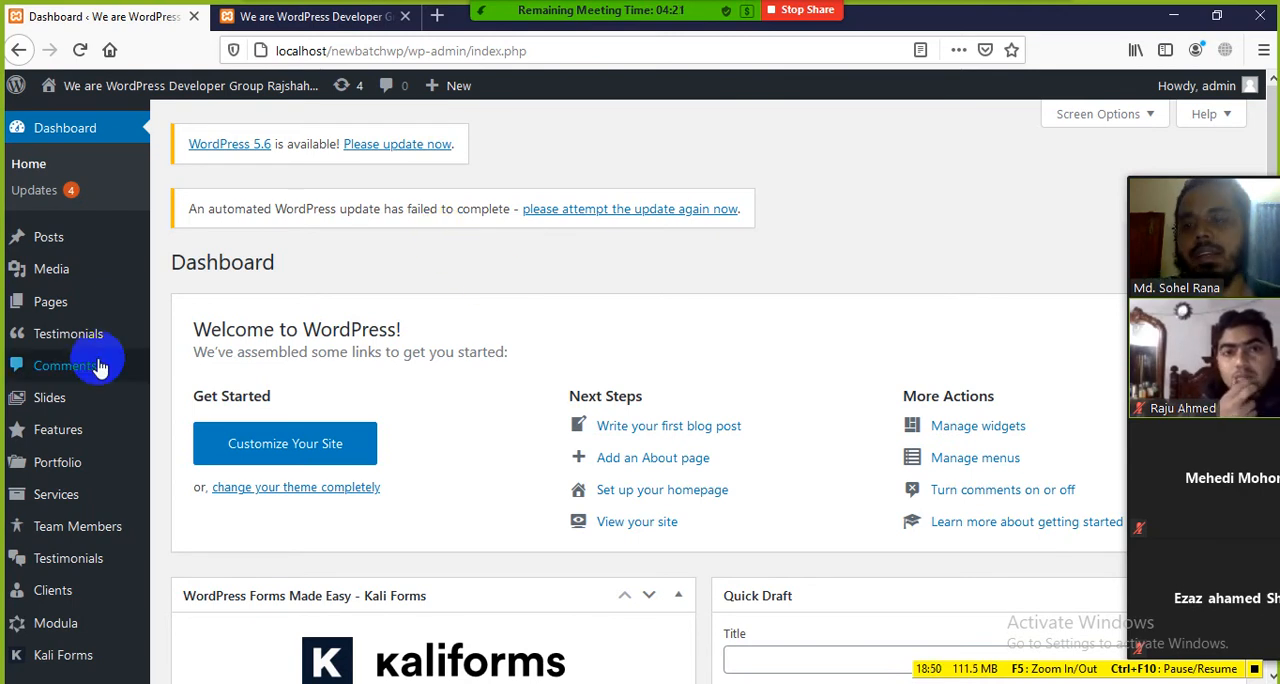
scroll(88, 607, down, 5)
scroll(88, 607, up, 5)
Step: Dismiss the meeting audio options and show the front page's slider and Our Core Features section
click(334, 35)
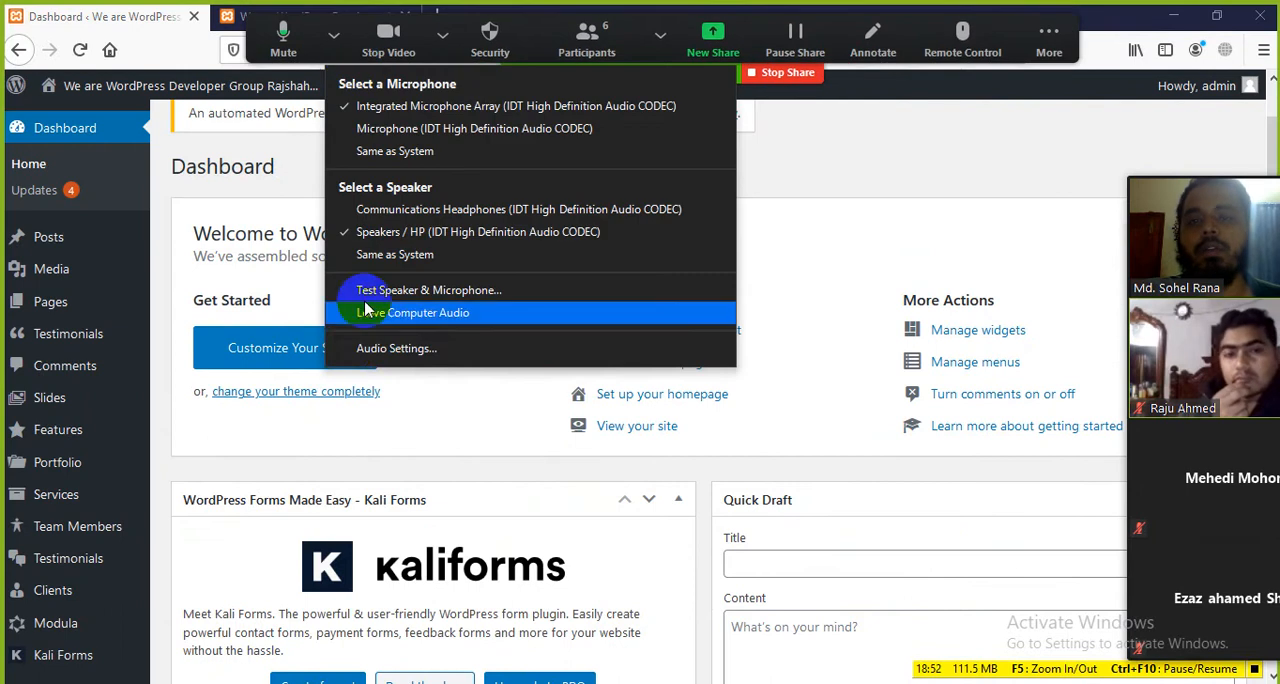
click(247, 53)
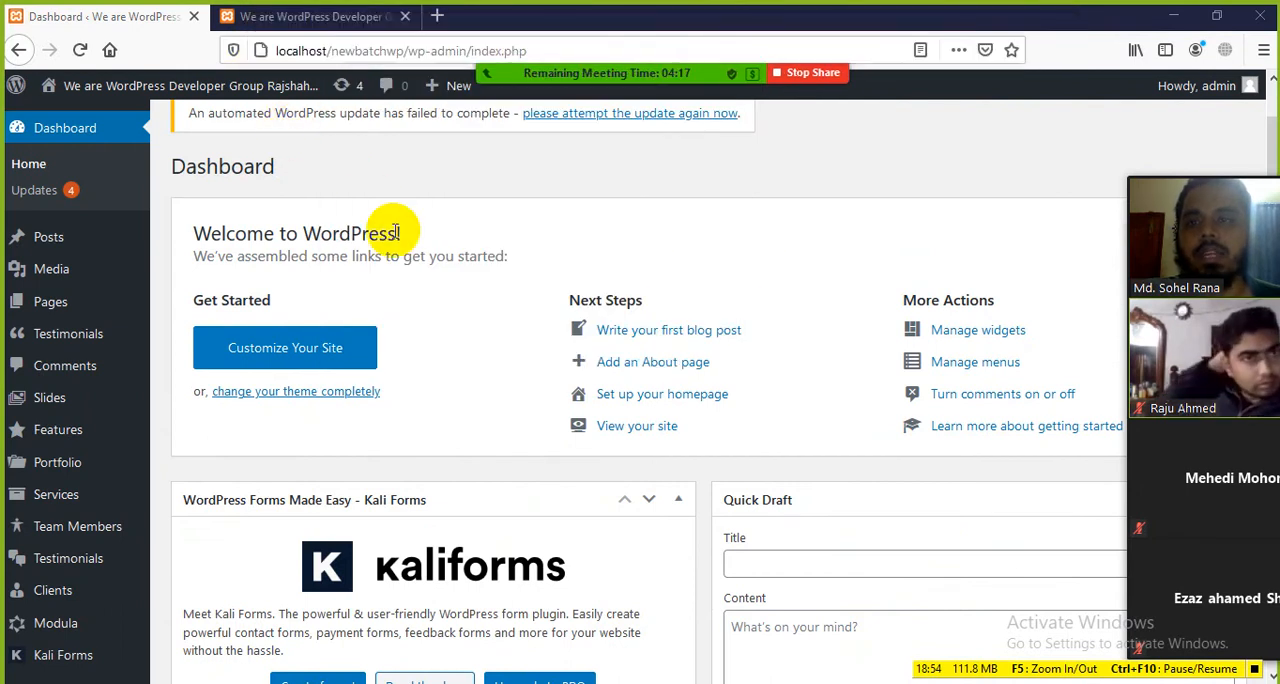
click(290, 30)
scroll(654, 298, down, 10)
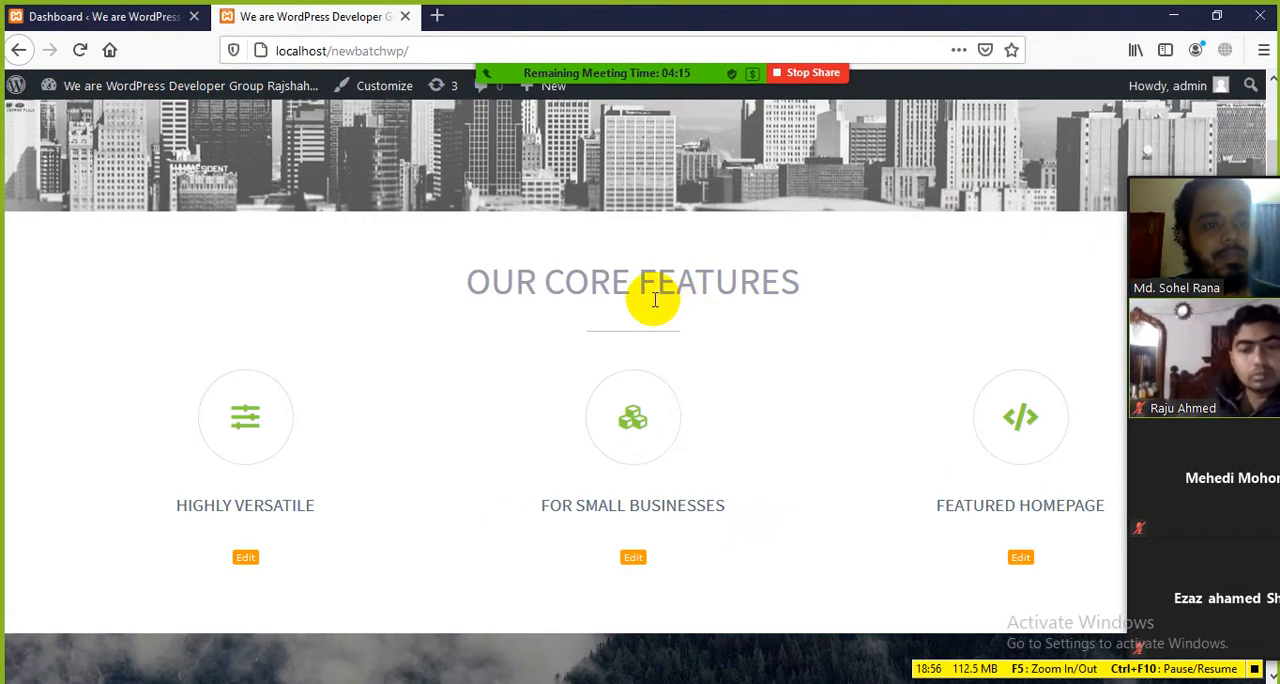
scroll(540, 258, up, 10)
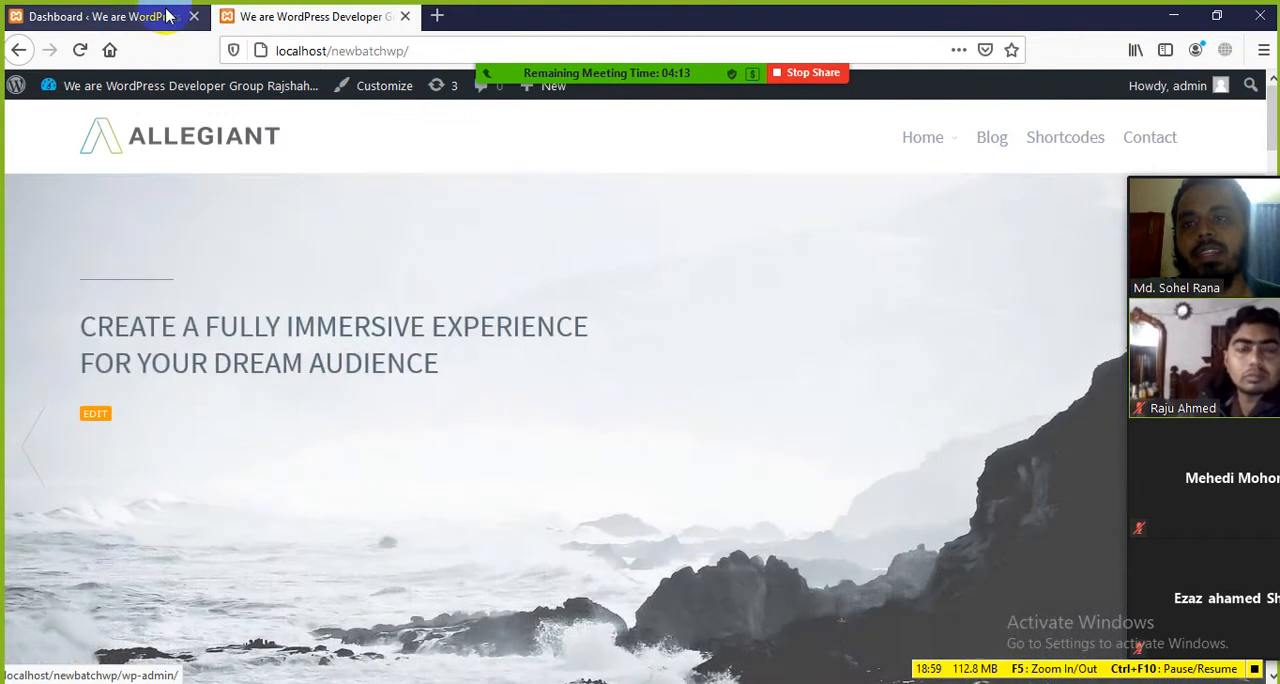
Step: Return to the Dashboard and review its admin menu together with the Kali Forms and Quick Draft widgets
click(168, 16)
scroll(40, 500, down, 5)
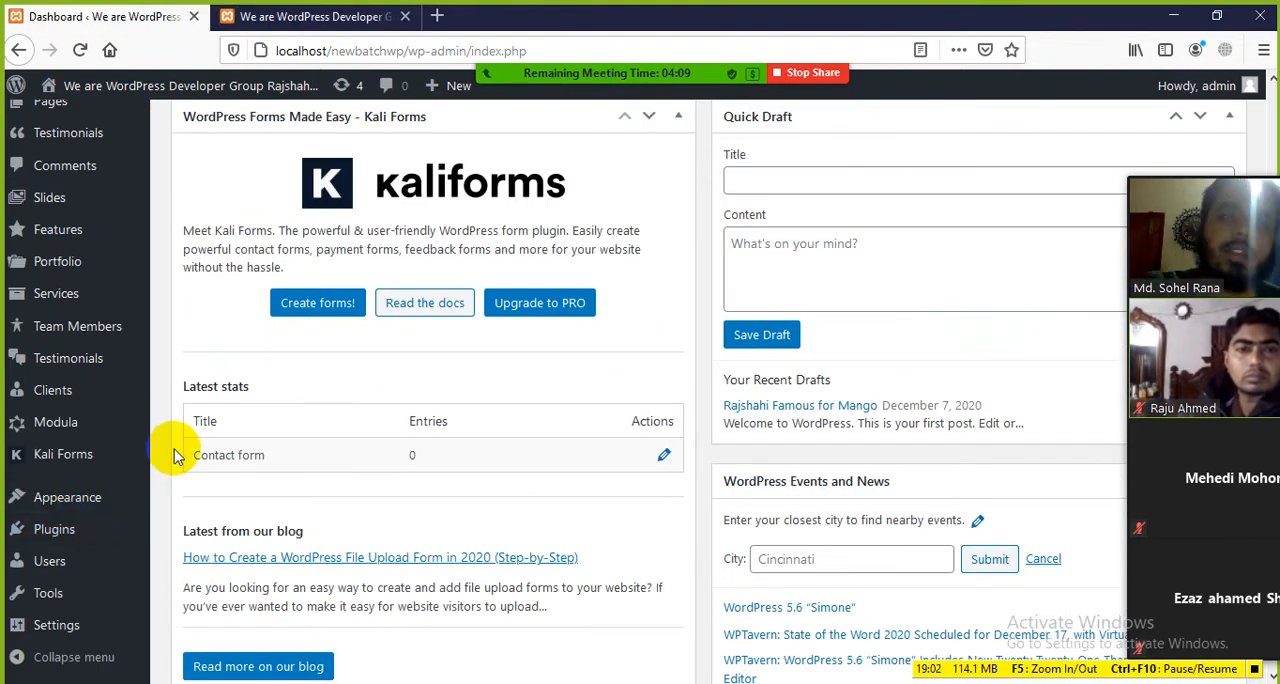
scroll(180, 460, up, 5)
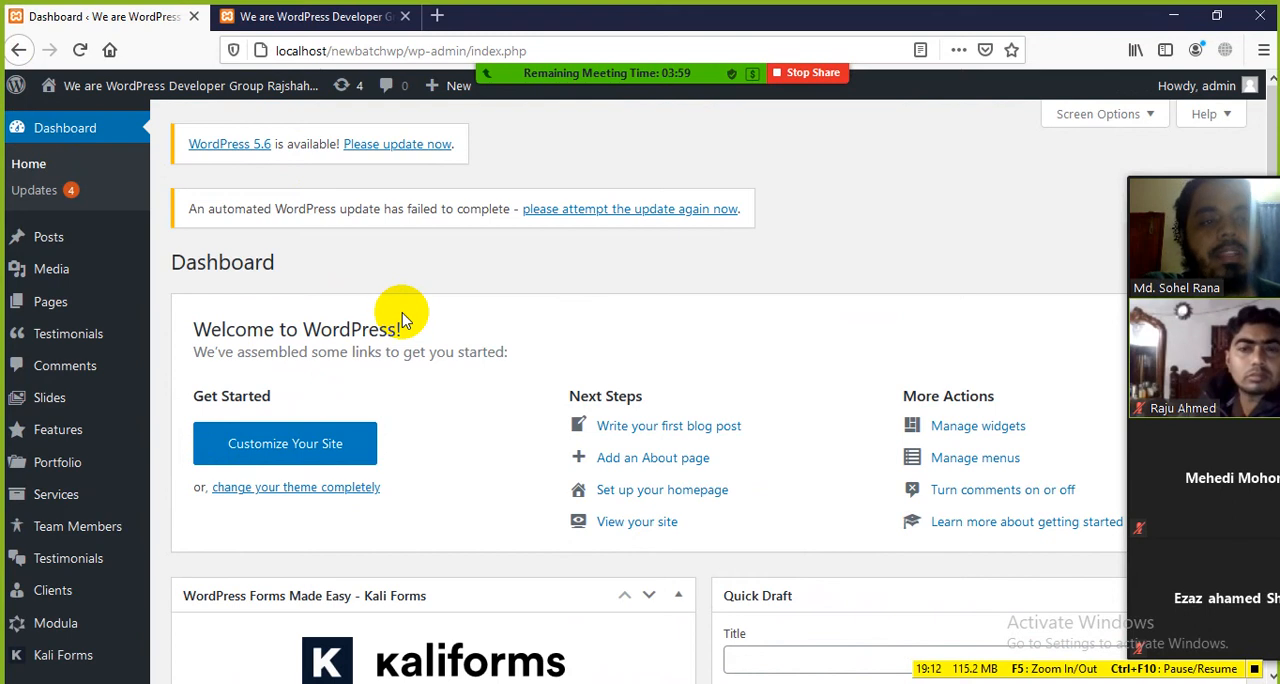
Step: Switch to the front end again and look over the homepage slider and the features below it
click(295, 22)
scroll(834, 272, down, 5)
scroll(694, 458, up, 5)
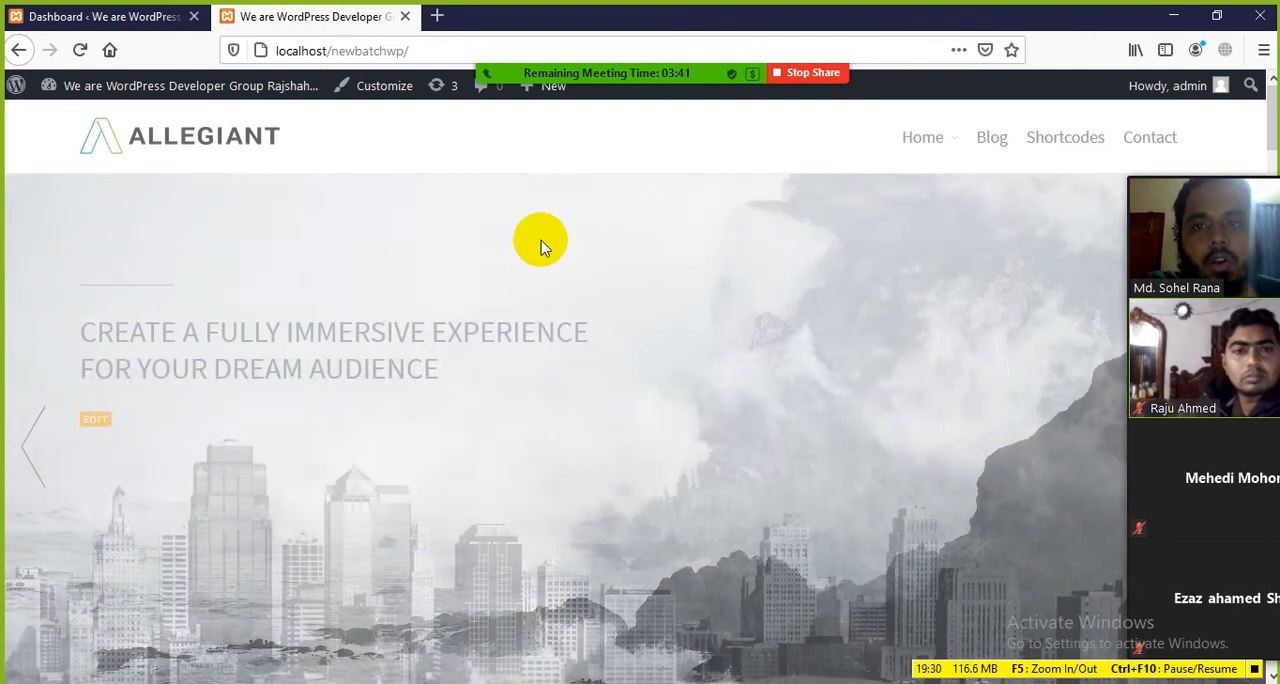
scroll(378, 266, down, 3)
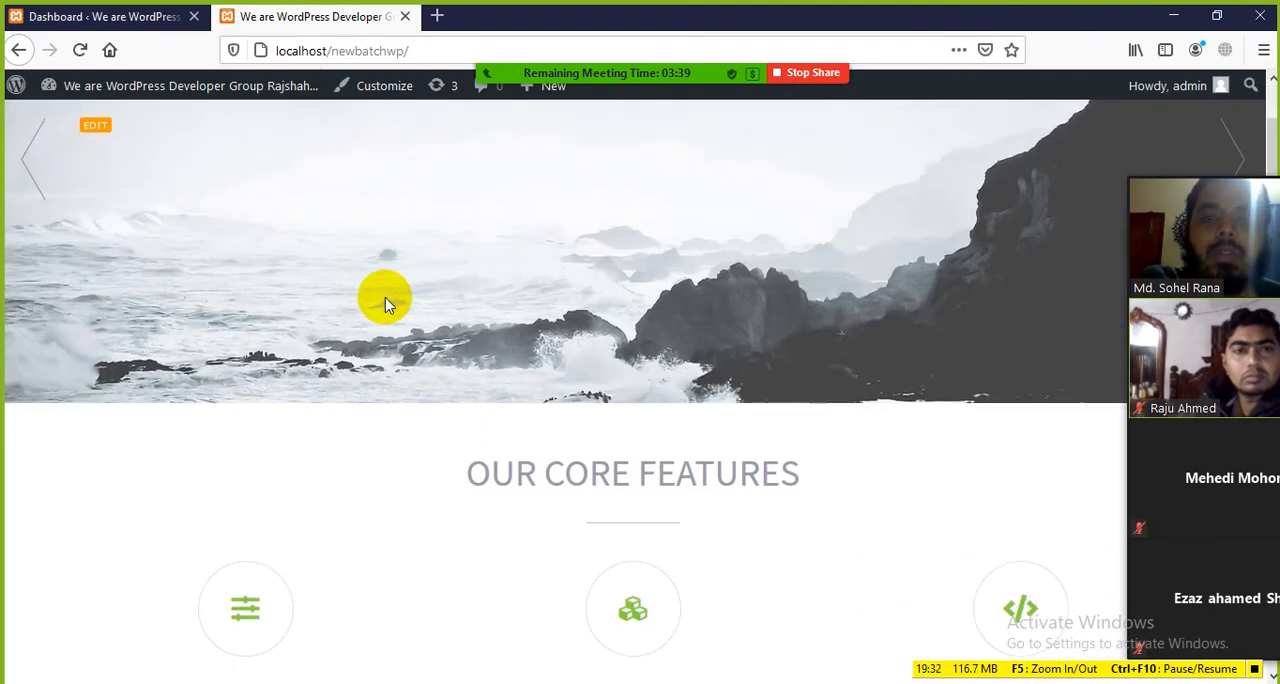
scroll(388, 307, up, 3)
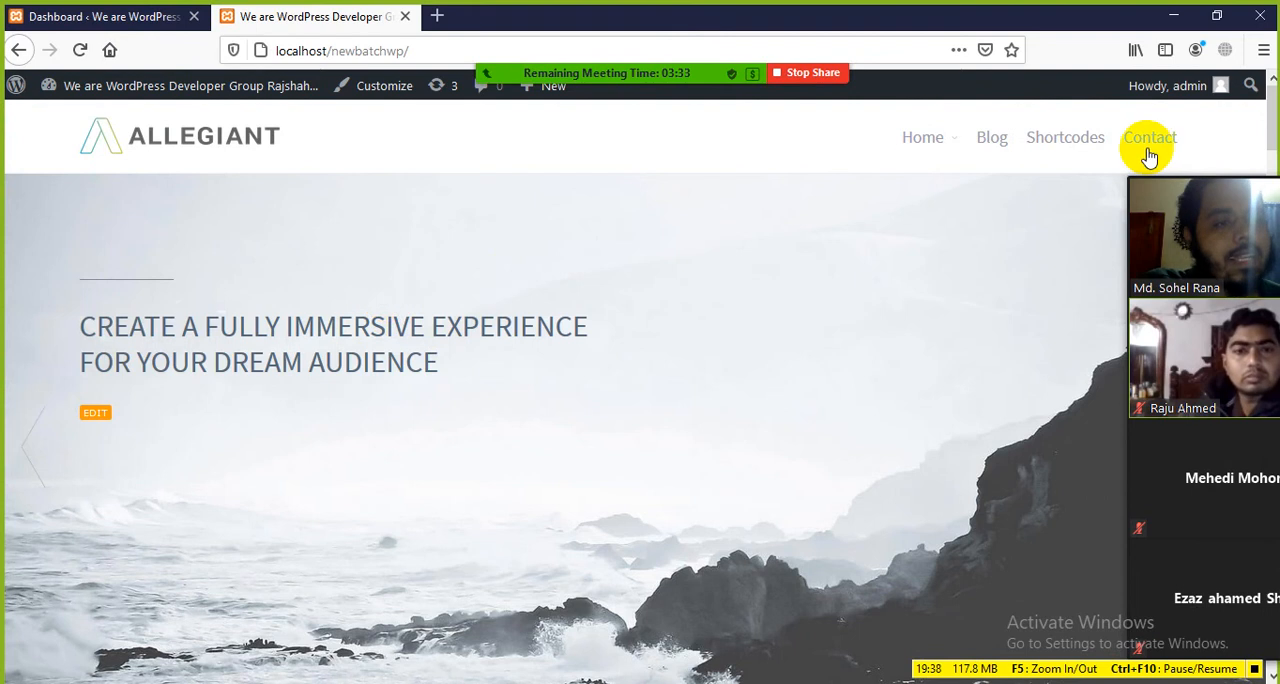
Step: Point out the site's header navigation and try to highlight the Seamlessly Integrated Features heading on the slider
mouse_move(929, 150)
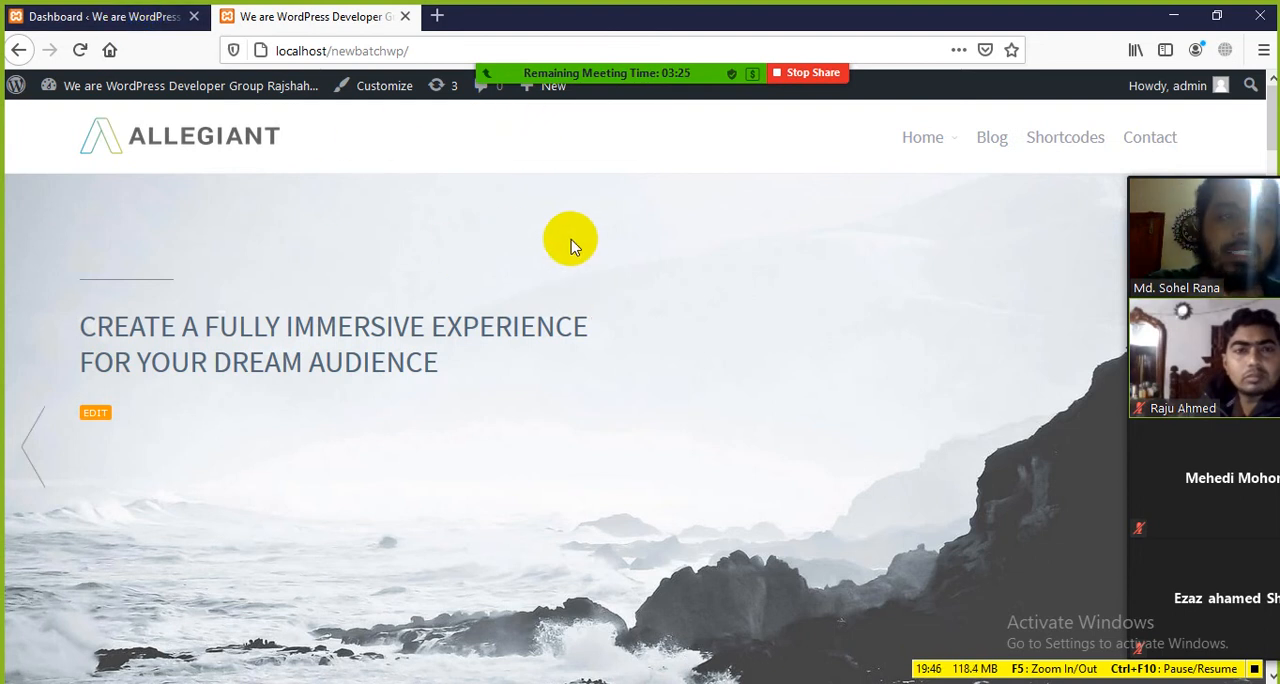
mouse_move(1122, 166)
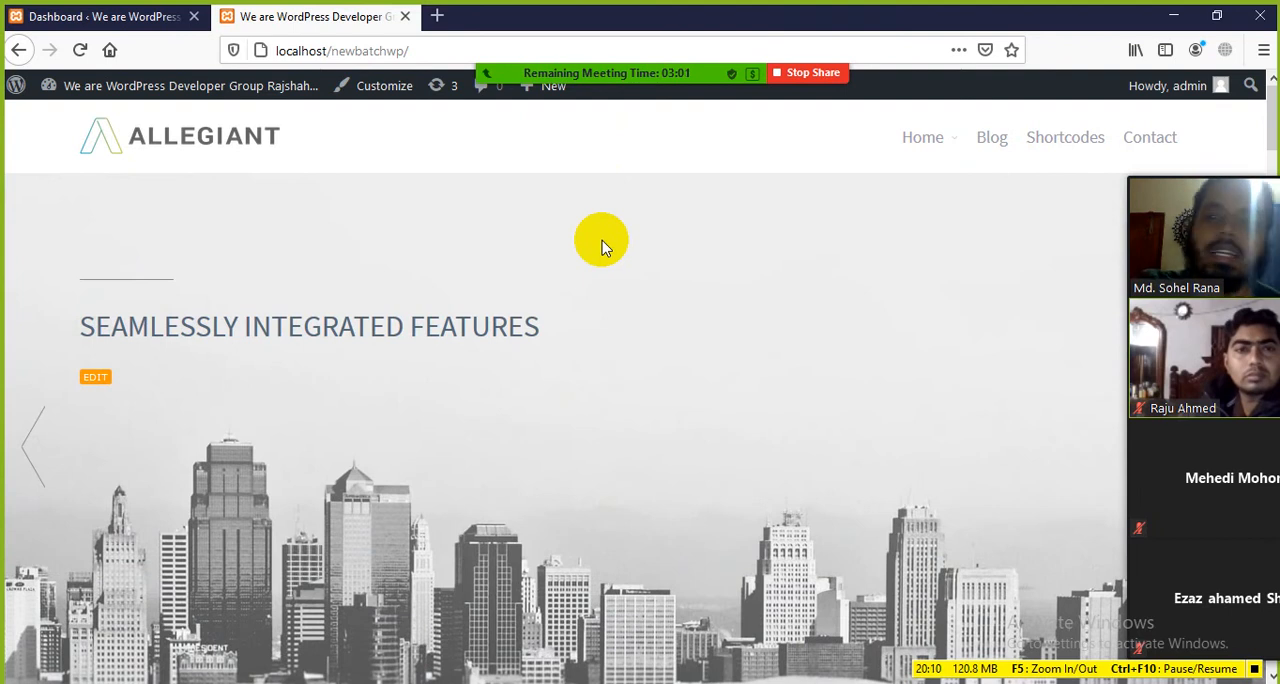
mouse_move(575, 88)
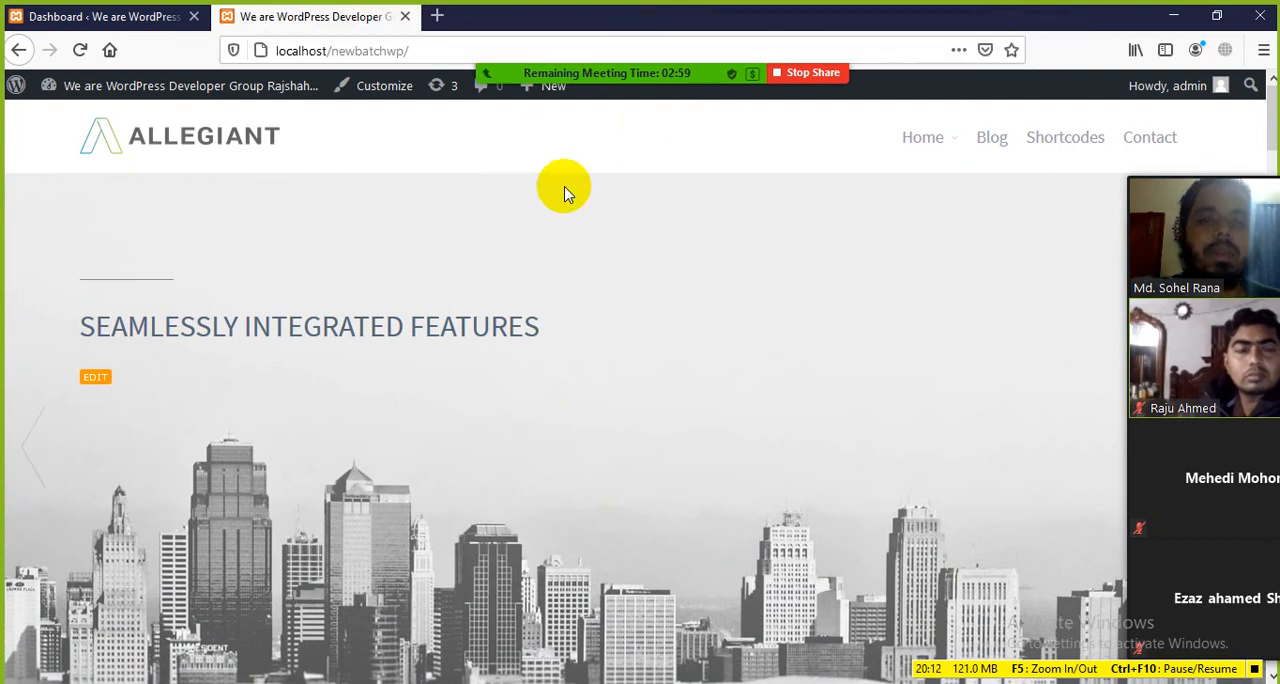
drag(557, 318, 177, 300)
click(565, 240)
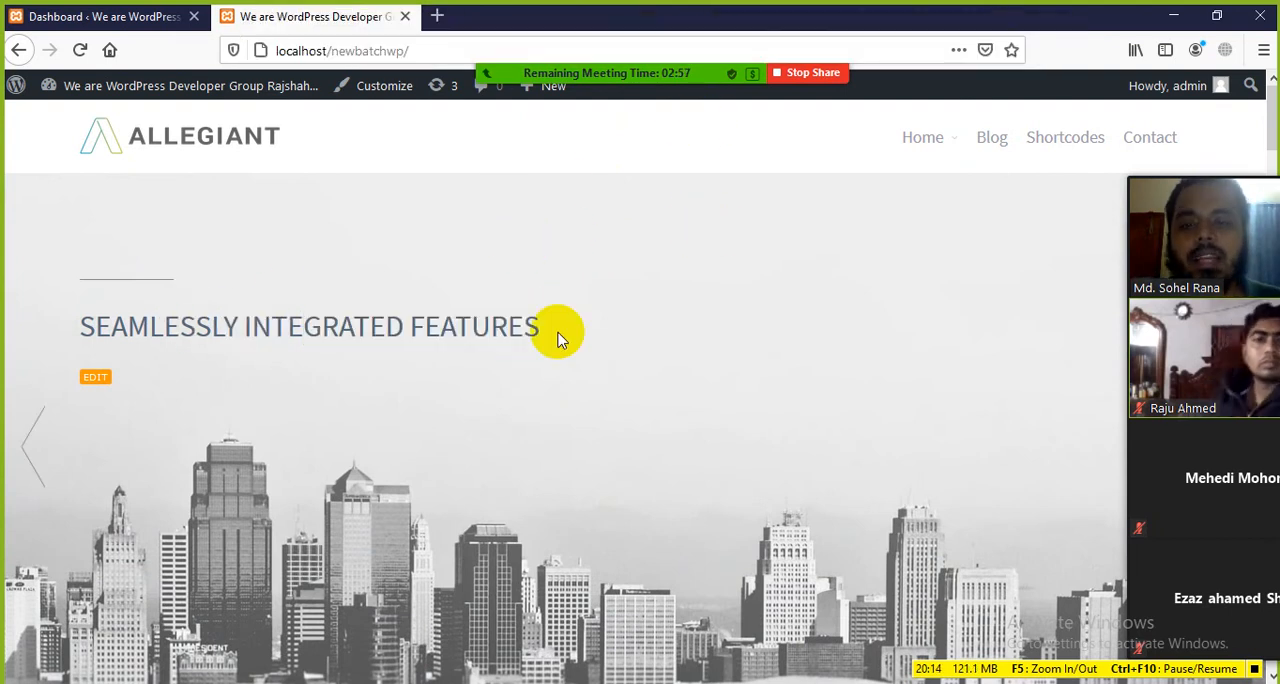
drag(557, 335, 257, 323)
click(702, 318)
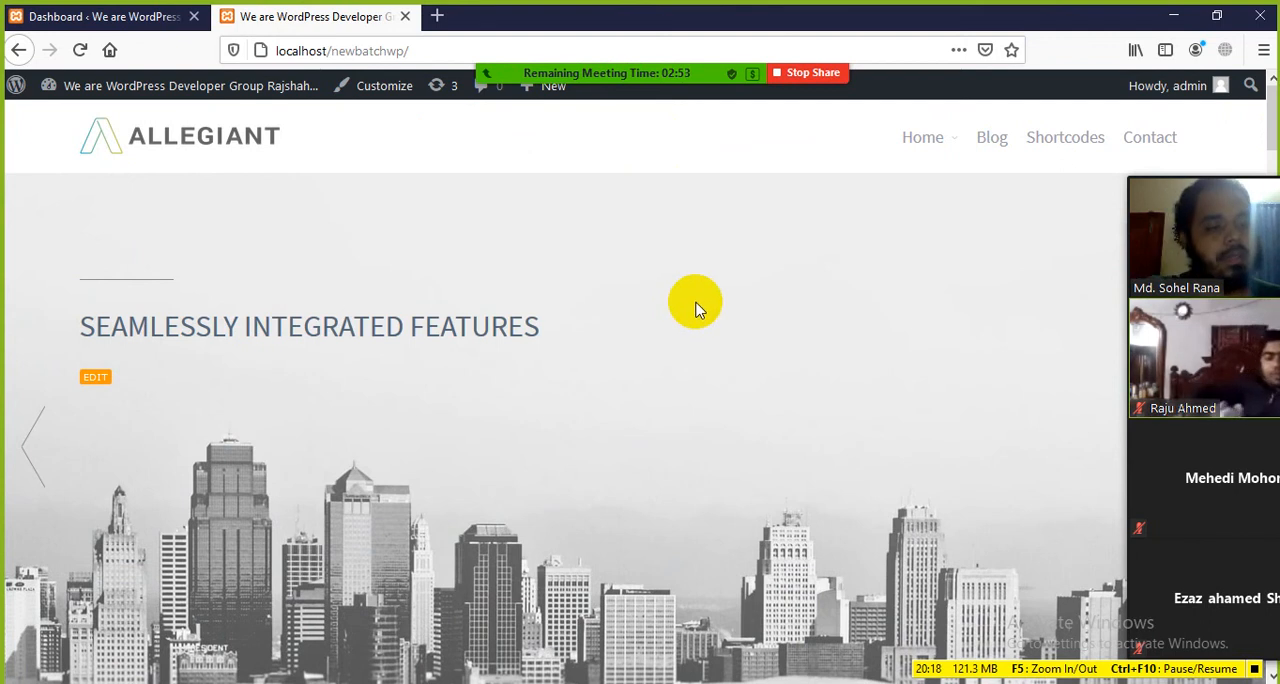
Step: Return to the Dashboard and look over its Welcome to WordPress panel and the widgets below it
click(120, 16)
scroll(200, 320, down, 5)
scroll(400, 350, up, 4)
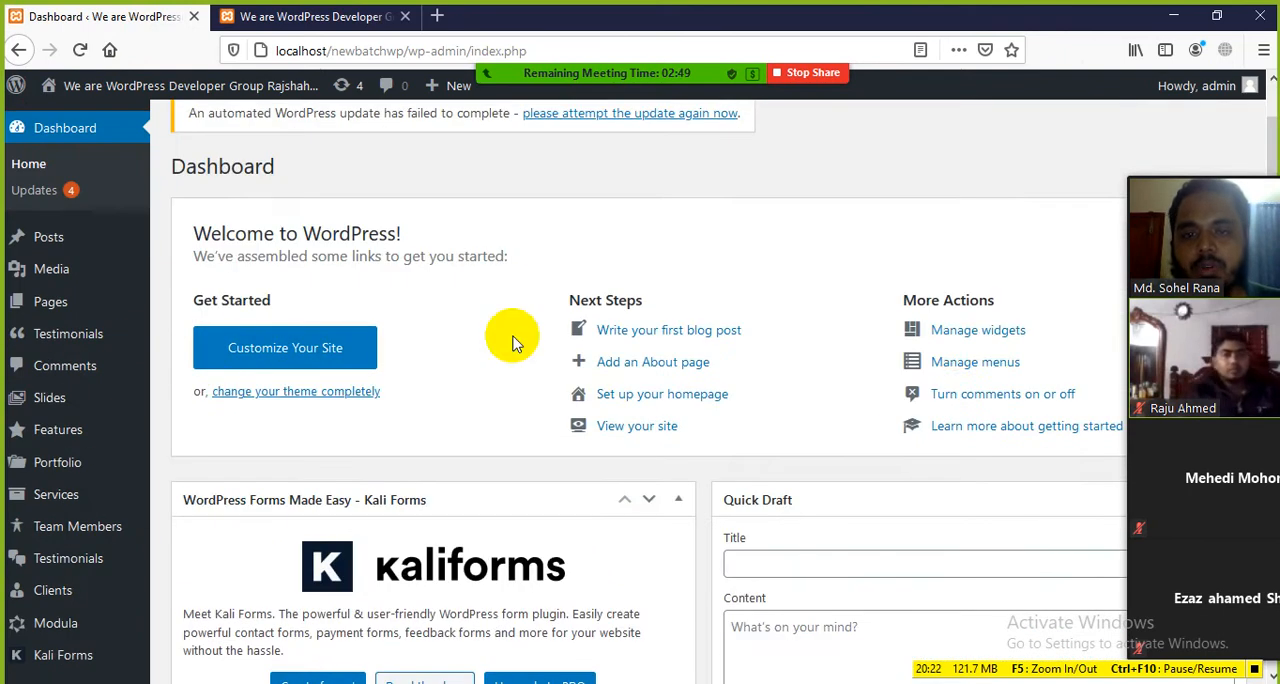
scroll(706, 220, up, 2)
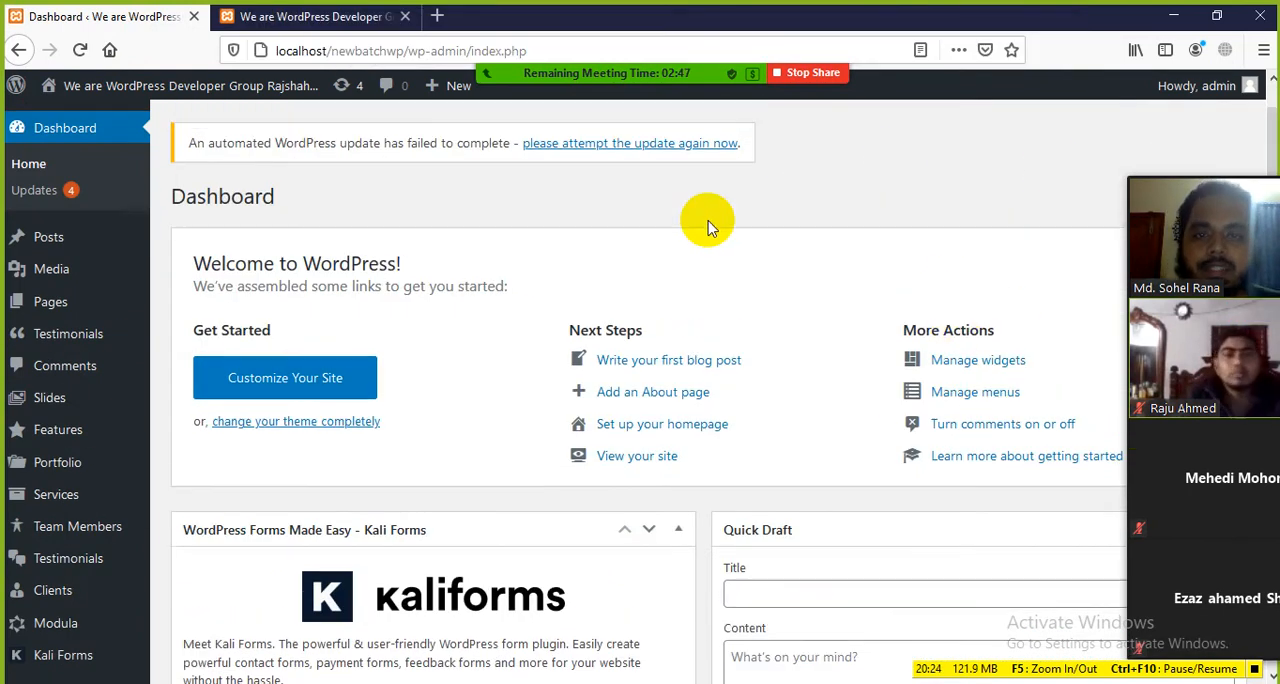
Step: Switch to the Class-03 WordPress Basics document in Word and highlight its Dashboard Menu heading
click(738, 678)
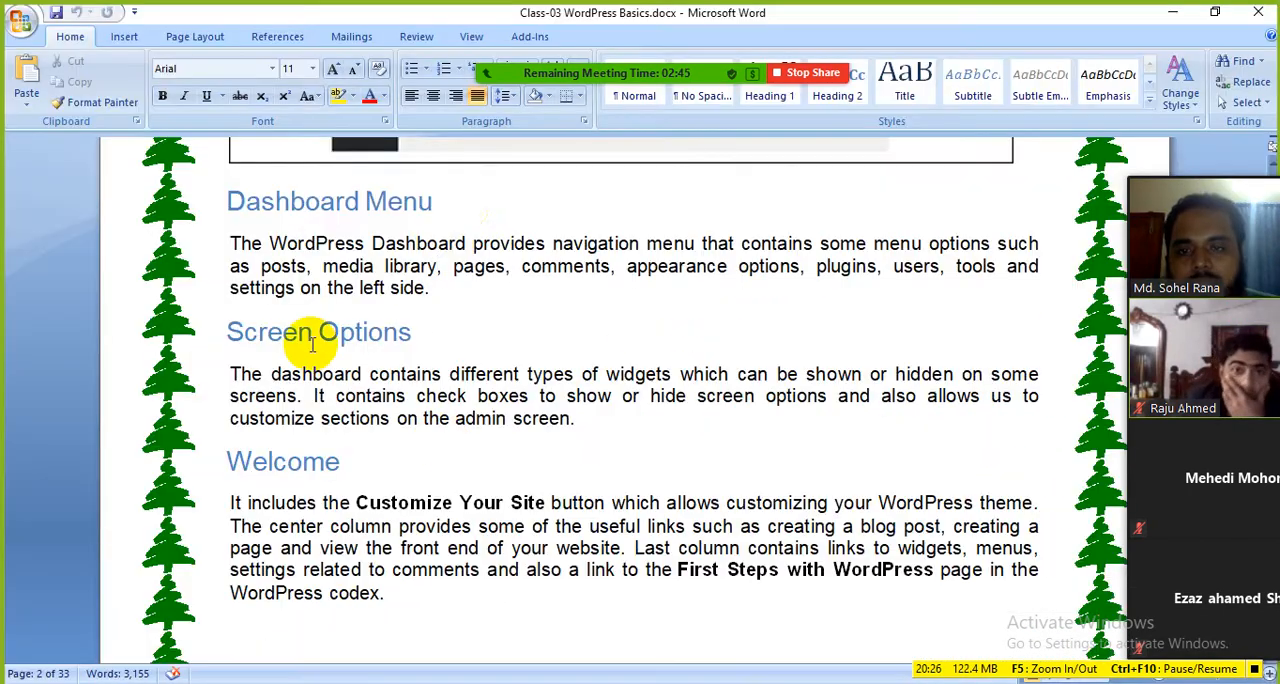
drag(463, 200, 282, 205)
click(512, 262)
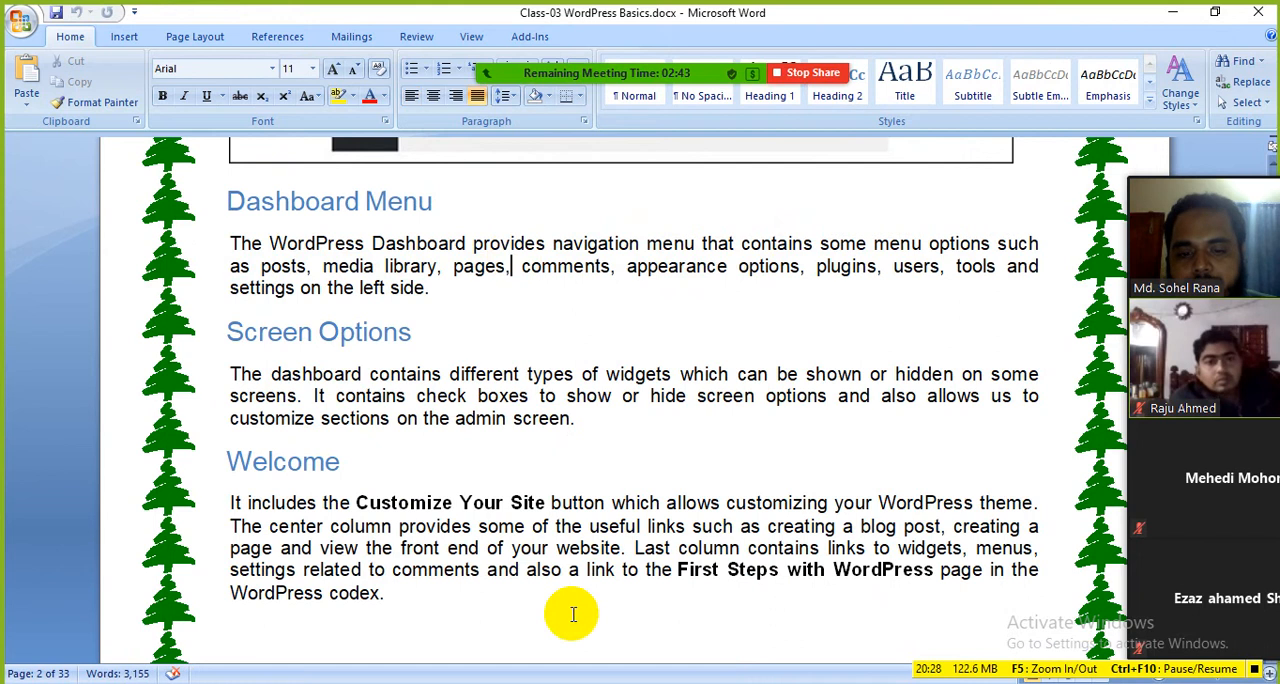
Step: Switch back to the browser and compare the site-name menu's options on the Dashboard and on the front end, including Visit Site
click(552, 680)
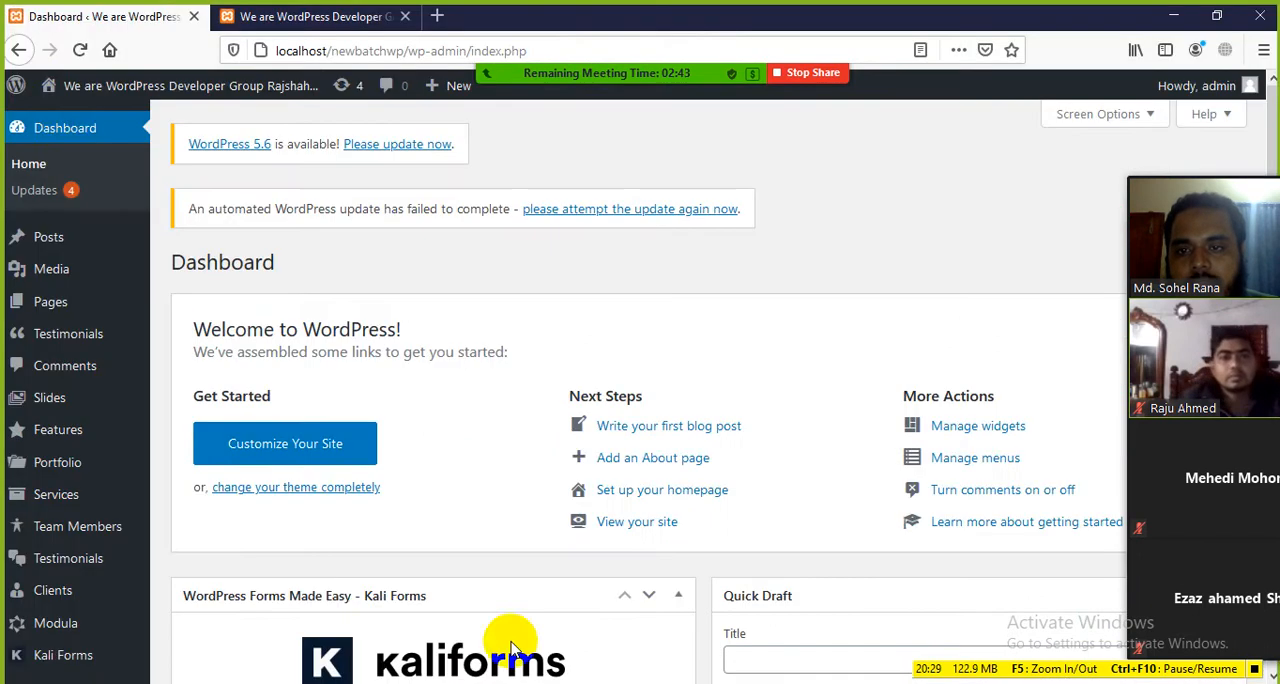
click(57, 122)
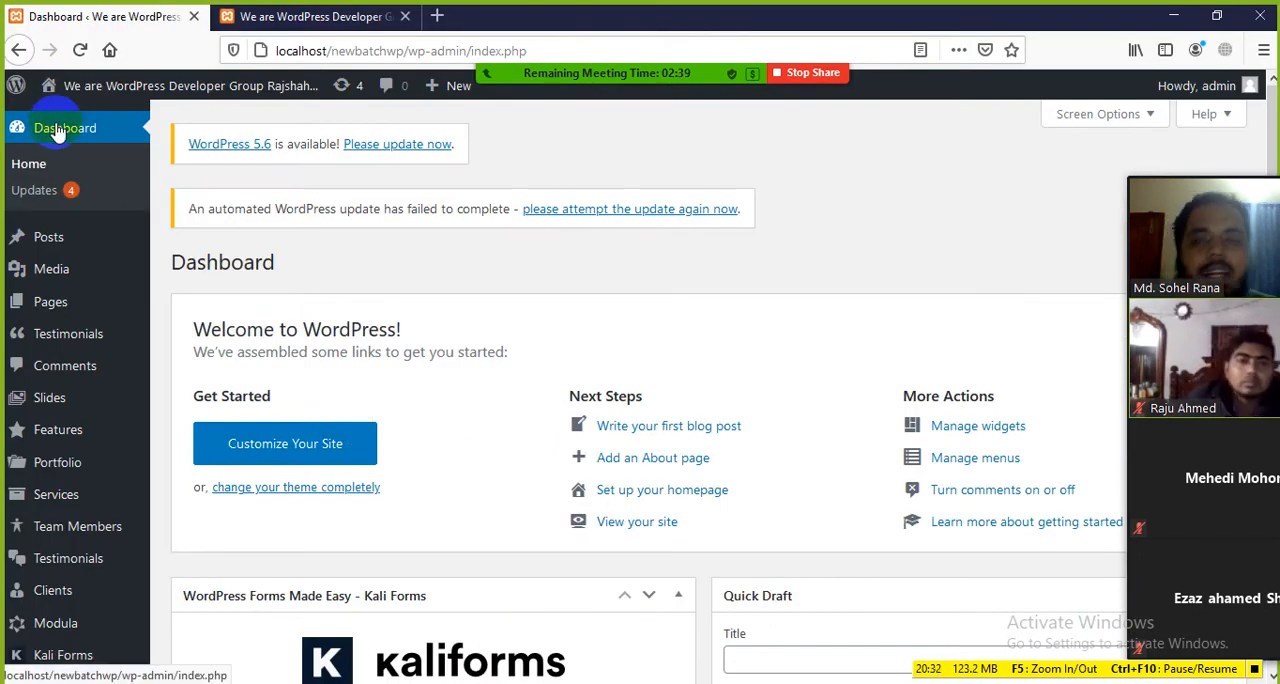
mouse_move(108, 86)
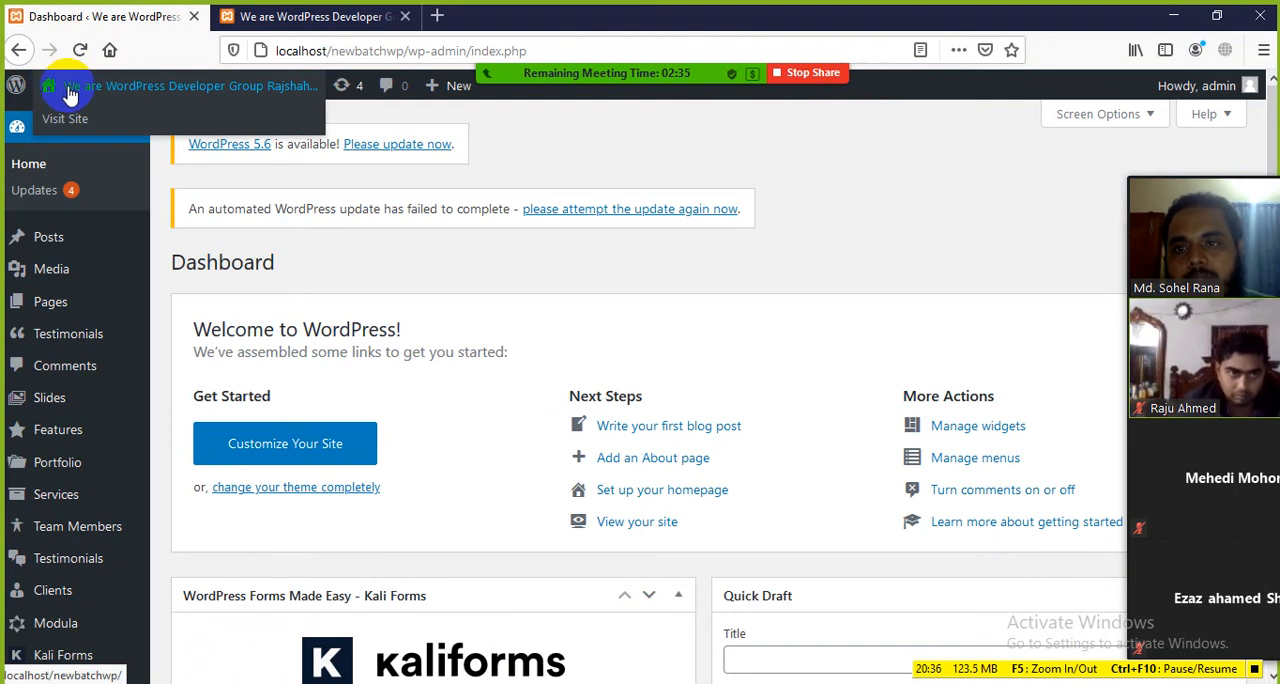
click(70, 93)
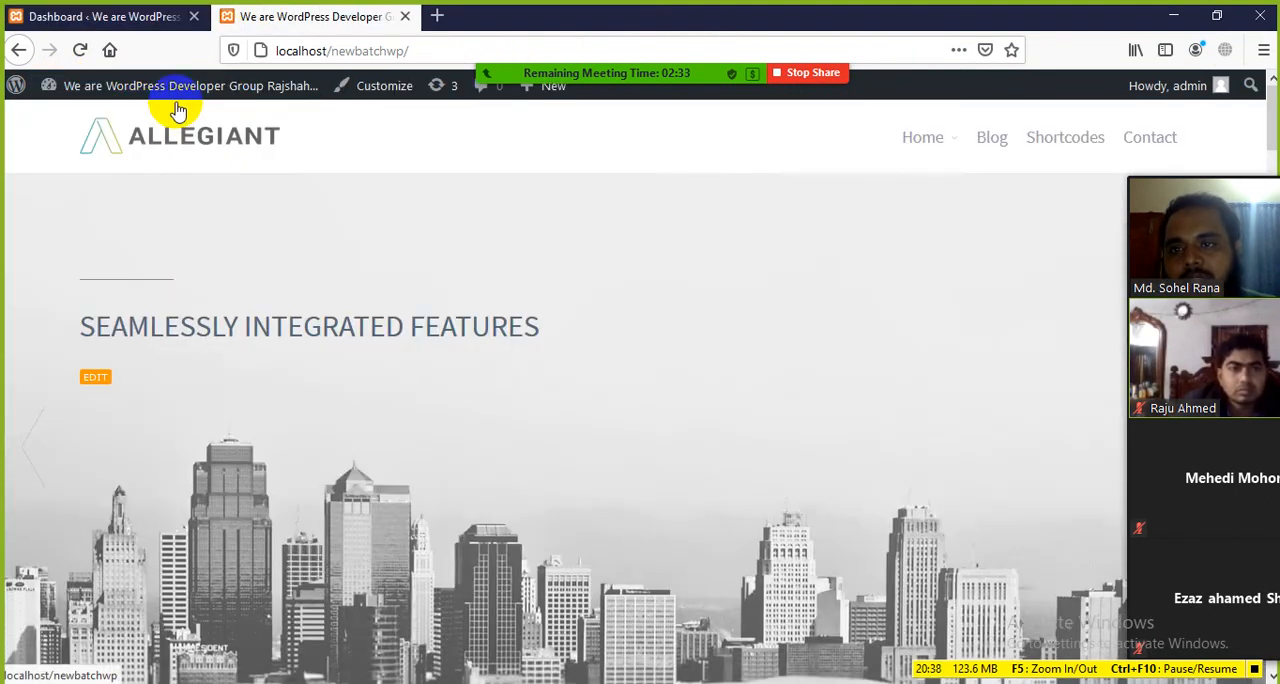
mouse_move(298, 112)
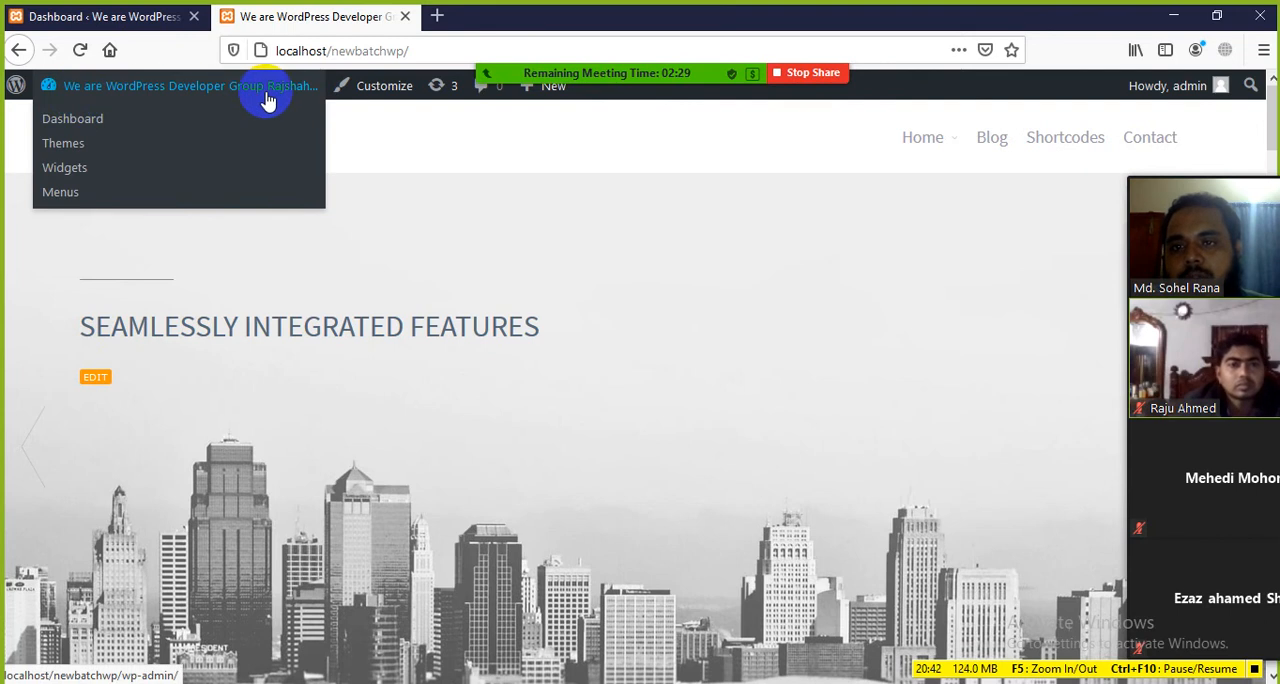
click(150, 17)
mouse_move(103, 90)
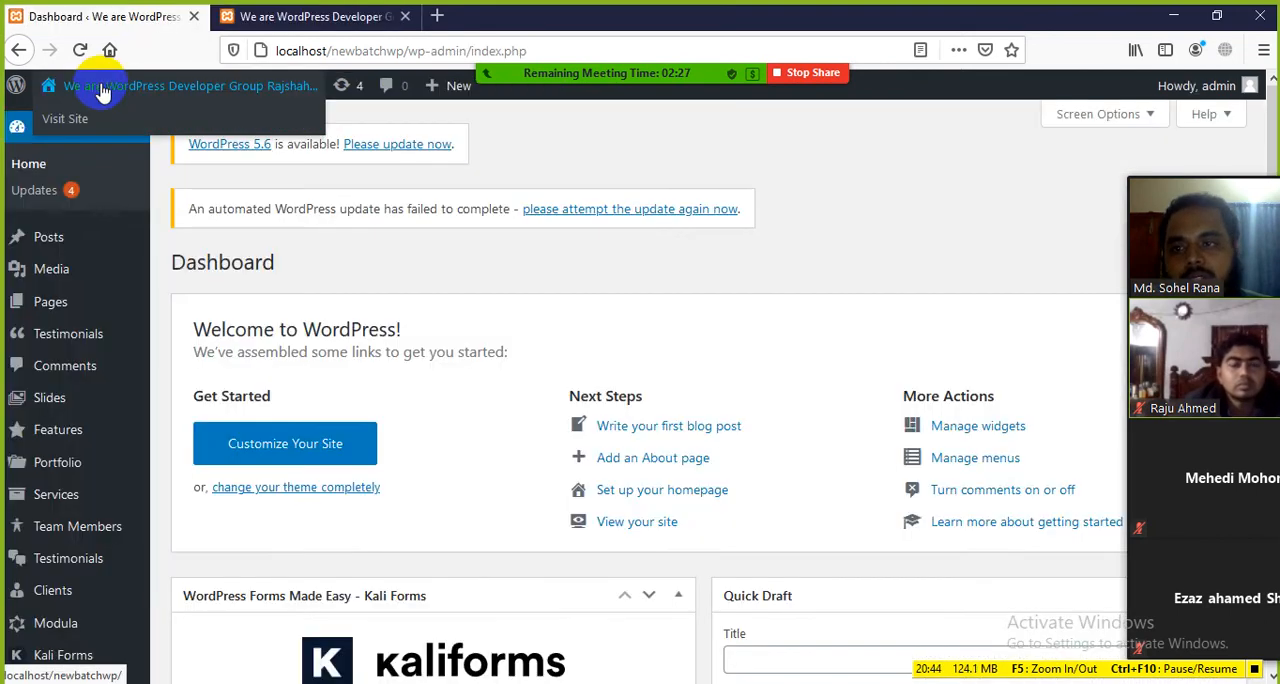
click(54, 128)
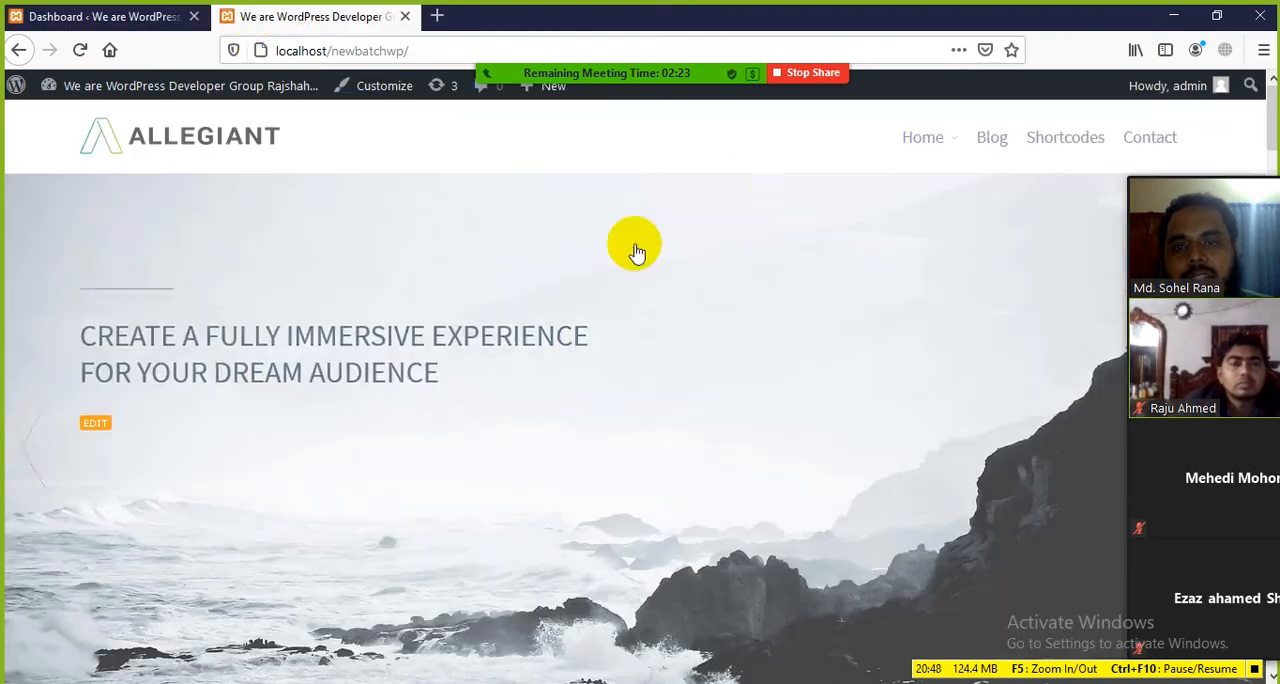
Step: Return to the Dashboard, open its Updates page and highlight the WordPress Updates heading
click(155, 19)
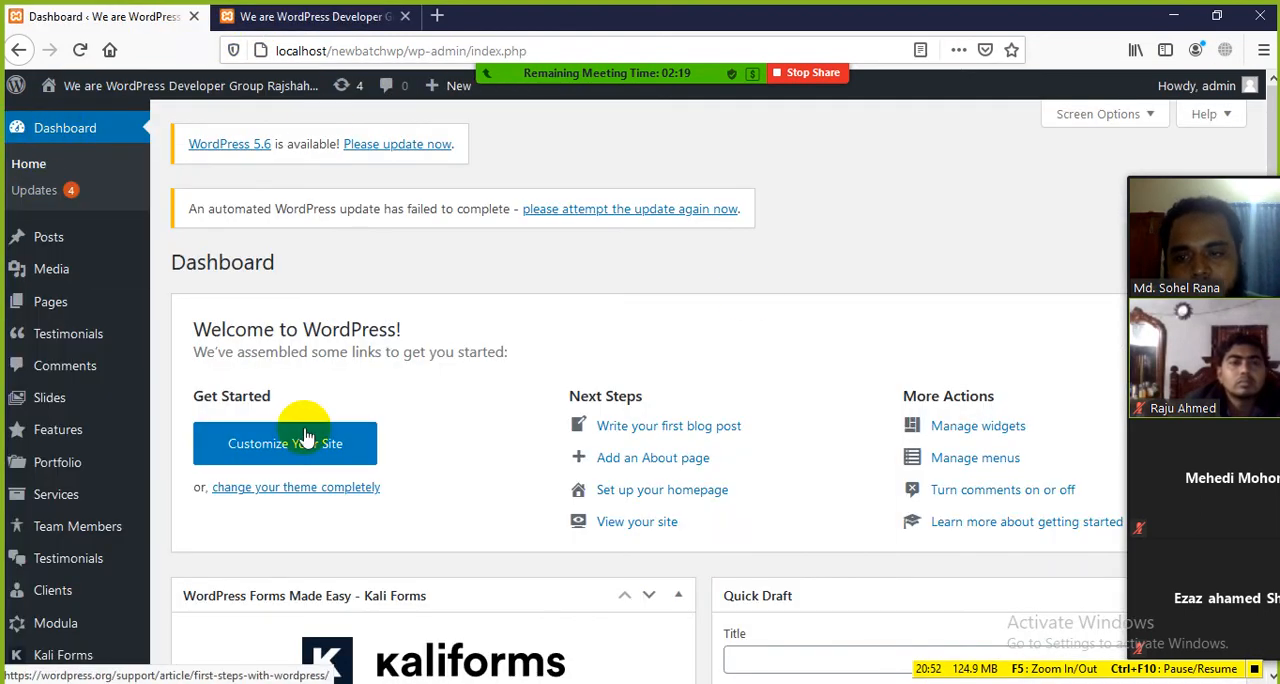
scroll(400, 460, down, 3)
scroll(480, 470, up, 3)
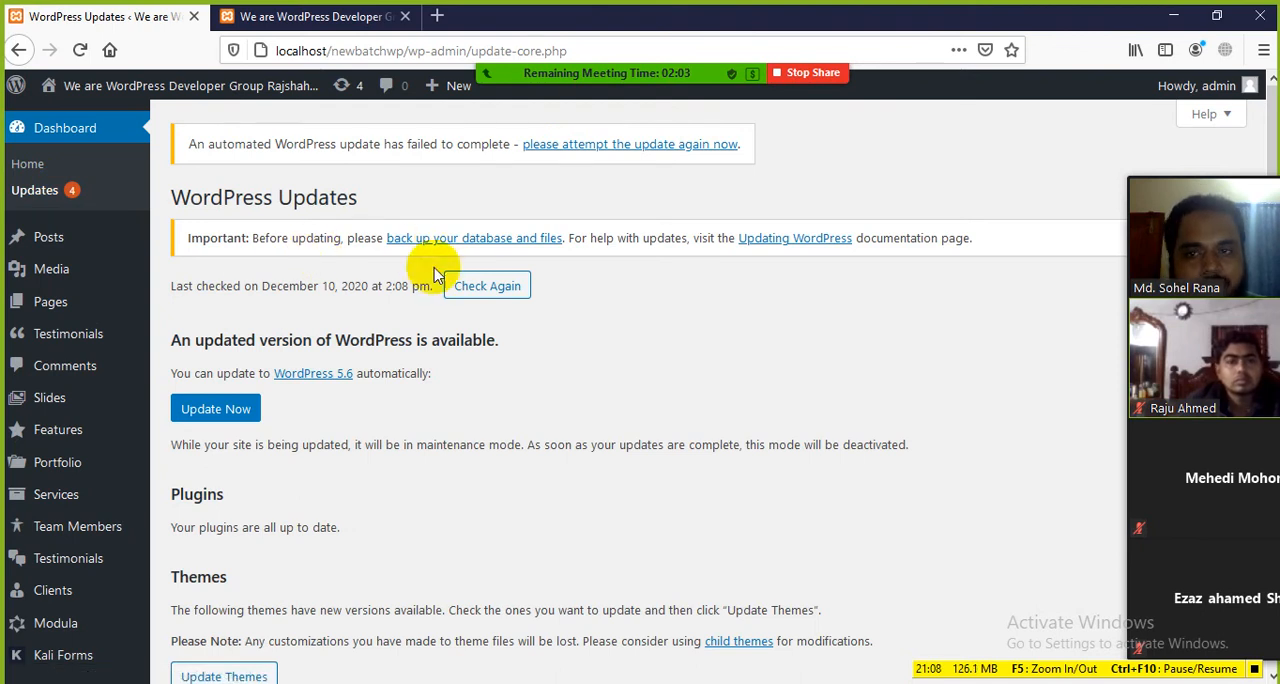
drag(169, 198, 412, 215)
click(483, 214)
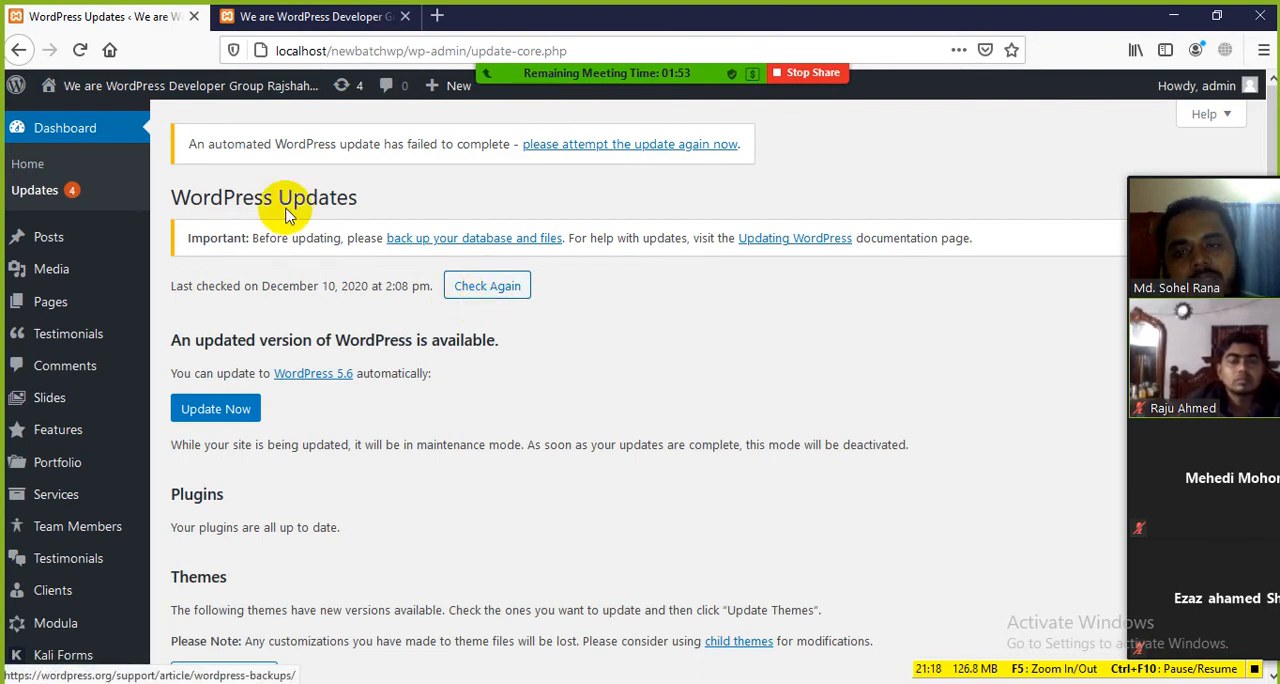
drag(366, 206, 160, 200)
click(370, 218)
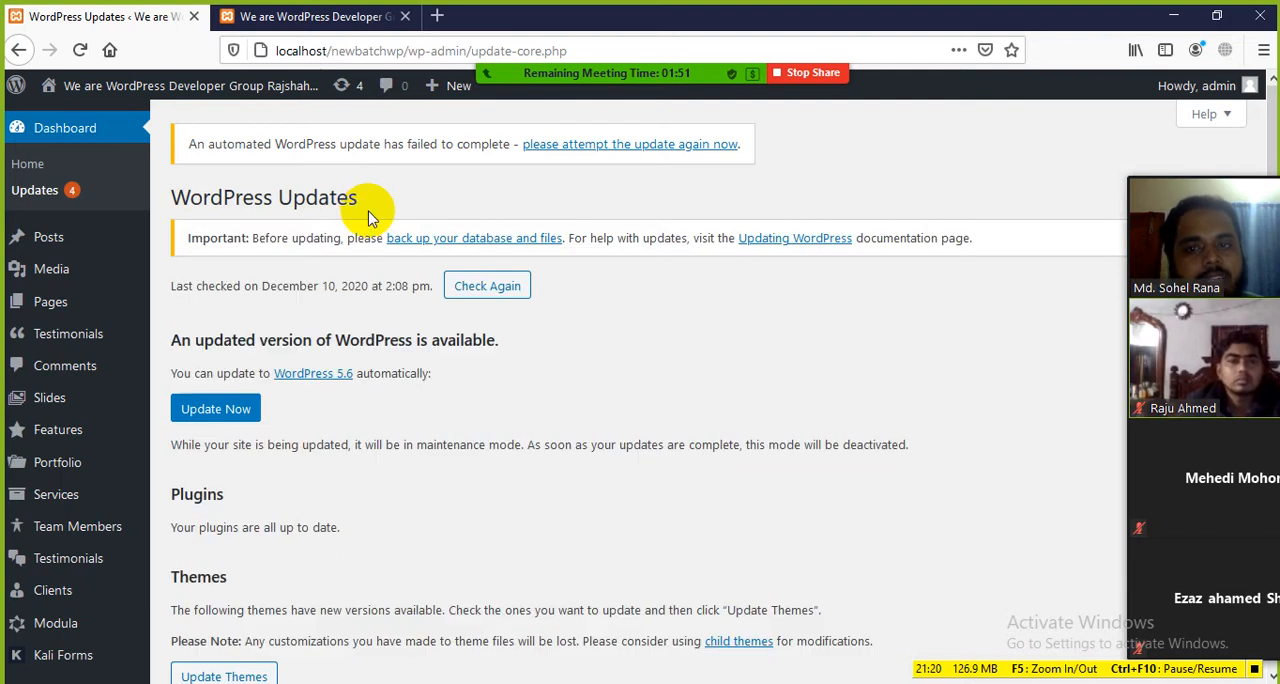
Step: Highlight the notice offering an automatic update to WordPress 5.6 together with the updated-version heading above it
scroll(330, 170, down, 2)
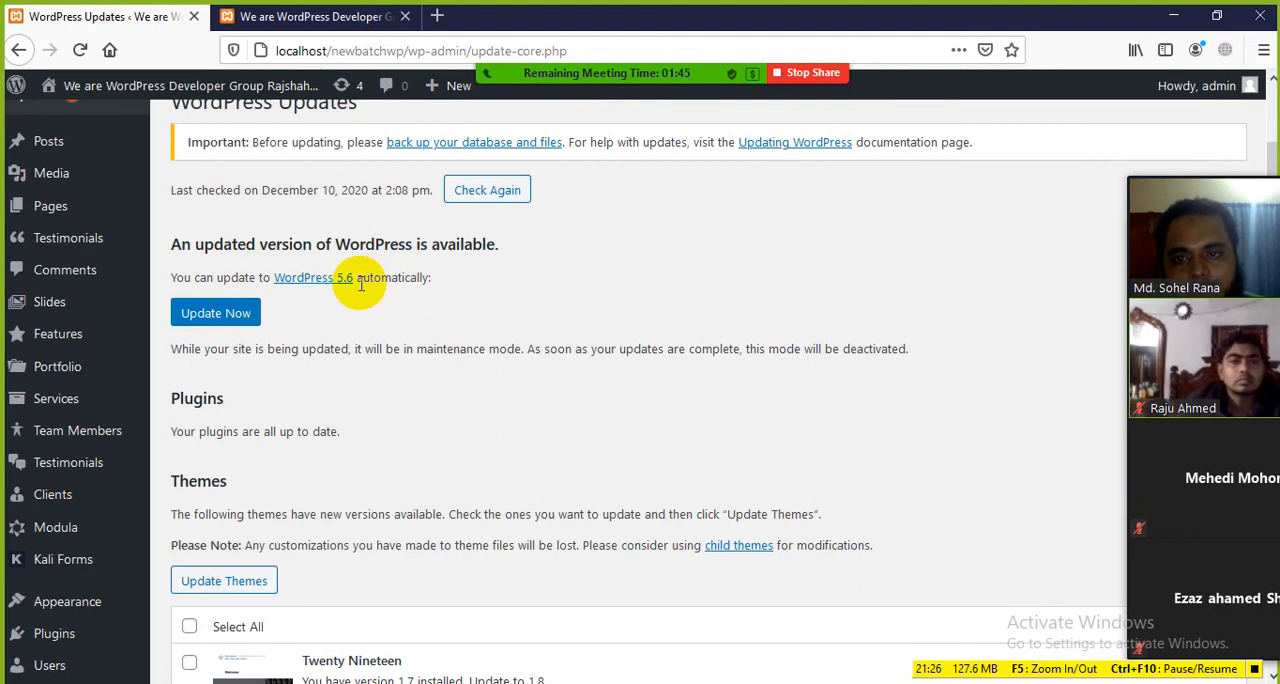
drag(366, 280, 277, 293)
click(401, 316)
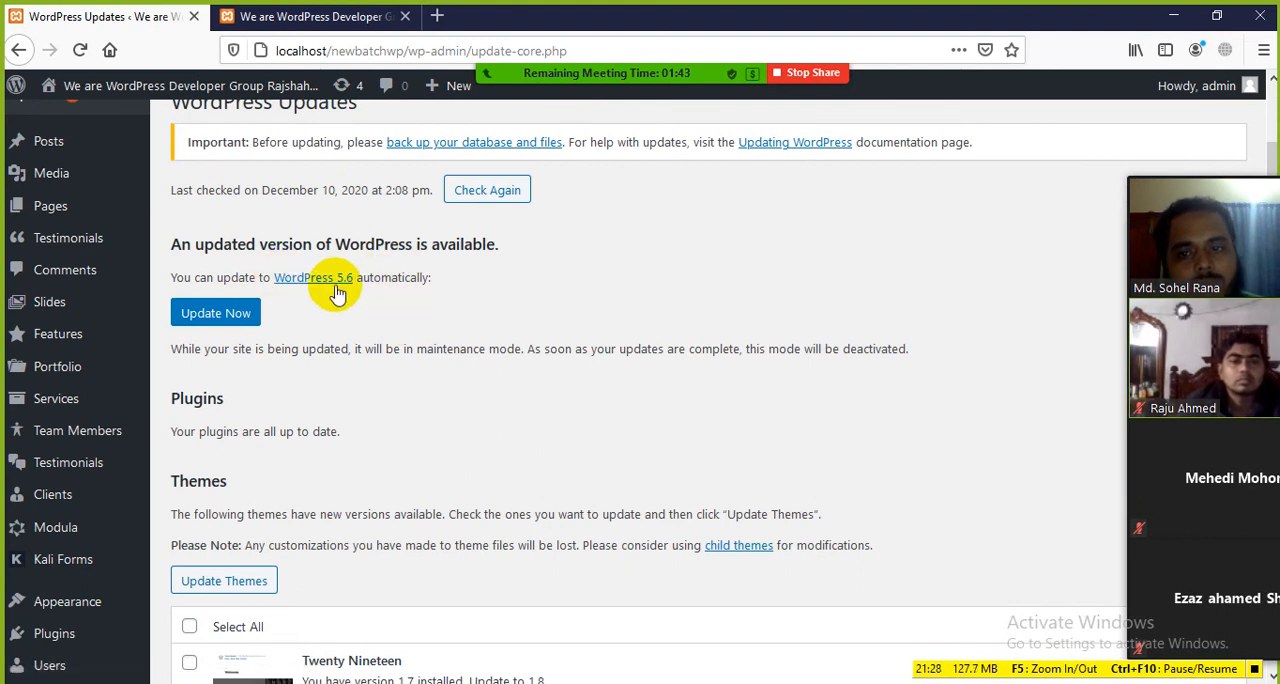
drag(358, 282, 188, 268)
click(385, 316)
click(405, 315)
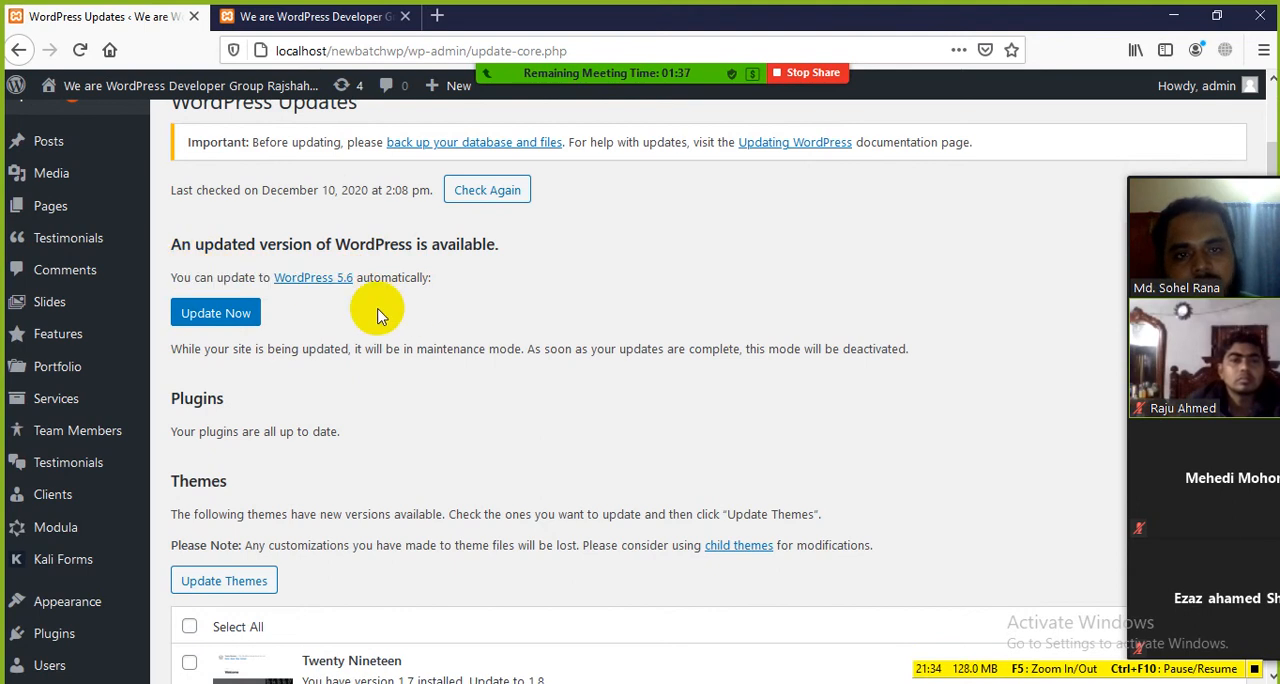
drag(431, 279, 213, 240)
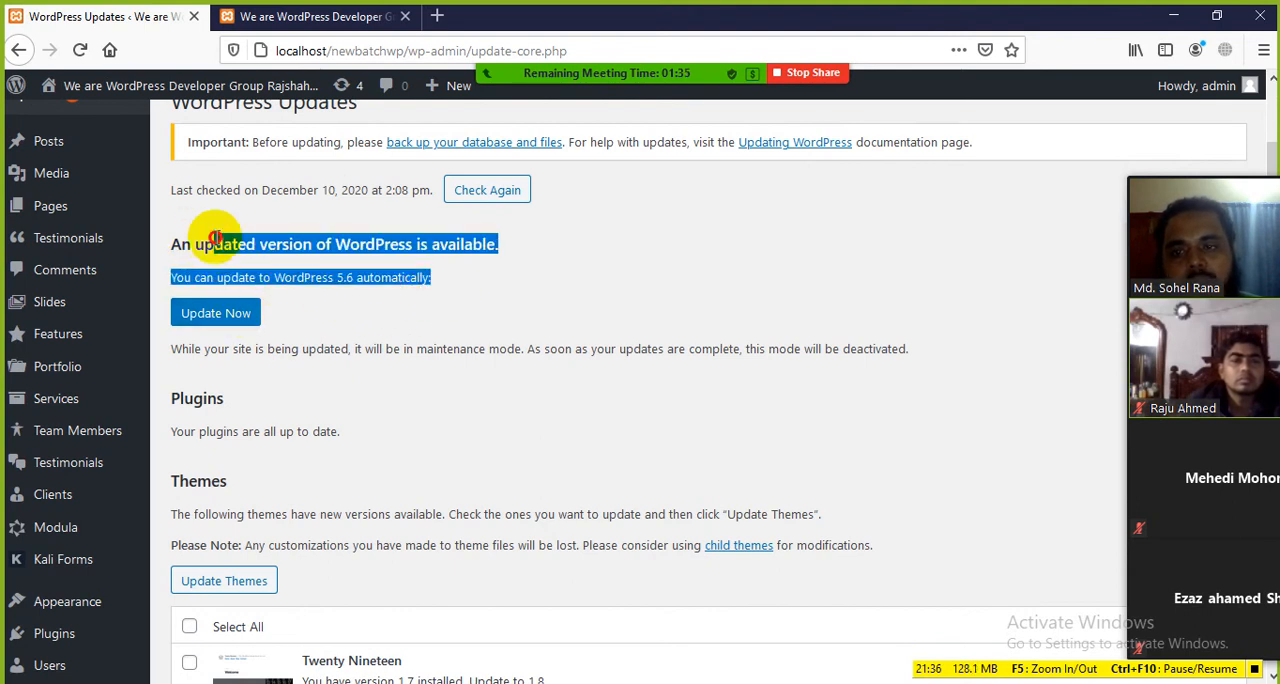
click(422, 305)
Step: Highlight the Plugins status and Themes heading on the Updates page, and look over the list of themes with new versions
scroll(420, 310, down, 3)
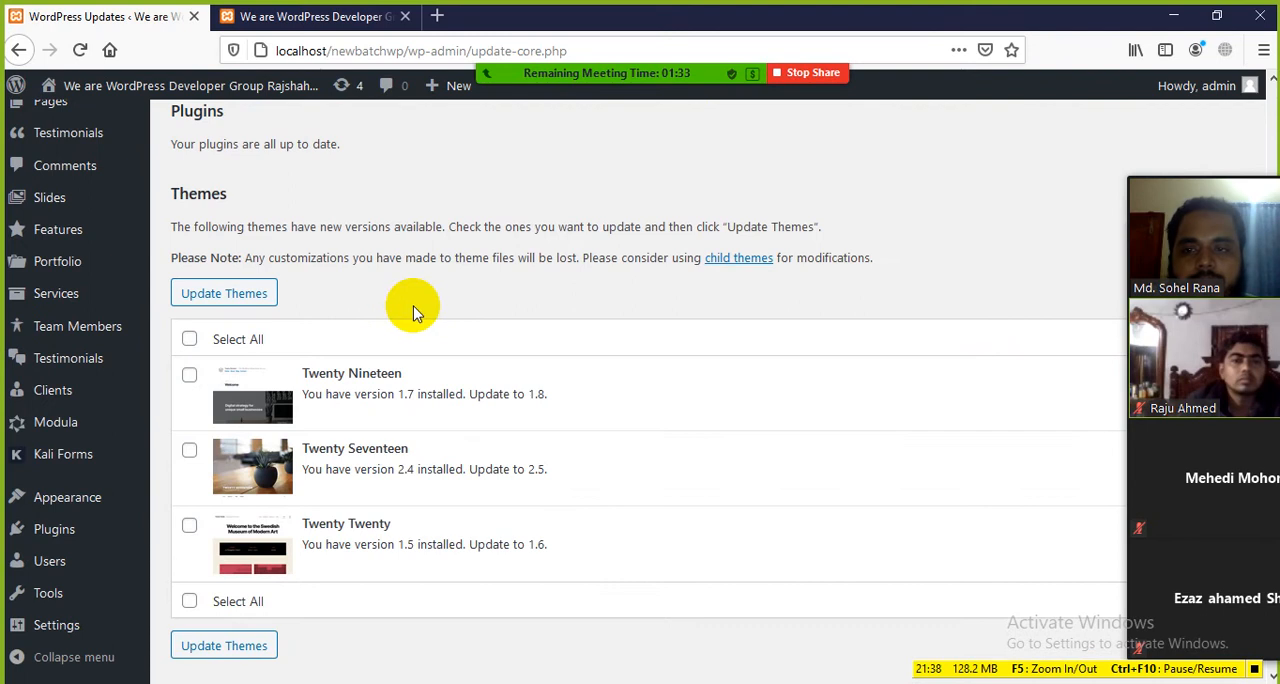
drag(214, 208, 334, 160)
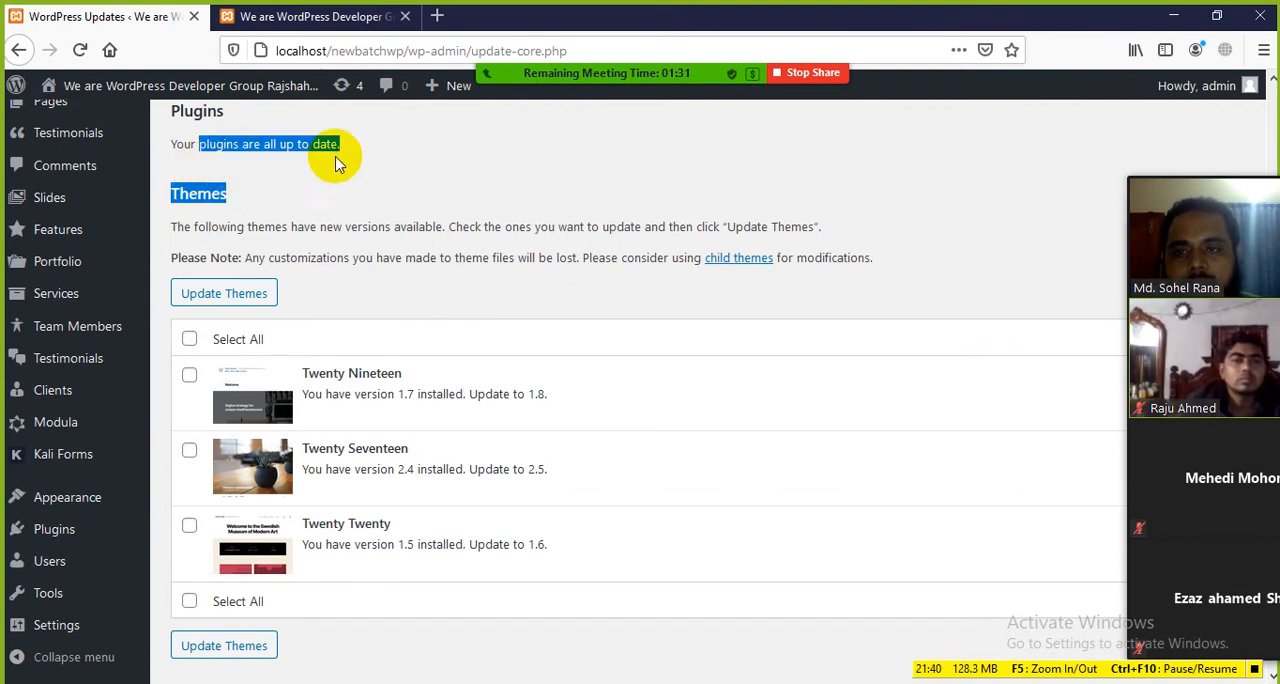
click(378, 160)
drag(226, 145, 323, 192)
click(366, 208)
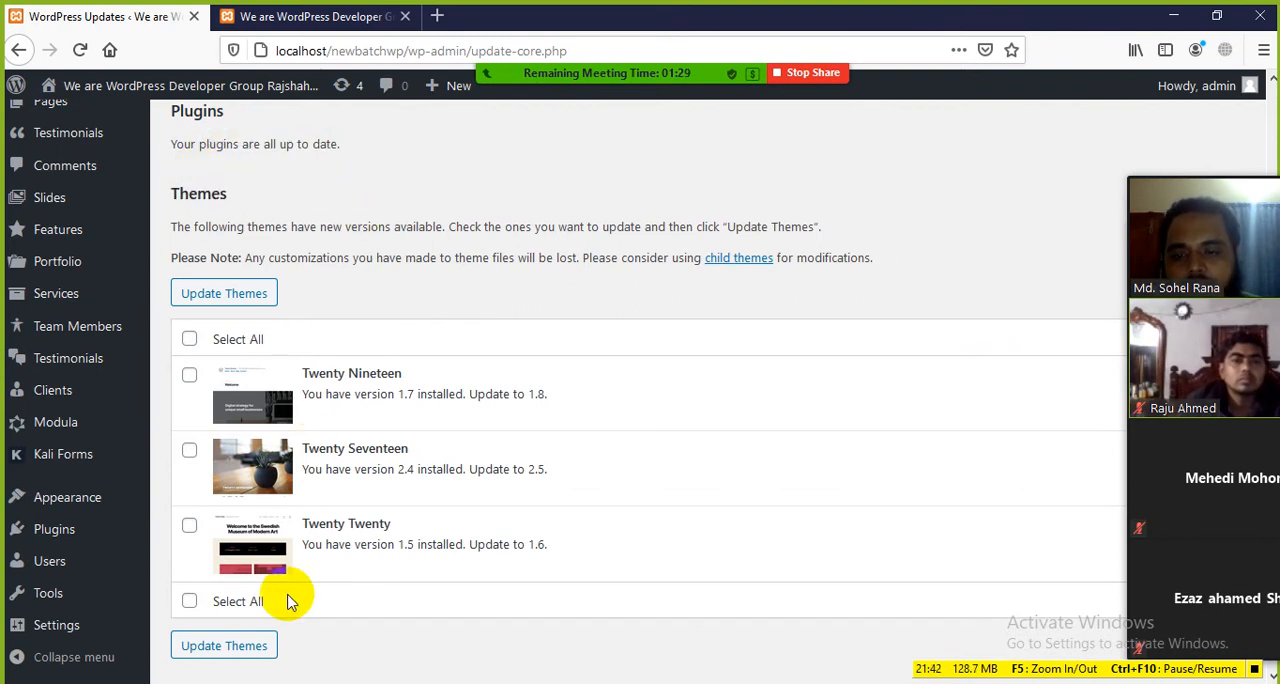
scroll(289, 598, down, 1)
scroll(310, 562, up, 1)
scroll(310, 565, up, 4)
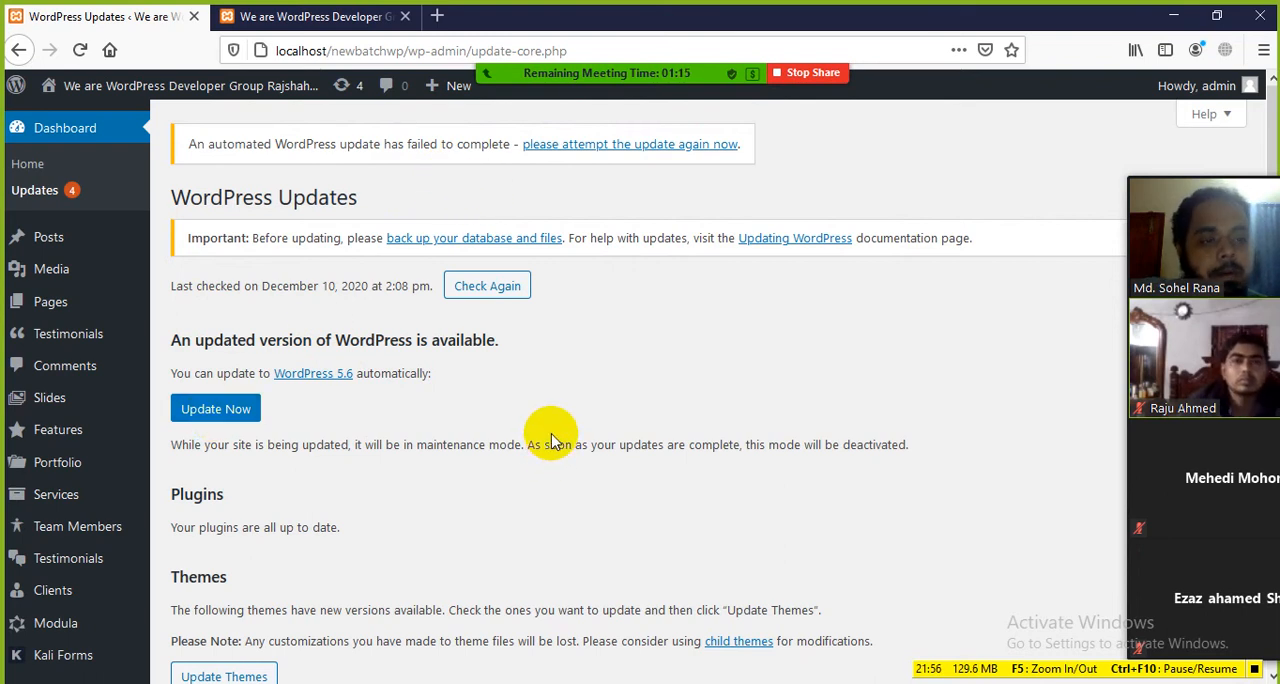
Step: Glance at the front end, then check again for WordPress updates and highlight the last-checked date and time
click(330, 16)
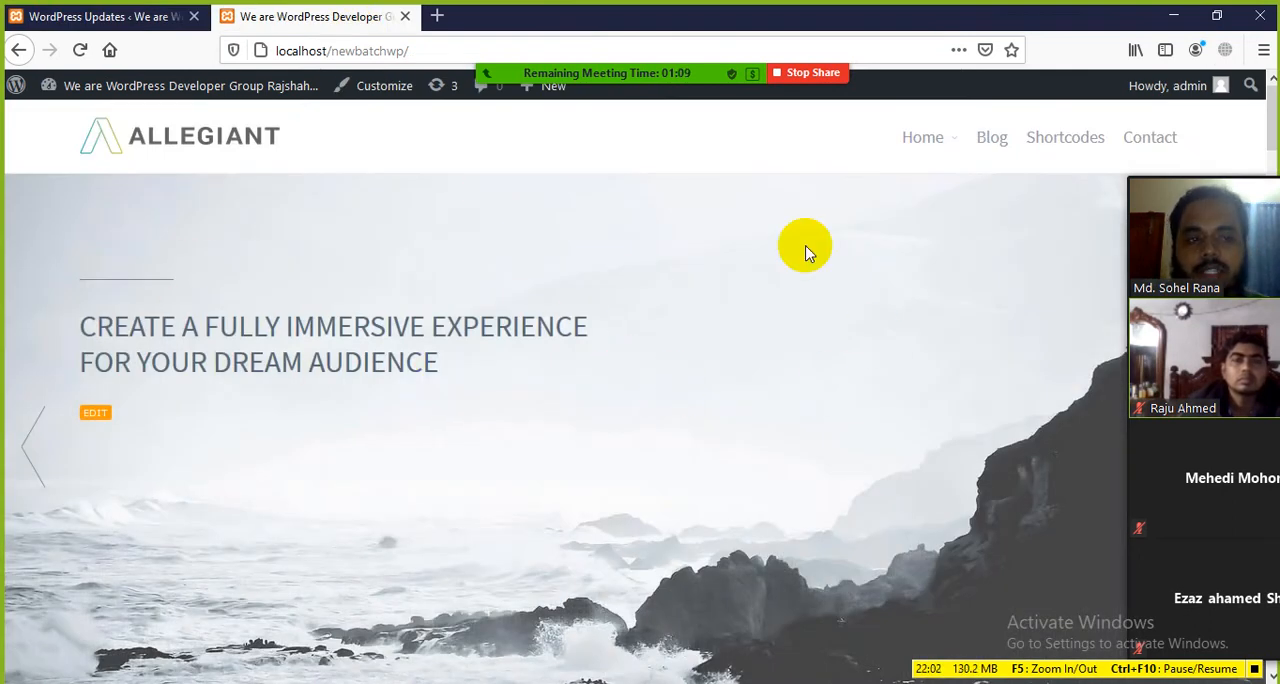
click(45, 12)
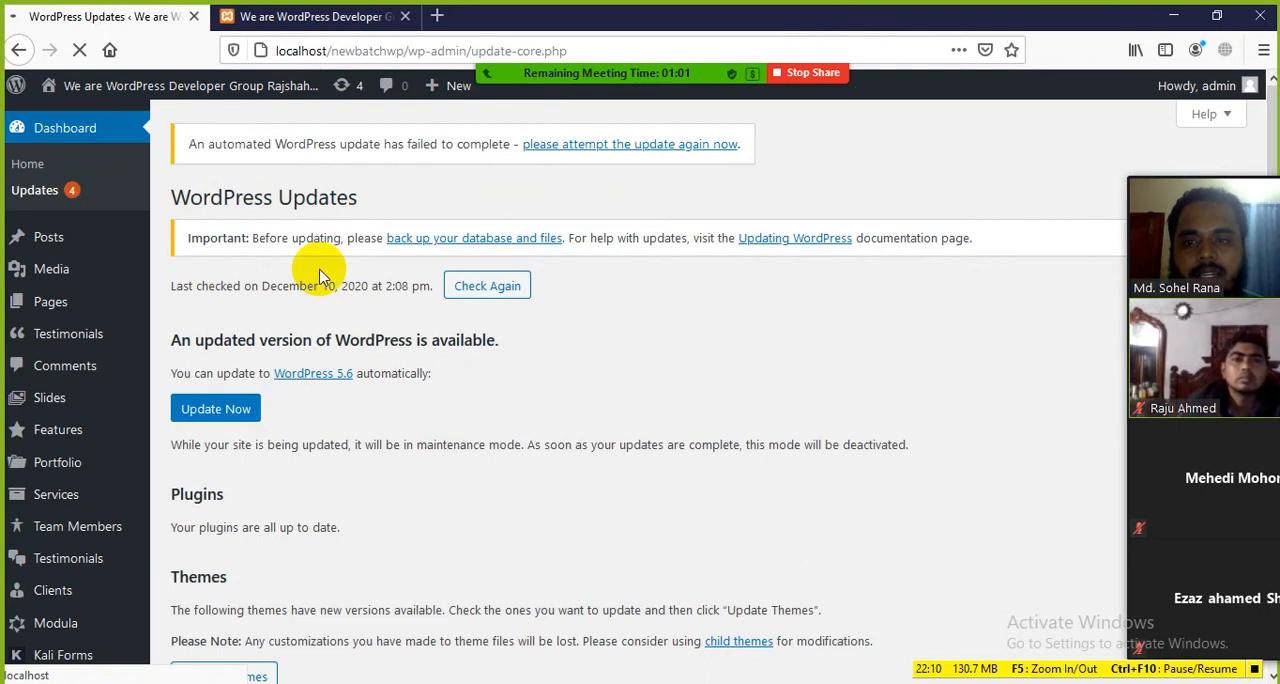
drag(326, 288, 430, 287)
click(602, 322)
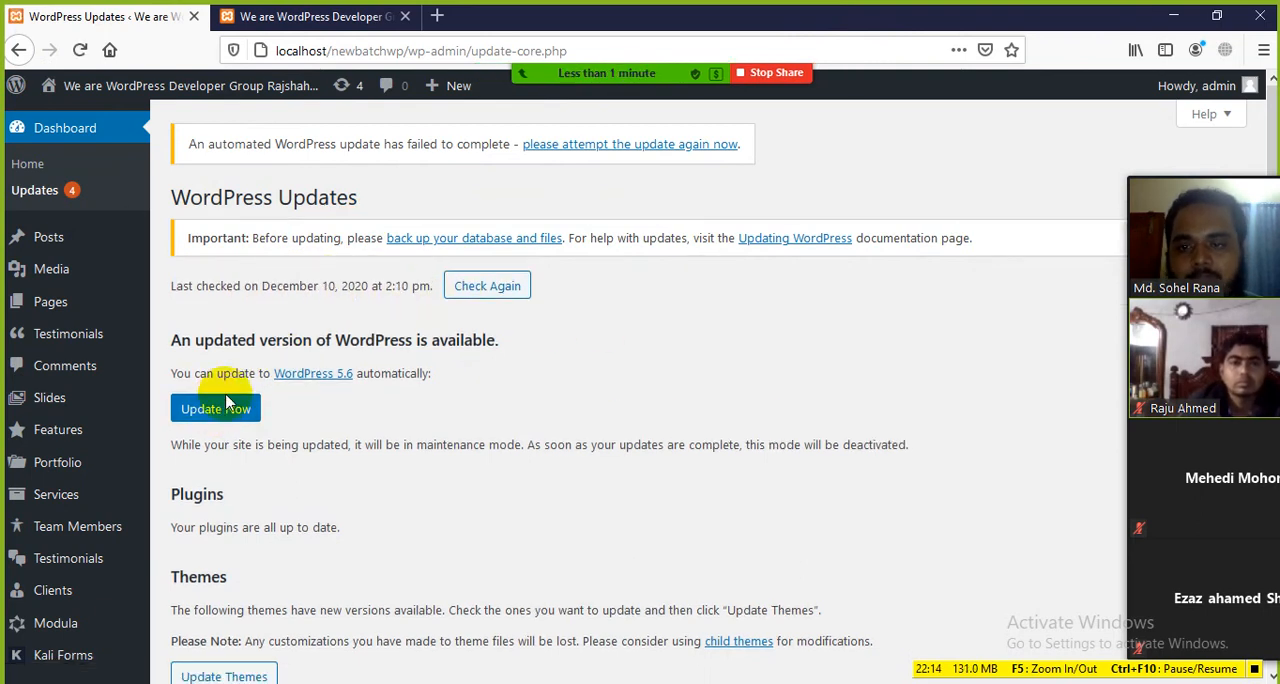
Step: Look through the refreshed Updates page and highlight its line about updating to WordPress 5.6 automatically
scroll(237, 409, down, 2)
scroll(215, 317, up, 2)
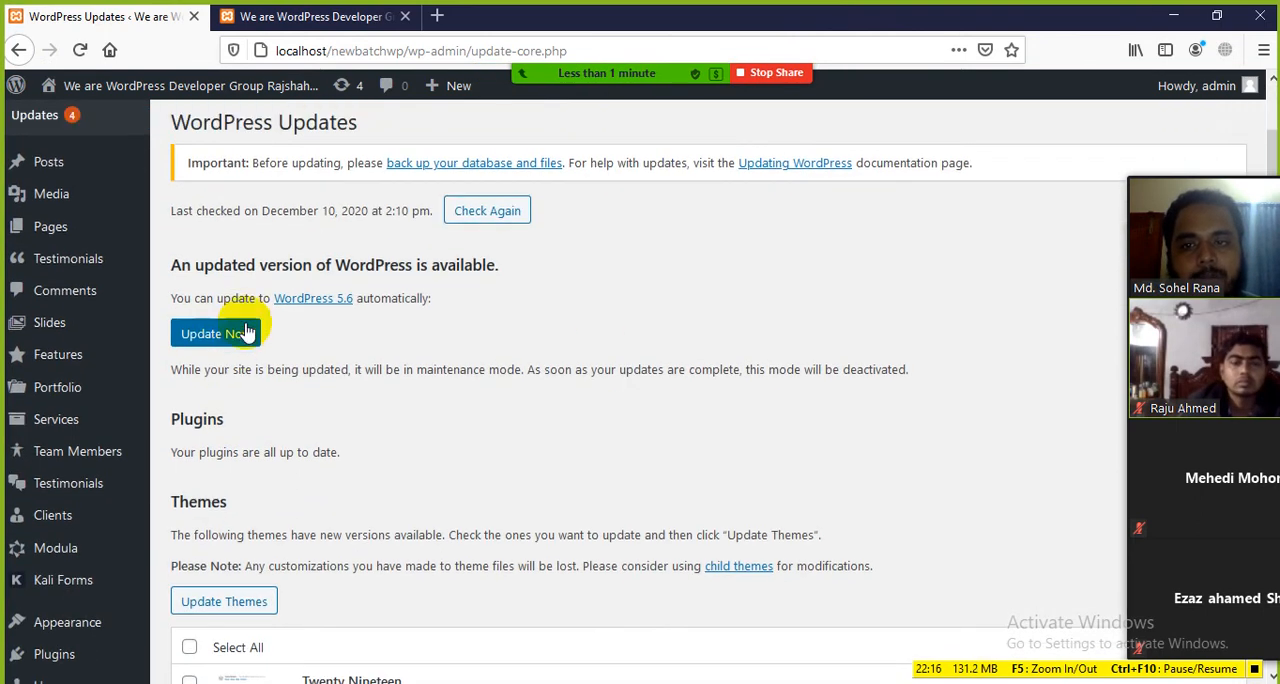
drag(172, 373, 421, 372)
click(510, 370)
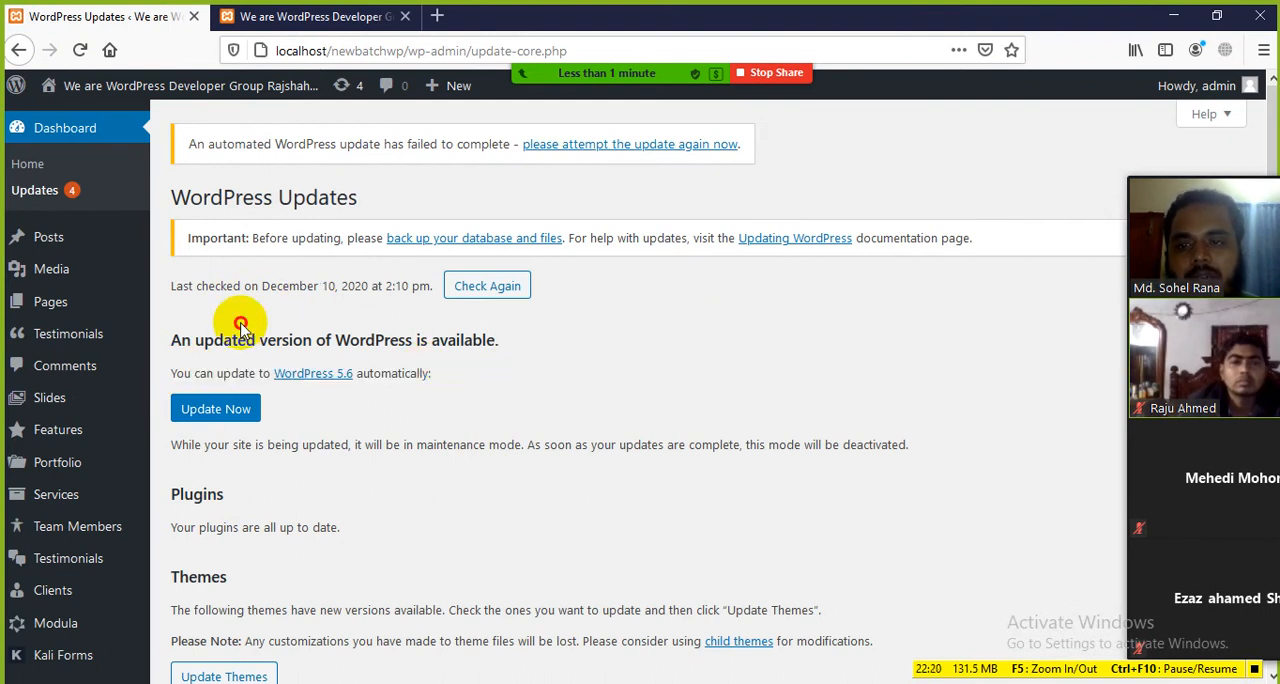
drag(245, 335, 557, 366)
click(548, 372)
Step: Show the Plugins section of the Updates page and point out its heading and status line
scroll(450, 370, down, 6)
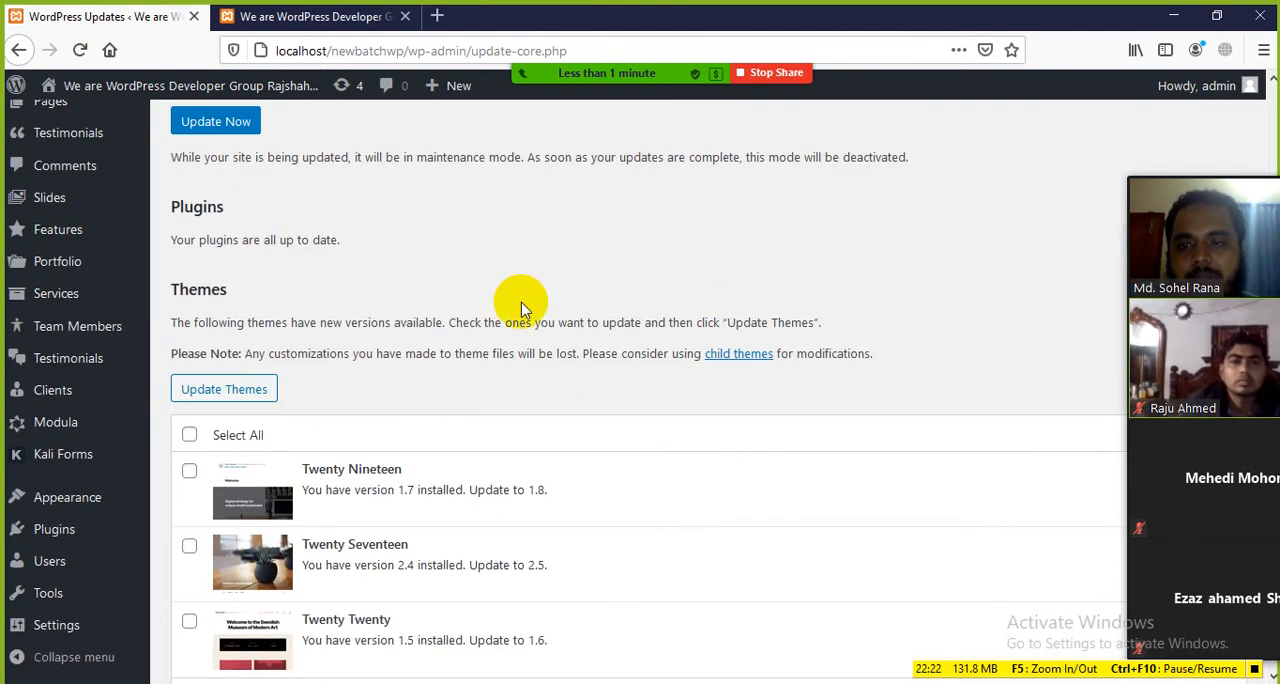
drag(227, 212, 257, 220)
click(342, 240)
click(257, 257)
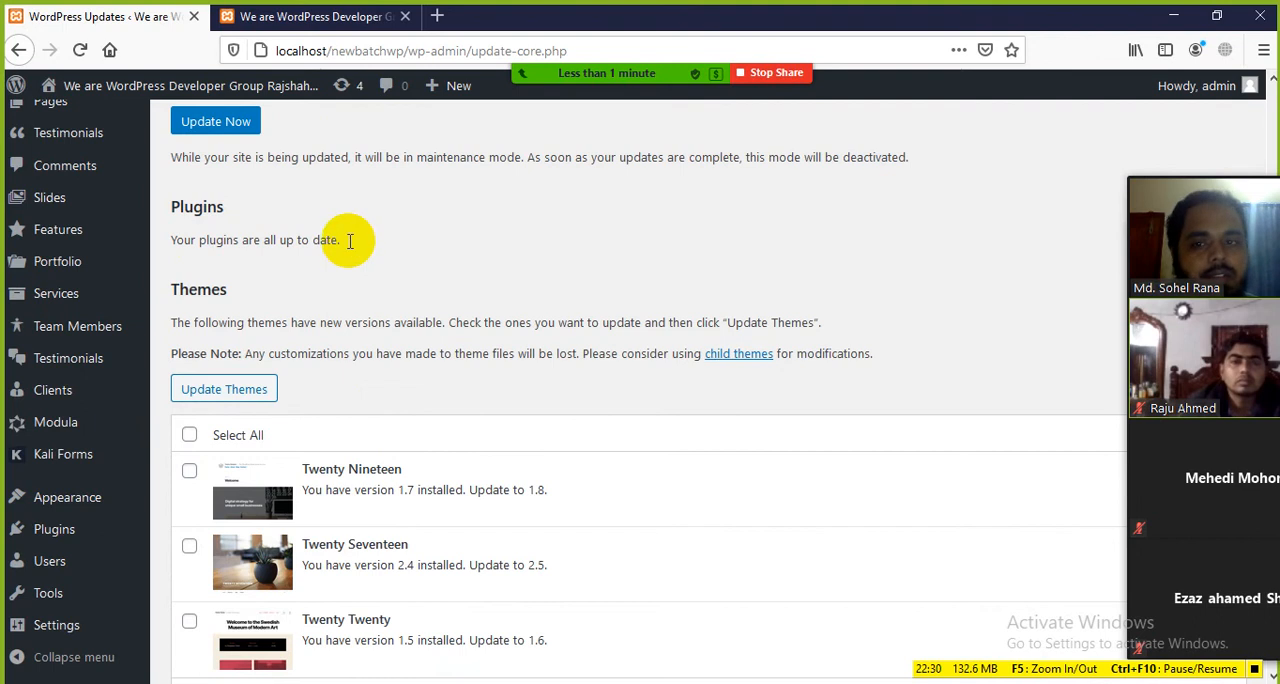
Step: Look over the WordPress, plugin and theme update sections once more and reveal the admin menu's Pages submenu
scroll(243, 222, up, 2)
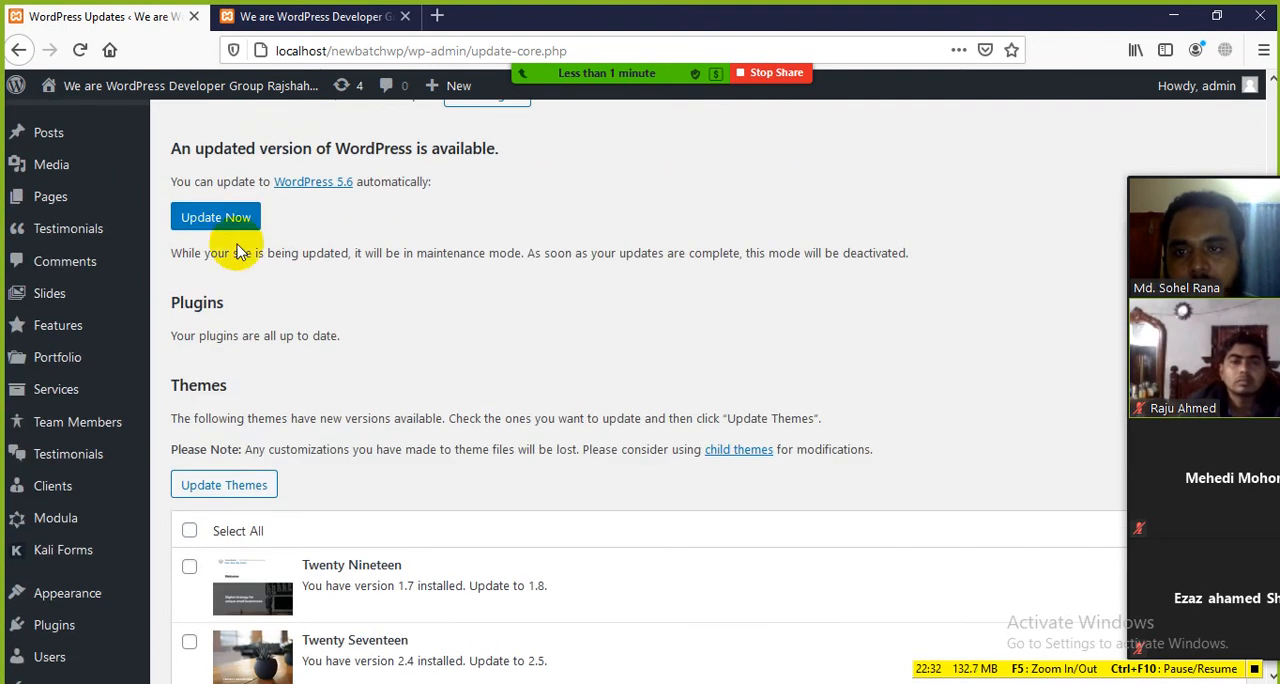
scroll(263, 337, down, 4)
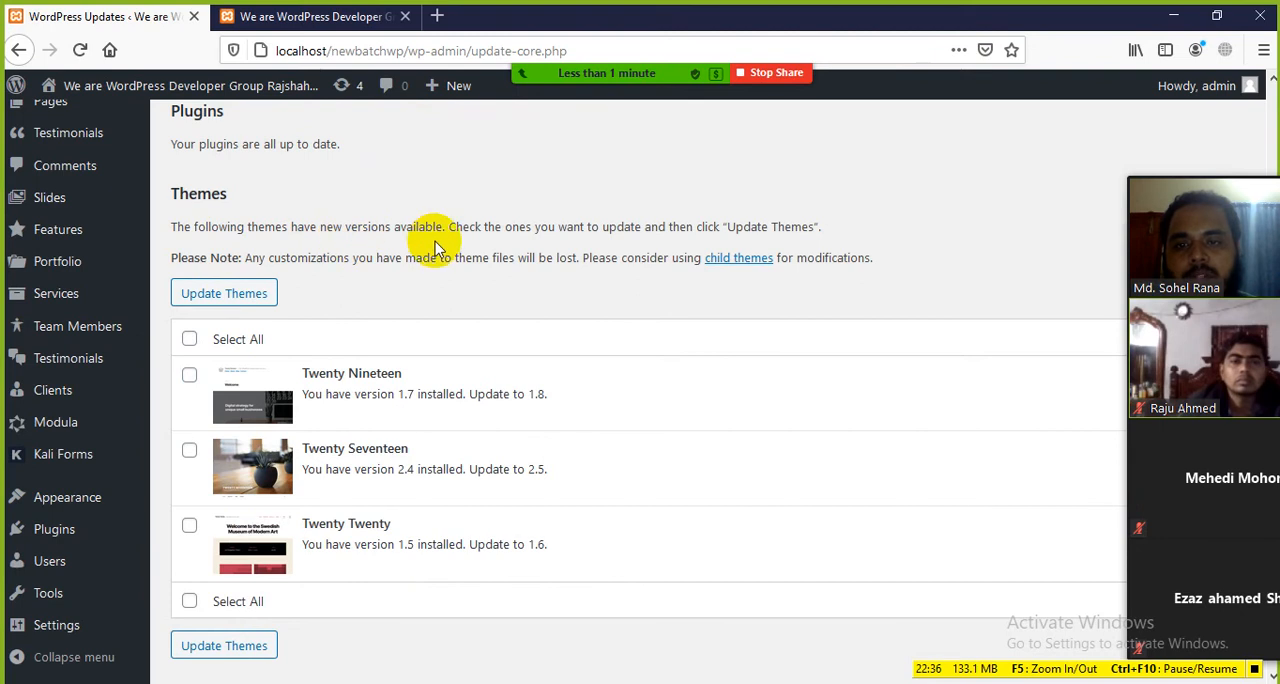
scroll(365, 560, up, 4)
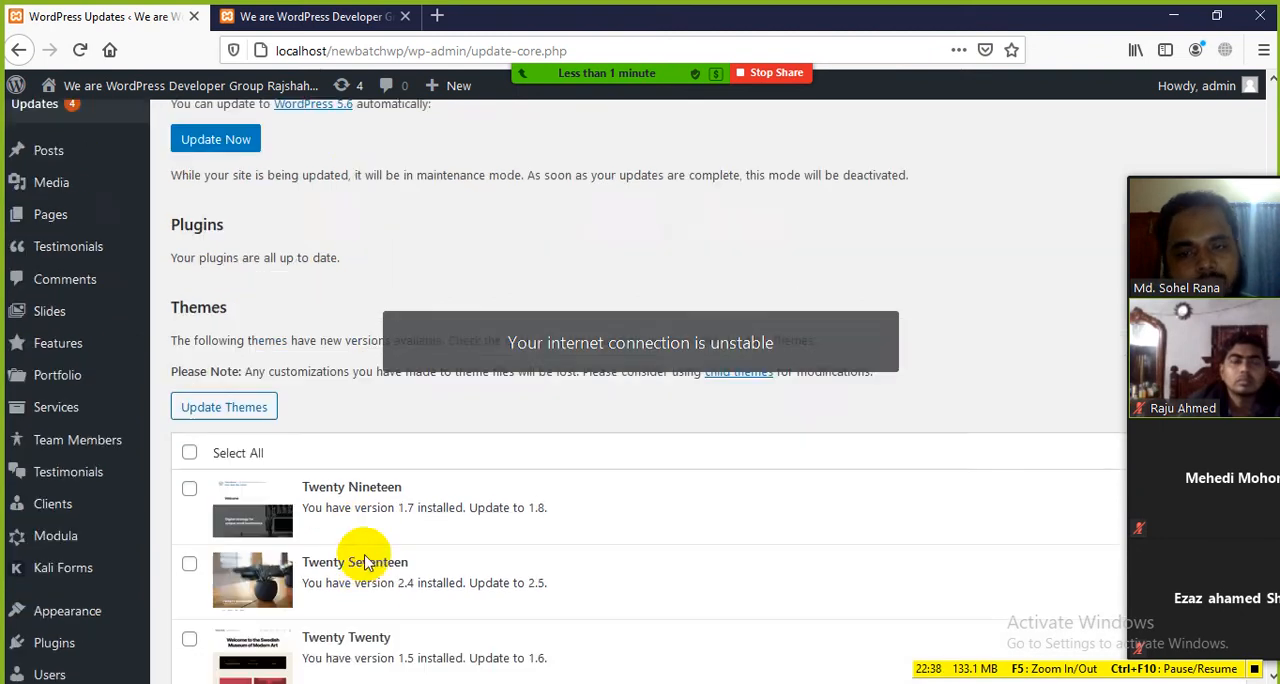
scroll(304, 330, up, 4)
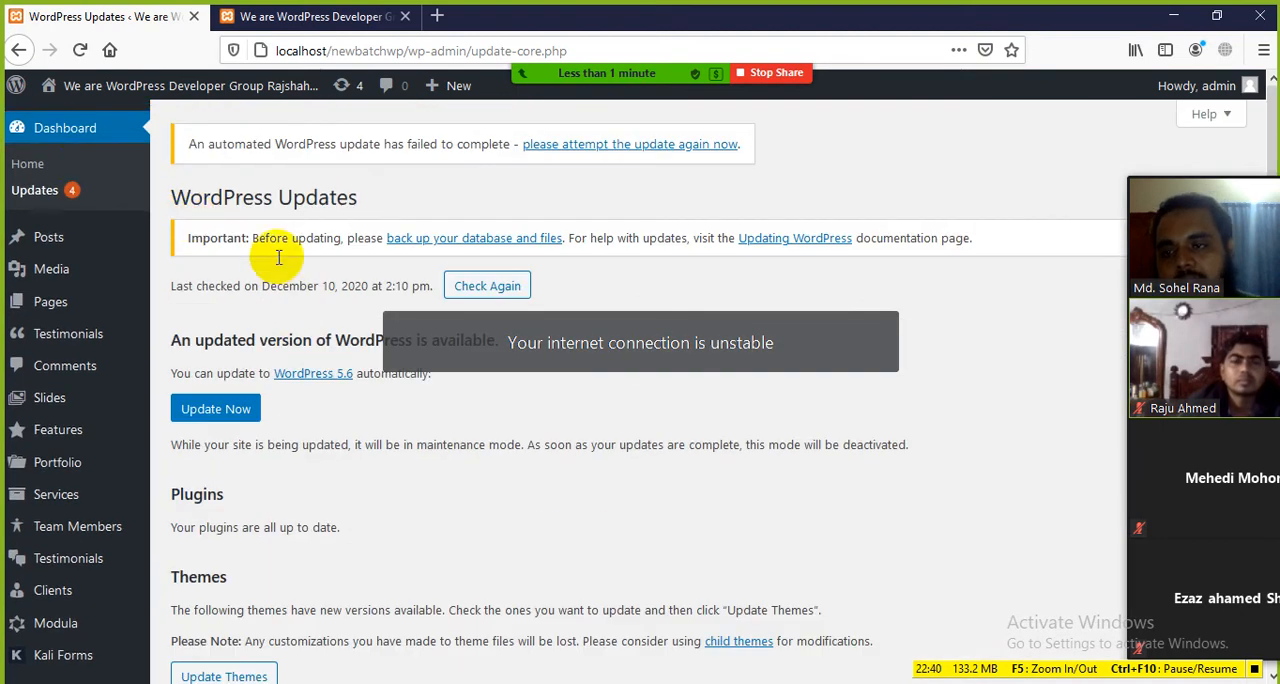
mouse_move(45, 245)
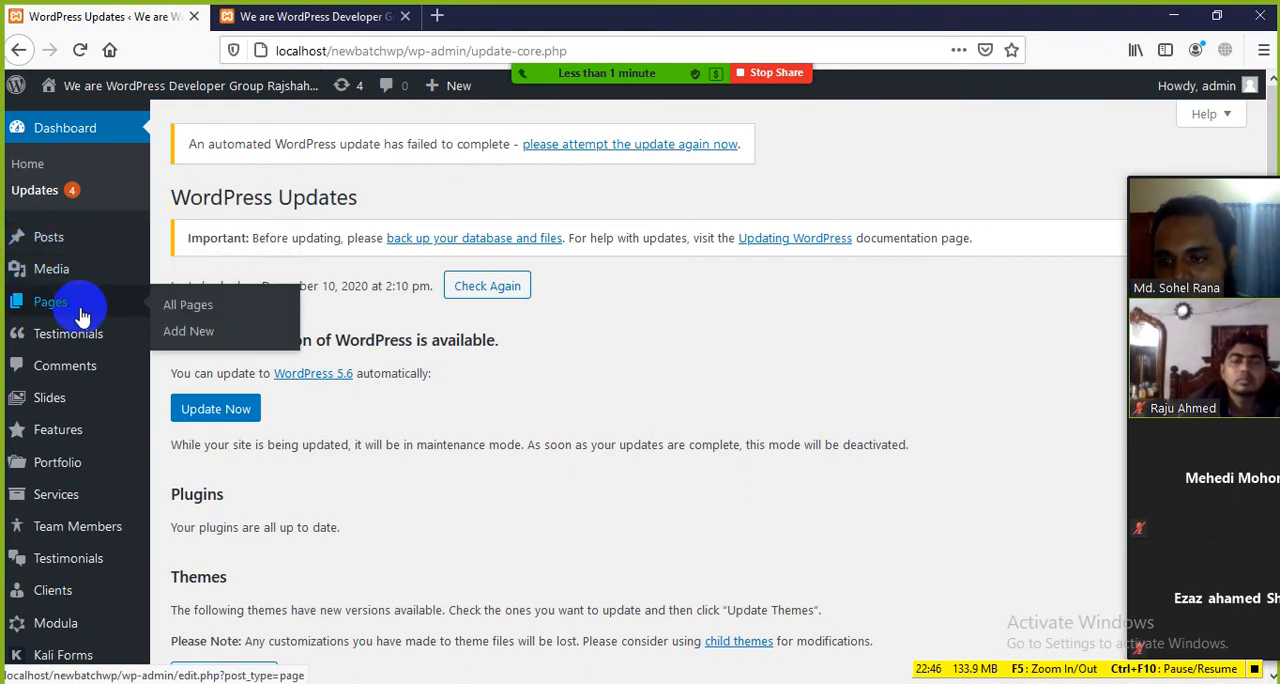
Step: Point out the Media submenu, then switch to Word and highlight the Screen Options heading in the class notes
mouse_move(84, 243)
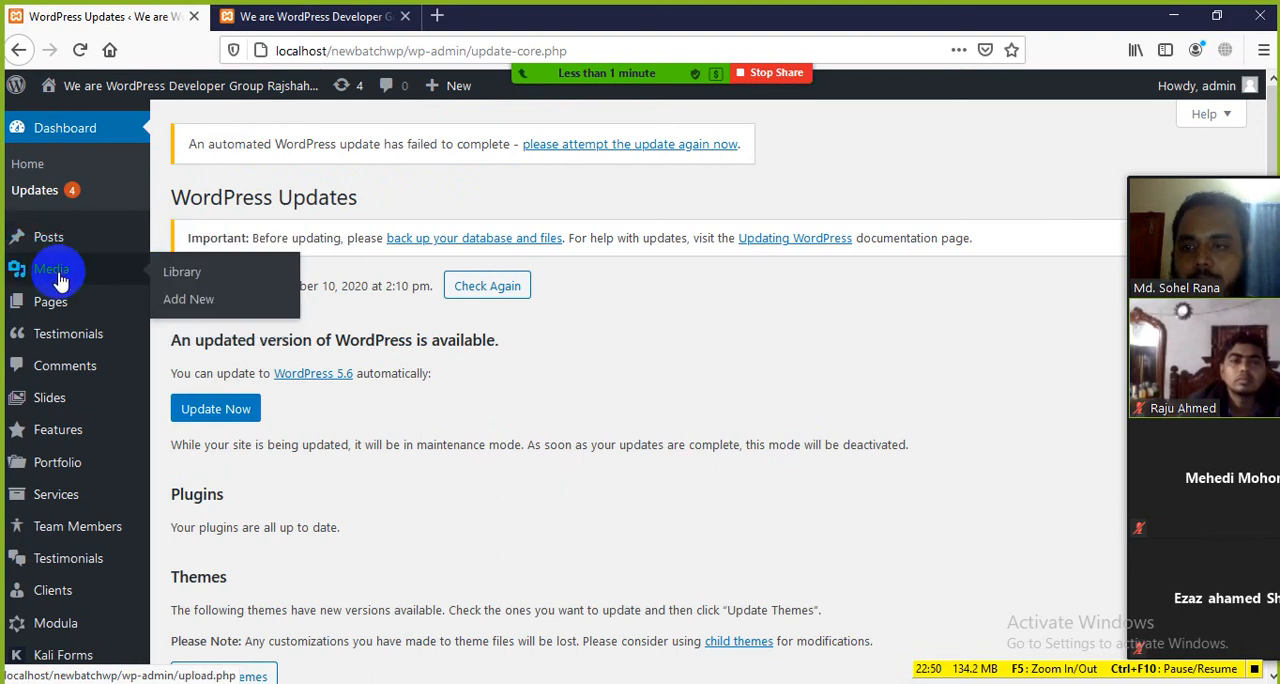
mouse_move(74, 324)
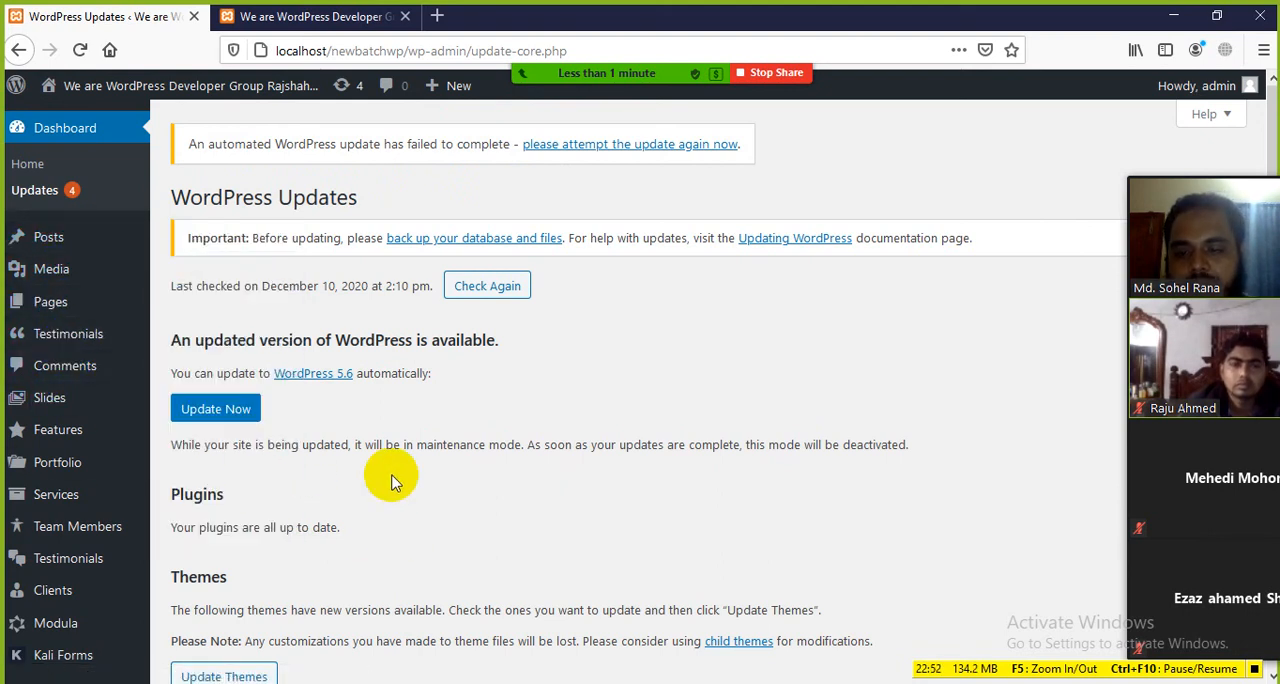
key(alt+Tab)
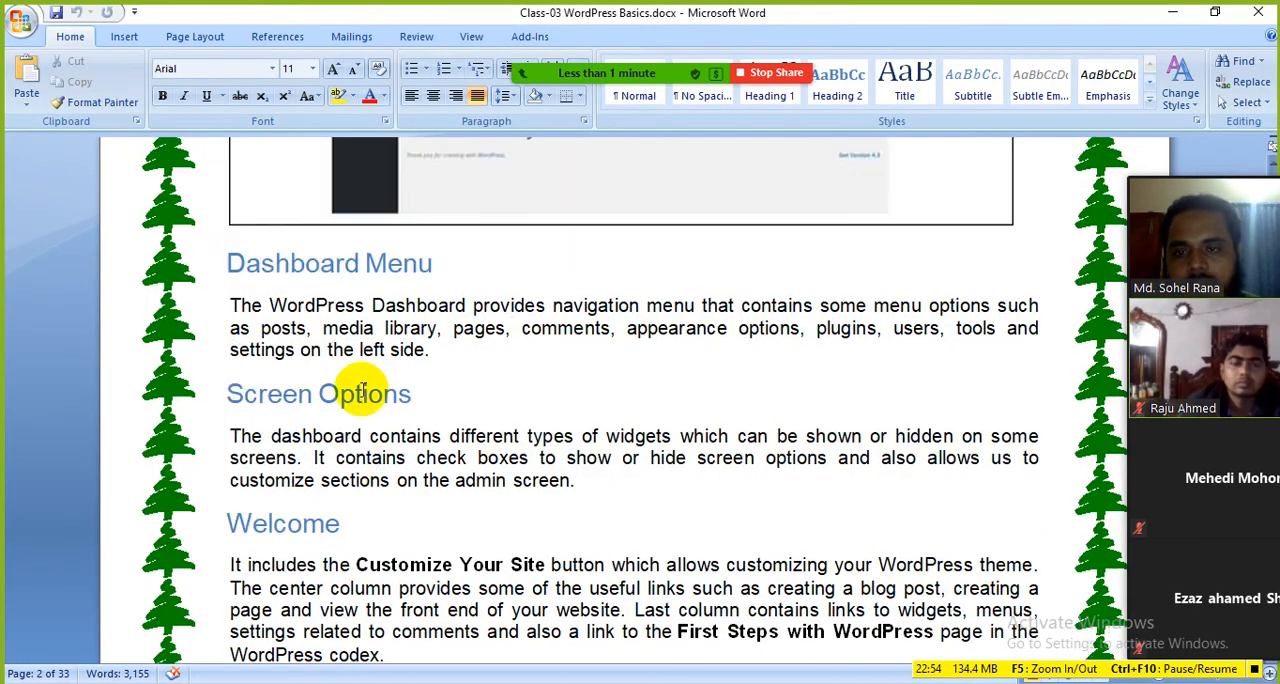
drag(425, 345, 283, 334)
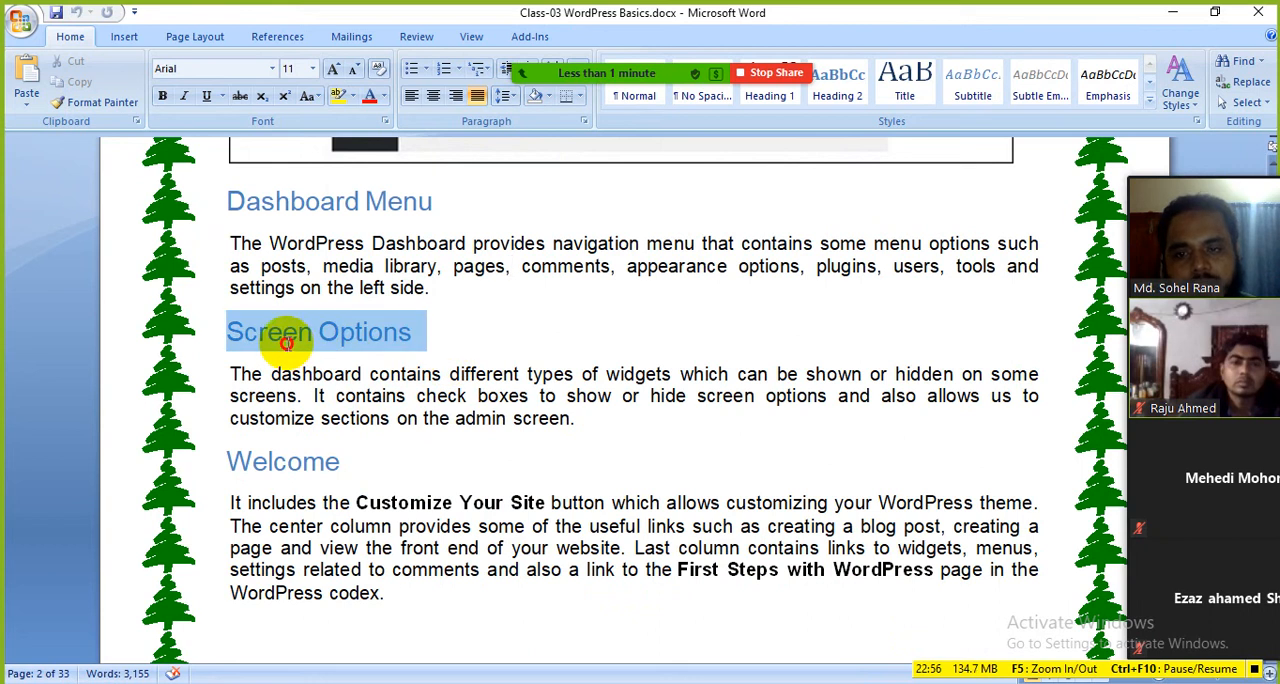
click(484, 334)
drag(413, 336, 236, 334)
click(562, 416)
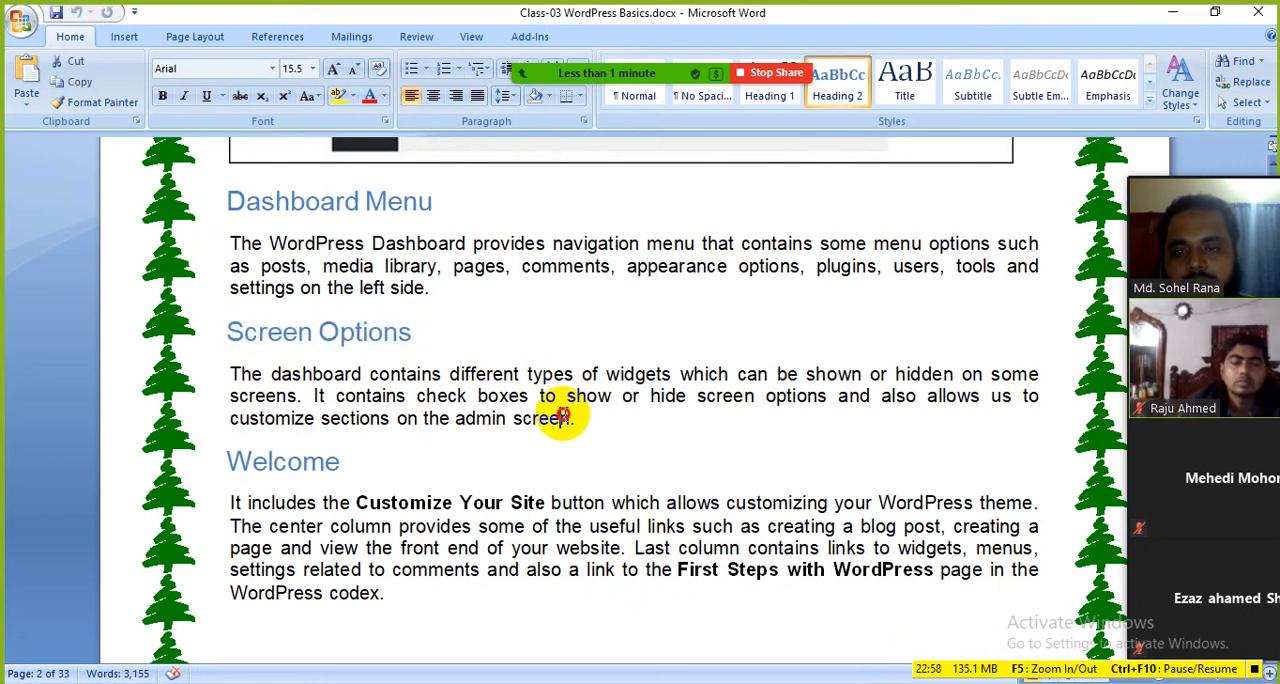
Step: Switch back to Firefox and open the WordPress Dashboard home page
key(alt+Tab)
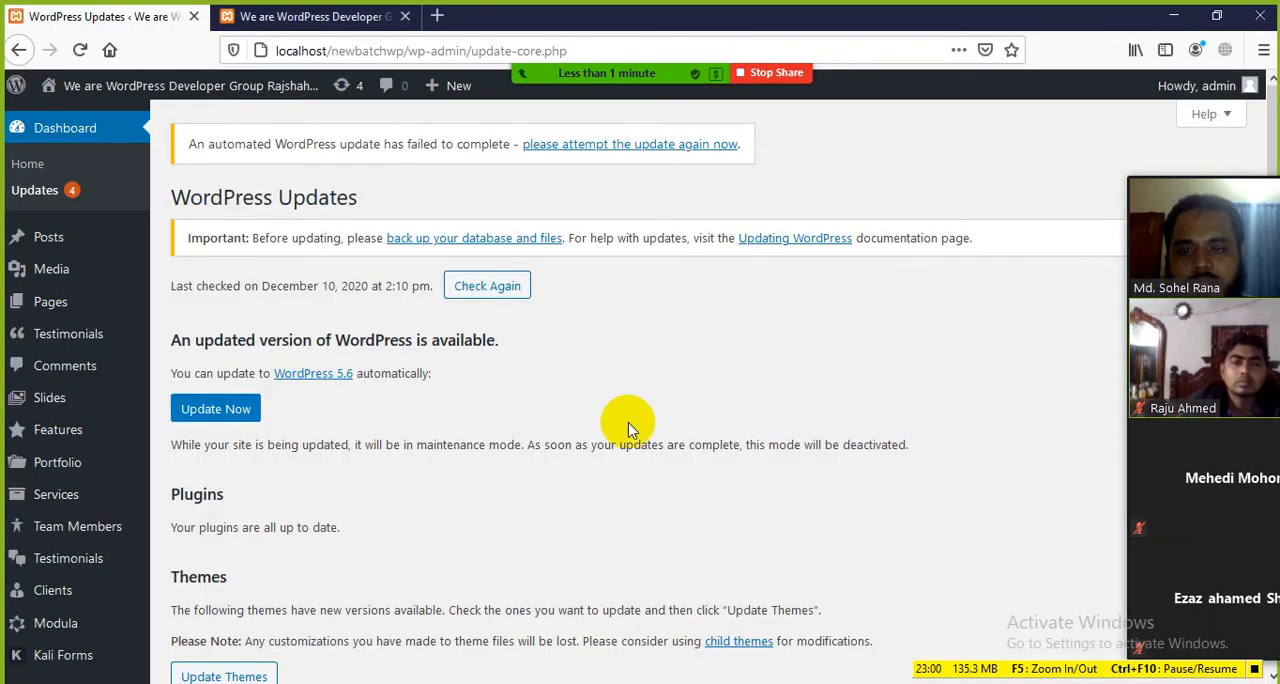
click(58, 130)
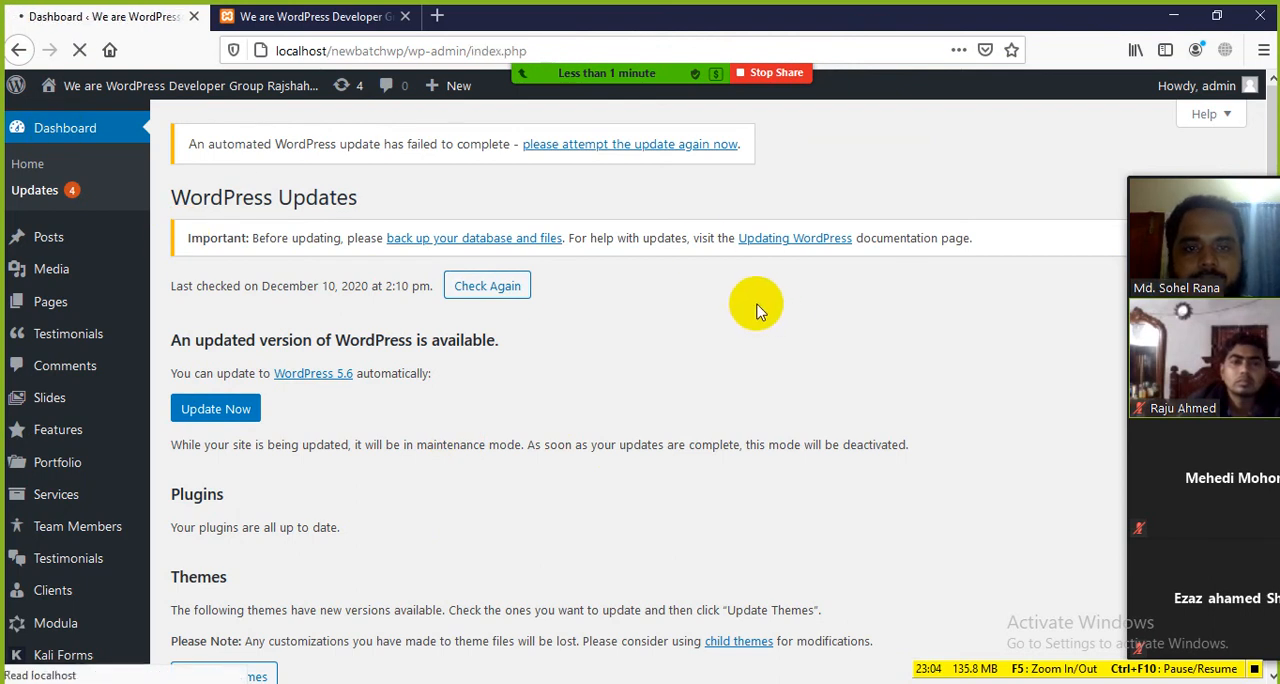
scroll(585, 310, down, 4)
scroll(600, 300, up, 4)
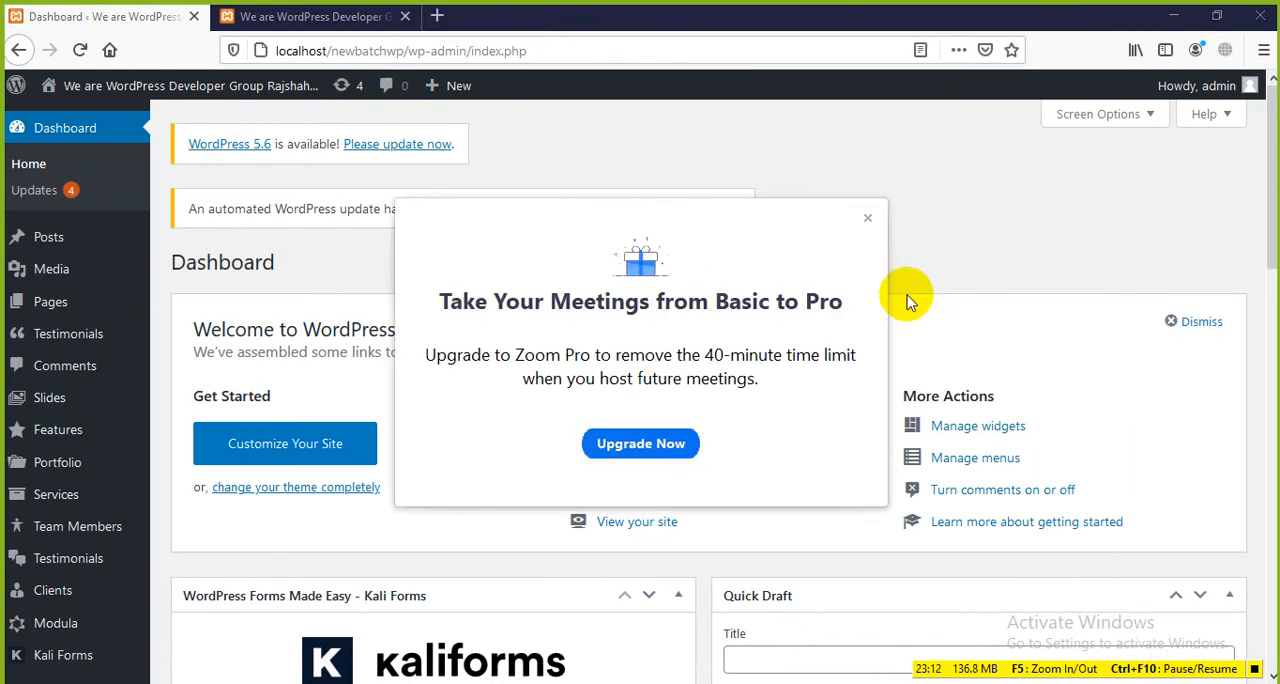
Step: Dismiss the Zoom Pro upgrade offer and minimize the browser and Word windows to reach the desktop
click(866, 218)
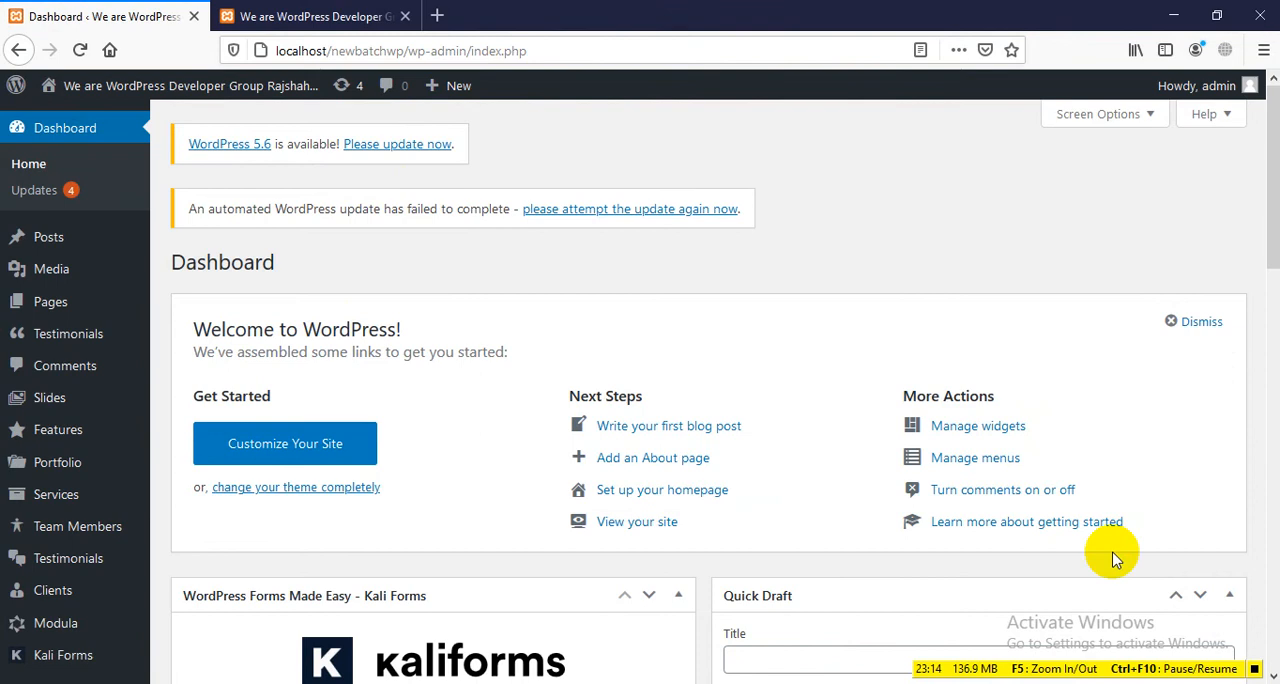
click(1173, 16)
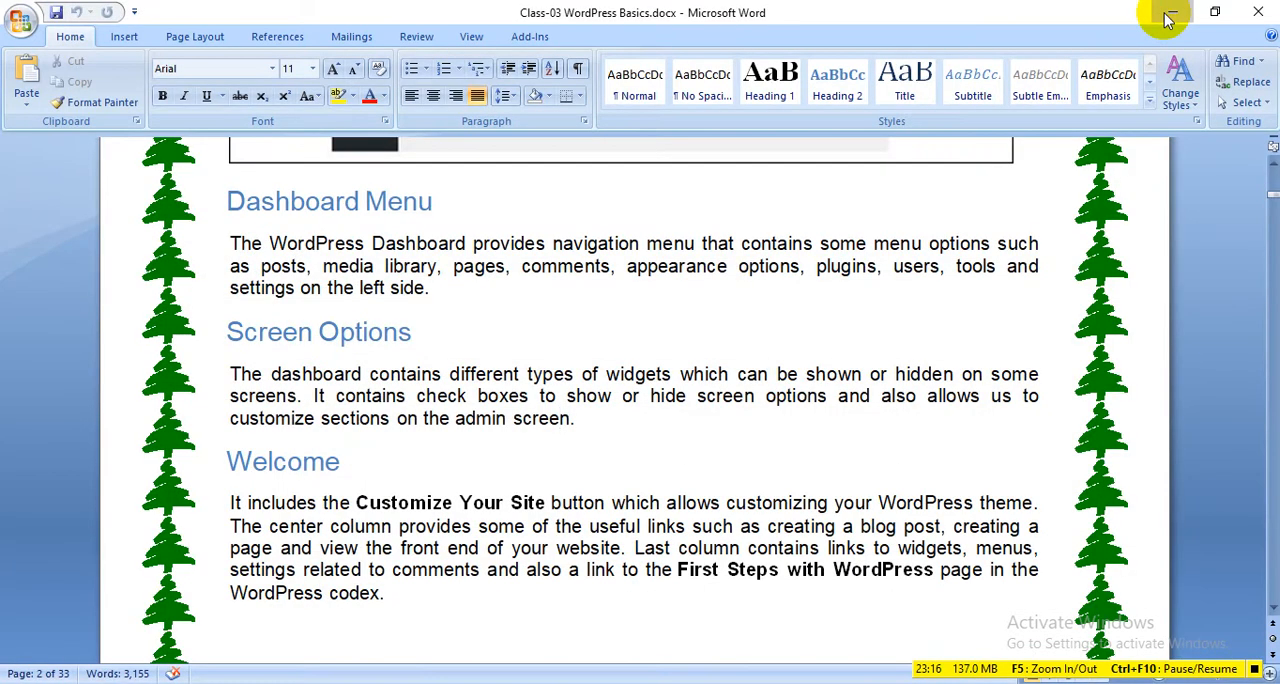
click(1168, 18)
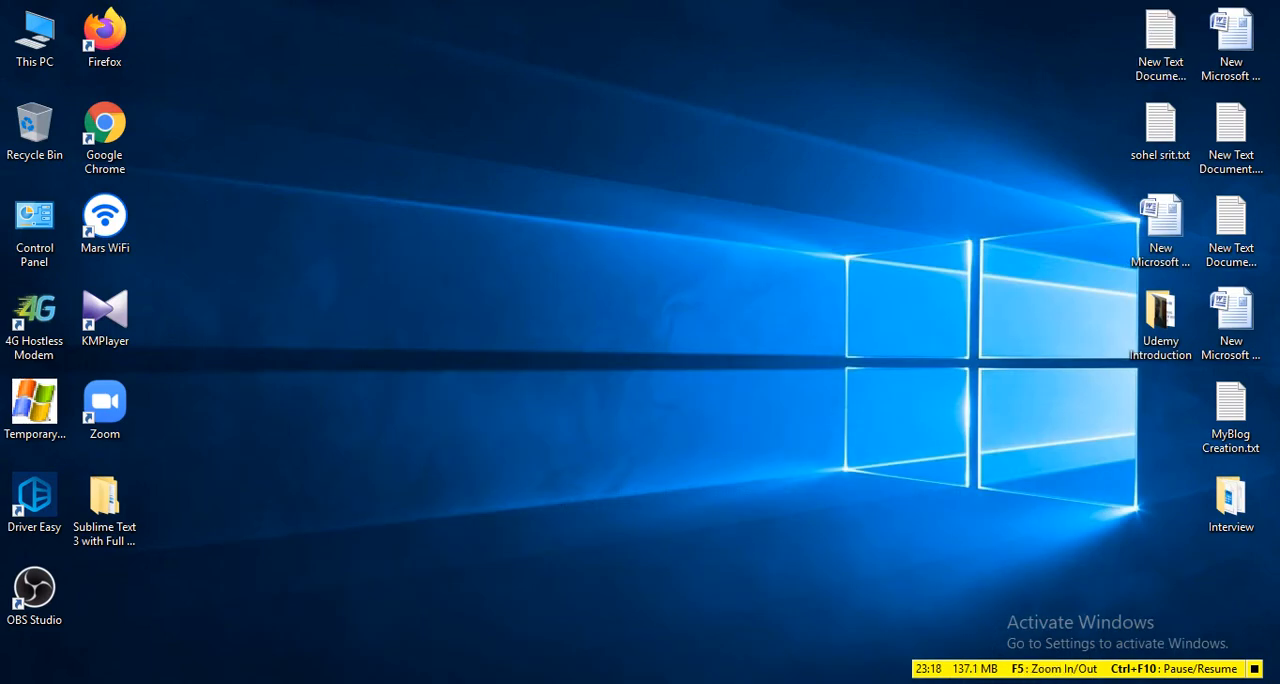
click(1278, 683)
click(1278, 683)
Step: Open Zoom, start the personal meeting in a maximized window and join with computer audio
double_click(110, 400)
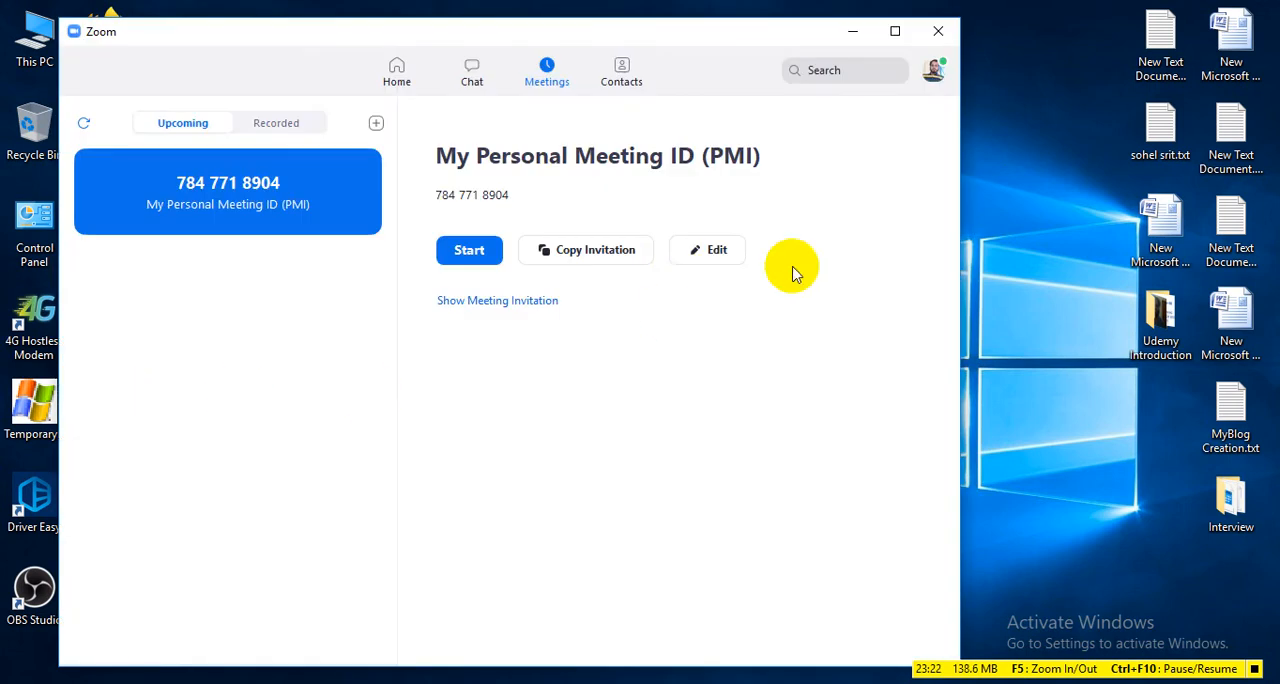
click(474, 251)
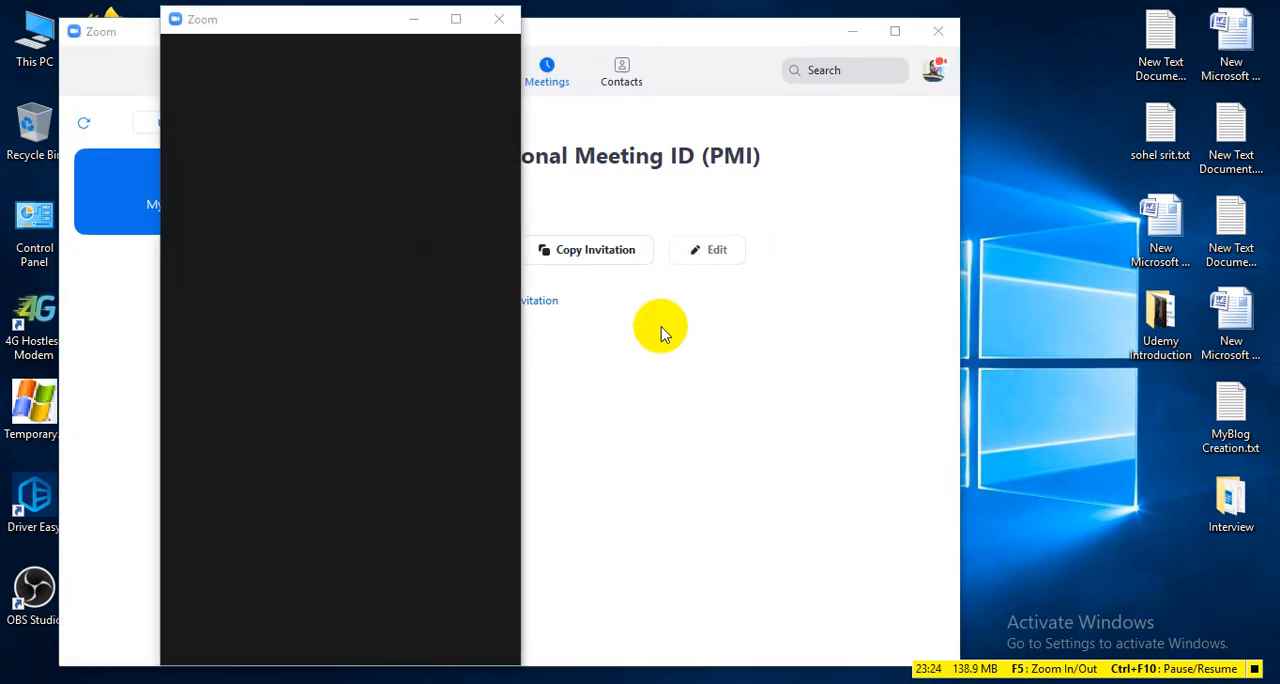
click(456, 19)
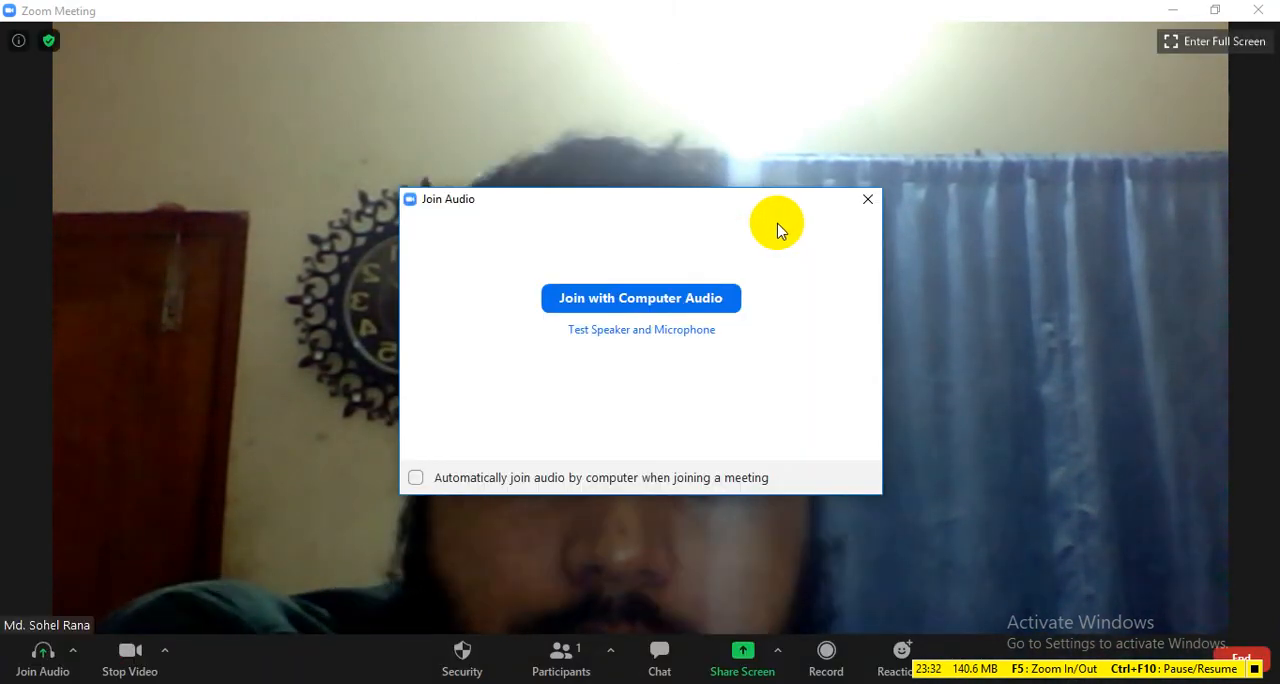
click(712, 298)
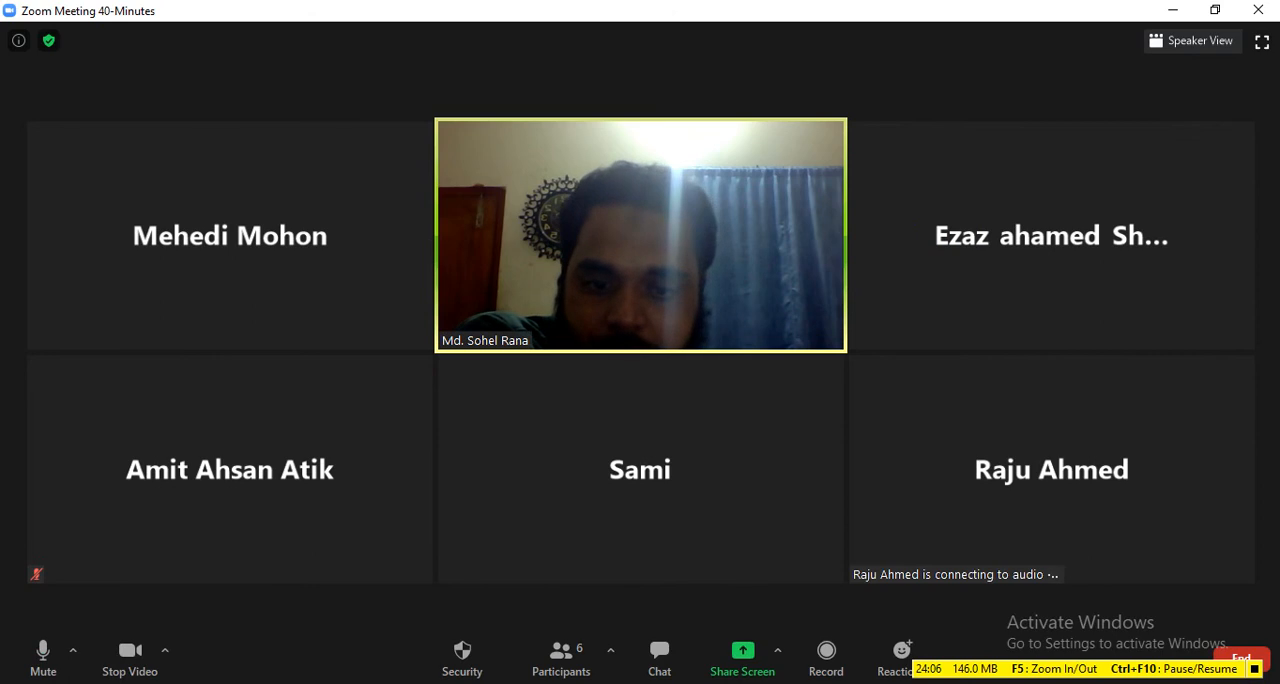
Step: Share the entire screen with the meeting participants
click(766, 677)
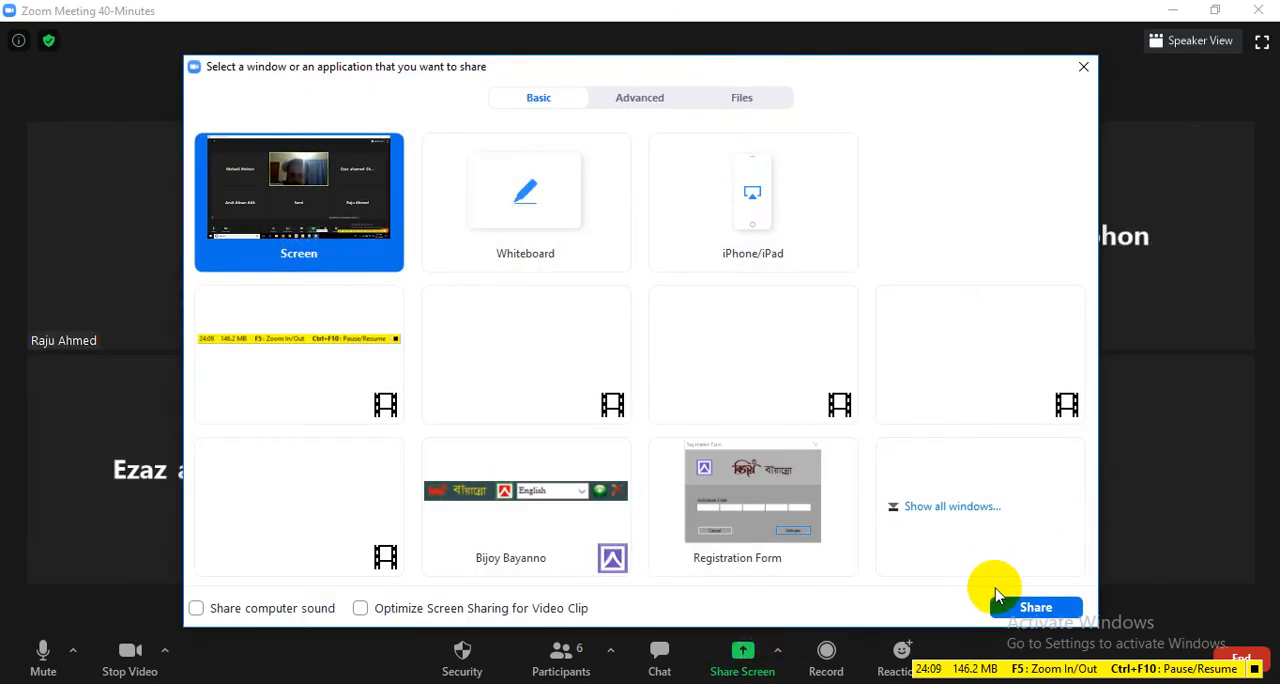
click(310, 195)
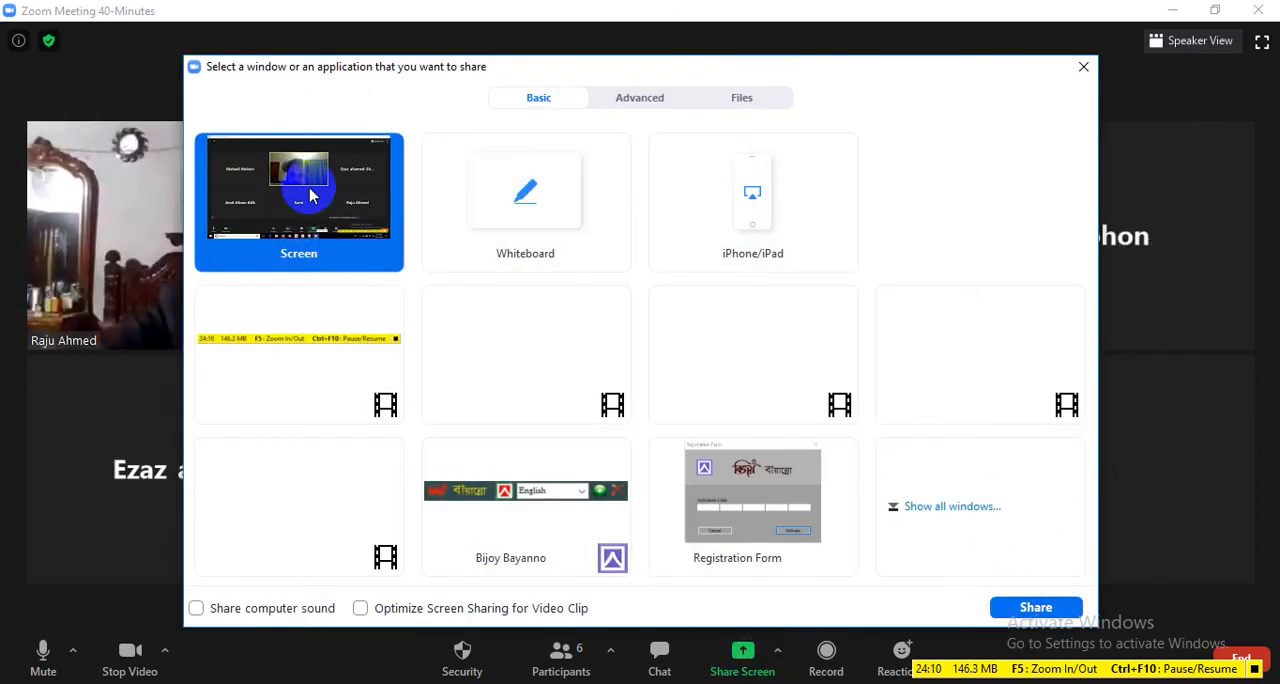
click(1003, 607)
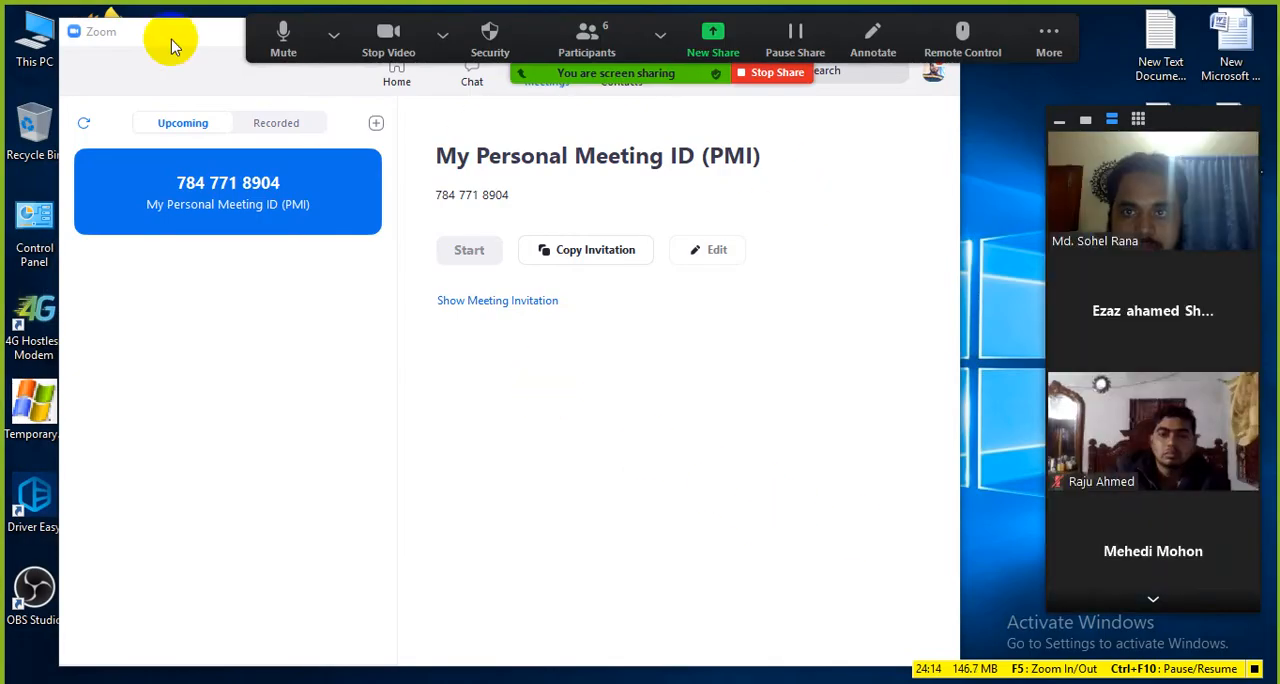
Step: Put away the Zoom home window and bring the browser with the WordPress Dashboard back into view
click(153, 38)
drag(153, 38, 271, 143)
click(917, 136)
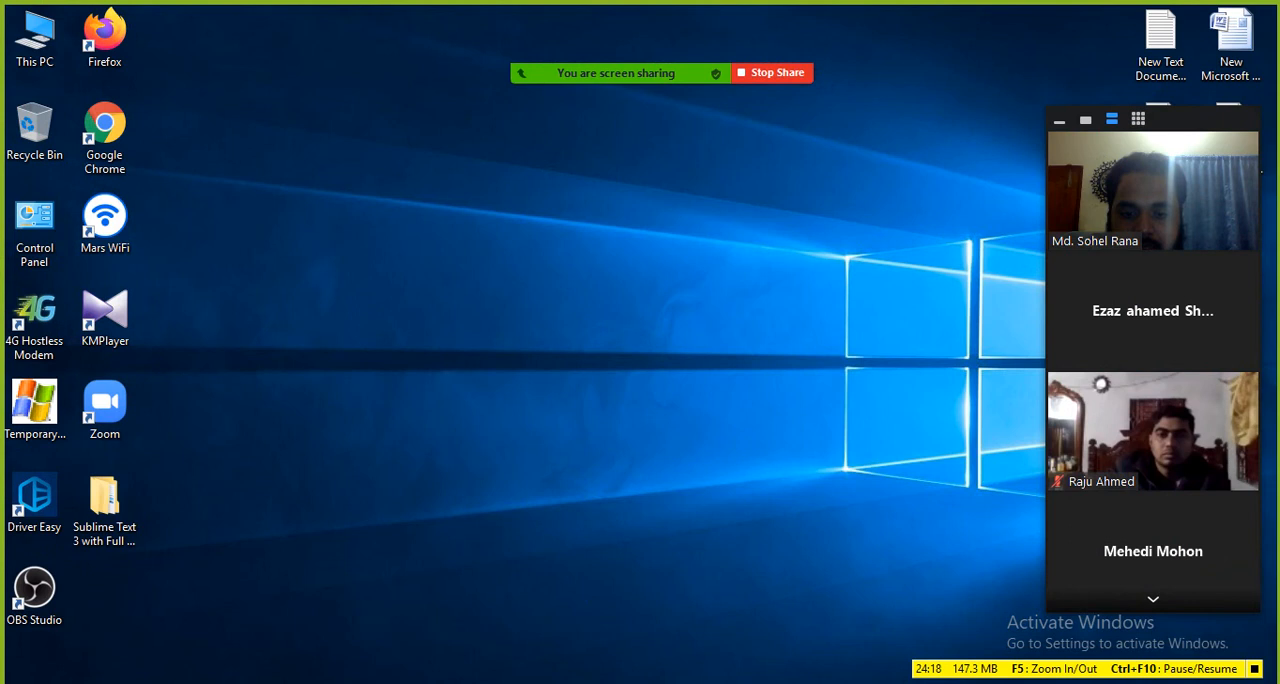
click(434, 683)
mouse_move(673, 67)
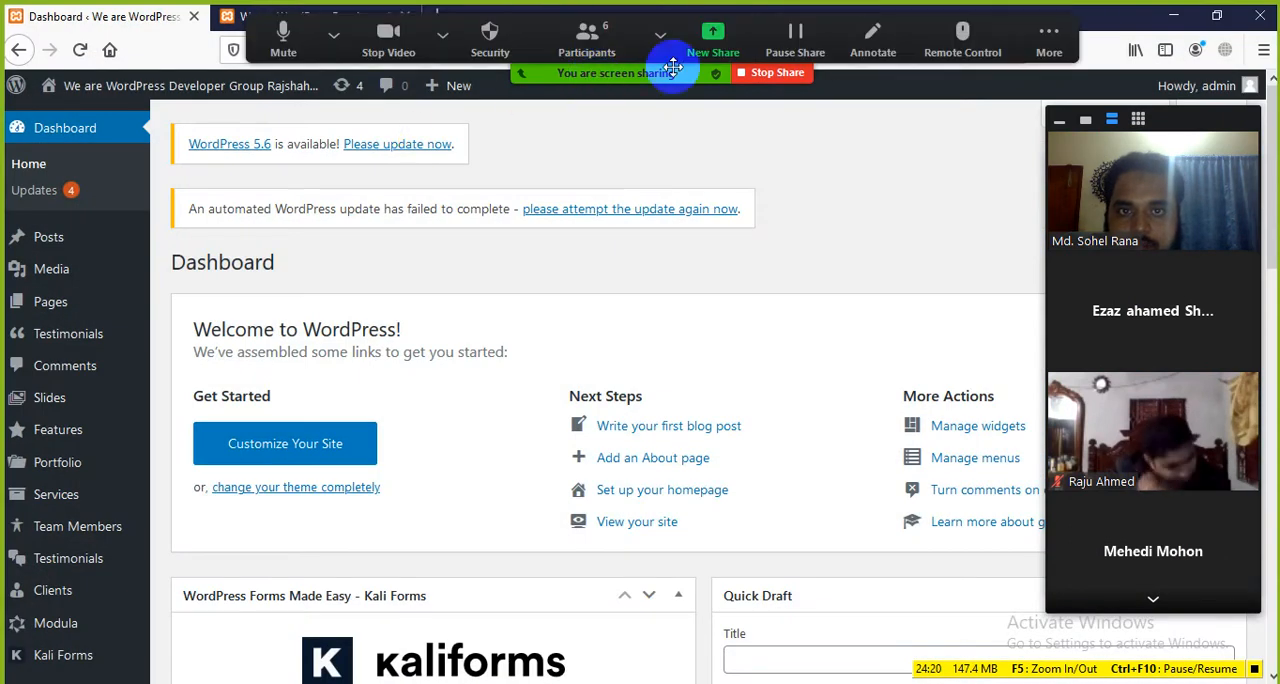
Step: Start a new share of the entire screen and collapse the participants' video panel
click(713, 42)
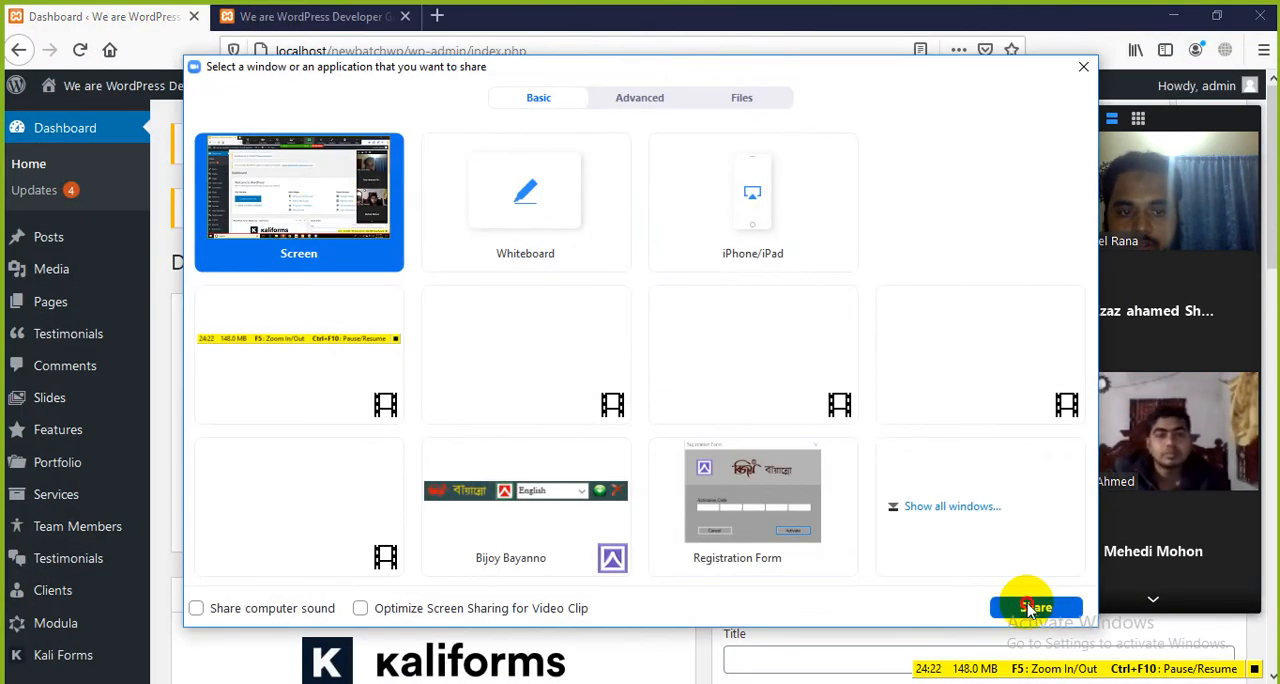
click(1030, 608)
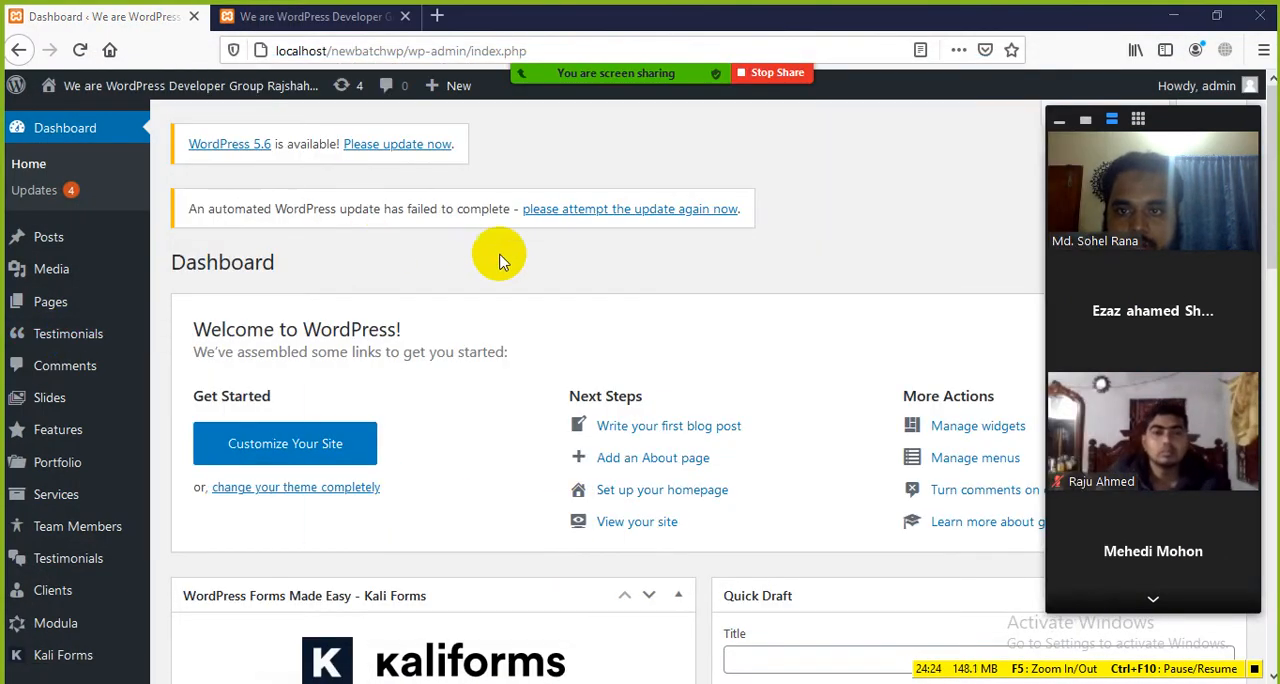
scroll(490, 275, down, 3)
scroll(463, 286, up, 3)
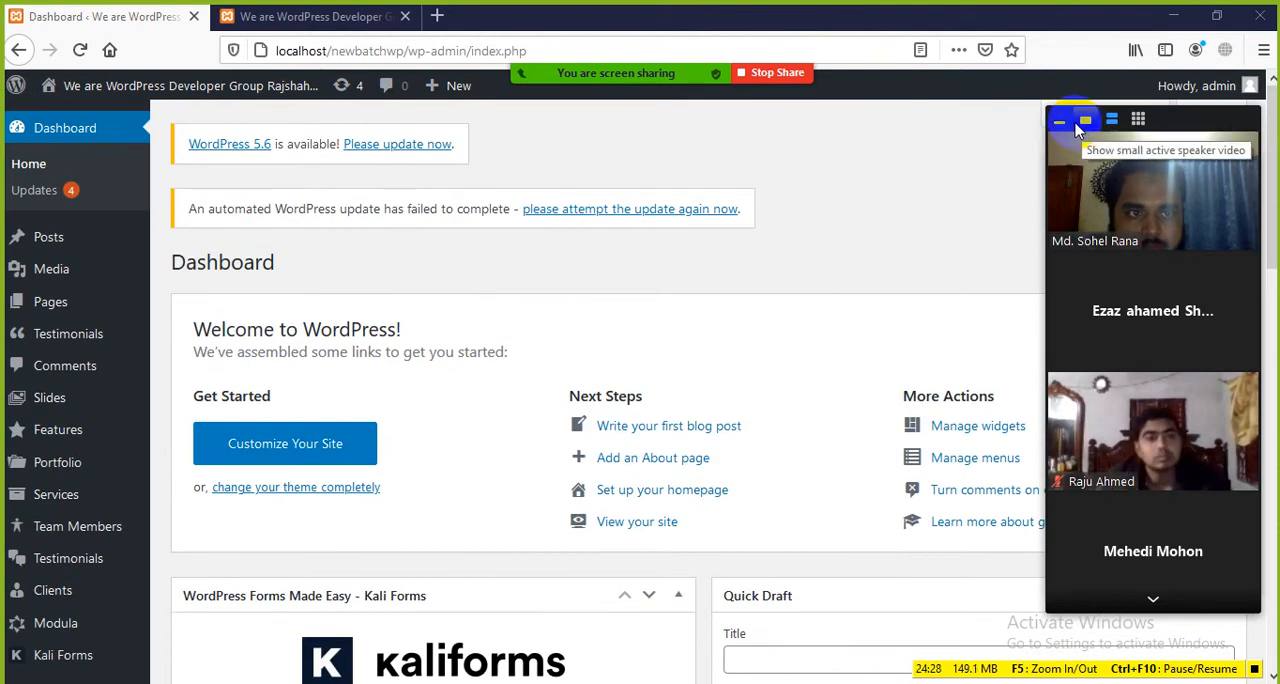
click(1061, 122)
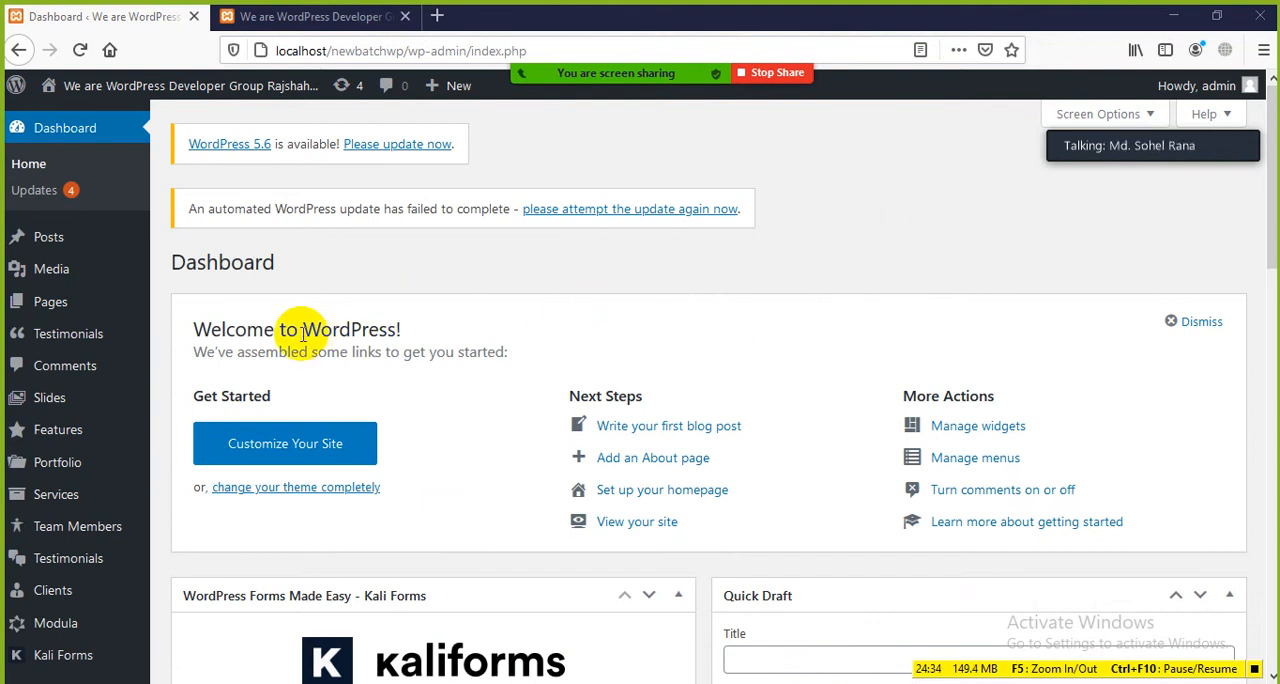
Step: Look over the Dashboard and highlight the Welcome panel from its heading through Customize Your Site
scroll(260, 290, down, 2)
drag(211, 233, 471, 337)
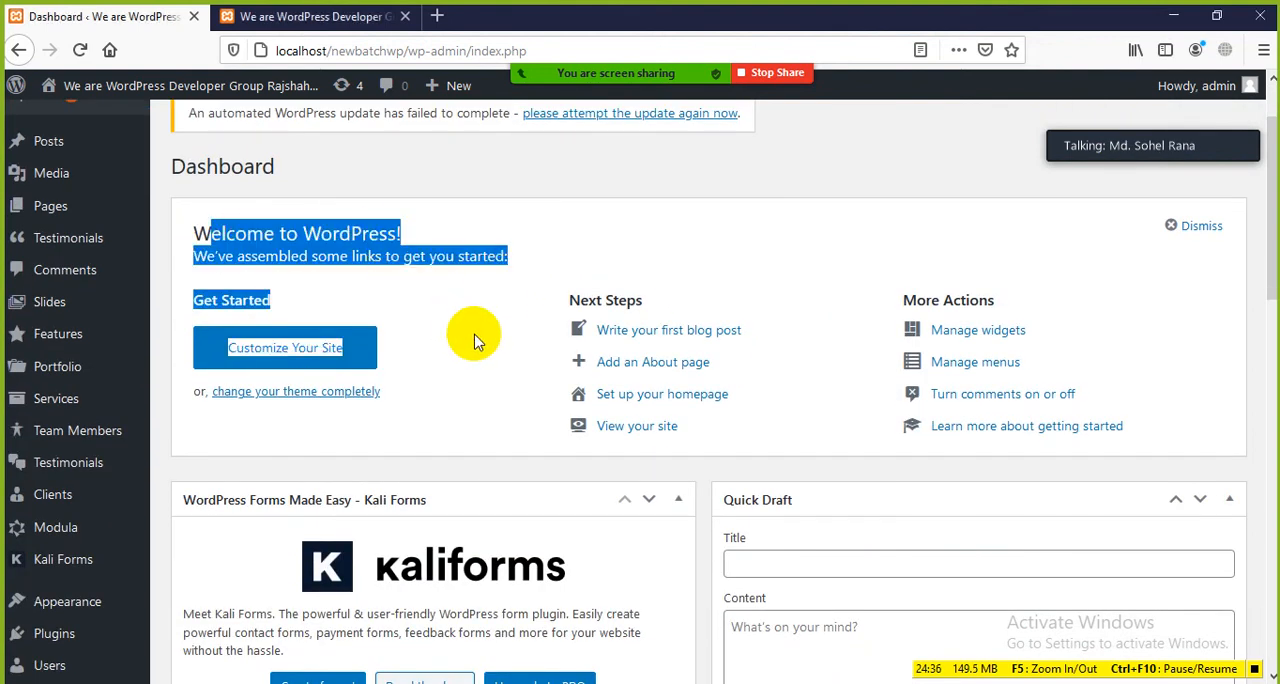
click(500, 335)
scroll(686, 328, up, 2)
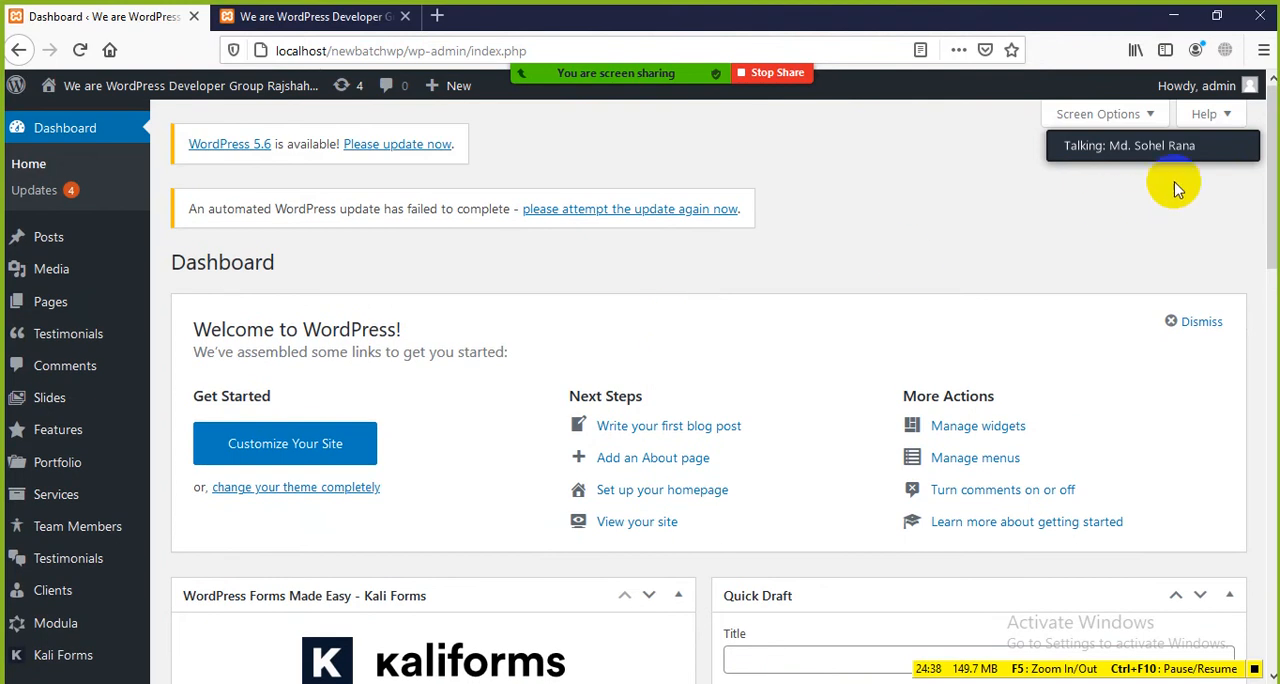
Step: Move the Zoom talking indicator clear of Screen Options, expand Screen Options, and hide and show the Welcome box again
drag(1180, 150, 1190, 222)
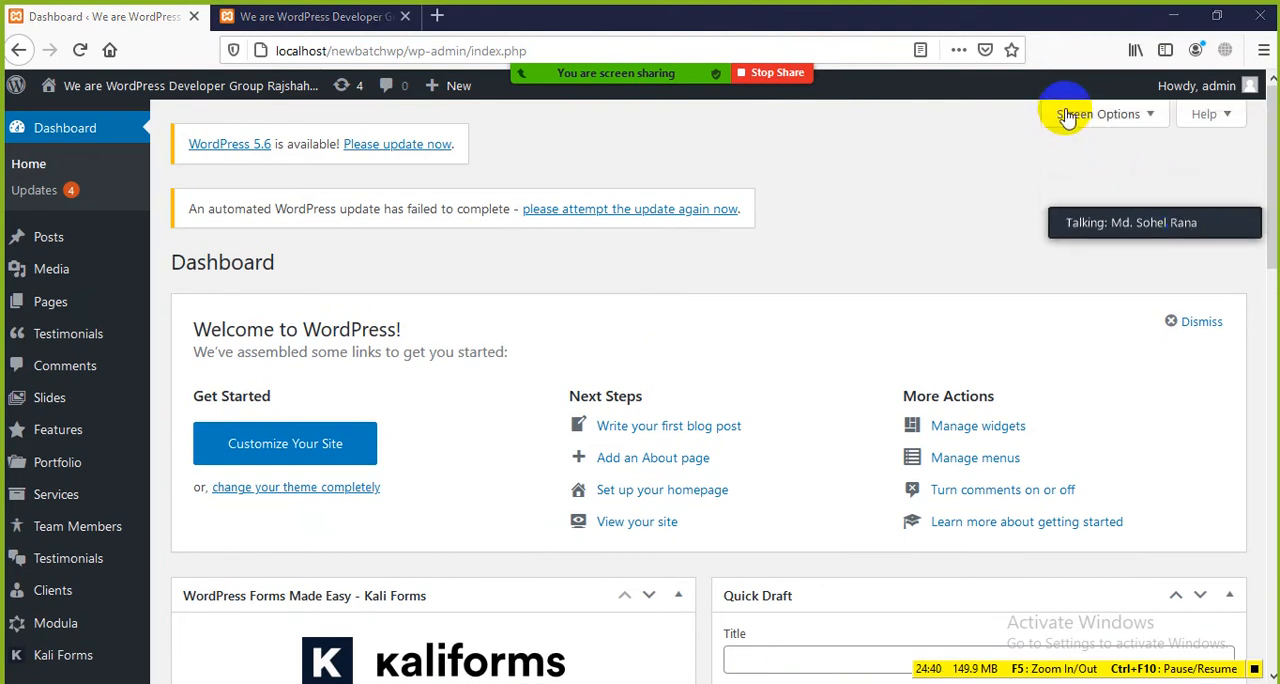
click(1136, 122)
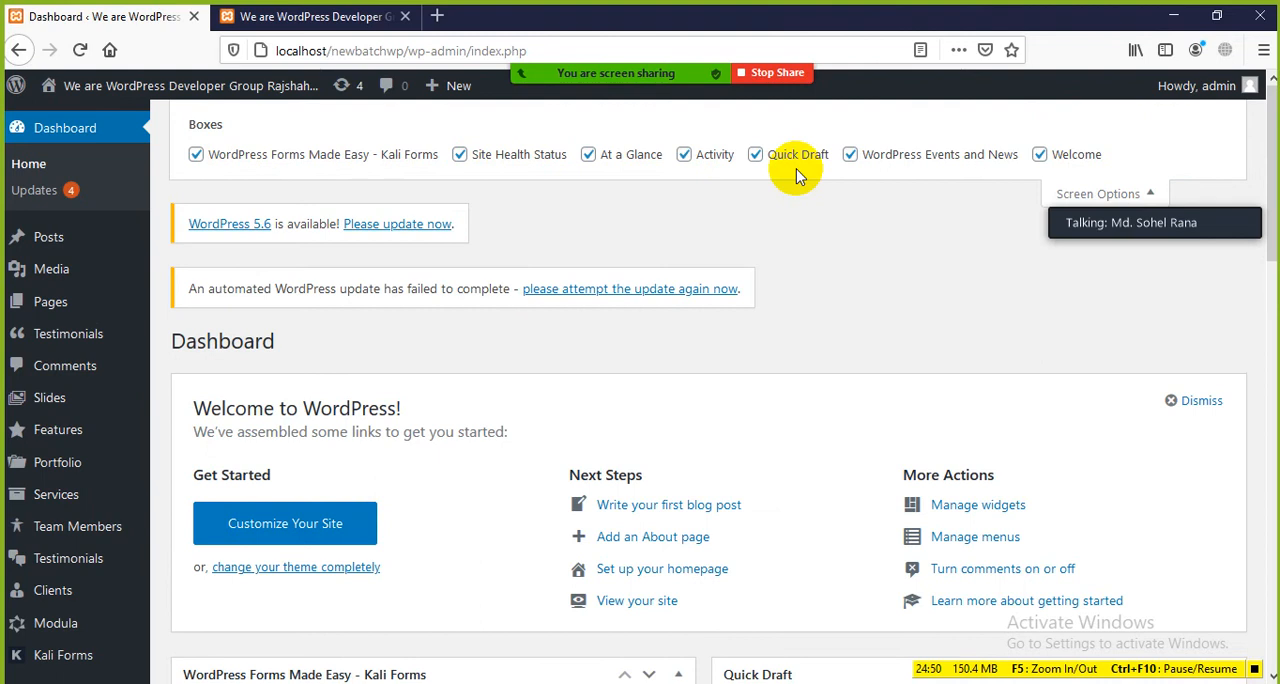
click(1040, 155)
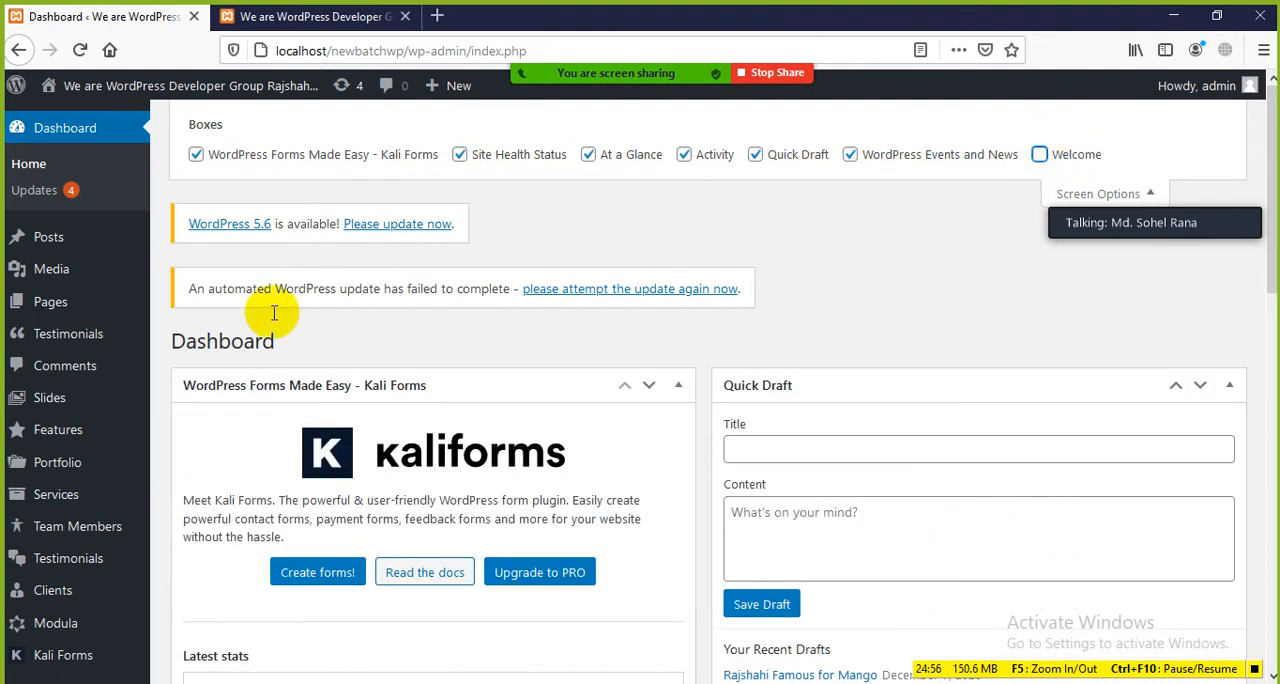
click(1040, 155)
Step: Highlight the Welcome to WordPress heading, then the whole Welcome panel with its Get Started, Next Steps and More Actions columns
scroll(335, 390, down, 2)
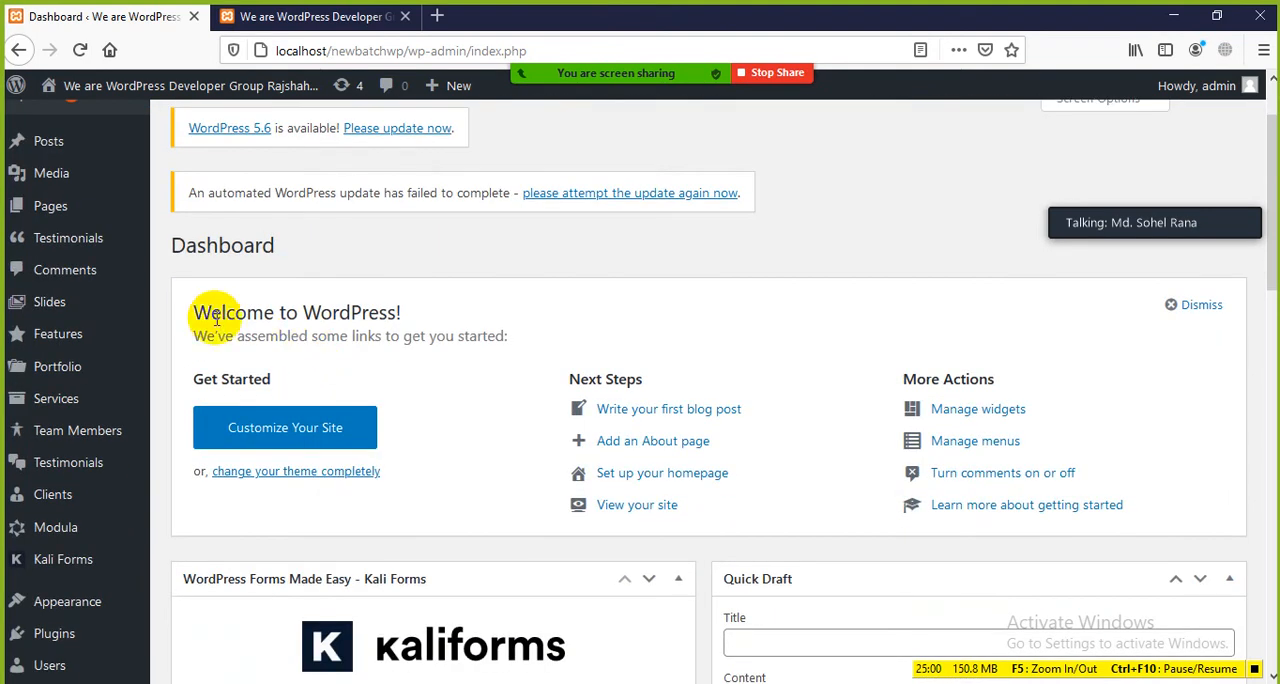
drag(203, 312, 506, 318)
click(517, 328)
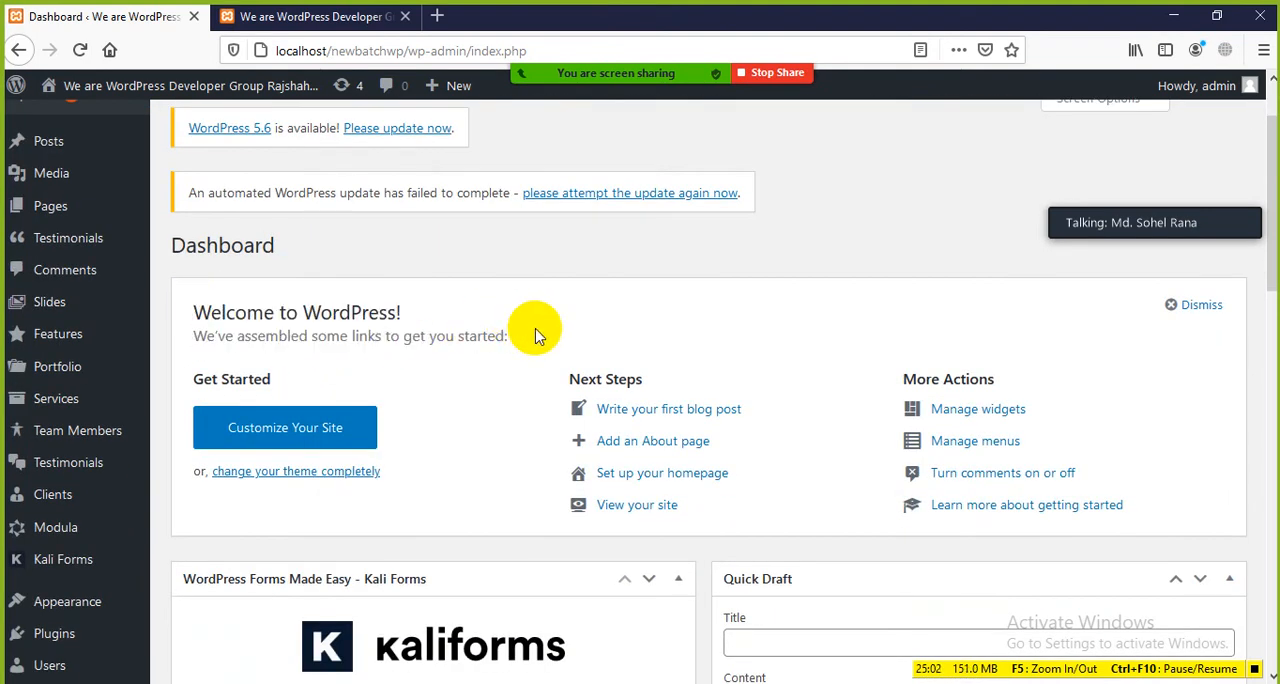
drag(196, 316, 1177, 484)
click(1137, 434)
Step: Point out the link for changing the theme and the Appearance entry, then highlight the Welcome heading and view the Next Steps links
scroll(654, 277, down, 4)
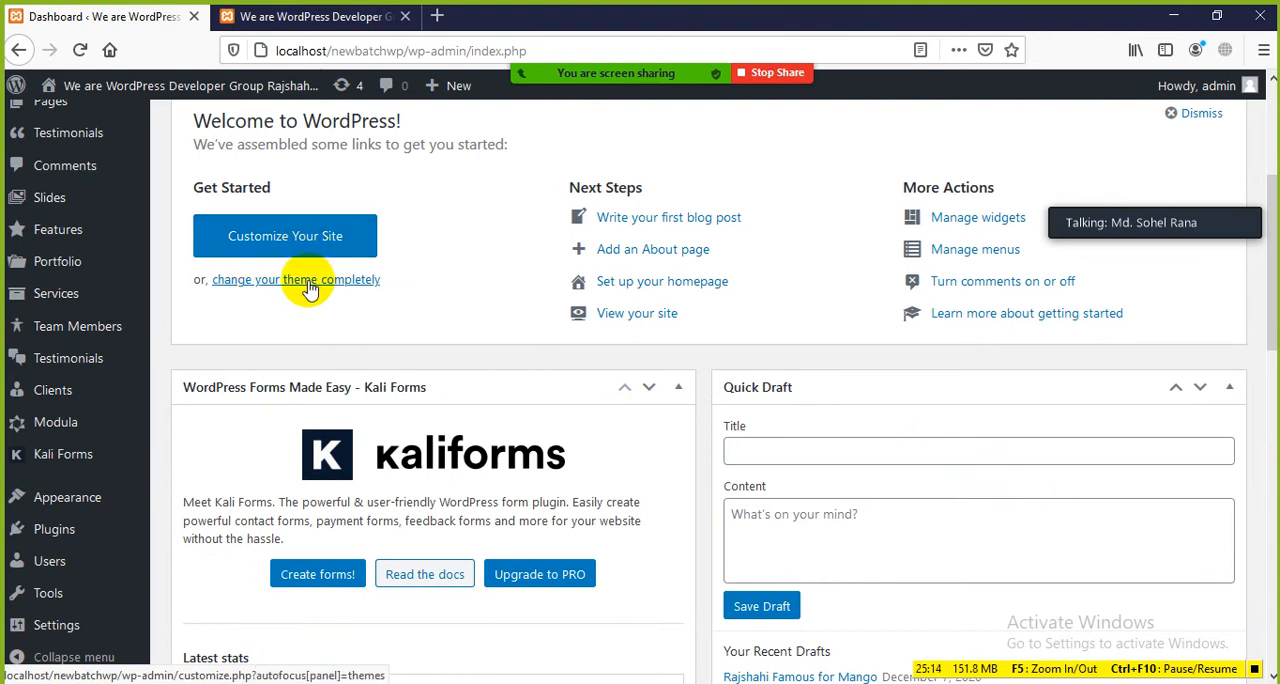
mouse_move(54, 510)
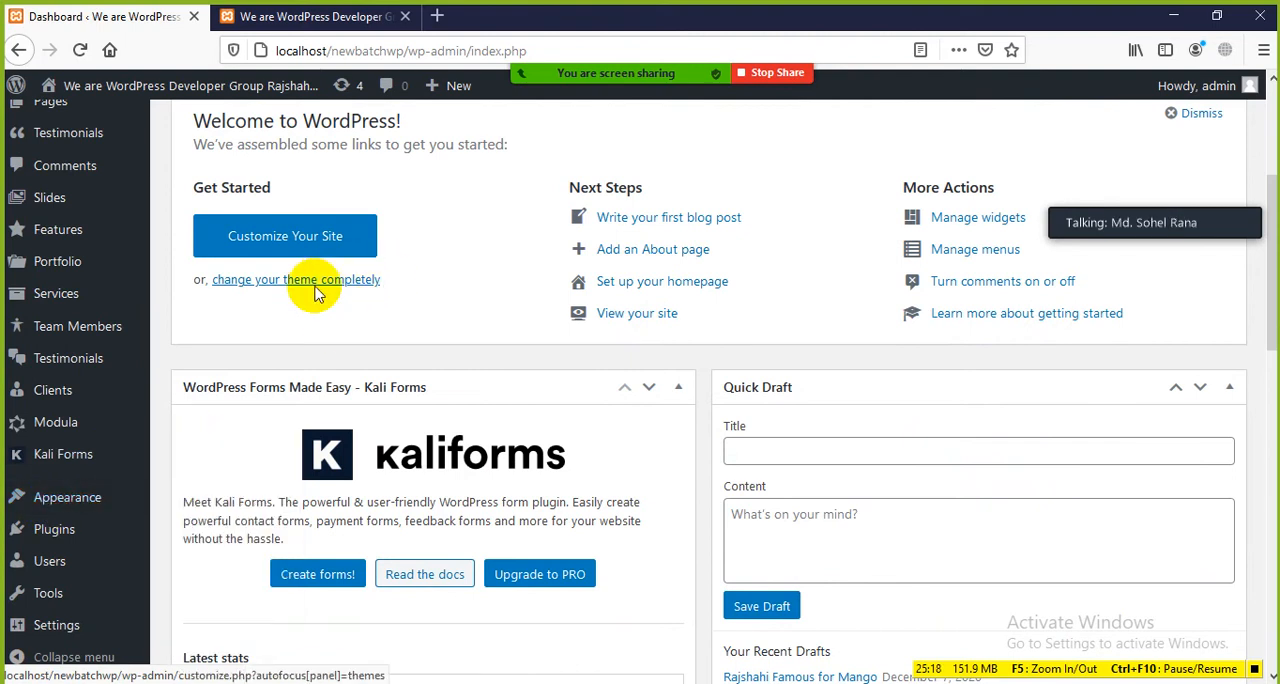
scroll(365, 300, up, 2)
drag(208, 221, 335, 216)
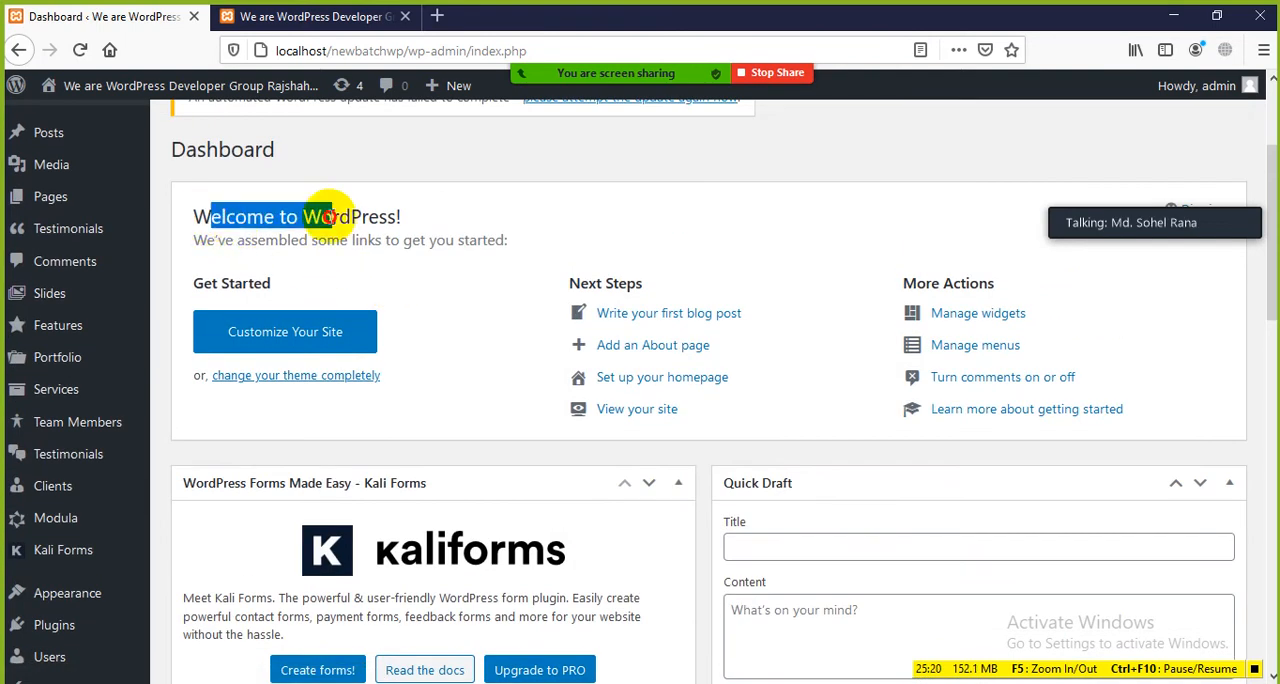
click(418, 282)
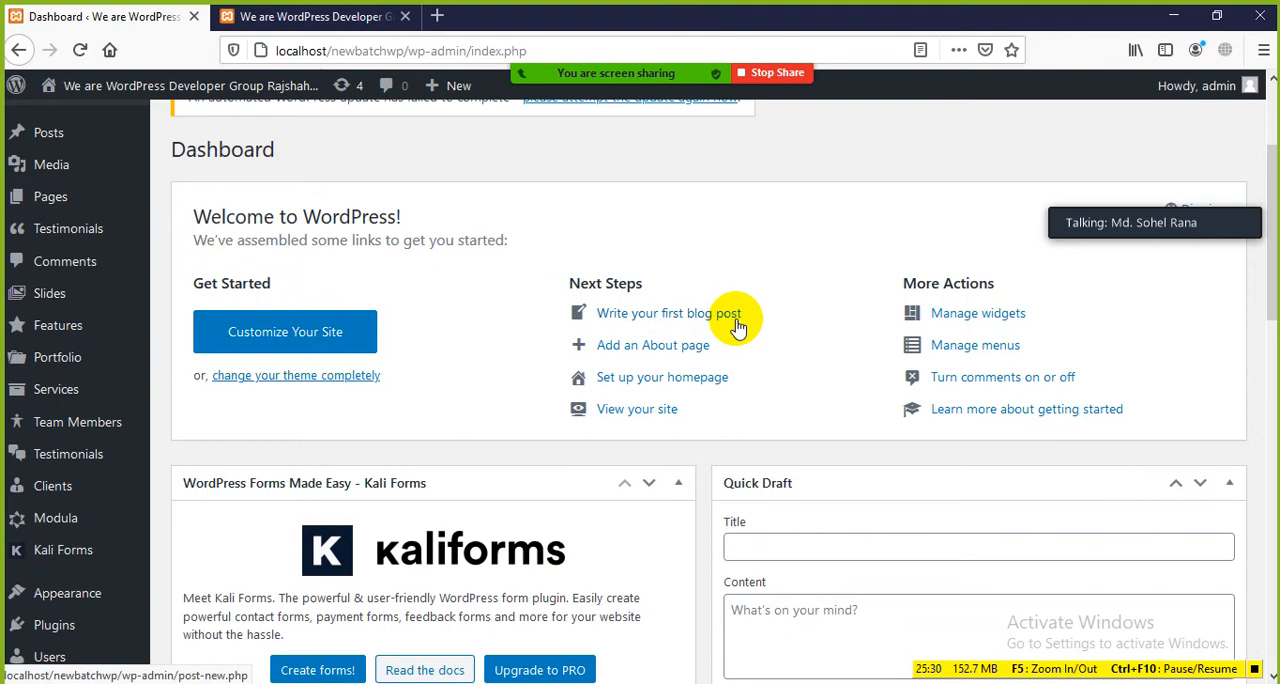
Step: View the website's front page, return to the Dashboard, and look over the Next Steps links in the Welcome panel
click(330, 18)
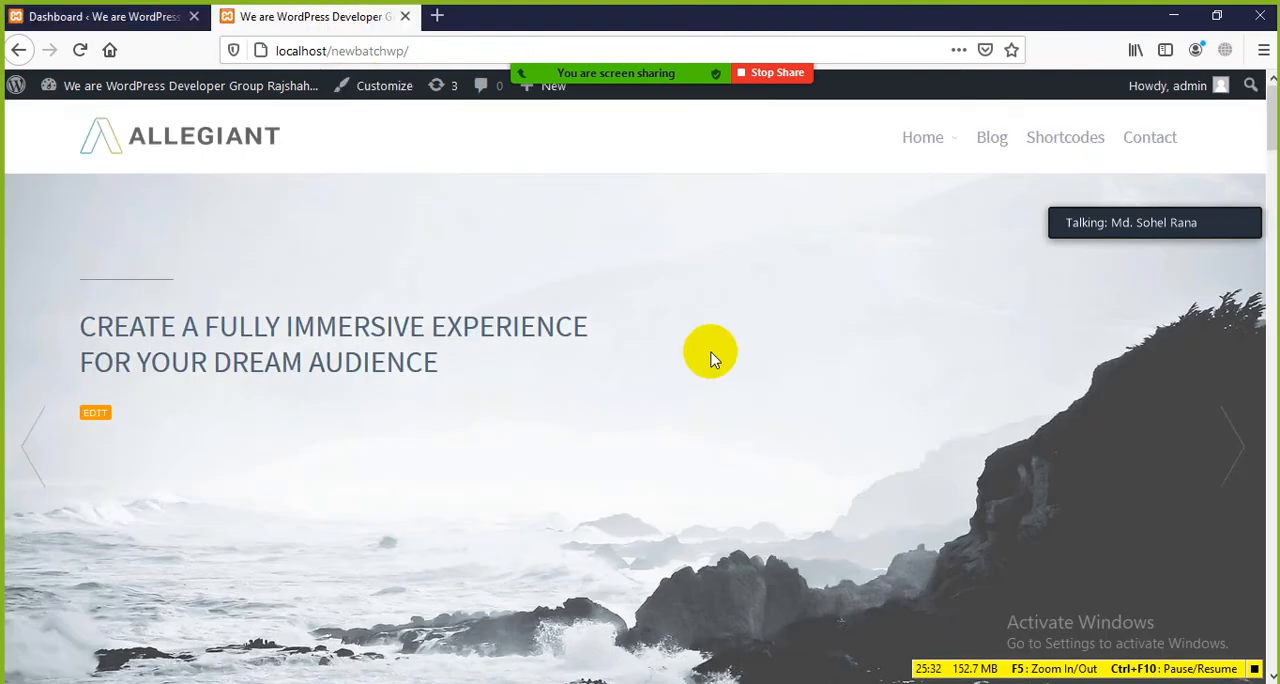
click(92, 16)
drag(764, 318, 430, 306)
click(436, 306)
scroll(57, 196, up, 2)
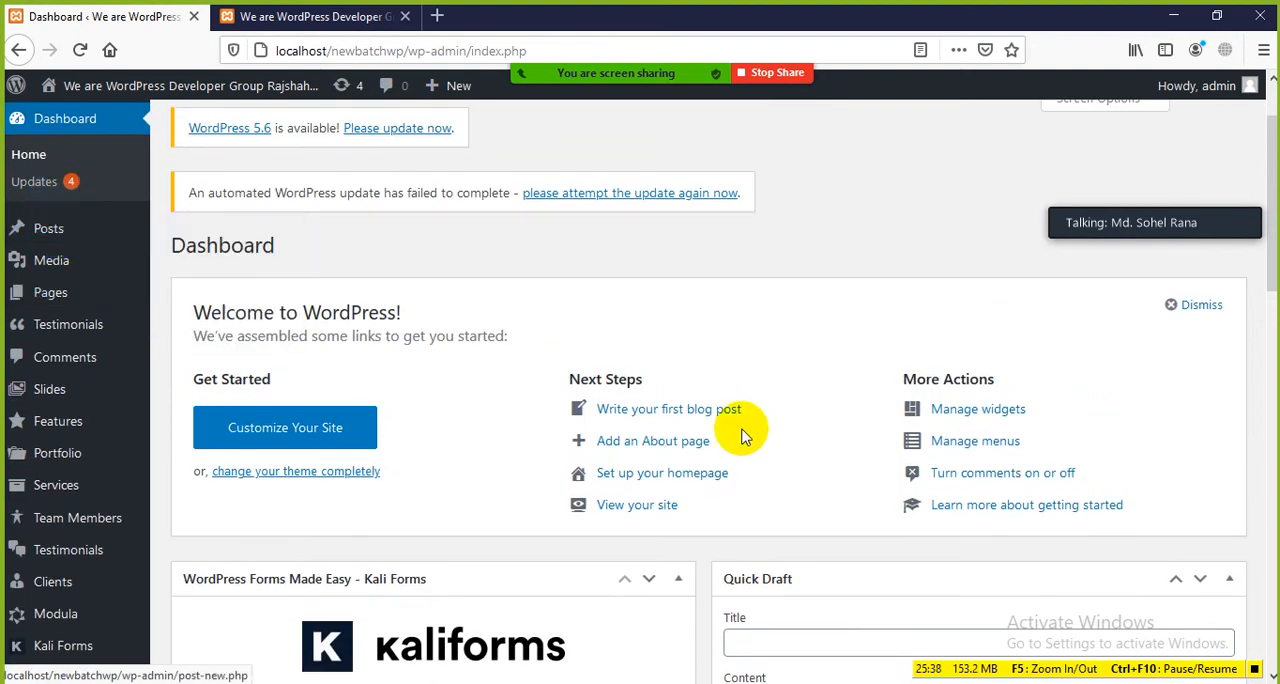
scroll(729, 409, down, 2)
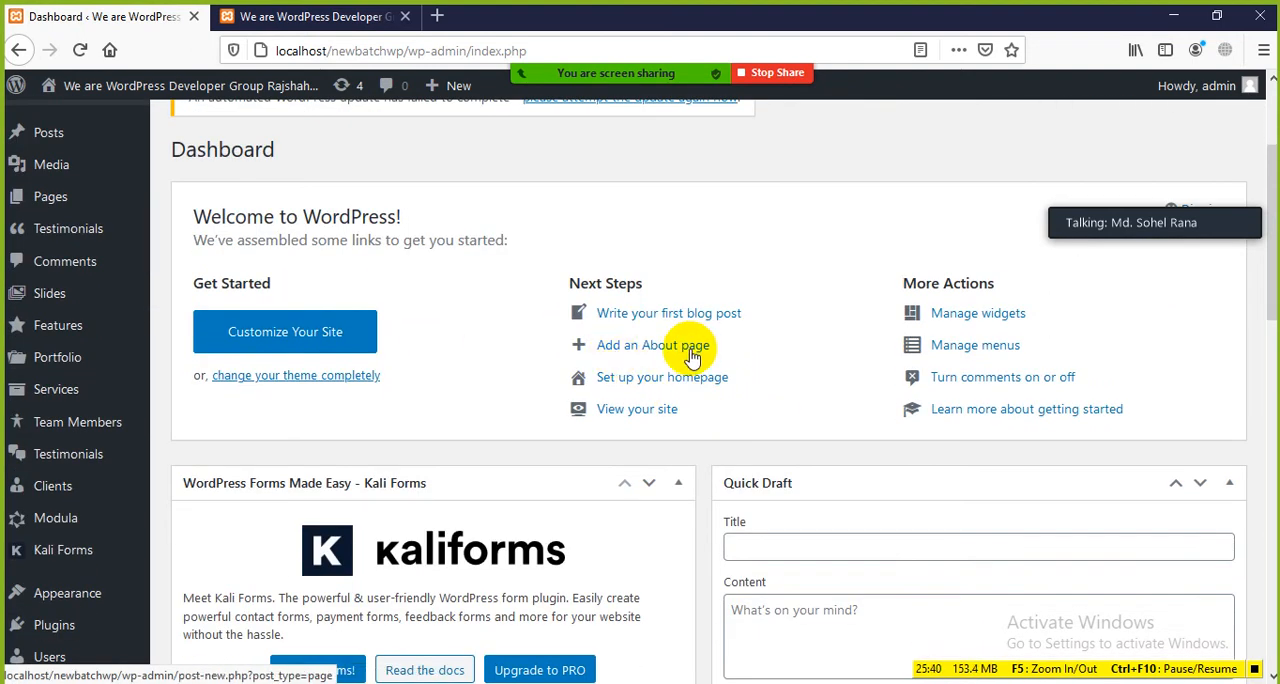
Step: Point out the admin sidebar entries and show the Appearance submenu with Widgets and Menus
mouse_move(57, 193)
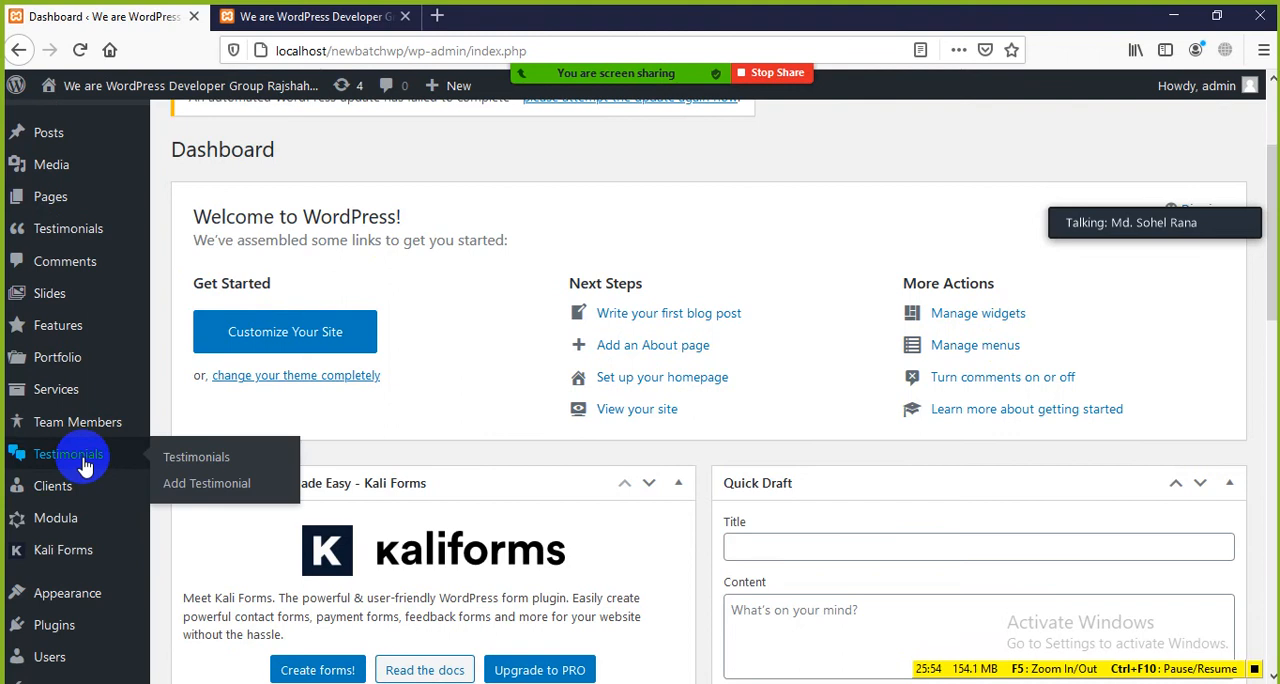
mouse_move(65, 333)
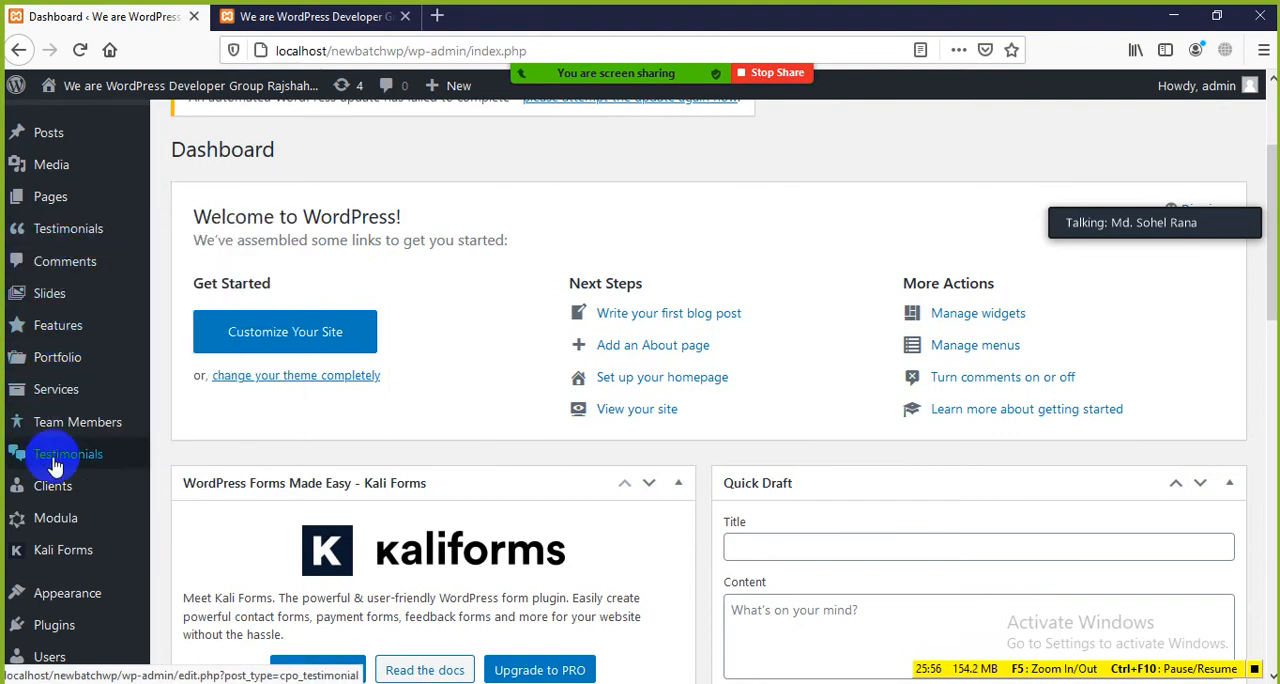
scroll(50, 458, down, 2)
mouse_move(73, 400)
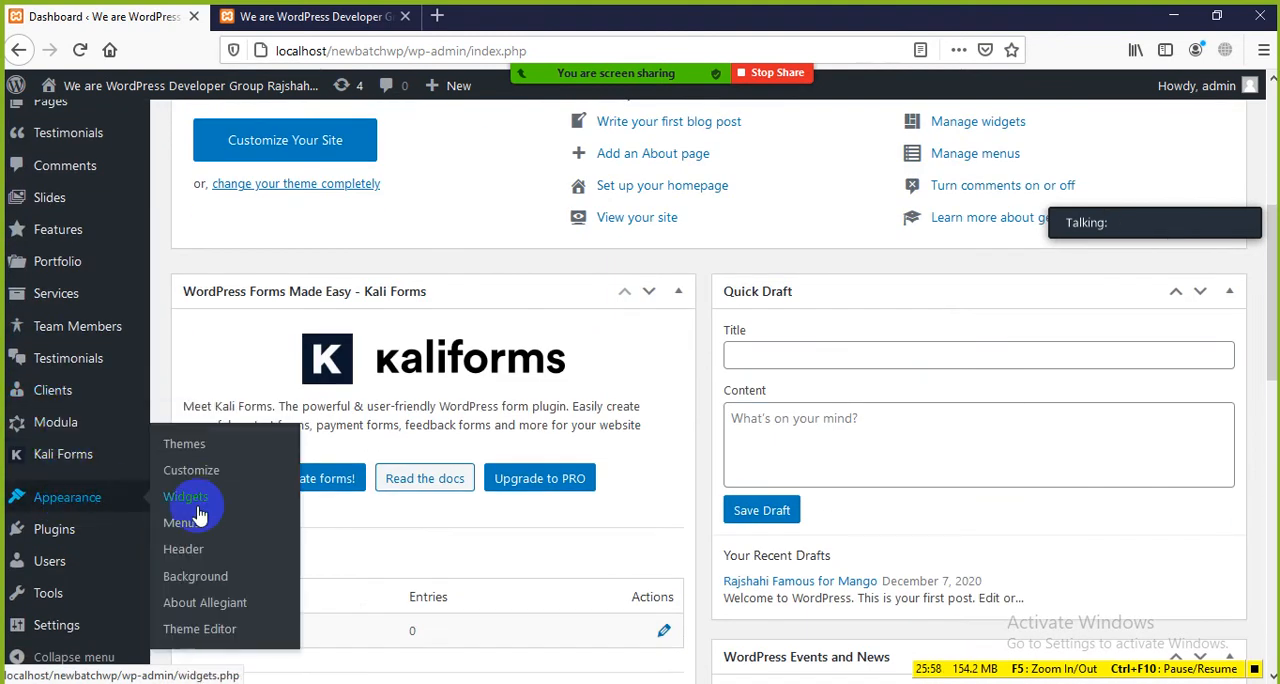
Step: Hide the Welcome box from the Dashboard using Screen Options
scroll(969, 365, up, 3)
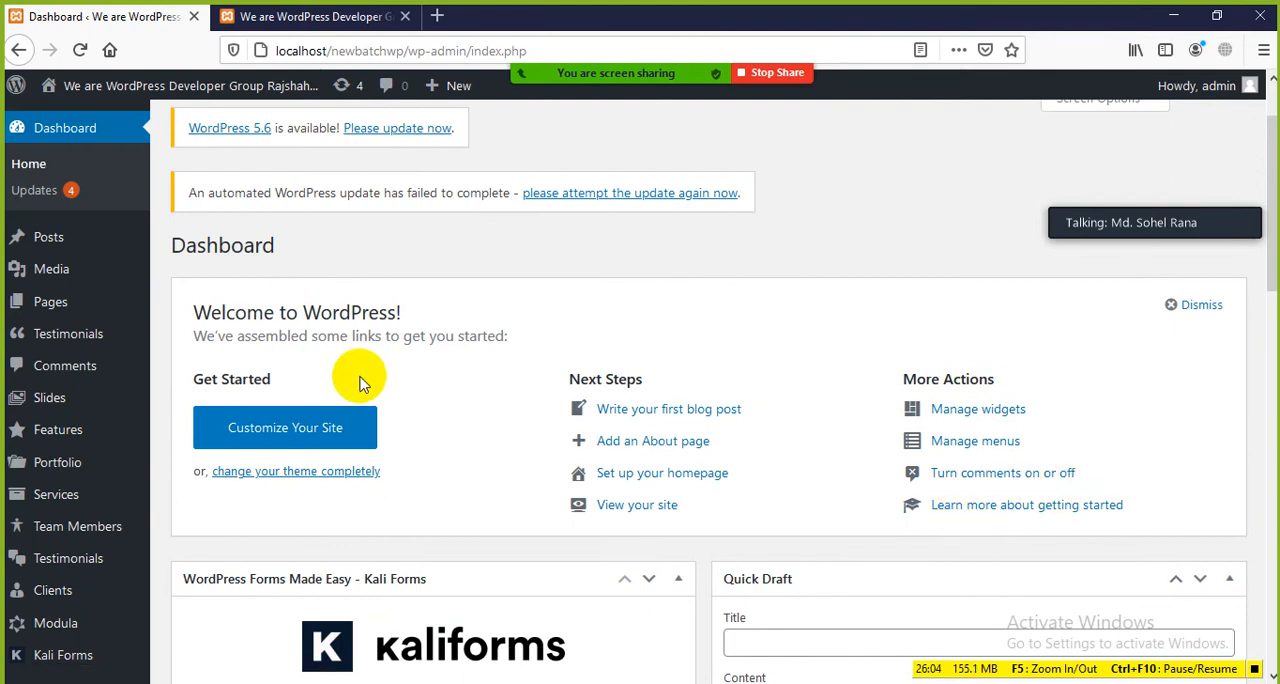
scroll(488, 392, up, 1)
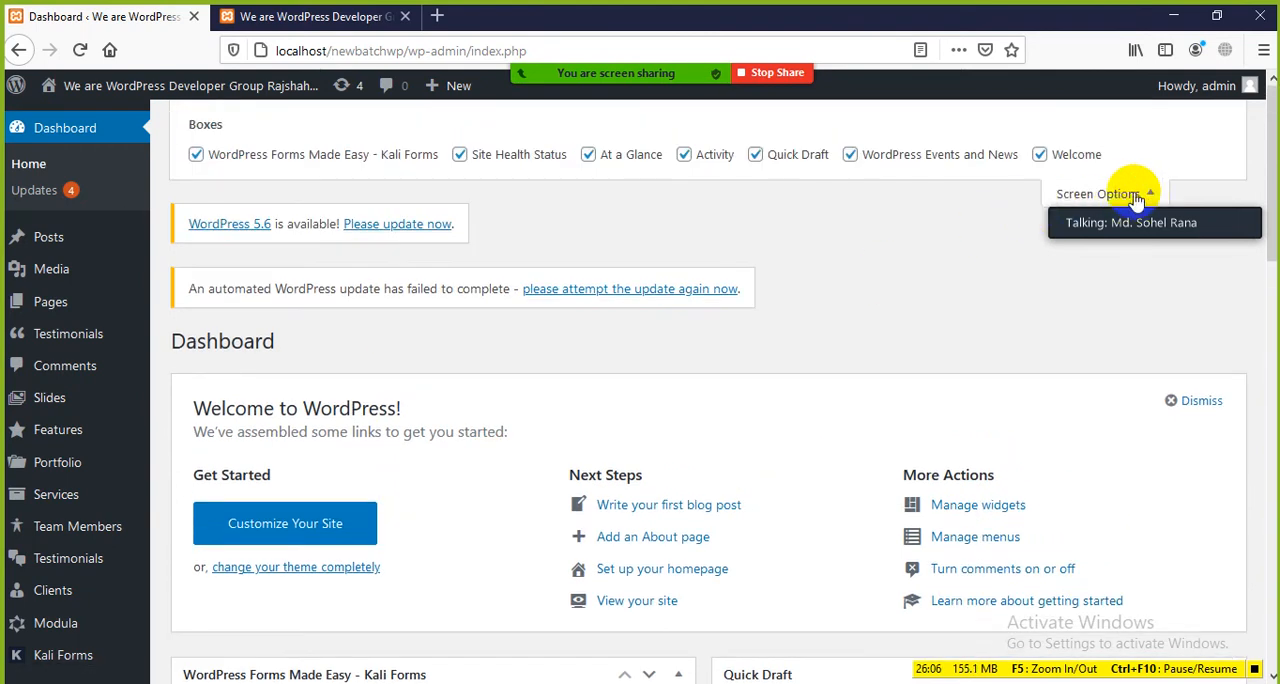
click(1038, 156)
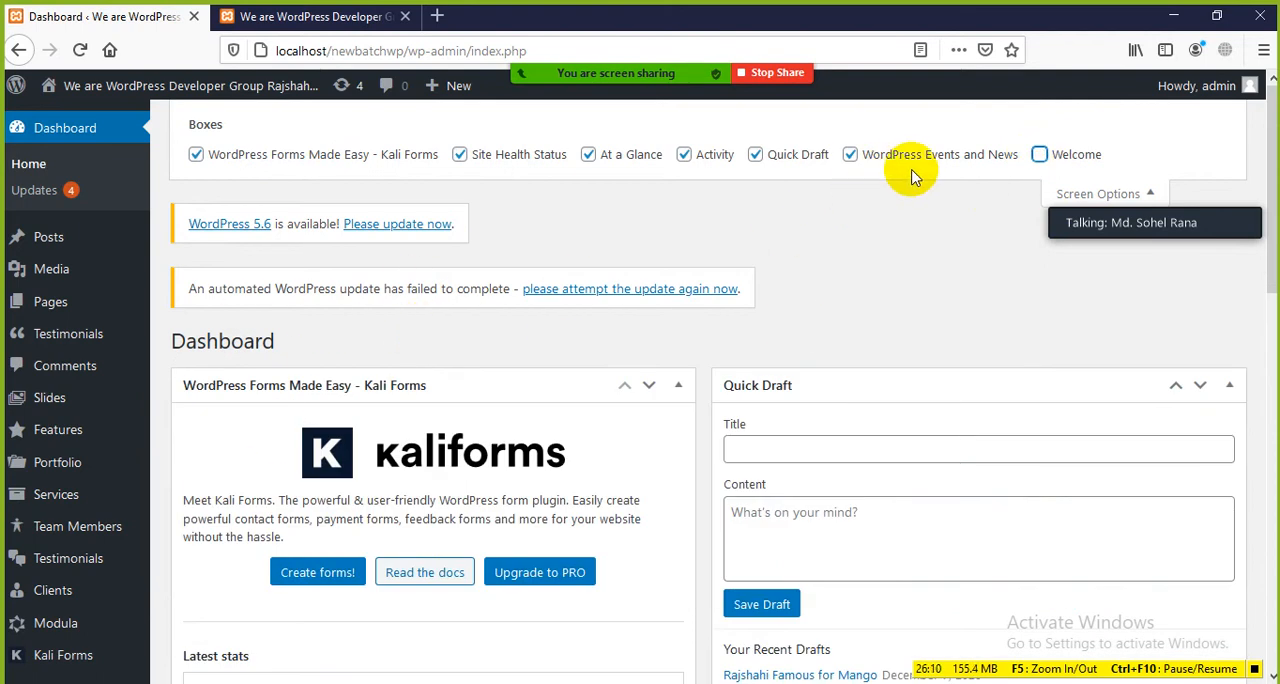
Step: Look over the WordPress Events and News box and hide it from the Dashboard
scroll(830, 312, down, 1)
scroll(830, 312, down, 2)
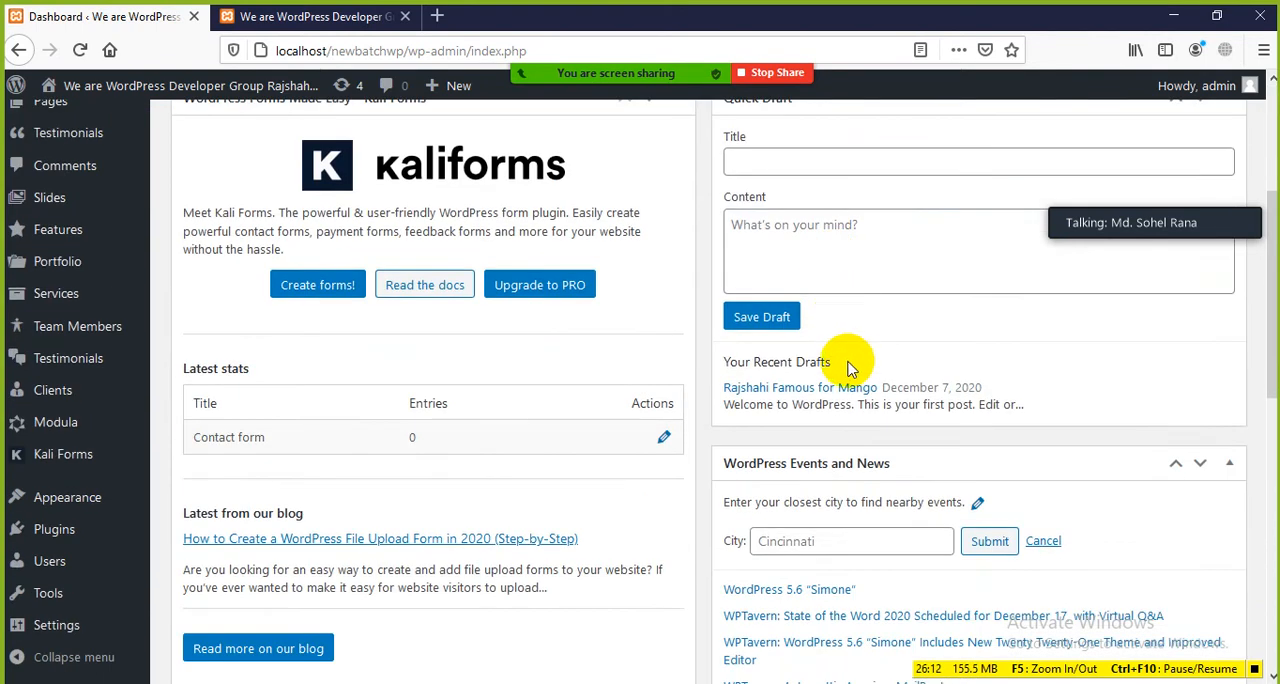
scroll(843, 349, up, 1)
scroll(834, 349, down, 1)
scroll(800, 289, down, 2)
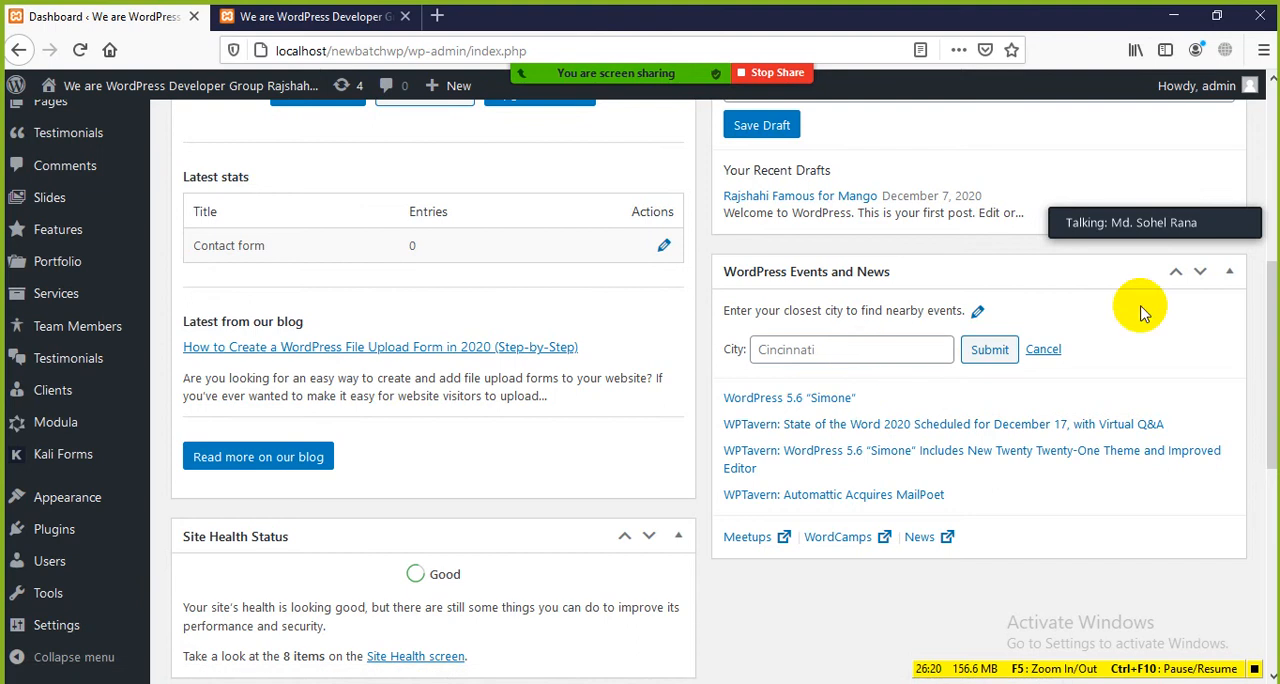
scroll(790, 290, up, 3)
scroll(815, 316, up, 2)
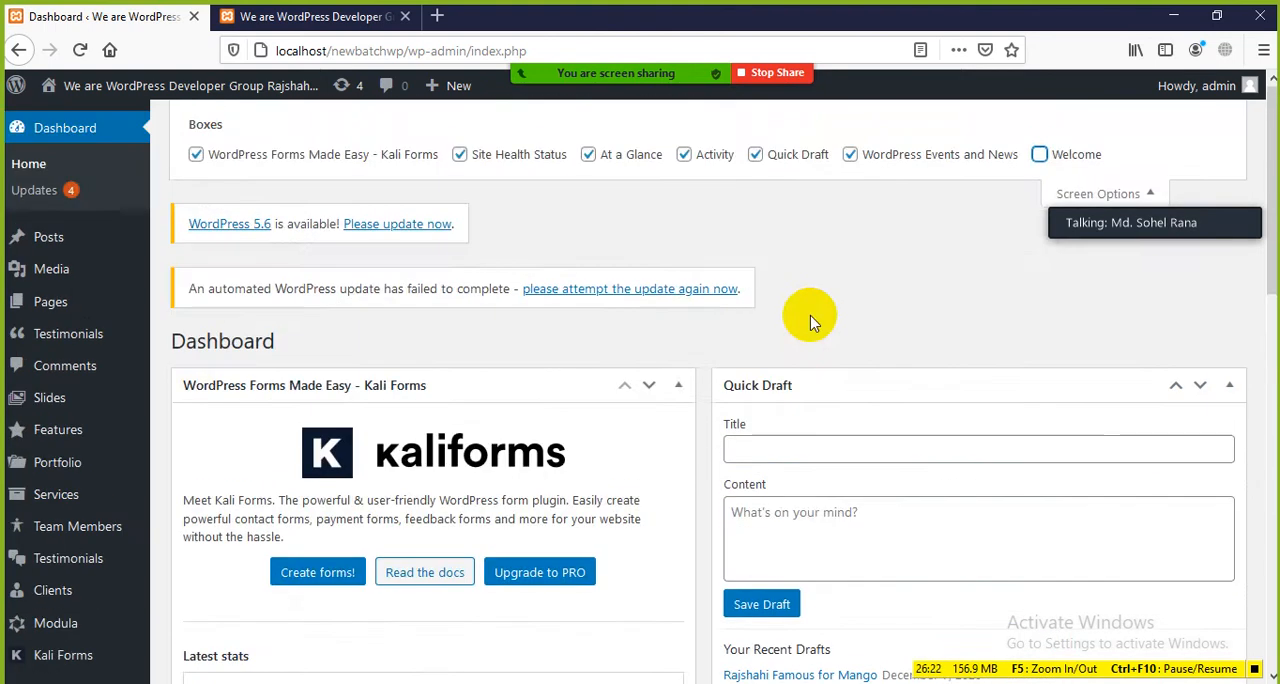
scroll(814, 320, down, 2)
scroll(814, 320, up, 2)
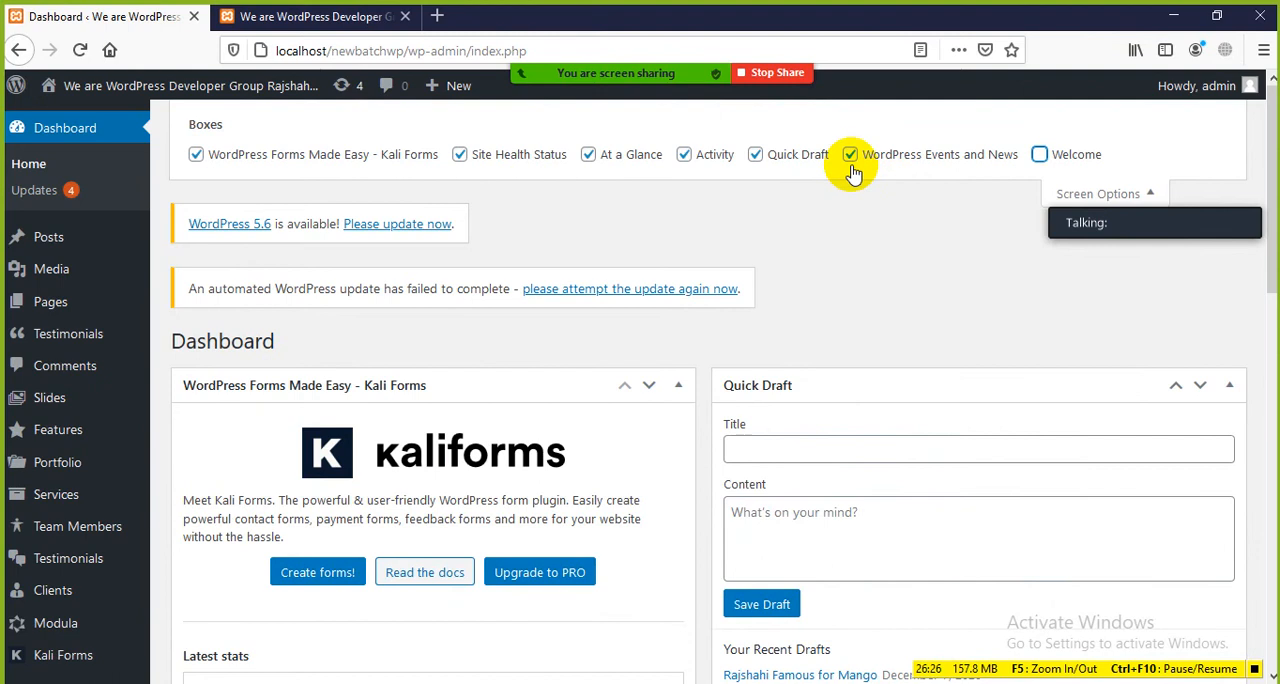
scroll(889, 306, down, 4)
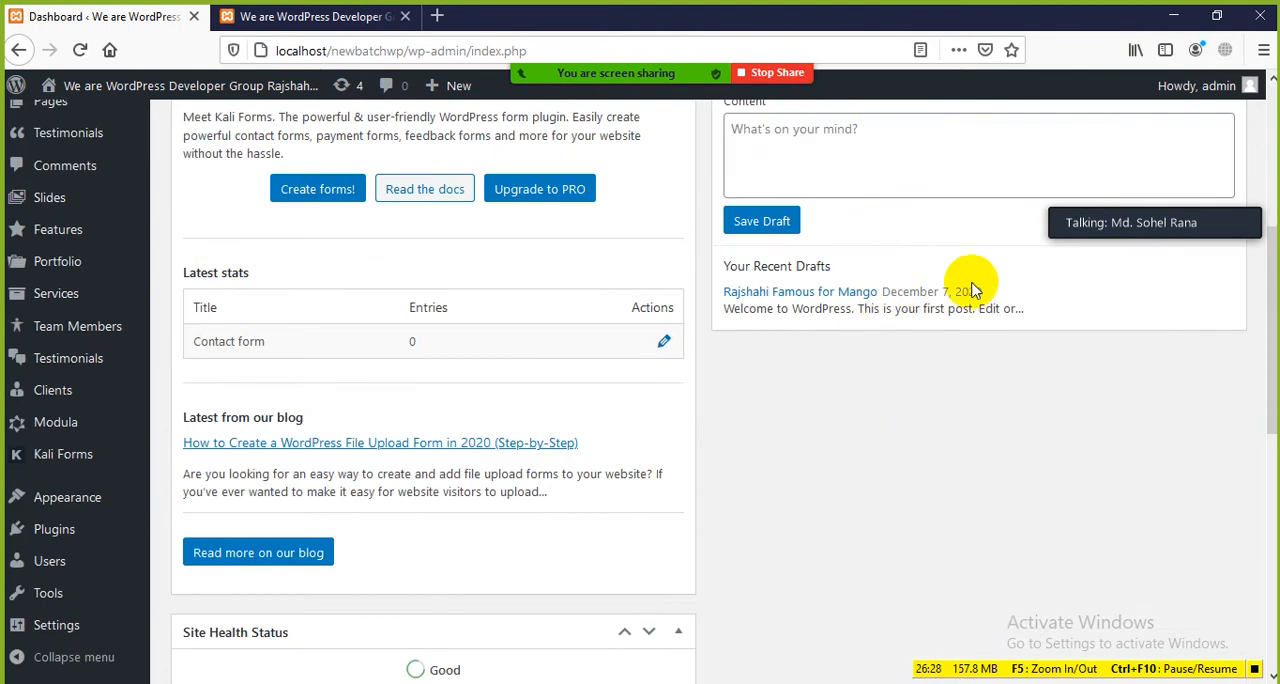
scroll(971, 286, up, 4)
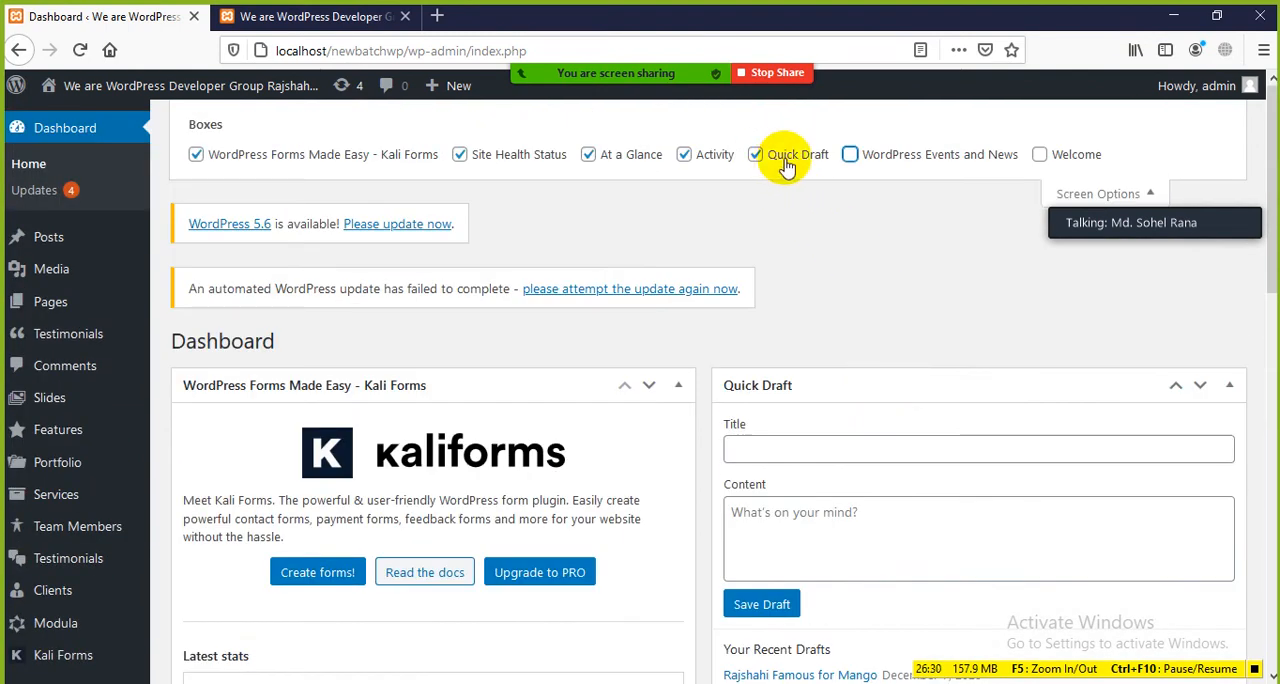
Step: Point out the Title and Content fields of the Quick Draft box without entering any text
scroll(835, 200, down, 2)
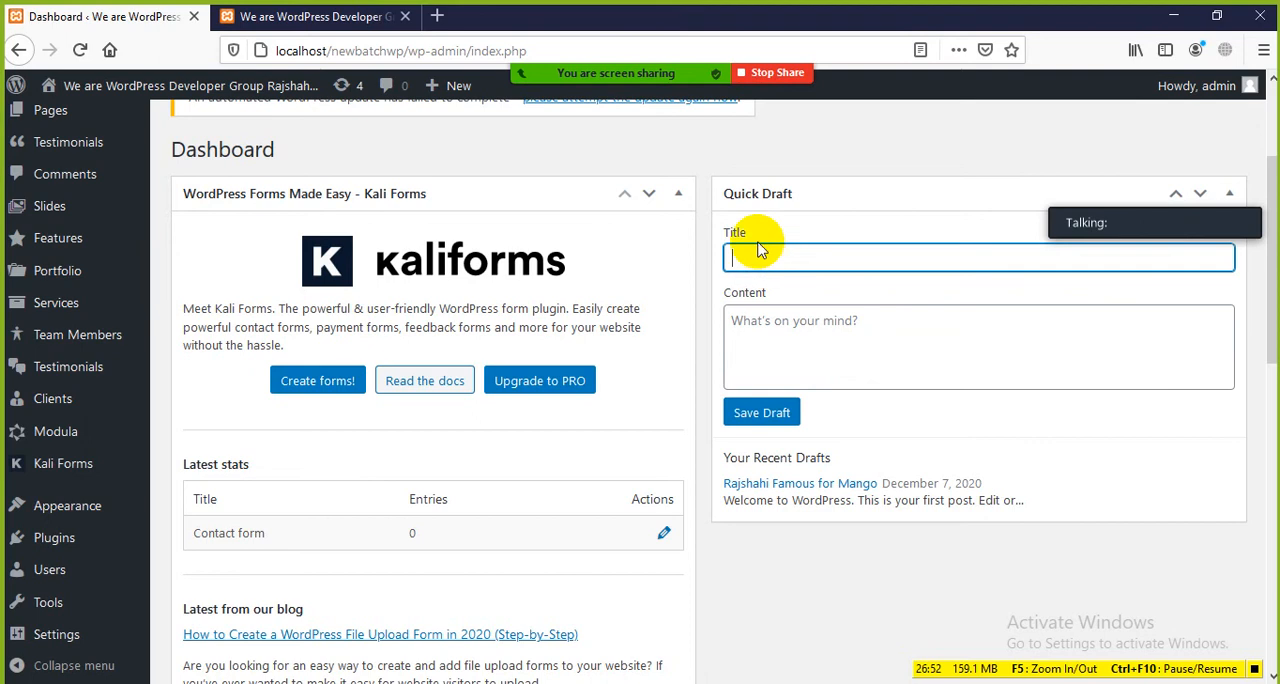
click(773, 341)
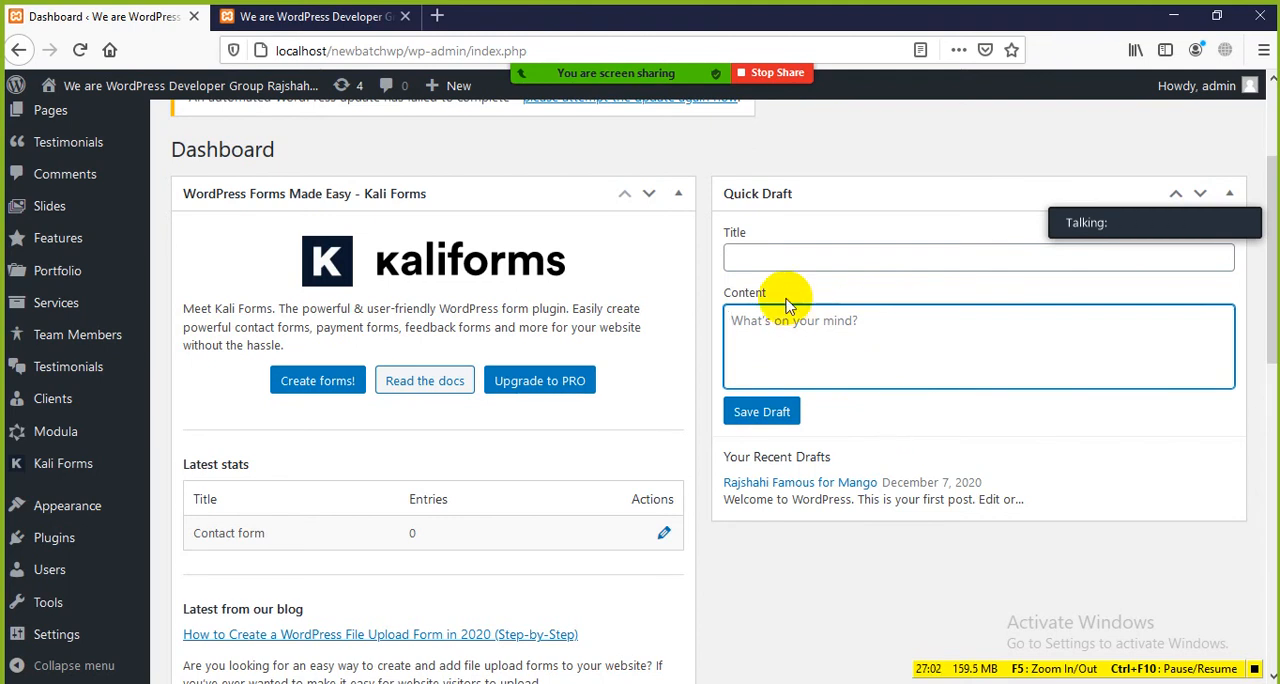
click(756, 256)
click(788, 357)
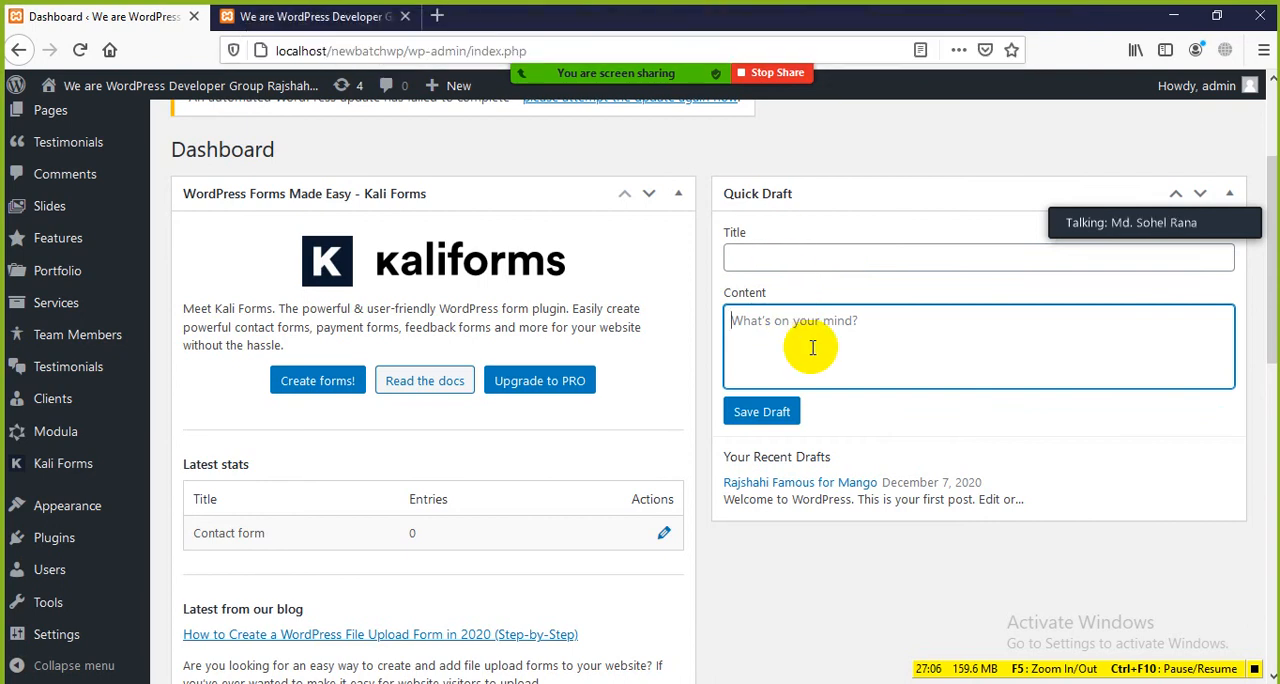
click(783, 262)
click(809, 335)
click(766, 256)
Step: Hide the Quick Draft box in Screen Options and check the Dashboard layout
scroll(766, 256, up, 3)
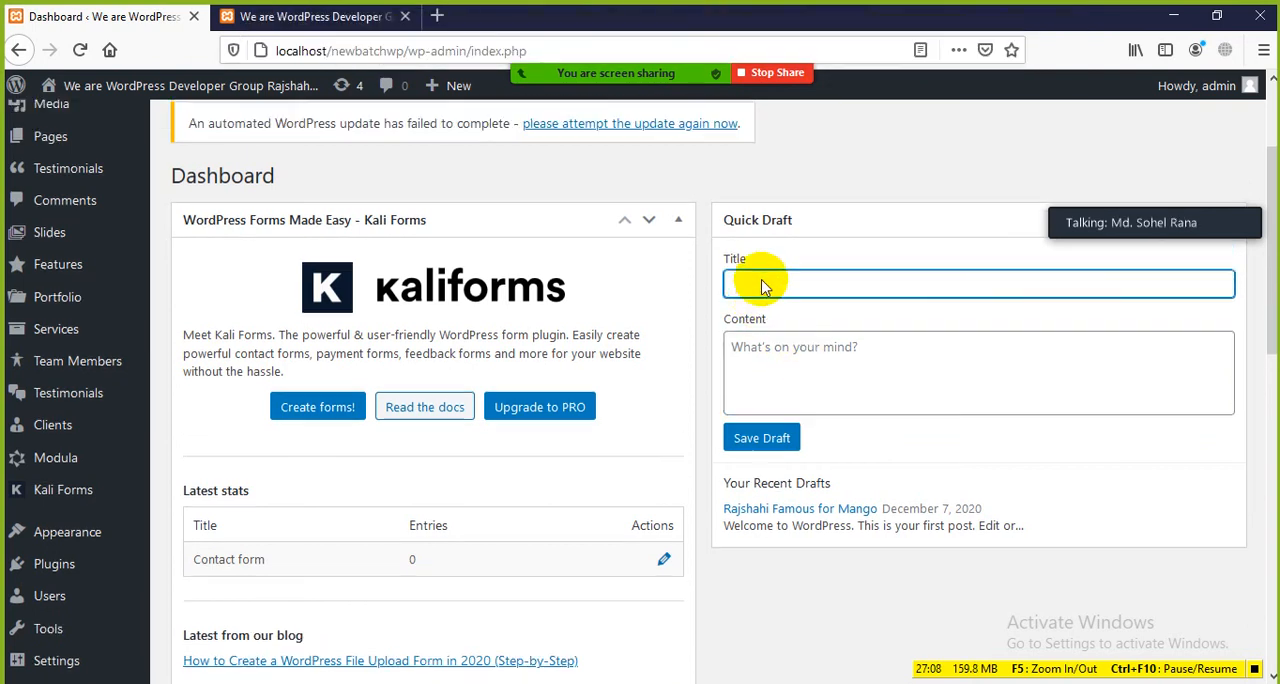
click(1098, 112)
click(756, 156)
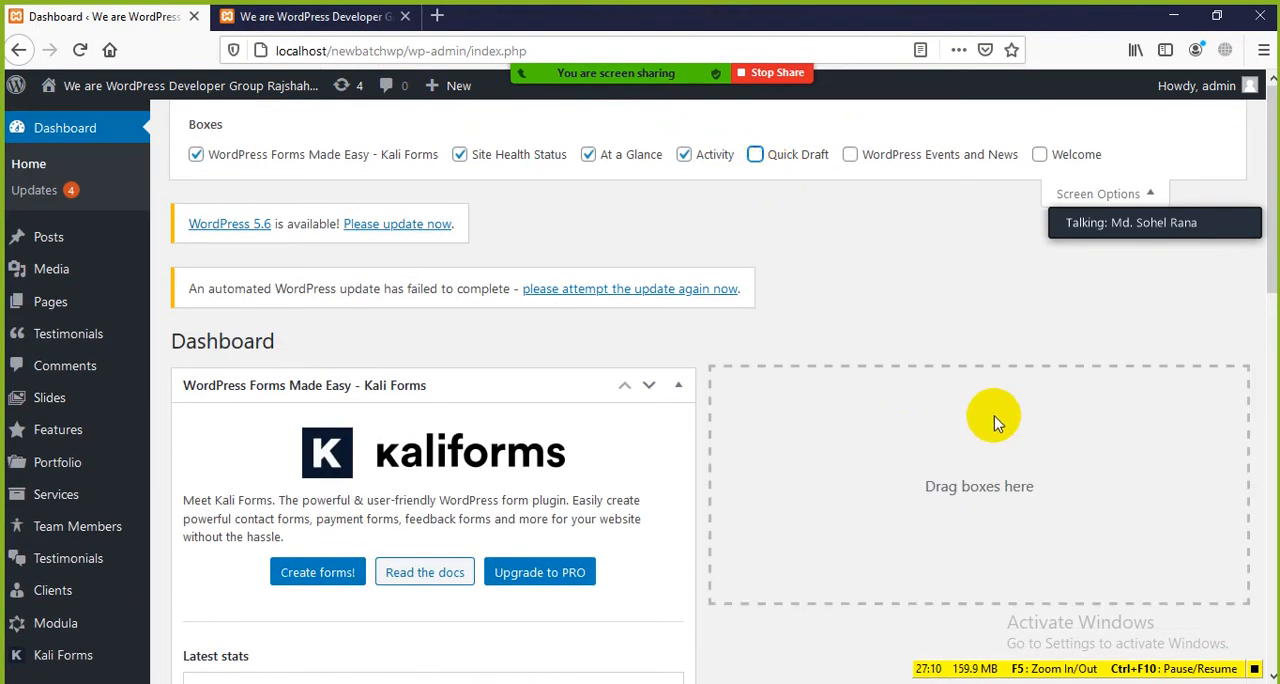
scroll(991, 420, down, 3)
scroll(820, 312, up, 2)
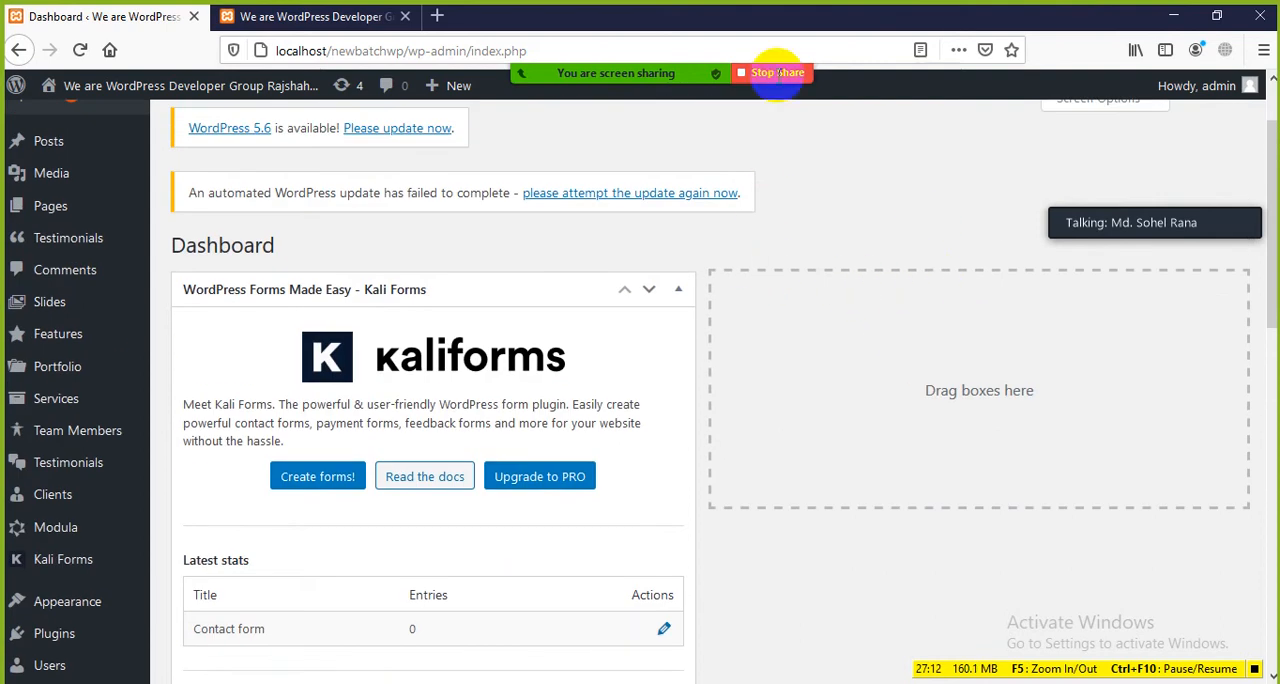
Step: Find the Activity box on the Dashboard, then briefly view the website's front page and return
scroll(1137, 114, up, 2)
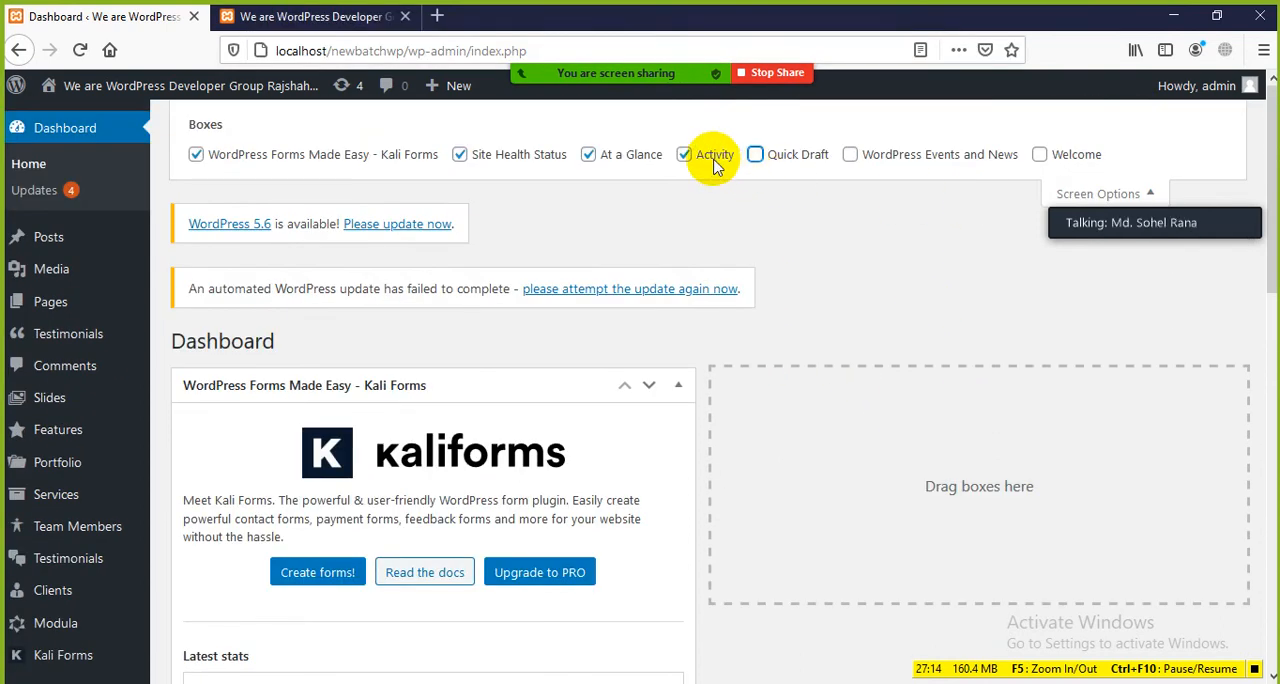
scroll(307, 420, down, 3)
scroll(307, 420, down, 7)
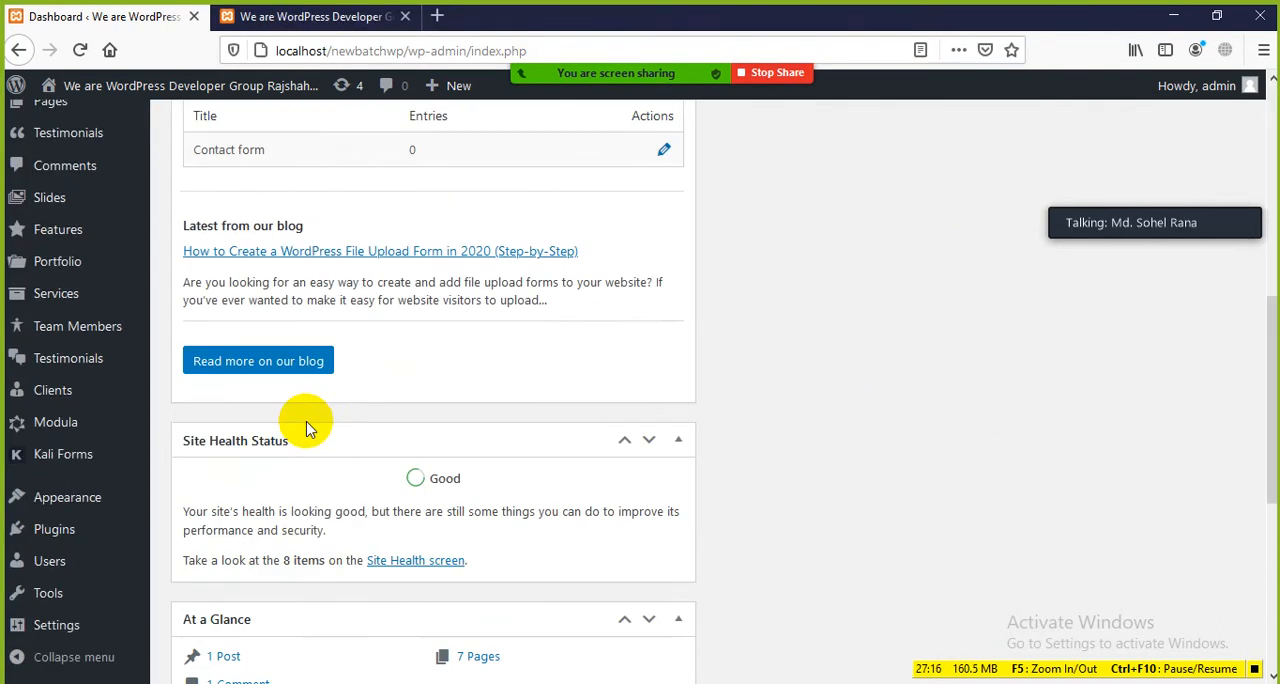
scroll(308, 424, down, 1)
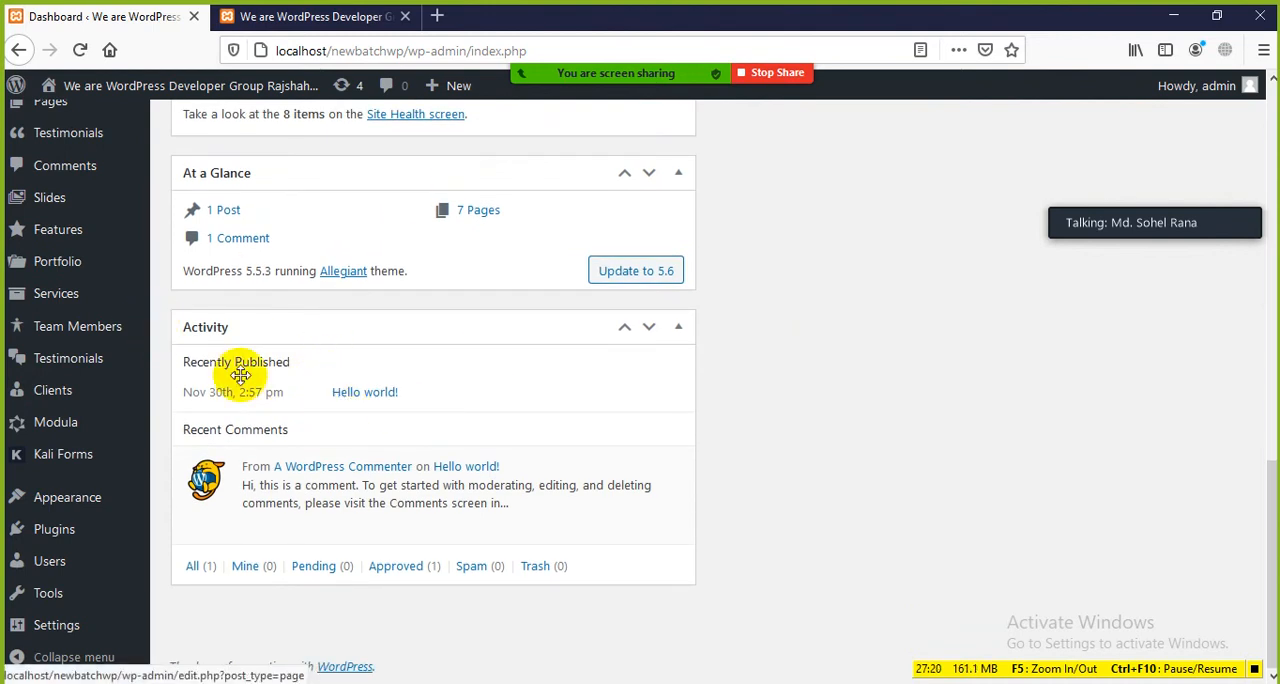
click(285, 16)
click(117, 28)
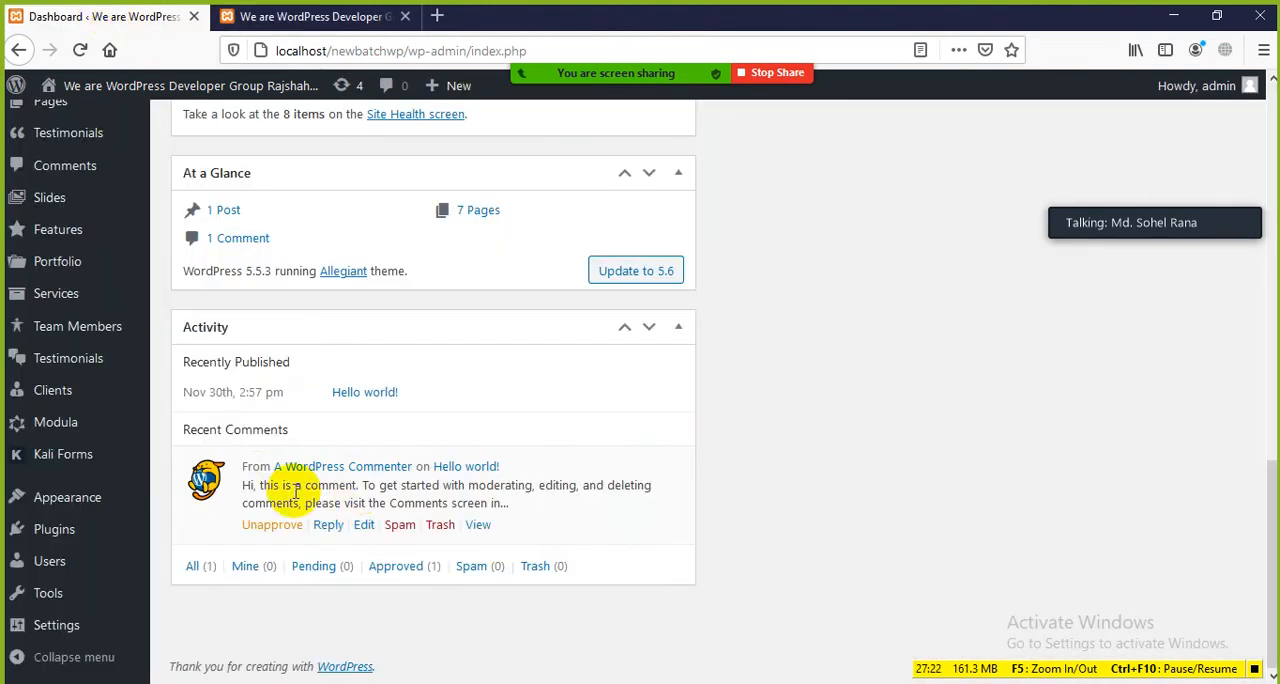
Step: Highlight the Recently Published and Recent Comments sections of the Activity box
drag(428, 400, 215, 358)
drag(337, 366, 166, 358)
click(447, 385)
drag(447, 385, 217, 363)
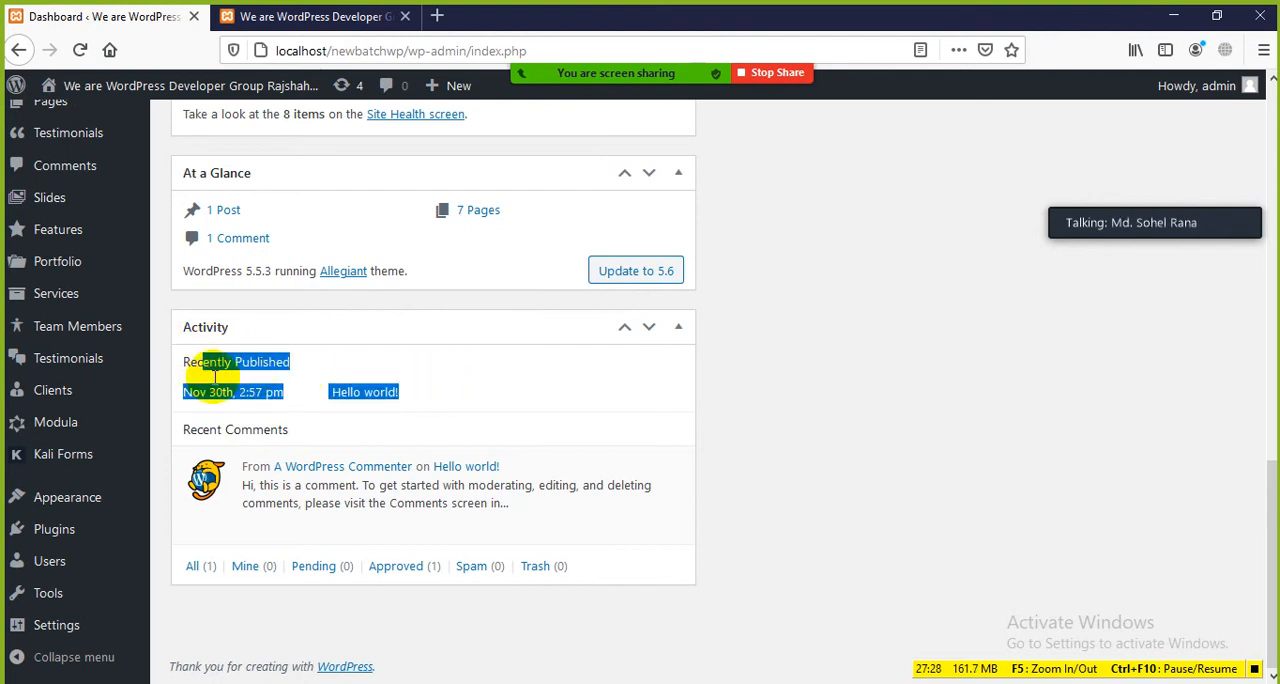
click(480, 405)
drag(191, 430, 338, 452)
click(640, 485)
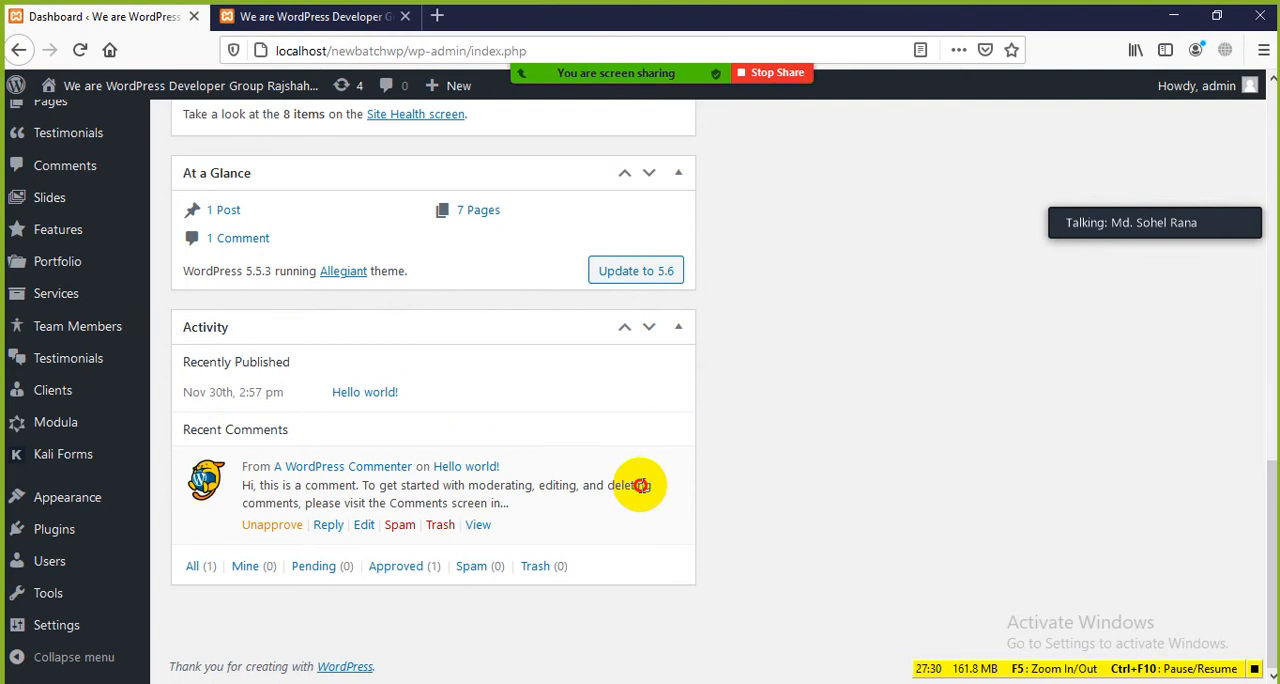
Step: Check the website's front page again, then review the recent comment and the comment status links in the Activity box
click(343, 17)
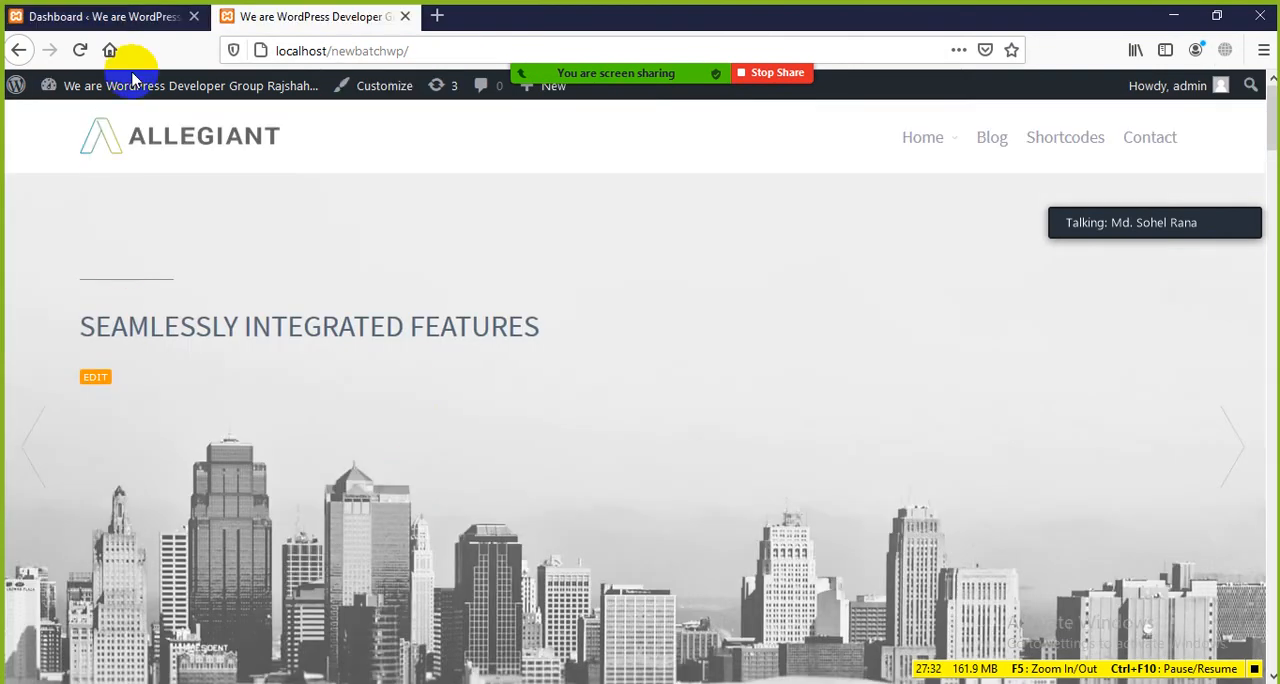
click(126, 17)
mouse_move(287, 483)
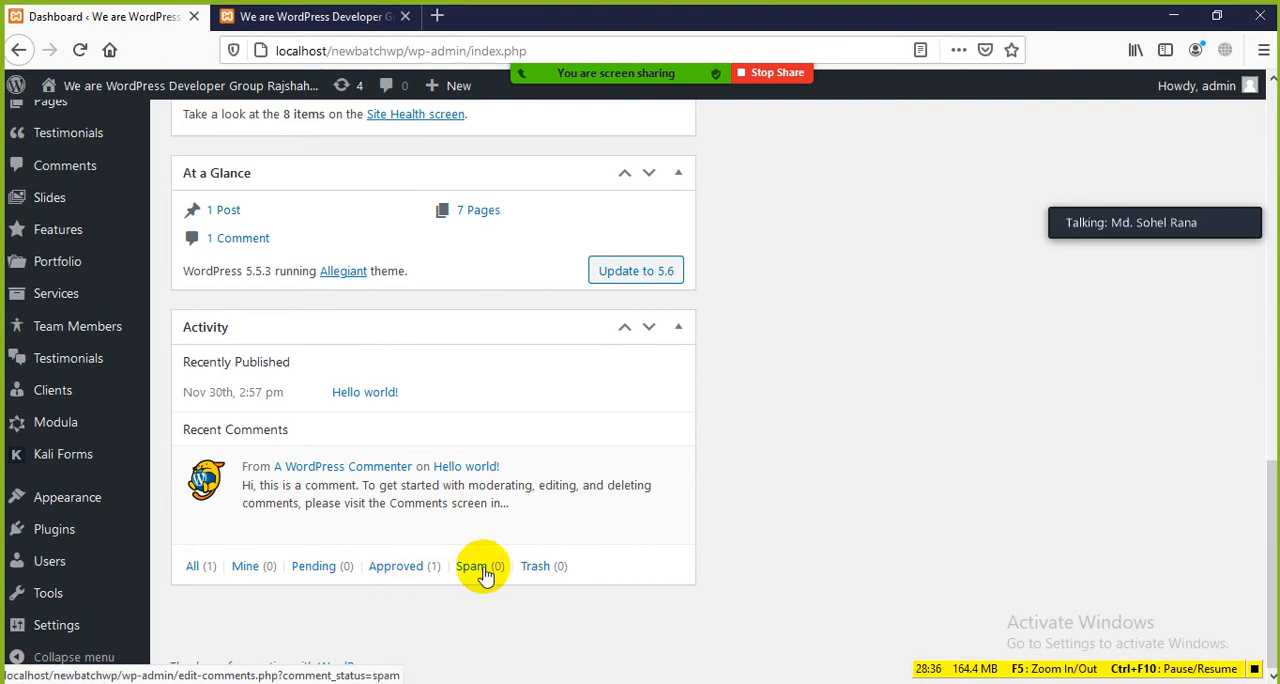
Step: Hide the Activity box in Screen Options and check the remaining Dashboard boxes
scroll(489, 494, up, 10)
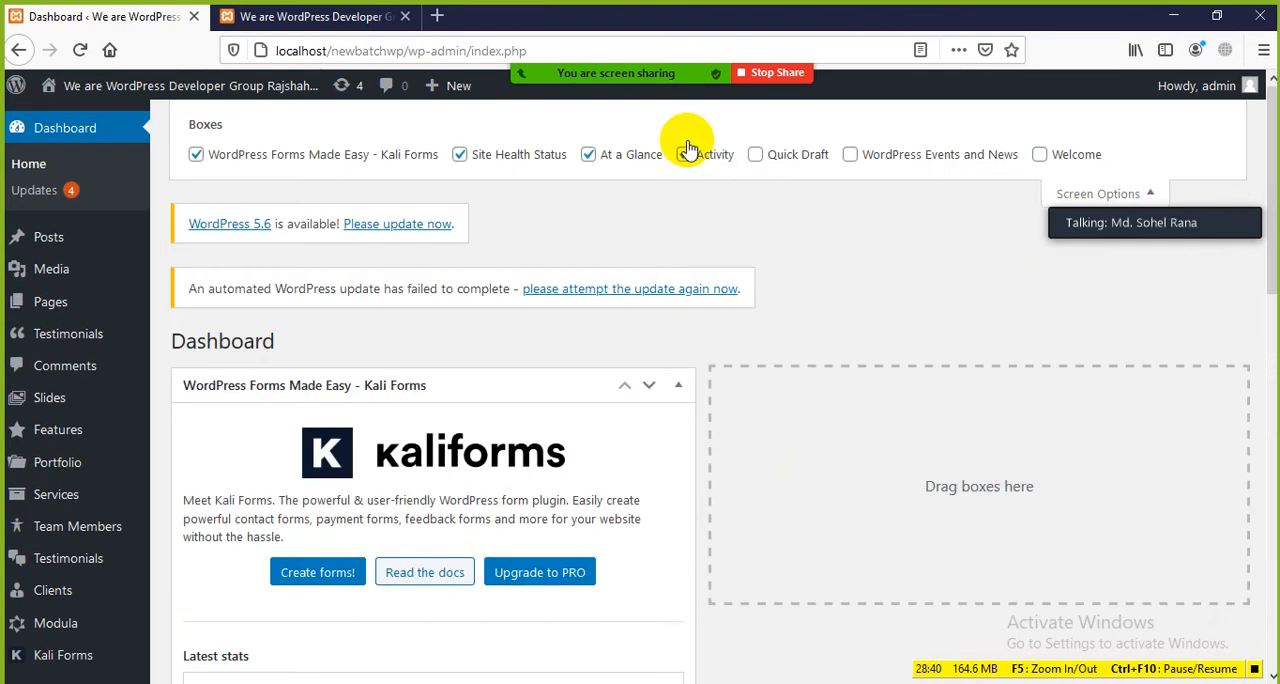
scroll(400, 551, down, 5)
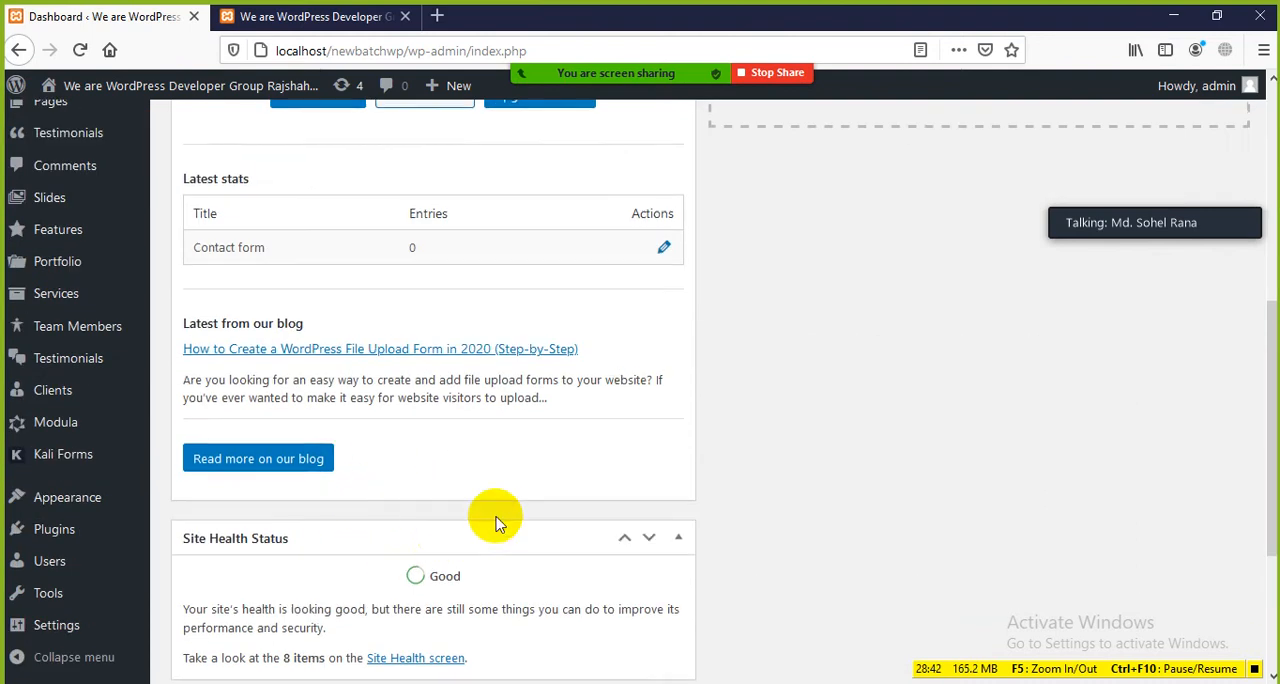
scroll(660, 323, up, 5)
scroll(443, 403, down, 4)
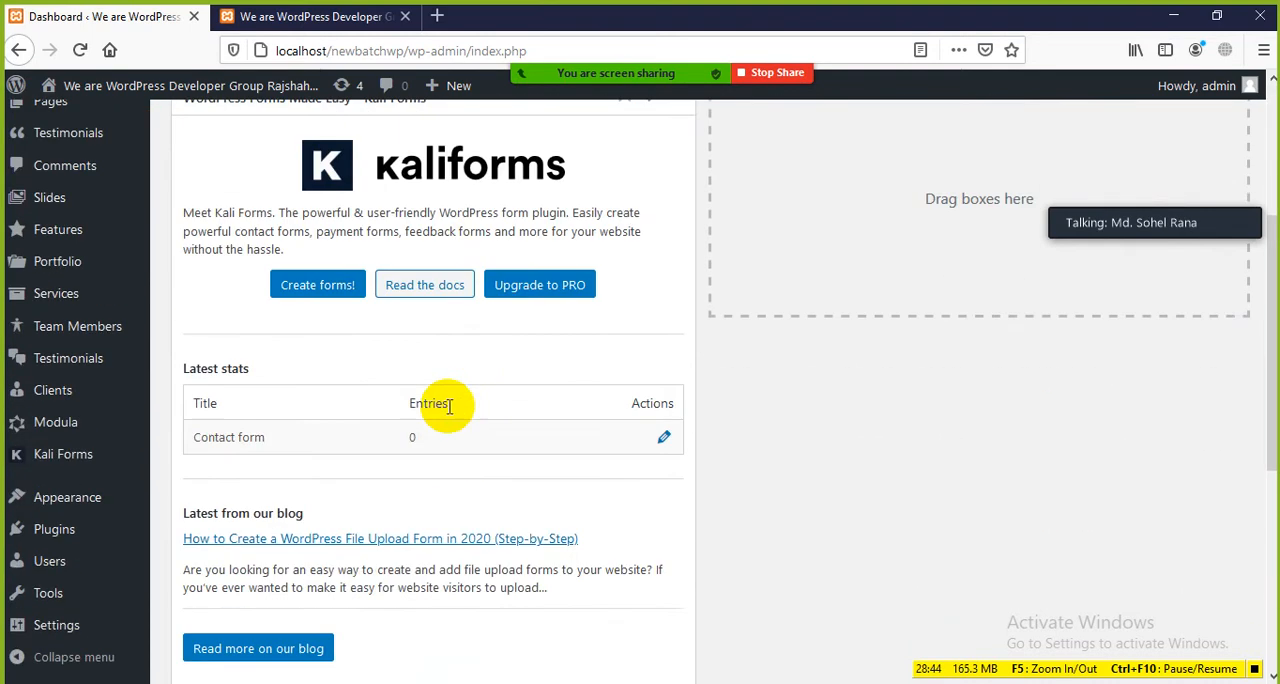
Step: Look over the post, page and comment links in the At a Glance box, then hide that box
scroll(375, 440, down, 4)
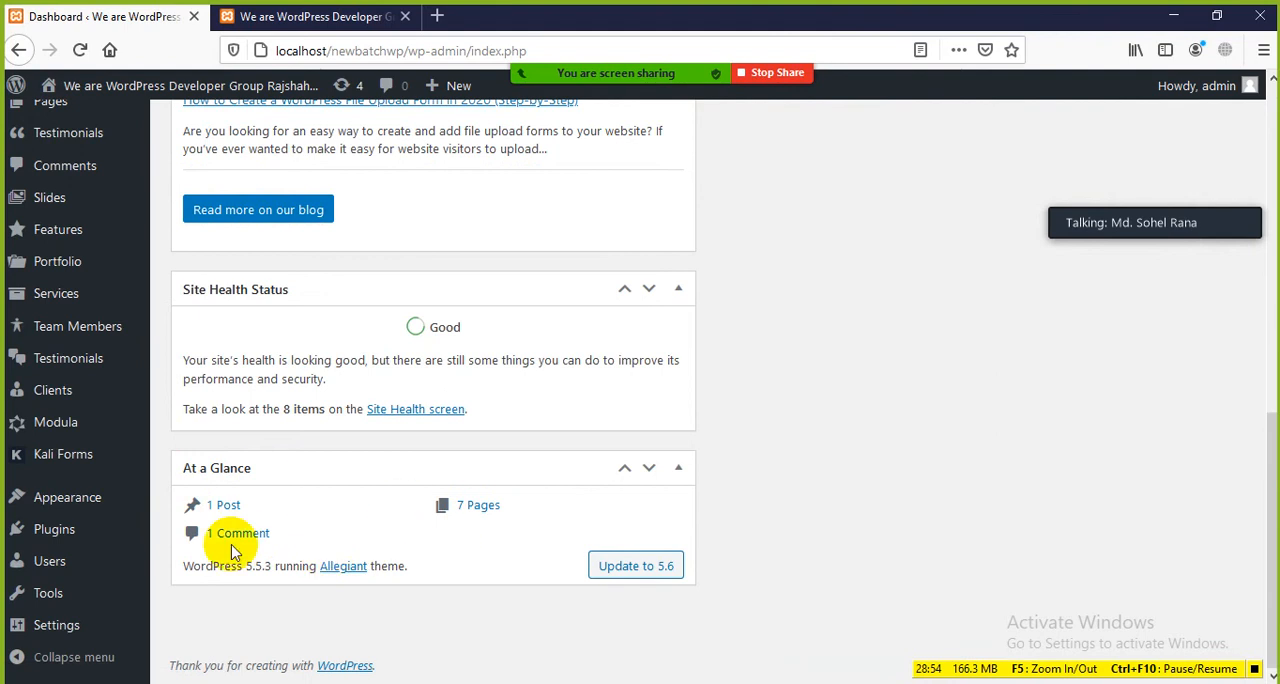
scroll(394, 524, up, 10)
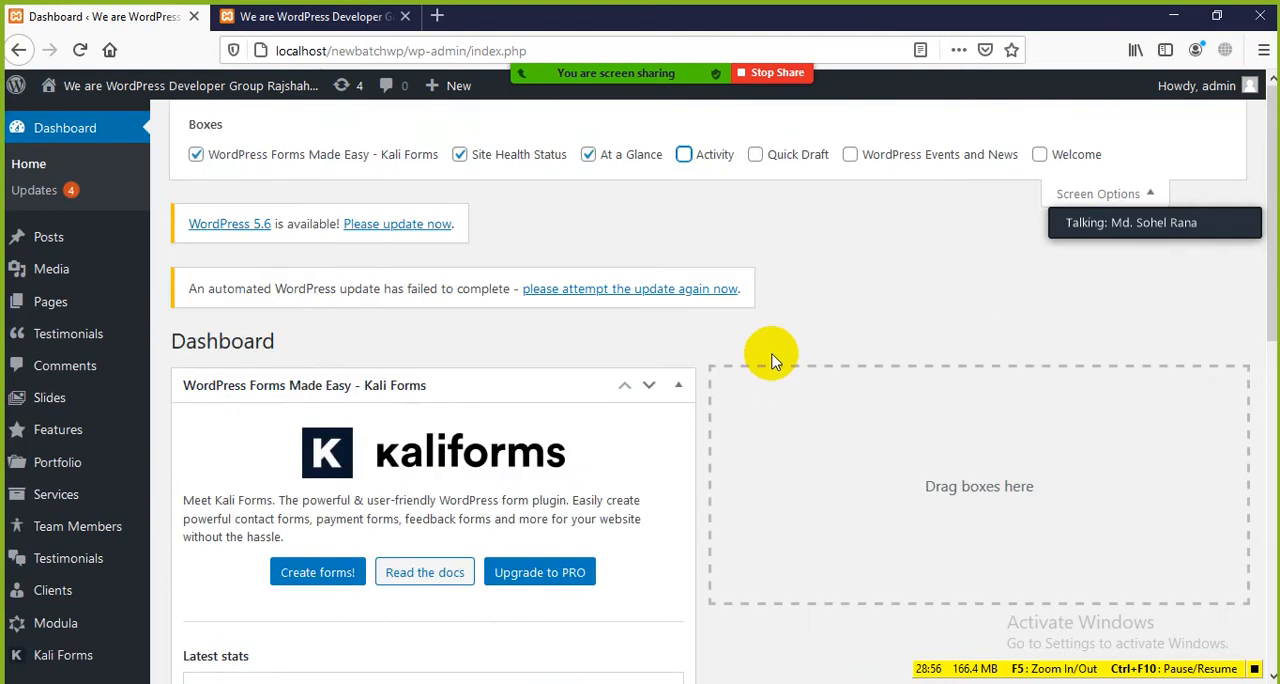
click(606, 163)
scroll(371, 600, down, 10)
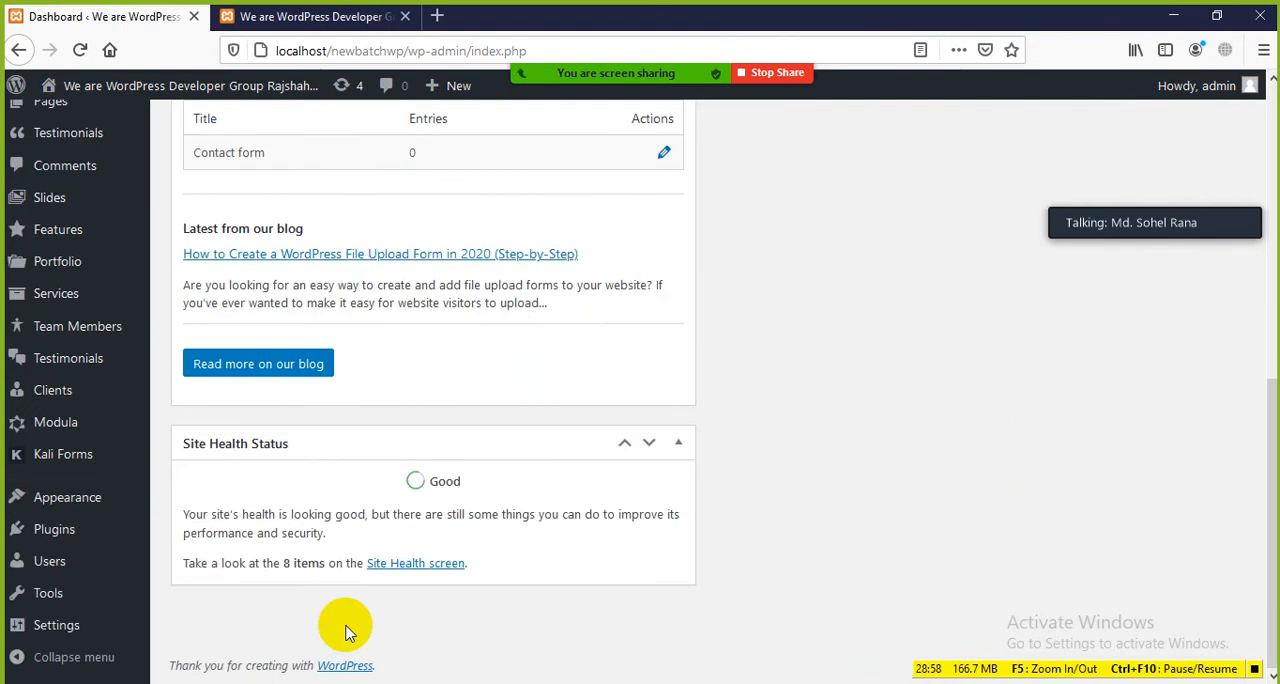
Step: Examine the remaining Kali Forms and Site Health Status boxes on the Dashboard, pointing out the health rating in Site Health Status
scroll(614, 409, up, 10)
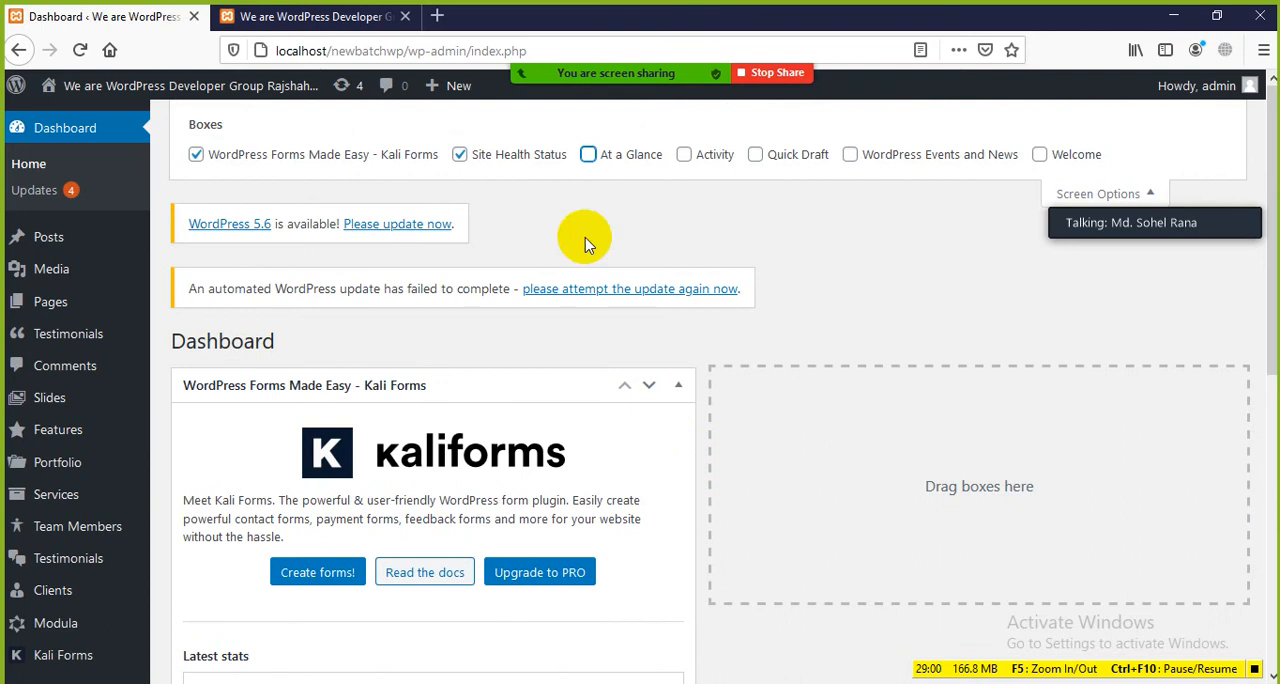
scroll(430, 508, down, 4)
scroll(323, 449, up, 3)
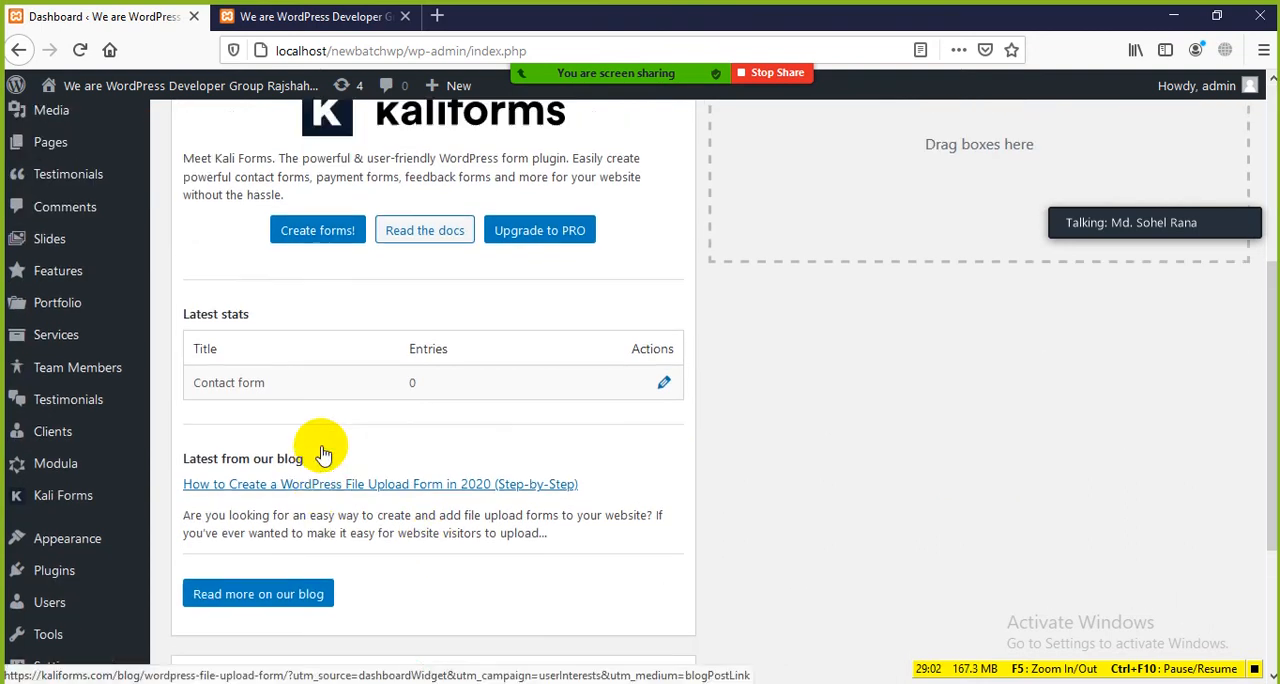
scroll(297, 470, down, 4)
scroll(388, 481, down, 2)
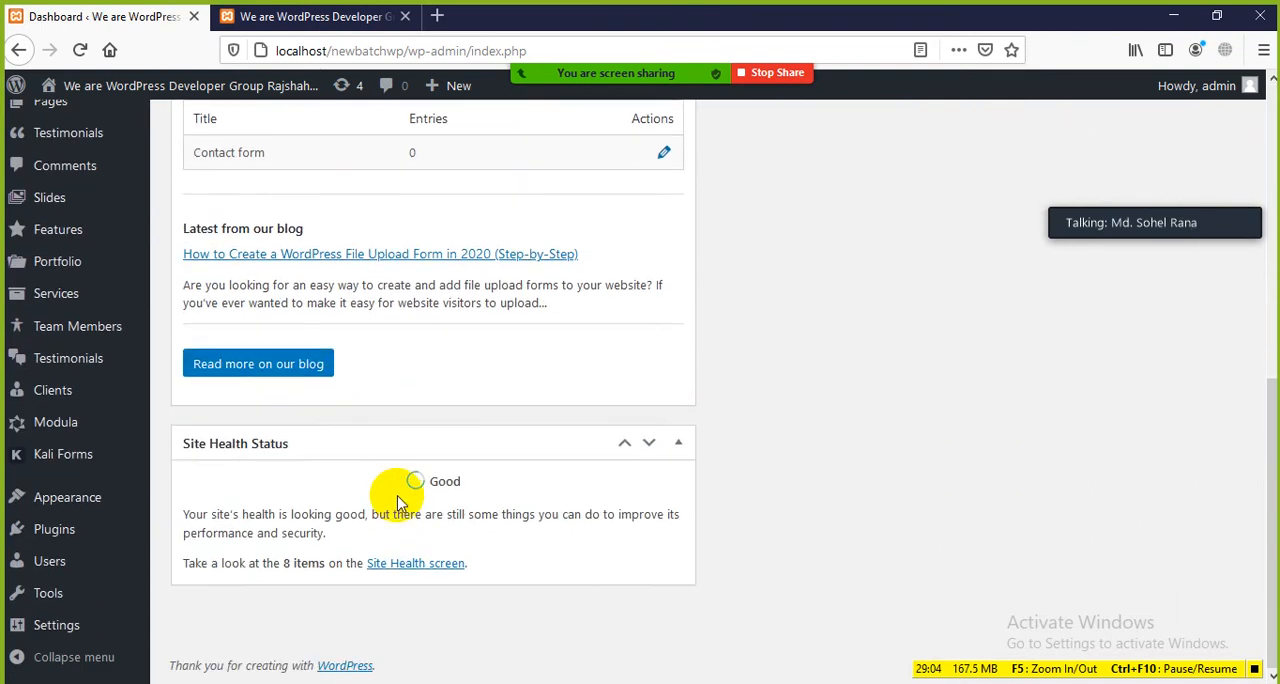
double_click(450, 481)
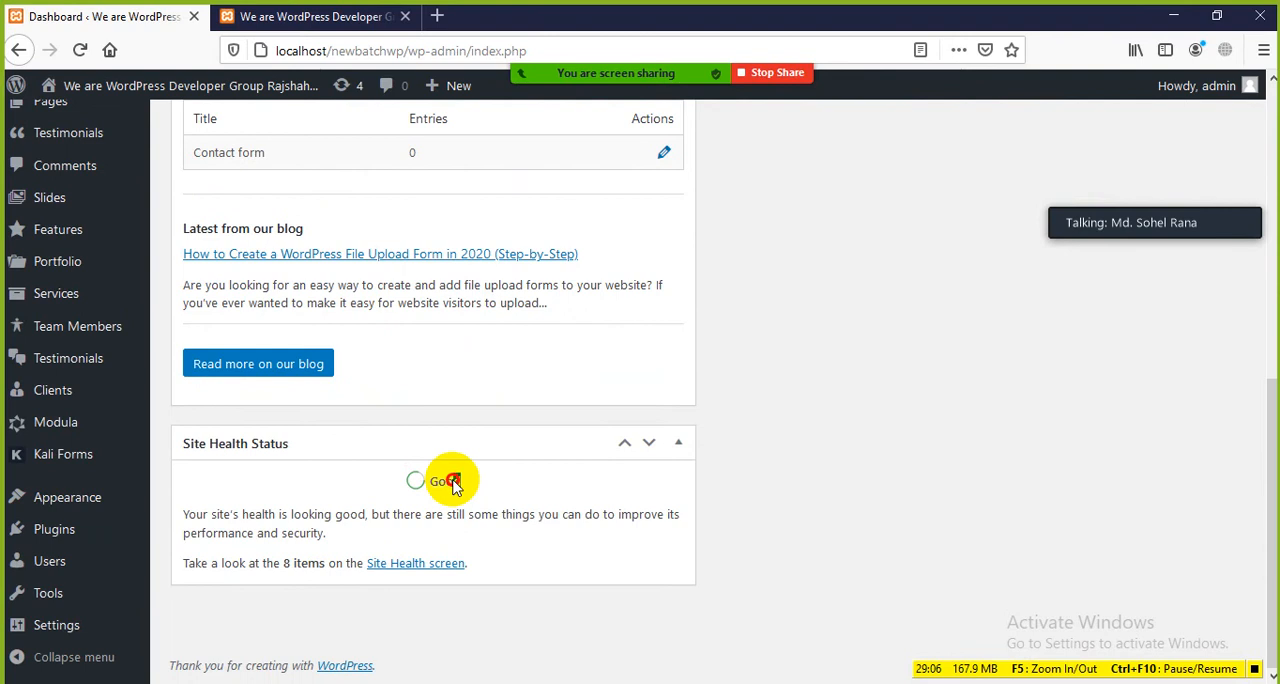
drag(172, 440, 375, 472)
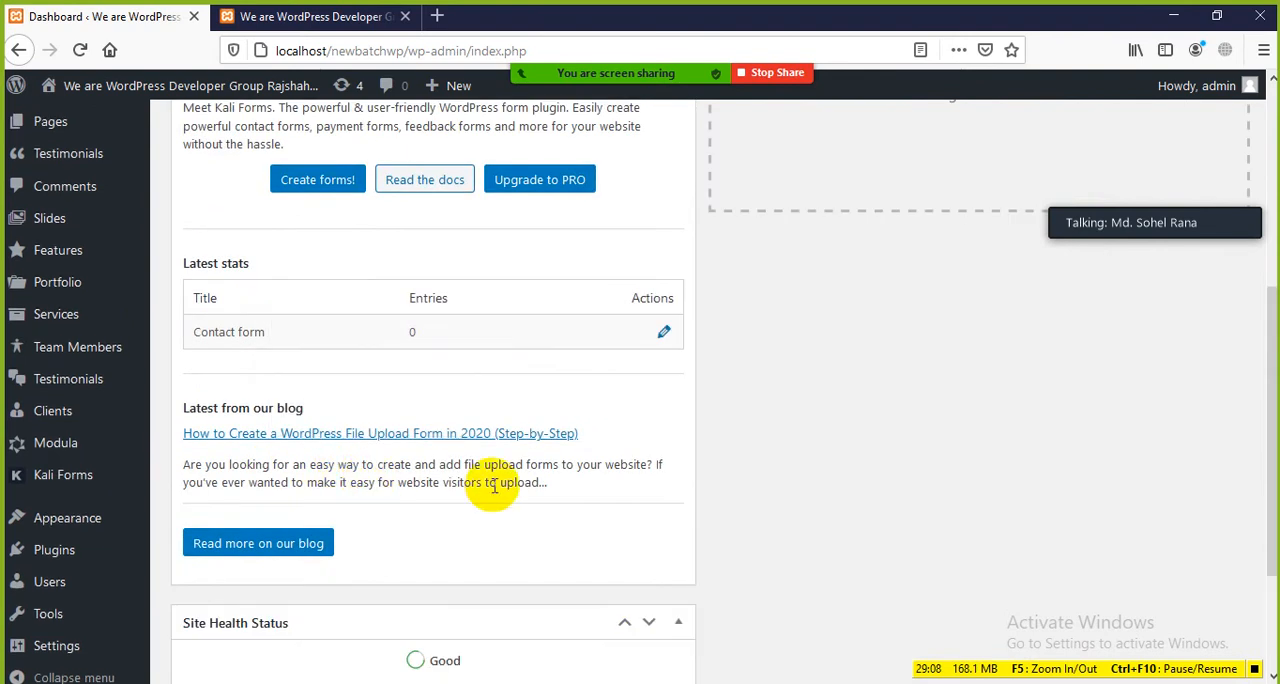
scroll(480, 480, up, 4)
scroll(600, 510, down, 5)
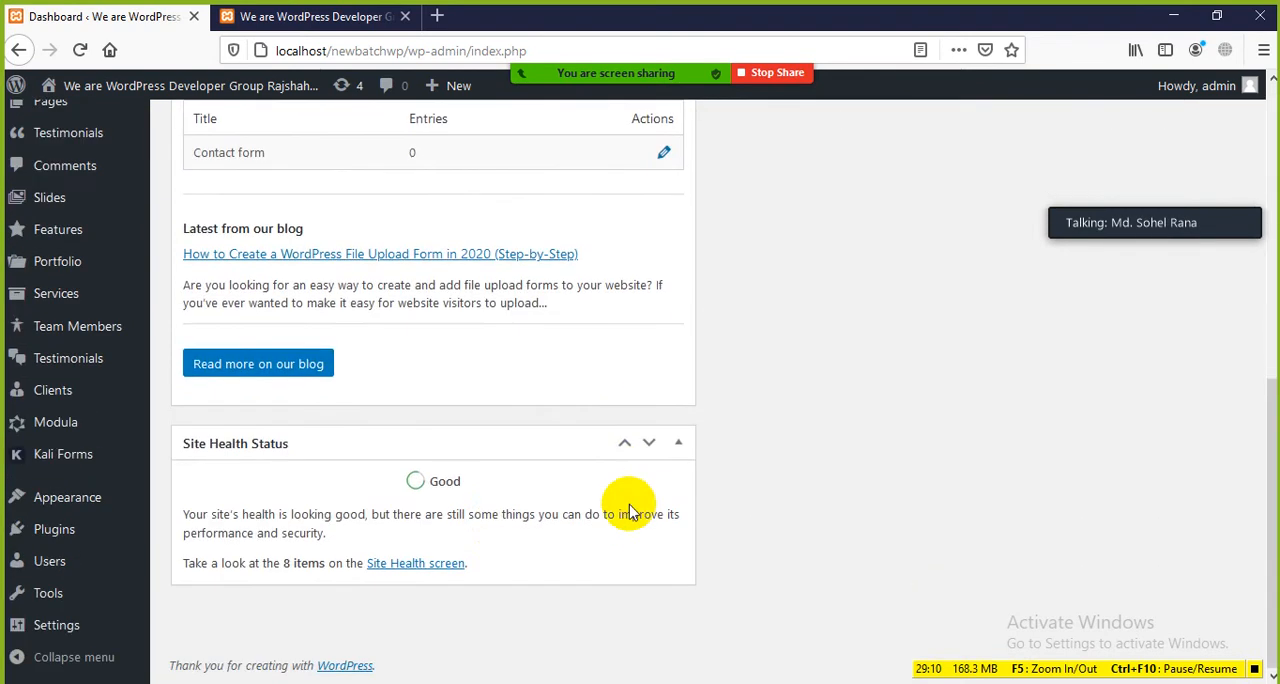
drag(462, 482, 417, 486)
click(570, 514)
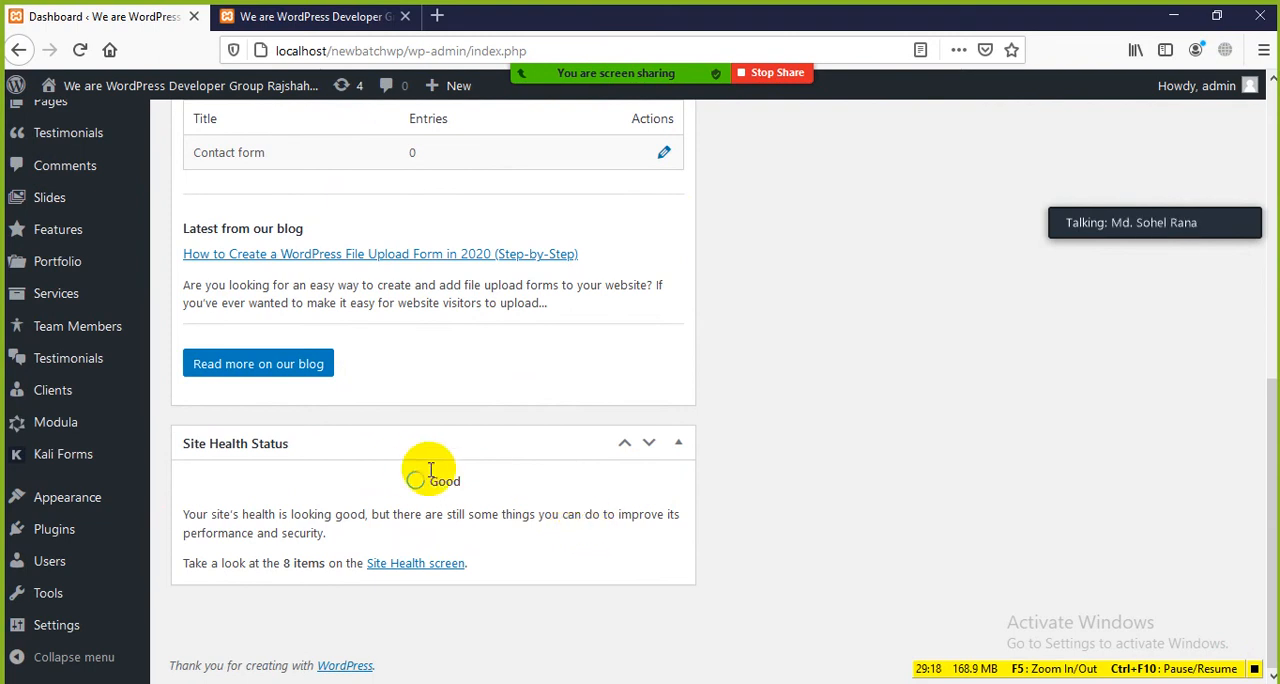
Step: Hide the Site Health Status and WordPress Forms Made Easy - Kali Forms boxes in Screen Options and check the Dashboard area
scroll(651, 443, up, 6)
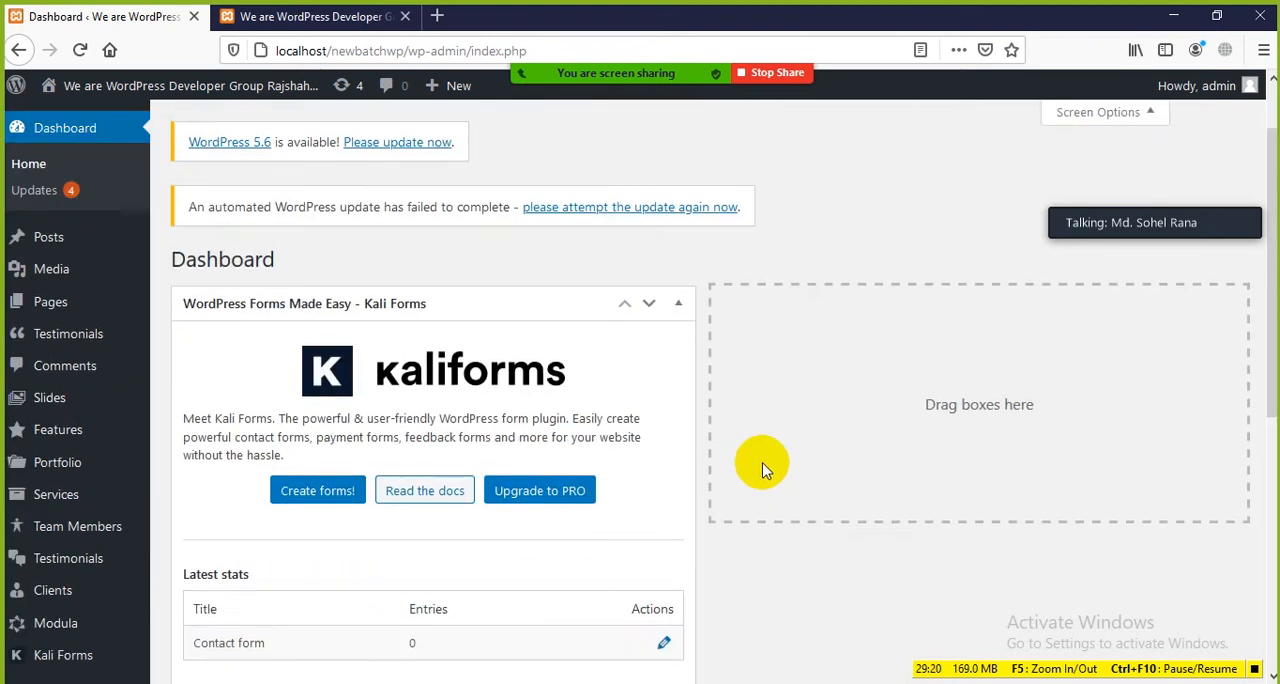
scroll(586, 620, down, 4)
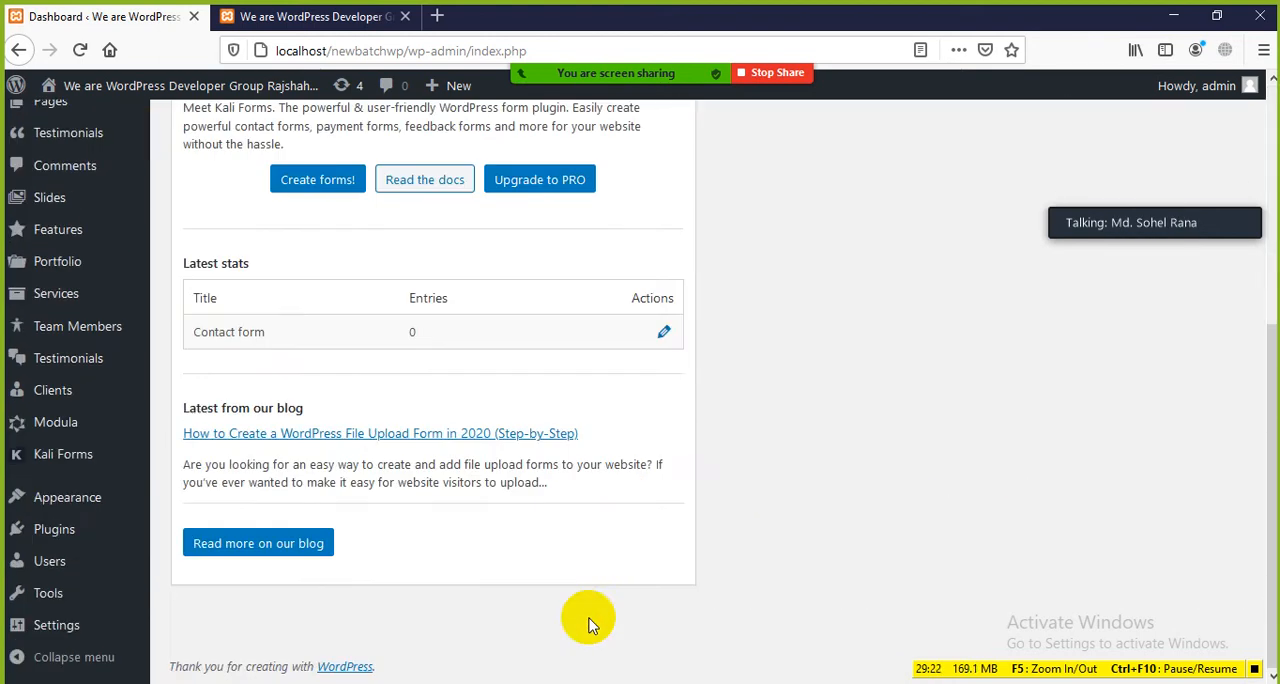
scroll(423, 557, up, 4)
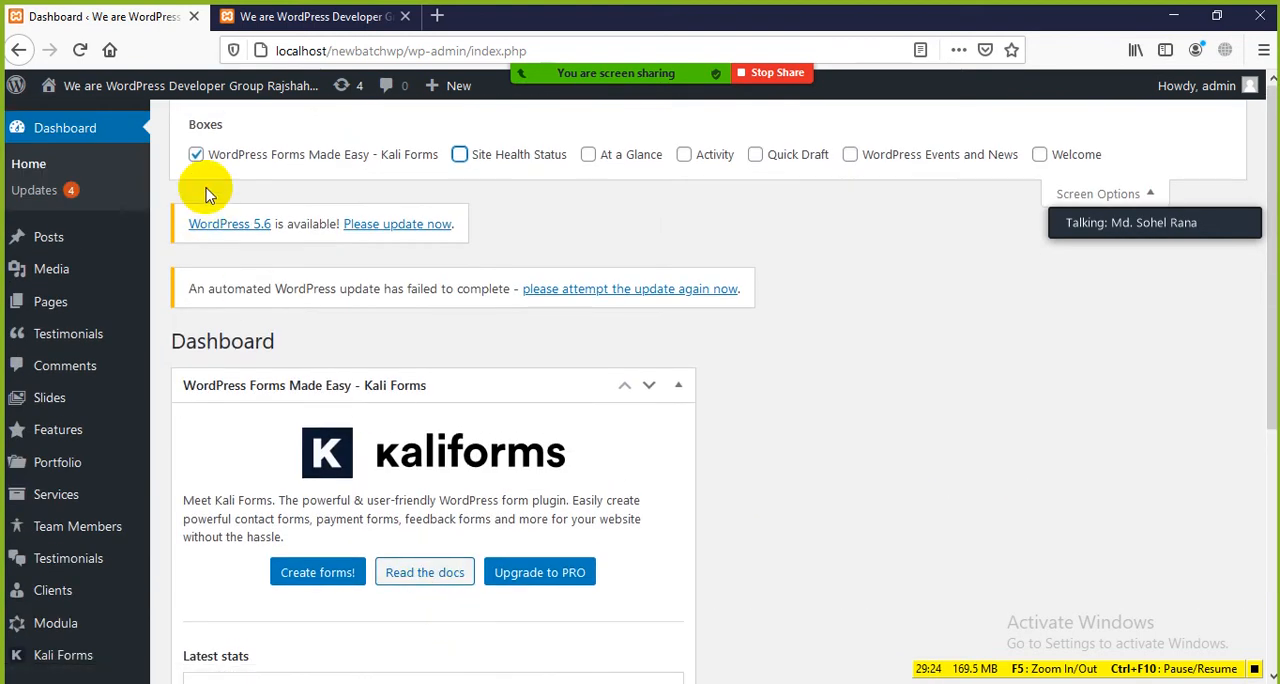
click(196, 157)
scroll(560, 380, down, 3)
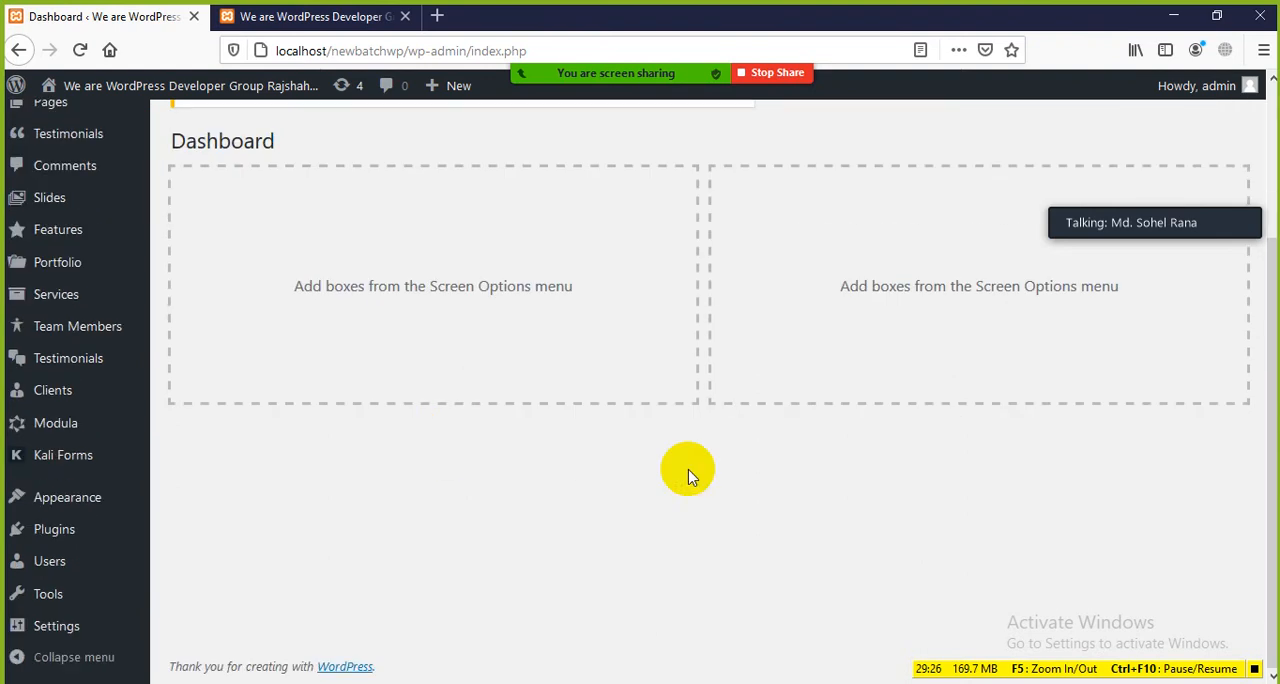
scroll(705, 405, up, 3)
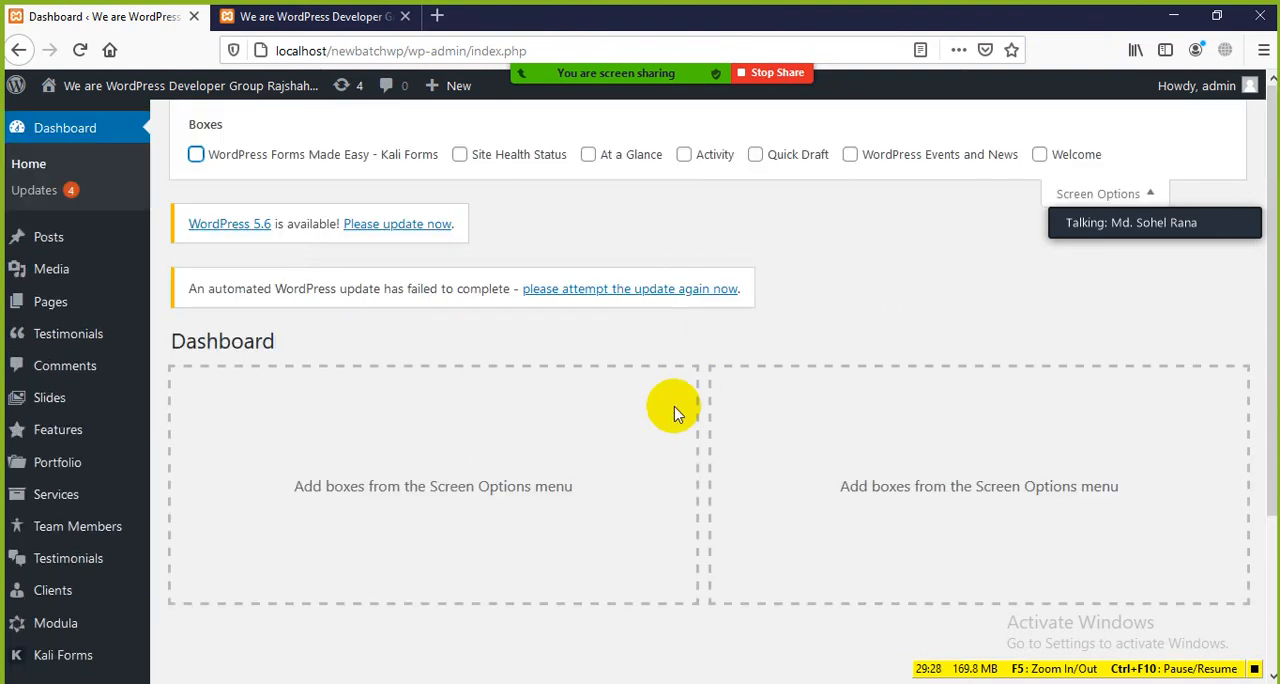
Step: Collapse and reopen Screen Options, enable all seven Dashboard boxes again, and look over the restored Dashboard
click(1095, 193)
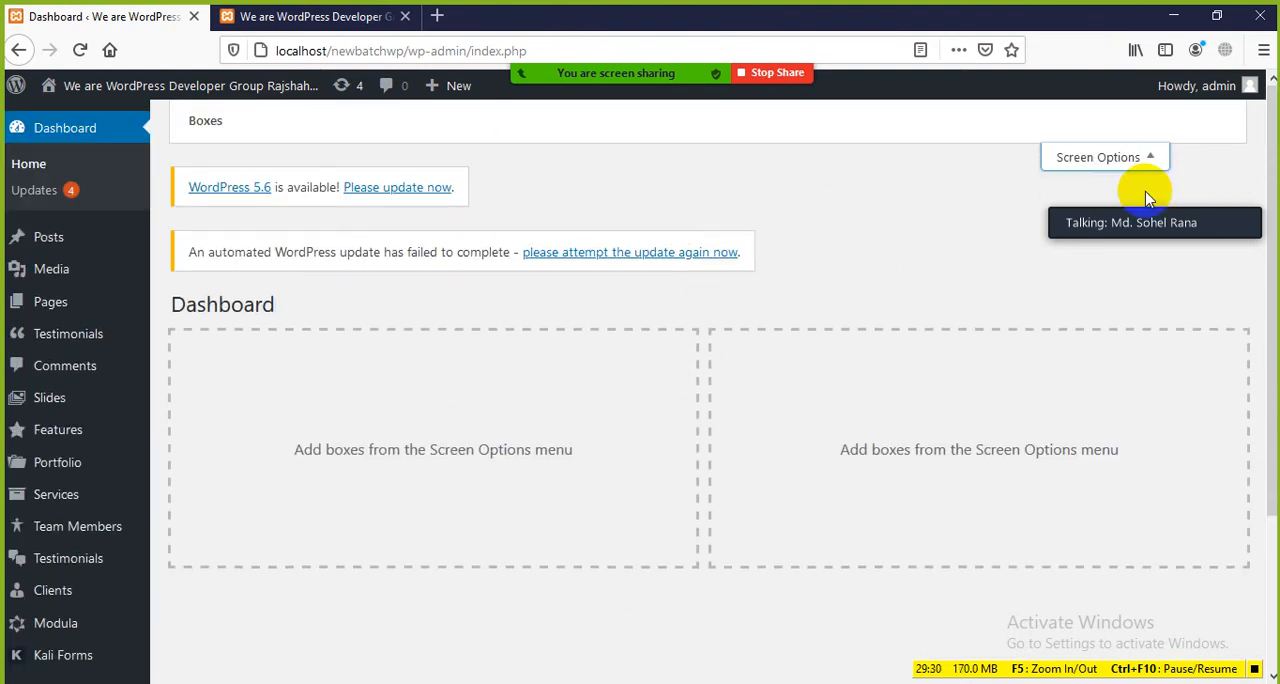
click(1140, 118)
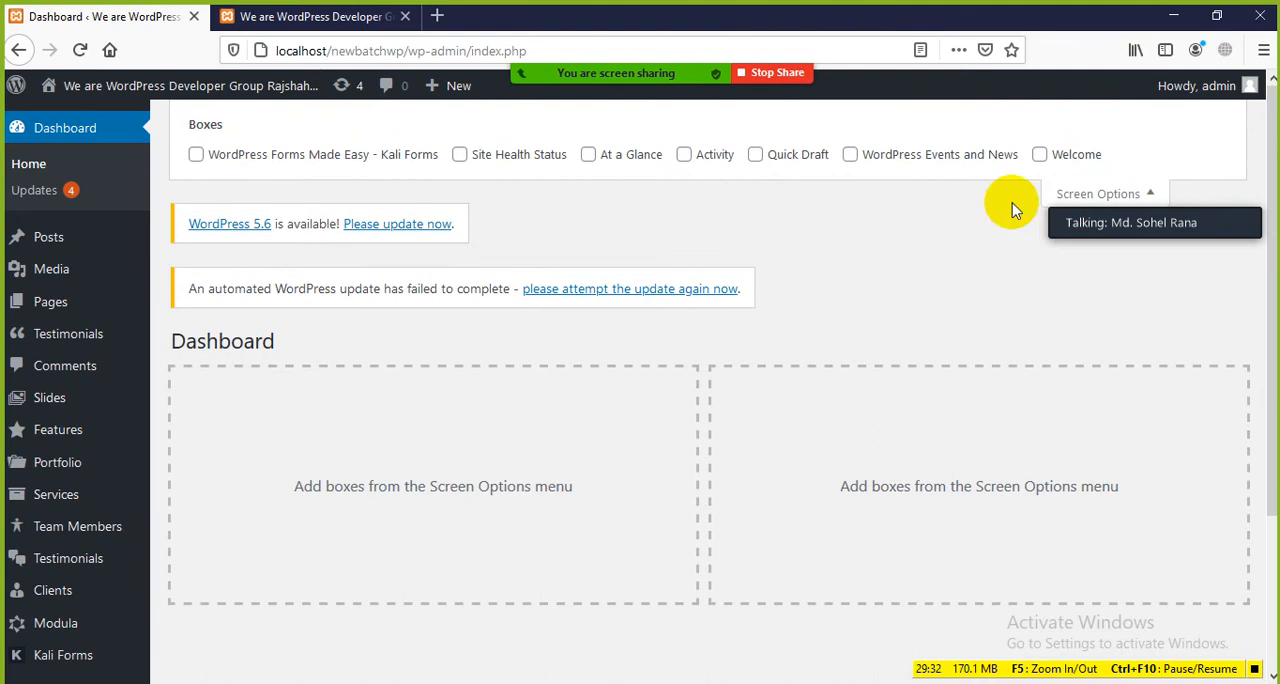
click(1039, 155)
click(850, 155)
click(755, 155)
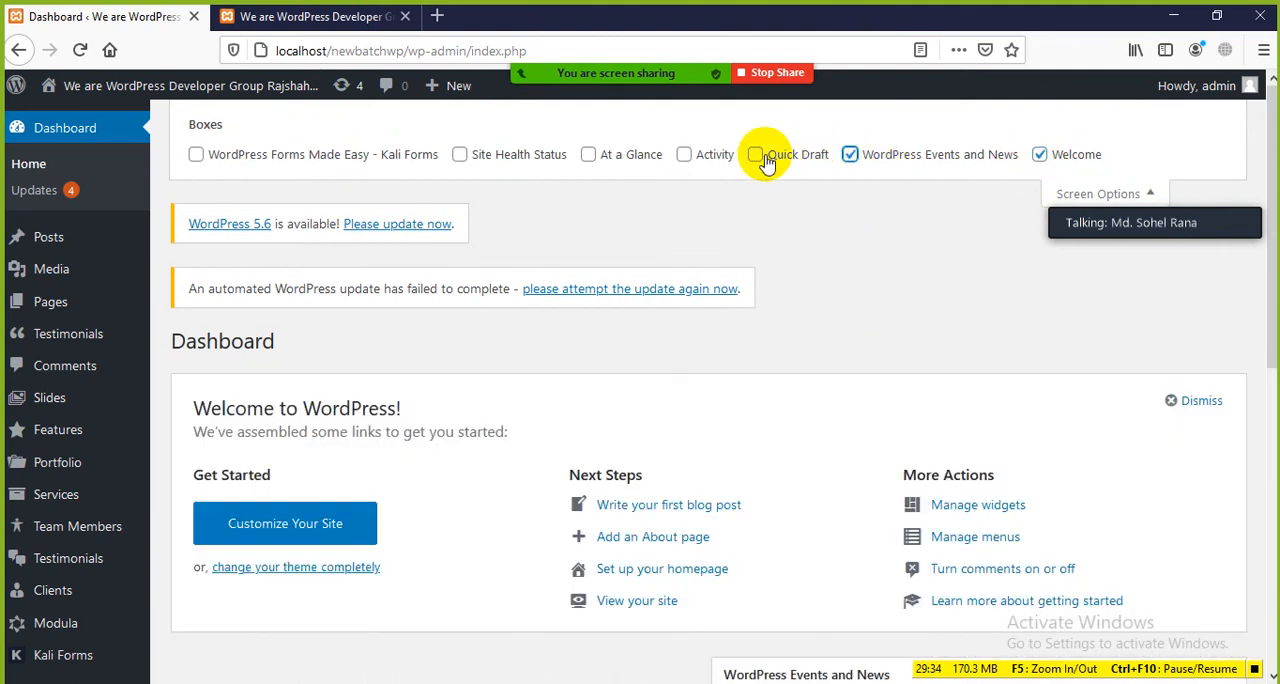
click(709, 160)
click(586, 157)
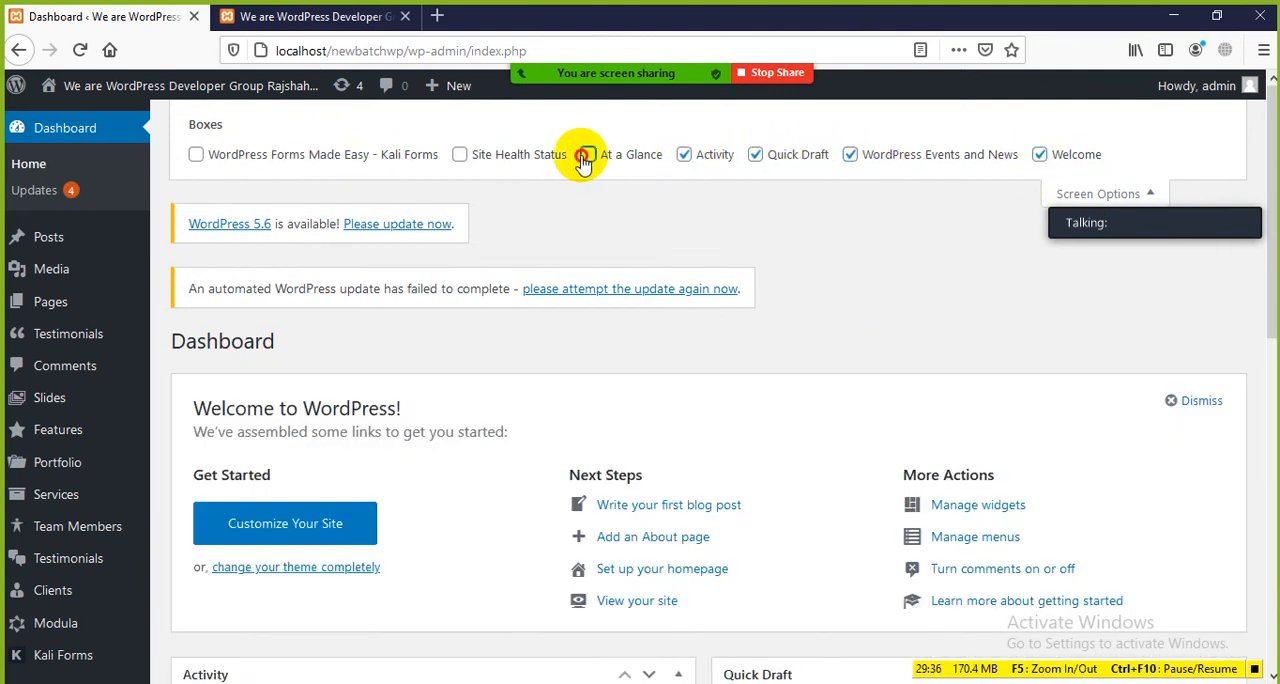
click(459, 156)
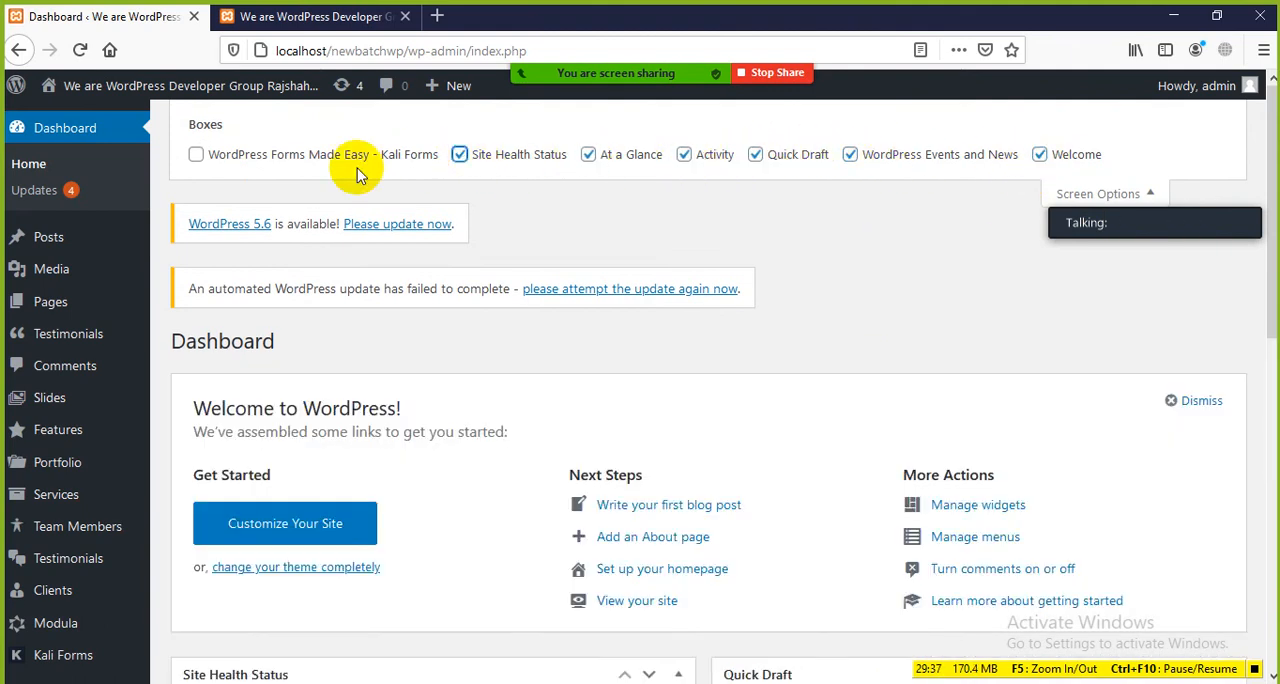
click(196, 154)
scroll(740, 500, down, 3)
scroll(740, 500, down, 10)
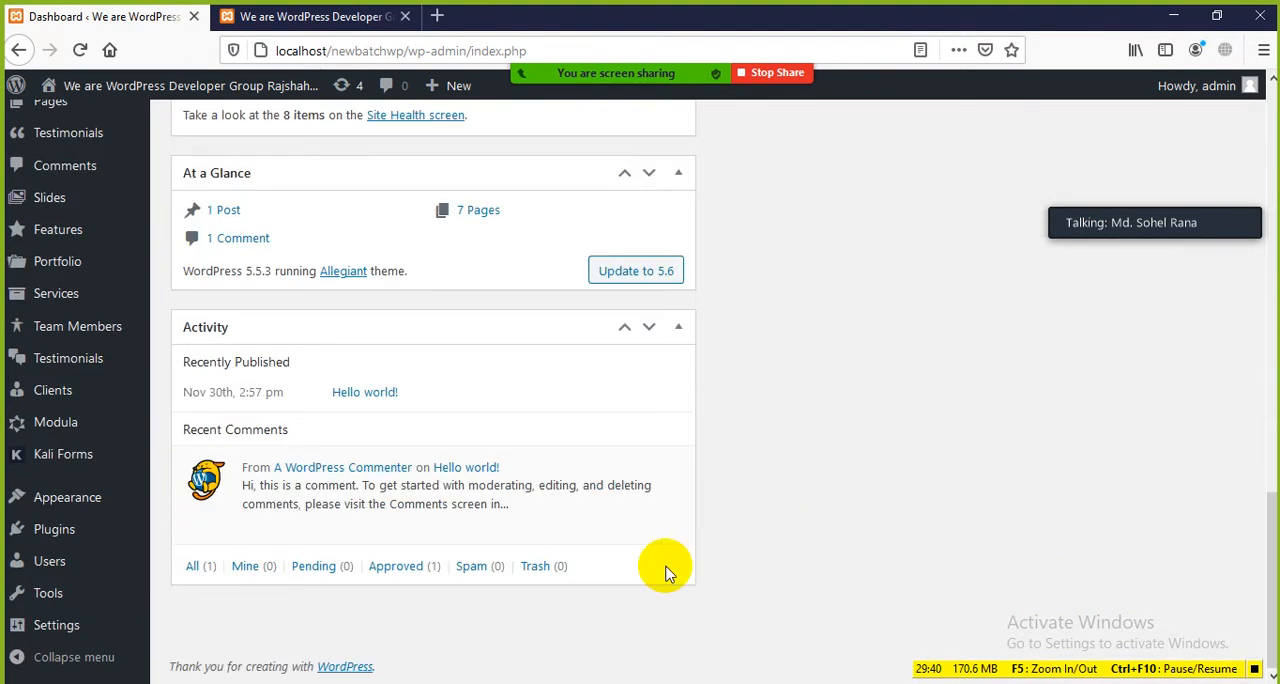
scroll(728, 620, up, 15)
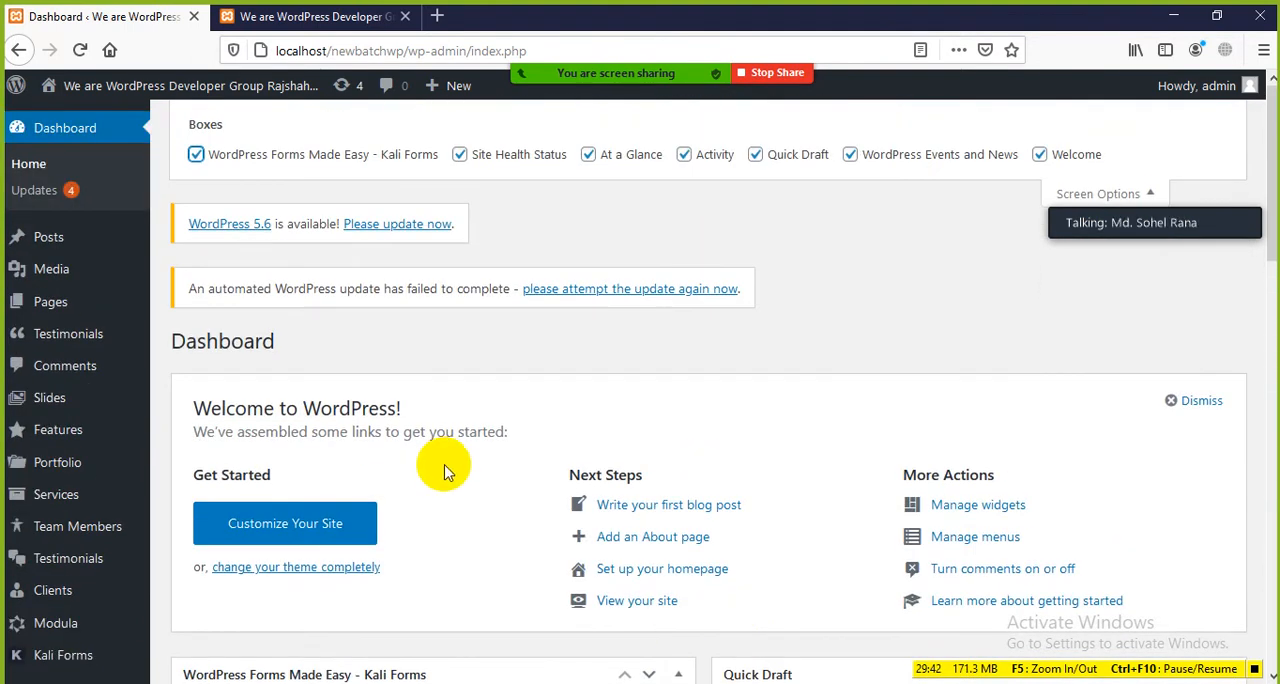
Step: Move the Activity box directly below the Kali Forms box, and place At a Glance between Activity and Site Health Status
scroll(480, 472, down, 10)
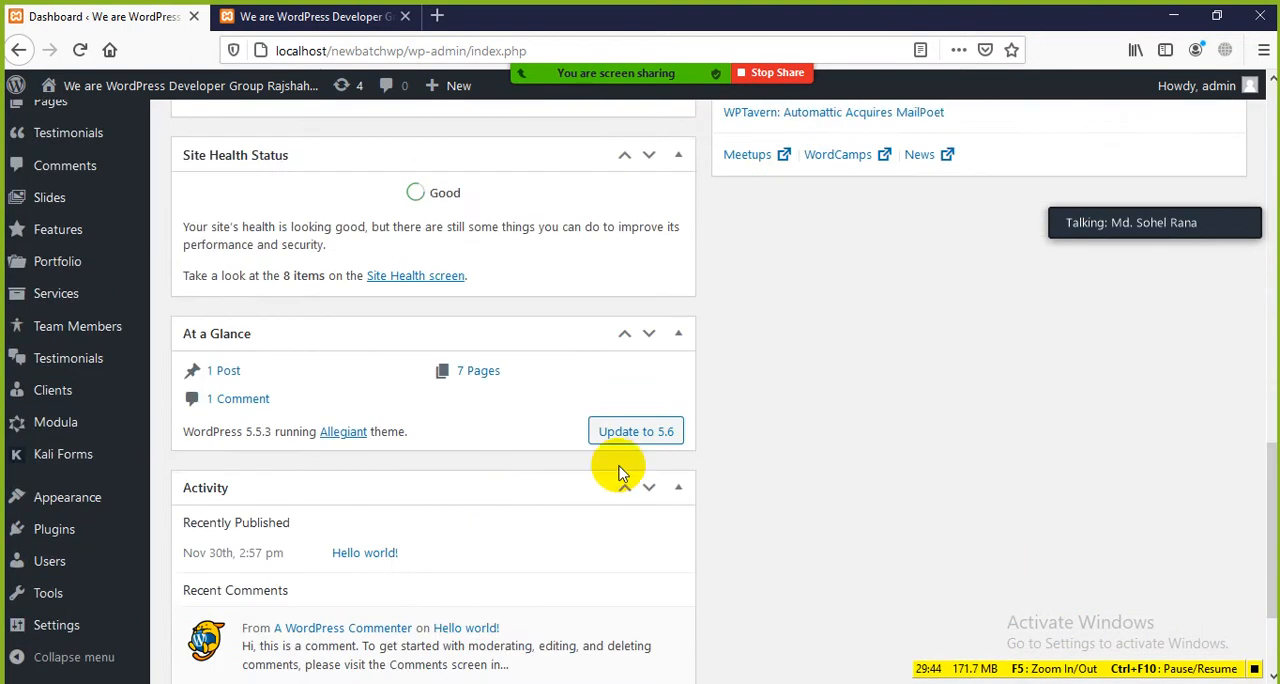
scroll(630, 455, down, 3)
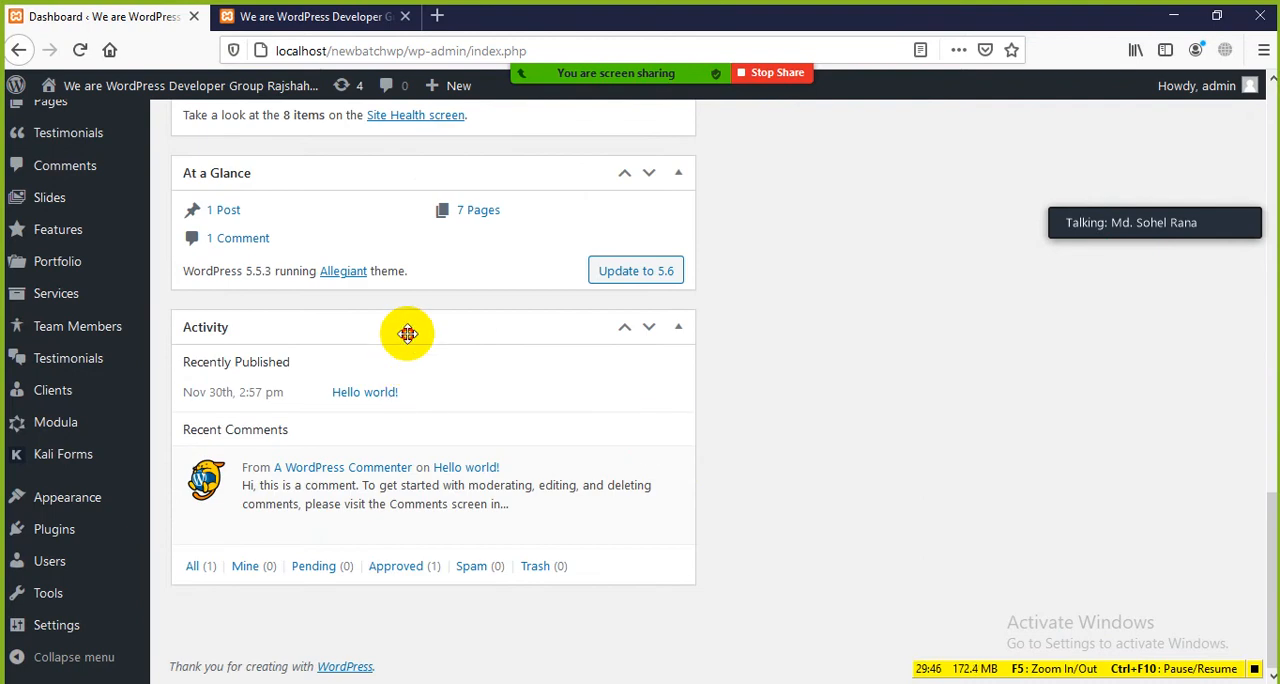
mouse_move(407, 333)
mouse_down()
mouse_move(620, 354)
mouse_move(1049, 354)
mouse_move(1063, 329)
mouse_move(743, 435)
mouse_up()
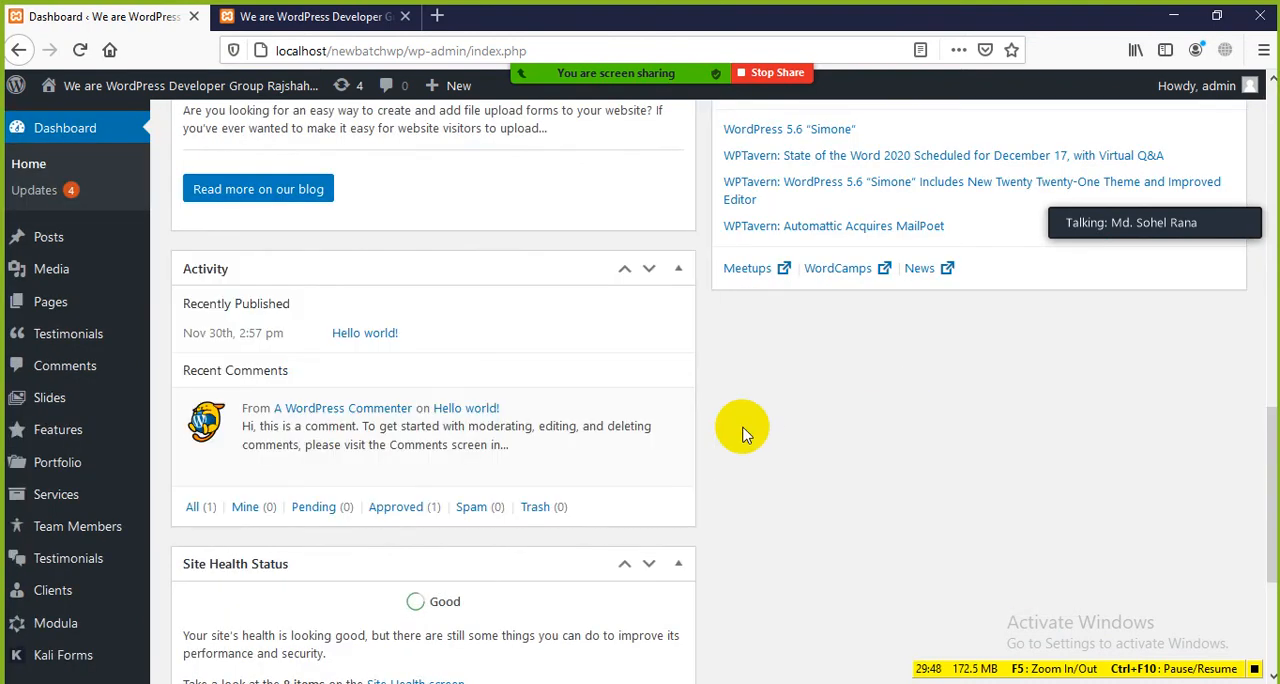
scroll(743, 435, down, 3)
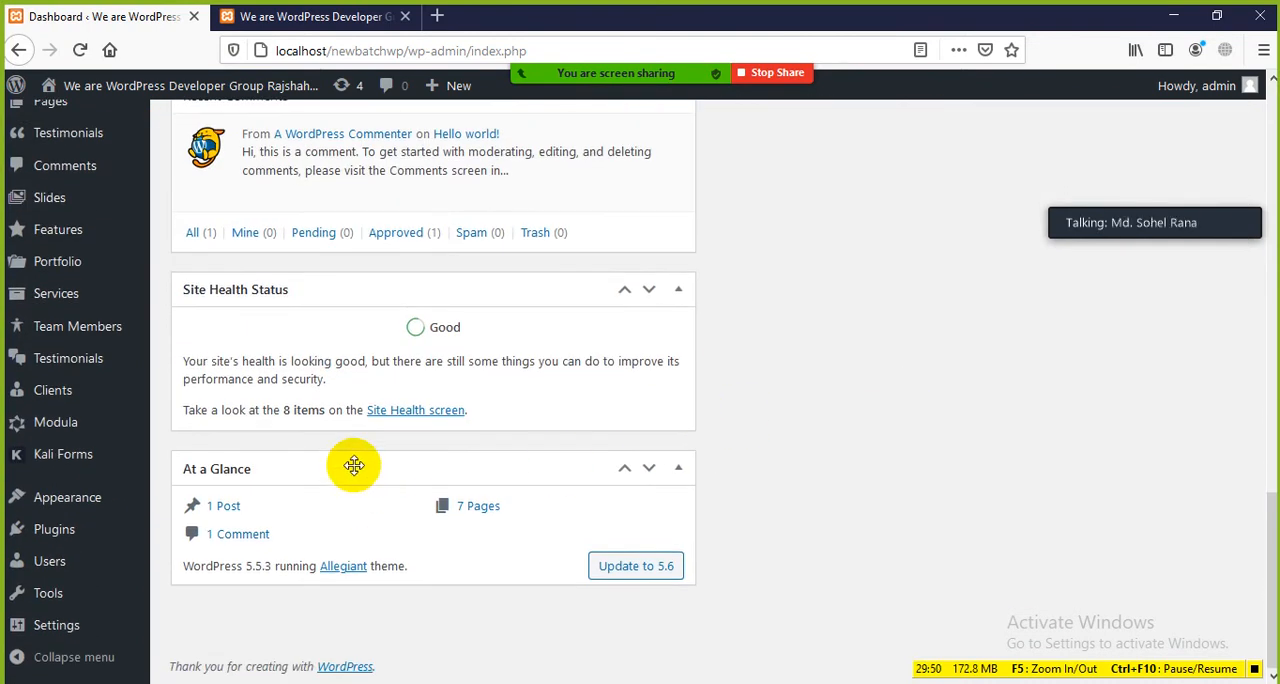
mouse_move(354, 465)
mouse_down()
mouse_move(877, 363)
mouse_move(971, 277)
mouse_move(862, 462)
mouse_up()
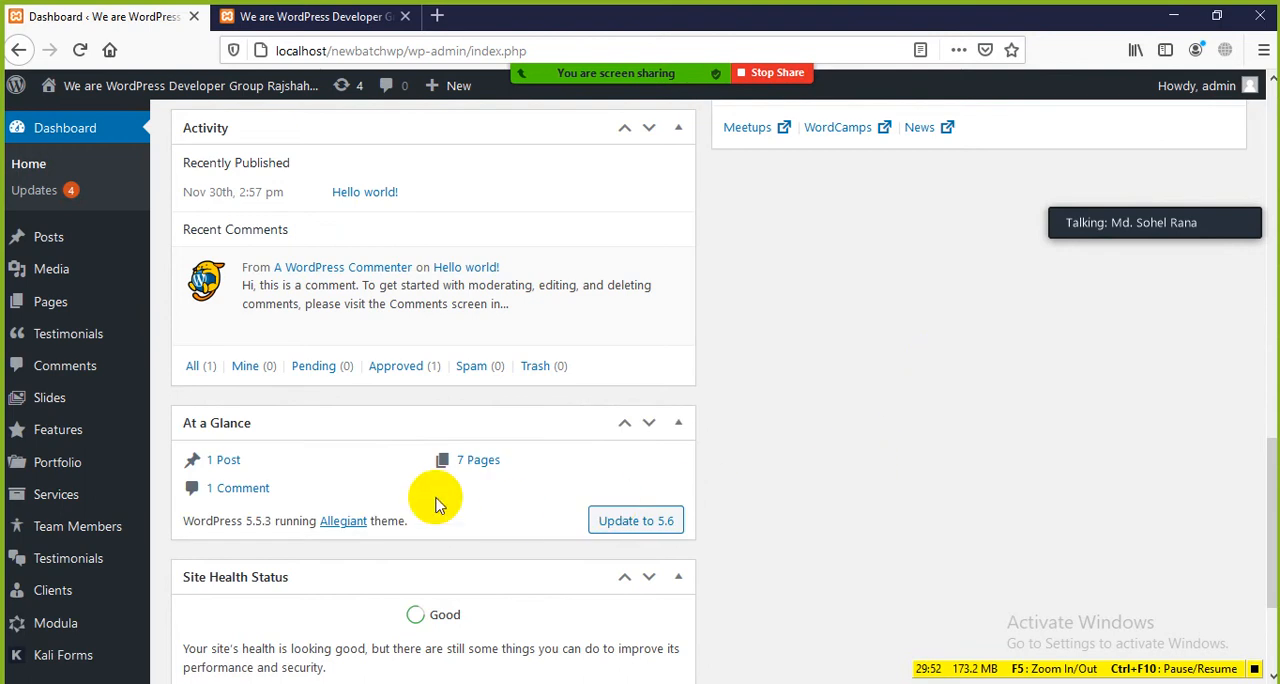
scroll(435, 505, down, 3)
scroll(423, 503, up, 5)
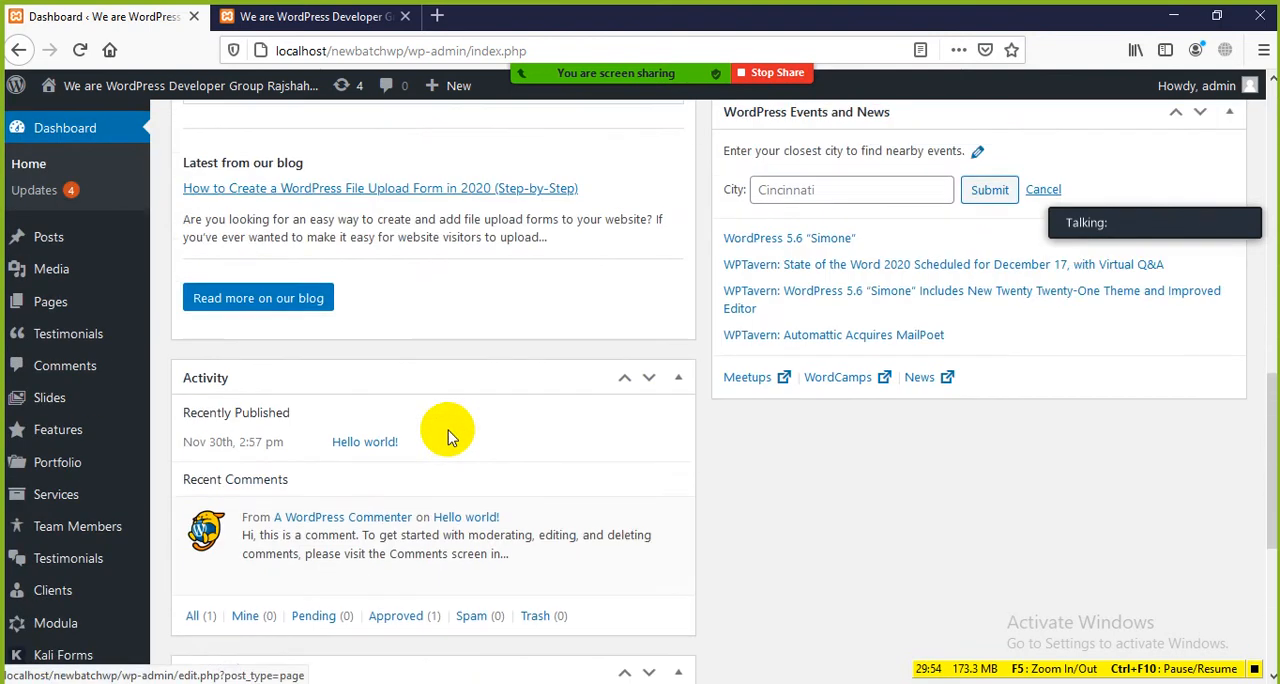
Step: Move the Activity box into the second column below WordPress Events and News, and review the new Dashboard layout
mouse_move(514, 381)
mouse_down()
mouse_move(871, 403)
mouse_move(996, 425)
mouse_move(1005, 404)
mouse_up()
scroll(749, 466, down, 2)
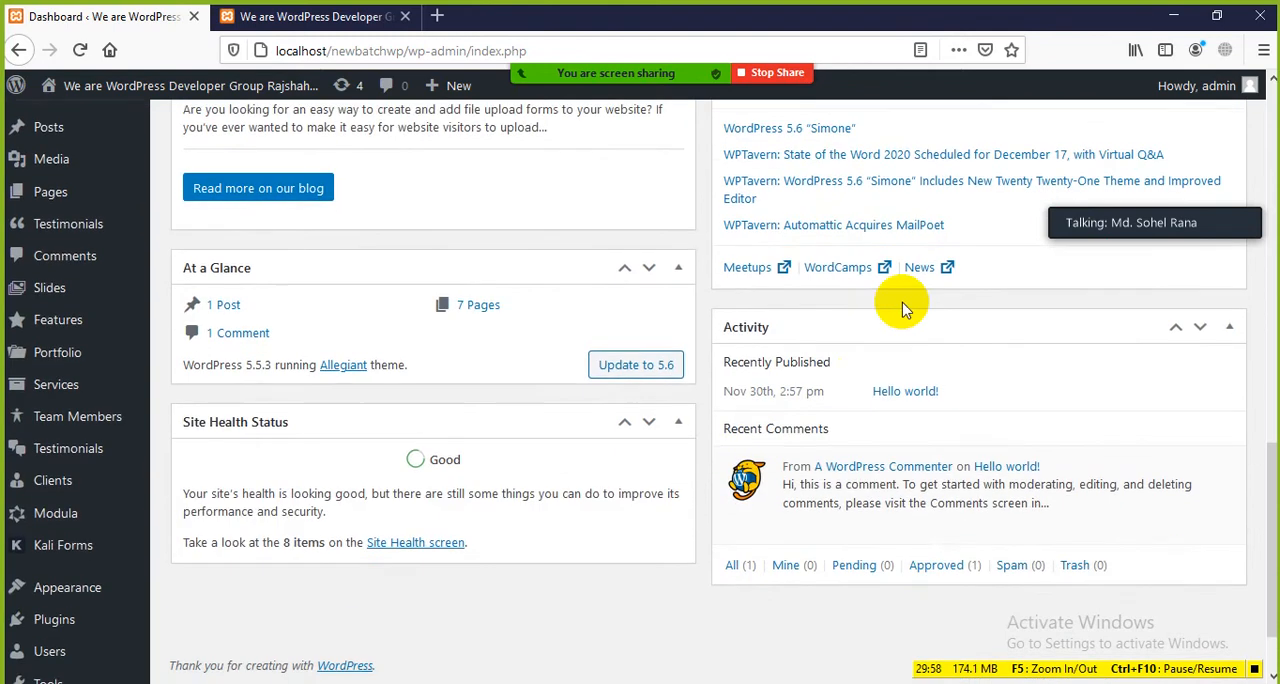
scroll(850, 330, down, 2)
scroll(808, 300, up, 2)
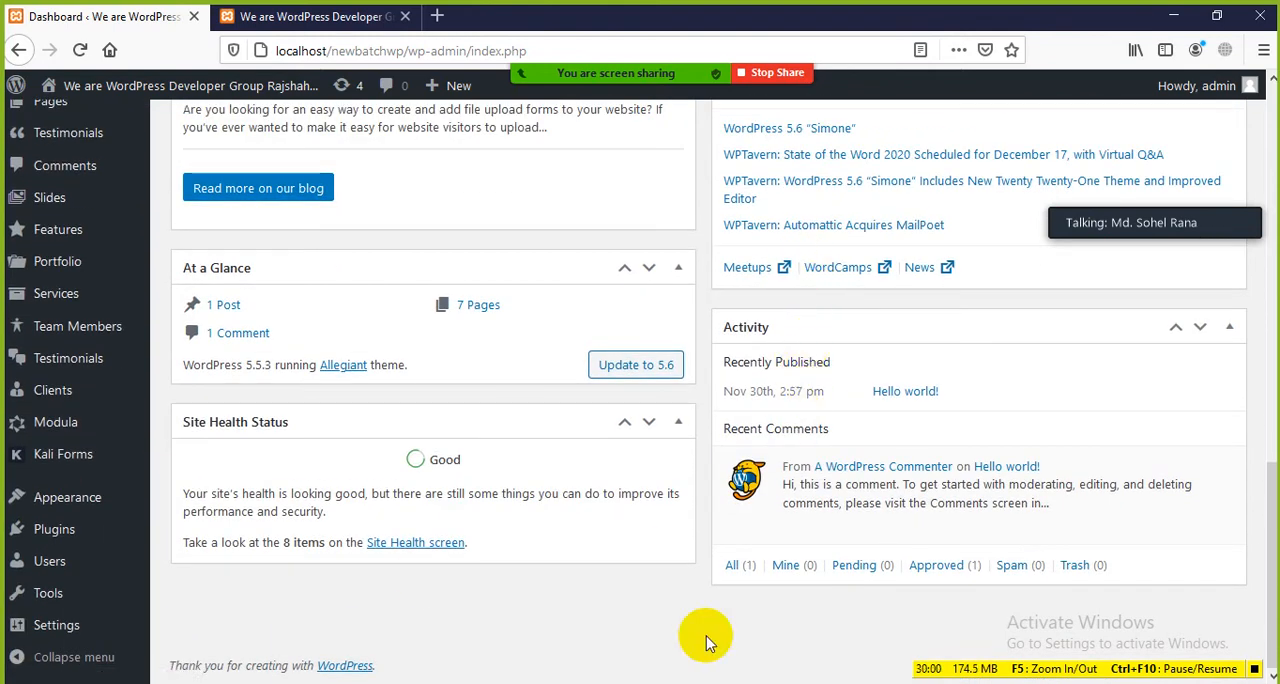
scroll(749, 310, up, 5)
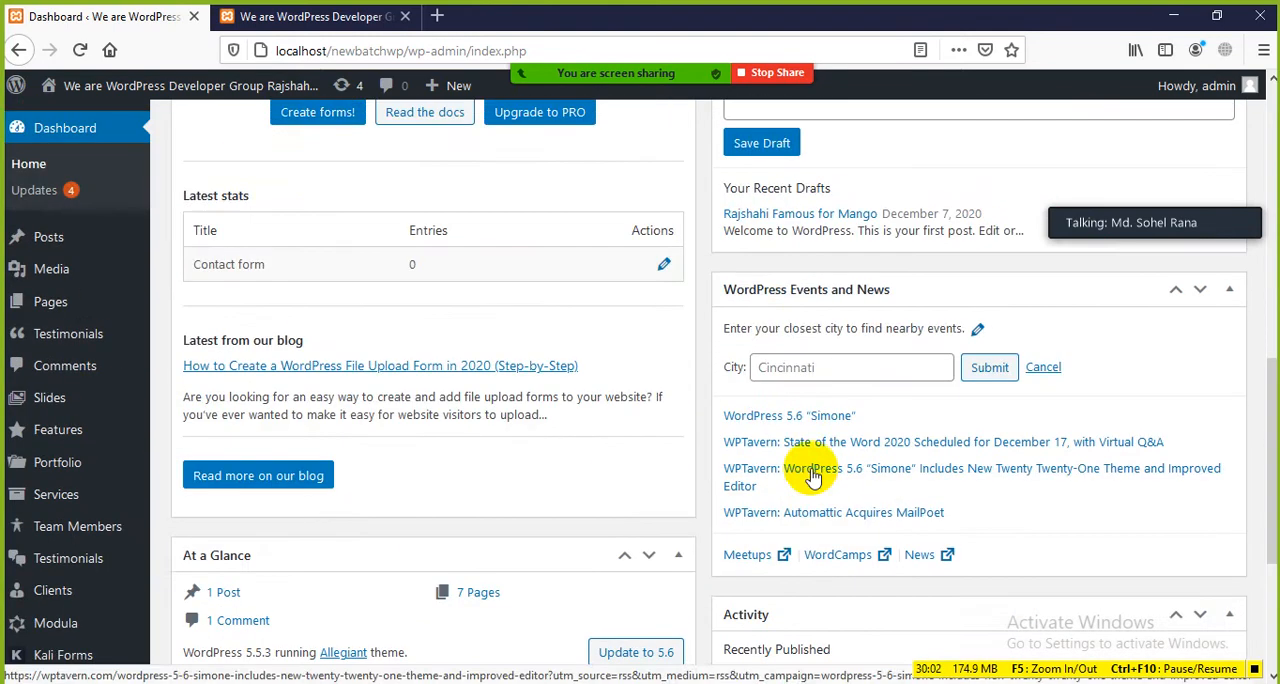
scroll(817, 303, up, 3)
scroll(839, 375, up, 3)
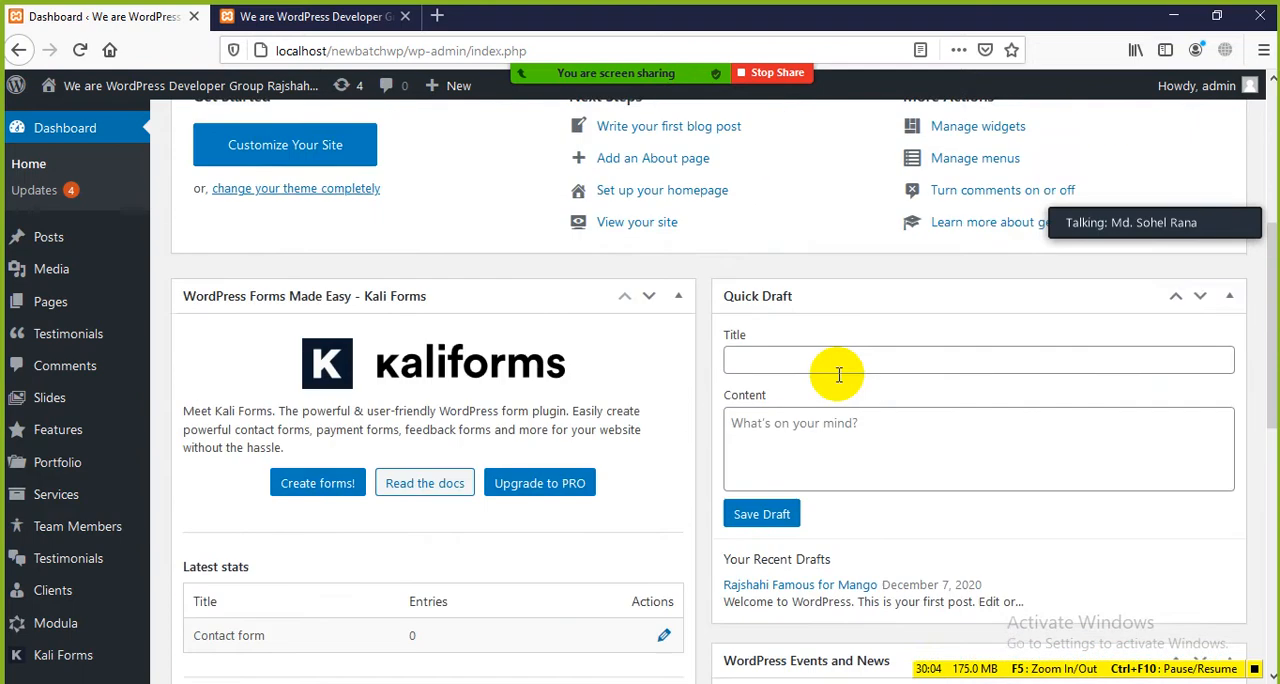
scroll(839, 375, up, 6)
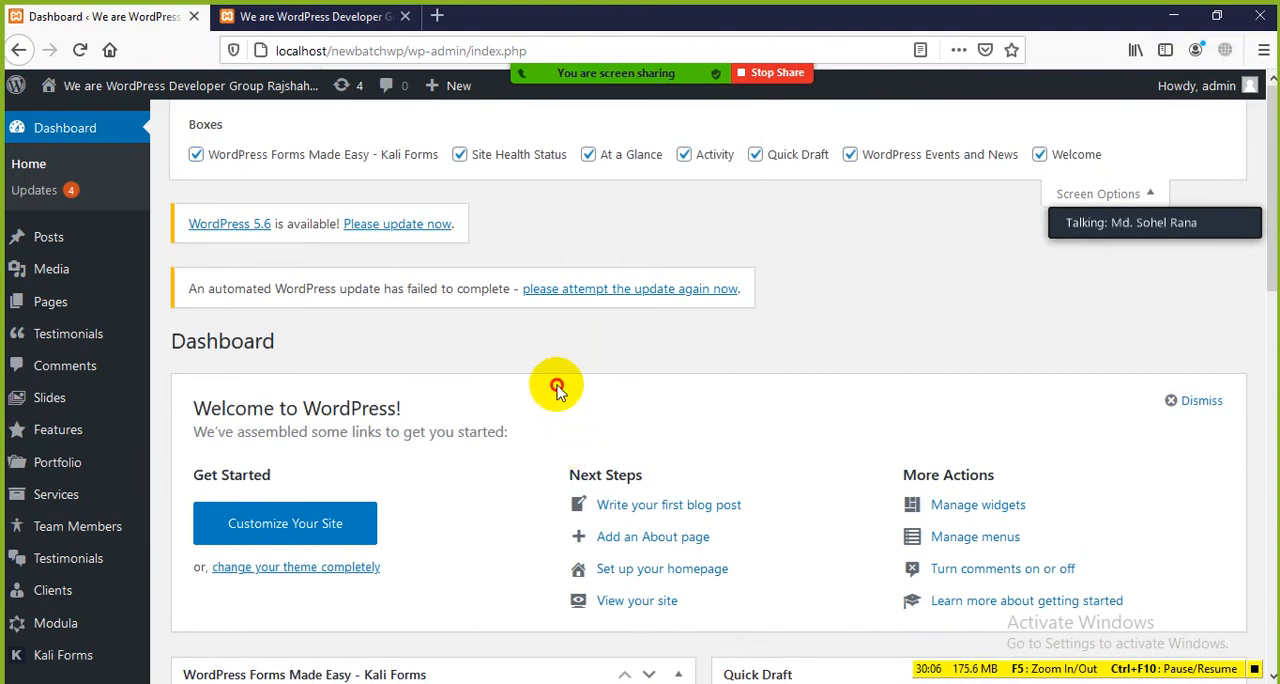
Step: Collapse the WordPress Forms Made Easy - Kali Forms box and move it one place down, below At a Glance
scroll(590, 392, down, 5)
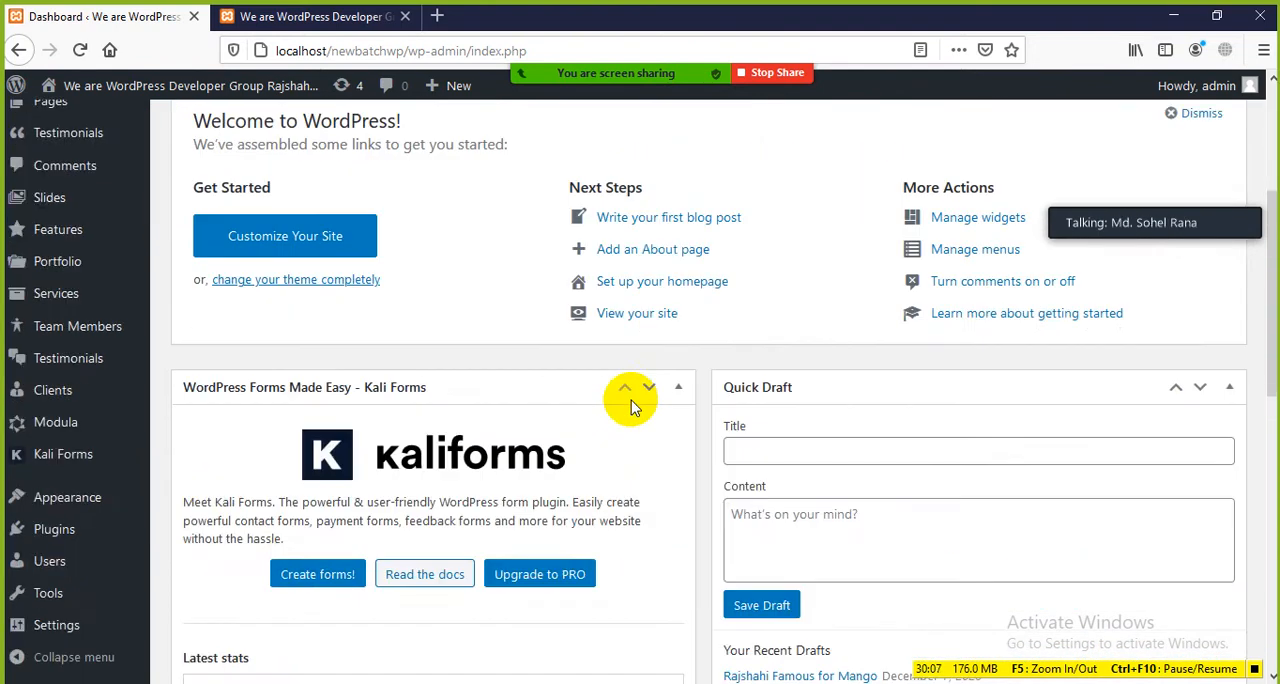
click(471, 385)
scroll(495, 395, down, 2)
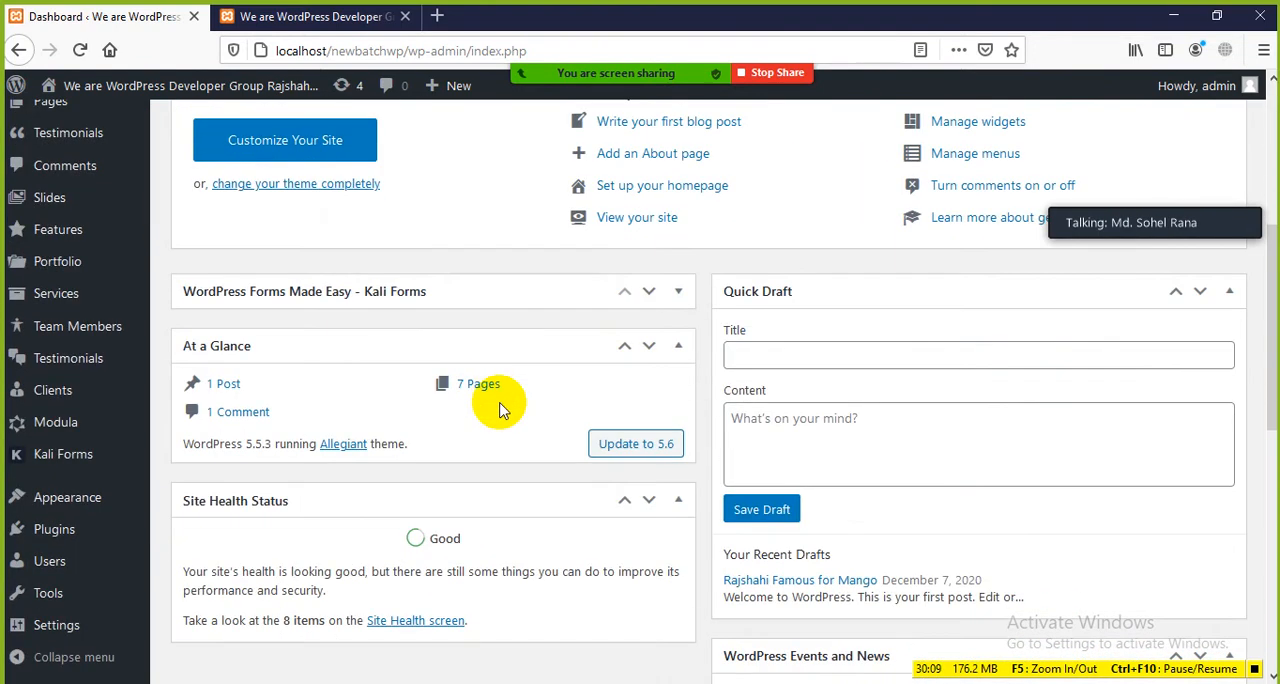
click(648, 291)
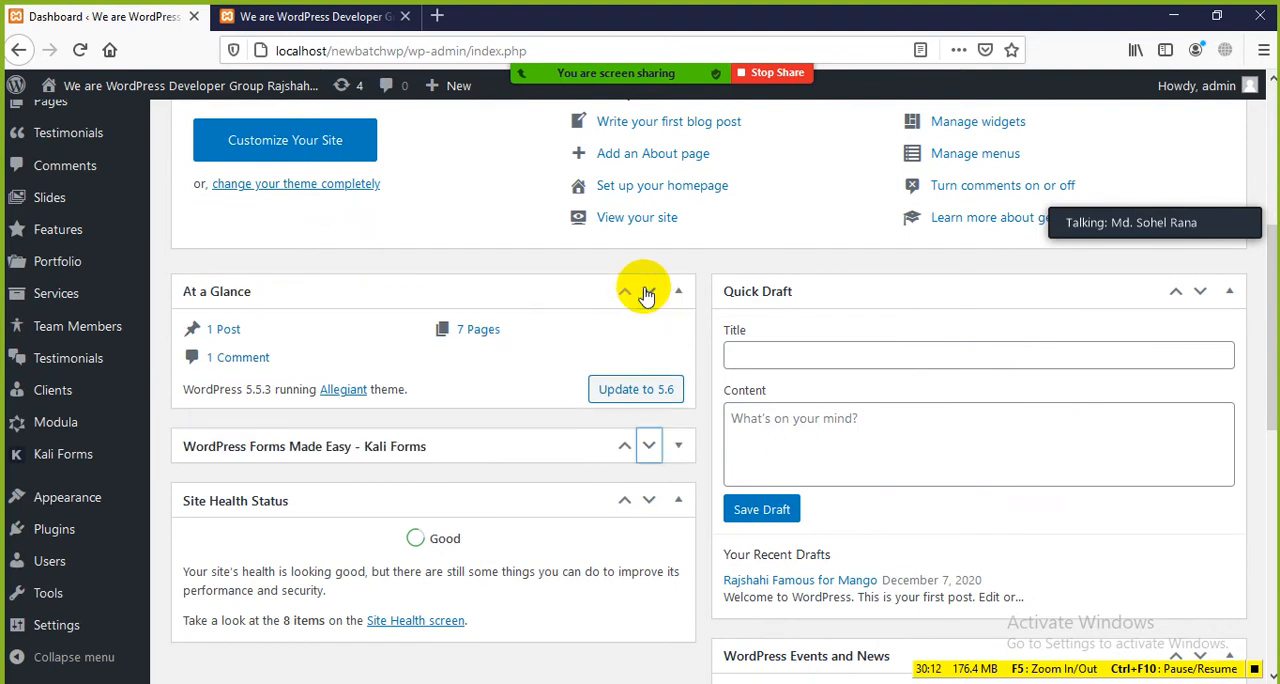
scroll(540, 360, down, 3)
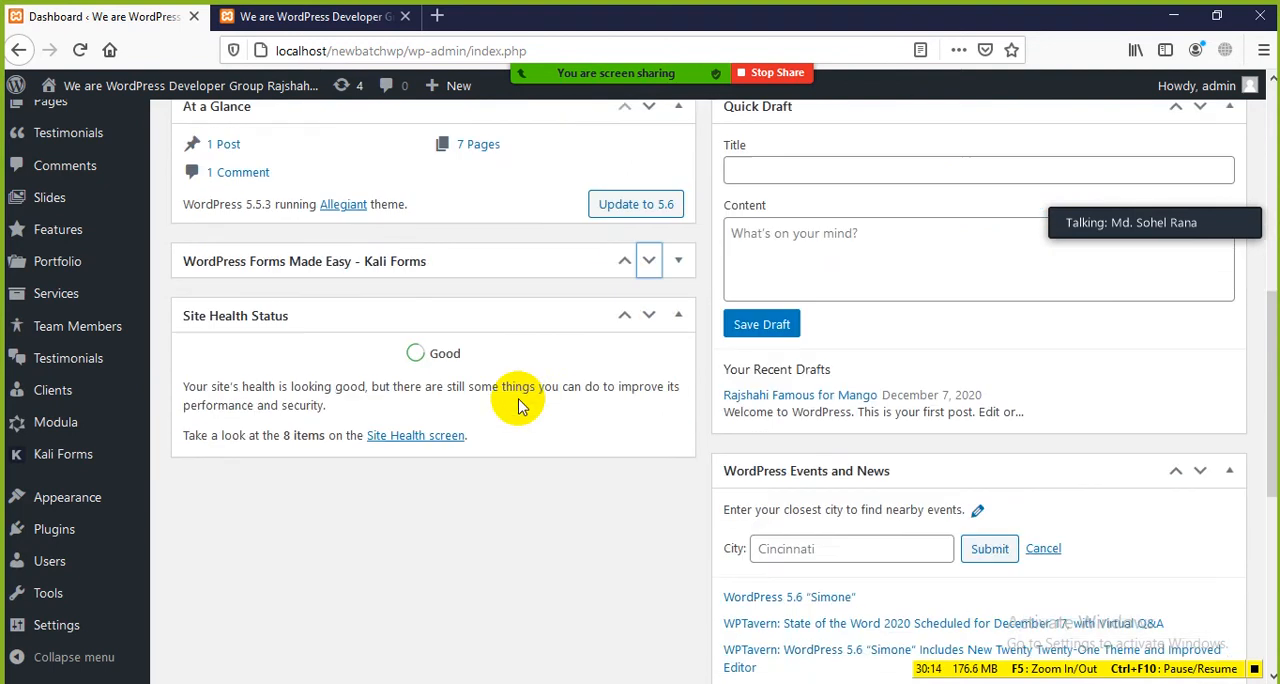
scroll(500, 415, up, 3)
click(431, 338)
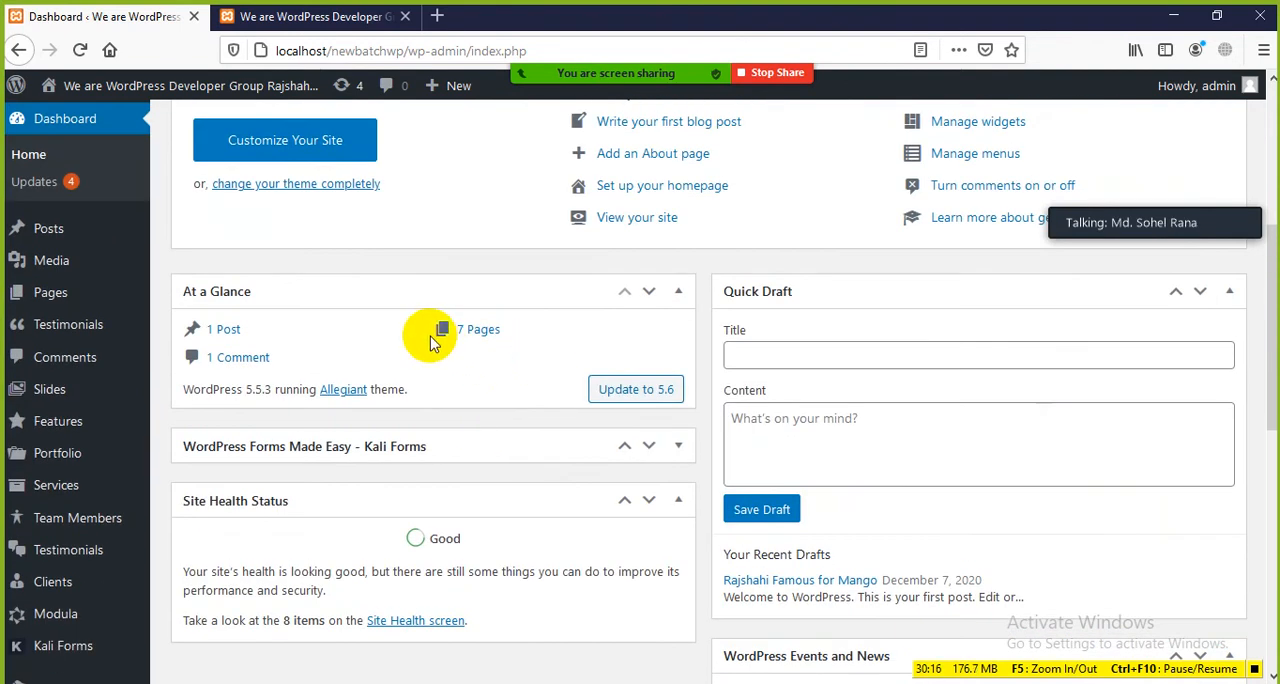
Step: Move the WordPress Forms Made Easy - Kali Forms box below Site Health Status, expand it, and look over its contents
scroll(380, 323, down, 3)
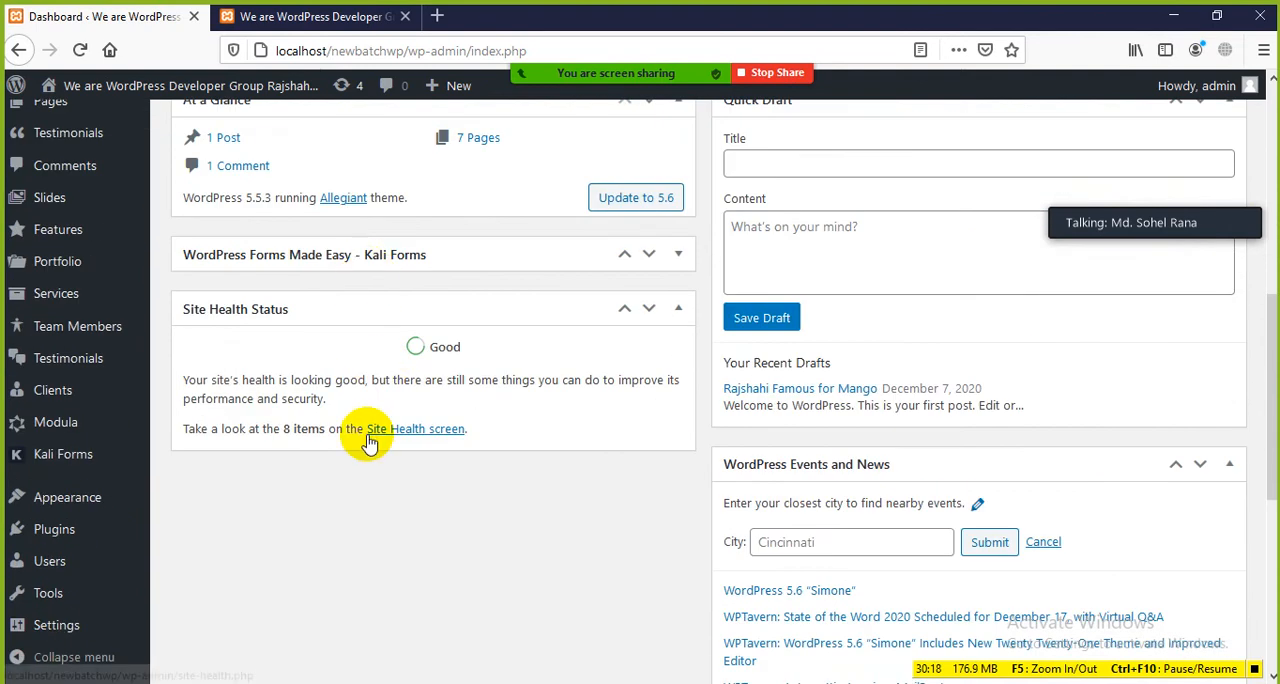
click(649, 254)
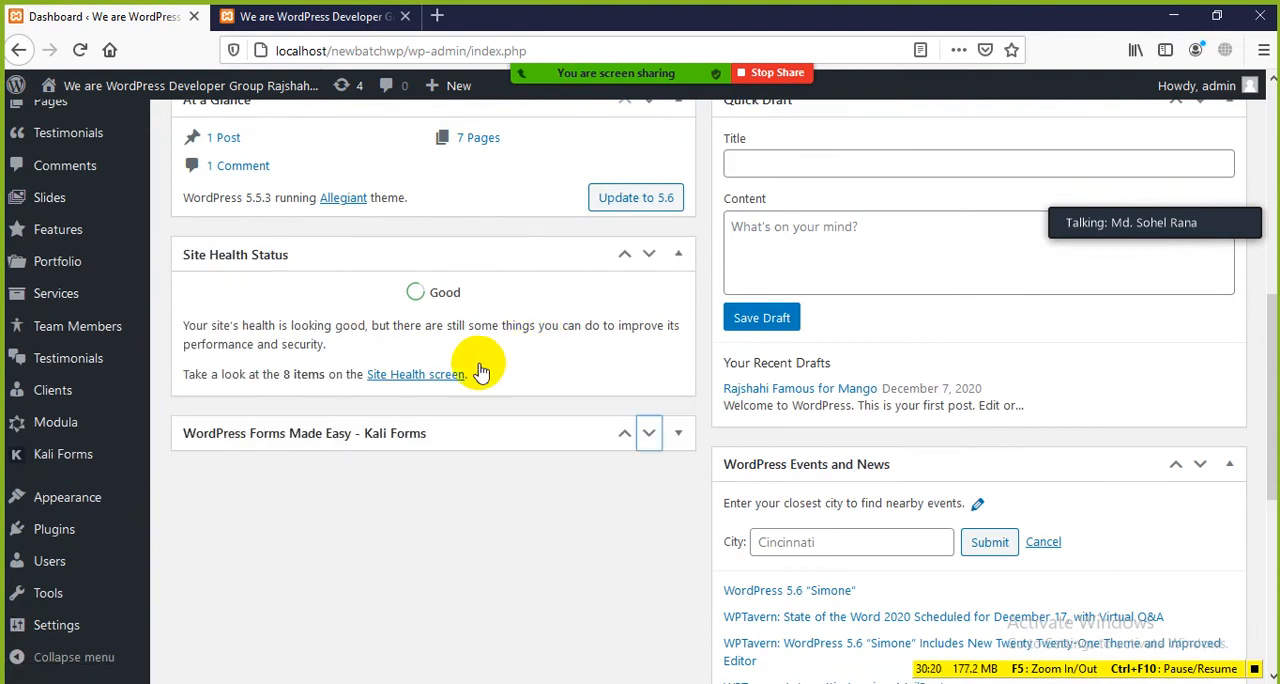
click(680, 435)
scroll(466, 437, down, 4)
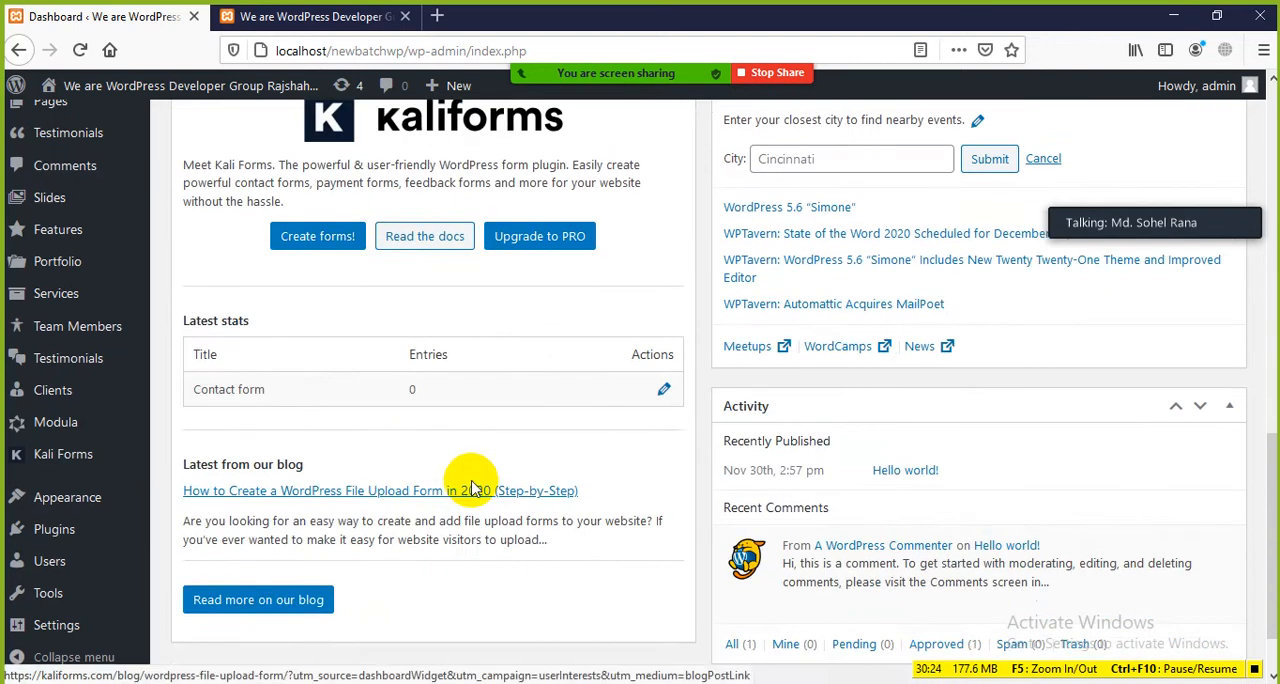
scroll(466, 371, up, 3)
scroll(478, 452, down, 4)
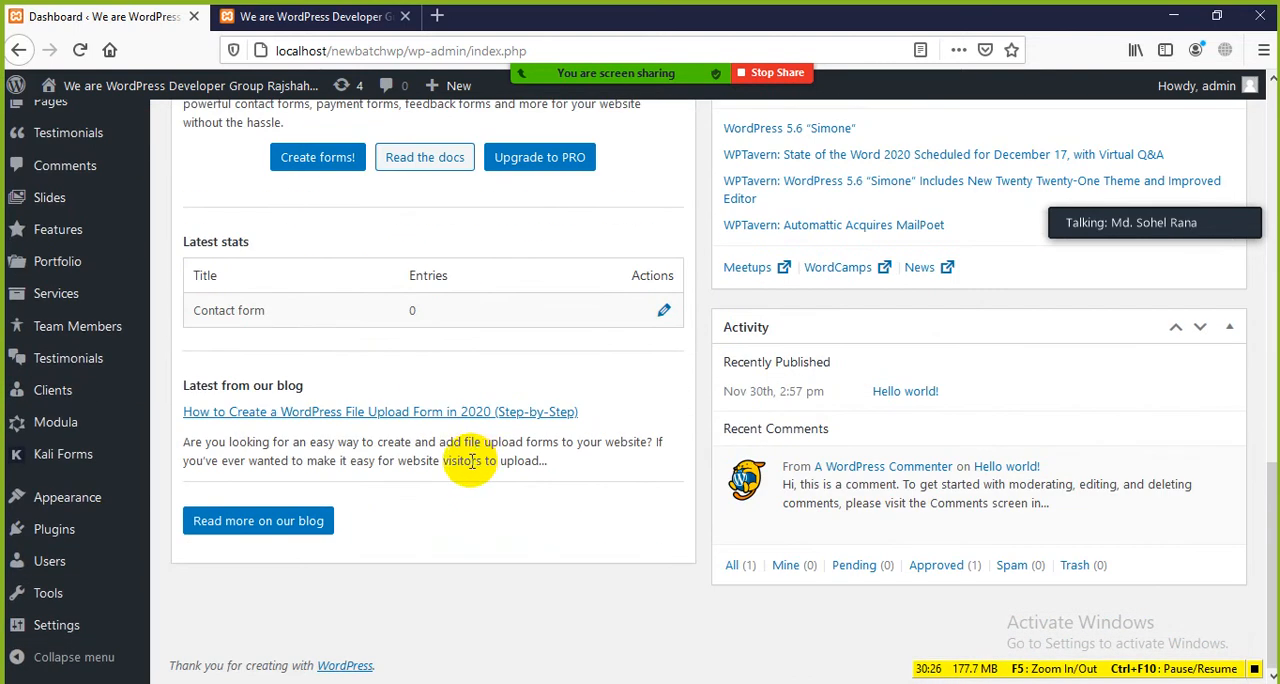
scroll(470, 460, up, 5)
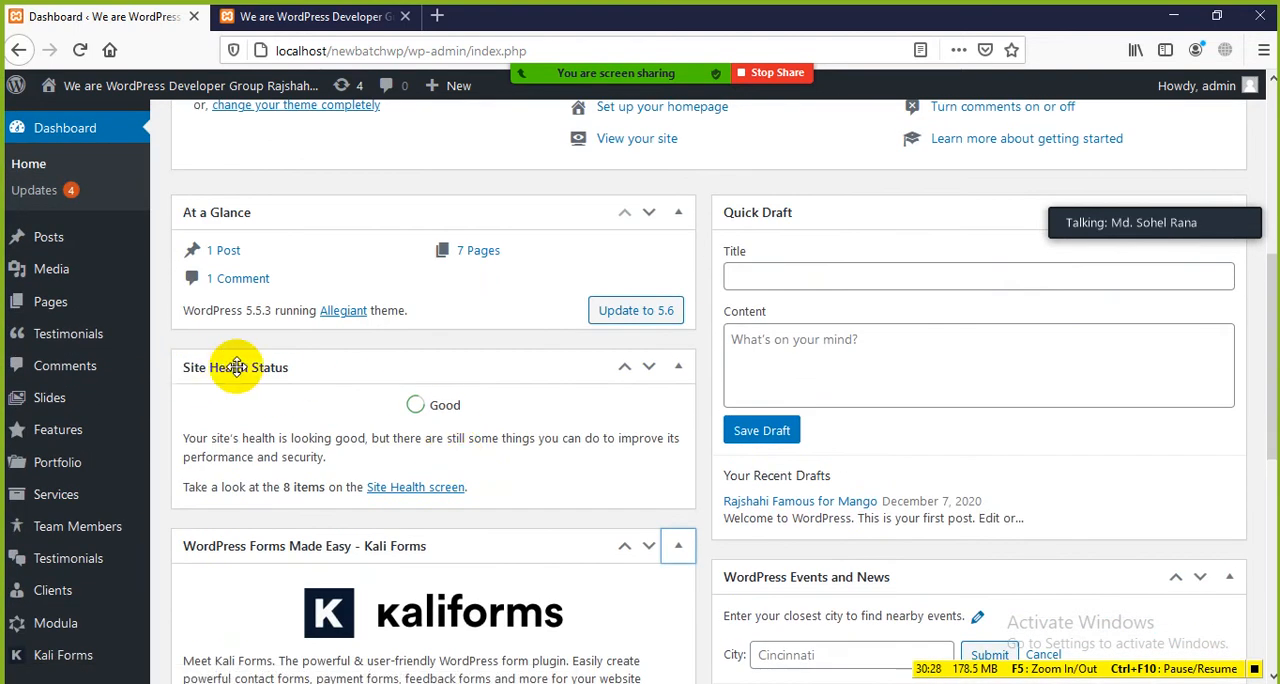
Step: Move At a Glance to the top of the second column and Quick Draft to the top of the first column
scroll(236, 367, up, 4)
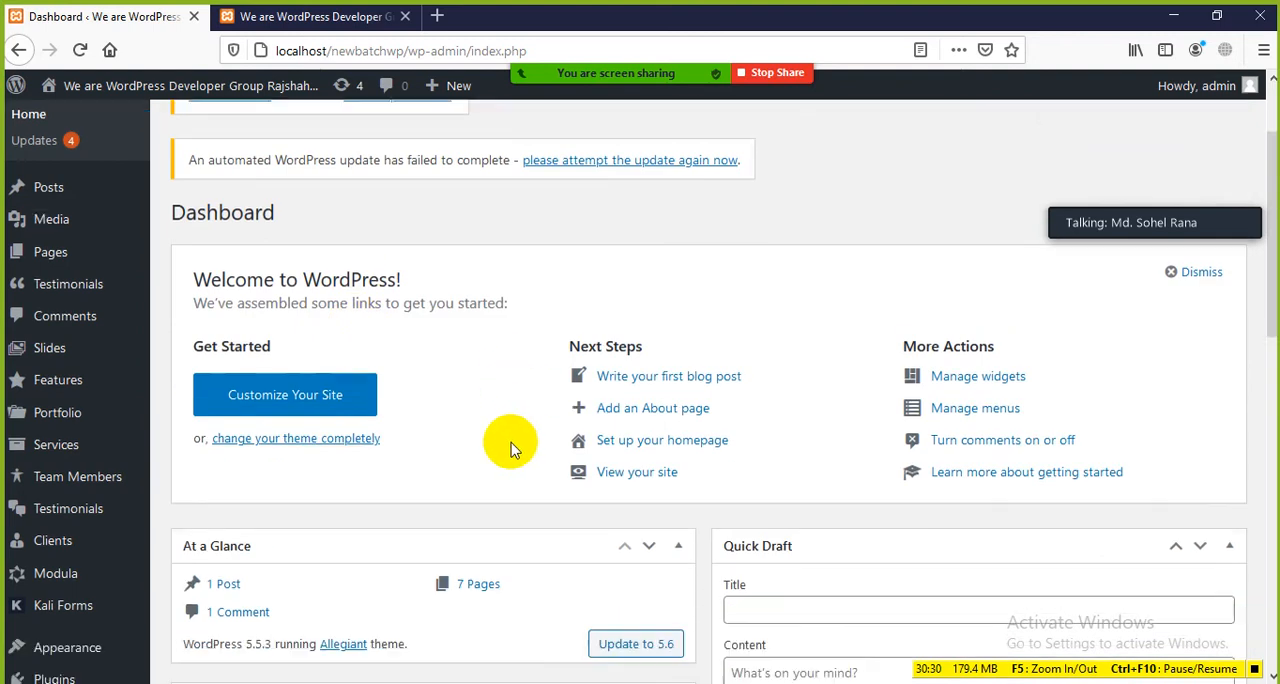
scroll(510, 450, down, 3)
drag(477, 312, 1029, 338)
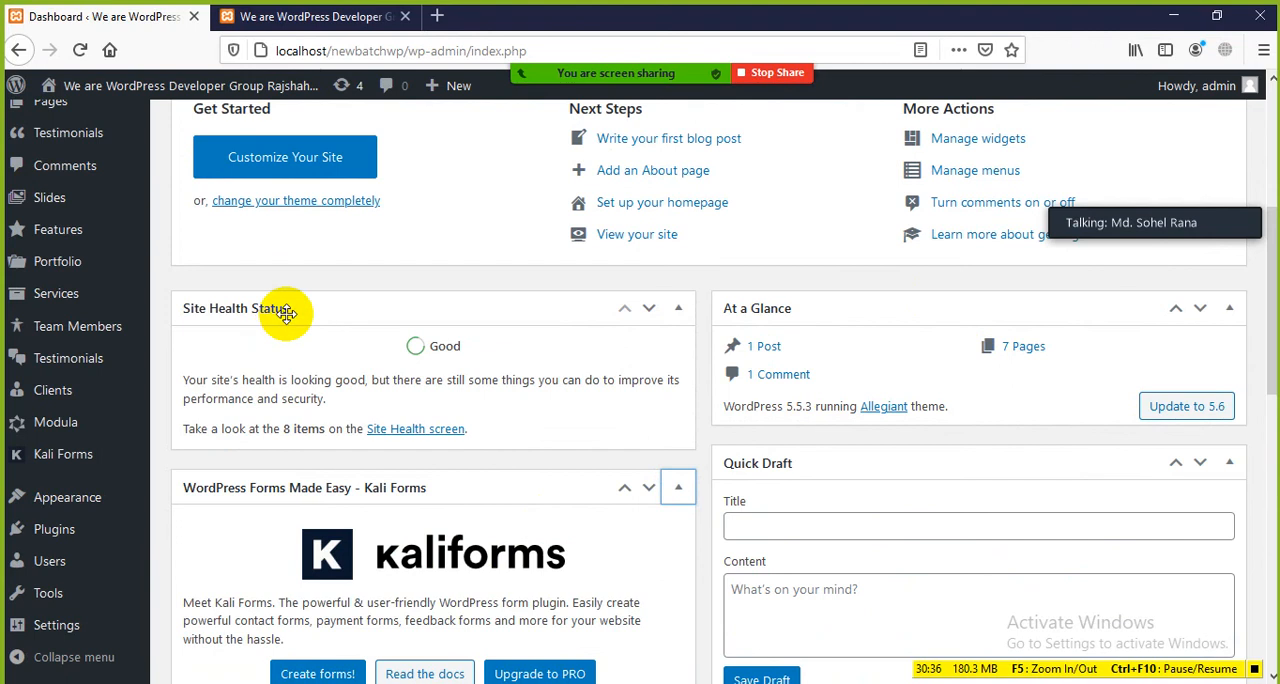
scroll(314, 319, down, 3)
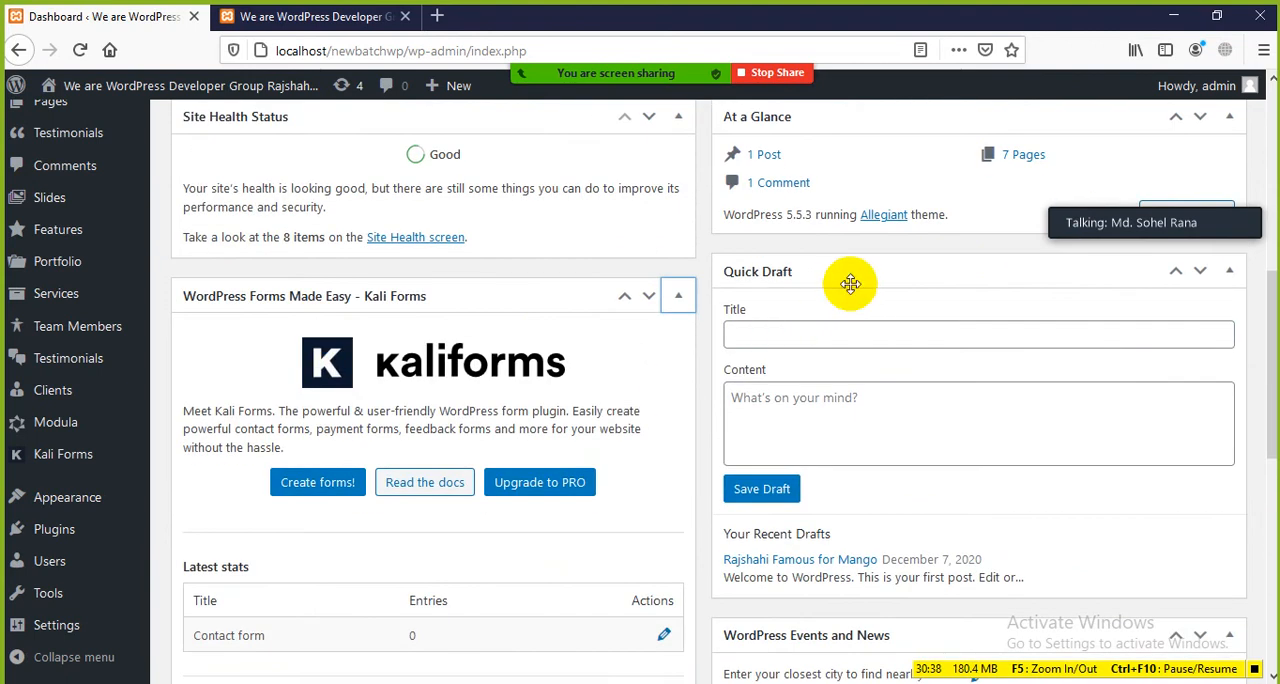
drag(536, 320, 322, 325)
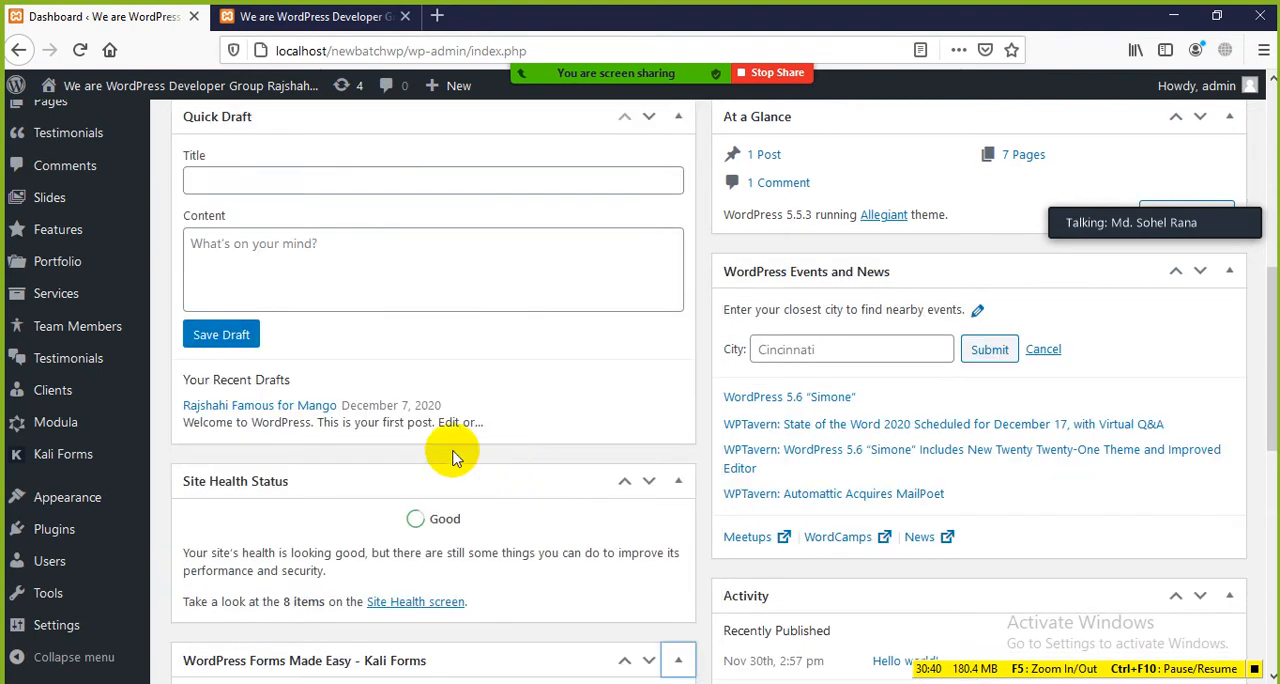
scroll(309, 390, up, 3)
scroll(866, 466, up, 4)
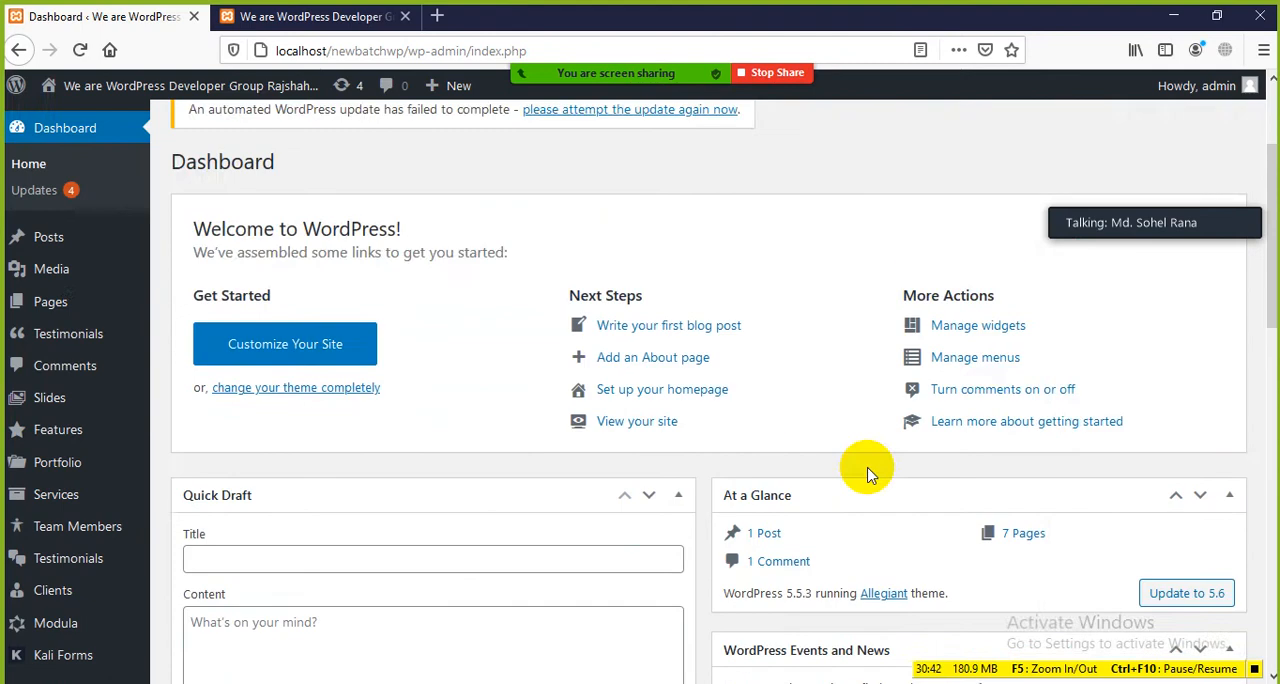
scroll(986, 500, down, 10)
scroll(983, 467, down, 5)
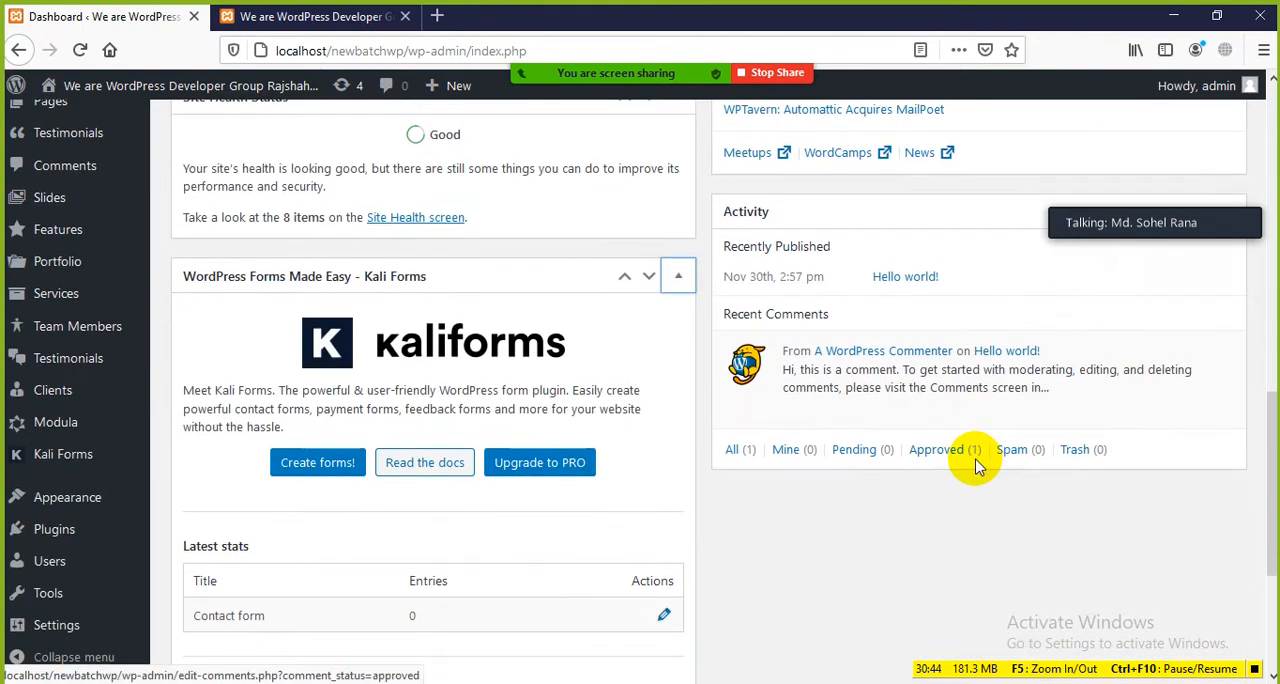
Step: Hide the WordPress Forms Made Easy - Kali Forms box through Screen Options and check the Dashboard without it
scroll(523, 514, up, 3)
scroll(530, 512, up, 10)
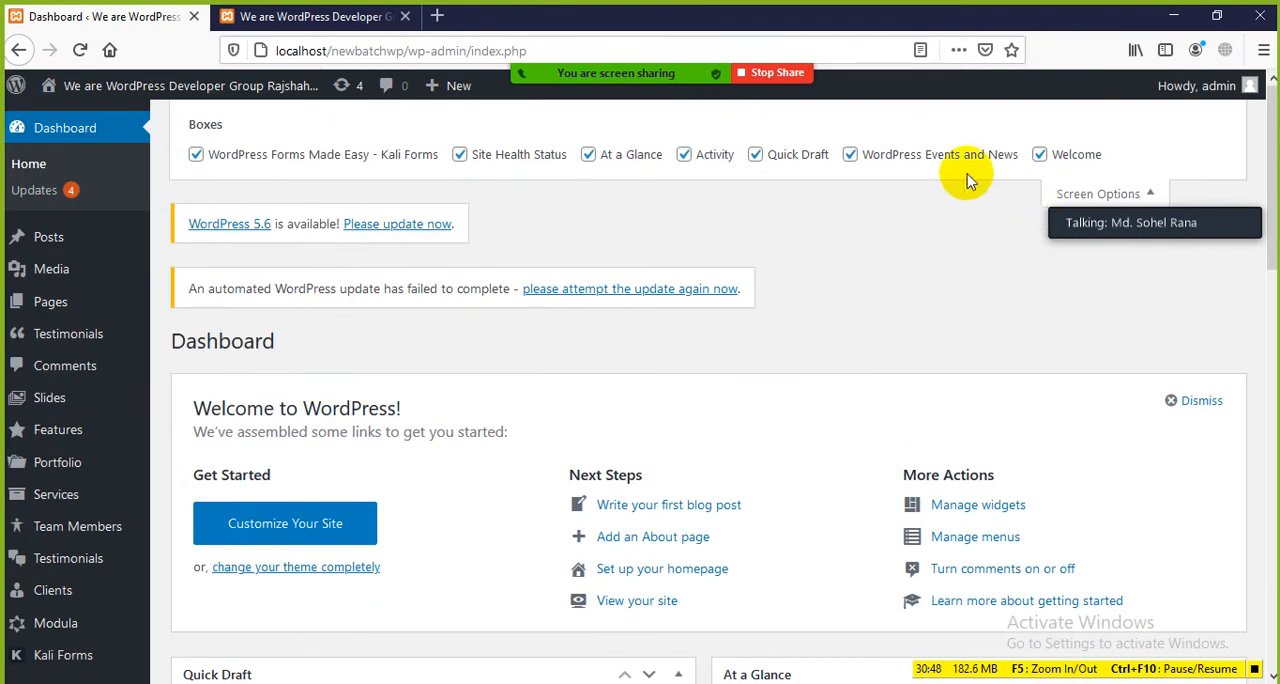
click(196, 157)
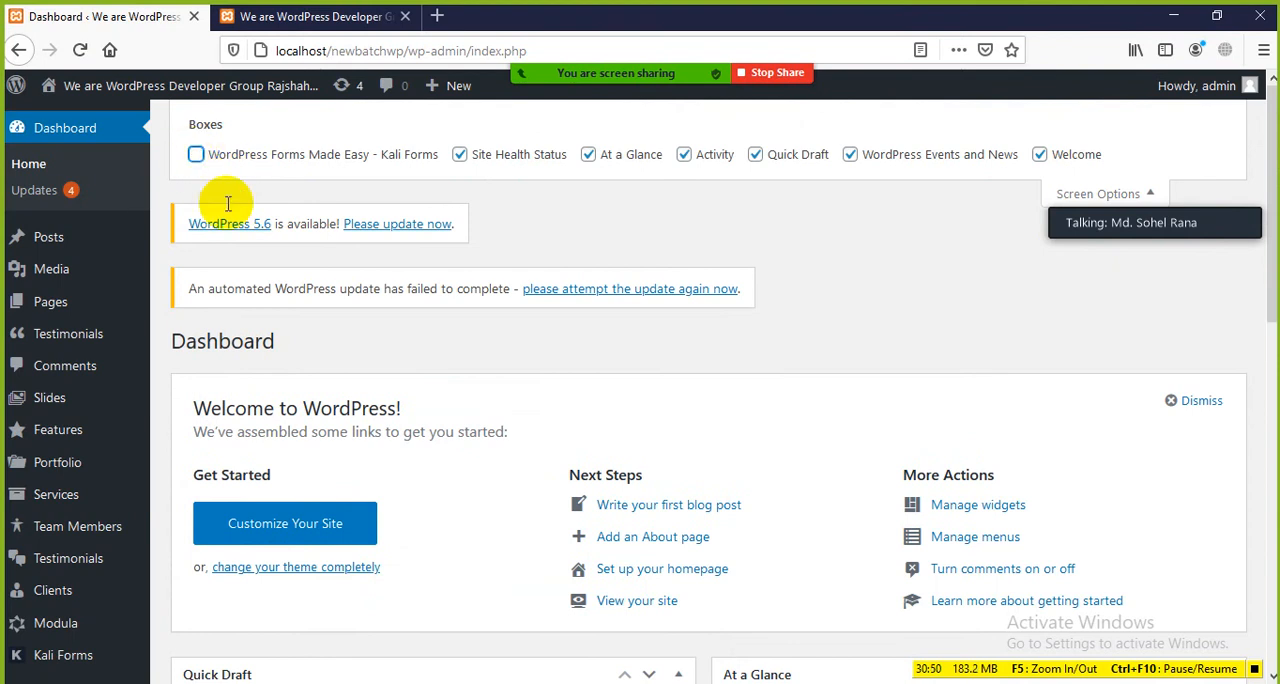
scroll(491, 400, down, 10)
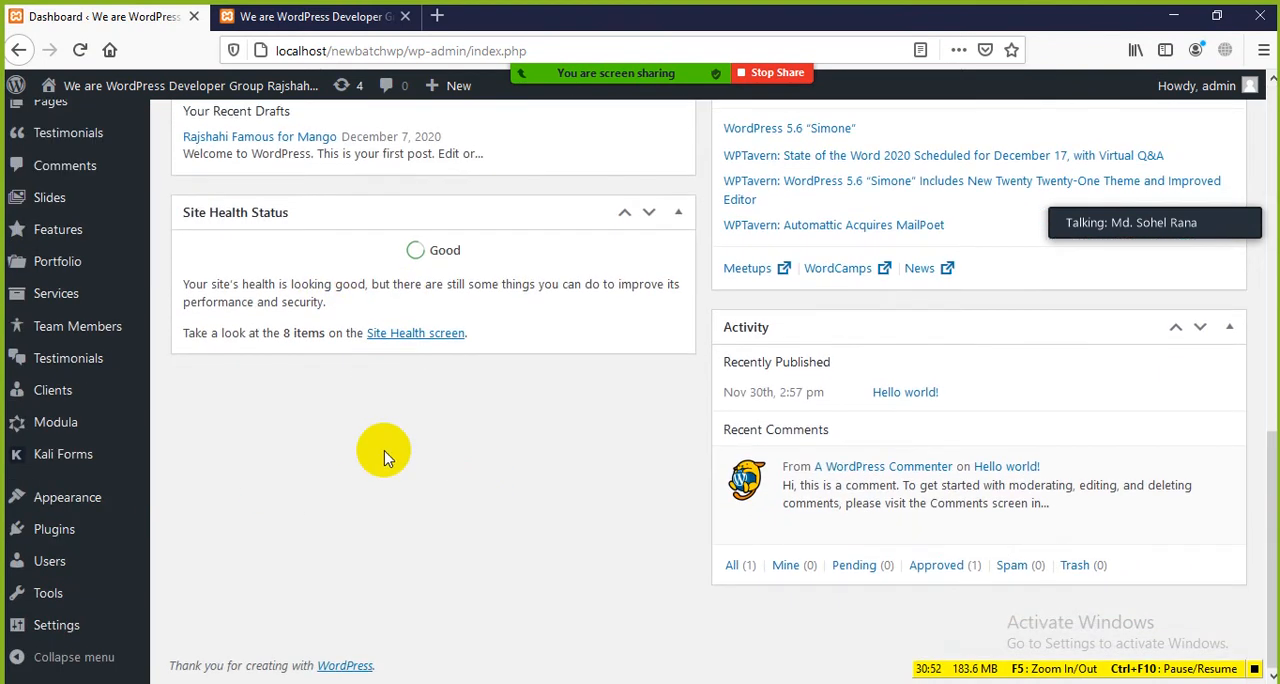
scroll(382, 445, up, 3)
Step: Move Activity below Quick Draft in the first column, and Site Health Status between At a Glance and WordPress Events and News
scroll(381, 435, down, 3)
mouse_move(878, 327)
mouse_down()
mouse_move(694, 446)
mouse_move(523, 524)
mouse_move(369, 518)
mouse_move(350, 432)
mouse_up()
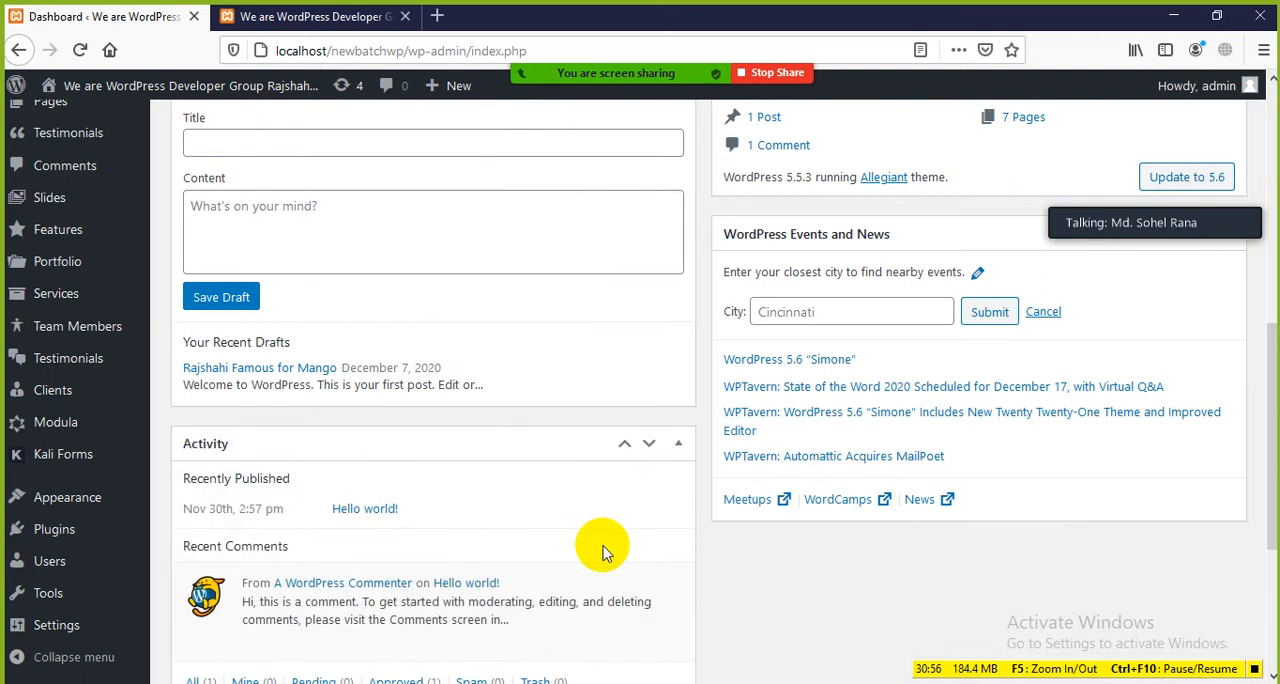
scroll(423, 449, down, 3)
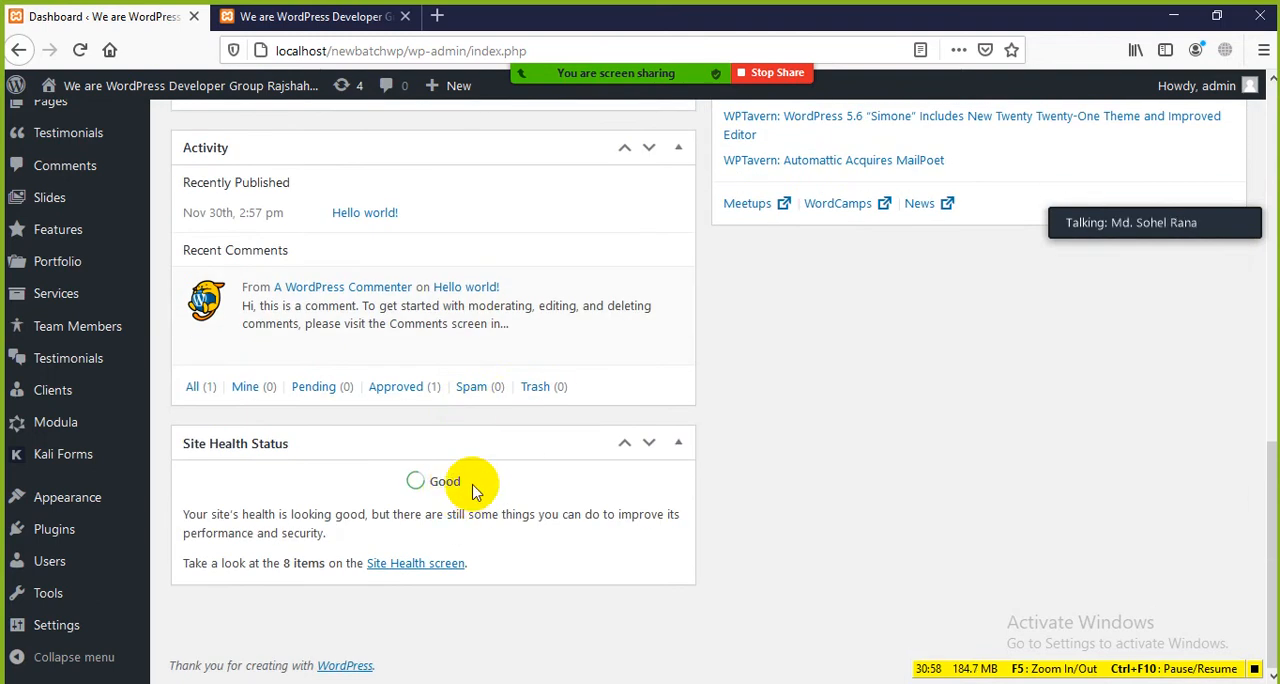
mouse_move(437, 443)
mouse_down()
mouse_move(737, 421)
mouse_move(990, 356)
mouse_up()
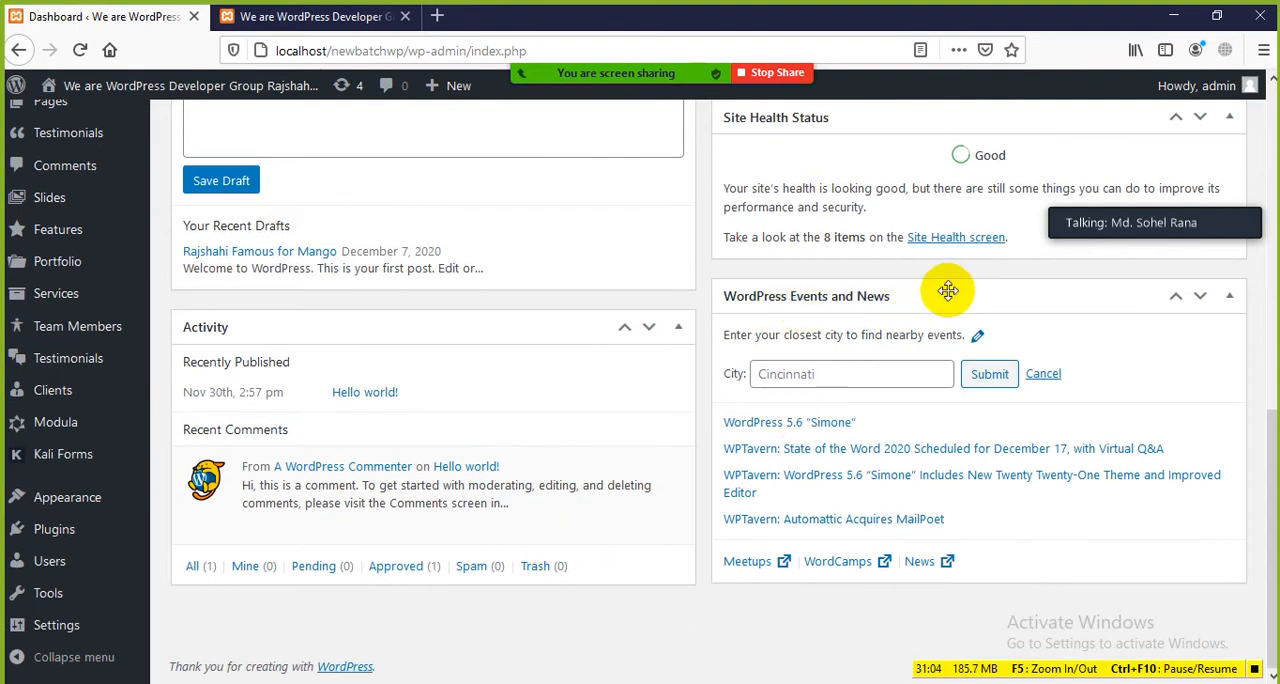
scroll(290, 365, up, 2)
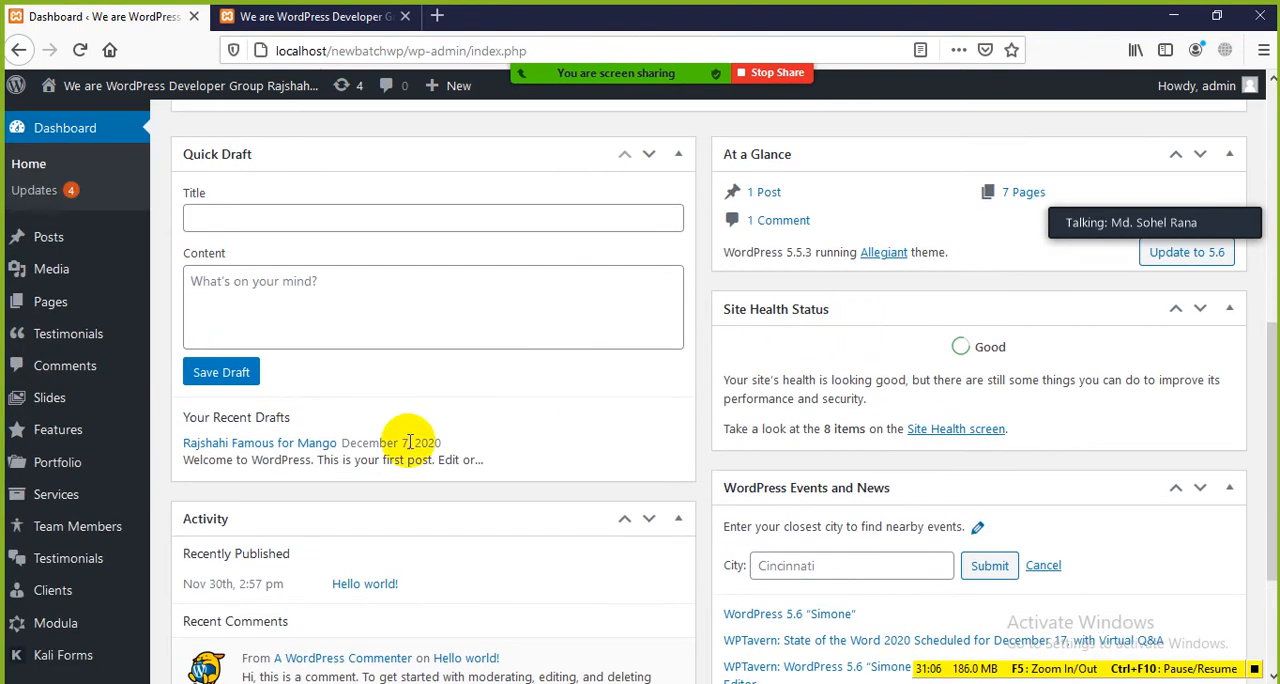
scroll(257, 386, up, 5)
scroll(745, 320, down, 7)
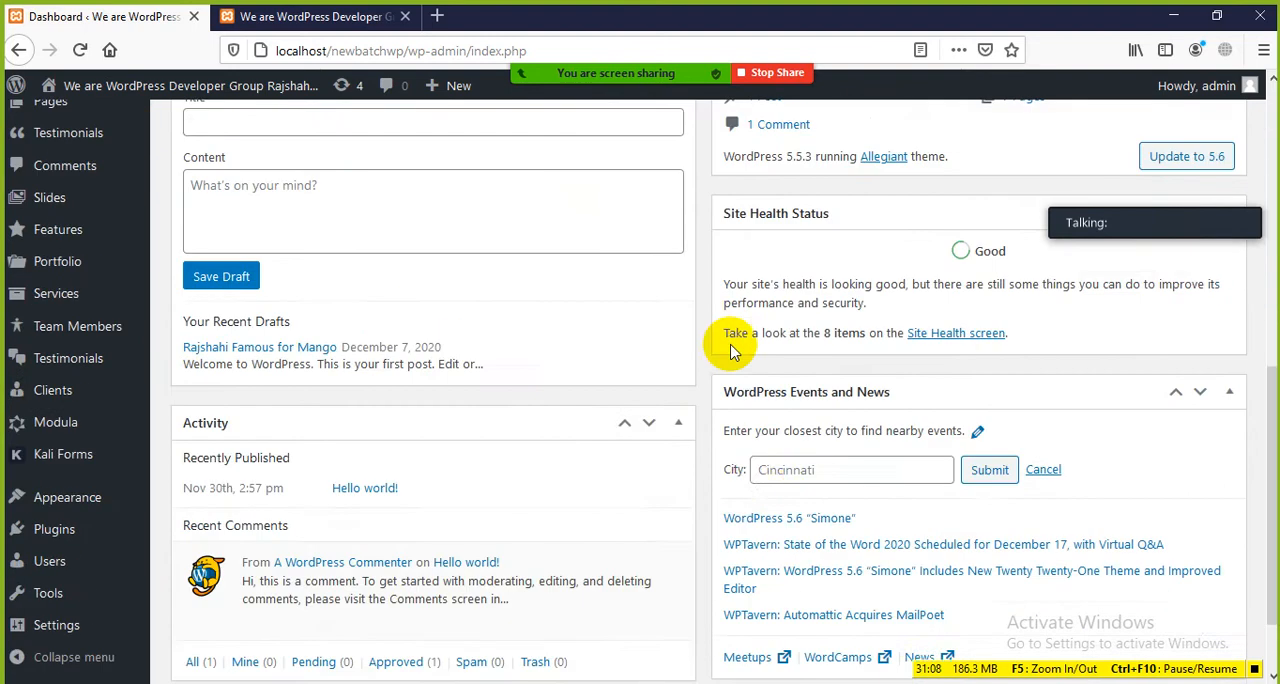
scroll(660, 530, up, 8)
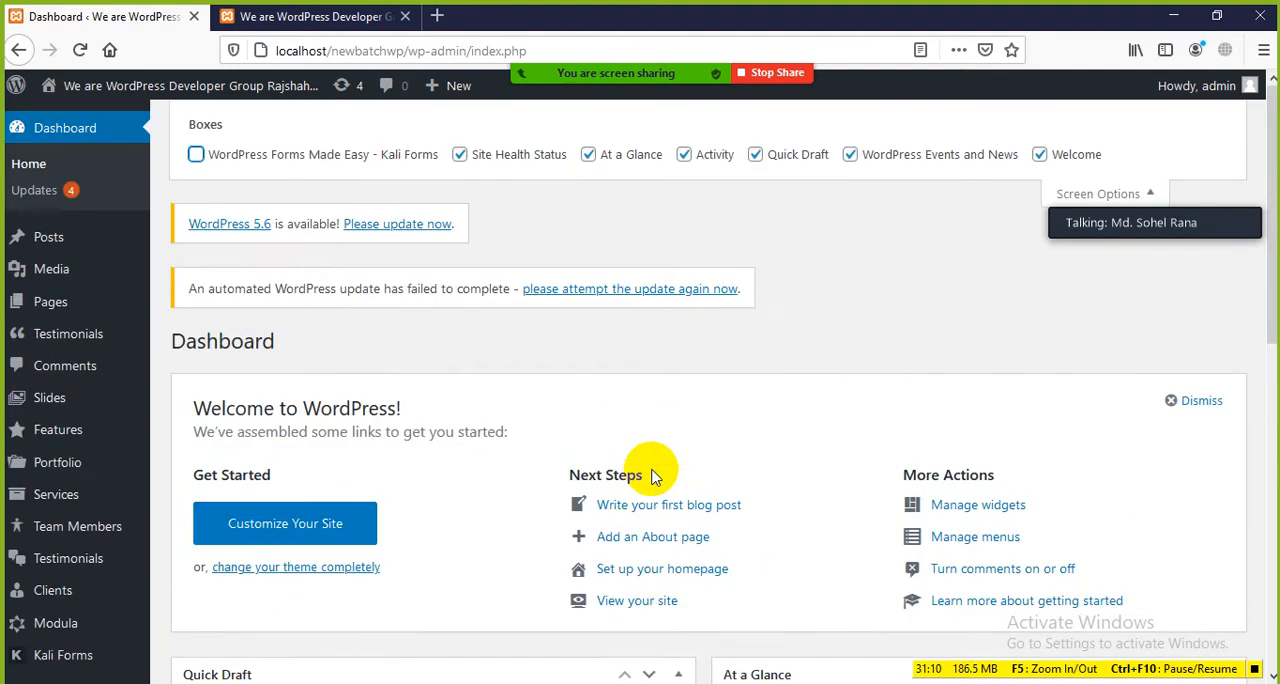
click(1040, 285)
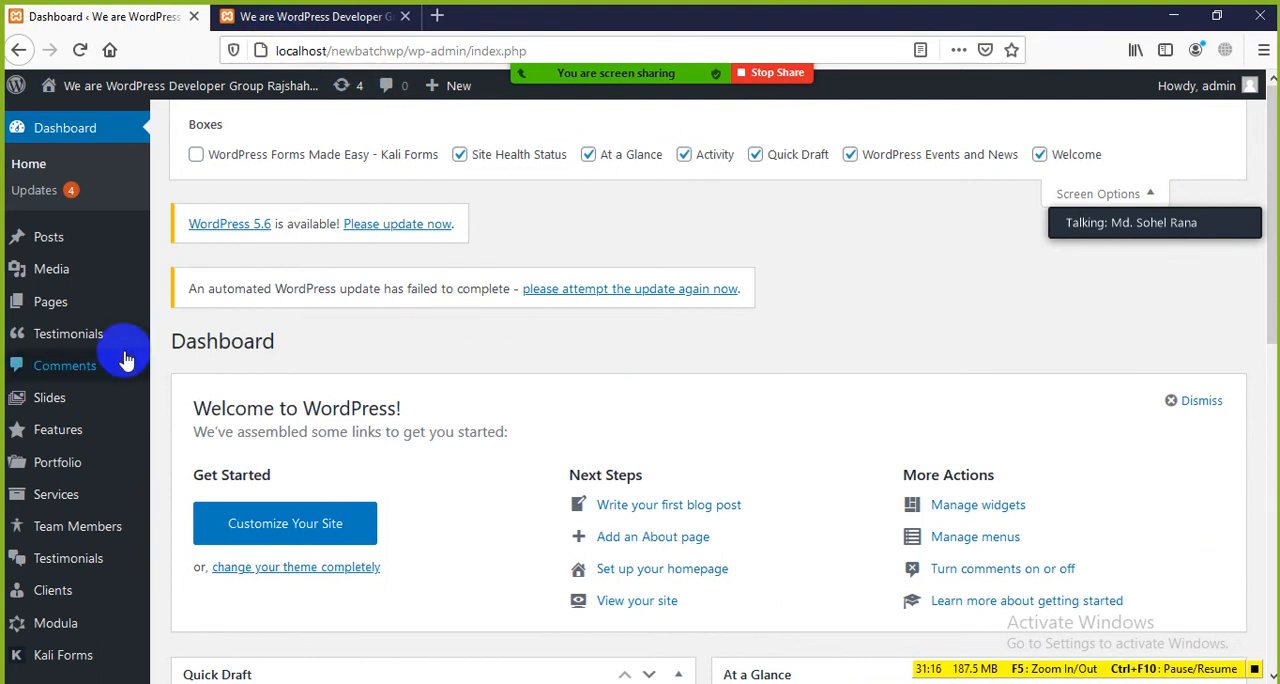
Step: Switch to the Class-03 WordPress Basics.docx document in Word and highlight the Welcome heading
click(704, 682)
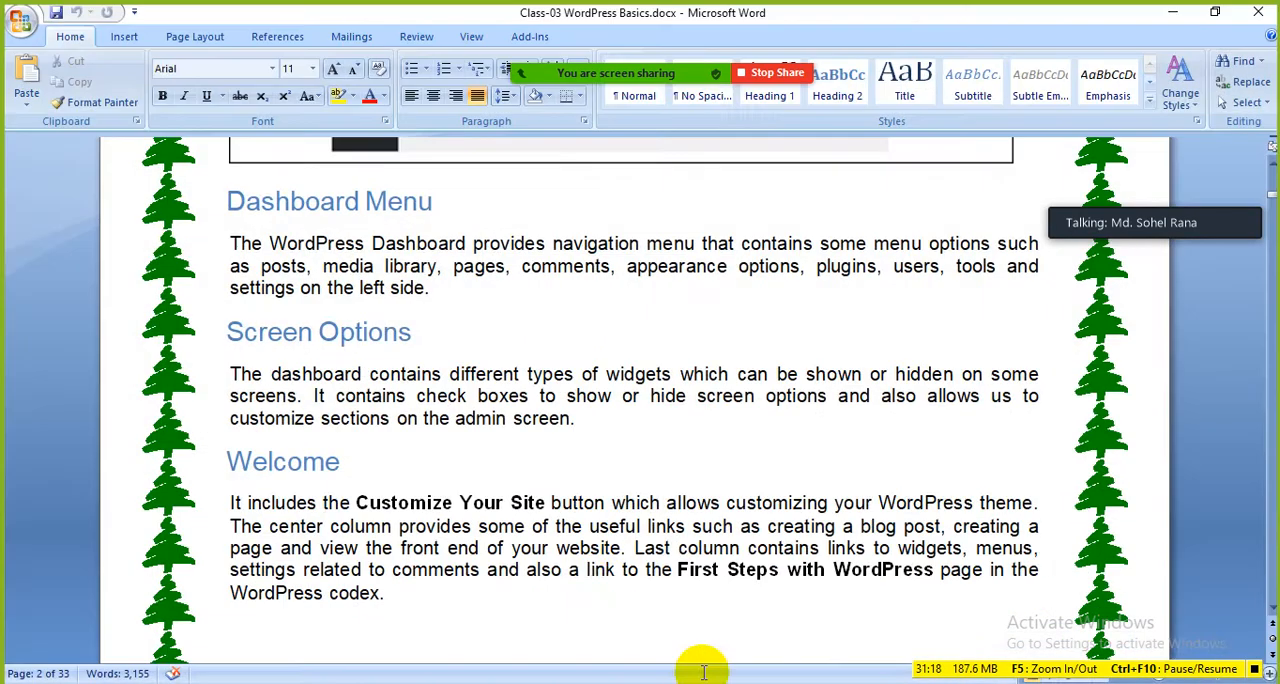
click(171, 329)
click(537, 452)
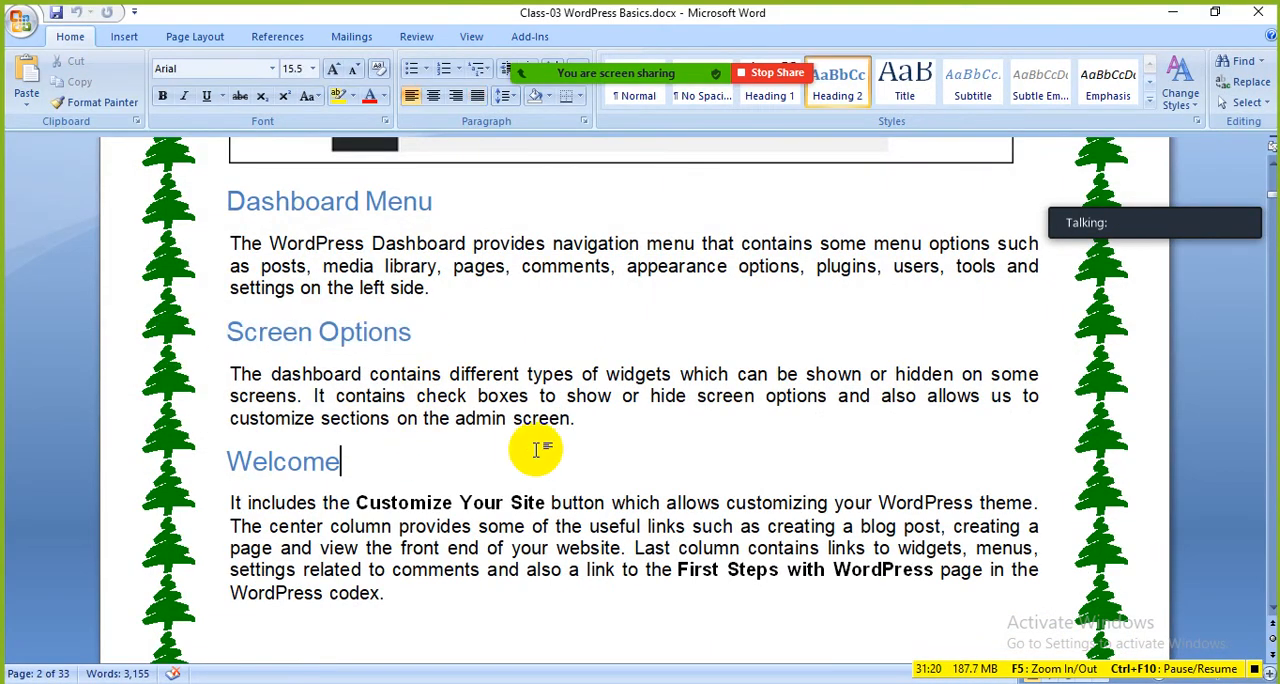
scroll(517, 449, down, 3)
drag(359, 283, 216, 281)
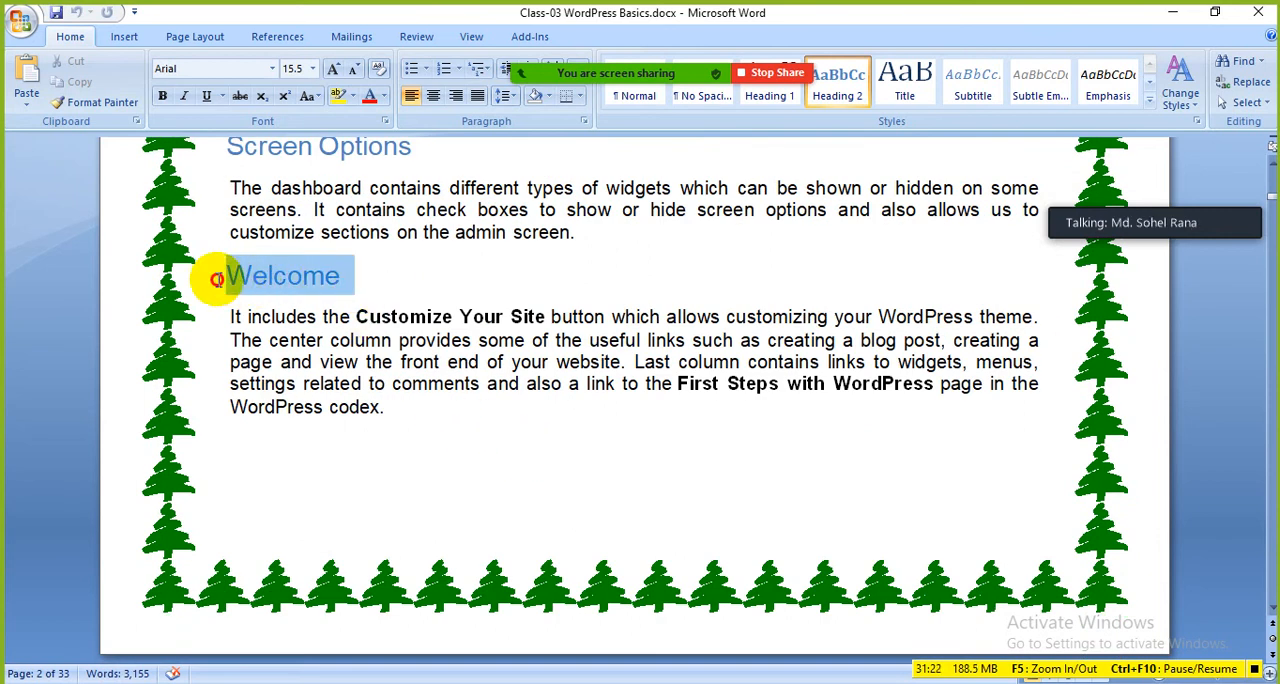
drag(458, 360, 465, 361)
Step: Switch back to the WordPress Dashboard in Firefox and look over the Welcome panel and the boxes below it
key(alt+Tab)
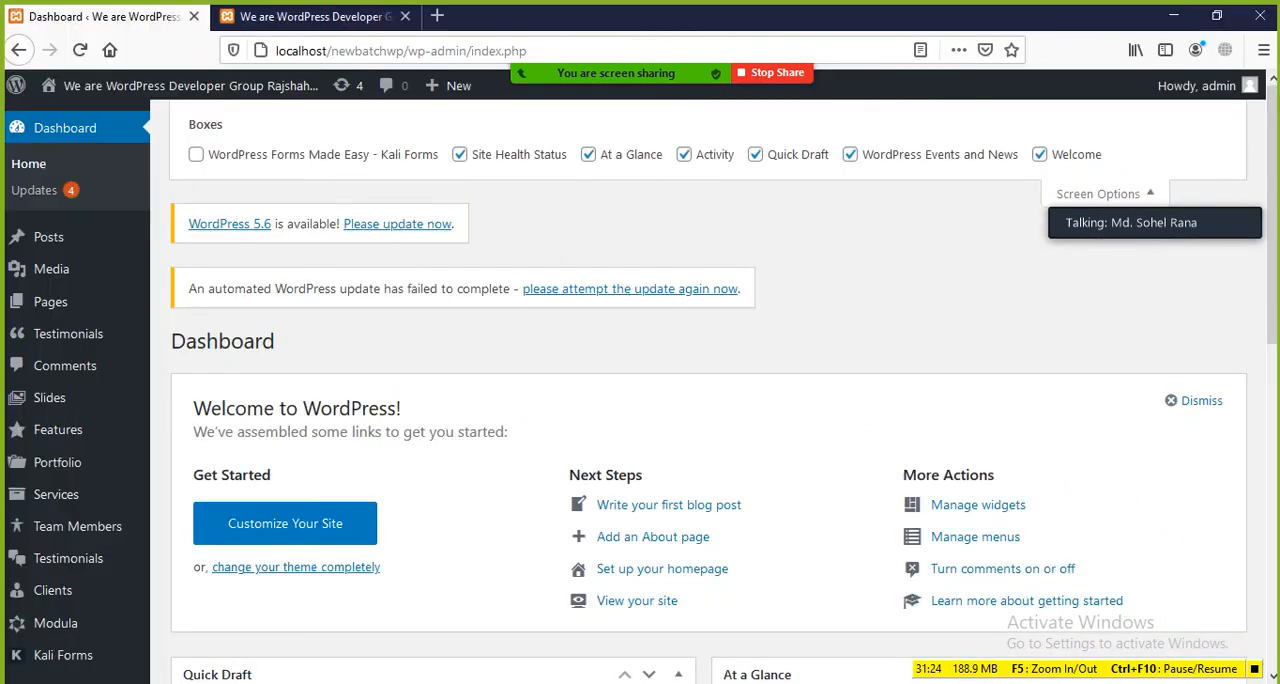
scroll(500, 400, down, 3)
scroll(466, 257, down, 3)
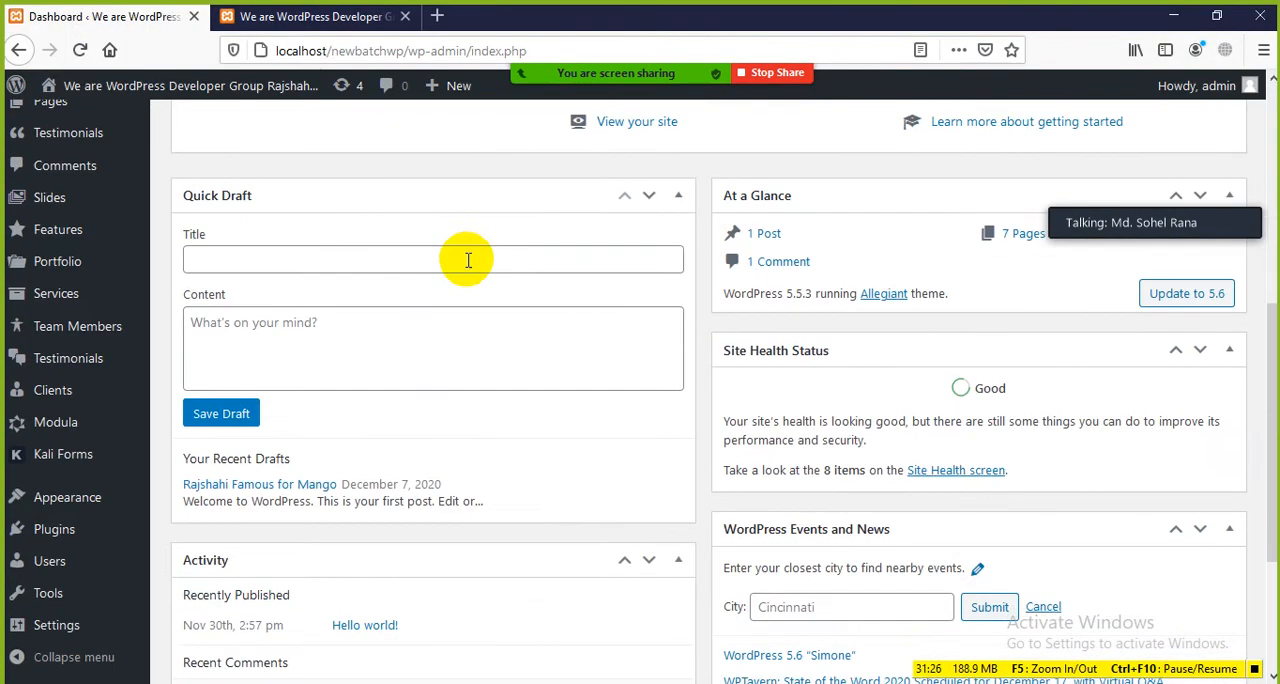
scroll(1008, 180, up, 5)
scroll(700, 351, down, 5)
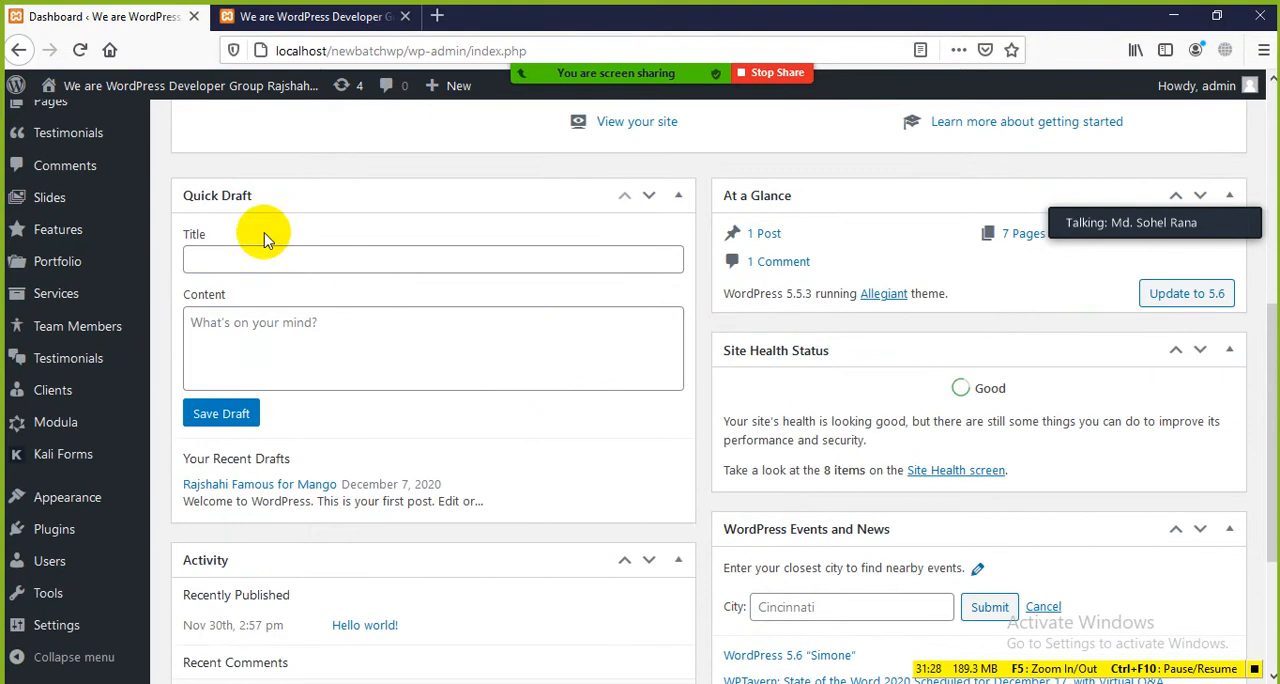
scroll(822, 155, down, 2)
scroll(810, 180, down, 3)
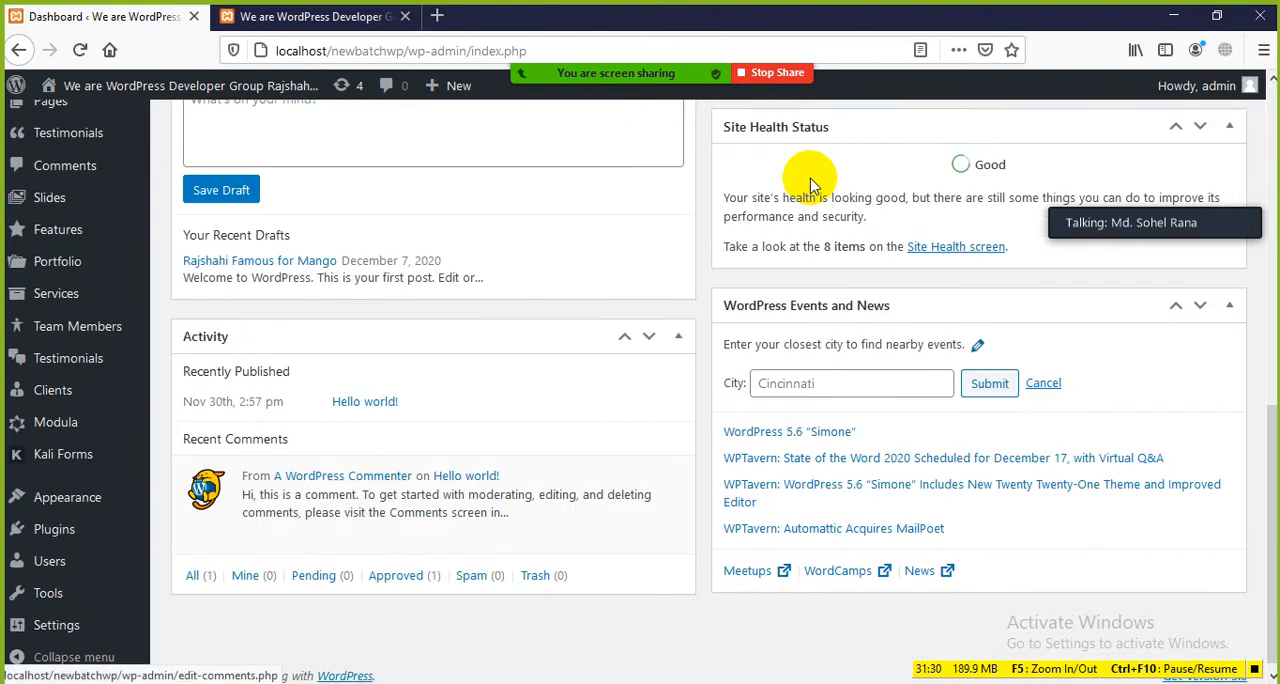
Step: Return to the Word lesson document and highlight the Quick Draft and WordPress News headings in turn
click(699, 681)
scroll(281, 343, down, 7)
scroll(328, 362, down, 1)
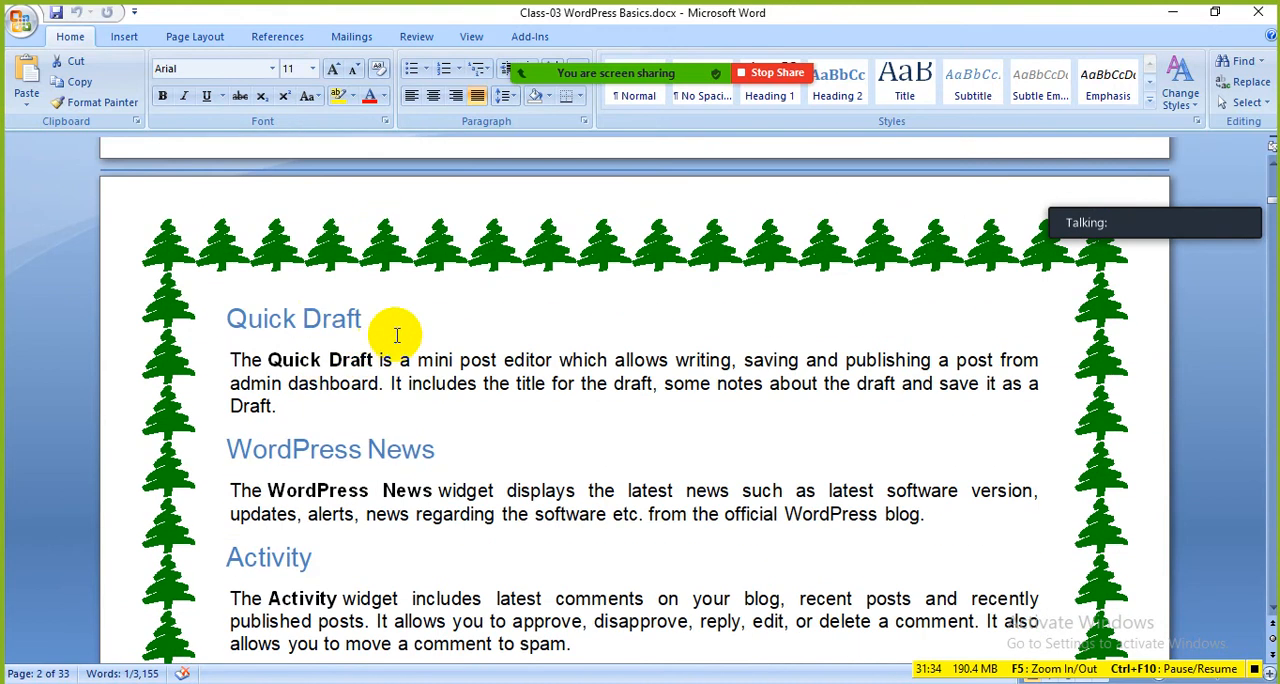
drag(394, 315, 229, 314)
click(460, 412)
drag(485, 452, 296, 452)
click(412, 508)
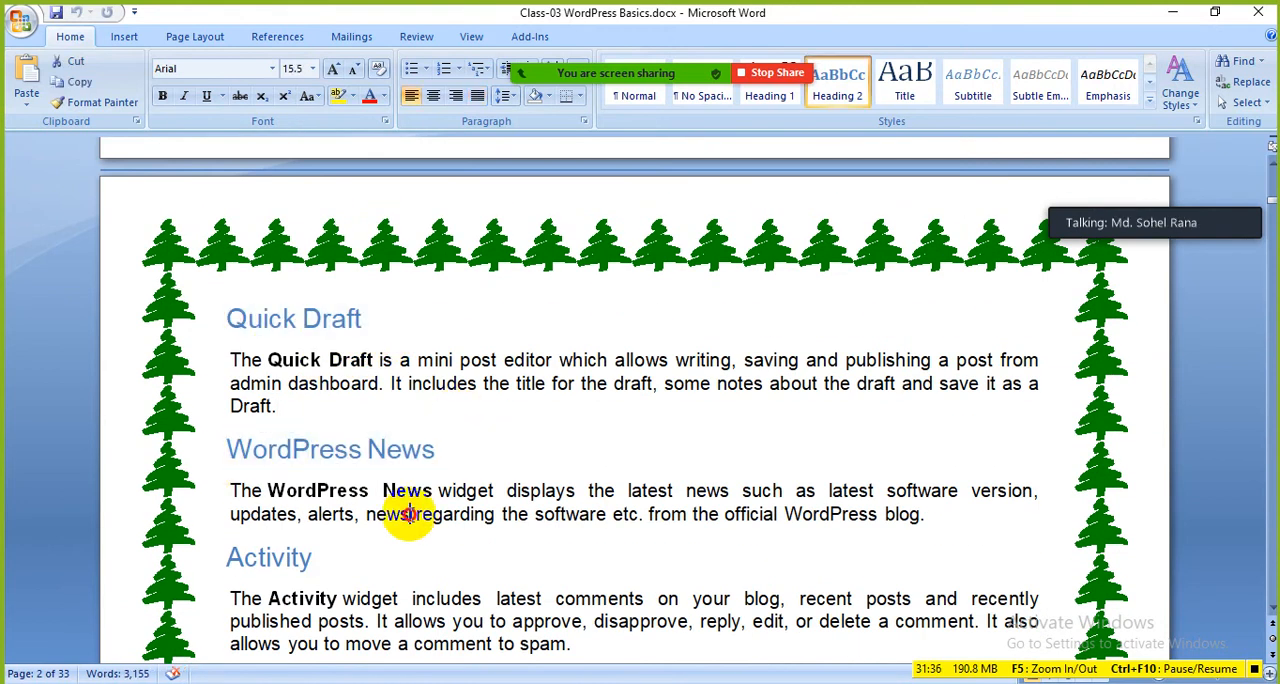
Step: Highlight the Activity heading and the At a Glance heading in the lesson document
scroll(414, 506, down, 1)
drag(364, 497, 196, 497)
click(410, 545)
scroll(423, 511, down, 4)
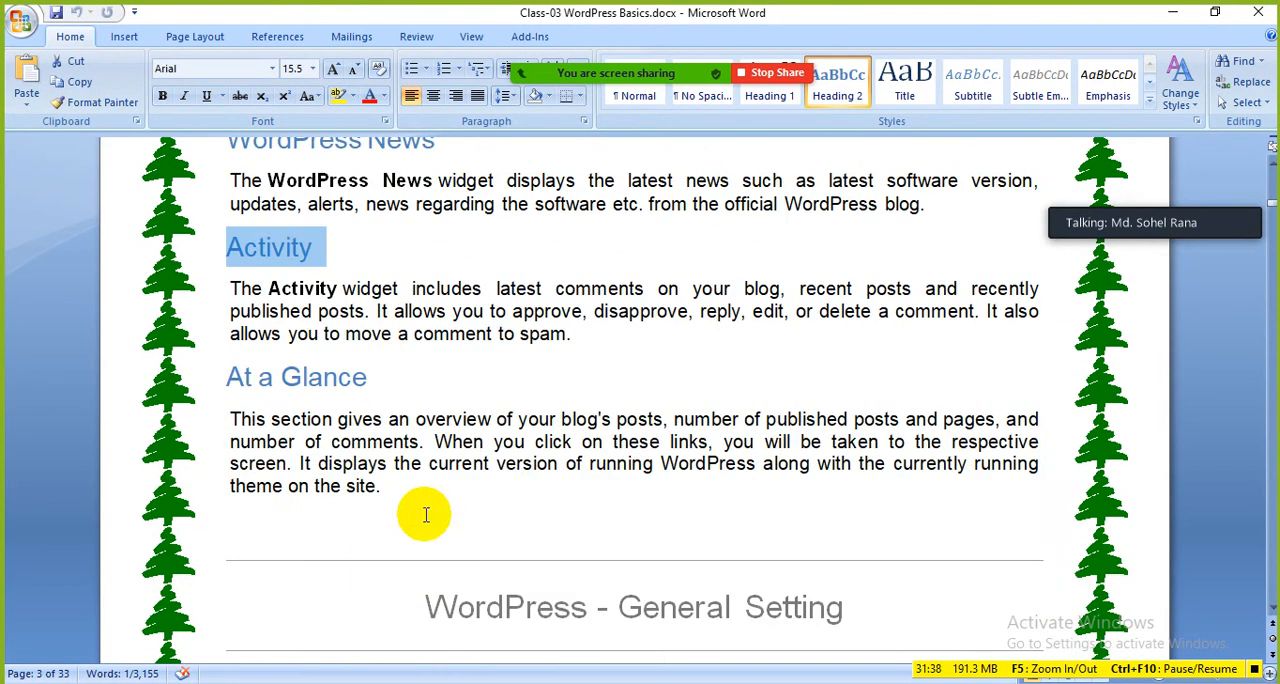
drag(366, 380, 206, 380)
click(455, 465)
Step: Go to the WordPress - General Setting chapter and highlight its title and introductory text
scroll(455, 465, down, 6)
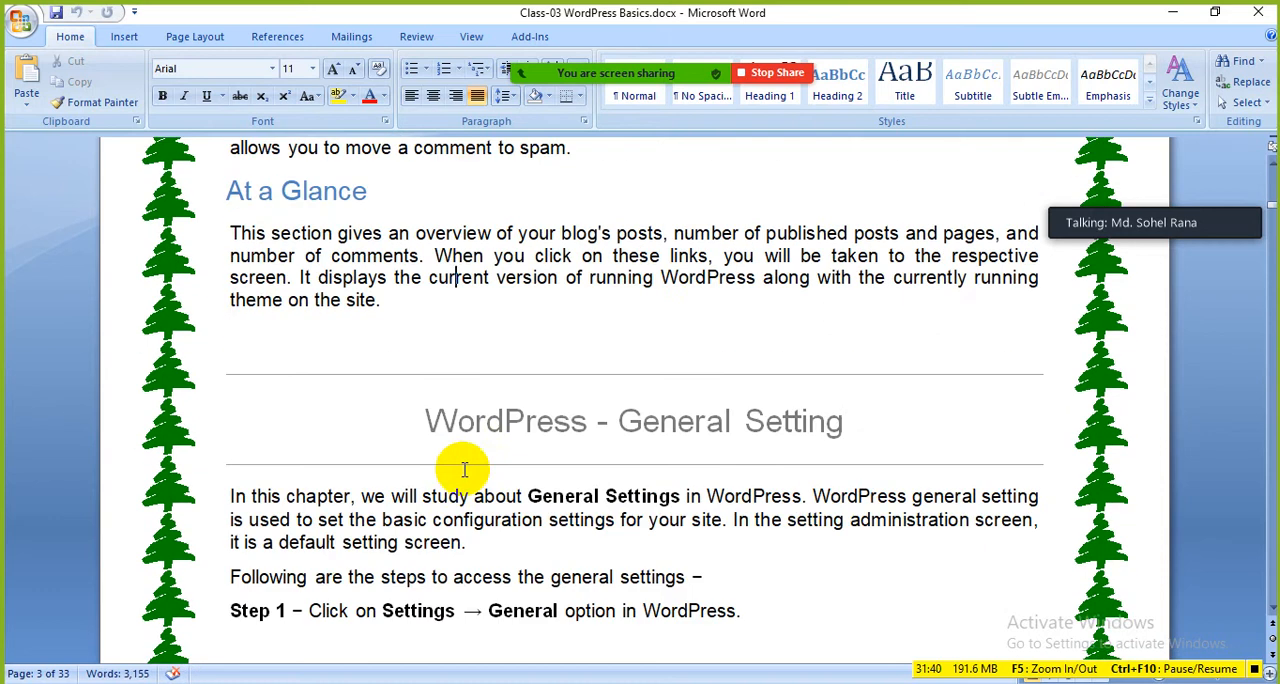
drag(886, 237, 409, 232)
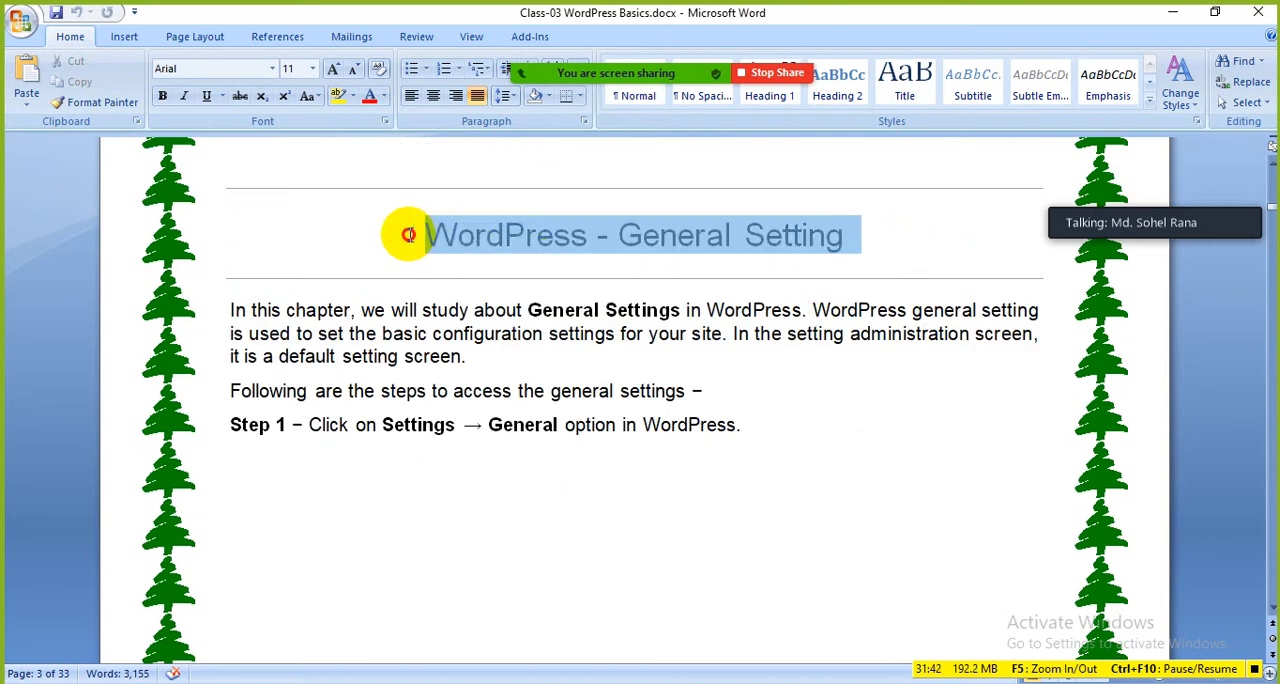
click(660, 460)
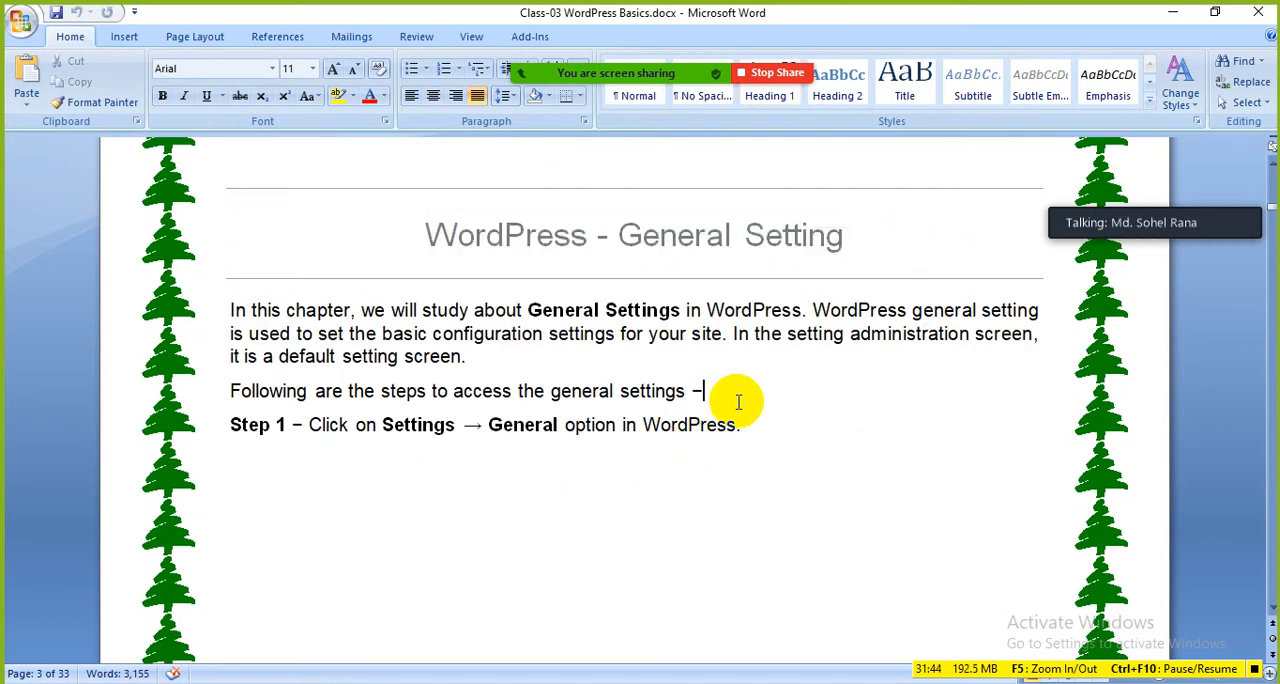
drag(851, 233, 586, 343)
click(797, 389)
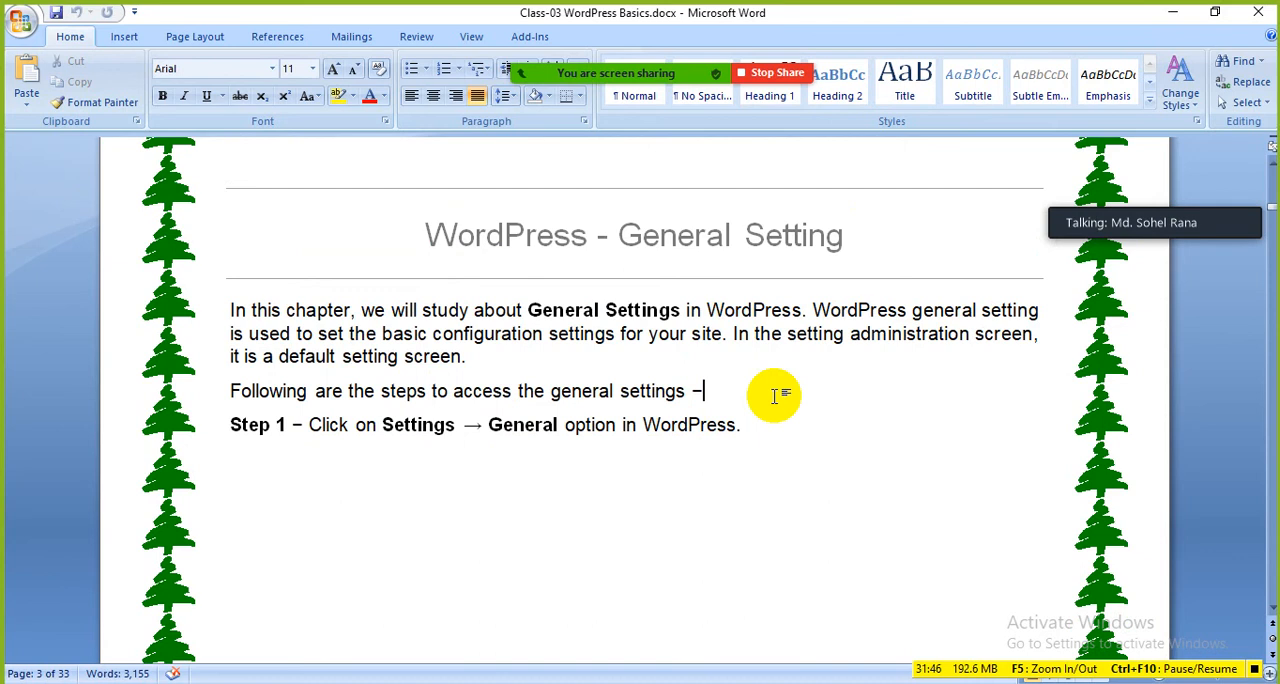
Step: Switch to Firefox, look at the WordPress site's front page, and return to the Dashboard
mouse_move(602, 75)
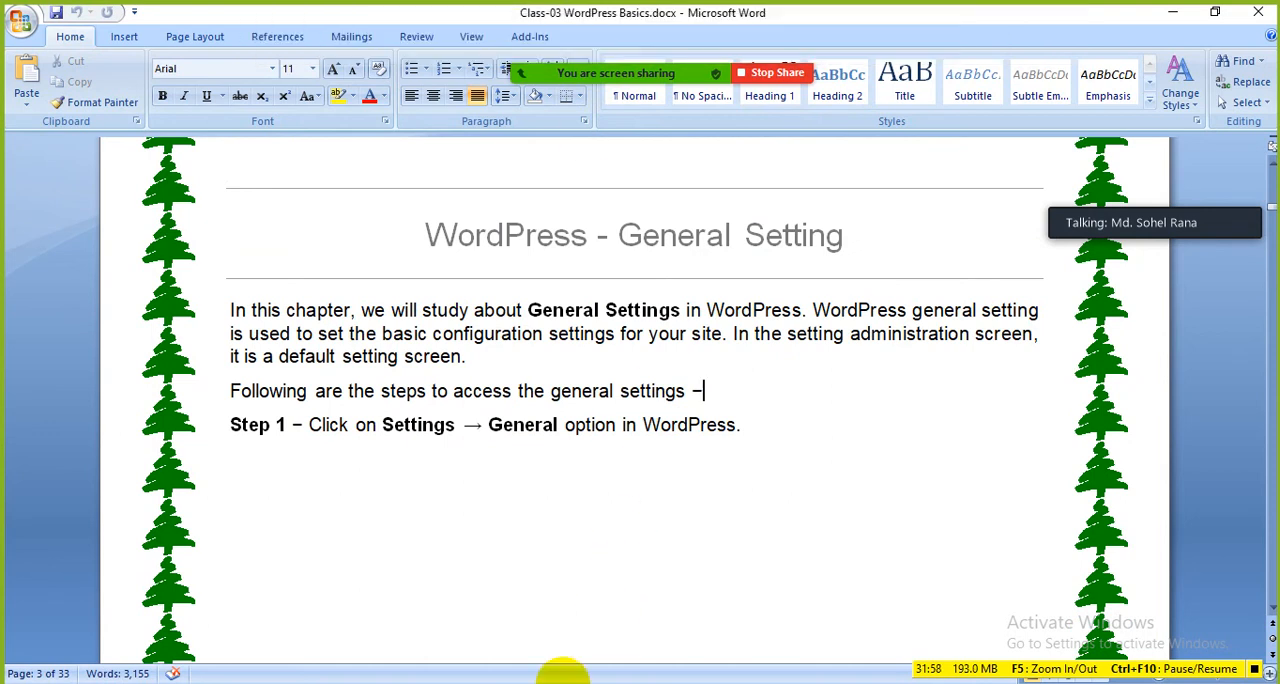
click(560, 683)
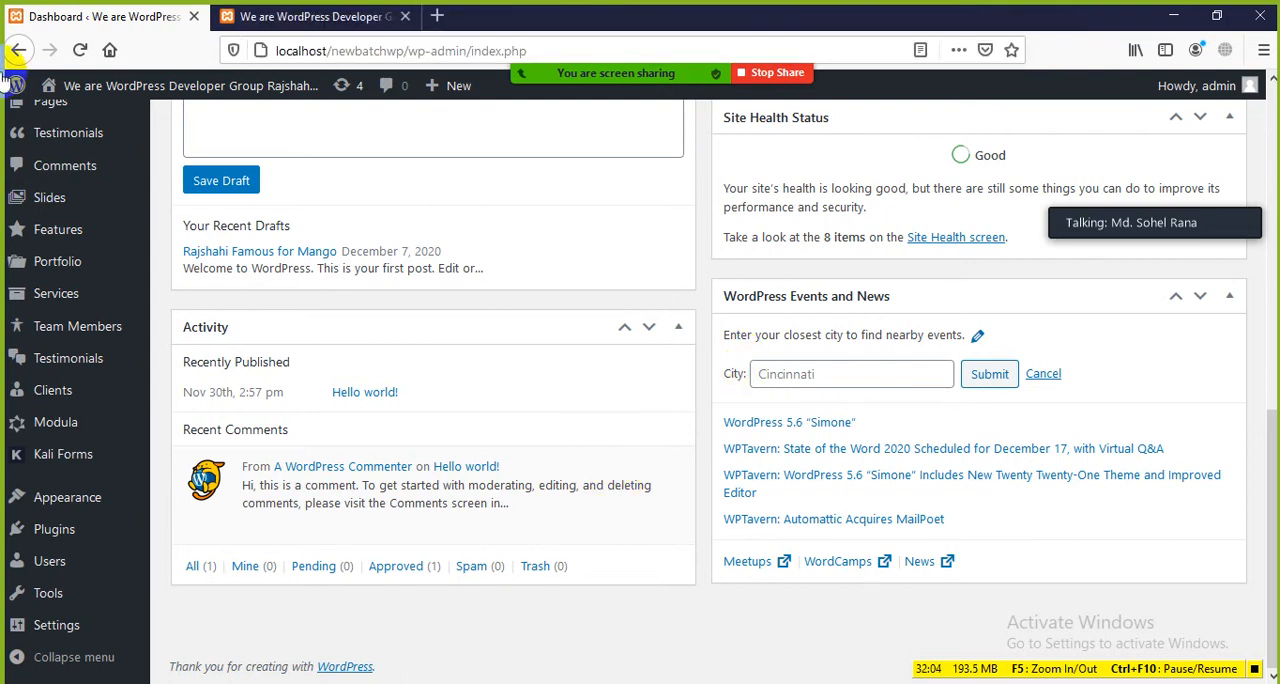
mouse_move(717, 77)
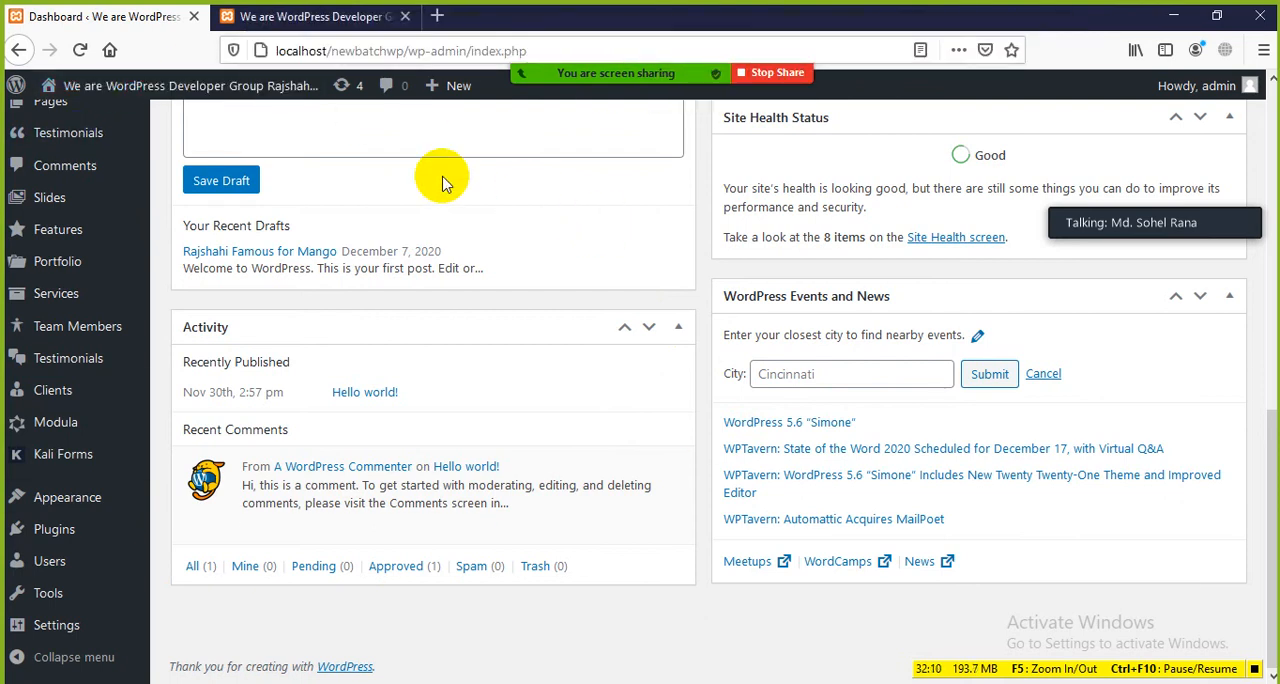
click(310, 16)
scroll(457, 297, down, 5)
scroll(480, 322, up, 5)
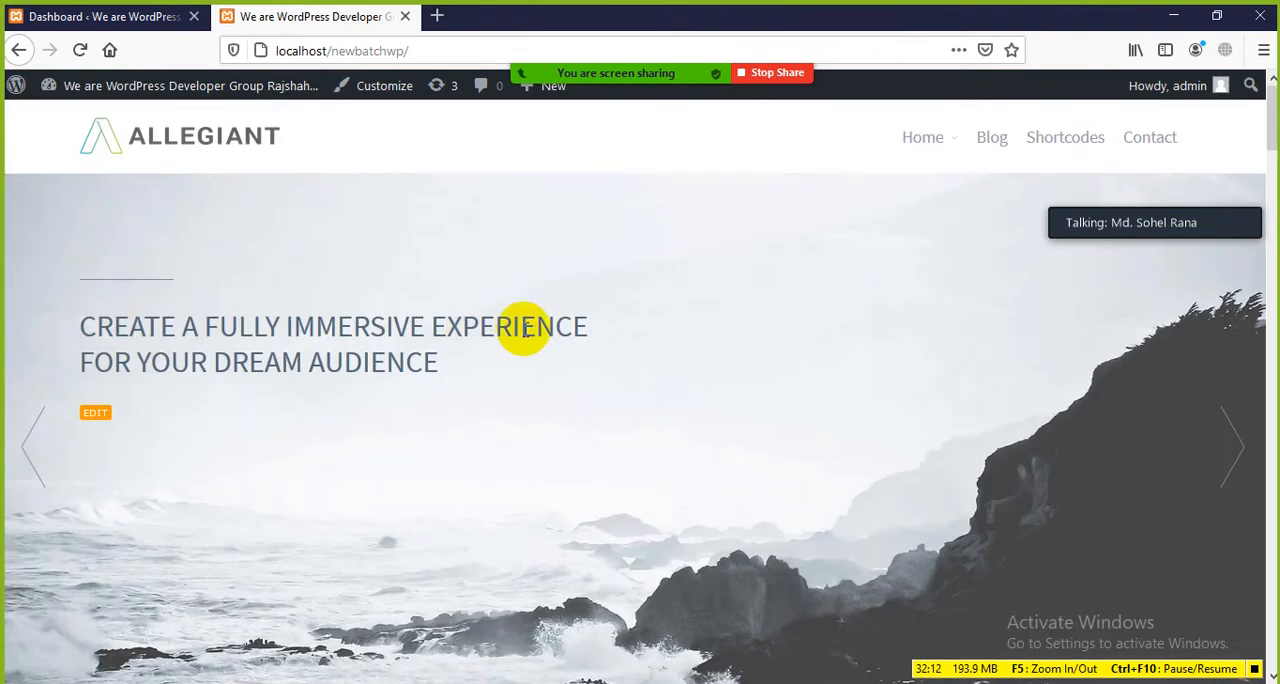
click(45, 17)
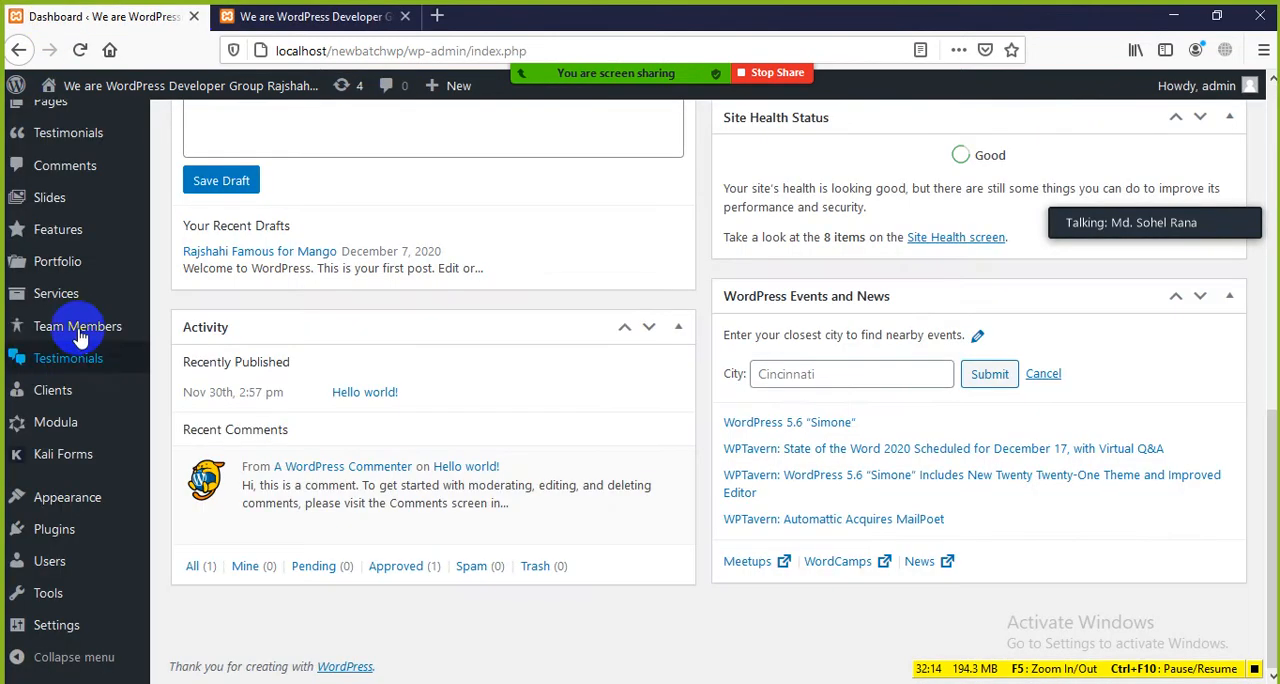
Step: Reopen the site's front page, look over the header banner and Our Core Features section, and go back to the Dashboard
click(318, 16)
scroll(480, 300, down, 3)
scroll(900, 330, up, 3)
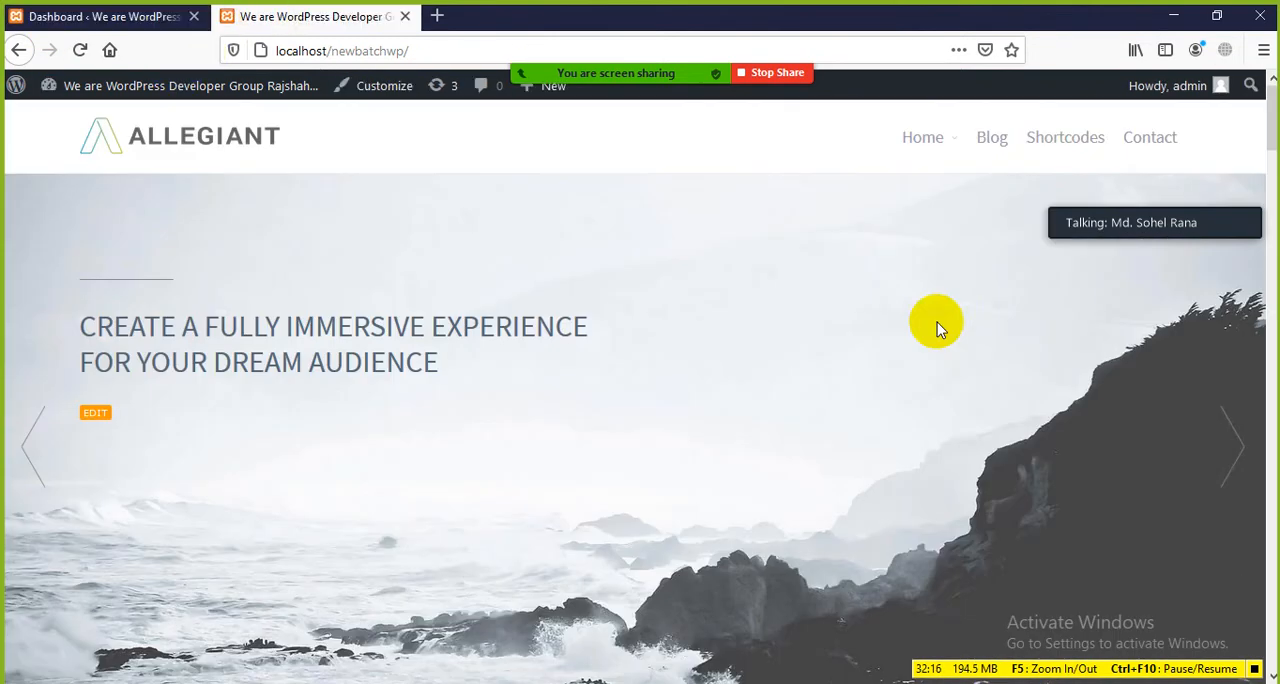
scroll(417, 538, down, 3)
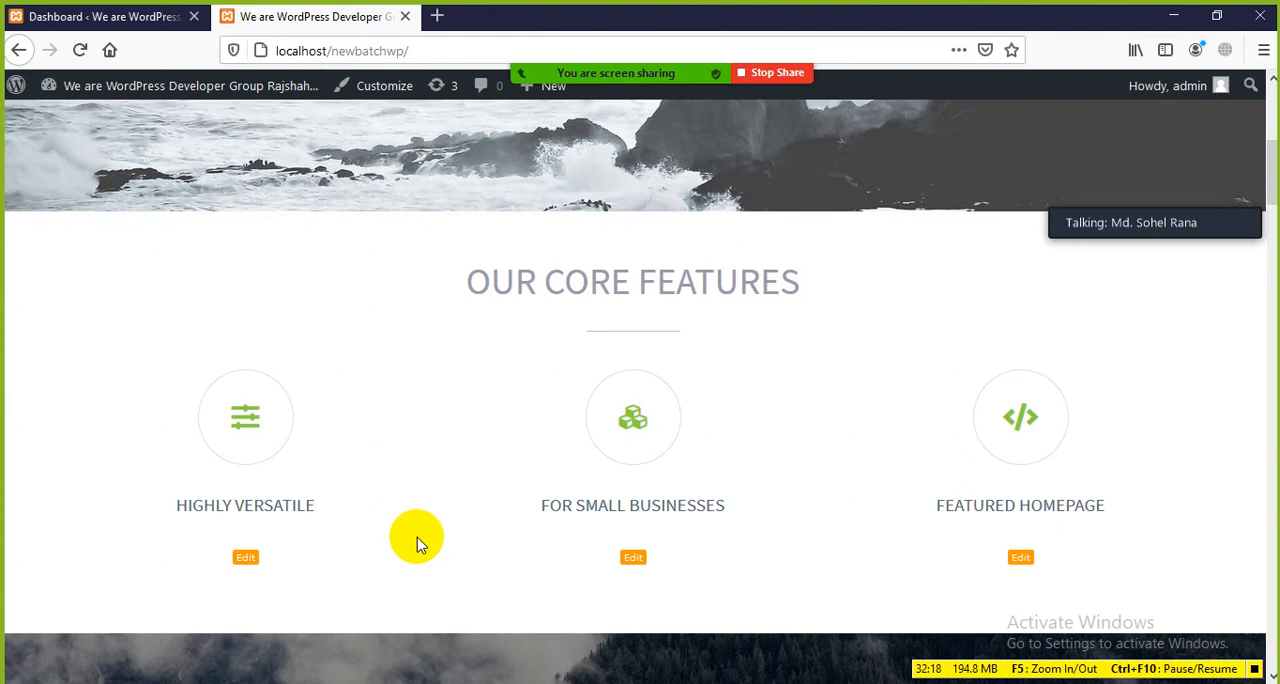
scroll(375, 338, down, 3)
scroll(375, 338, up, 6)
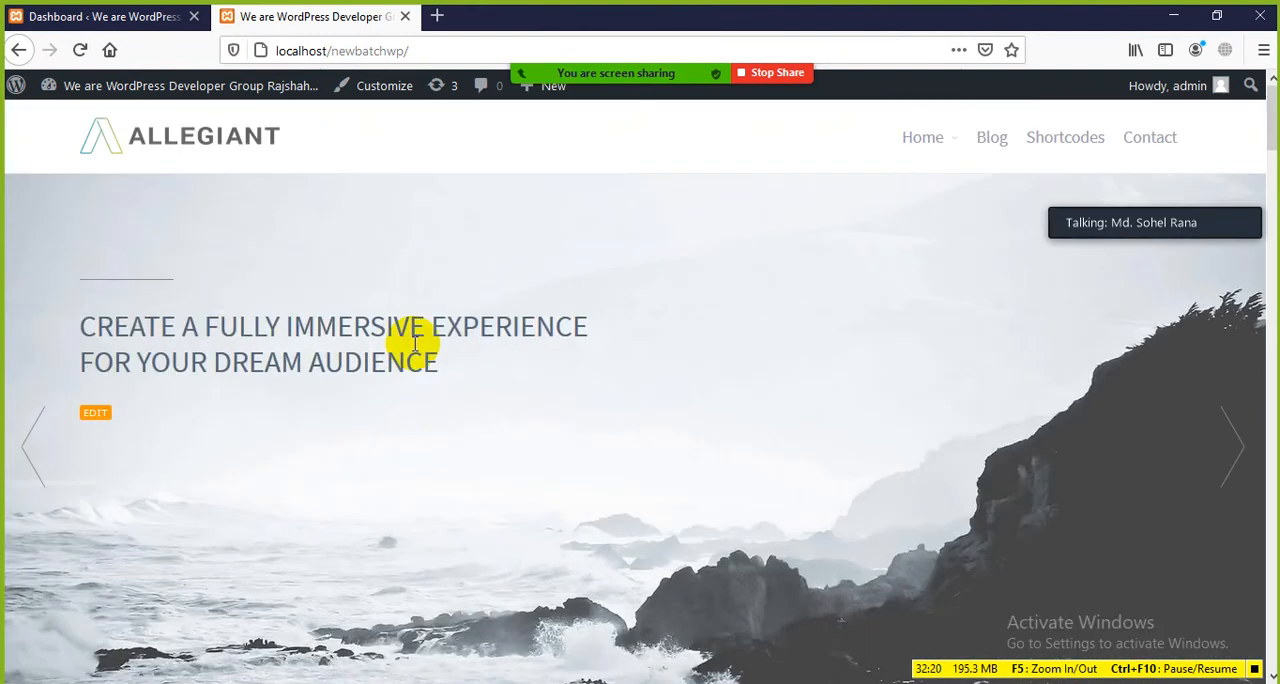
click(329, 36)
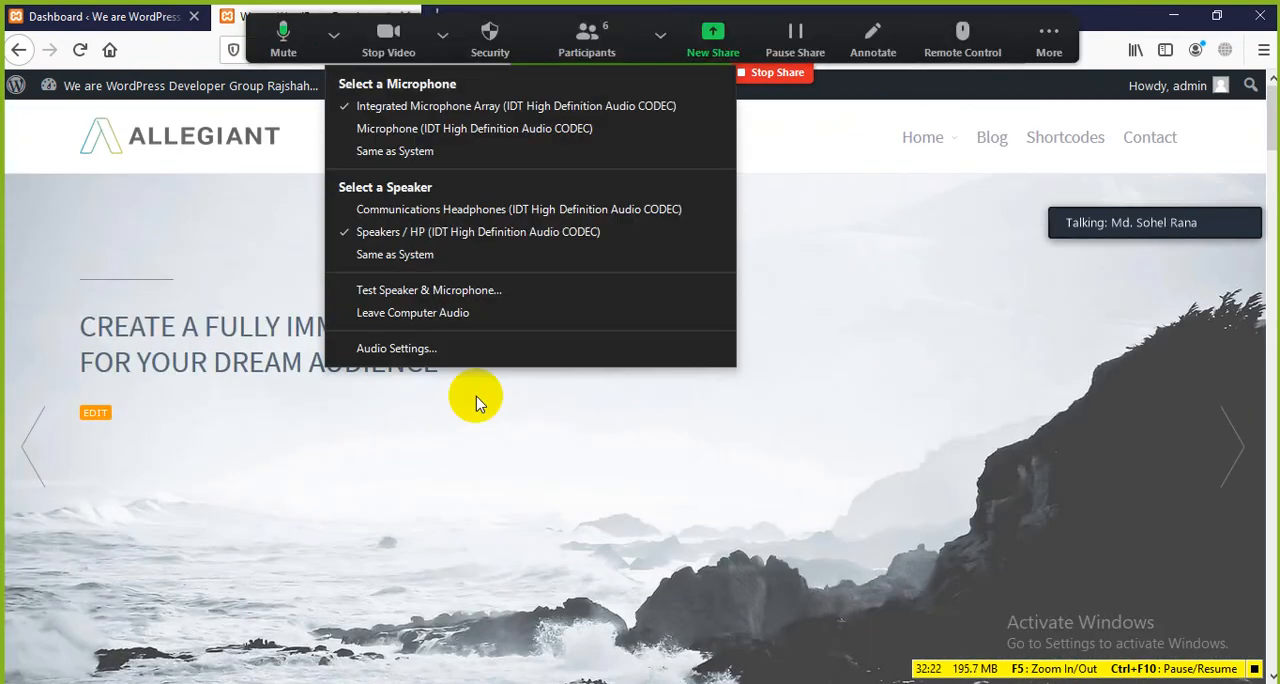
click(477, 397)
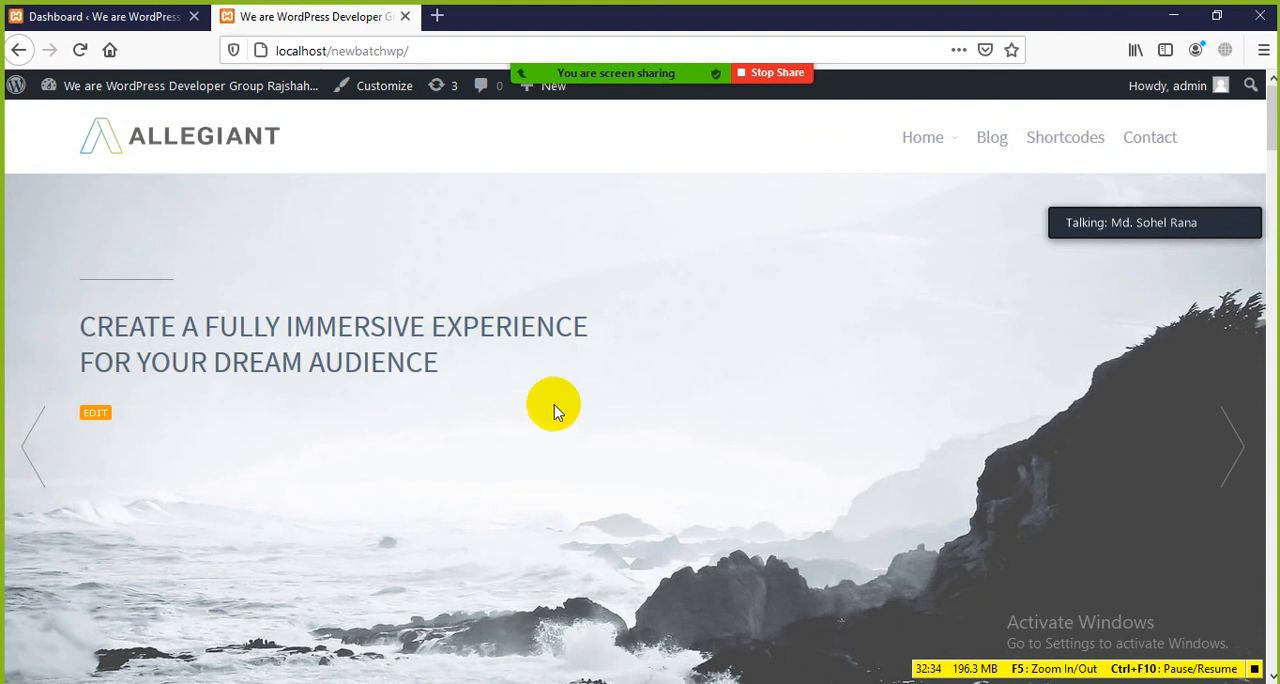
click(91, 15)
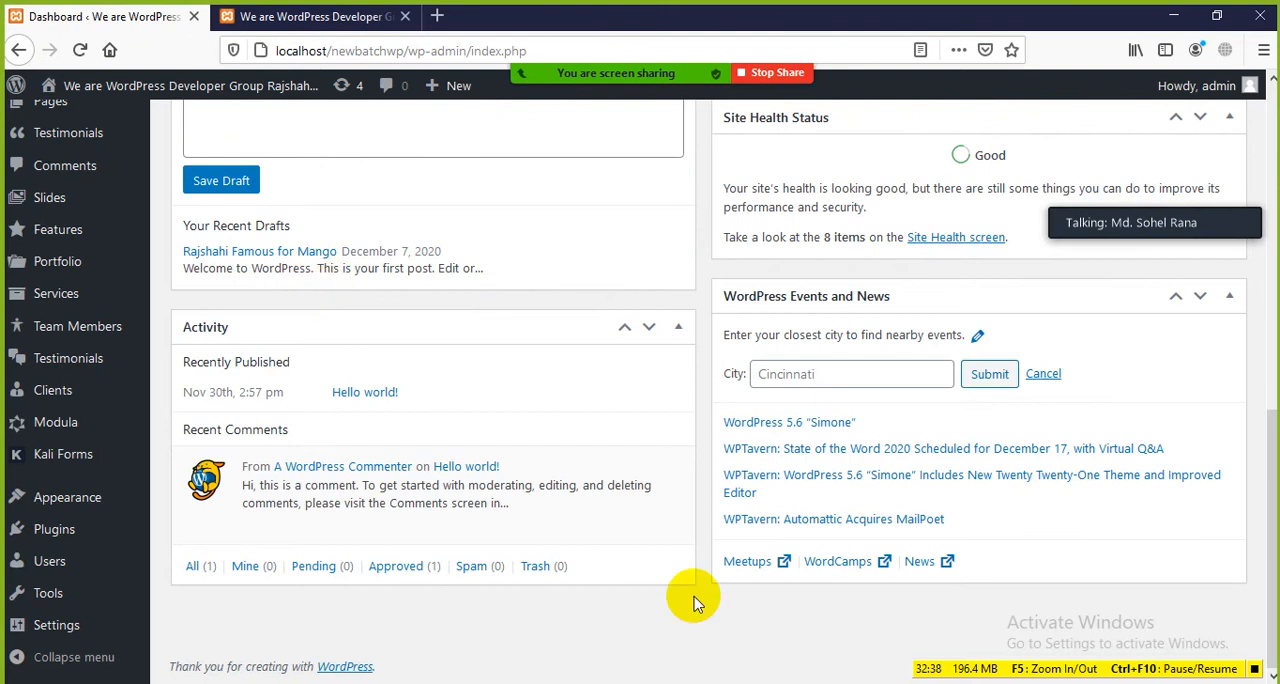
Step: Switch to the Word lesson document and highlight the words General Setting in the chapter title
key(alt+Tab)
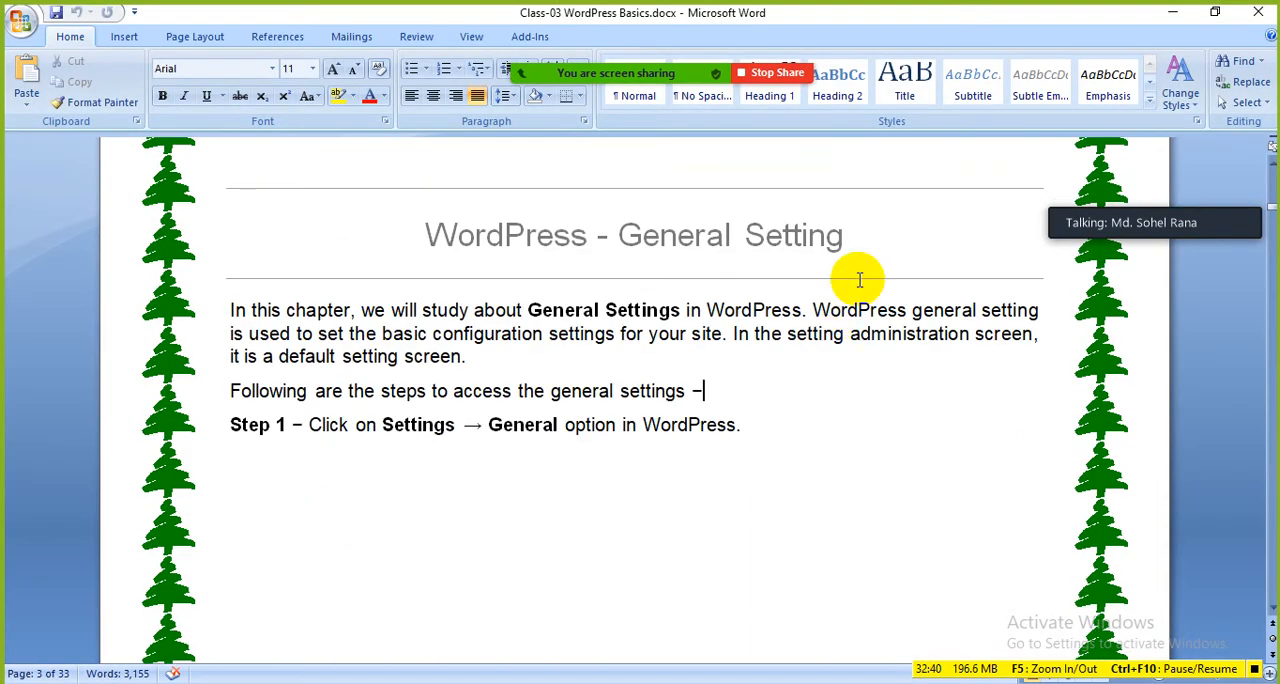
drag(846, 238, 638, 251)
click(656, 425)
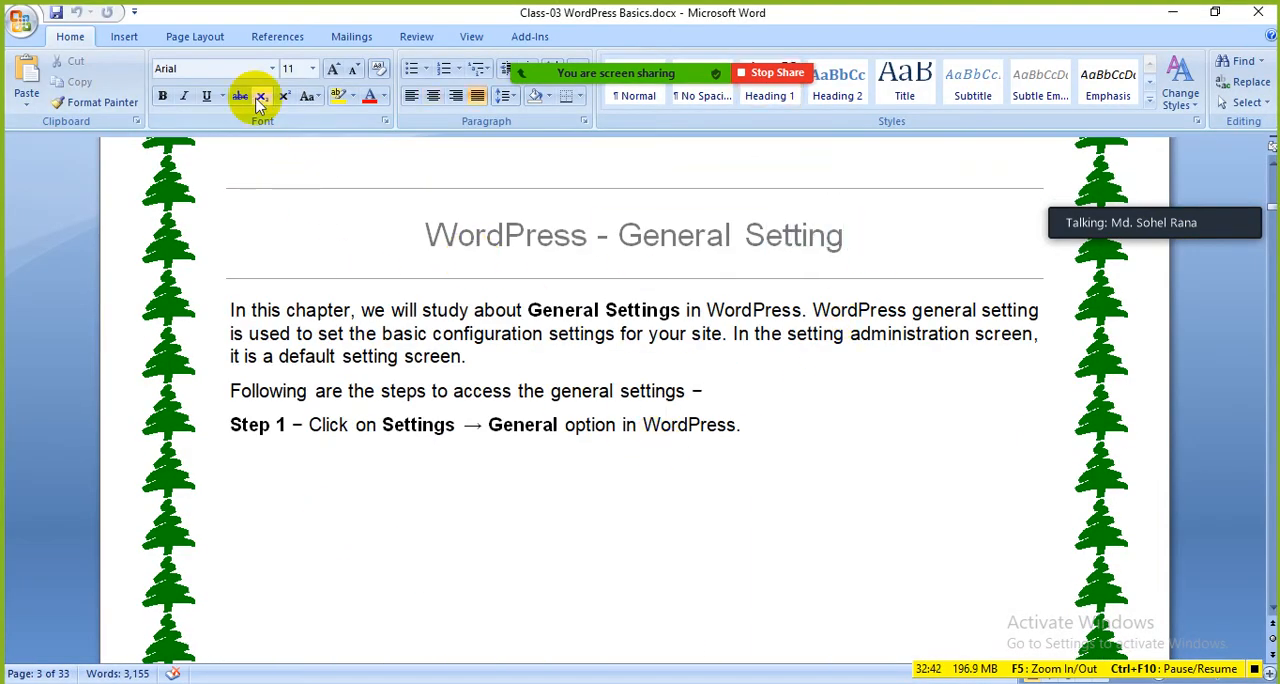
Step: Switch back to the WordPress Dashboard in Firefox and reveal the options under Settings
key(alt+Tab)
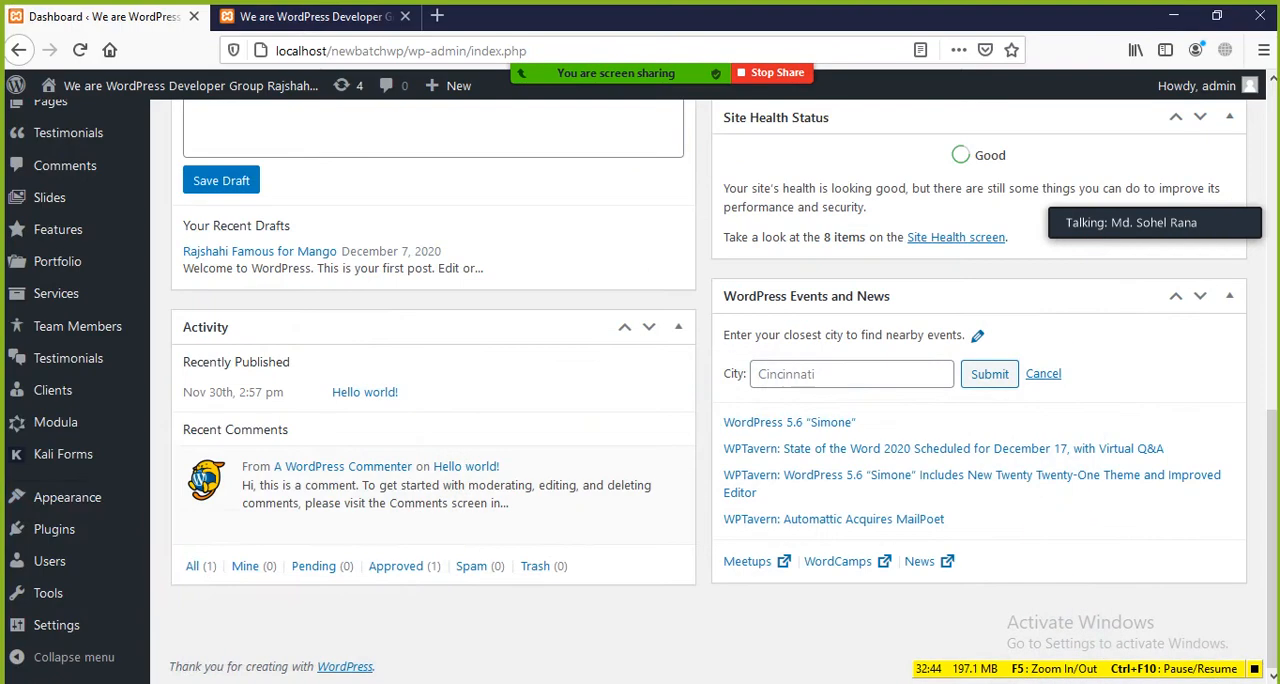
mouse_move(115, 501)
mouse_move(33, 634)
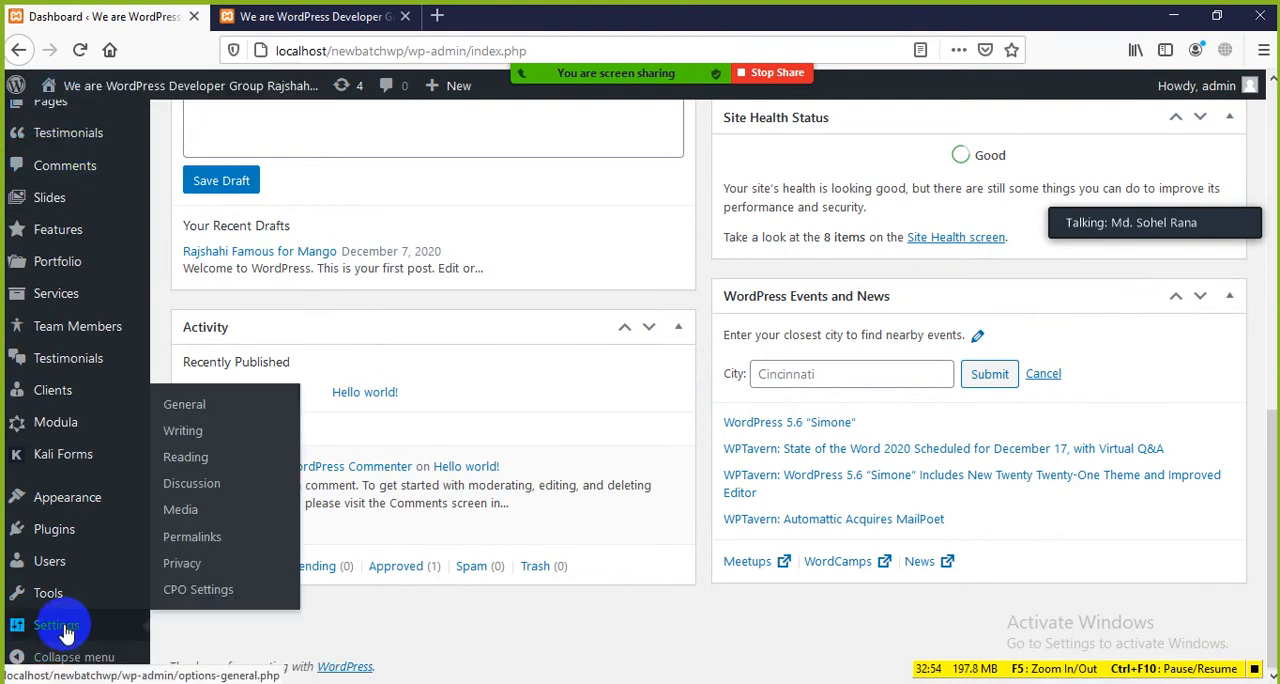
Step: On the Dashboard Home page, demonstrate collapsing and expanding Screen Options several times, leaving it collapsed
scroll(666, 443, up, 10)
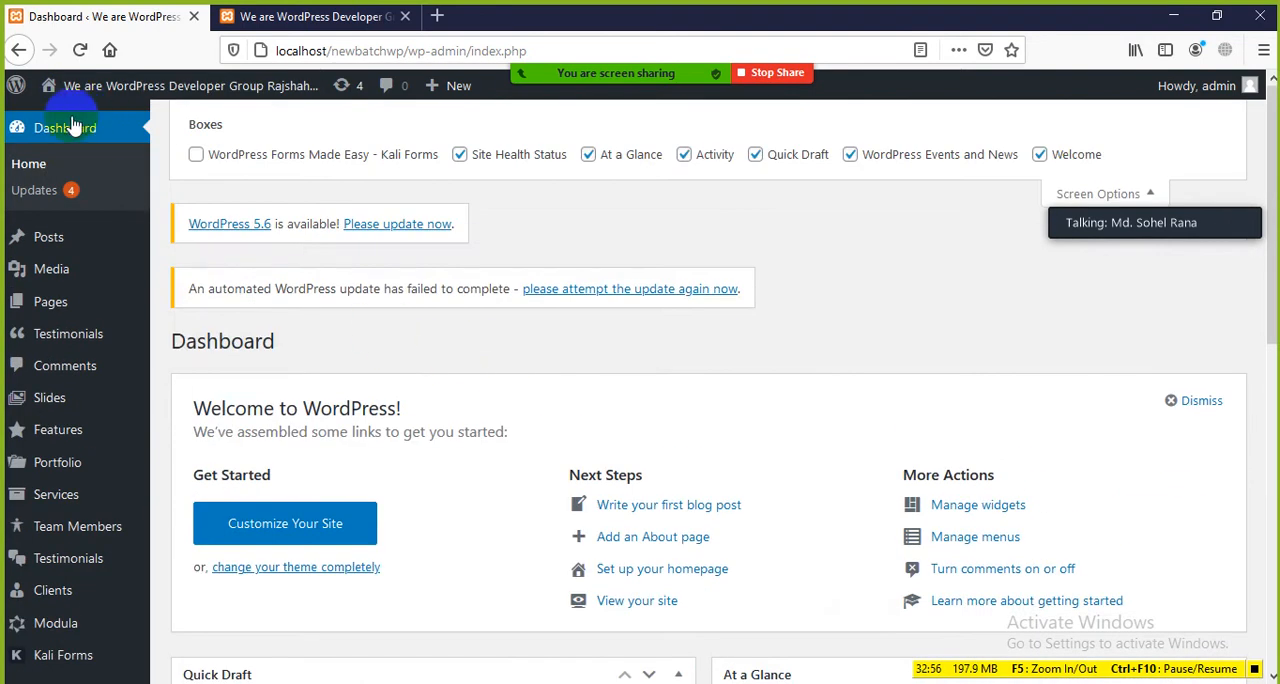
click(30, 162)
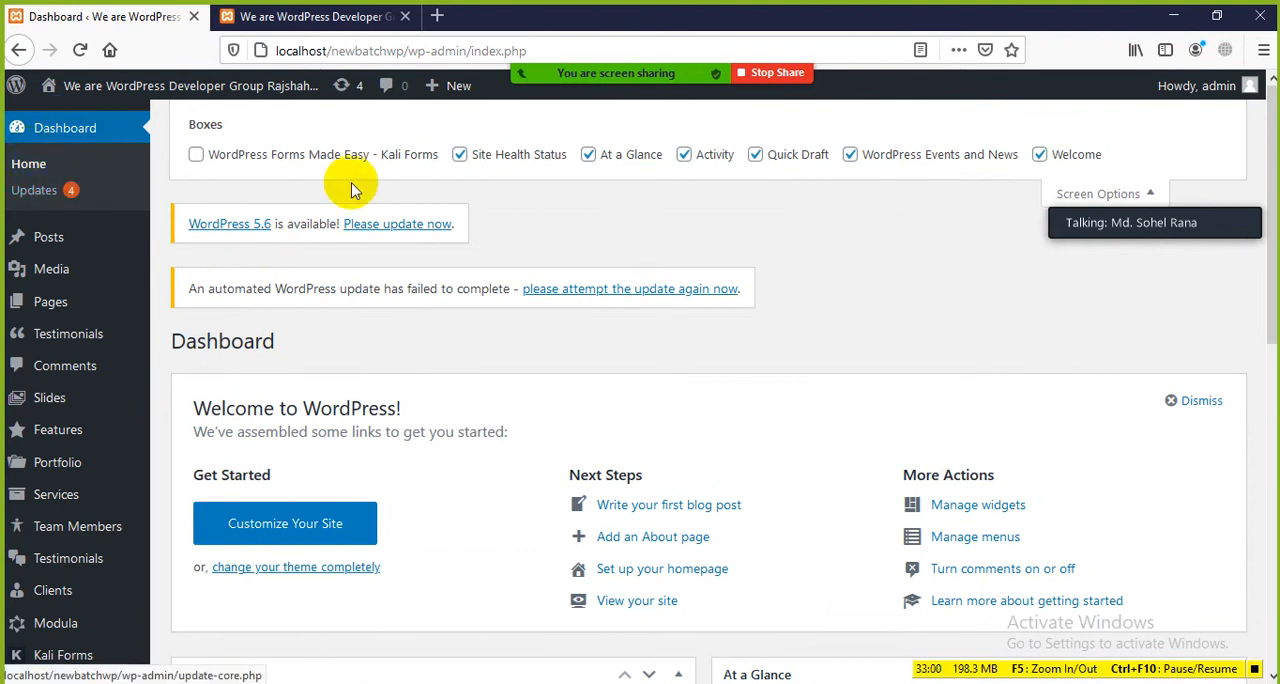
mouse_move(1245, 86)
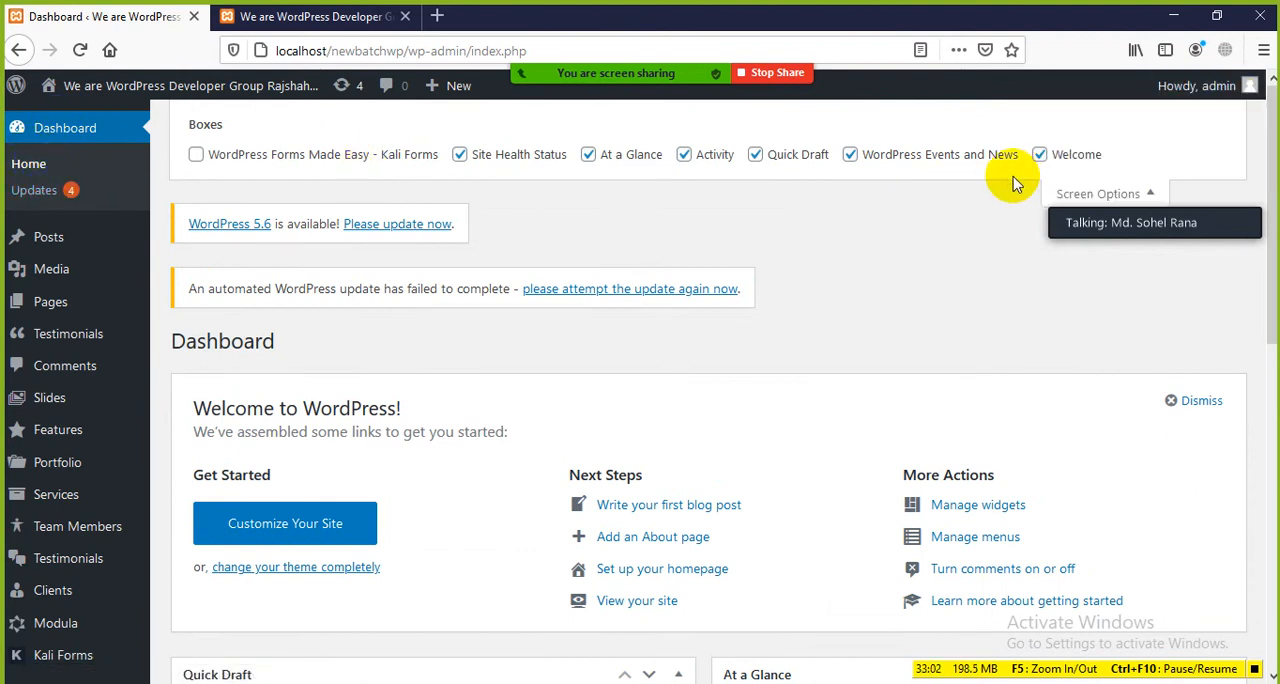
click(1148, 196)
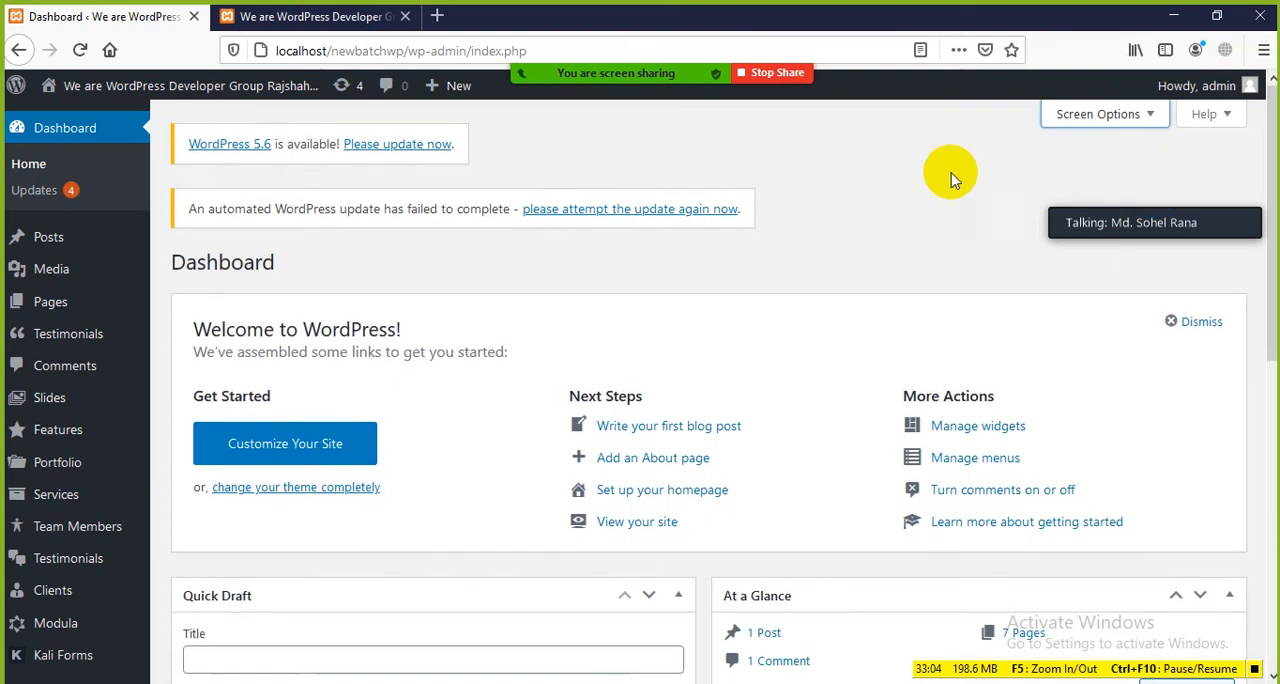
click(1150, 116)
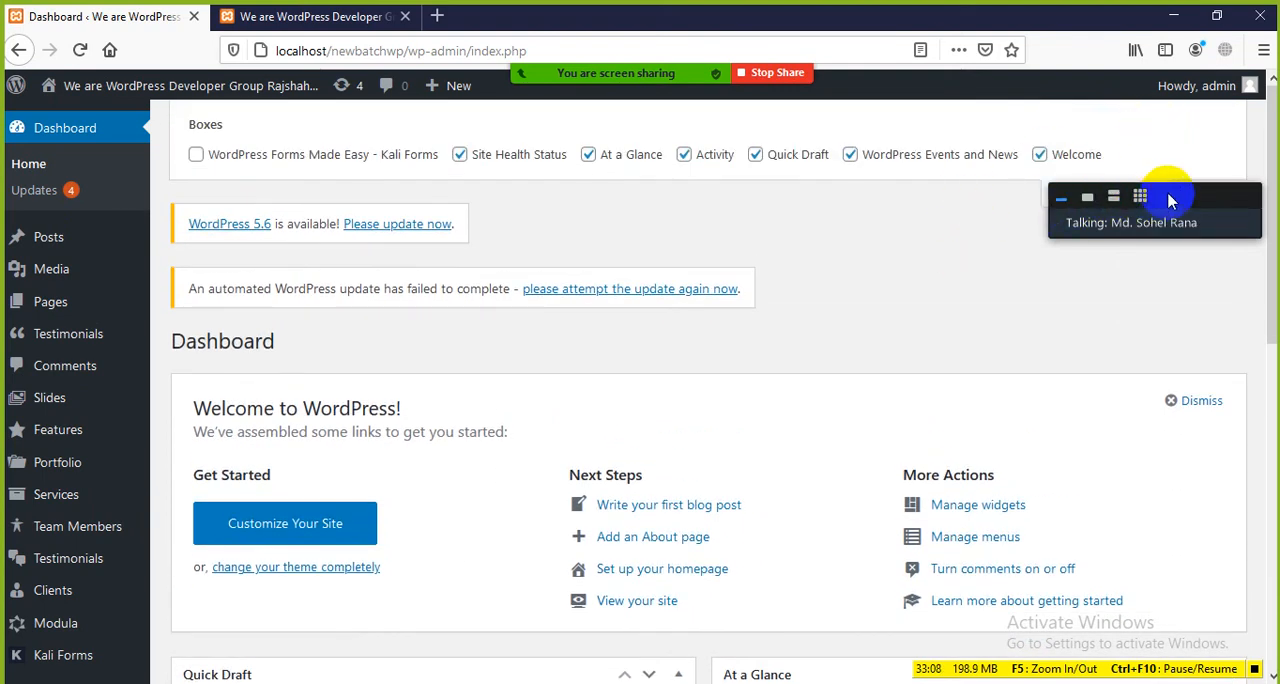
click(1157, 193)
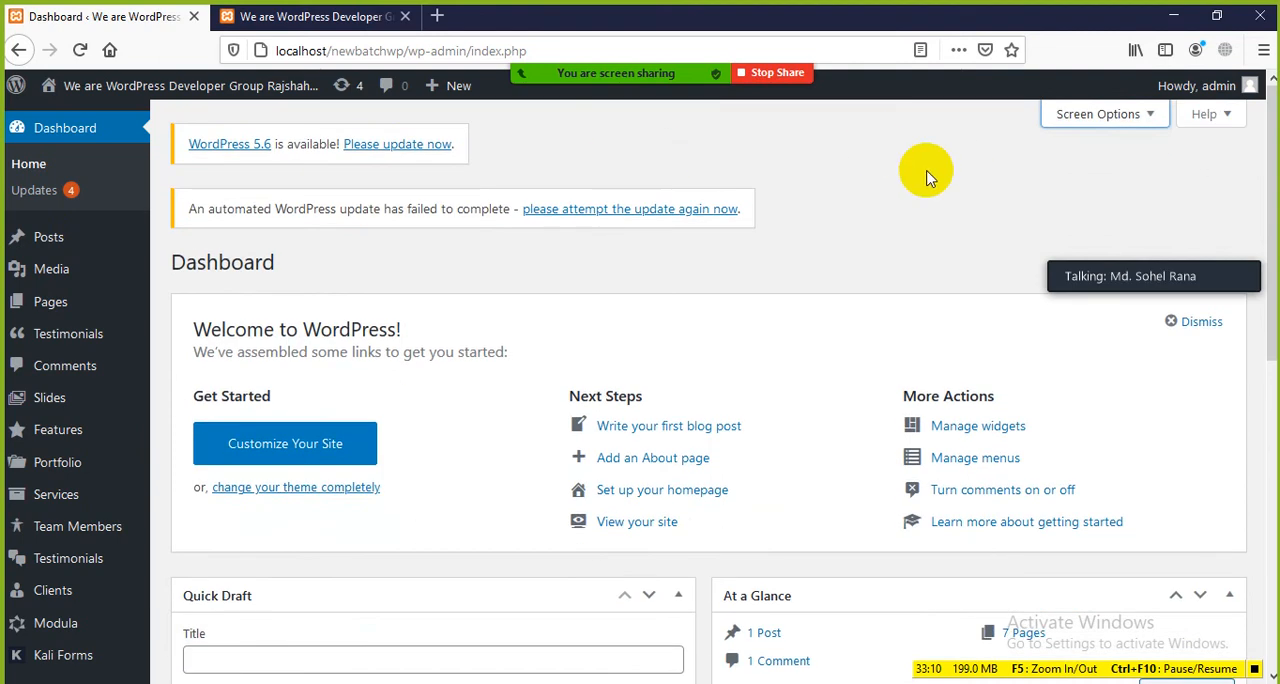
click(1128, 130)
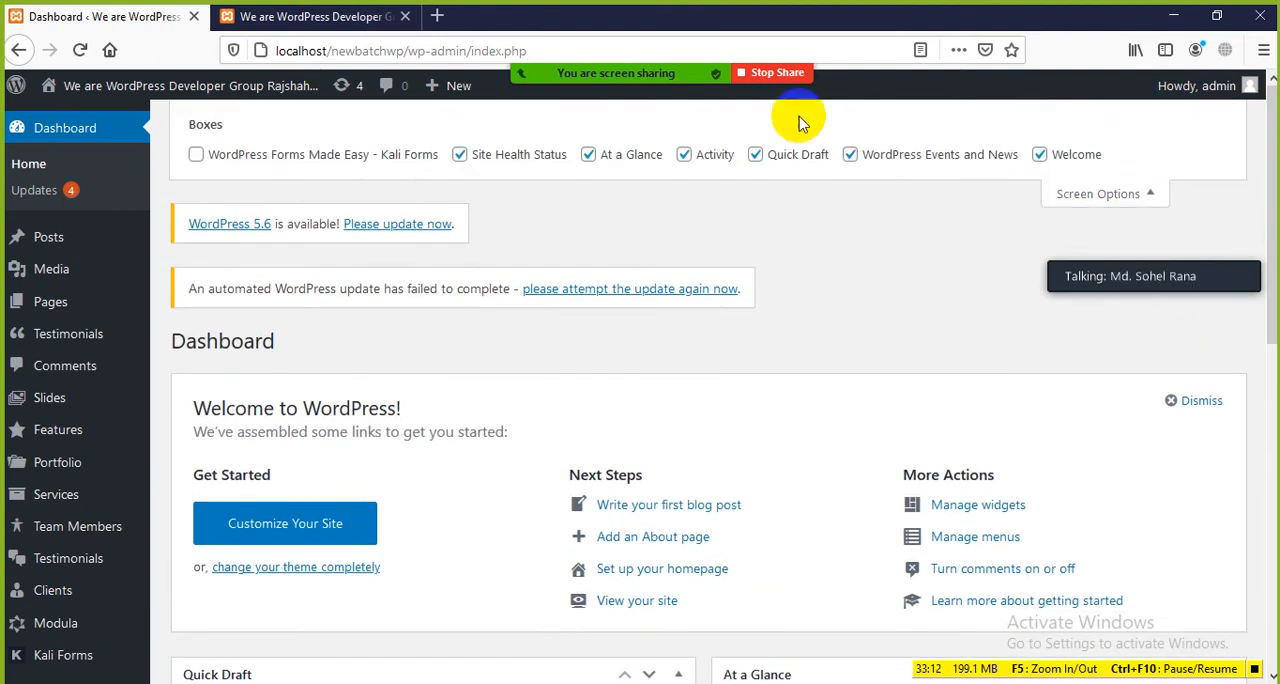
click(1157, 197)
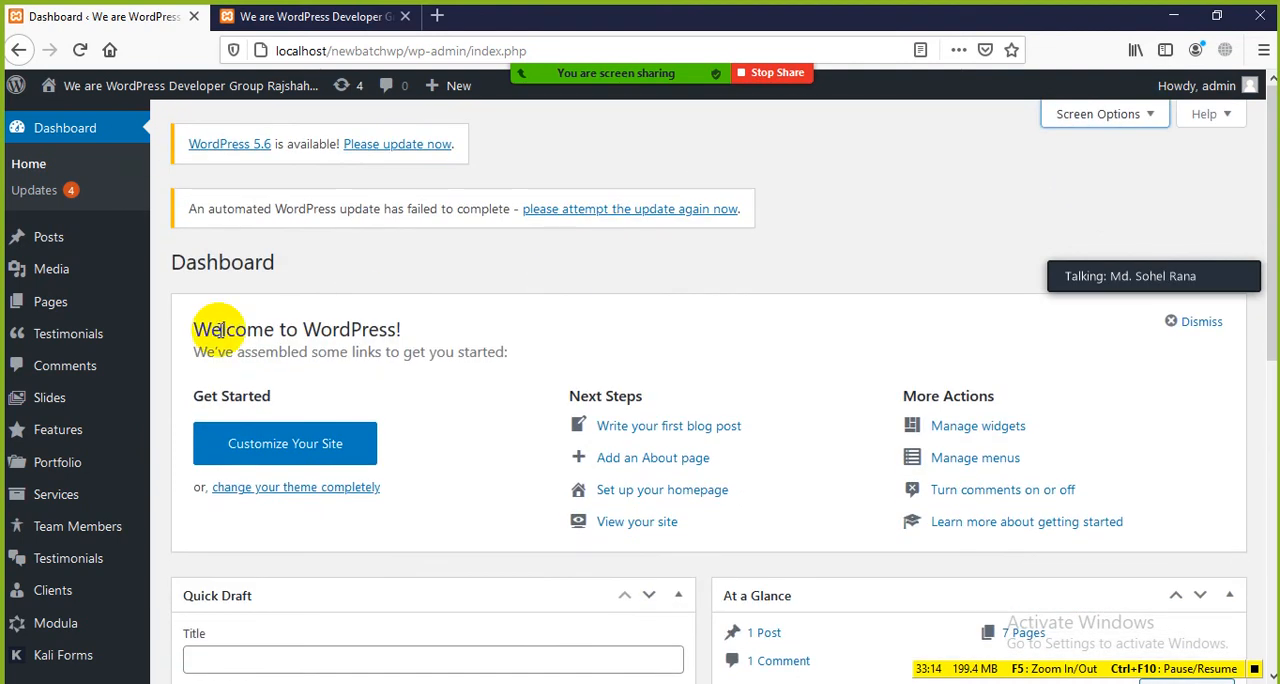
scroll(40, 250, down, 5)
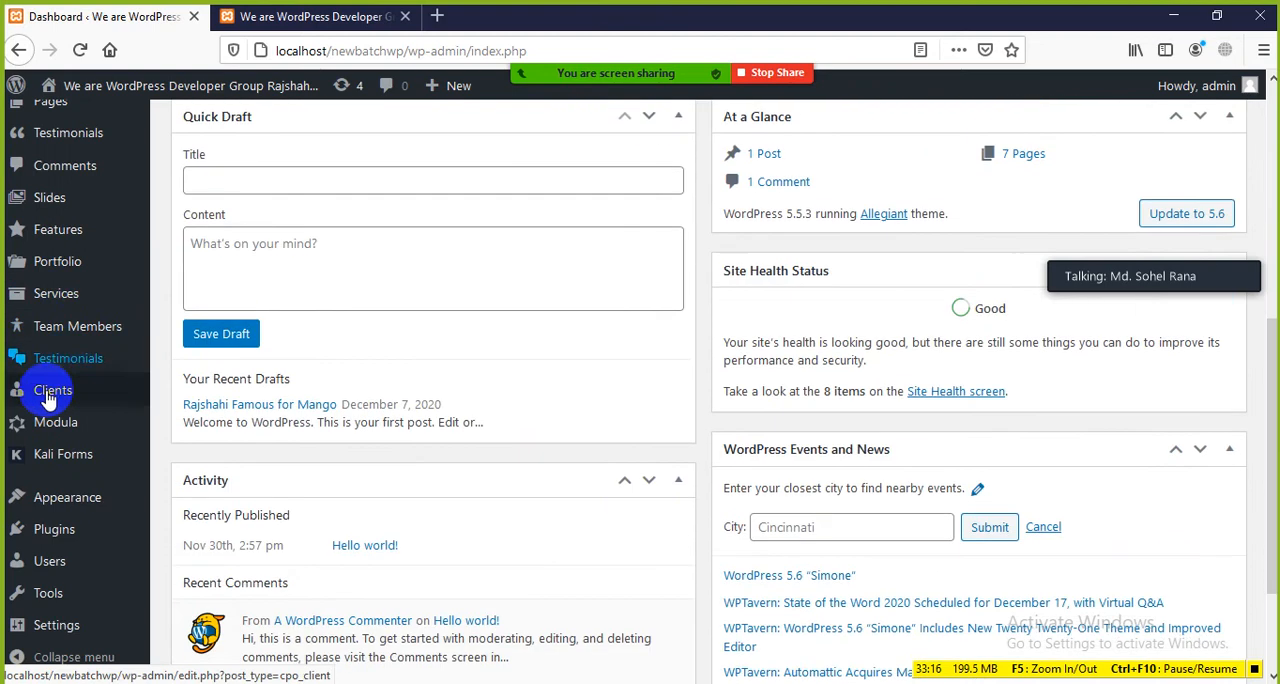
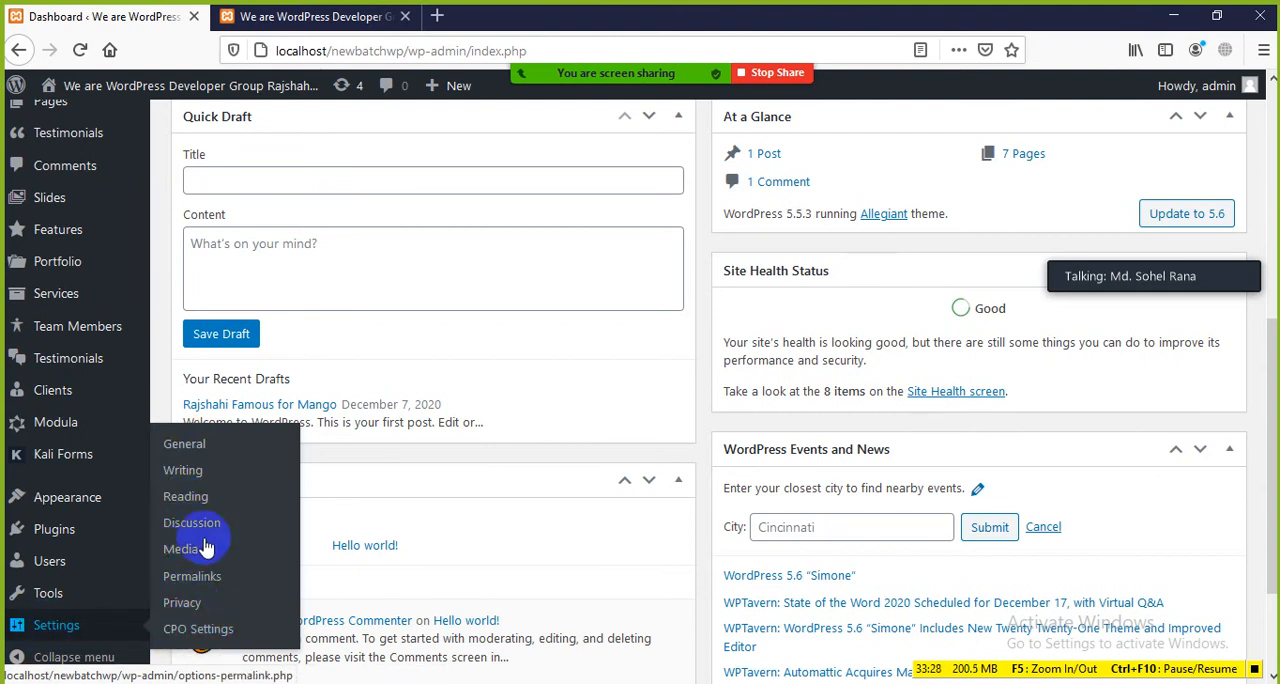
Step: Open the General settings page and highlight its General Settings heading
click(187, 452)
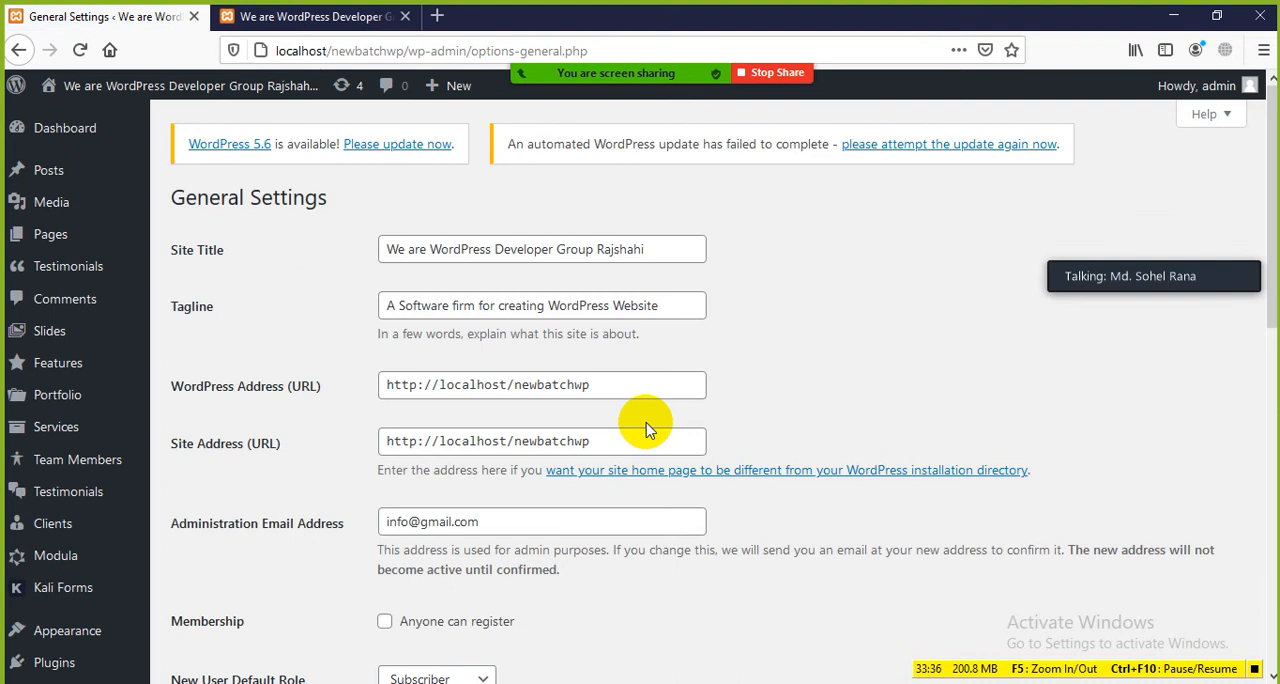
drag(175, 198, 337, 217)
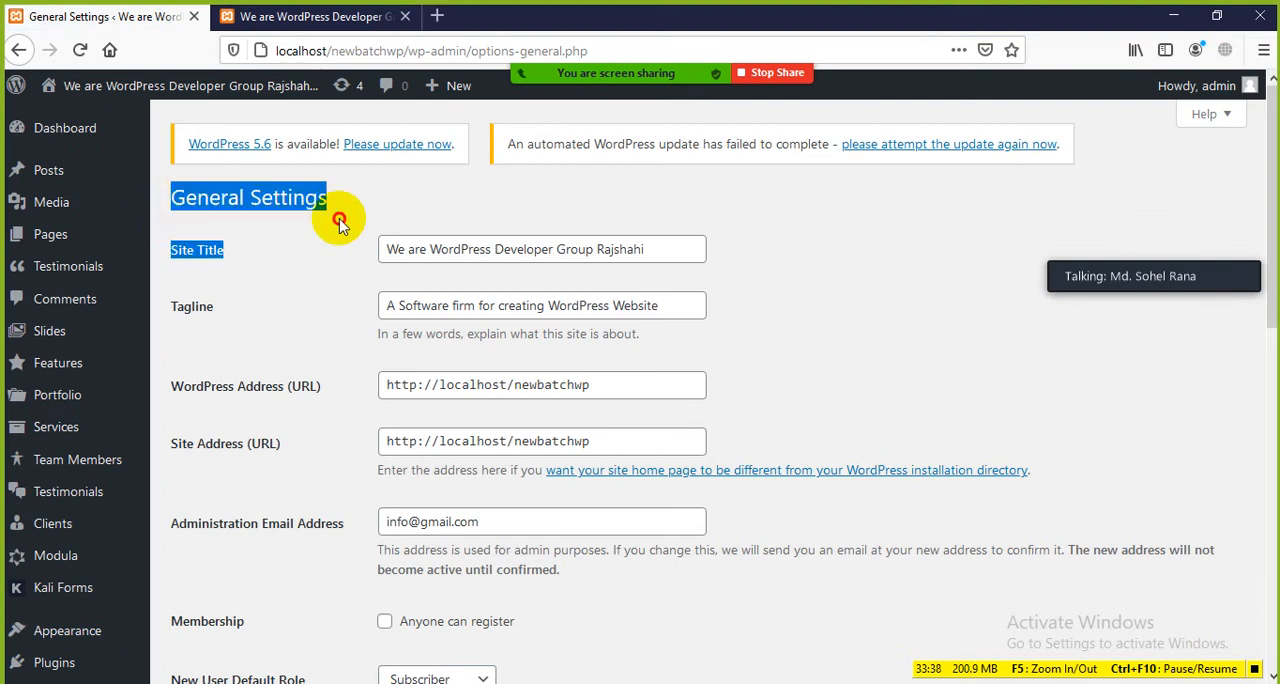
click(366, 203)
Step: View the site's front page, looking over the slider headline, the header and the Our Core Features section
key(ctrl+Tab)
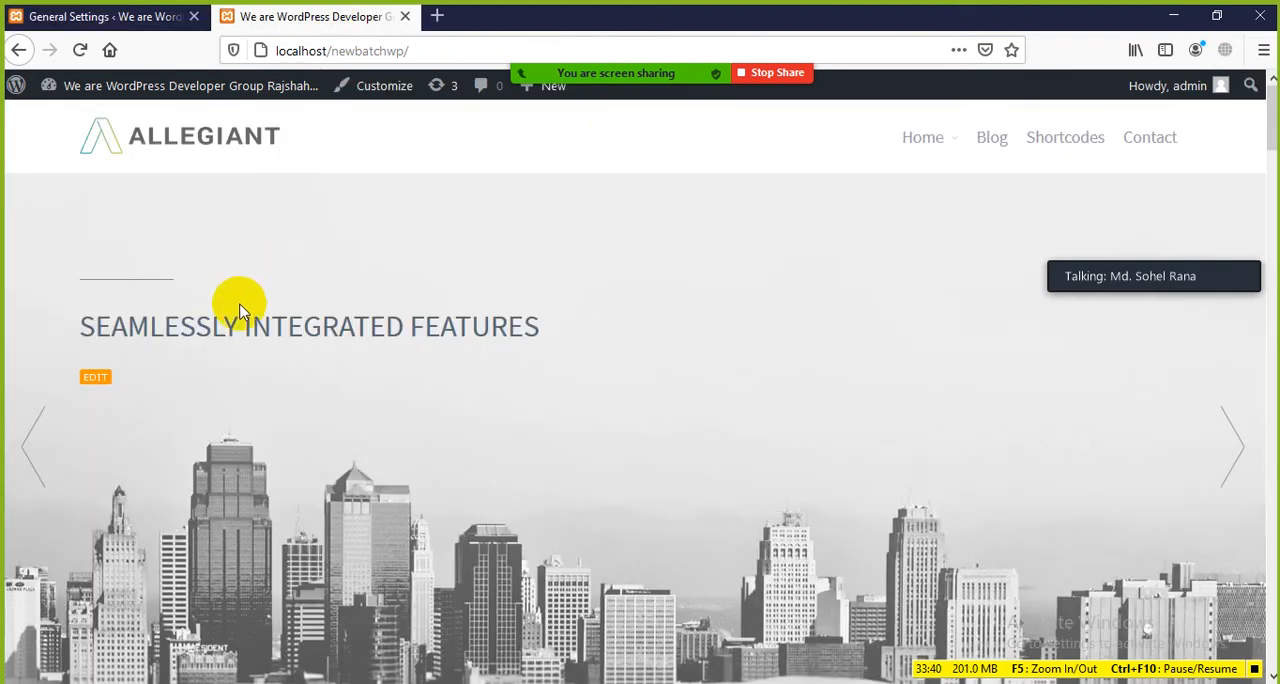
drag(90, 318, 740, 314)
click(742, 316)
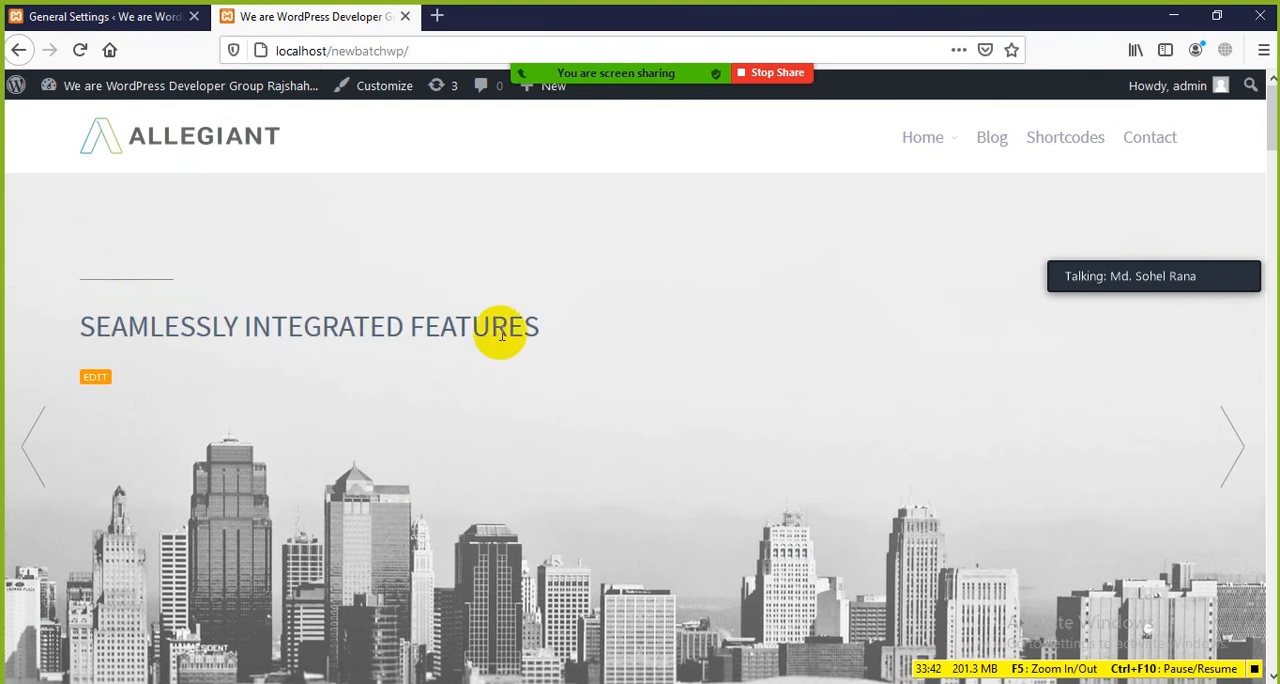
mouse_move(78, 100)
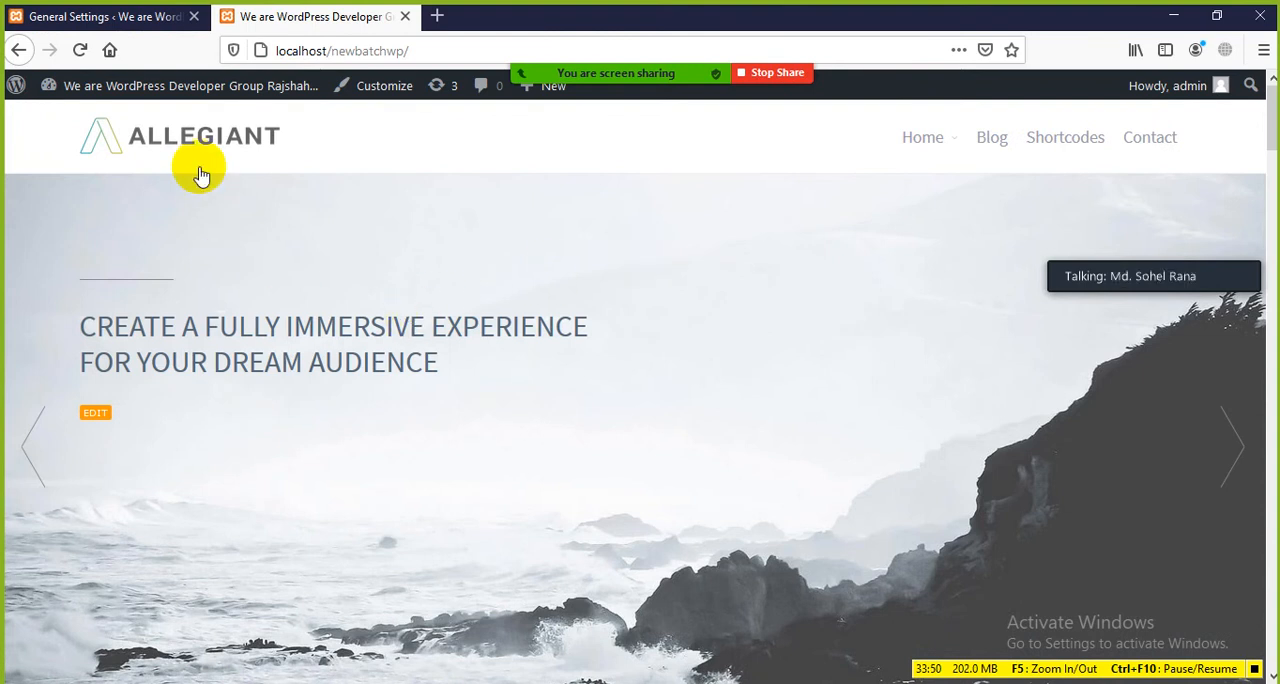
mouse_move(160, 88)
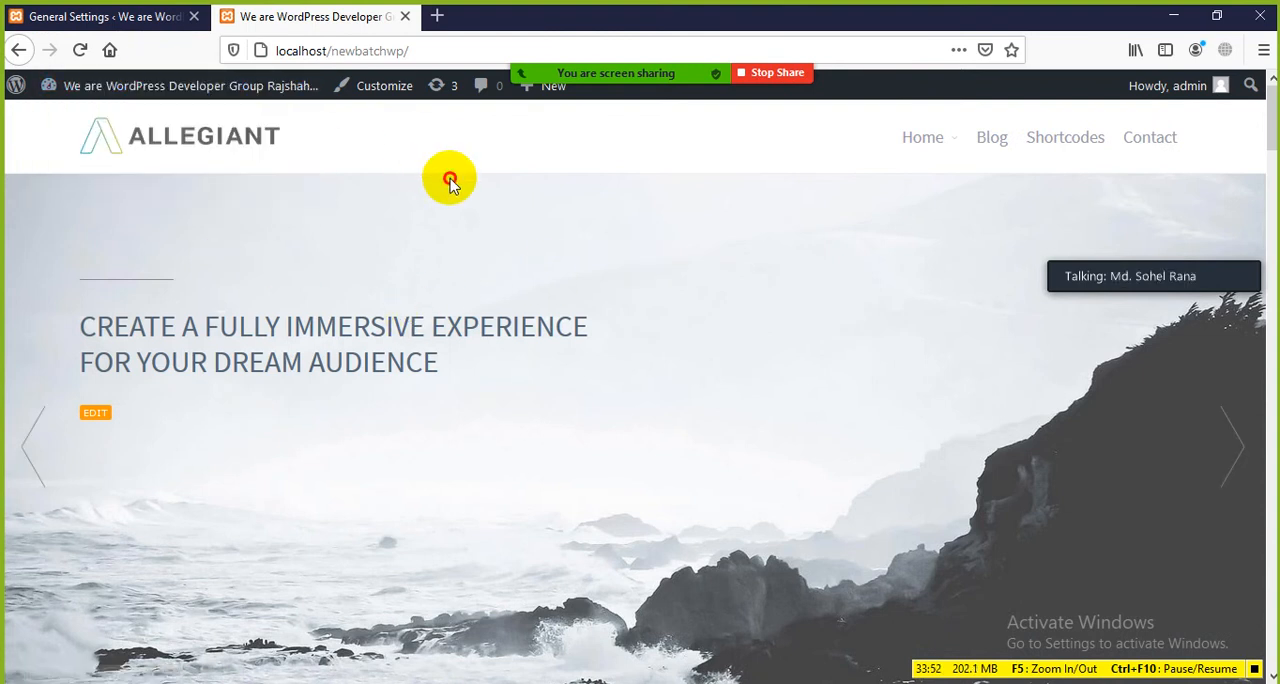
scroll(350, 218, down, 4)
scroll(350, 218, up, 4)
scroll(350, 218, down, 4)
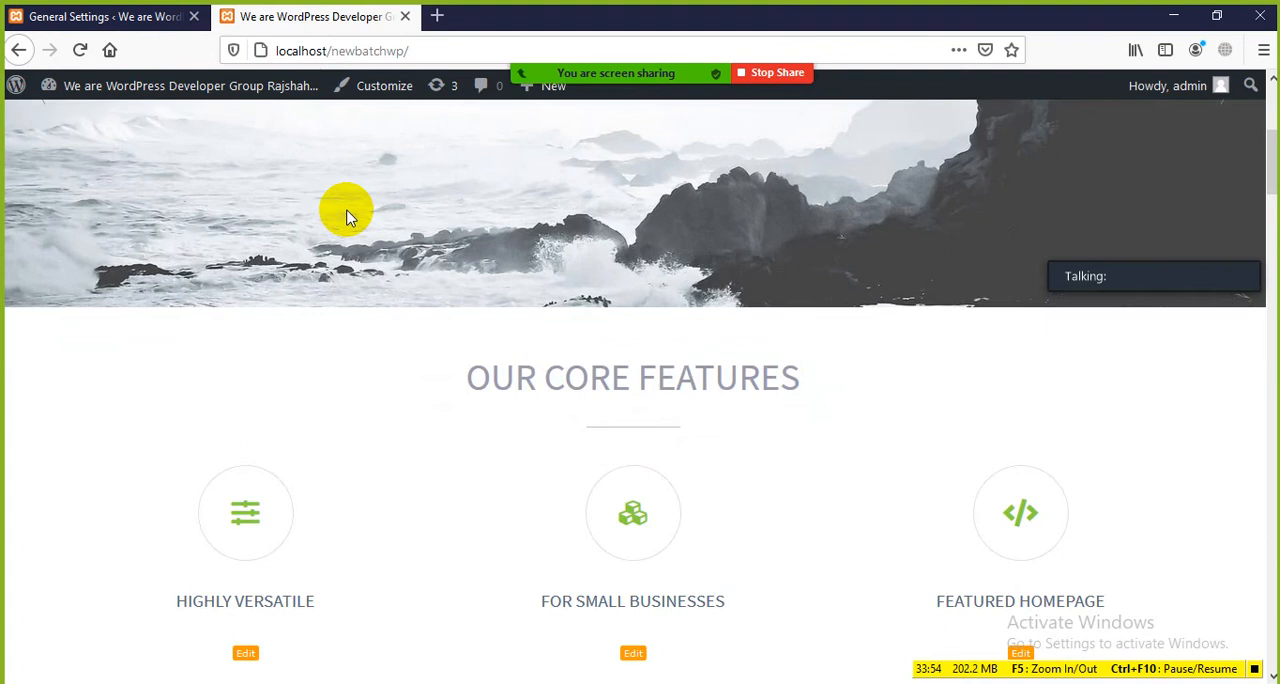
scroll(350, 218, up, 4)
Step: Return to the WordPress admin, open the installed themes and activate the Twenty Seventeen theme
click(117, 28)
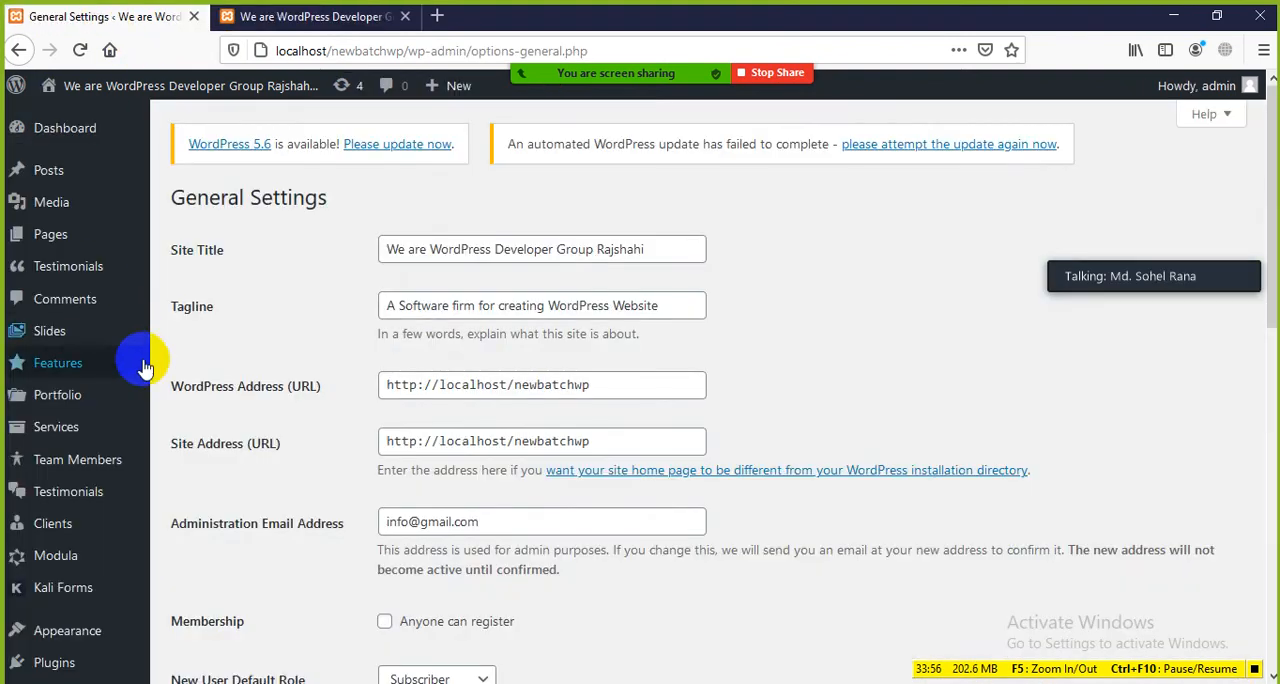
scroll(106, 437, down, 3)
scroll(80, 490, down, 4)
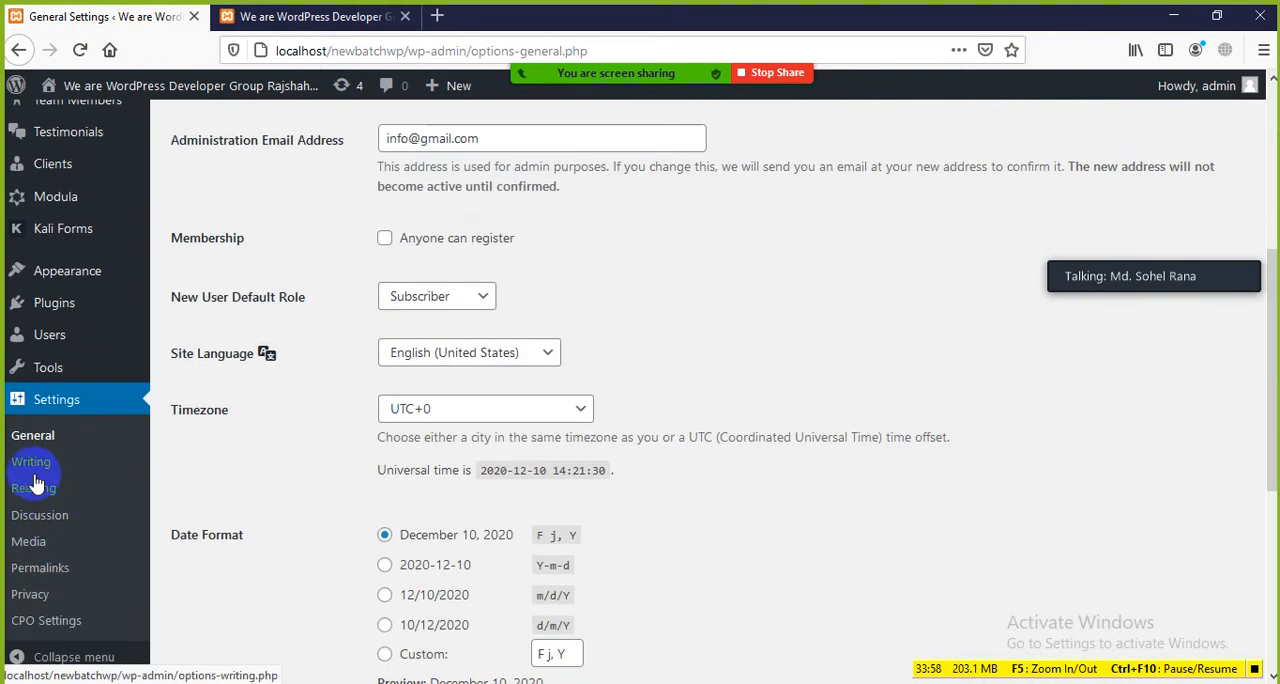
scroll(50, 540, down, 2)
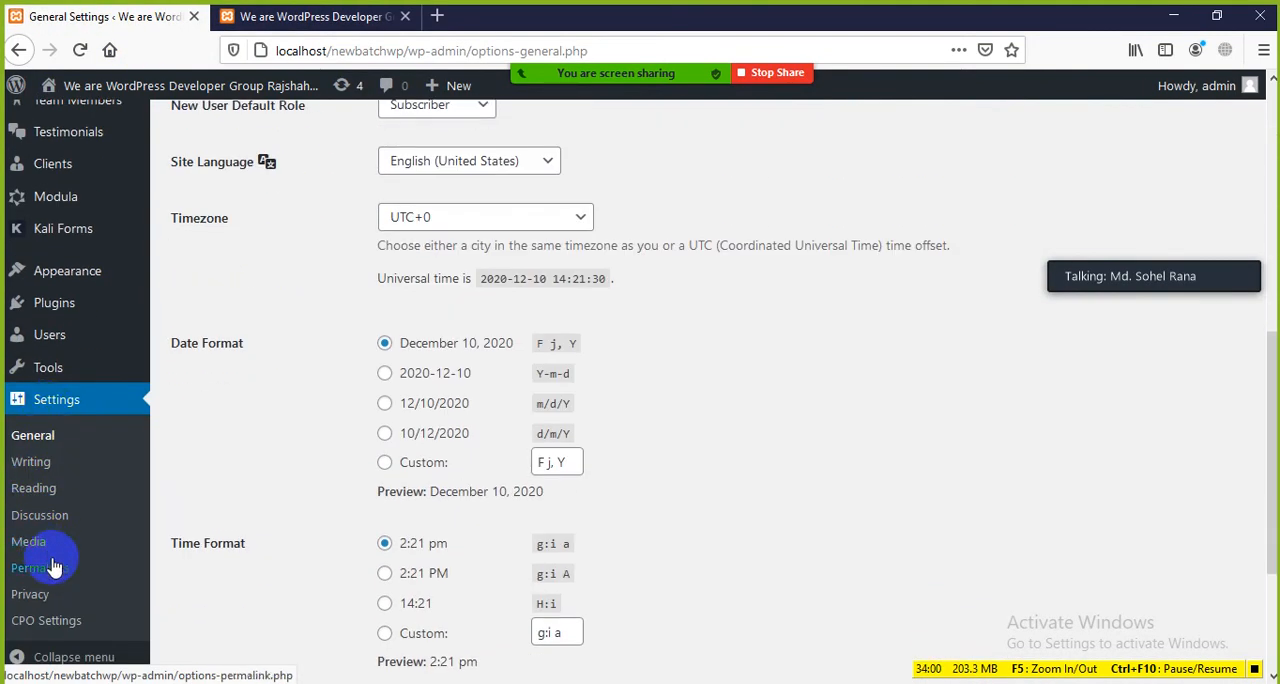
mouse_move(62, 288)
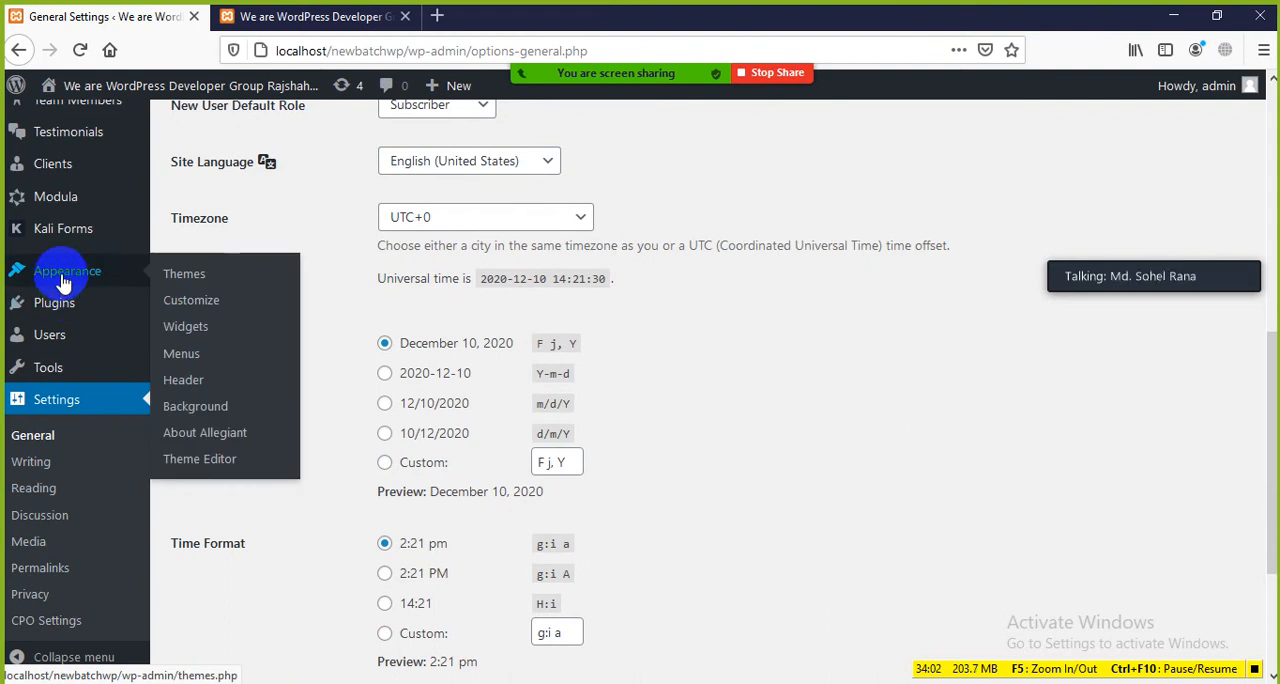
click(190, 279)
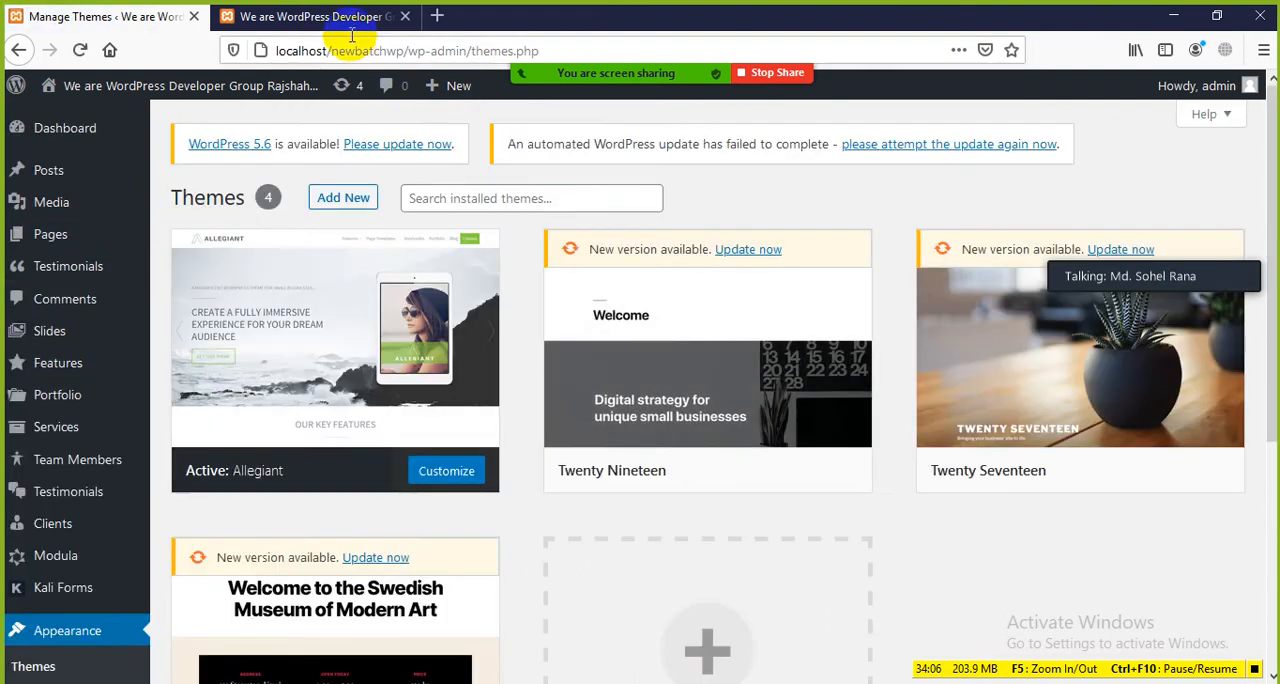
click(1100, 472)
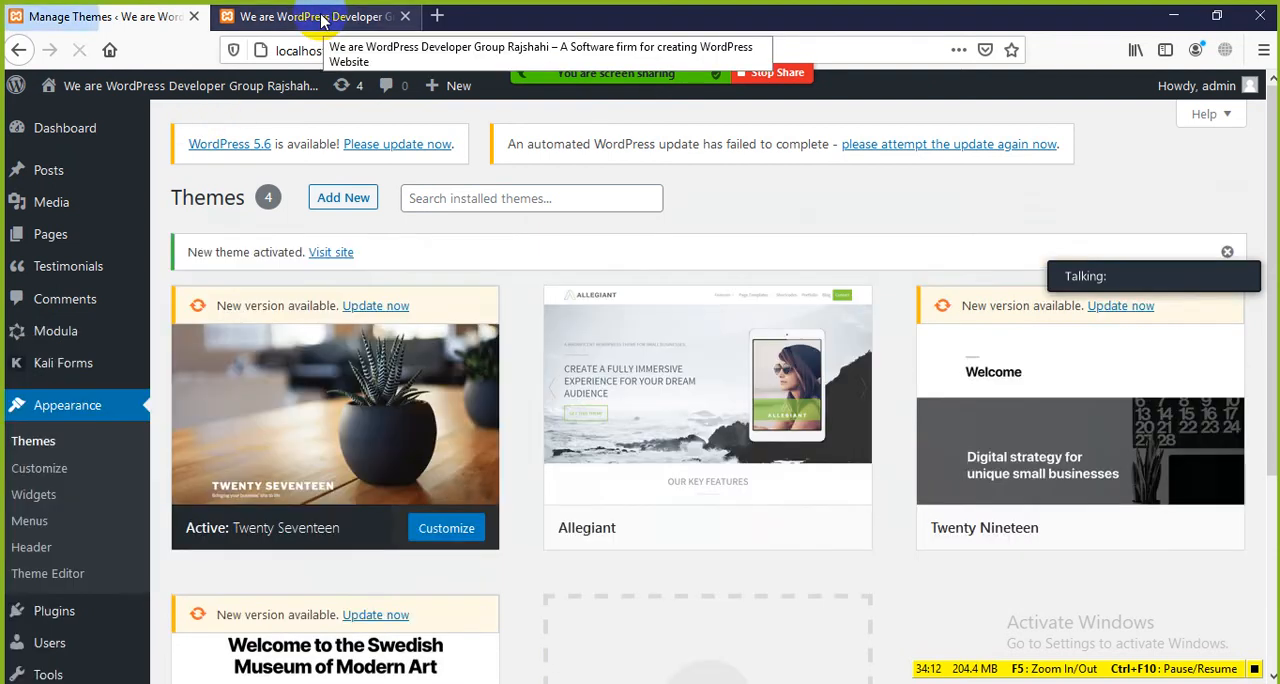
Step: Reload the site's front page and look over its header, navigation and posts with the Twenty Seventeen theme
click(322, 18)
click(81, 50)
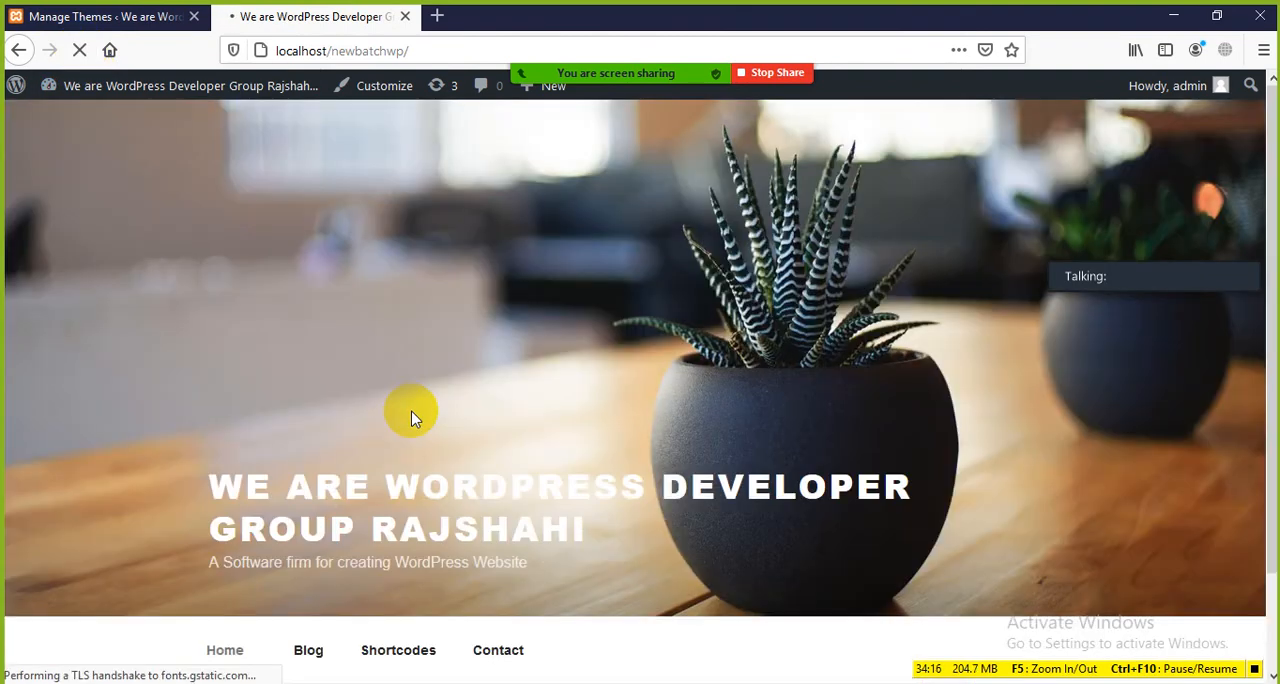
scroll(612, 312, down, 2)
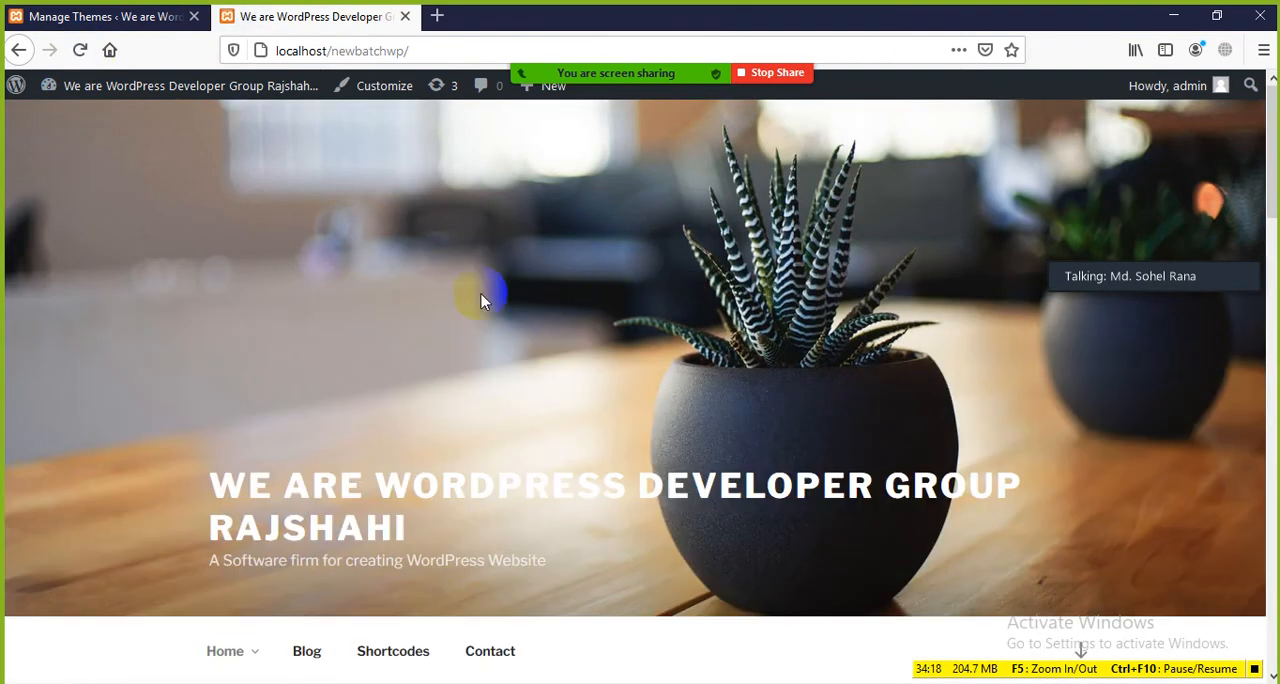
scroll(480, 295, down, 3)
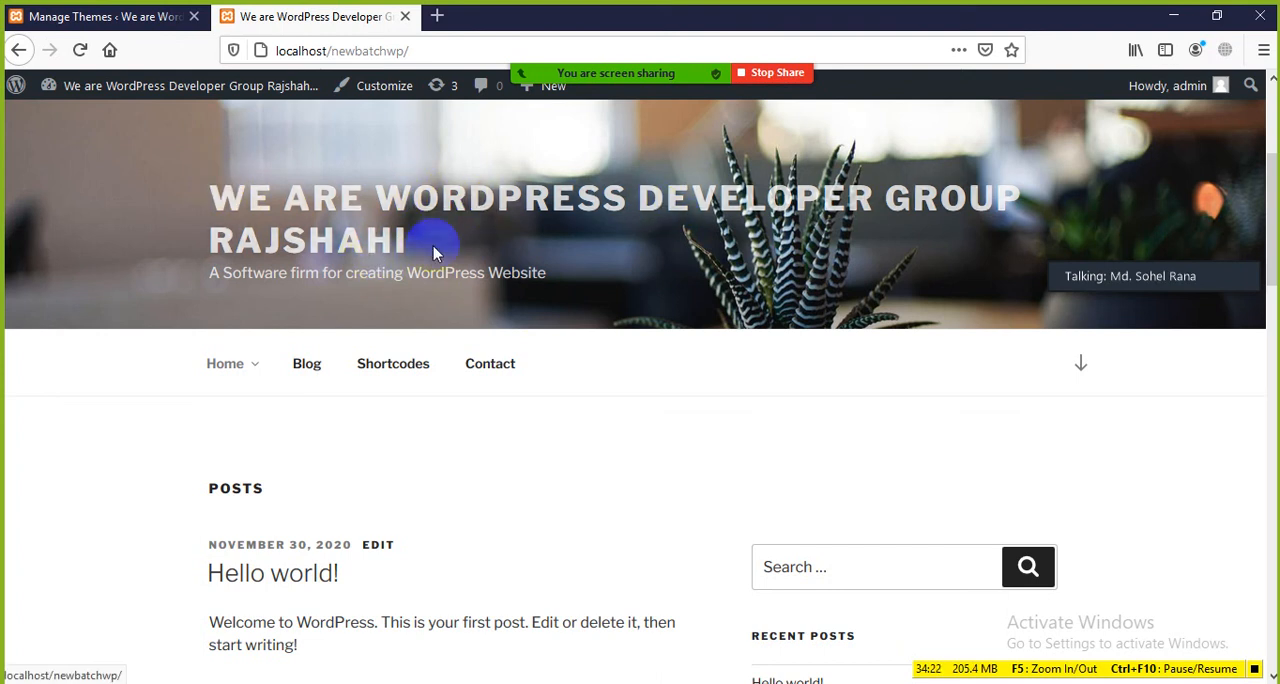
Step: Go back to the admin and open General Settings, highlighting the Site Title value and the page heading
click(92, 20)
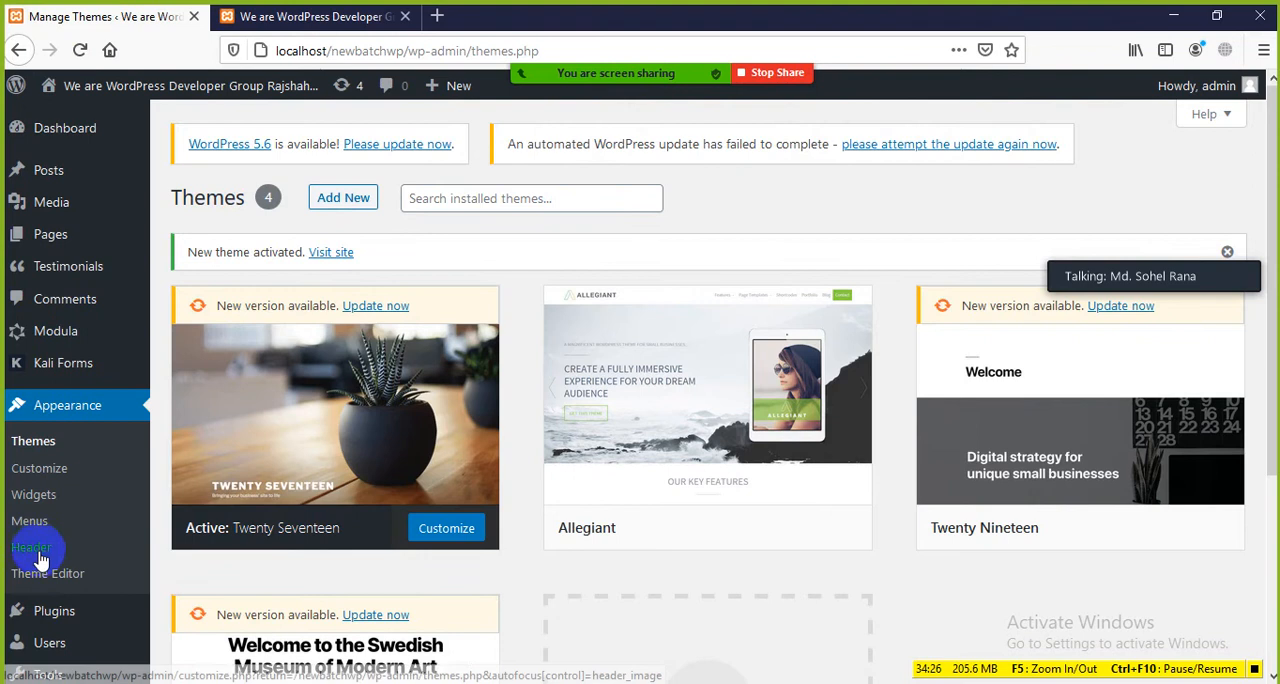
scroll(40, 530, down, 3)
mouse_move(42, 562)
mouse_move(44, 635)
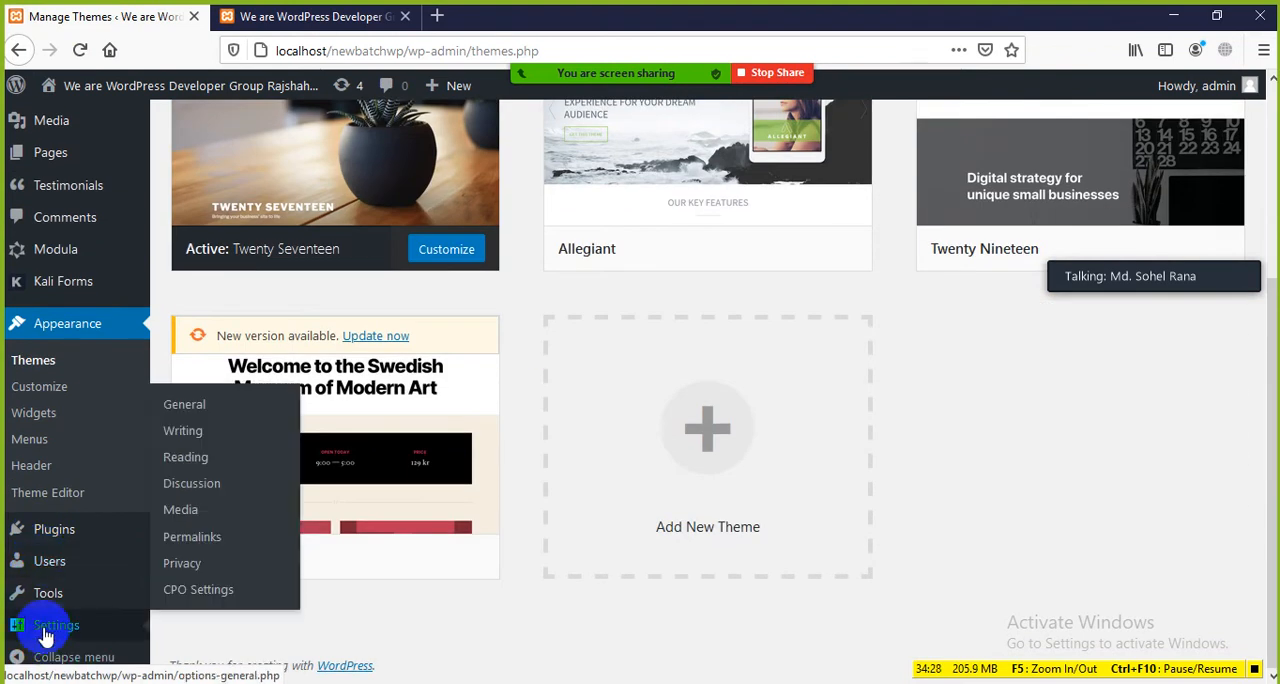
click(183, 430)
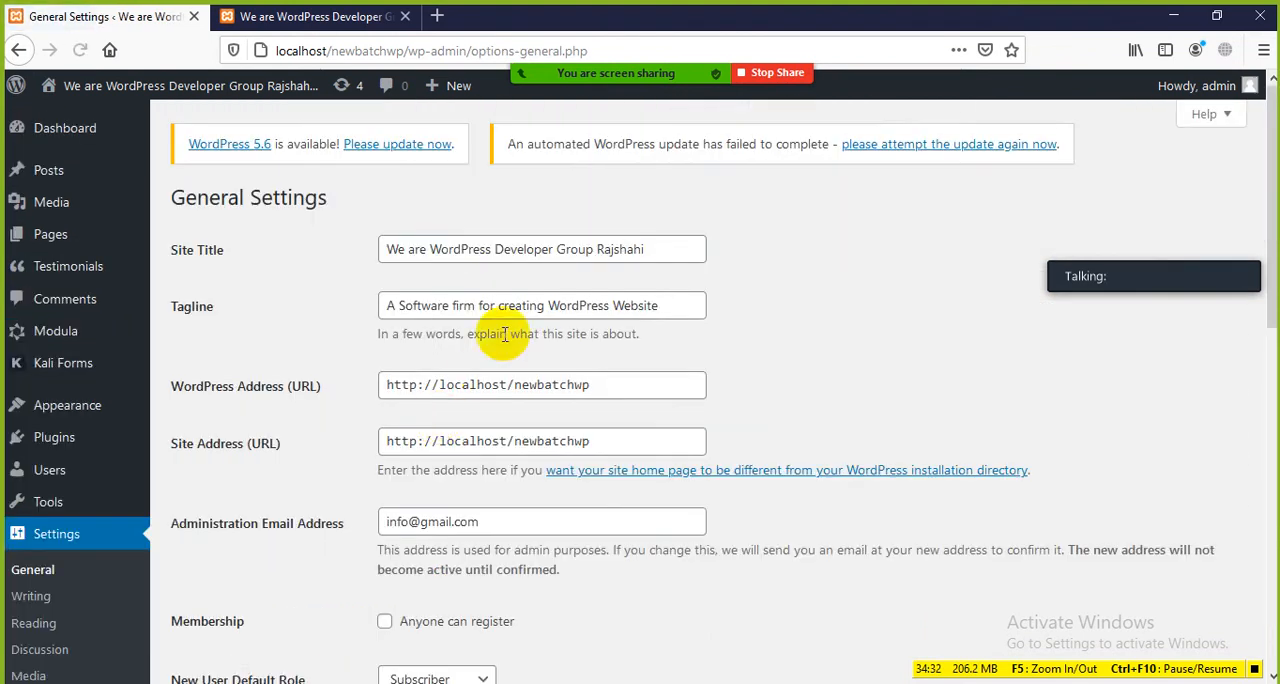
drag(663, 251, 390, 249)
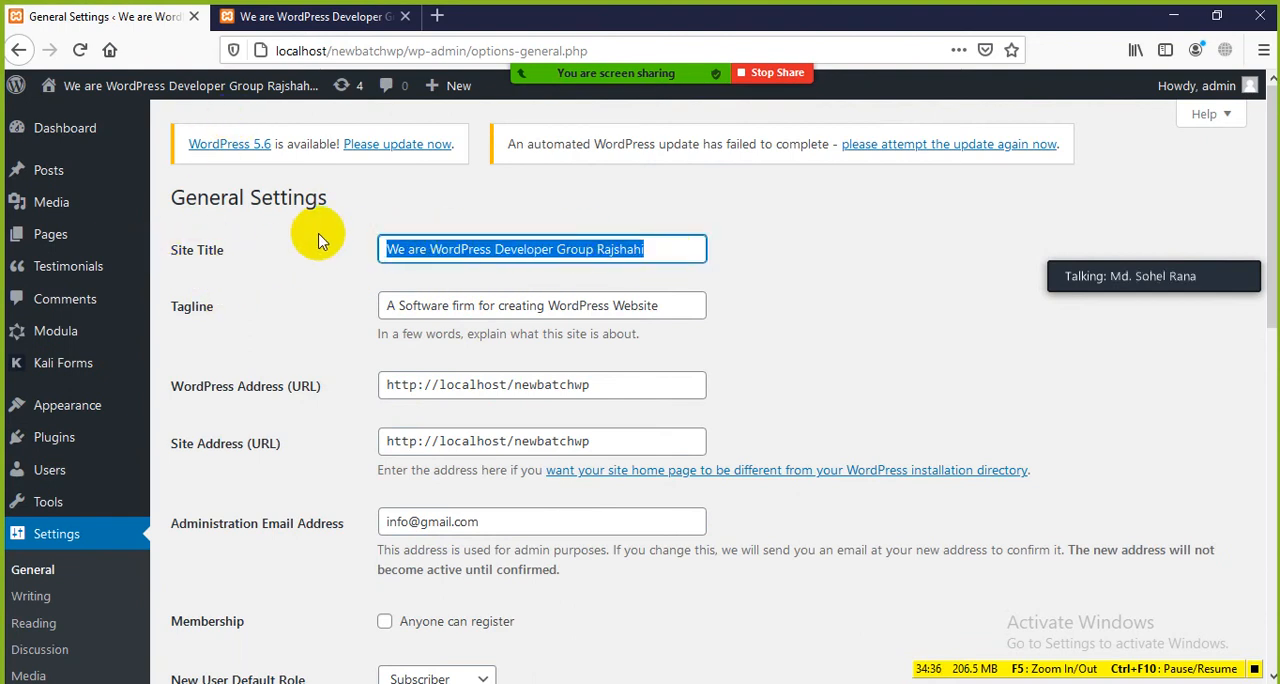
drag(329, 198, 172, 199)
click(263, 243)
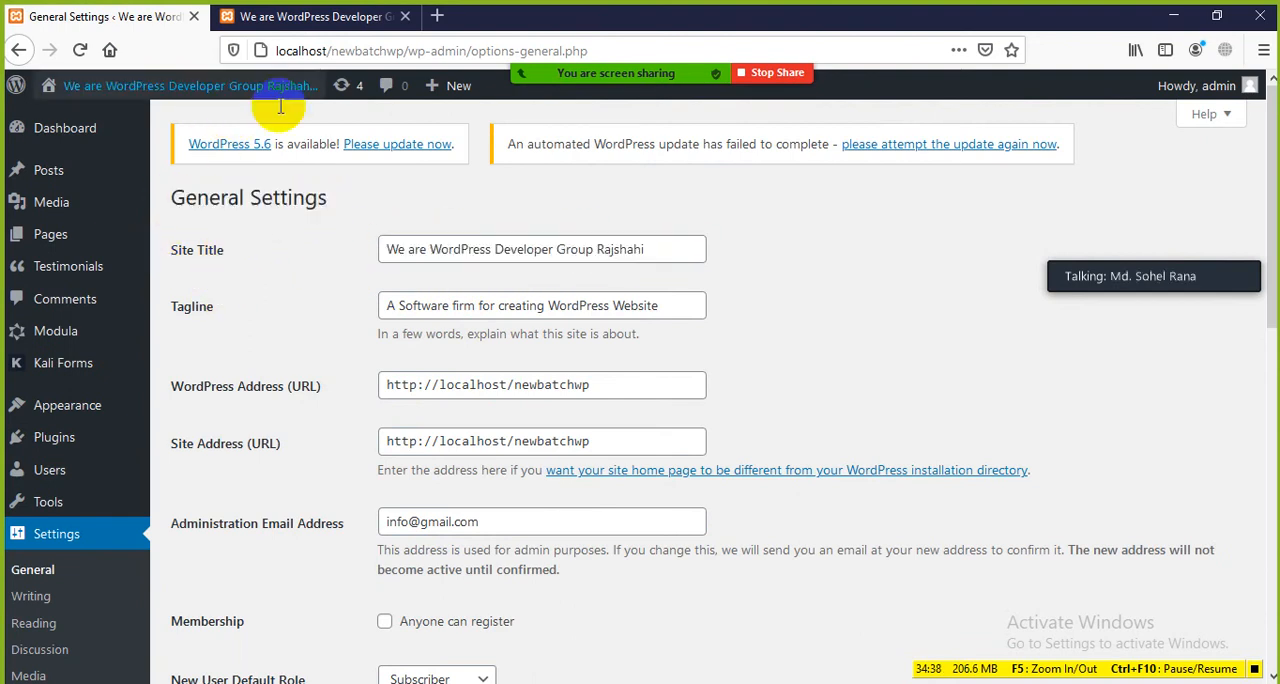
Step: Switch to the site's front page and highlight the site title in the header
click(300, 16)
drag(430, 242, 142, 305)
click(42, 427)
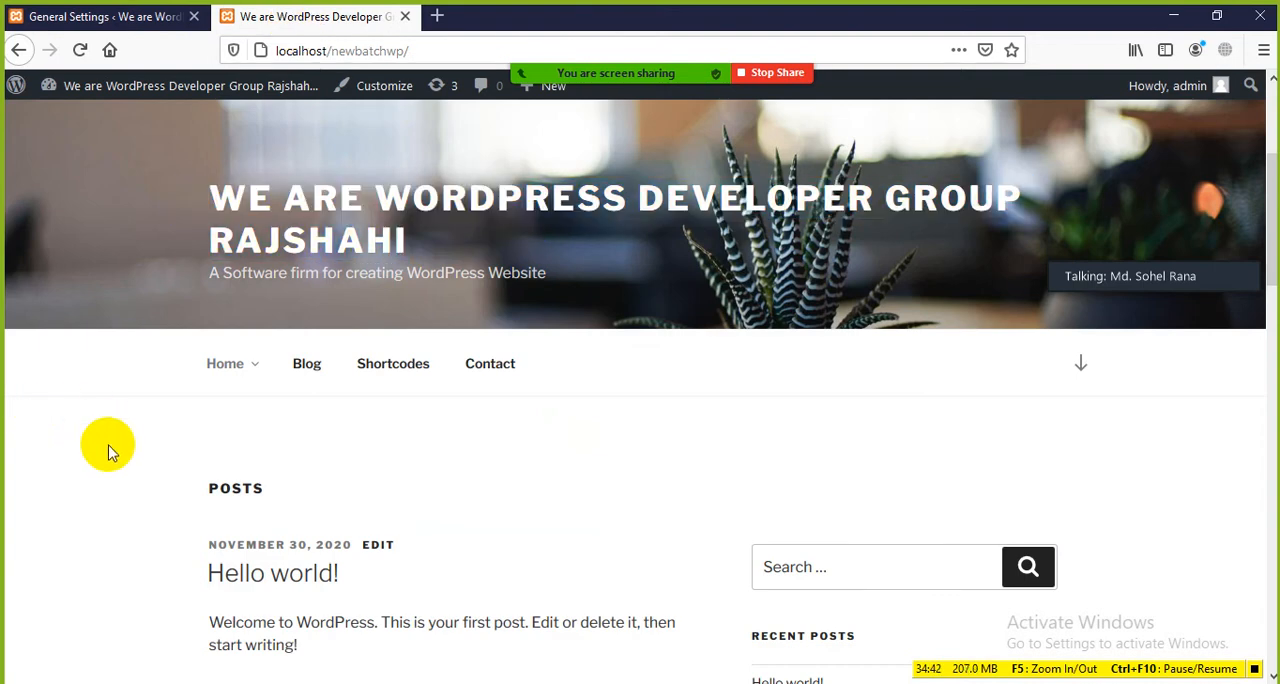
Step: Back in General Settings, replace the Site Title with "Best WordPress Developer Agency Rajshahi"
click(95, 20)
drag(657, 252, 382, 249)
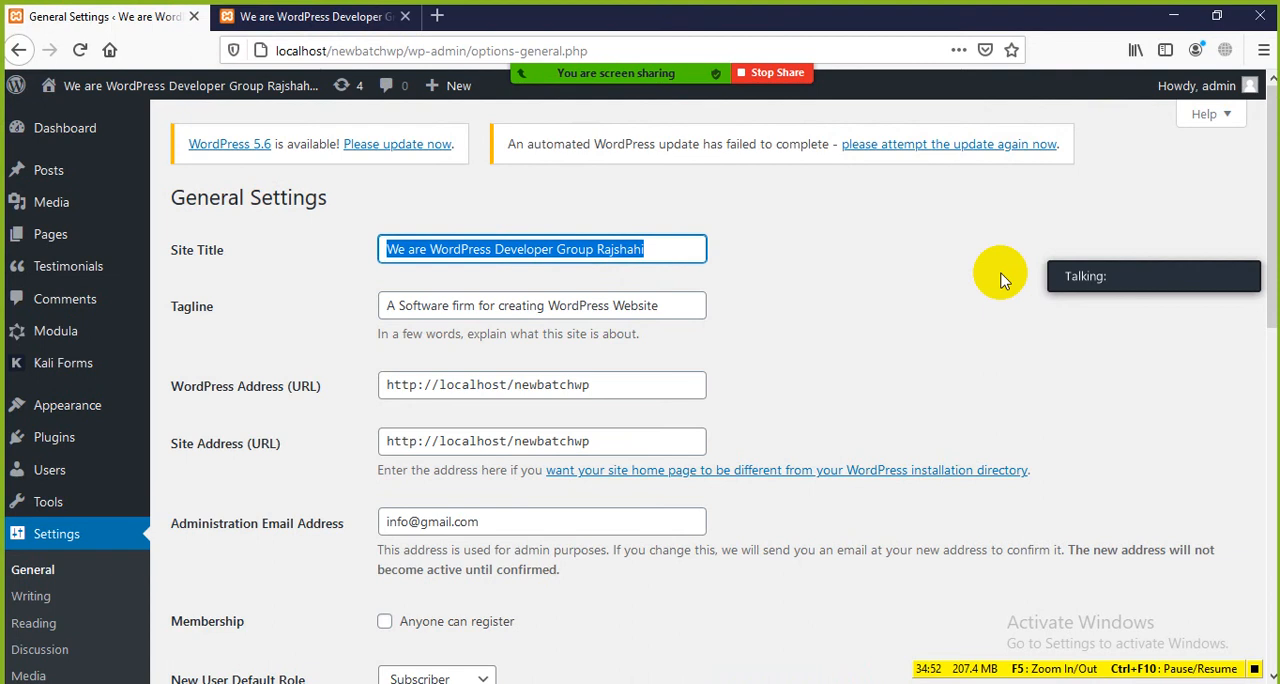
text(Best)
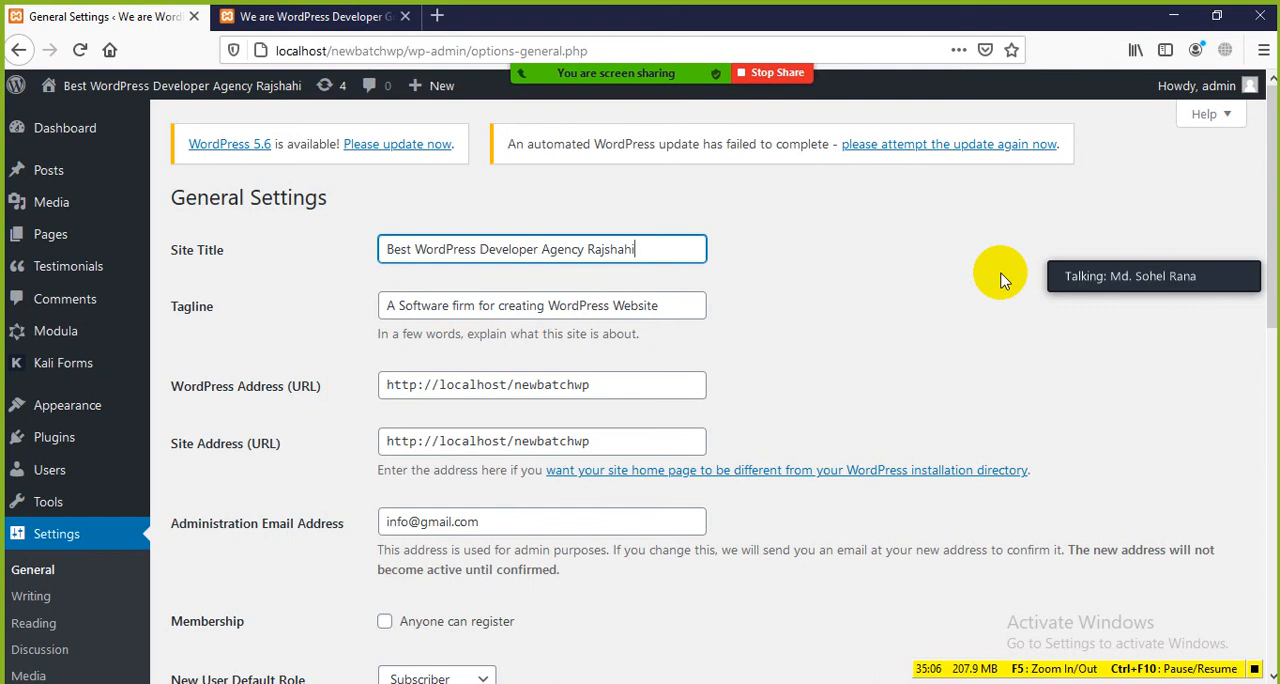
Step: Replace the Tagline with "An Institute of Creative work", glancing at the front page before finishing, and save the general settings
click(669, 309)
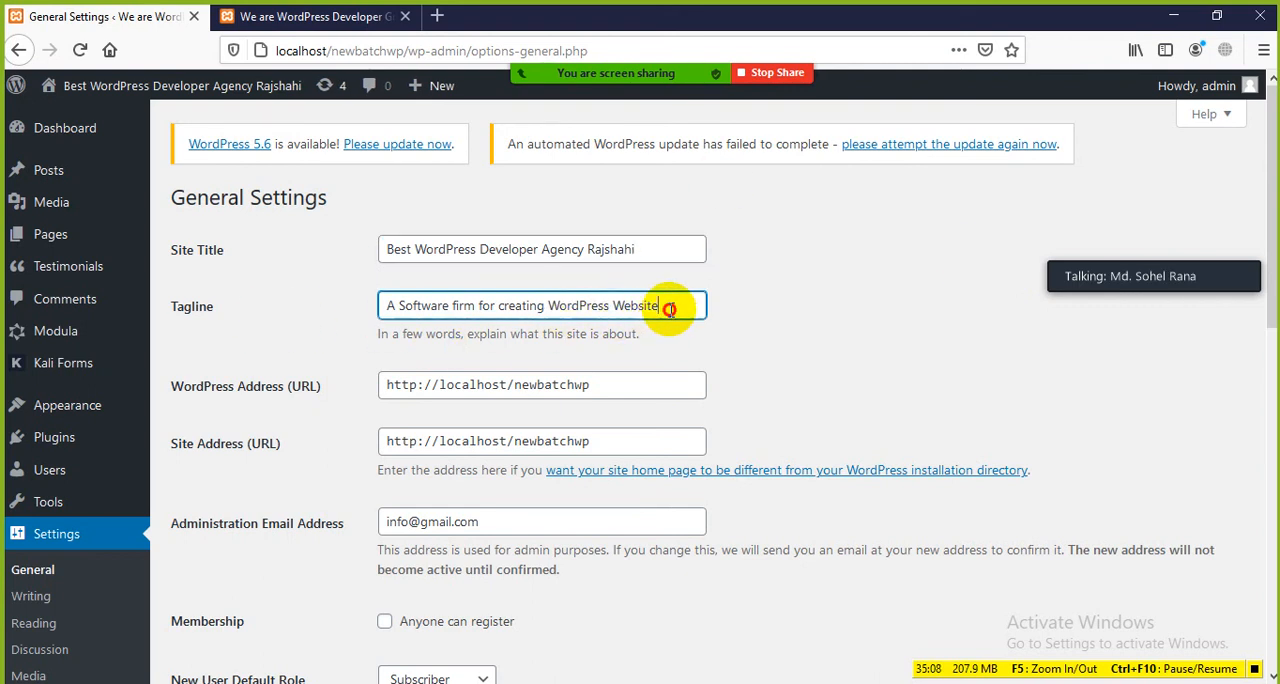
drag(669, 309, 369, 306)
key(BackSpace)
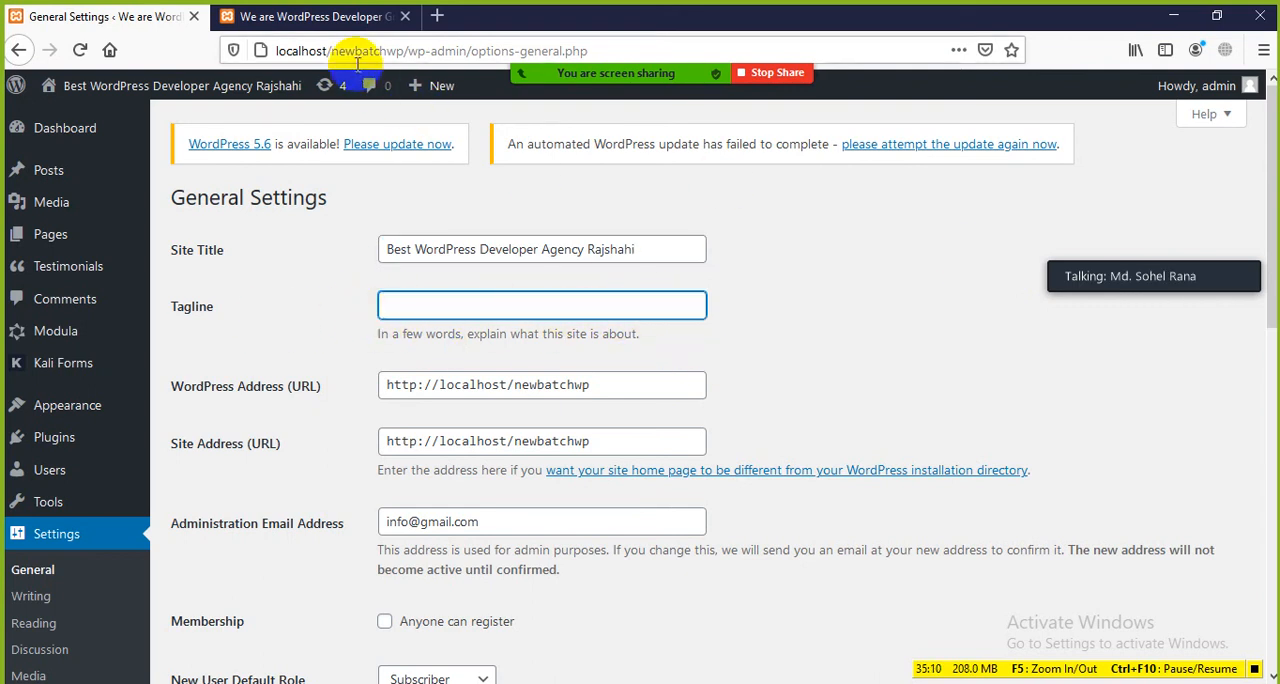
click(330, 17)
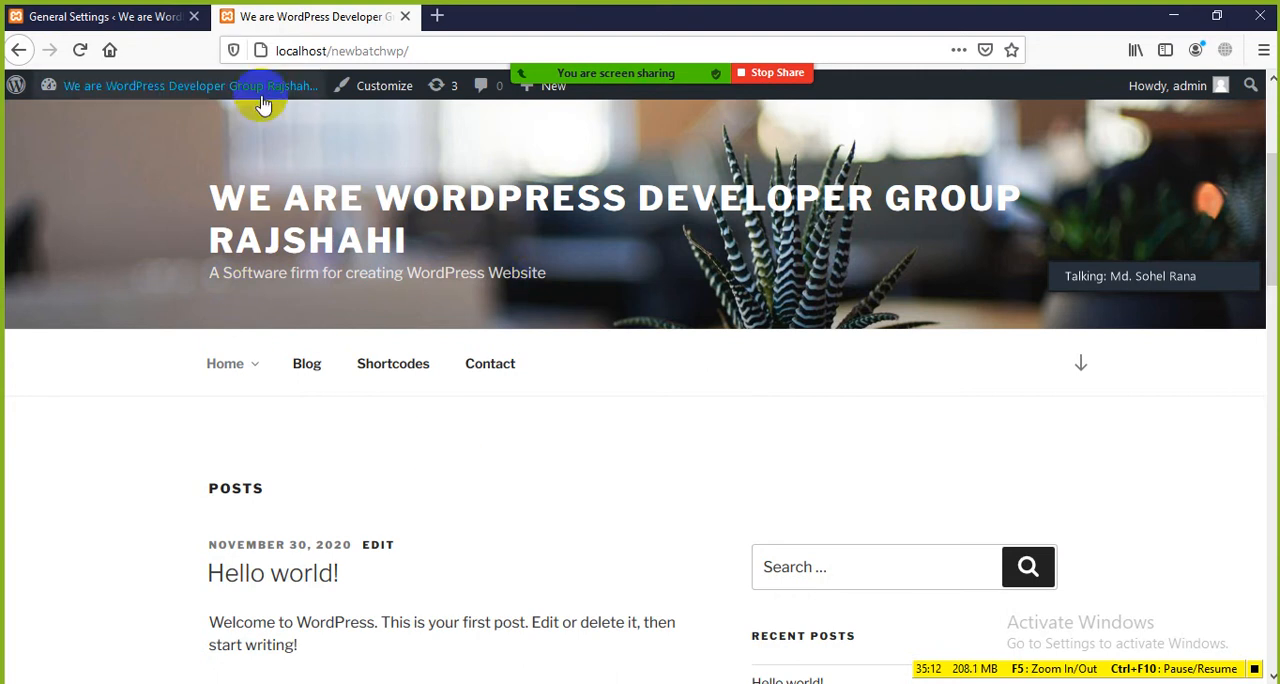
click(125, 17)
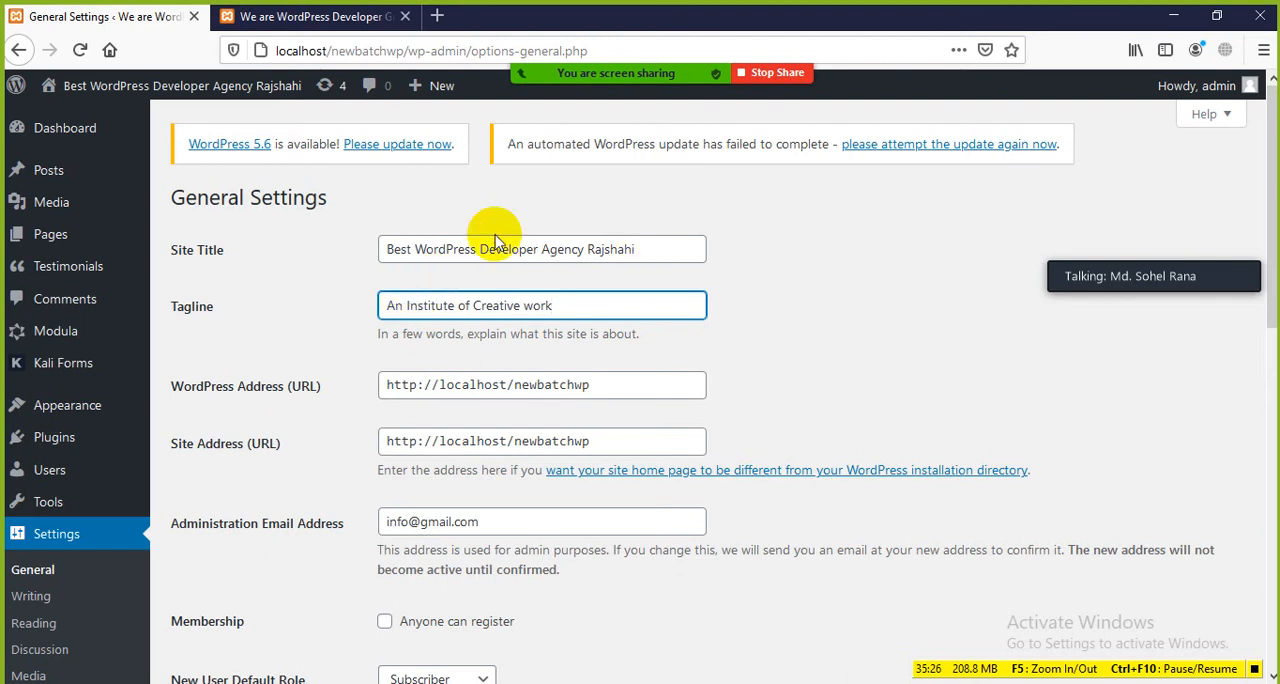
scroll(814, 351, down, 4)
scroll(650, 420, down, 4)
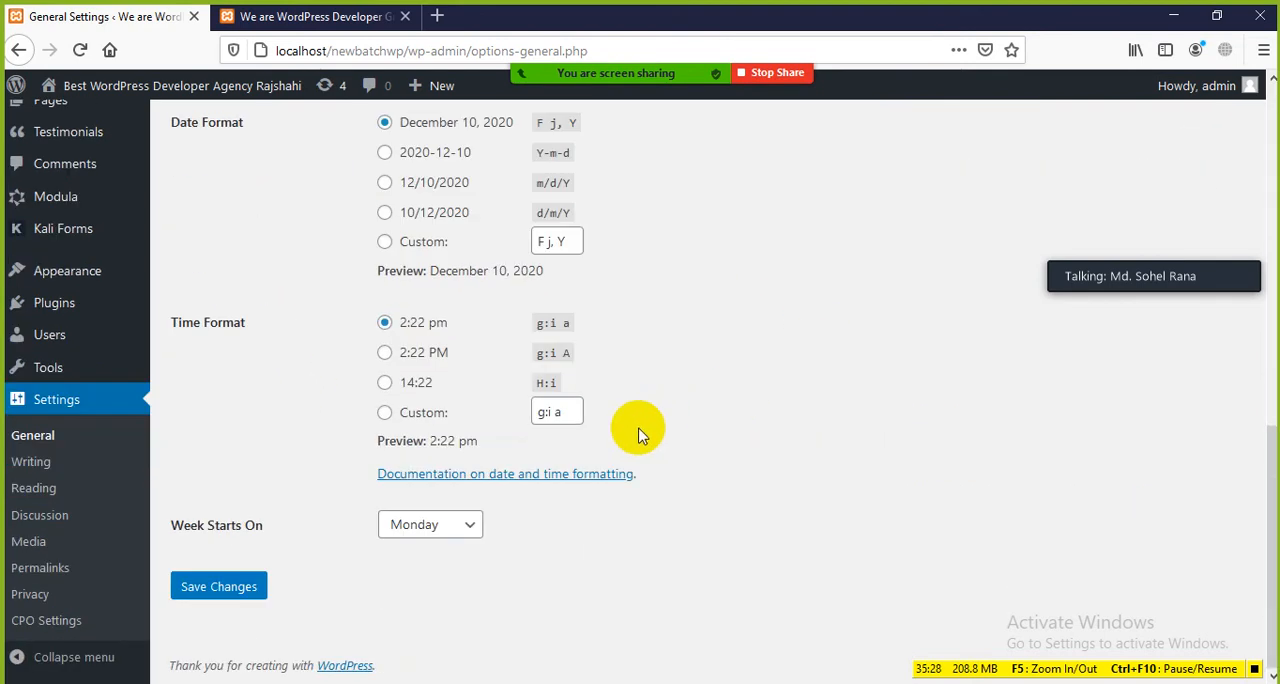
click(218, 588)
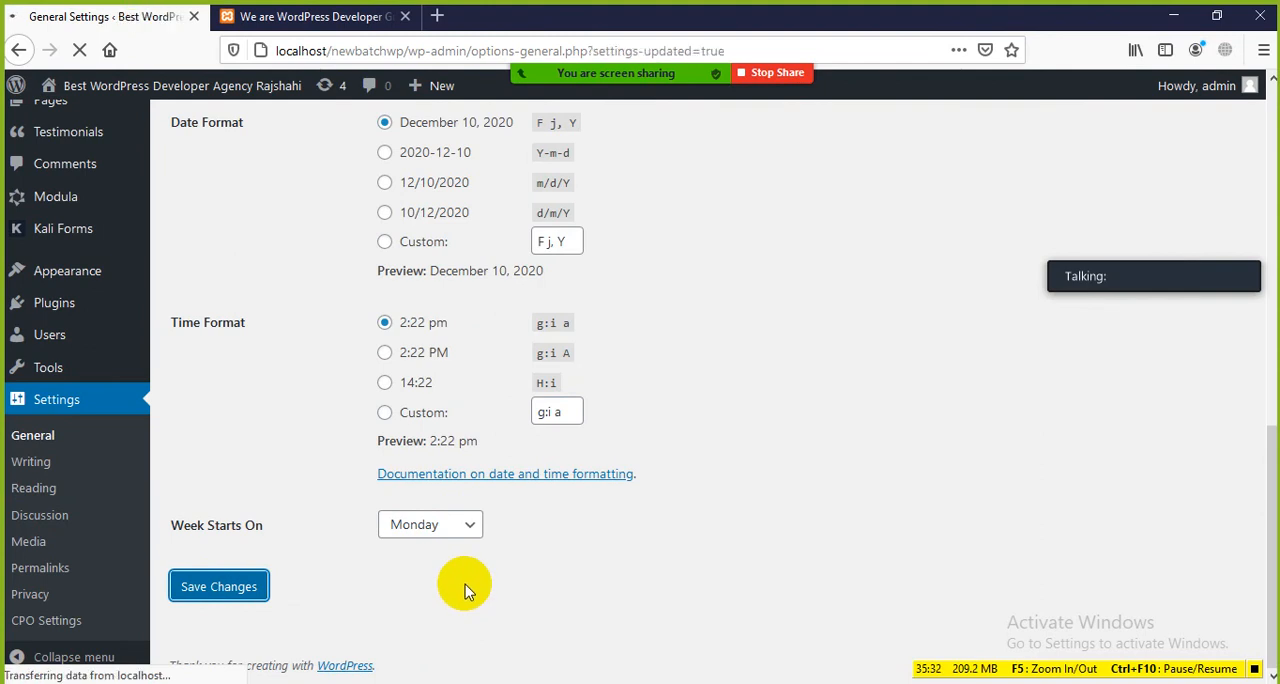
Step: Reload the site's front page and highlight the header's site title to check the updated title and tagline
click(345, 18)
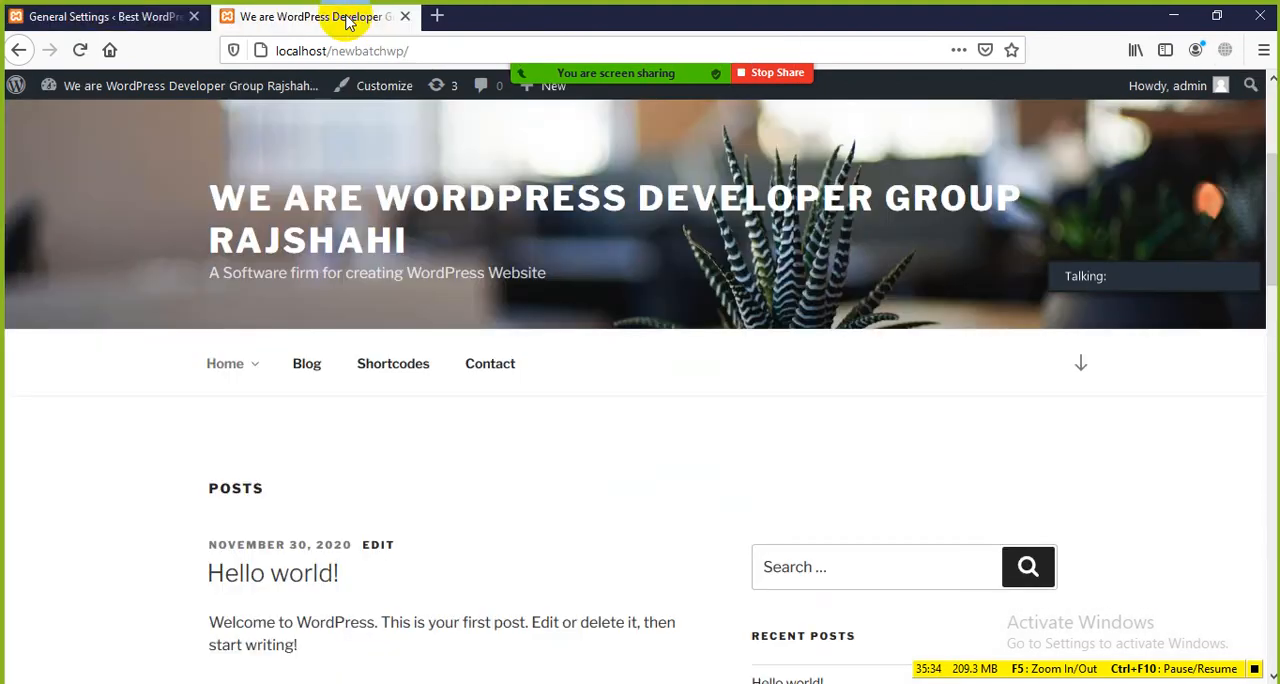
click(80, 49)
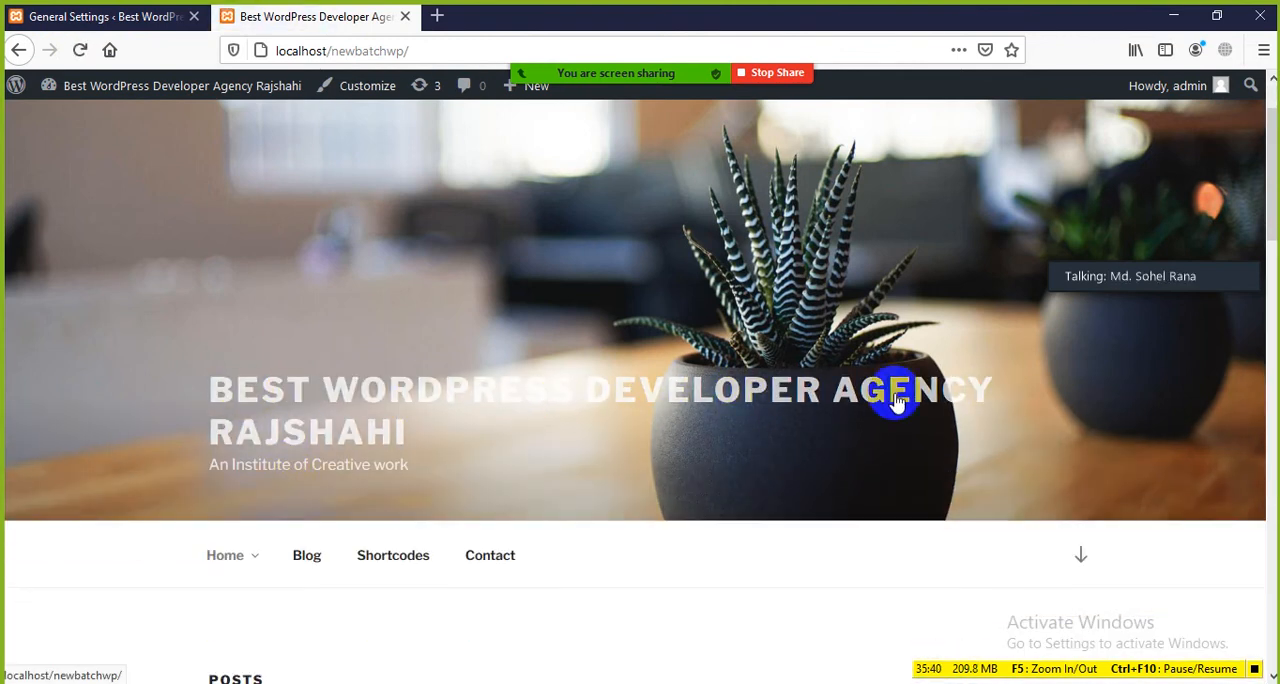
drag(449, 444, 145, 324)
click(264, 492)
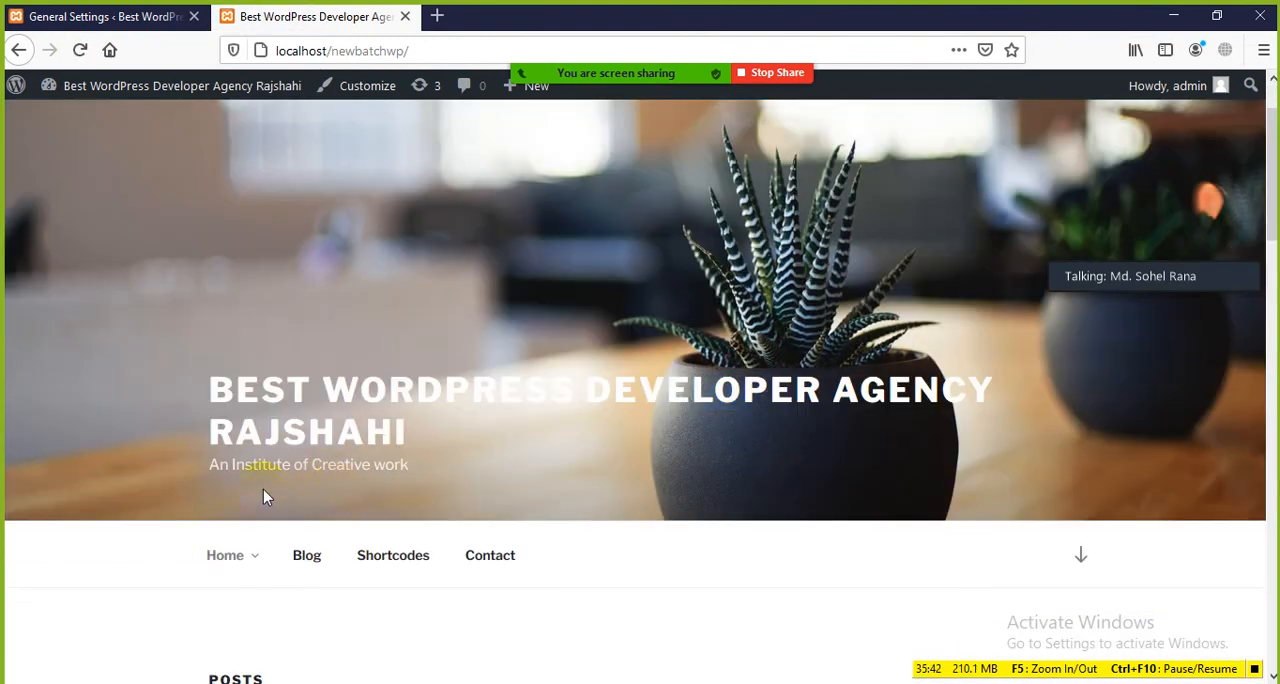
Step: Return to General Settings and highlight the Site Title label
click(145, 18)
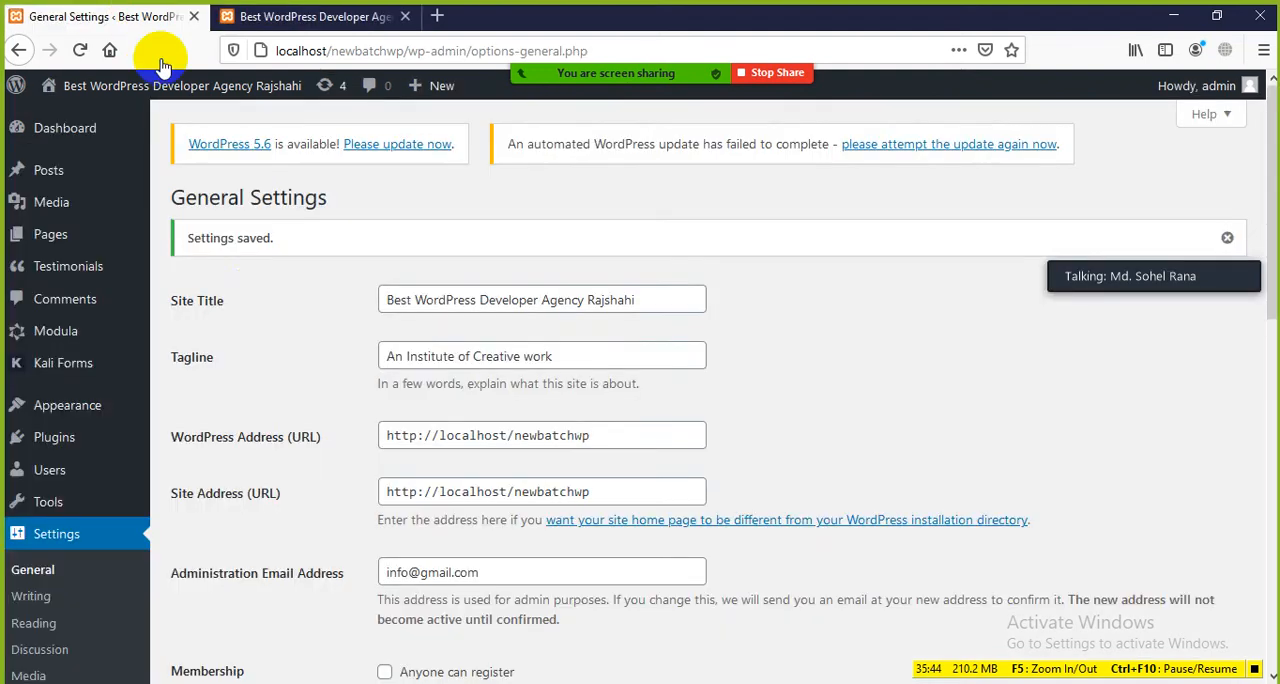
drag(243, 296, 118, 296)
click(340, 345)
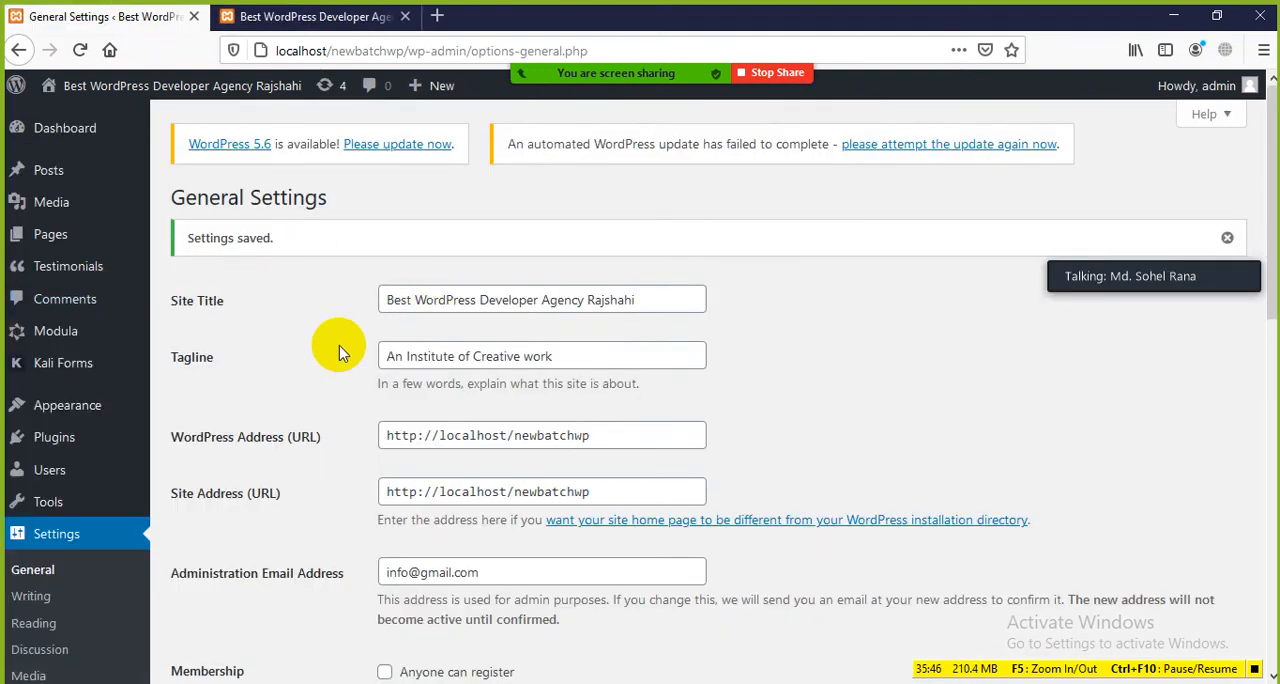
Step: Highlight the Tagline label, then check the site's address on the front page and return to General Settings
drag(232, 357, 167, 352)
scroll(313, 376, down, 3)
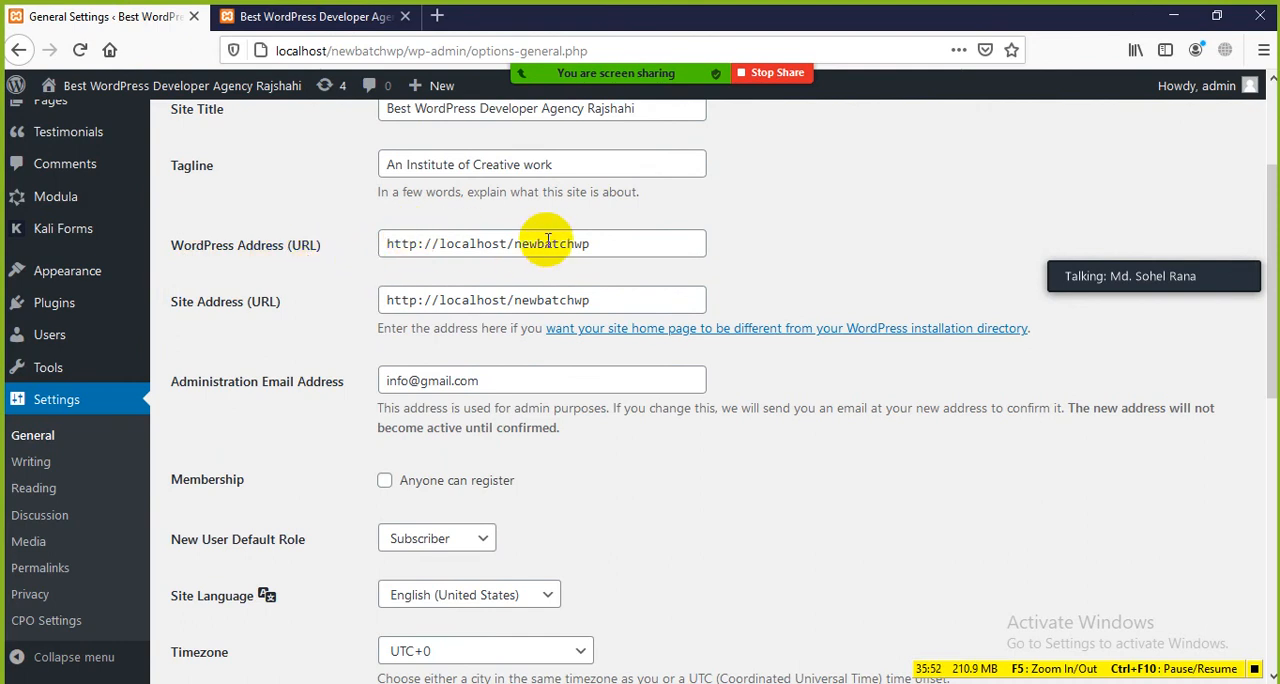
click(315, 17)
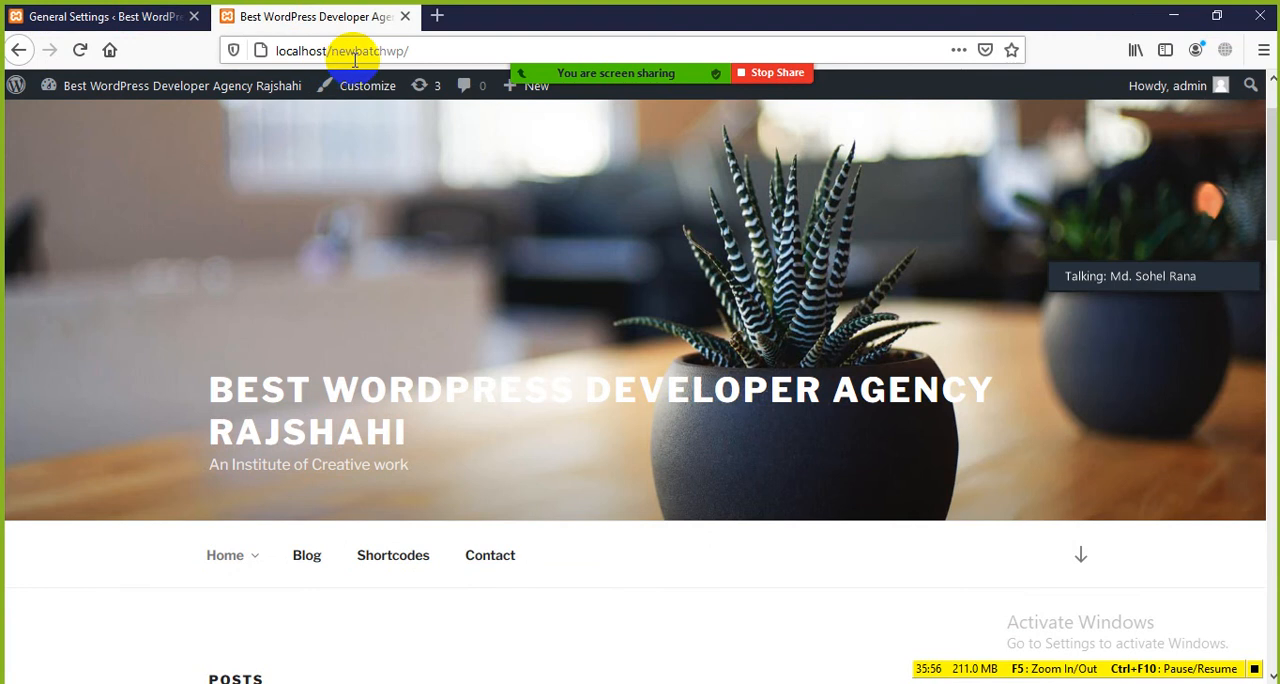
click(171, 28)
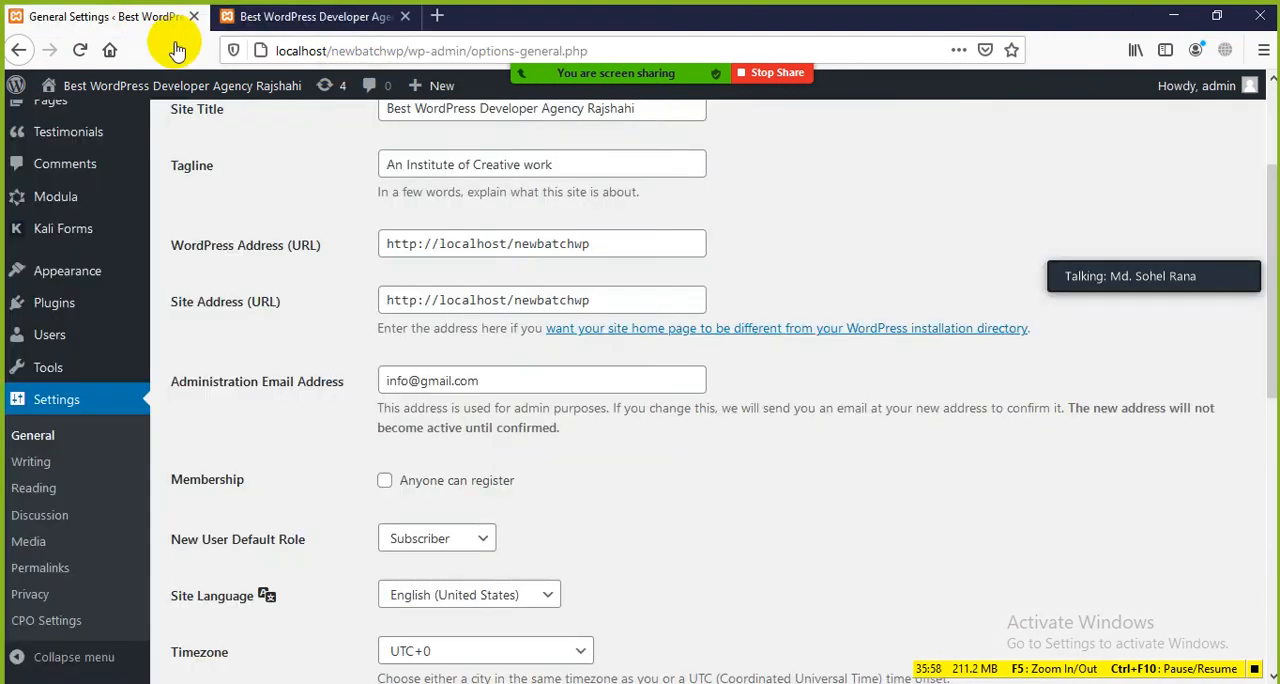
Step: Highlight the WordPress Address (URL) value in General Settings to point it out
drag(588, 244, 371, 243)
click(335, 276)
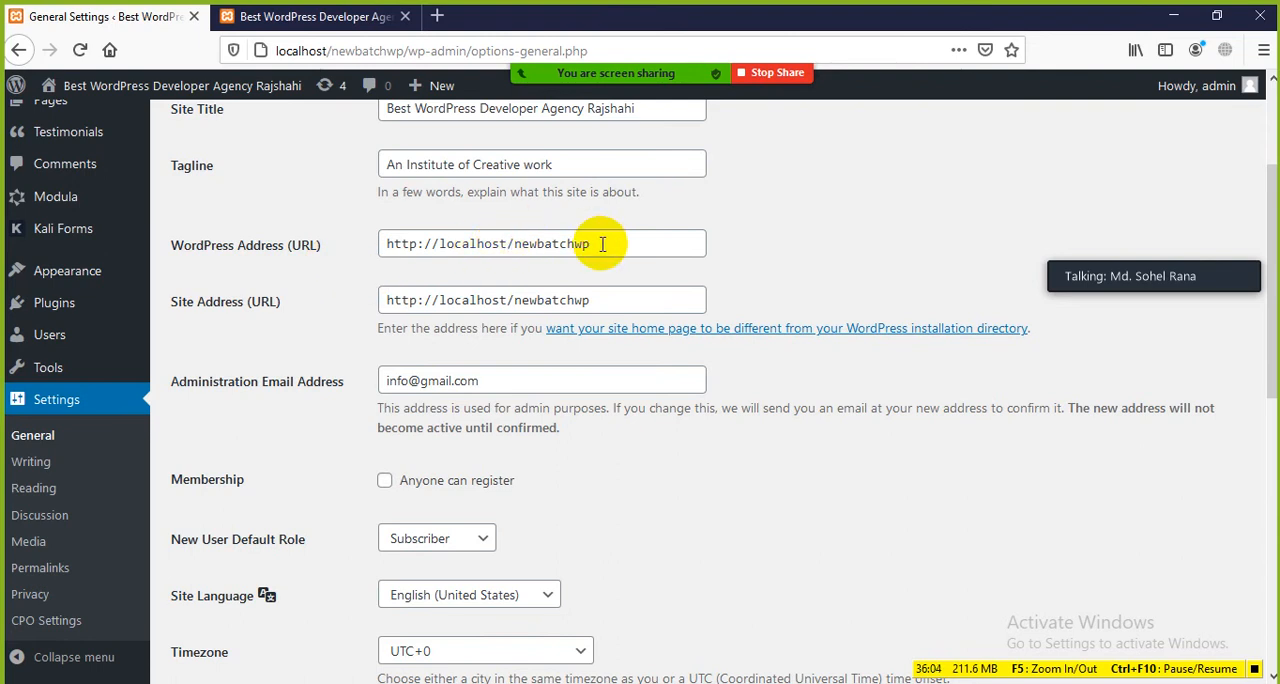
drag(598, 244, 372, 262)
click(340, 283)
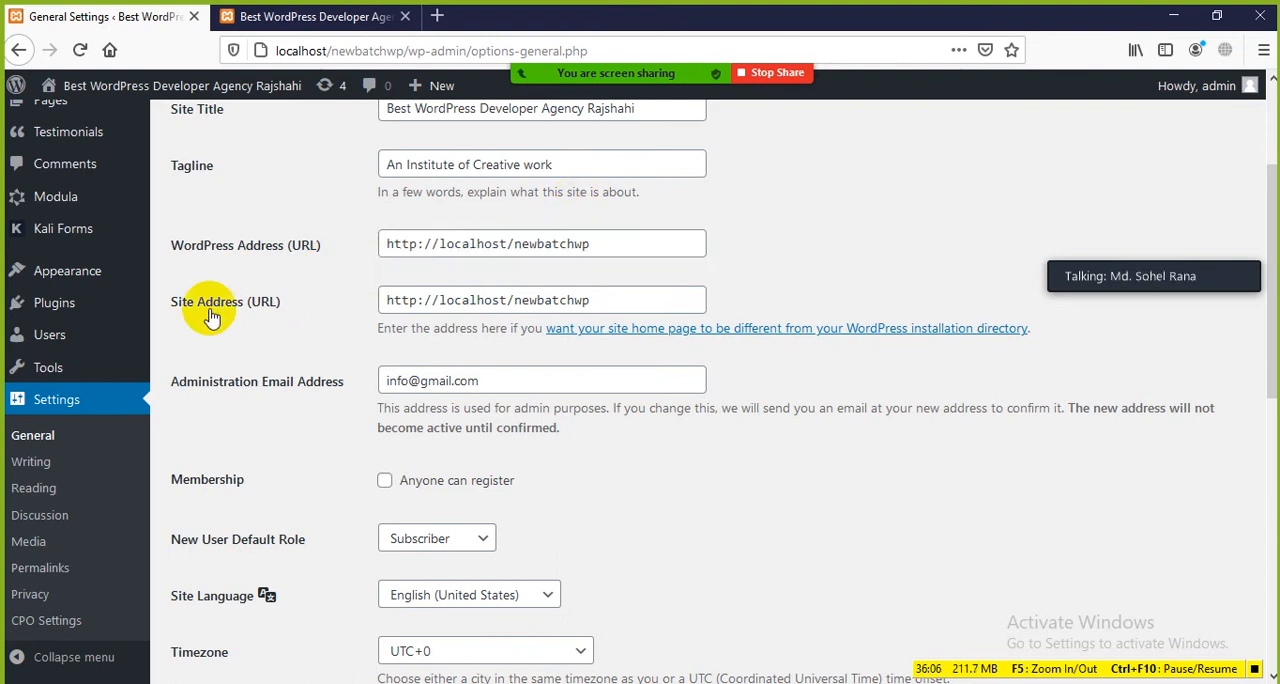
Step: Highlight the WordPress Address (URL) once more, then repeatedly highlight the Site Address (URL) value below it
scroll(438, 313, down, 2)
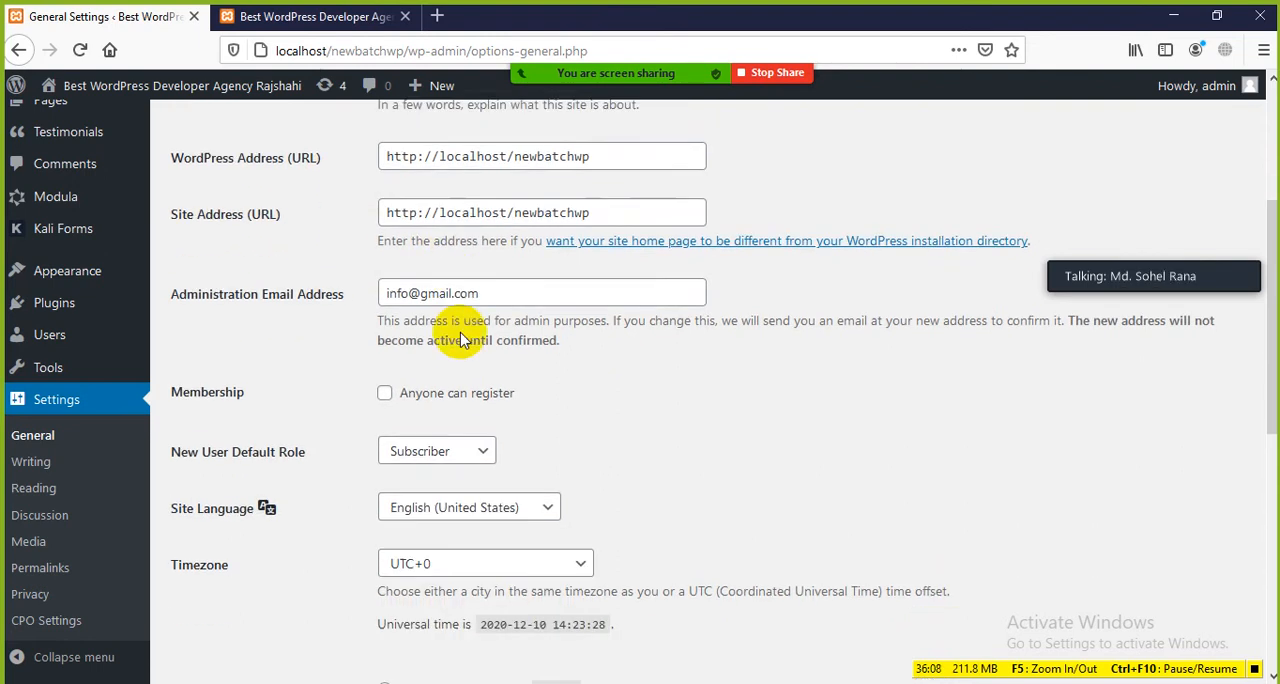
drag(619, 149, 386, 143)
click(331, 177)
drag(596, 208, 374, 203)
click(320, 252)
drag(613, 204, 391, 200)
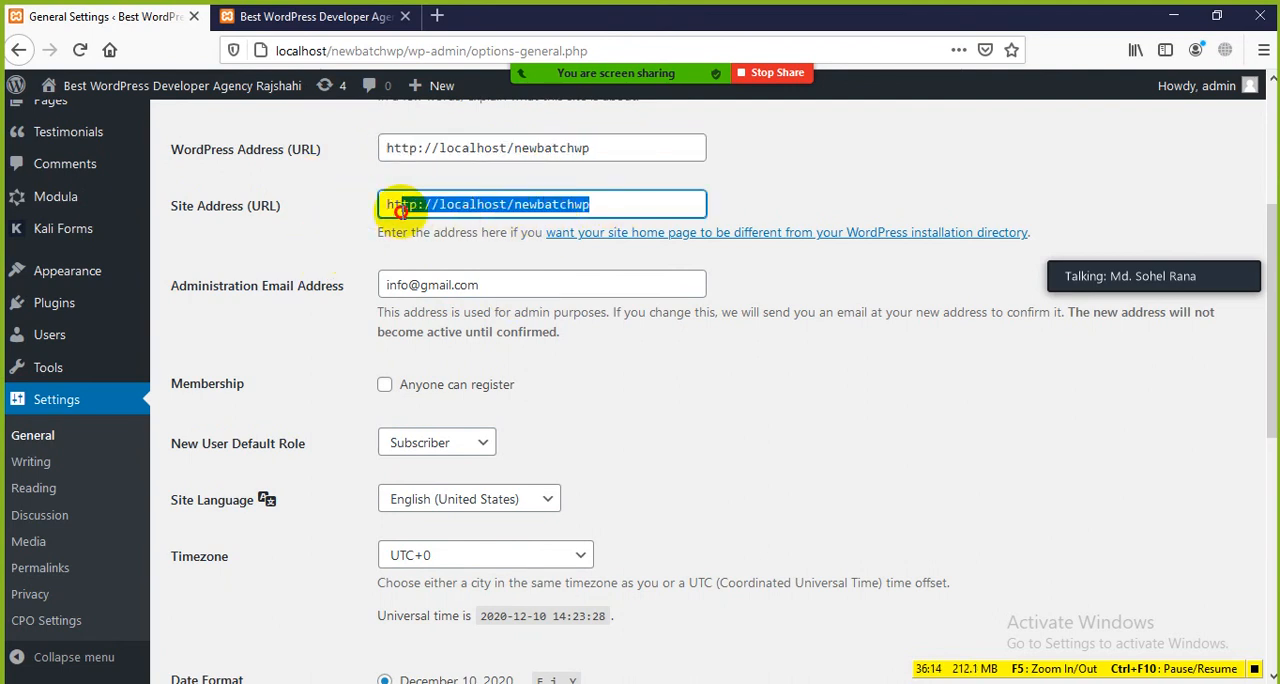
click(337, 223)
triple_click(518, 205)
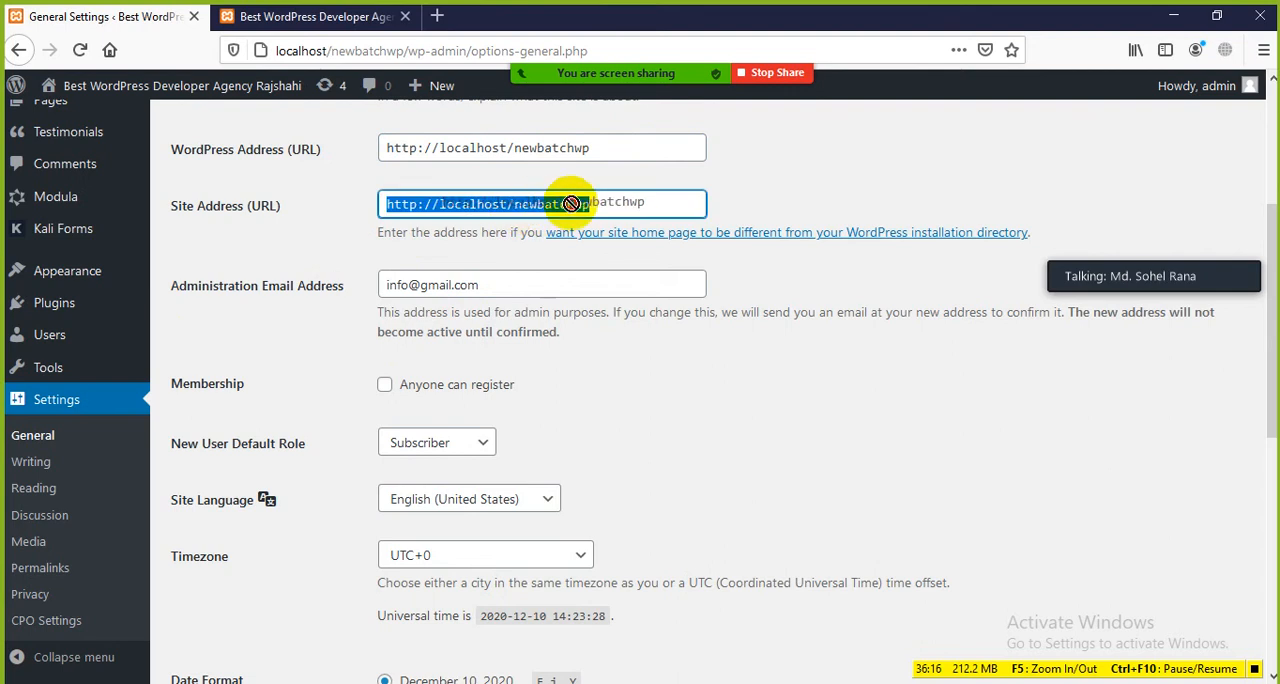
click(320, 240)
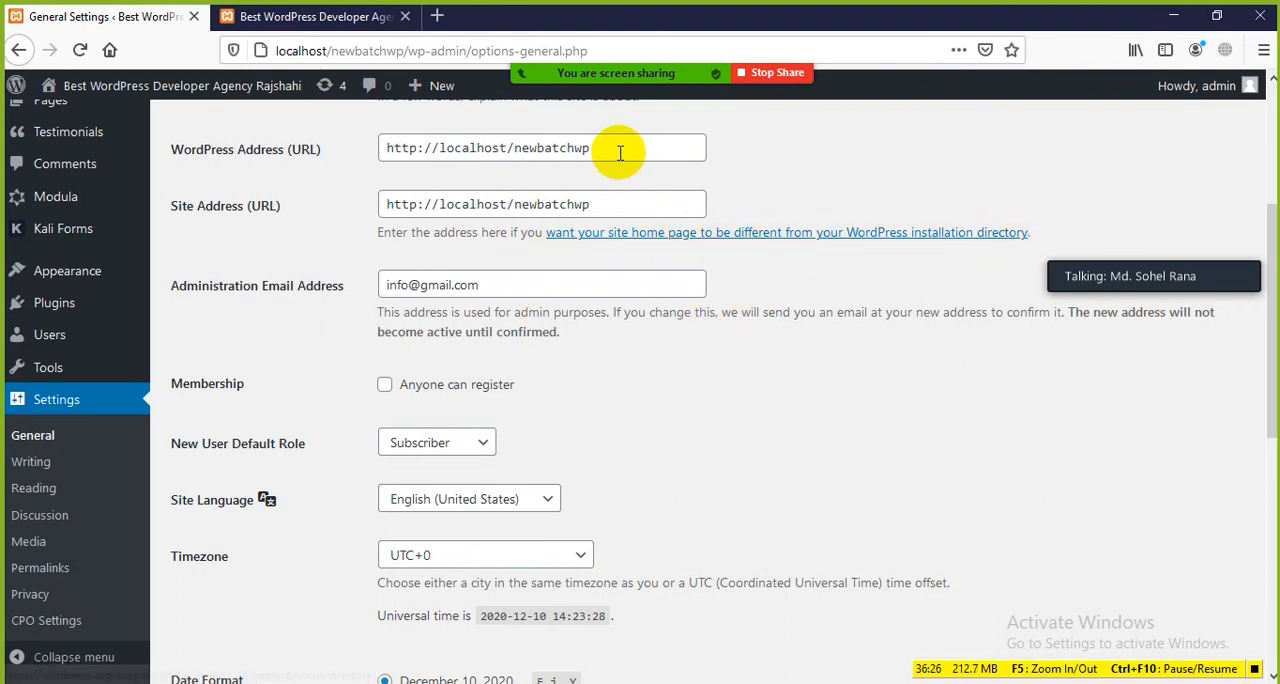
Step: Compare the WordPress Address and Site Address URLs by highlighting each value in turn
drag(620, 152, 383, 153)
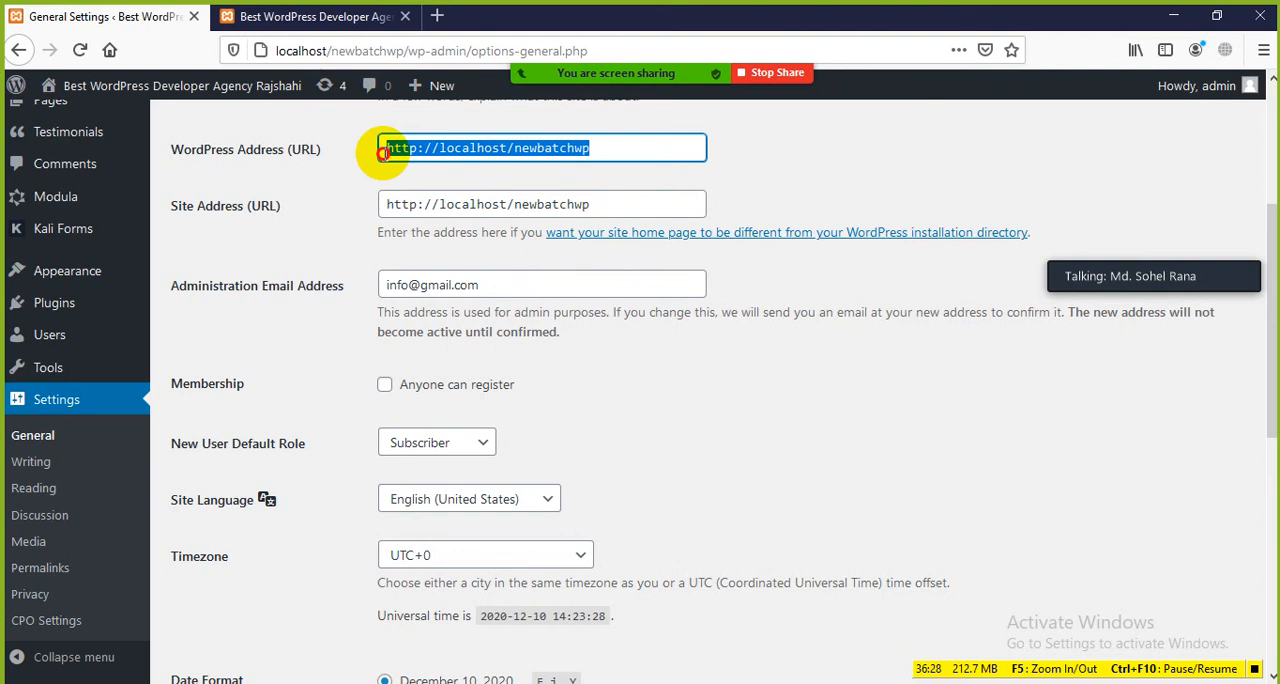
click(349, 157)
drag(628, 150, 358, 143)
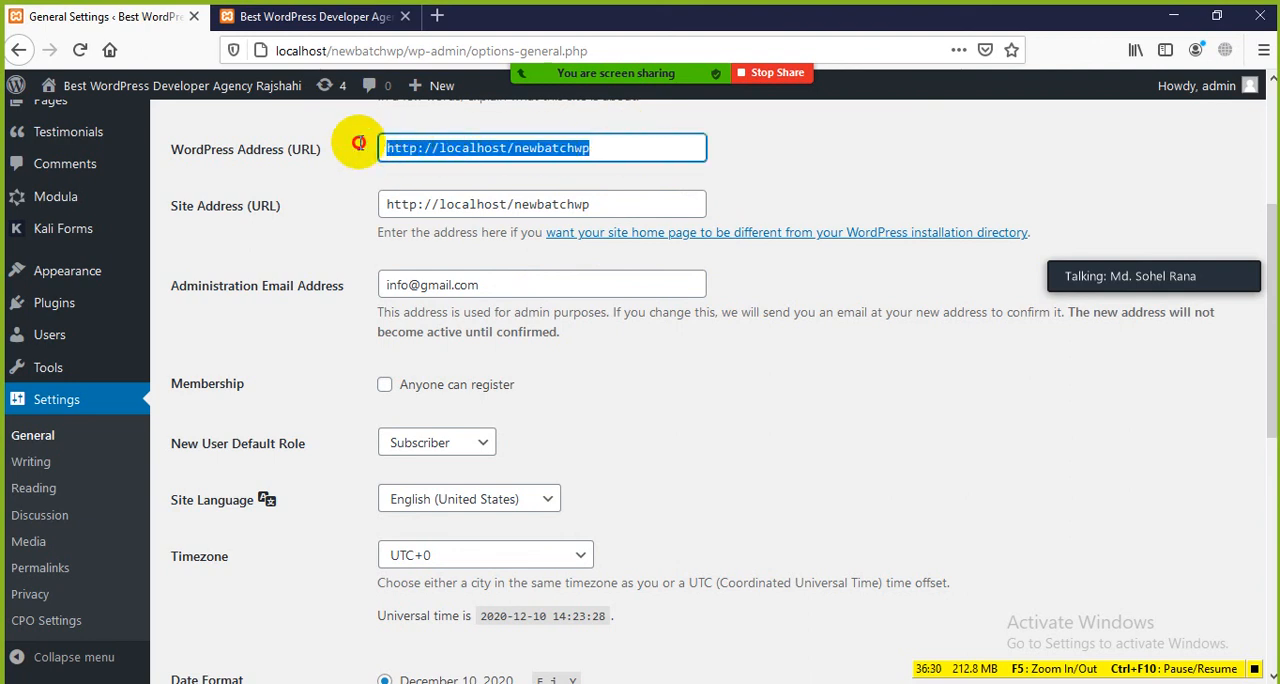
click(325, 170)
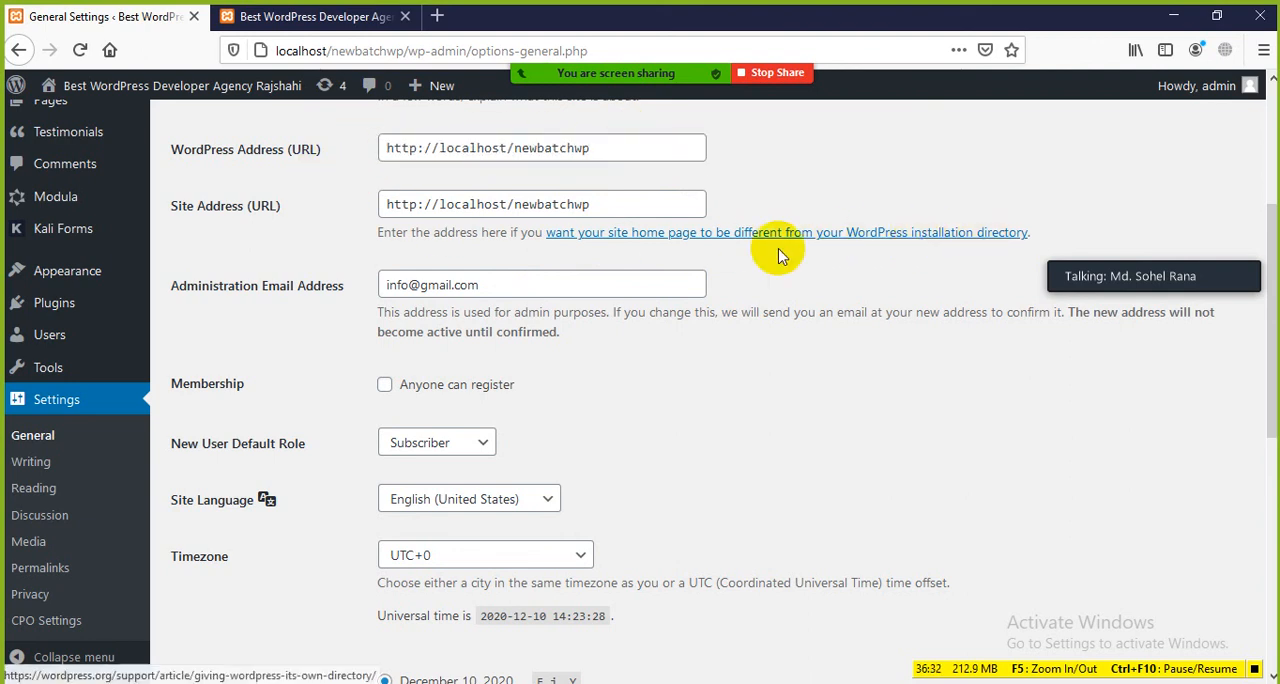
drag(605, 206, 356, 205)
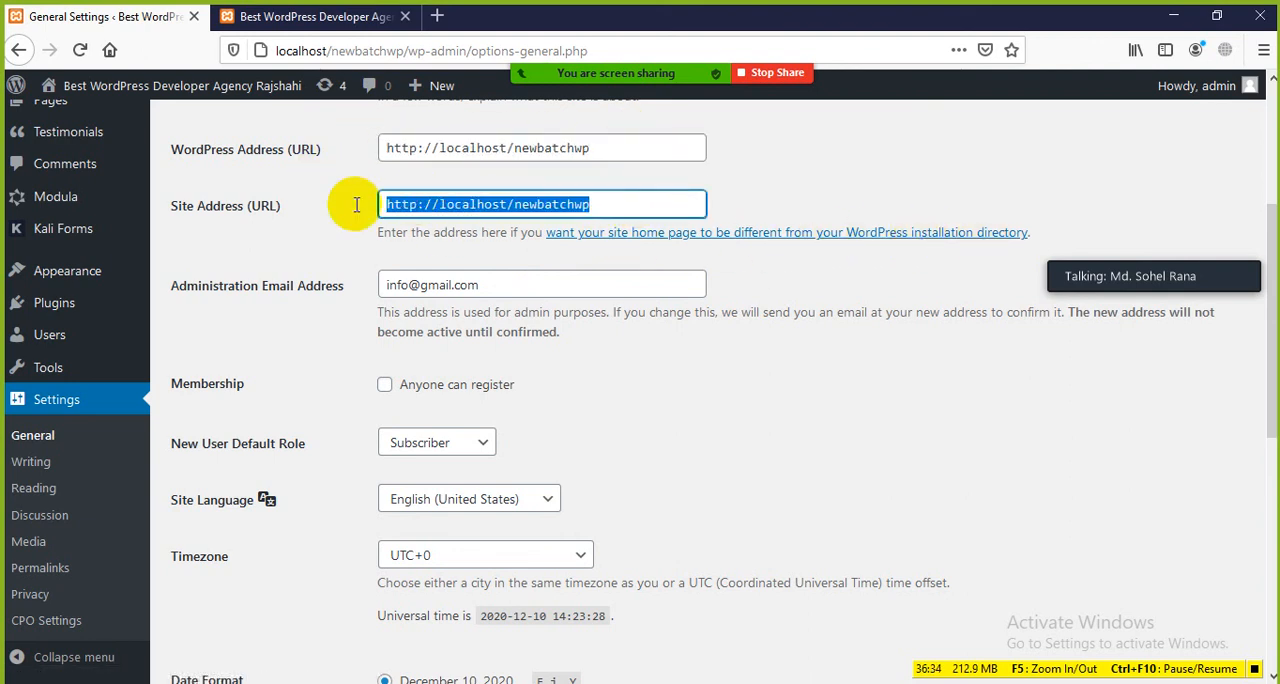
click(329, 257)
Step: Highlight the Administration Email Address label and the email value in its field
scroll(315, 310, down, 3)
scroll(248, 205, up, 2)
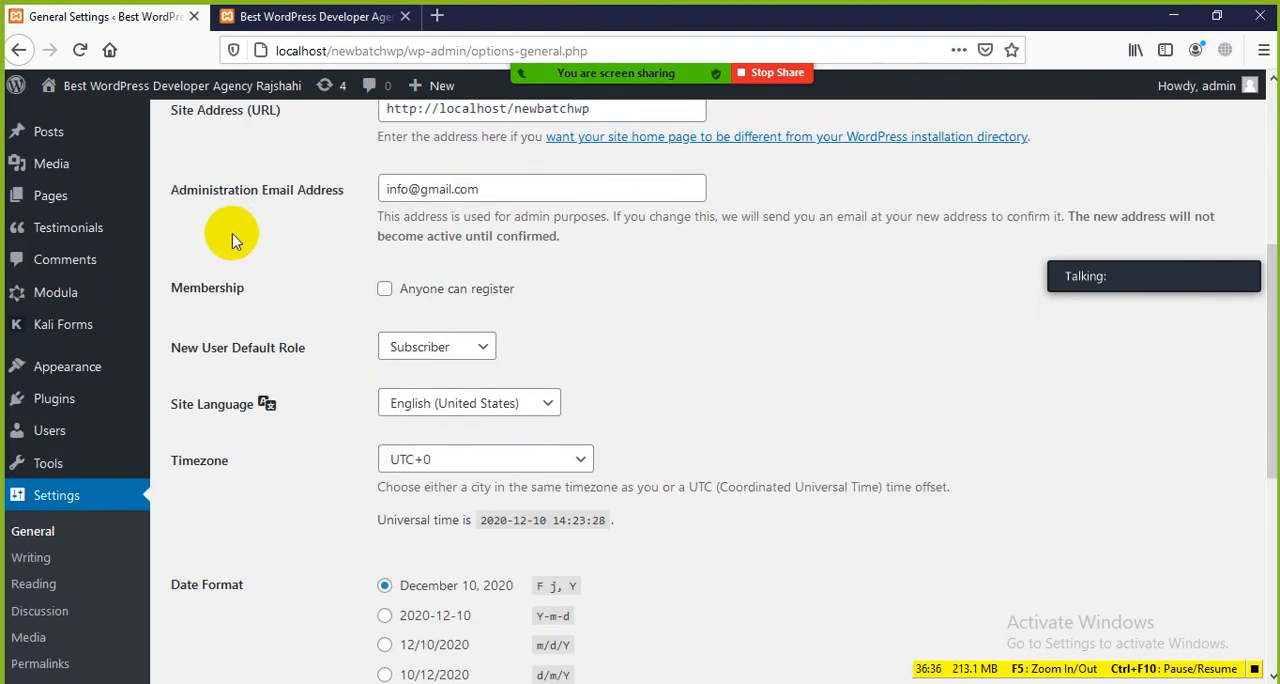
drag(166, 190, 337, 234)
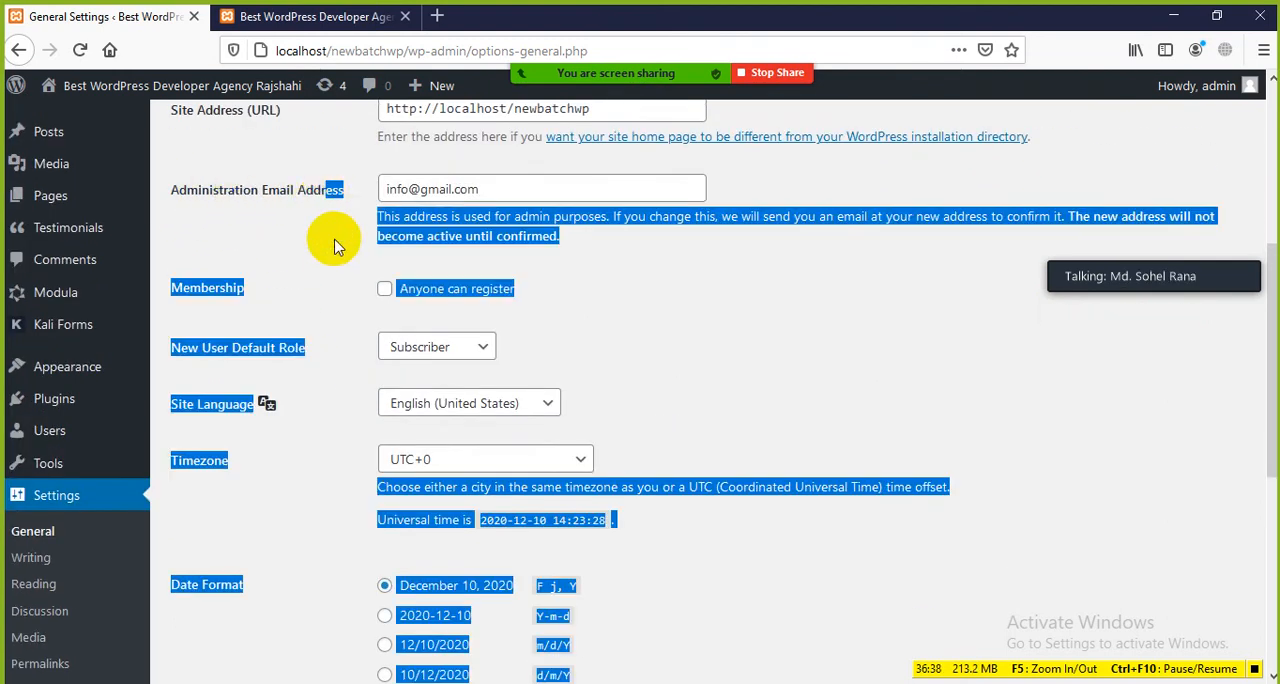
click(423, 211)
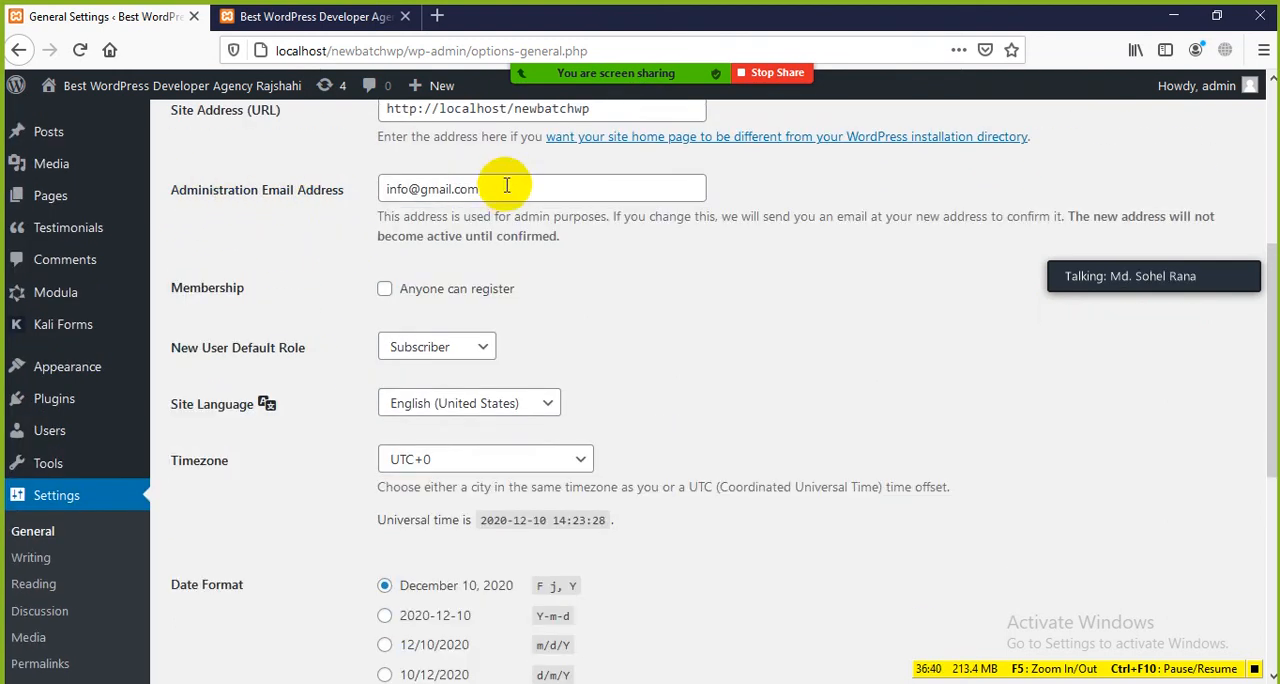
drag(507, 185, 382, 184)
click(338, 215)
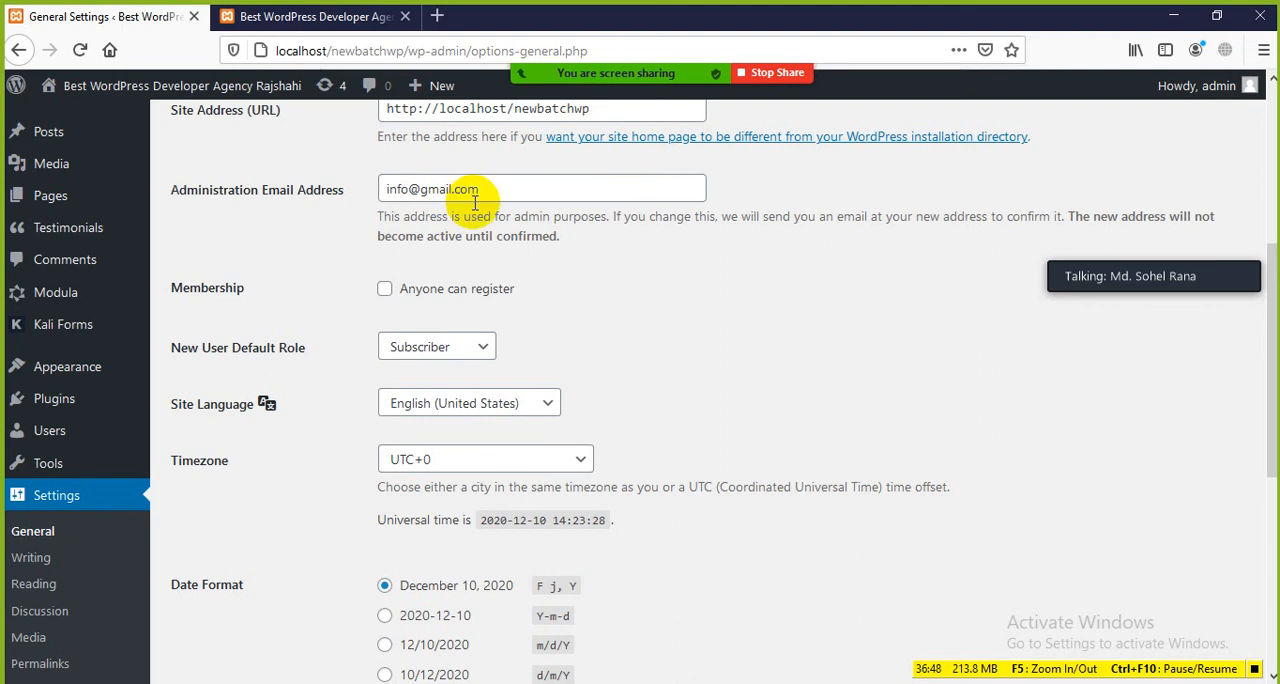
Step: View the navigation menu on the site's front page, then return to General Settings and highlight the administration email value
click(315, 16)
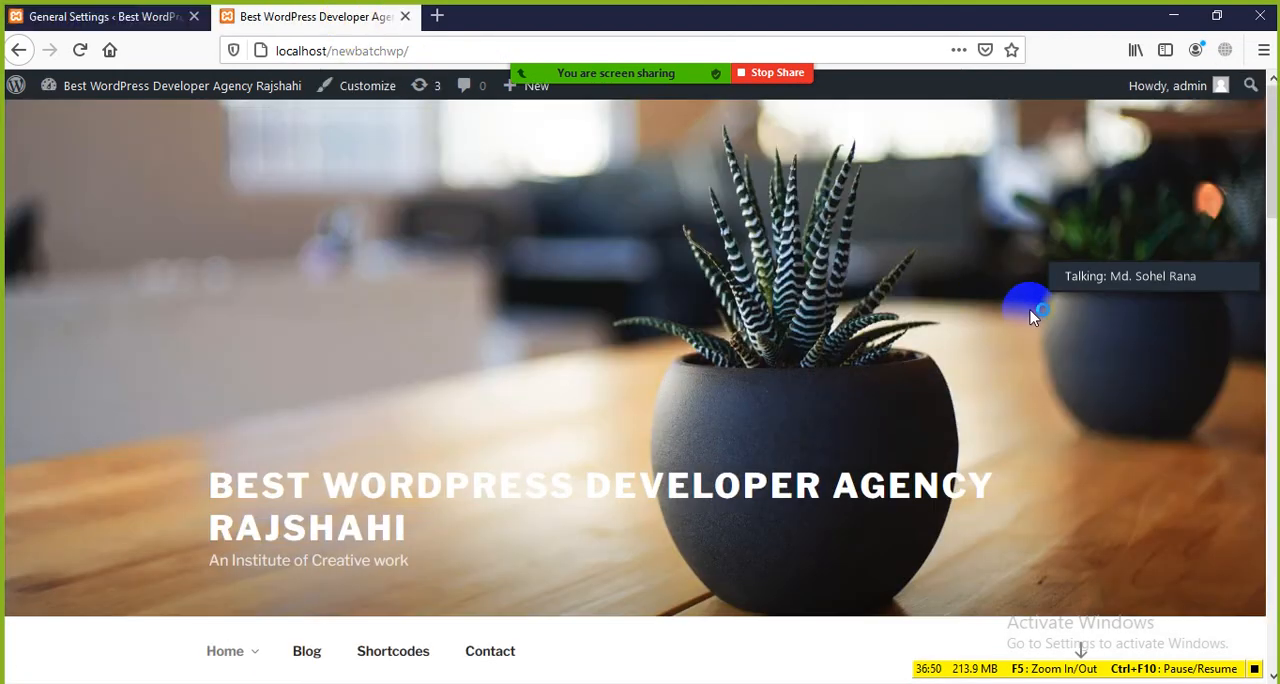
scroll(932, 331, down, 5)
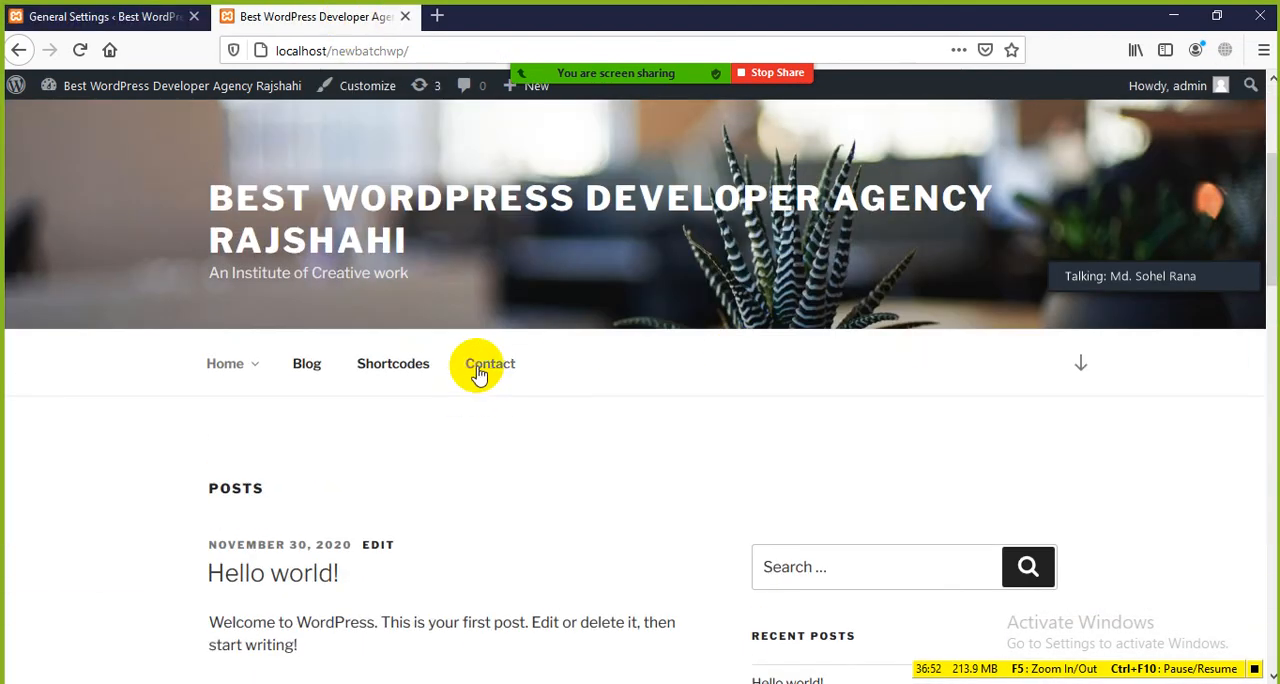
click(148, 18)
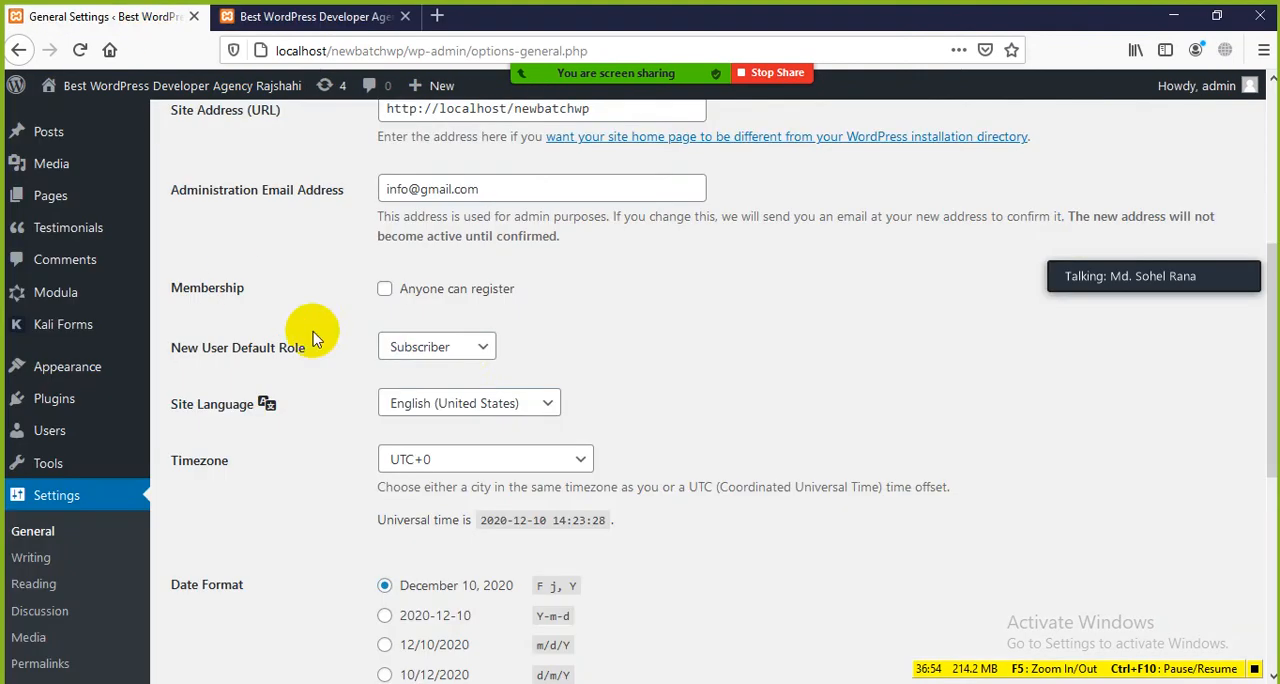
scroll(460, 350, up, 3)
drag(482, 380, 396, 380)
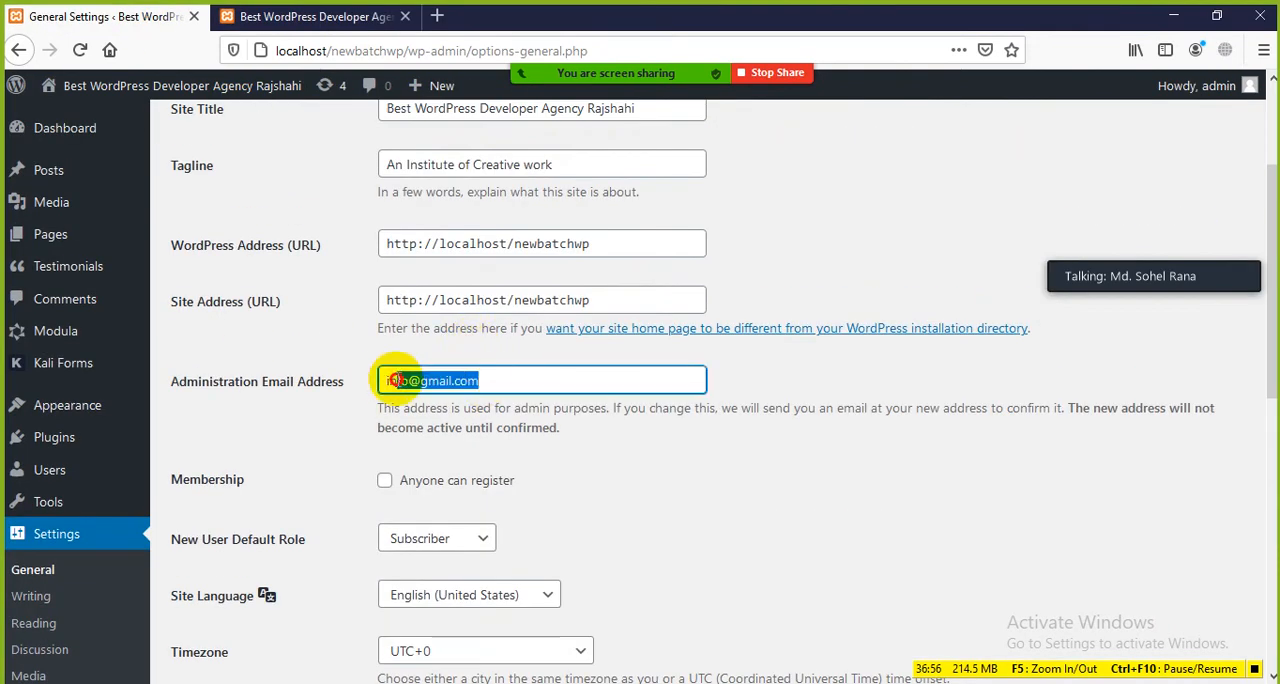
drag(535, 380, 357, 386)
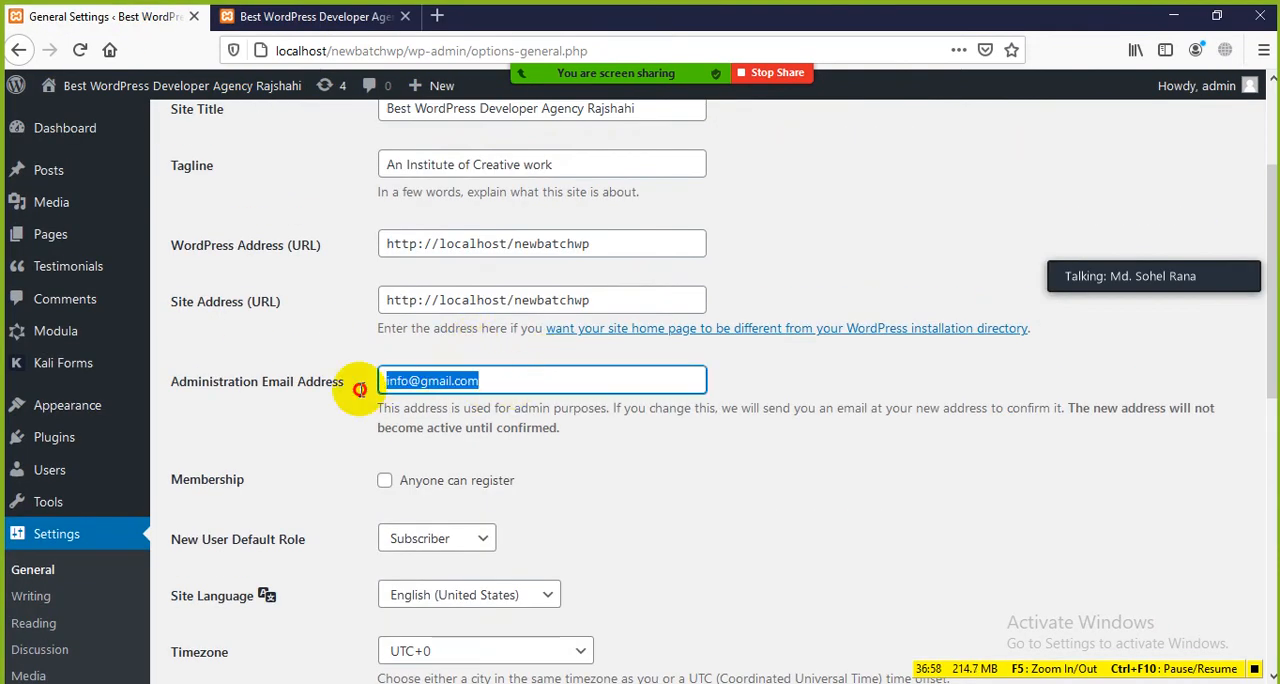
click(333, 430)
Step: Look over the Membership setting, then view the front page's header and posts area
scroll(349, 417, down, 3)
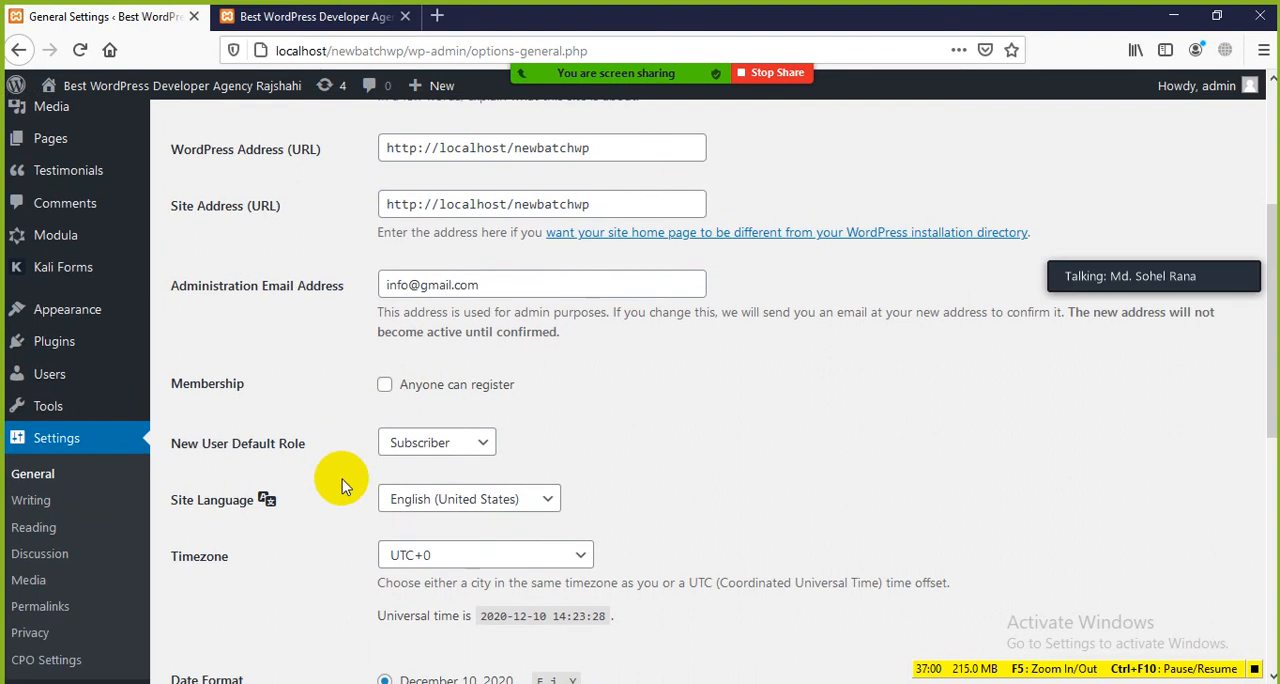
scroll(340, 320, up, 2)
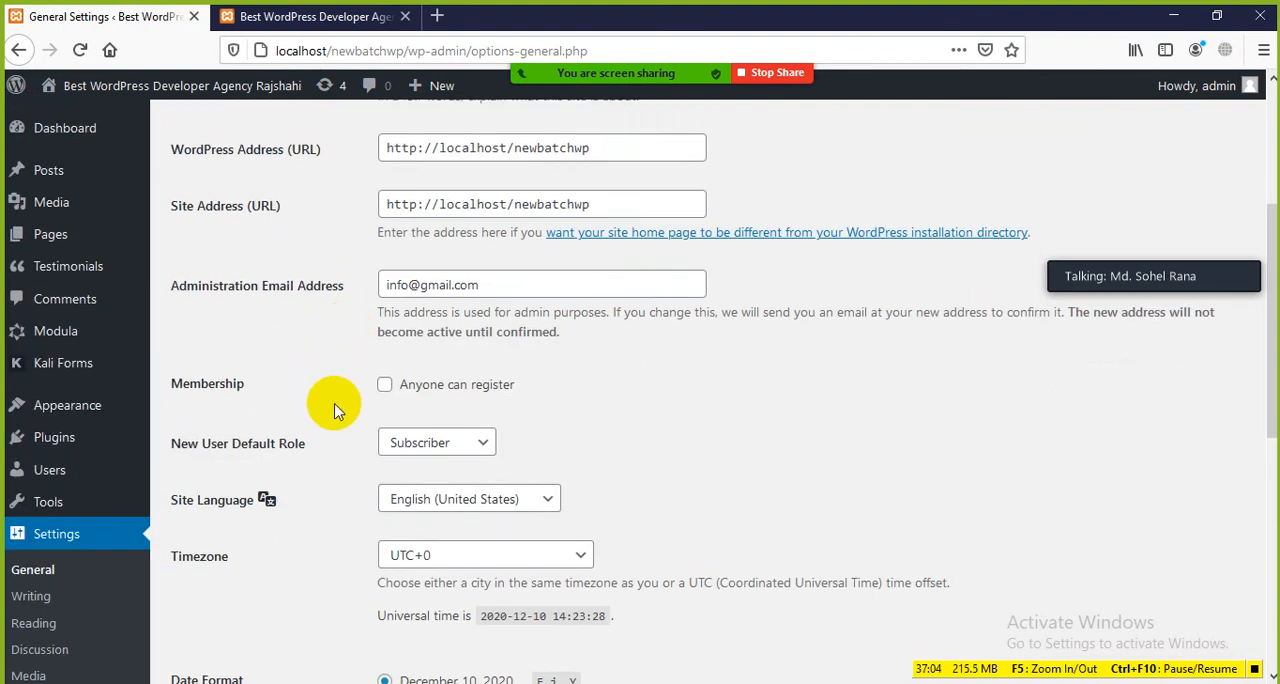
click(300, 16)
scroll(457, 274, up, 3)
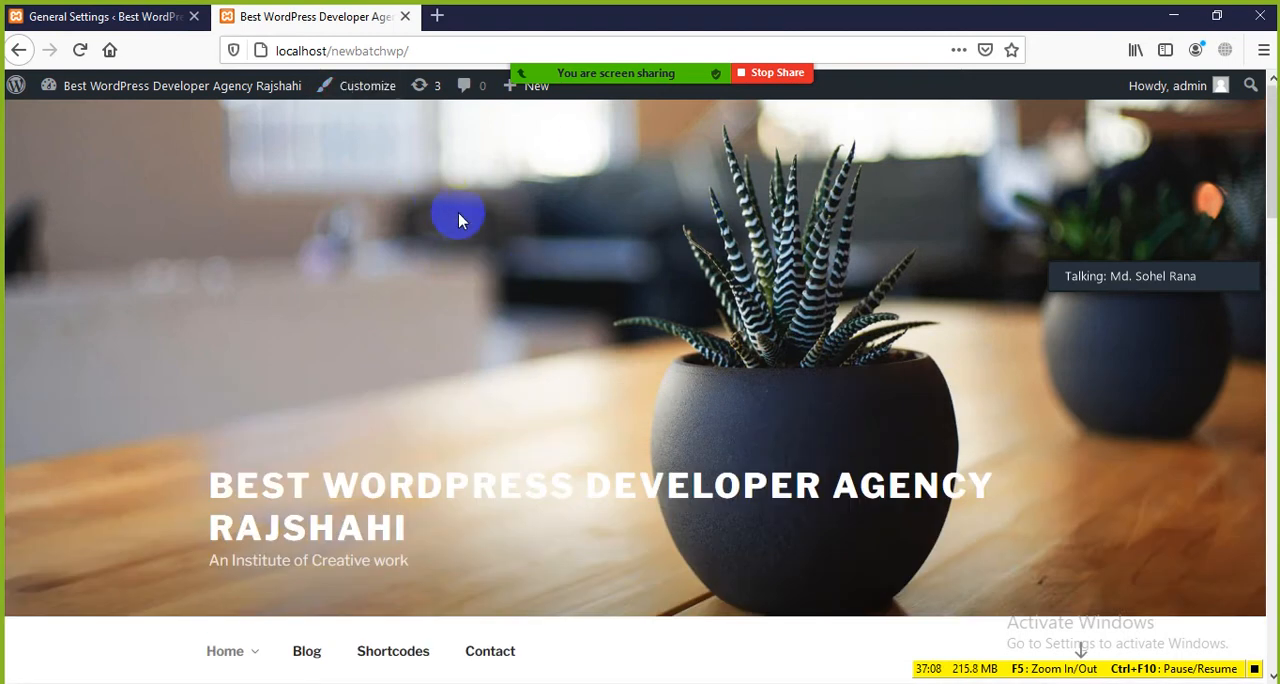
scroll(462, 230, down, 3)
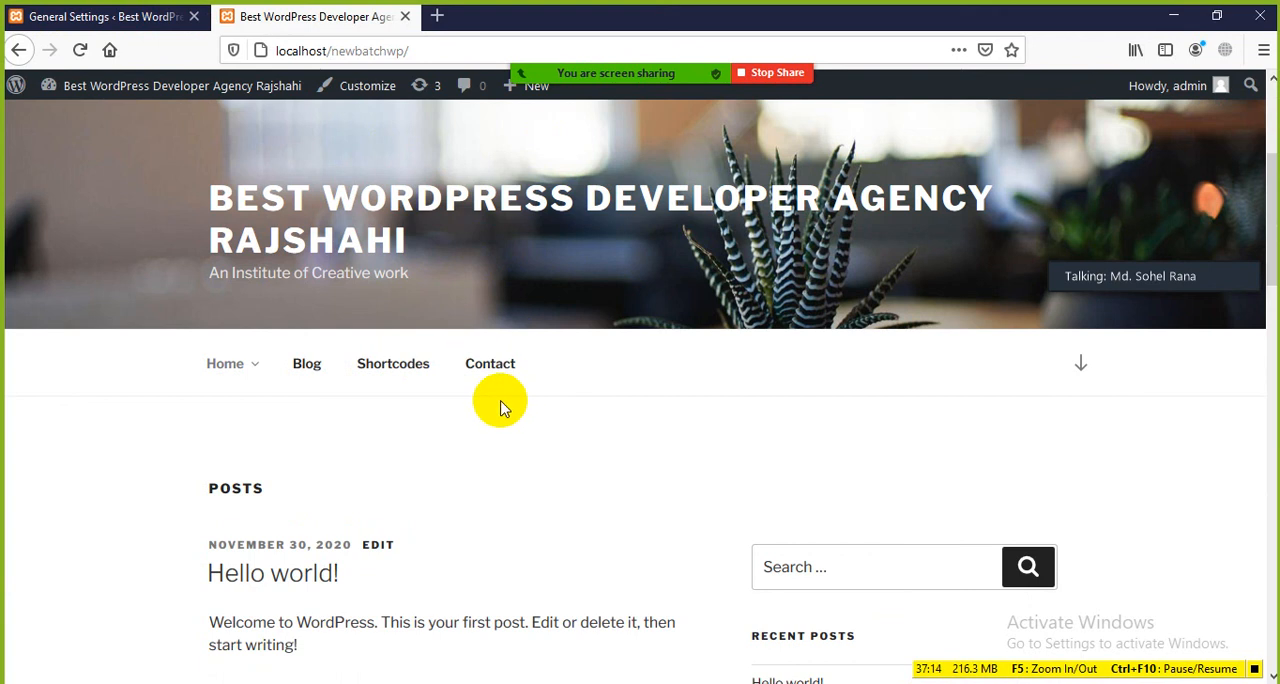
Step: Back in General Settings, enable "Anyone can register" for Membership, switching it off and on again to demonstrate it
click(100, 16)
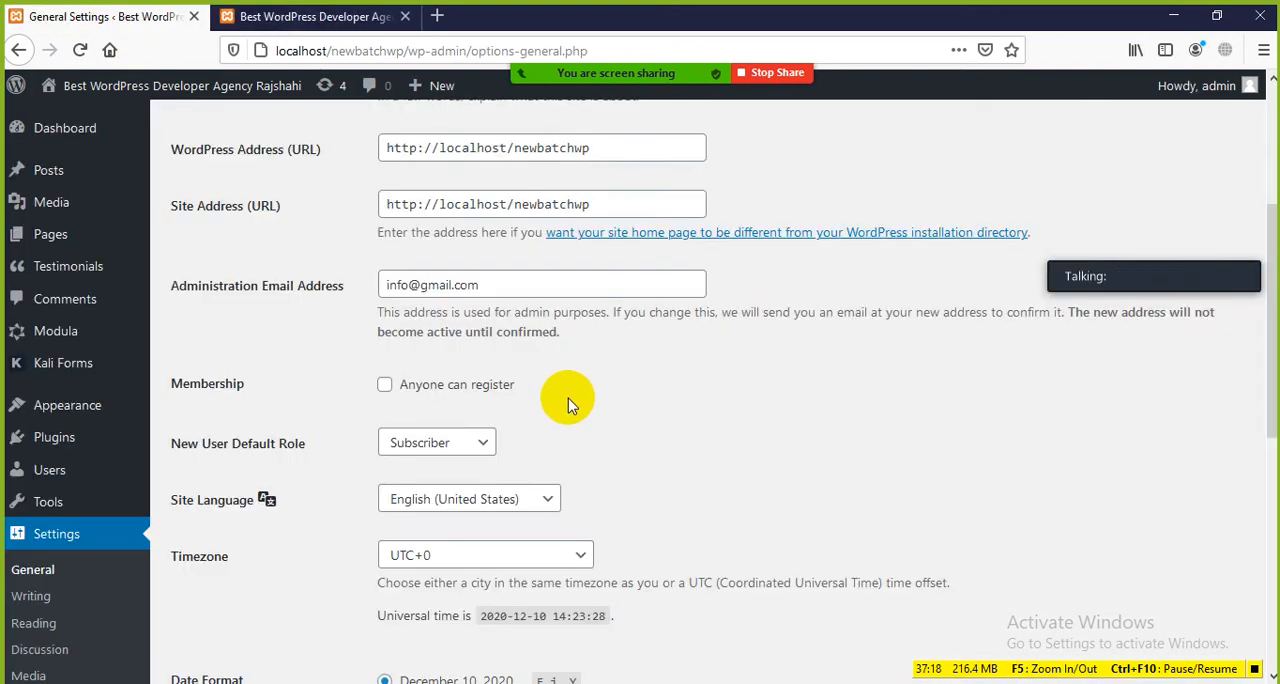
click(385, 387)
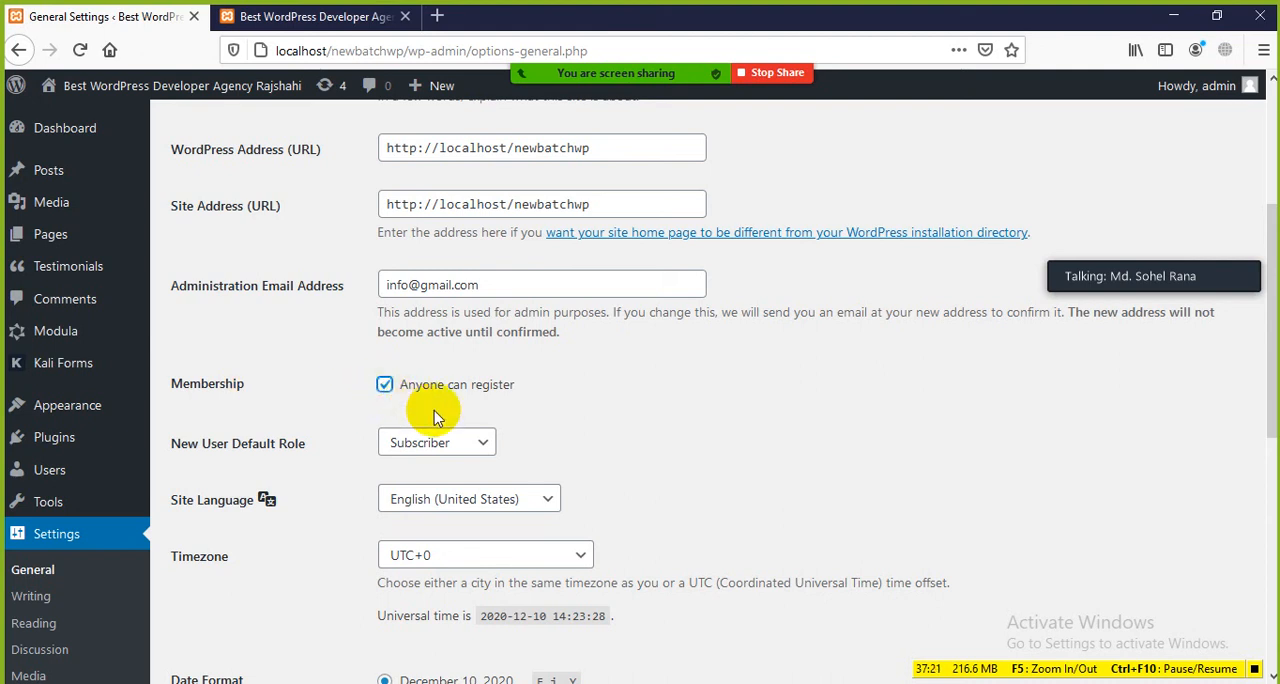
drag(524, 387, 392, 380)
click(522, 411)
click(386, 386)
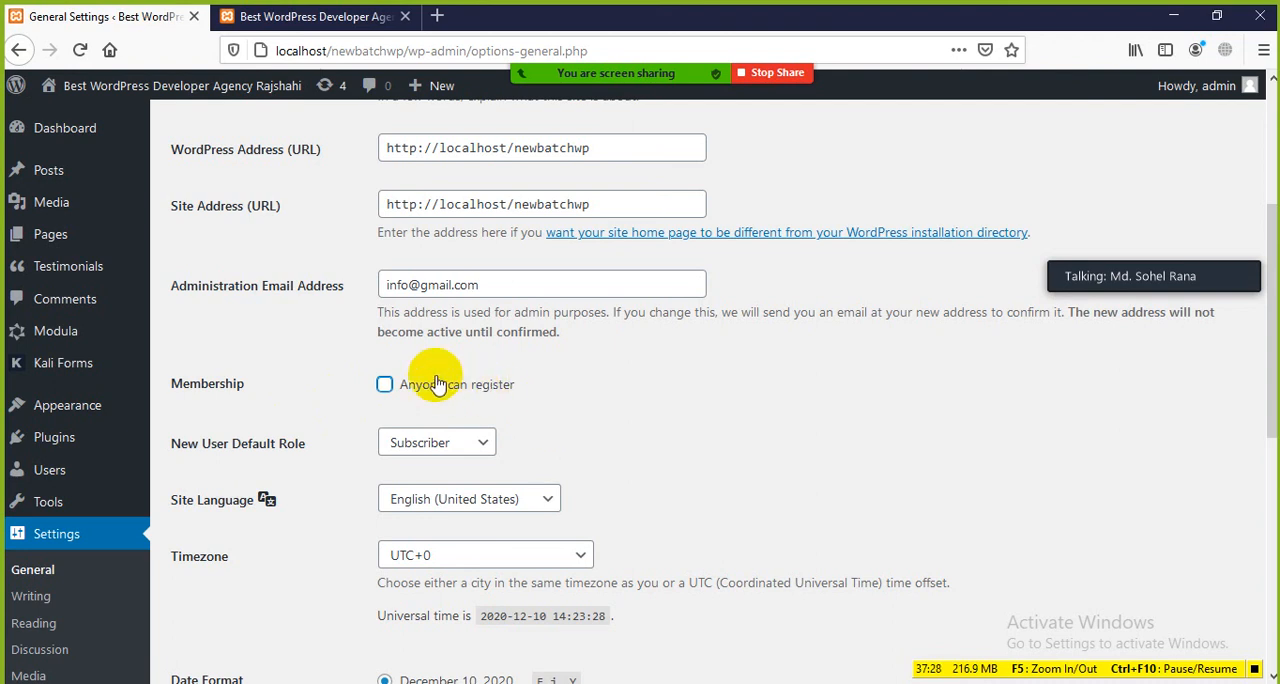
click(384, 384)
Step: Show the roles available for New User Default Role, closing and reopening the choices without picking one
scroll(611, 474, down, 1)
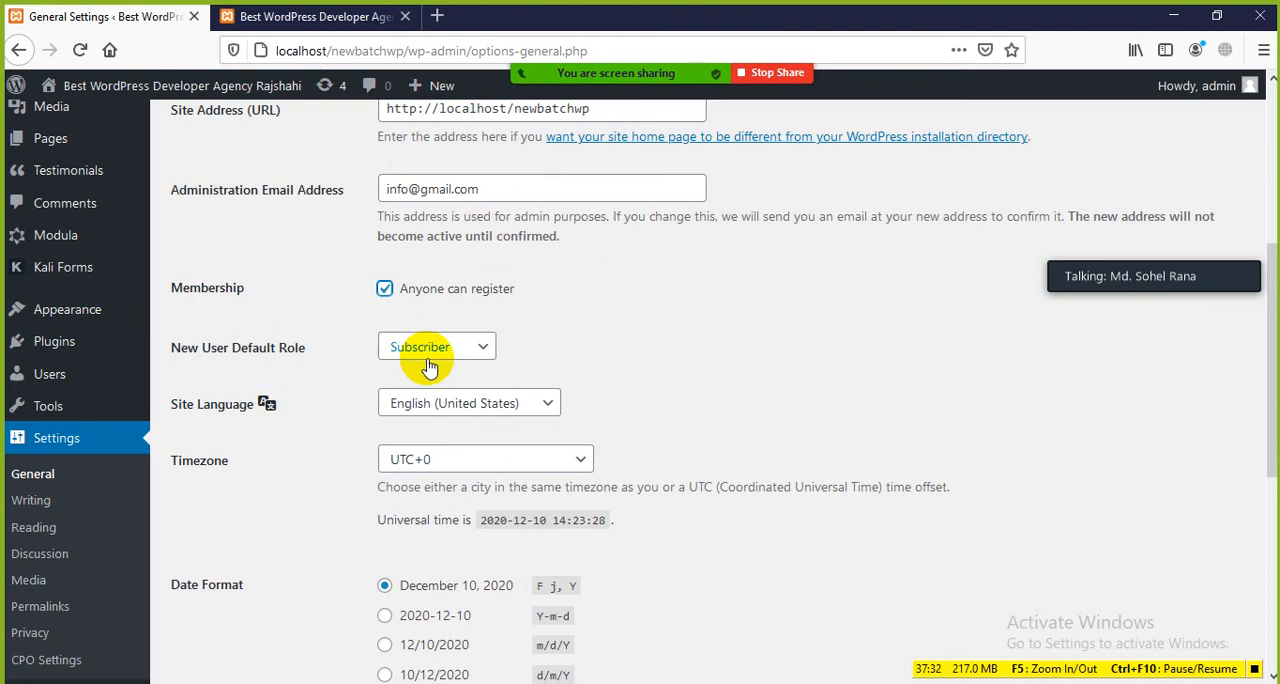
click(478, 352)
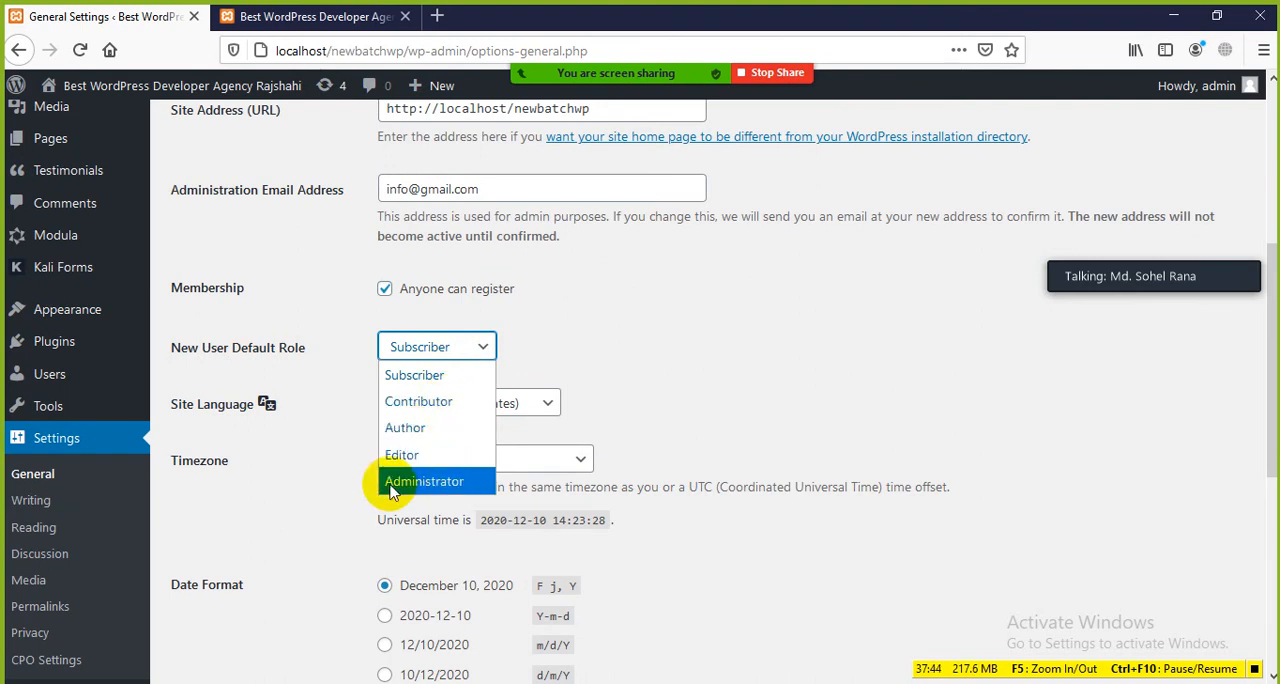
click(320, 504)
click(485, 350)
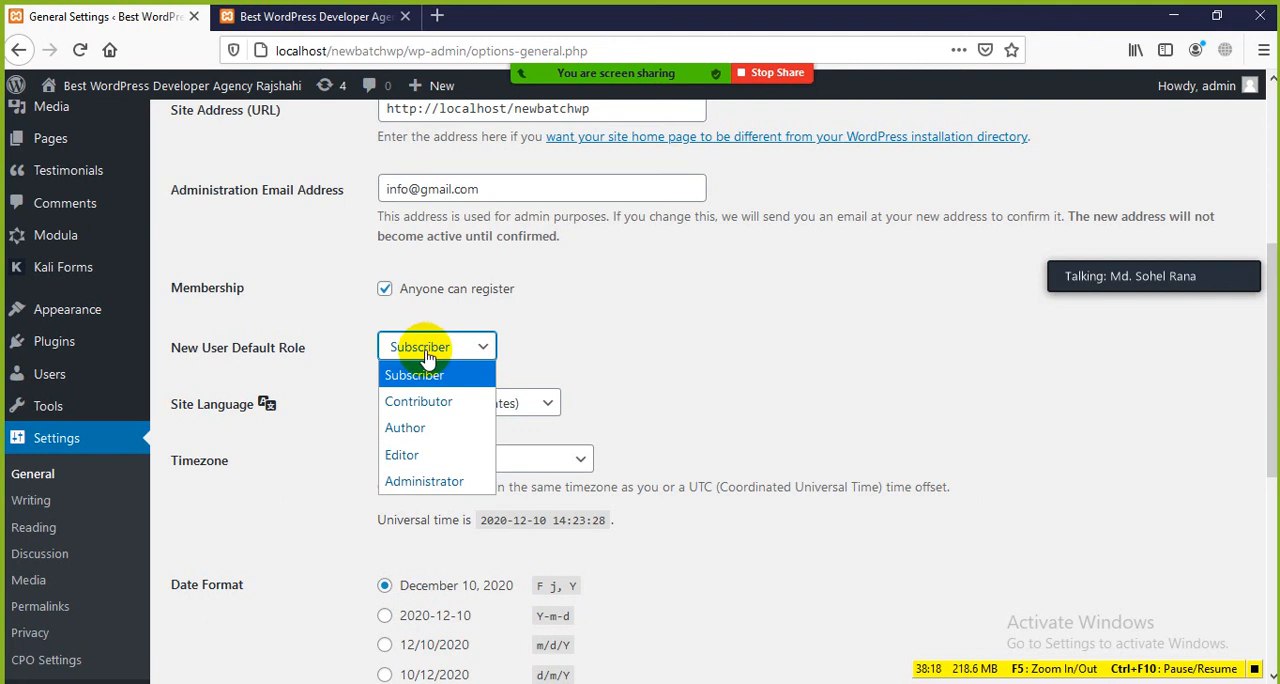
Step: Look through the front page's content and sidebar, then return to General Settings and show the New User Default Role choices again
click(315, 16)
scroll(429, 437, down, 5)
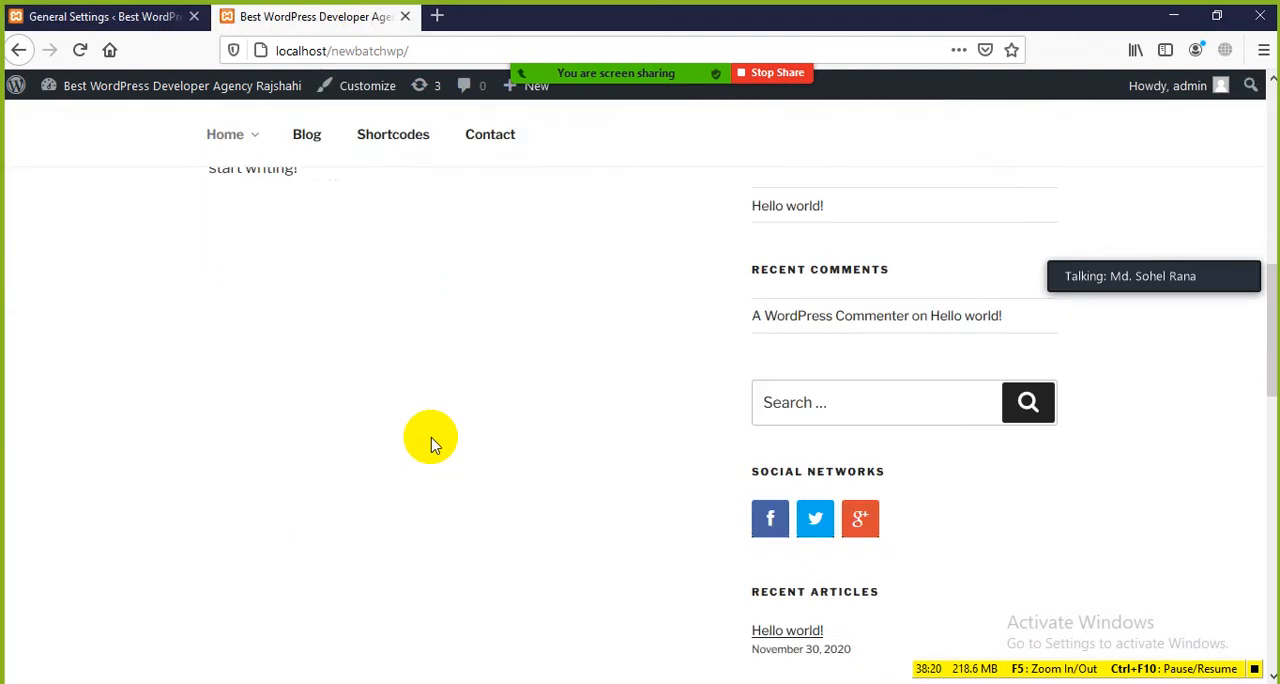
scroll(420, 420, up, 5)
scroll(420, 420, up, 3)
click(125, 18)
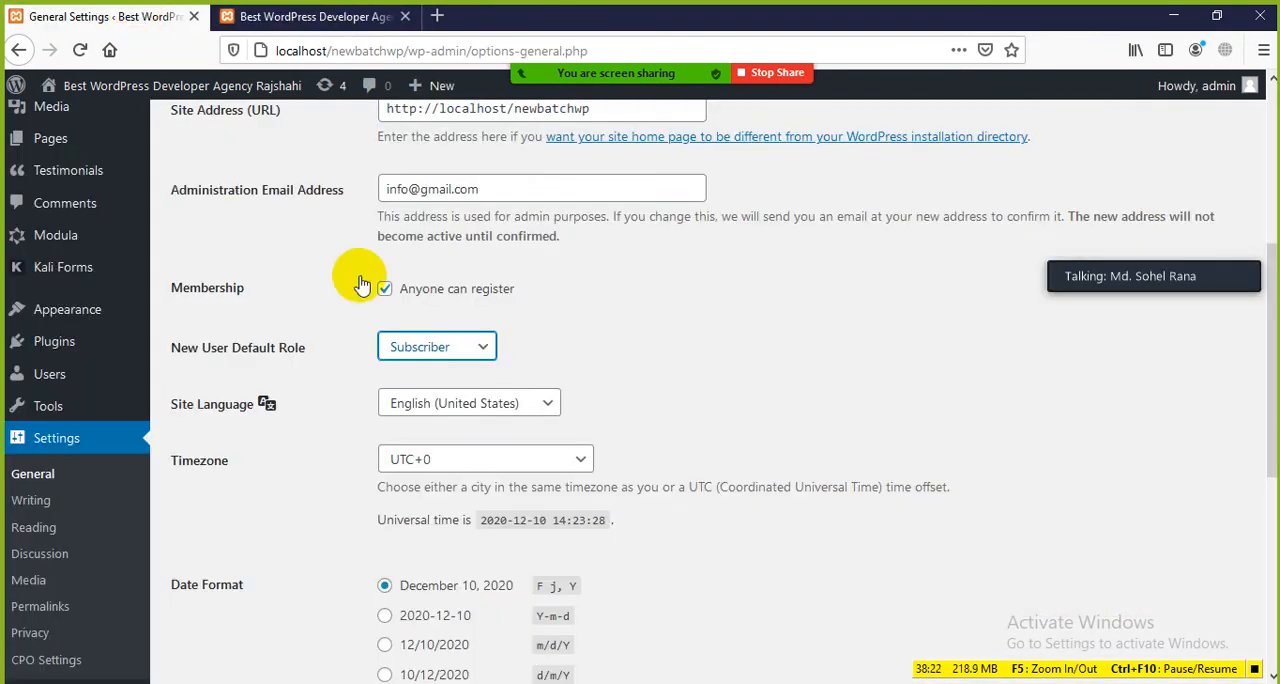
click(484, 352)
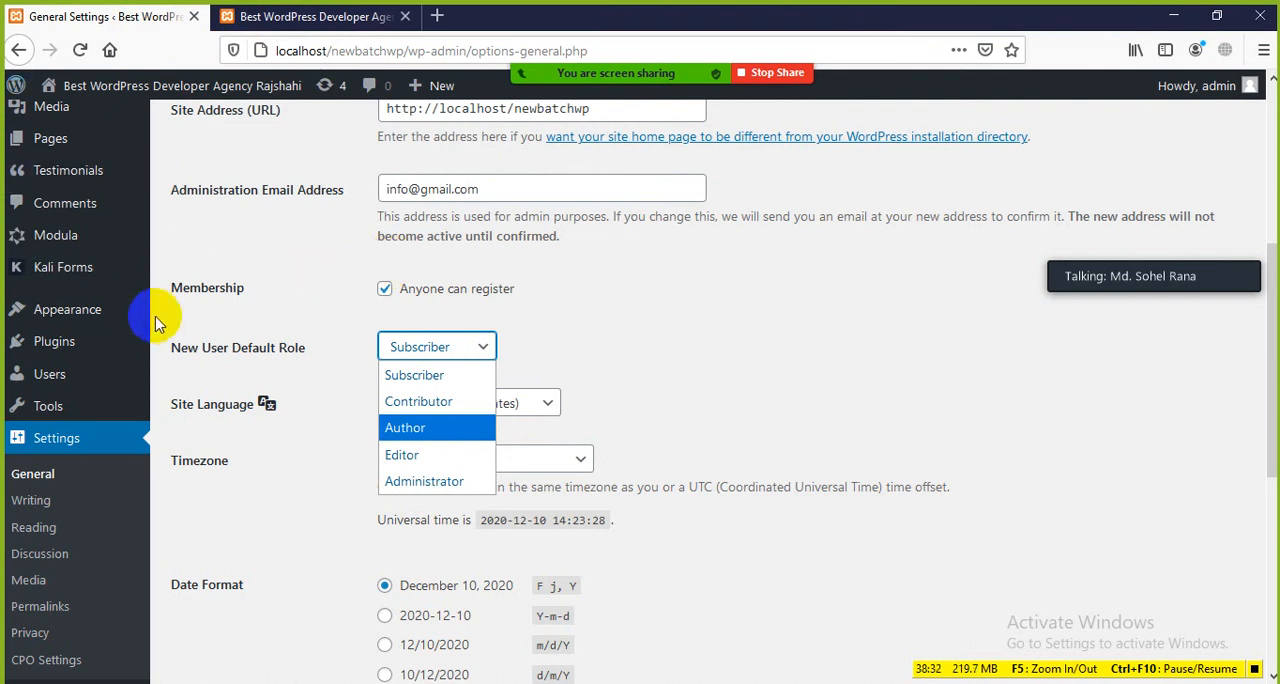
Step: Switch New User Default Role to Administrator as a demonstration, then set it back to Subscriber
click(420, 485)
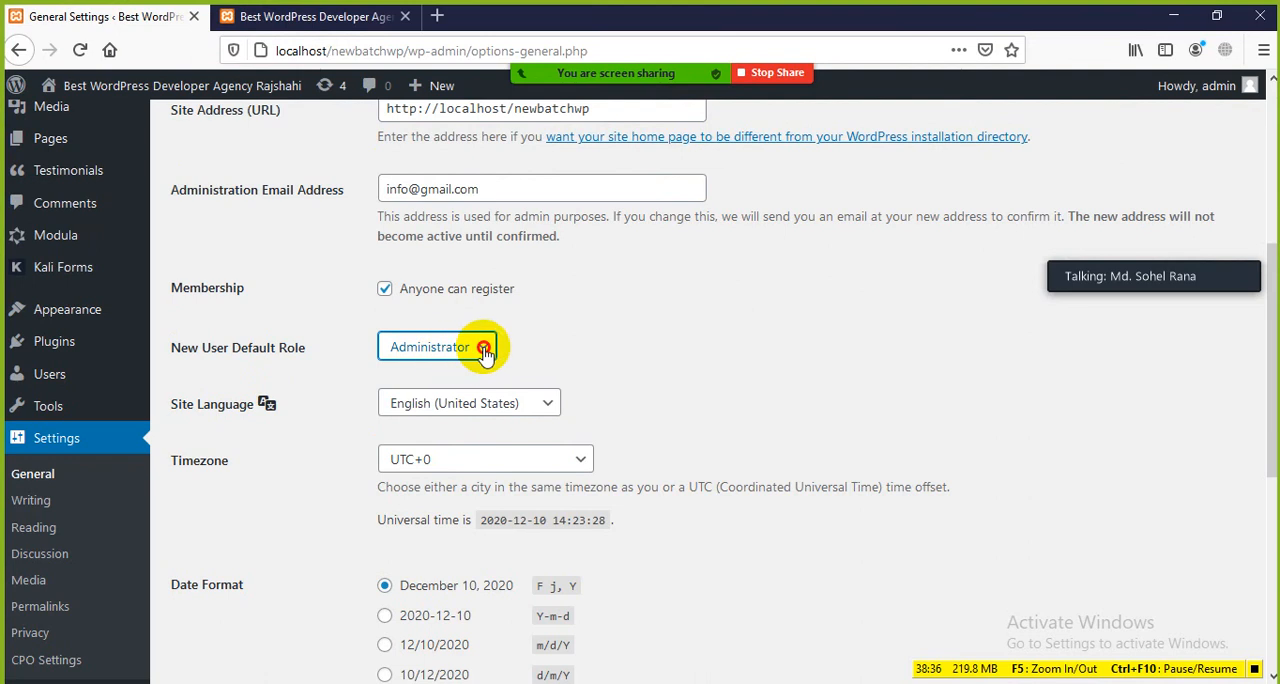
click(478, 347)
click(428, 378)
Step: Set the Site Language to বাংলা and save the General Settings
scroll(651, 340, down, 4)
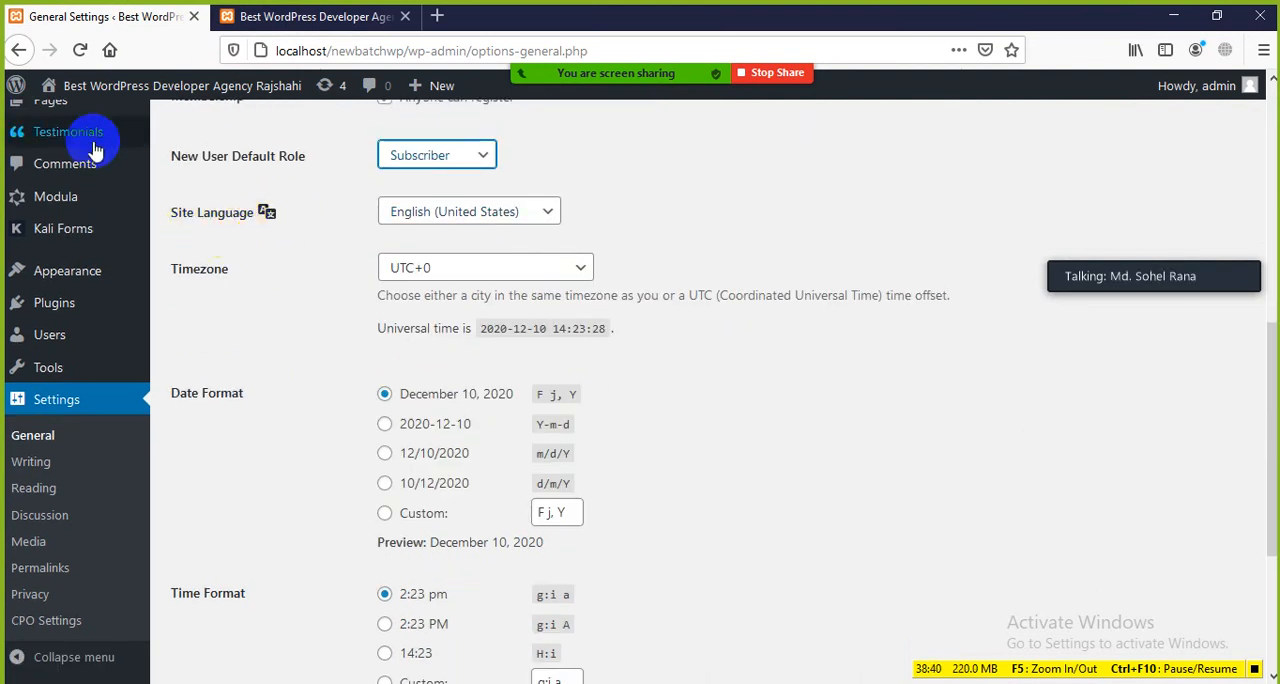
click(546, 209)
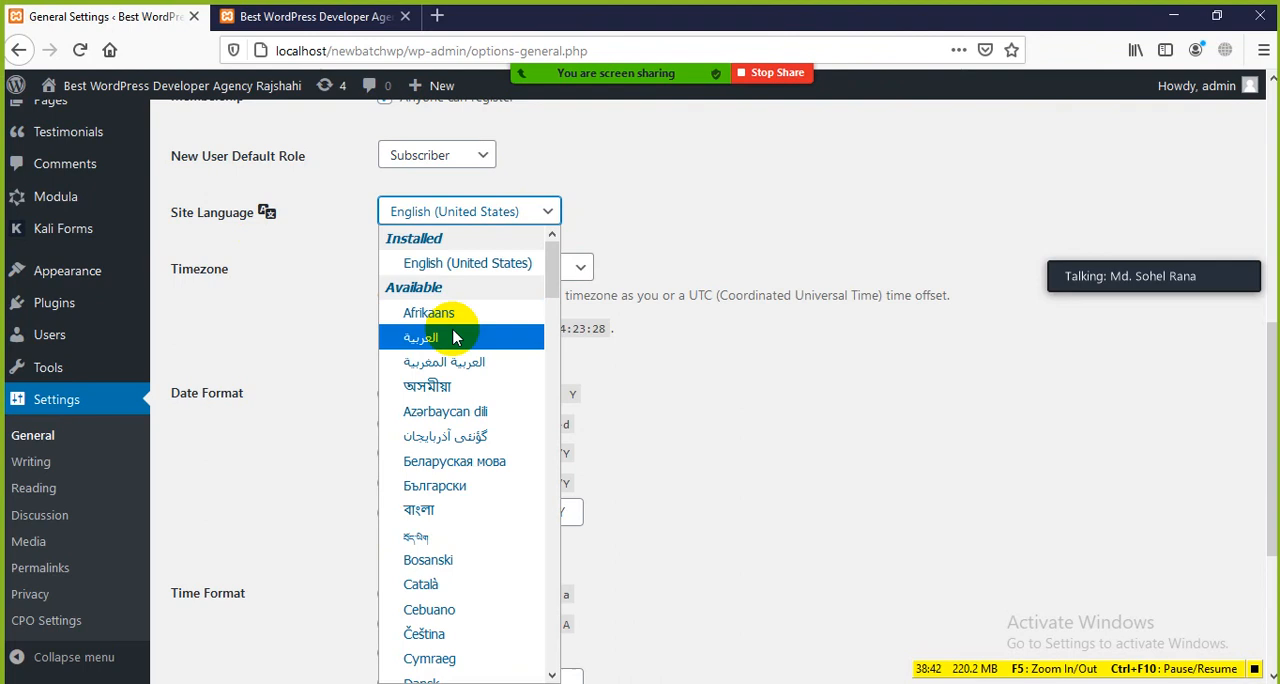
click(412, 511)
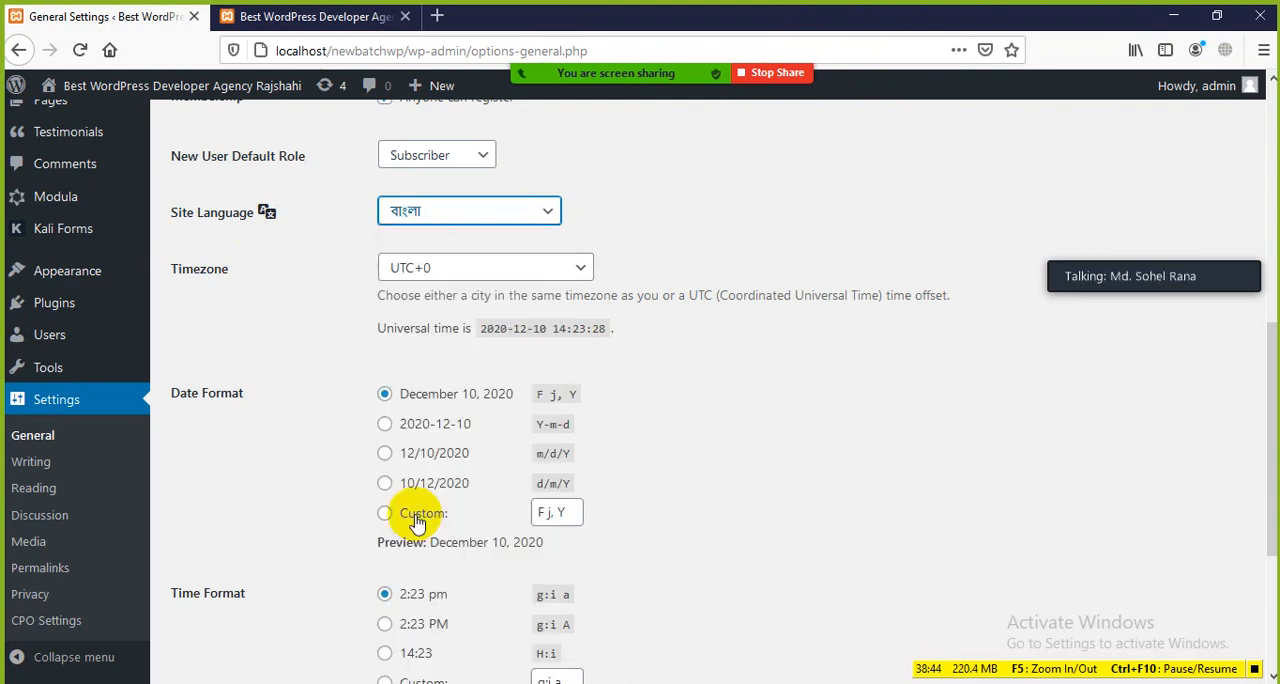
scroll(296, 488, down, 3)
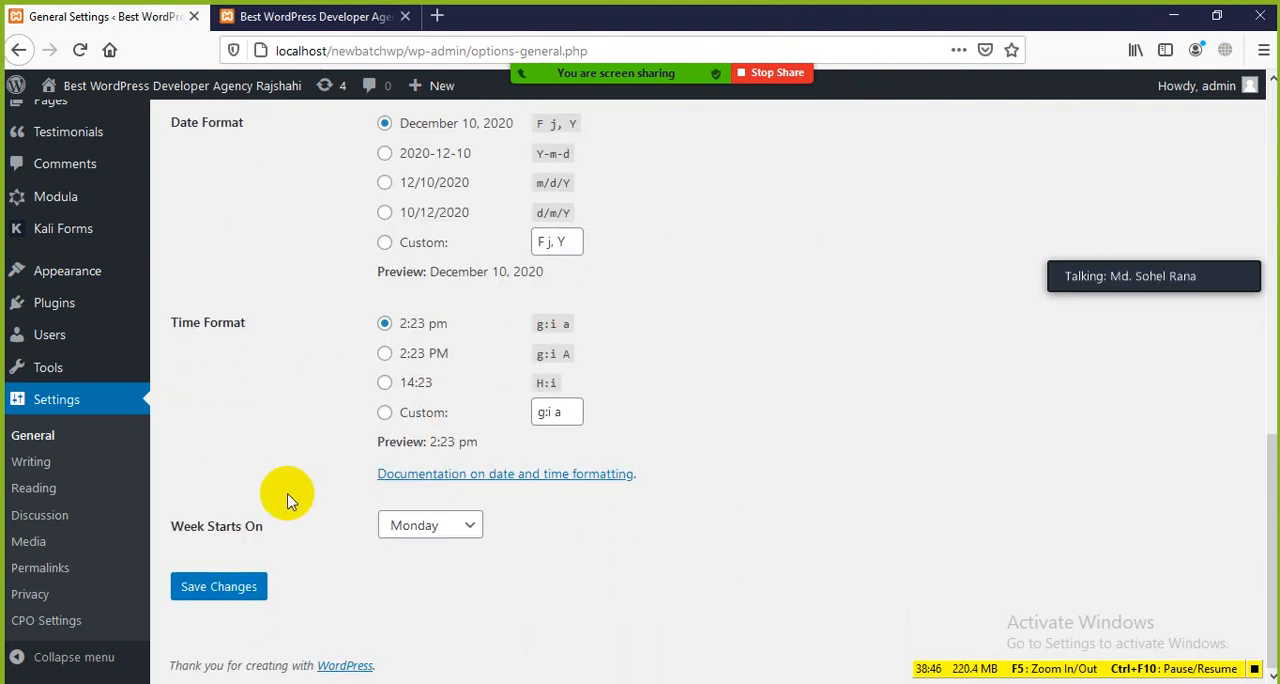
click(222, 587)
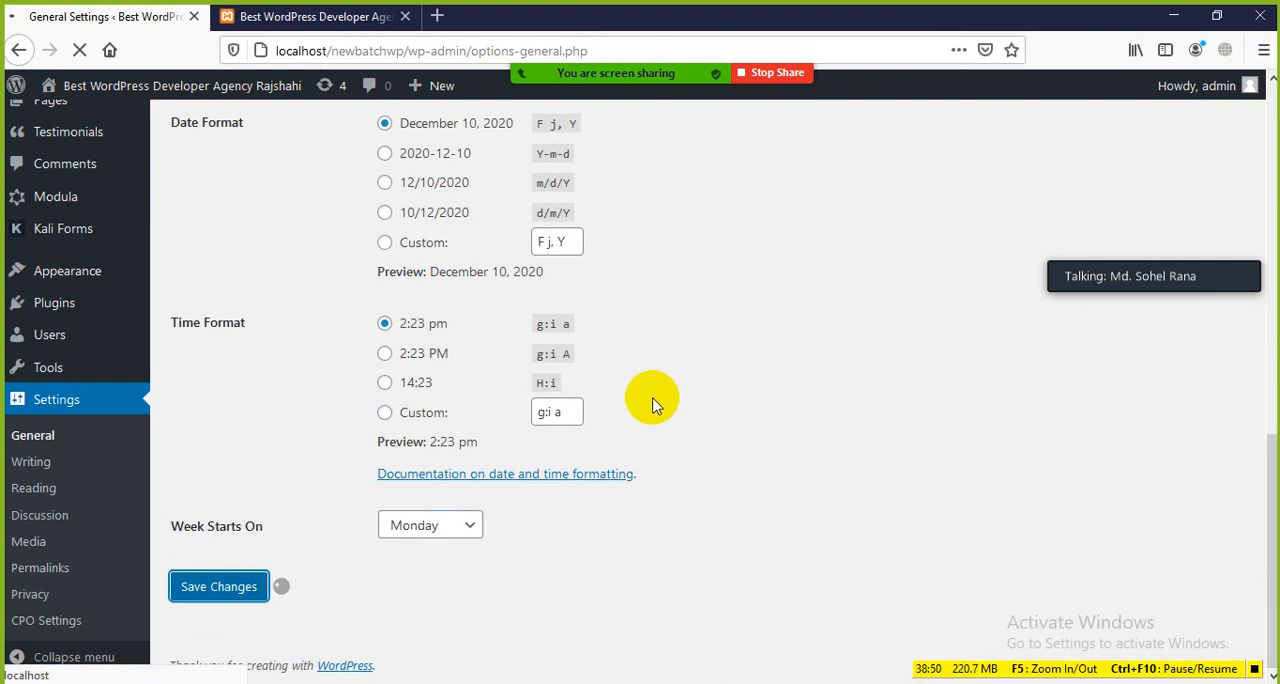
scroll(280, 310, up, 4)
scroll(288, 316, up, 1)
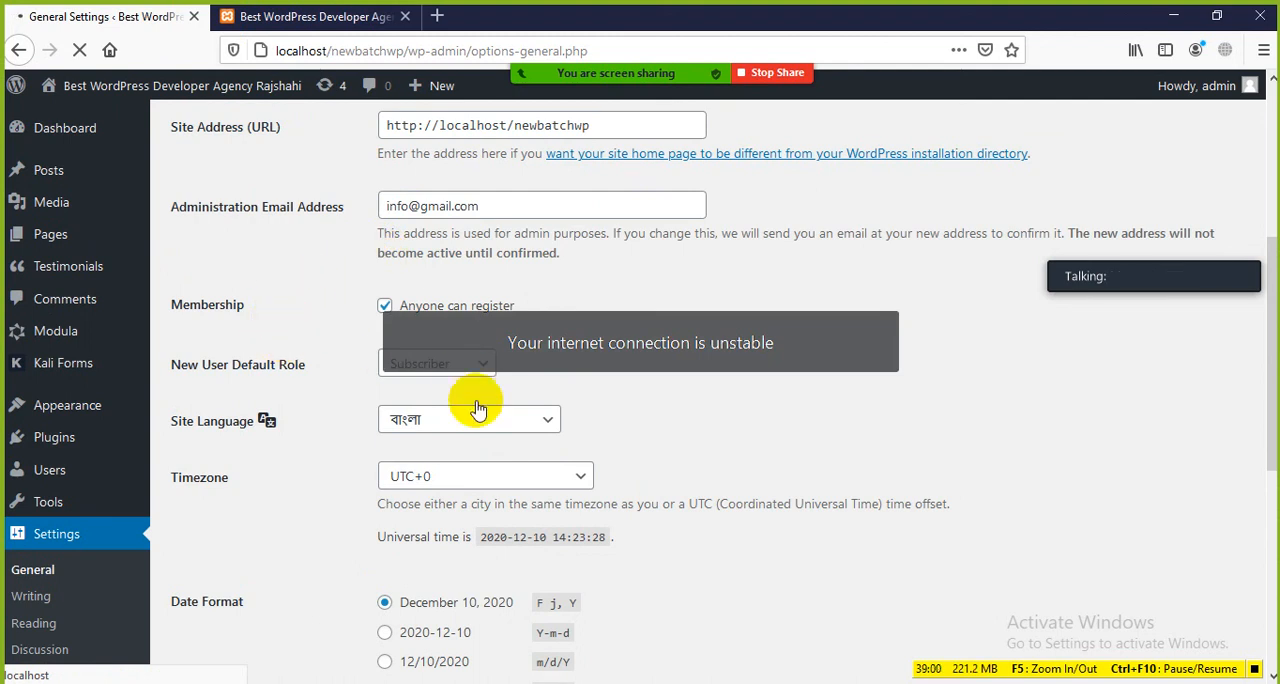
scroll(252, 512, down, 5)
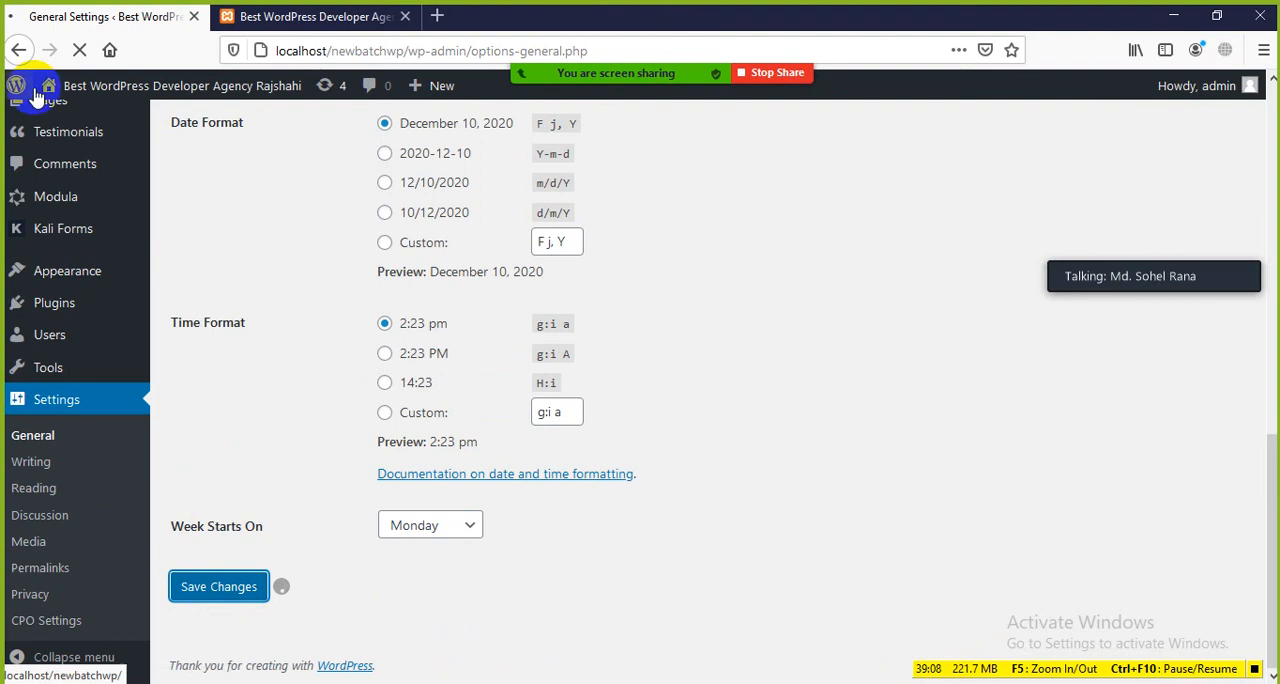
scroll(250, 295, up, 3)
scroll(256, 300, up, 2)
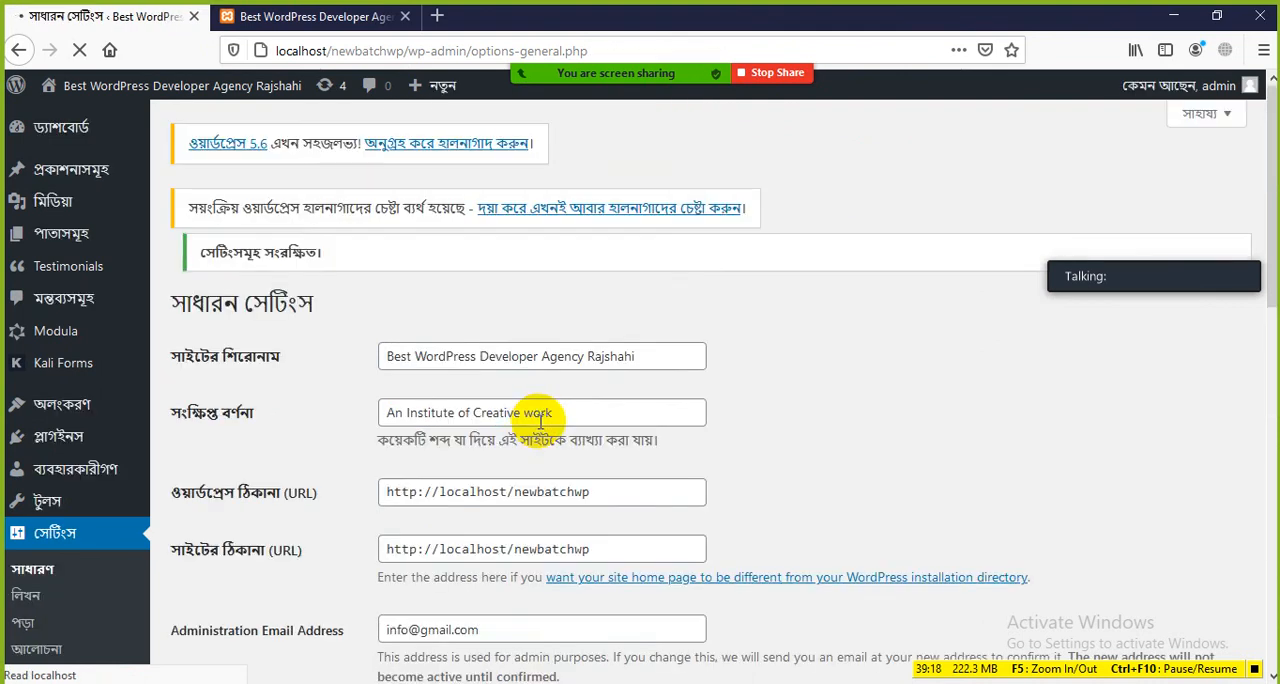
Step: Examine the Bengali version of the admin menu, its submenus, the General Settings fields and the default role choices
scroll(291, 404, down, 2)
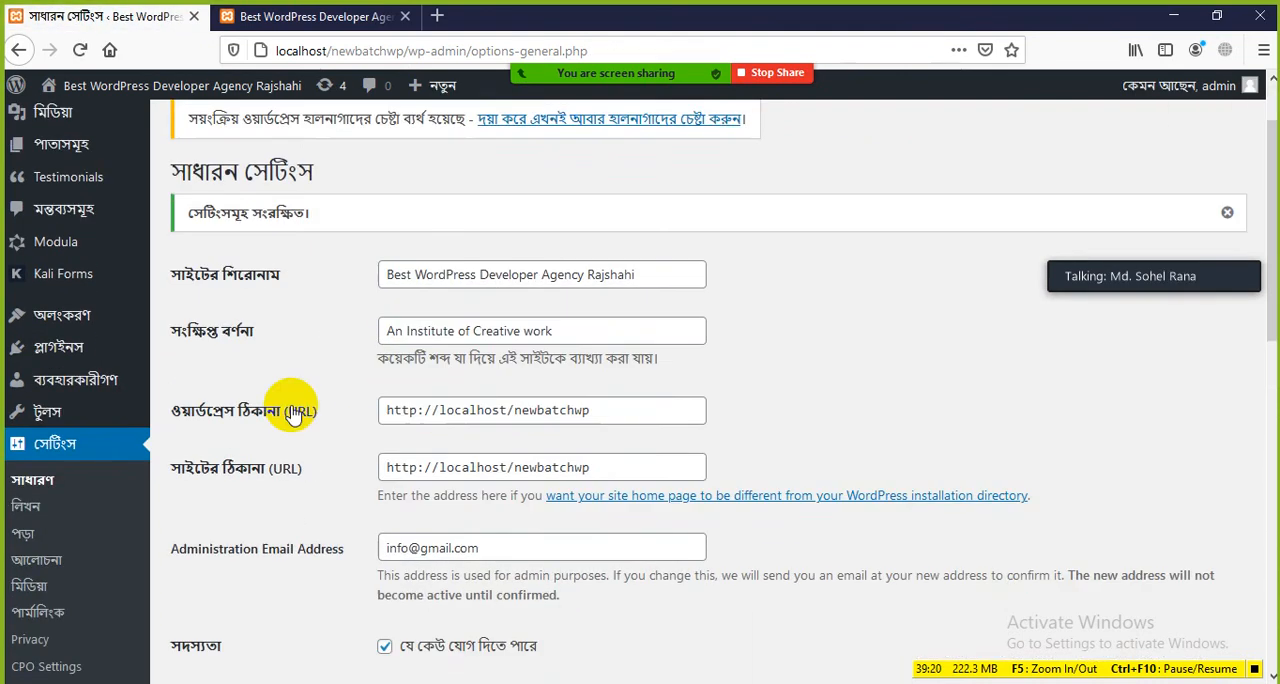
scroll(243, 367, up, 2)
mouse_move(70, 128)
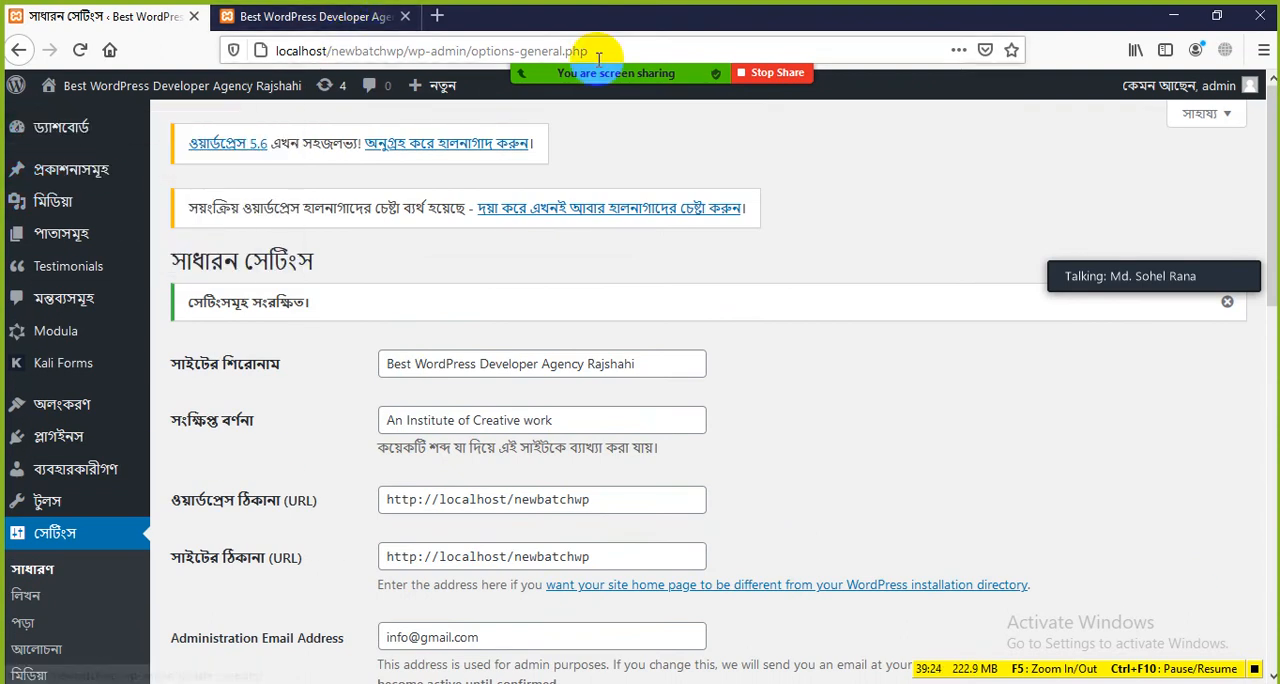
mouse_move(694, 87)
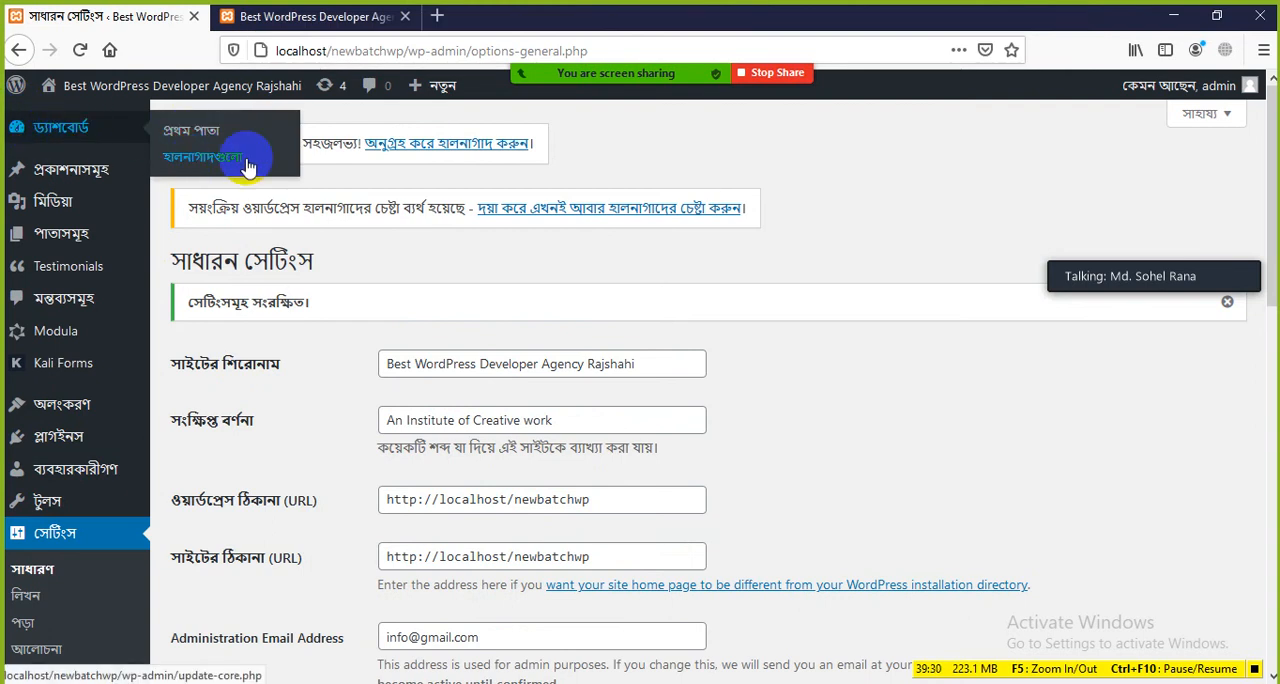
mouse_move(70, 170)
mouse_move(62, 205)
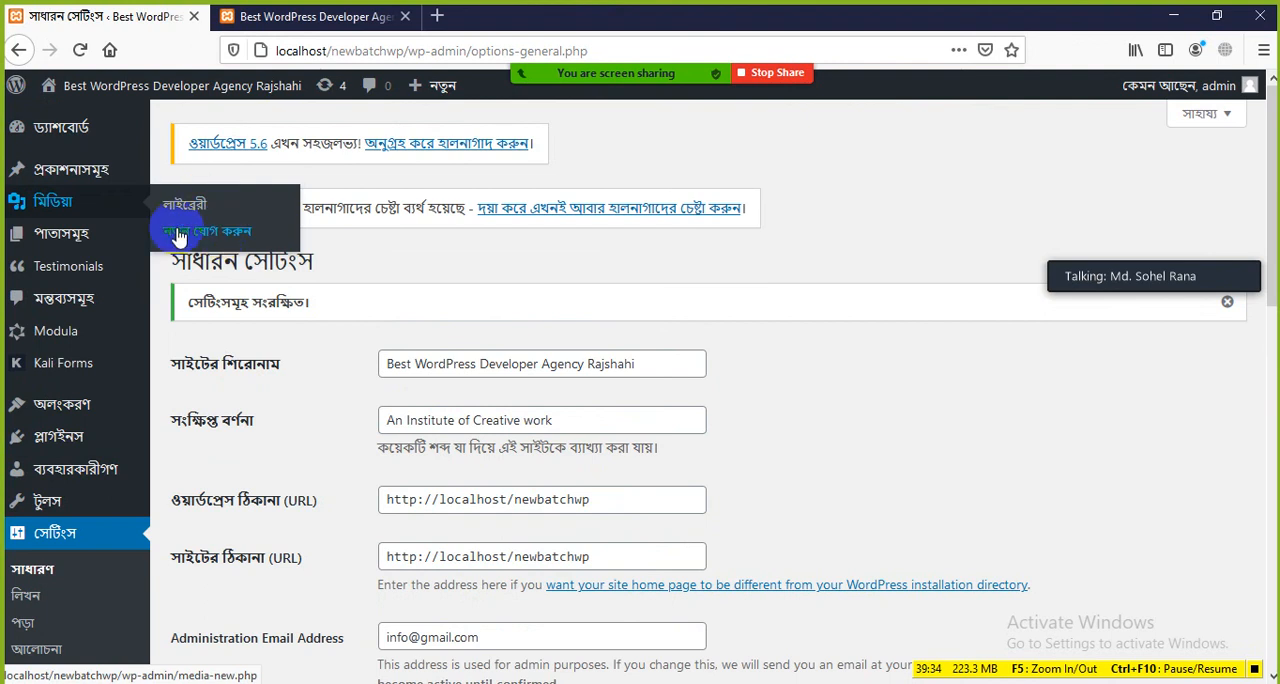
mouse_move(60, 233)
scroll(68, 305, down, 2)
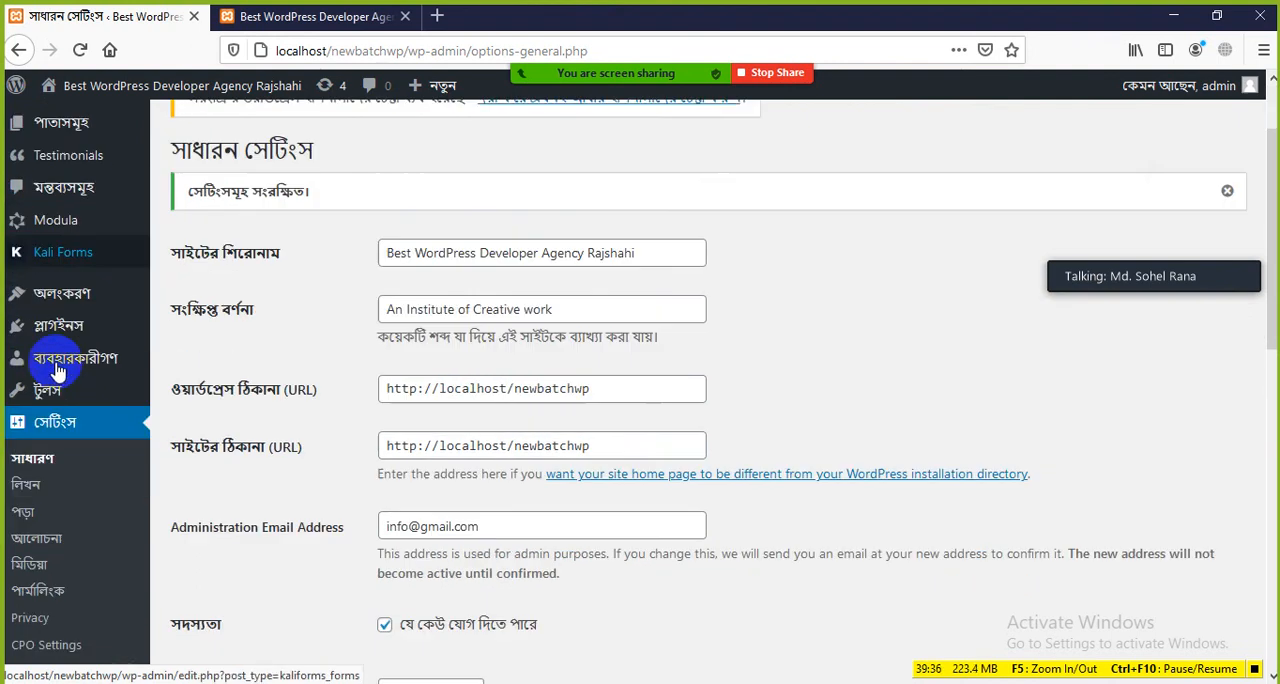
mouse_move(70, 298)
scroll(75, 300, down, 1)
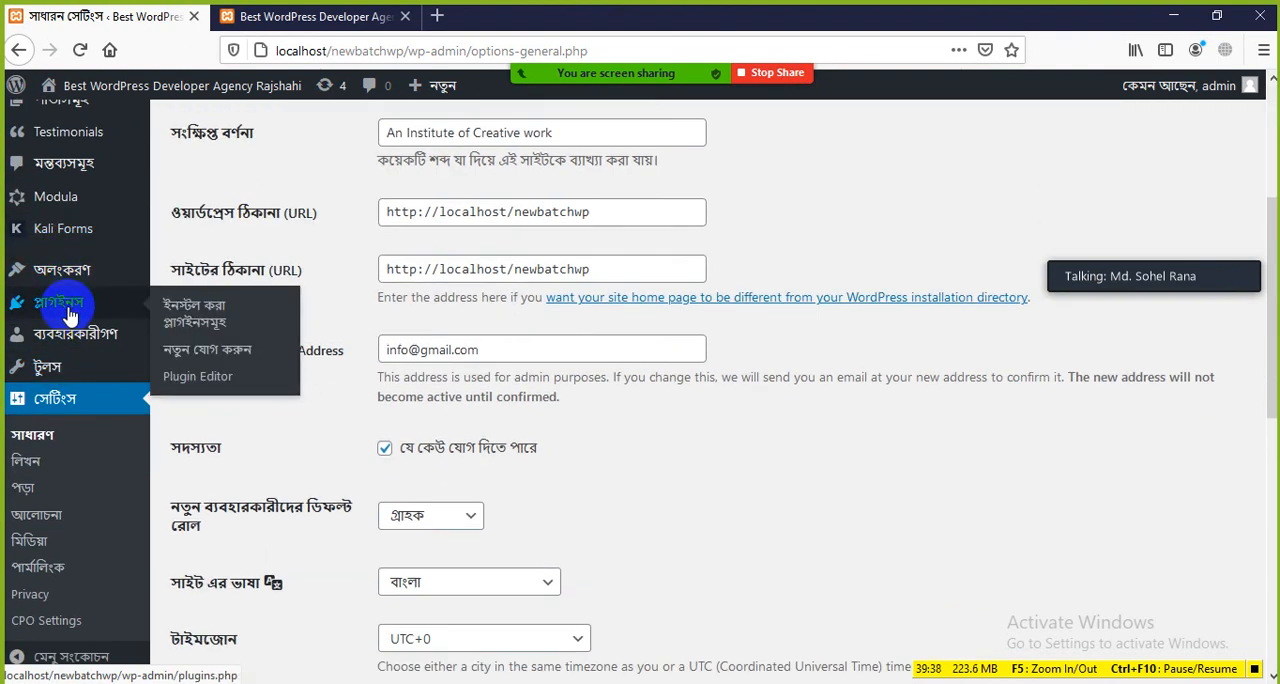
mouse_move(76, 368)
scroll(68, 390, down, 2)
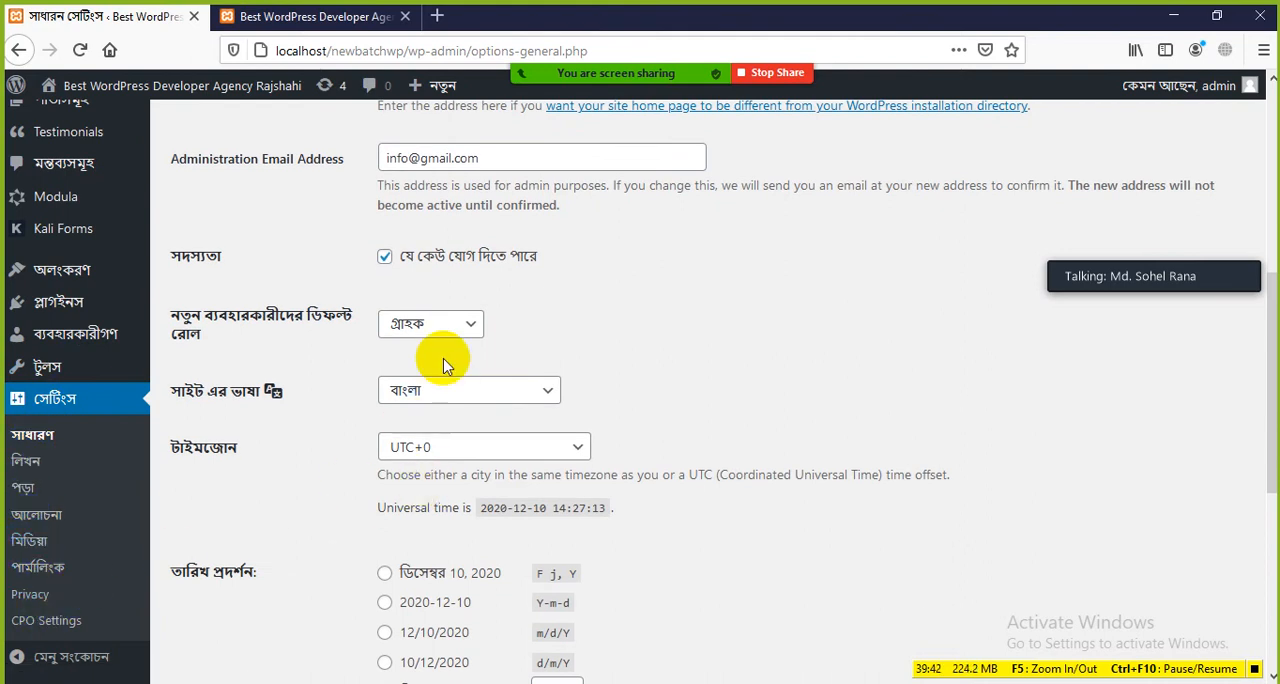
click(457, 330)
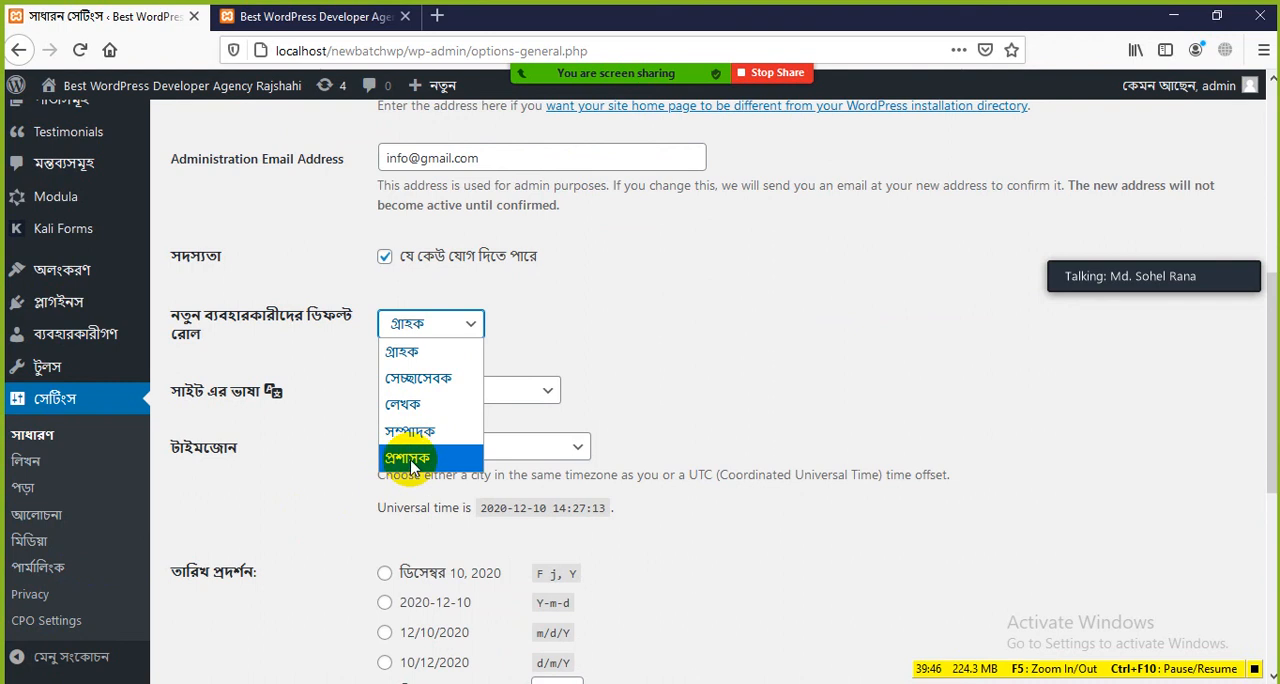
click(555, 328)
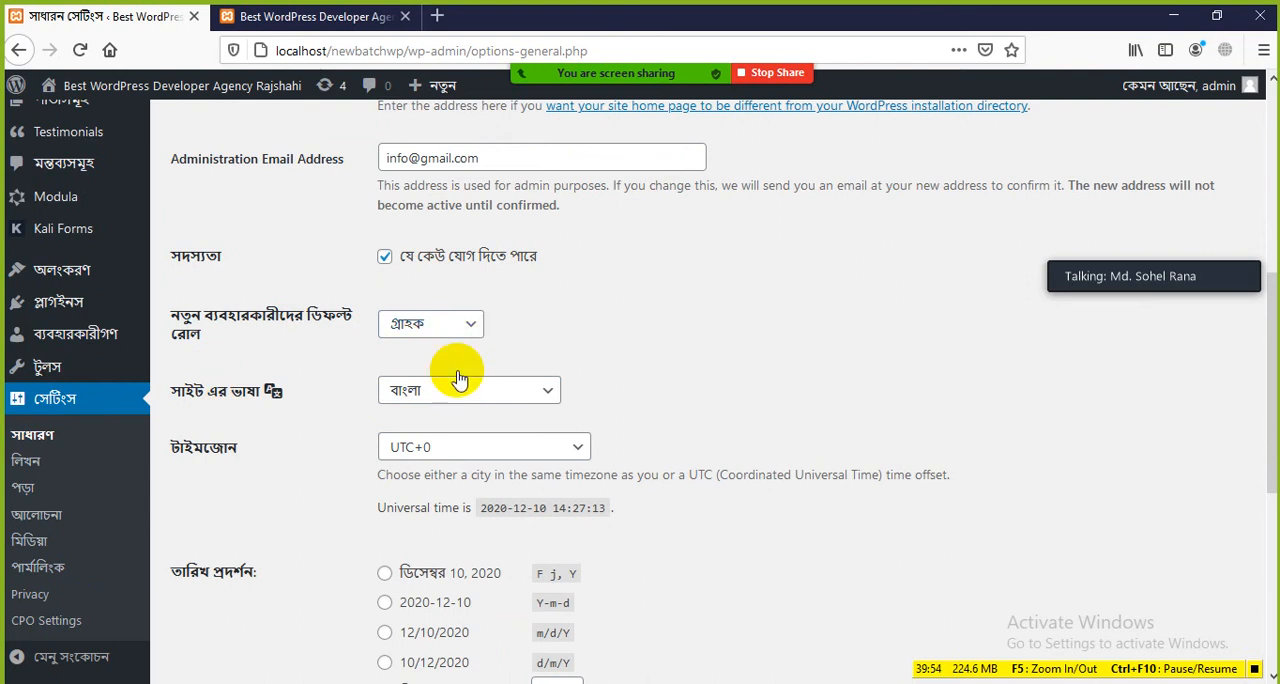
Step: Set the Site Language back to English (United States) and save the General Settings
click(505, 398)
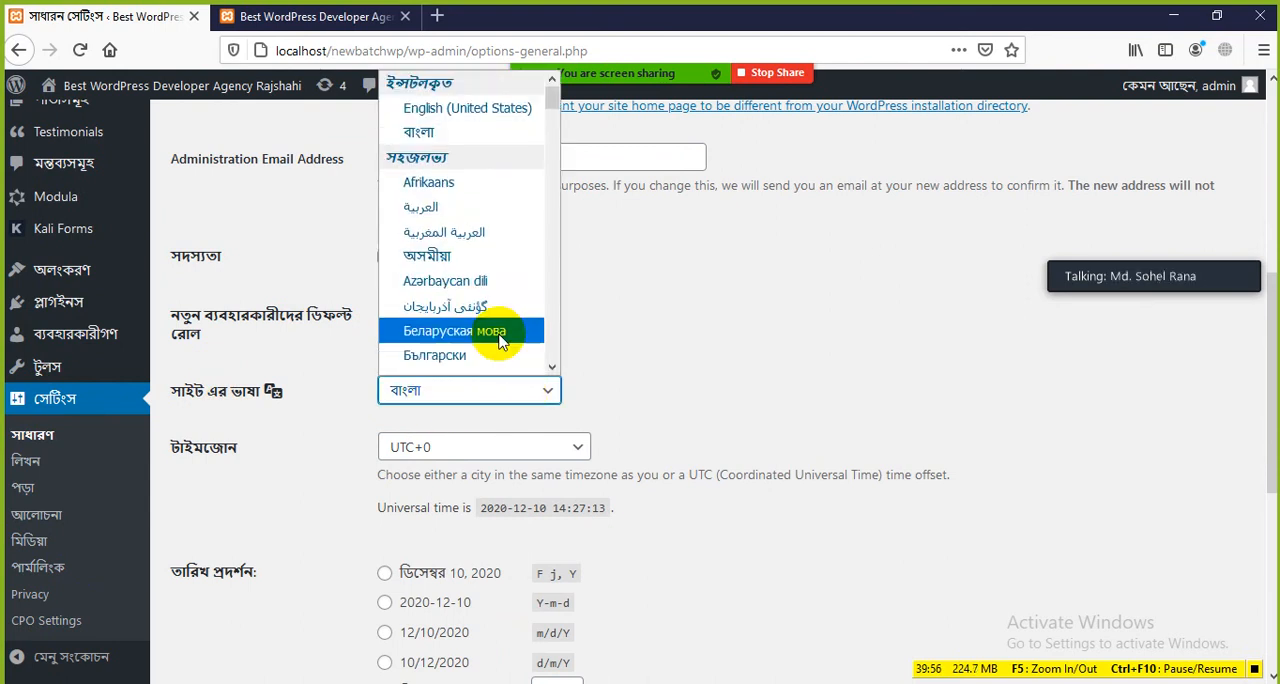
click(443, 108)
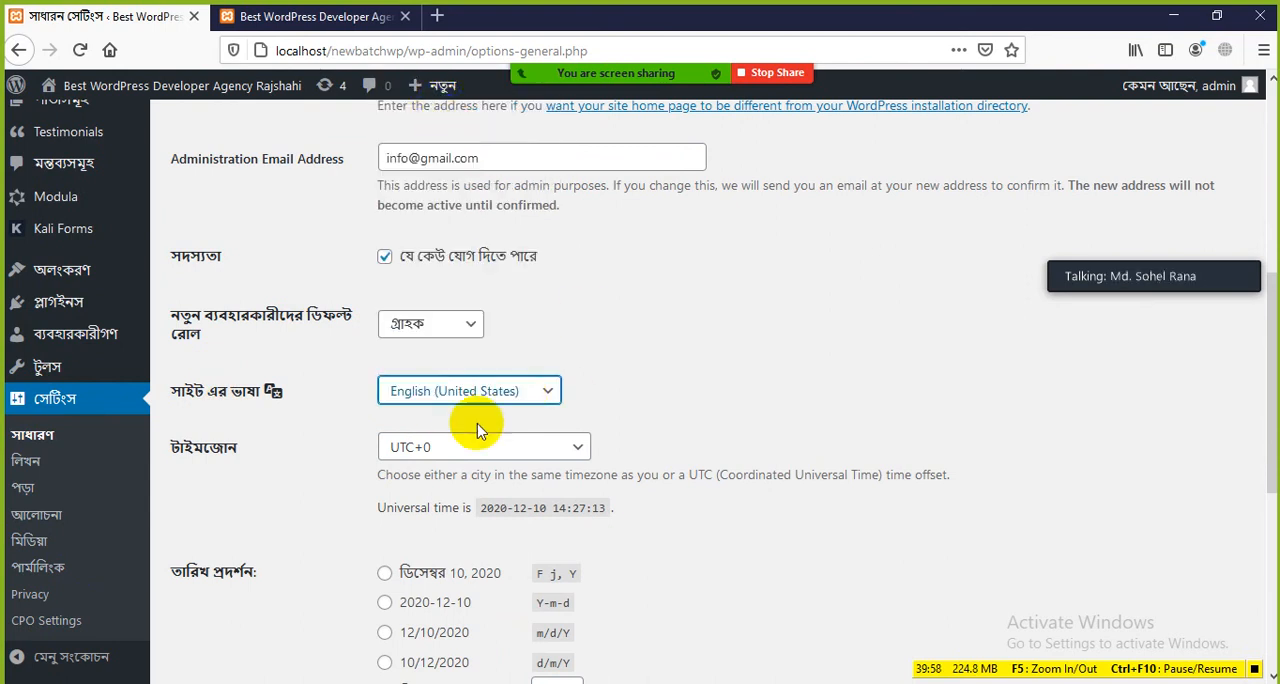
scroll(471, 410, down, 4)
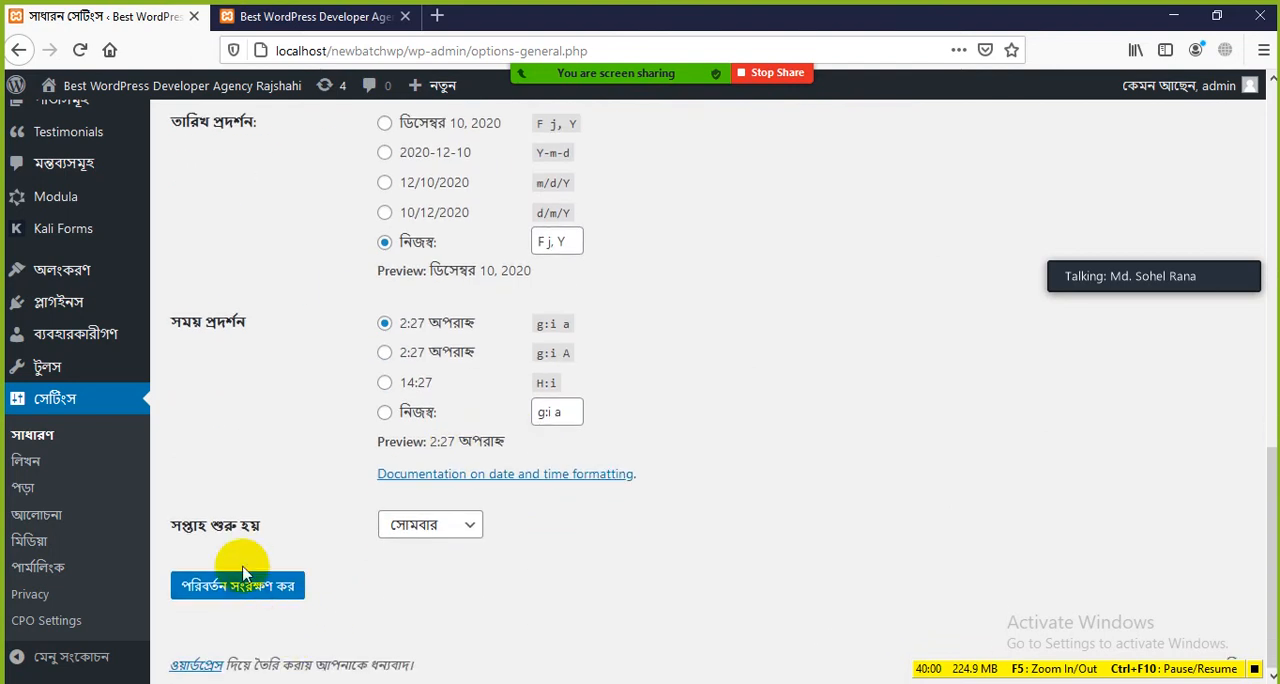
click(236, 586)
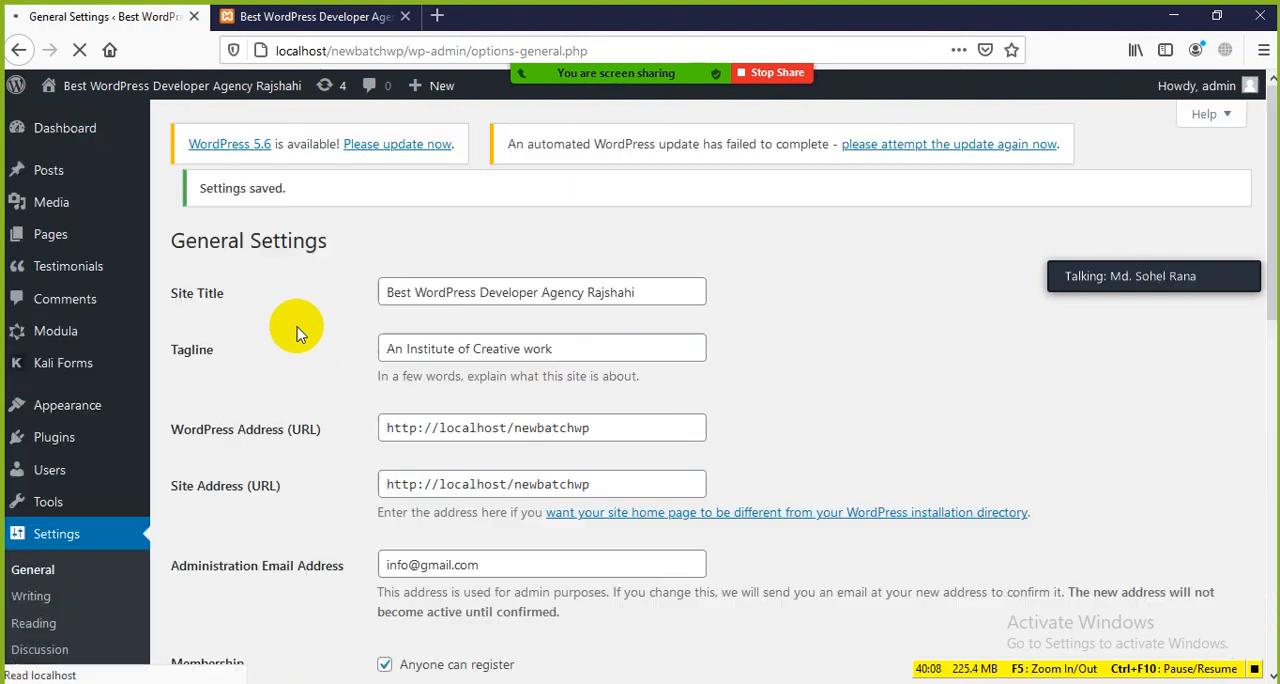
Step: Set the Timezone to UTC+6, browsing the available UTC offsets to find it
scroll(320, 430, down, 3)
scroll(324, 443, down, 5)
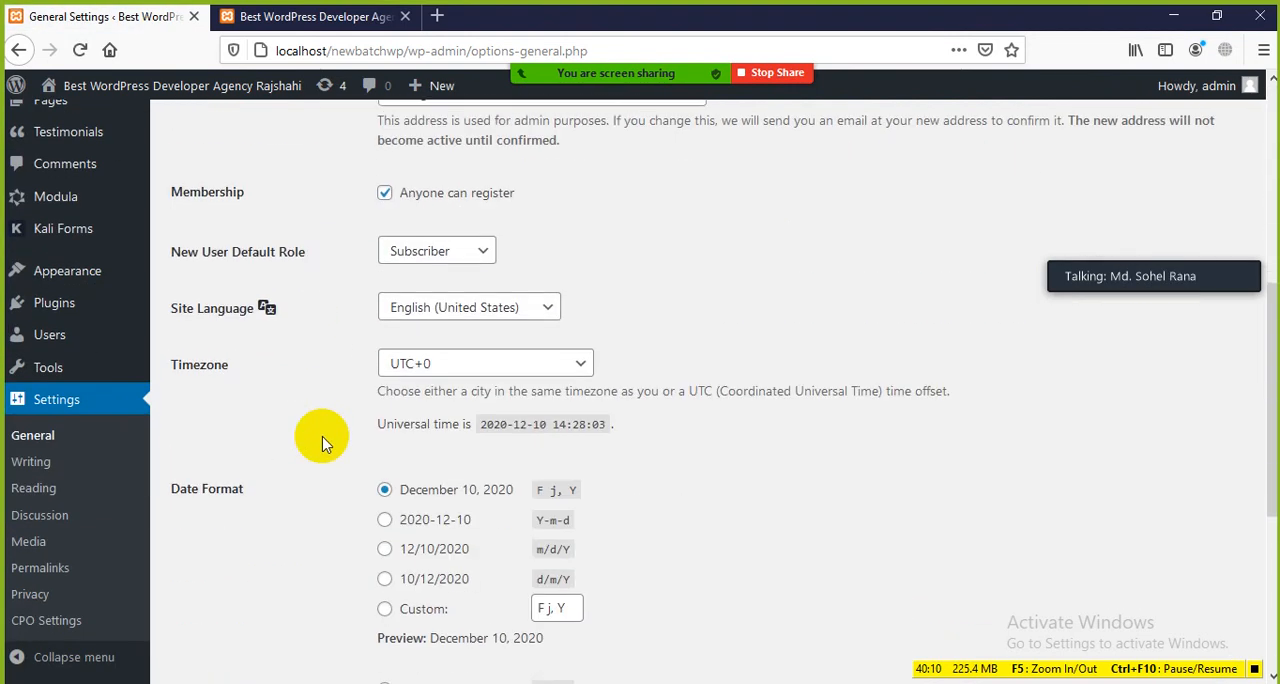
scroll(474, 344, down, 4)
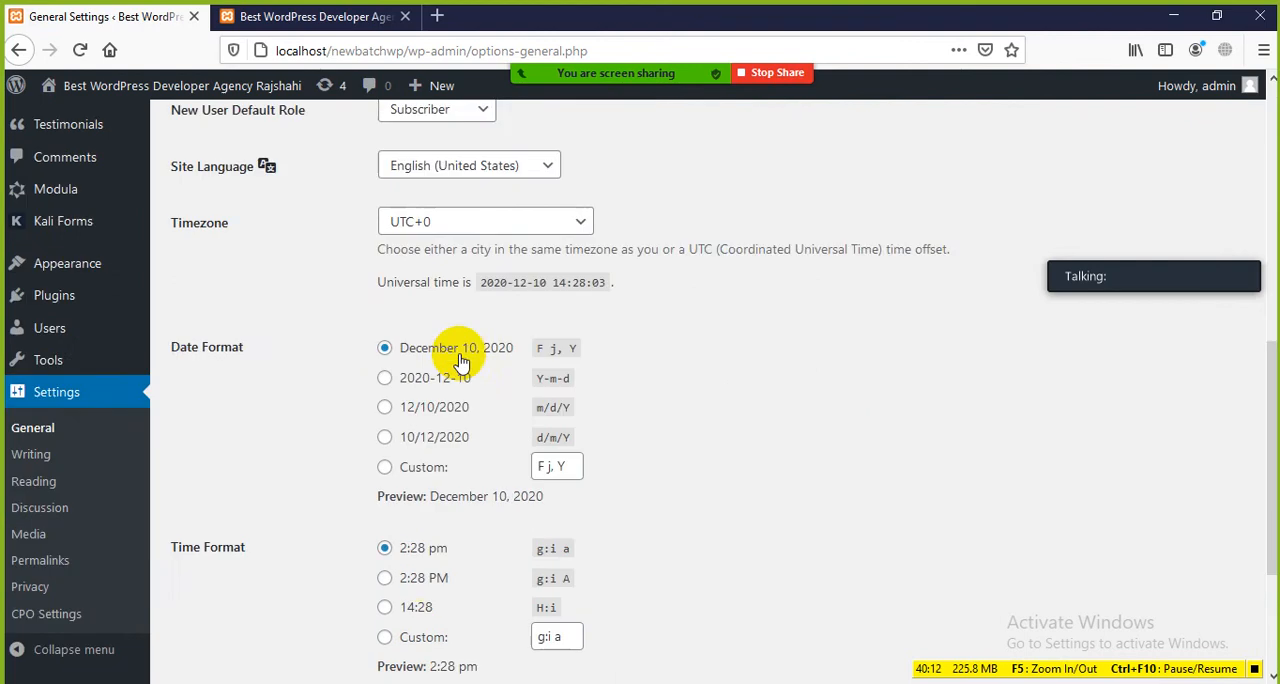
scroll(443, 383, up, 5)
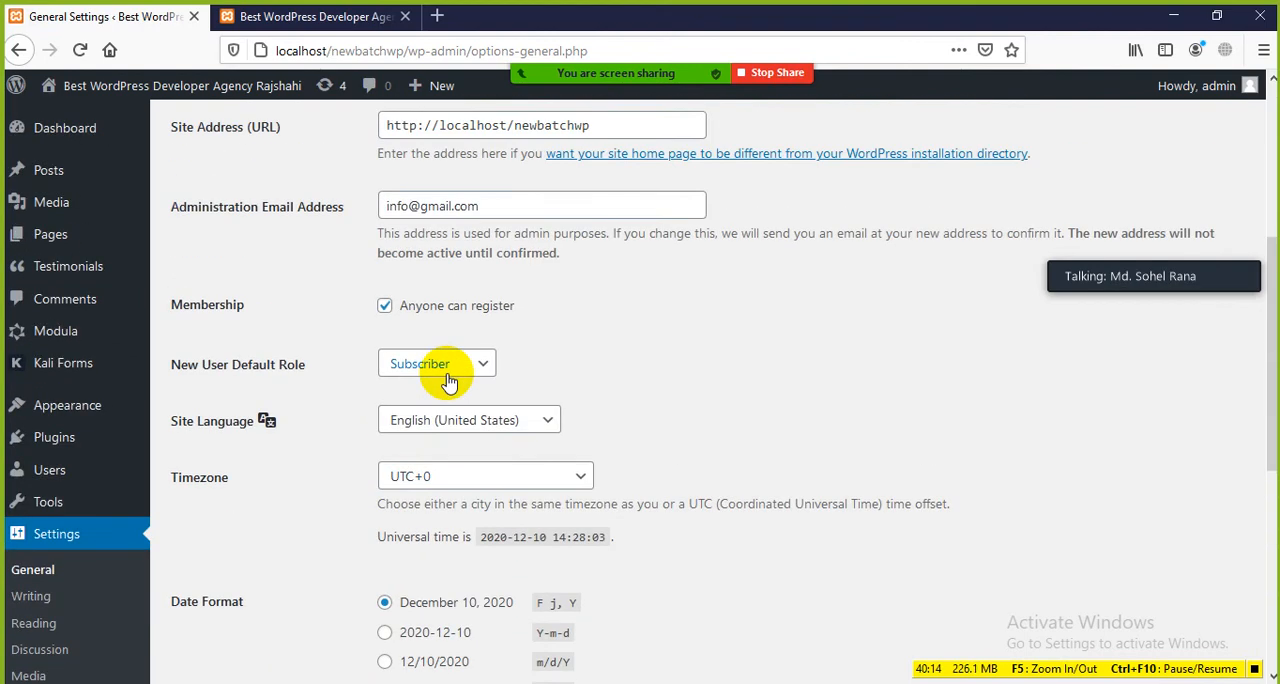
scroll(510, 418, down, 2)
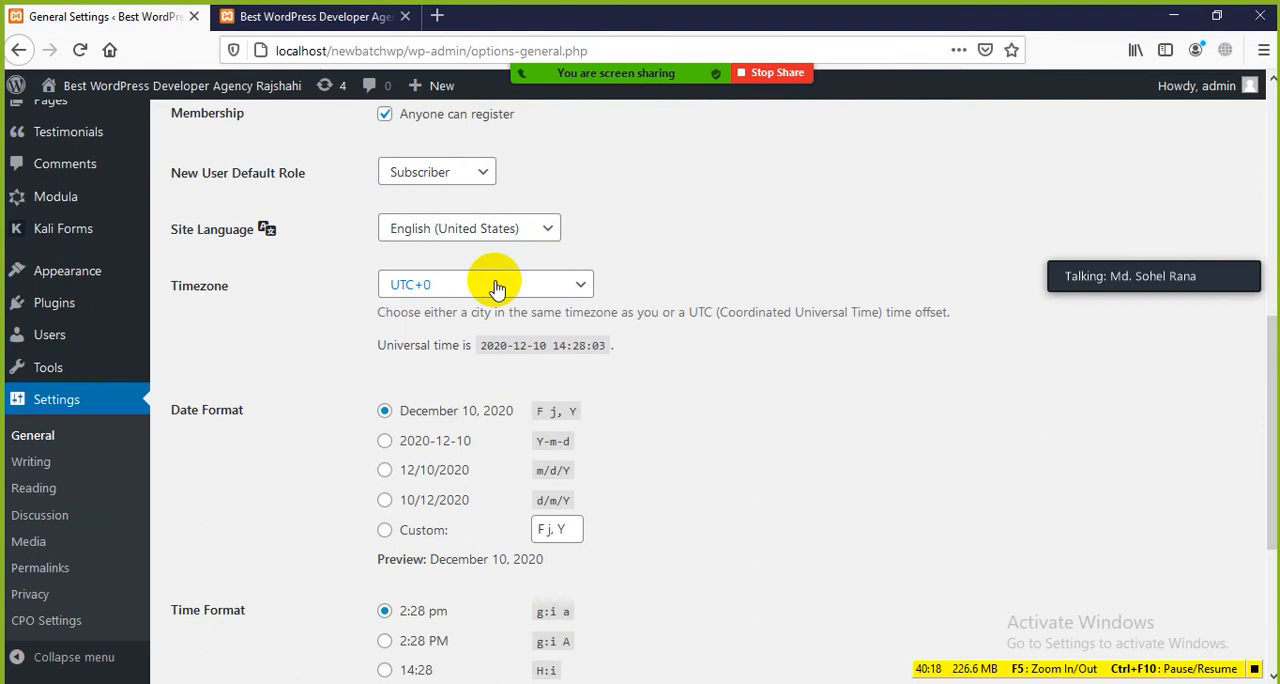
click(584, 286)
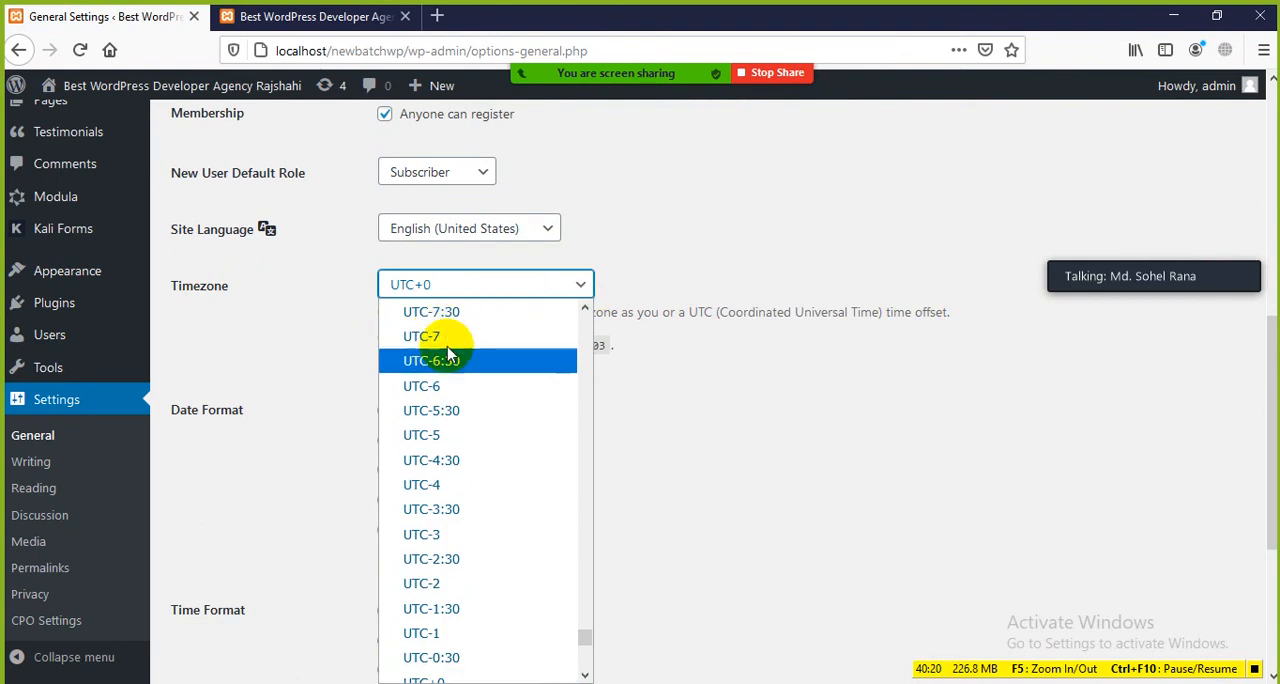
scroll(444, 420, down, 2)
scroll(447, 428, up, 2)
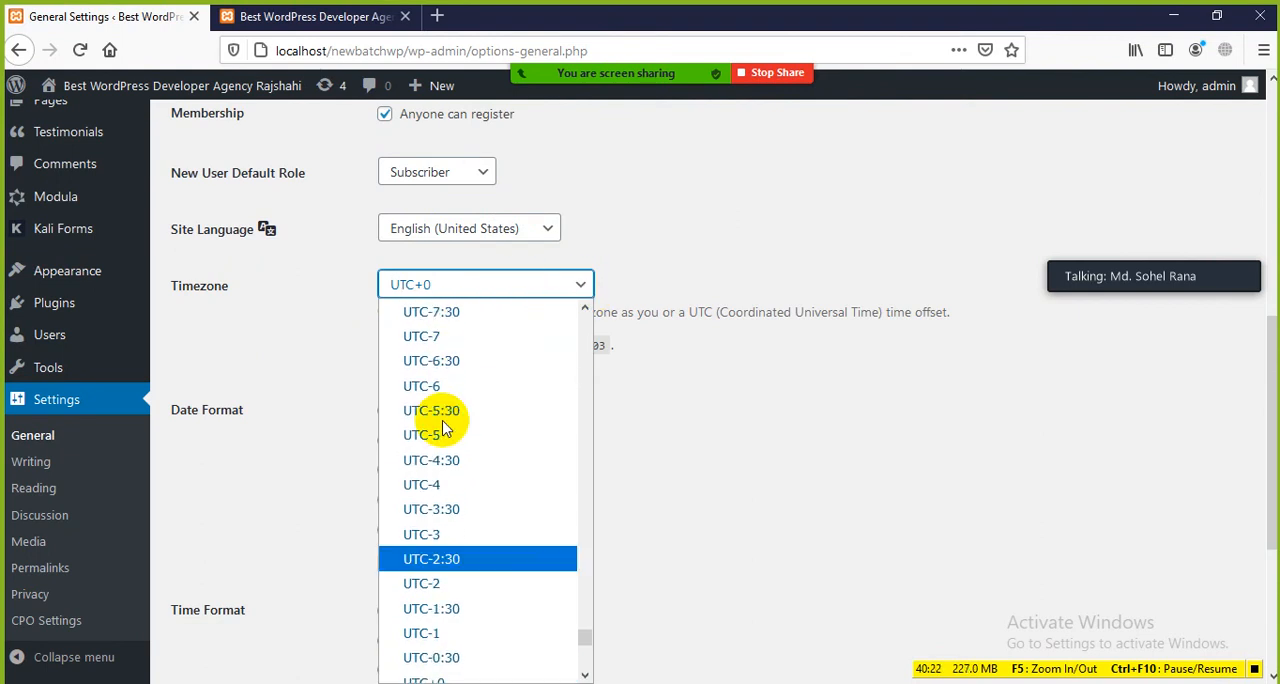
scroll(450, 435, down, 6)
scroll(449, 441, down, 4)
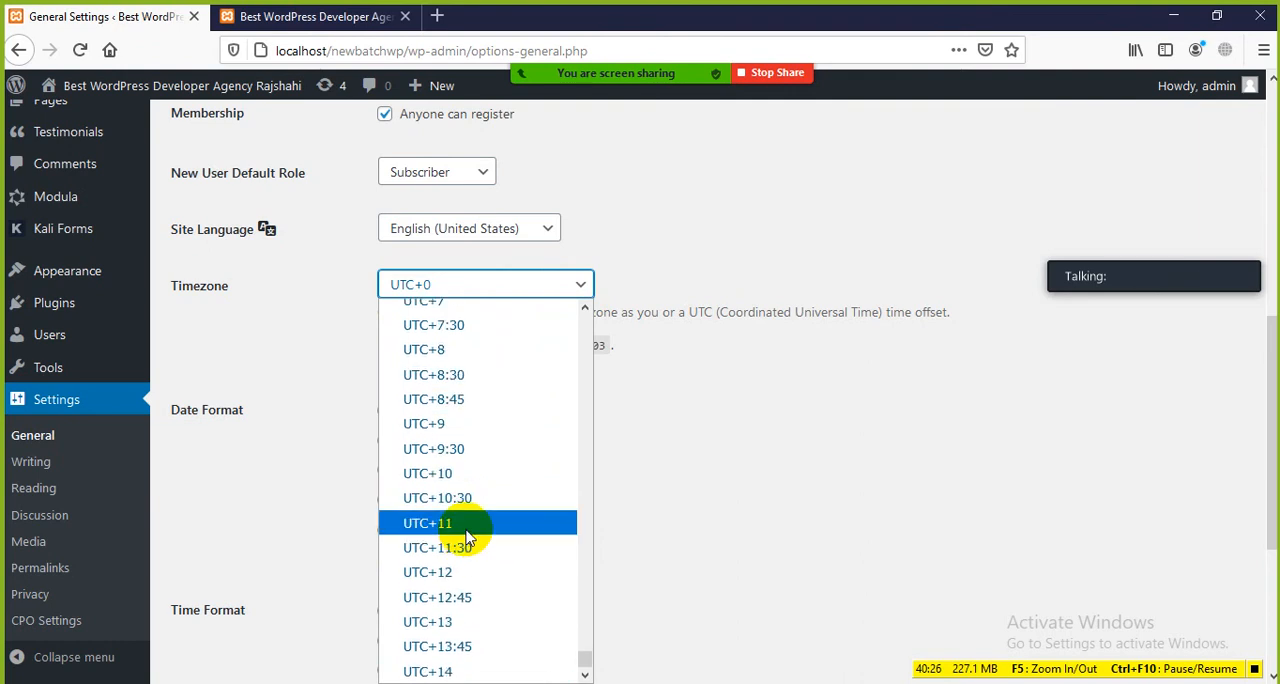
scroll(457, 429, up, 1)
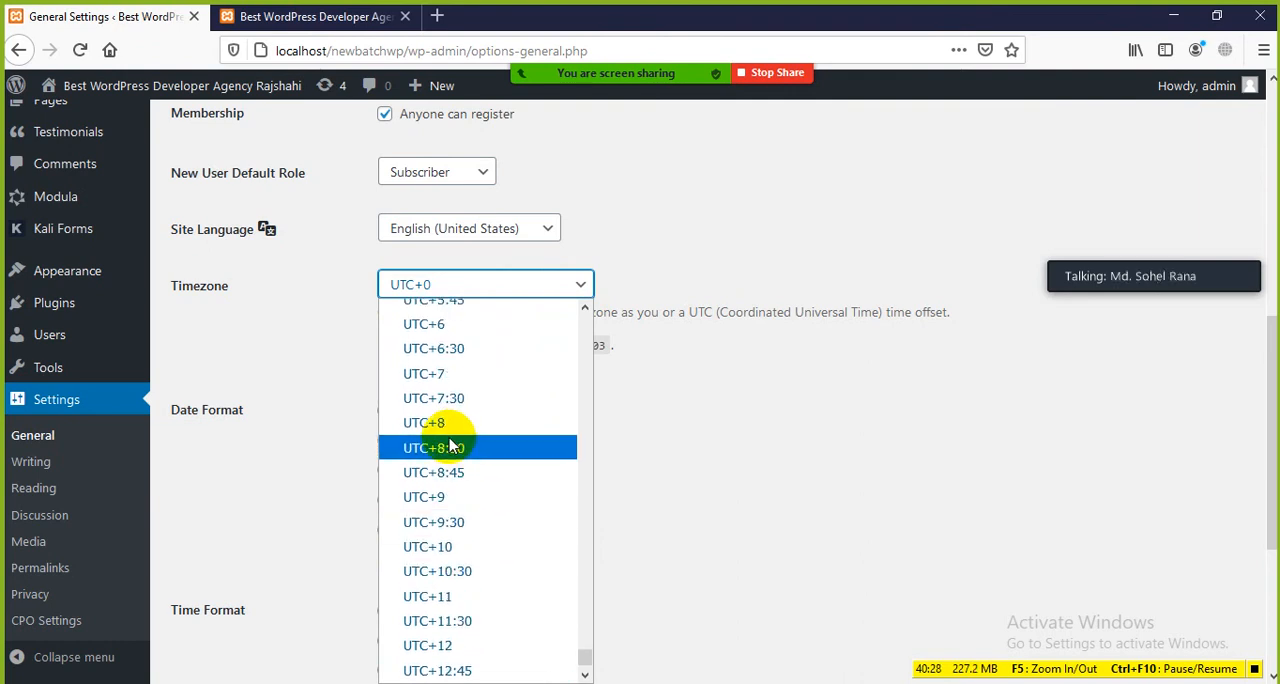
click(430, 322)
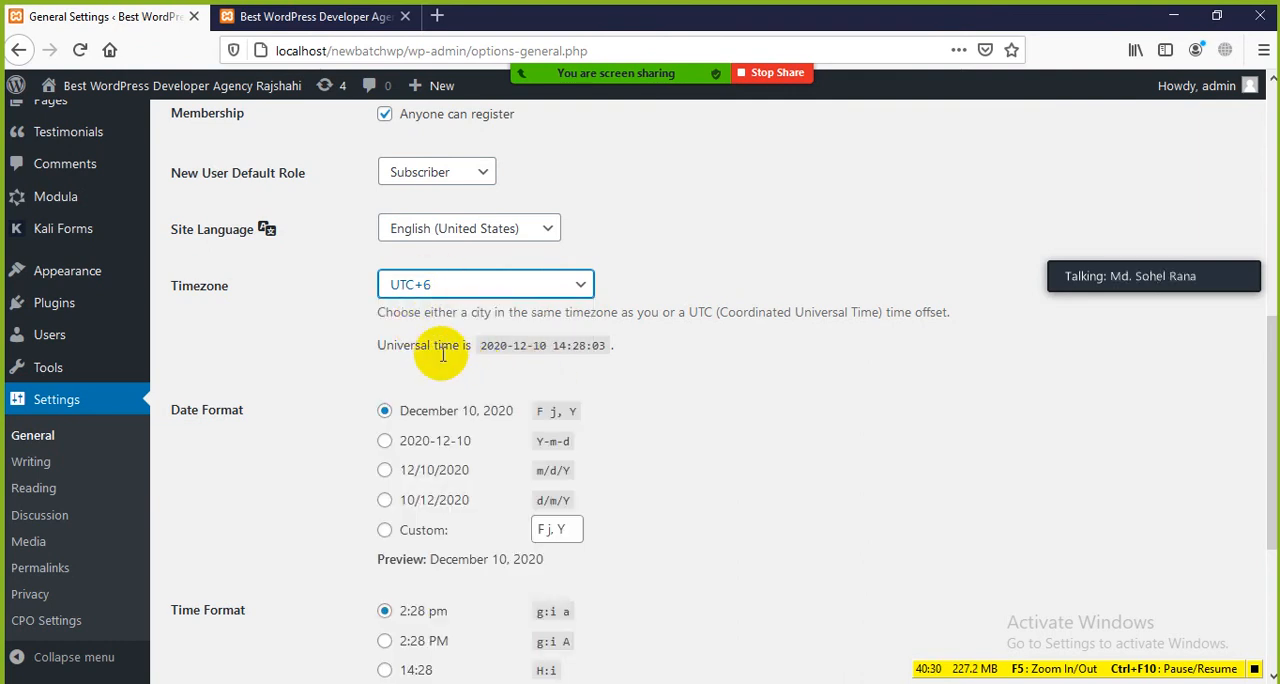
Step: Look over the Date Format options, then view the date shown on the Hello world! post on the front page
scroll(450, 355, down, 3)
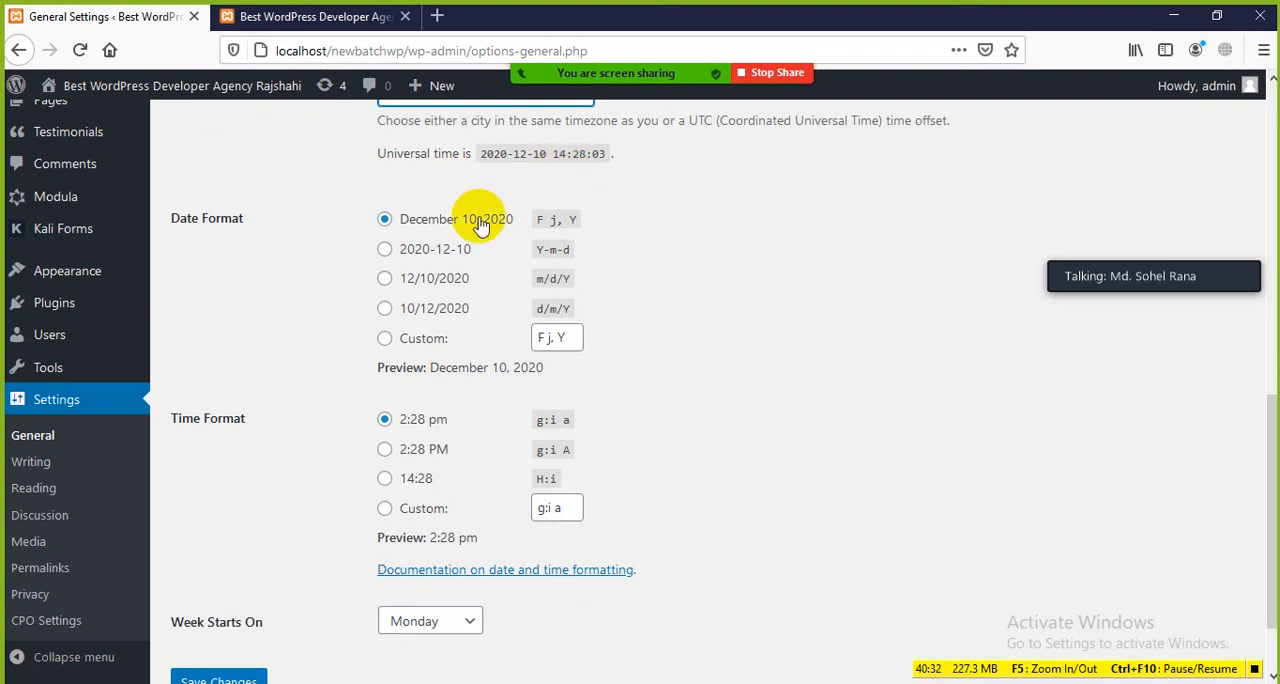
drag(174, 211, 257, 222)
click(277, 271)
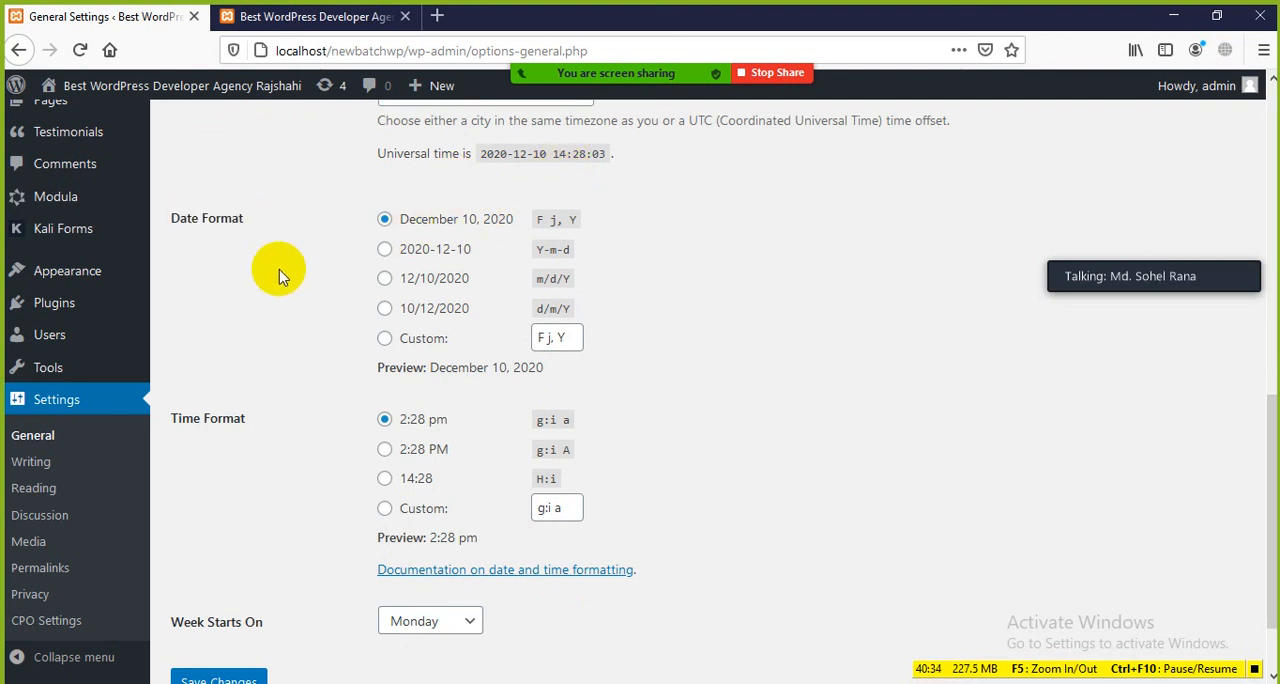
click(330, 18)
scroll(470, 420, down, 5)
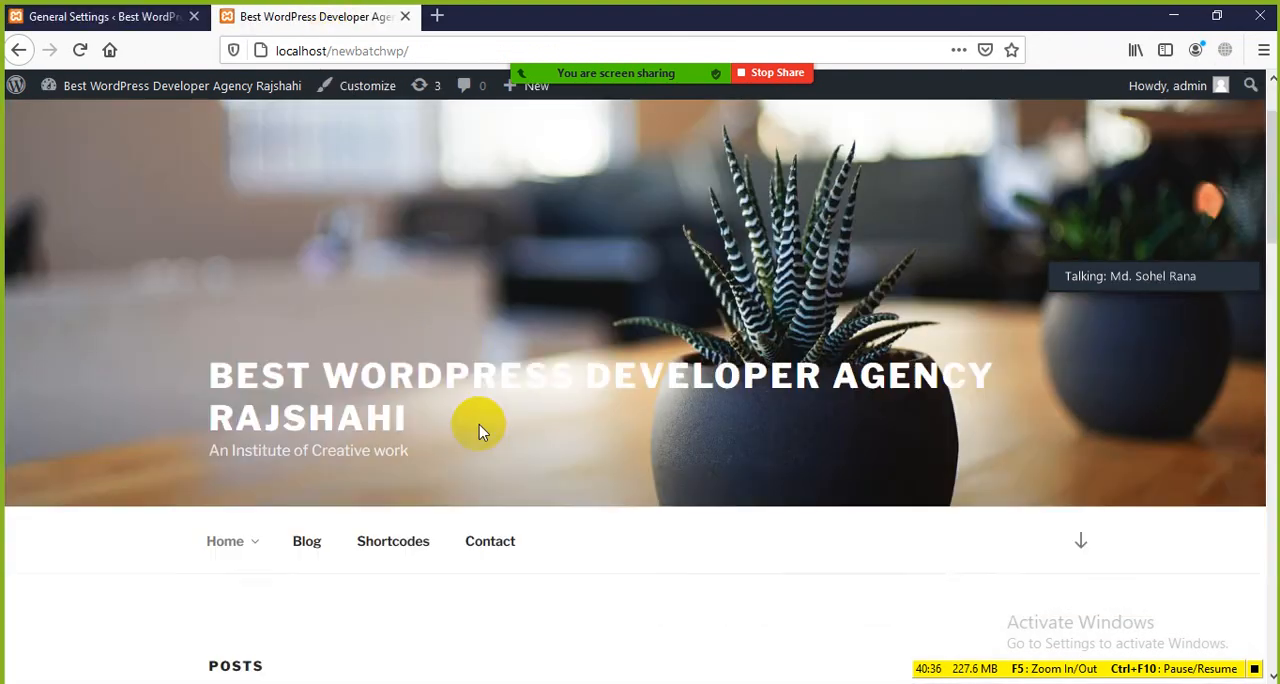
scroll(460, 405, up, 5)
scroll(440, 394, down, 4)
scroll(431, 393, down, 1)
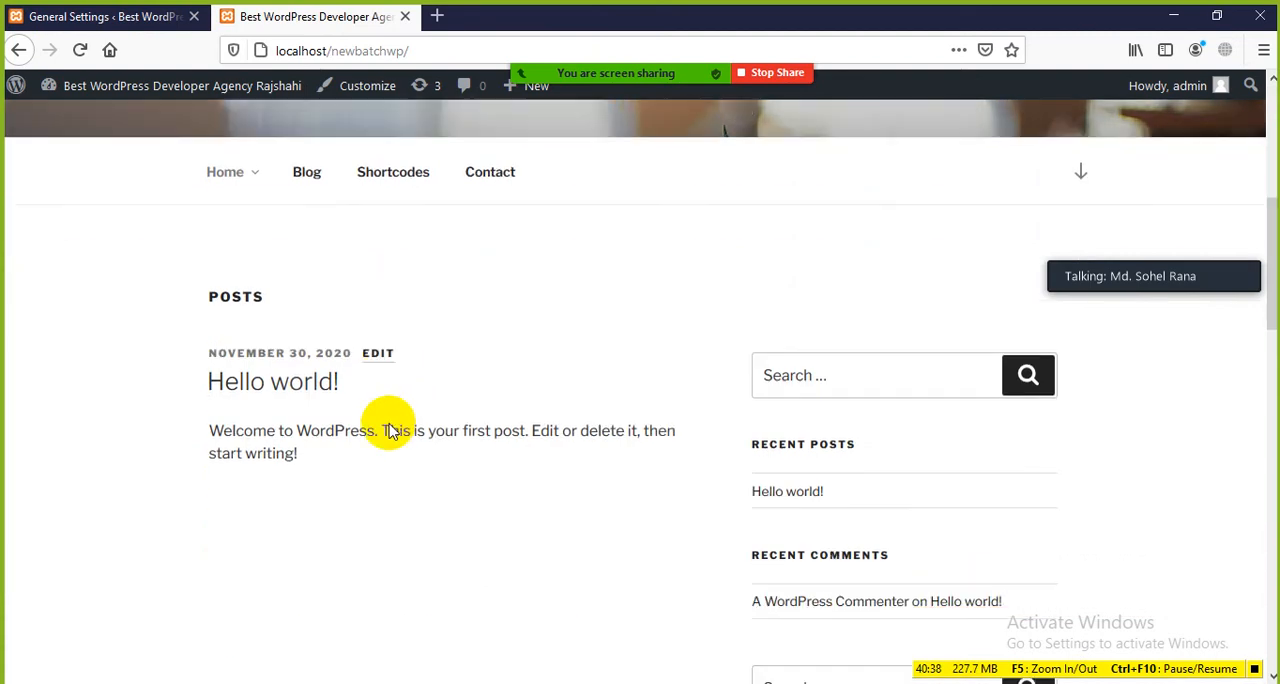
Step: Open the Hello world! post from the front page and examine the format of its publication date
click(307, 366)
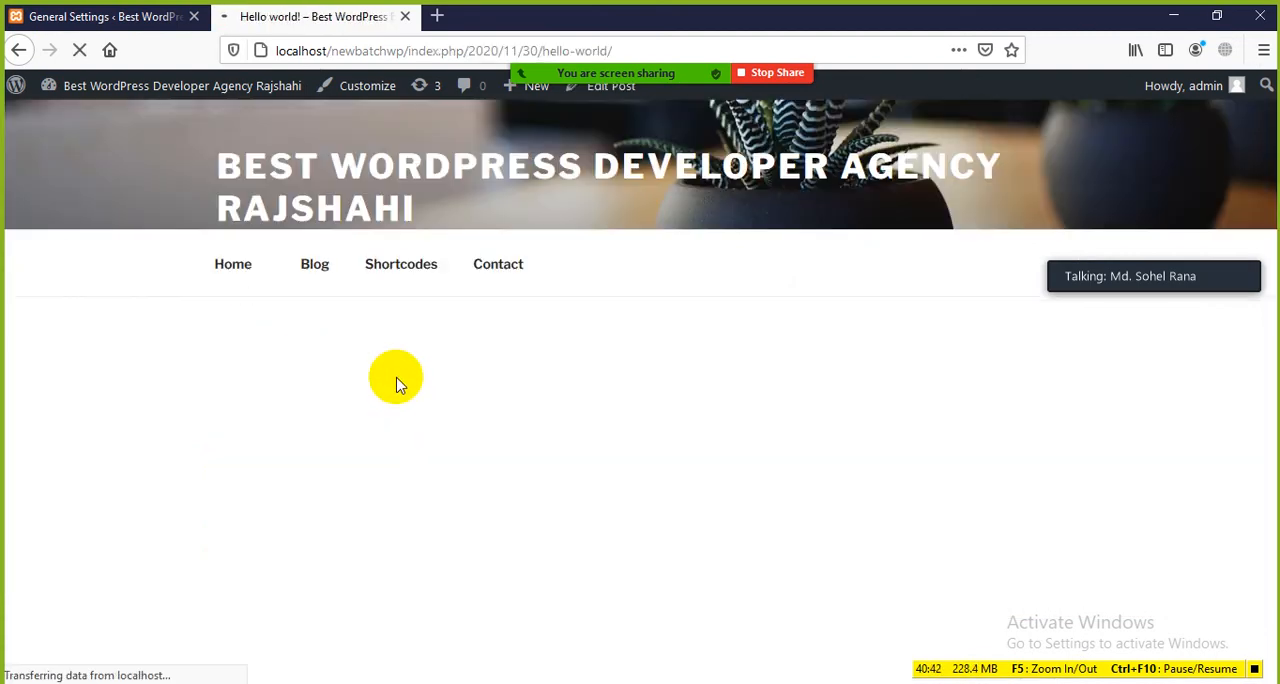
scroll(409, 380, down, 5)
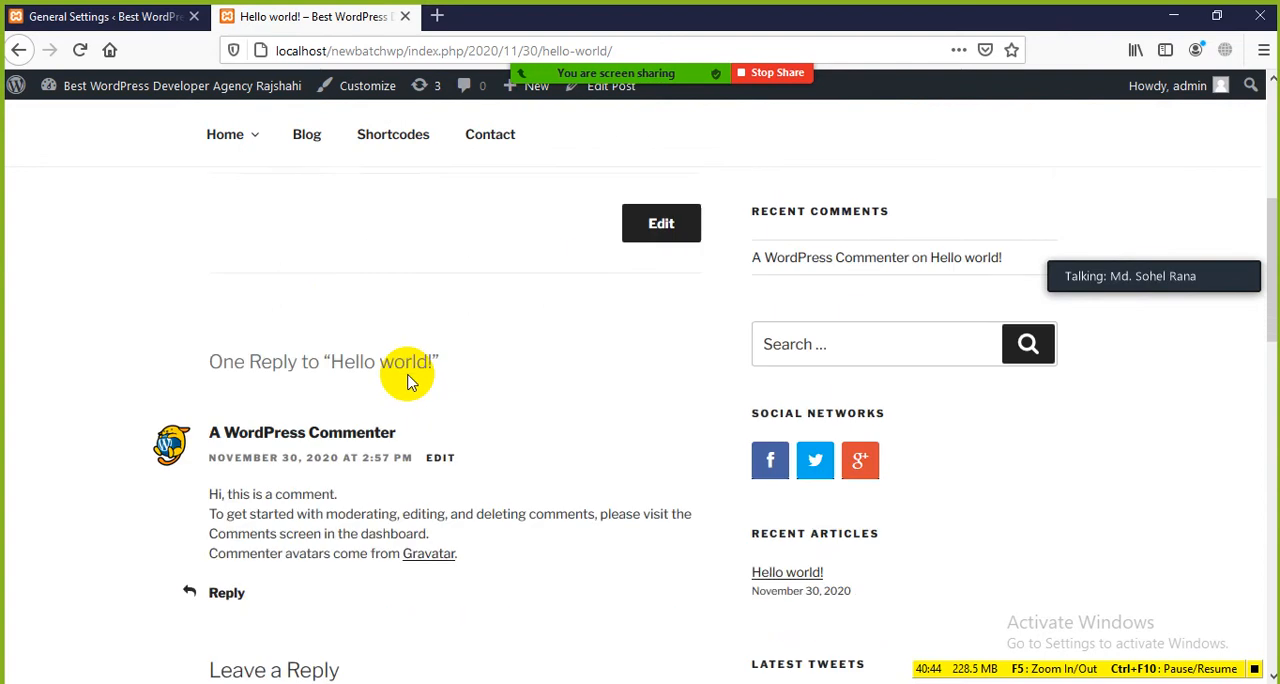
scroll(410, 380, up, 2)
scroll(410, 382, up, 3)
scroll(420, 395, down, 2)
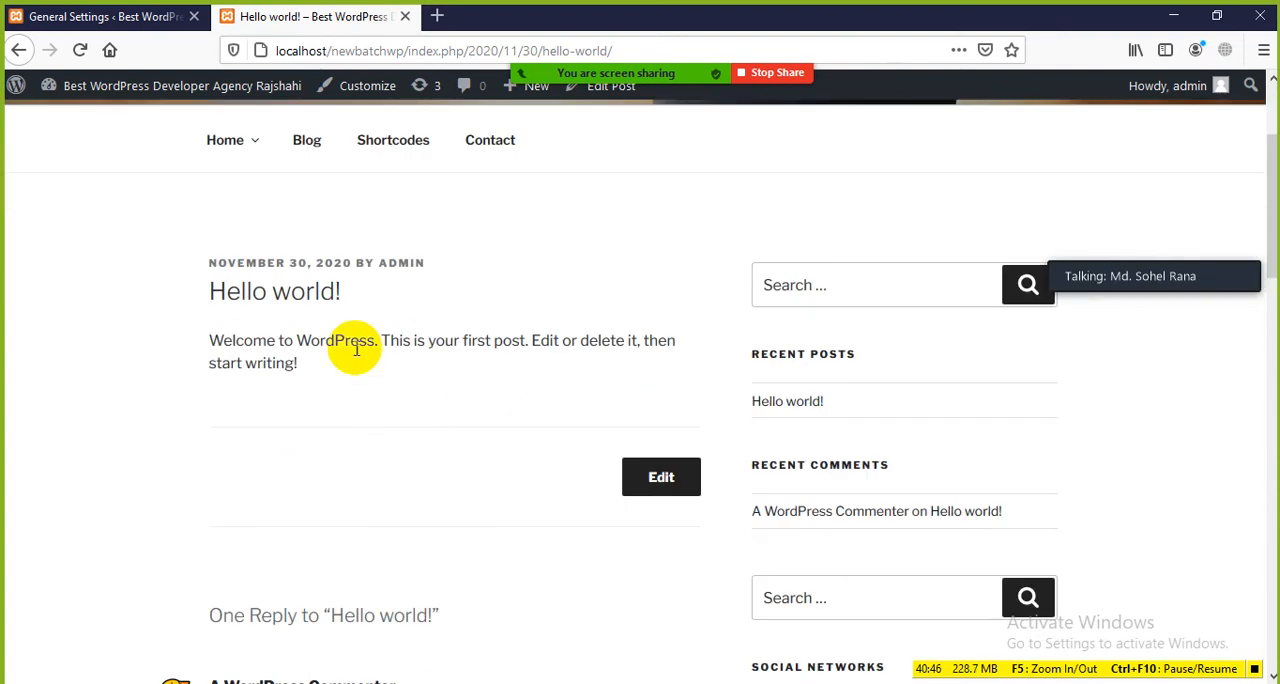
drag(199, 268, 310, 270)
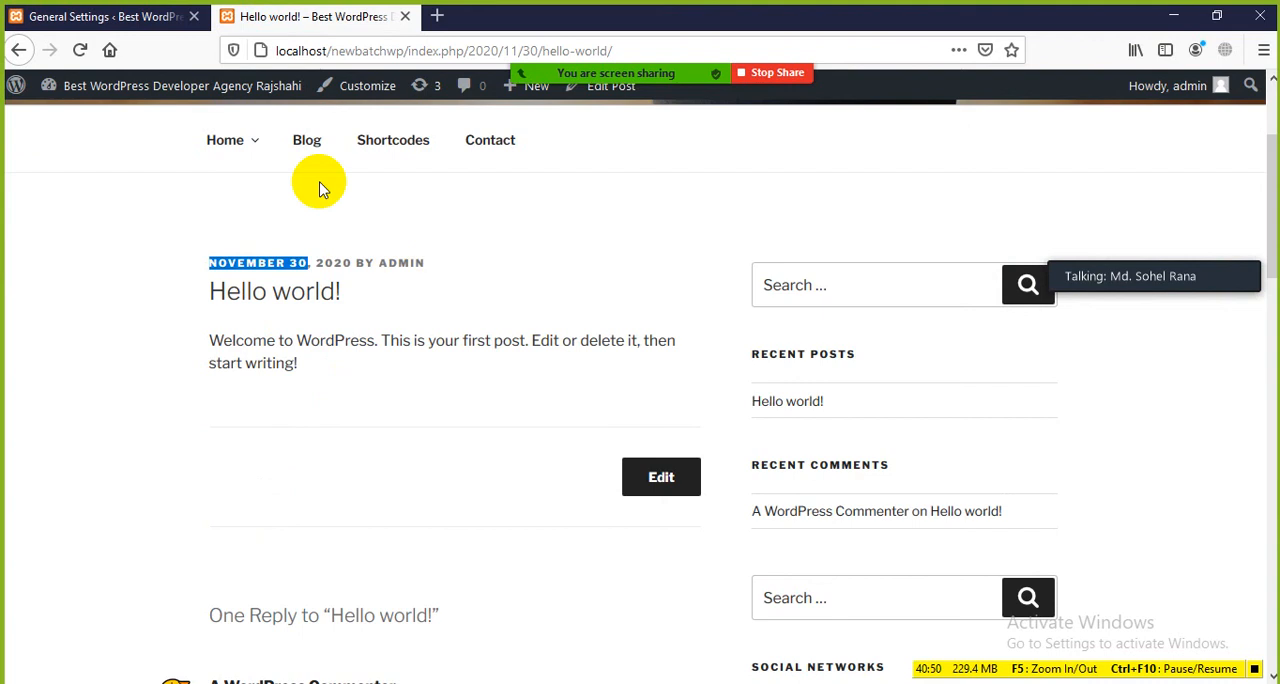
Step: Save the General Settings with the d/m/Y Date Format and check the date on the reloaded Hello world! post
click(128, 18)
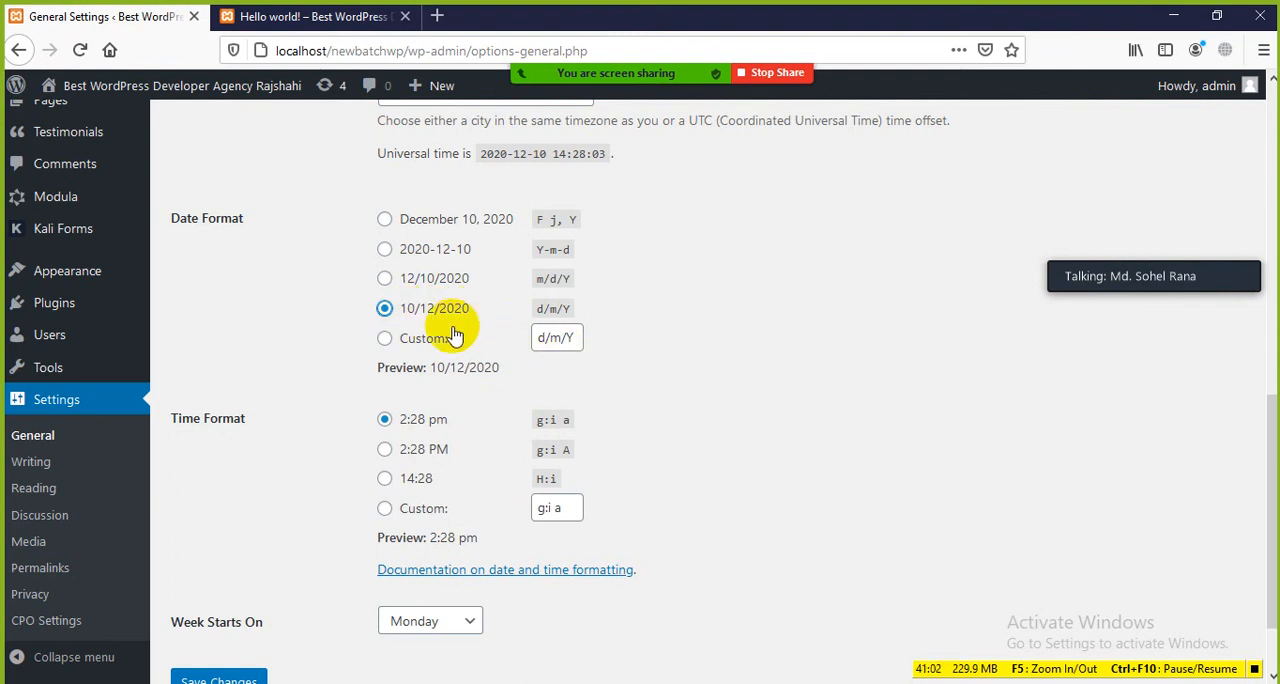
scroll(400, 380, down, 2)
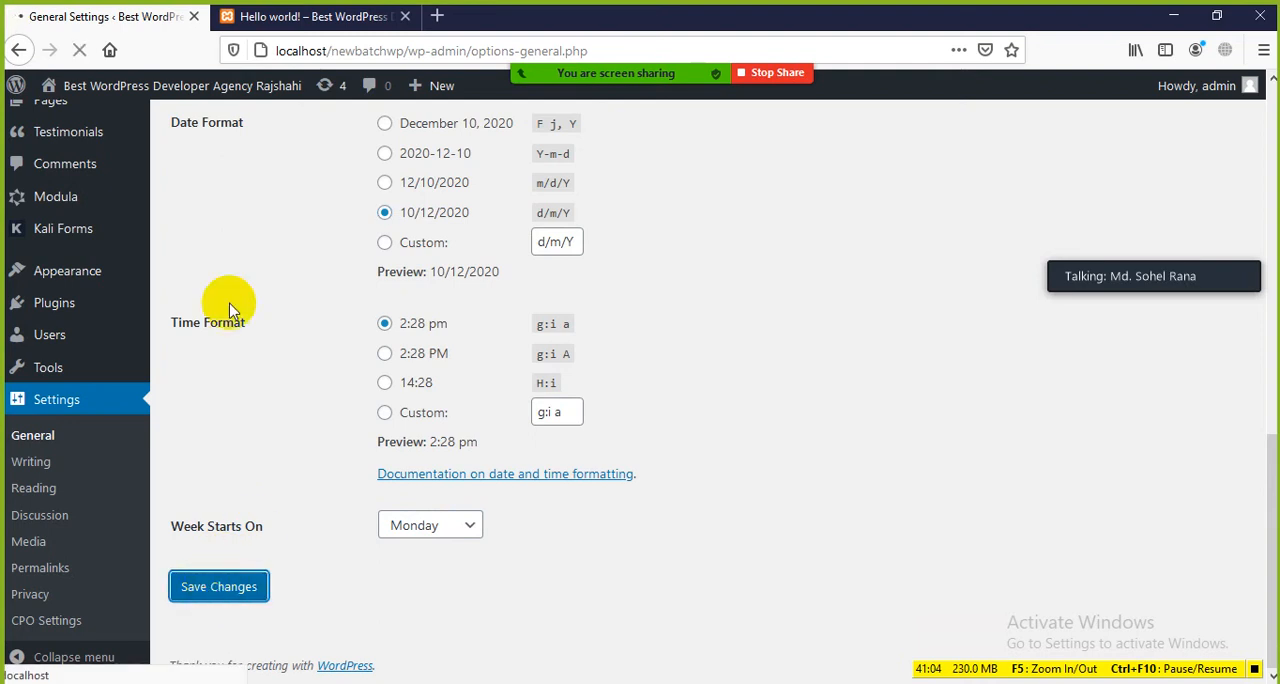
click(290, 16)
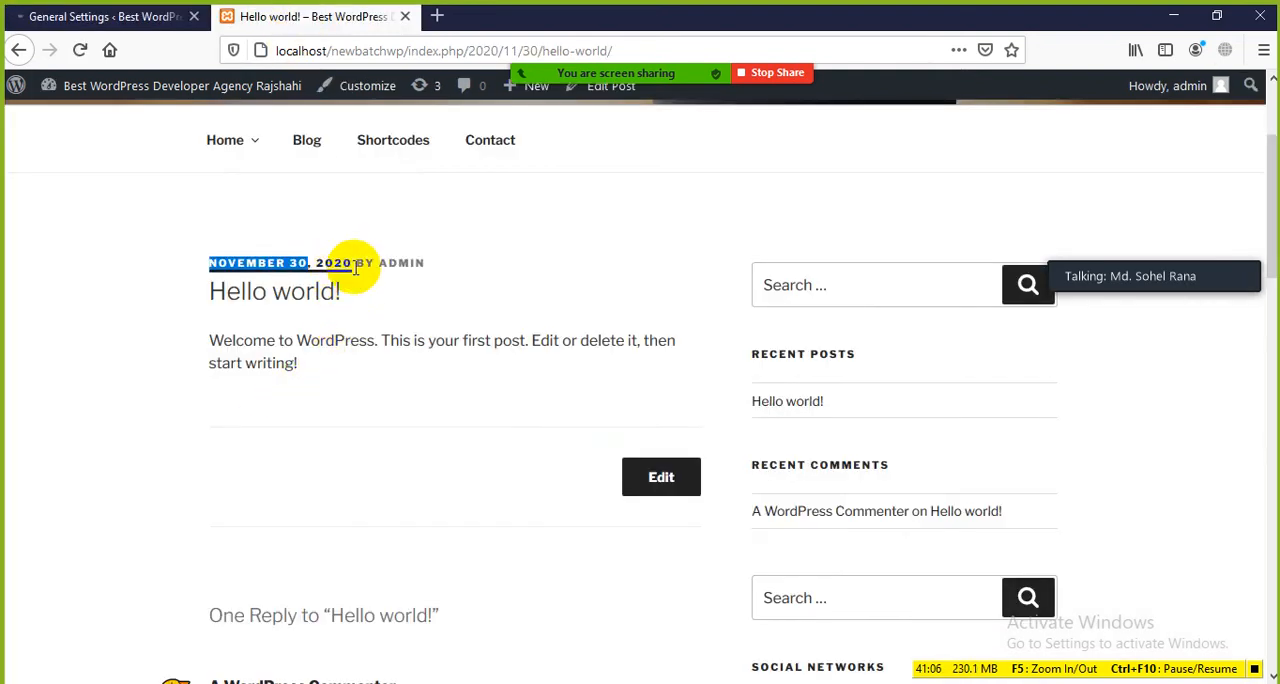
click(80, 52)
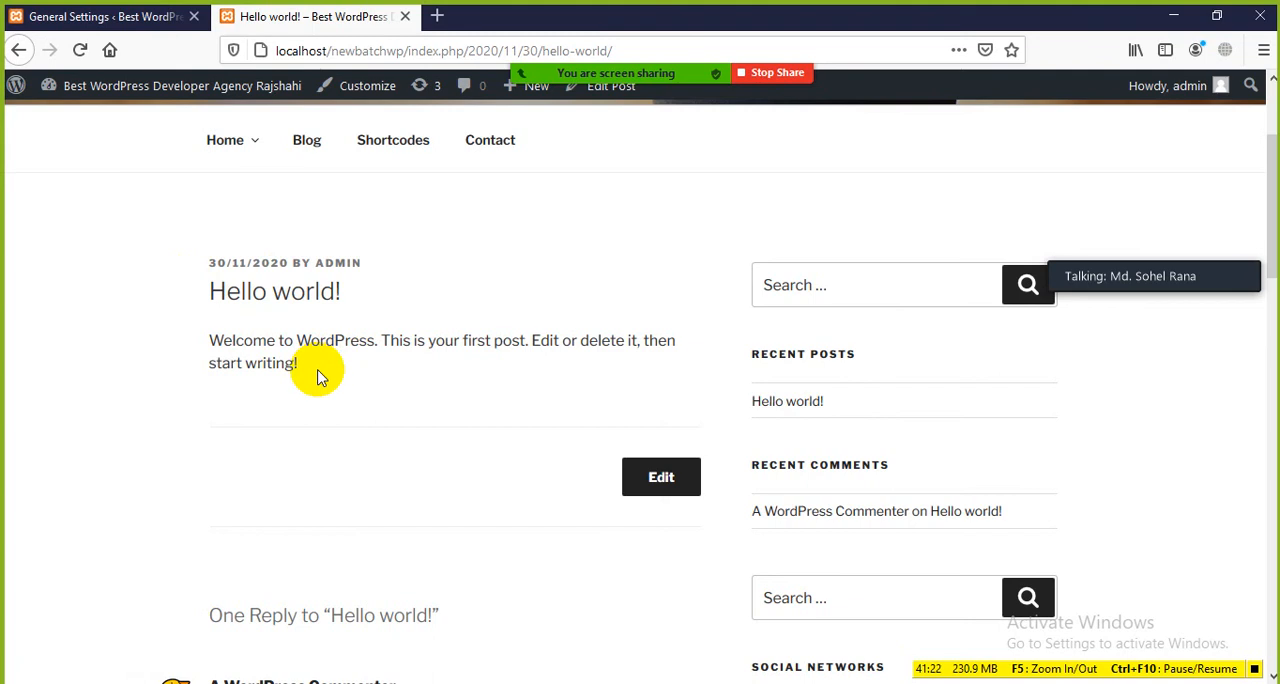
drag(320, 371, 183, 266)
click(222, 318)
drag(314, 363, 157, 286)
click(152, 285)
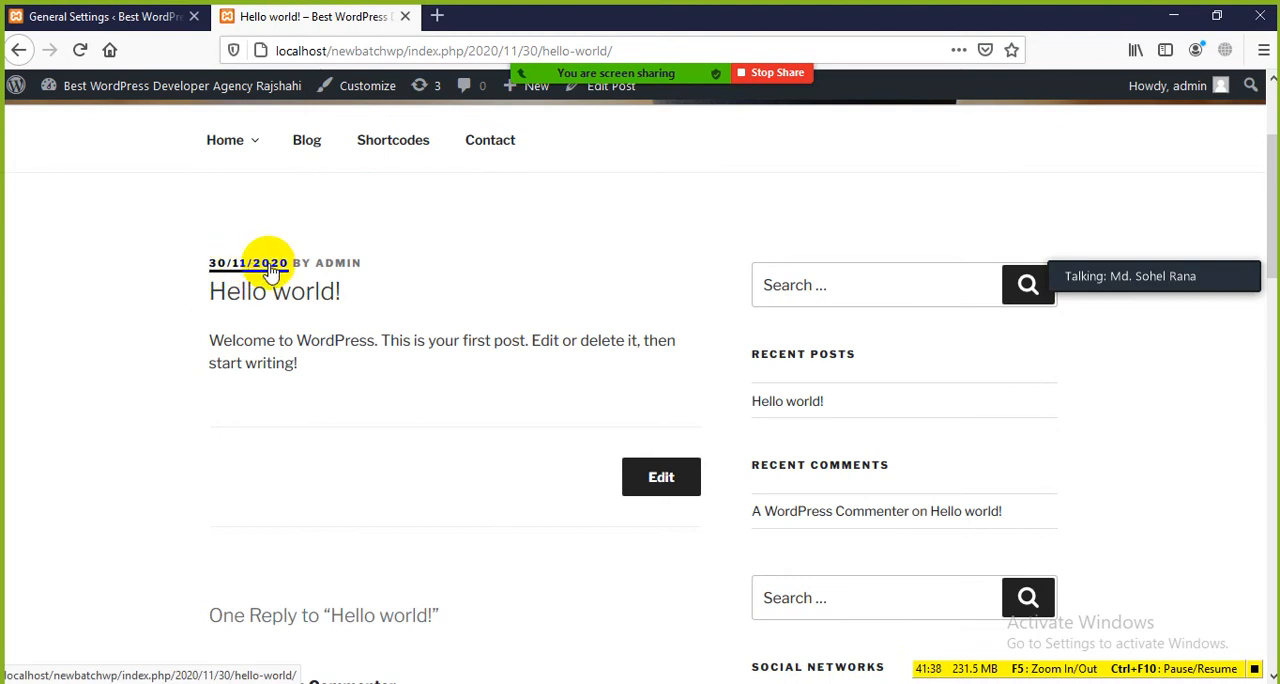
Step: Set the Date Format in General Settings back to F j, Y
click(92, 13)
scroll(368, 360, down, 2)
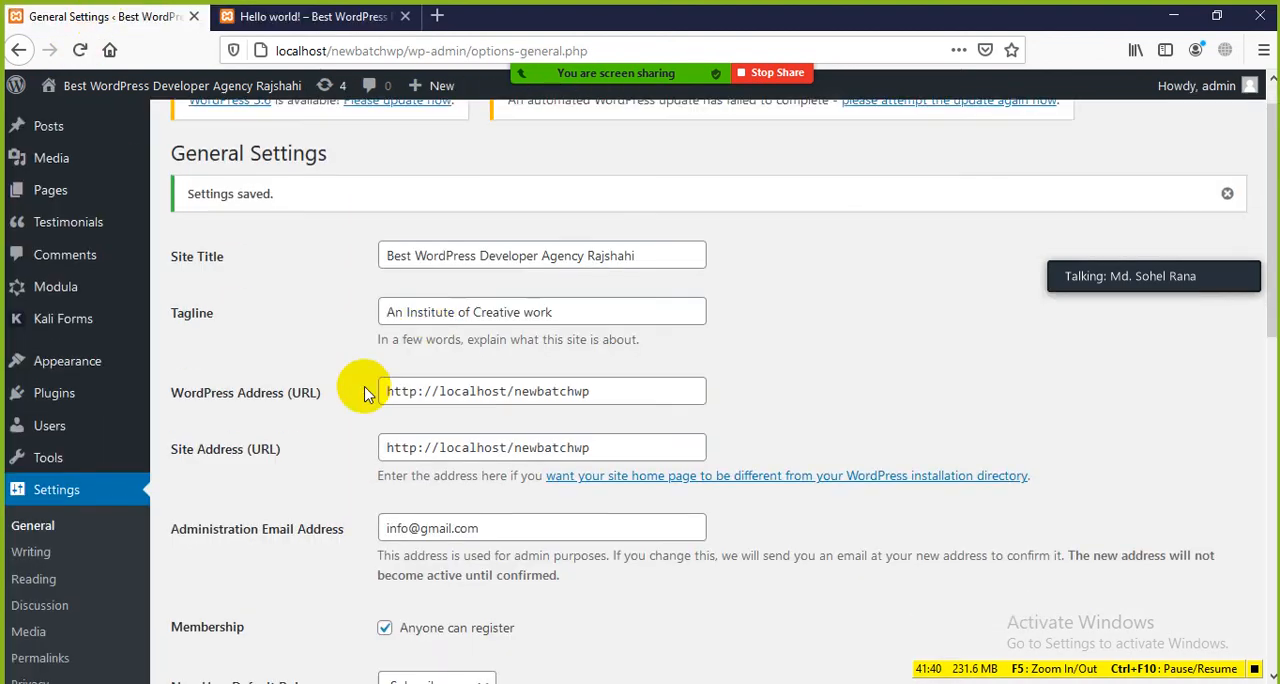
scroll(368, 393, down, 10)
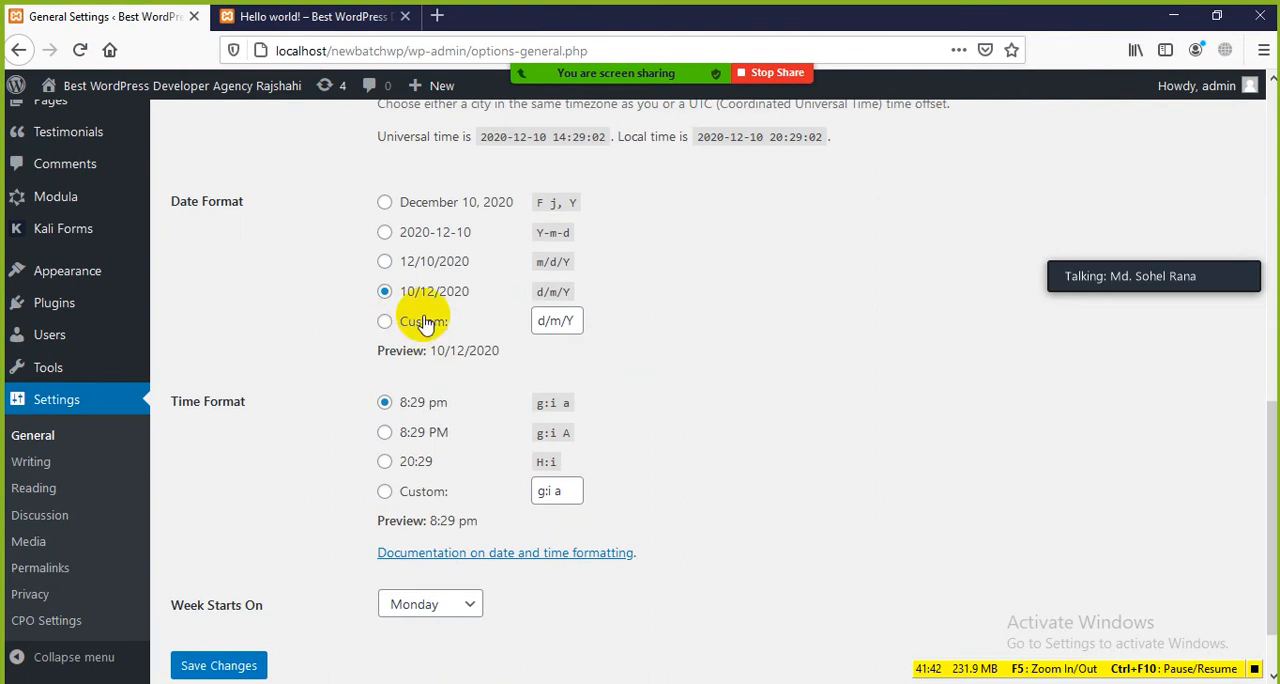
click(385, 203)
scroll(310, 289, down, 2)
drag(413, 272, 586, 289)
click(586, 289)
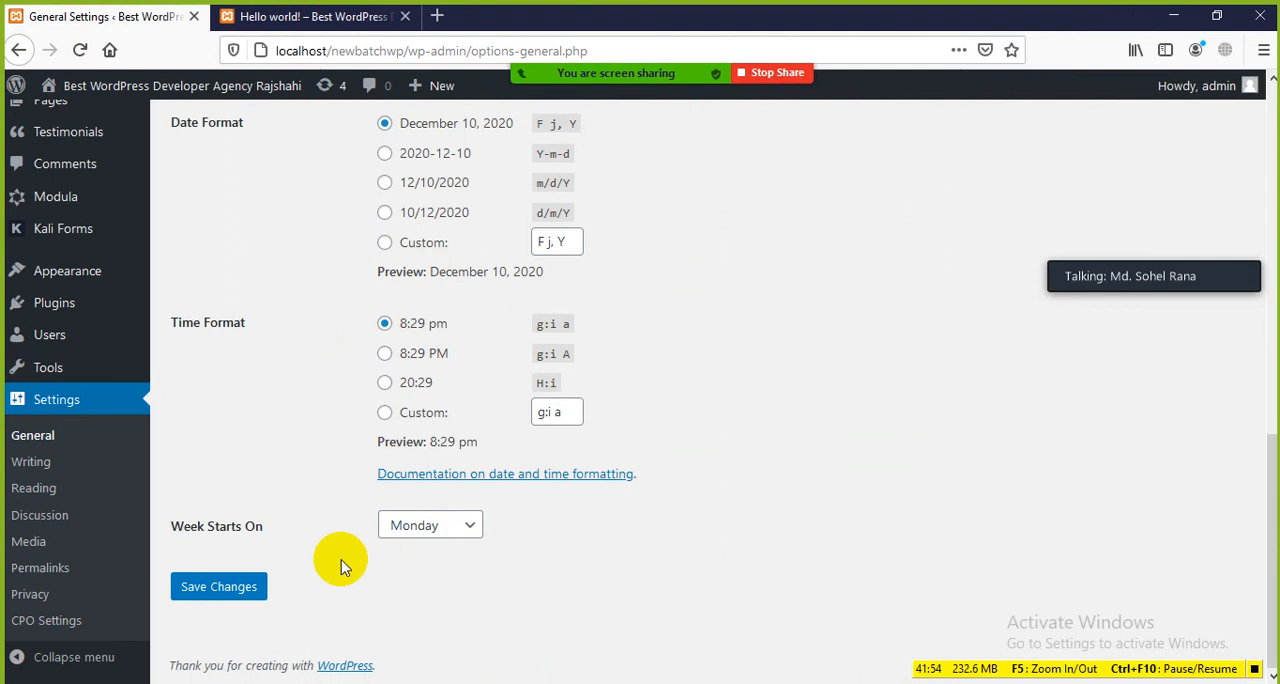
Step: Try Saturday as the Week Starts On day, browse the other weekdays and switch back to Monday
click(455, 531)
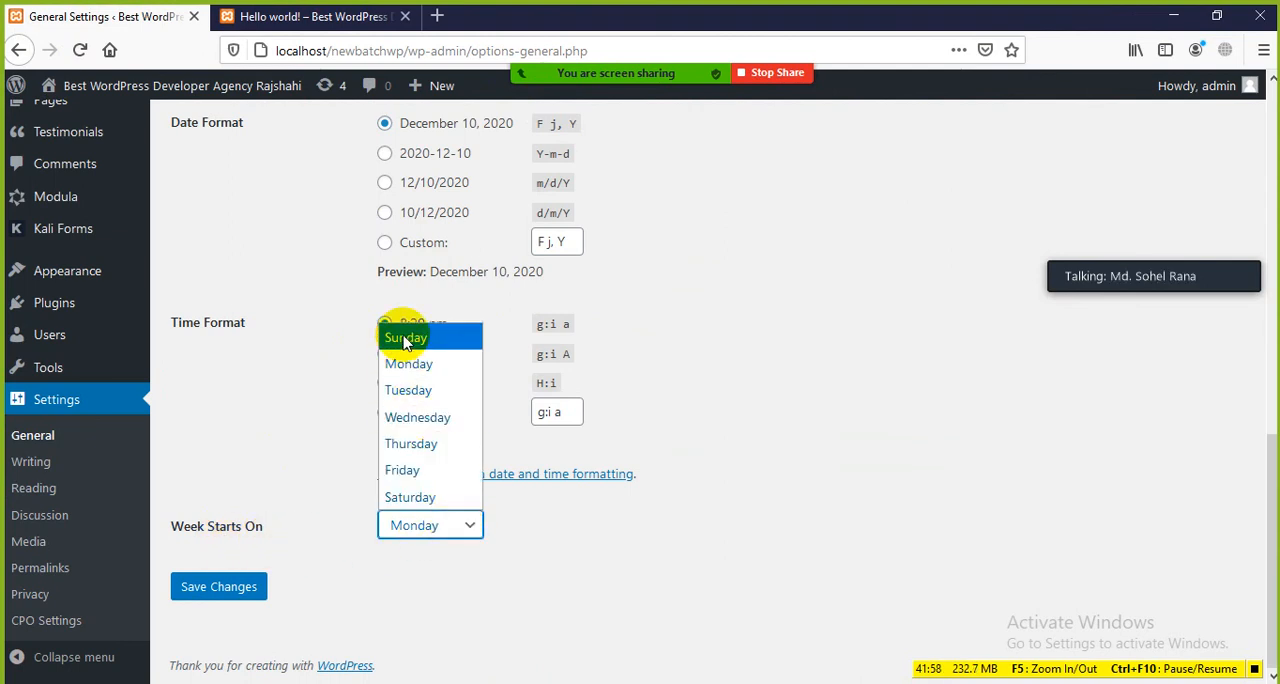
click(409, 497)
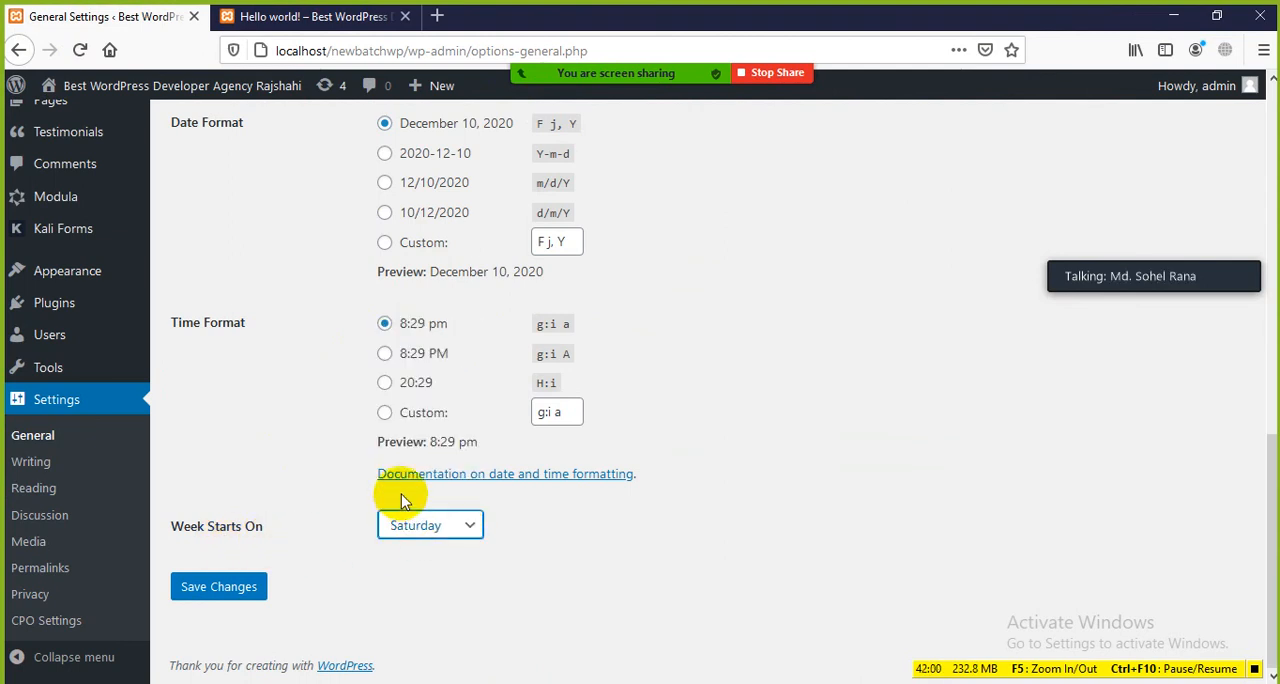
click(474, 535)
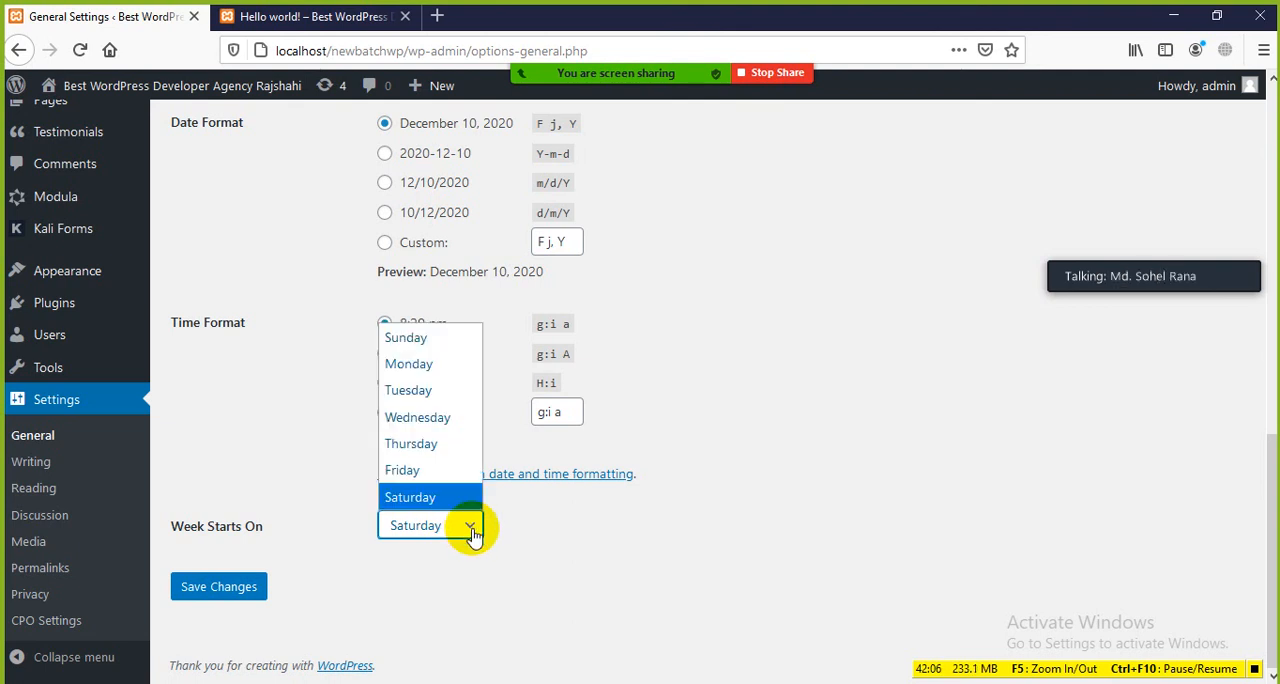
click(474, 535)
click(474, 535)
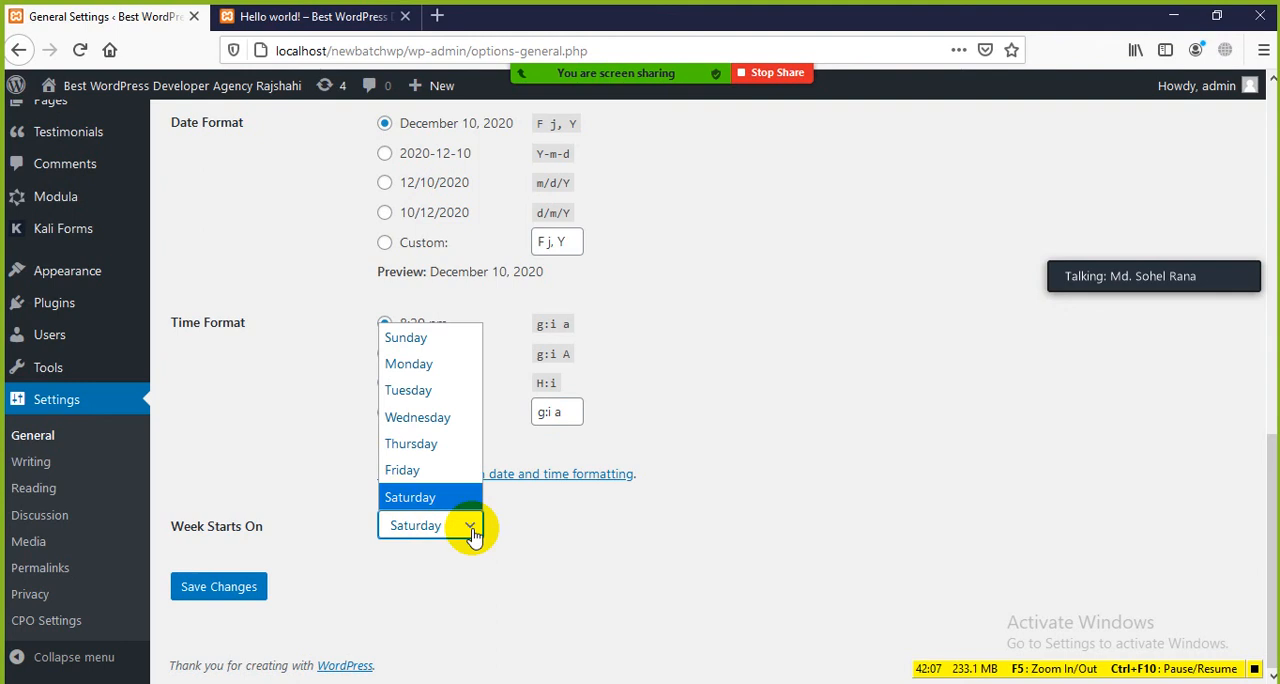
click(322, 587)
click(429, 527)
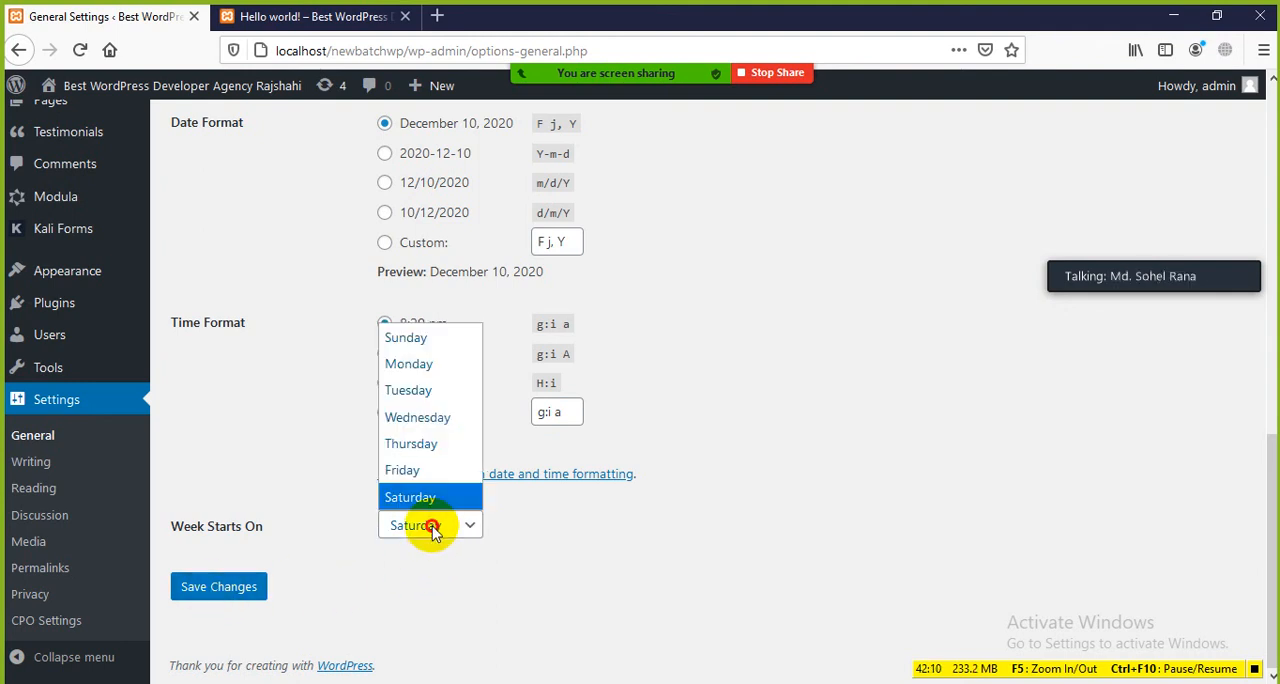
click(414, 362)
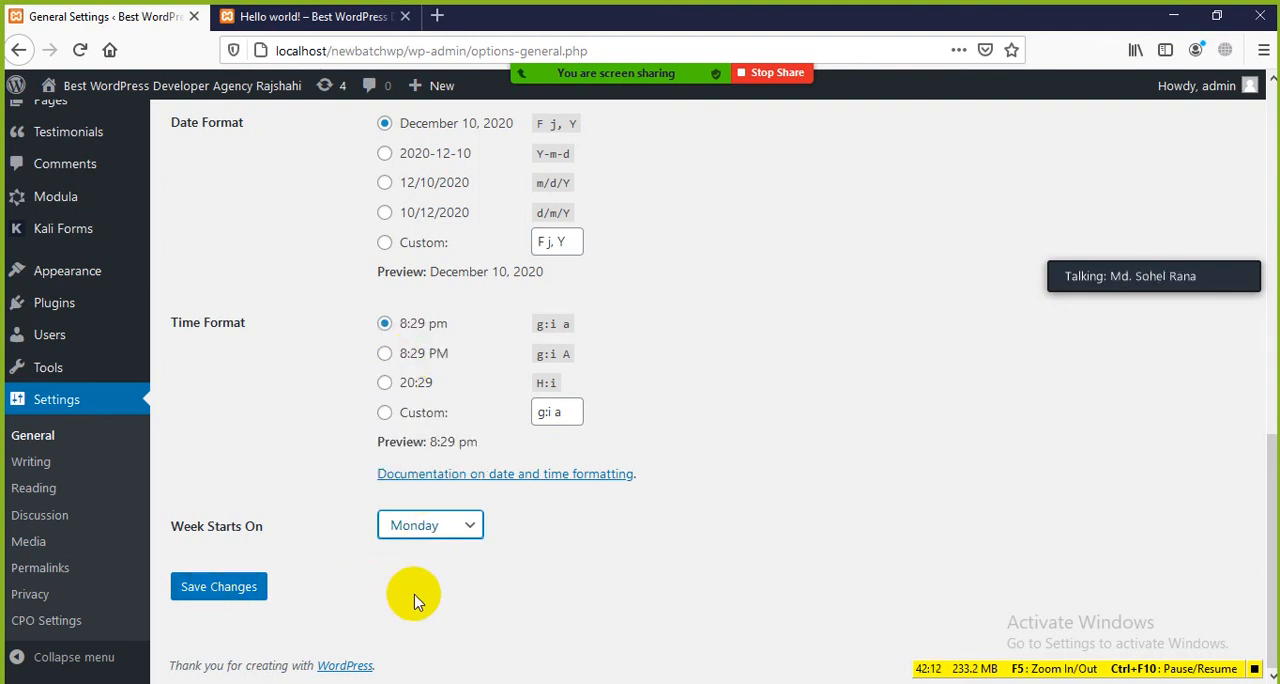
Step: Try Friday and Saturday for Week Starts On, return it to Monday and save the General Settings
click(465, 534)
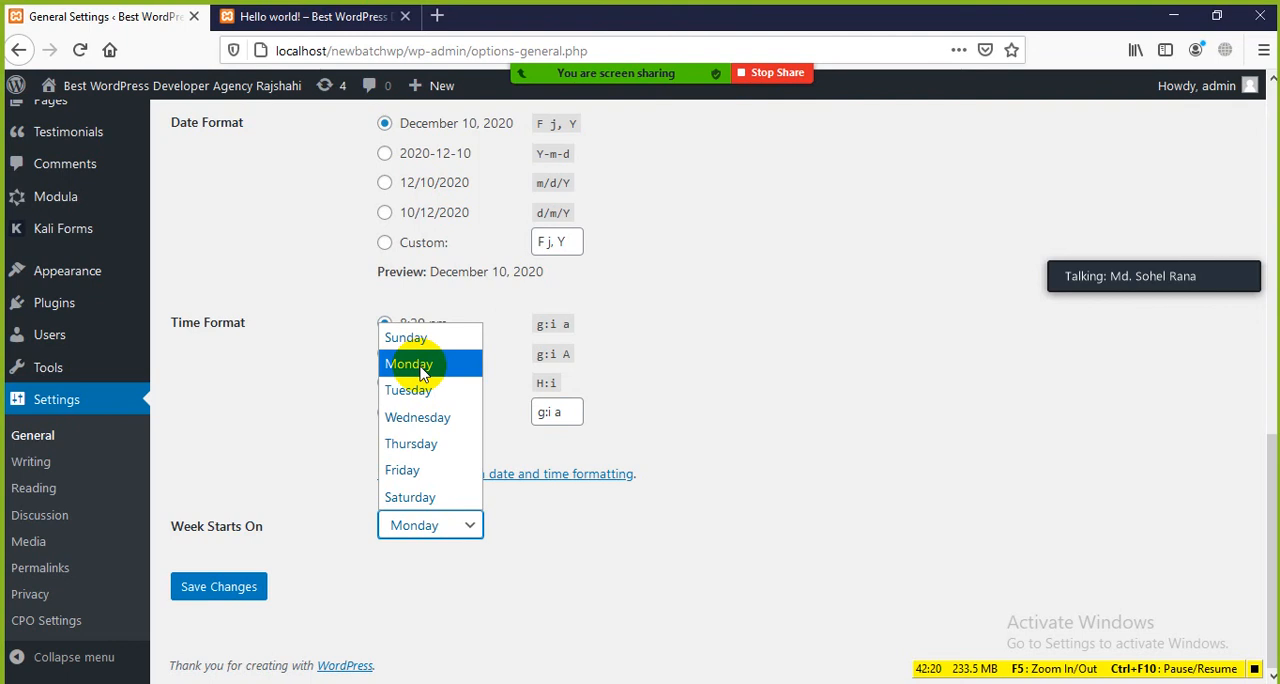
click(403, 470)
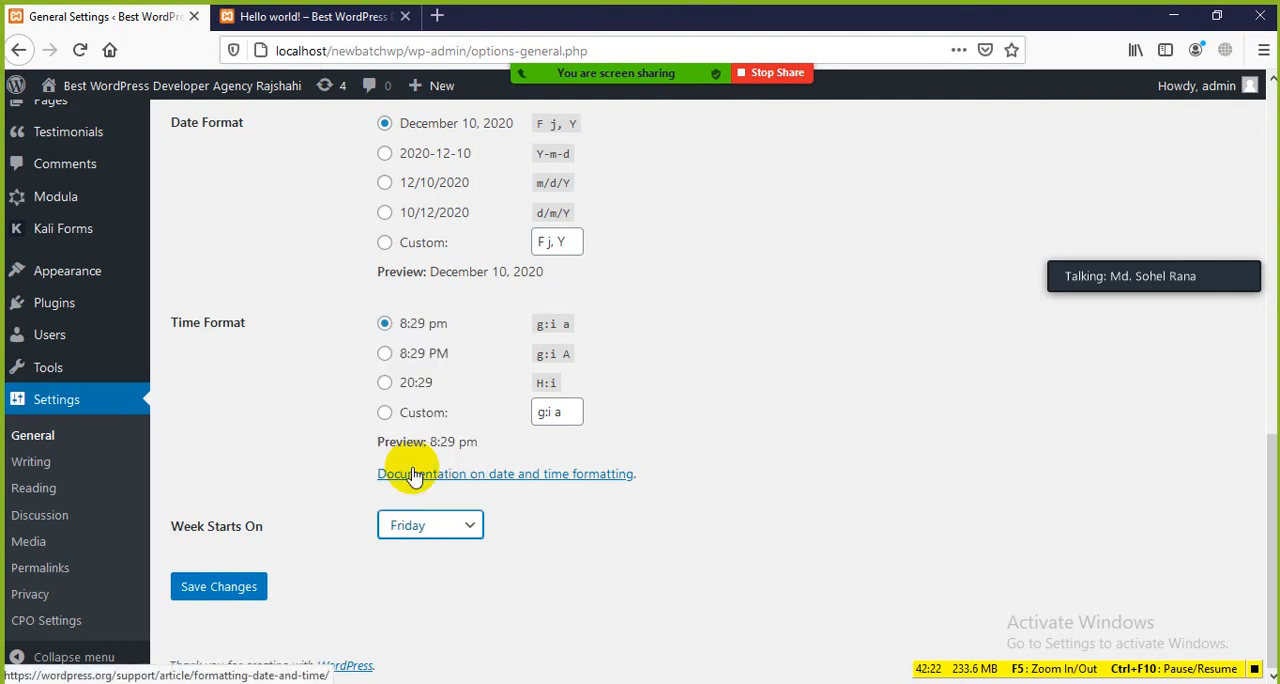
click(441, 539)
click(416, 497)
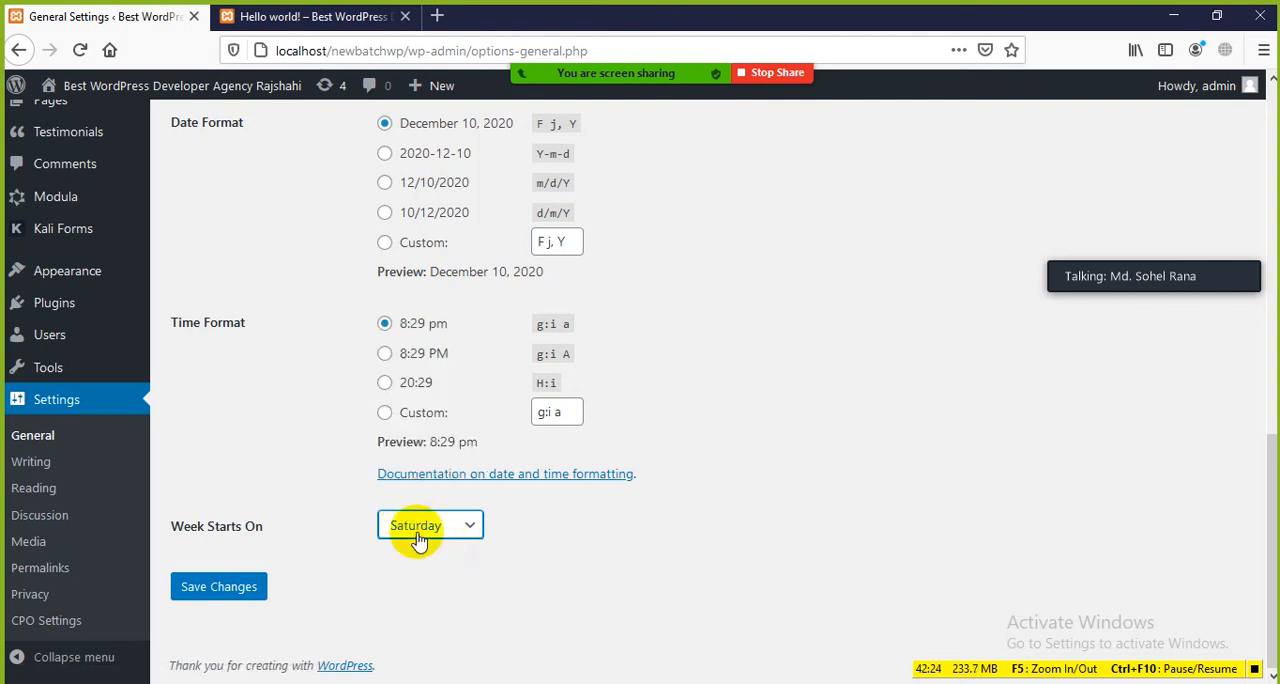
click(415, 530)
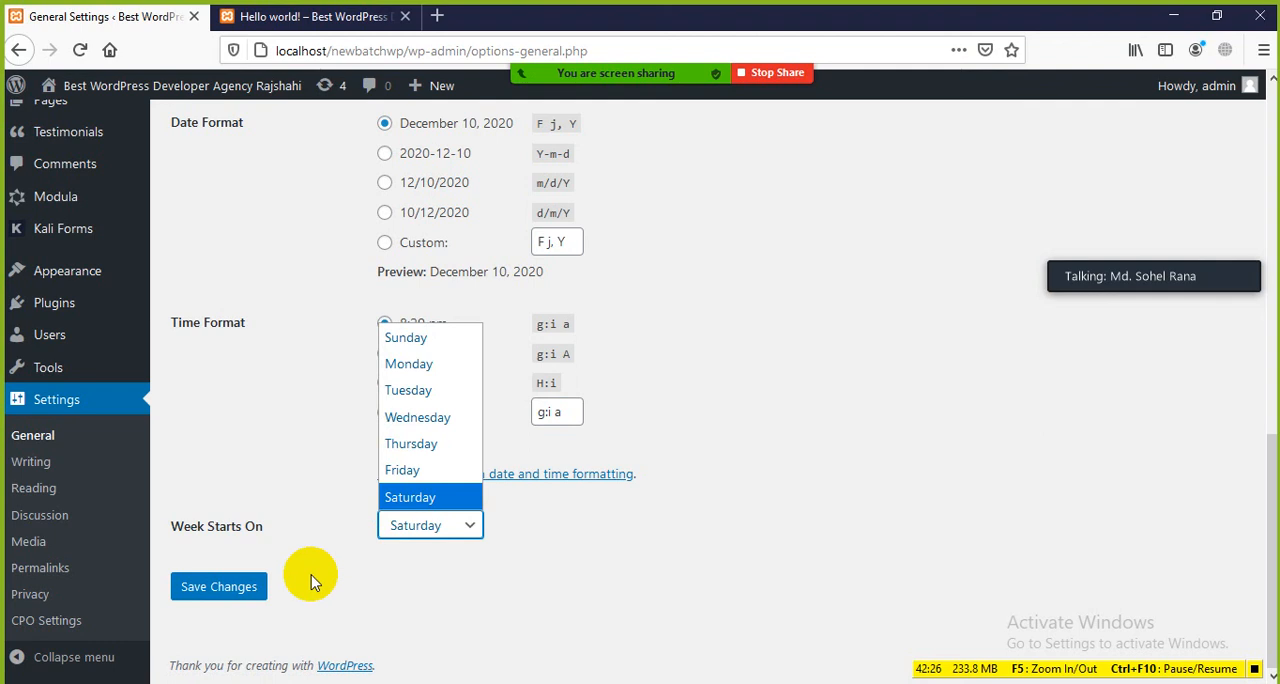
click(409, 364)
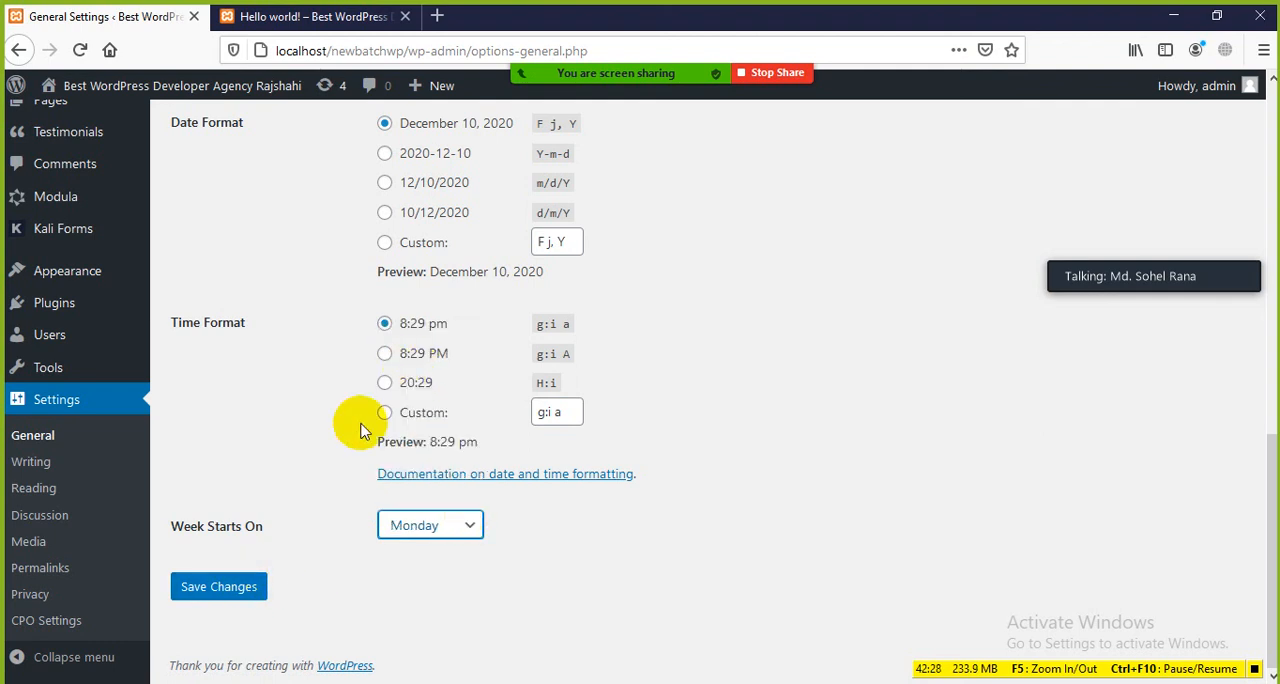
click(231, 588)
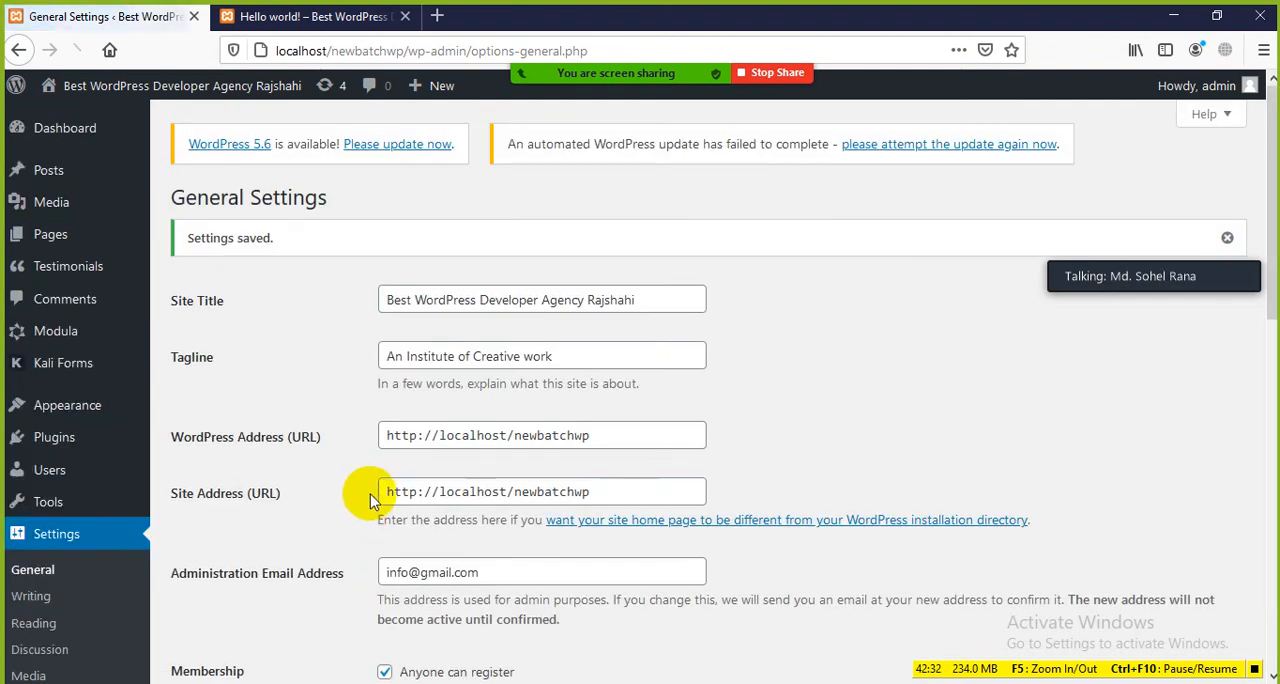
Step: Review the saved date and time settings and reload the Hello world! post to check its date
scroll(36, 586, down, 2)
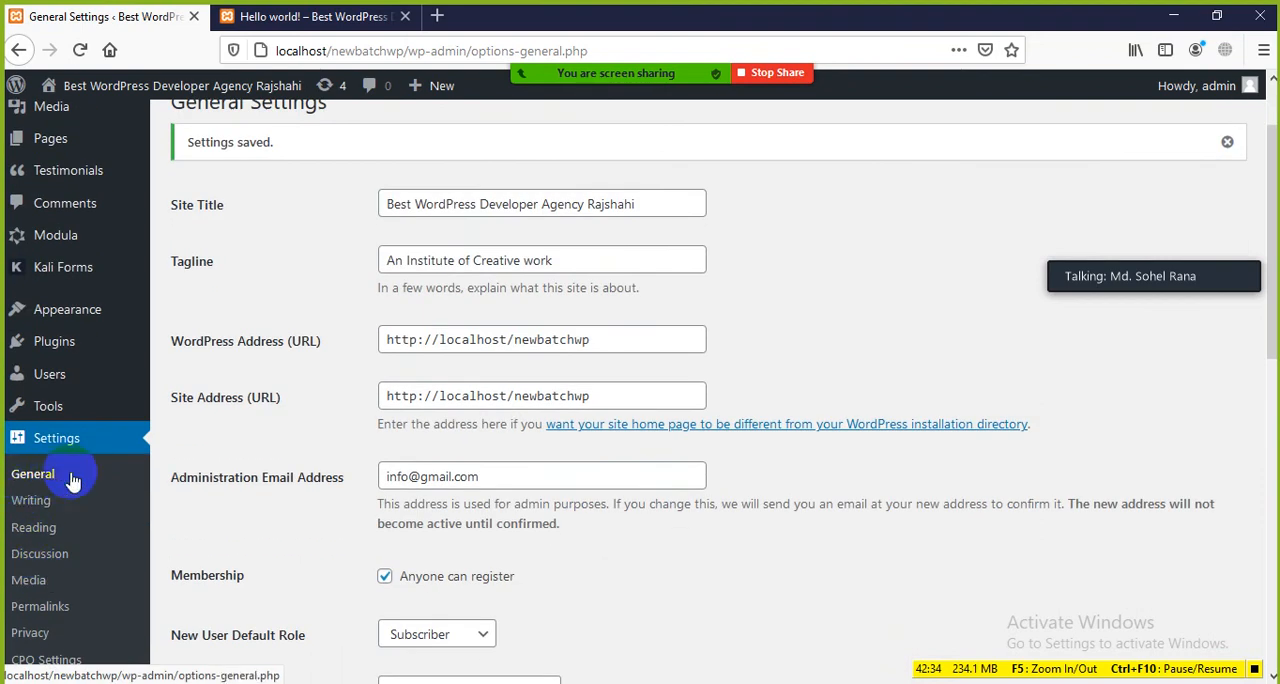
scroll(366, 363, down, 8)
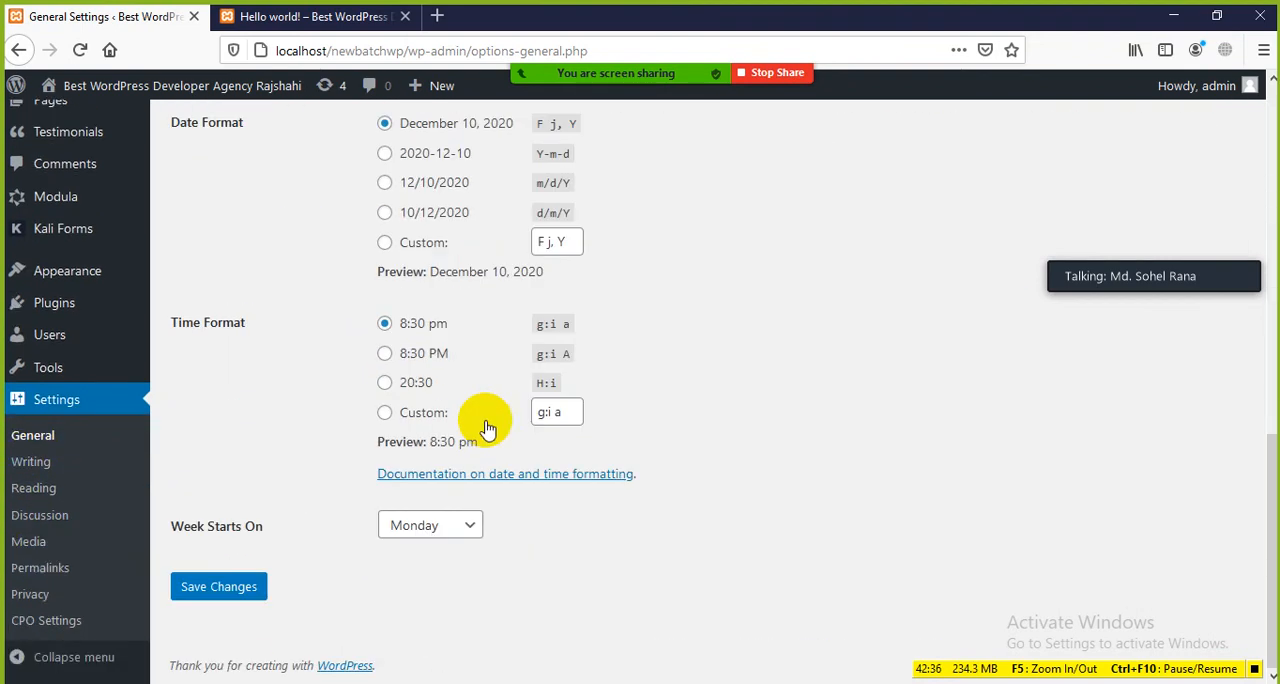
click(337, 25)
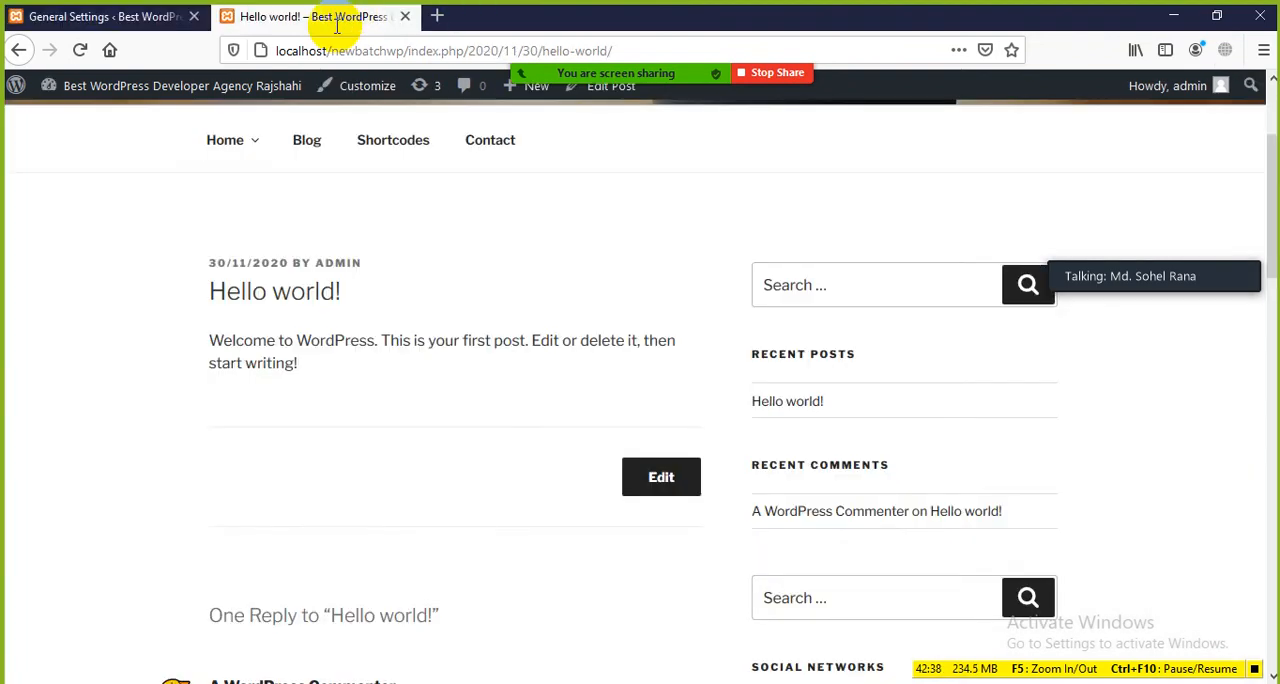
click(80, 50)
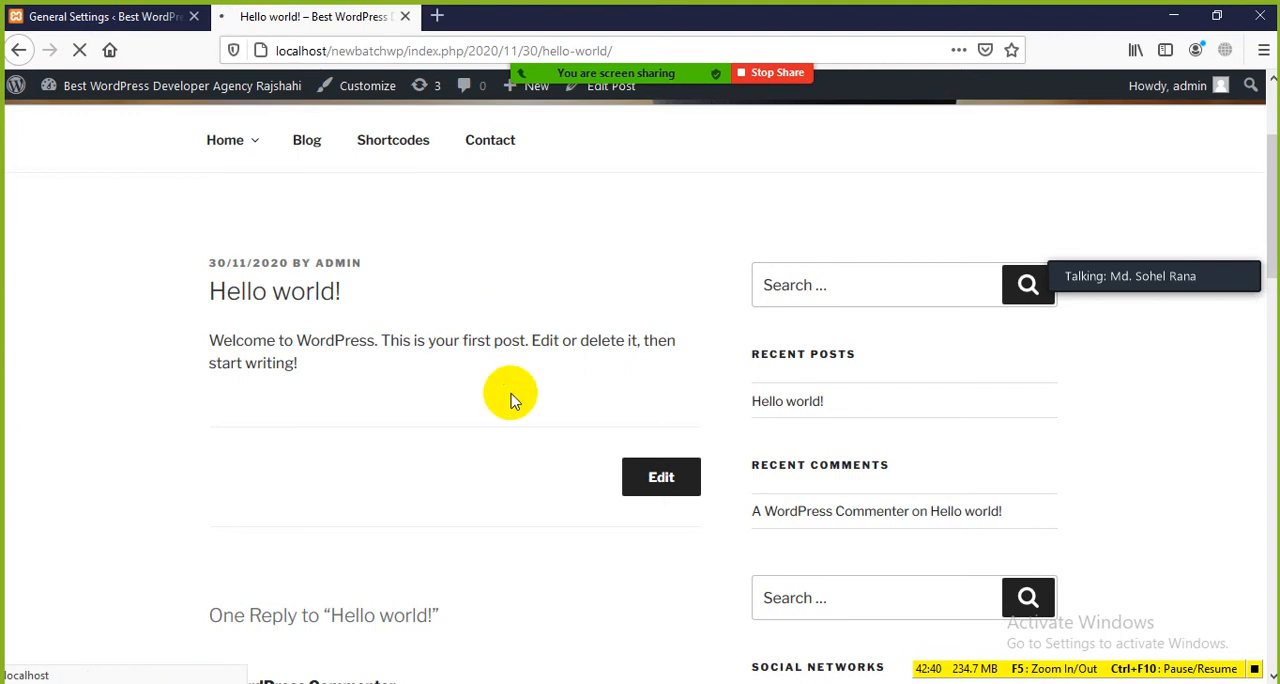
mouse_move(675, 85)
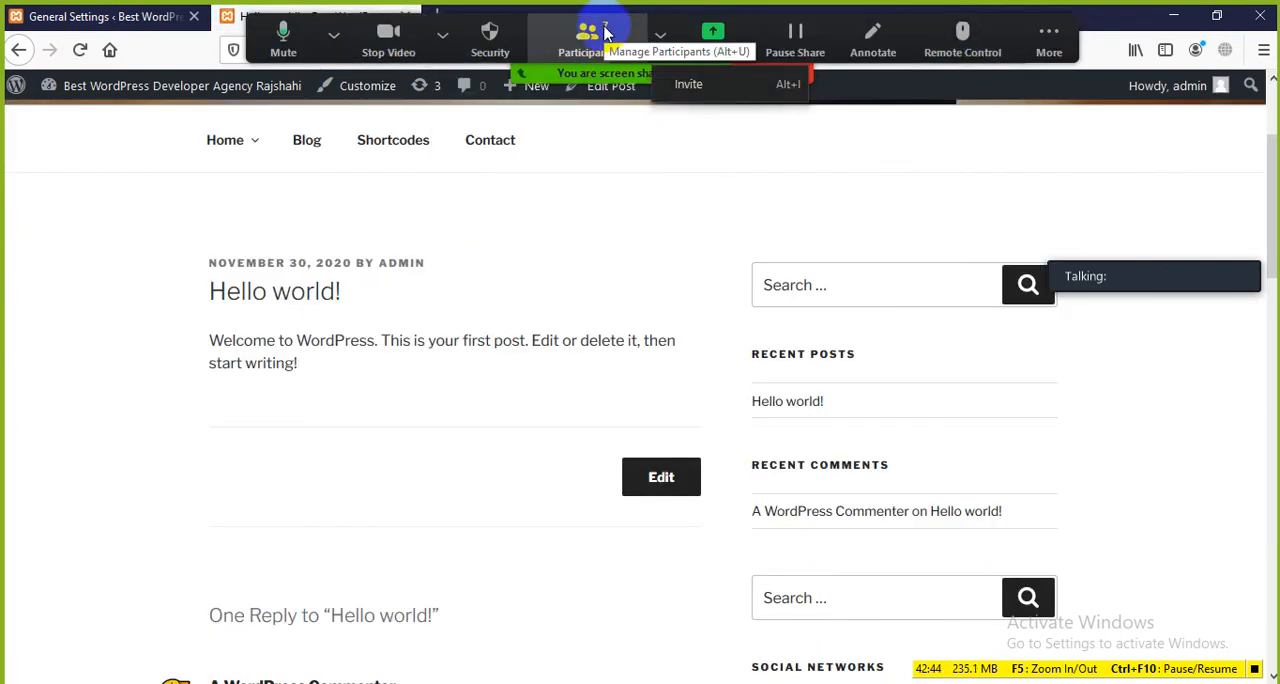
click(1047, 45)
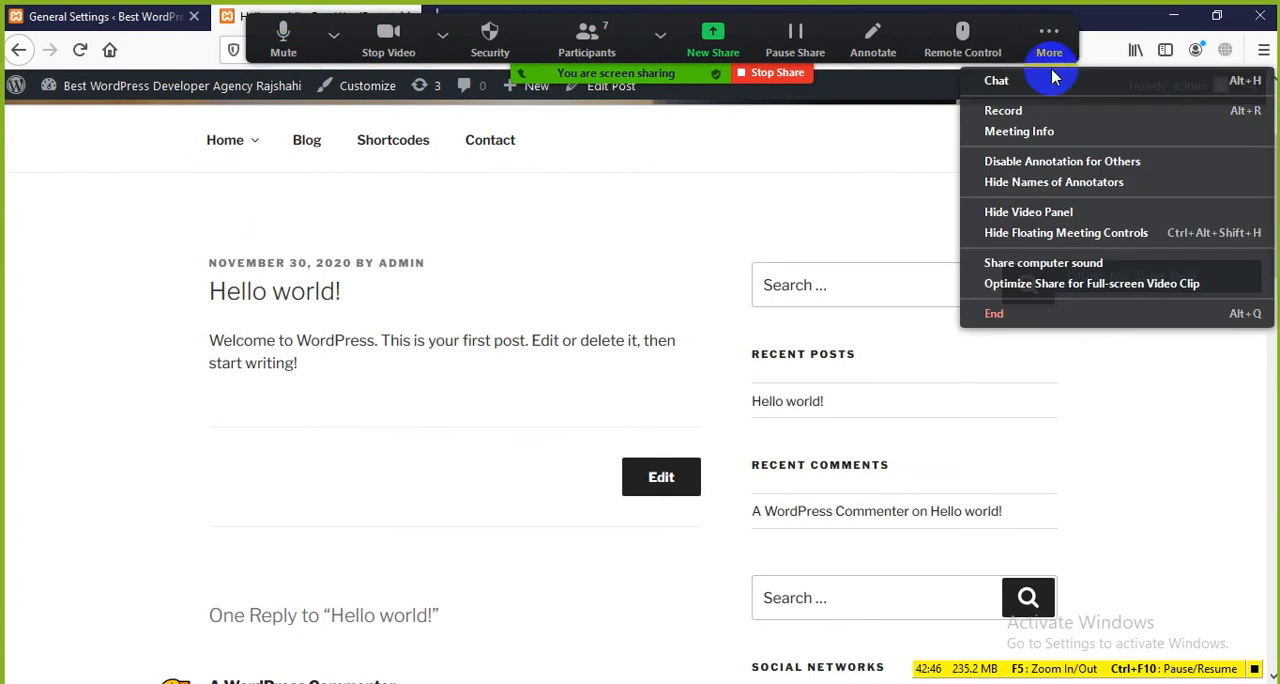
click(1050, 80)
click(786, 171)
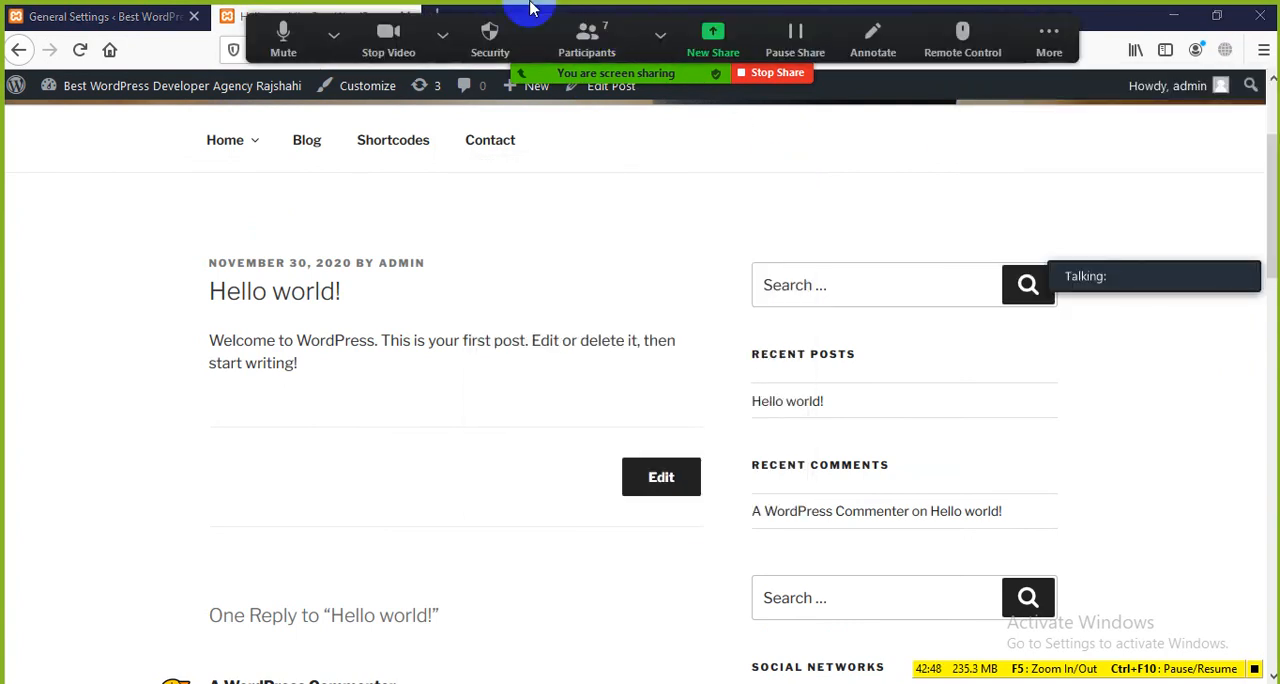
Step: Stop the Zoom screen share, share the full screen again and return to the General Settings page
click(771, 74)
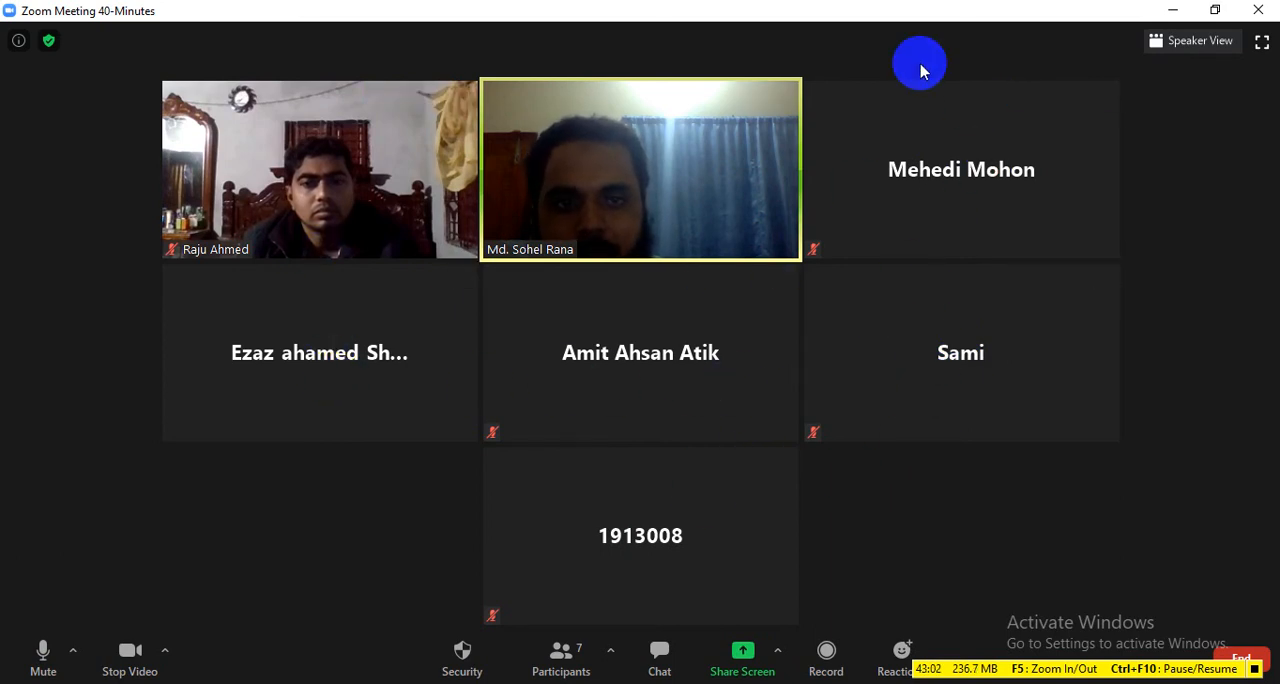
click(741, 661)
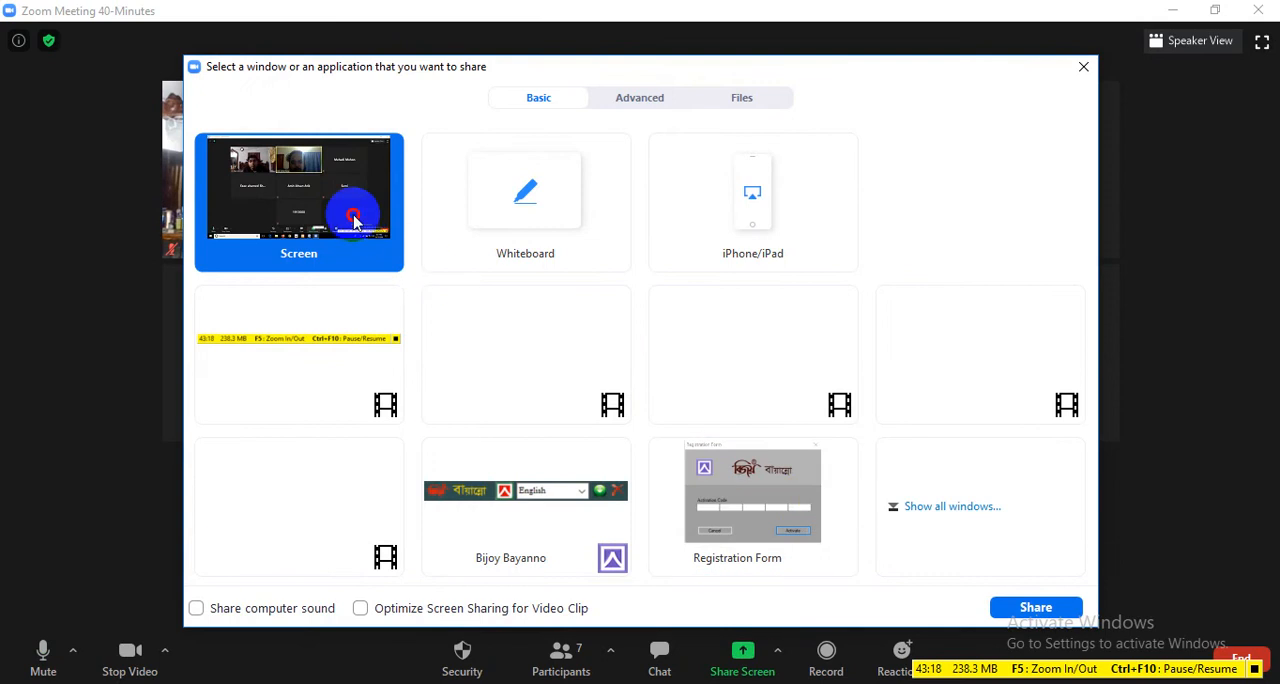
click(1014, 609)
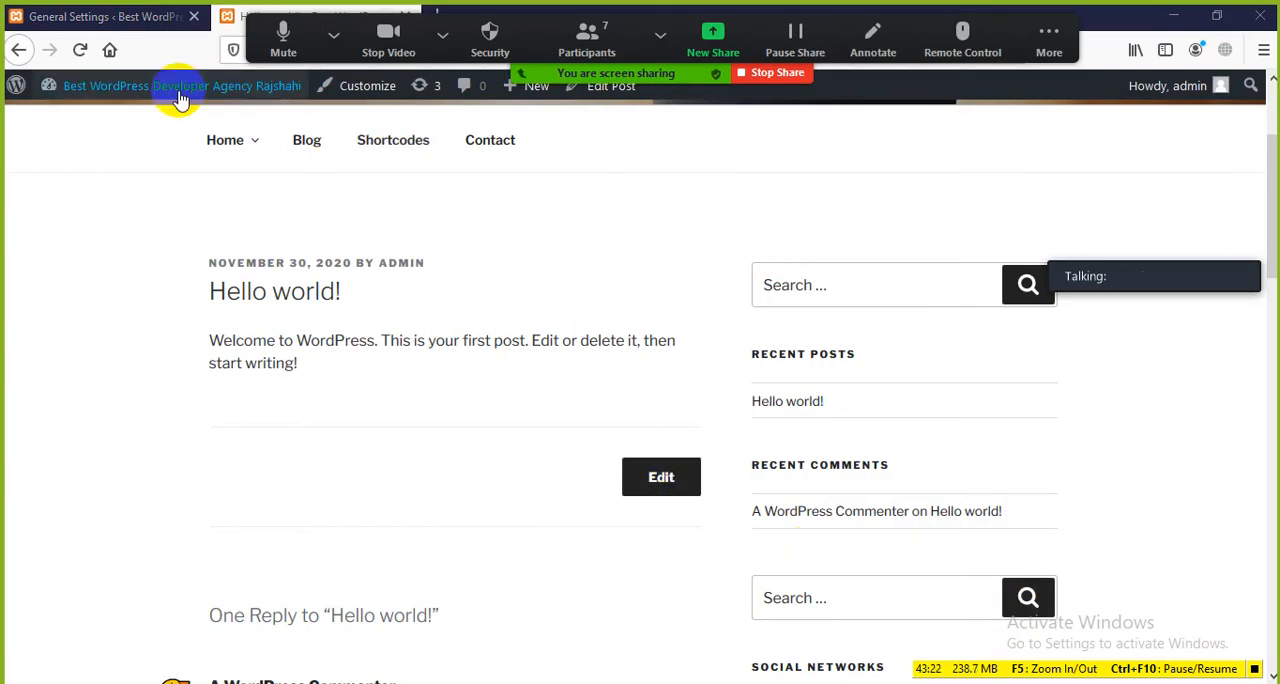
click(113, 17)
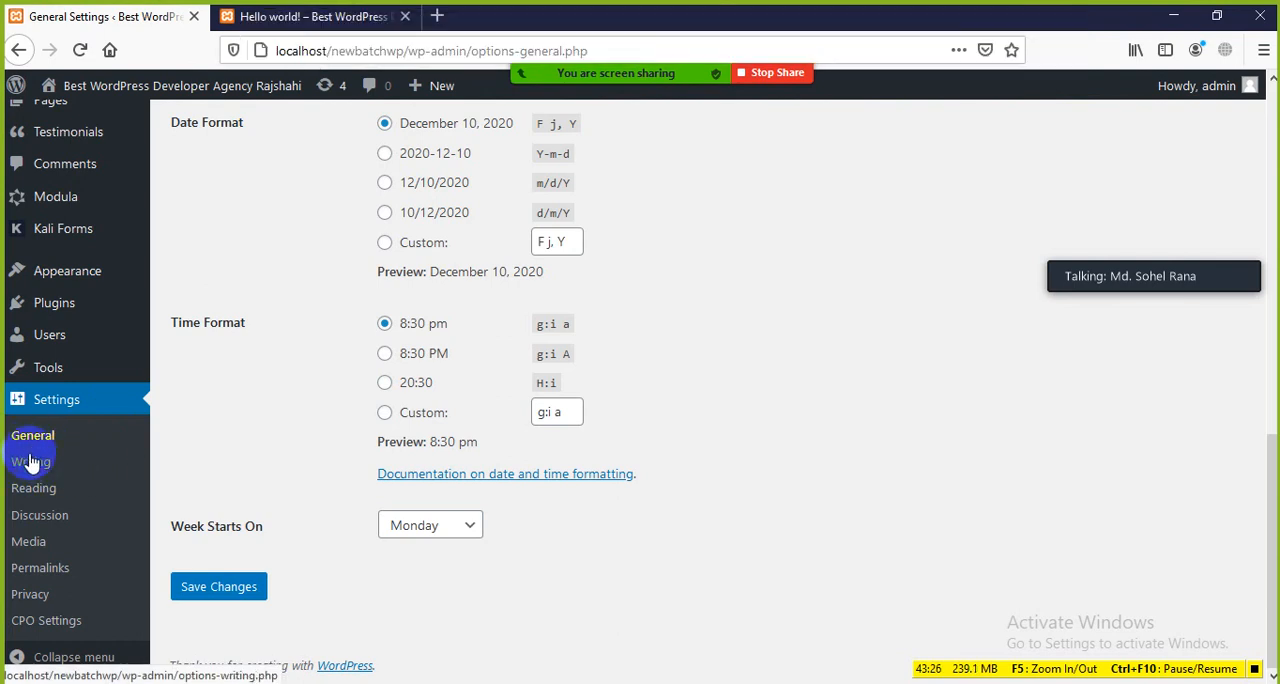
Step: Open the Writing settings page and look through its options from Default Post Category down to Update Services
scroll(63, 337, up, 6)
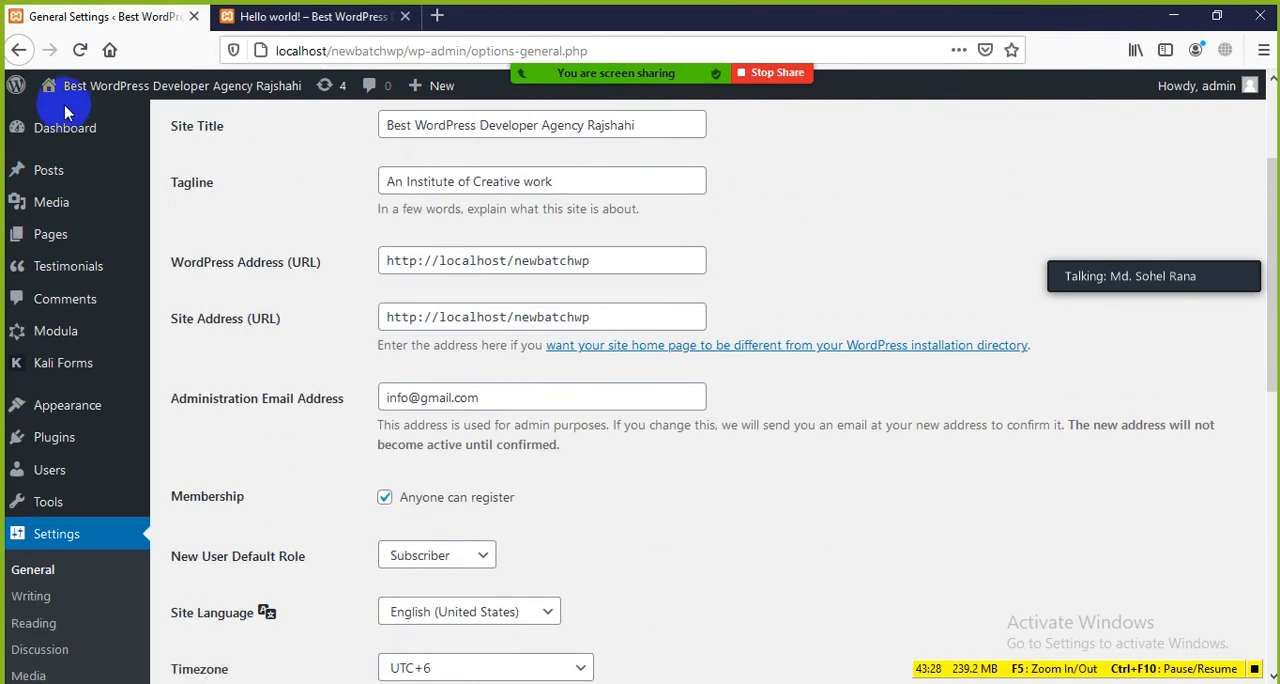
scroll(60, 260, down, 5)
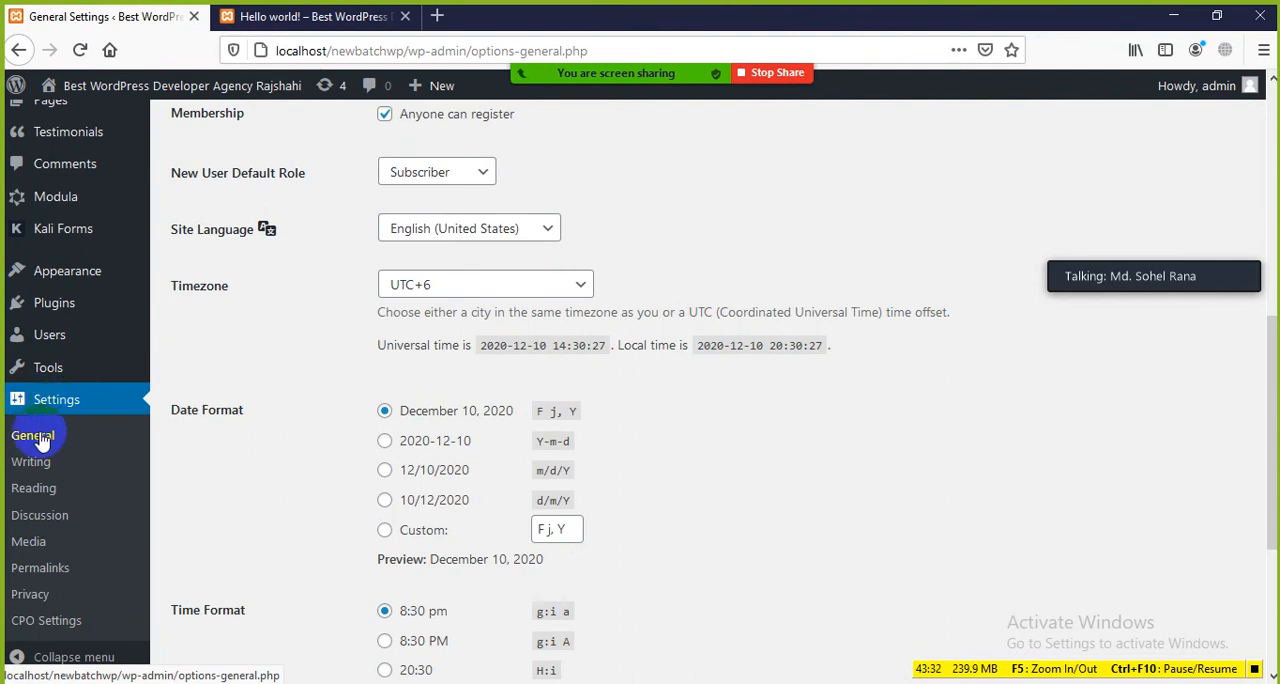
click(30, 464)
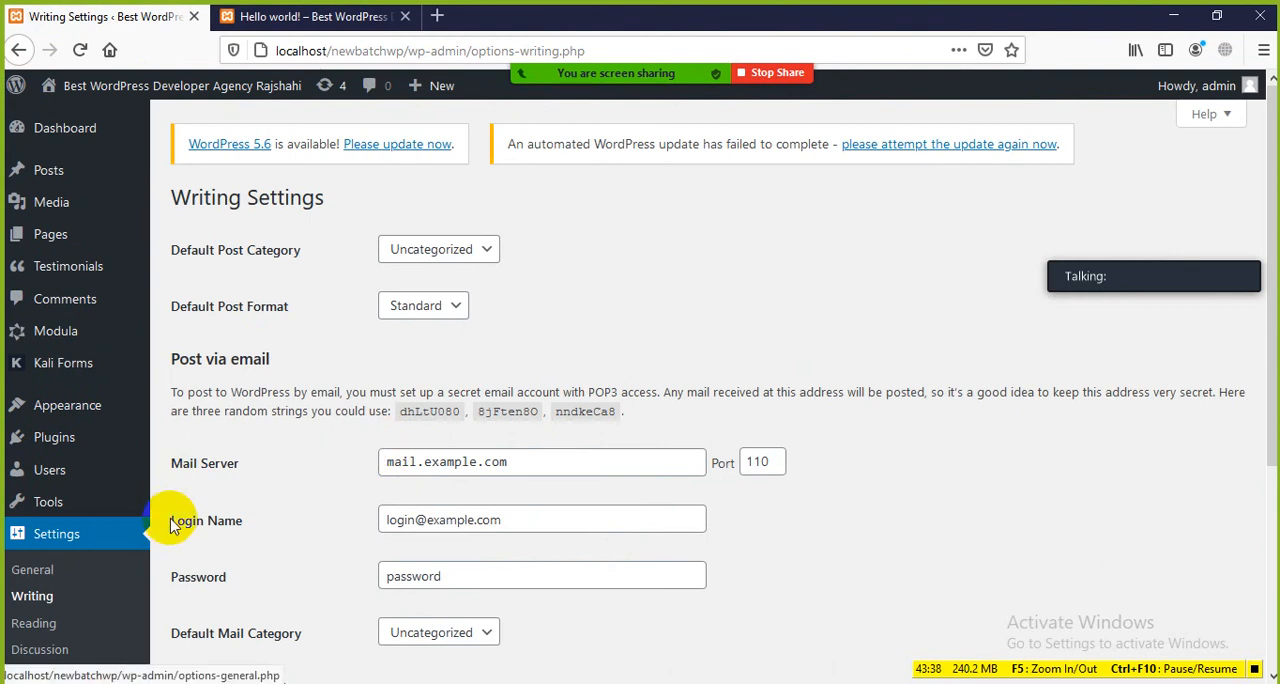
scroll(300, 405, down, 3)
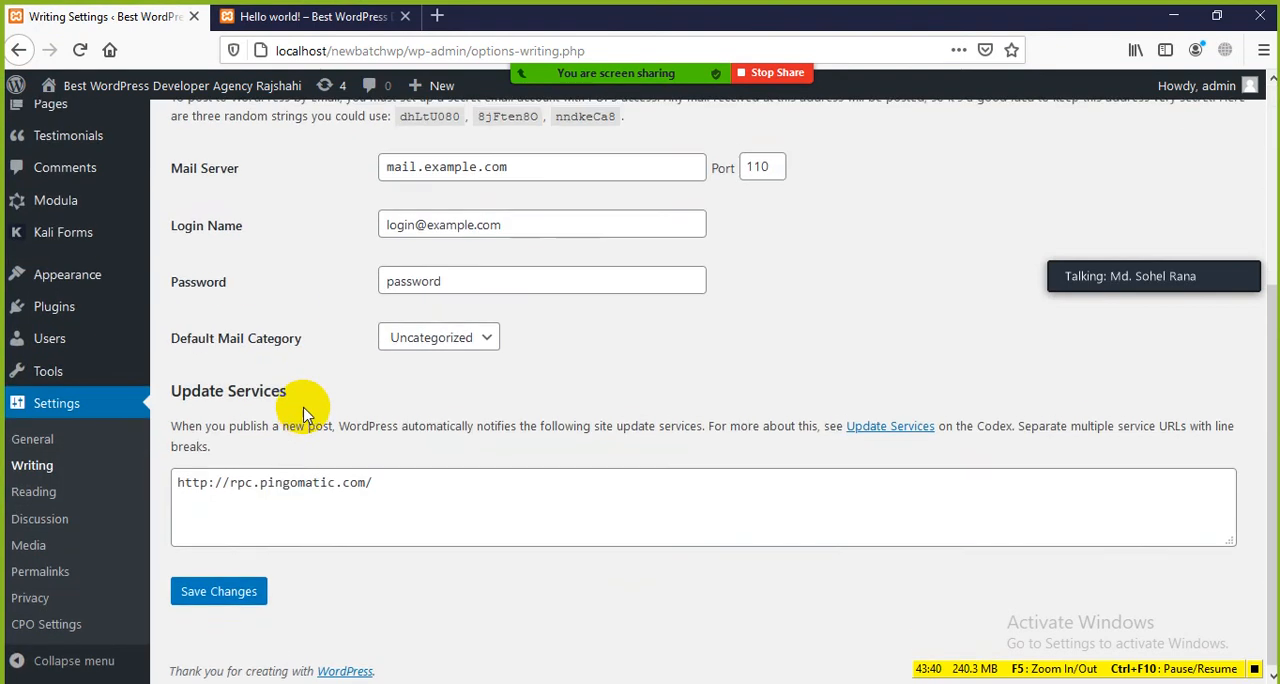
scroll(308, 403, up, 3)
drag(358, 203, 145, 186)
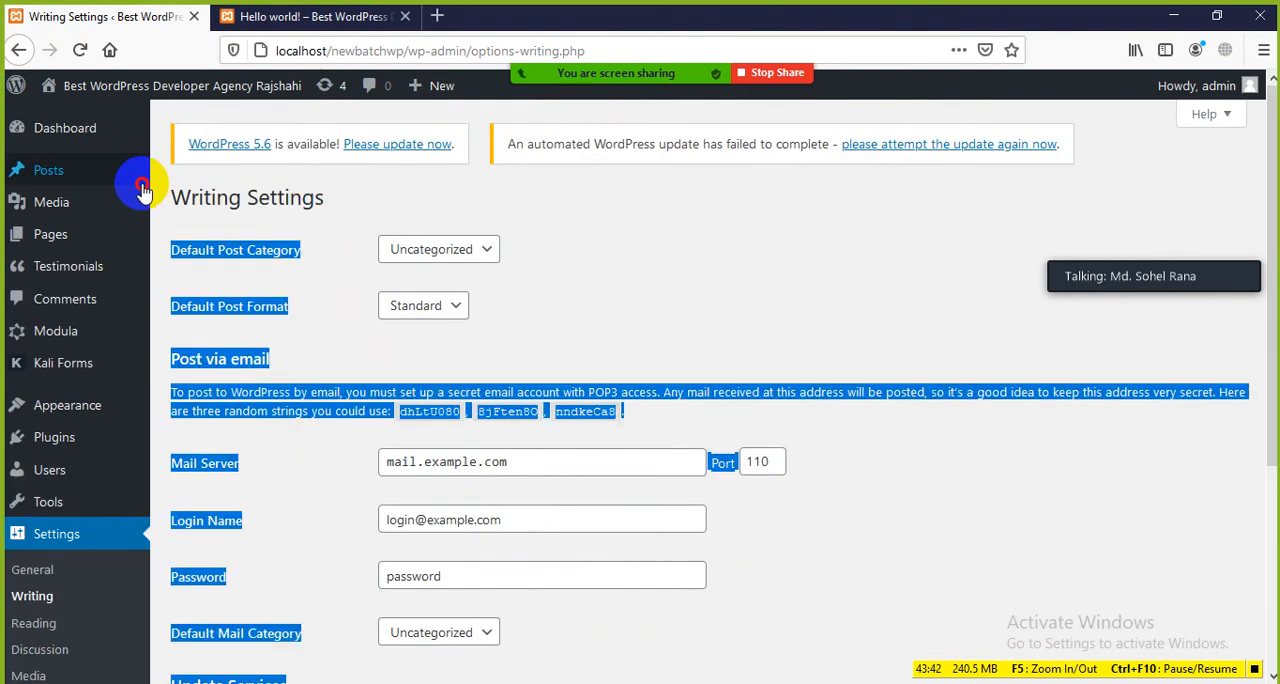
Step: Open the post Categories page and look over the existing categories
mouse_move(142, 180)
click(302, 225)
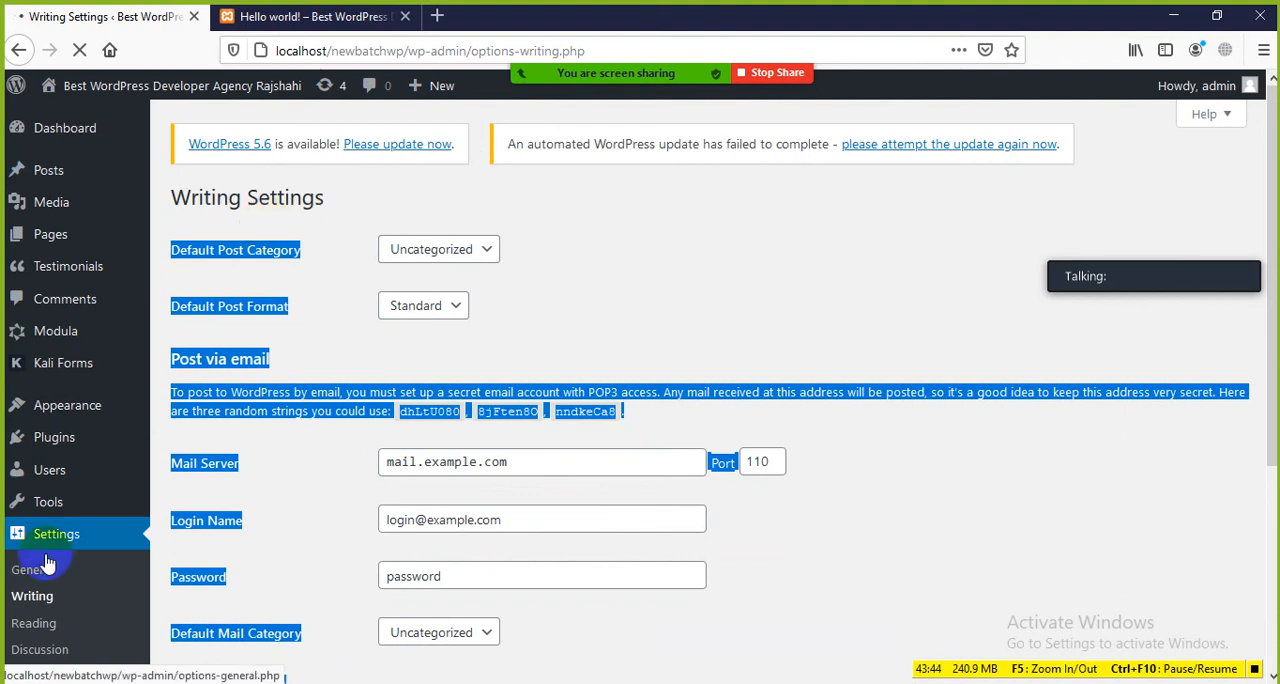
scroll(100, 500, down, 3)
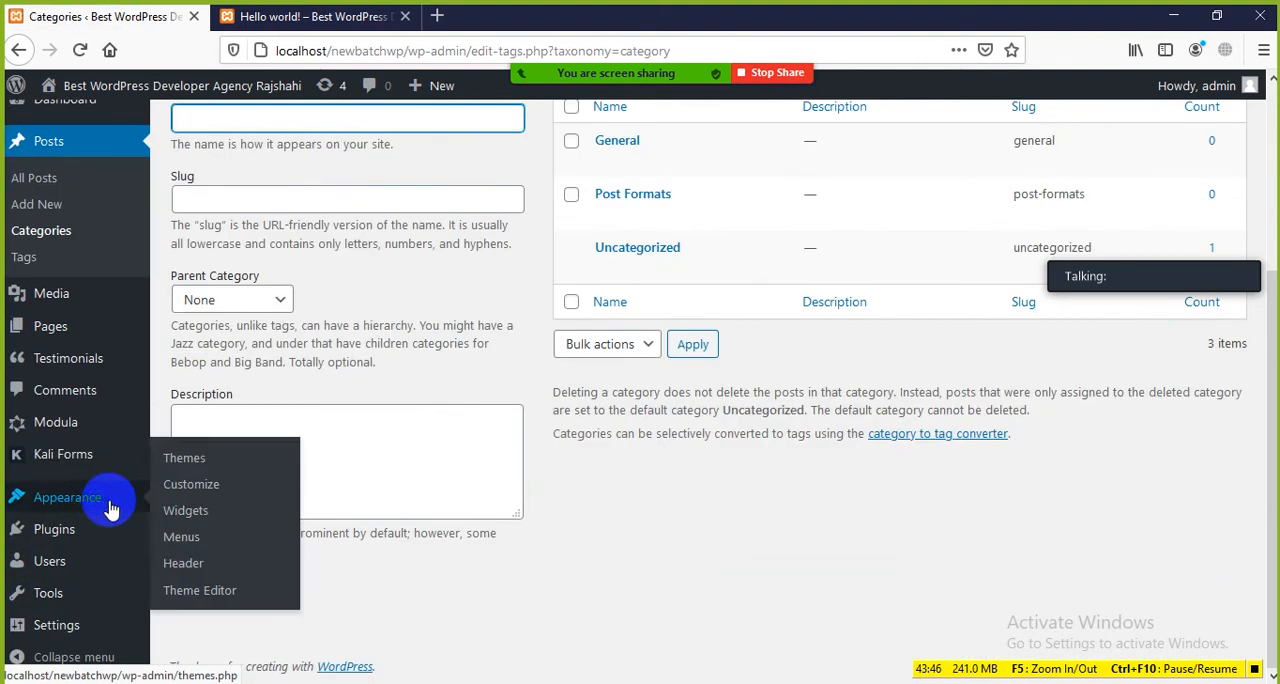
Step: Return to the Writing settings and view the choices for Default Post Category without changing it
mouse_move(60, 630)
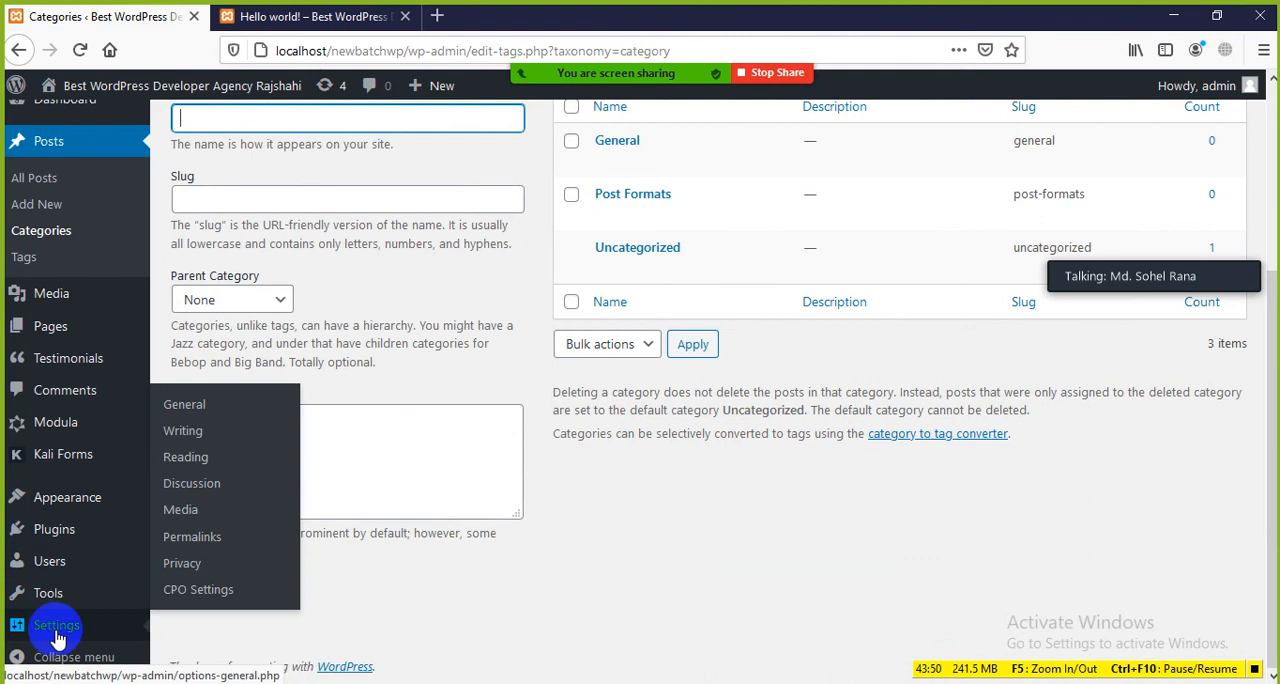
click(184, 433)
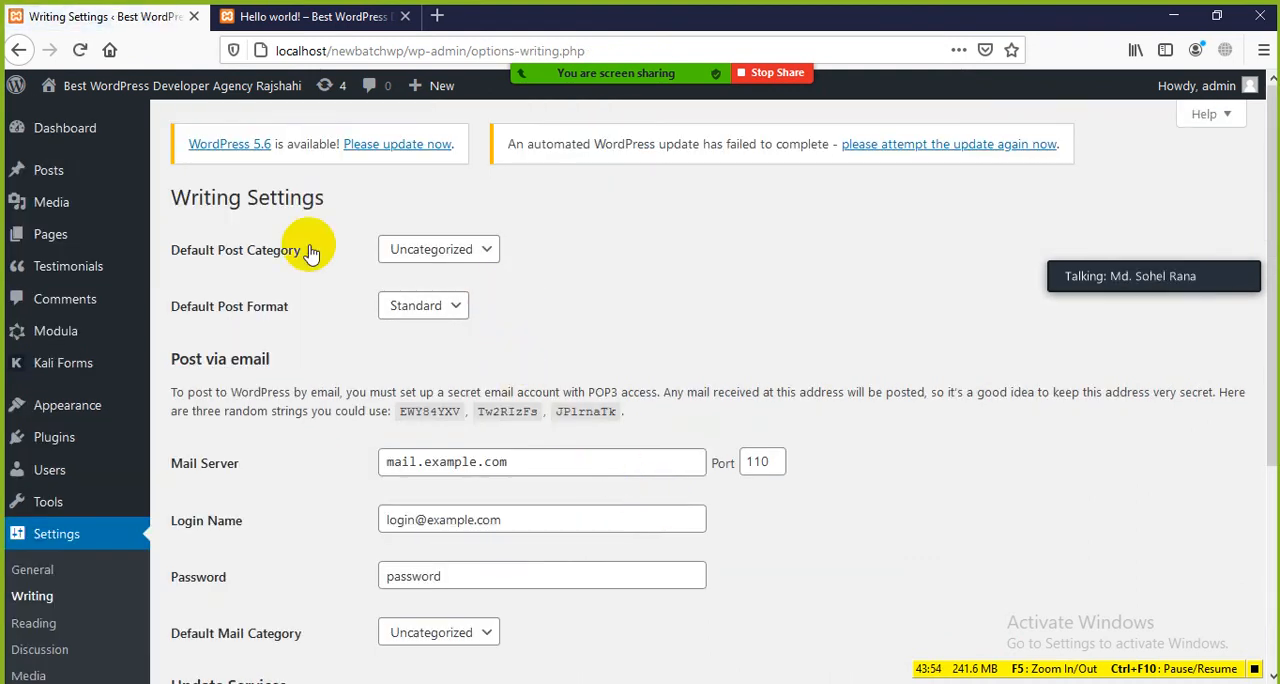
click(497, 255)
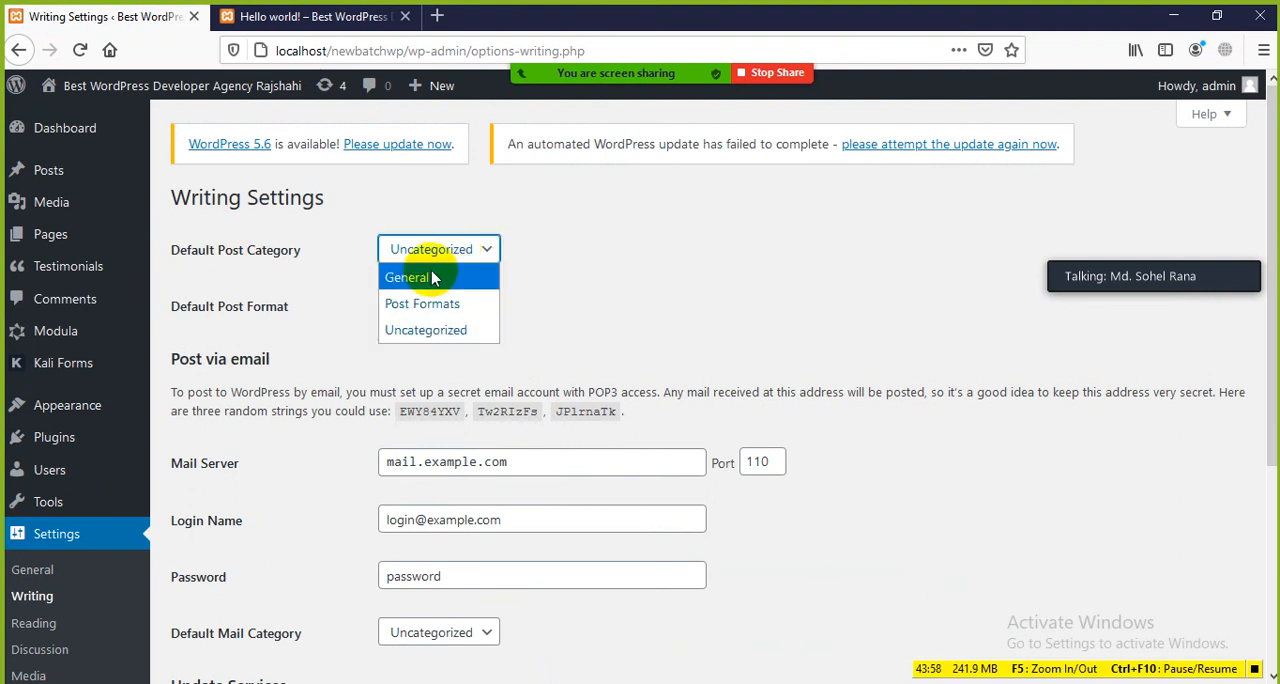
click(569, 264)
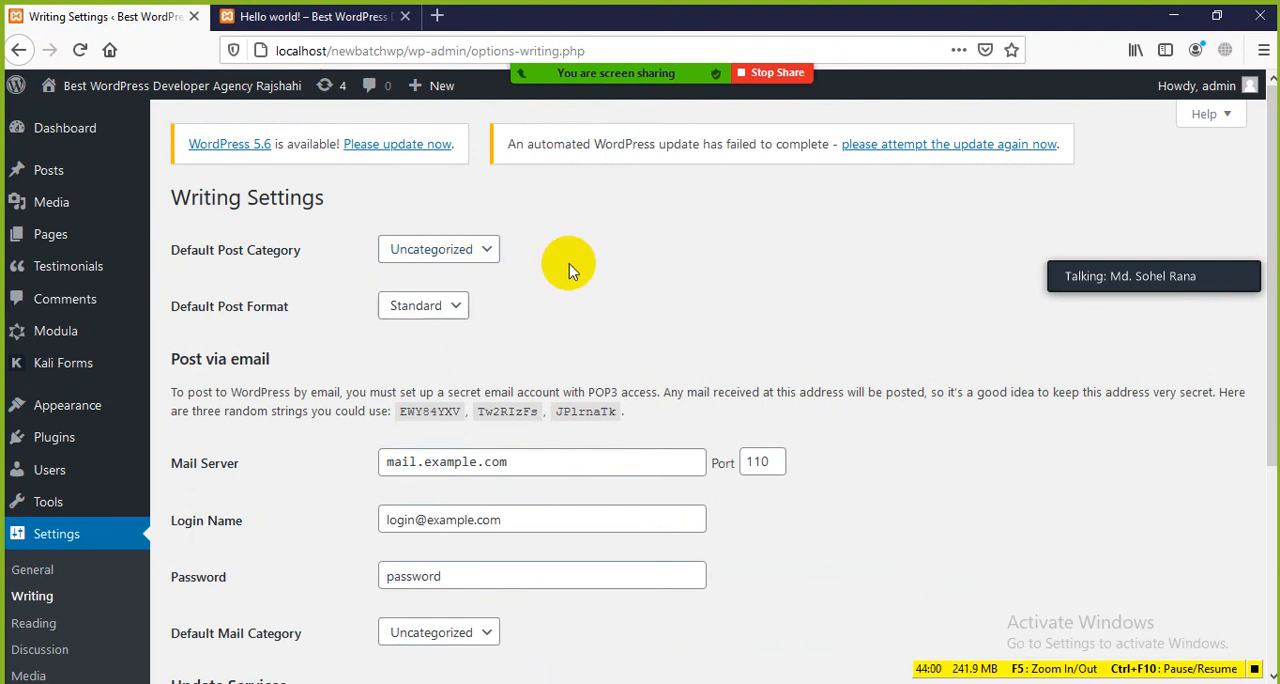
Step: Examine the Hello world! post on the site, including its title, date, body text and comment section
click(315, 17)
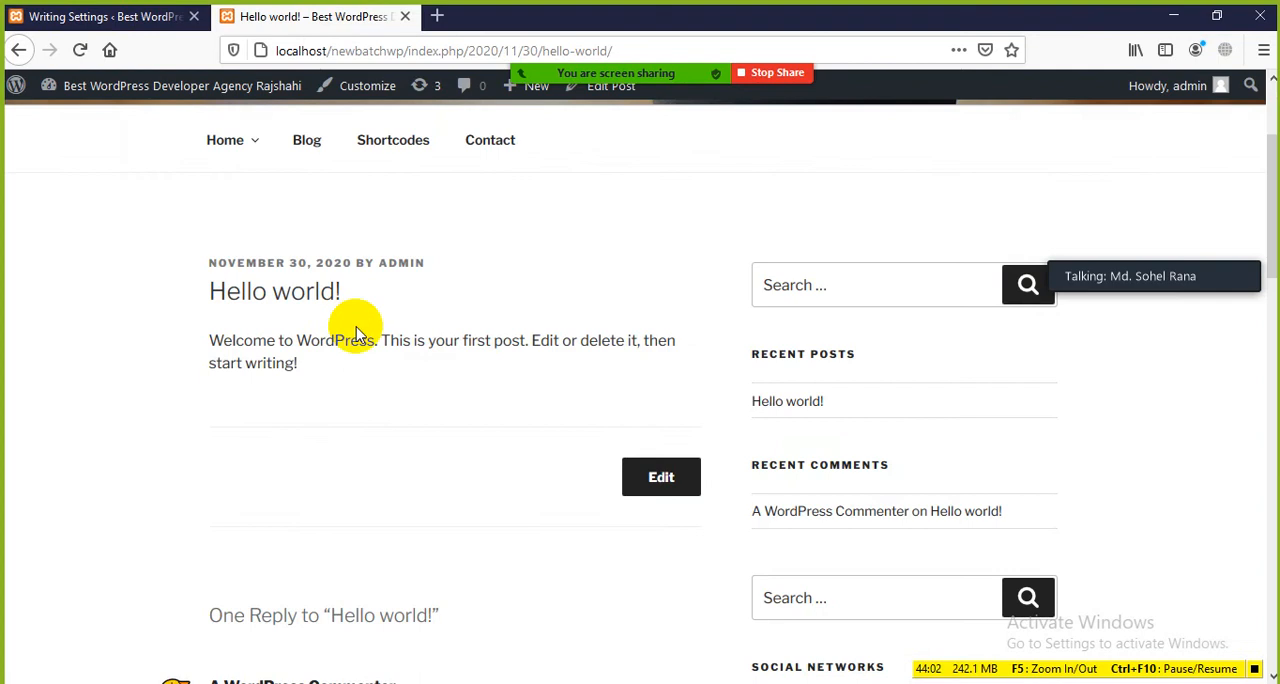
scroll(290, 340, up, 2)
scroll(280, 345, down, 2)
drag(363, 291, 157, 323)
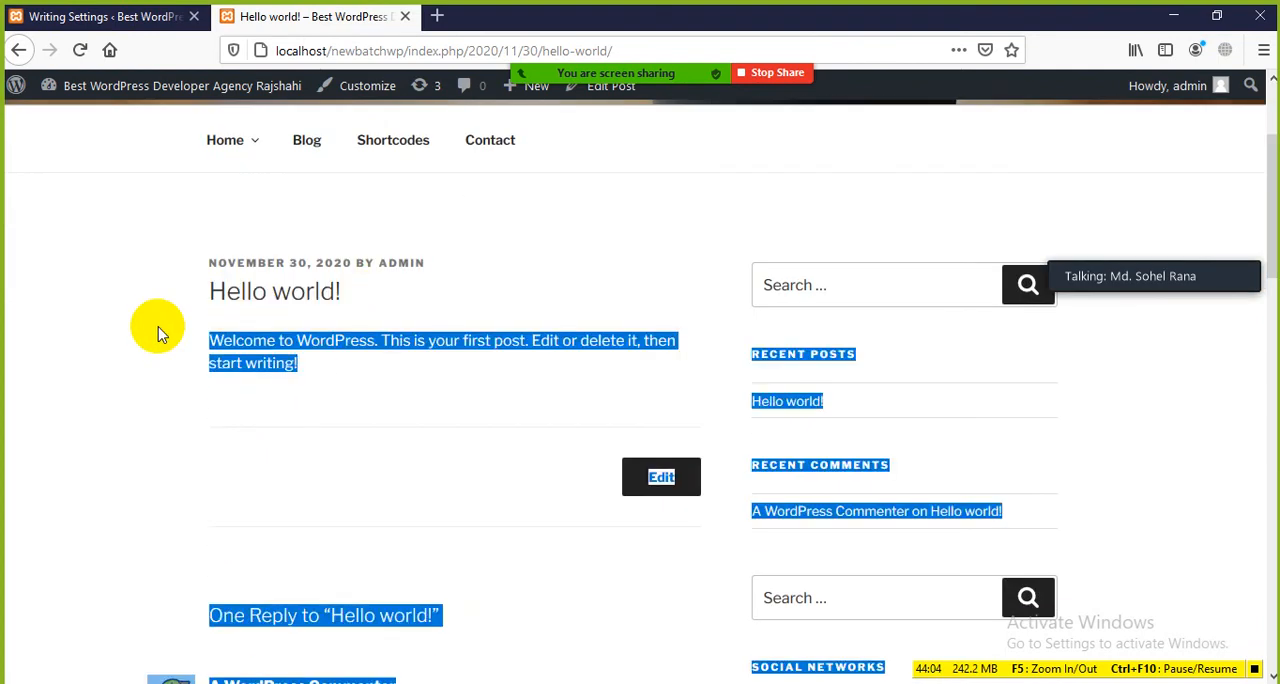
click(157, 323)
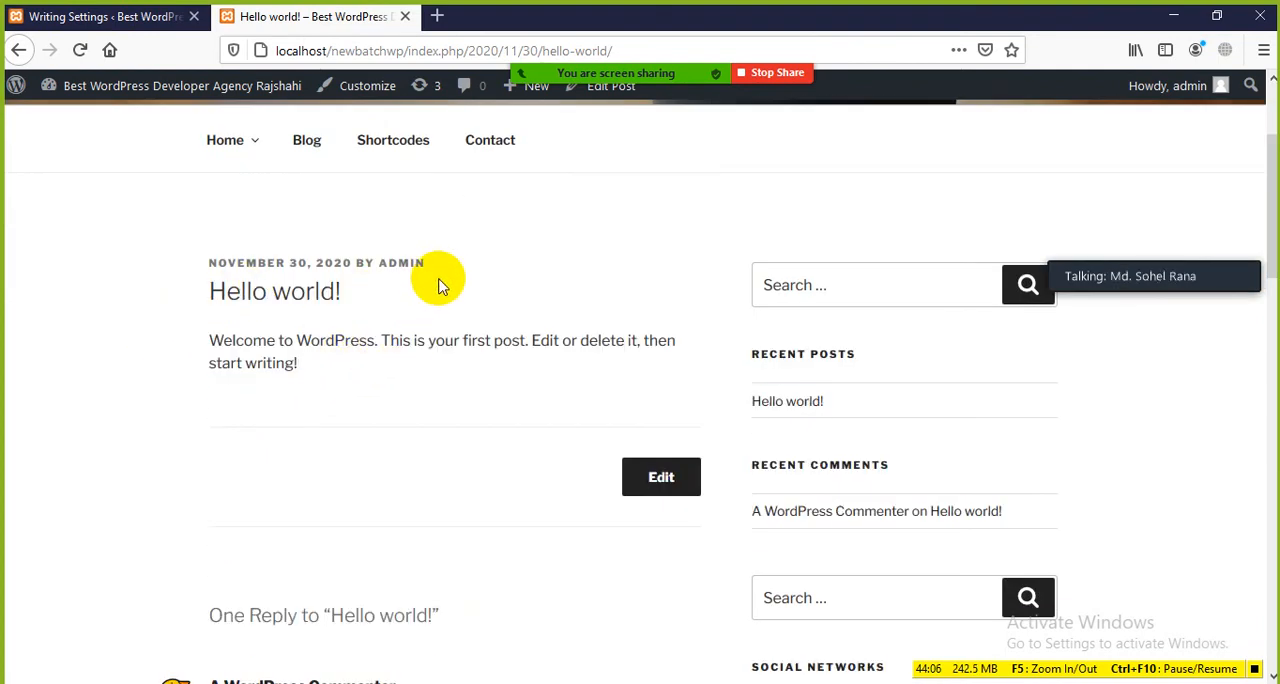
scroll(443, 286, down, 3)
scroll(360, 340, down, 1)
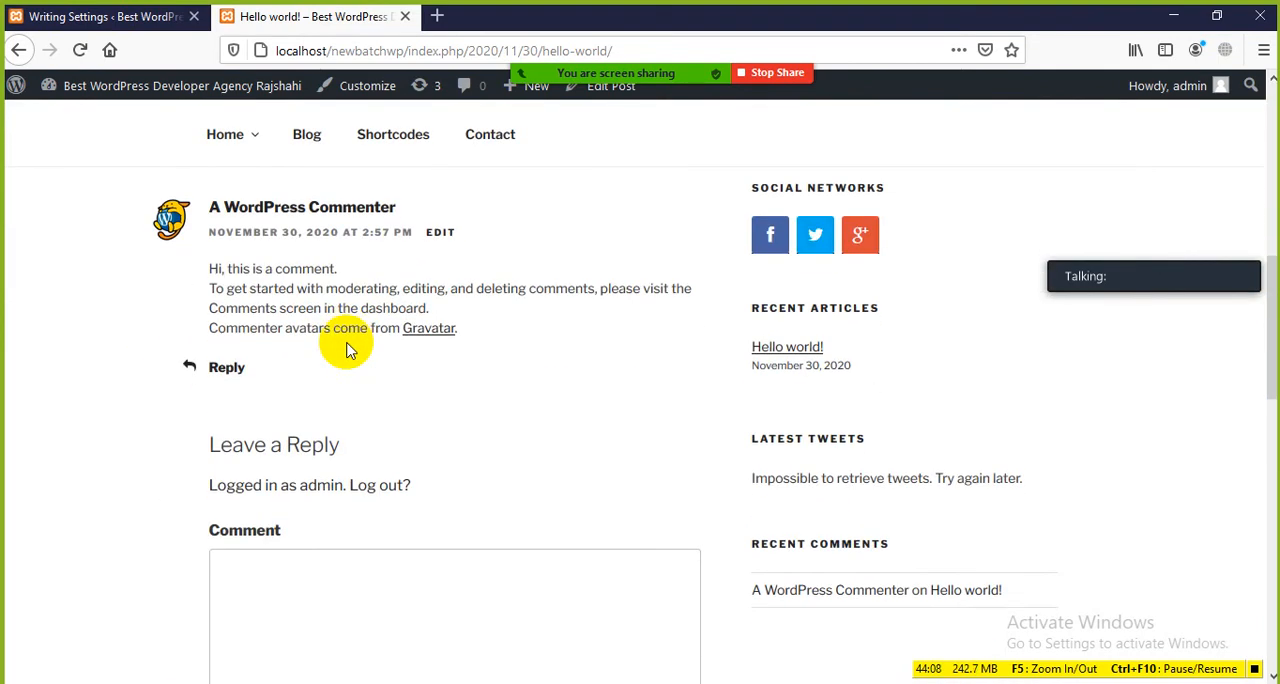
scroll(347, 350, up, 5)
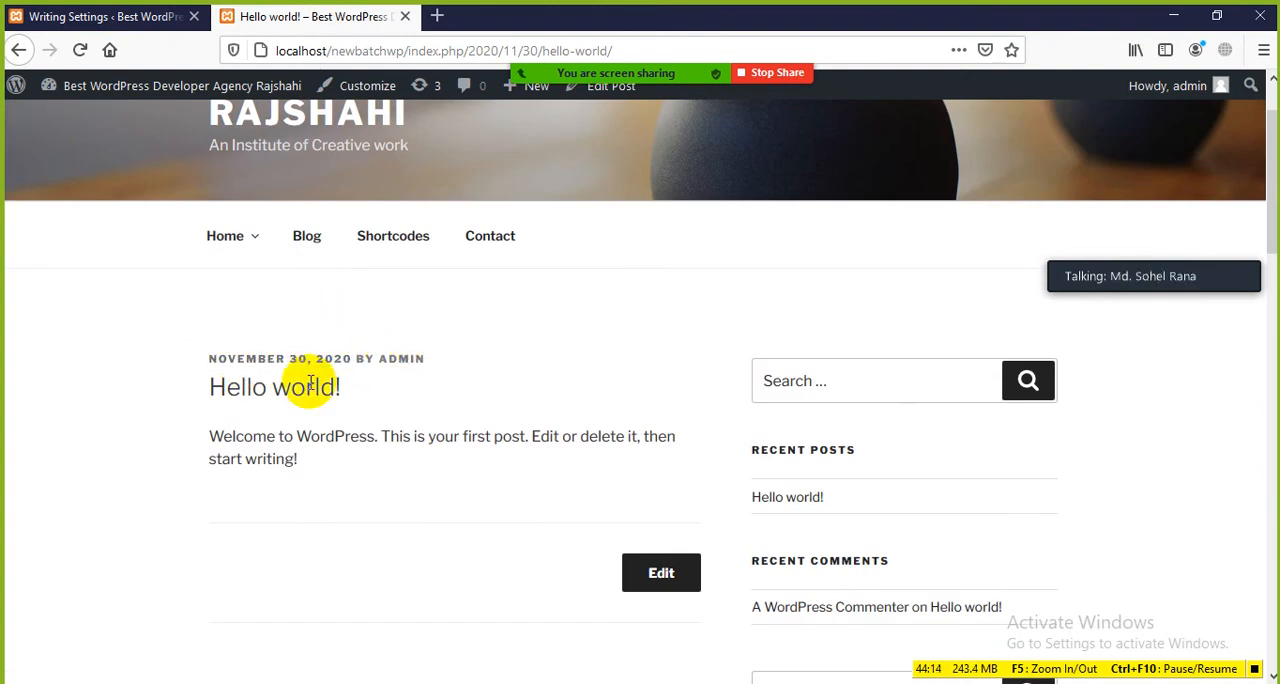
click(268, 358)
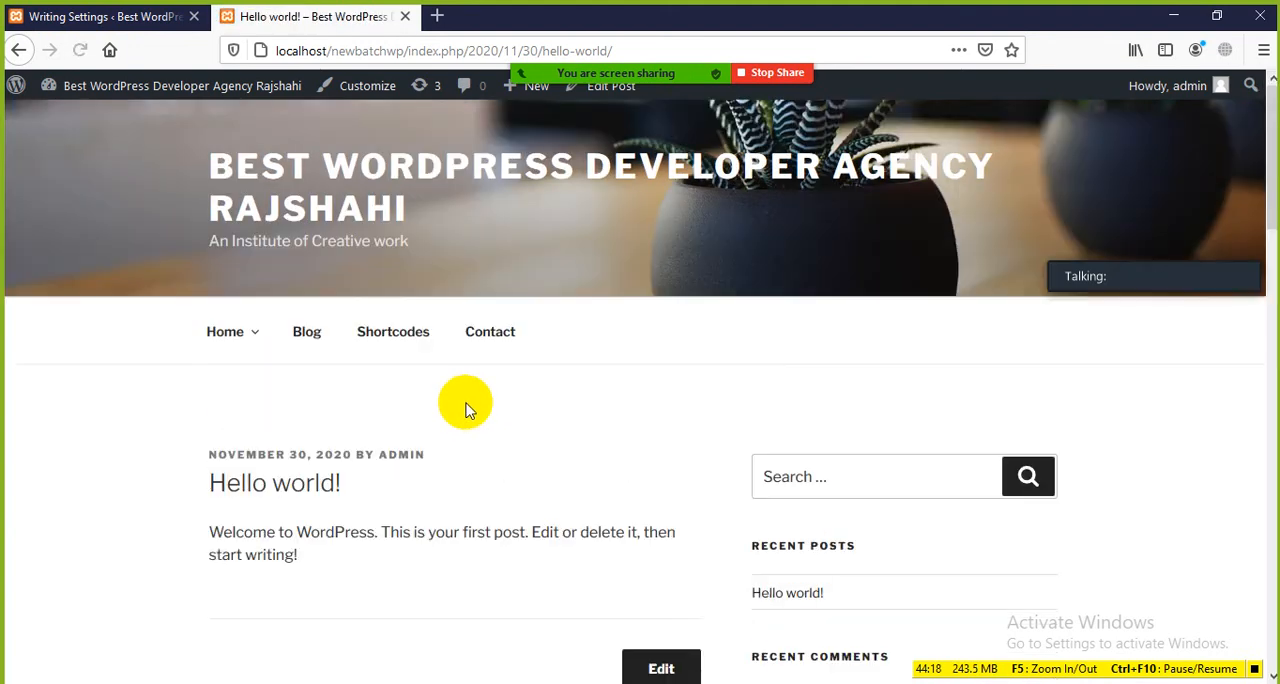
scroll(465, 408, down, 4)
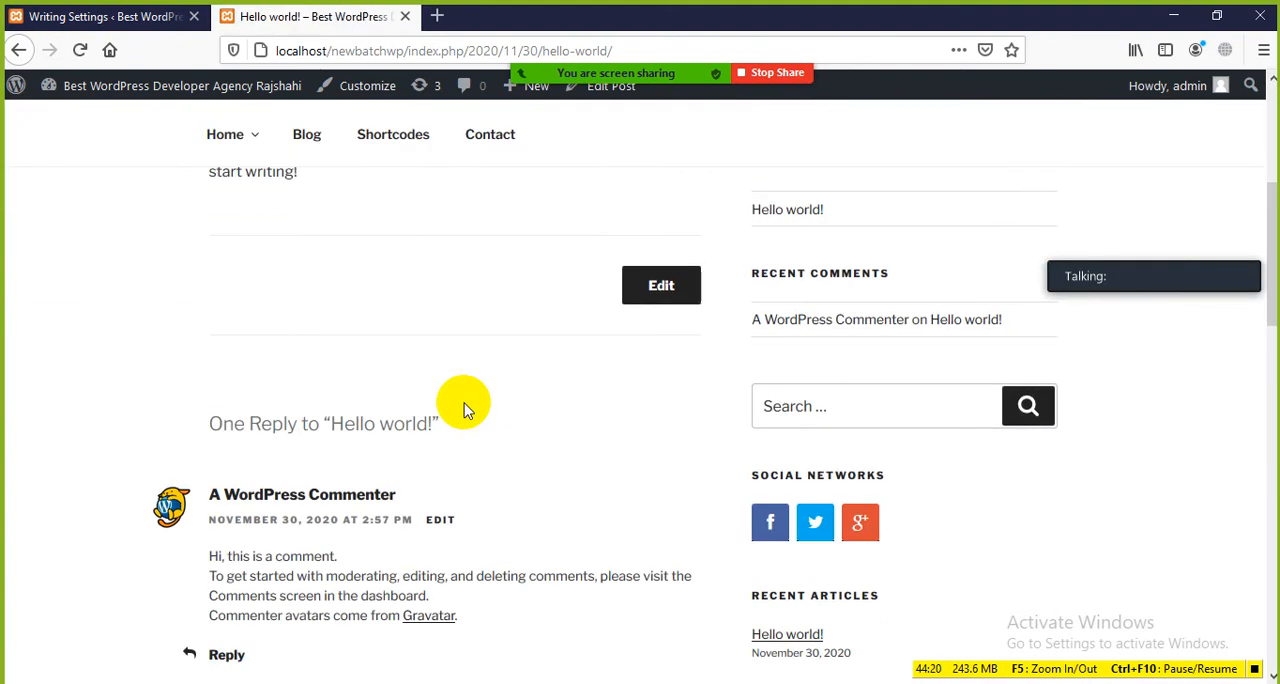
scroll(464, 402, up, 2)
drag(300, 366, 214, 263)
click(386, 429)
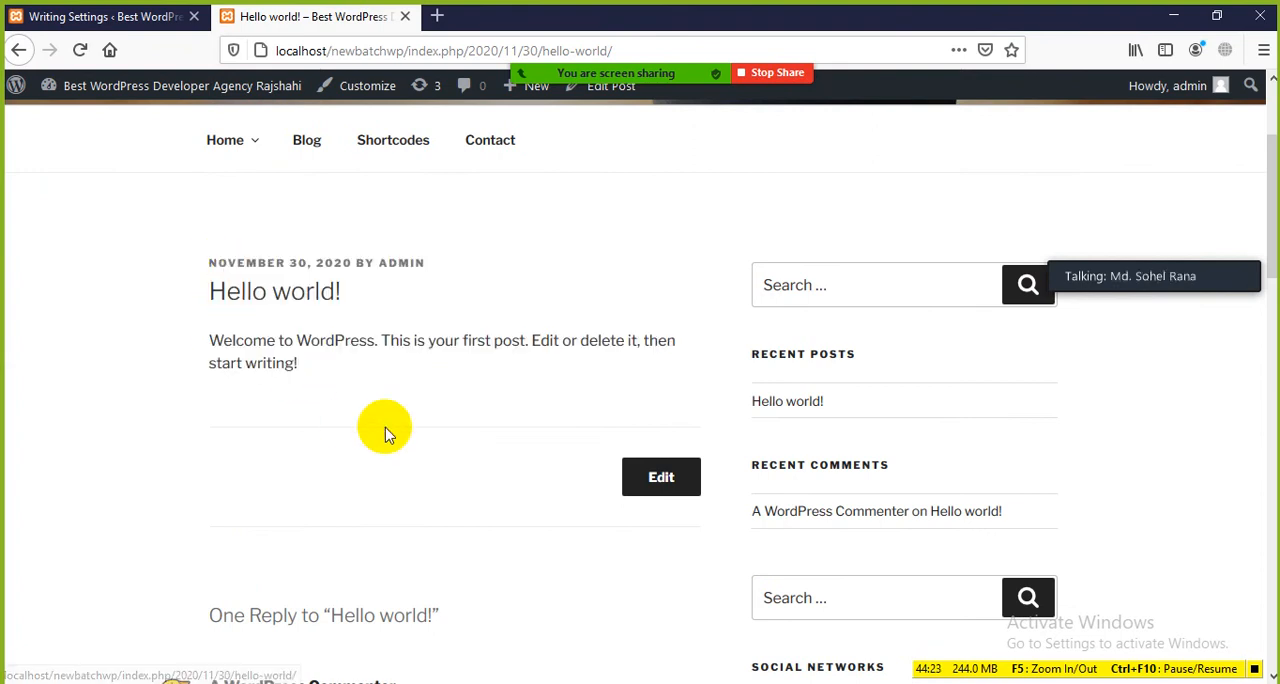
Step: Go to the installed themes in the dashboard and activate the Allegiant theme
click(132, 20)
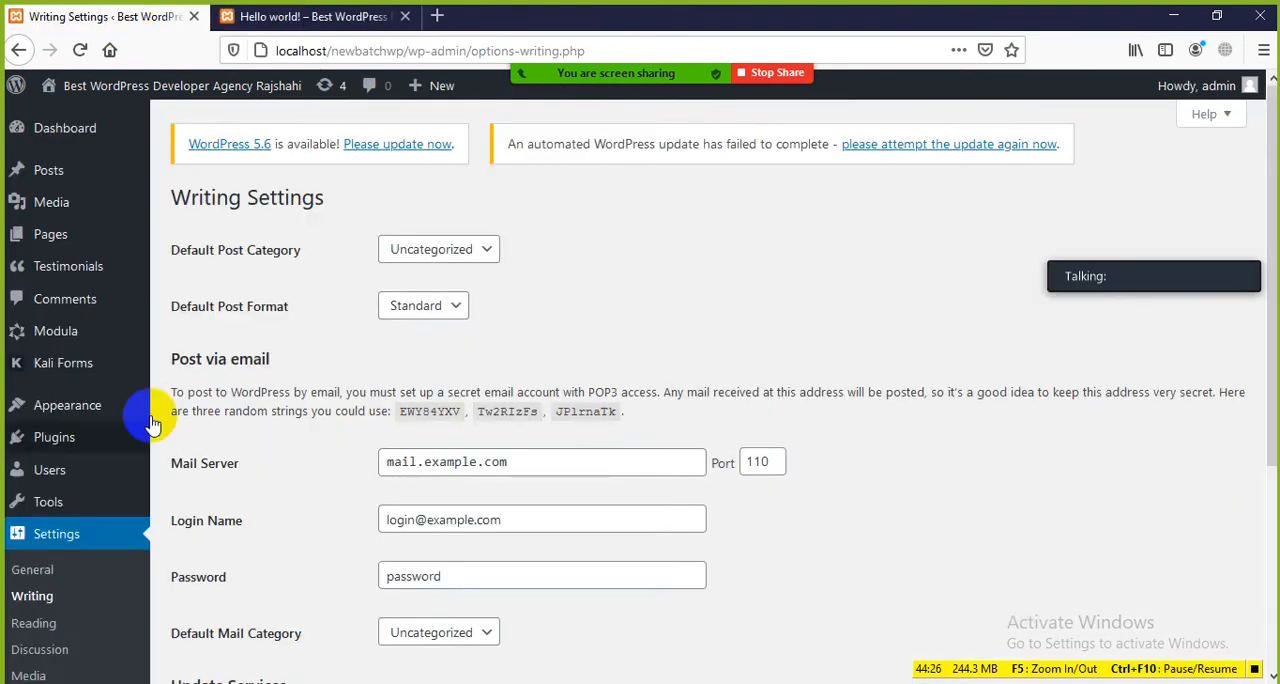
scroll(40, 300, down, 2)
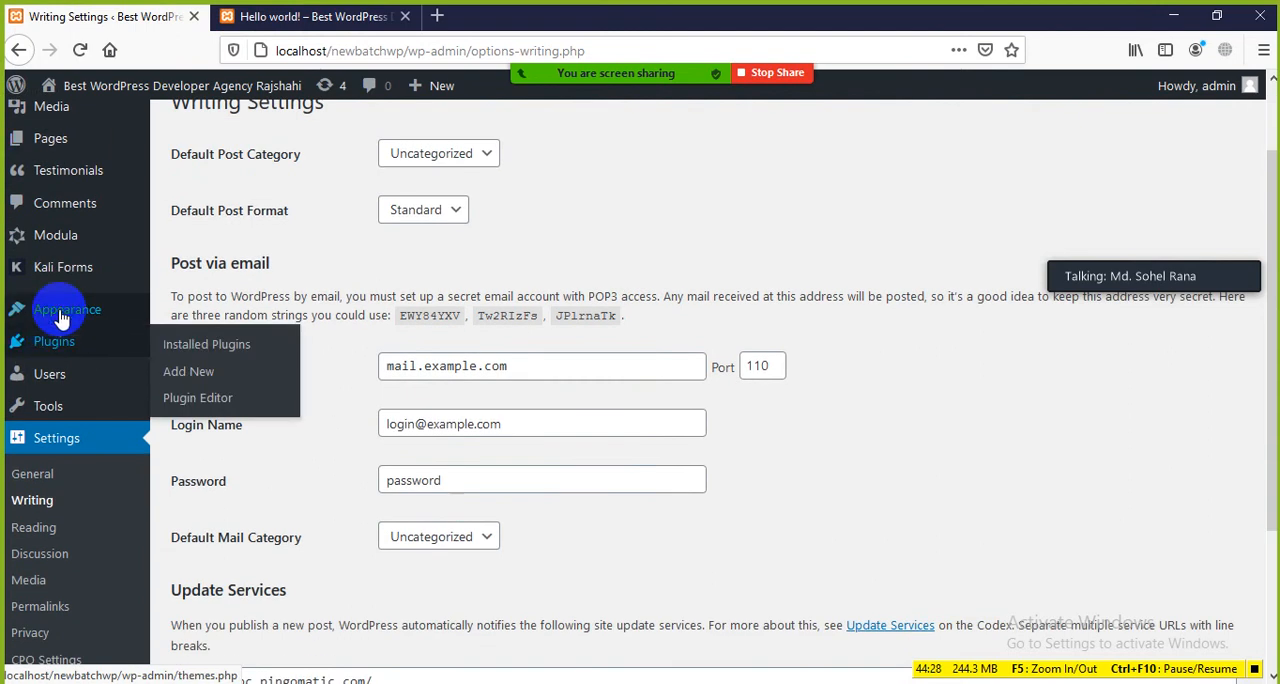
mouse_move(64, 313)
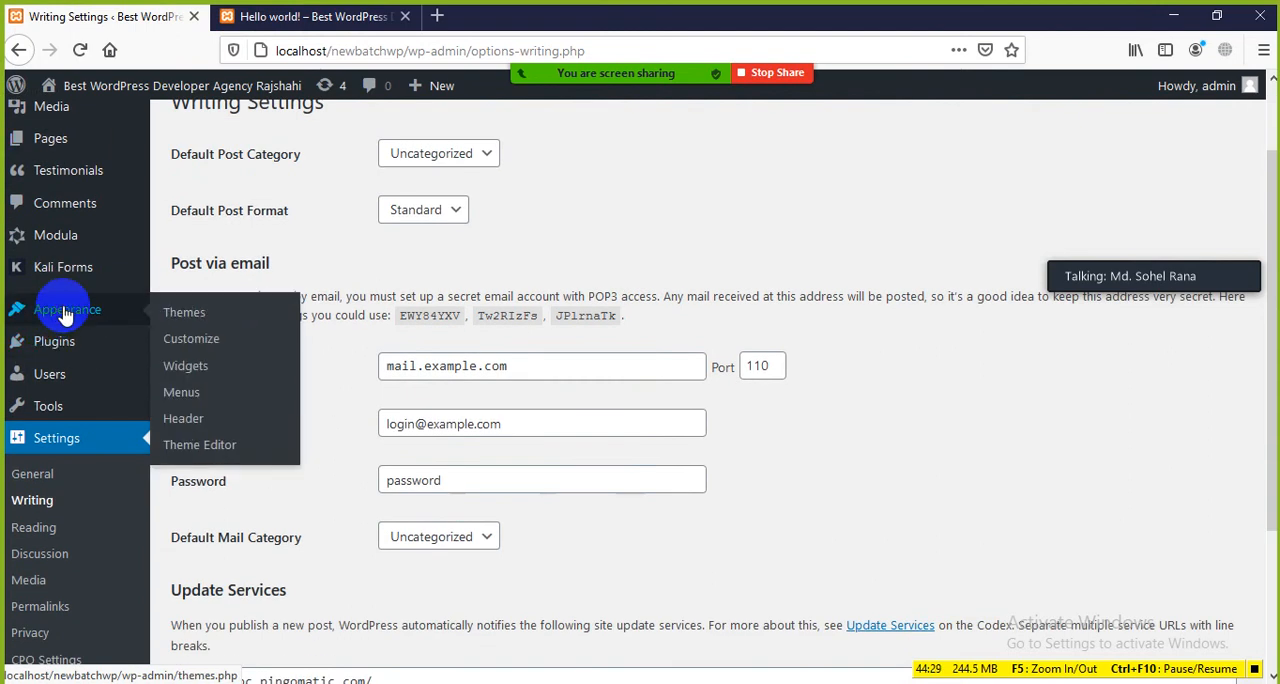
click(225, 335)
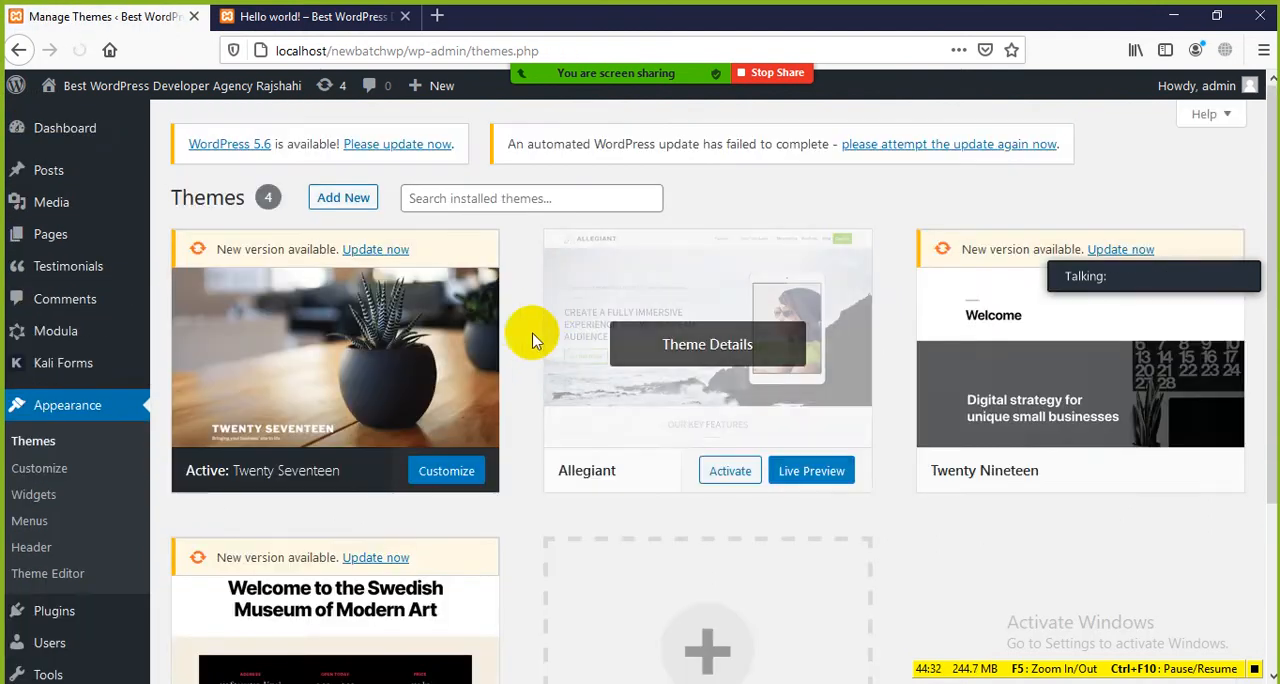
scroll(420, 395, down, 4)
scroll(394, 380, up, 4)
mouse_move(791, 404)
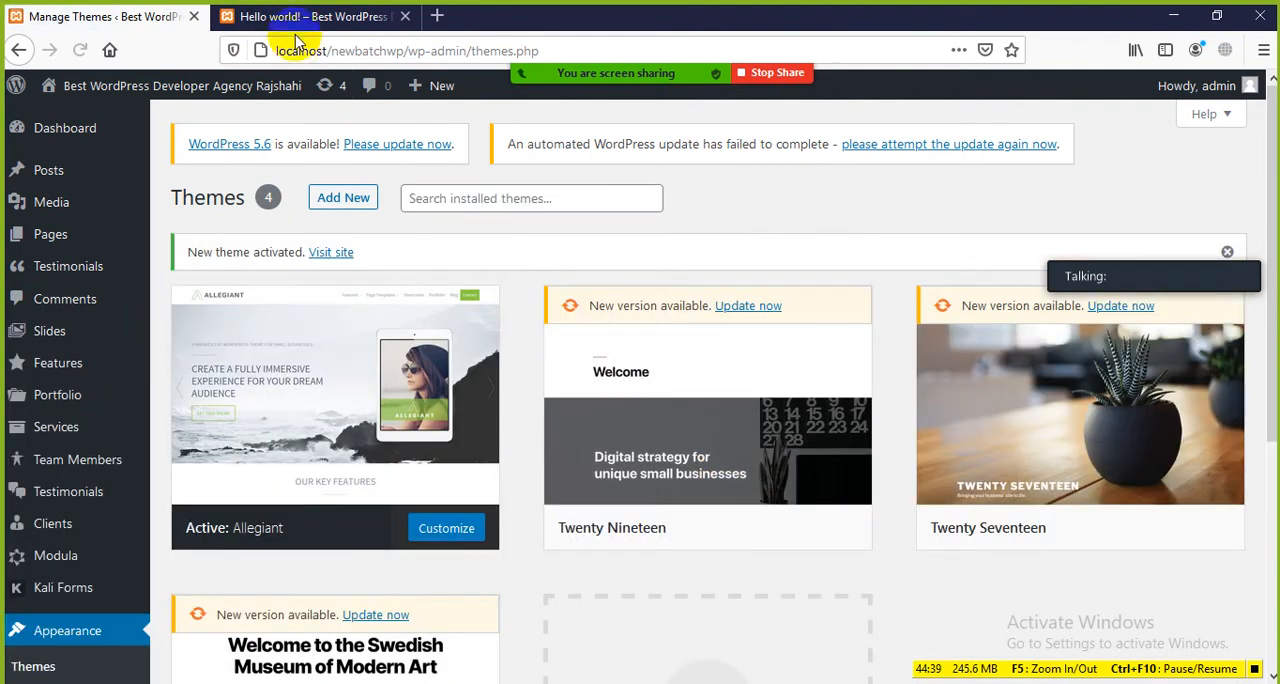
Step: Open the site's home page and look through its slider, features, testimonials and clients sections in the Allegiant theme
click(292, 22)
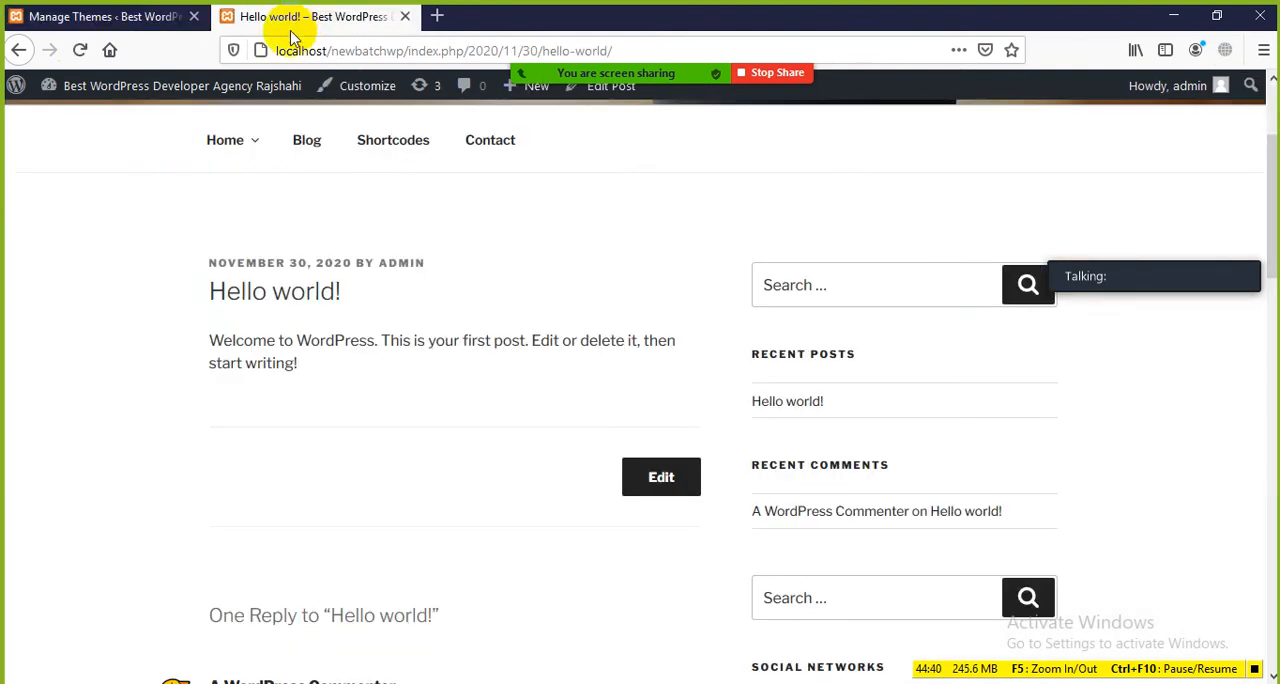
click(75, 52)
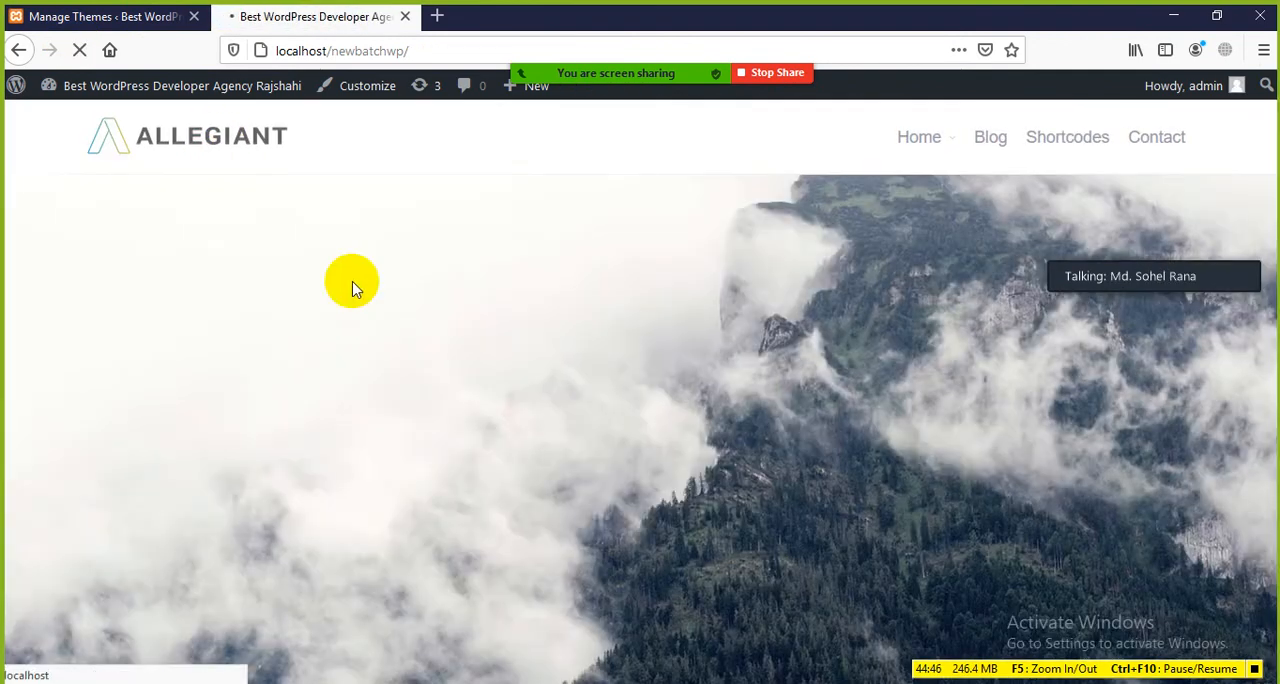
scroll(512, 341, down, 1)
scroll(512, 345, down, 10)
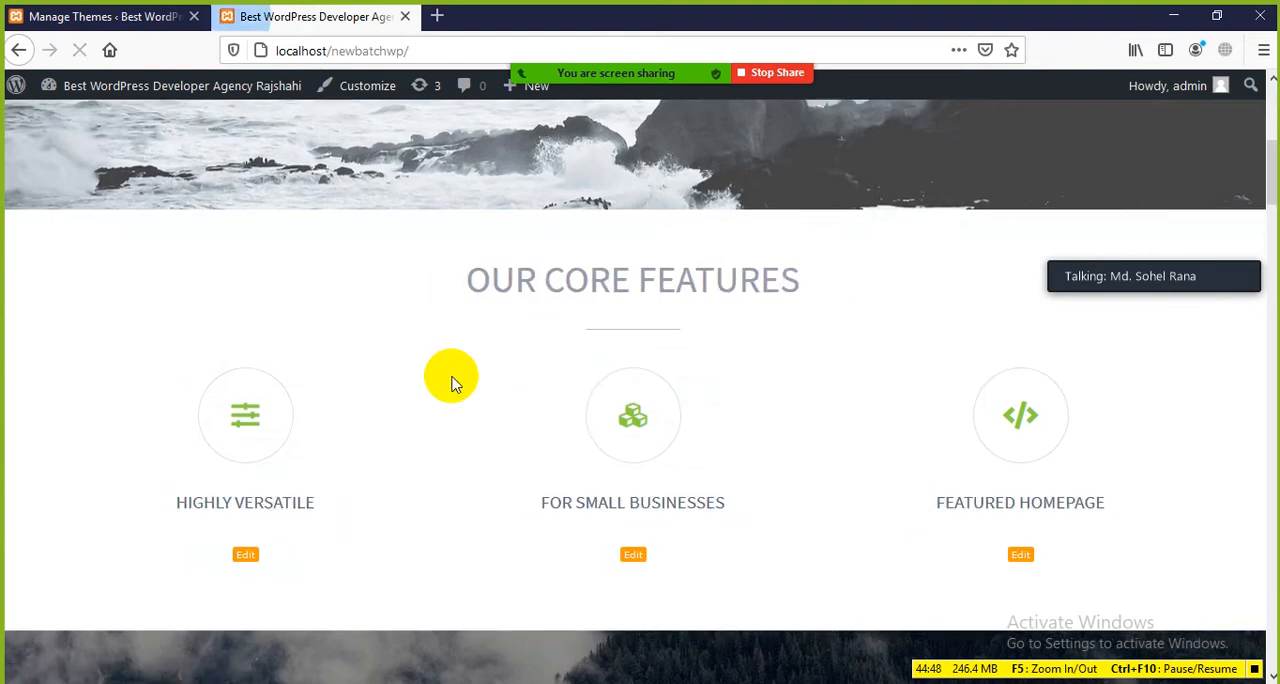
scroll(452, 390, down, 15)
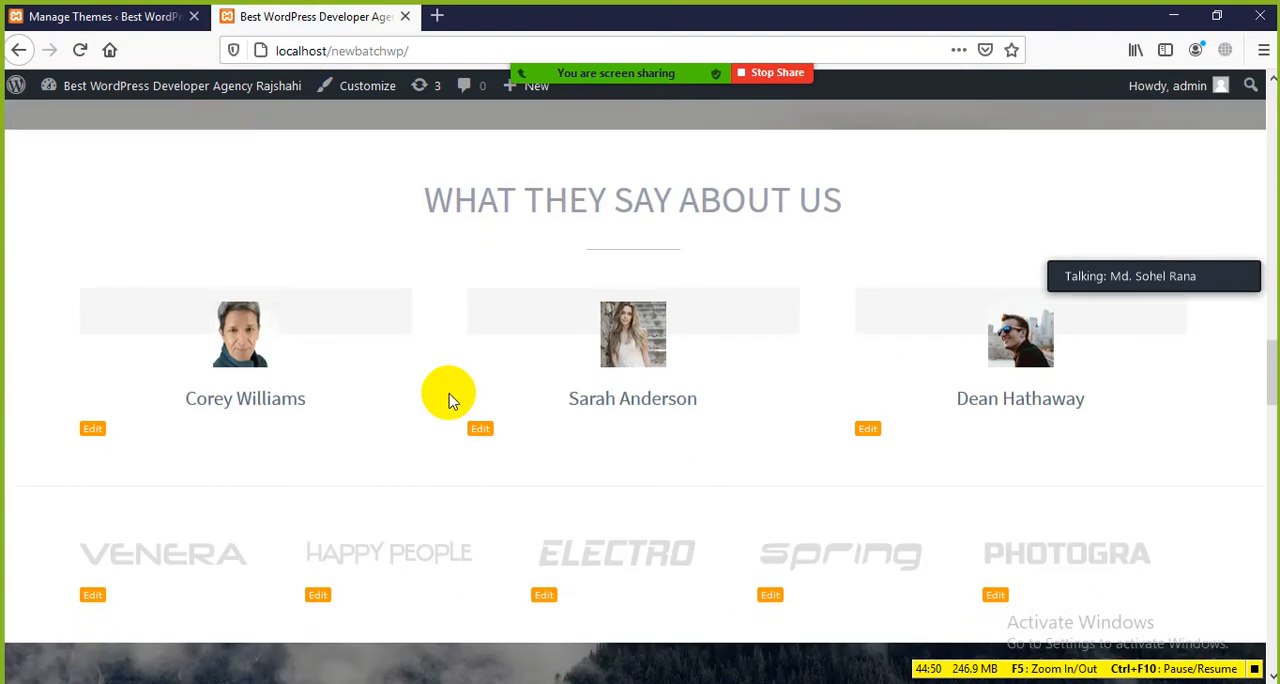
scroll(449, 390, up, 20)
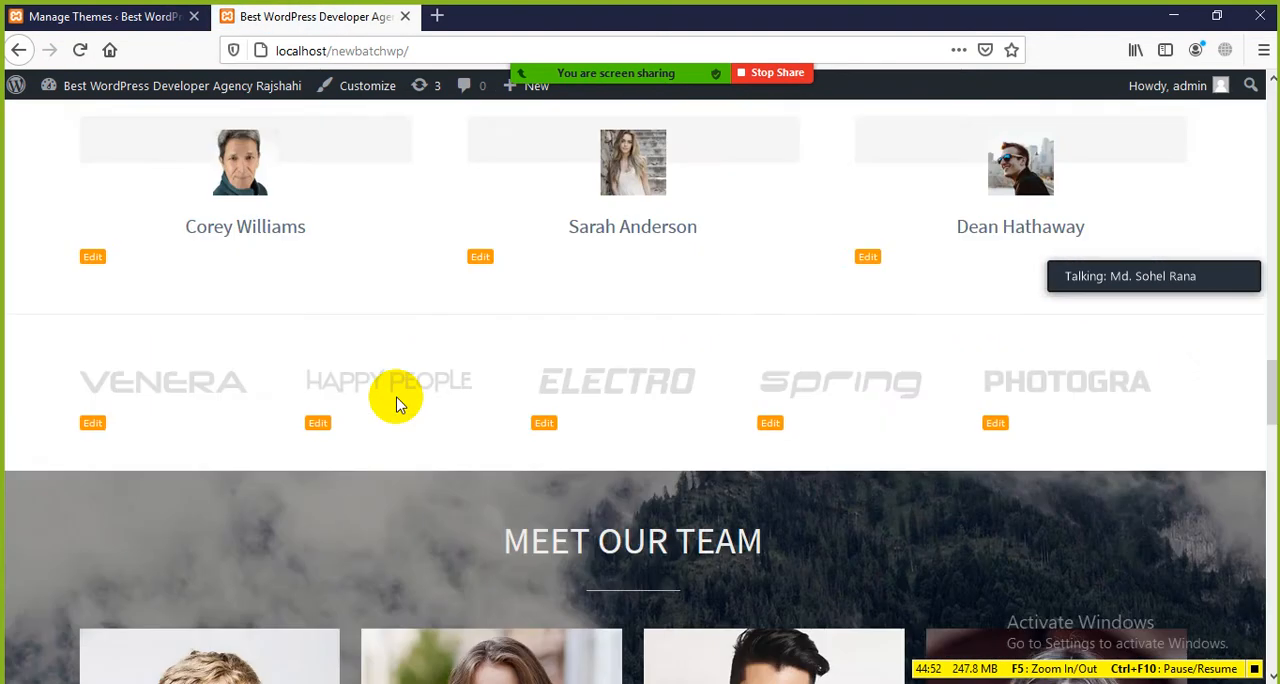
scroll(397, 407, up, 5)
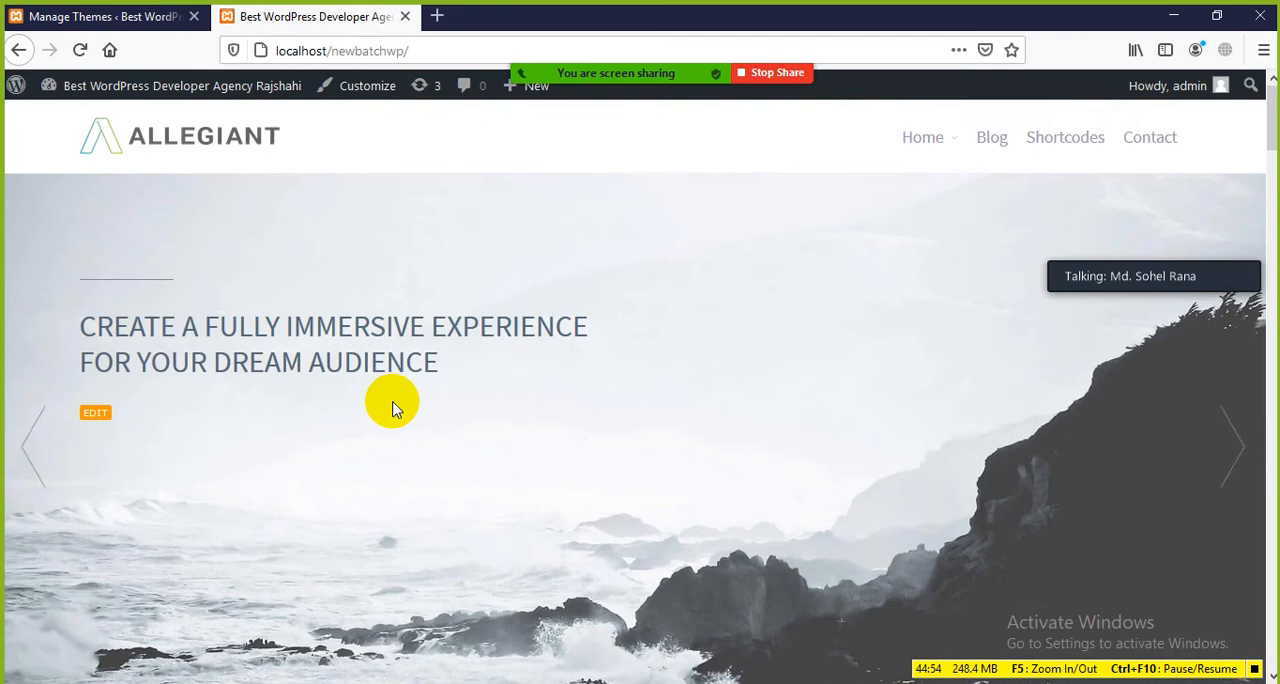
scroll(336, 310, down, 4)
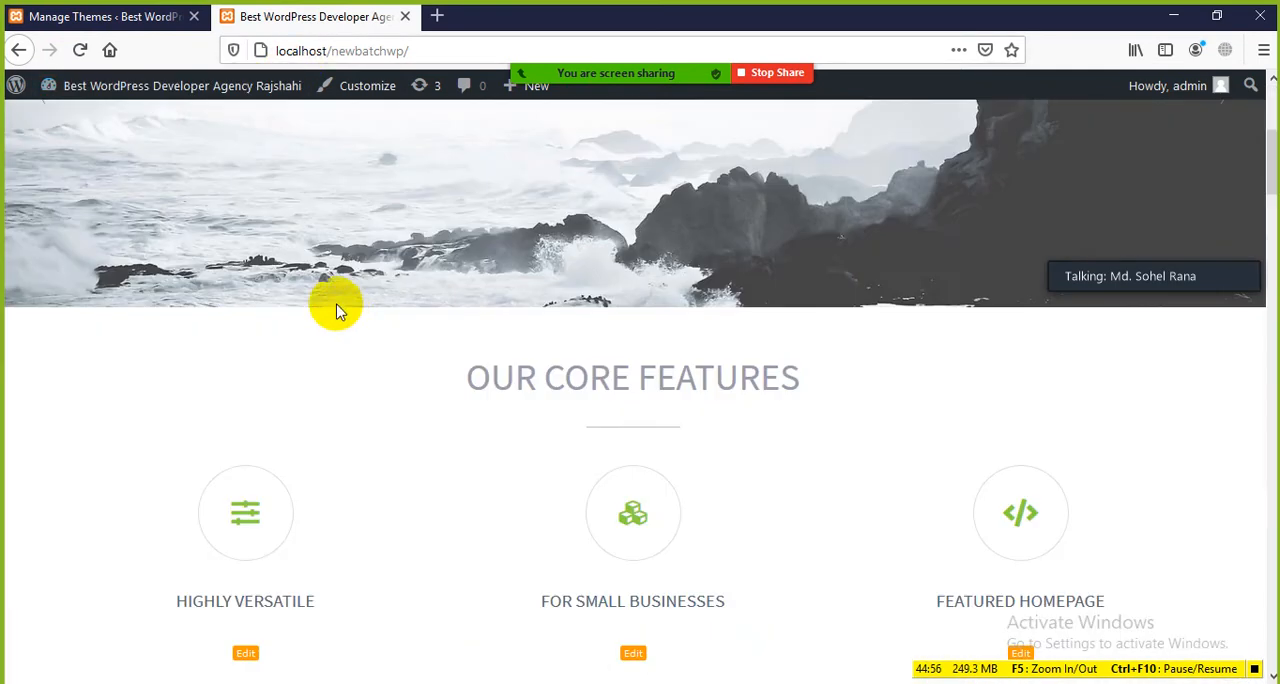
scroll(329, 287, up, 4)
Step: Go to the dashboard's list of all posts and open the draft "Rajshahi Famous for Mango" for editing in a new tab
click(100, 16)
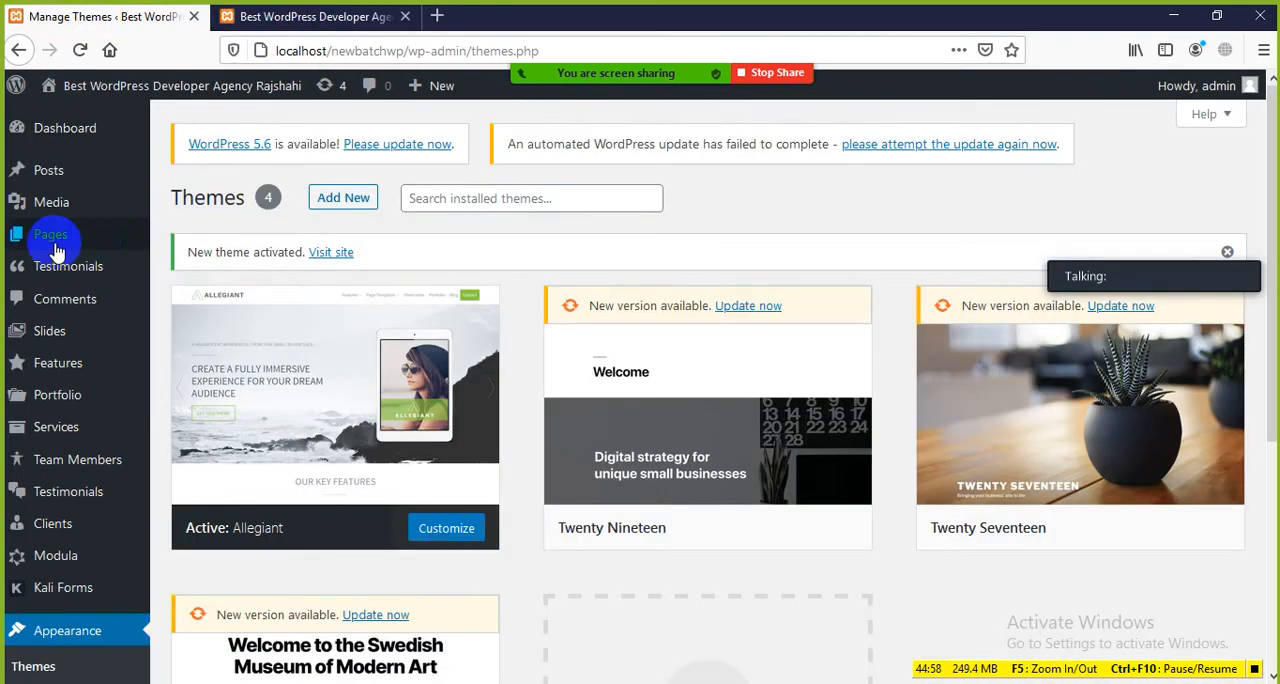
mouse_move(57, 178)
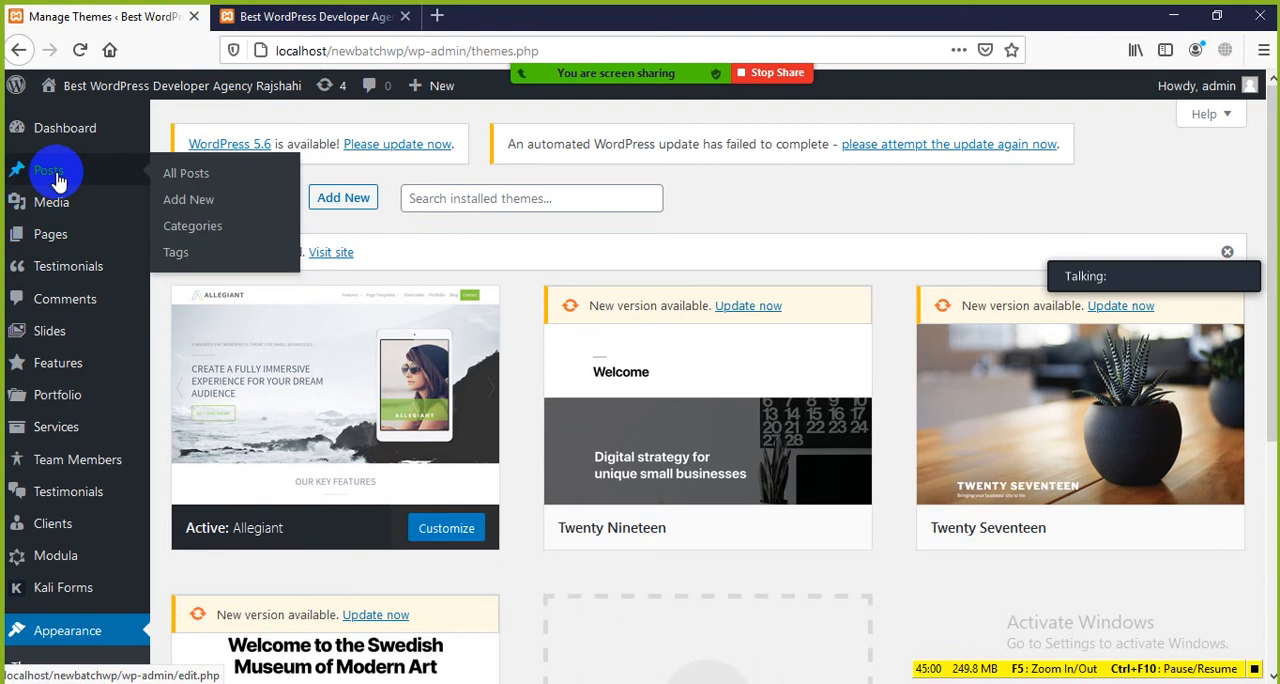
click(190, 180)
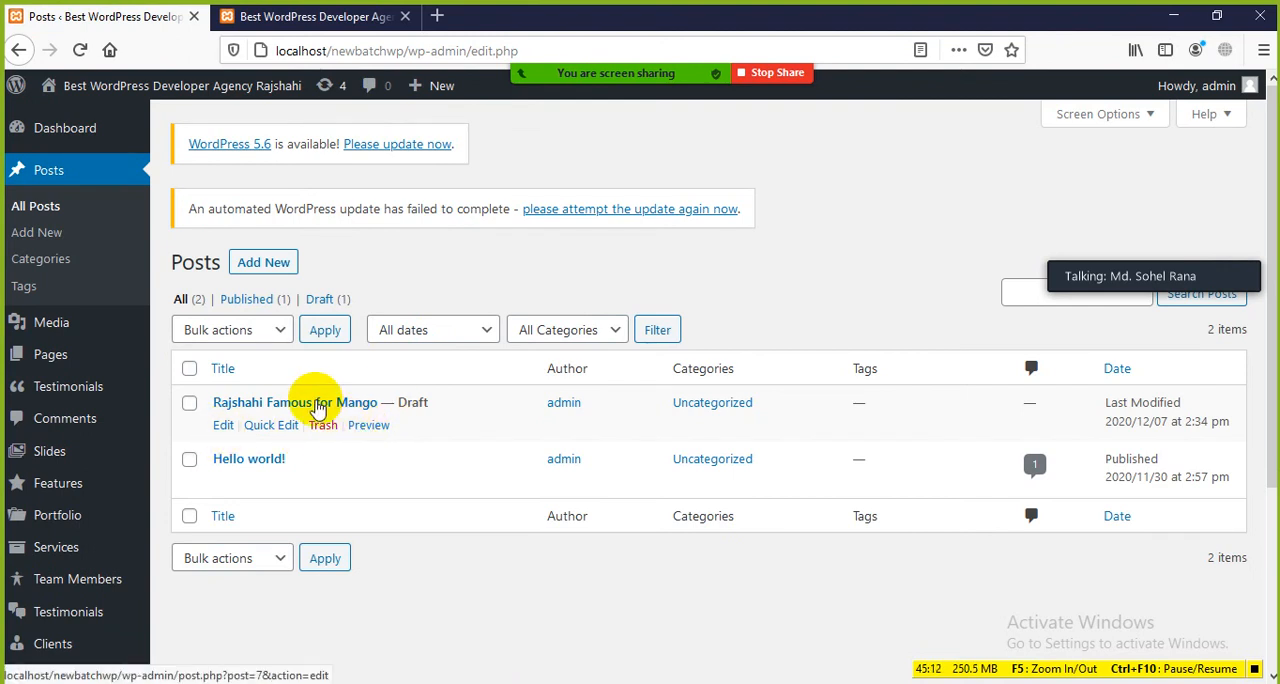
click(300, 17)
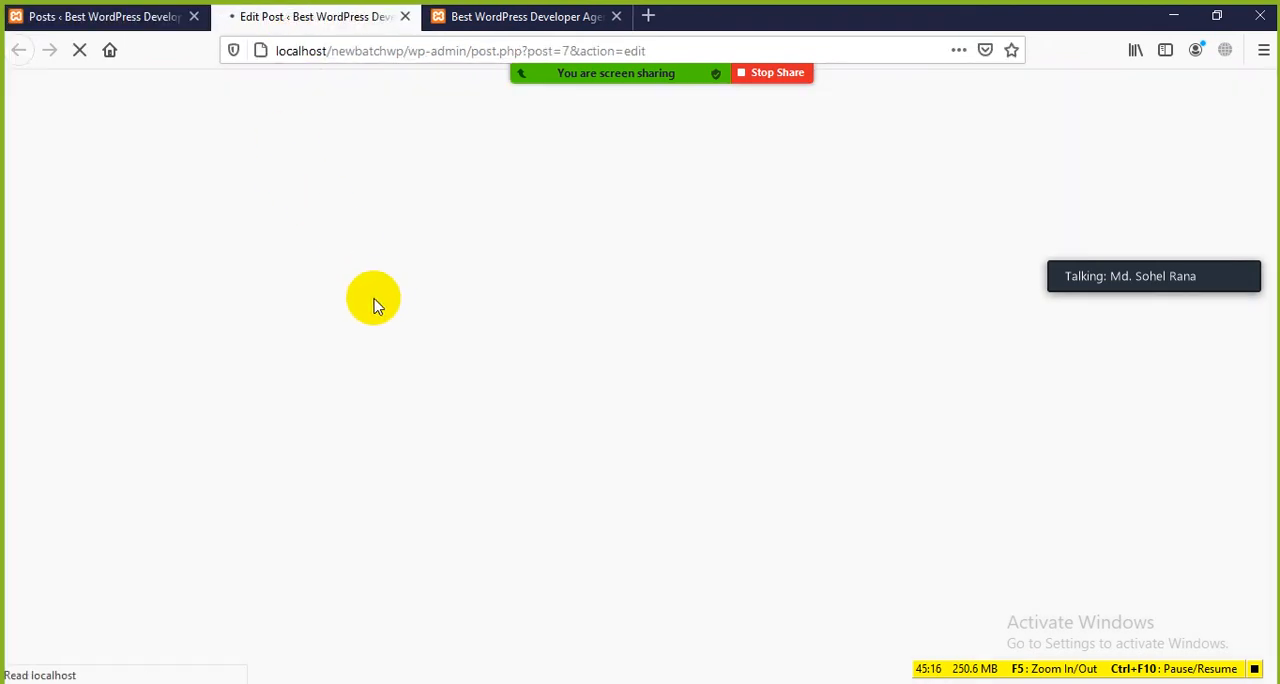
Step: Return to the posts list and open a preview of the draft "Rajshahi Famous for Mango"
click(160, 18)
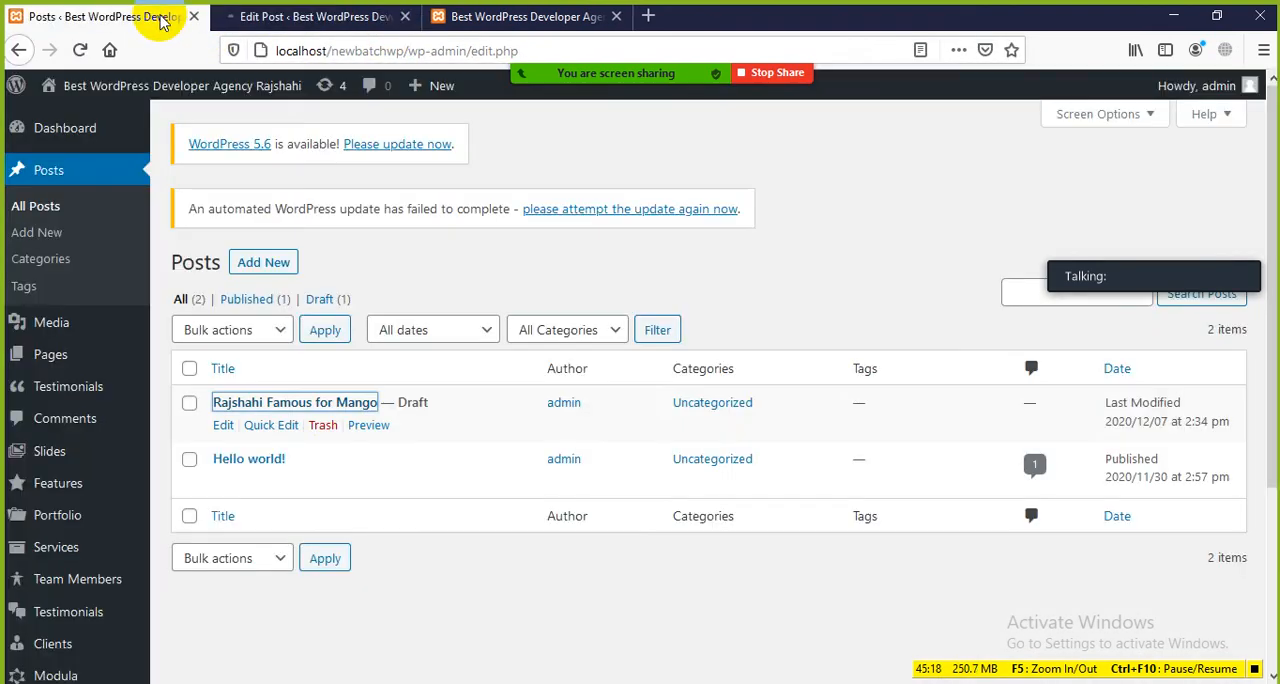
click(366, 426)
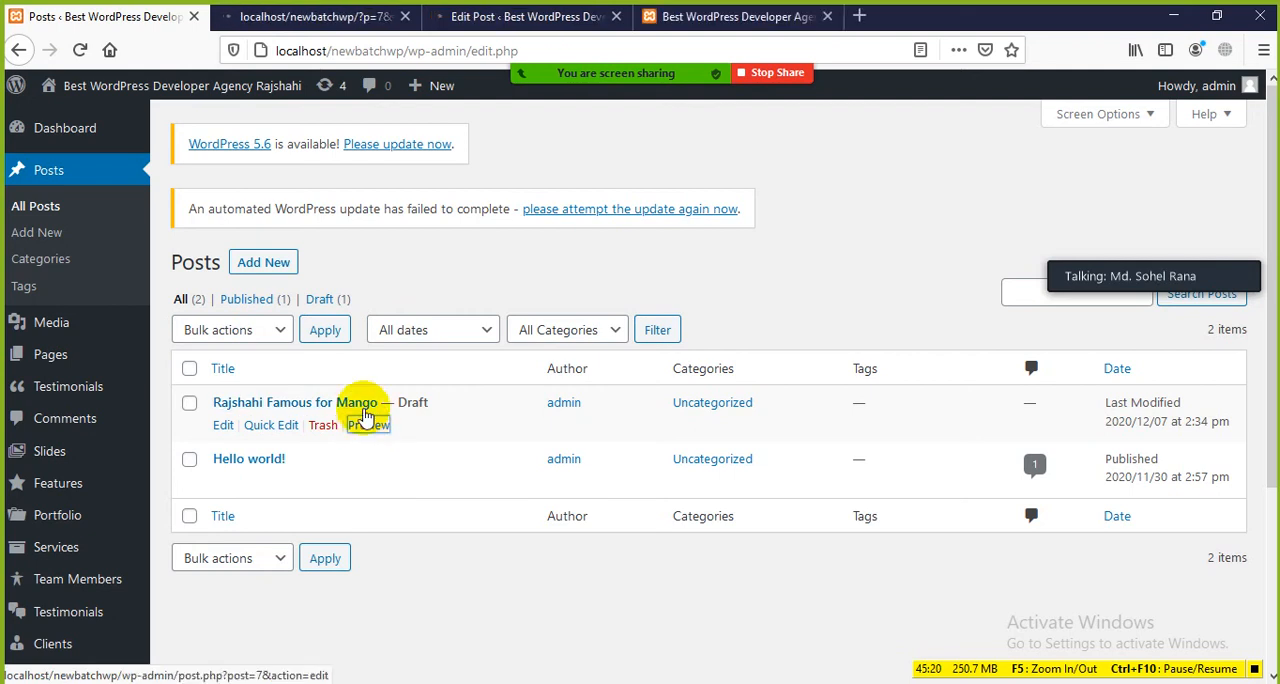
click(337, 15)
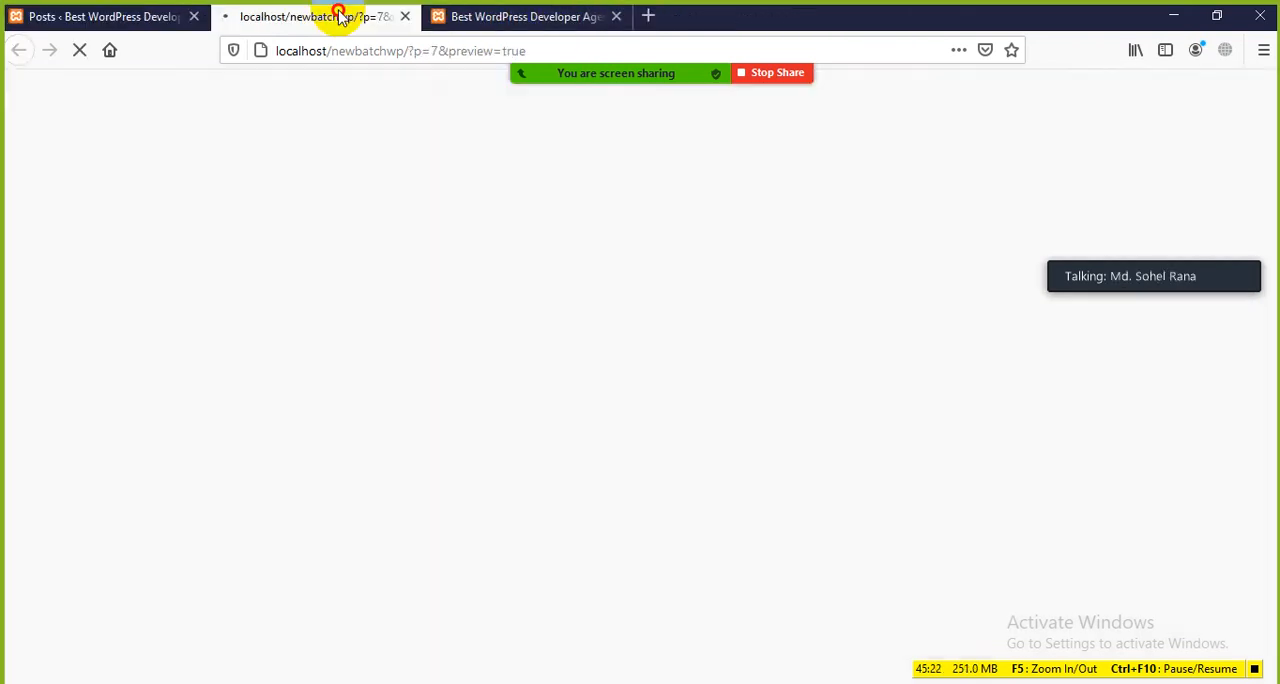
scroll(397, 388, down, 3)
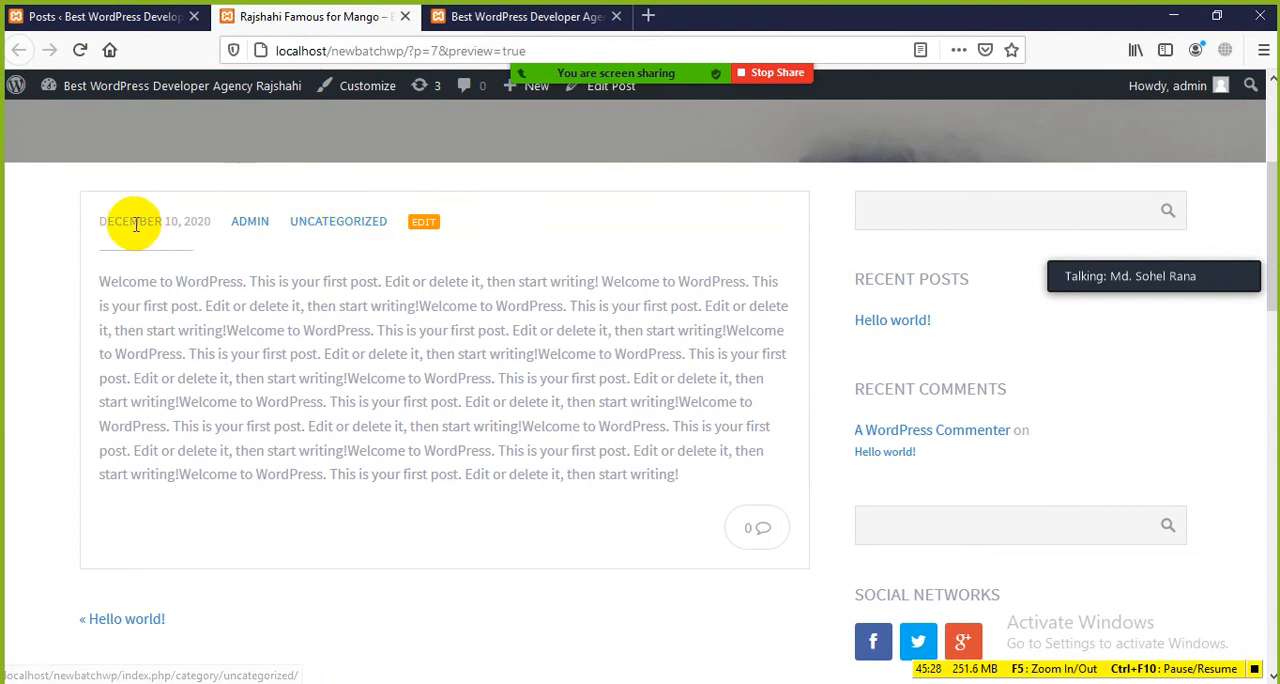
Step: Examine the previewed mango post's date, author, category label, title and body text, comparing it with the dashboard's posts list
click(105, 16)
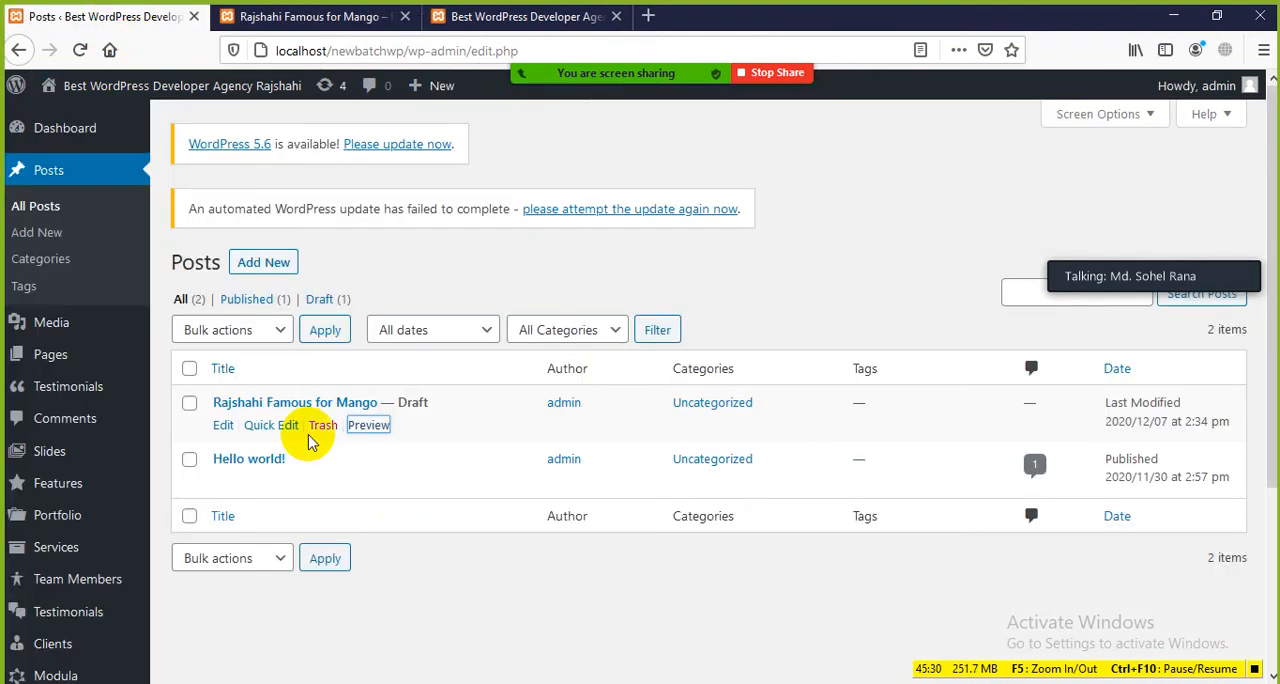
click(330, 16)
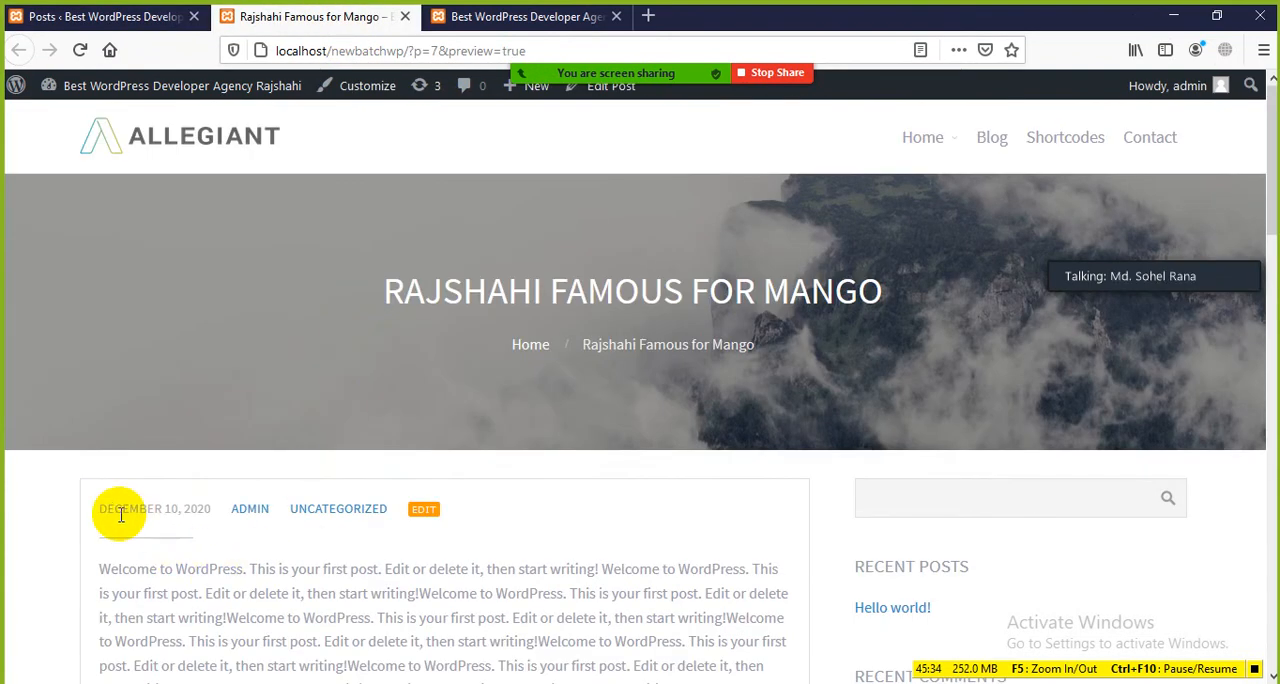
drag(103, 508, 172, 510)
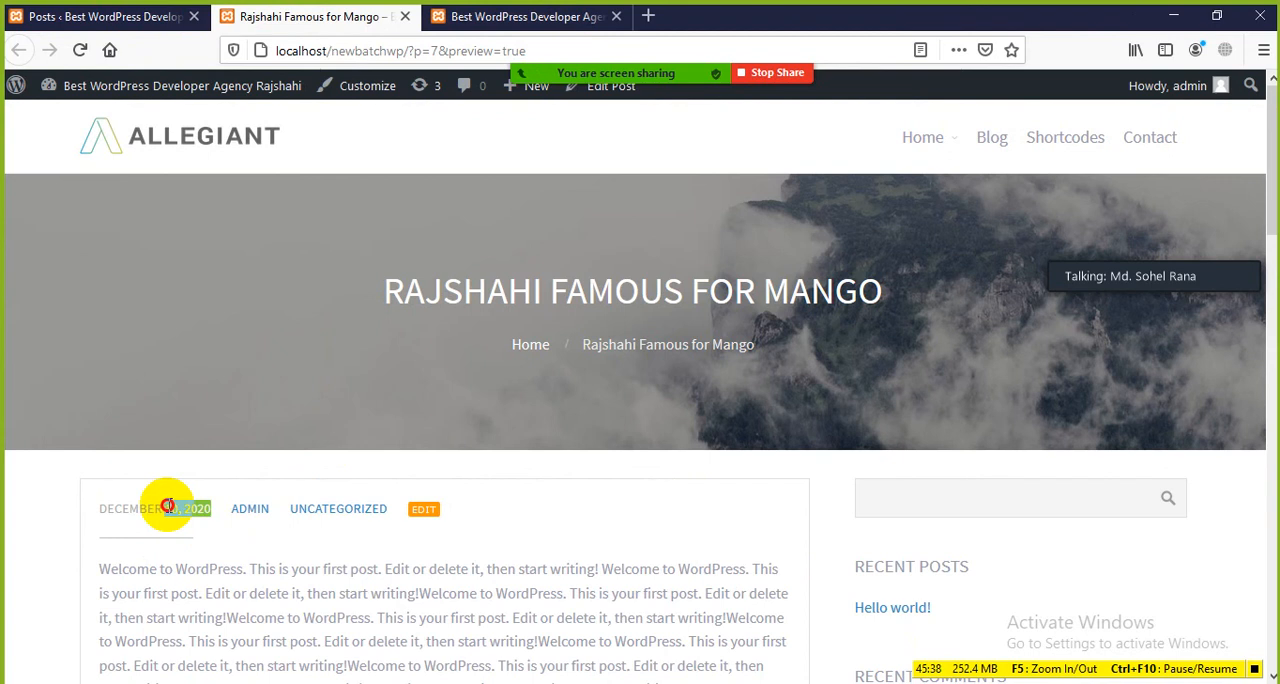
click(231, 548)
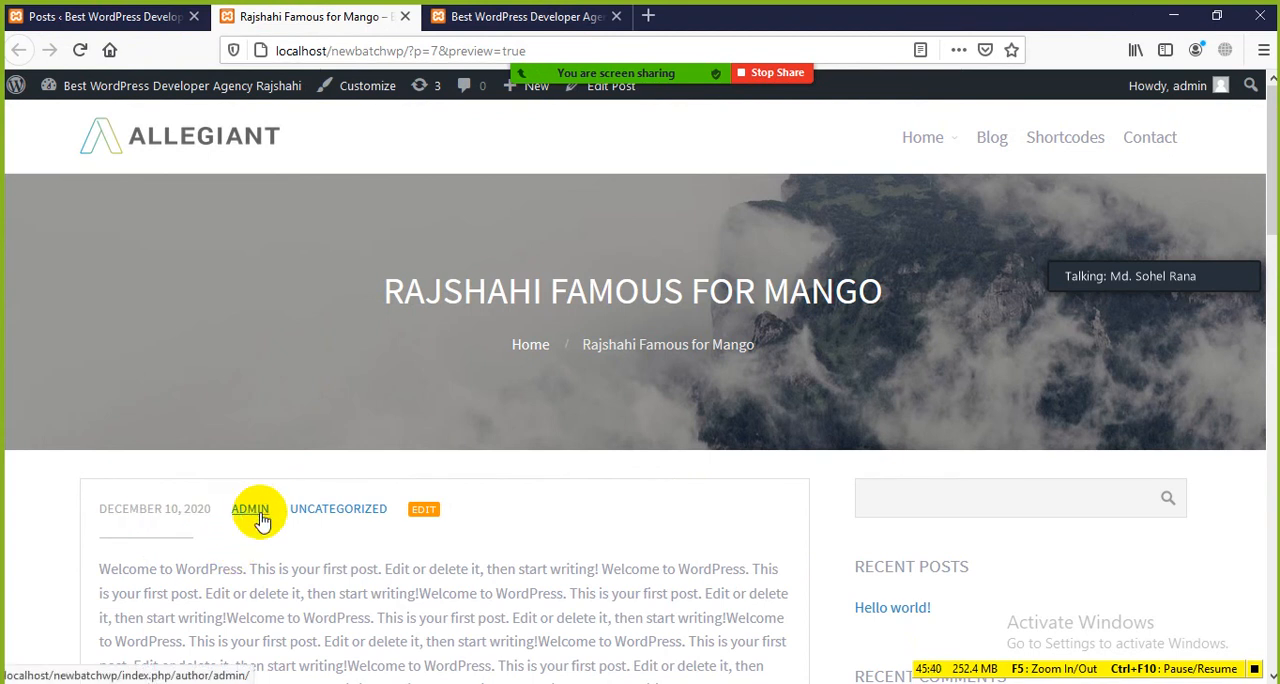
scroll(260, 520, down, 5)
drag(248, 282, 418, 345)
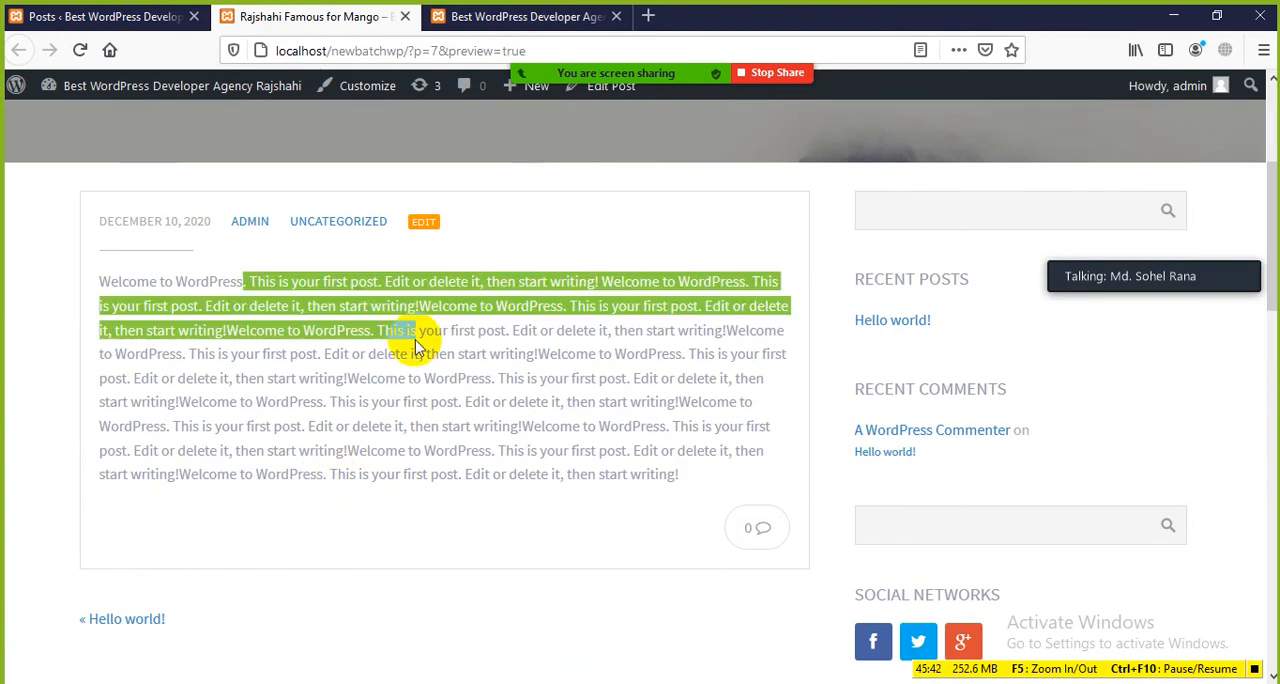
click(480, 420)
scroll(494, 418, up, 5)
click(372, 281)
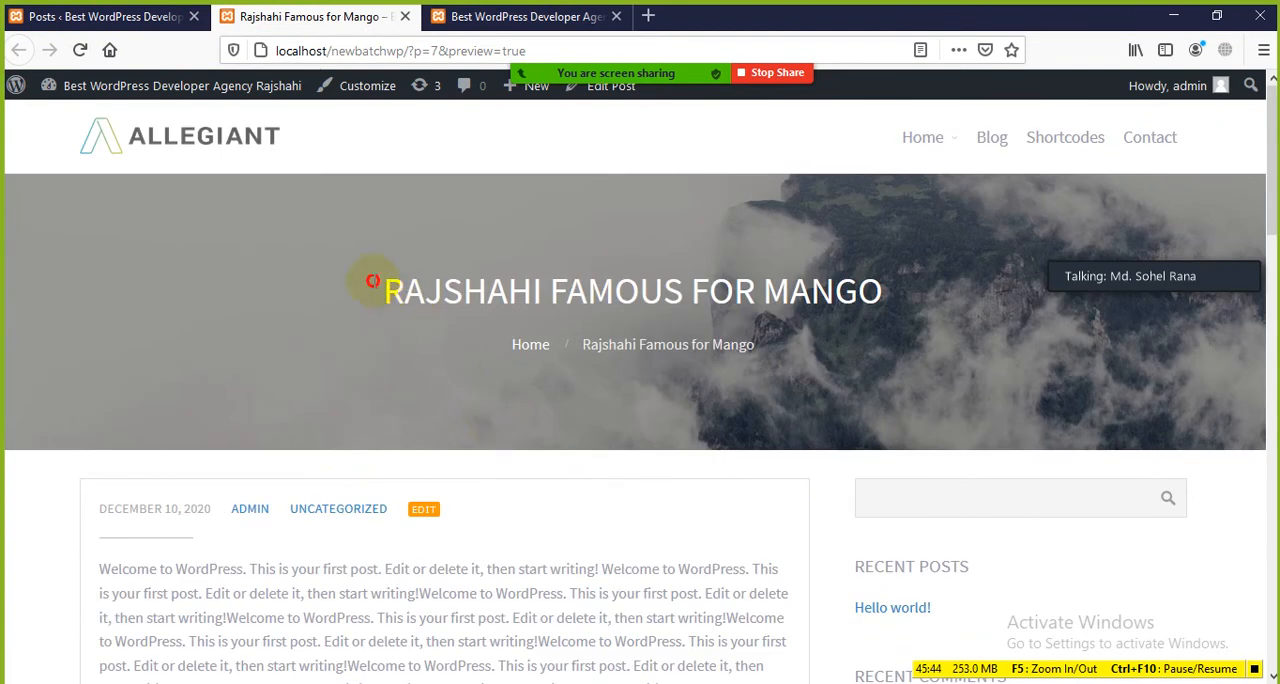
drag(372, 281, 874, 354)
click(677, 426)
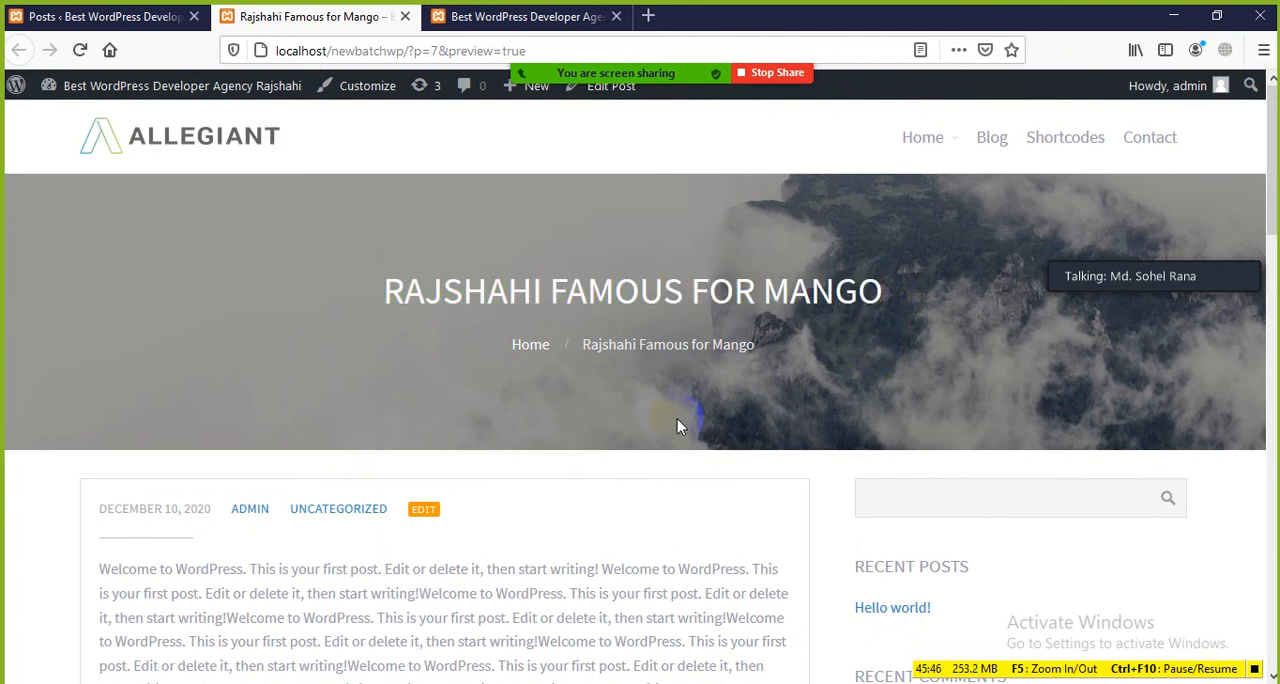
scroll(677, 426, down, 2)
drag(279, 411, 398, 438)
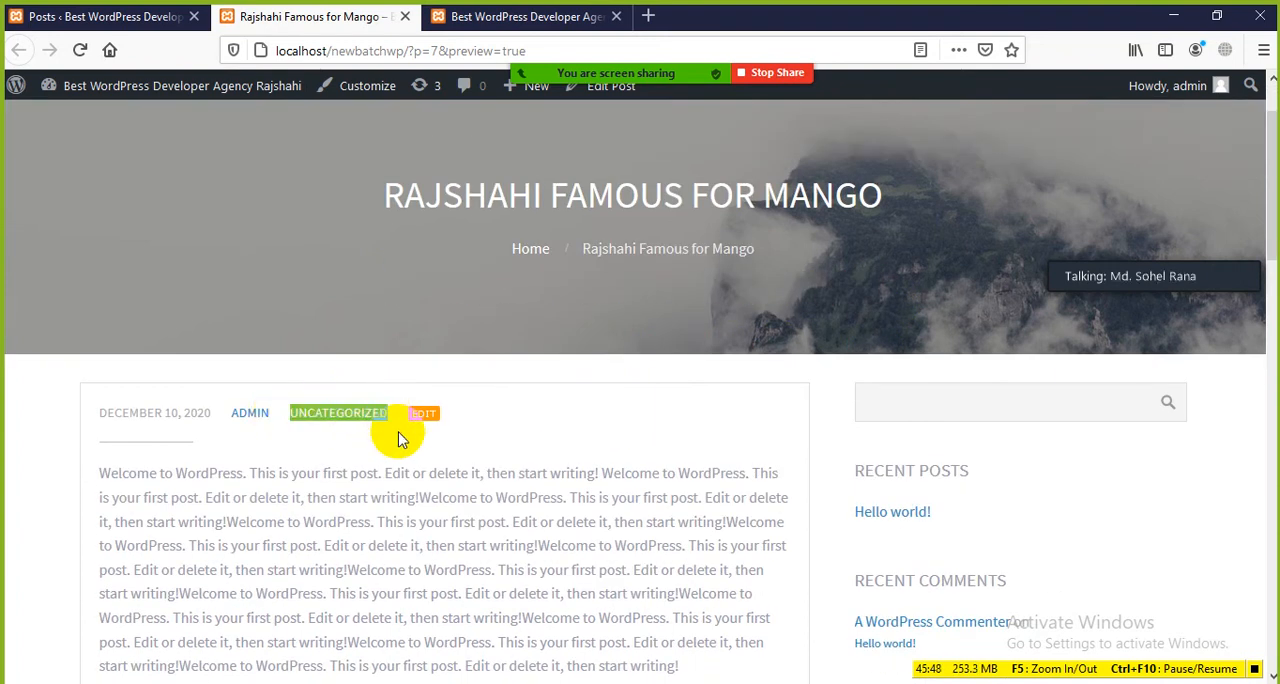
click(405, 455)
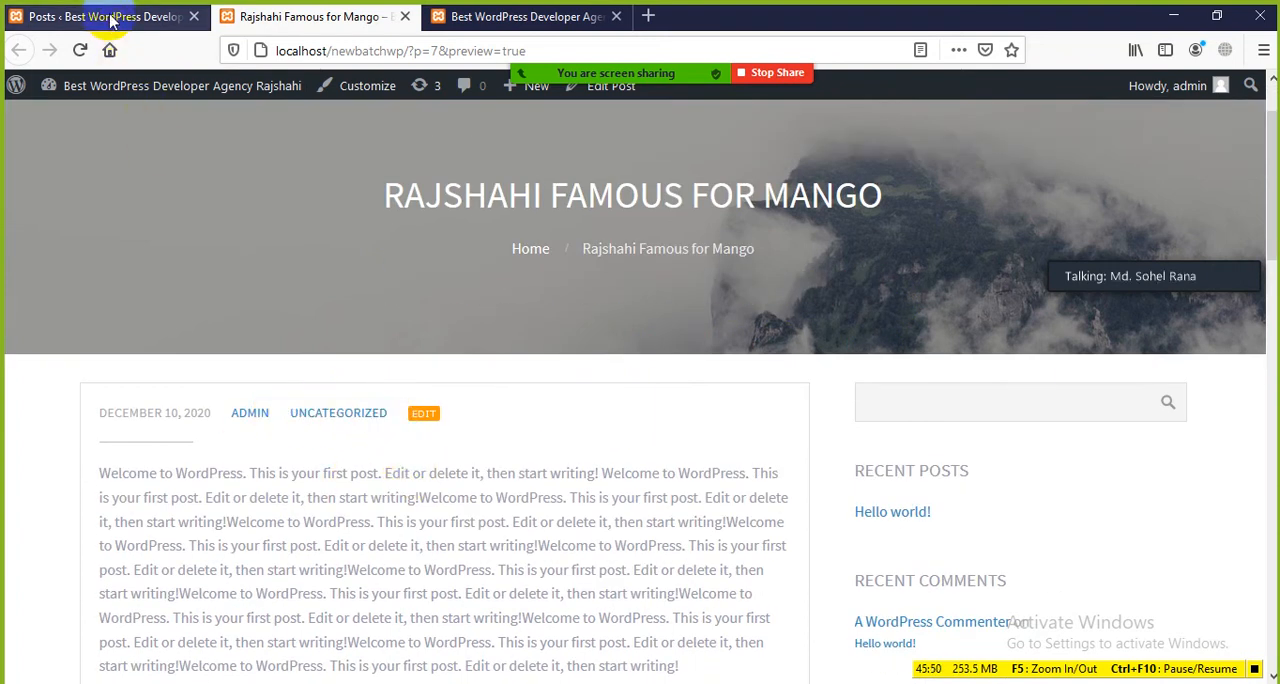
click(112, 18)
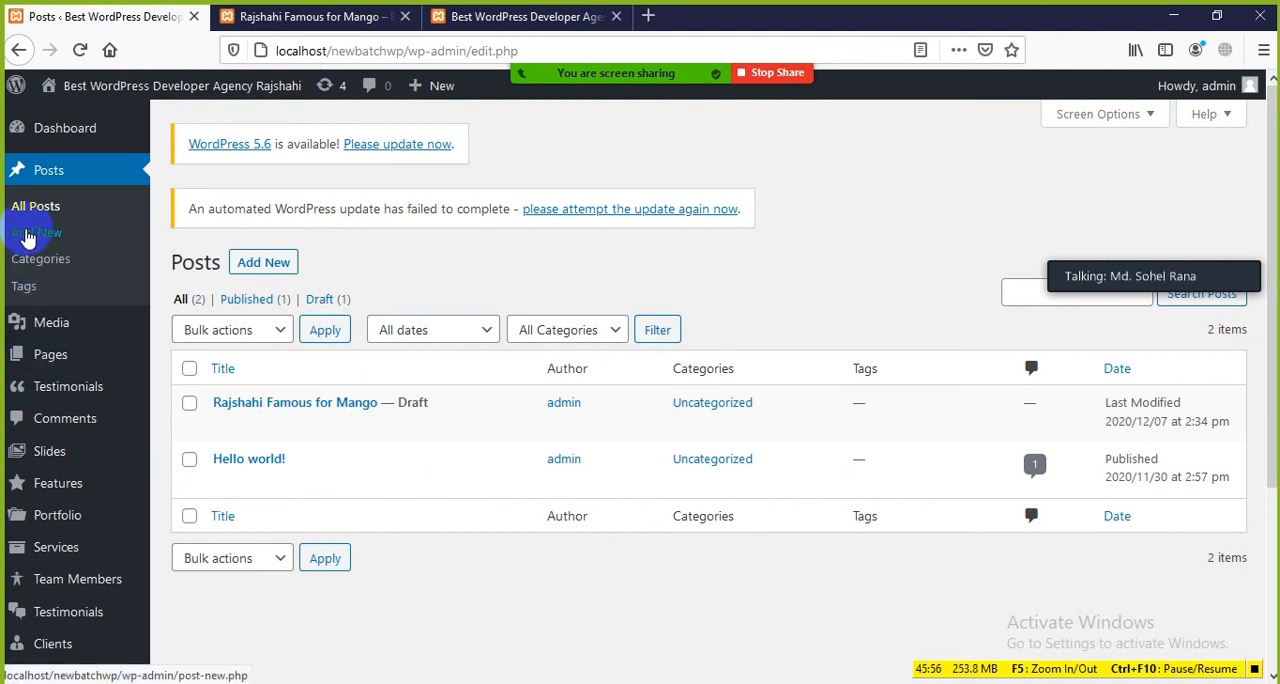
click(305, 15)
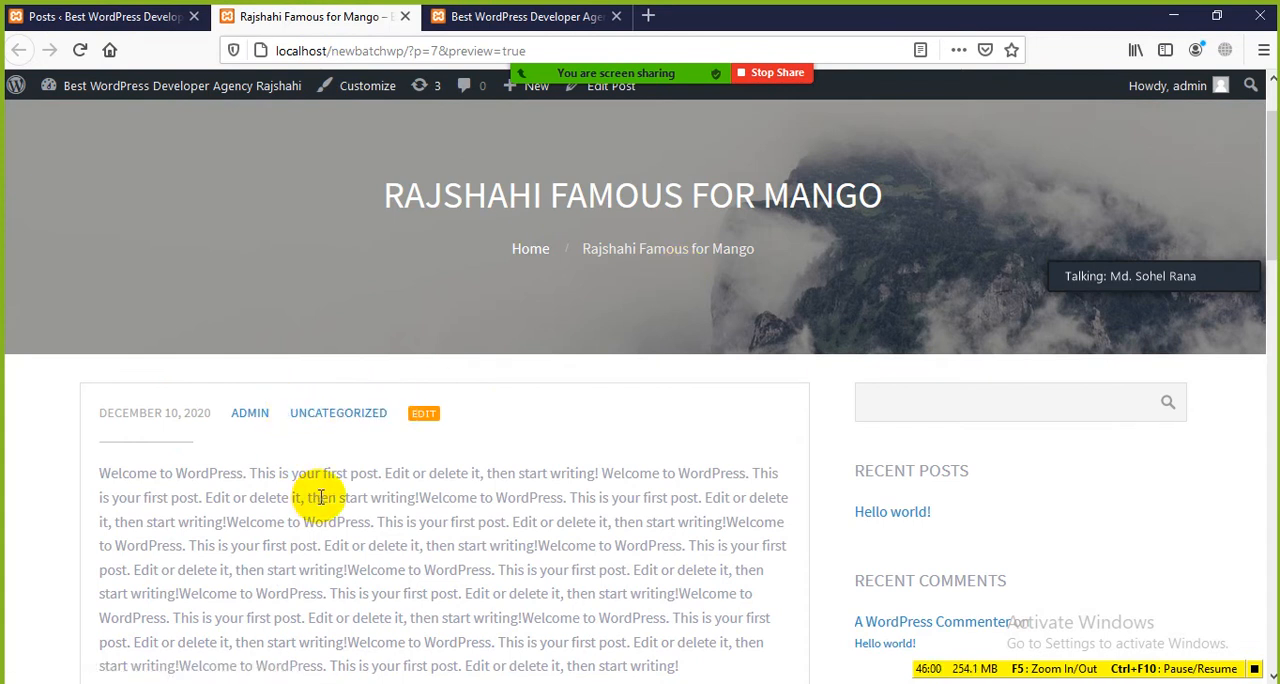
Step: Go to the post categories in the dashboard and add a new category named "Fruits"
click(152, 12)
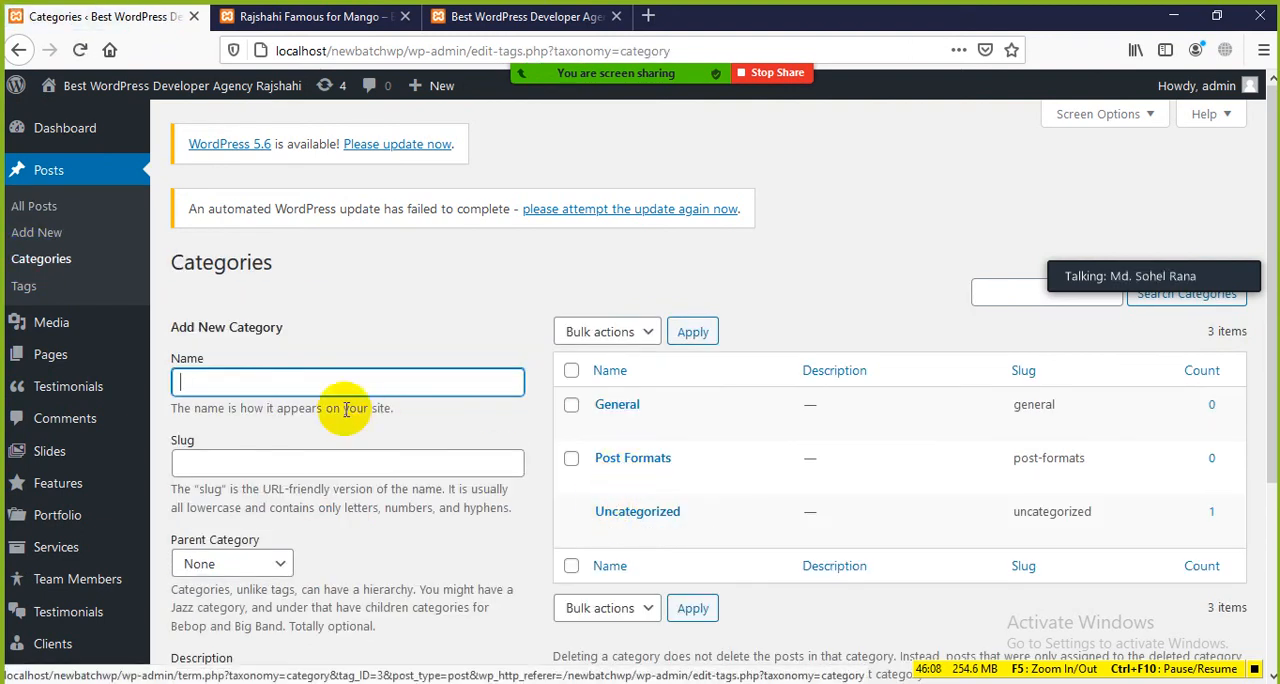
click(334, 387)
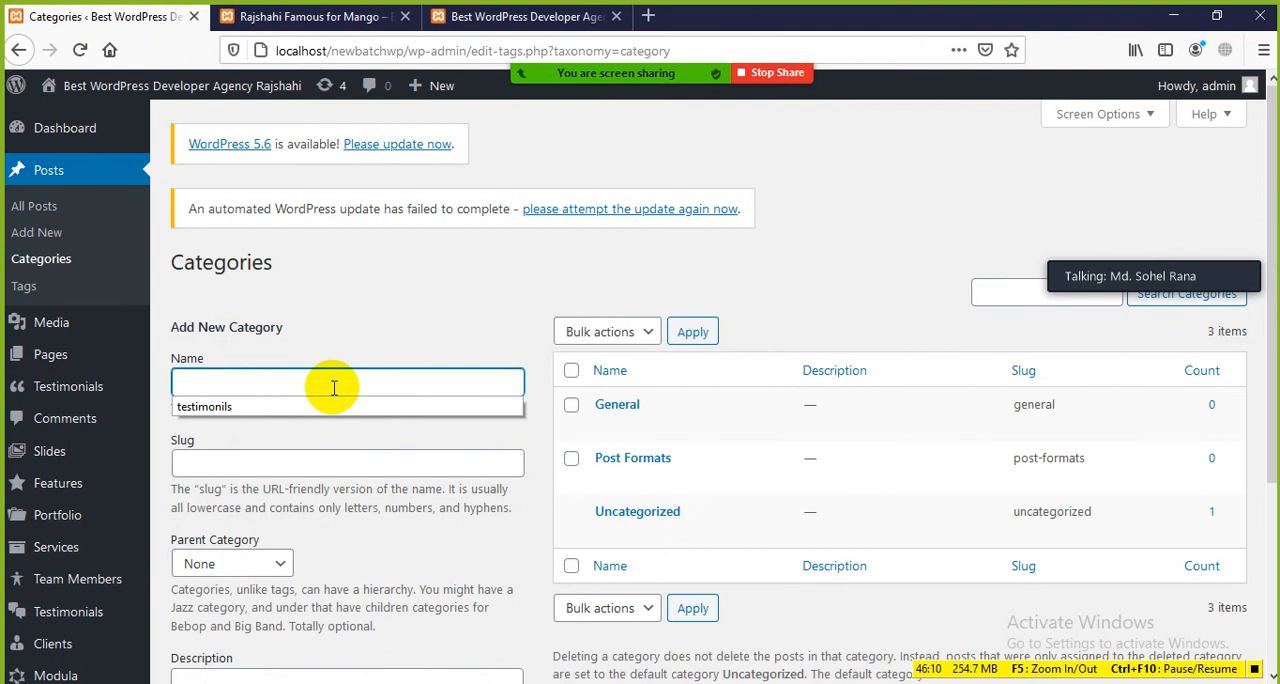
text(Fruits)
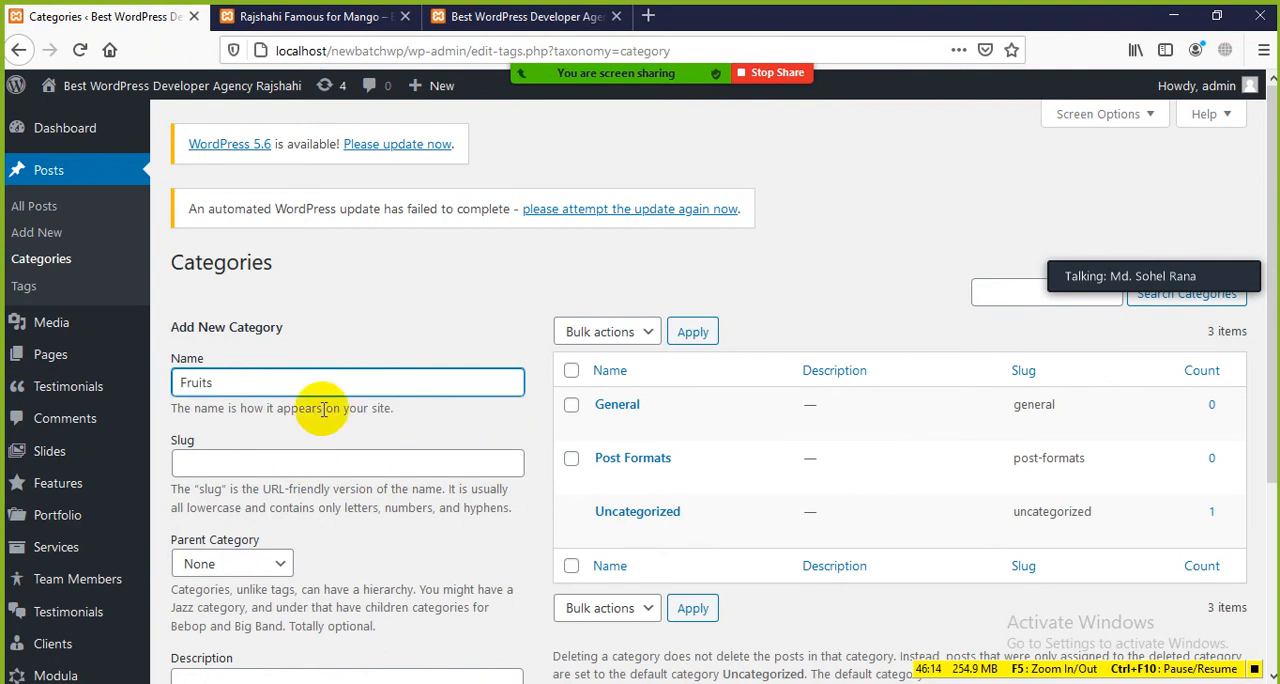
scroll(345, 455, down, 2)
scroll(273, 597, down, 1)
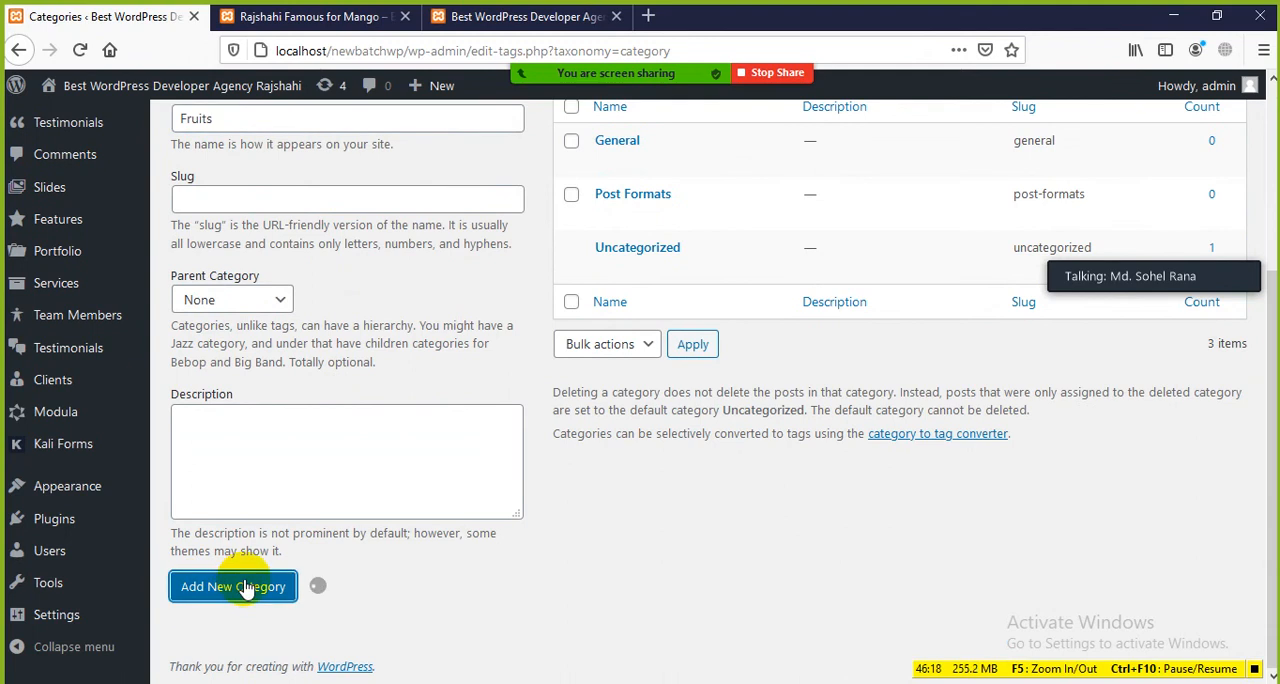
scroll(630, 165, up, 1)
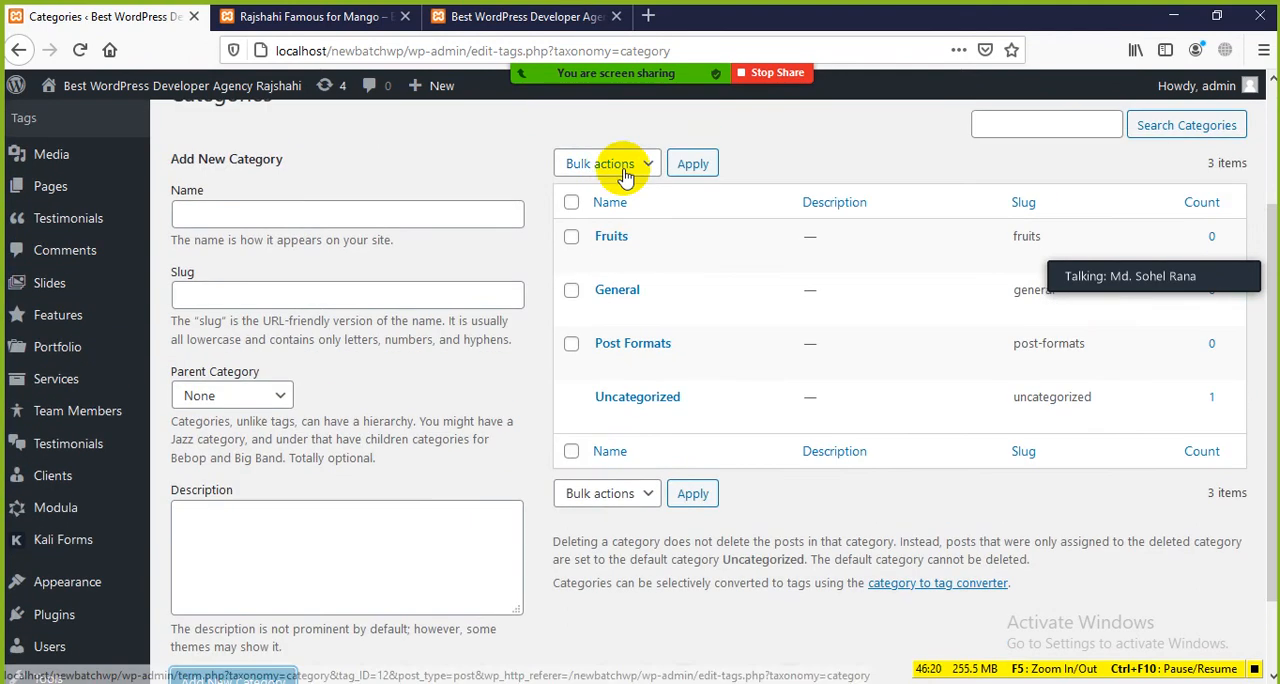
Step: Go back to the posts list, open the draft "Rajshahi Famous for Mango" for editing, and move the Zoom speaker box off the post settings
click(20, 48)
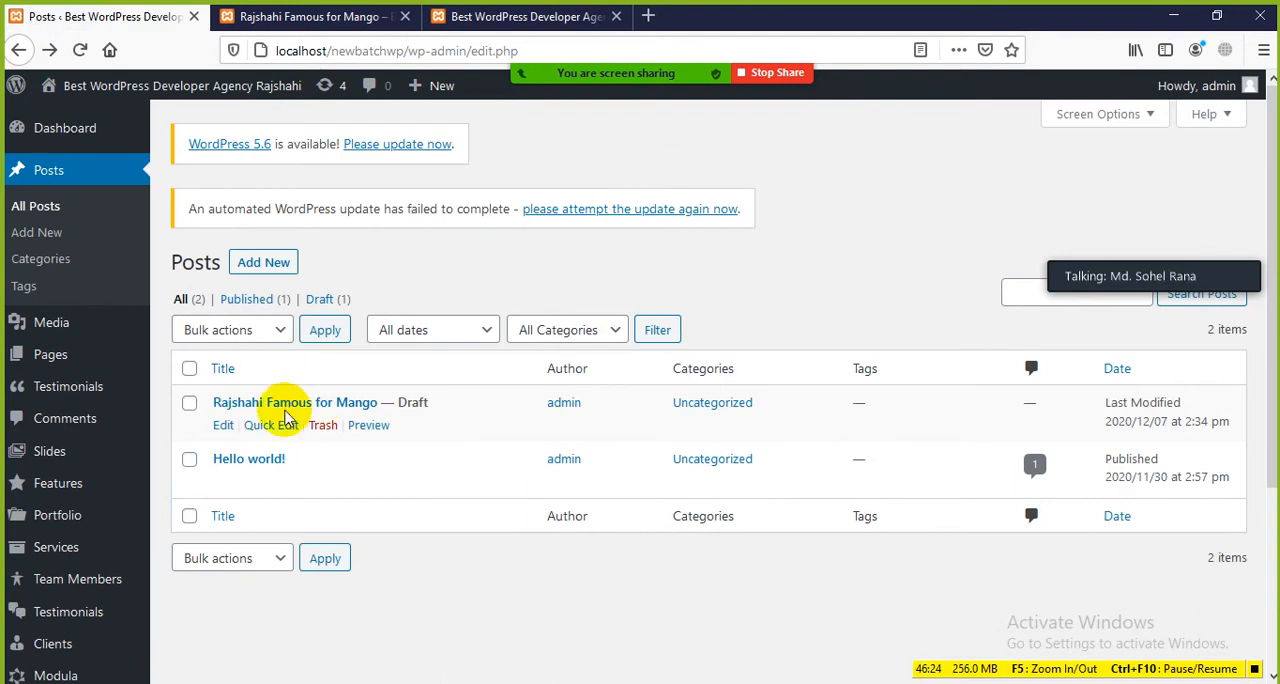
click(222, 427)
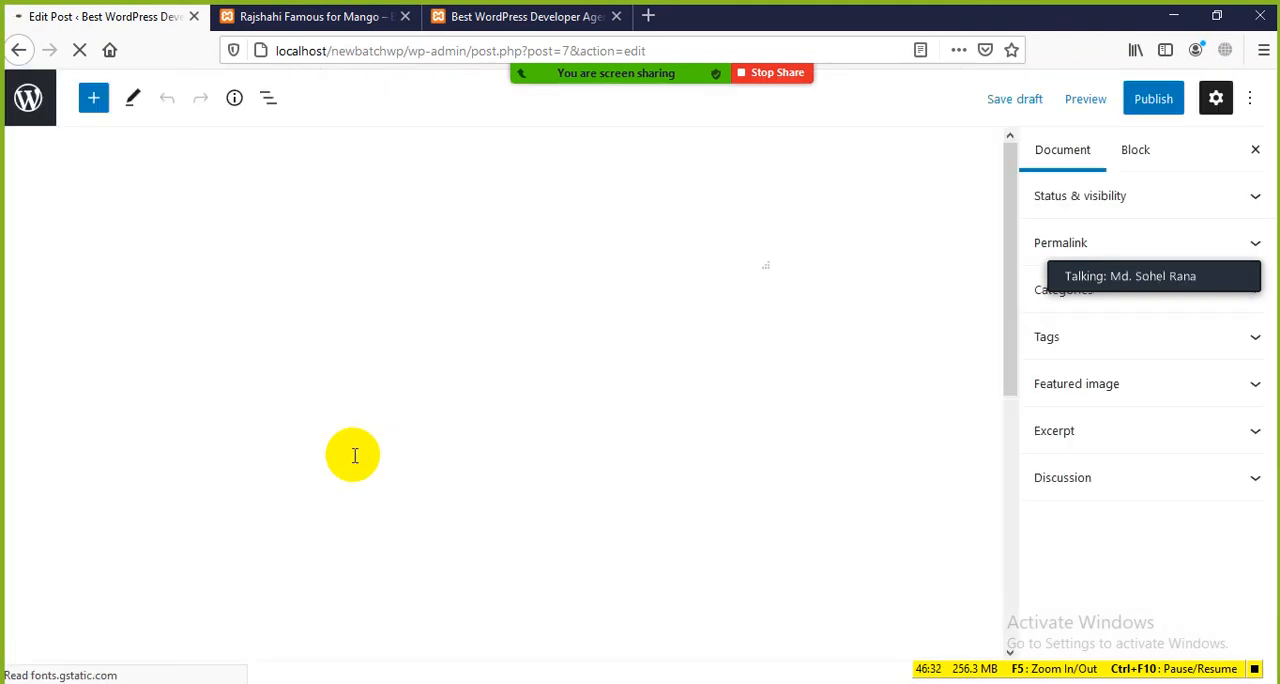
scroll(605, 335, down, 3)
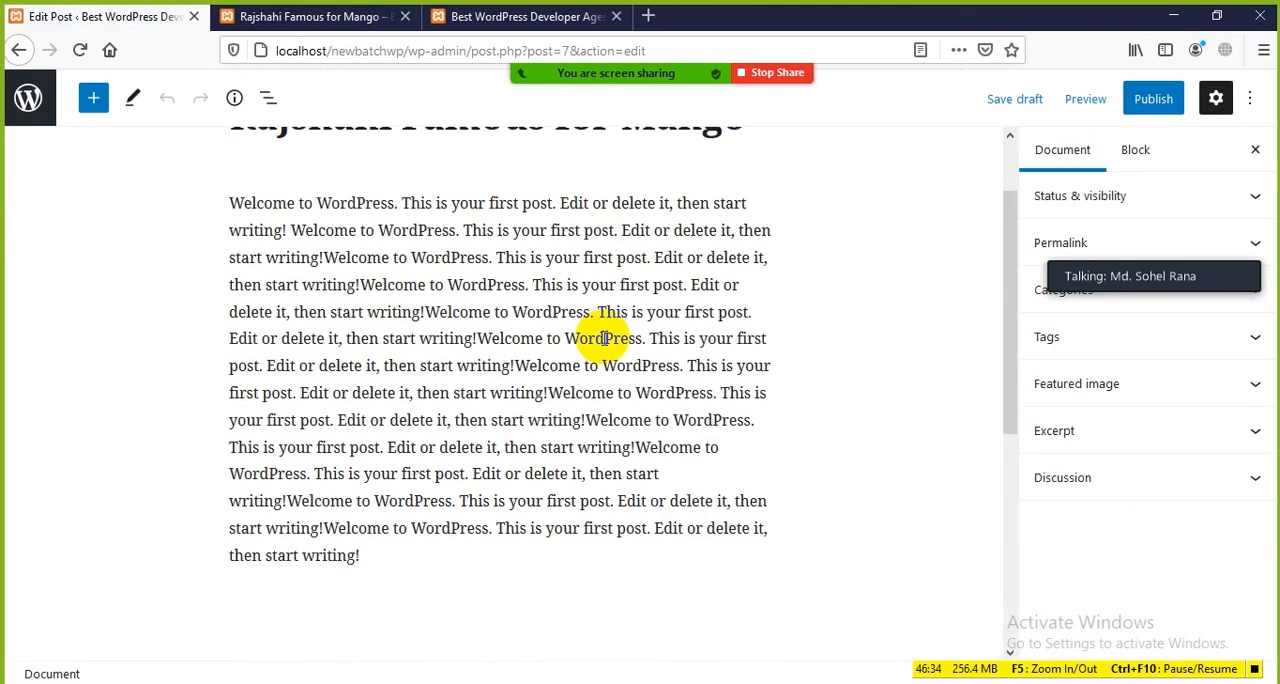
scroll(598, 320, up, 1)
scroll(420, 300, up, 2)
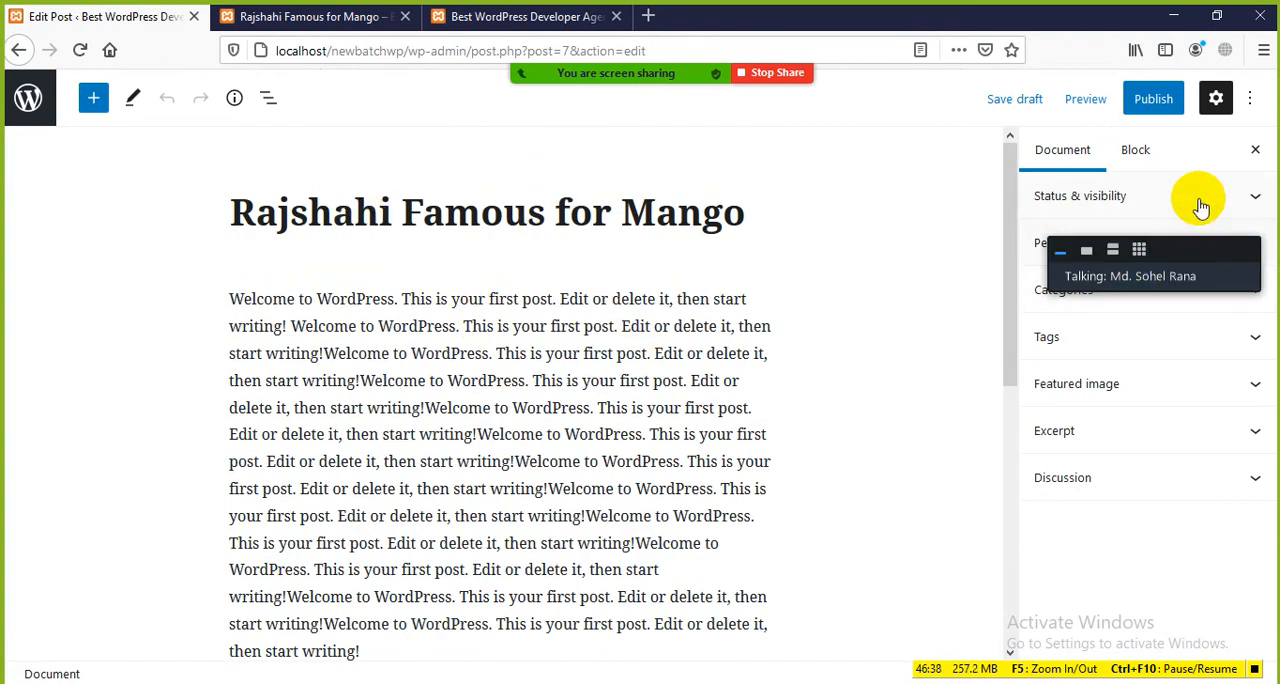
drag(1188, 262, 886, 212)
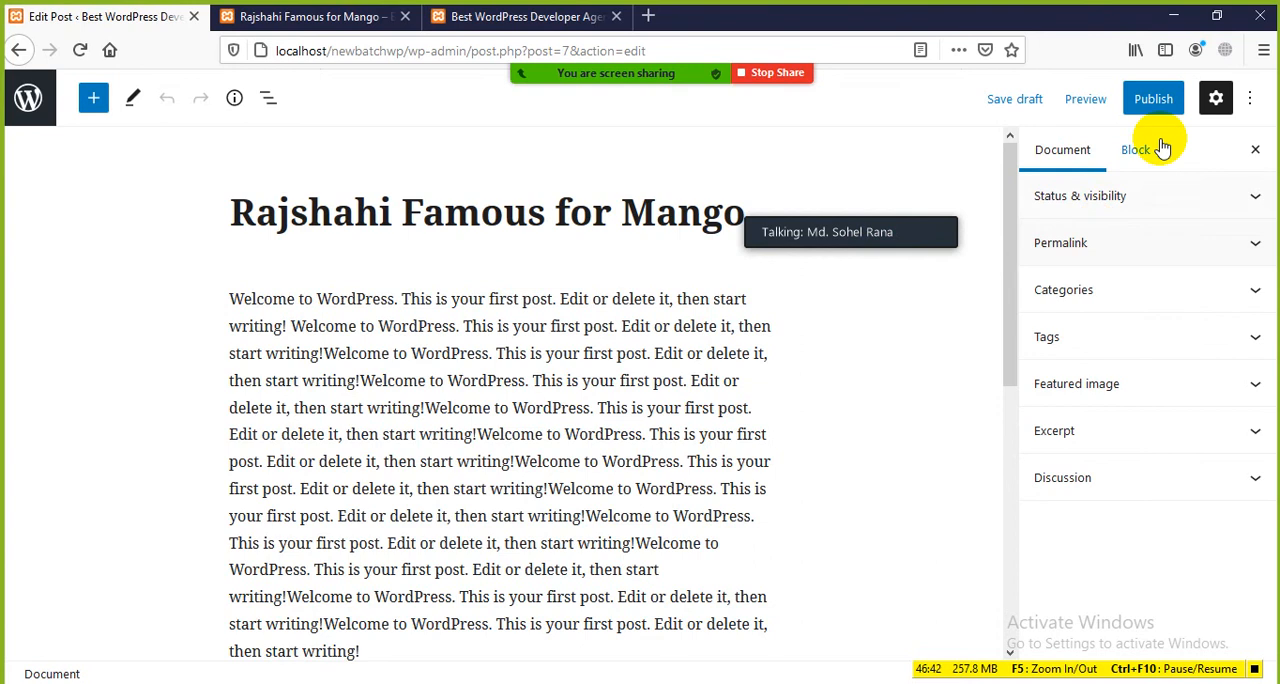
Step: Look through the editor's view, editor and tools options and the block and document settings, then hide the settings
click(1216, 100)
click(1216, 100)
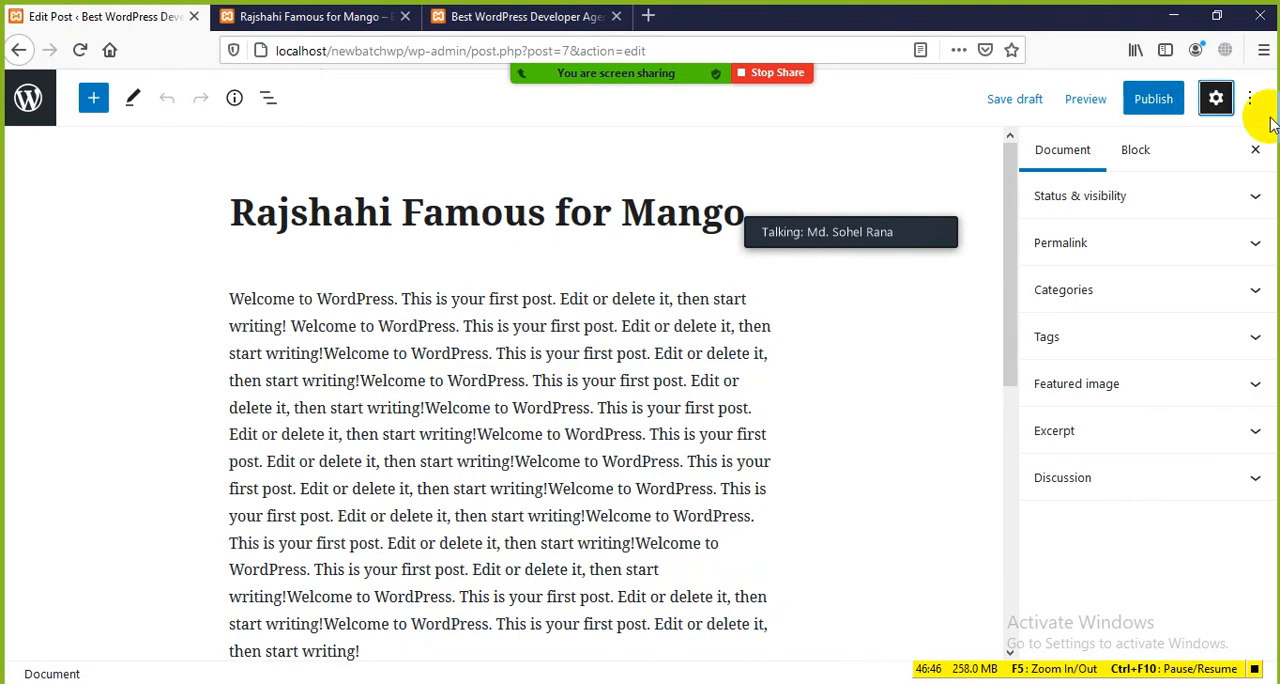
click(1252, 100)
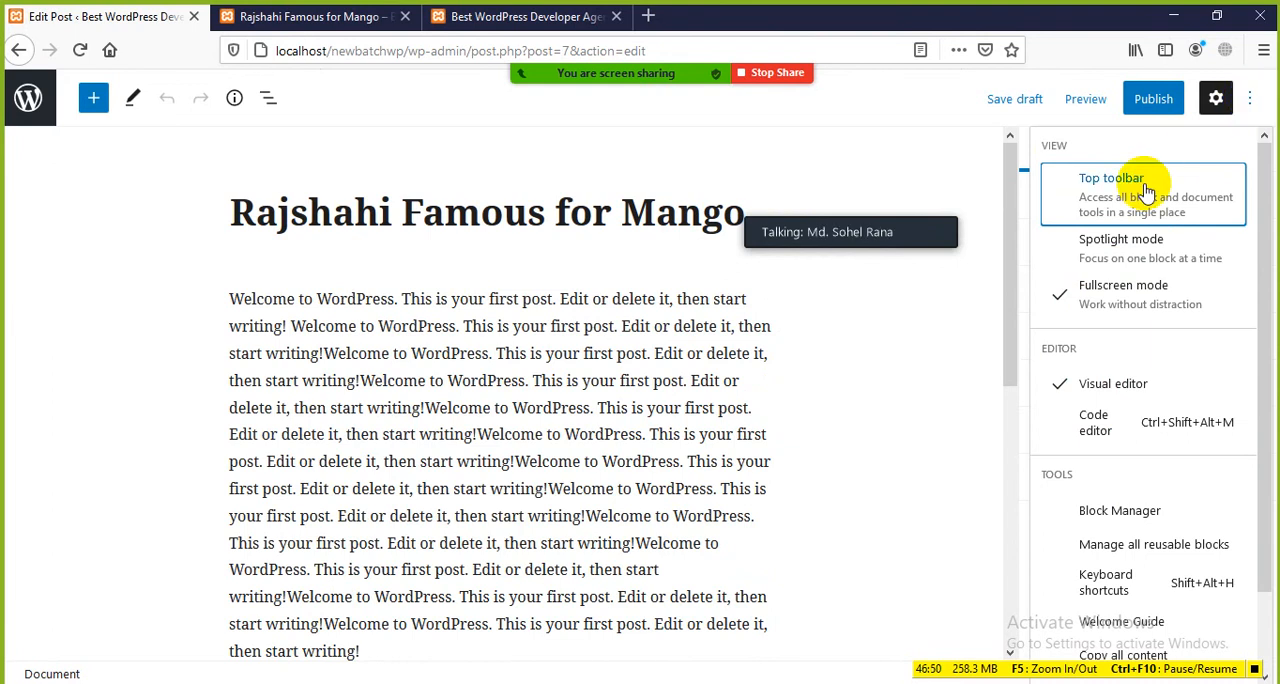
scroll(1116, 311, down, 1)
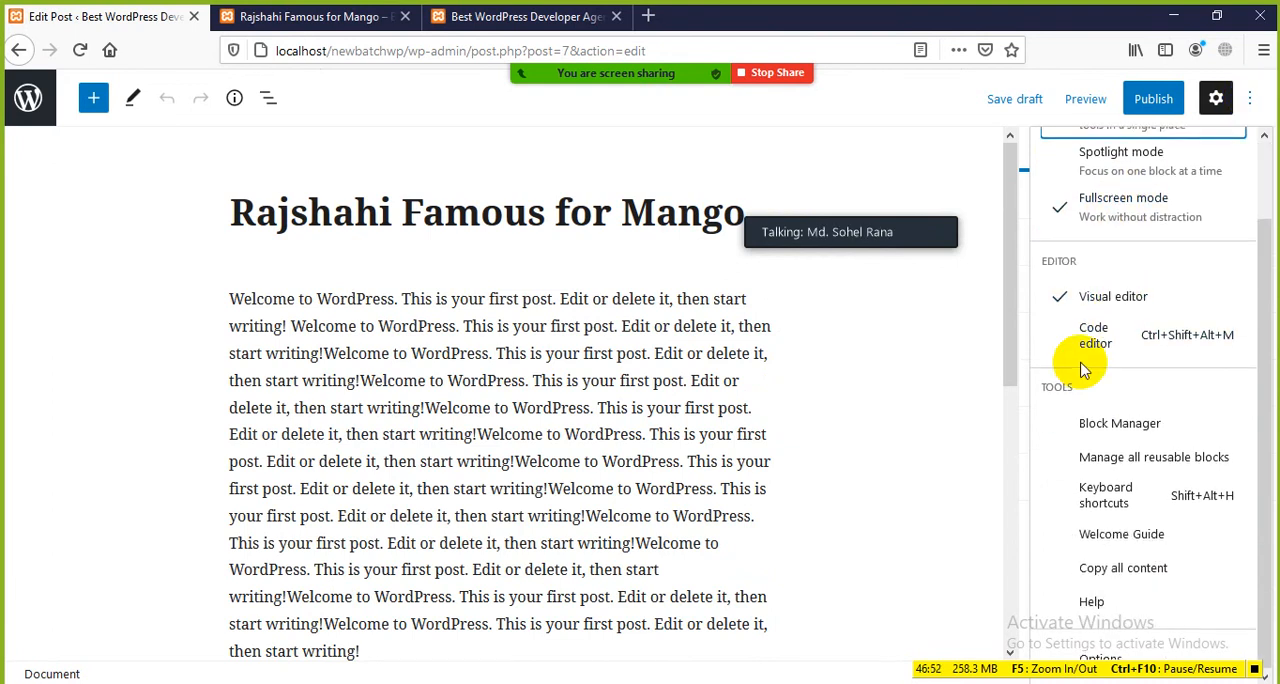
scroll(1090, 362, up, 2)
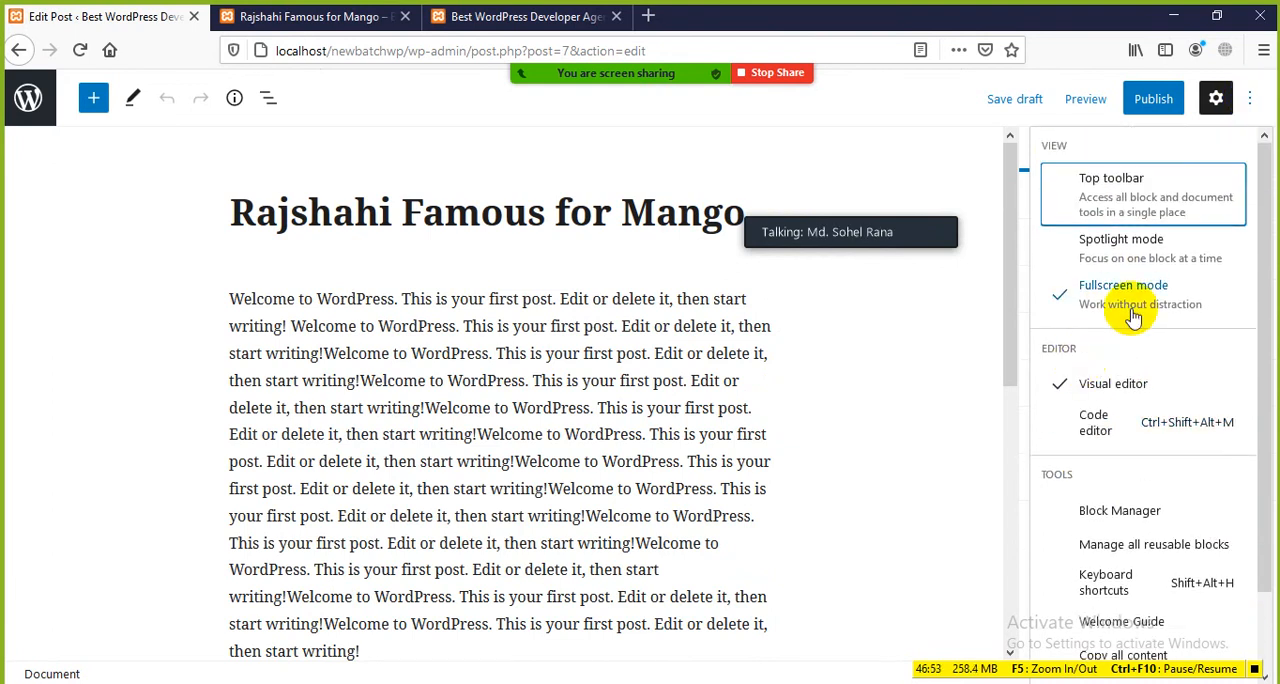
click(1253, 101)
click(1140, 155)
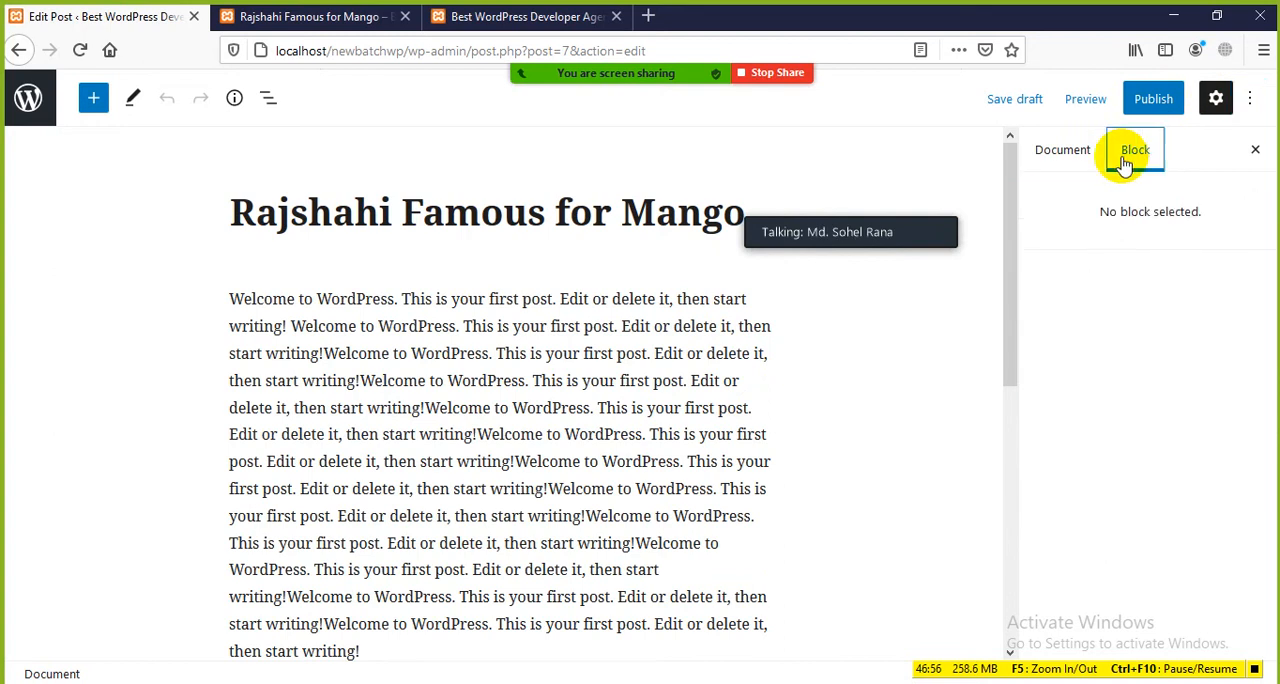
click(1062, 150)
click(1252, 149)
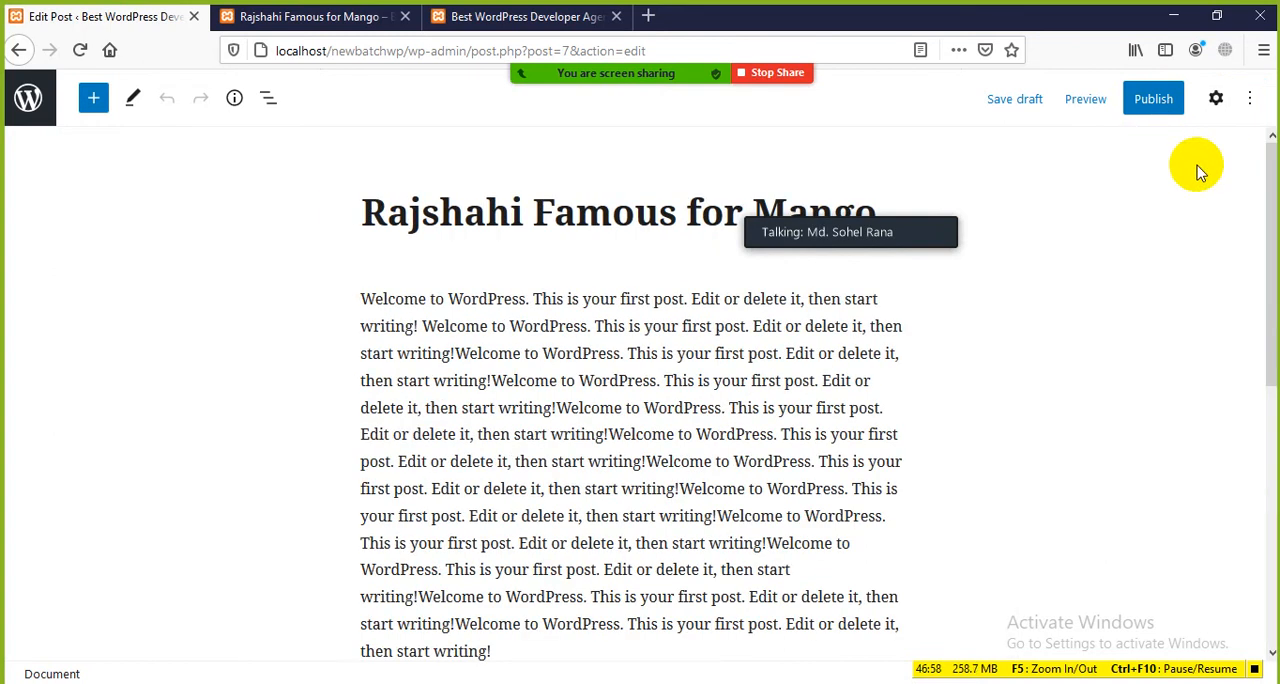
Step: Show the document settings and change the mango post's category from Uncategorized to Fruits
click(1218, 108)
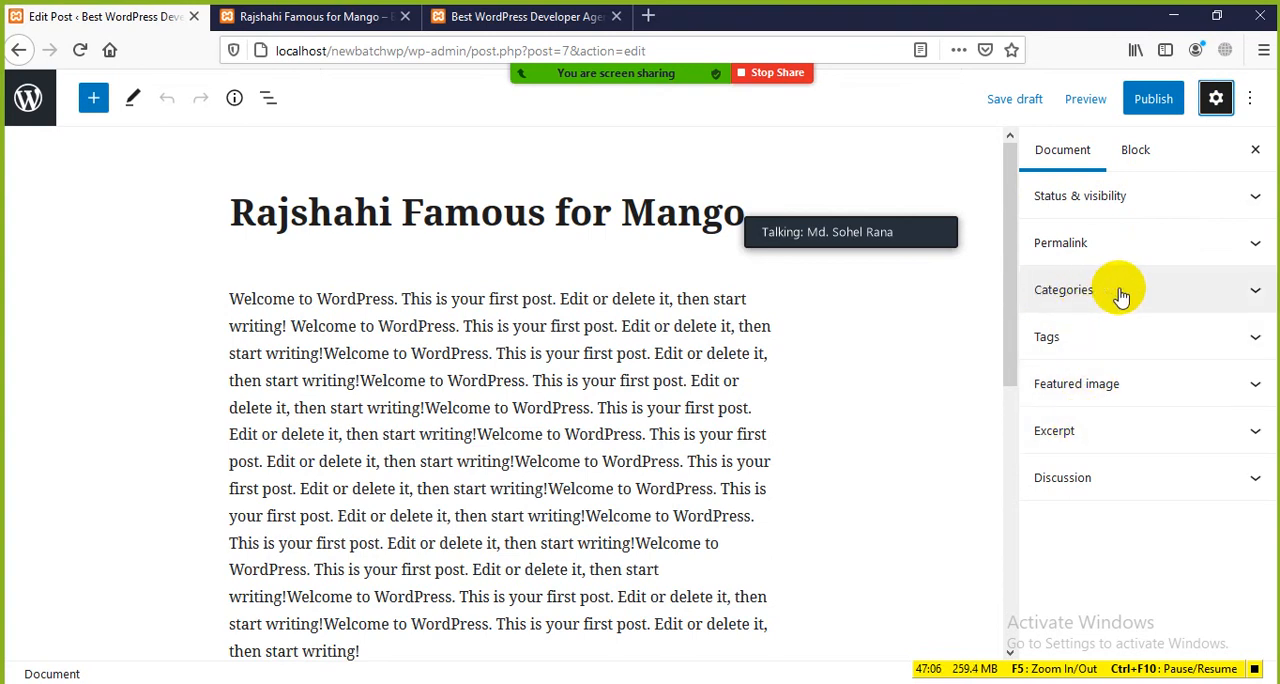
click(1219, 99)
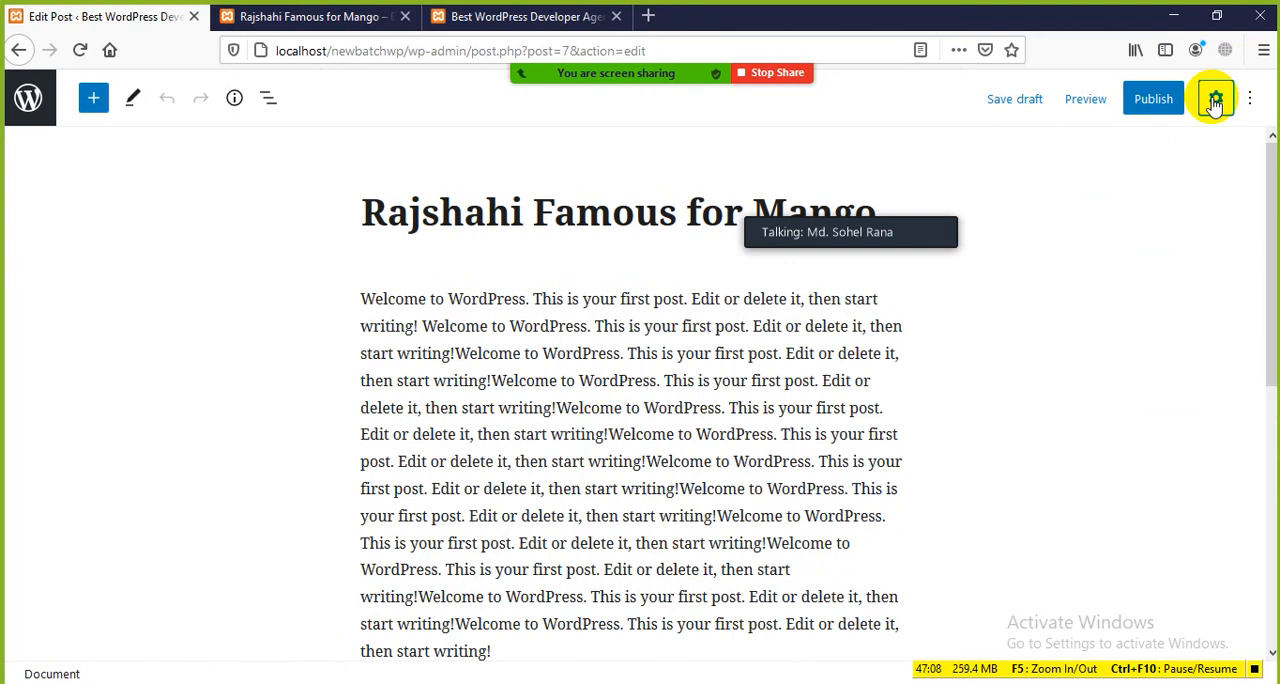
click(1215, 100)
click(1106, 290)
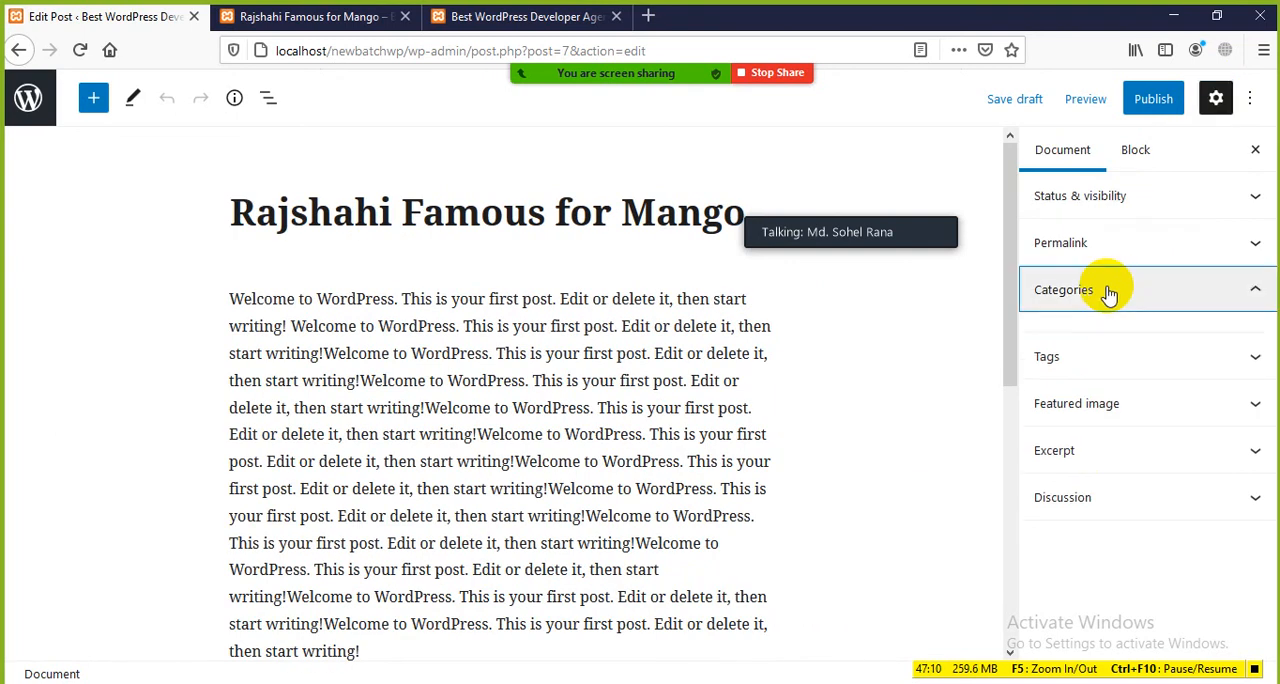
click(1108, 290)
click(1180, 291)
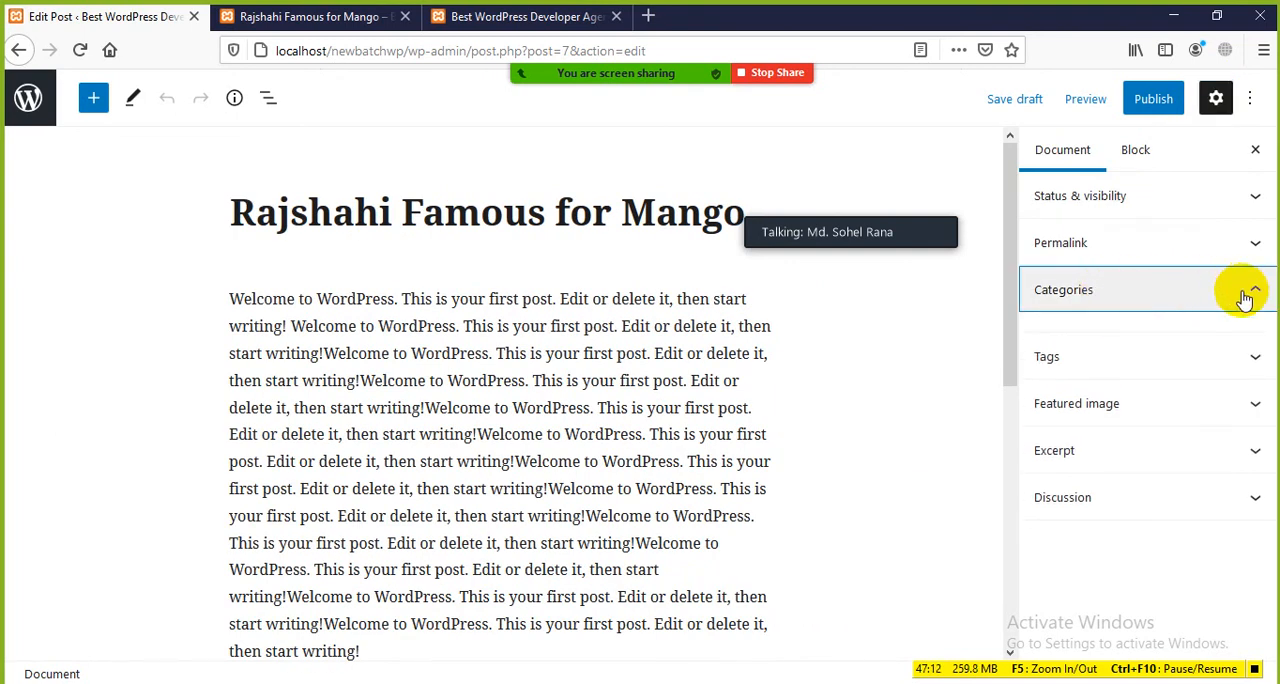
click(1248, 295)
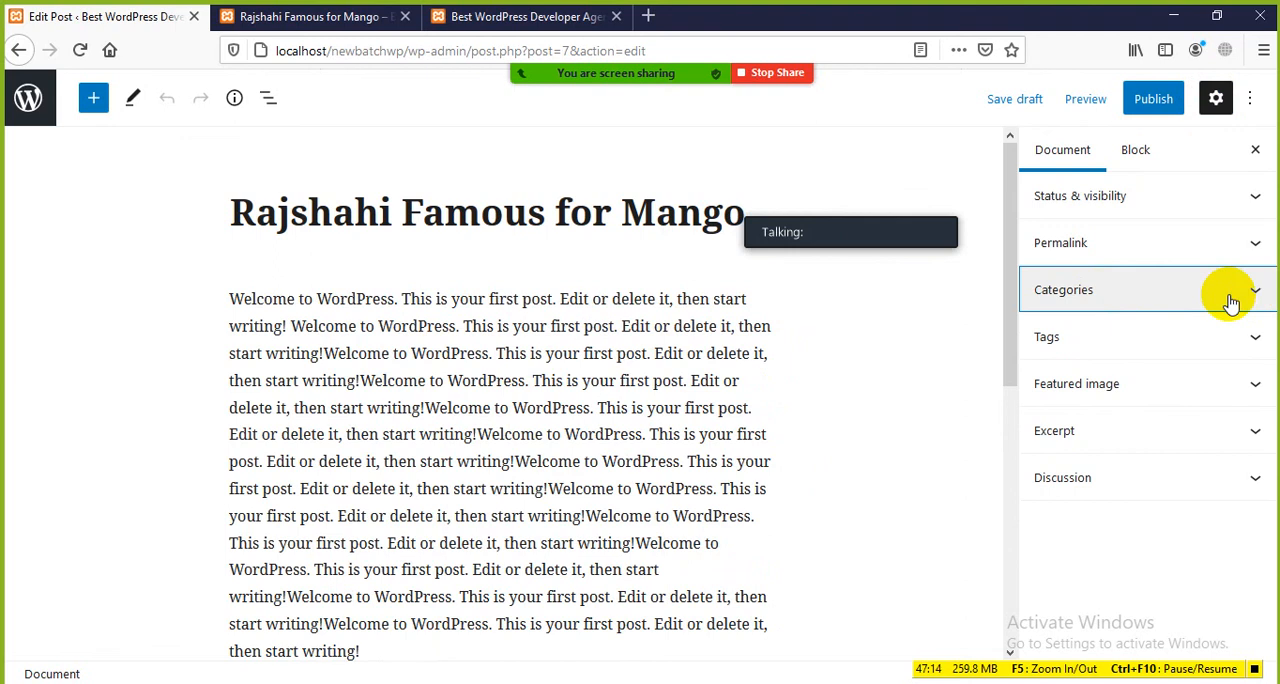
click(1047, 298)
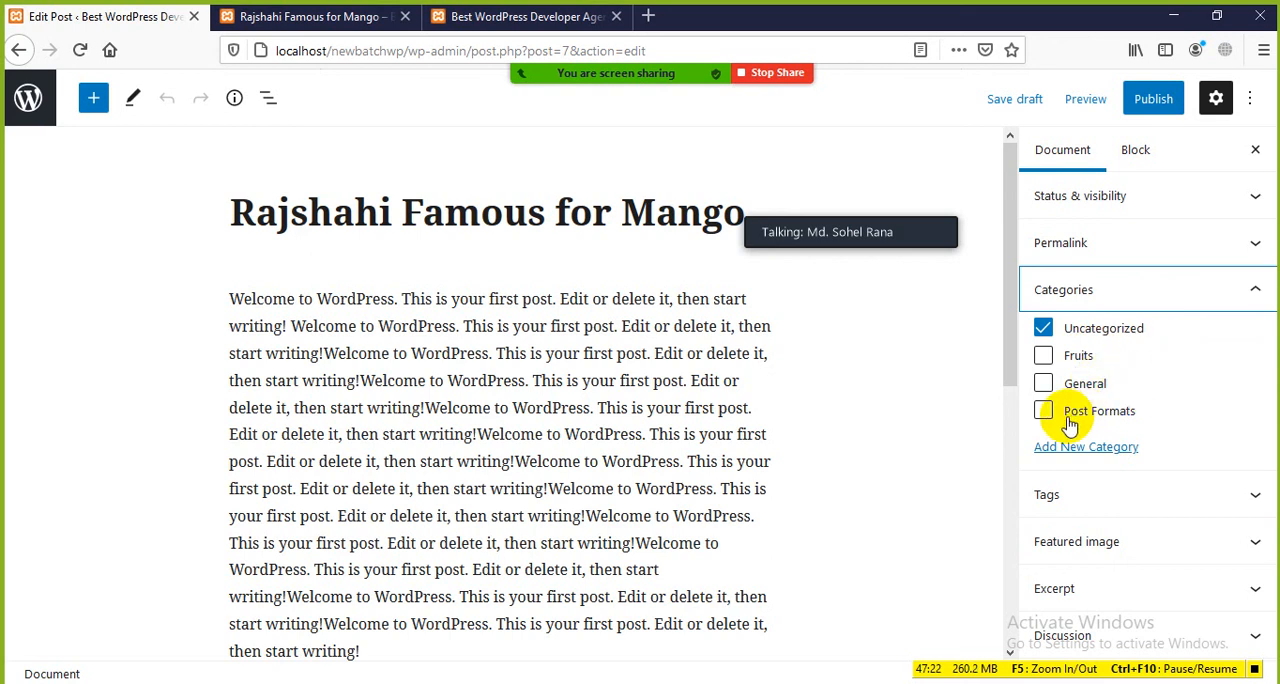
click(1043, 330)
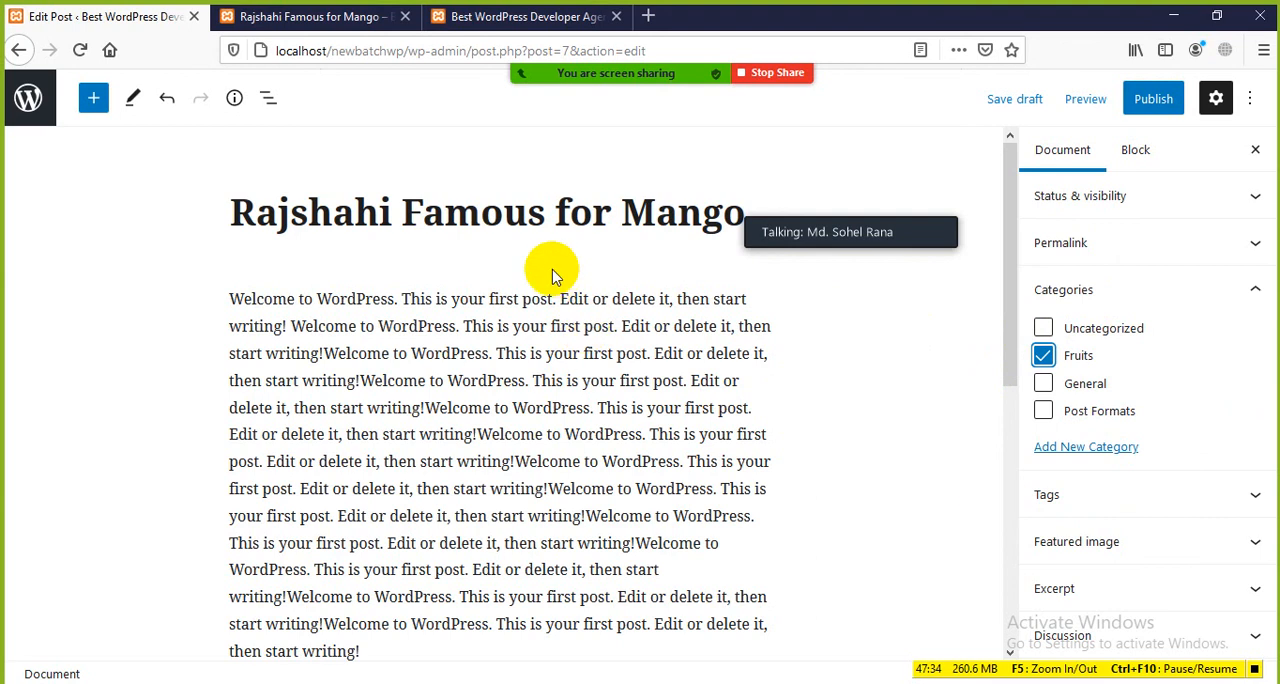
Step: Open the featured image uploader for the post, browse the Desktop for an image file, and close the file browser
click(1078, 545)
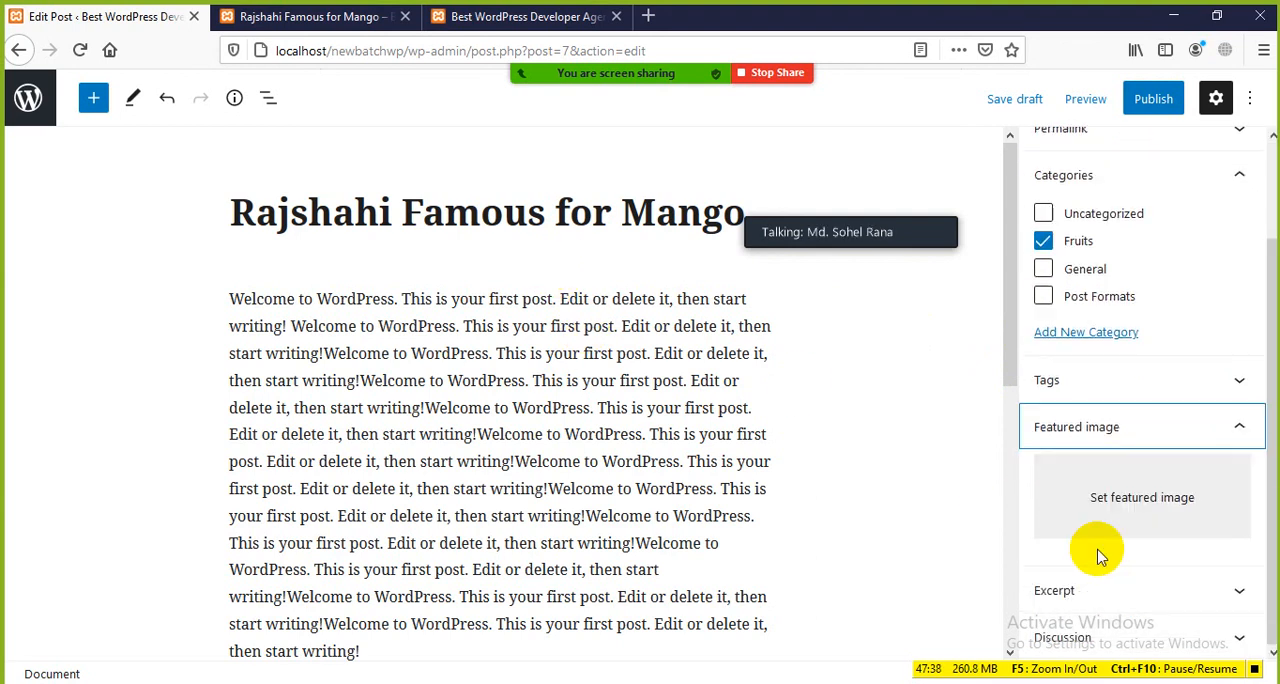
click(1136, 507)
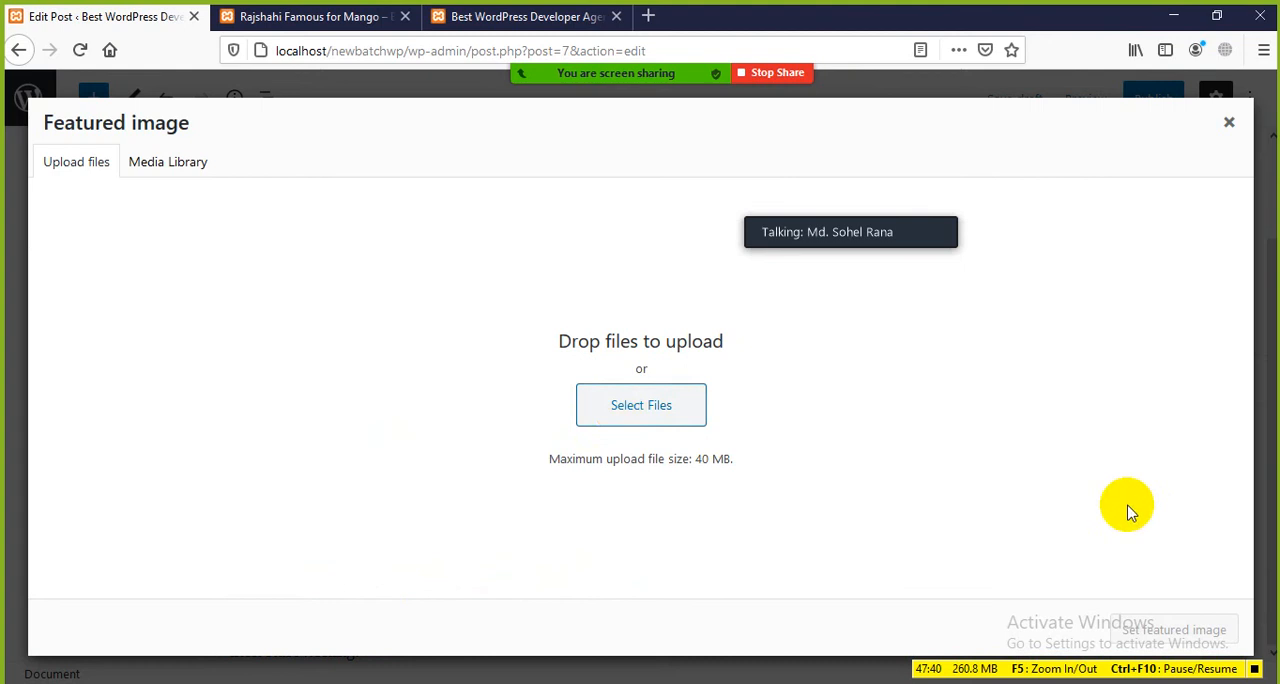
click(625, 412)
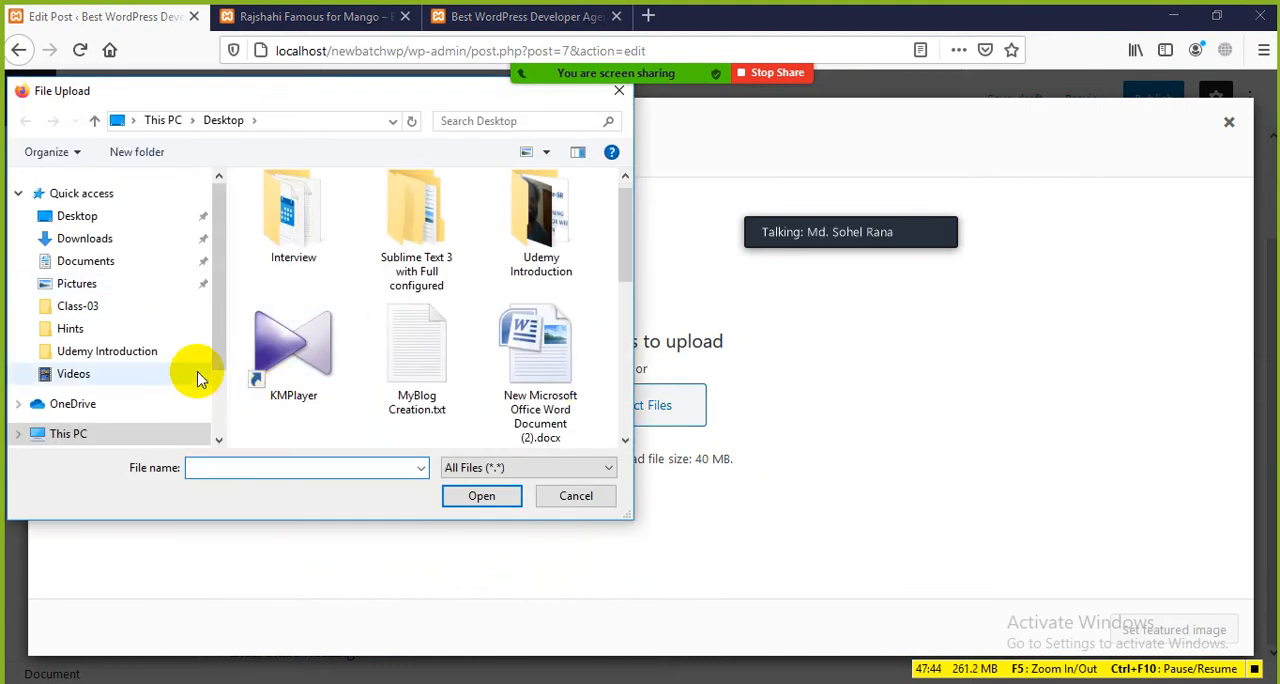
click(657, 33)
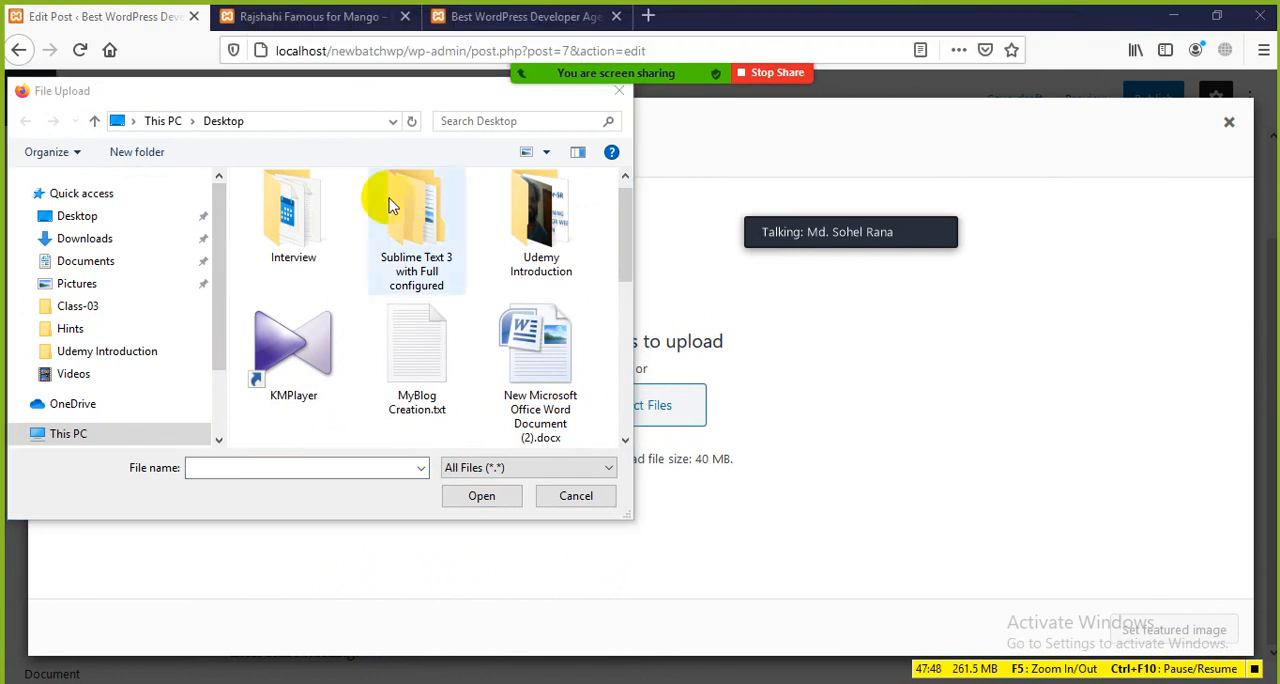
click(619, 91)
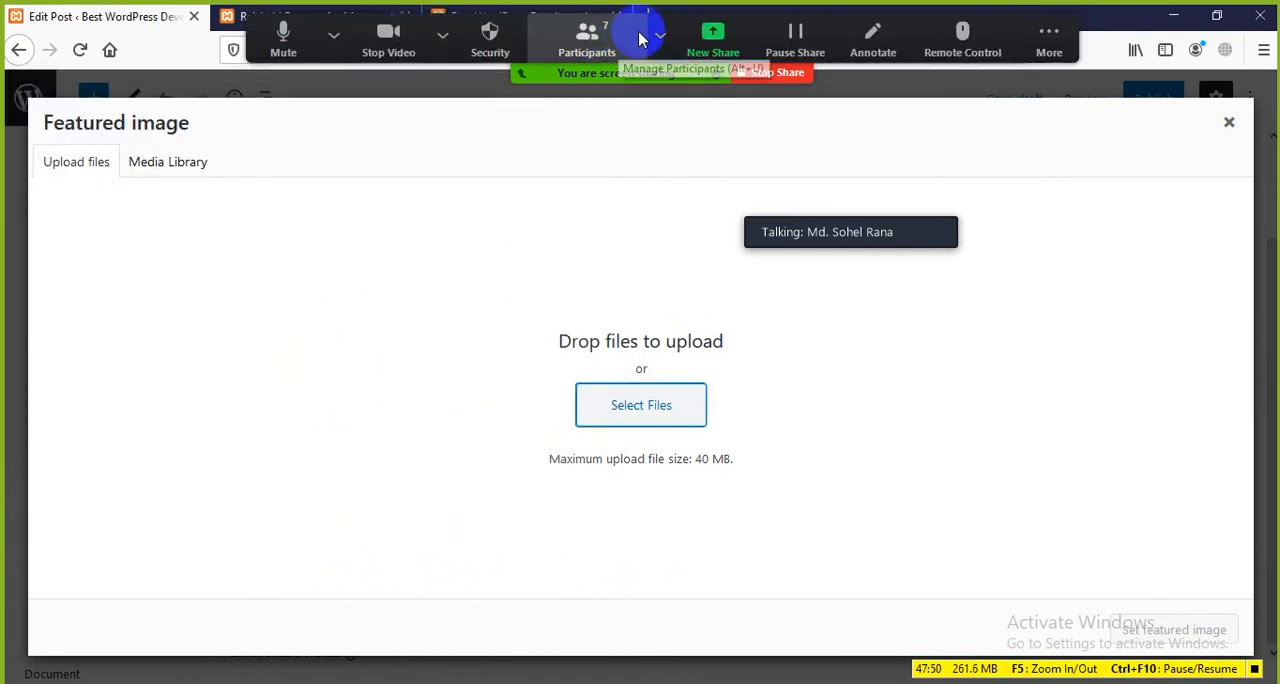
click(640, 37)
click(711, 30)
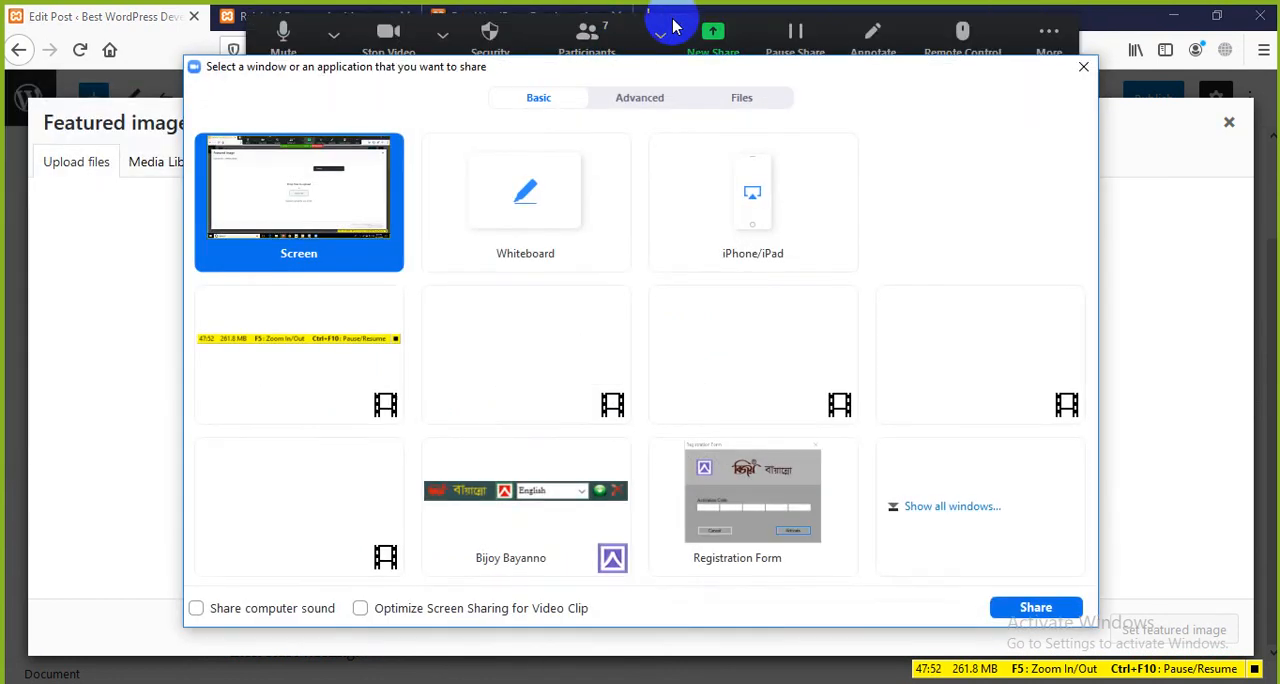
click(1086, 69)
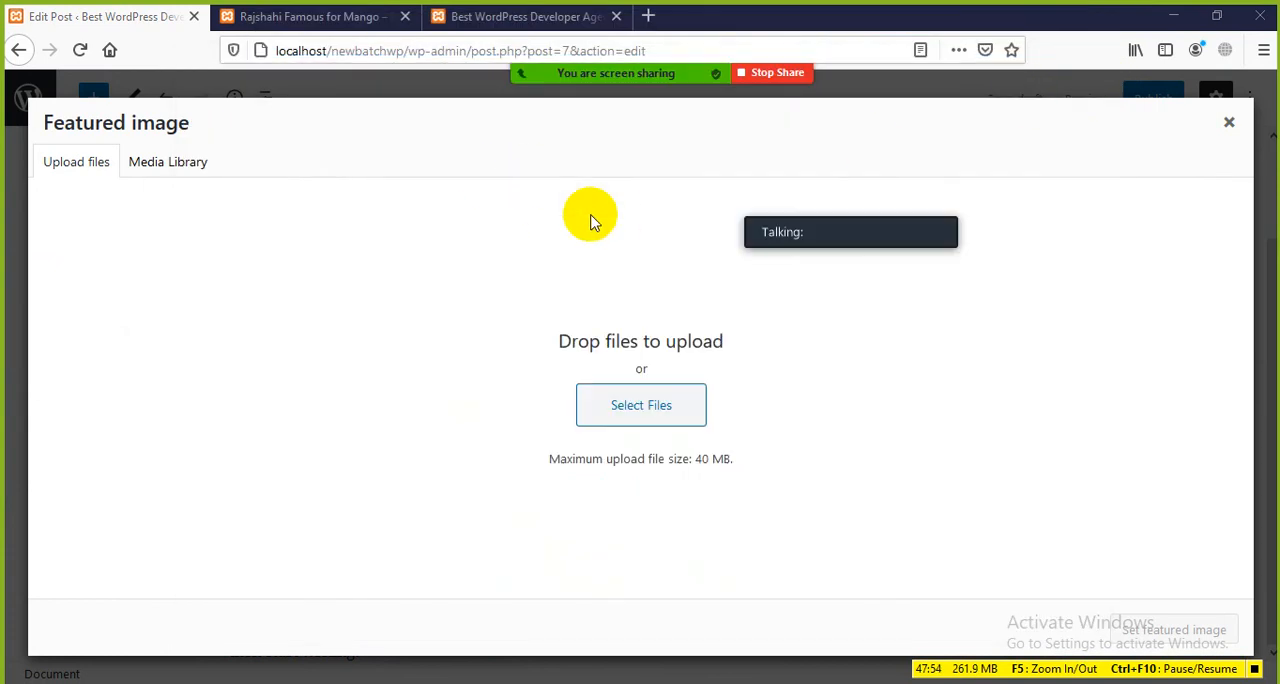
key(super+d)
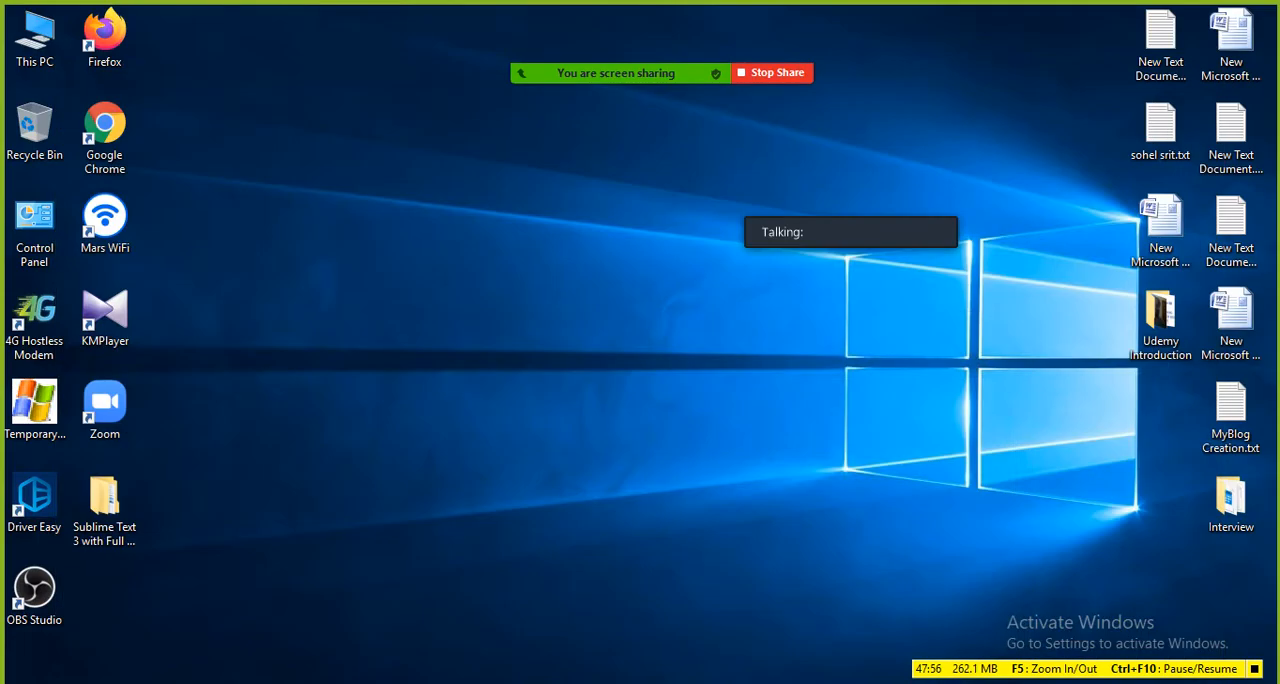
key(super+d)
click(318, 17)
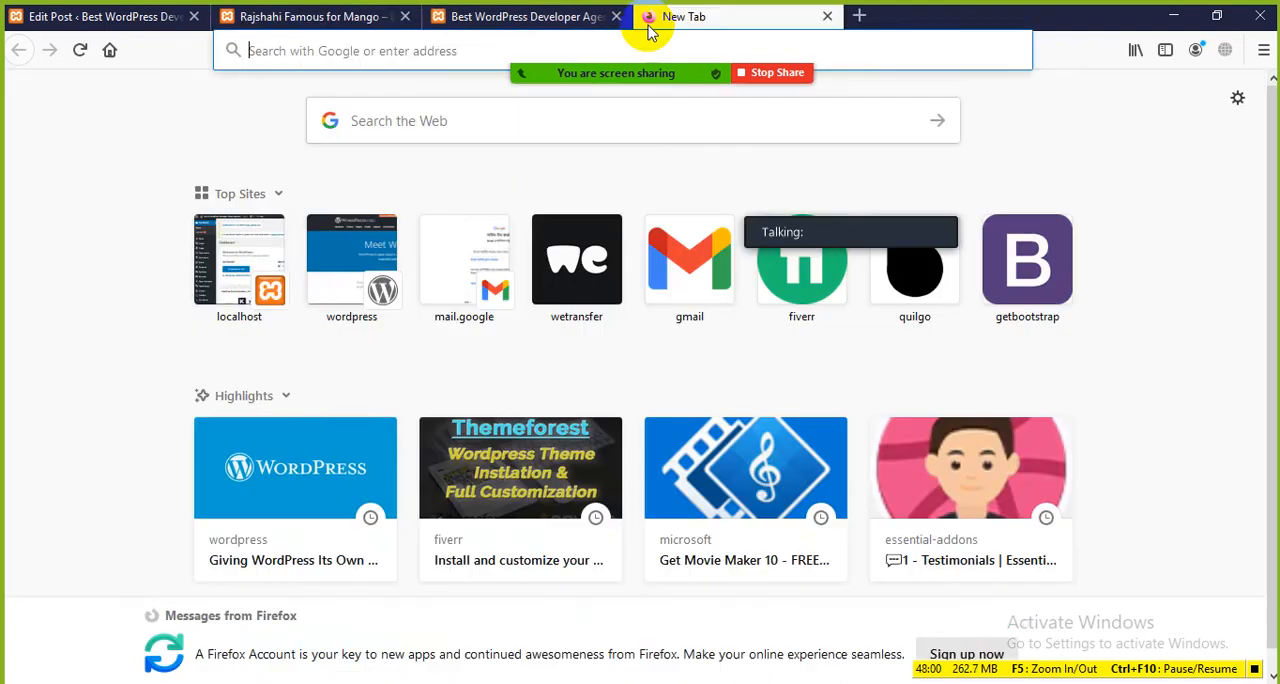
Step: Open a new browser tab and try out a screenshot selection around the Themeforest thumbnail, discarding the capture
click(648, 16)
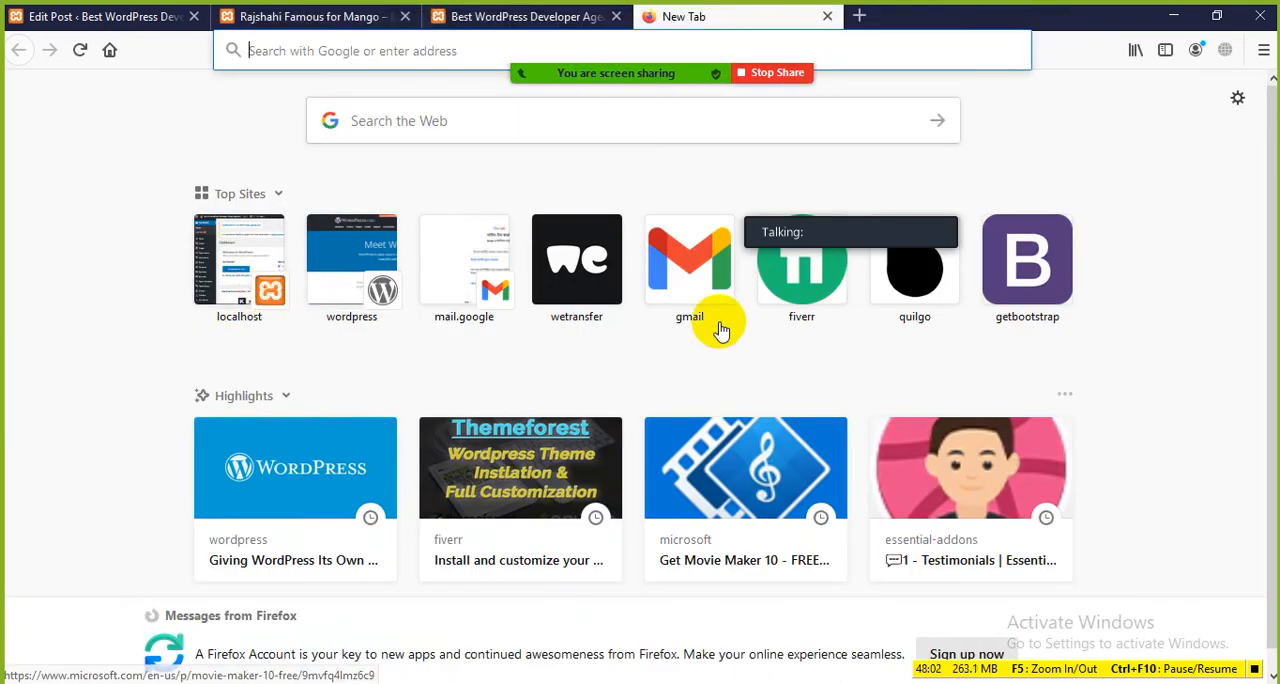
key(Print)
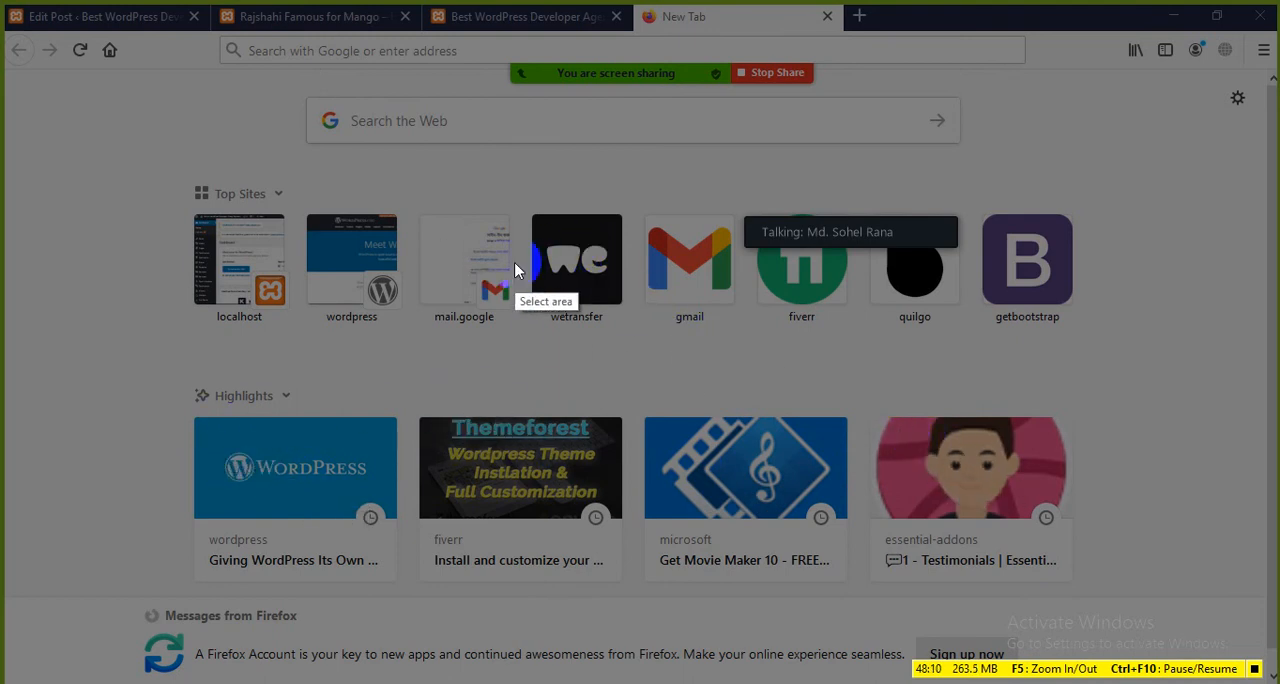
drag(415, 411, 623, 521)
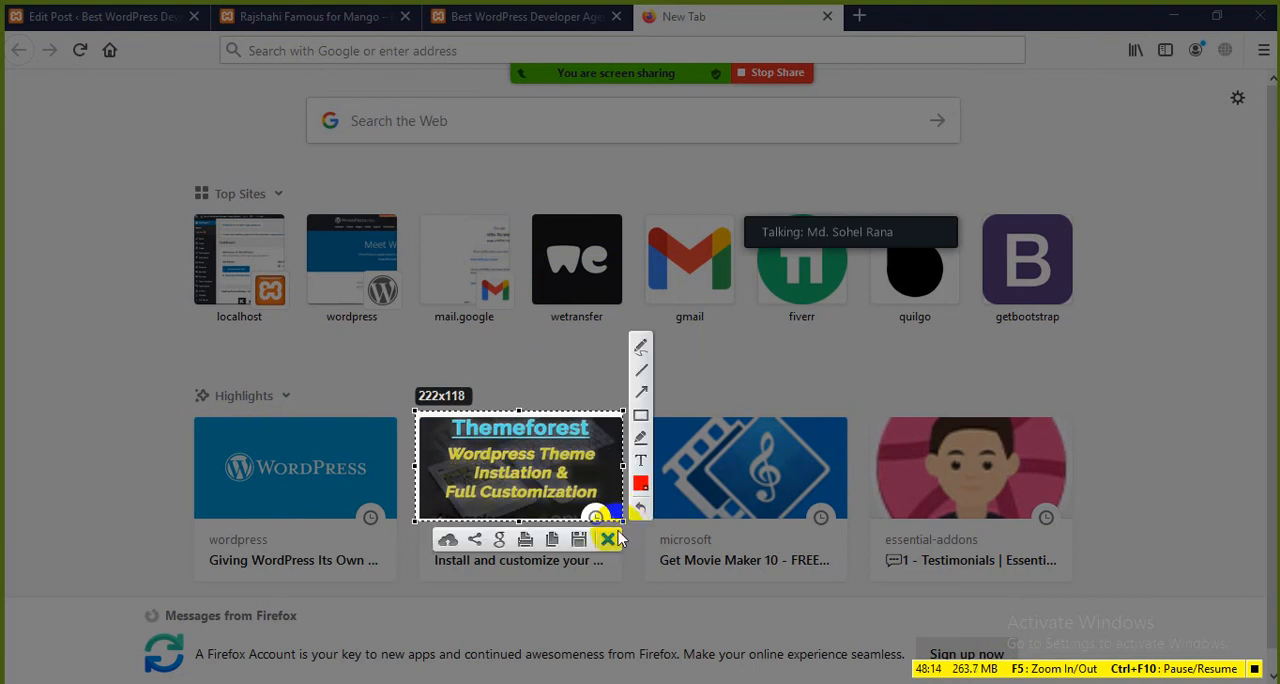
click(612, 538)
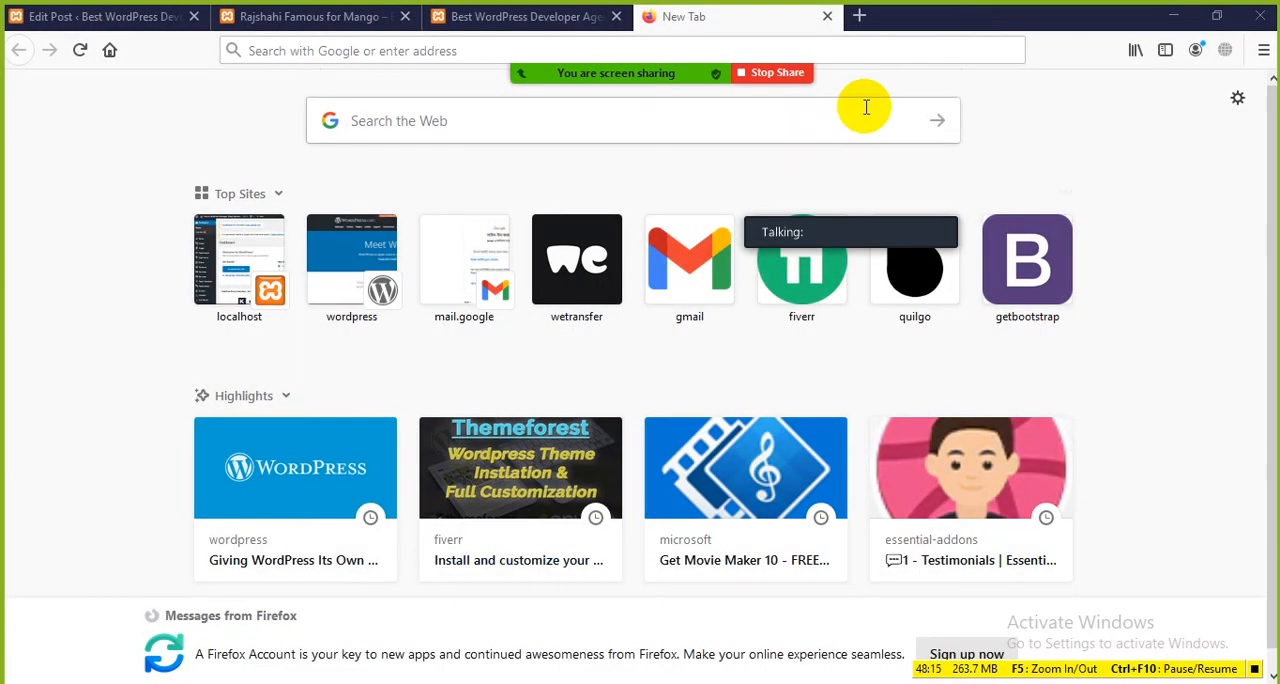
Step: Search Google for "mango" and browse the image results for a suitable picture
click(820, 52)
text(mango)
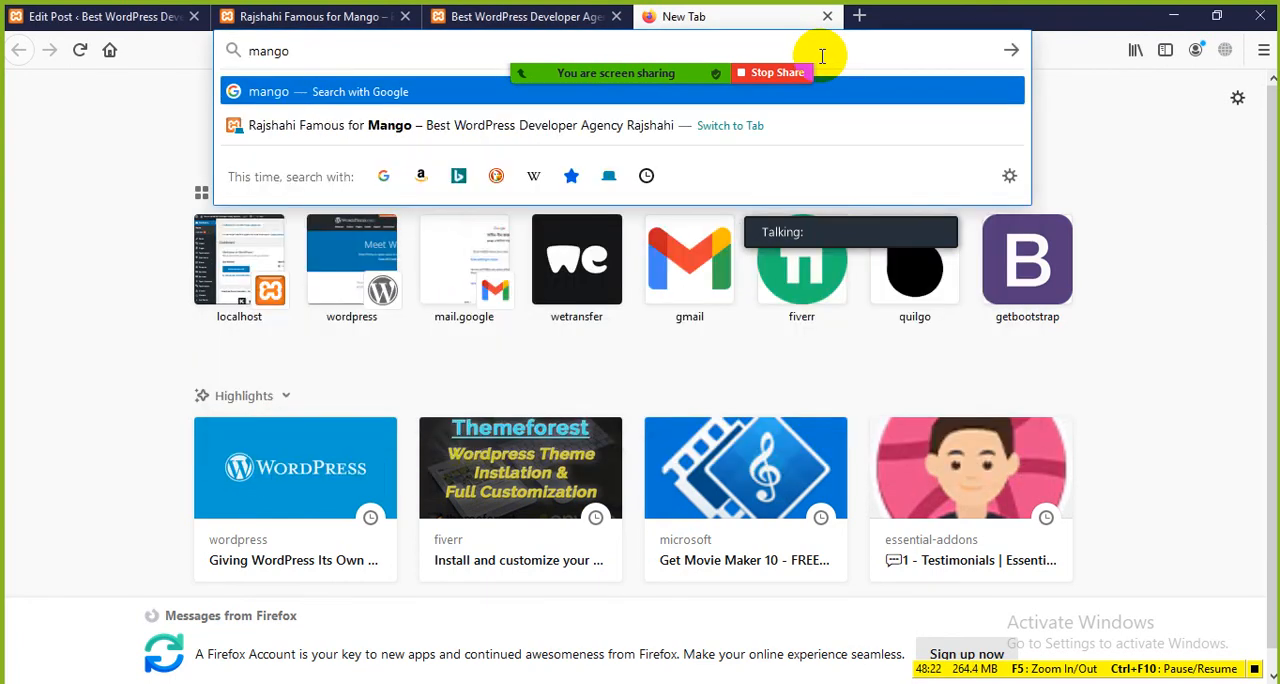
key(Return)
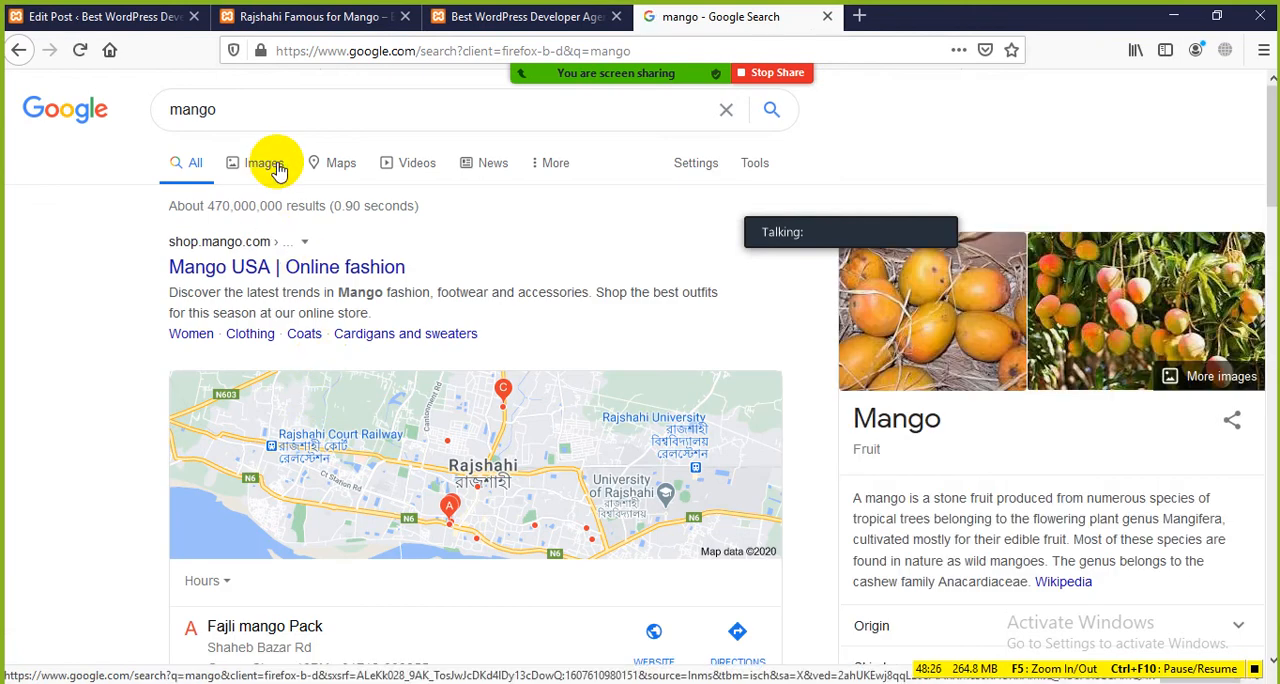
click(264, 167)
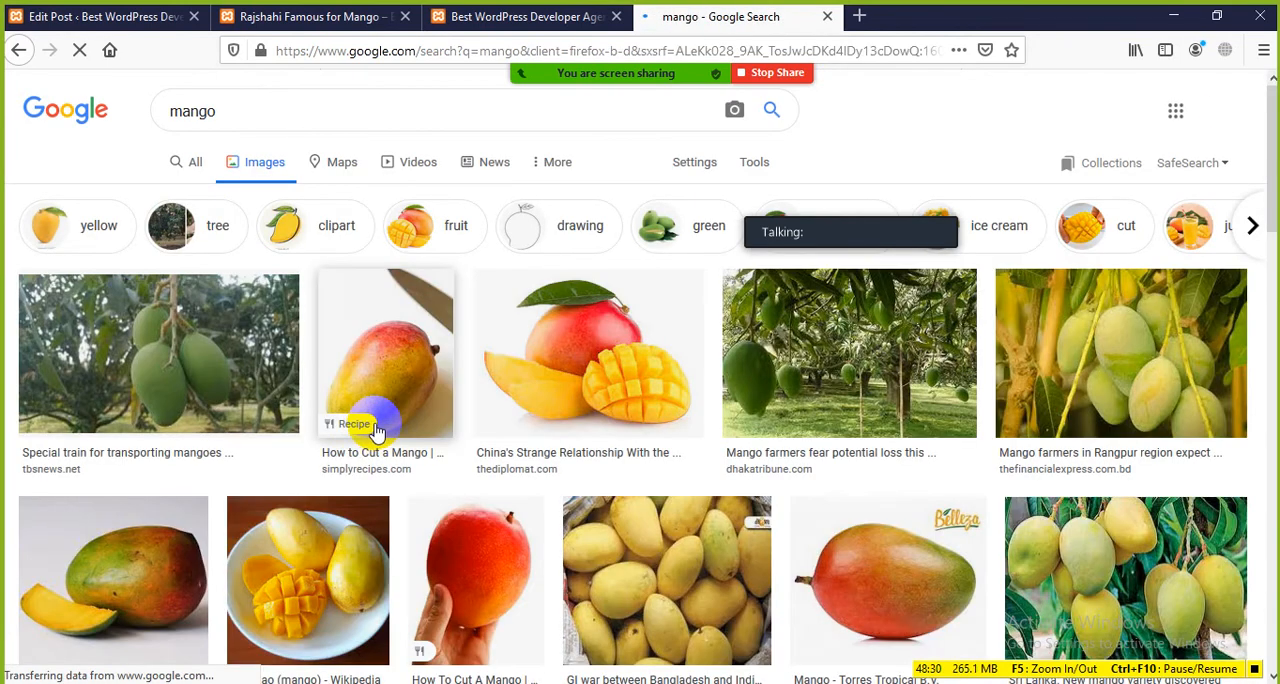
scroll(372, 432, down, 3)
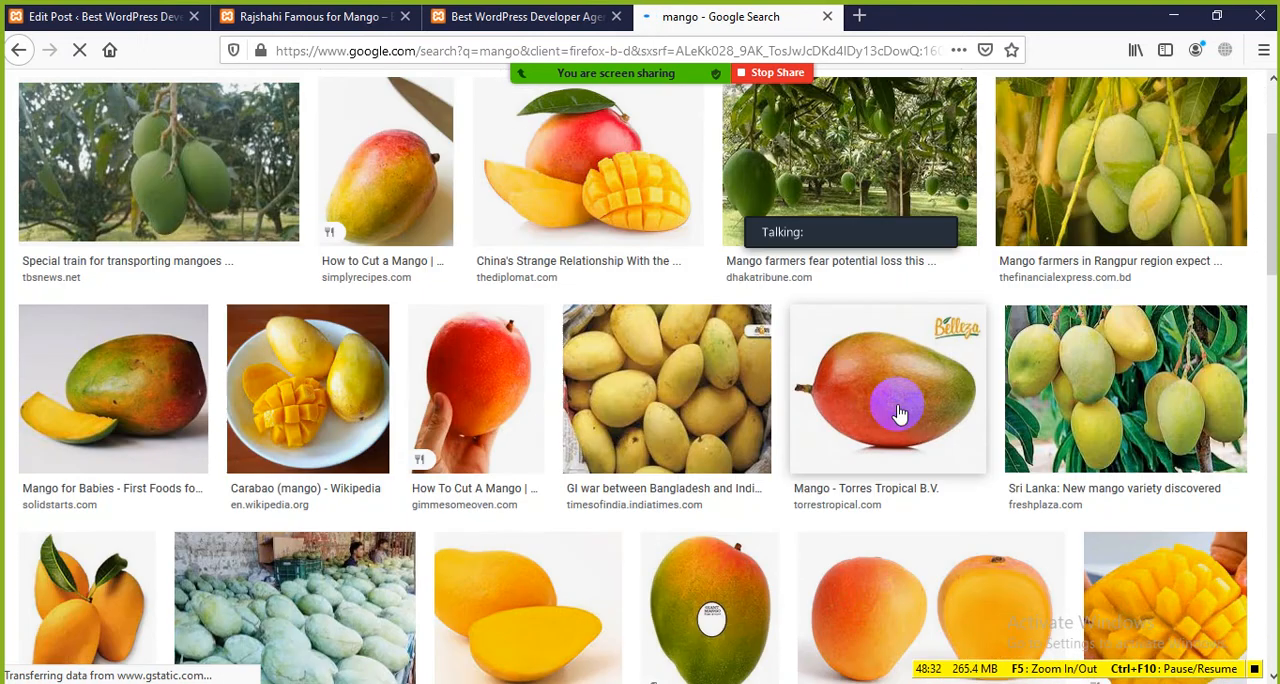
scroll(893, 398, up, 3)
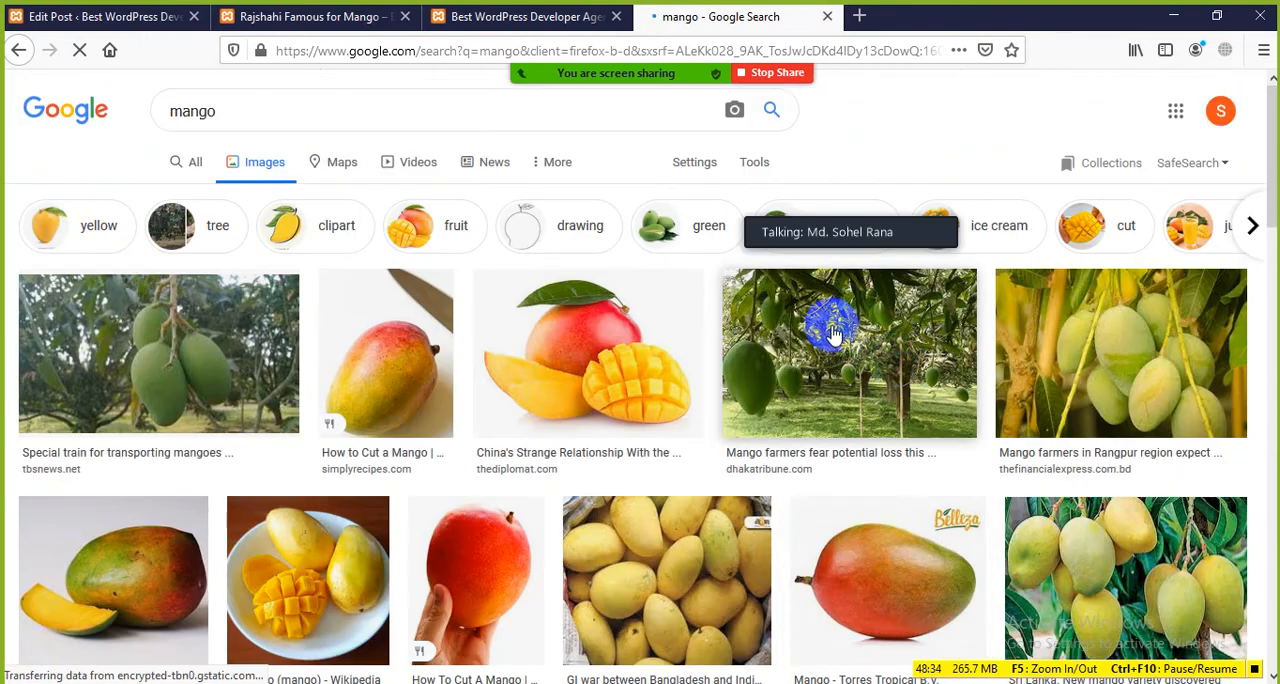
Step: Save the Dhaka Tribune mango orchard image to the Desktop as index.jpg and close the search tab
click(833, 333)
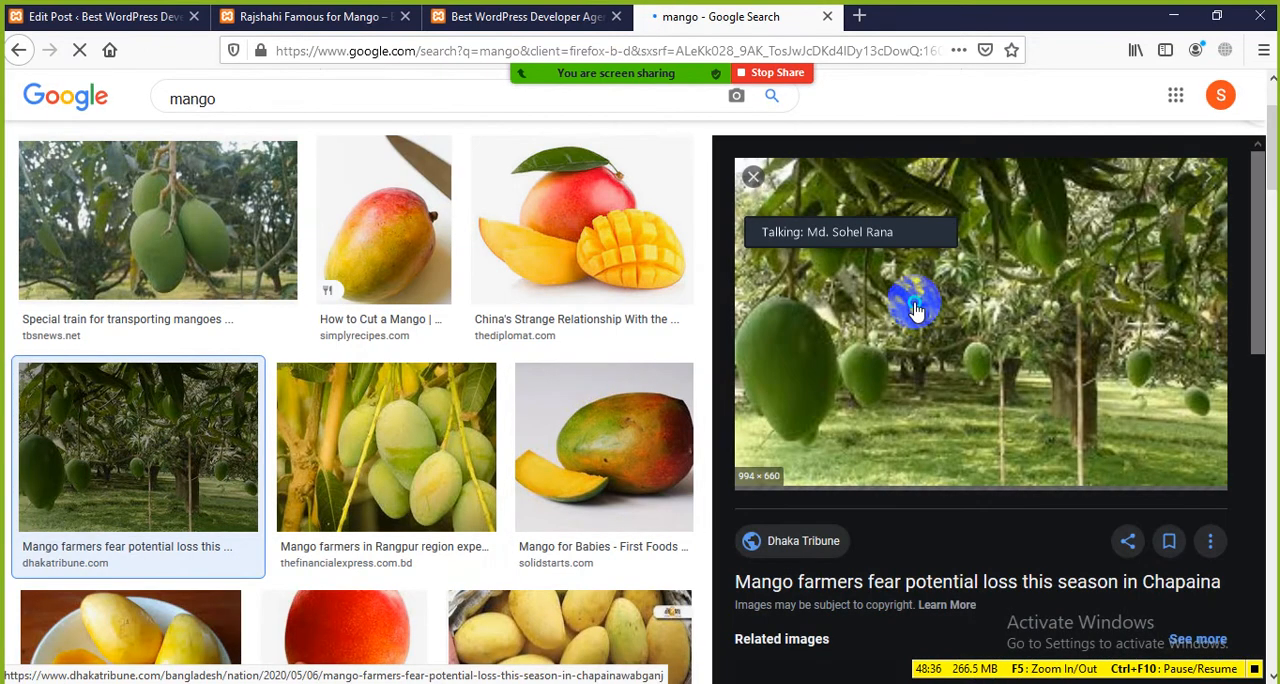
right_click(915, 312)
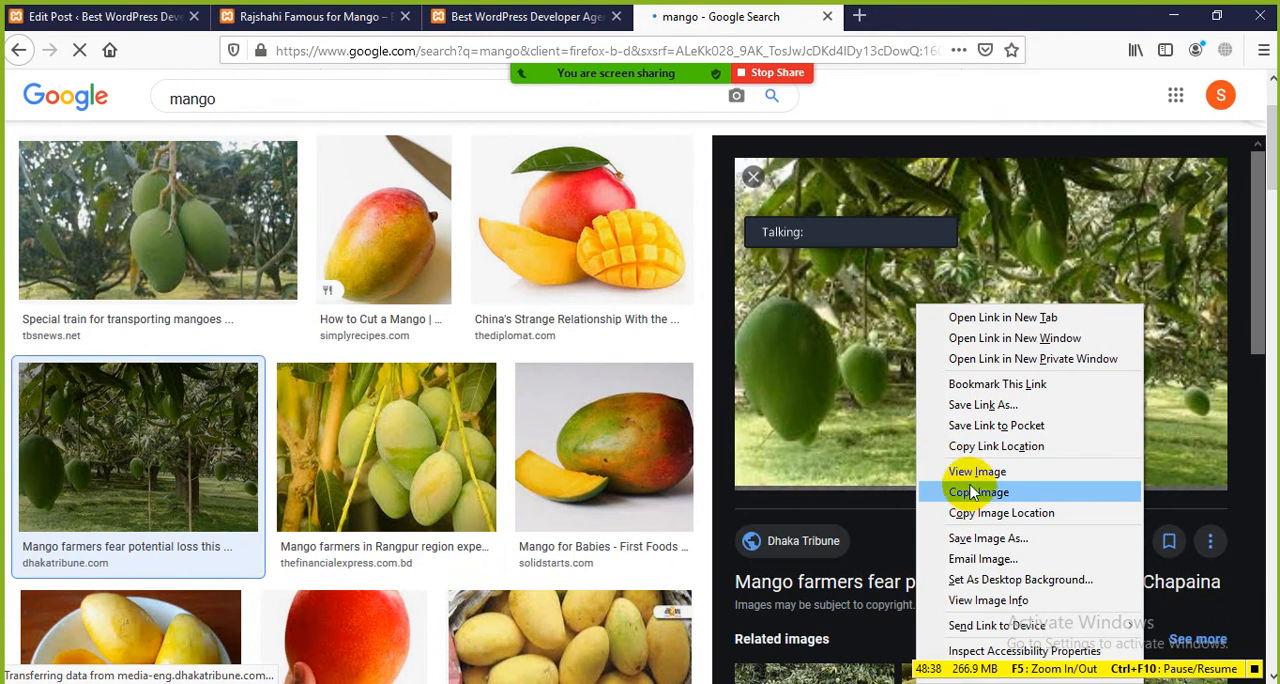
click(985, 538)
click(345, 430)
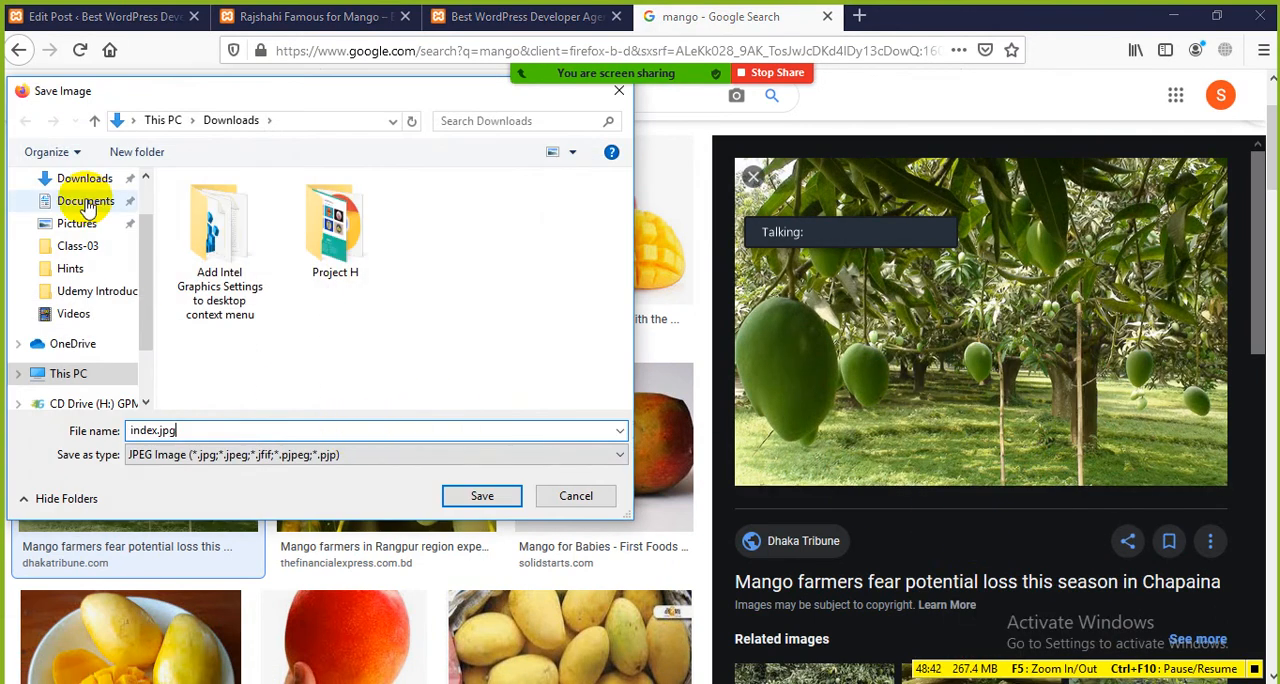
scroll(143, 263, up, 2)
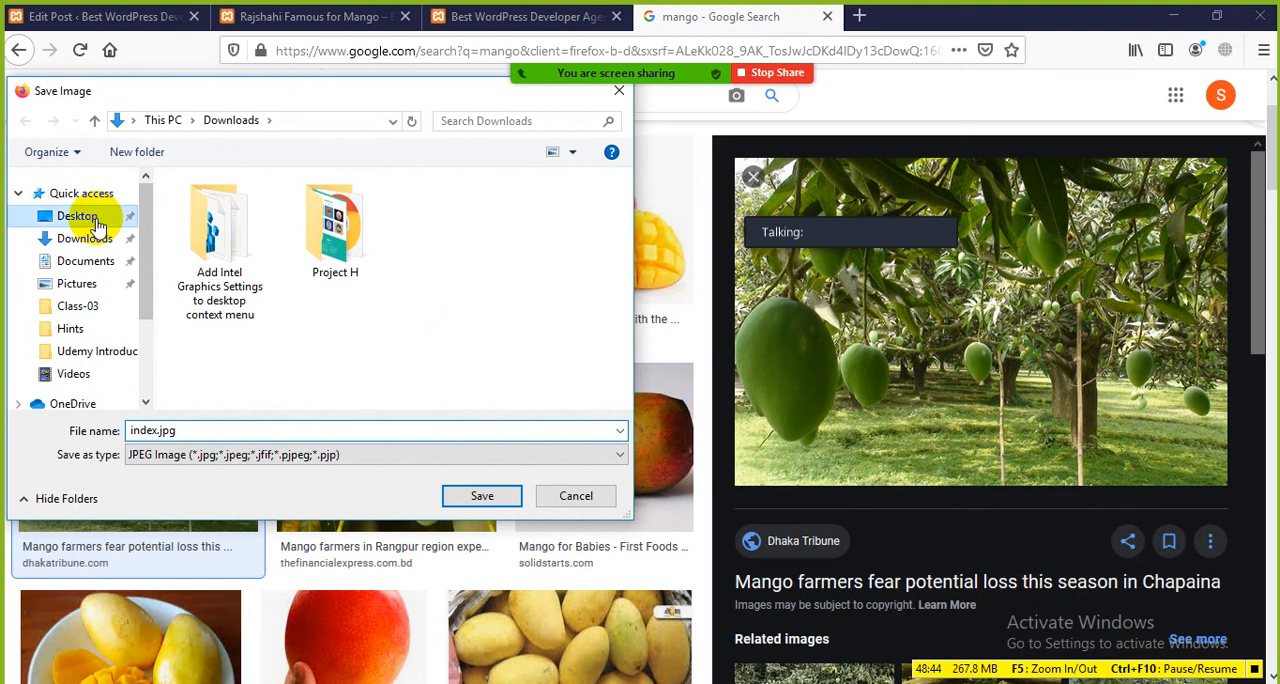
click(80, 216)
click(482, 495)
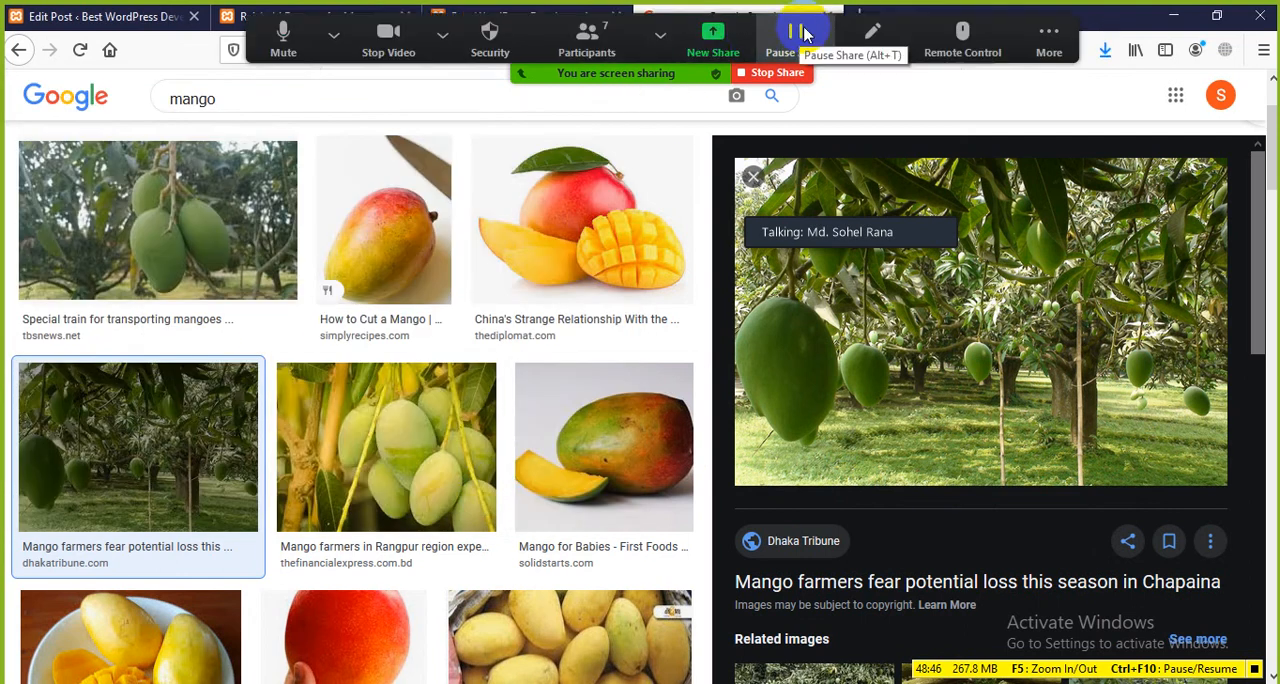
click(1012, 195)
click(823, 20)
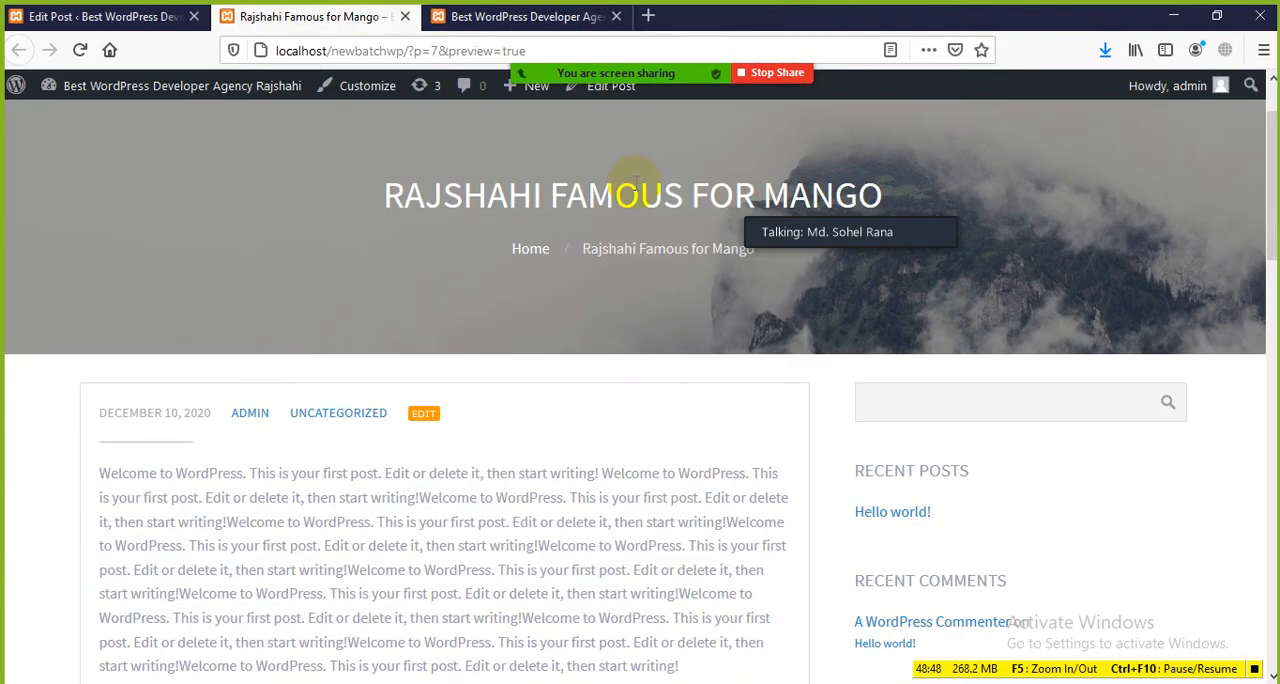
Step: Upload index.jpg from the Desktop and set it as the mango post's featured image
scroll(893, 505, down, 2)
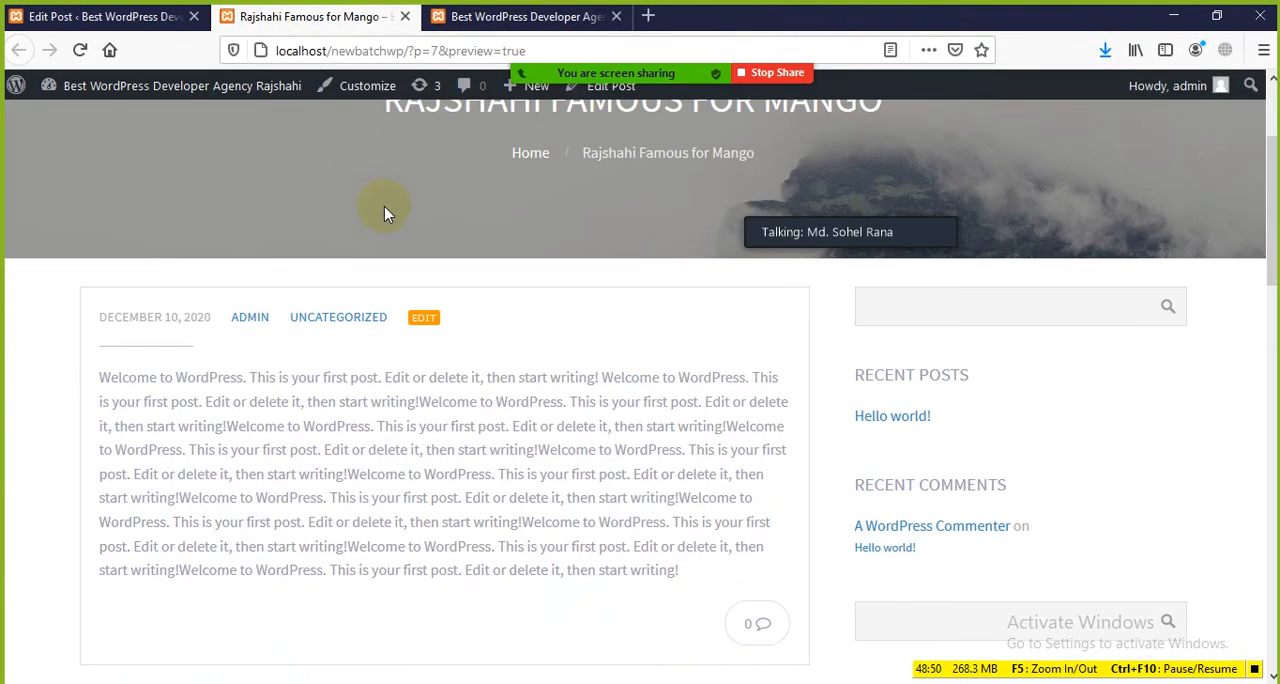
click(171, 17)
click(664, 408)
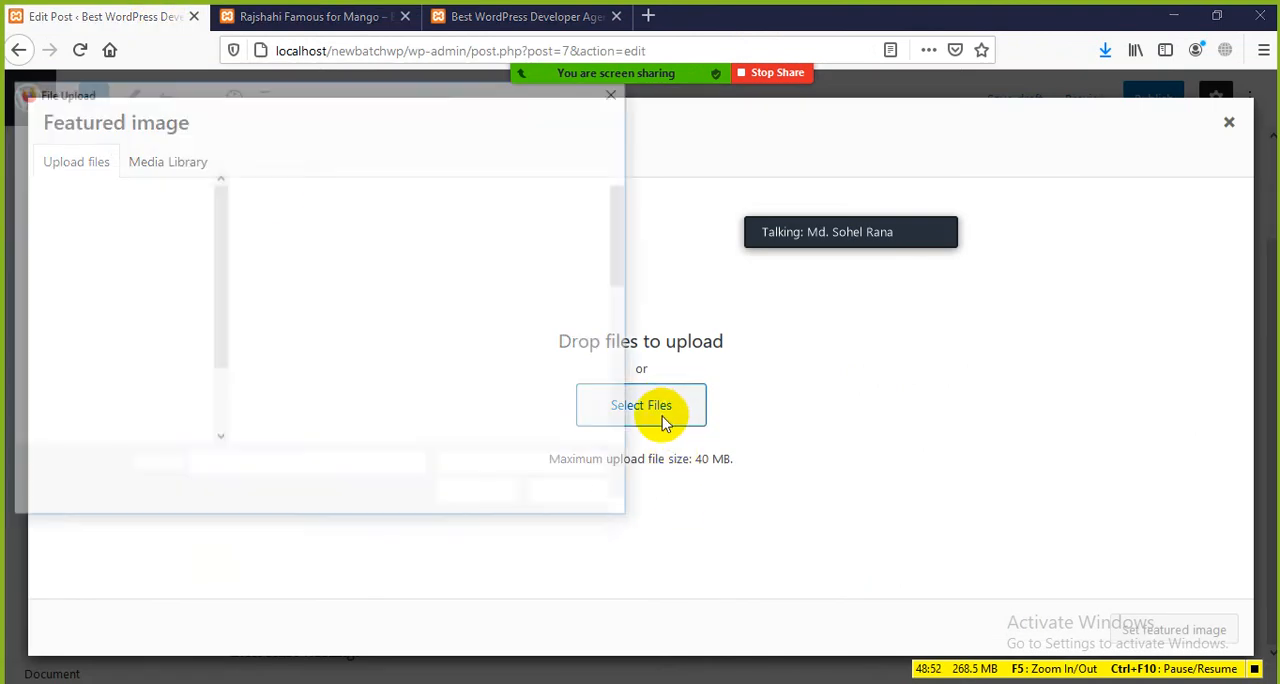
click(280, 370)
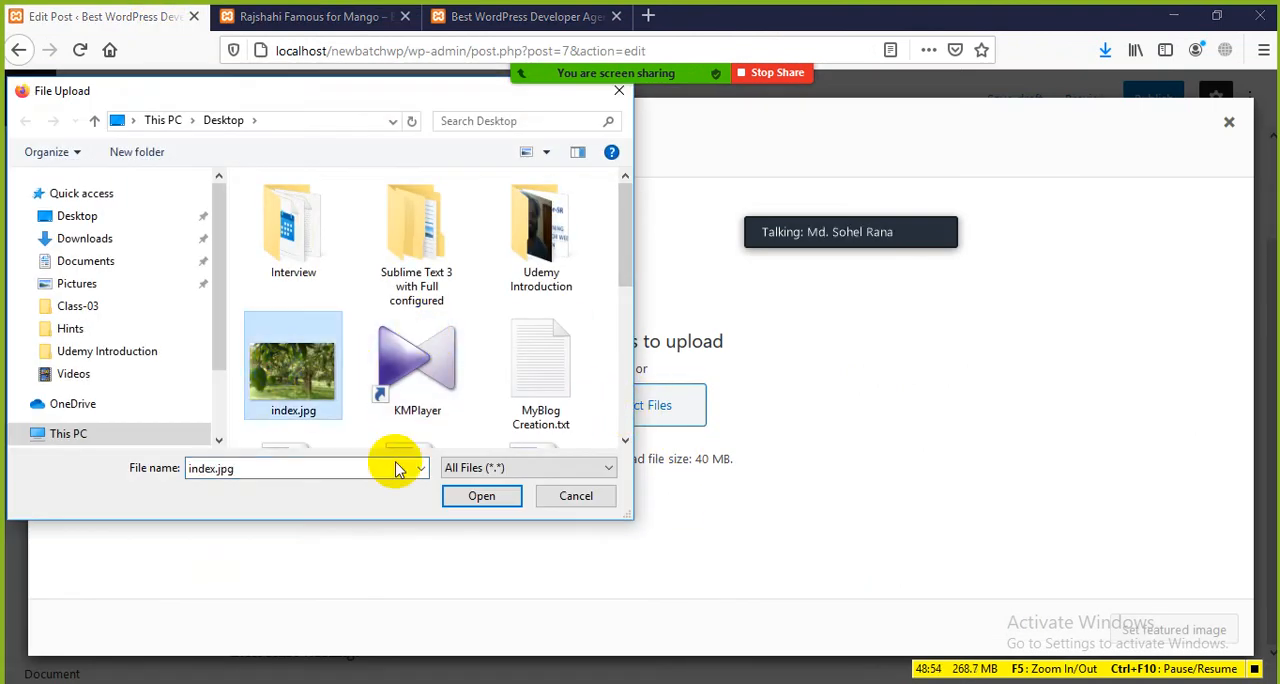
click(483, 494)
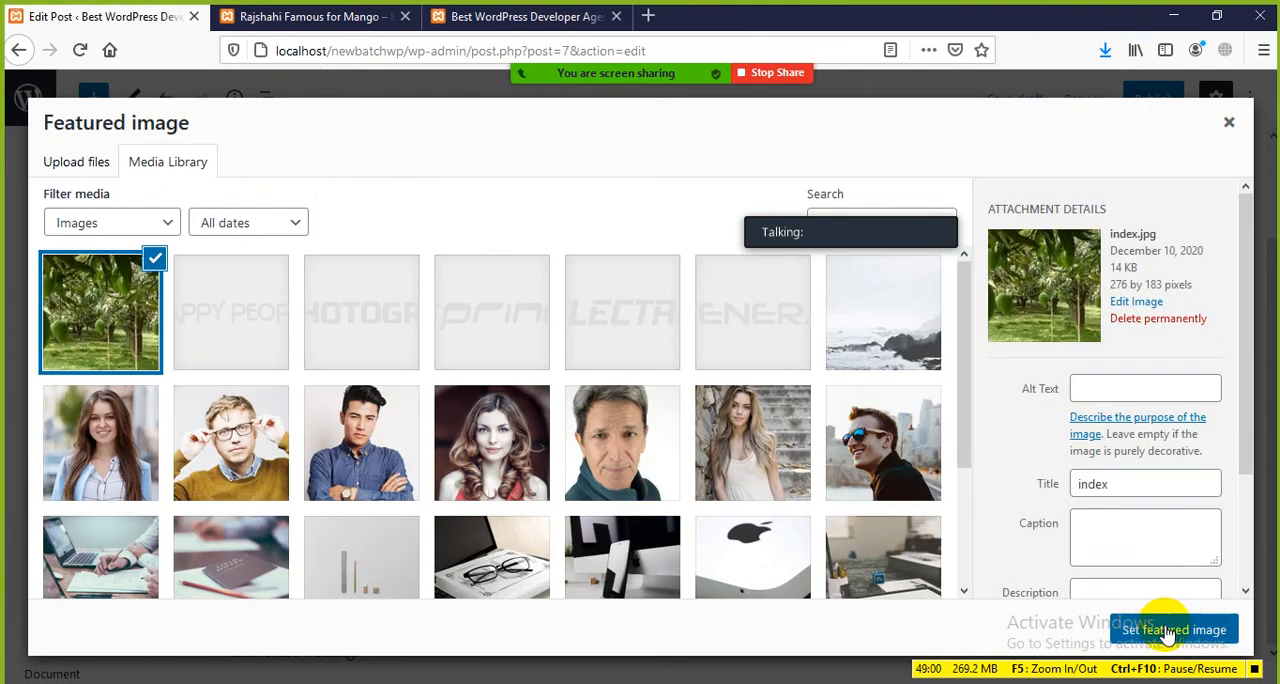
click(1165, 630)
Step: Check the featured image in the document settings and publish the mango post
scroll(862, 496, down, 3)
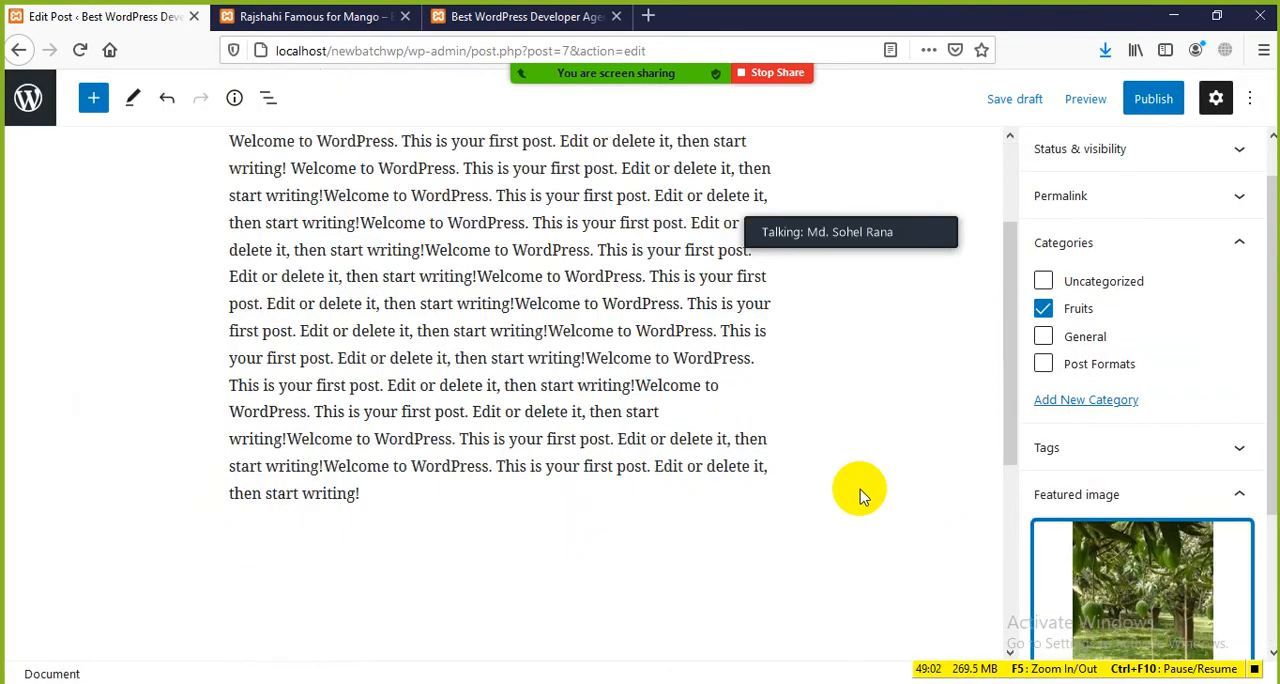
scroll(1126, 532, down, 3)
scroll(971, 549, up, 4)
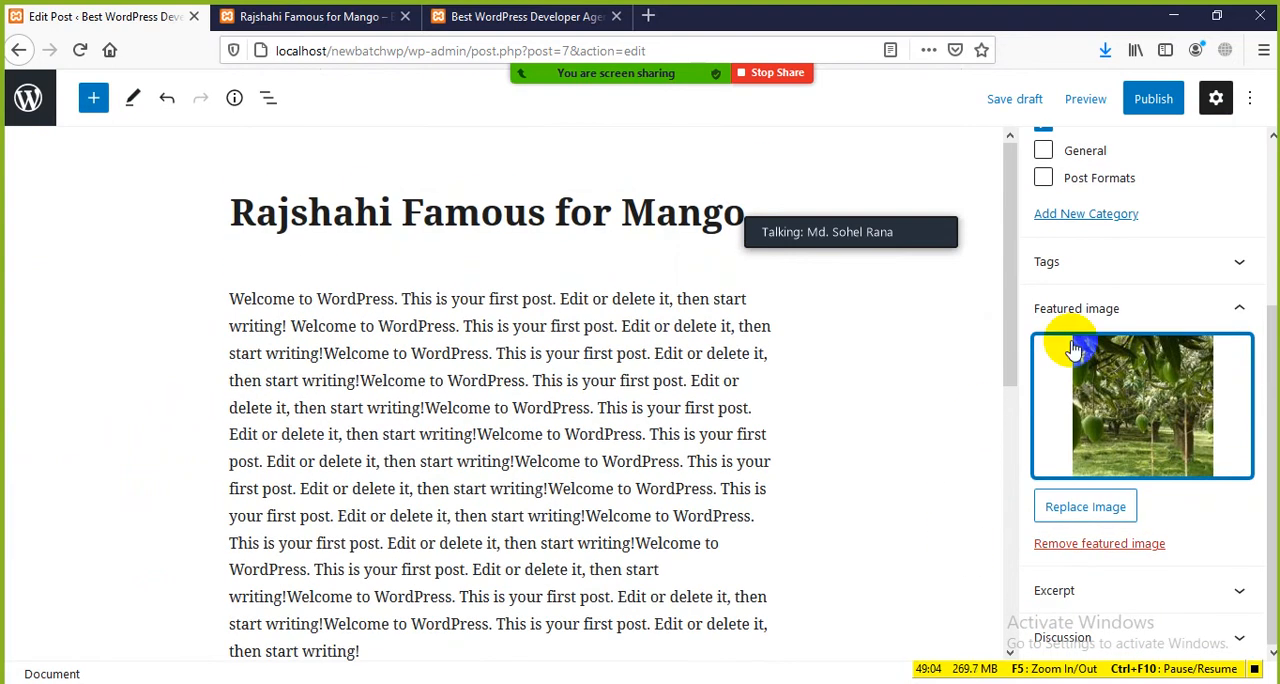
click(1151, 104)
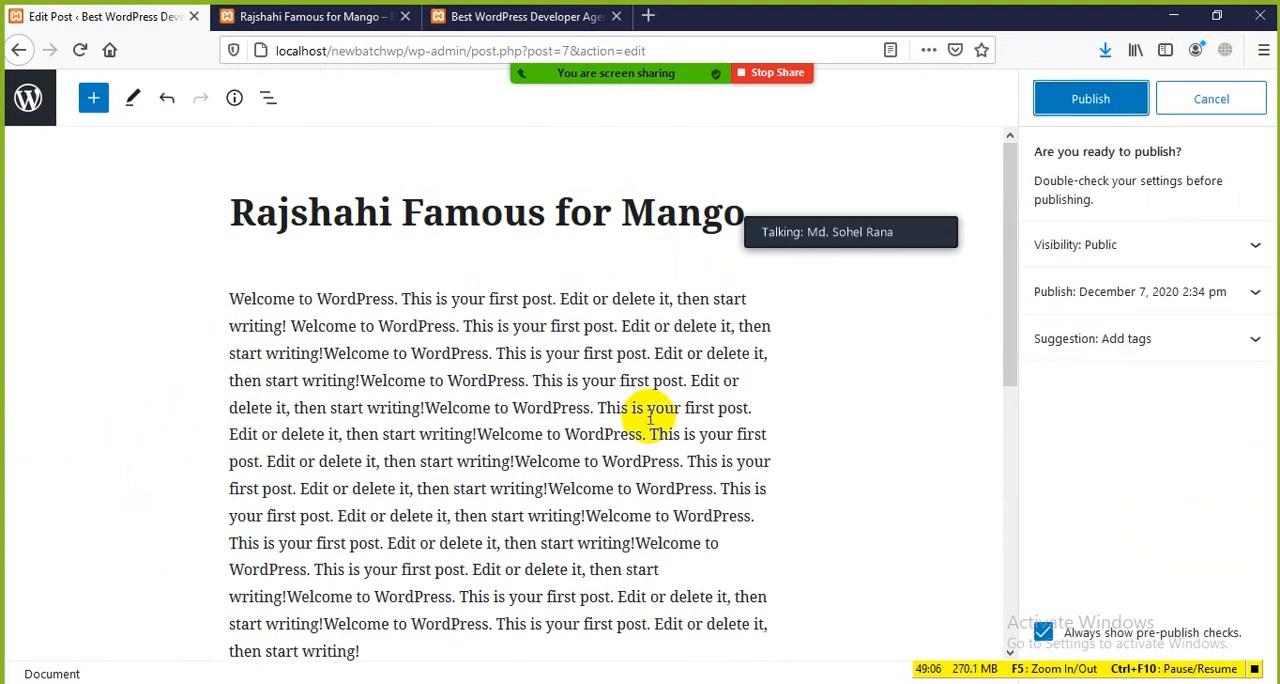
click(1092, 100)
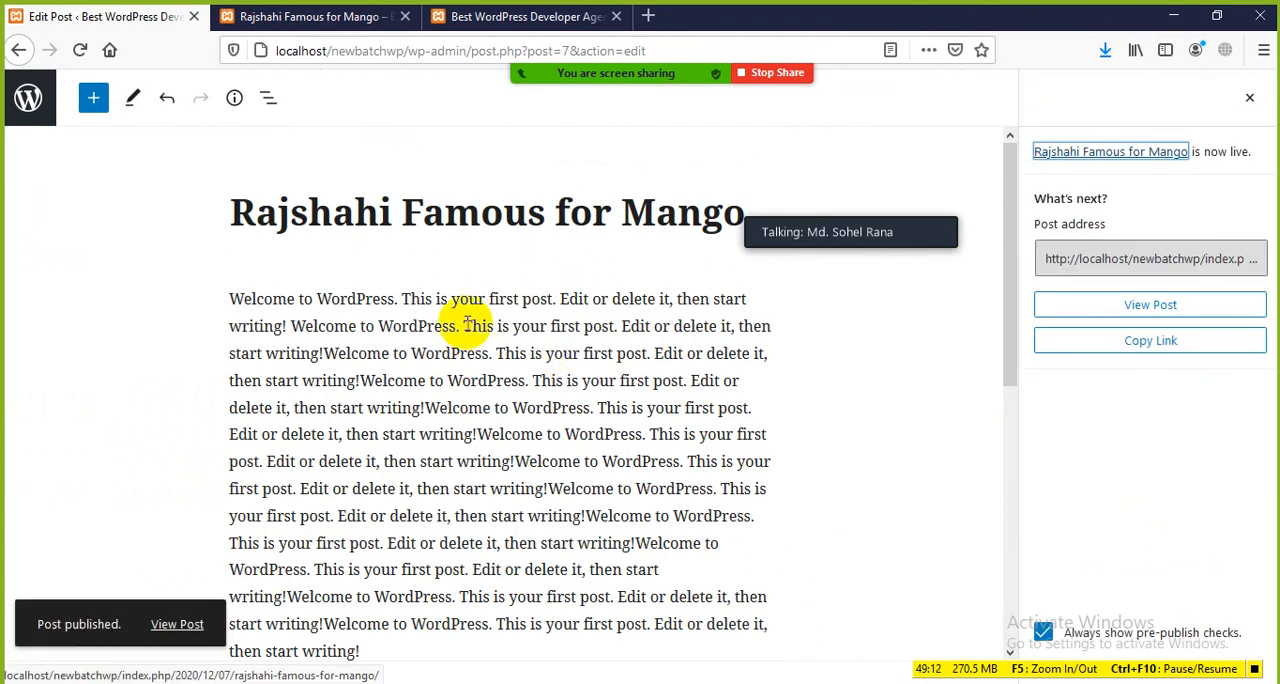
Step: Reload the mango post's page on the site and examine its featured image and category label
click(289, 20)
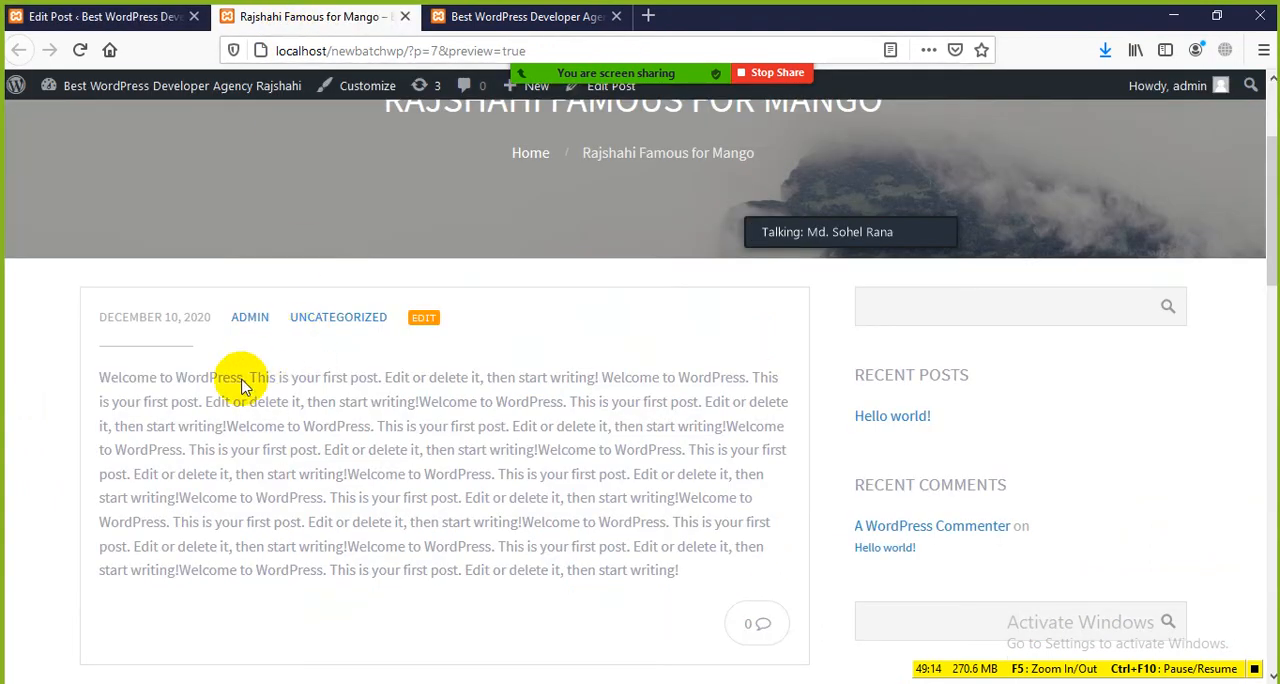
click(80, 51)
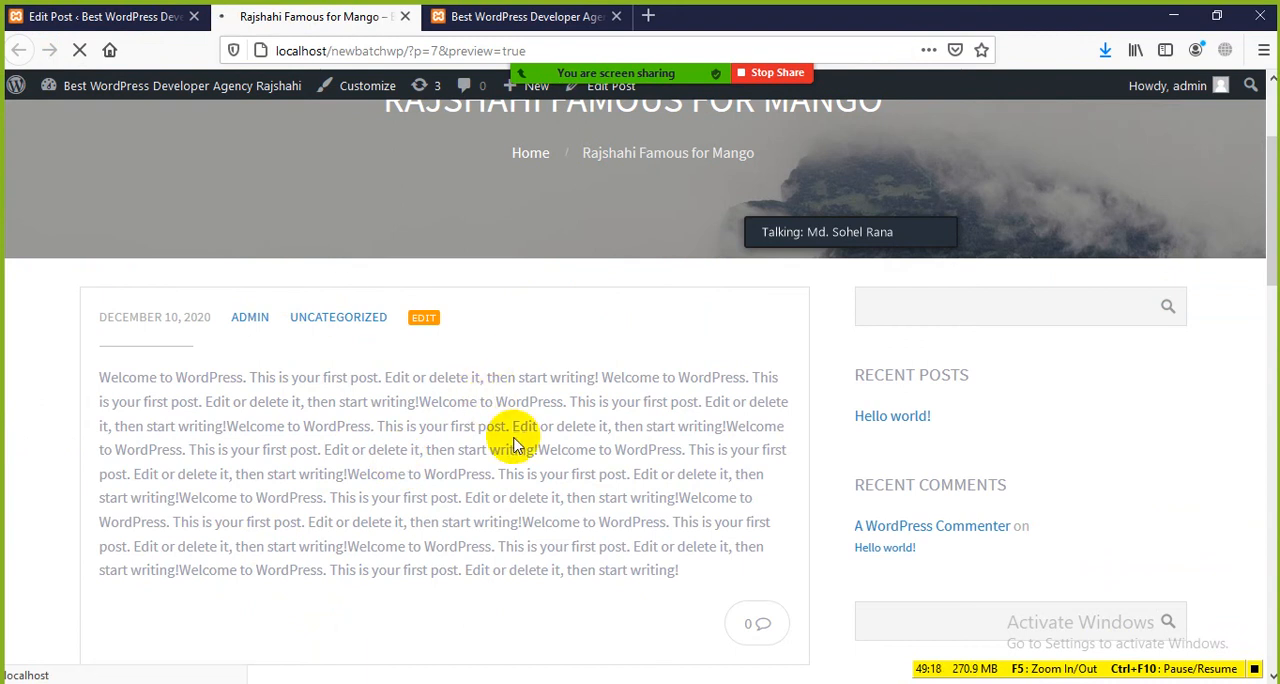
scroll(520, 445, down, 5)
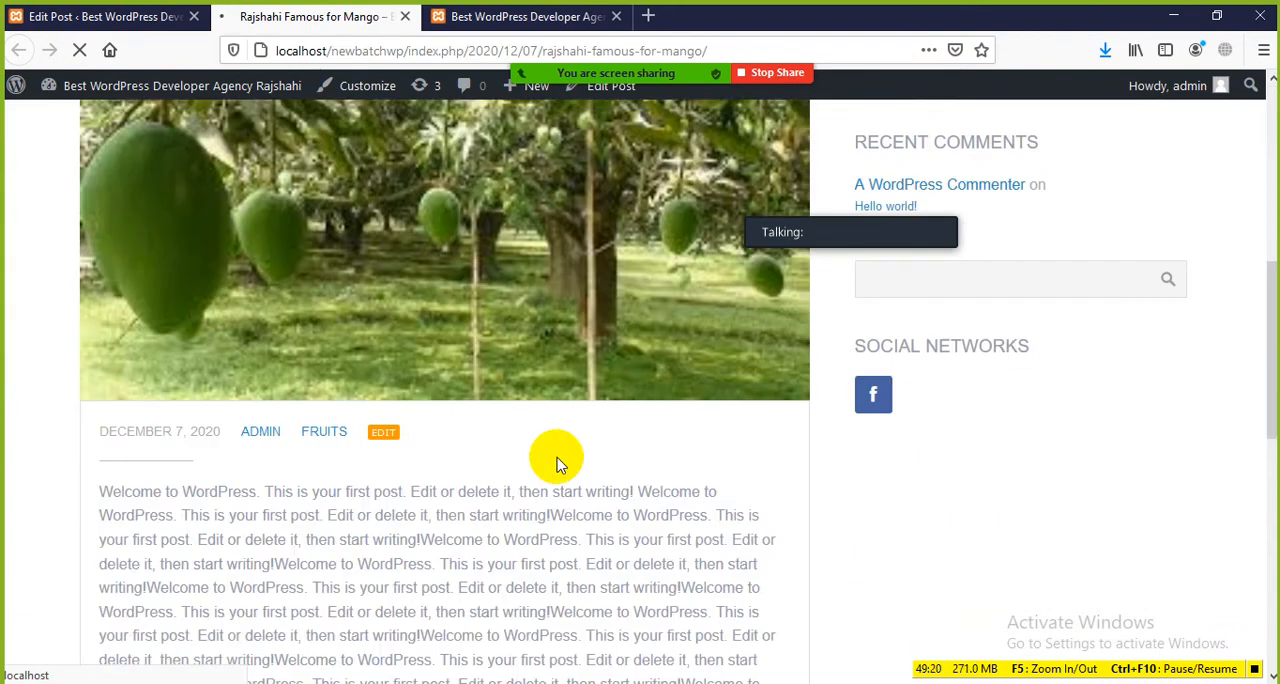
scroll(390, 345, up, 3)
scroll(503, 348, down, 3)
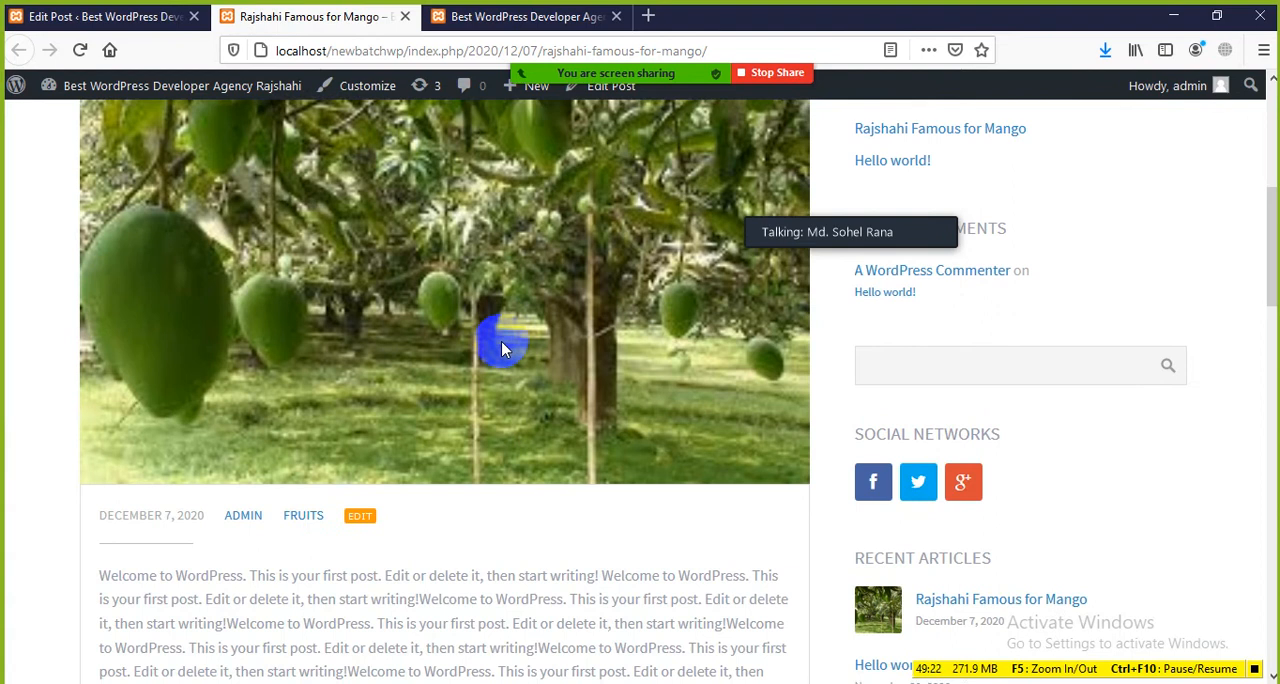
scroll(540, 280, up, 3)
scroll(482, 350, down, 3)
scroll(482, 352, down, 1)
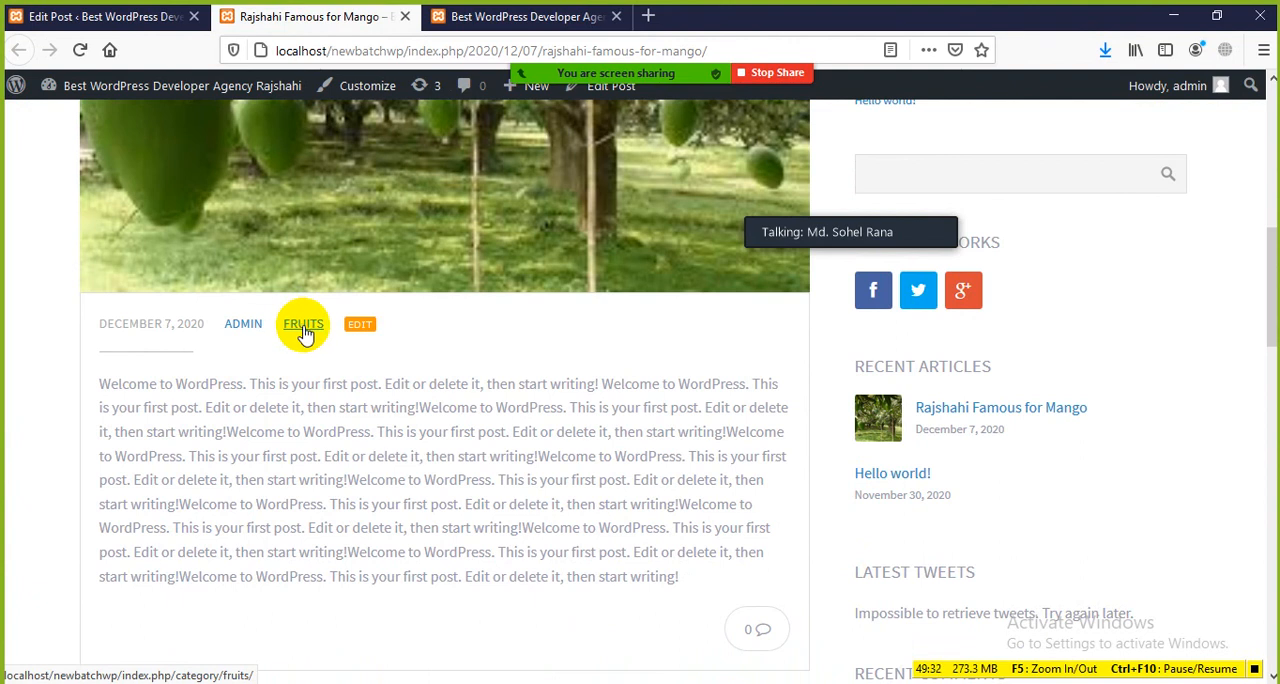
scroll(309, 338, up, 2)
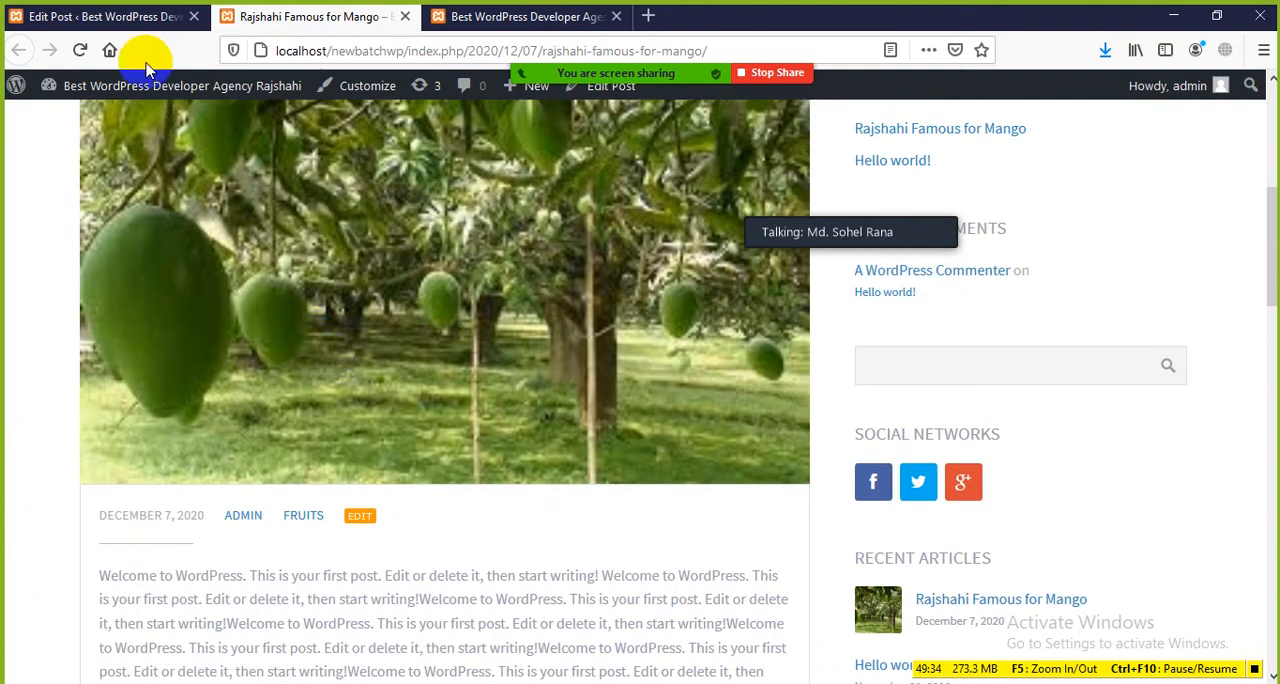
Step: Return to the post editor, dismiss the publish confirmation, and collapse the Categories and Featured image sections
click(150, 17)
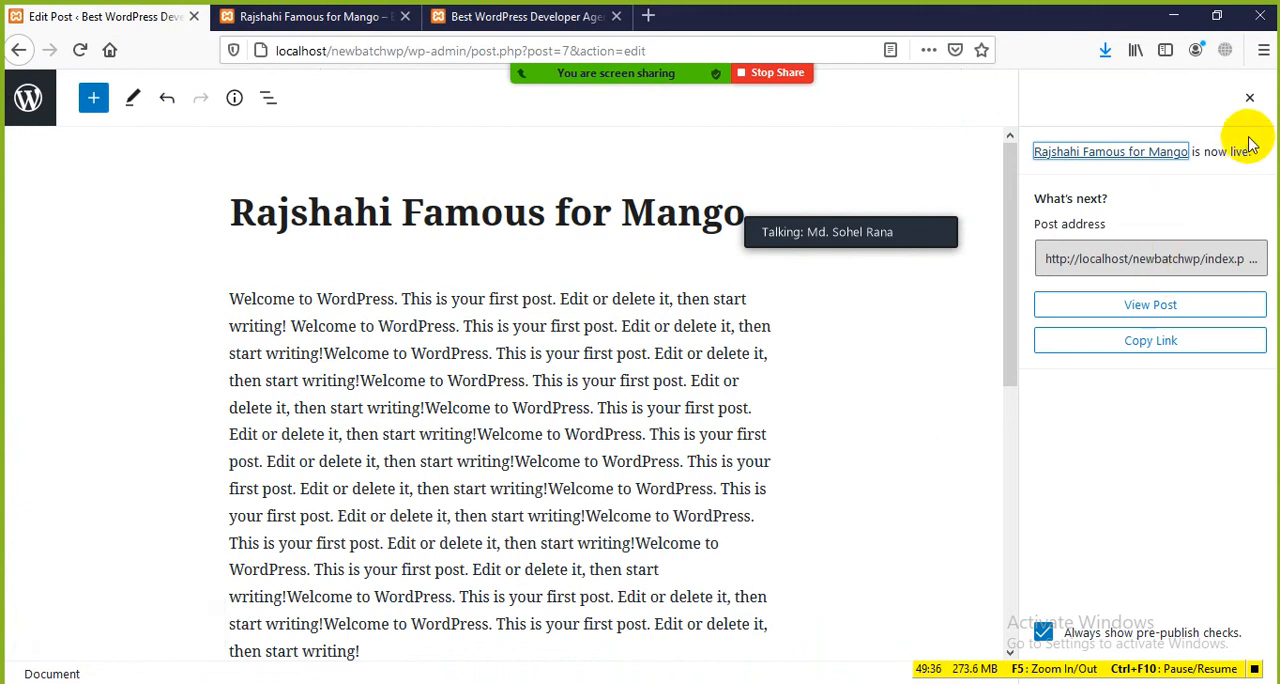
click(1250, 100)
scroll(1114, 214, up, 3)
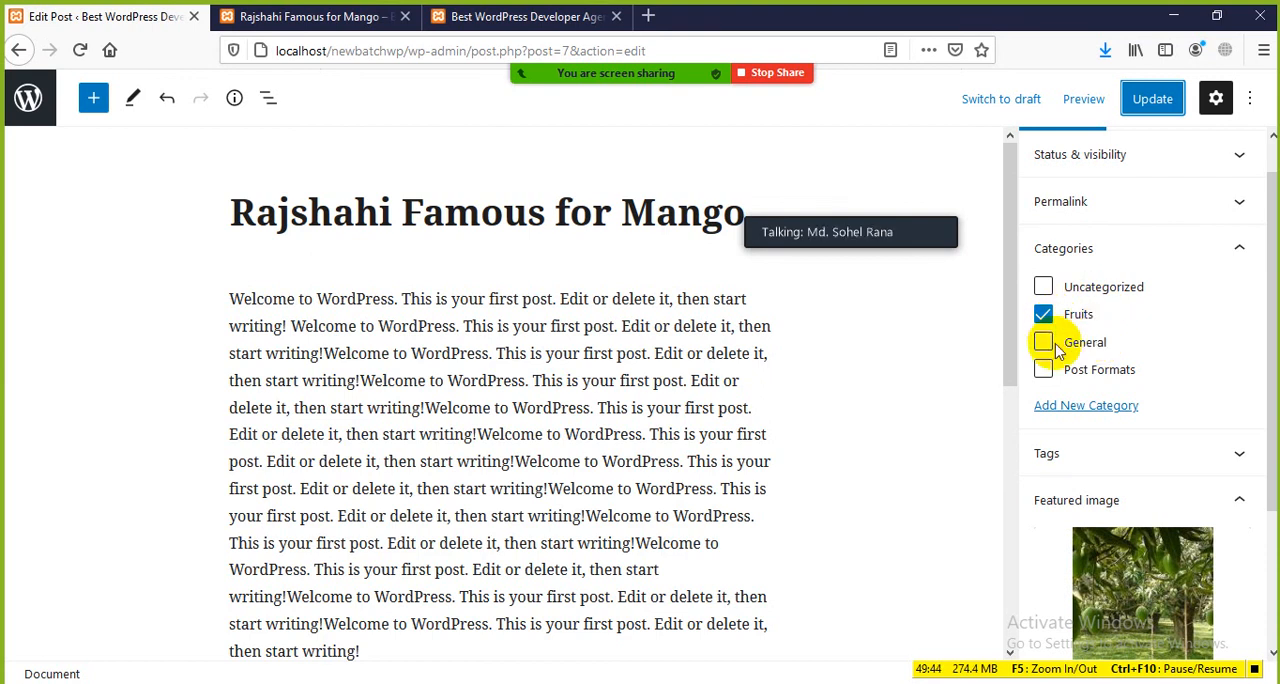
click(1233, 250)
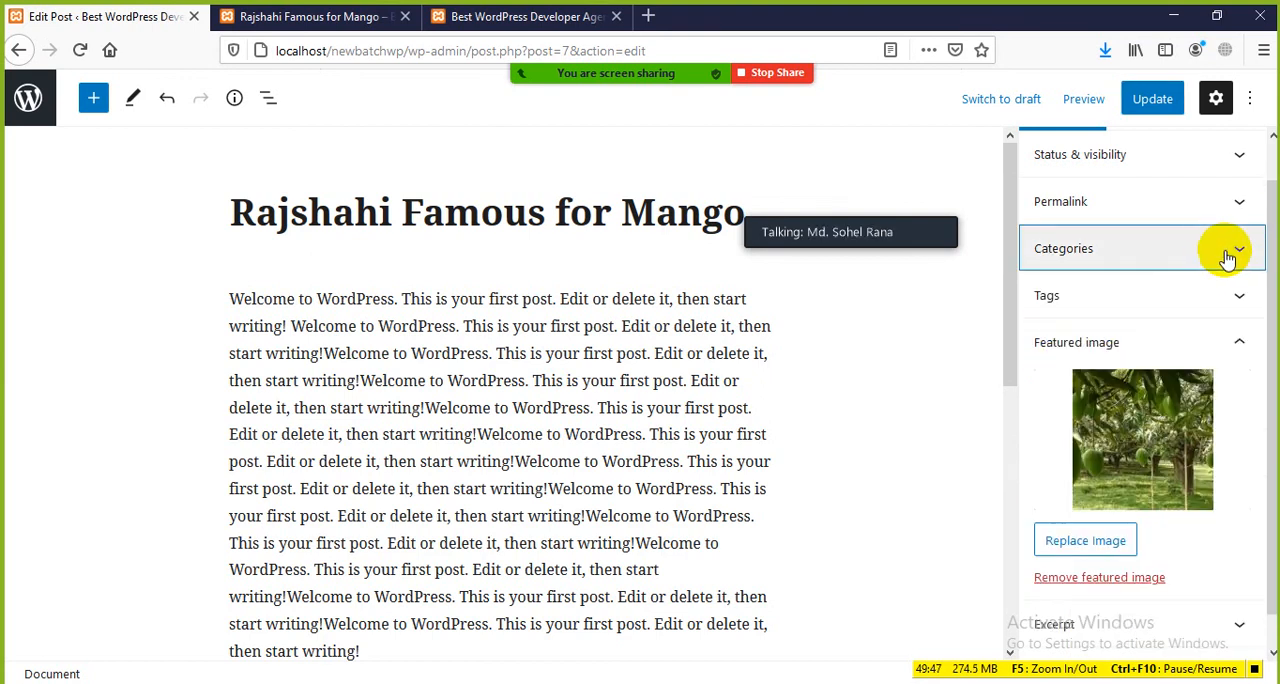
click(1237, 342)
click(265, 17)
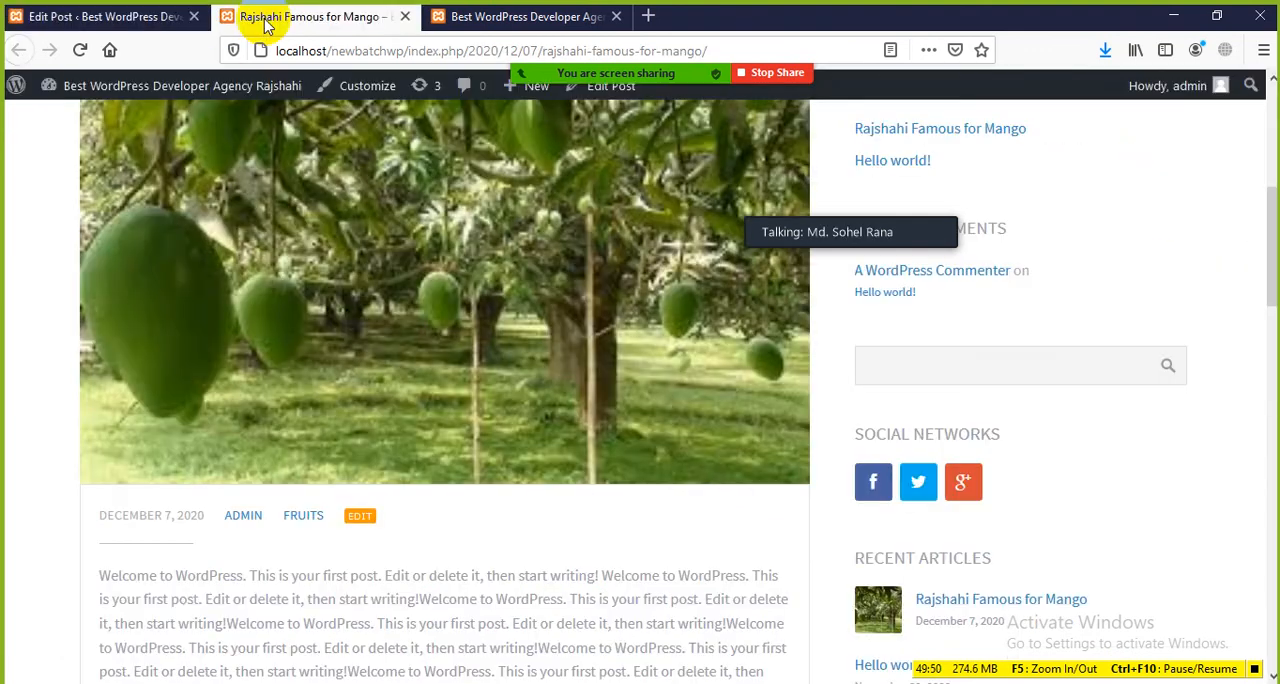
click(140, 17)
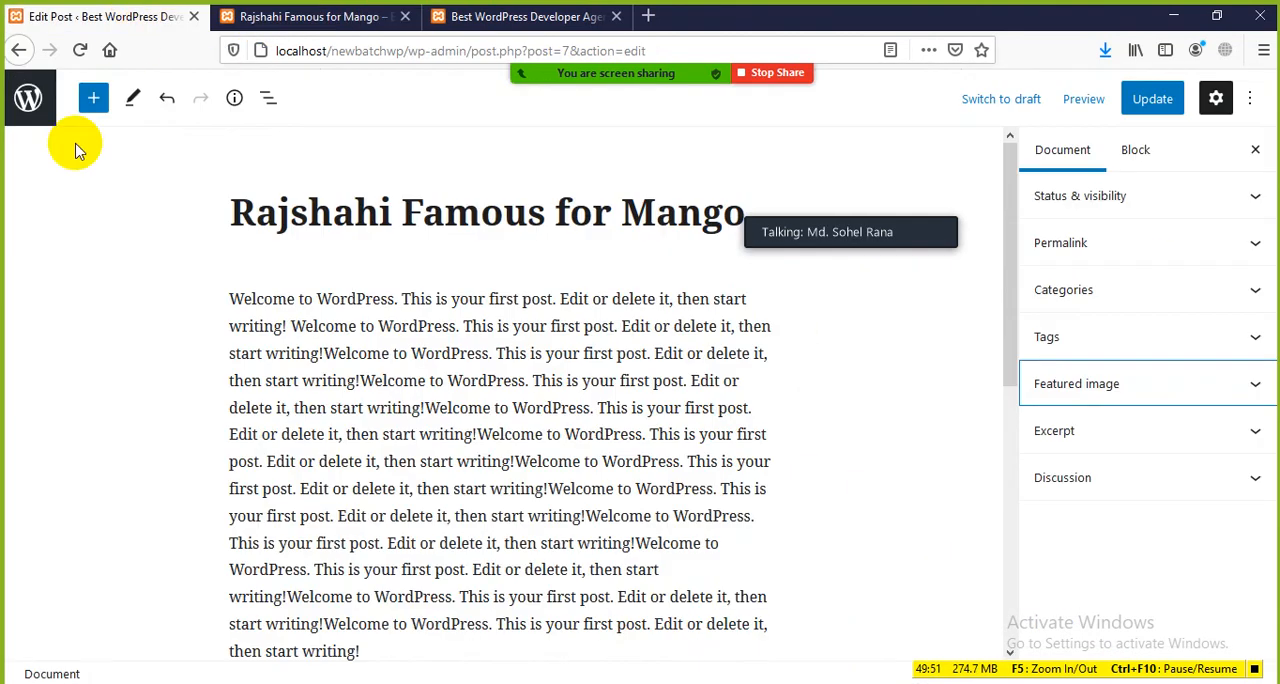
Step: Leave the post editor for the posts list and open the site's Writing Settings
click(18, 50)
scroll(80, 450, down, 3)
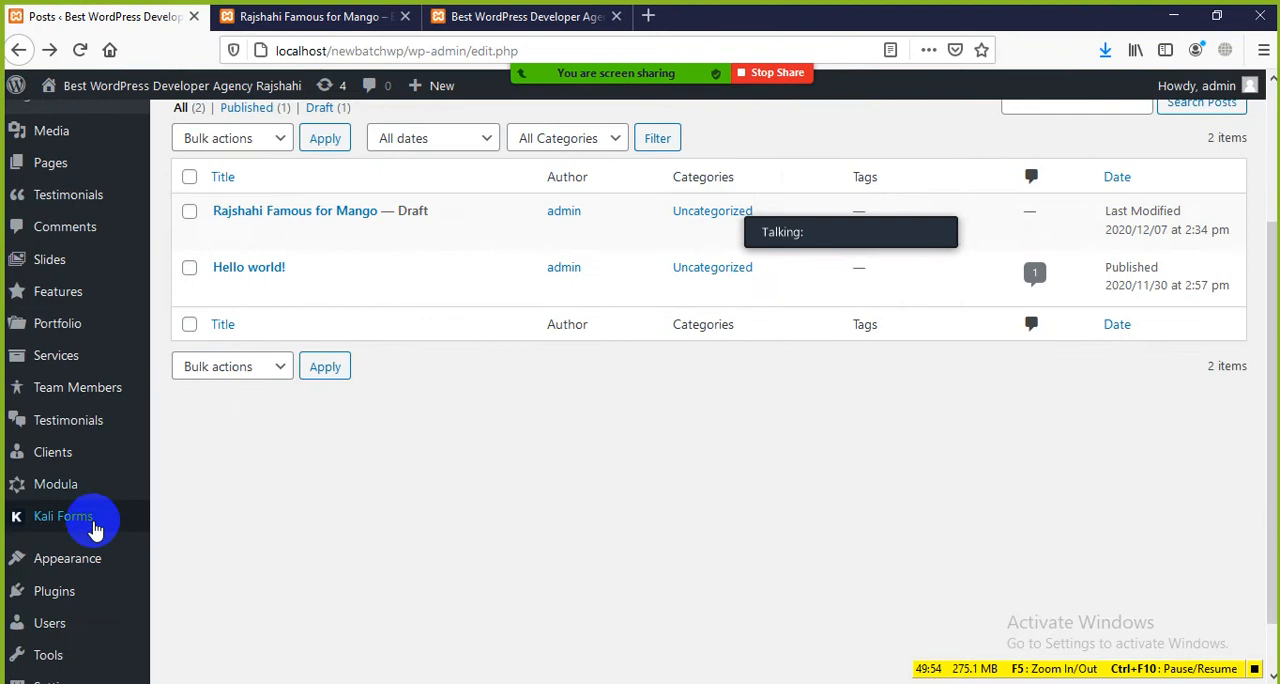
scroll(95, 530, down, 1)
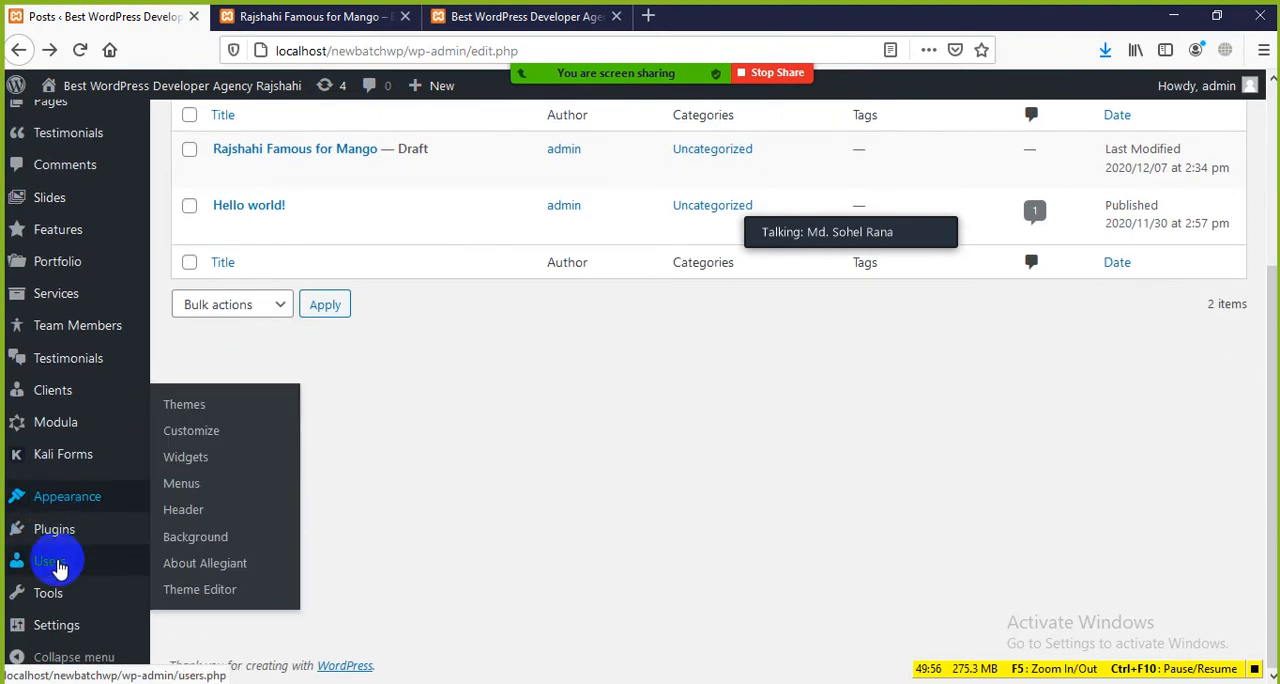
mouse_move(55, 625)
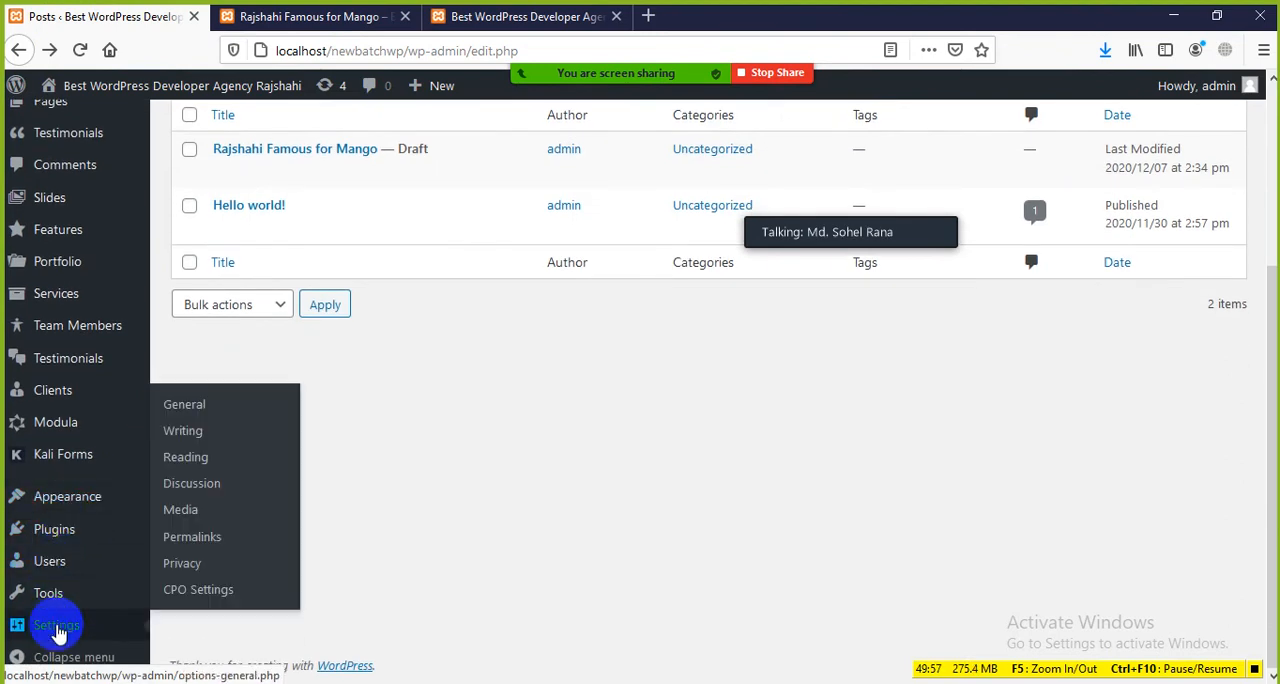
click(187, 432)
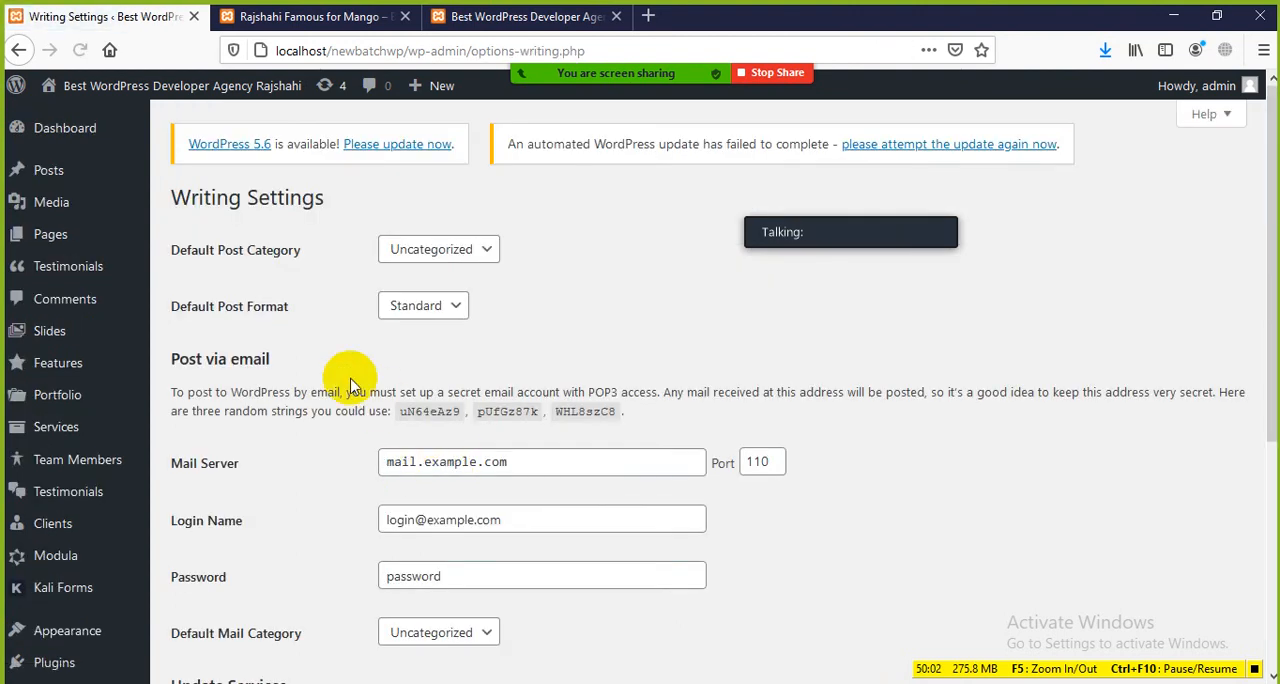
scroll(343, 385, down, 3)
scroll(320, 360, up, 3)
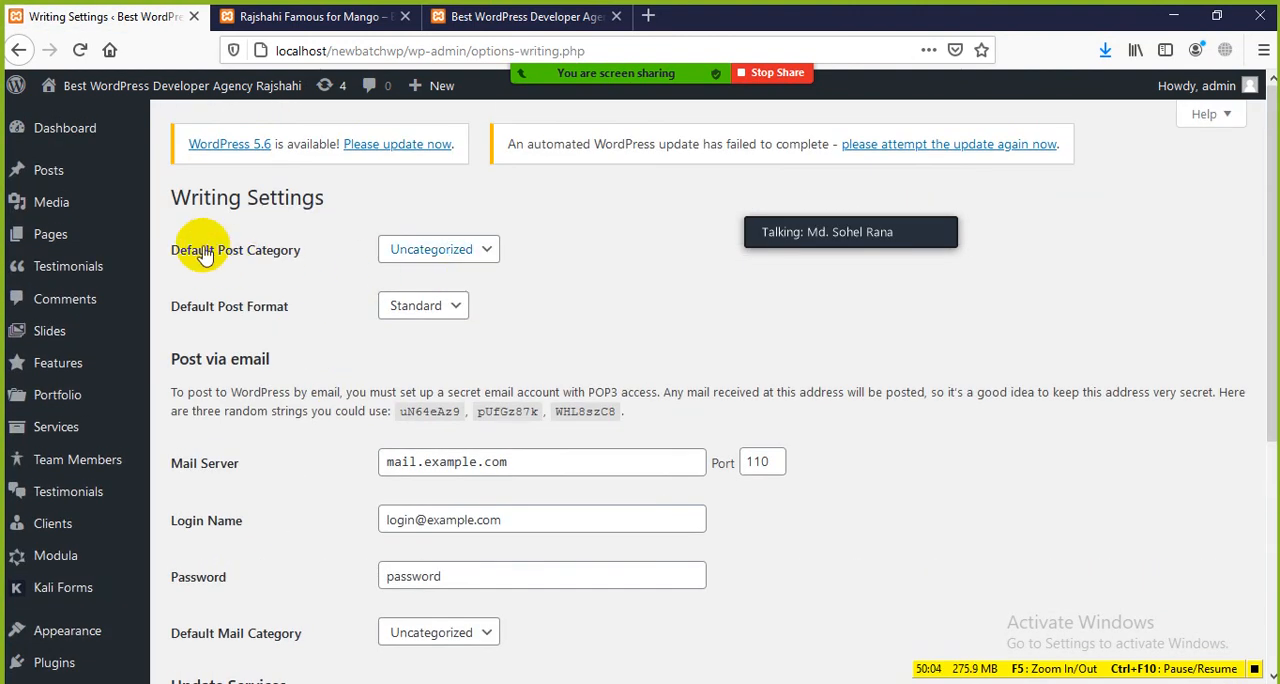
Step: Try General as the default post category and restore it to Uncategorized
click(484, 250)
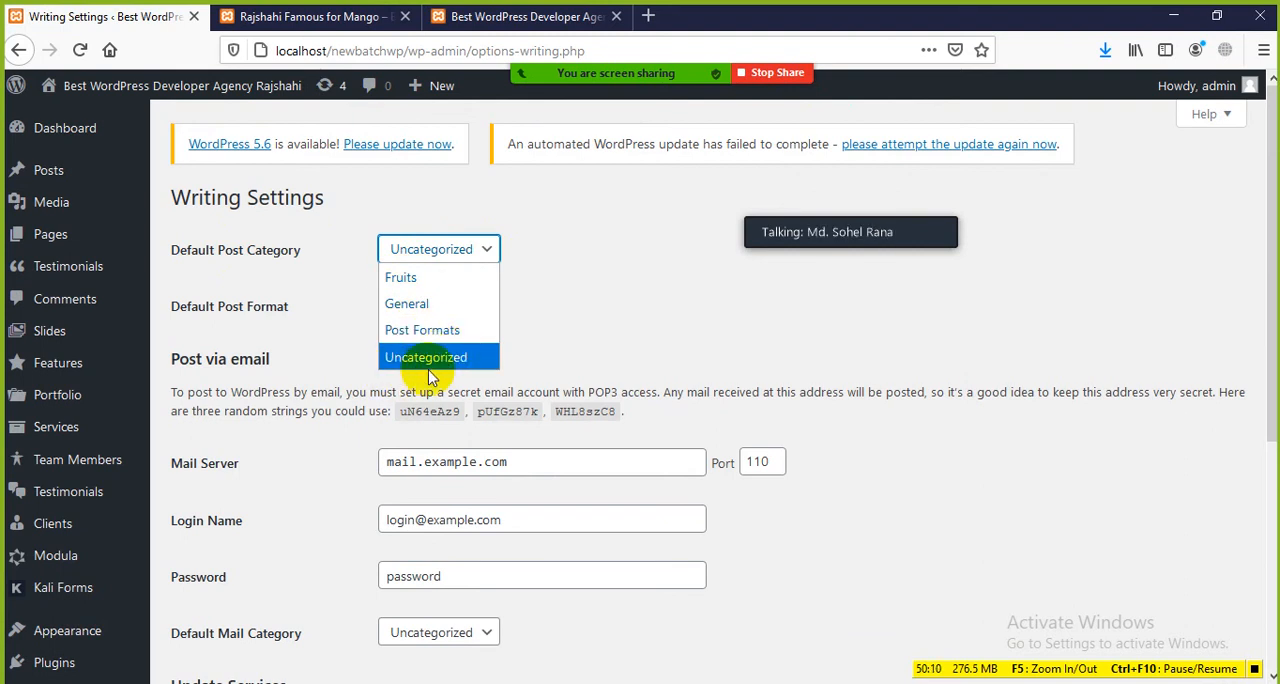
click(428, 306)
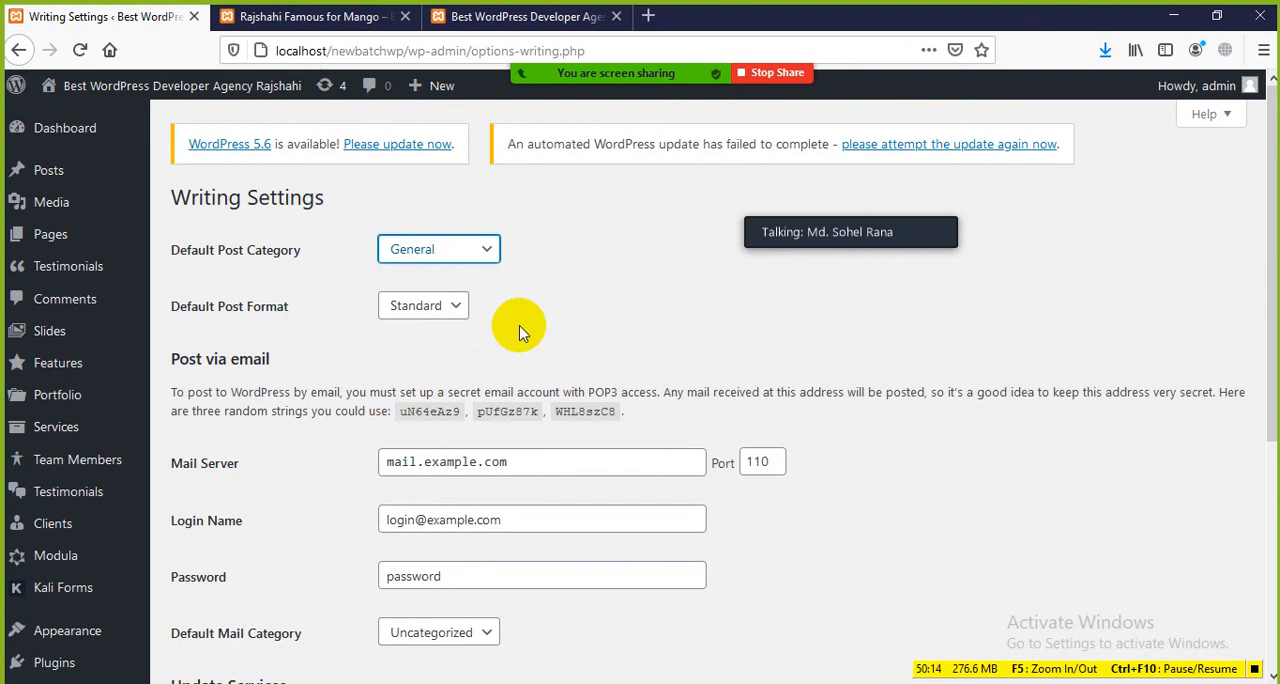
click(476, 252)
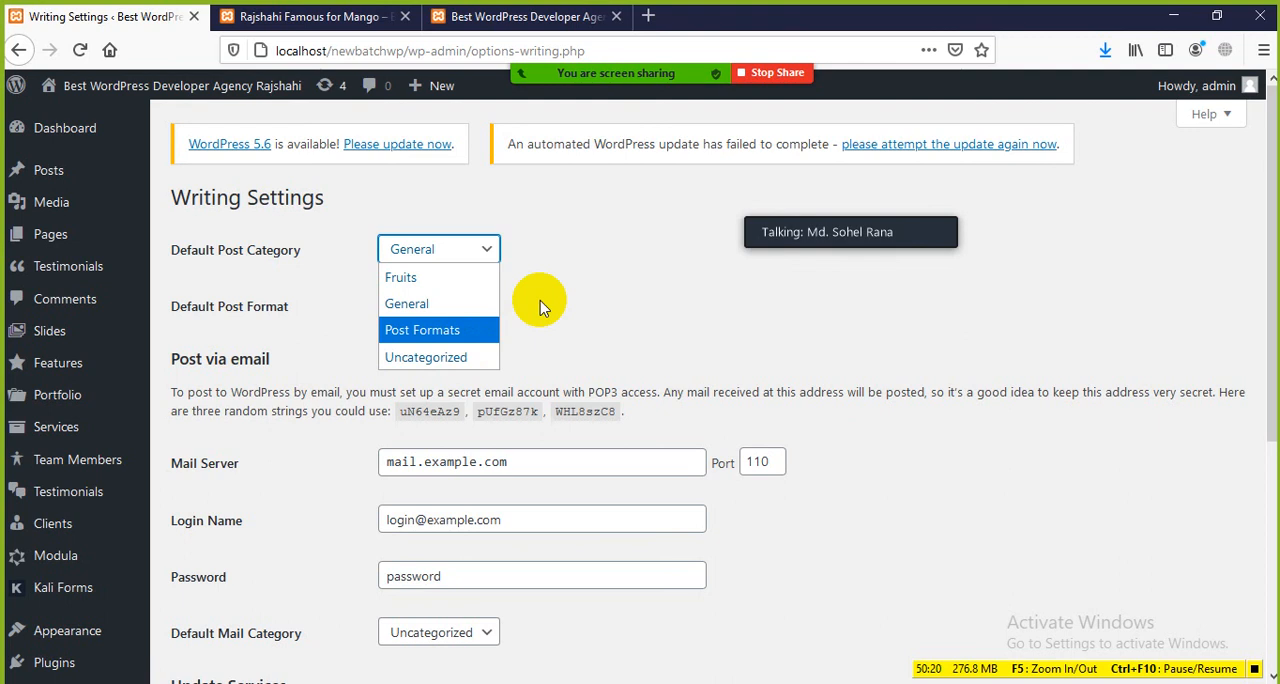
click(450, 357)
Step: Review the Default Post Format choices without changing them and look over the Post via email section
scroll(352, 290, down, 2)
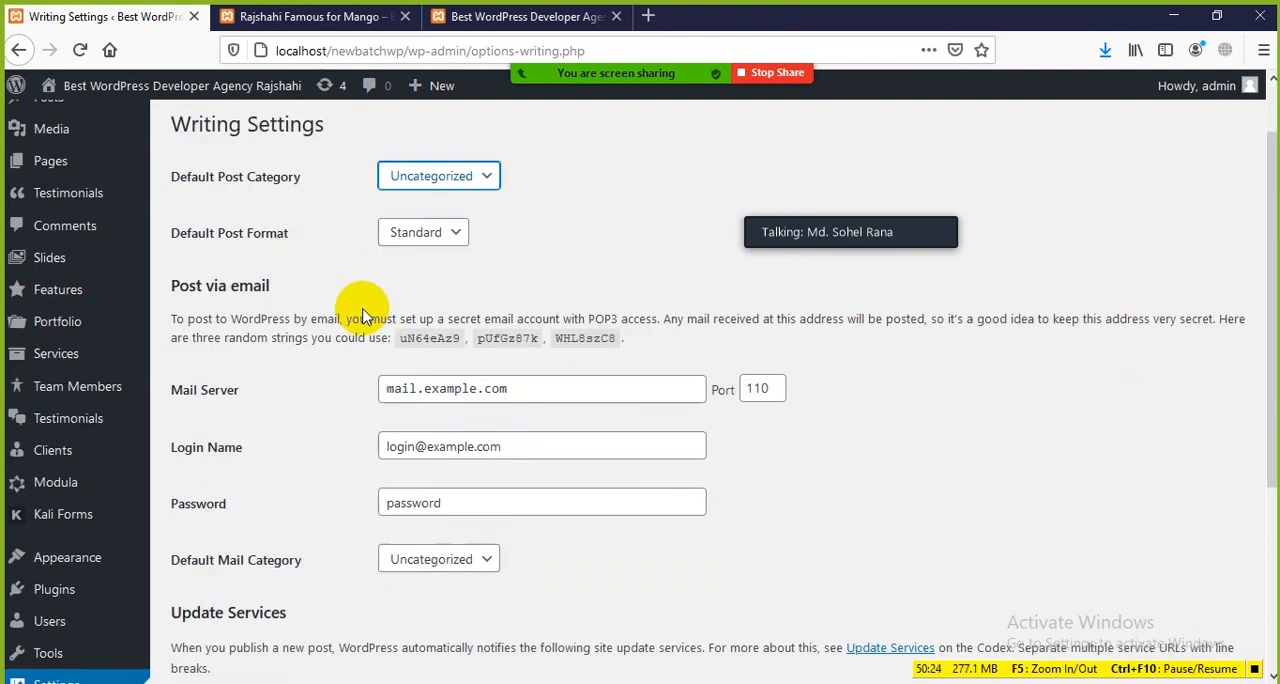
click(445, 209)
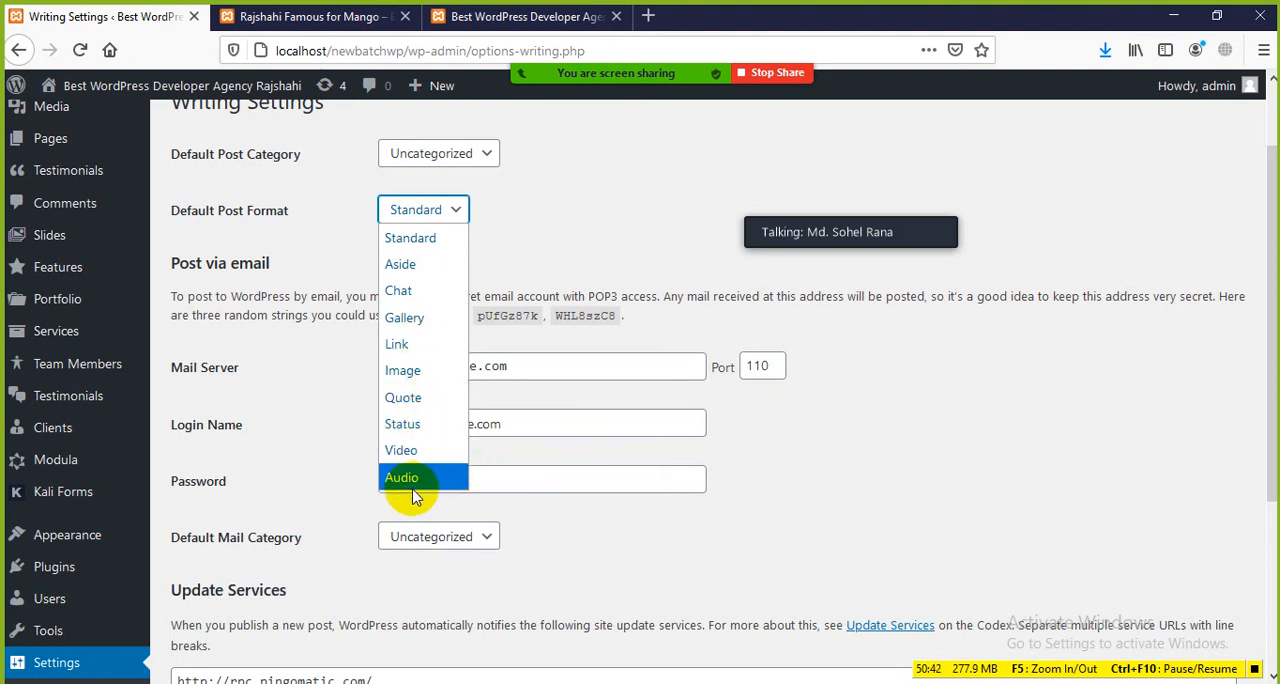
click(614, 222)
scroll(306, 409, down, 2)
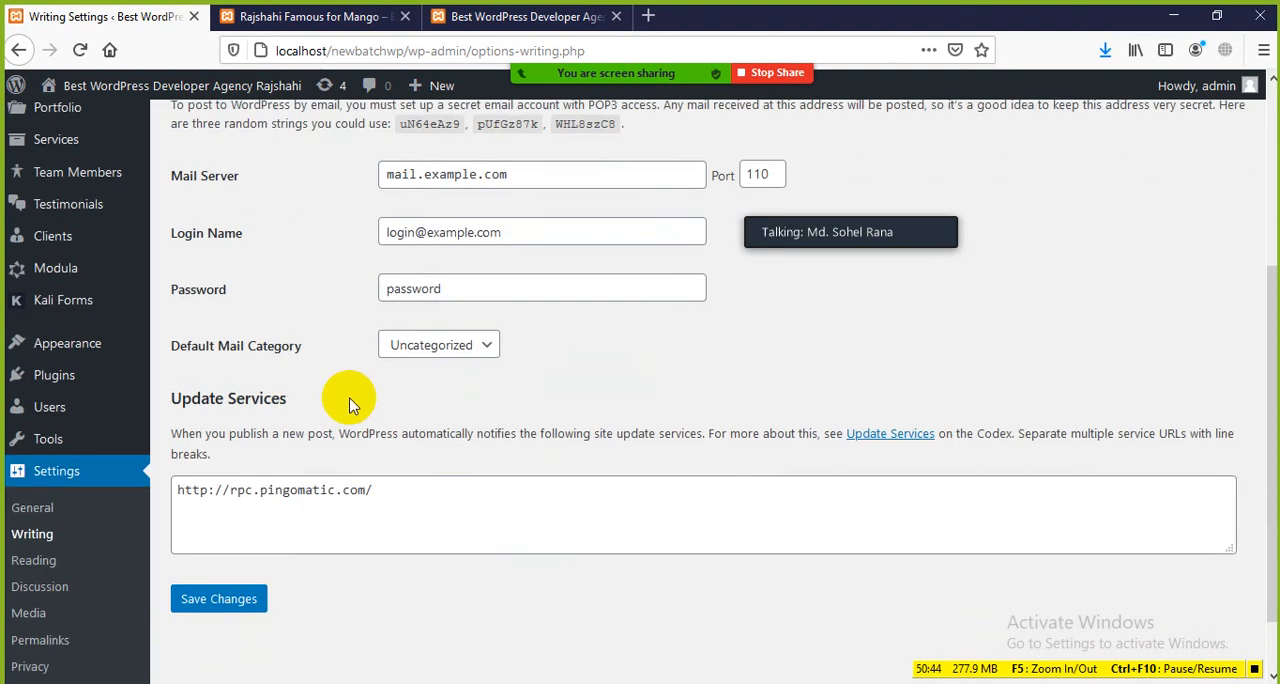
scroll(331, 380, up, 1)
drag(166, 168, 326, 177)
click(328, 177)
Step: Look at the published mango post's page and highlight the Mail Server value in the Post via email settings
click(310, 16)
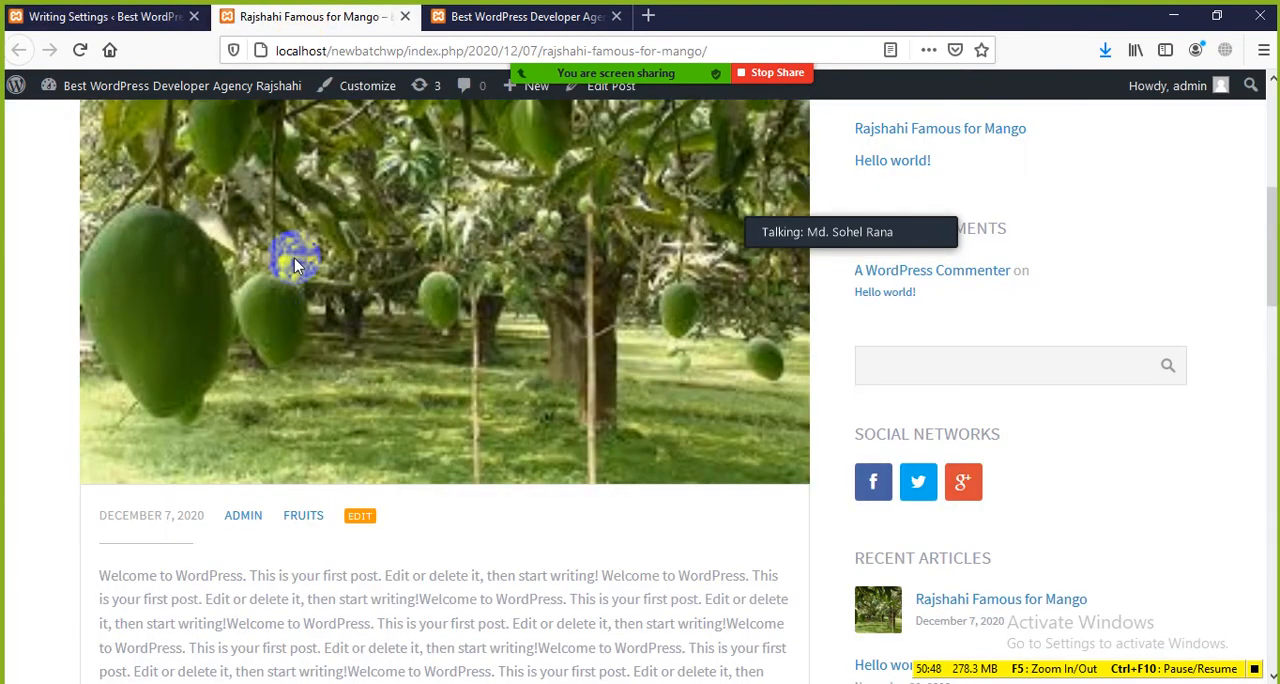
scroll(294, 258, up, 5)
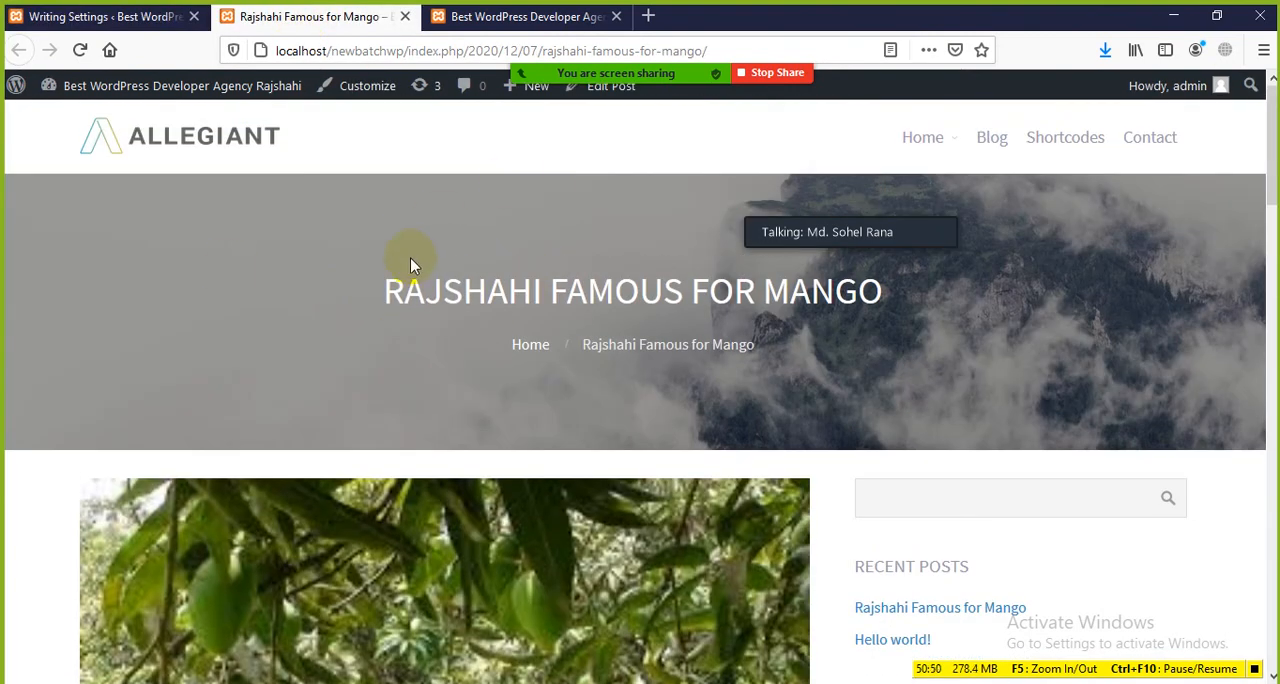
click(121, 16)
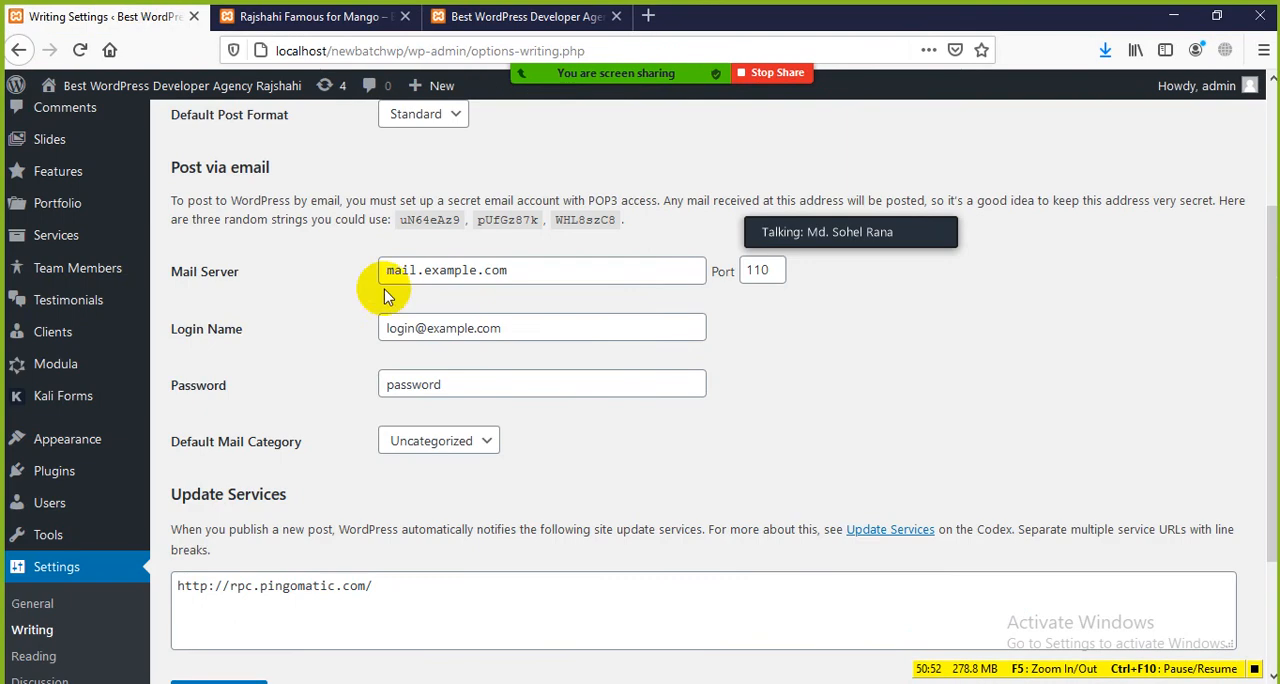
drag(264, 275, 280, 310)
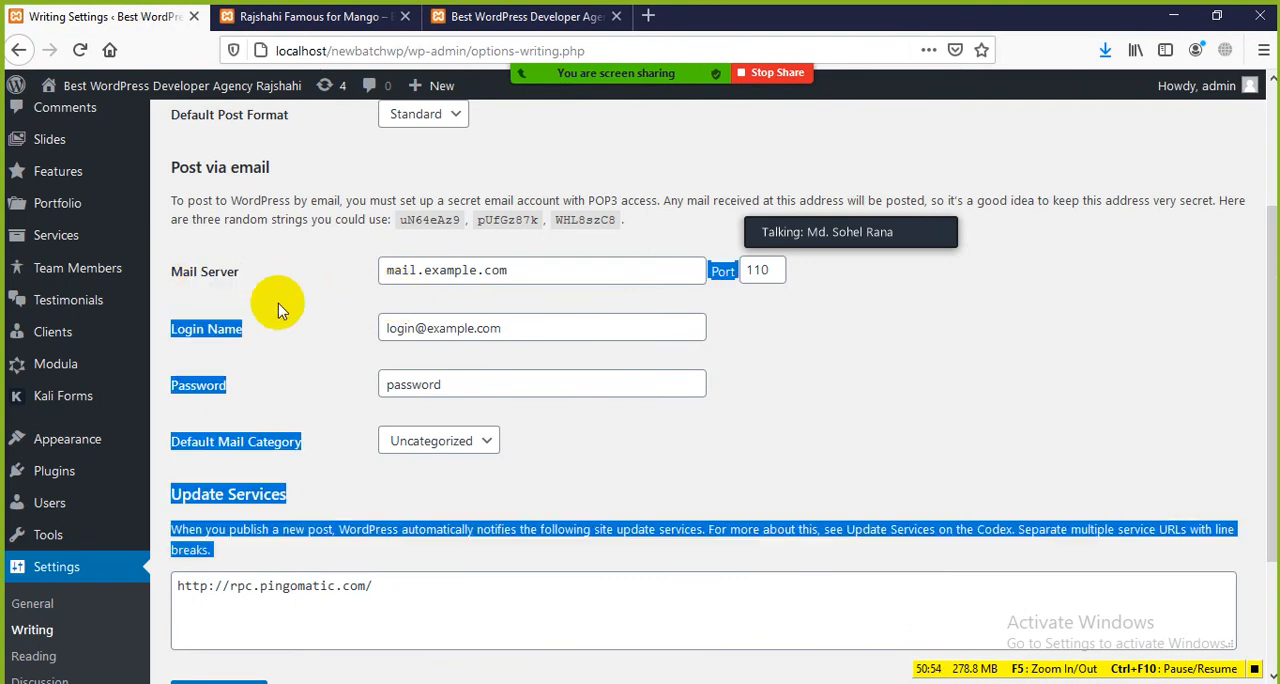
click(290, 300)
drag(528, 271, 337, 277)
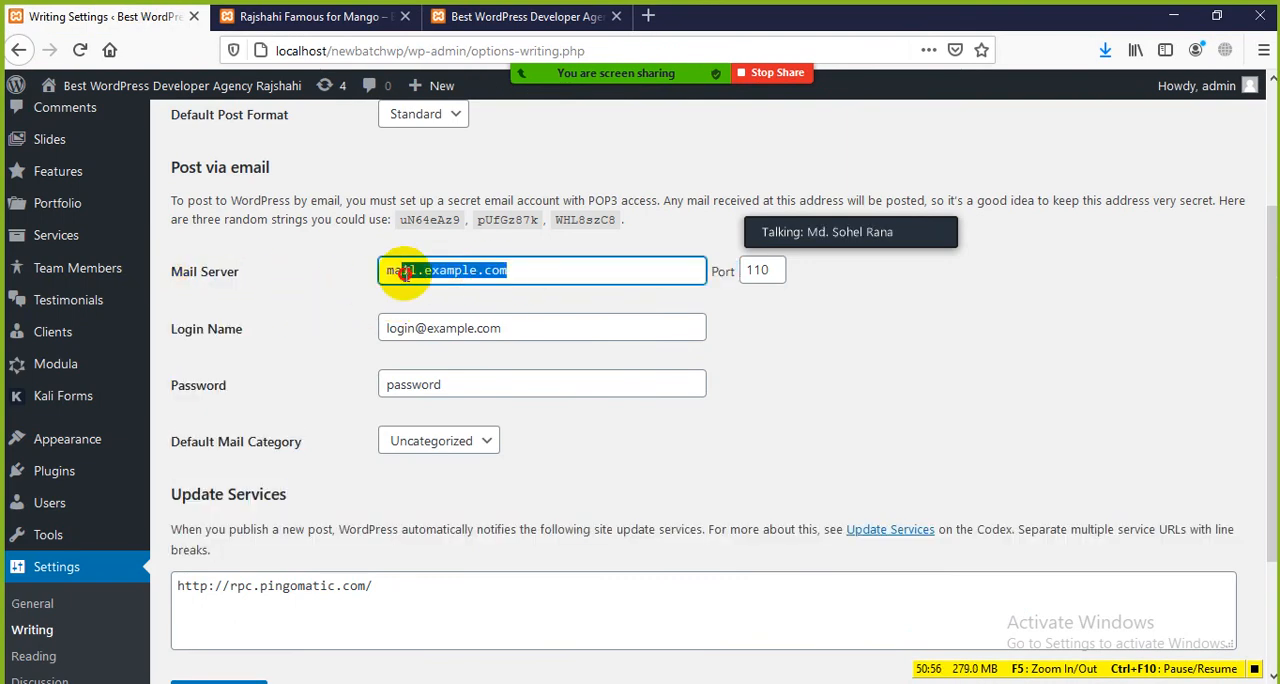
Step: Highlight the Login Name setting, review the Default Mail Category choices without changing them, and look over the Update Services section
click(288, 300)
drag(258, 334, 172, 336)
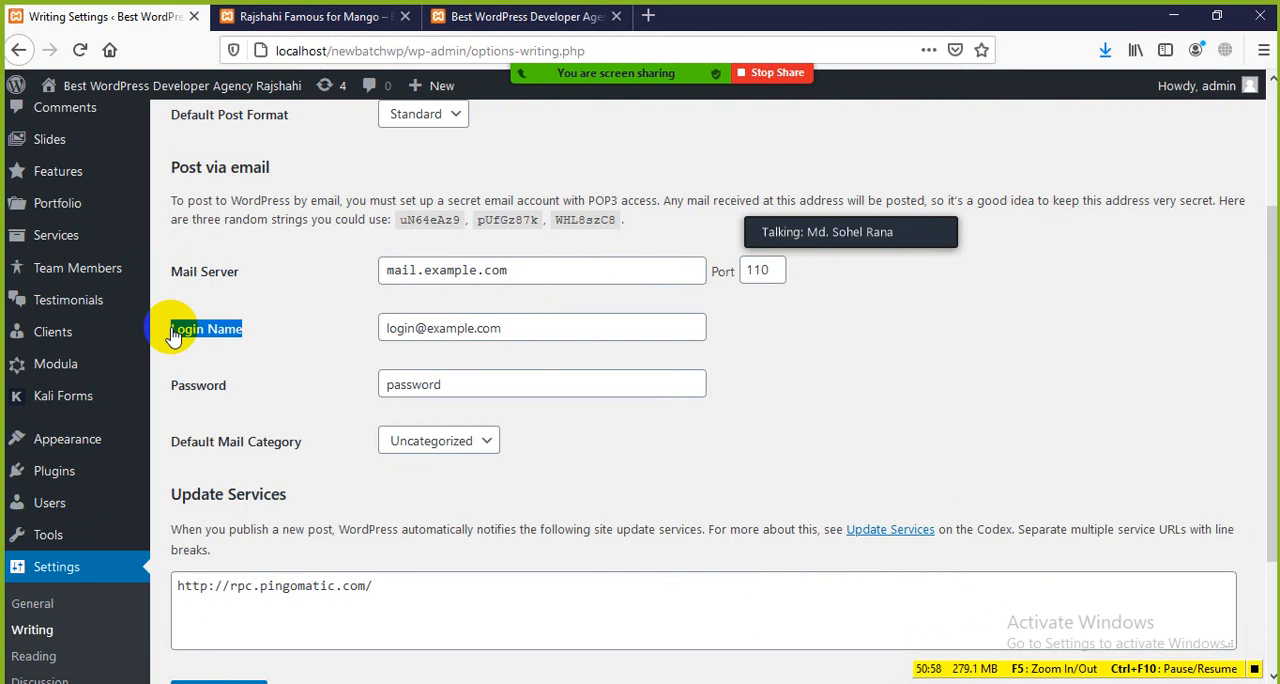
click(511, 330)
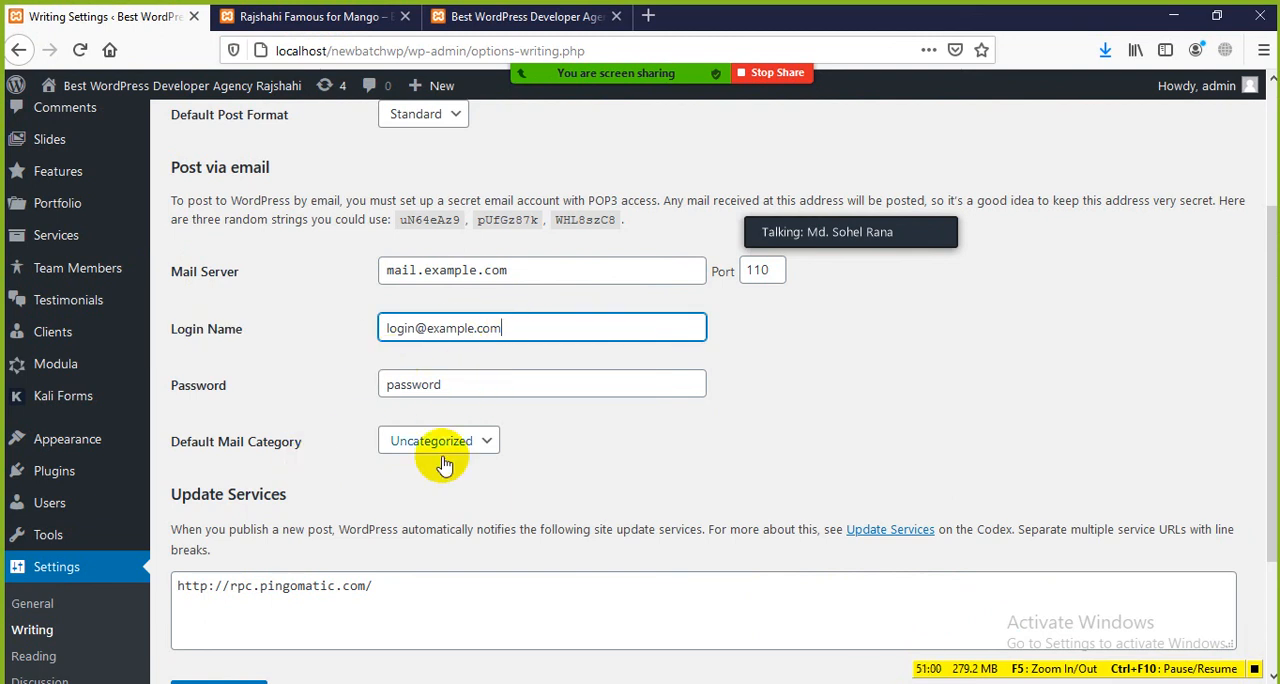
click(484, 449)
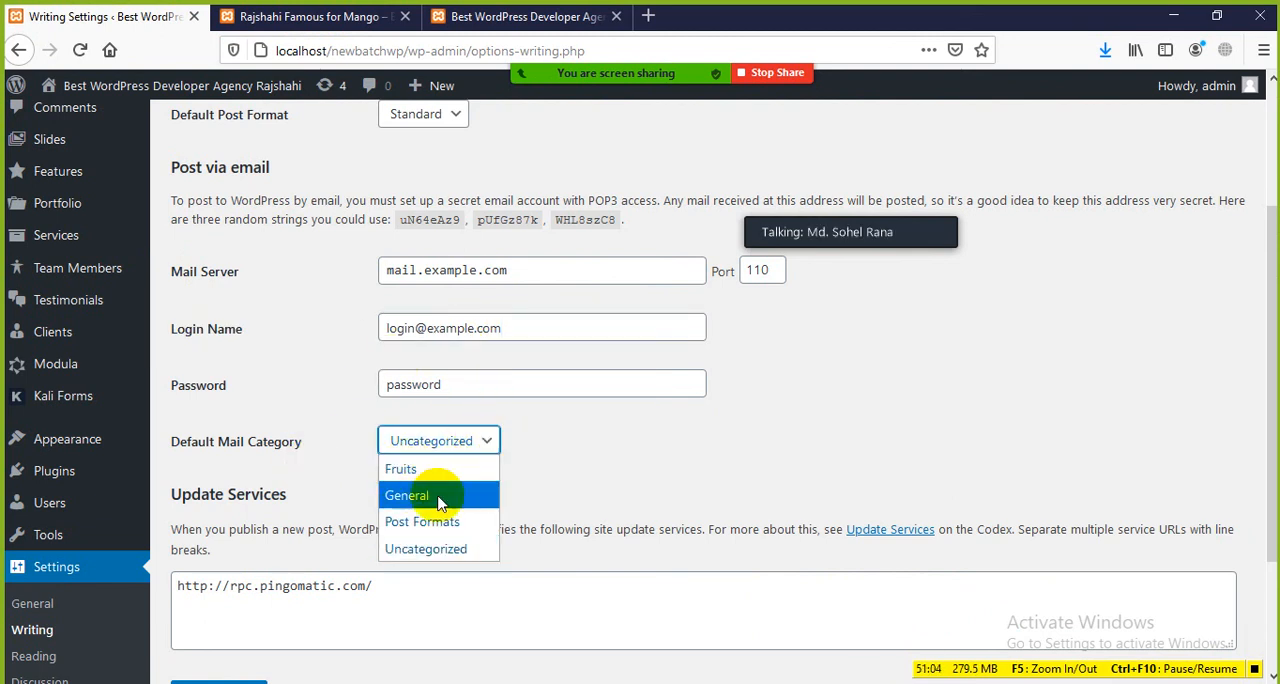
click(540, 458)
scroll(357, 535, down, 3)
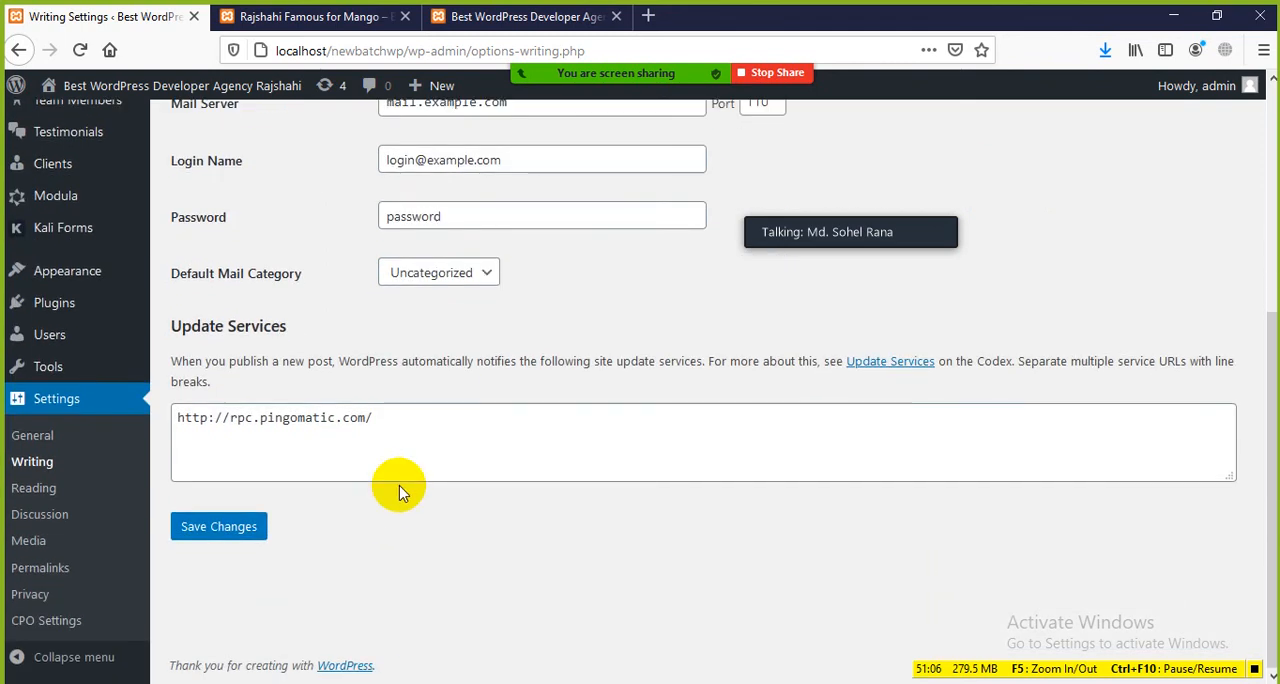
scroll(383, 509, up, 5)
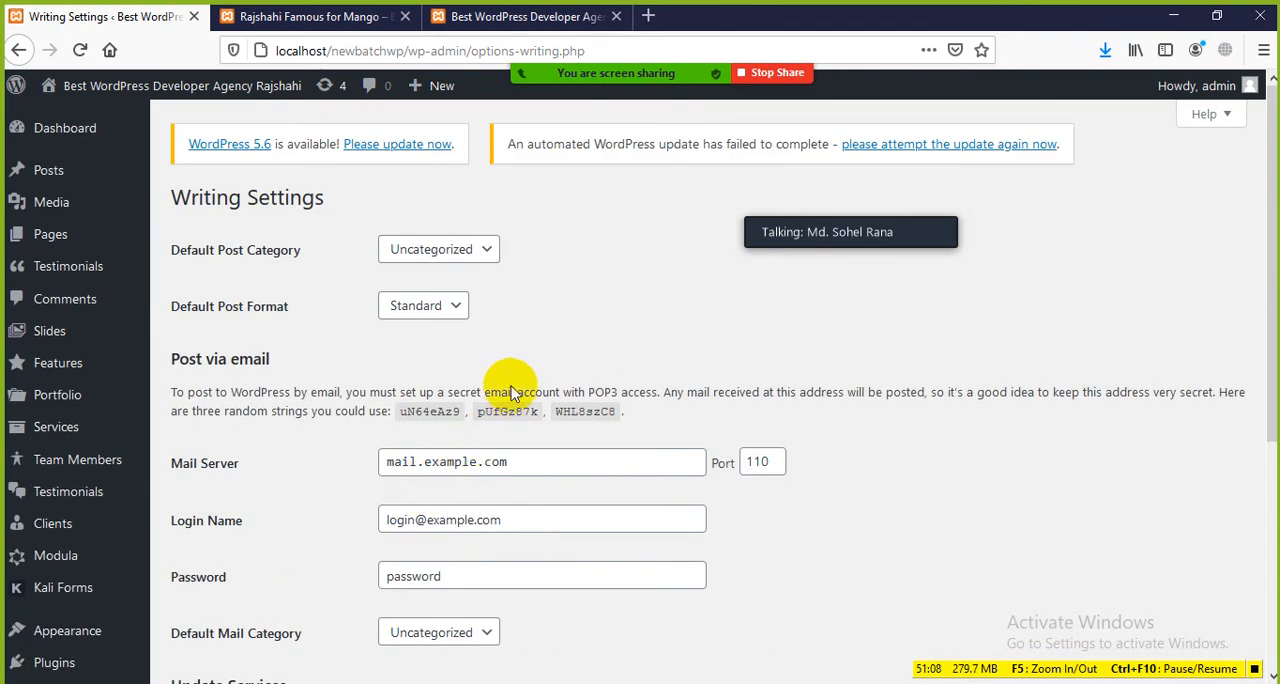
Step: Examine the published mango post's page, highlighting its title and looking over the featured image, category line and body text
click(315, 17)
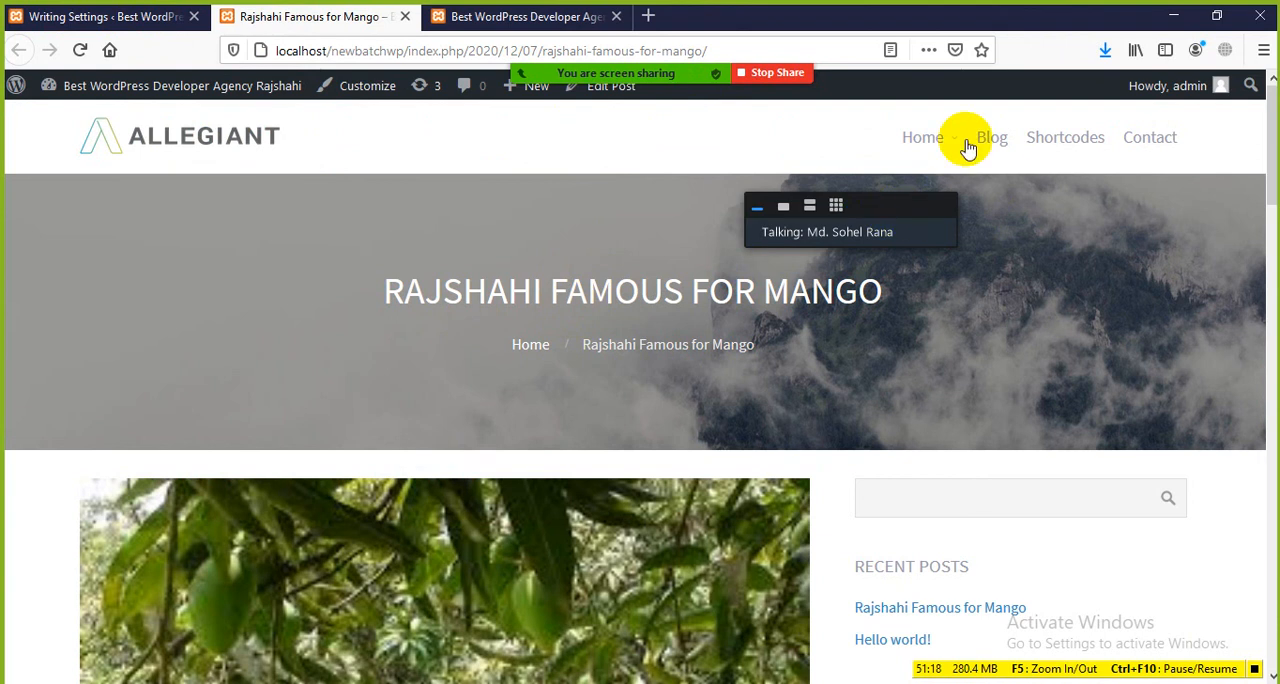
scroll(371, 380, down, 3)
scroll(386, 357, down, 4)
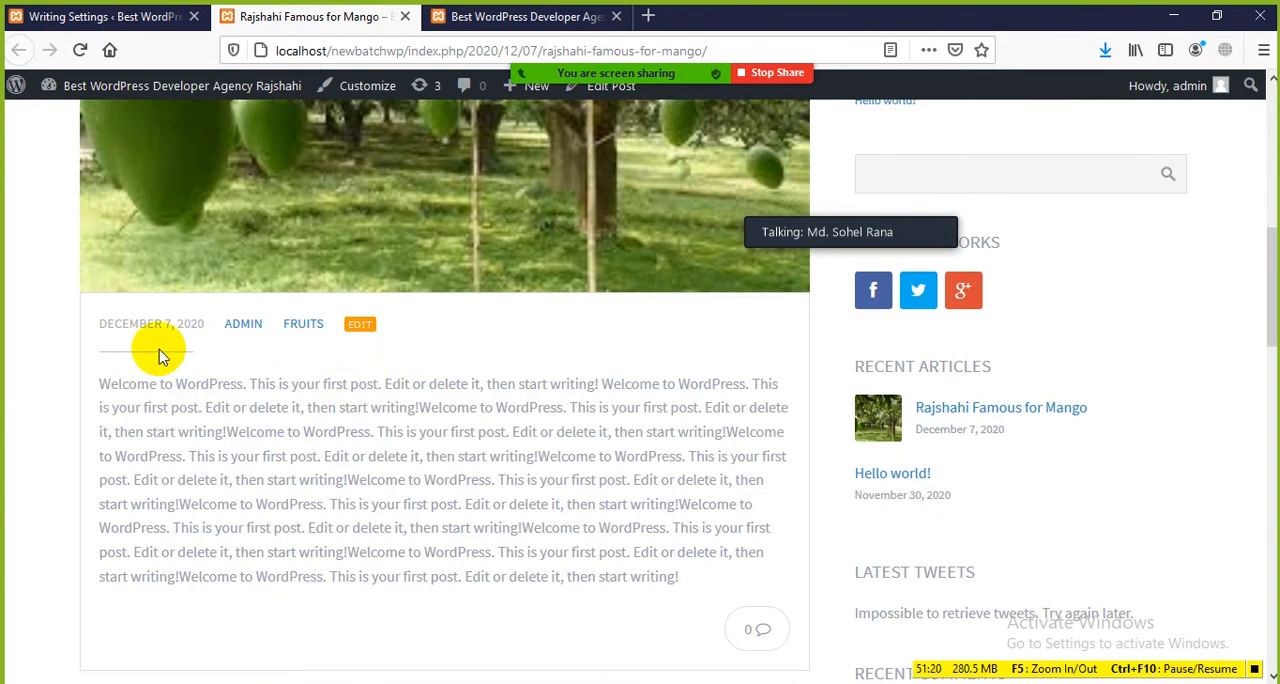
scroll(226, 303, up, 4)
scroll(226, 303, up, 3)
drag(373, 289, 857, 293)
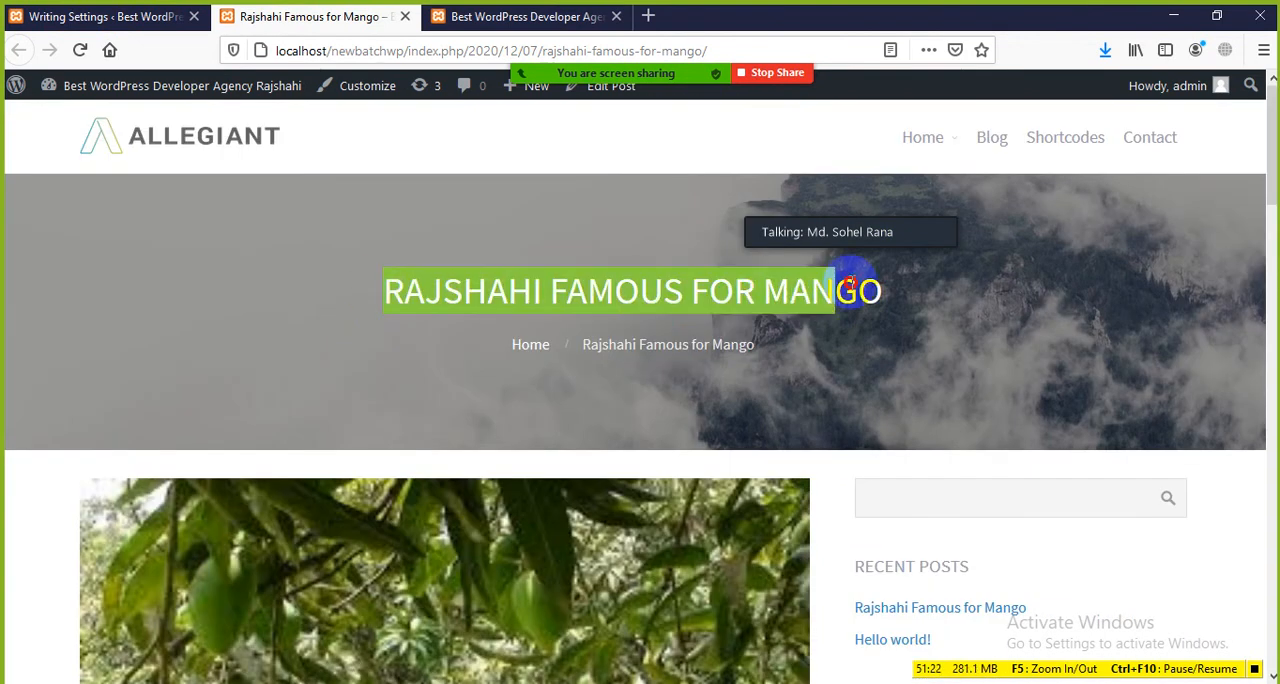
click(910, 308)
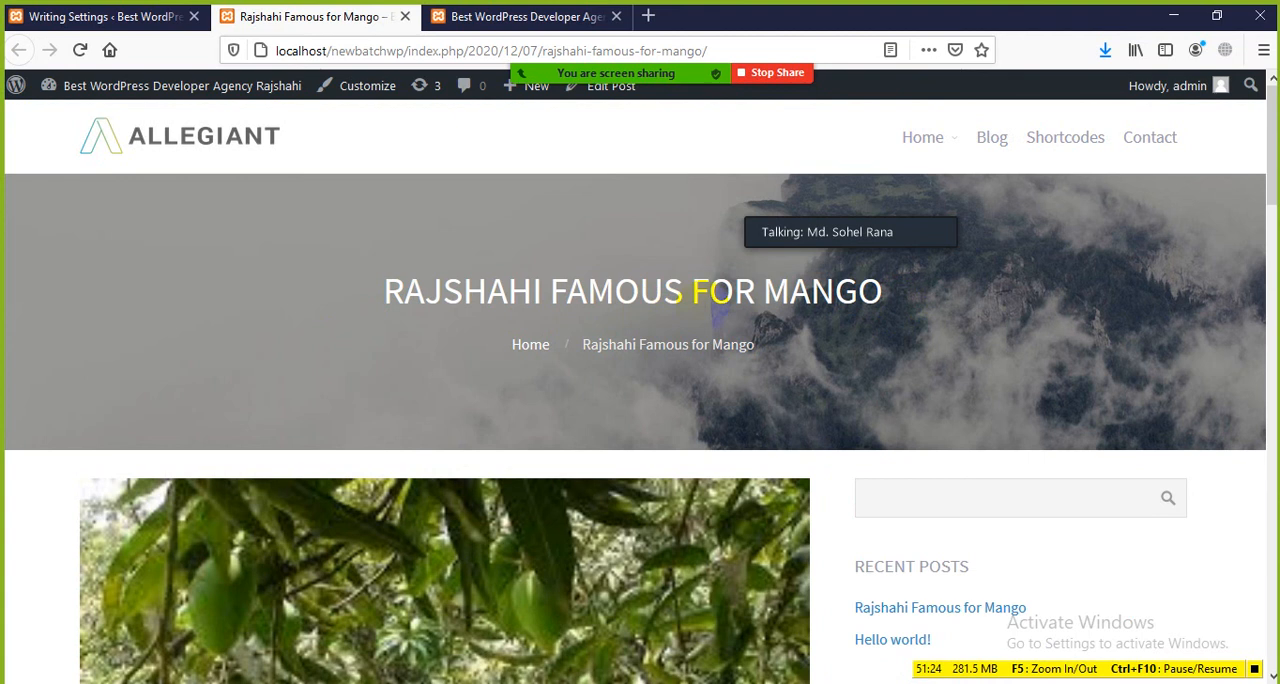
scroll(700, 315, down, 4)
scroll(529, 303, down, 3)
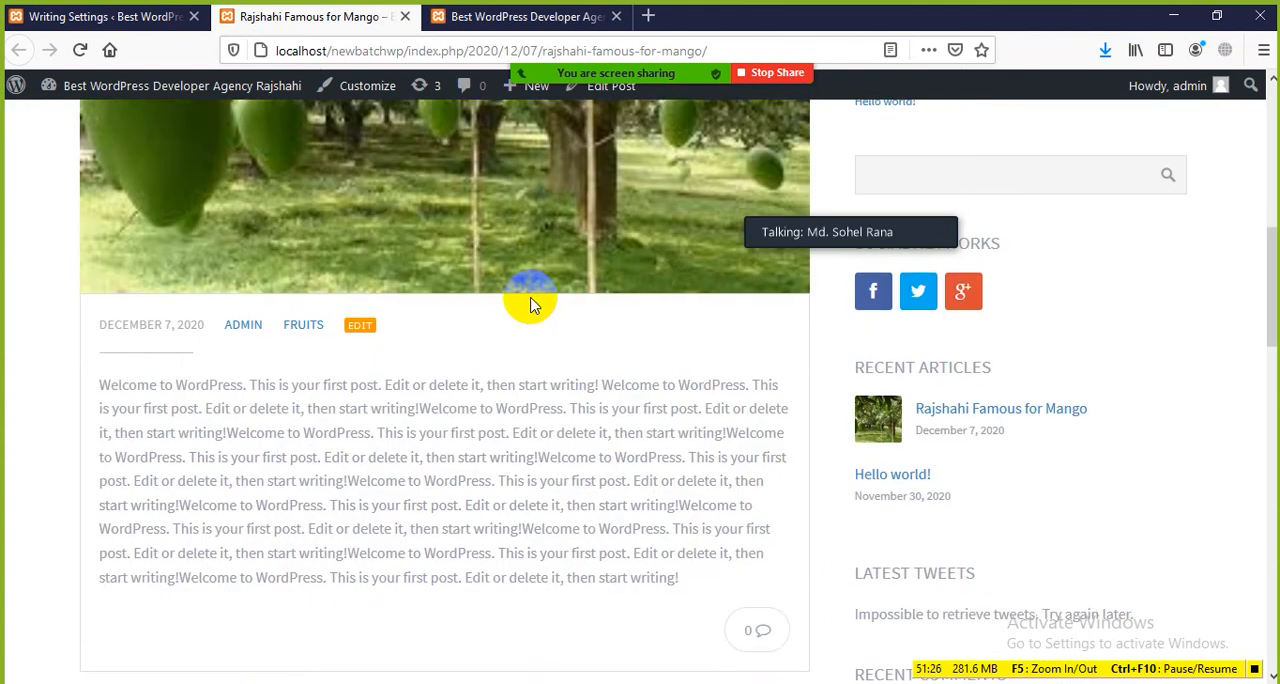
scroll(450, 312, up, 3)
scroll(369, 312, up, 2)
scroll(363, 343, down, 2)
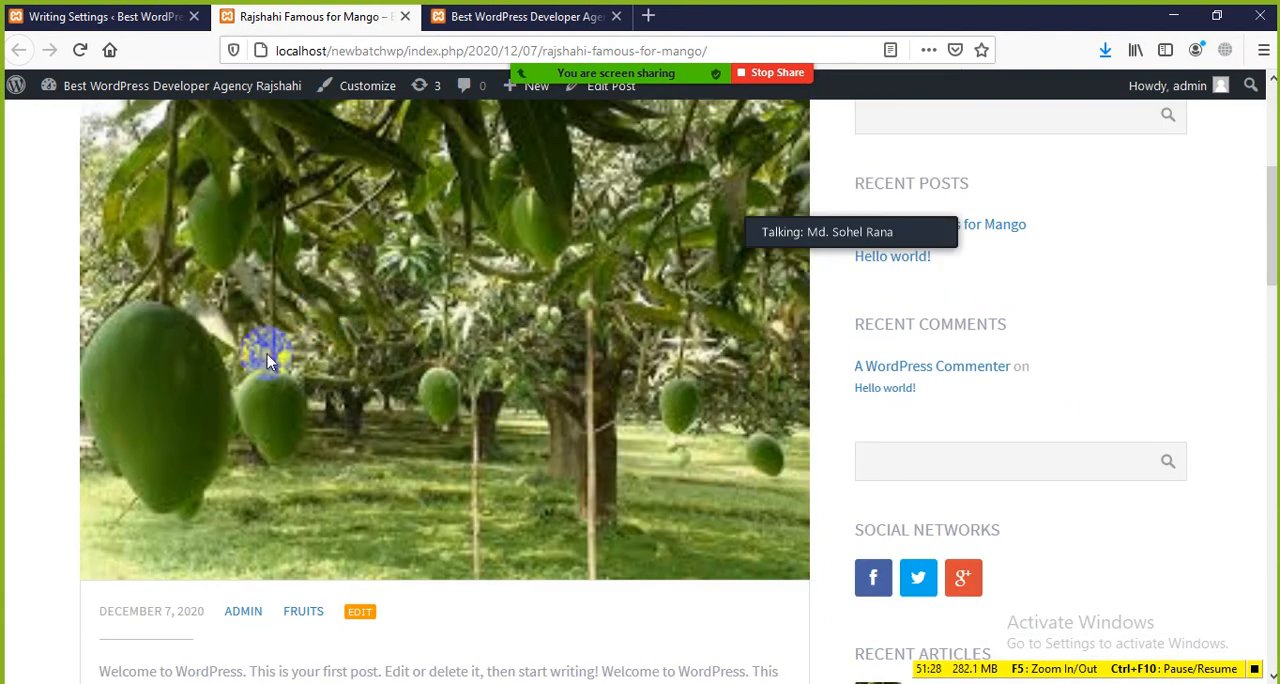
scroll(370, 338, up, 4)
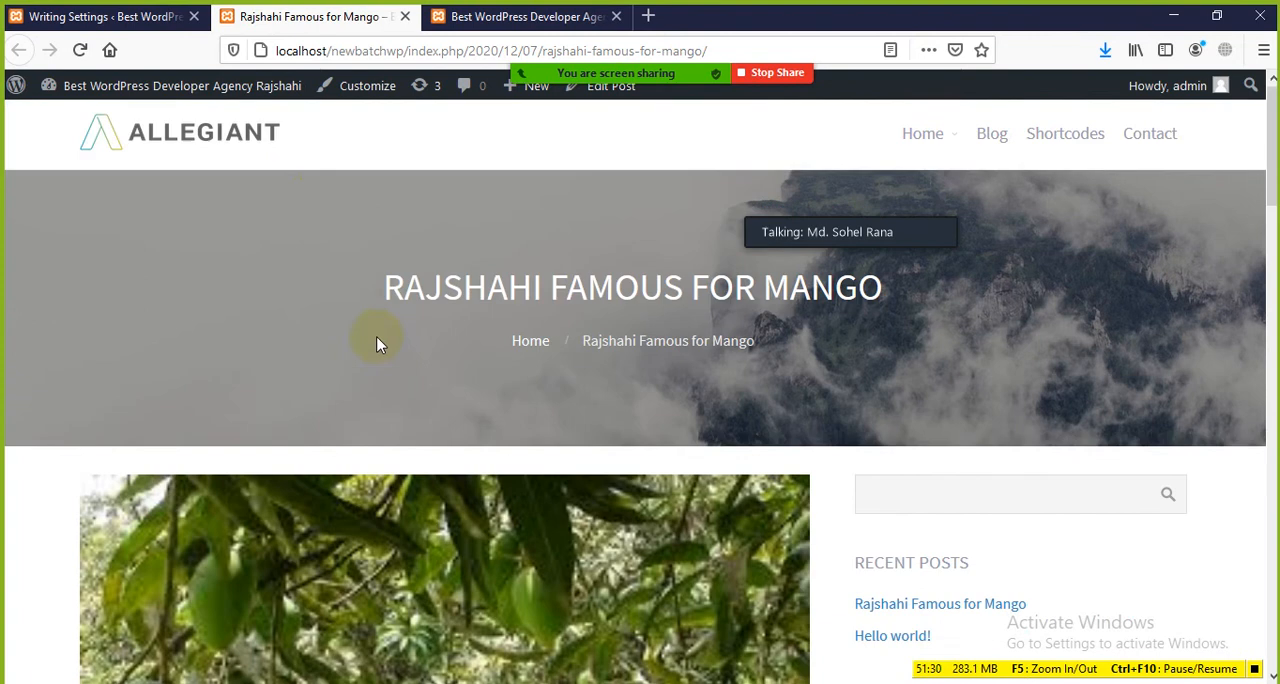
Step: Compare the Writing Settings with the mango post's page and look over the Update Services section again
click(62, 16)
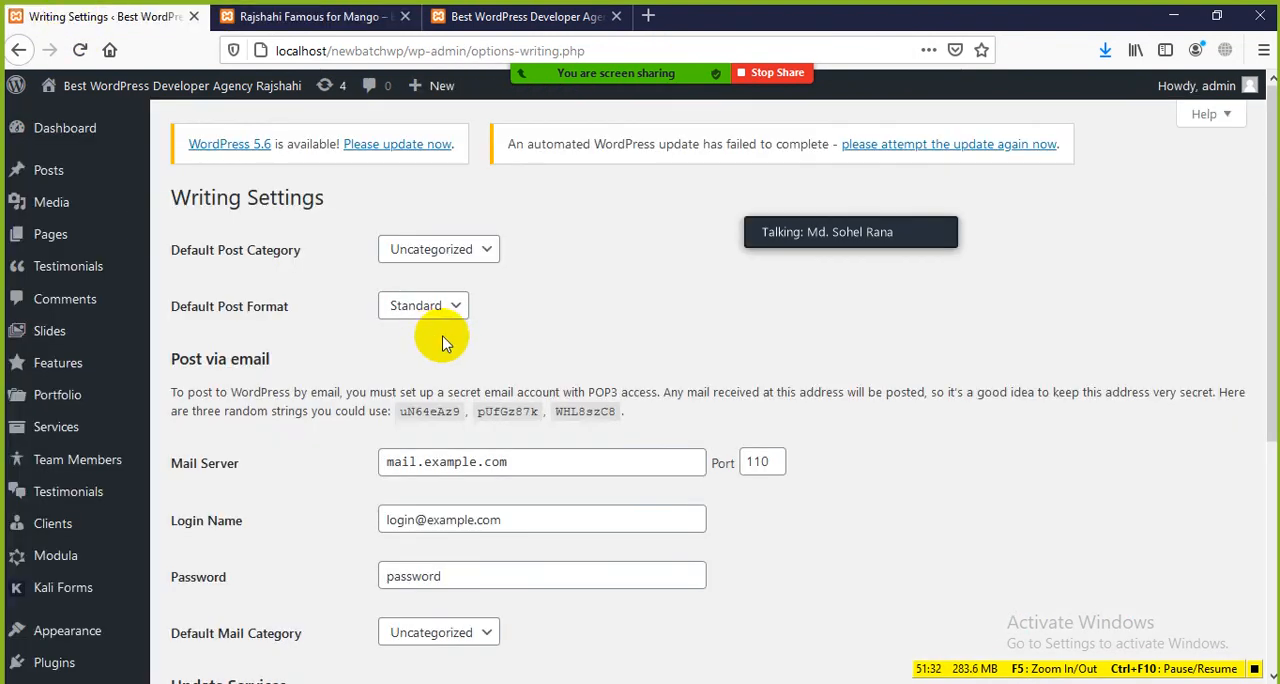
click(371, 19)
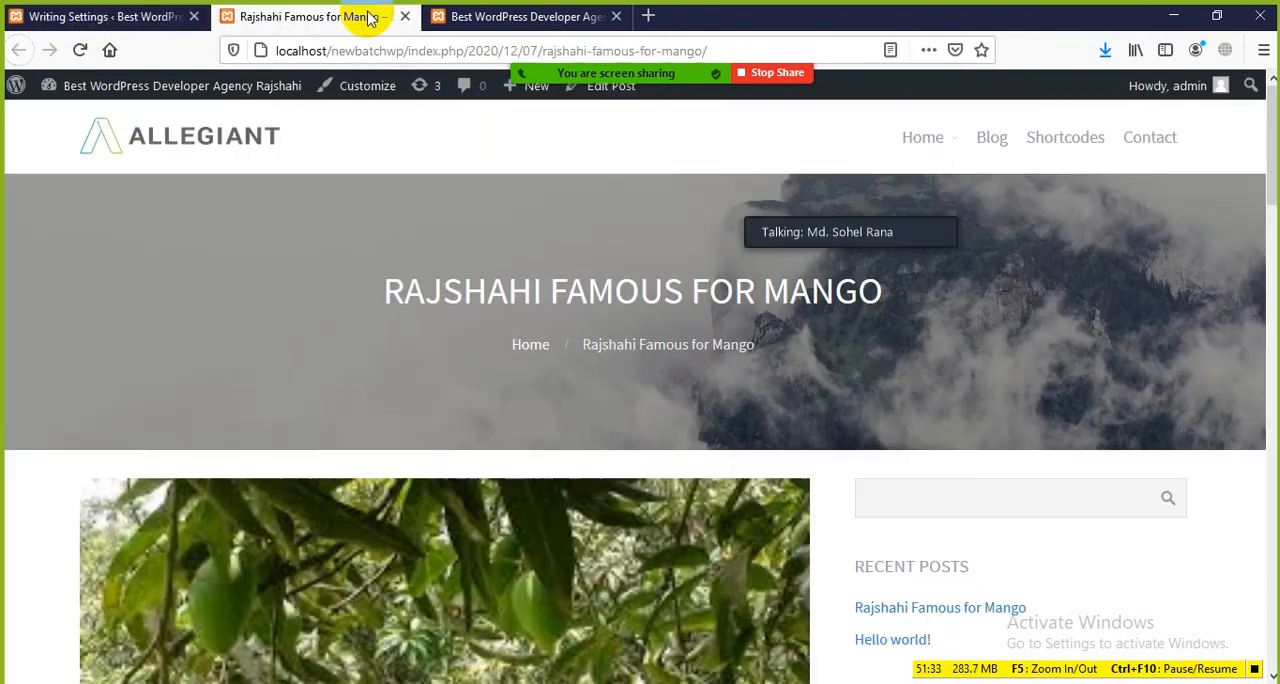
click(63, 18)
scroll(440, 430, down, 5)
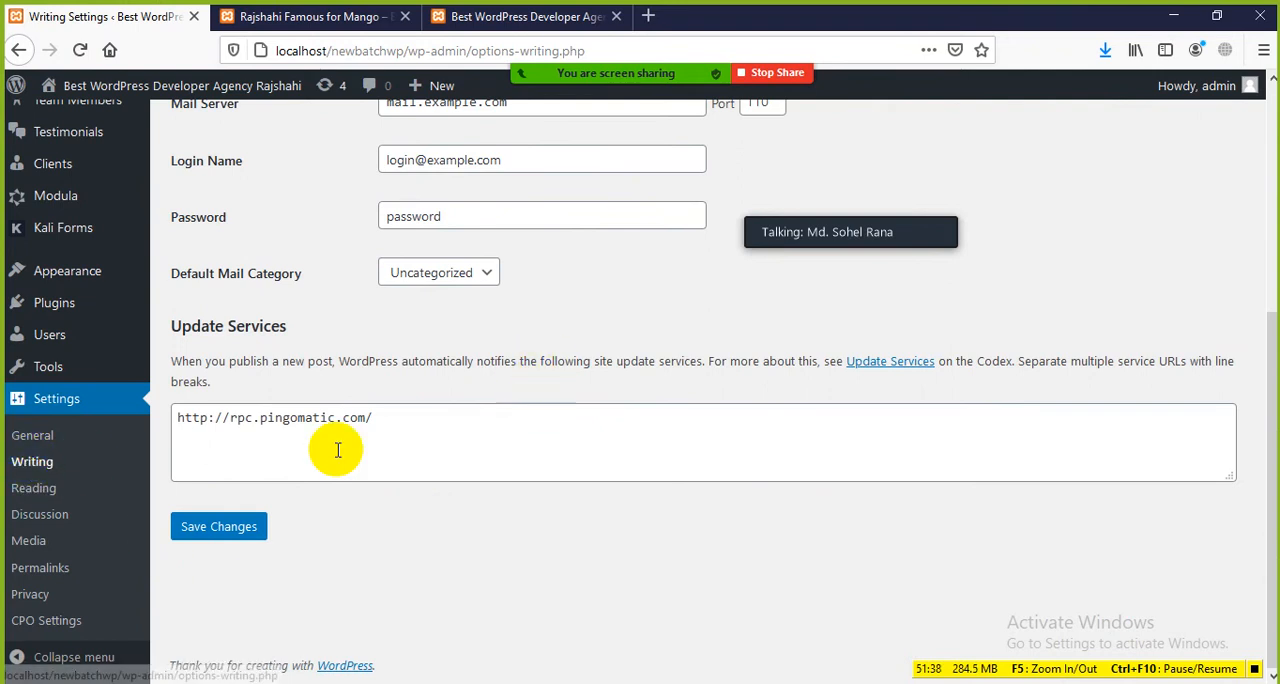
Step: Open the site's Reading Settings, look over the options and highlight the page heading
click(40, 488)
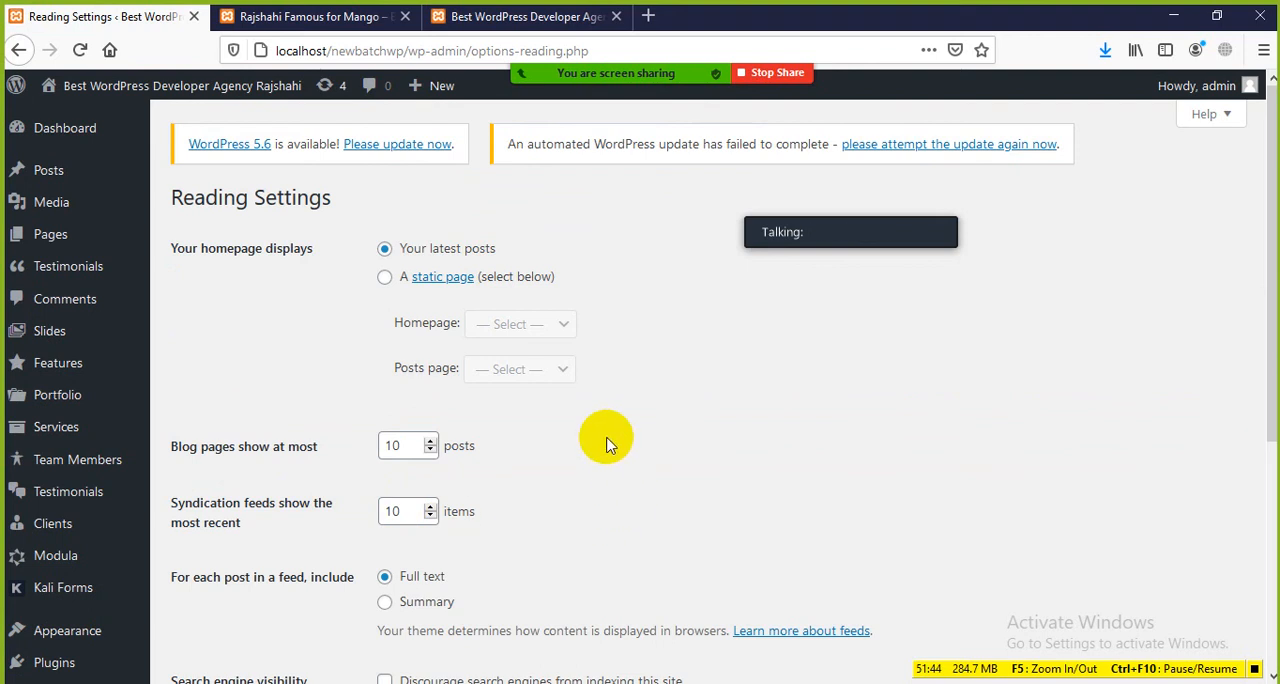
scroll(606, 445, down, 4)
scroll(606, 452, up, 4)
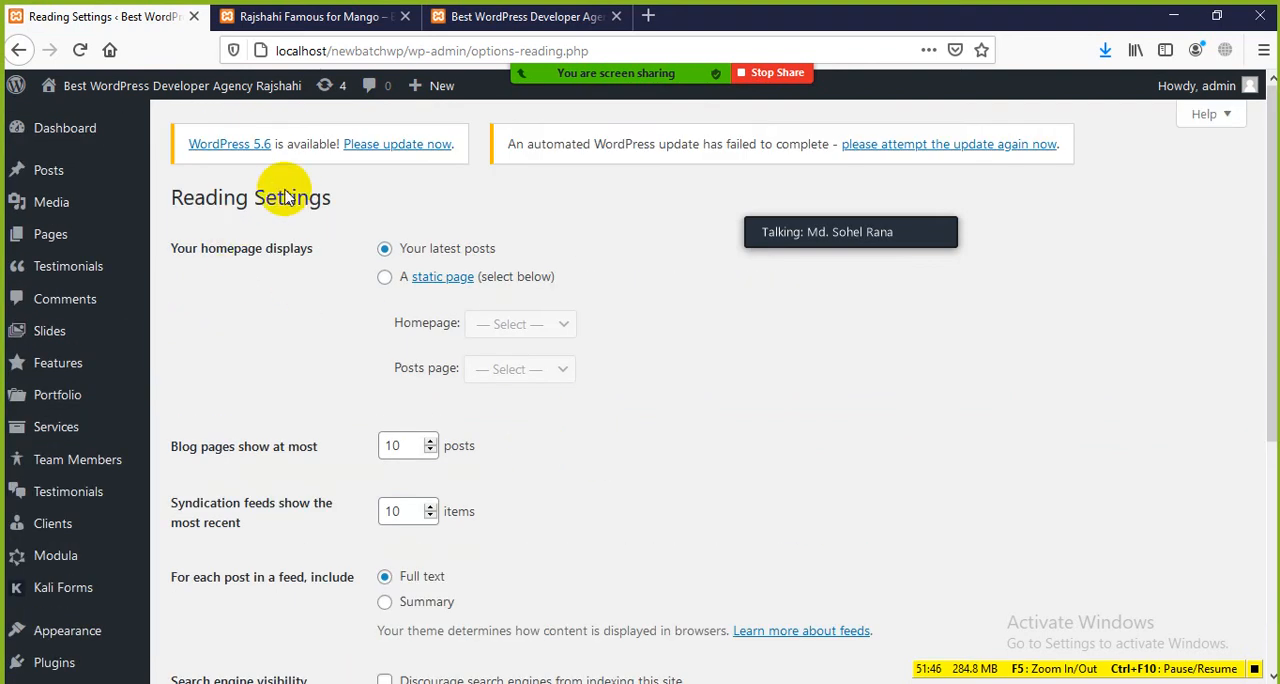
drag(168, 200, 271, 195)
click(423, 200)
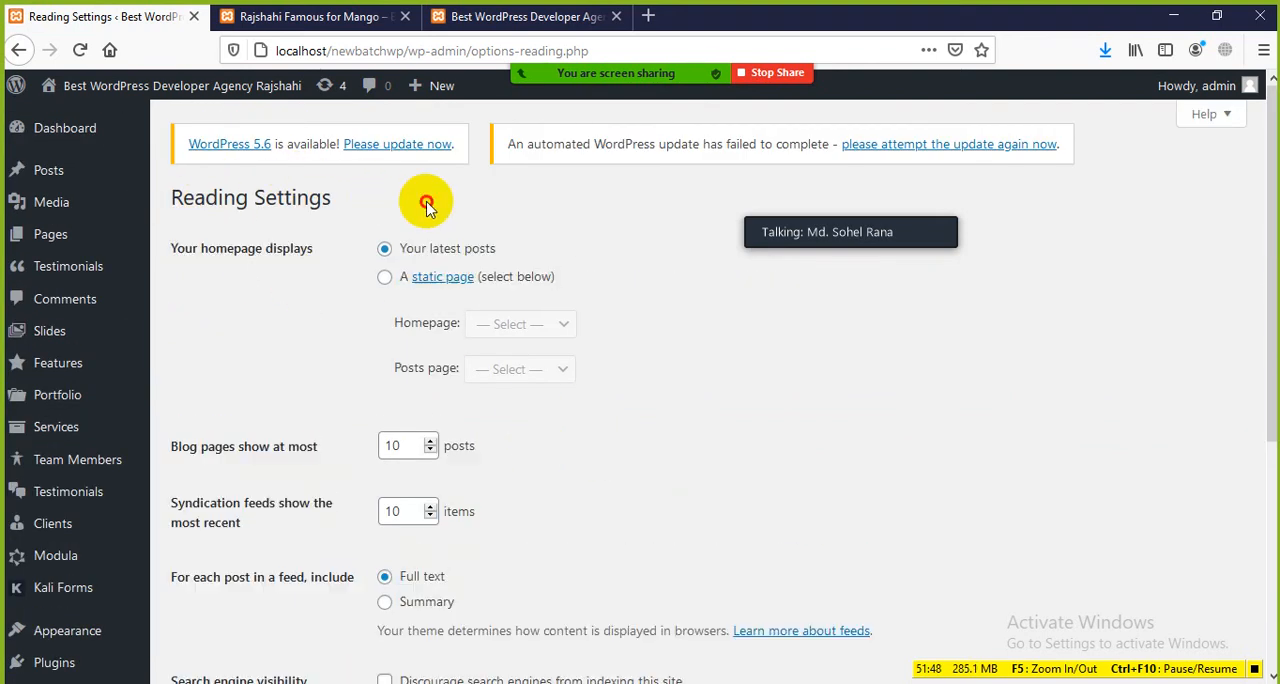
Step: Go from the mango post's page to the site's homepage
click(340, 17)
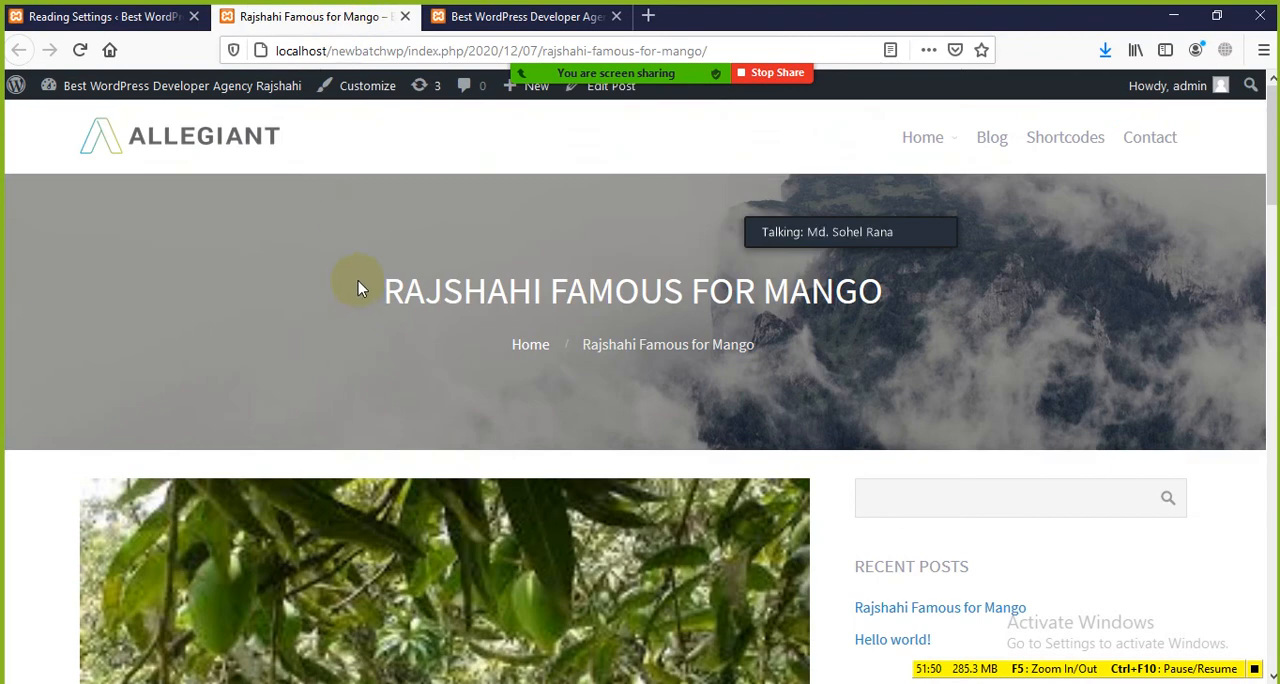
click(198, 134)
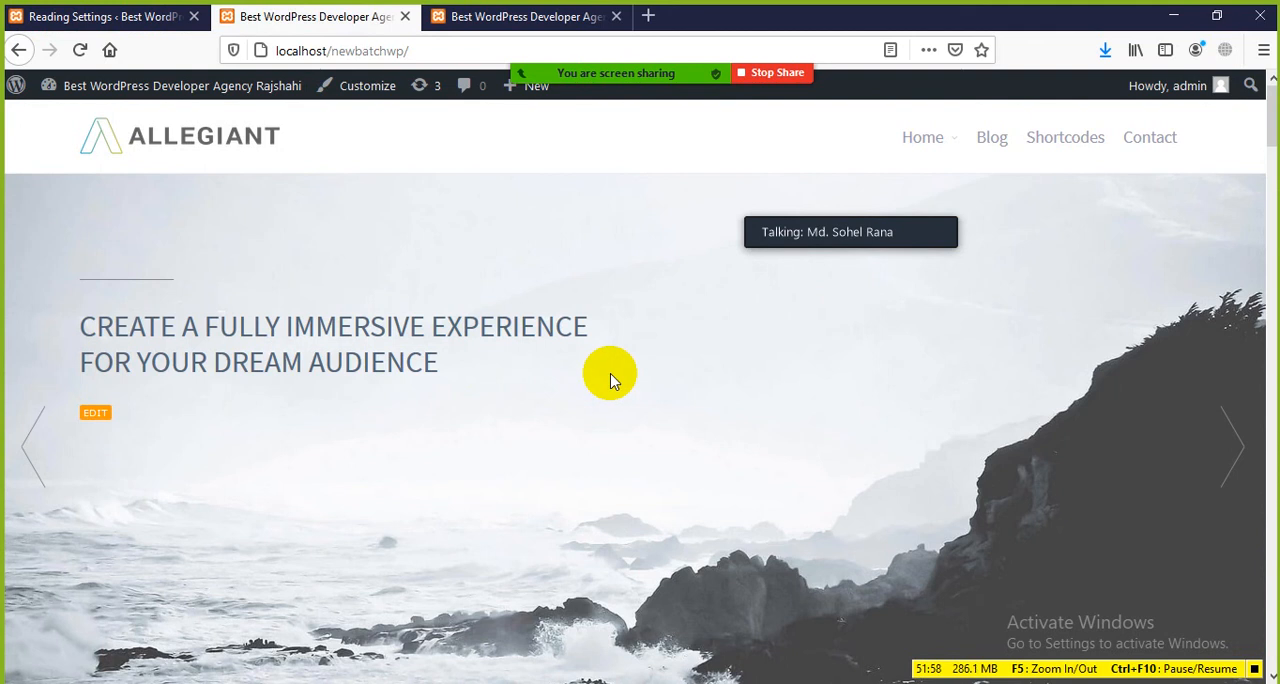
Step: Expand the floating Zoom meeting window into a strip of several participants' video thumbnails
mouse_move(906, 231)
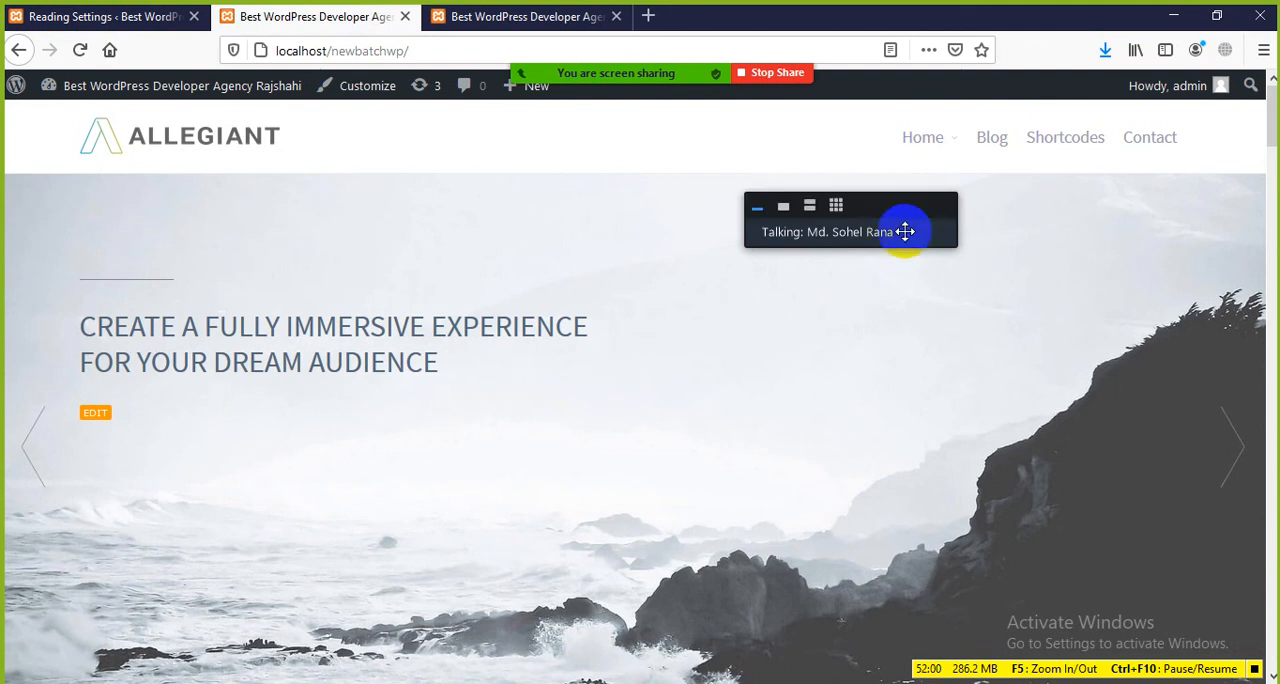
click(785, 213)
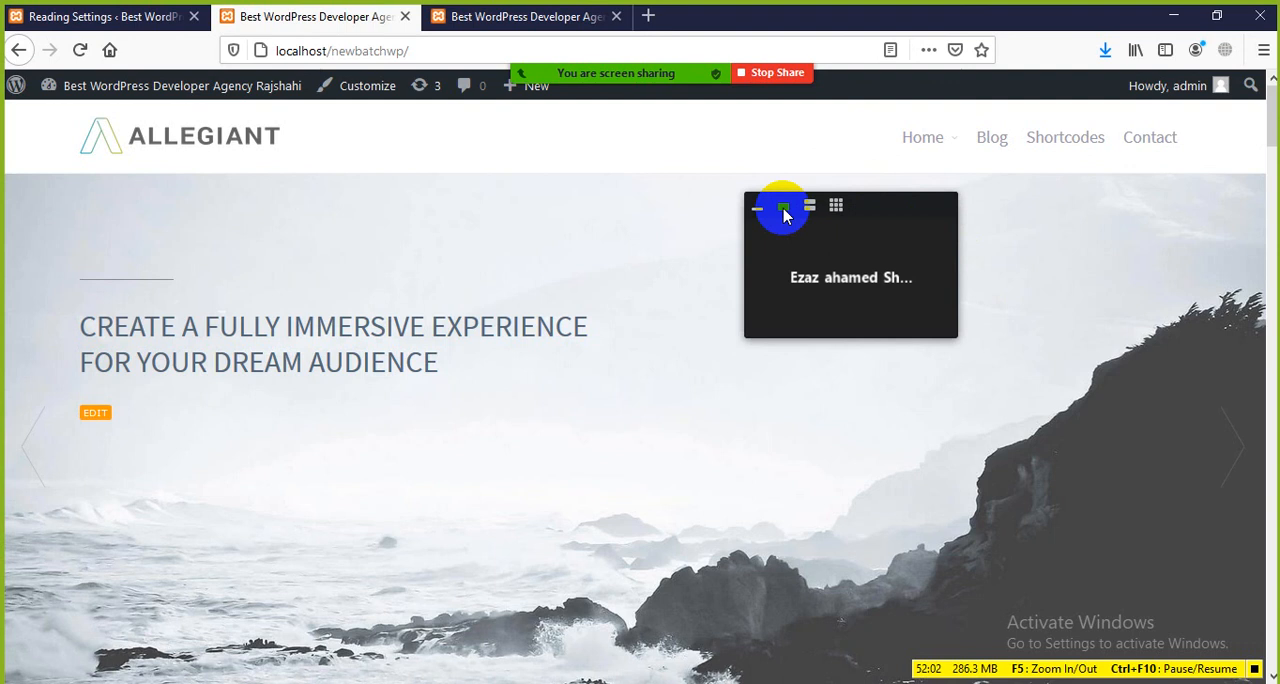
click(808, 206)
click(857, 438)
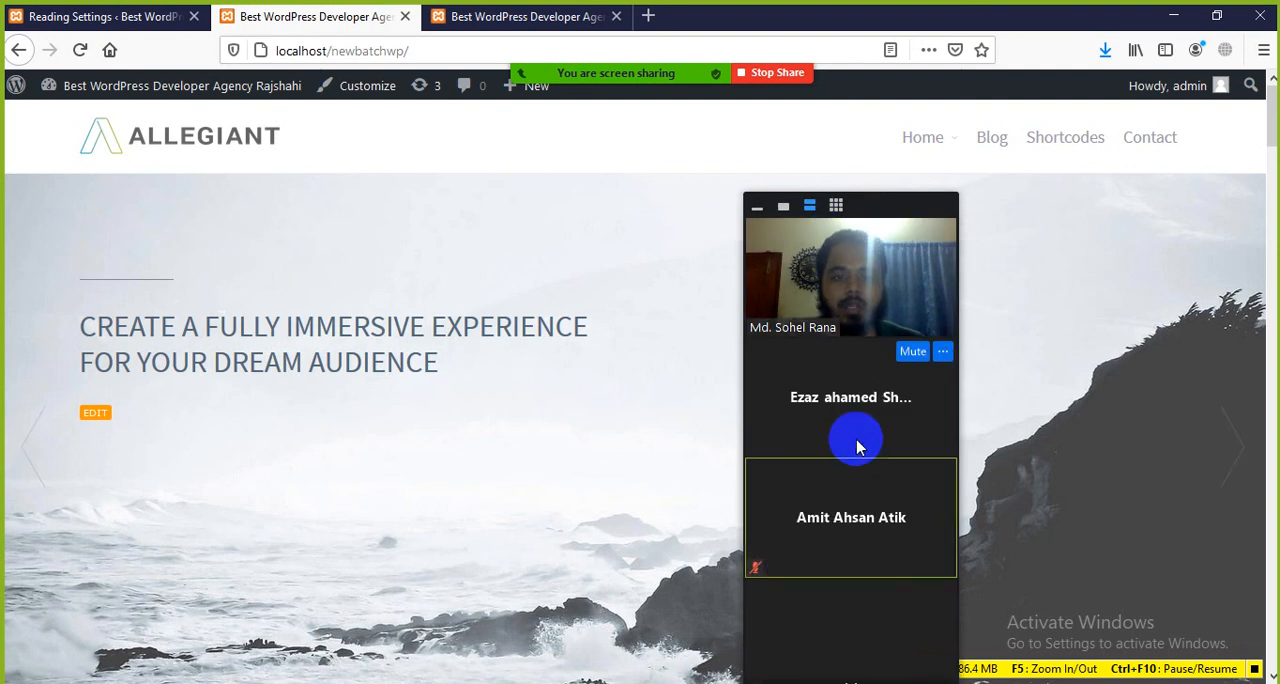
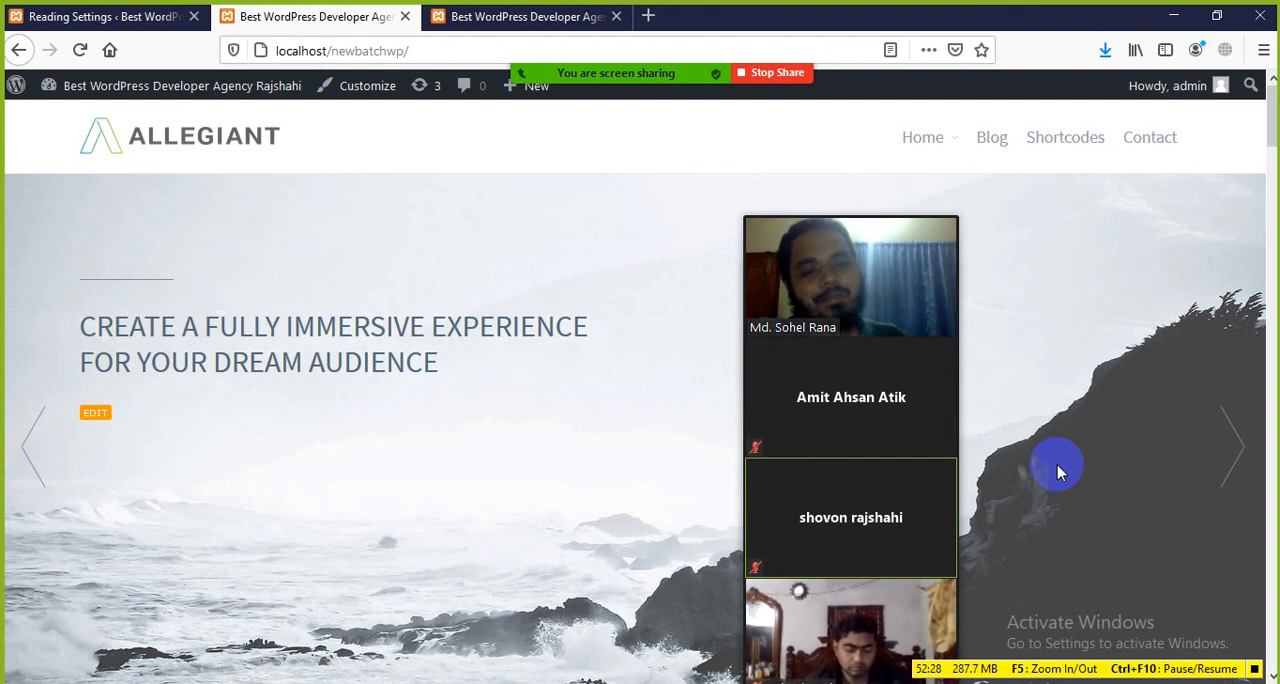
Step: Look over the site's homepage from the slider through the Our Core Features section
scroll(589, 523, down, 5)
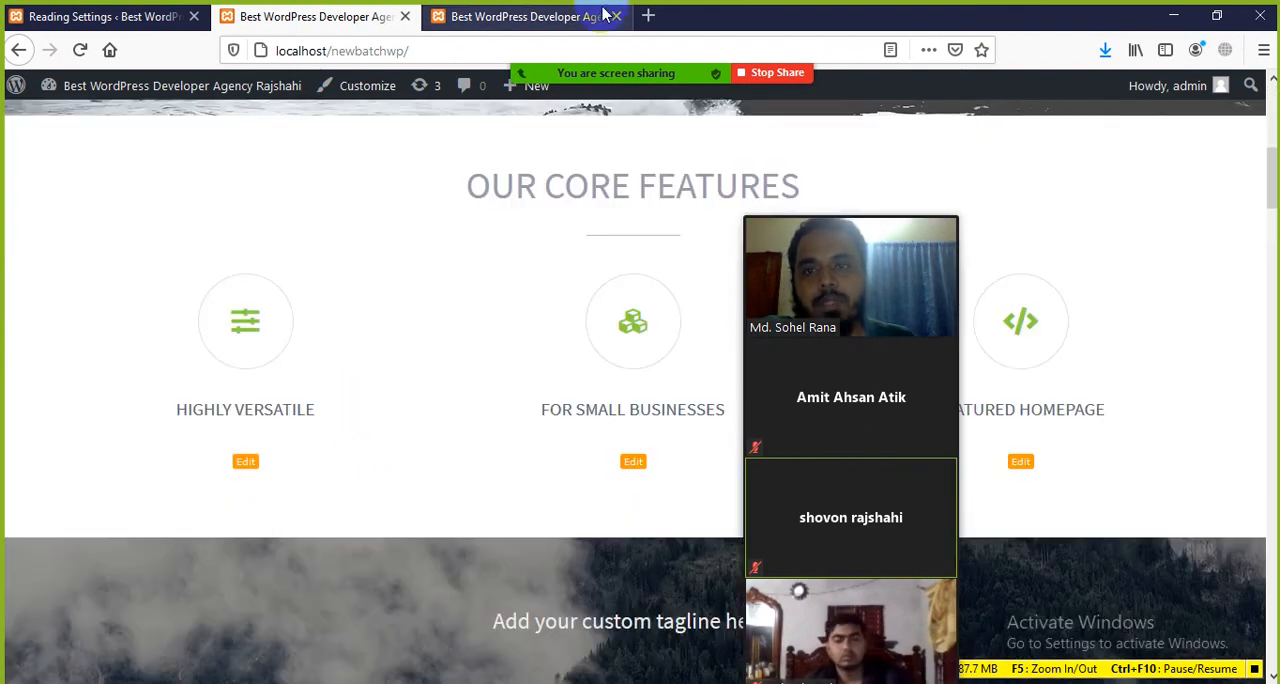
click(338, 48)
click(267, 378)
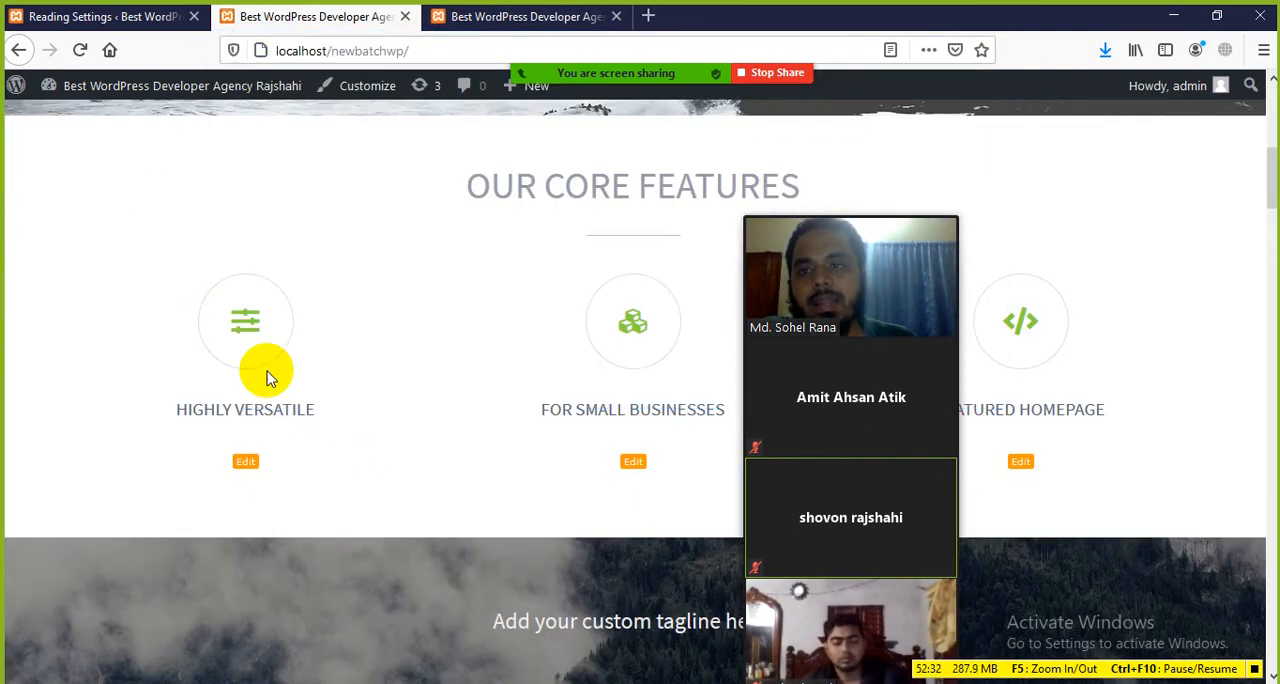
scroll(267, 378, down, 3)
scroll(366, 400, up, 8)
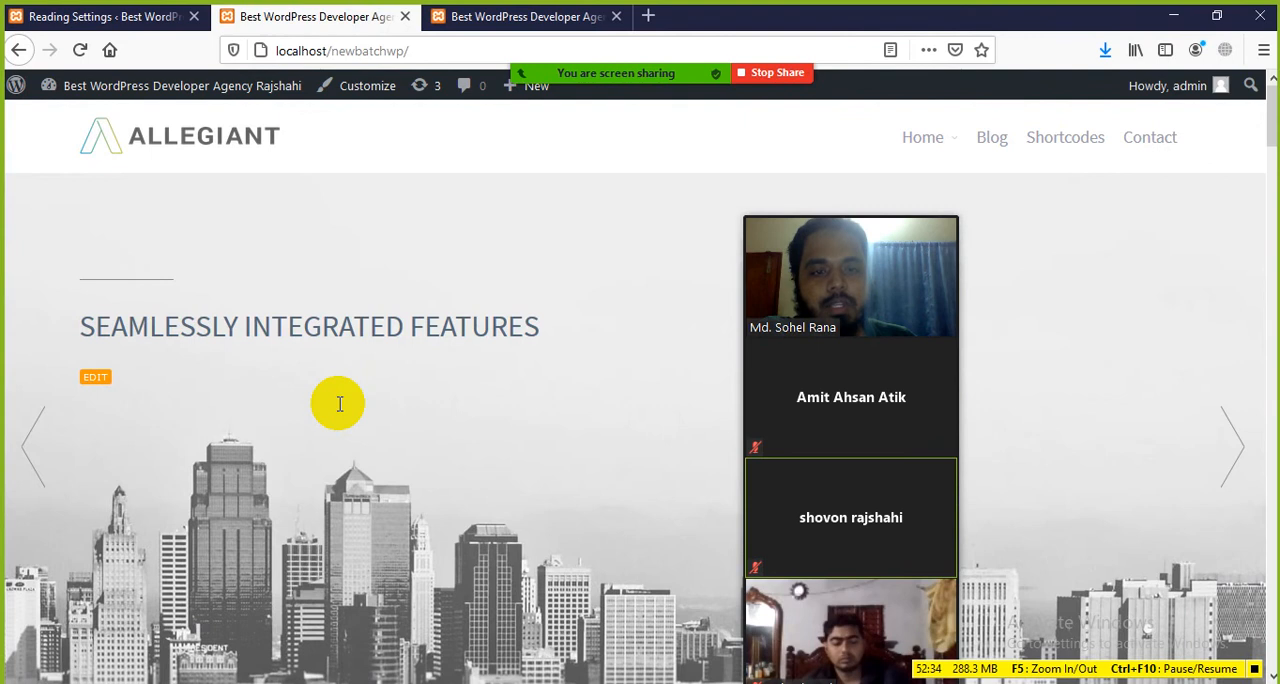
Step: Collapse the floating Zoom video strip to the compact bar that names only the current speaker
mouse_move(766, 251)
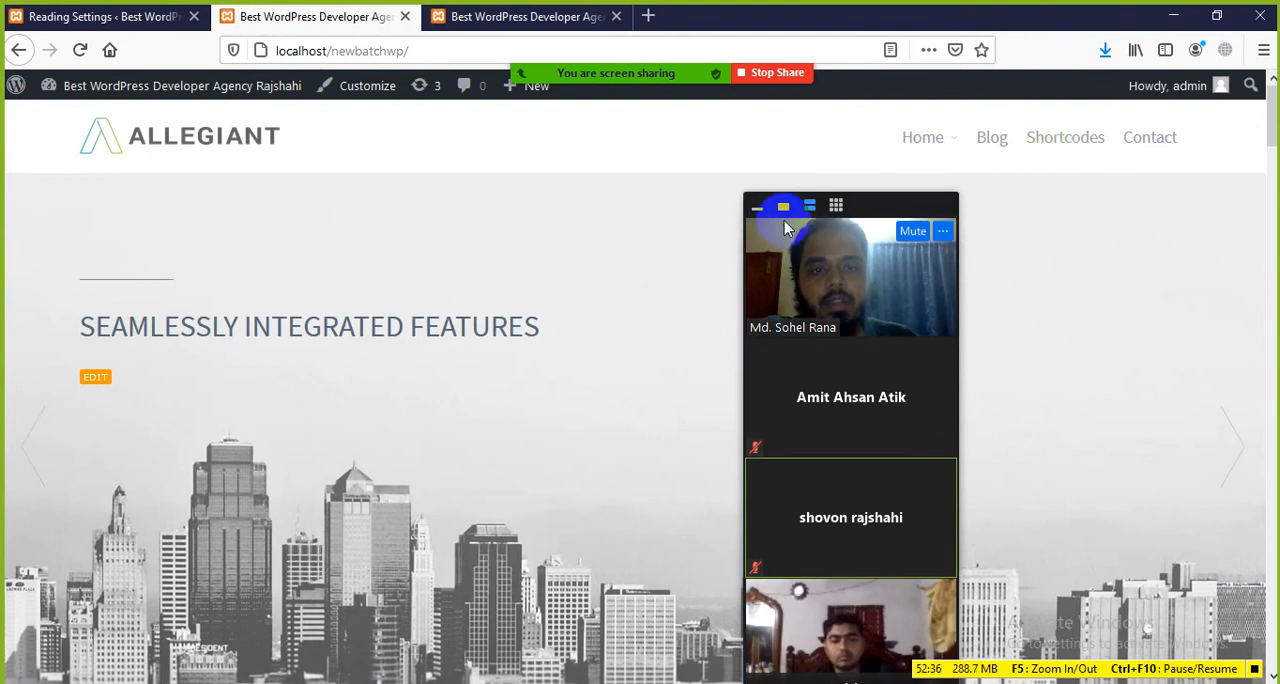
click(783, 206)
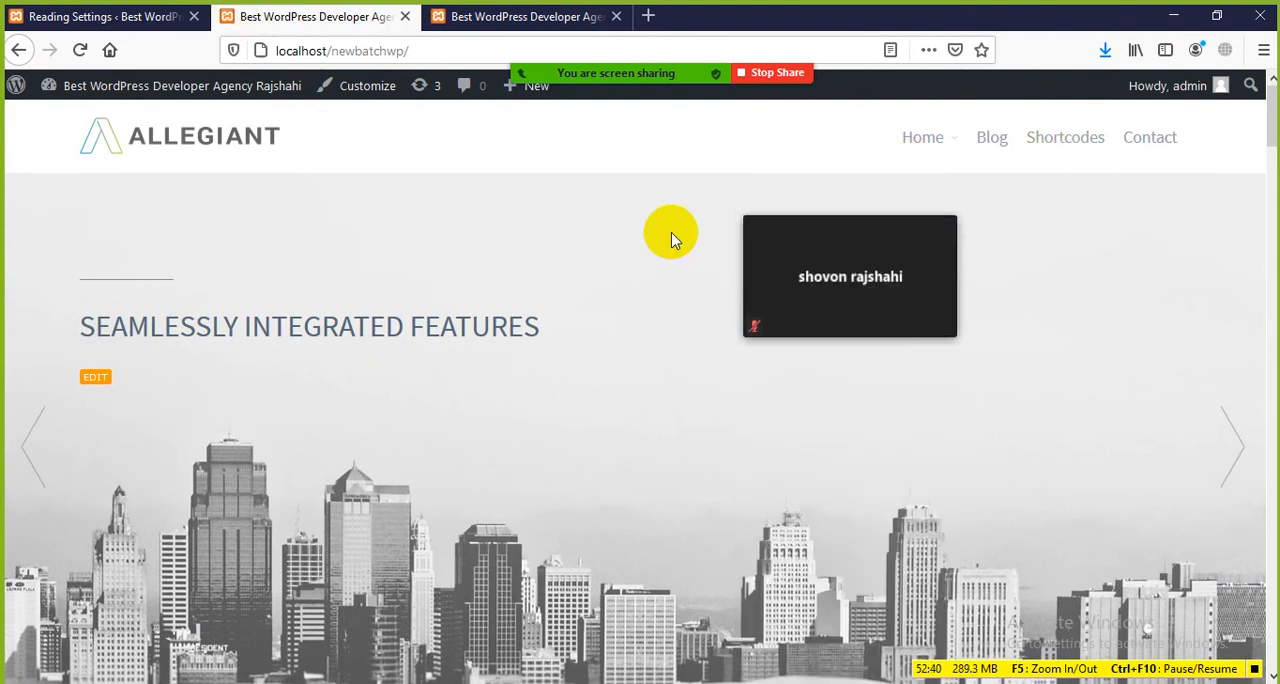
click(756, 206)
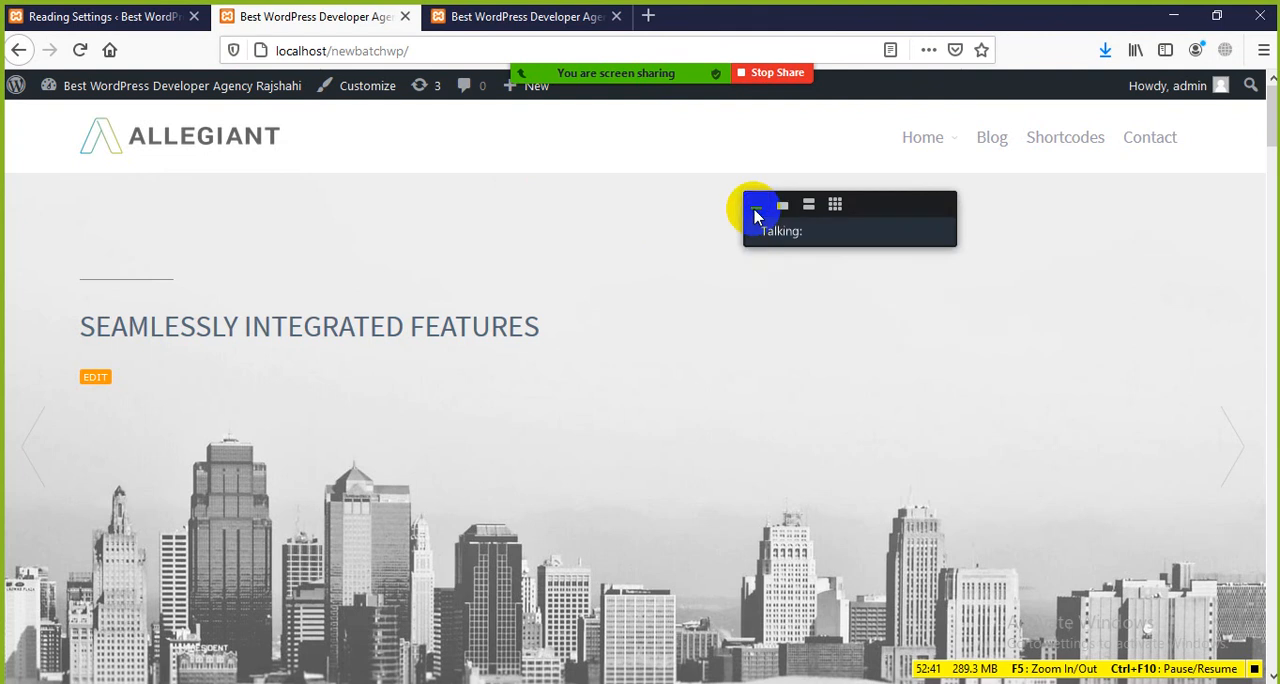
Step: In the site's Reading Settings, make the homepage display a static page with Blog as the homepage
click(40, 16)
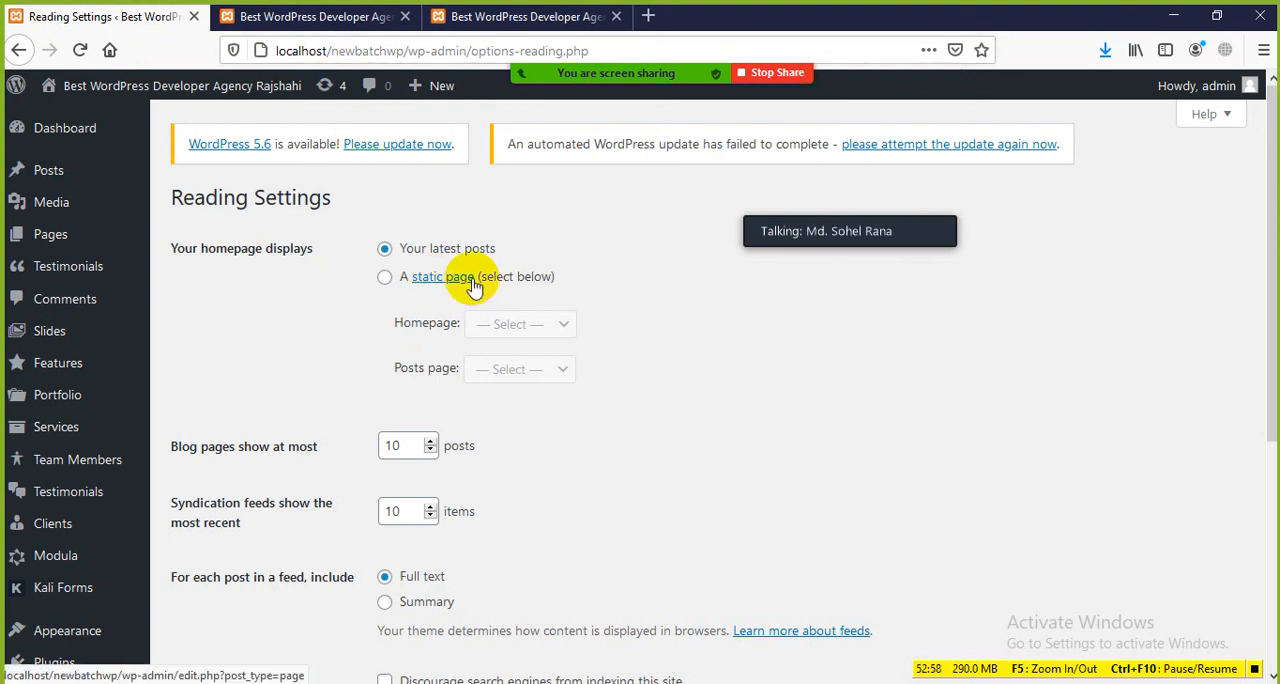
click(386, 280)
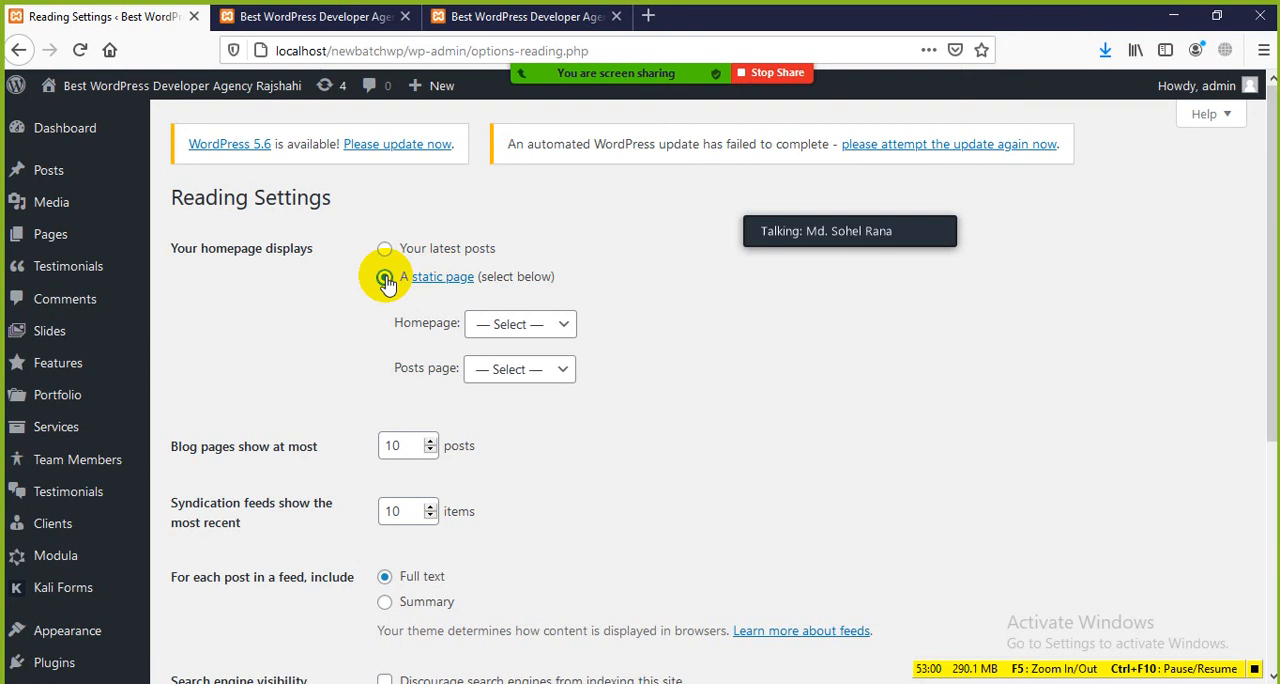
click(565, 328)
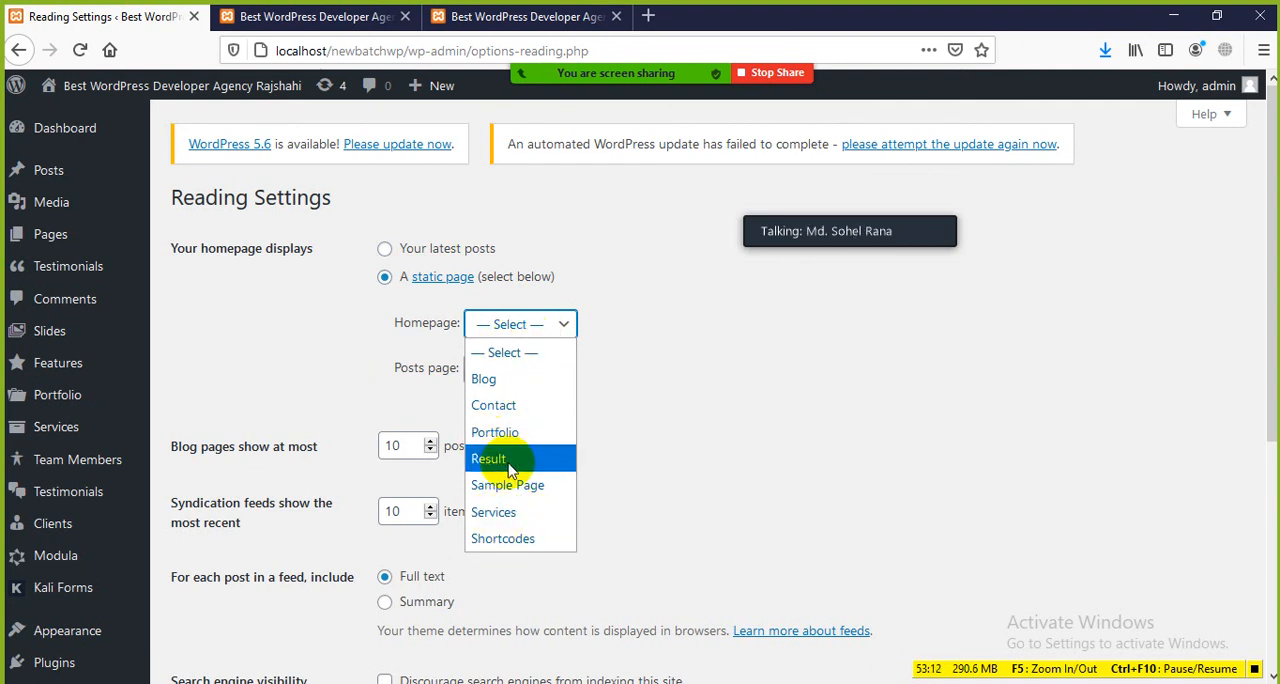
click(489, 383)
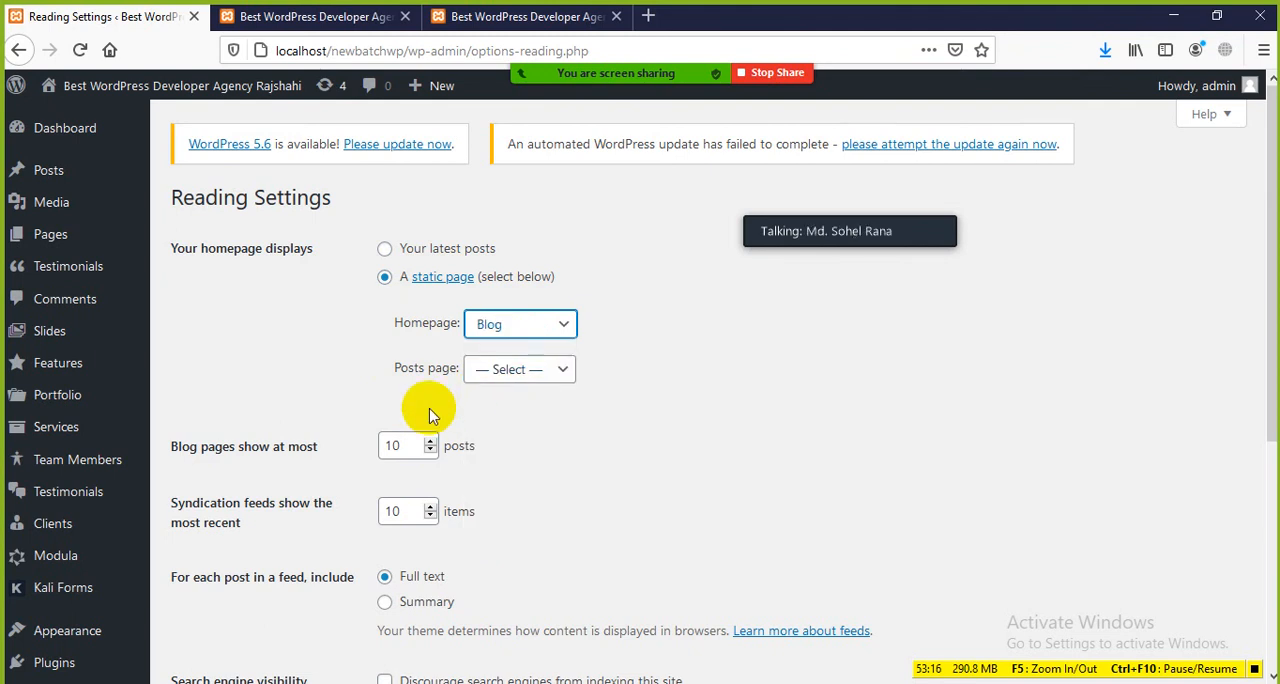
Step: Choose Sample Page as the homepage and Blog as the posts page, and dismiss Zoom's meeting time-limit notice
click(541, 330)
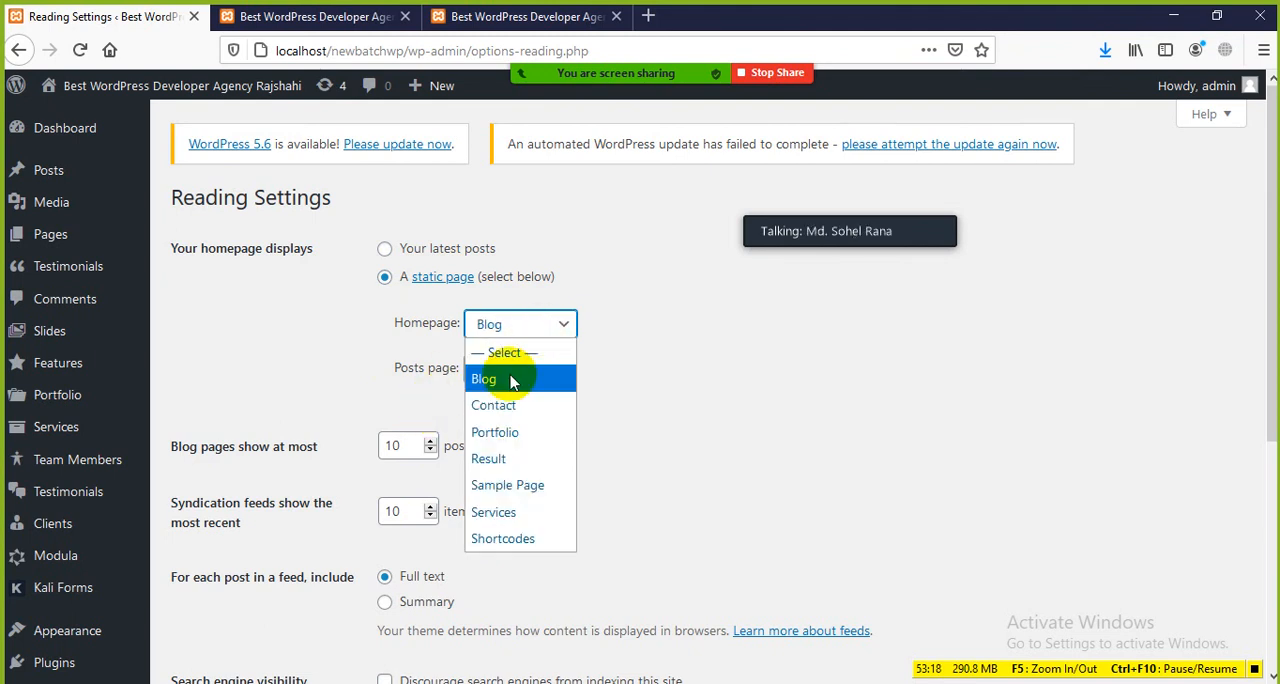
click(362, 388)
click(531, 323)
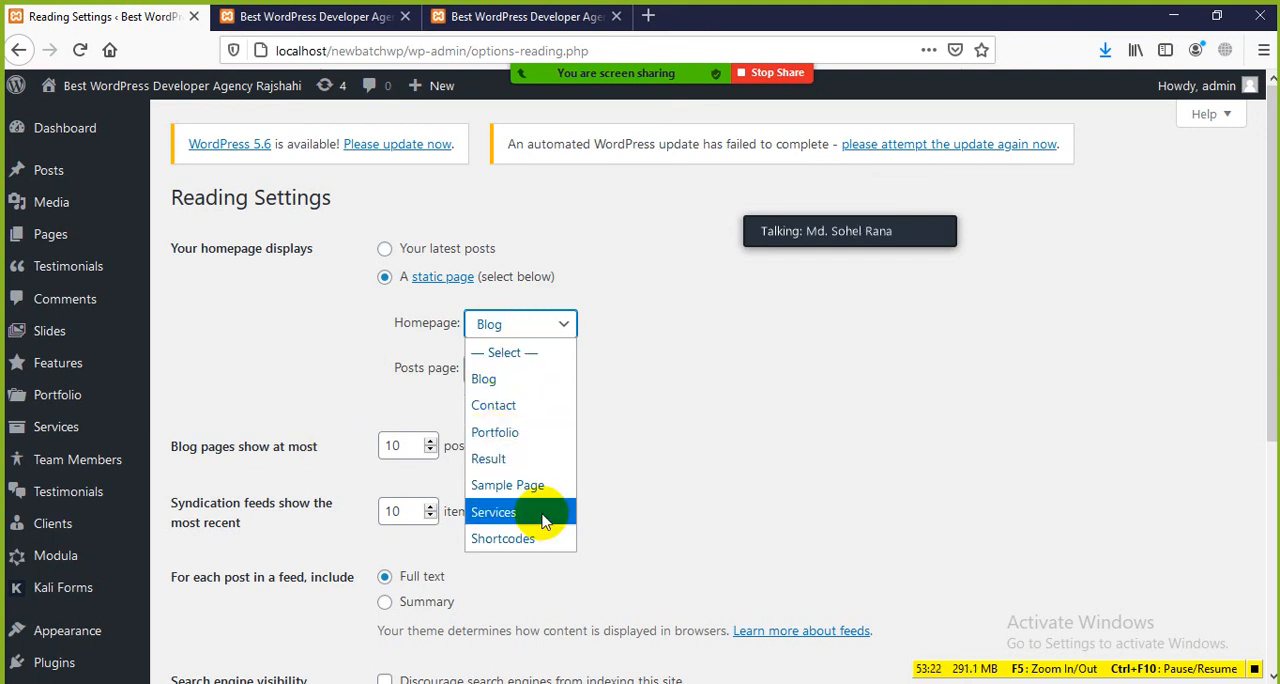
click(537, 485)
click(540, 374)
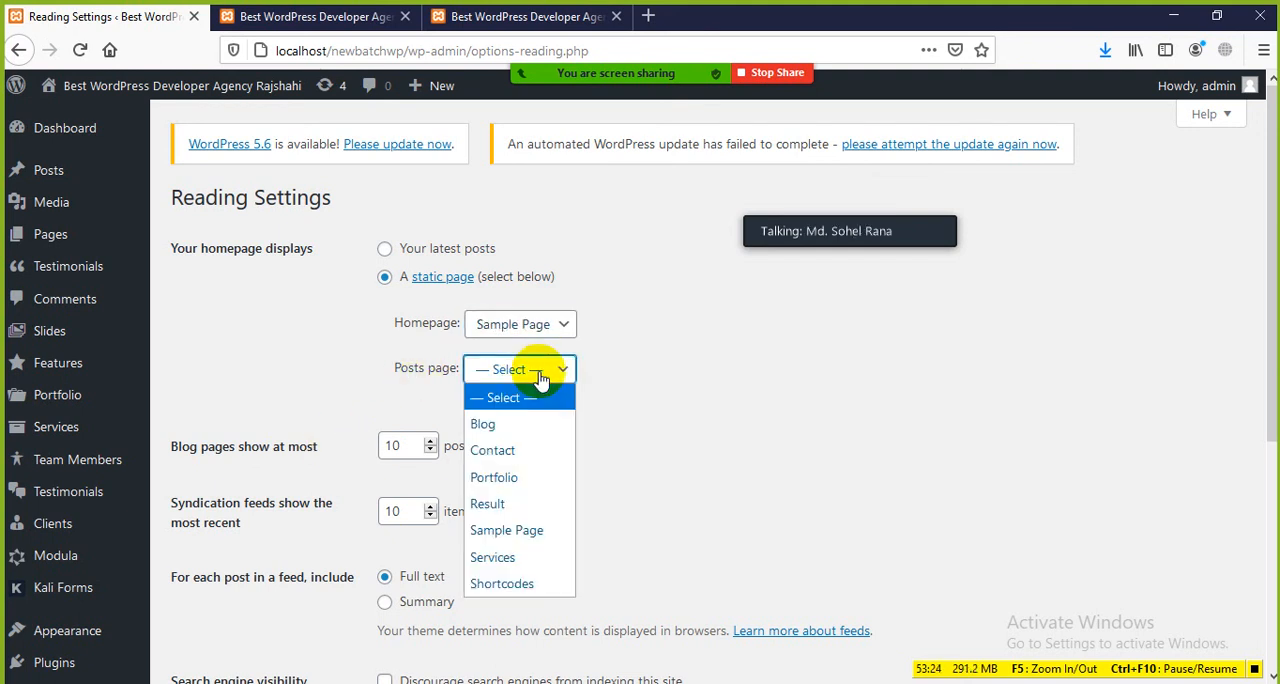
click(497, 428)
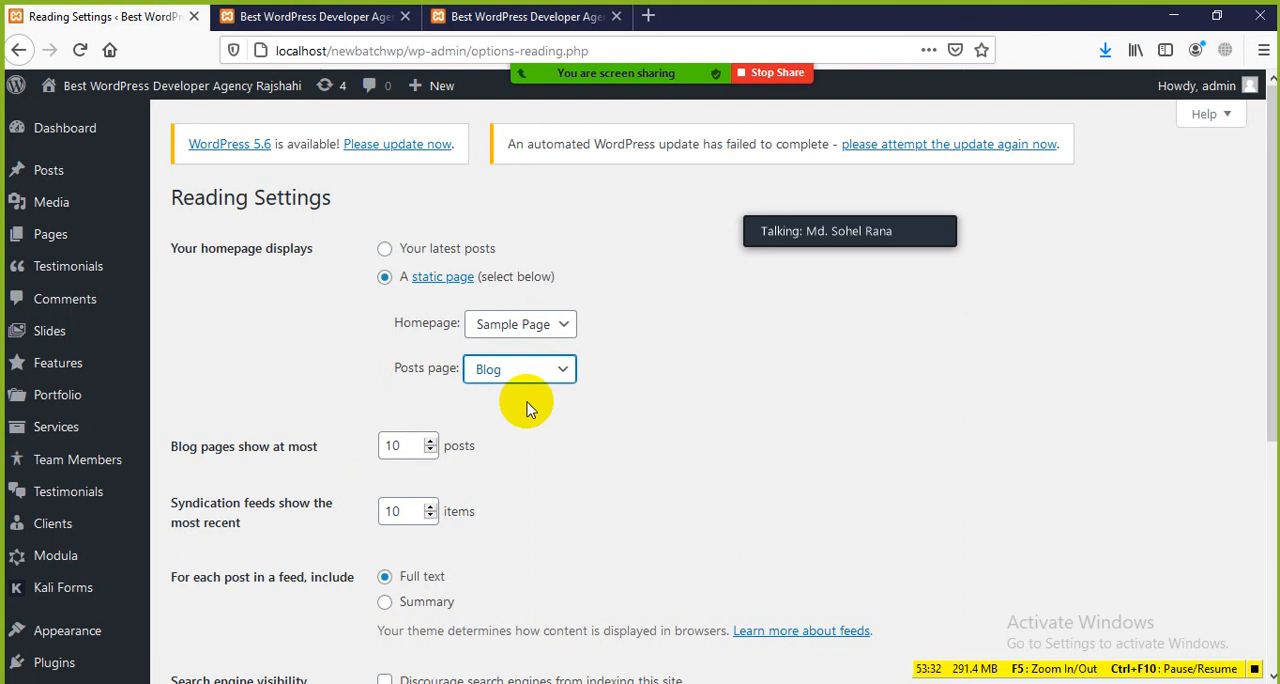
click(551, 378)
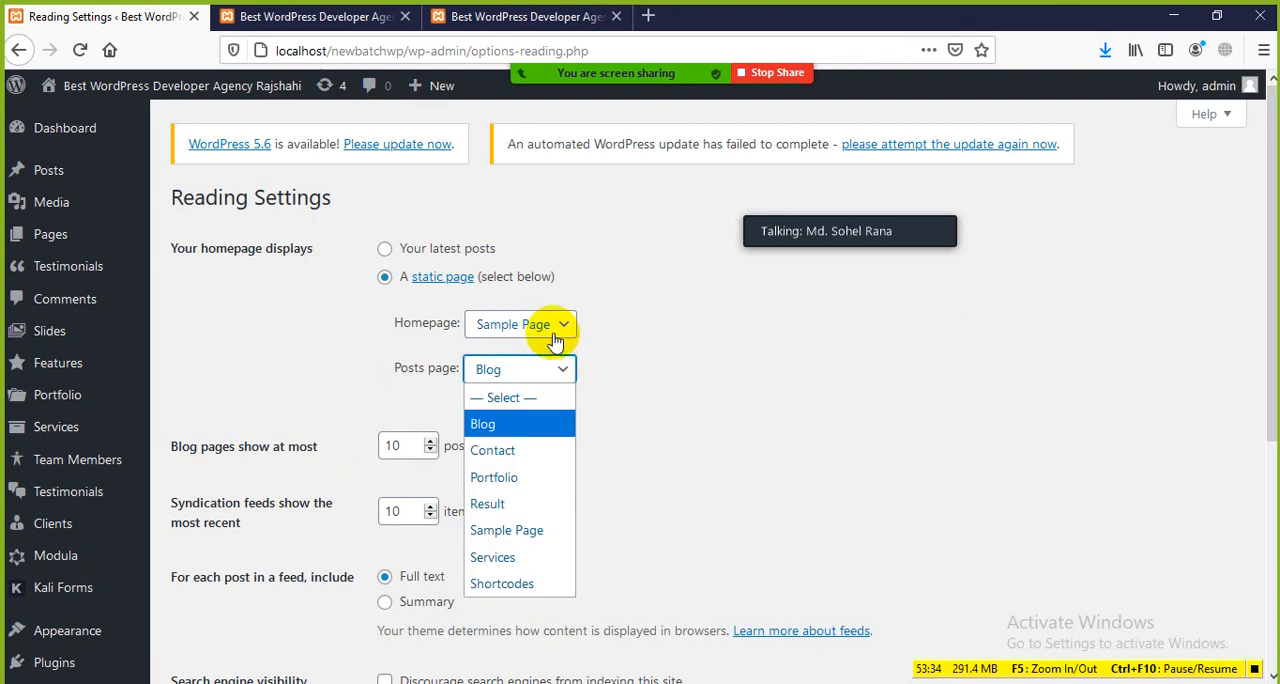
click(868, 220)
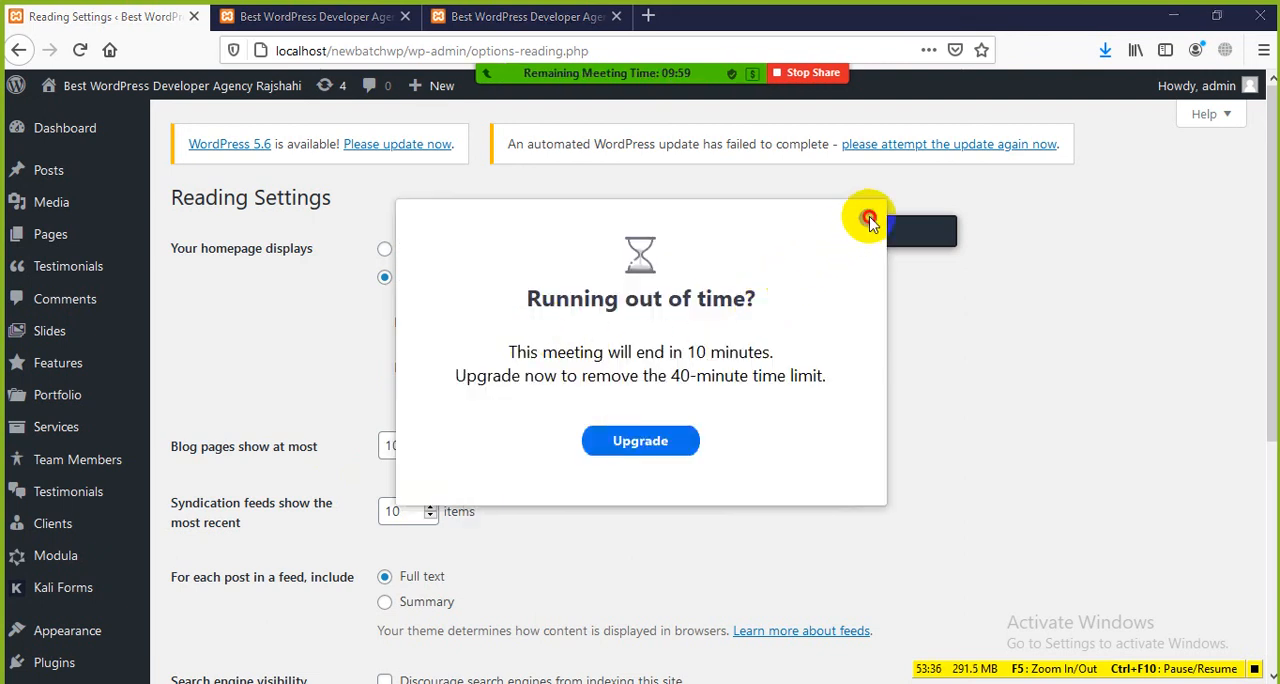
Step: Change the static homepage to Contact and then to Result, and save the Reading Settings
scroll(545, 430, down, 3)
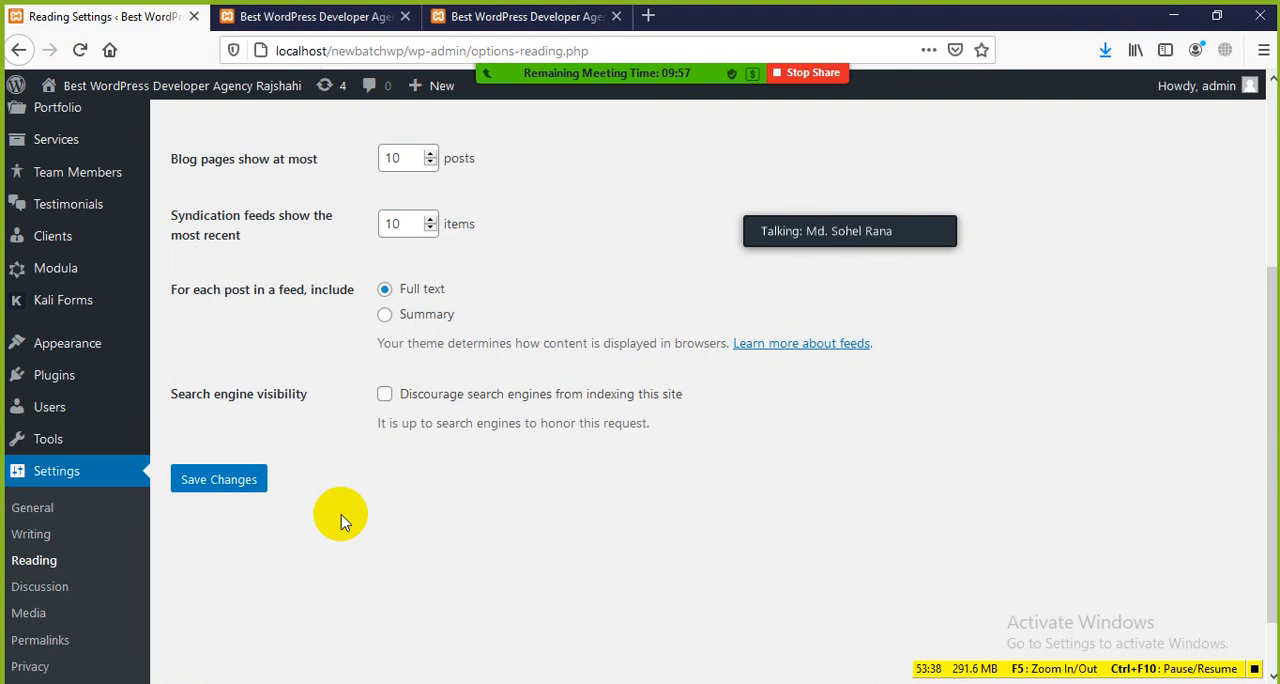
scroll(367, 288, up, 1)
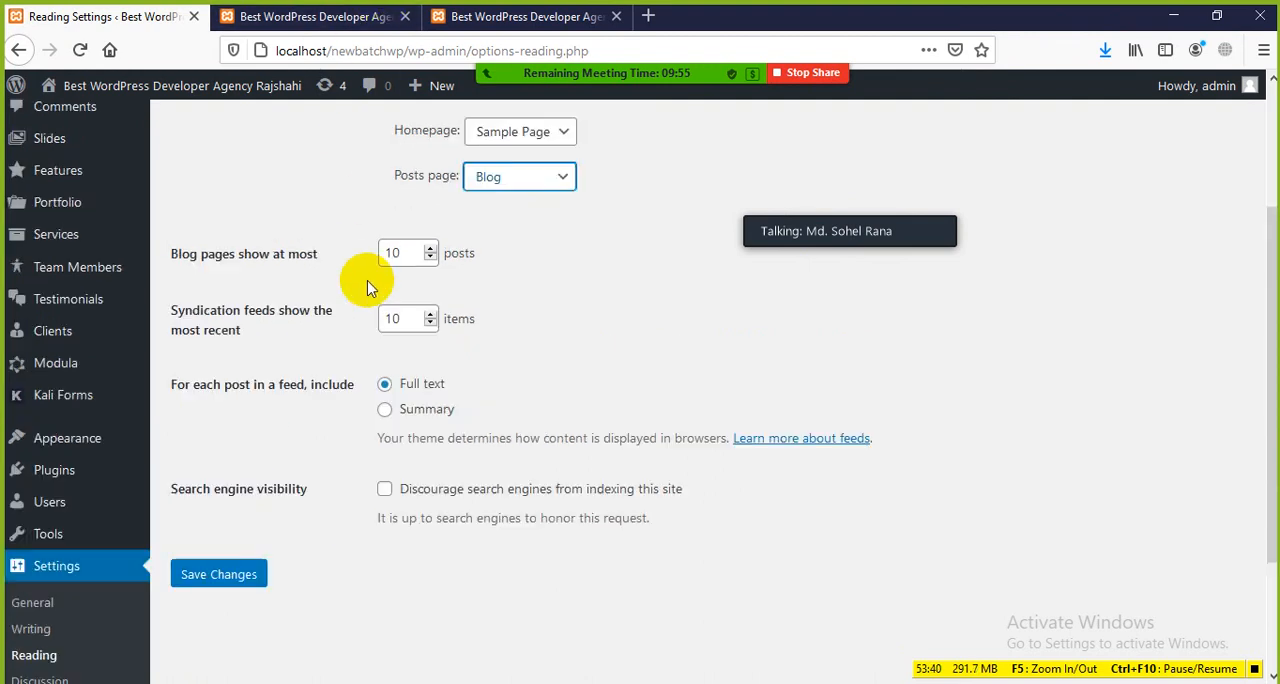
scroll(367, 288, up, 1)
click(548, 234)
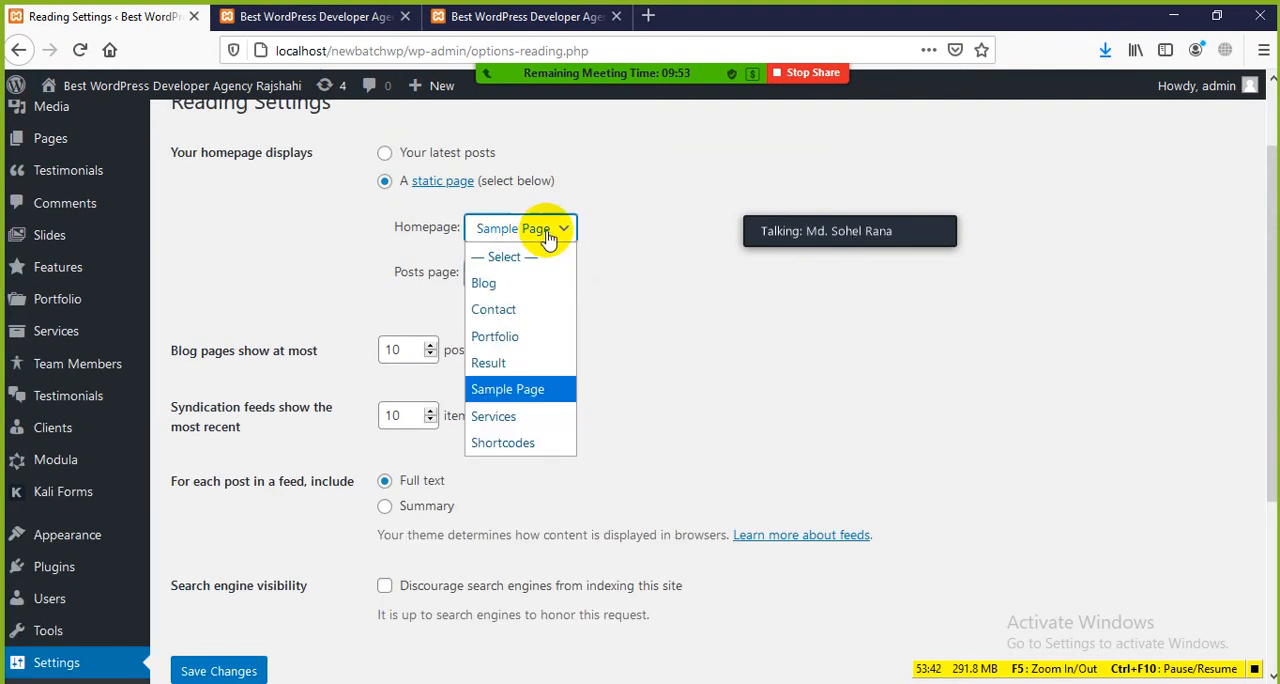
click(522, 314)
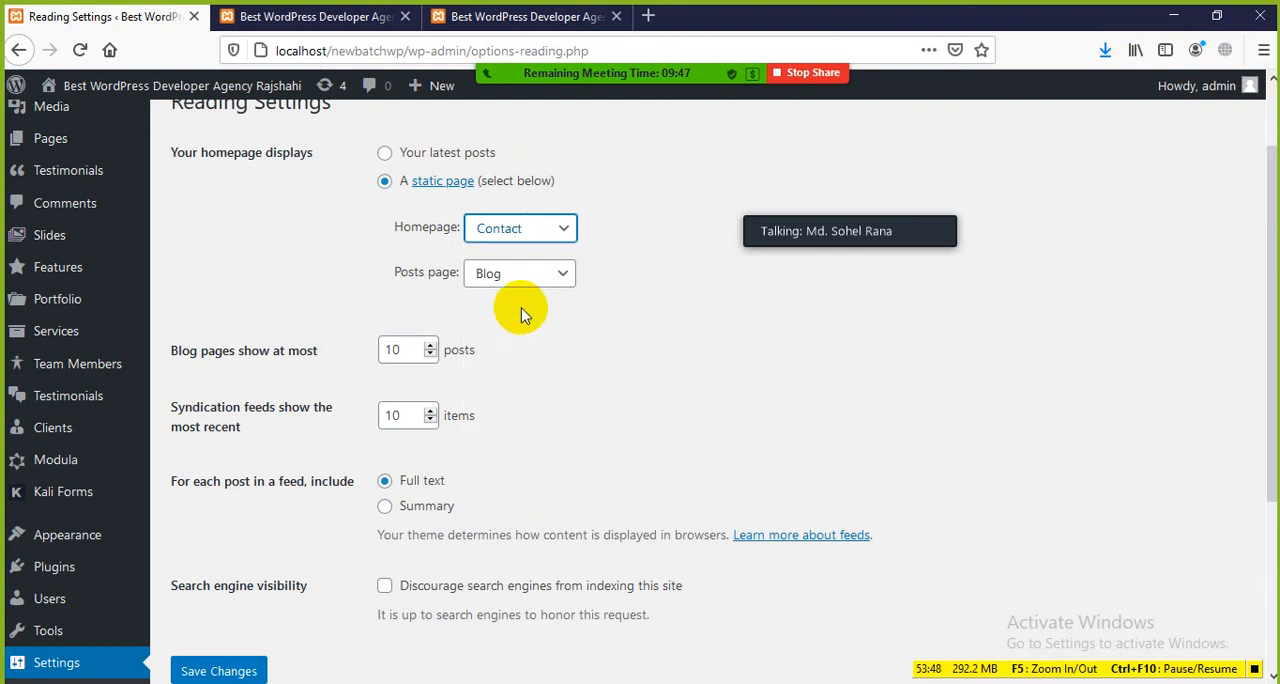
click(563, 234)
click(491, 360)
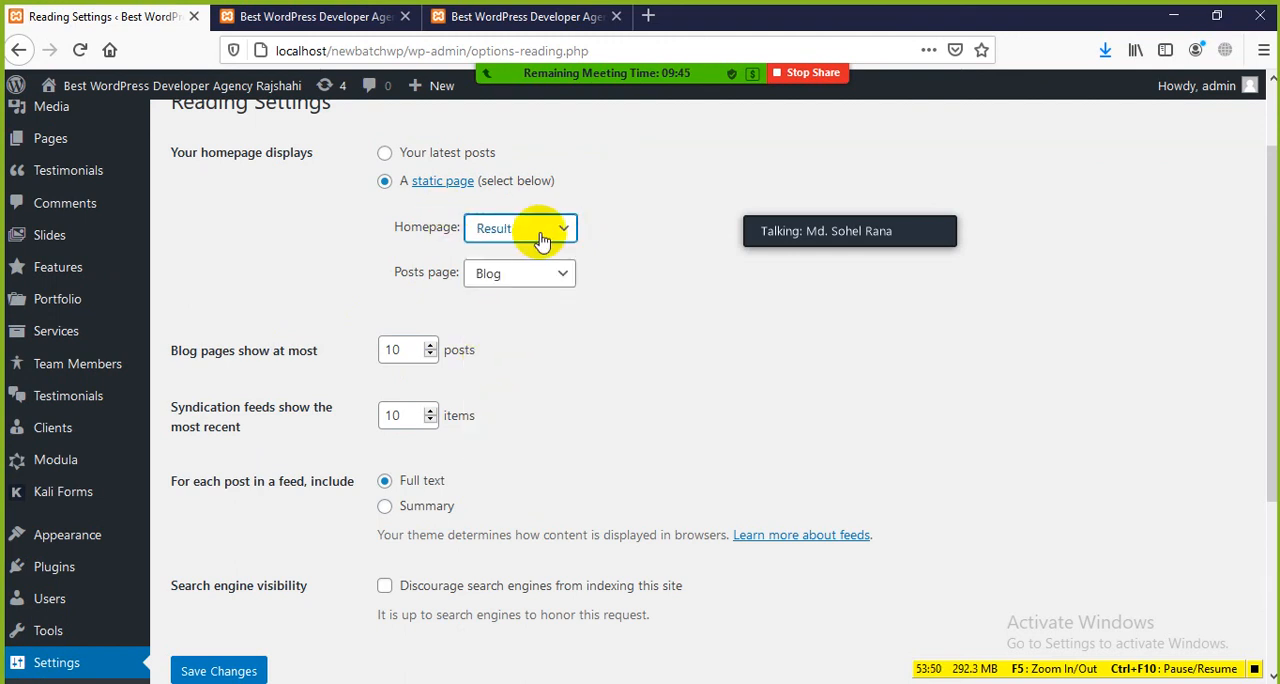
scroll(357, 423, down, 3)
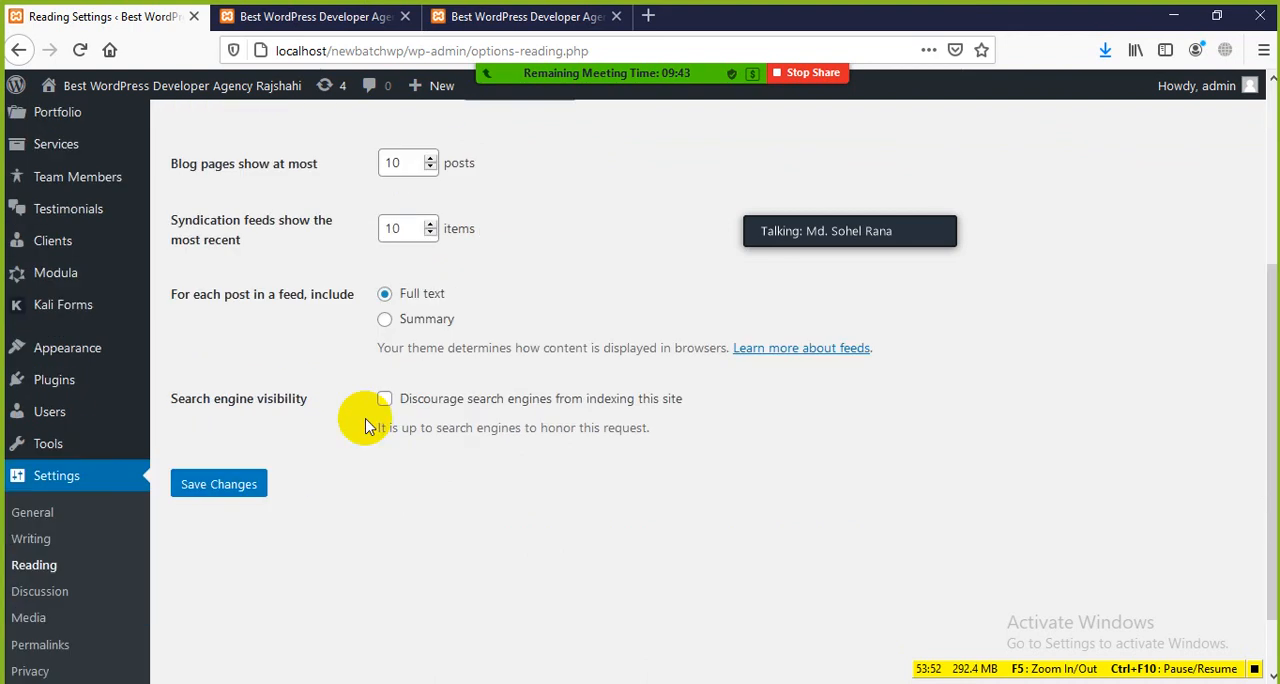
click(205, 492)
Step: Reload the site's live homepage and check its content against the saved static-page setting
click(309, 16)
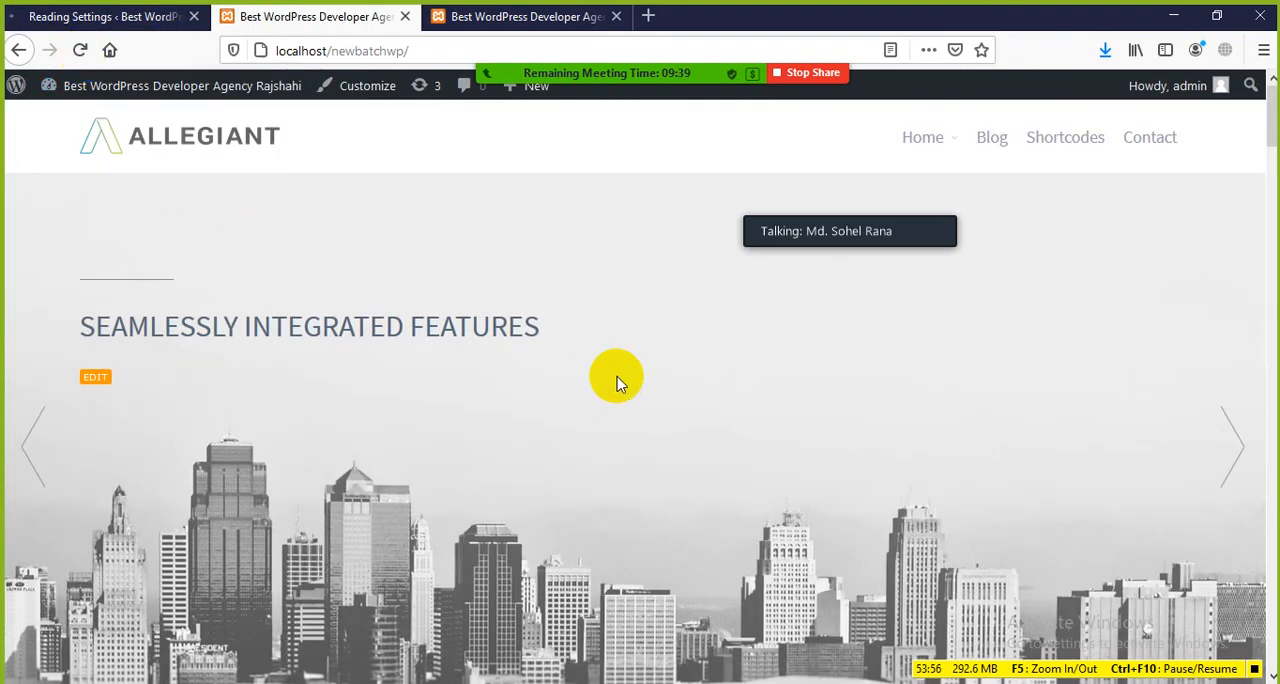
click(109, 50)
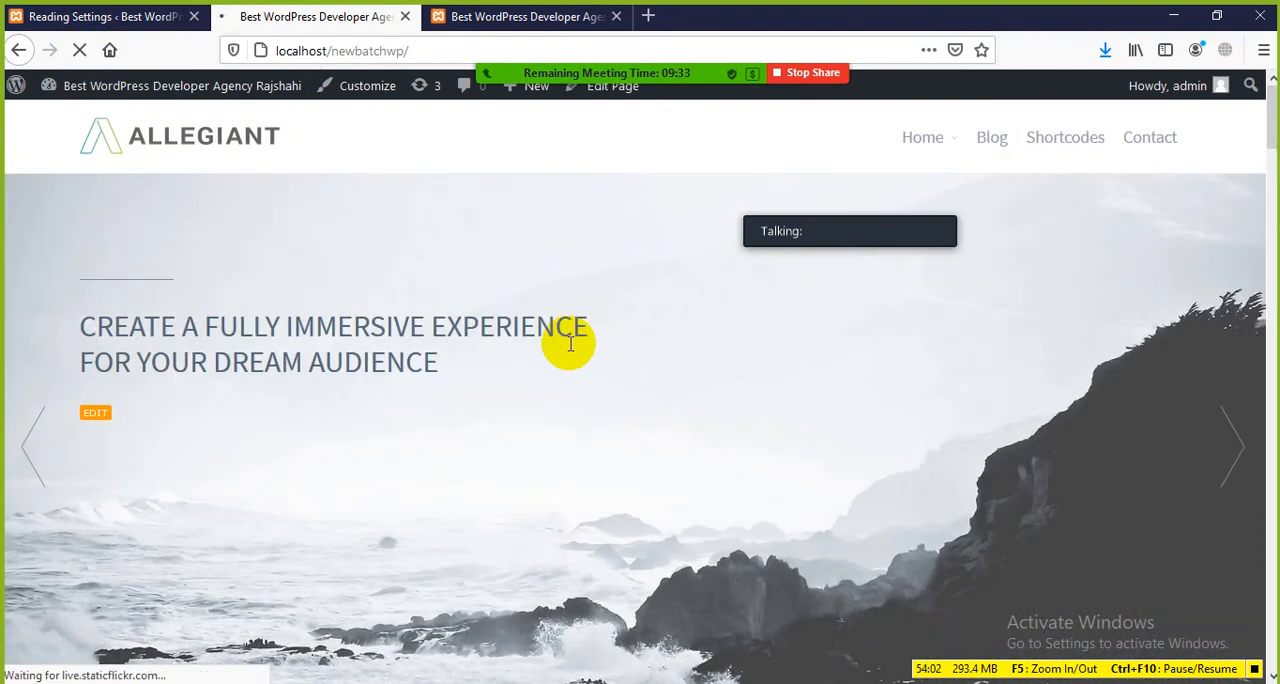
scroll(423, 280, down, 4)
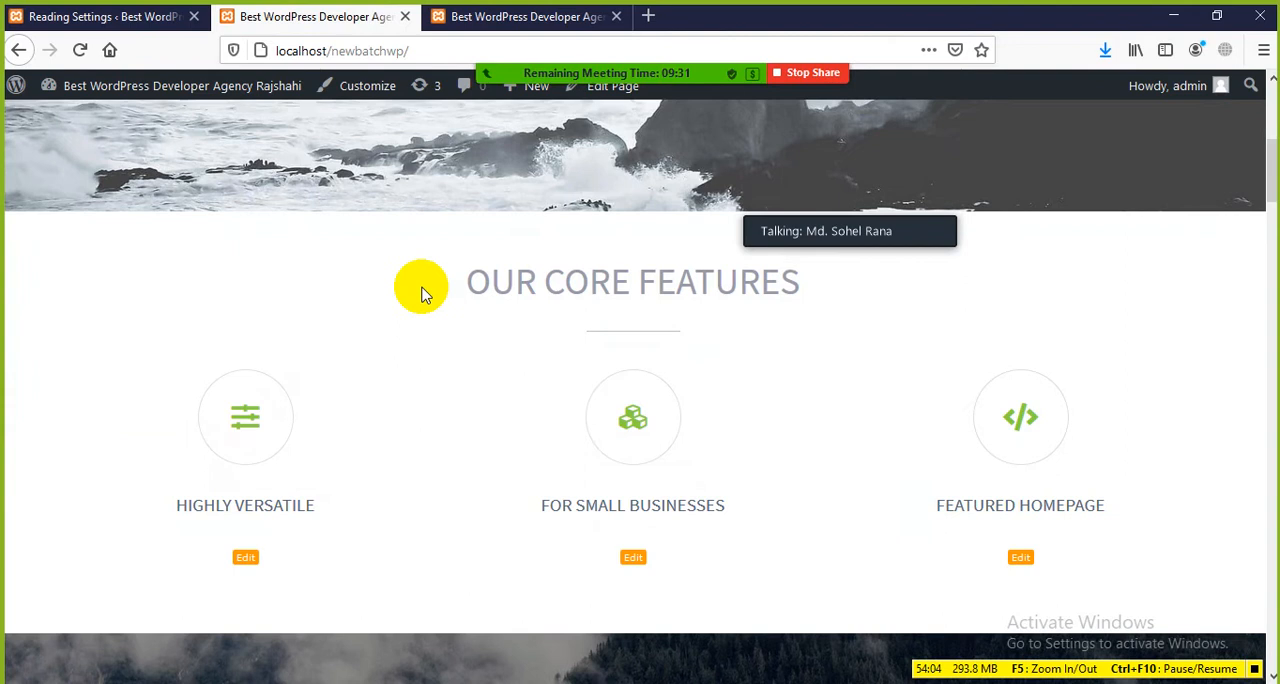
scroll(423, 288, down, 8)
scroll(423, 285, up, 8)
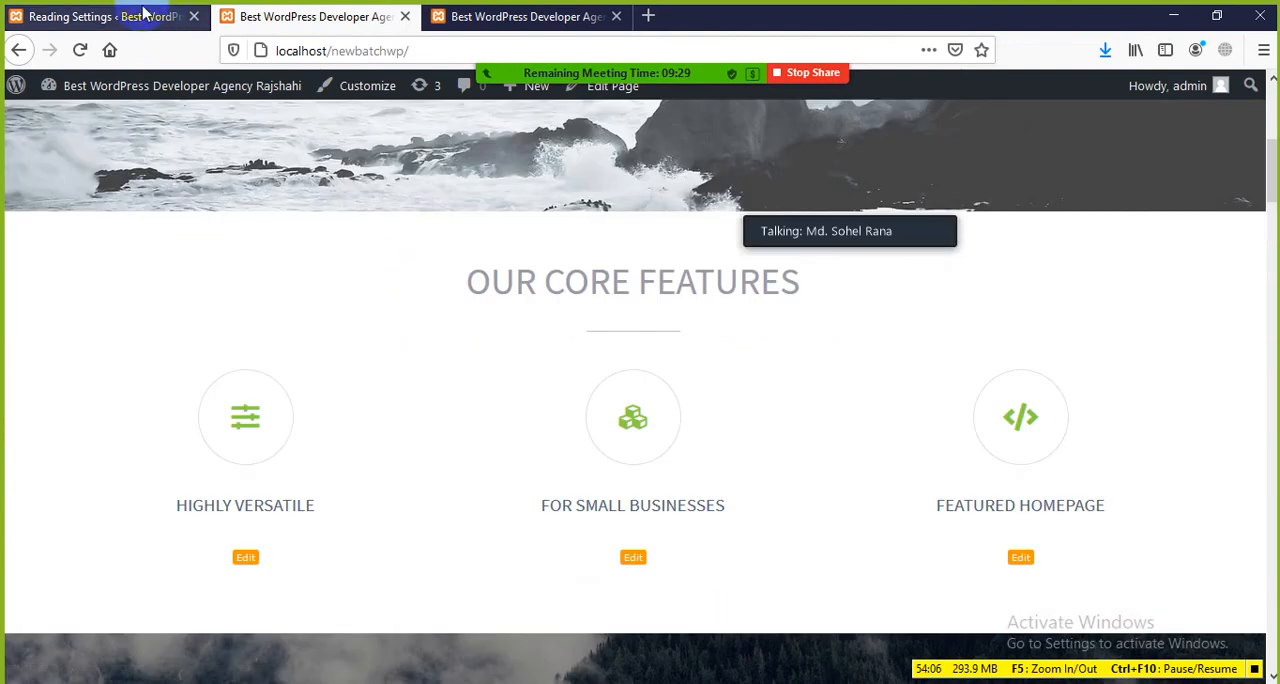
Step: Clear the homepage and posts page selections in Reading Settings, make the homepage display the latest posts, and save
click(145, 12)
scroll(509, 429, down, 1)
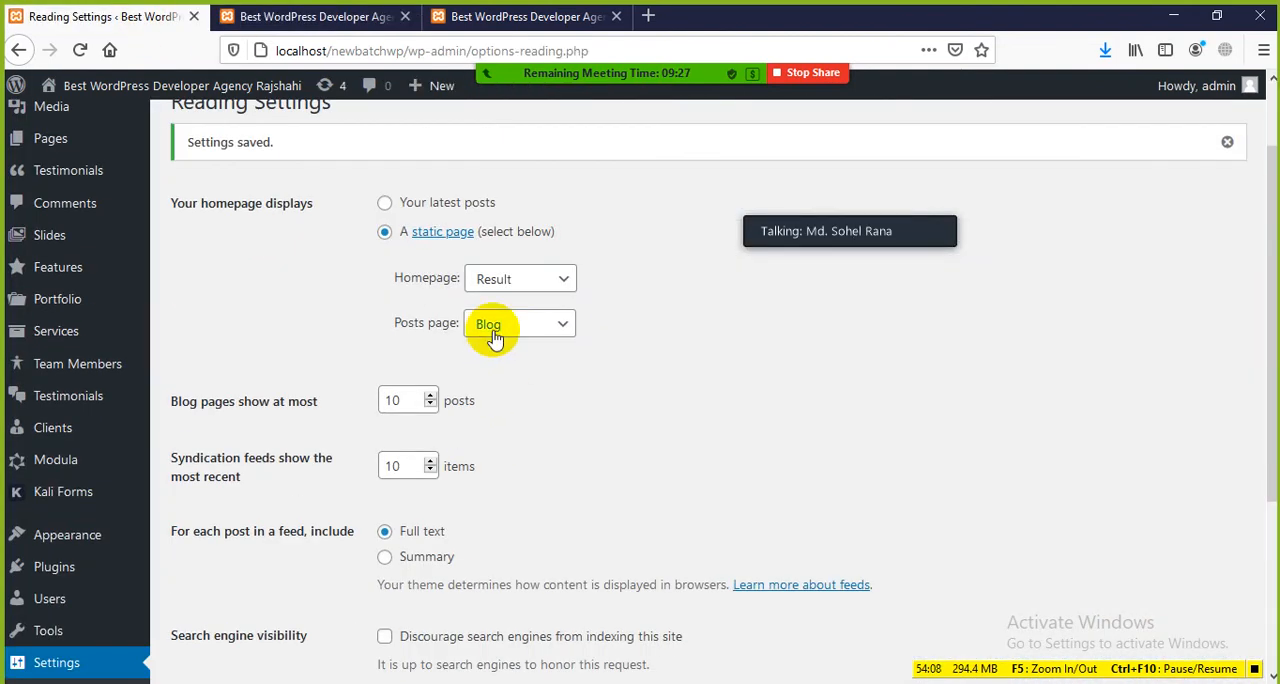
click(563, 280)
click(490, 310)
click(549, 326)
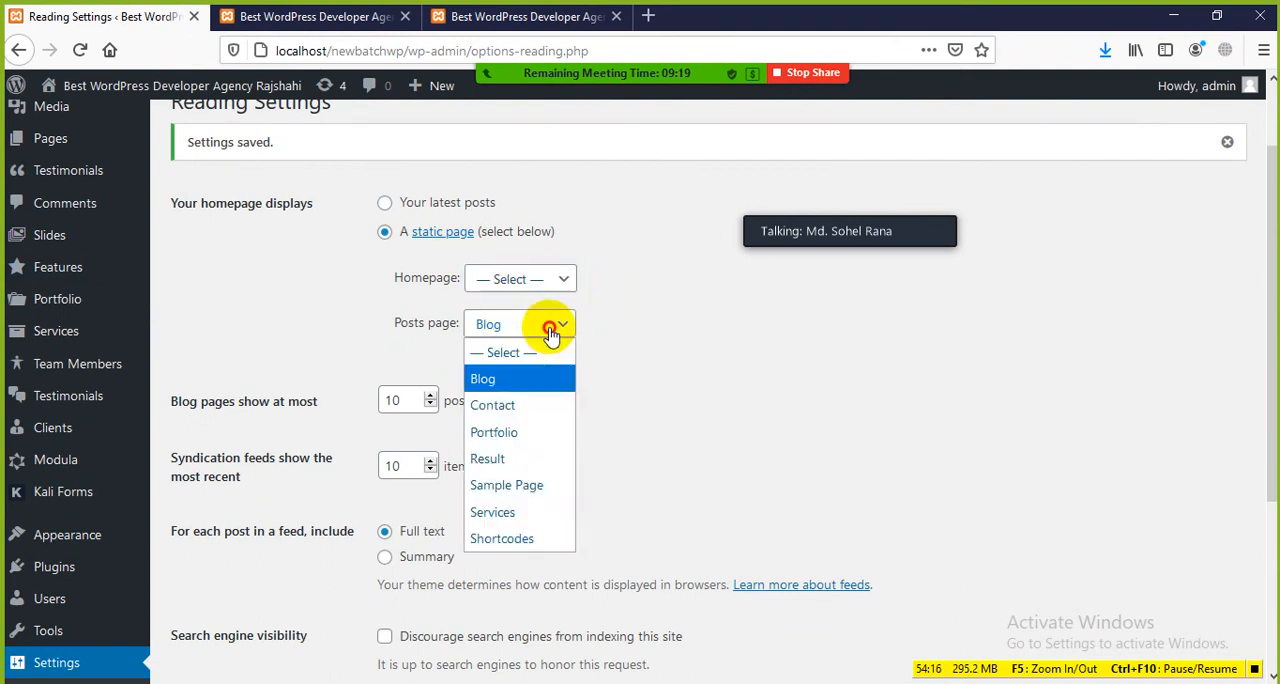
click(520, 357)
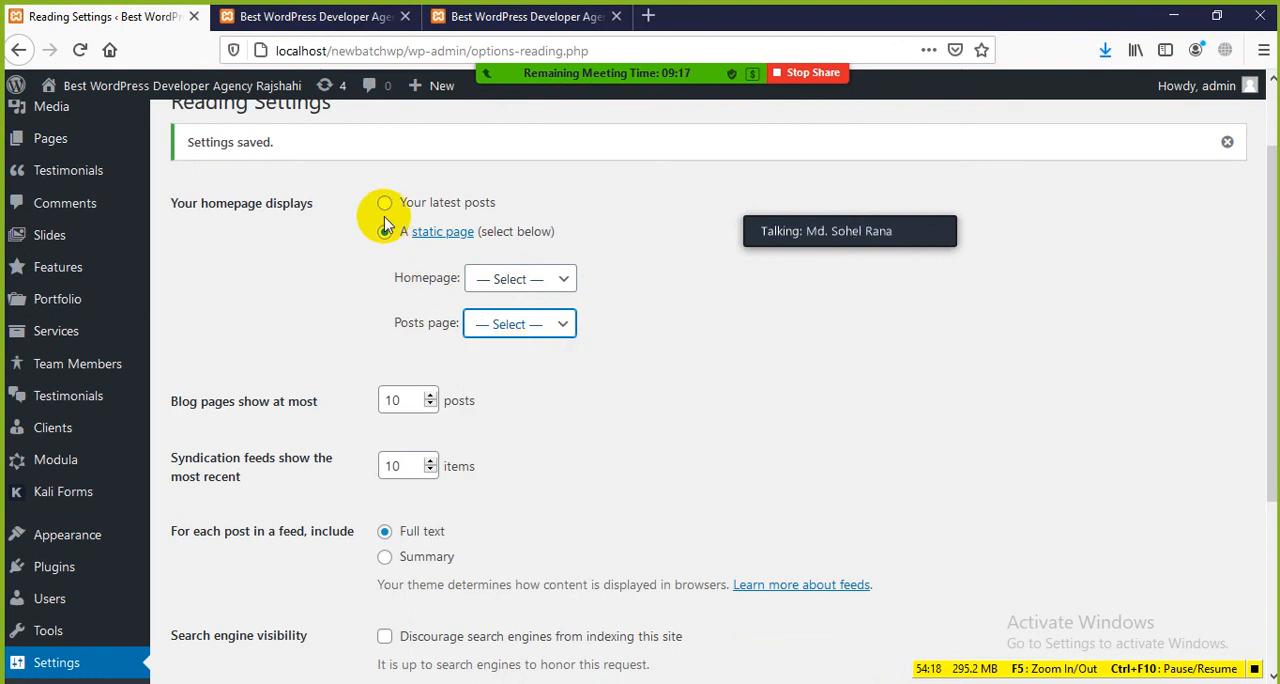
scroll(580, 366, down, 2)
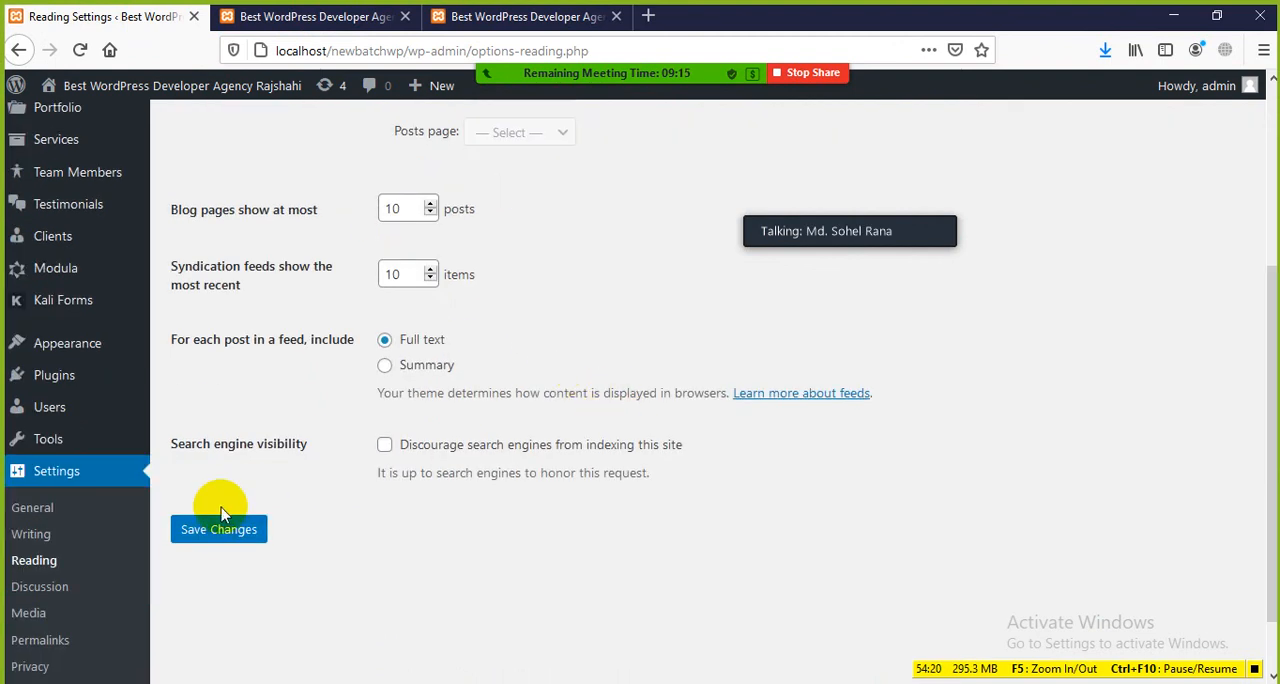
click(212, 531)
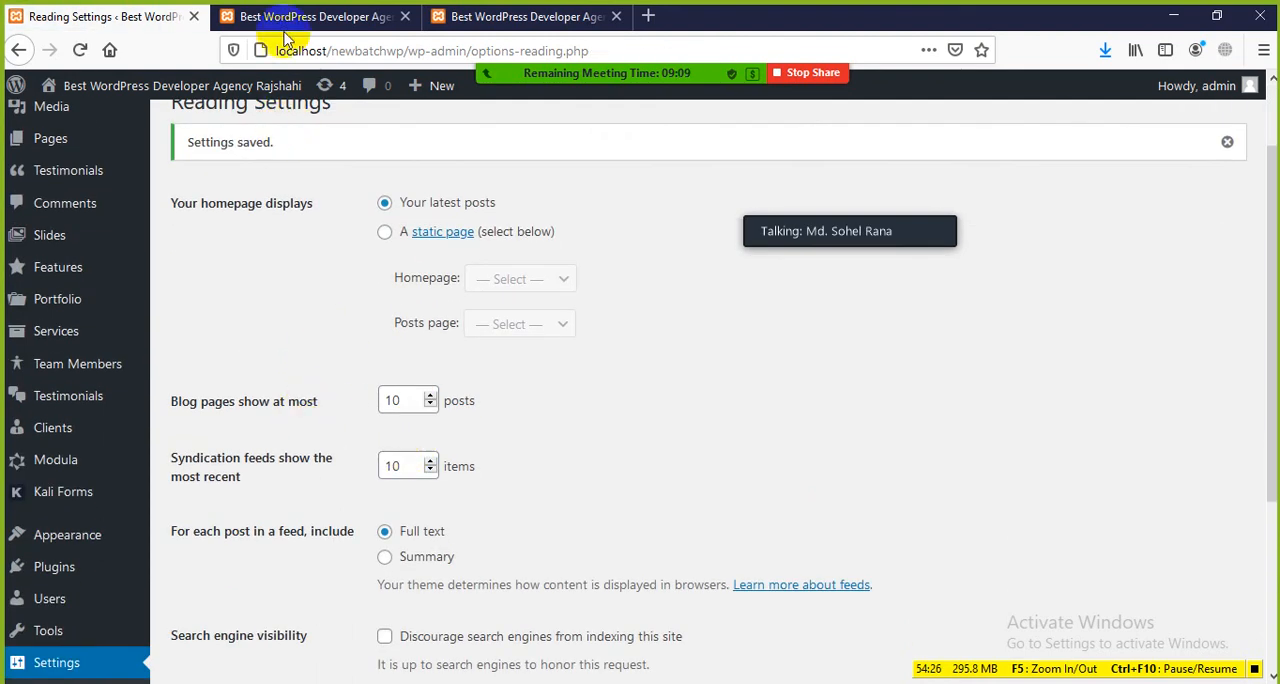
Step: Compare the two open copies of the homepage, and return to the Hello world! post to look it over
click(480, 17)
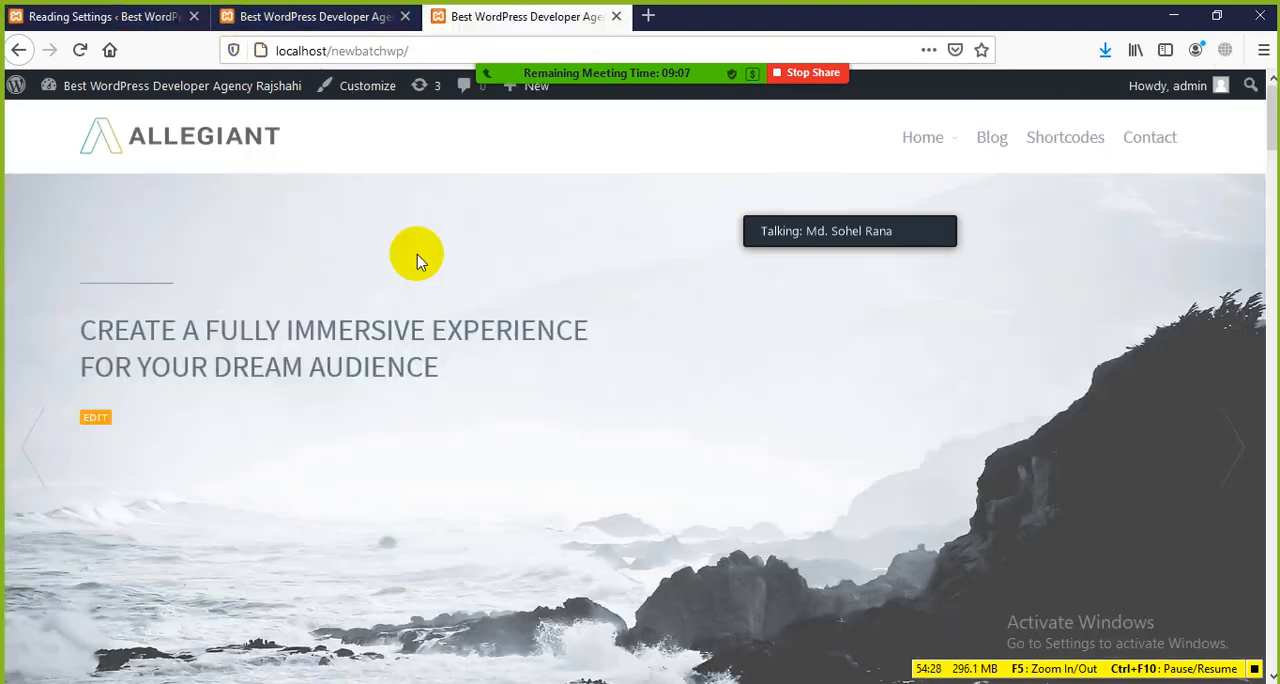
click(343, 18)
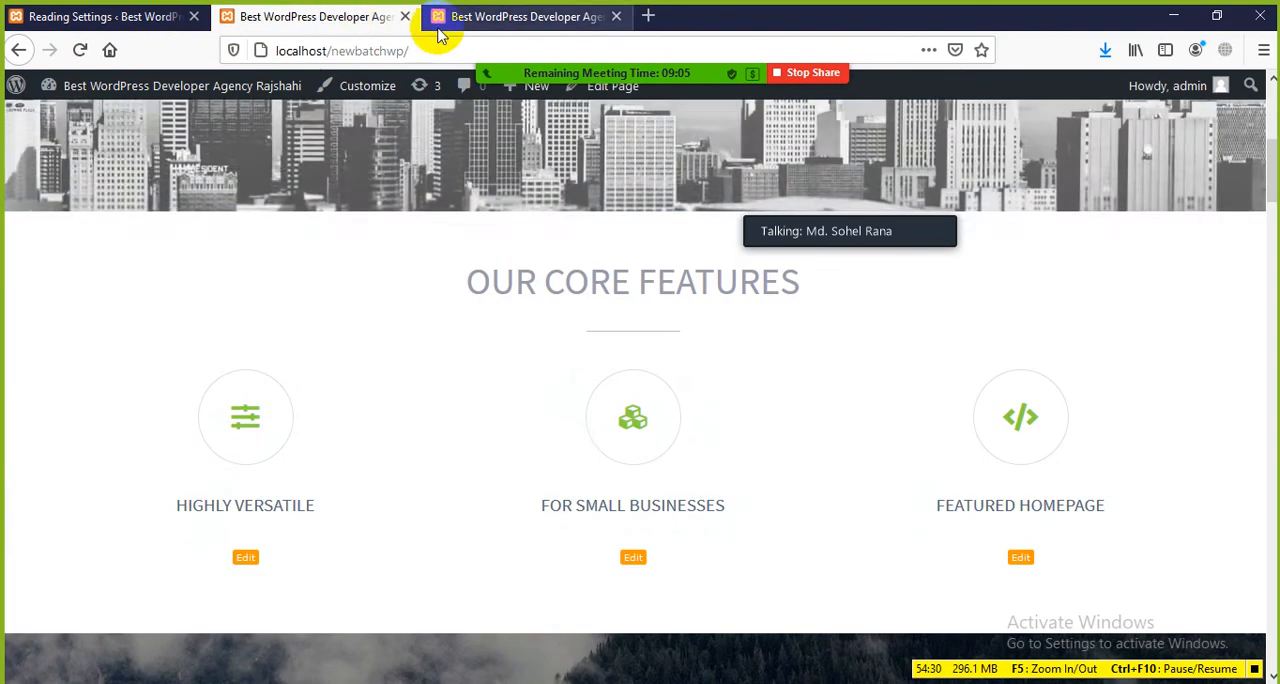
click(440, 18)
click(22, 52)
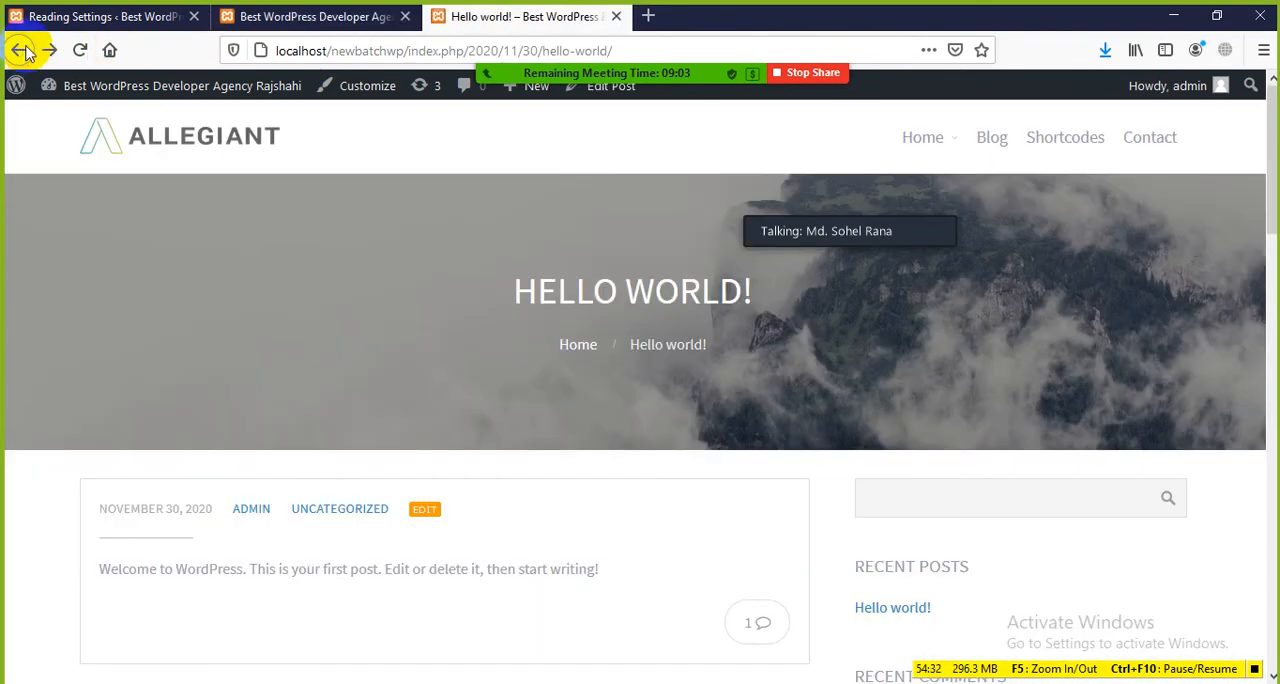
scroll(260, 295, down, 3)
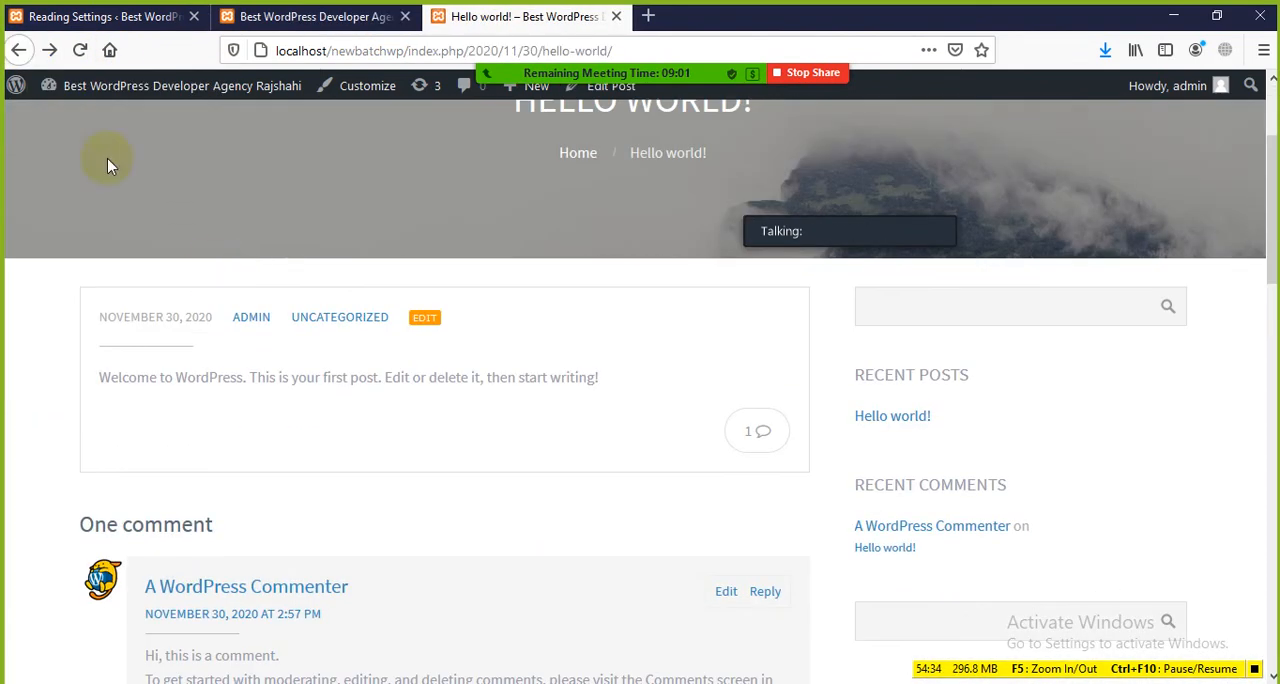
Step: Reload the Hello world! post and check its recent posts list and the link to the neighbouring post
click(80, 50)
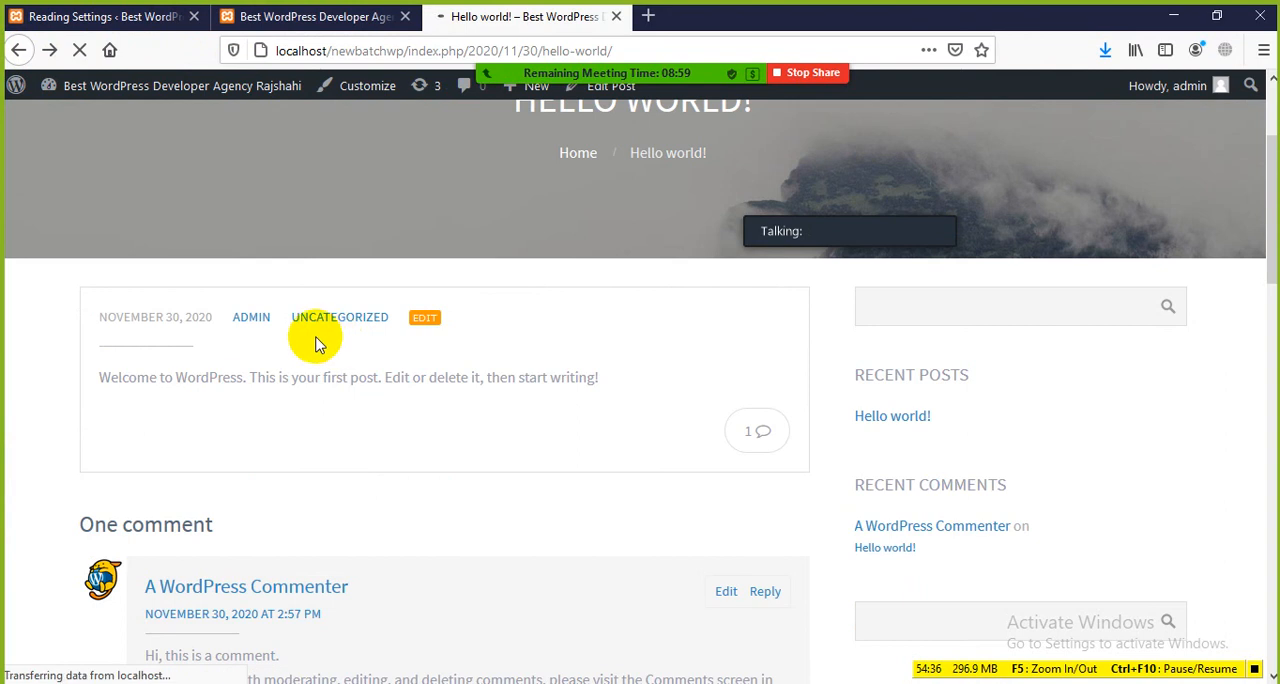
scroll(360, 527, down, 3)
scroll(363, 525, up, 5)
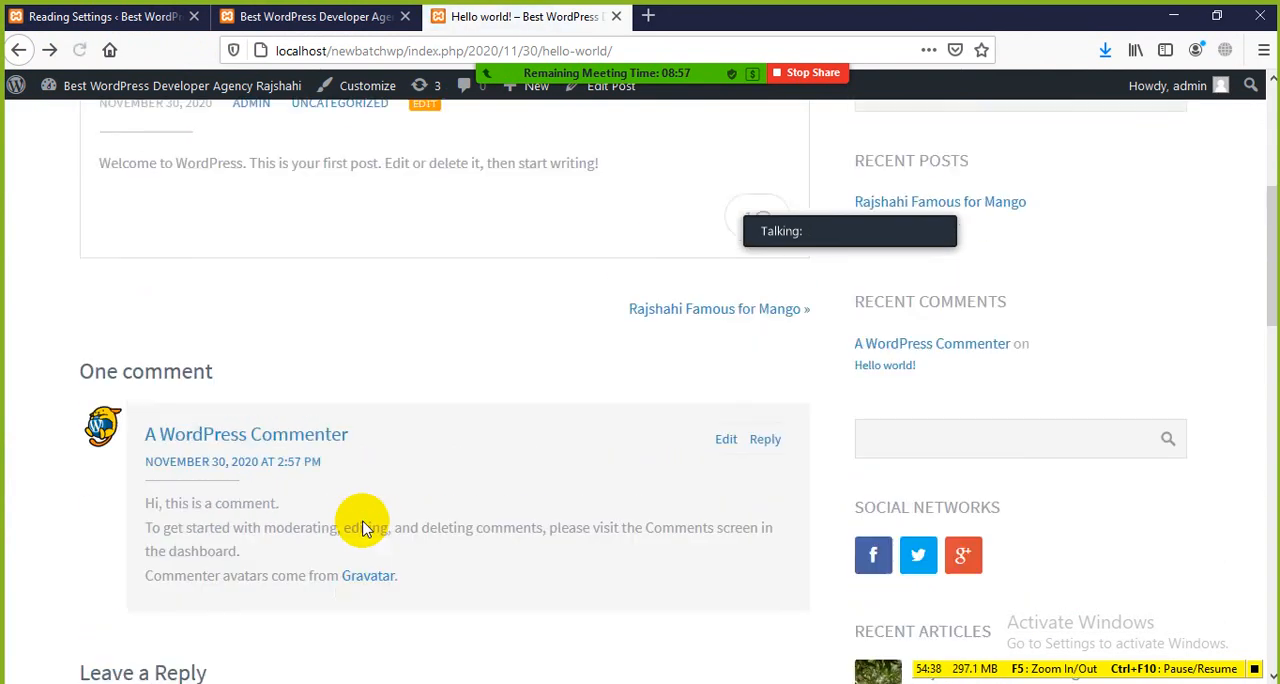
scroll(365, 517, down, 2)
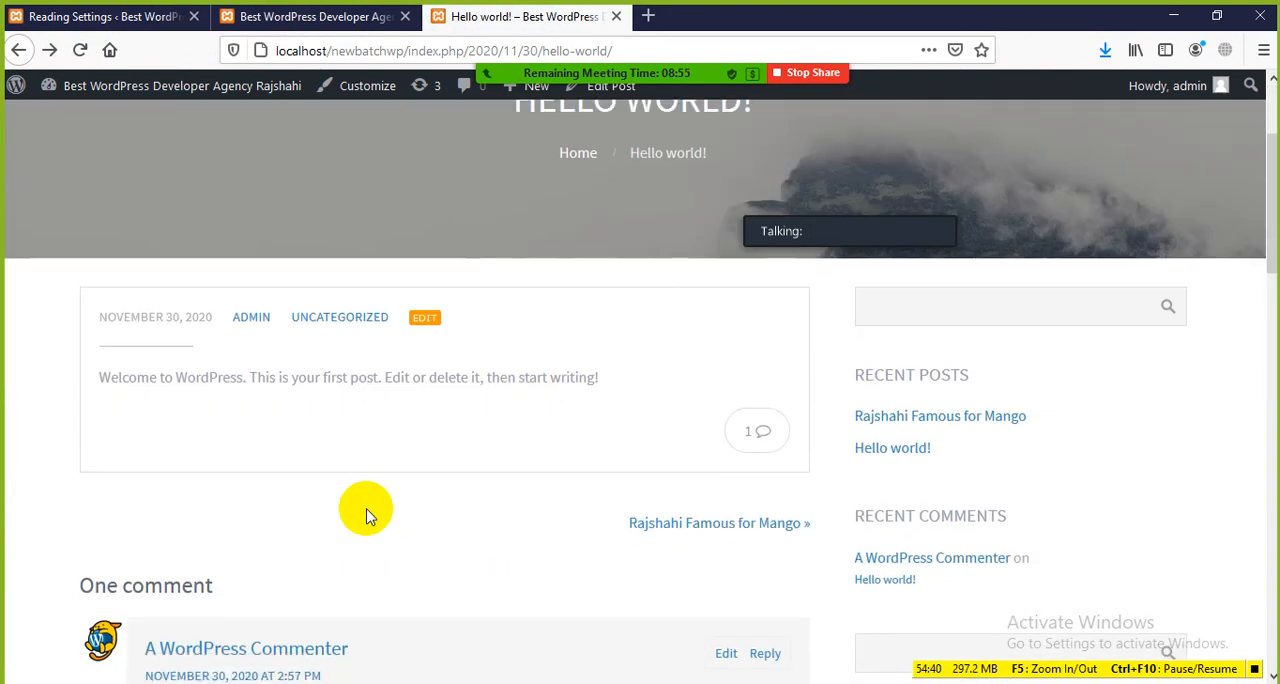
Step: Go back to the site homepage to look it over, and close that copy to return to the Reading Settings
click(20, 50)
click(234, 294)
scroll(130, 230, up, 2)
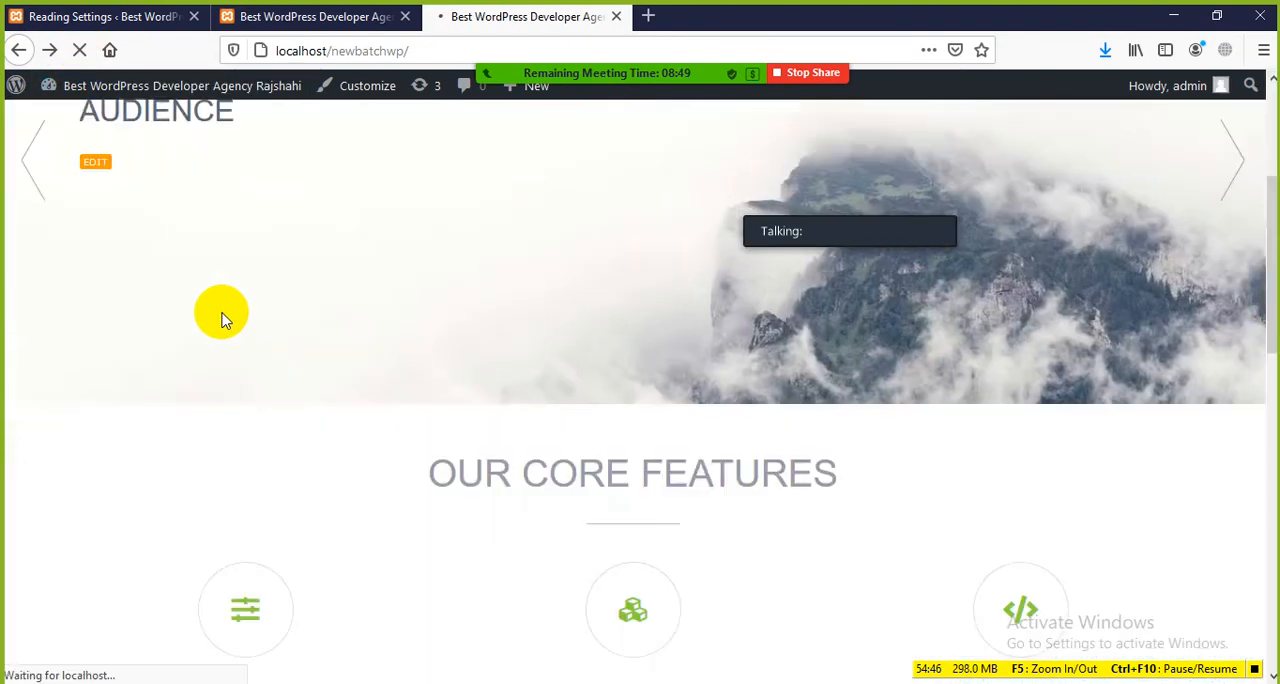
scroll(290, 362, down, 3)
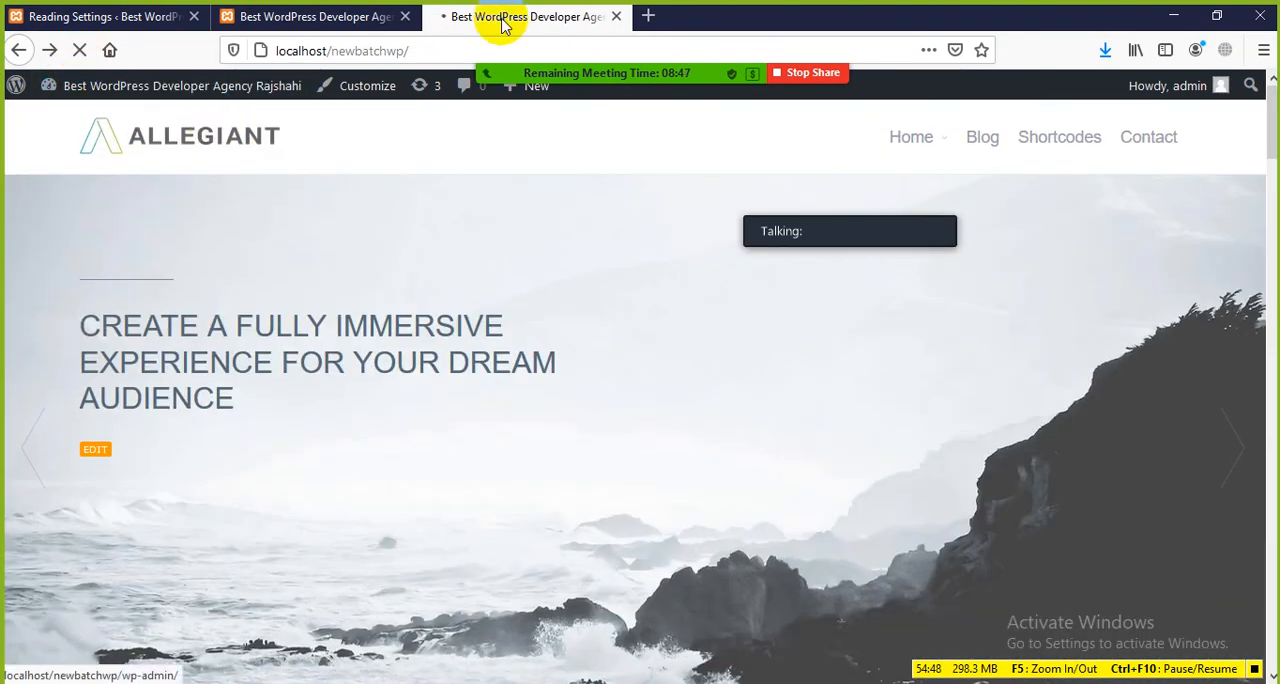
click(617, 16)
click(117, 10)
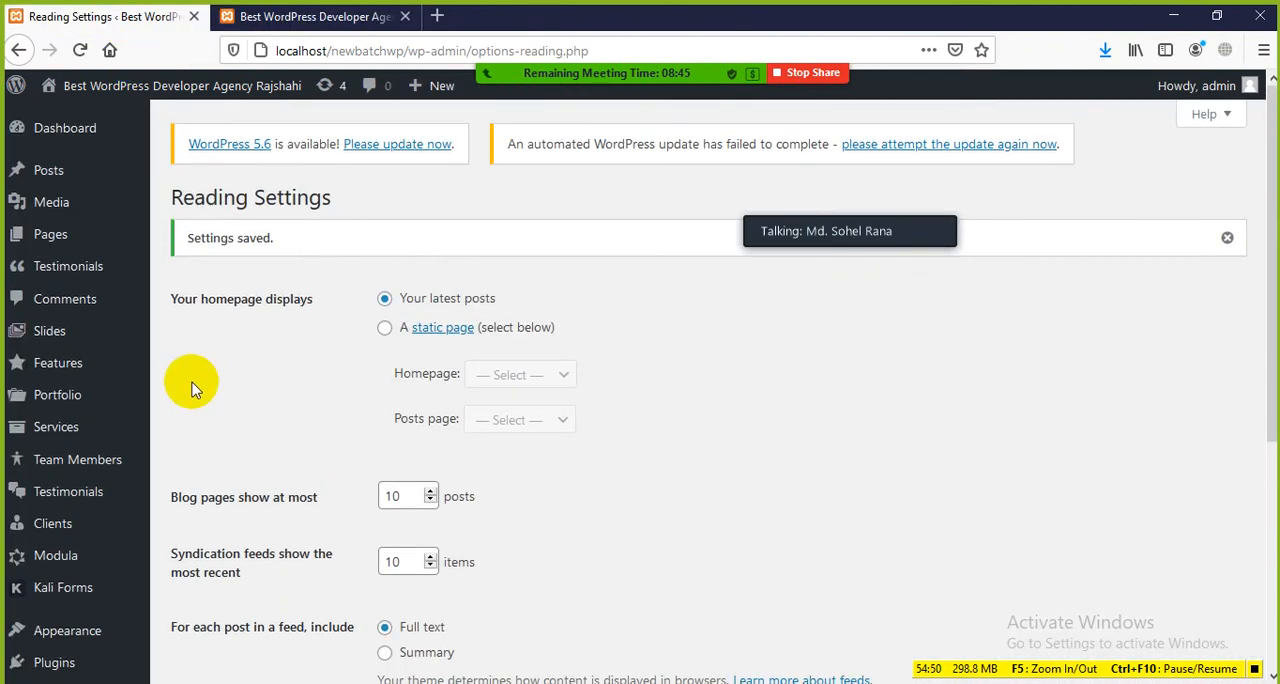
Step: Open the list of all posts and the live view of the Rajshahi Famous for Mango post, each in its own browser tab
mouse_move(57, 228)
mouse_move(57, 171)
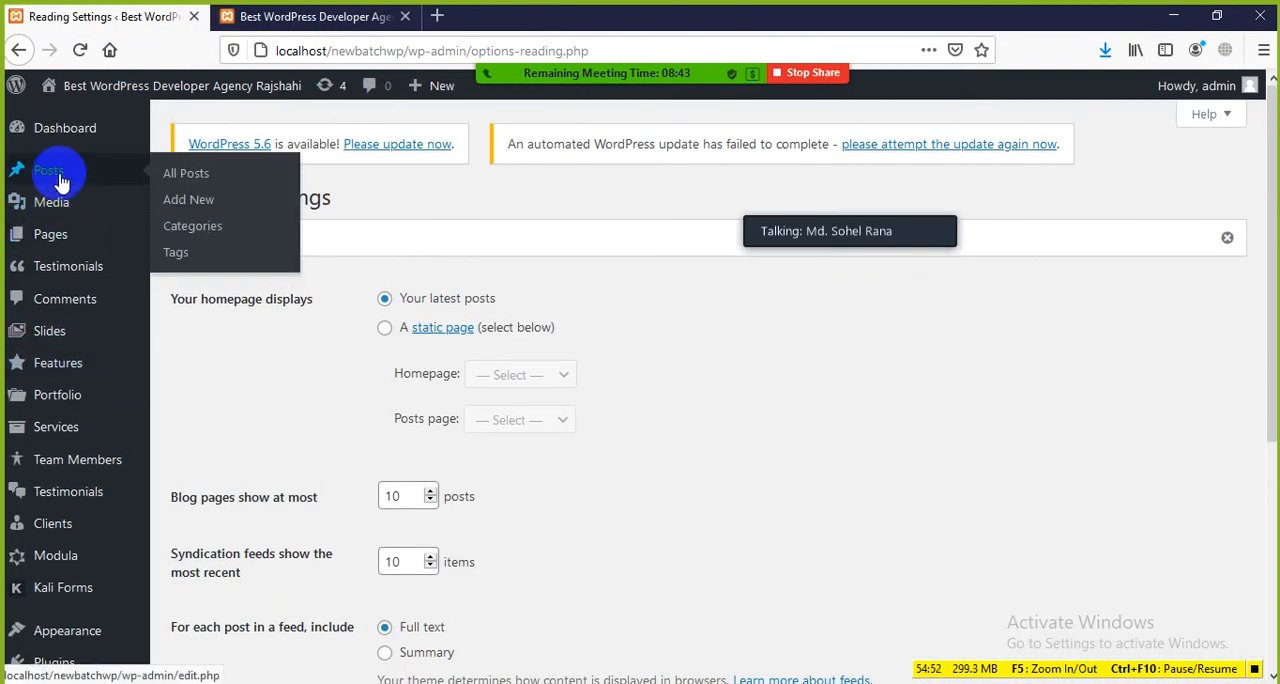
middle_click(195, 174)
click(275, 16)
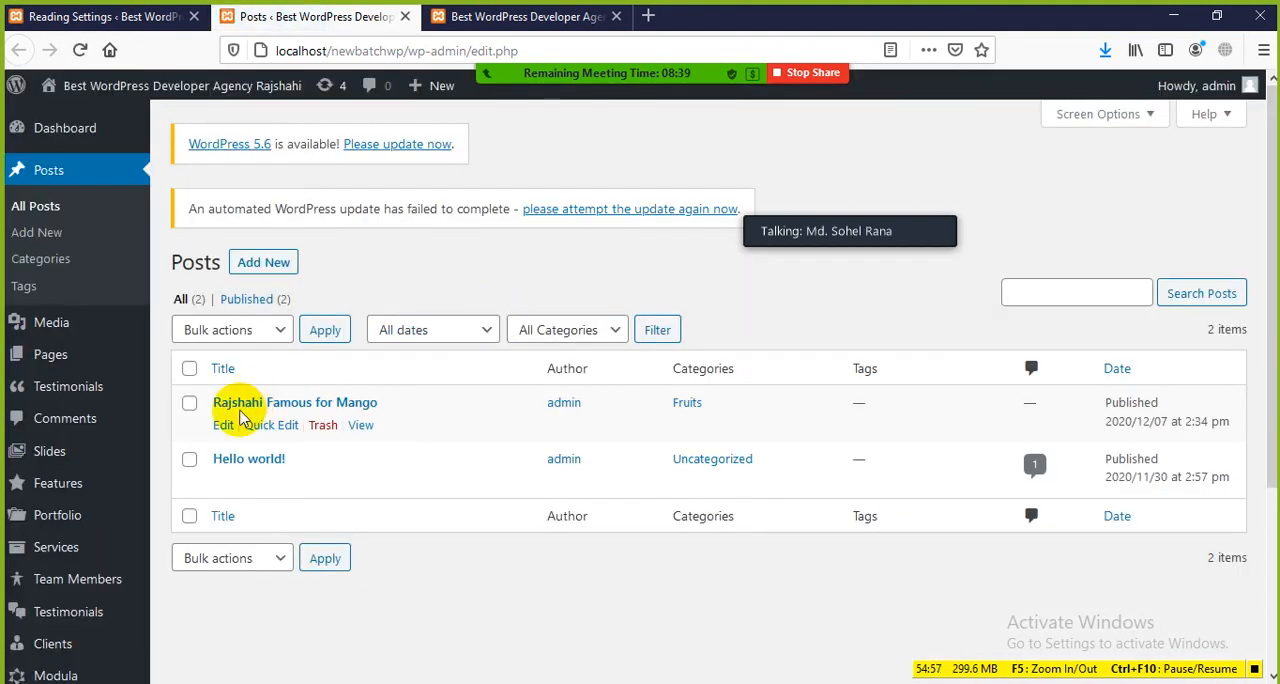
middle_click(361, 425)
click(491, 15)
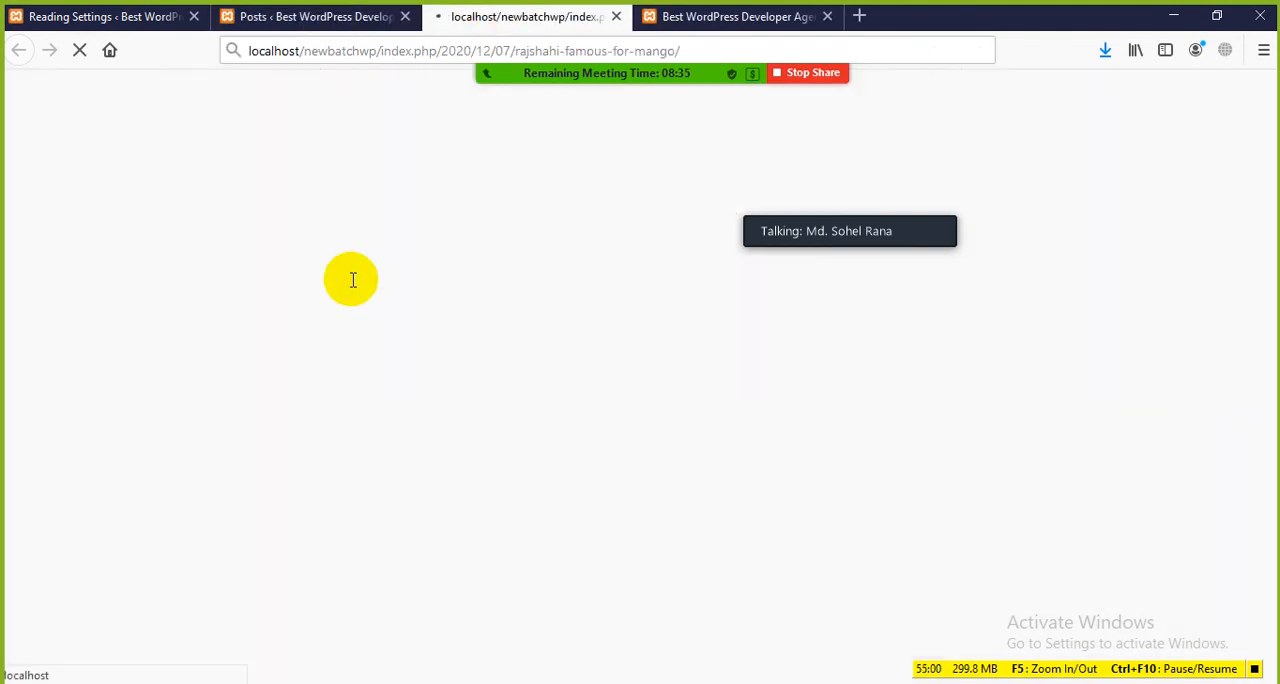
Step: Look over the Rajshahi Famous for Mango post, from its title and image to the text and previous-post link
scroll(548, 340, down, 8)
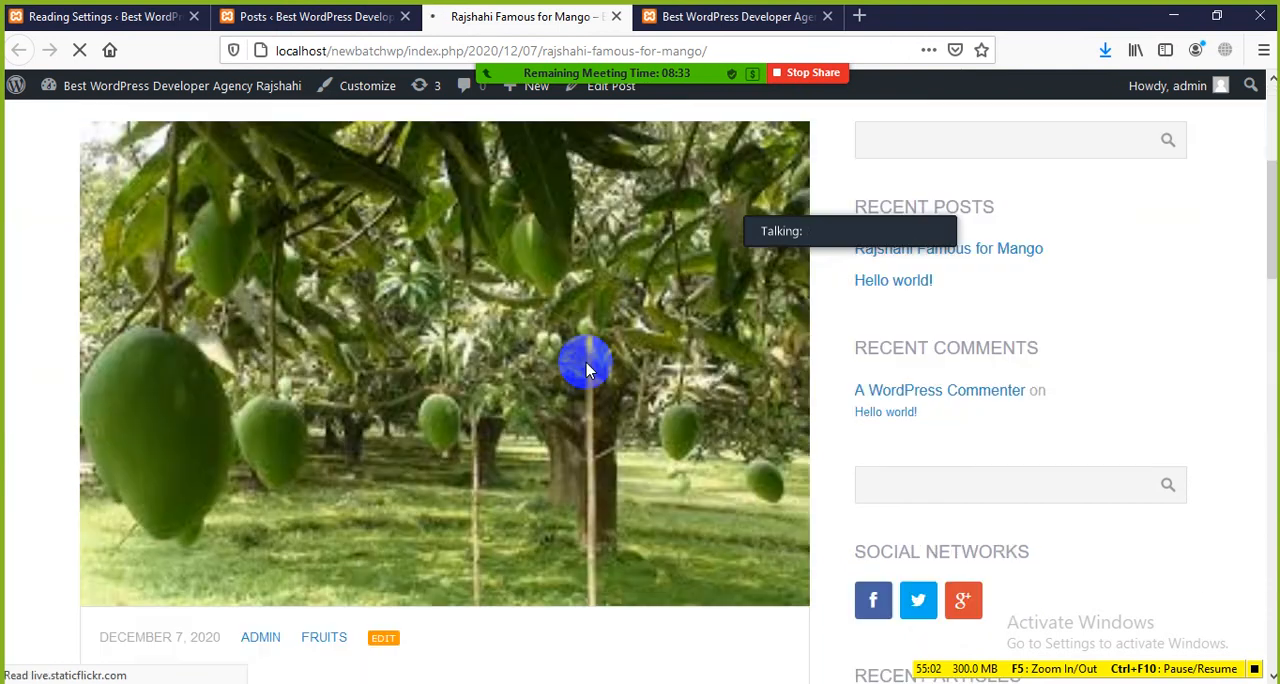
scroll(459, 423, up, 10)
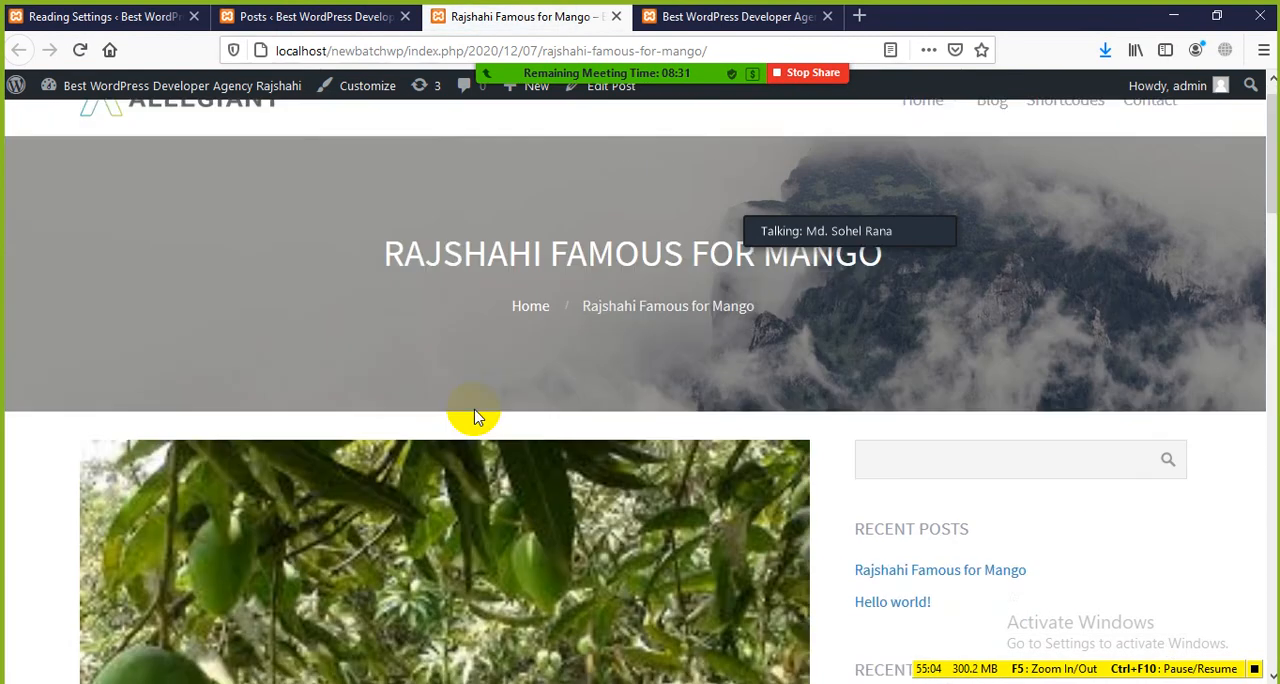
scroll(436, 272, down, 3)
scroll(436, 276, down, 10)
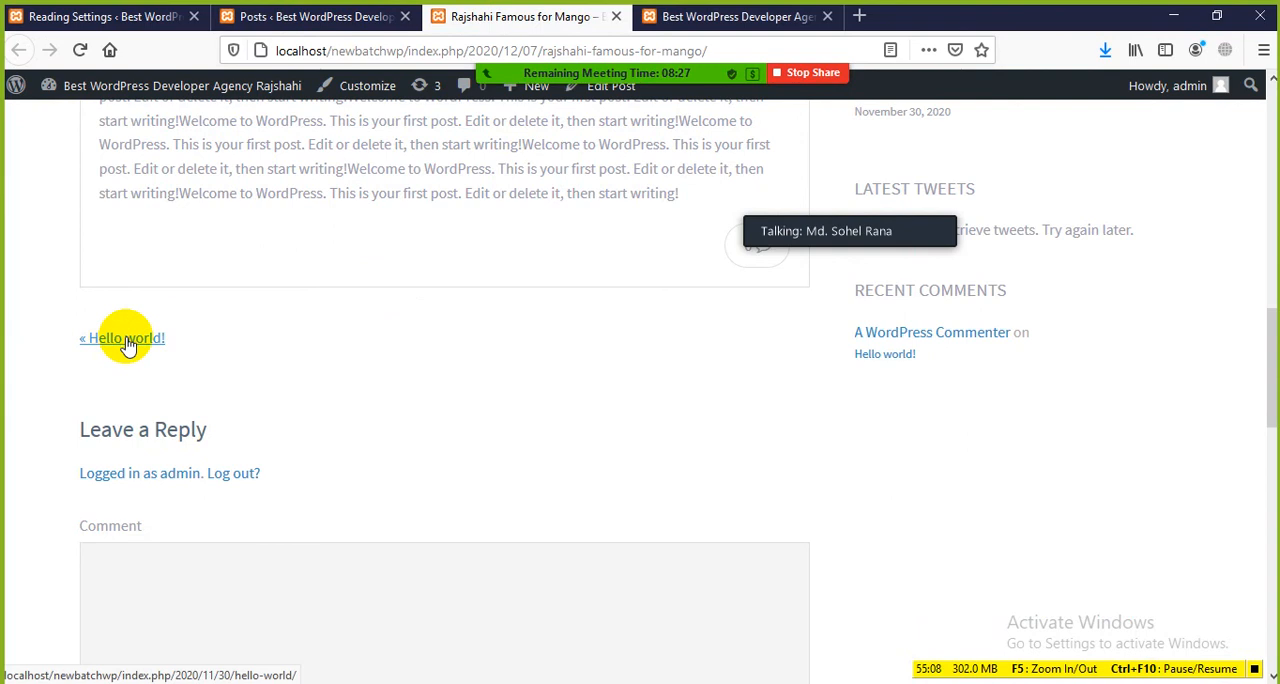
scroll(388, 300, up, 10)
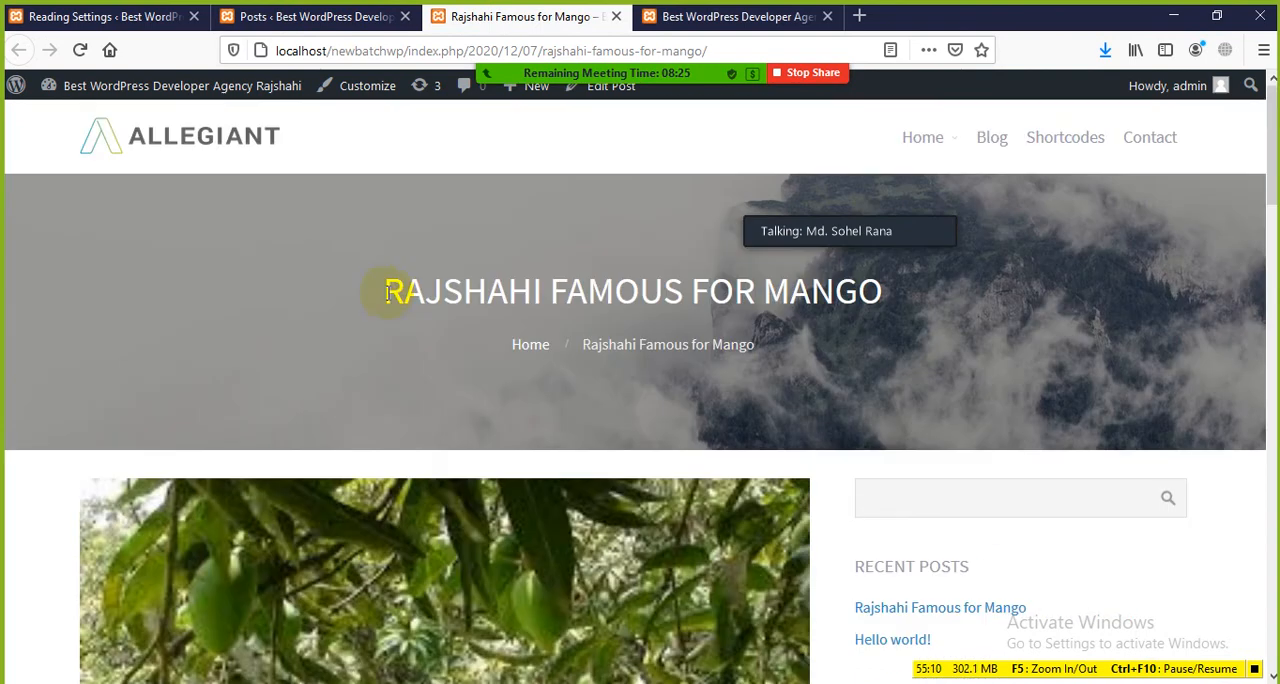
scroll(370, 288, down, 7)
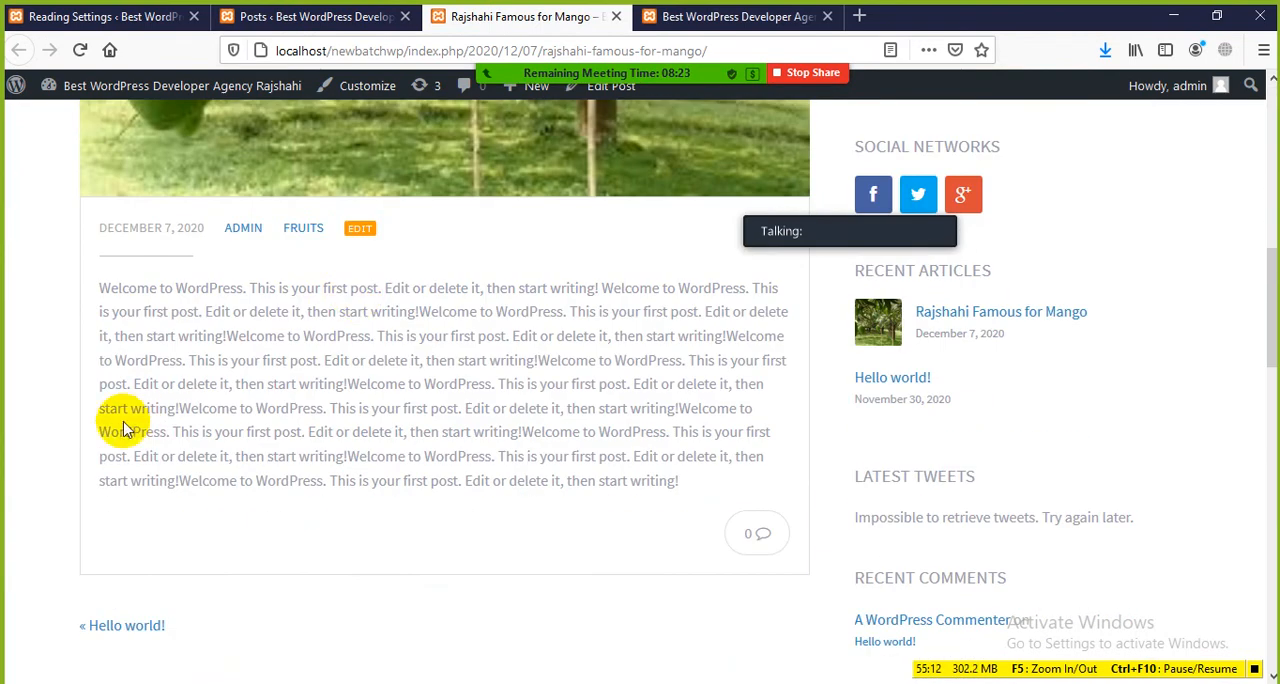
Step: Follow the previous-post link to the Hello world! post and examine its content and next-post link
click(85, 628)
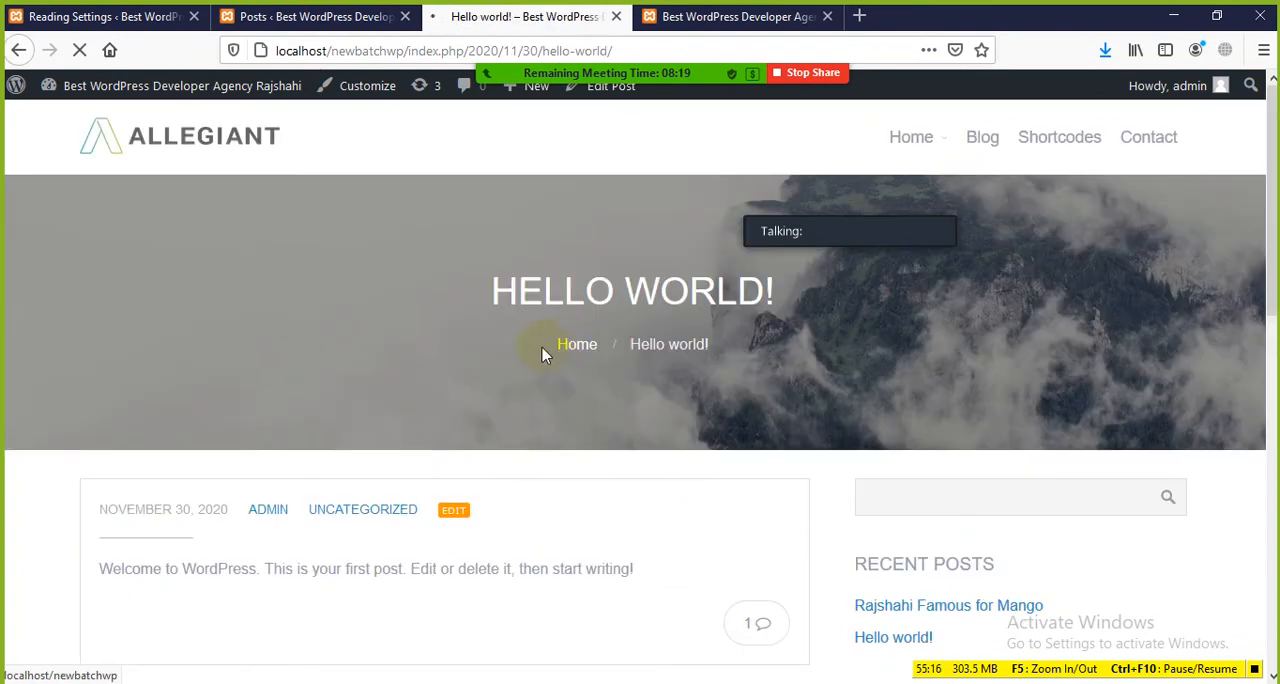
scroll(540, 353, down, 3)
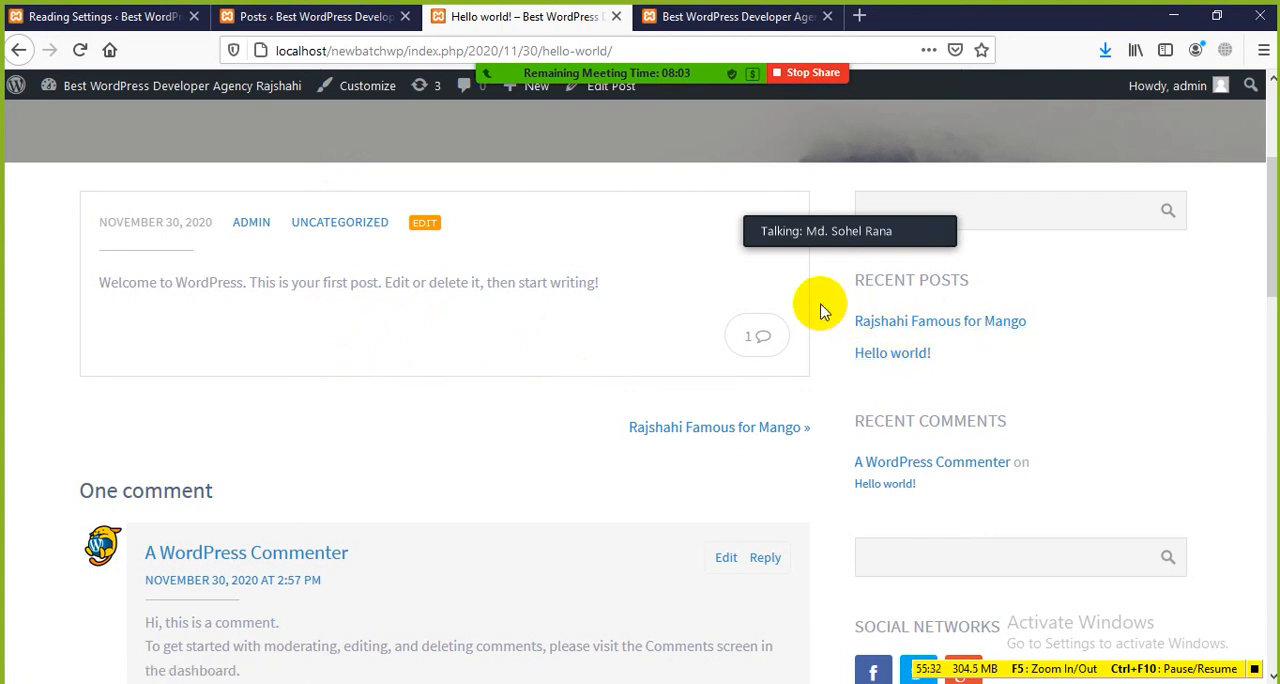
scroll(333, 541, up, 5)
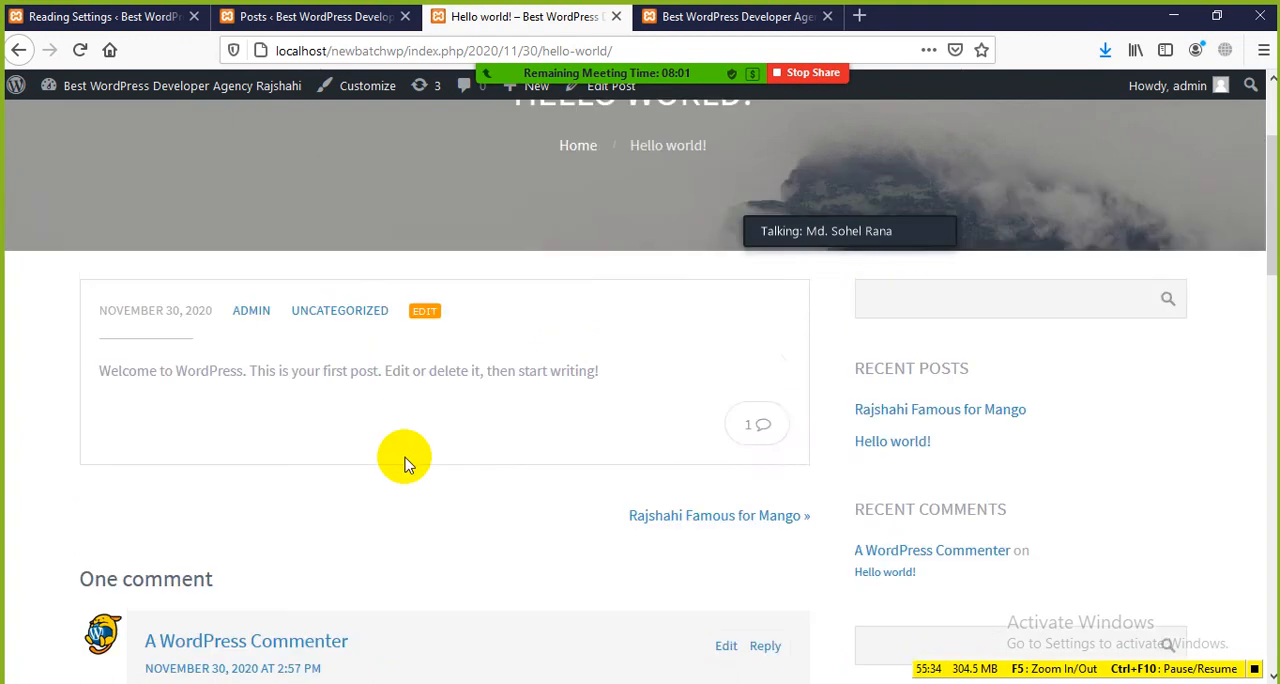
Step: In Reading Settings, set blog pages to show at most 5 posts and highlight the syndication feeds label
click(165, 17)
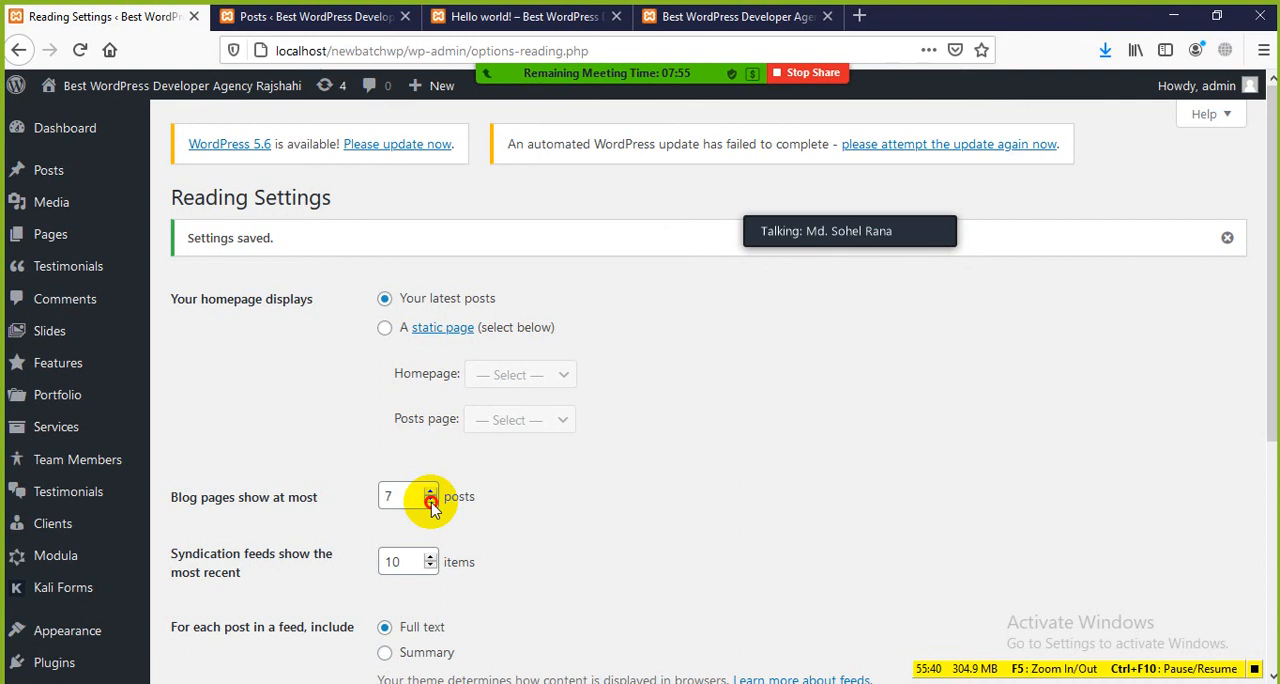
scroll(570, 516, down, 3)
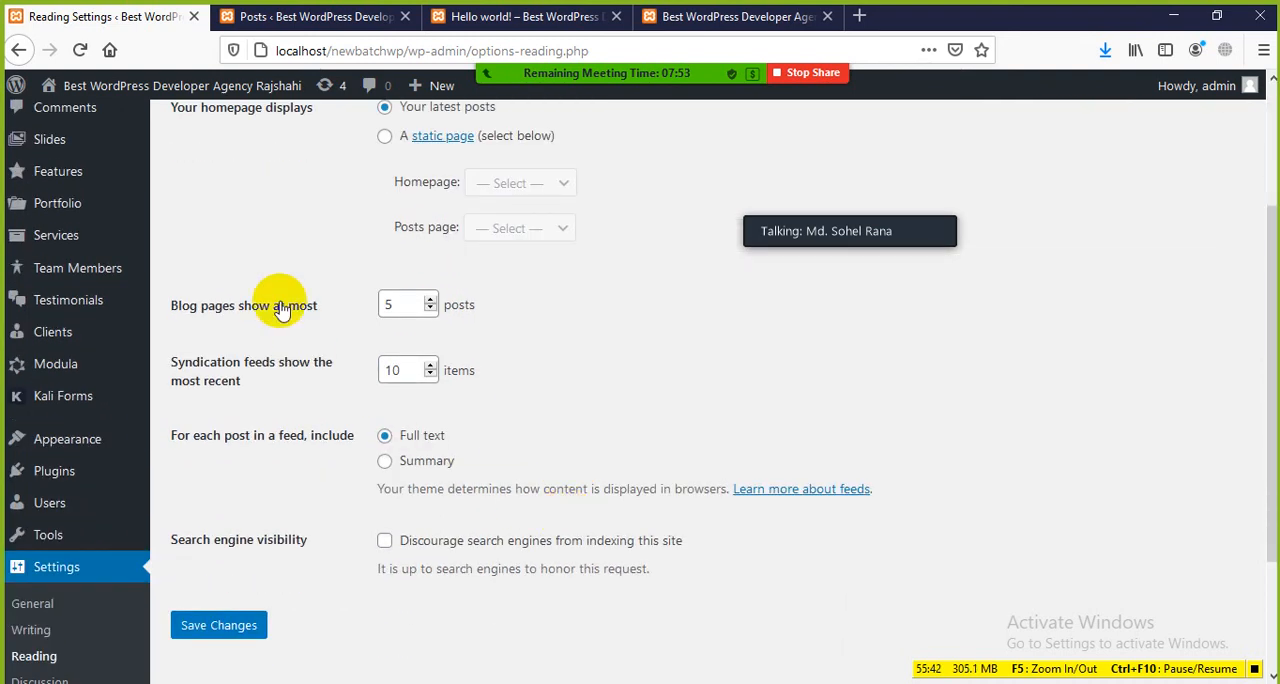
drag(230, 384, 154, 364)
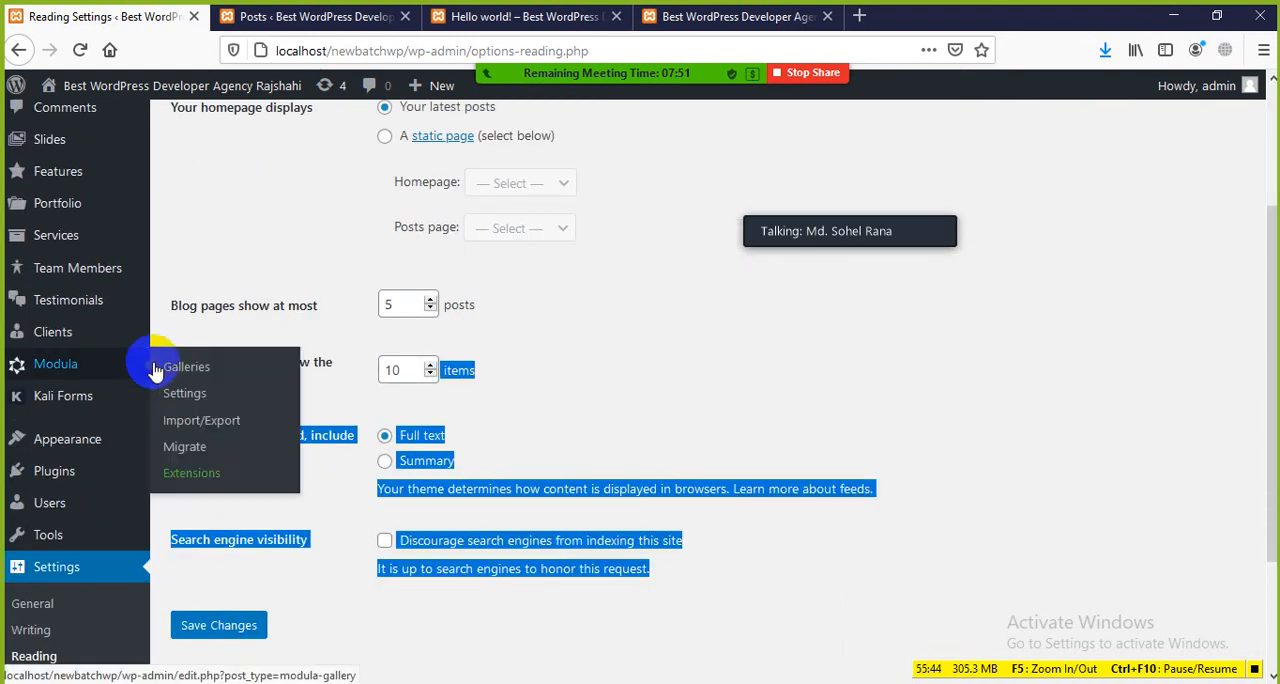
click(360, 384)
drag(264, 388, 34, 350)
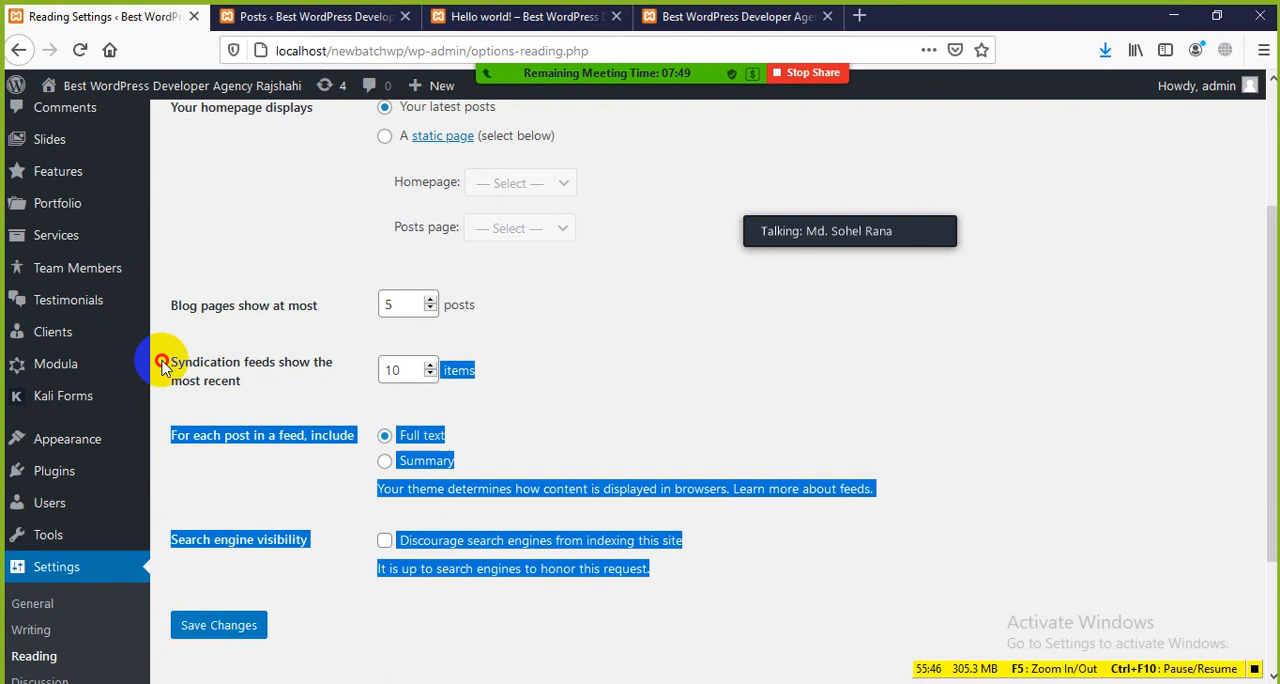
click(280, 381)
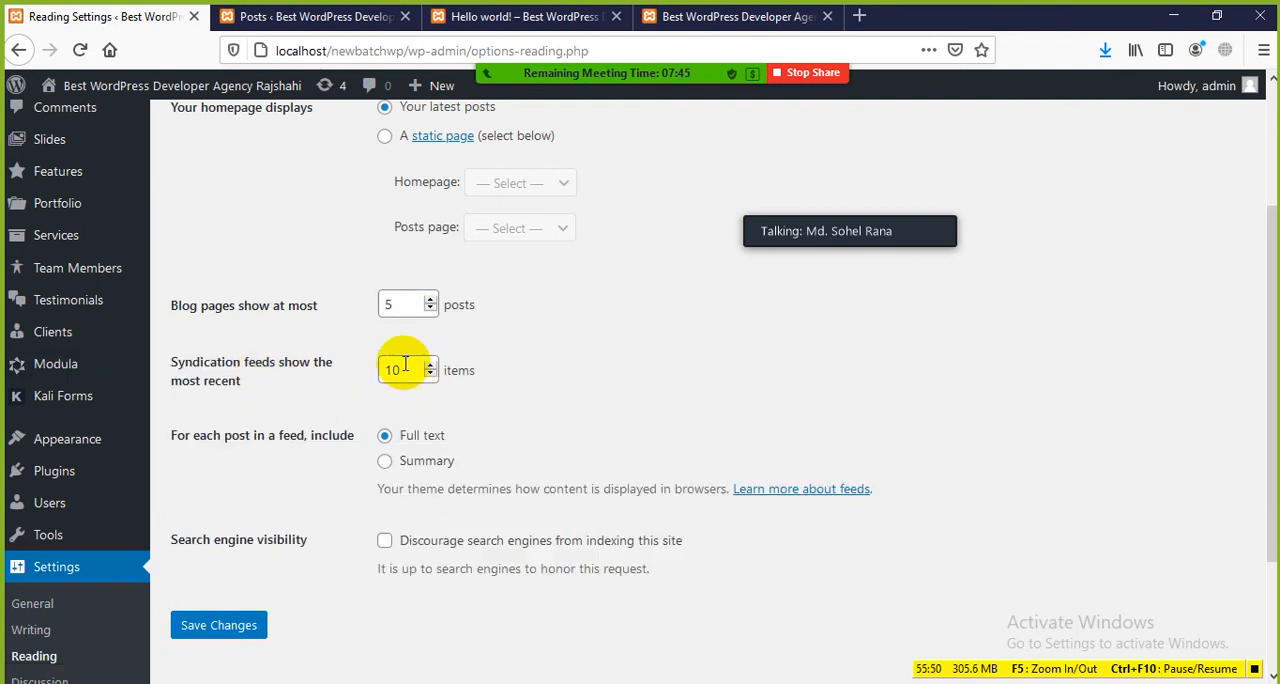
Step: Examine the syndication feed item limit and the Full text and Summary options for posts in a feed
click(323, 415)
scroll(286, 443, down, 2)
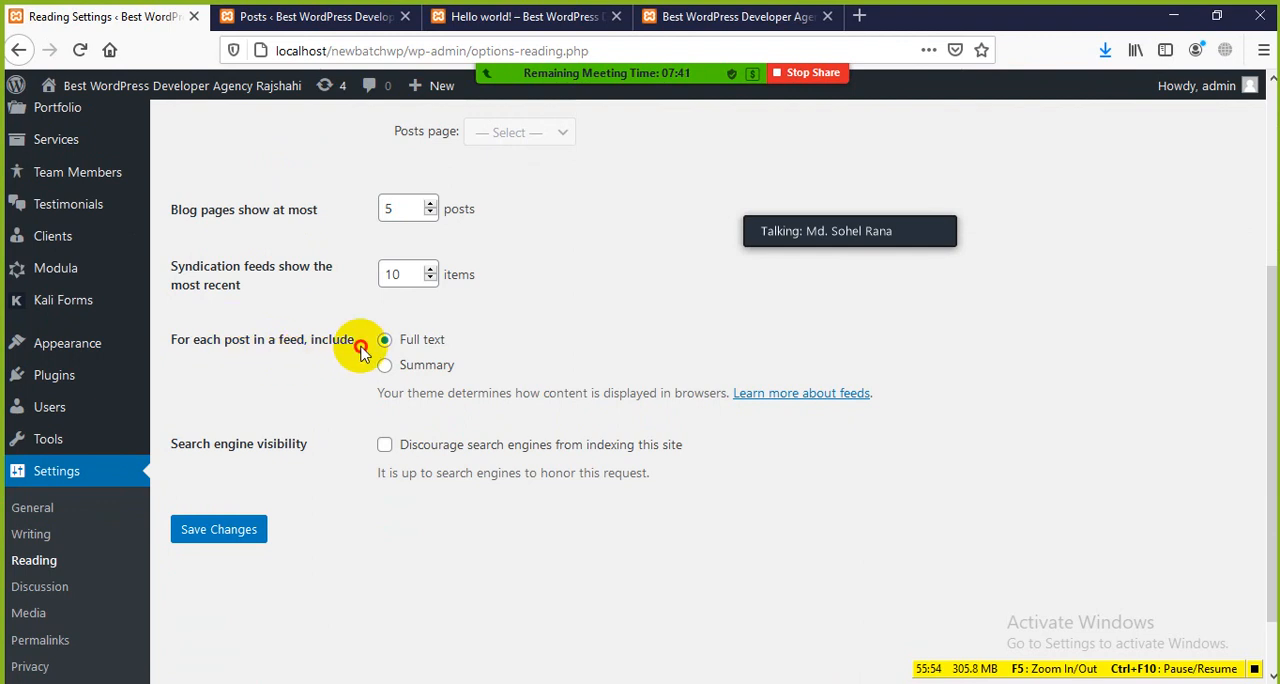
drag(360, 346, 283, 339)
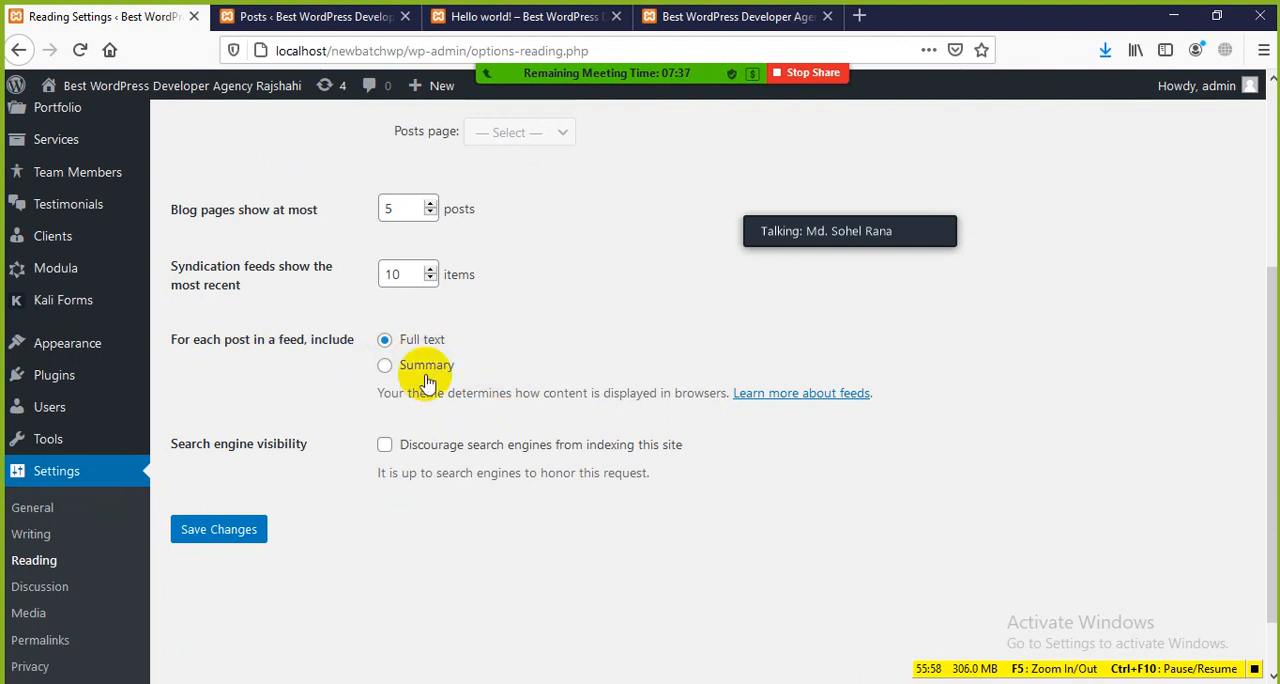
scroll(350, 473, down, 1)
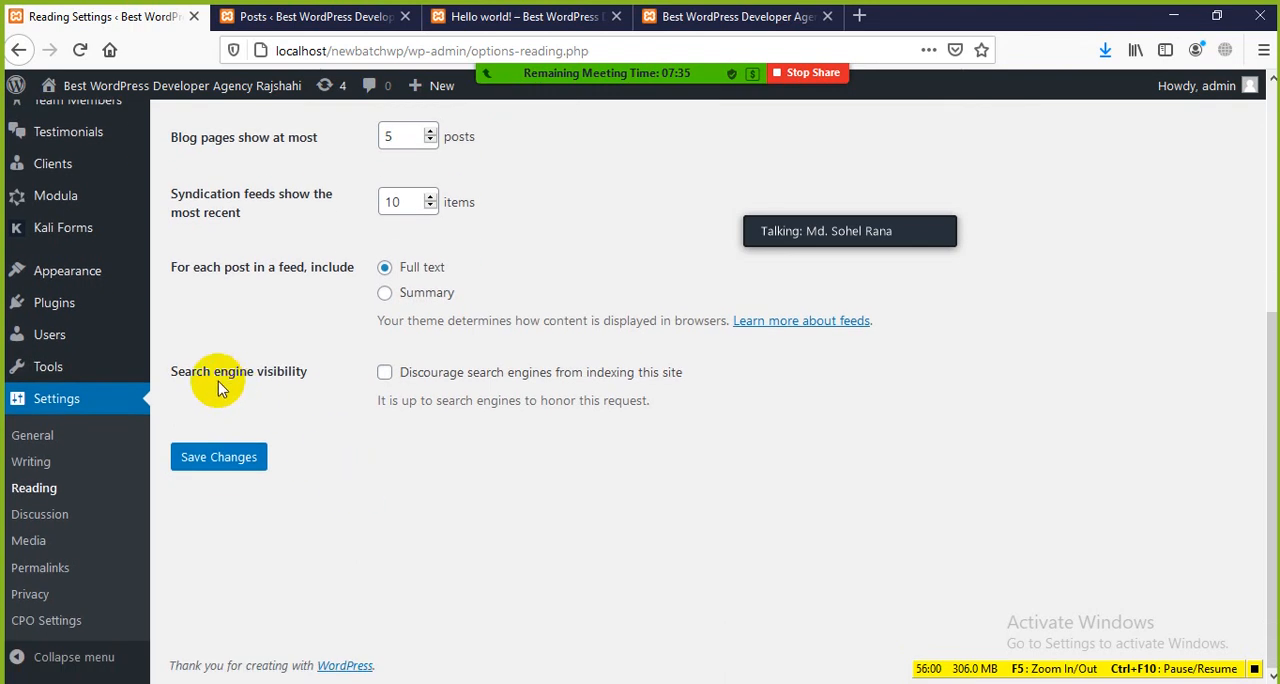
Step: Highlight the search engine visibility setting, and switch the option that discourages search engines from indexing the site on and off again
drag(176, 371, 314, 368)
click(358, 418)
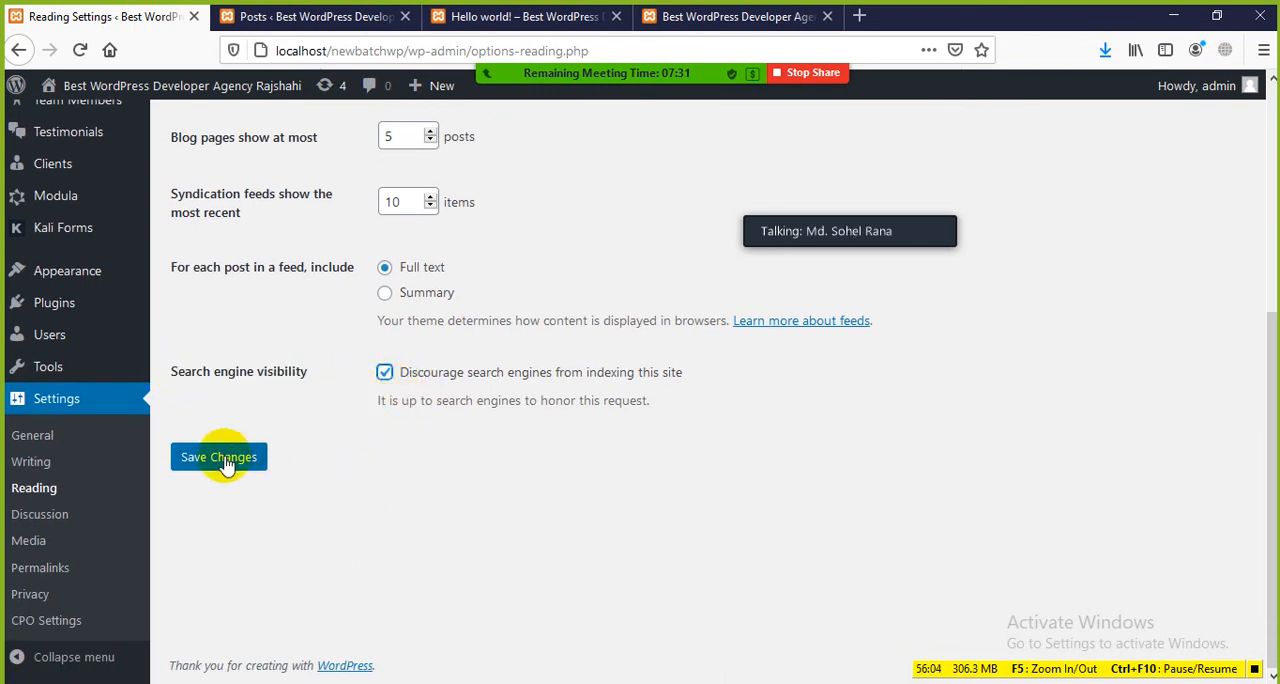
click(384, 374)
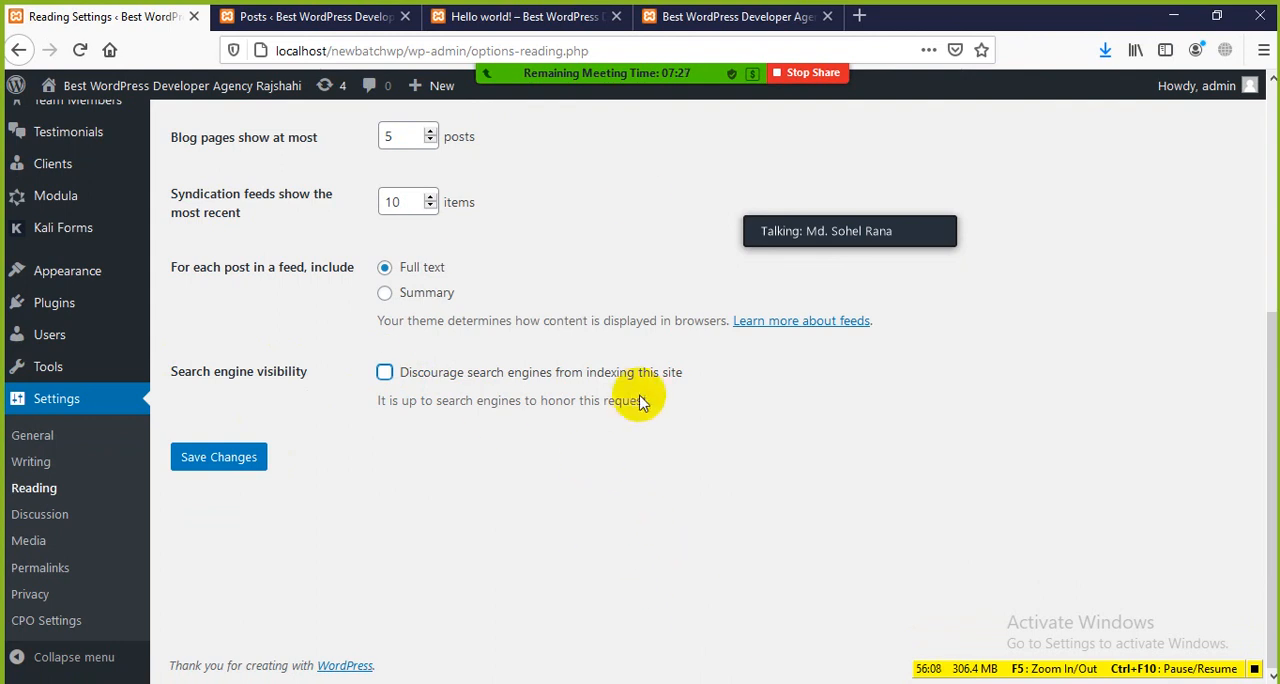
Step: Show the Posts list alongside the Reading Settings and highlight the address of the Posts admin page
click(322, 18)
click(133, 18)
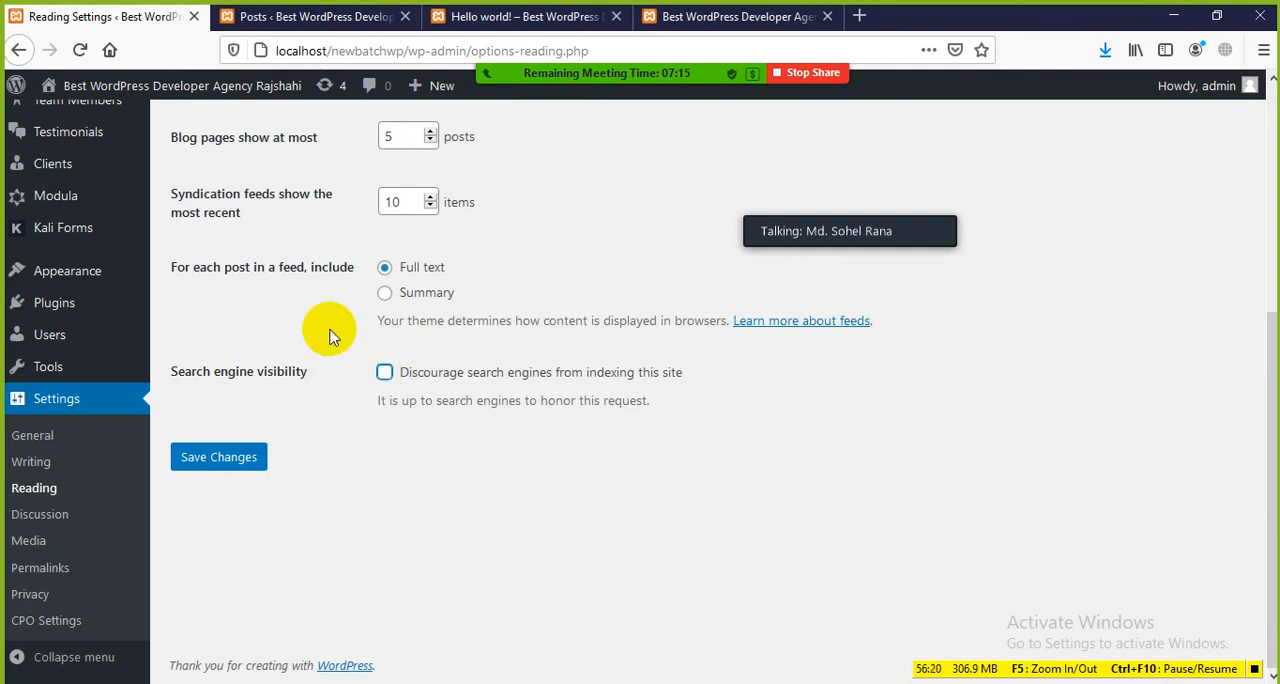
click(313, 17)
drag(526, 50, 286, 63)
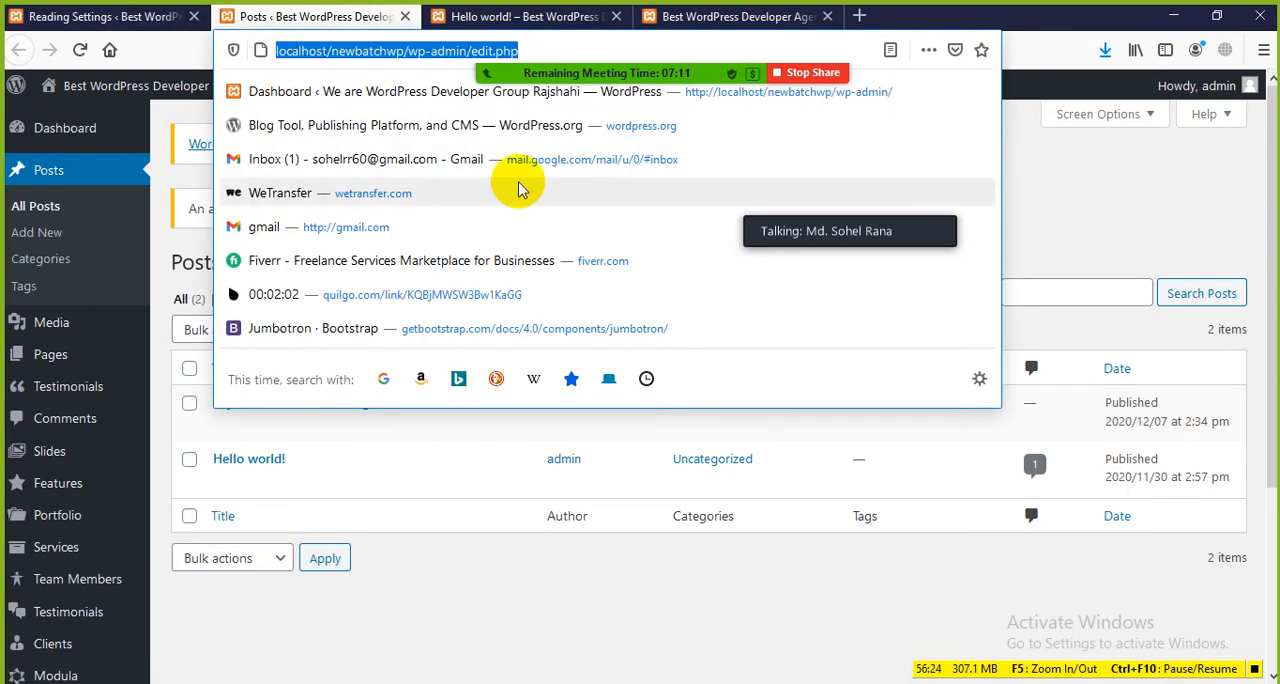
click(1075, 230)
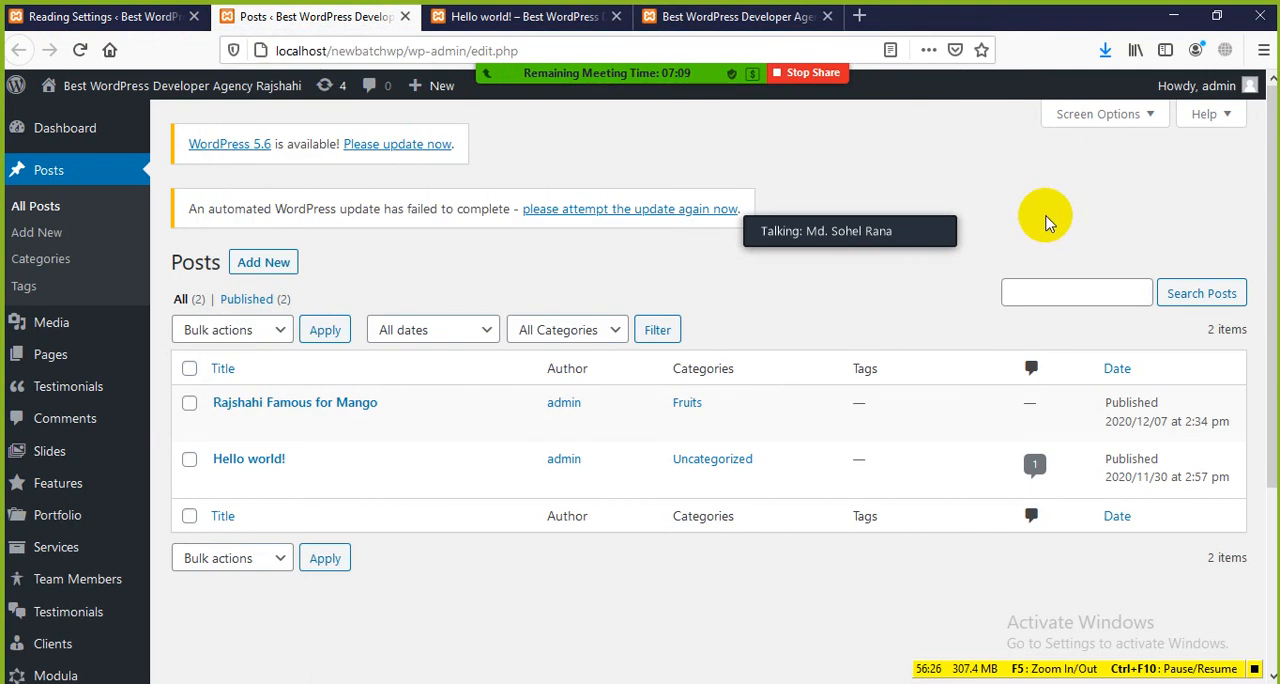
Step: Return to the Reading Settings and examine the option that discourages search engines from indexing this site
click(75, 17)
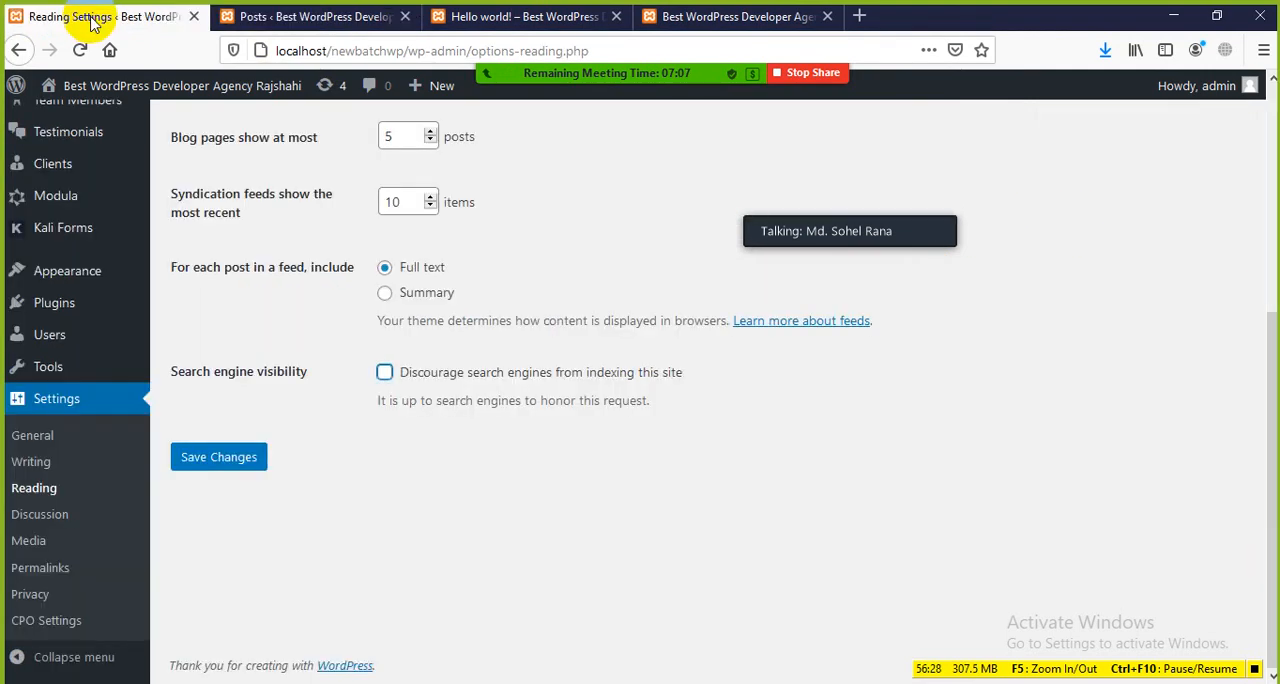
click(384, 372)
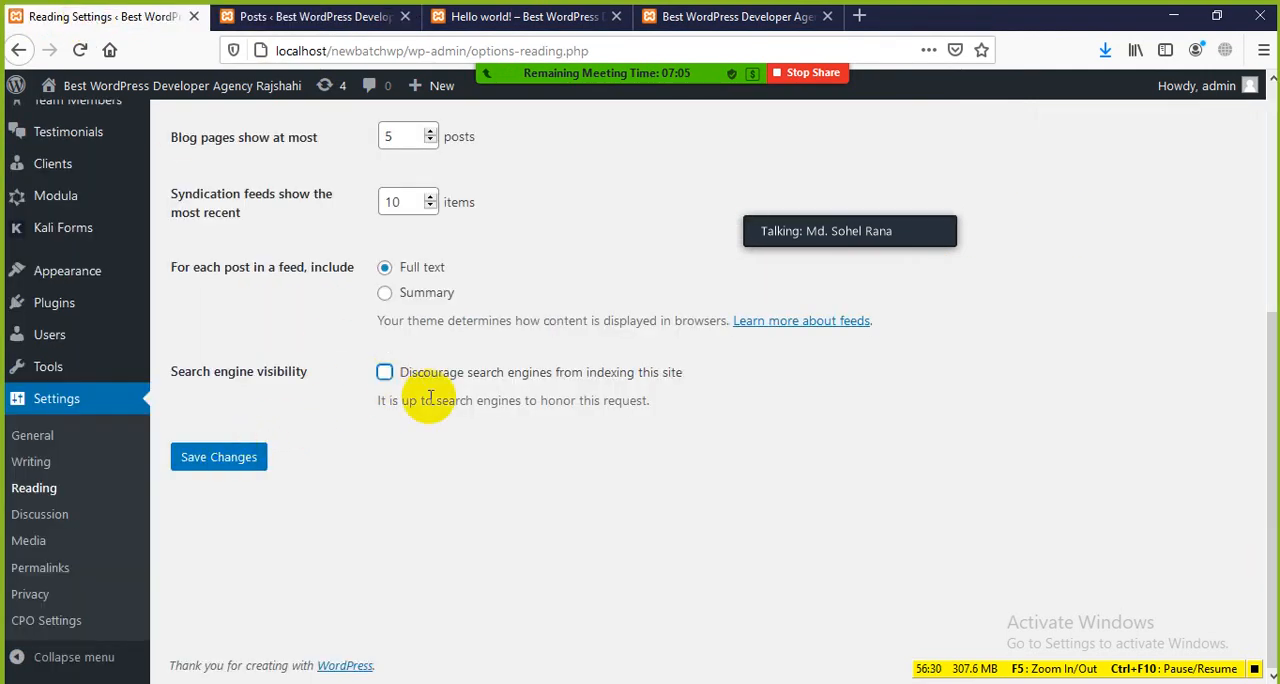
drag(414, 378, 697, 385)
click(697, 385)
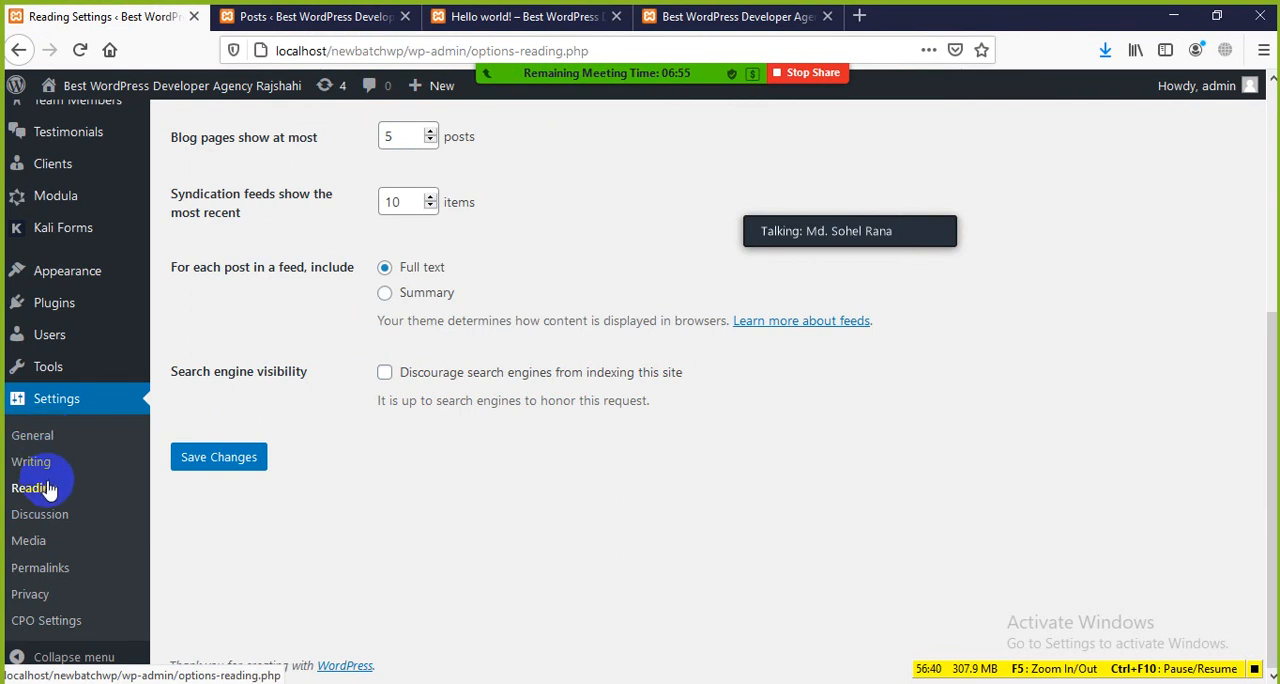
Step: Open the Discussion Settings, highlight the Default post settings heading and look over the comment options
click(40, 515)
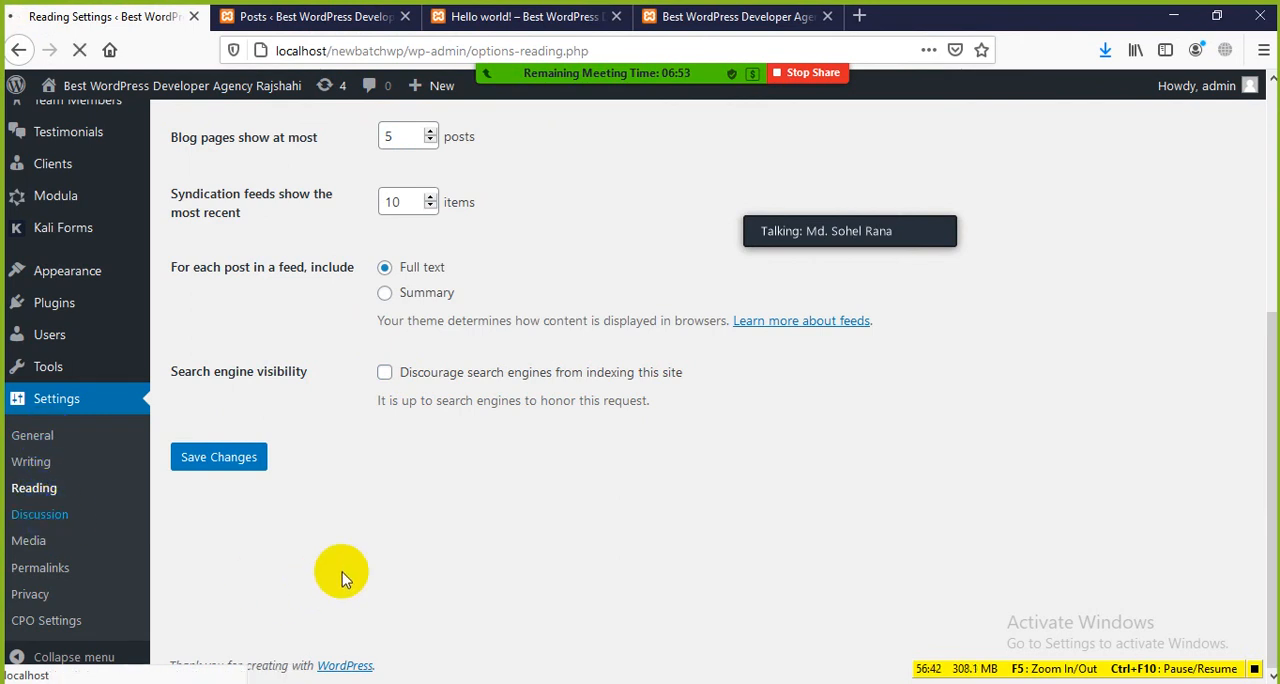
scroll(495, 428, down, 12)
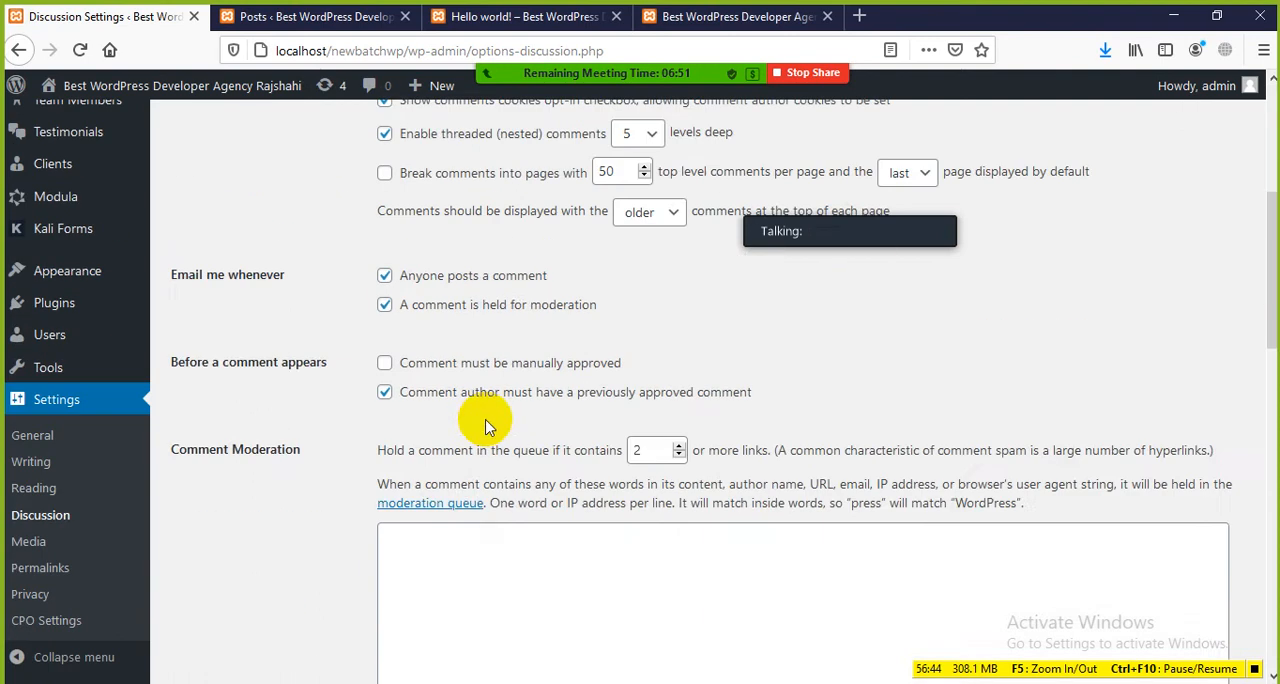
scroll(498, 424, up, 12)
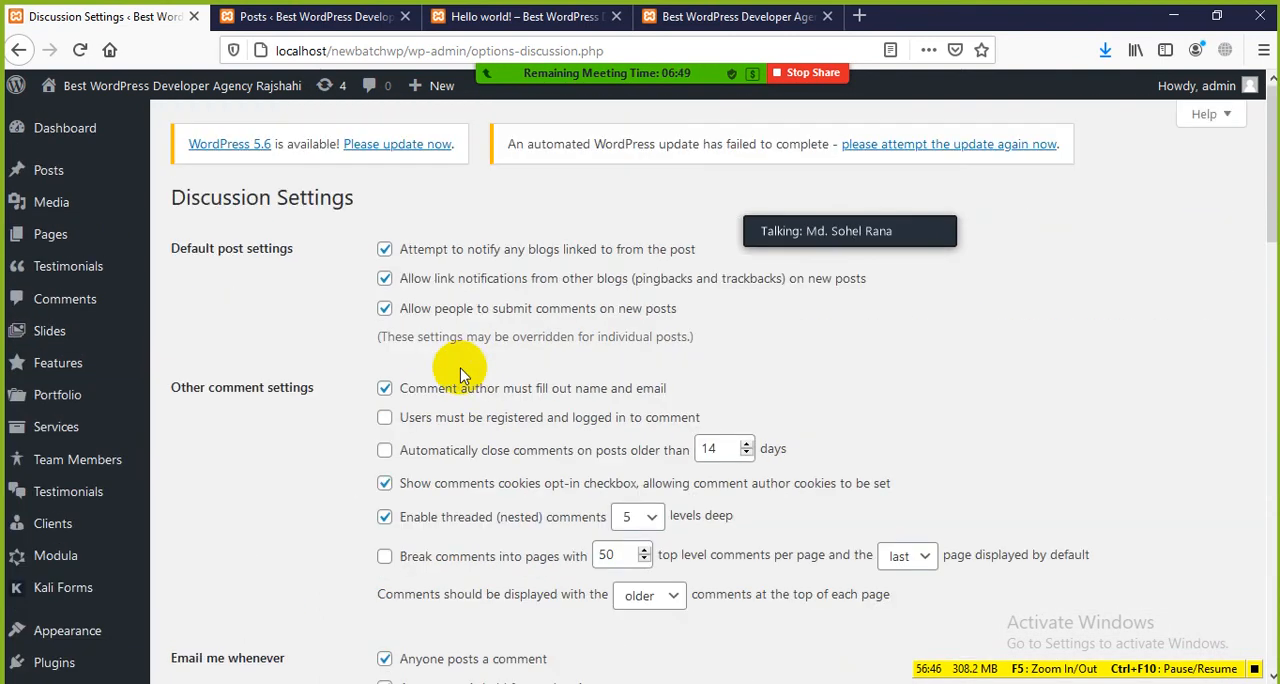
scroll(515, 195, down, 2)
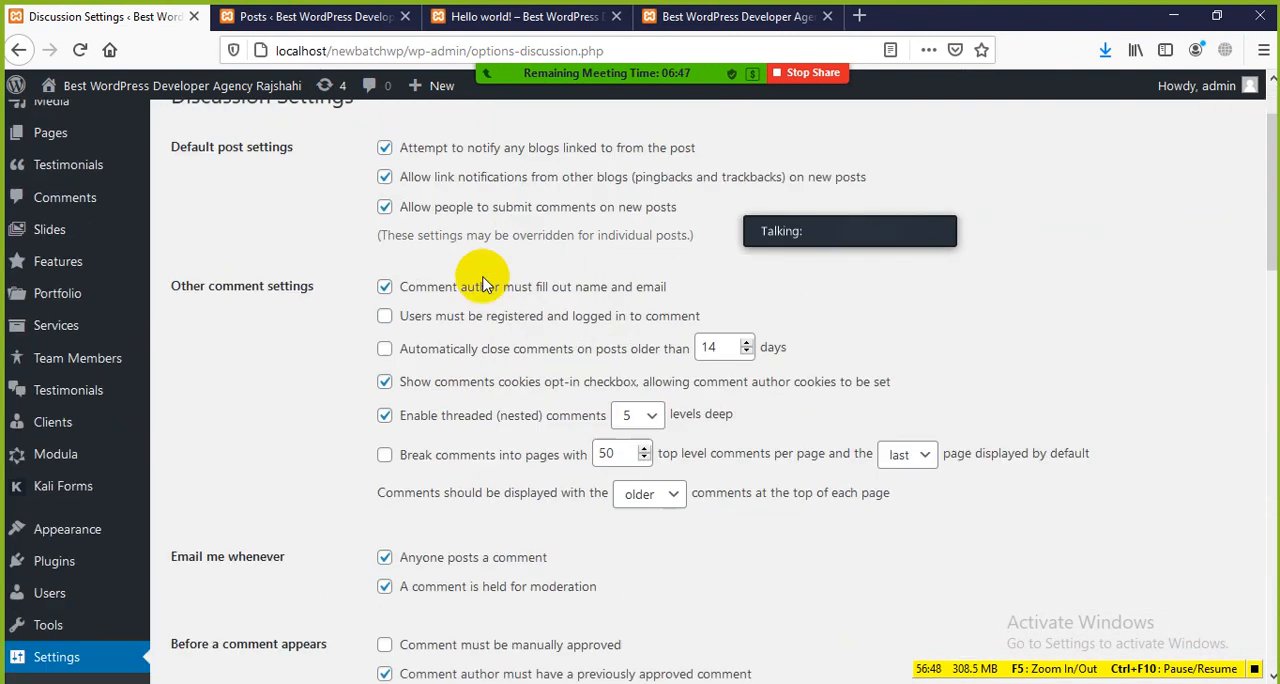
scroll(470, 280, up, 2)
drag(175, 247, 300, 255)
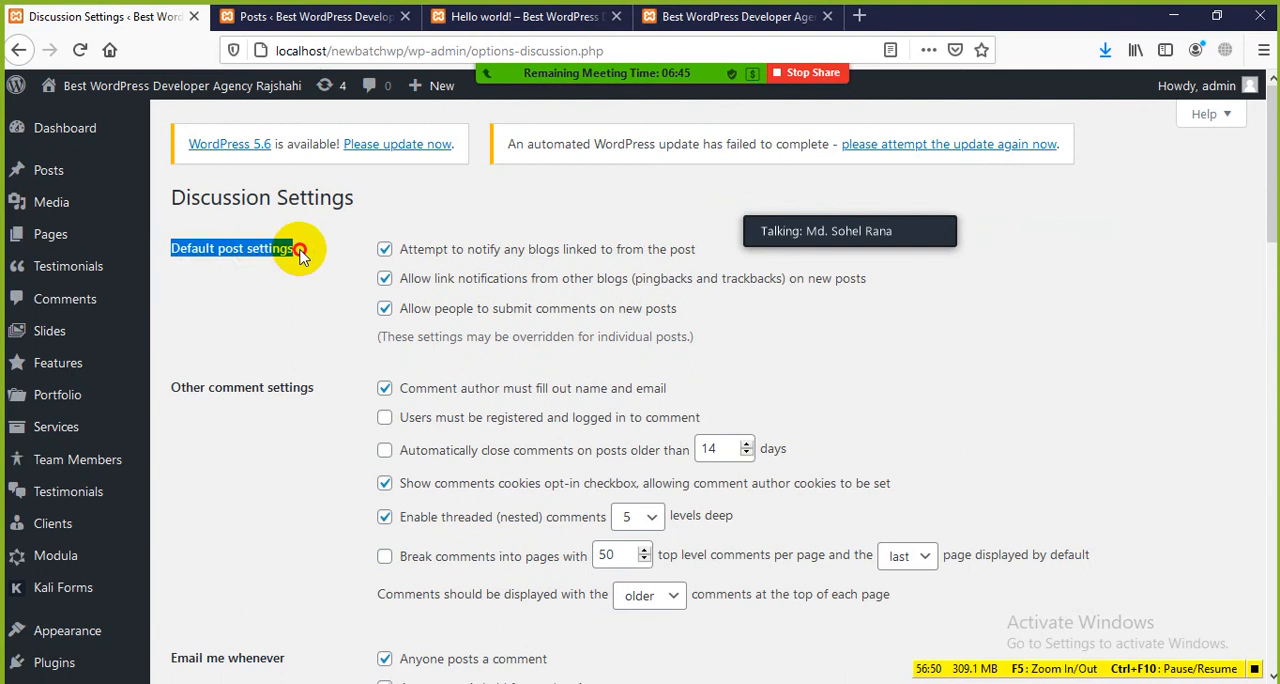
scroll(323, 424, down, 8)
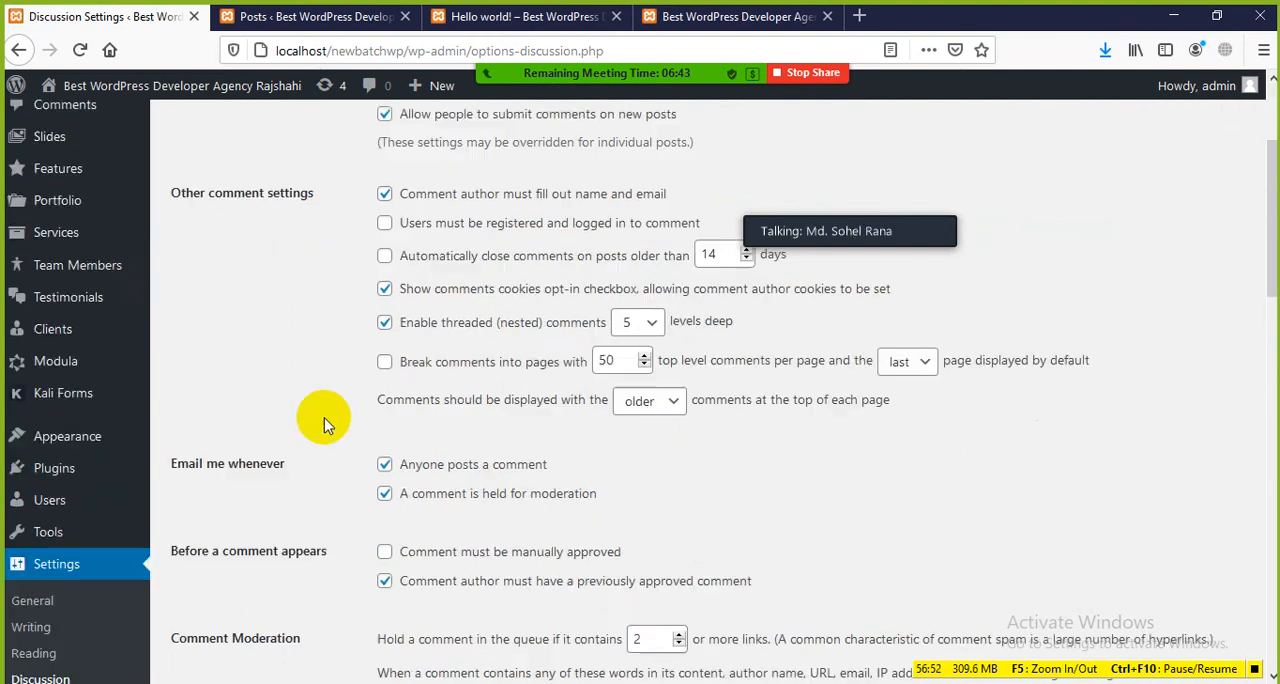
scroll(306, 418, up, 3)
scroll(305, 418, up, 4)
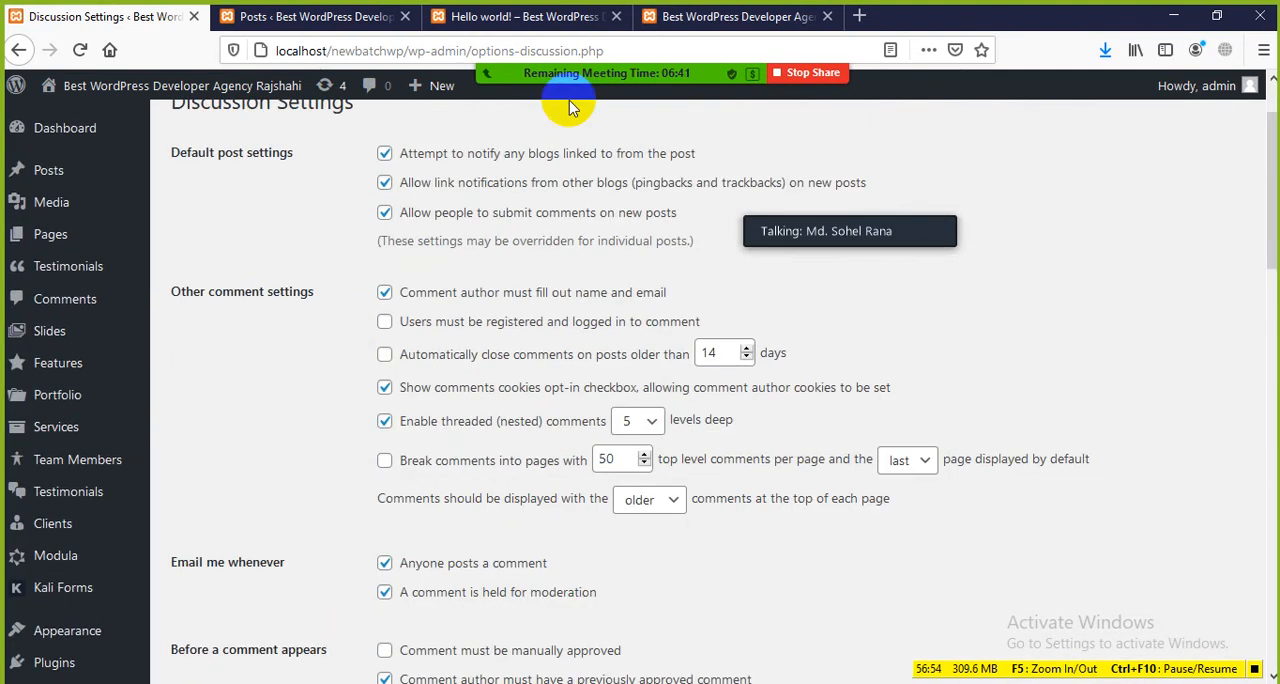
Step: Show the comment on the live Hello world! post, and open the Rajshahi Famous for Mango post from it
click(500, 17)
scroll(341, 378, down, 2)
scroll(341, 378, down, 2)
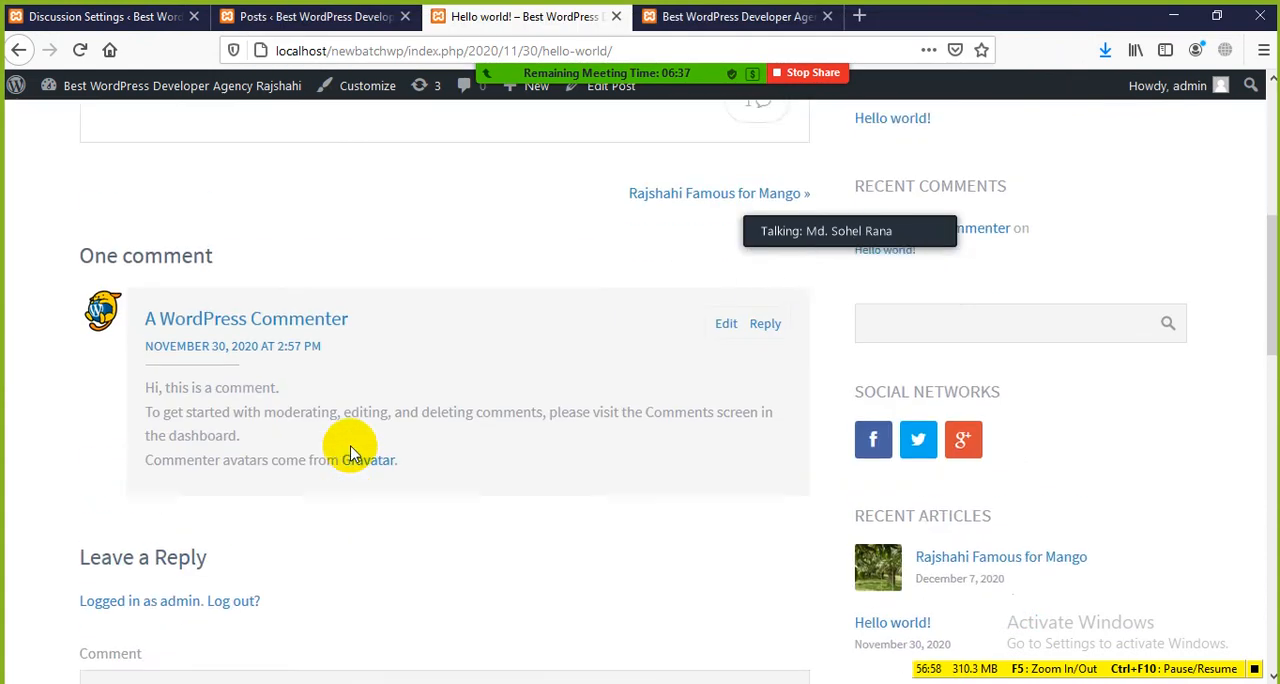
scroll(349, 449, up, 3)
click(695, 533)
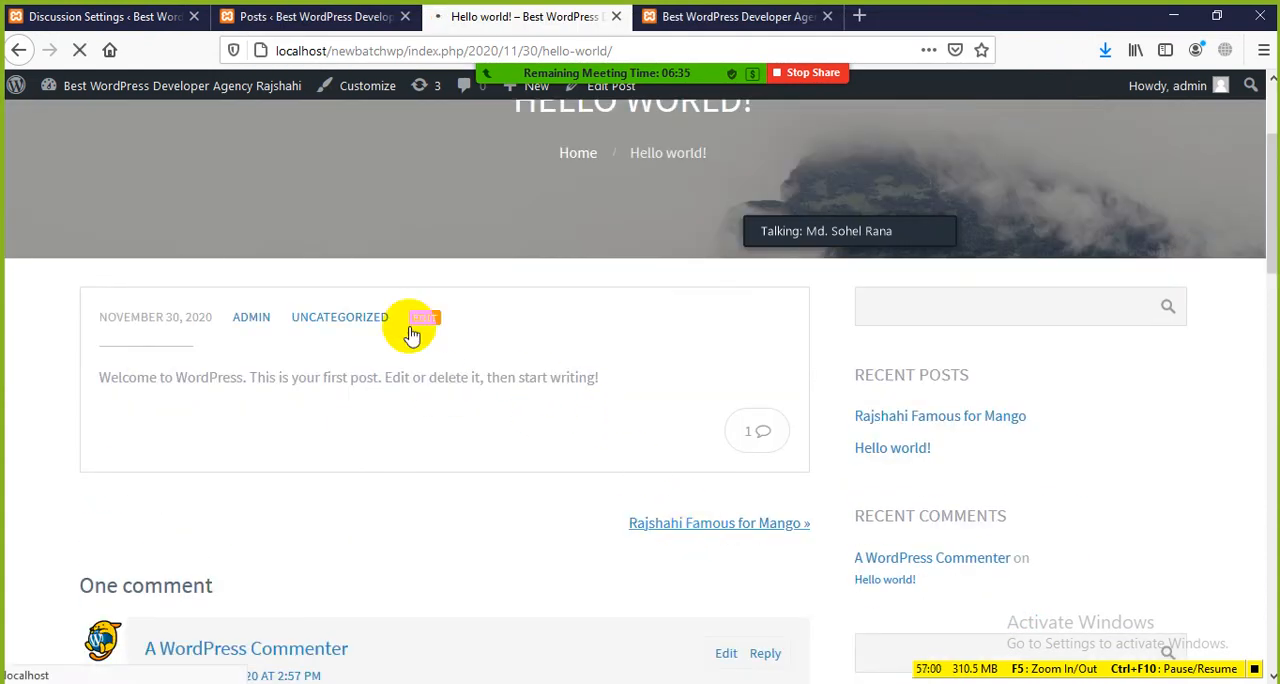
scroll(410, 370, down, 4)
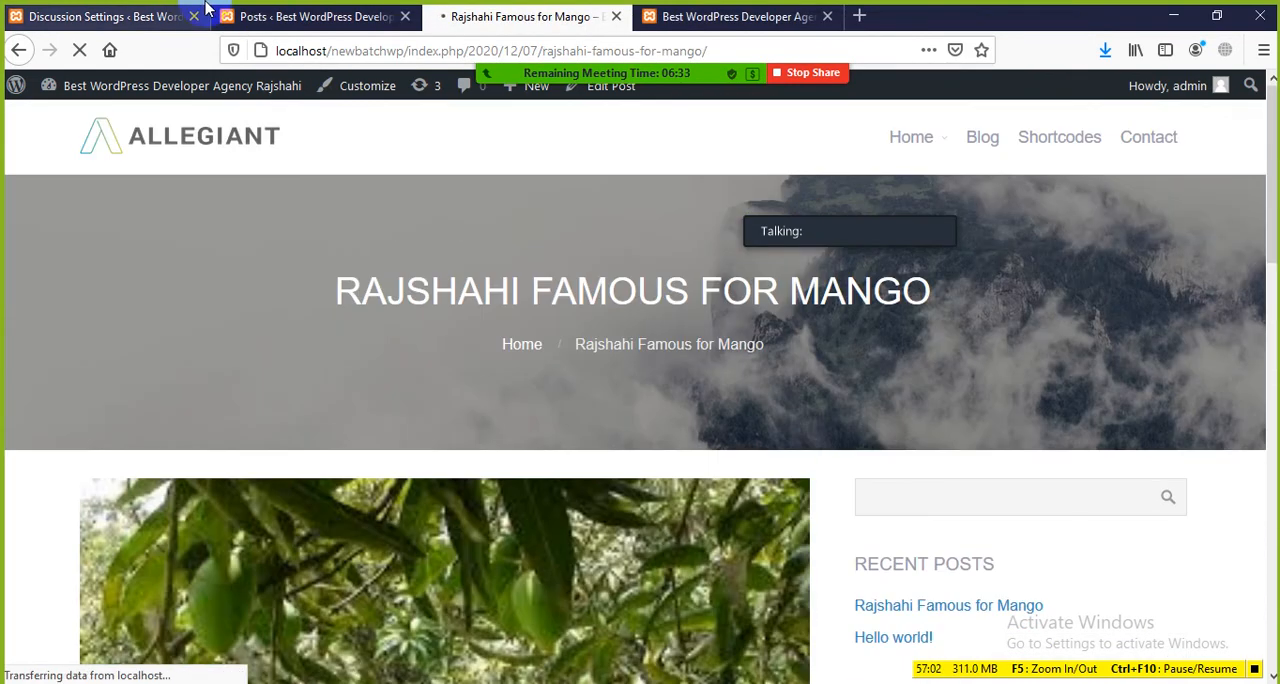
Step: Return to the Discussion Settings and highlight the default post options on notifying linked blogs and allowing comments on new posts
click(140, 16)
scroll(463, 318, up, 3)
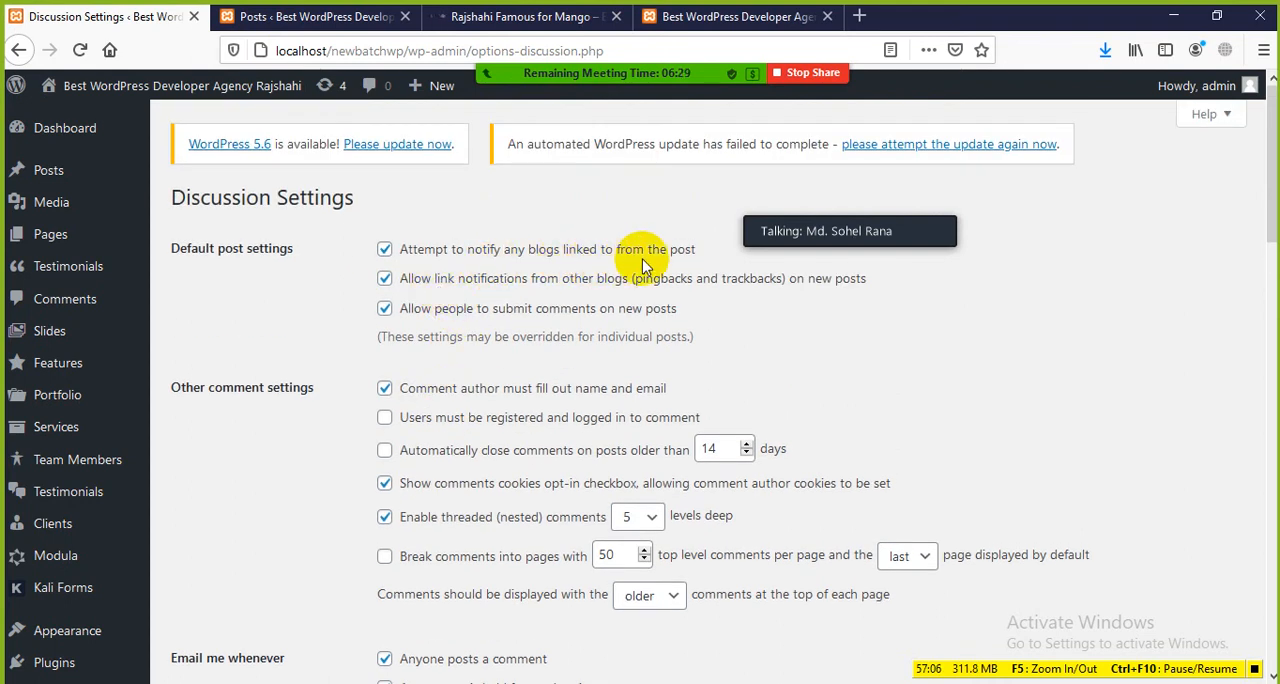
drag(697, 249, 590, 245)
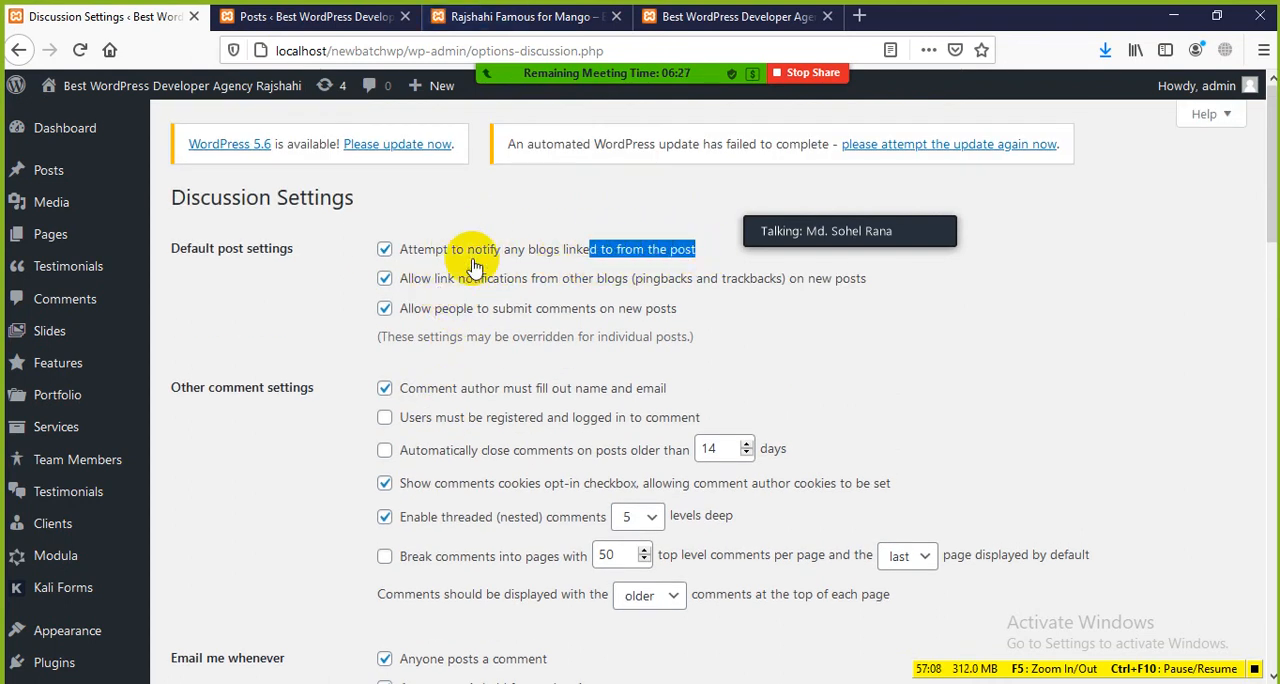
click(889, 324)
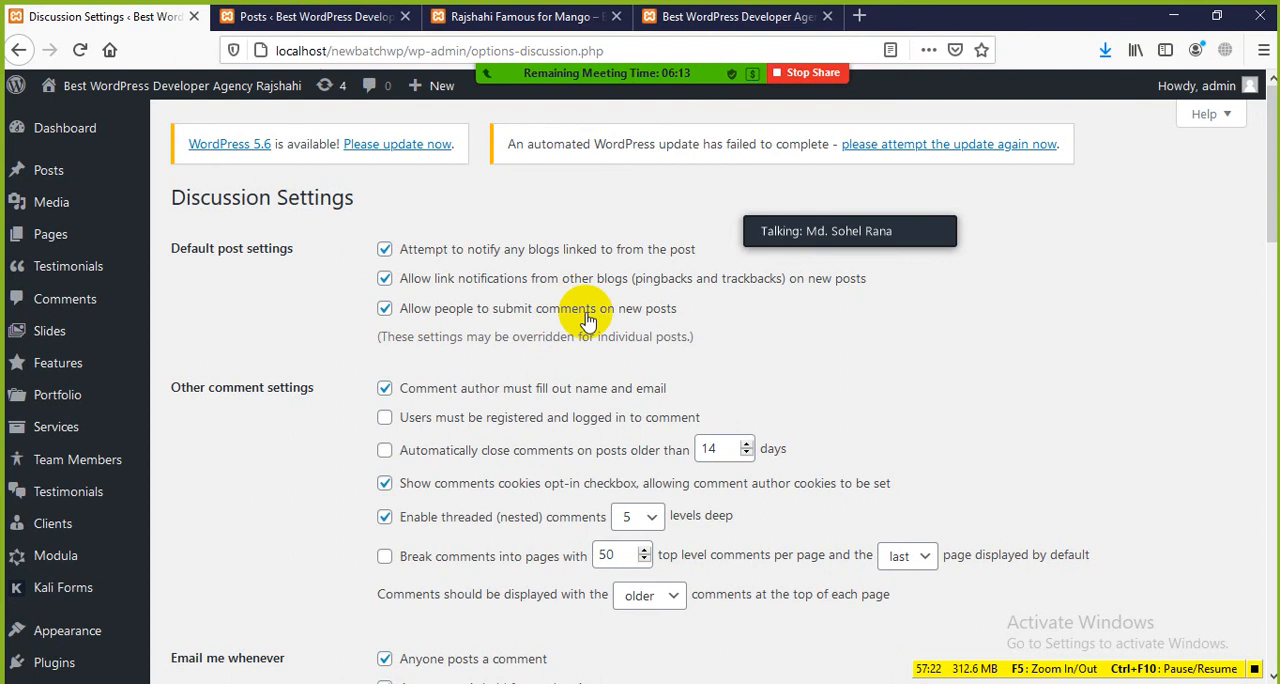
drag(677, 312, 400, 254)
click(810, 342)
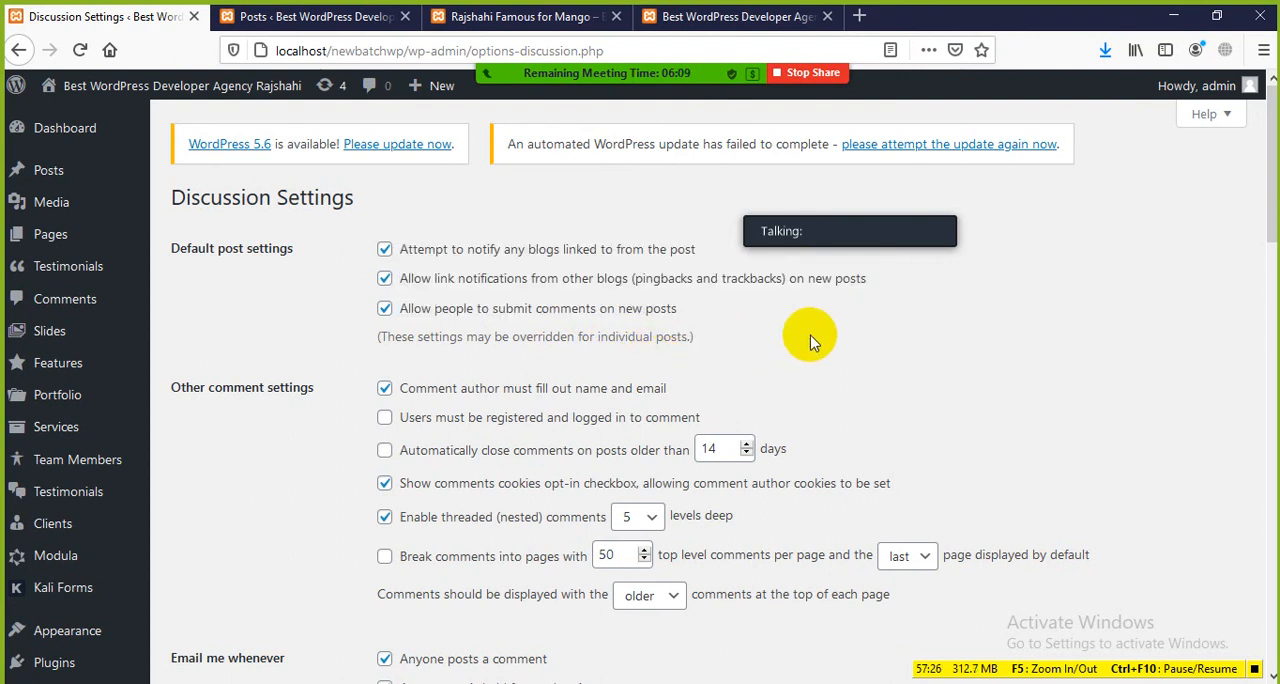
scroll(810, 342, down, 2)
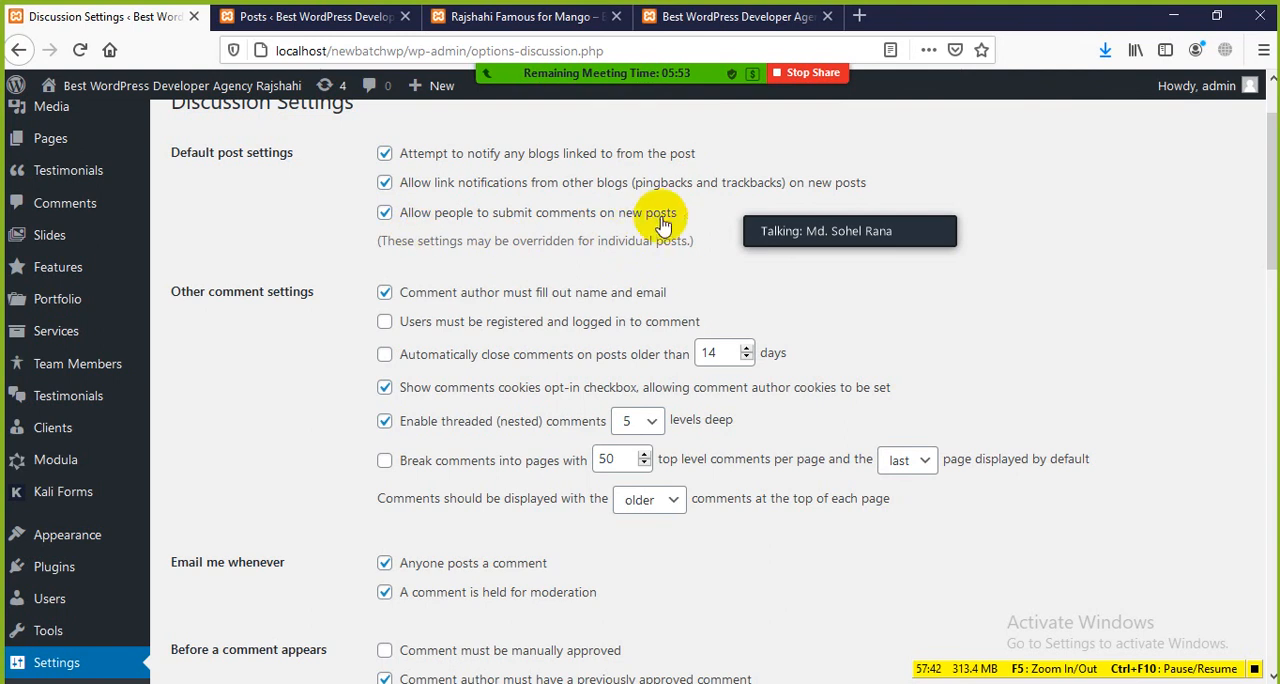
drag(688, 220, 617, 210)
Step: Post the comment "Good Article" on the live Rajshahi Famous for Mango post
click(320, 17)
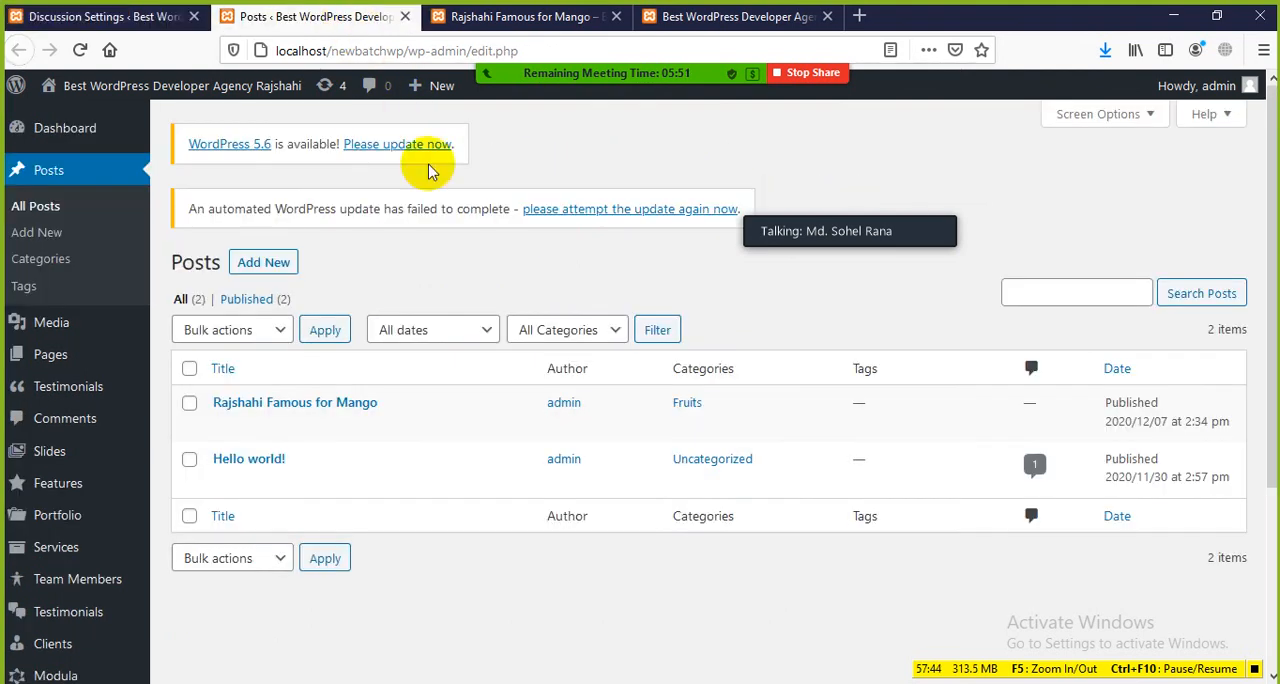
click(495, 12)
scroll(466, 400, down, 15)
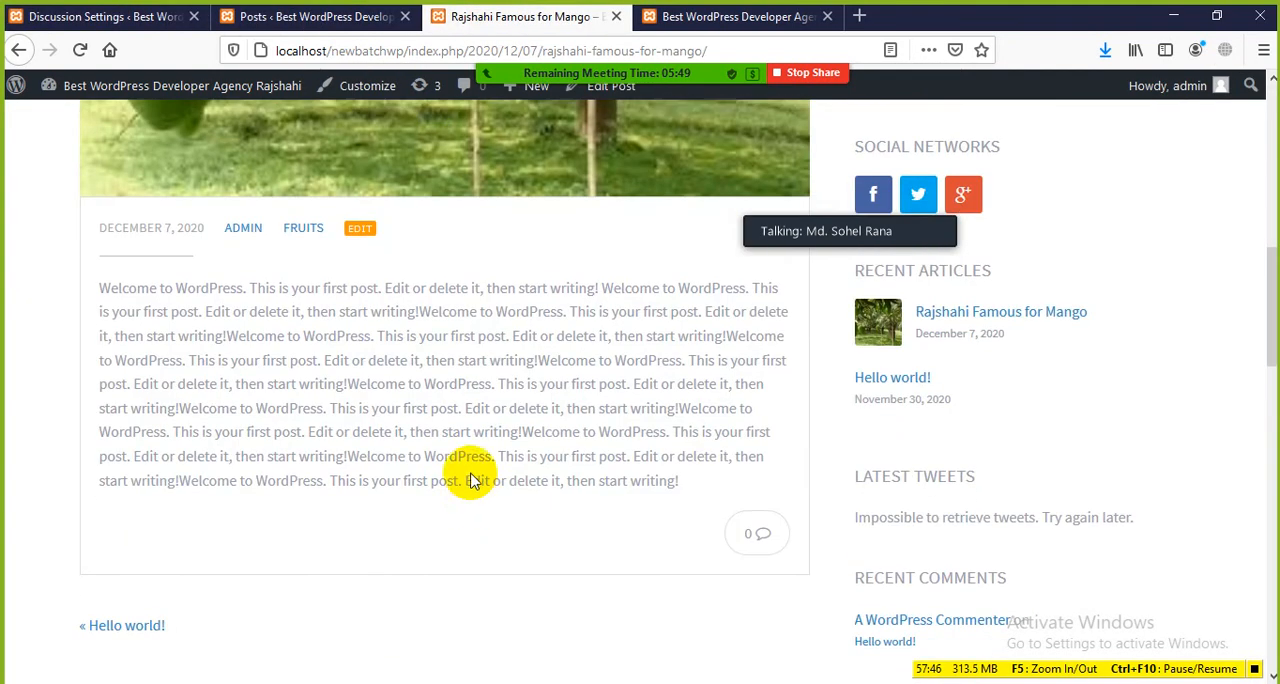
scroll(306, 349, down, 2)
click(300, 396)
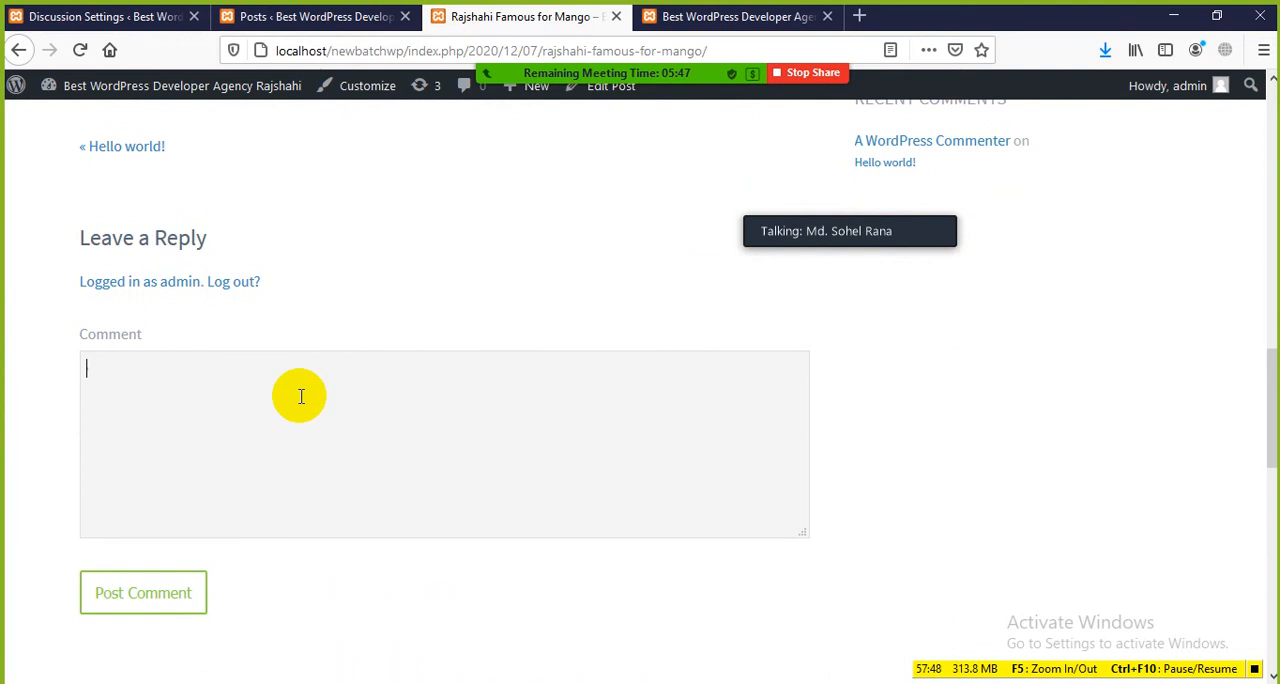
scroll(309, 280, up, 6)
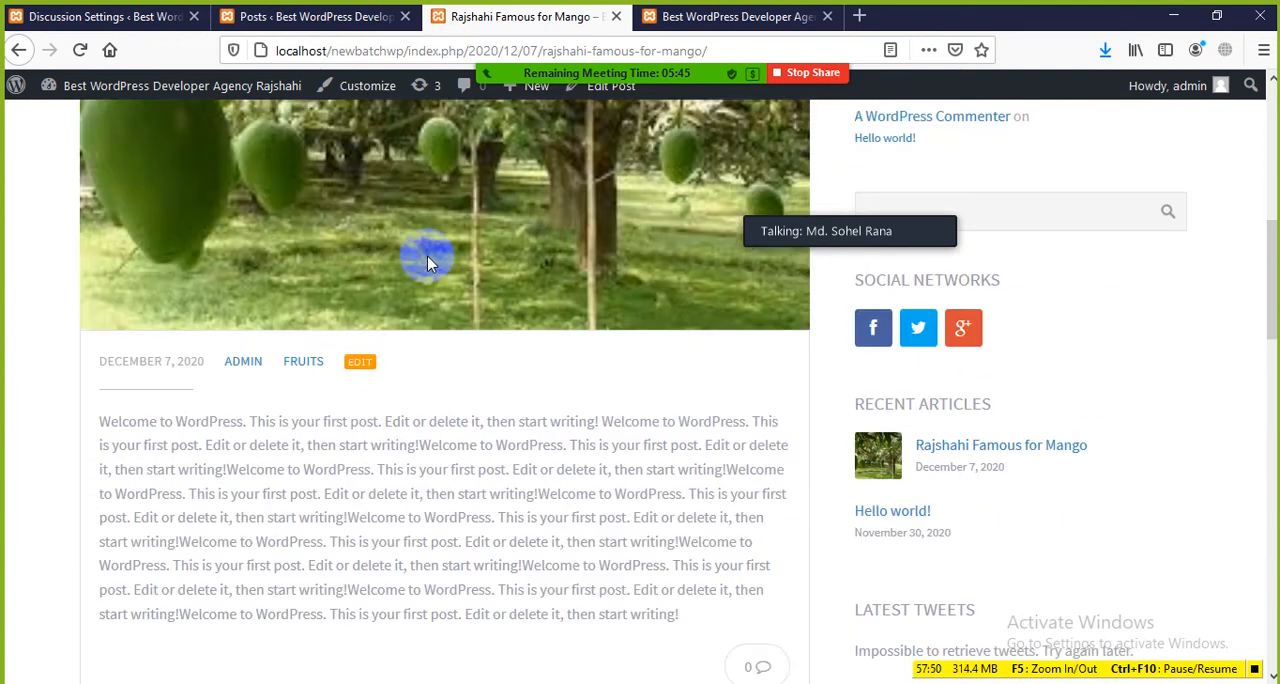
scroll(428, 260, down, 4)
scroll(473, 470, down, 5)
click(202, 414)
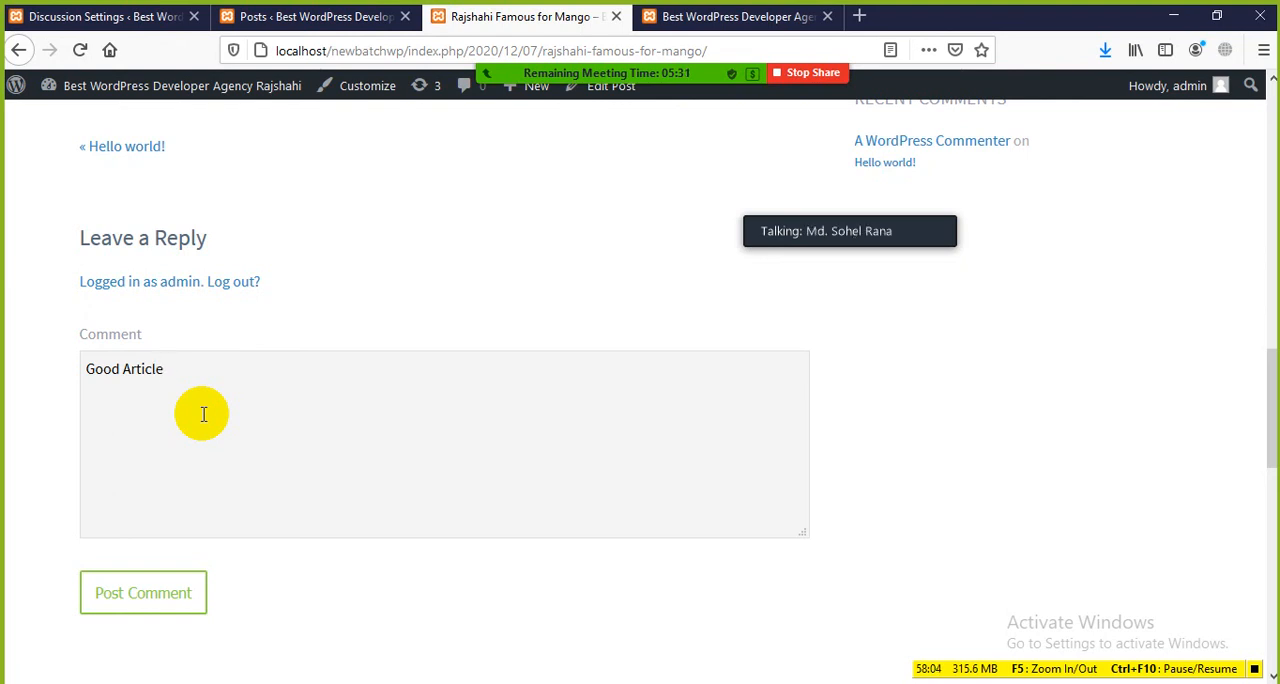
click(133, 602)
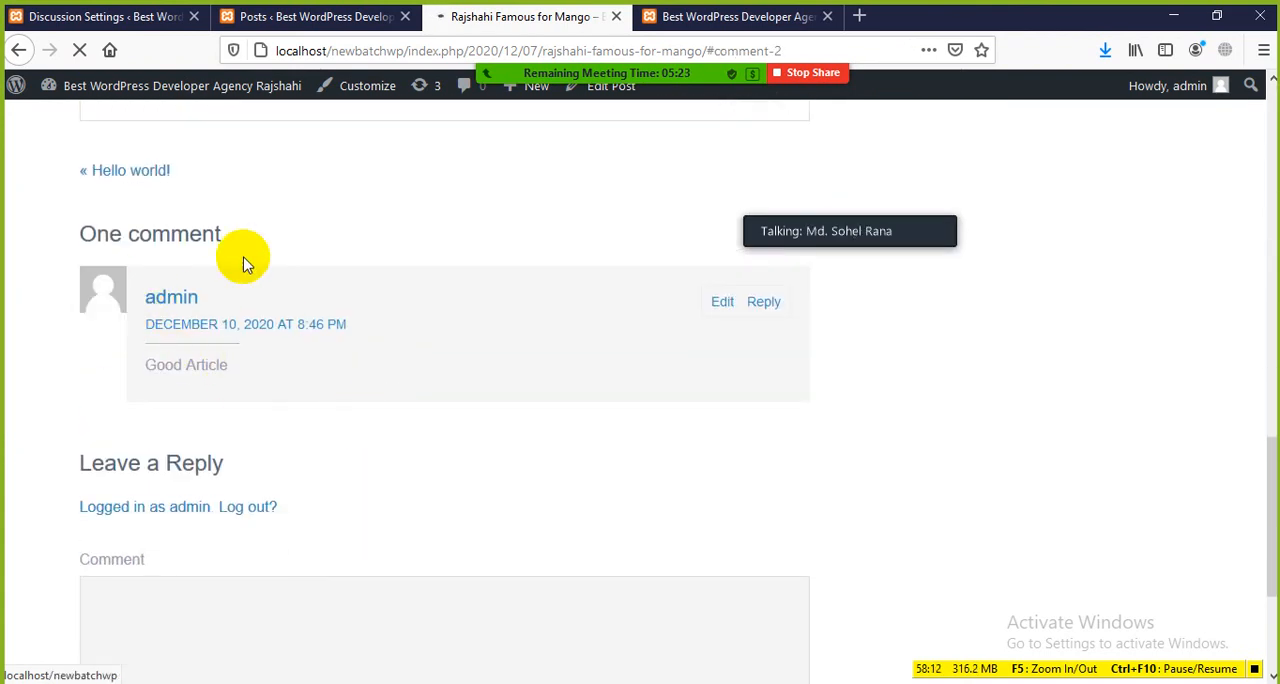
Step: Review the comment section below the mango post and highlight the text of the Good Article comment
scroll(260, 400, down, 3)
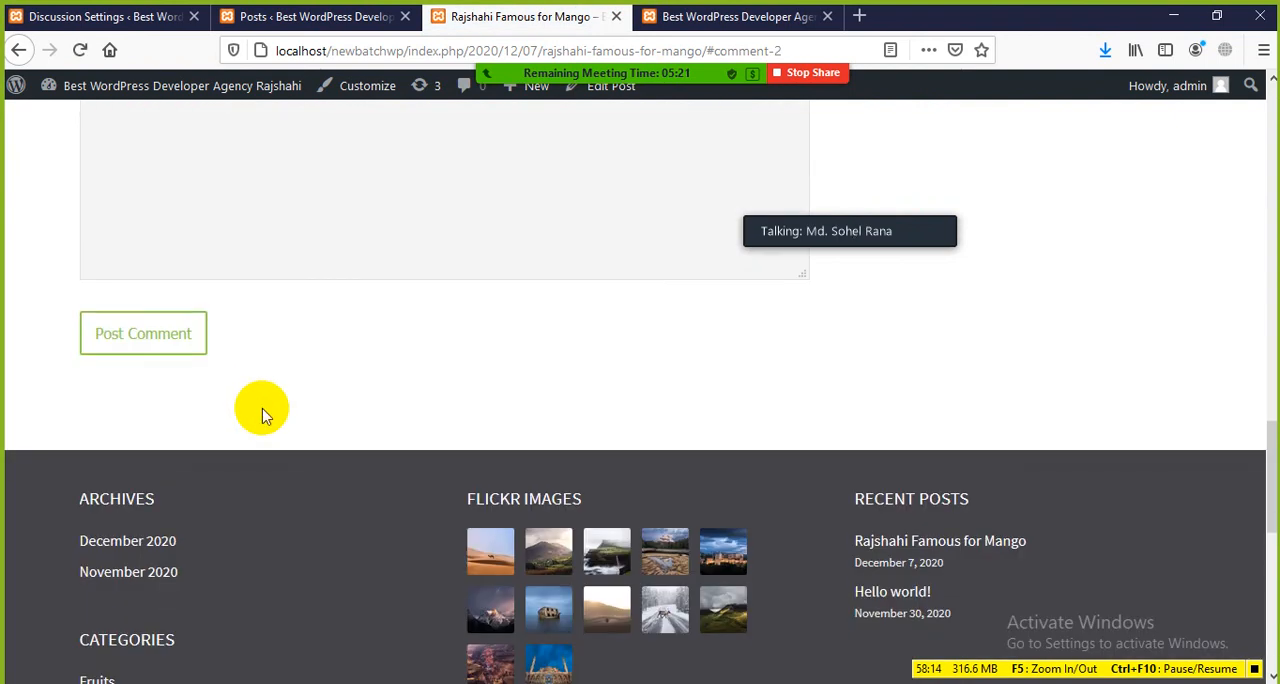
scroll(263, 389, up, 5)
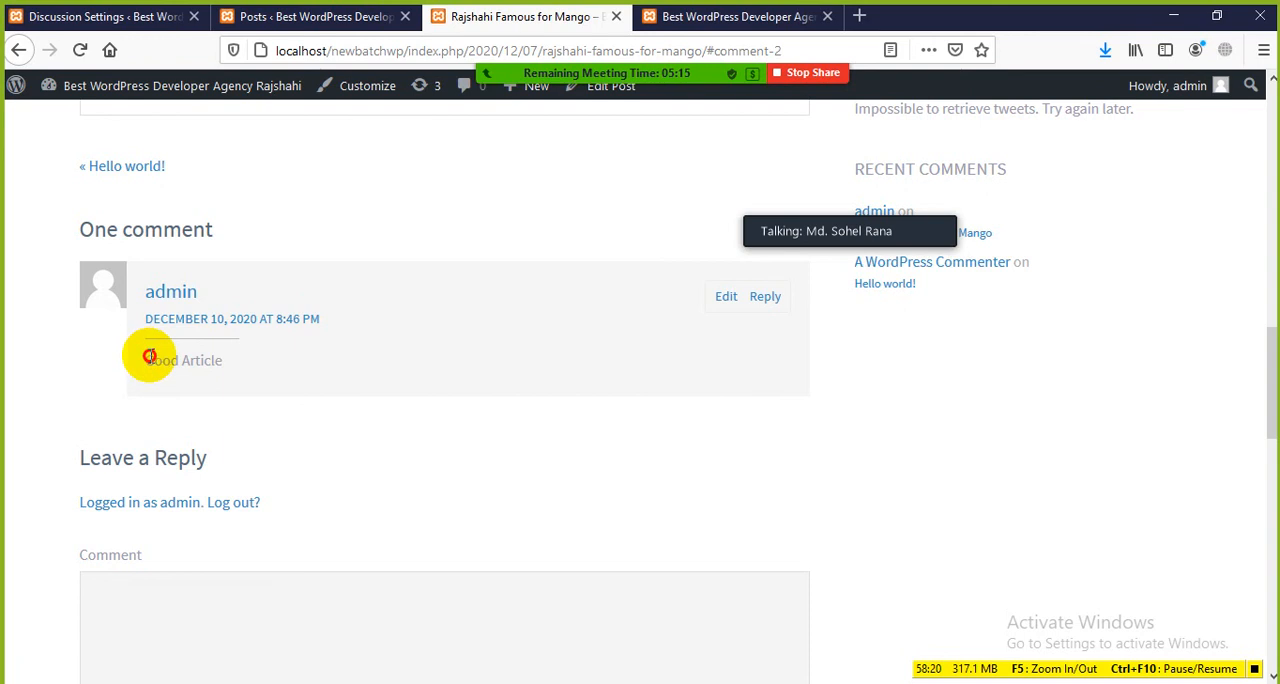
drag(149, 357, 234, 371)
click(240, 374)
Step: Return to the Discussion Settings and highlight the option that allows people to submit comments on new posts
click(320, 17)
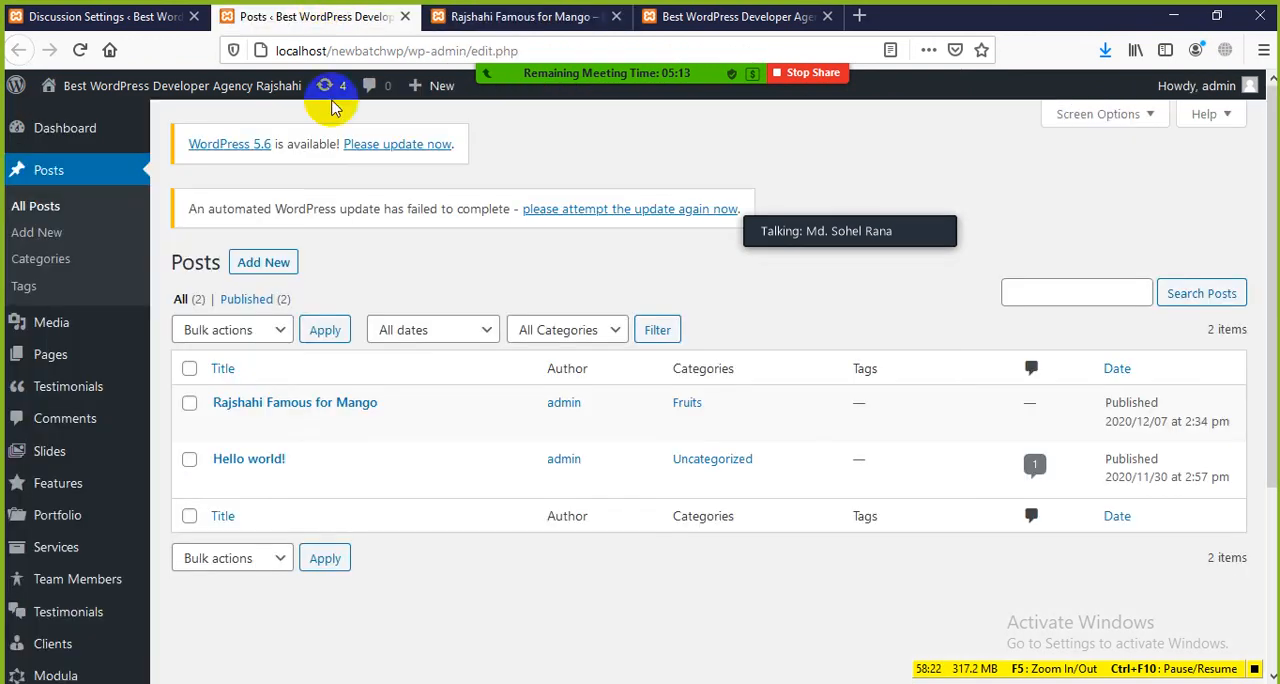
click(125, 17)
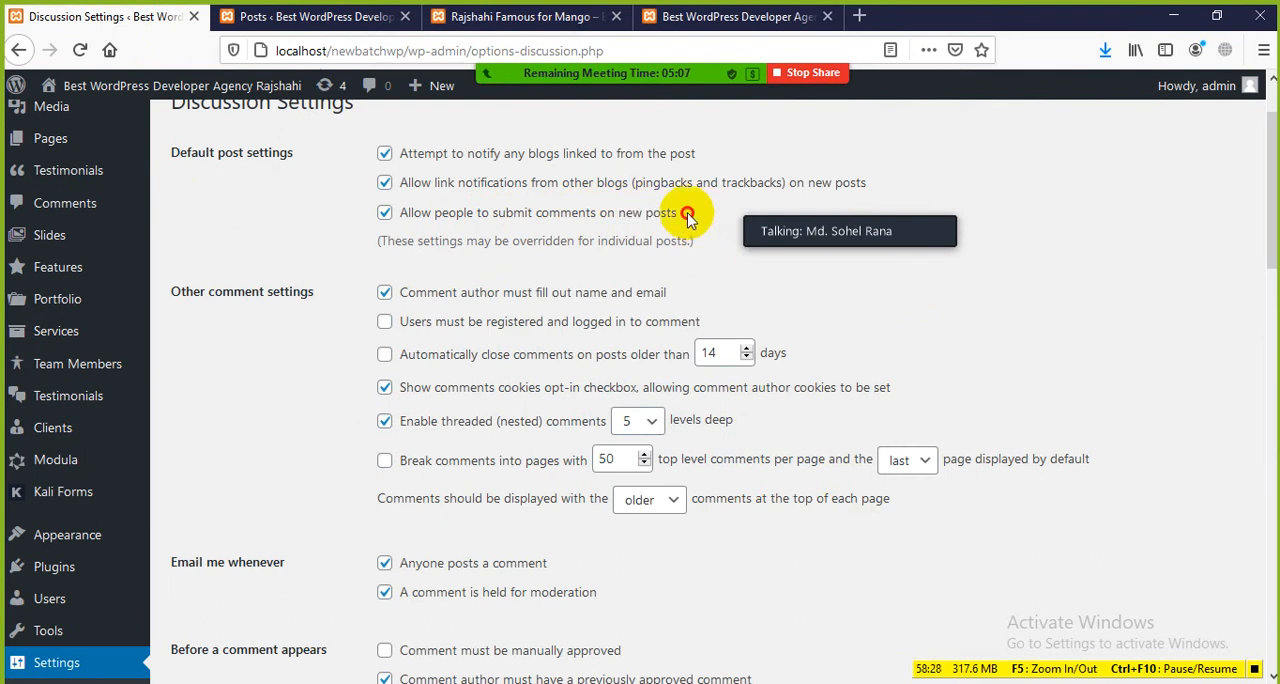
drag(686, 214, 403, 204)
click(781, 260)
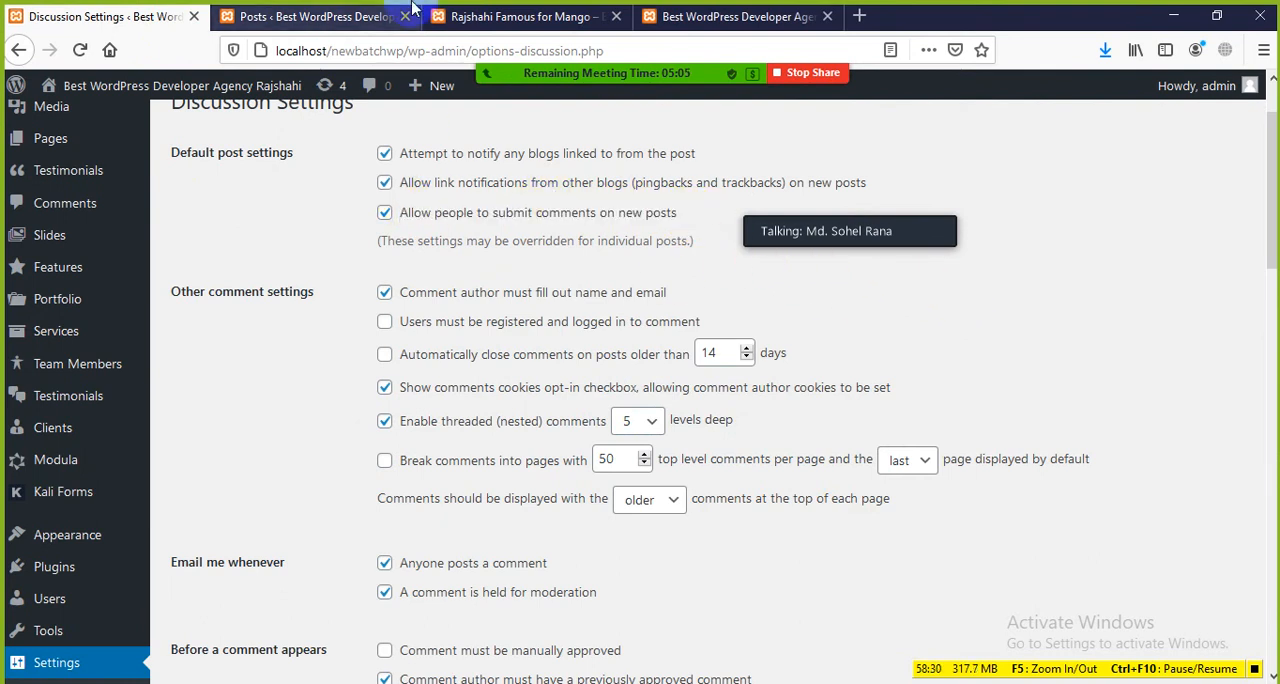
Step: Show the mango post's comment once more, and examine the comment author name and email requirement in the Discussion Settings
click(516, 12)
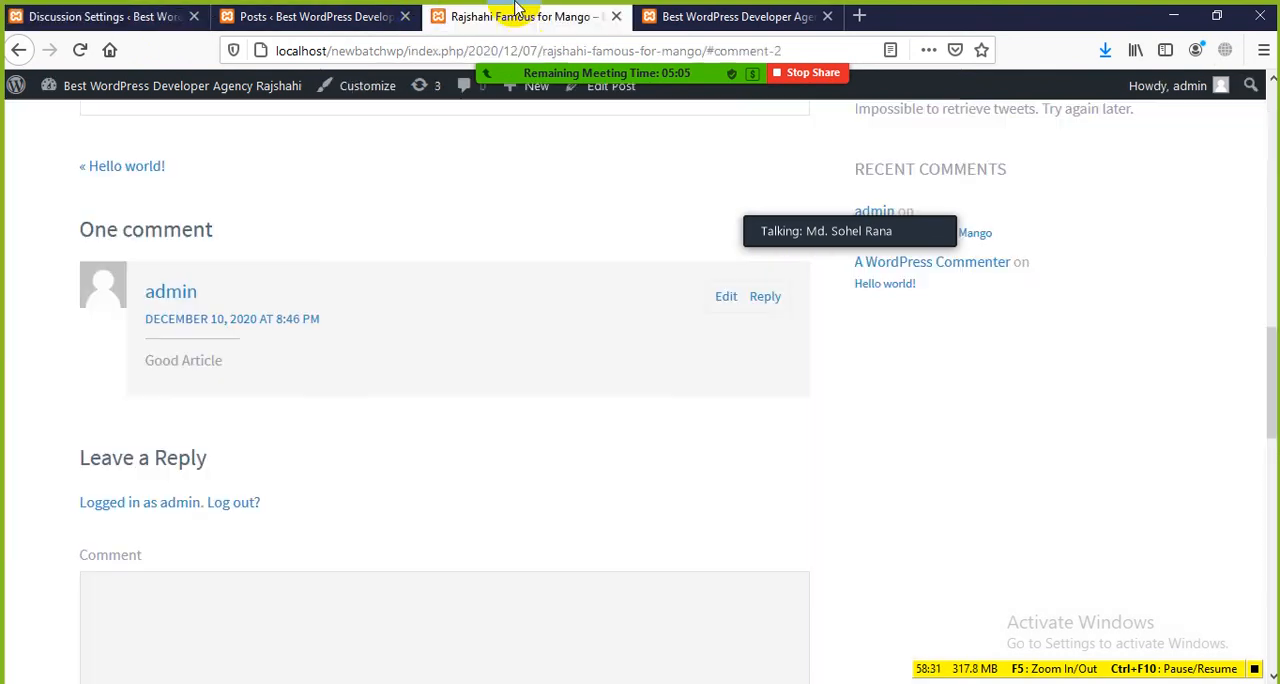
click(293, 22)
click(163, 22)
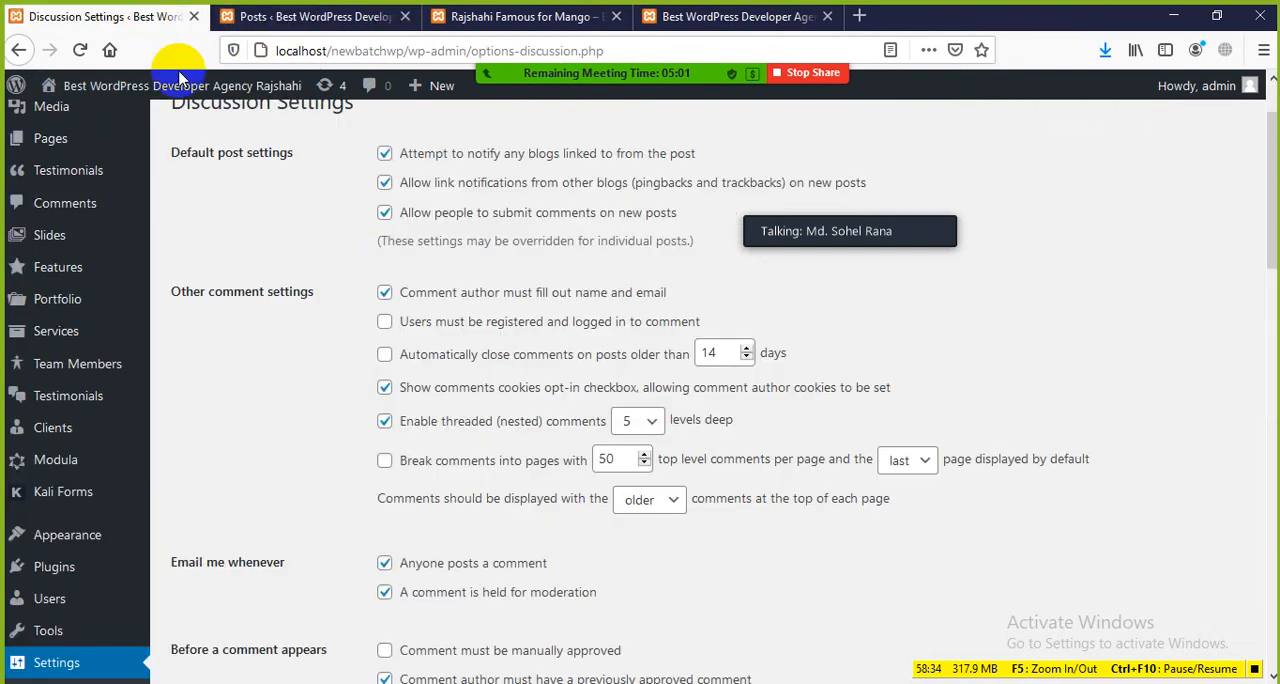
scroll(425, 280, down, 2)
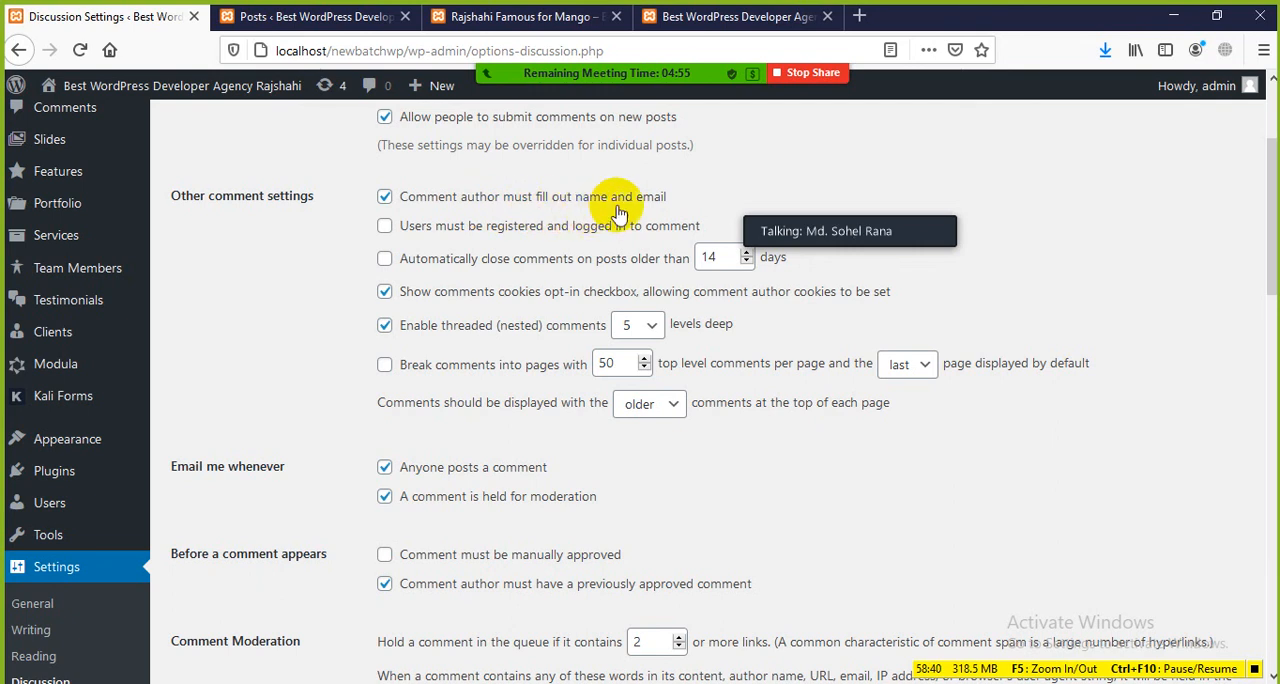
Step: Examine the comment author and Leave a Reply form on the mango post, and return to the Other comment settings
click(527, 17)
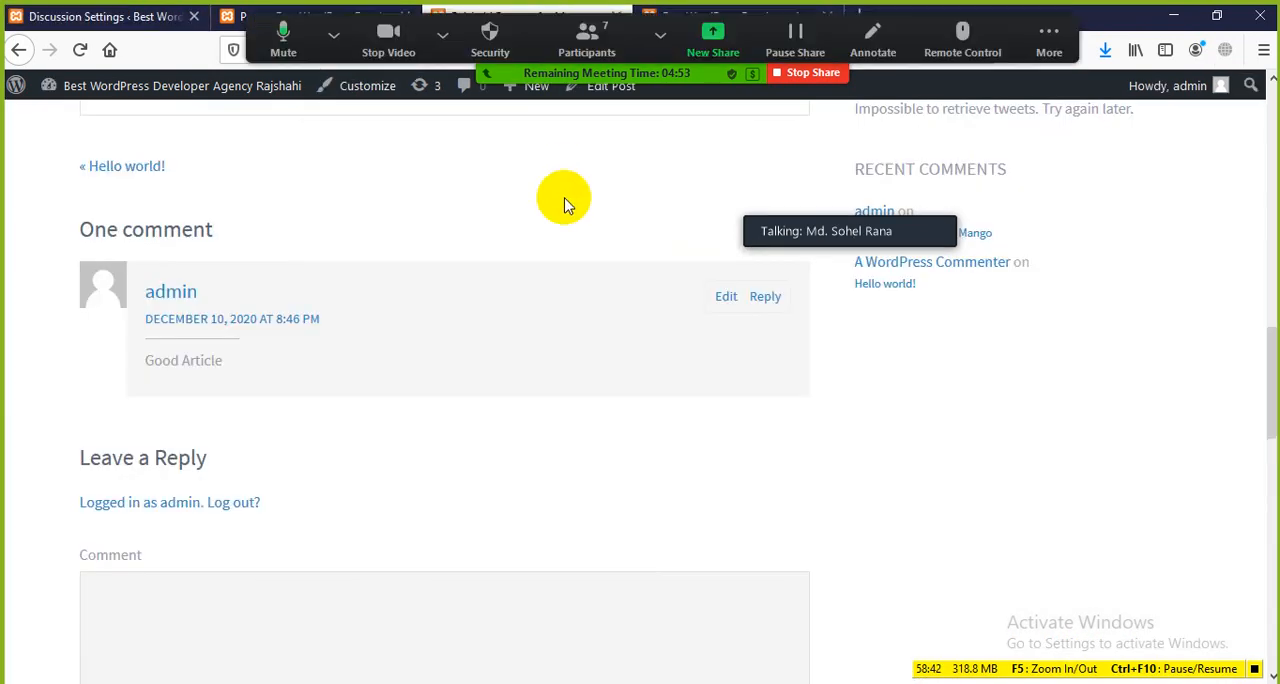
scroll(290, 356, down, 3)
scroll(280, 360, up, 3)
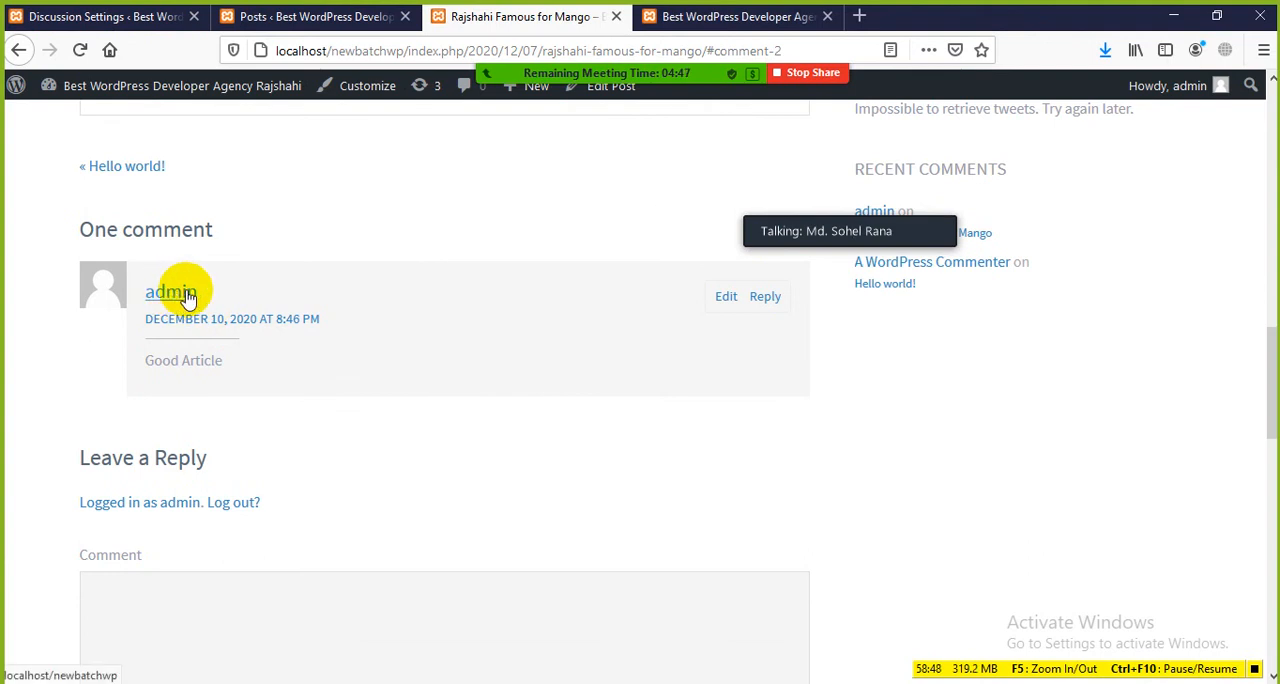
scroll(240, 470, down, 3)
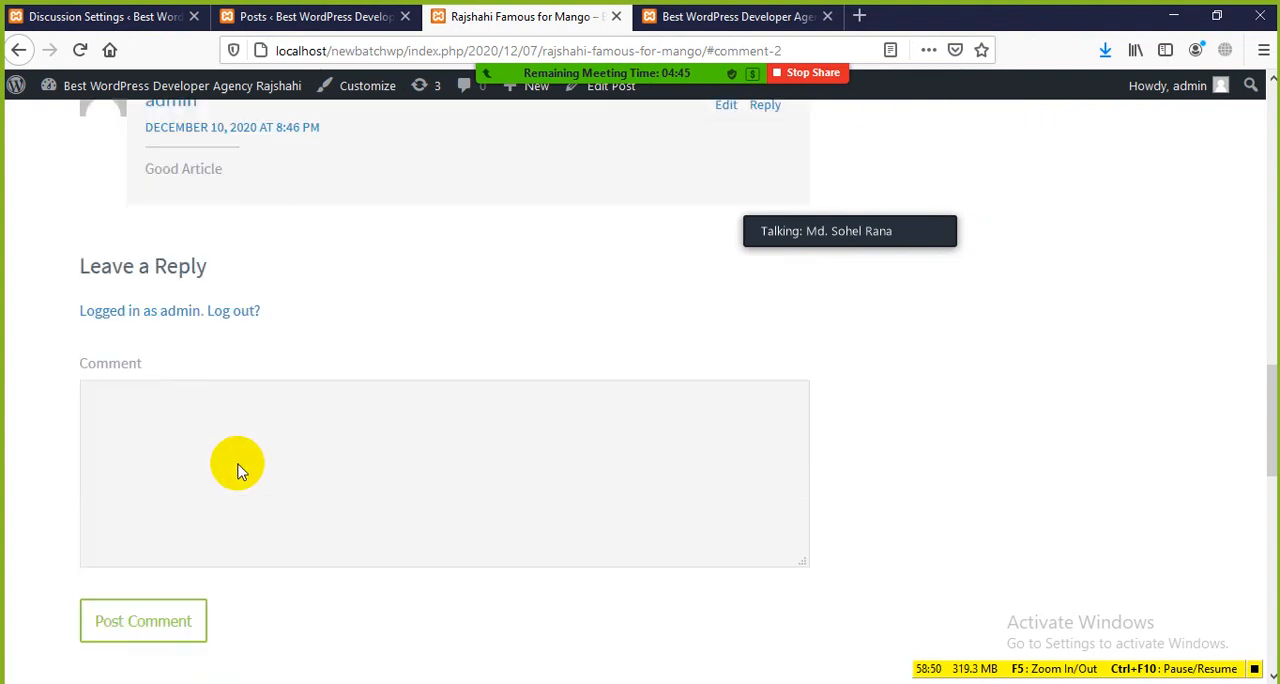
scroll(240, 470, down, 2)
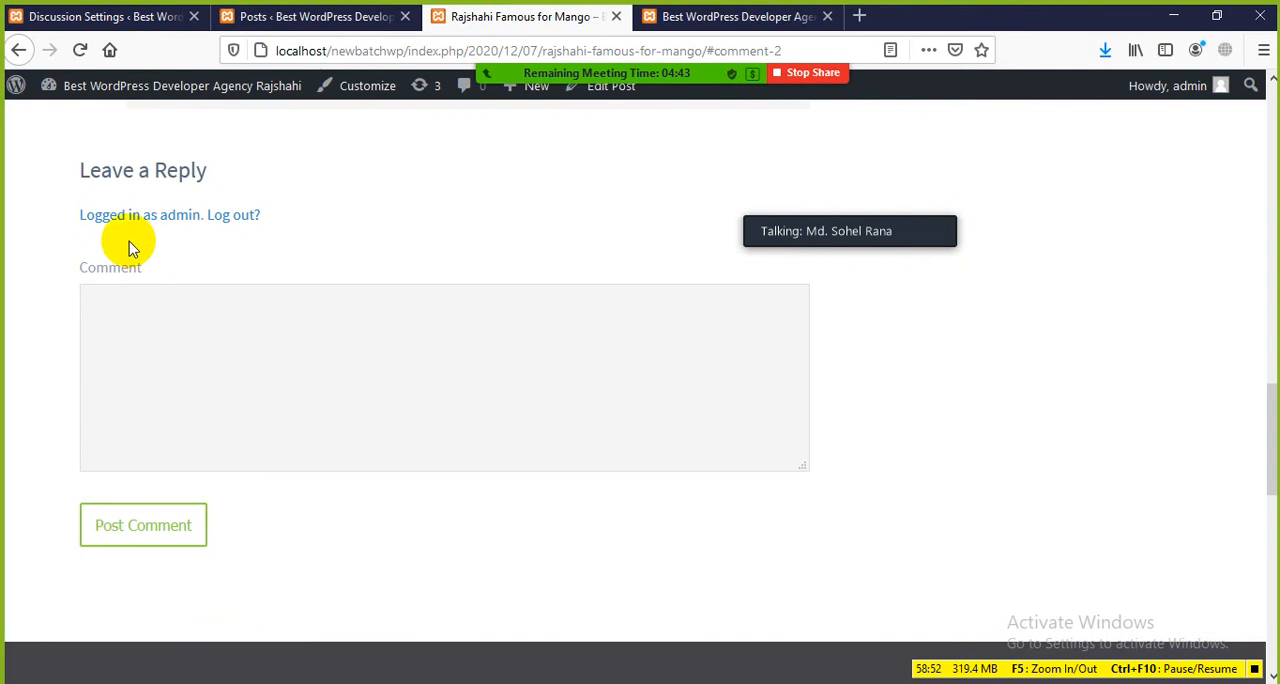
click(263, 16)
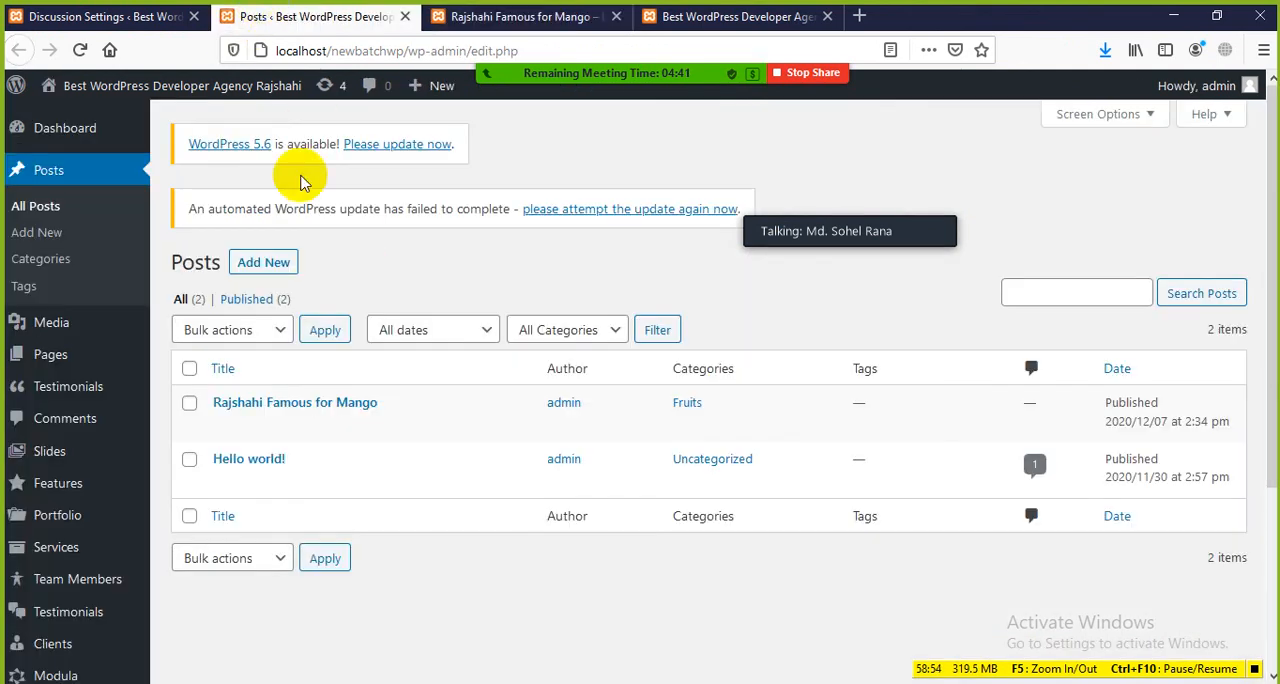
click(118, 17)
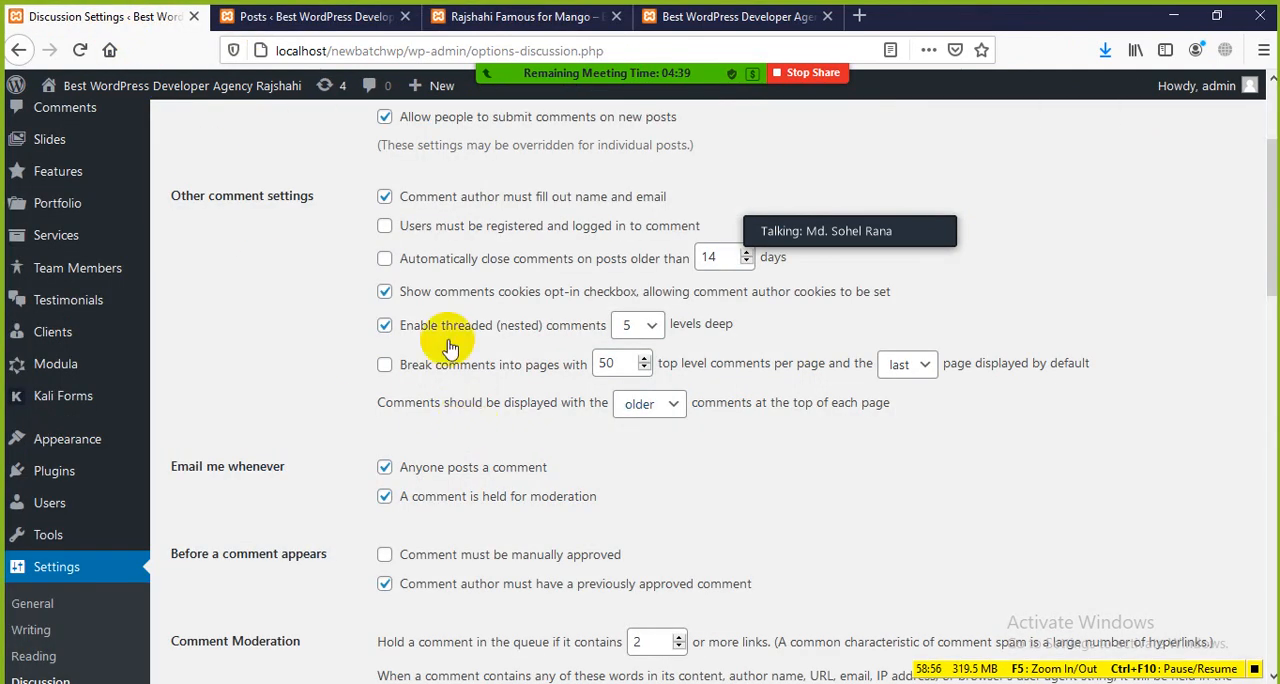
Step: Examine the option requiring users to be registered and logged in to comment, and look through the remaining Discussion Settings
scroll(449, 346, up, 2)
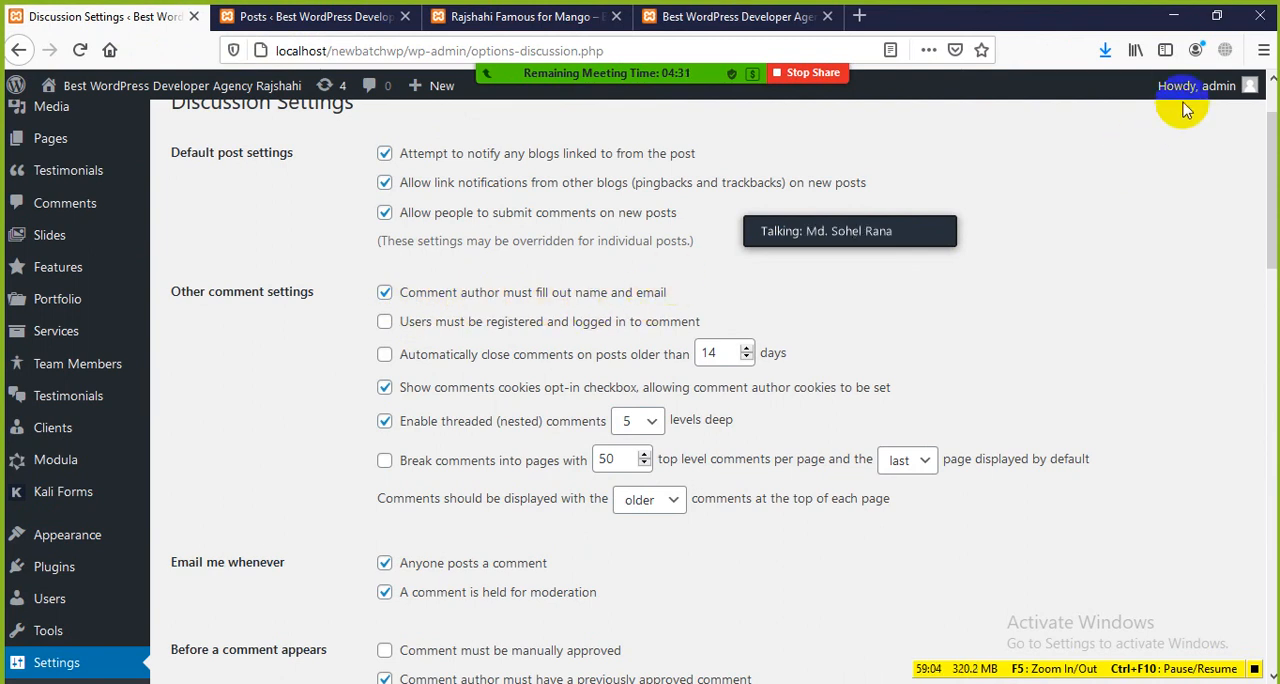
mouse_move(1185, 86)
scroll(470, 320, down, 2)
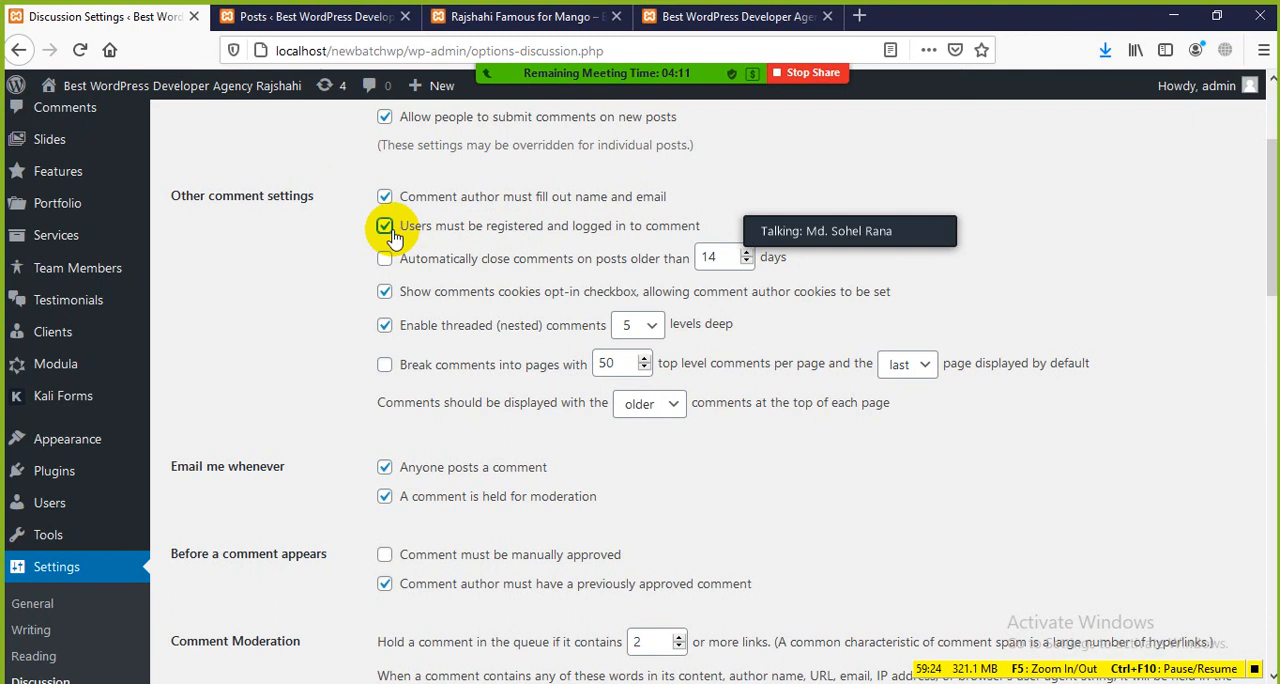
scroll(430, 300, down, 15)
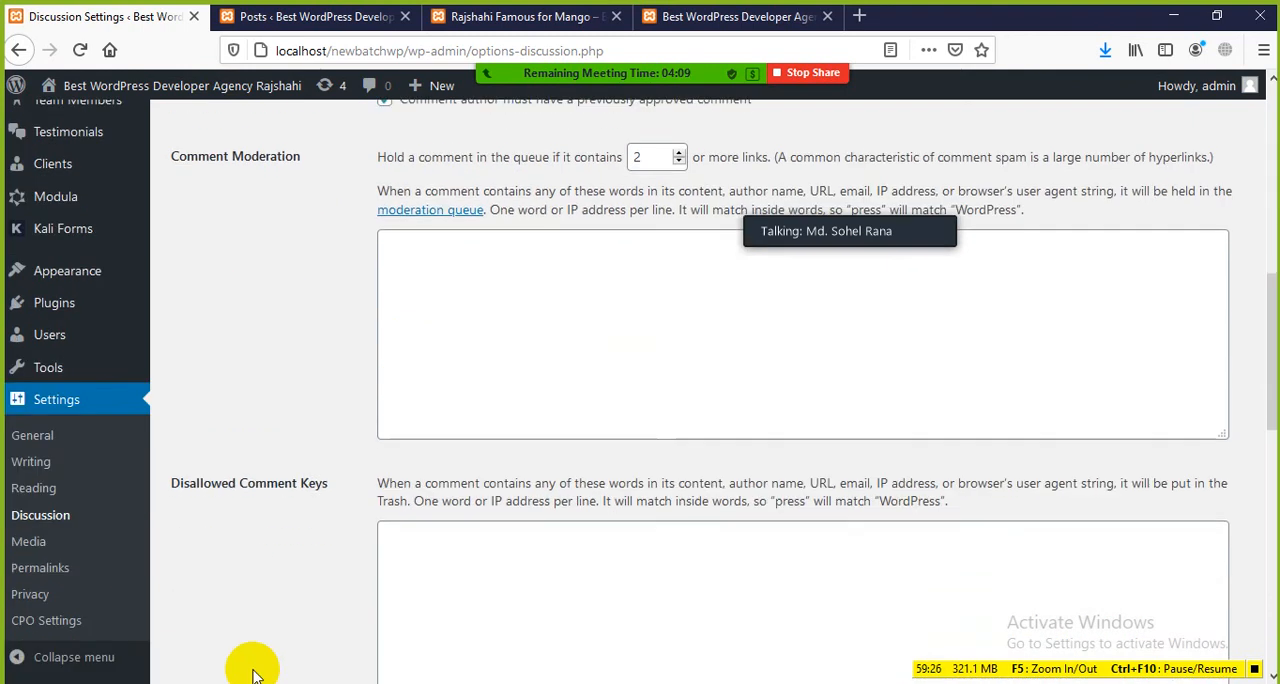
scroll(250, 630, down, 5)
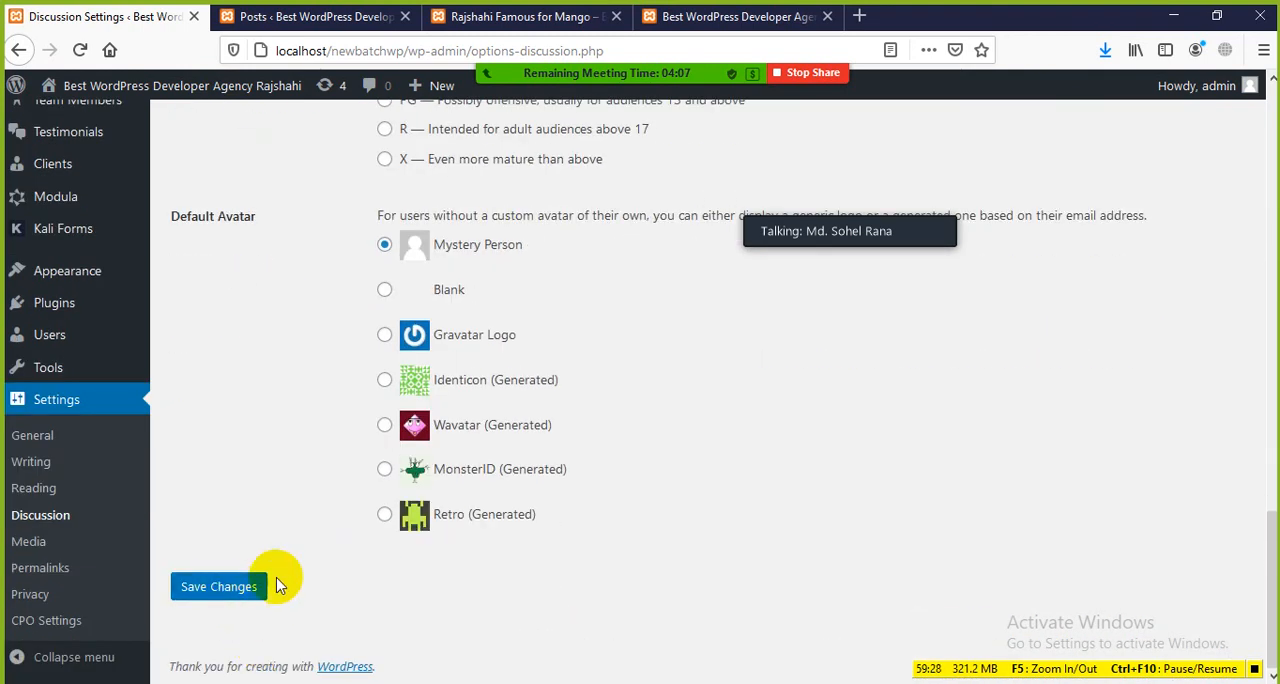
scroll(288, 570, up, 10)
scroll(288, 570, up, 5)
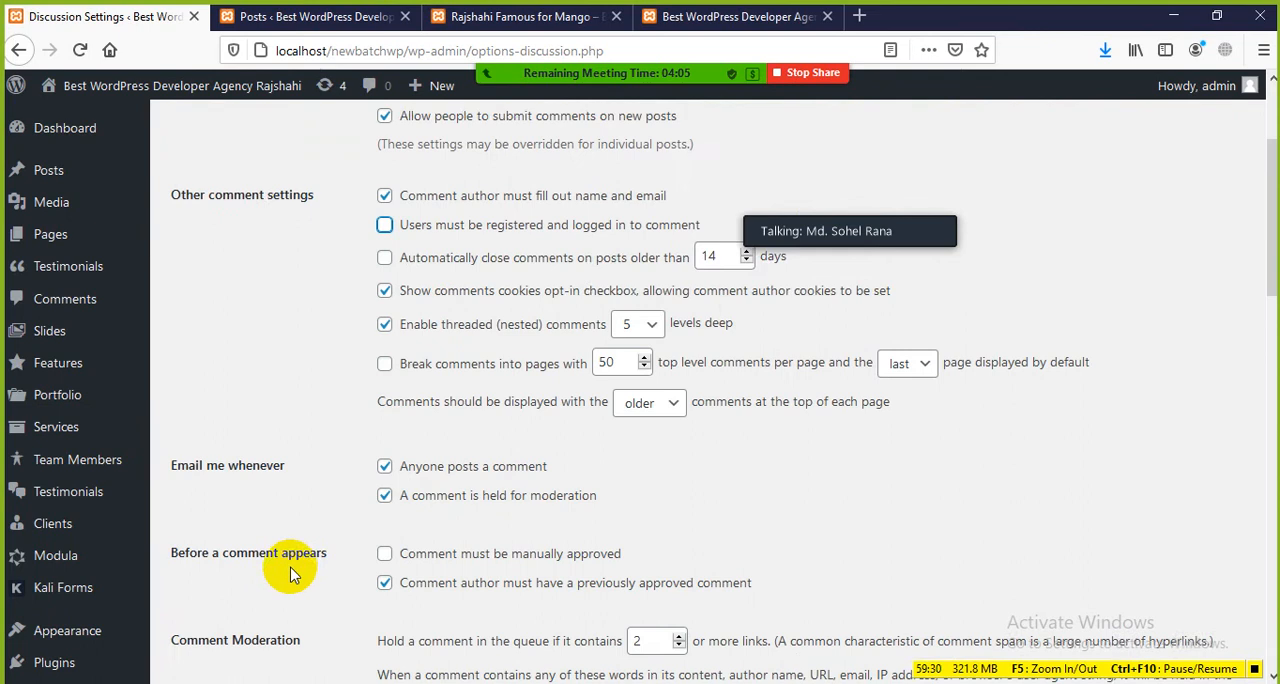
Step: Examine the options for automatically closing old comments, the comments cookies opt-in checkbox and threaded comments
scroll(300, 517, down, 2)
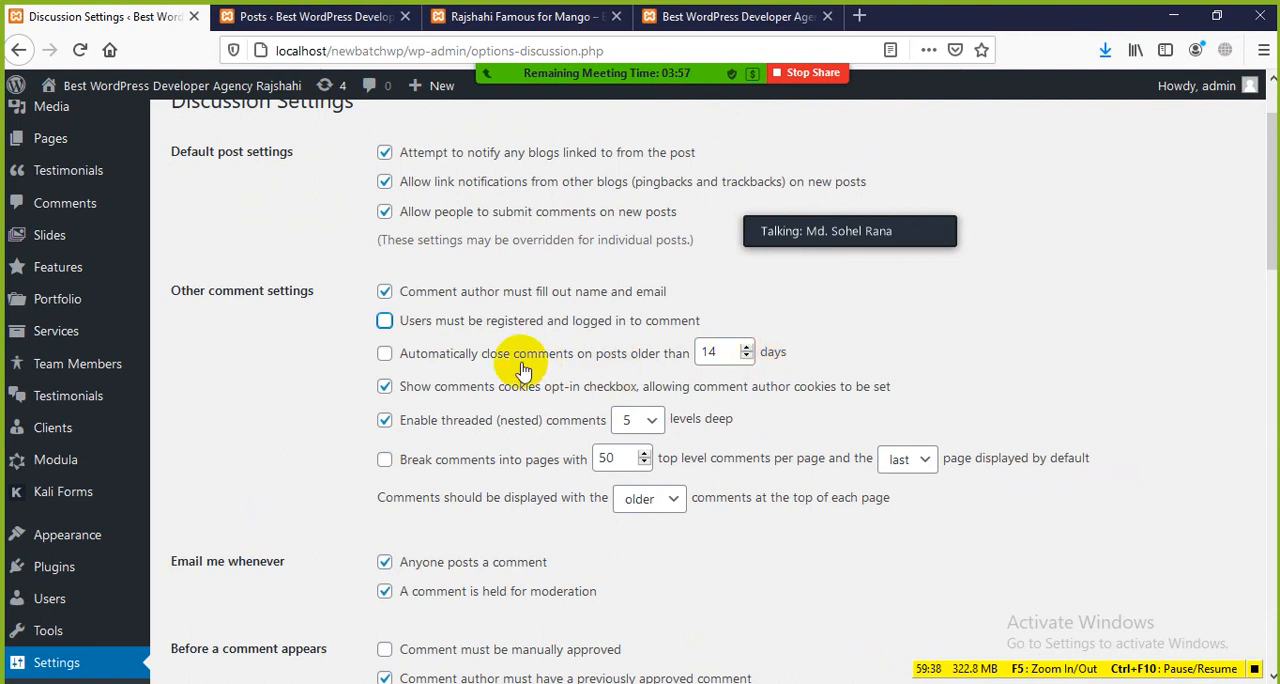
scroll(512, 365, down, 2)
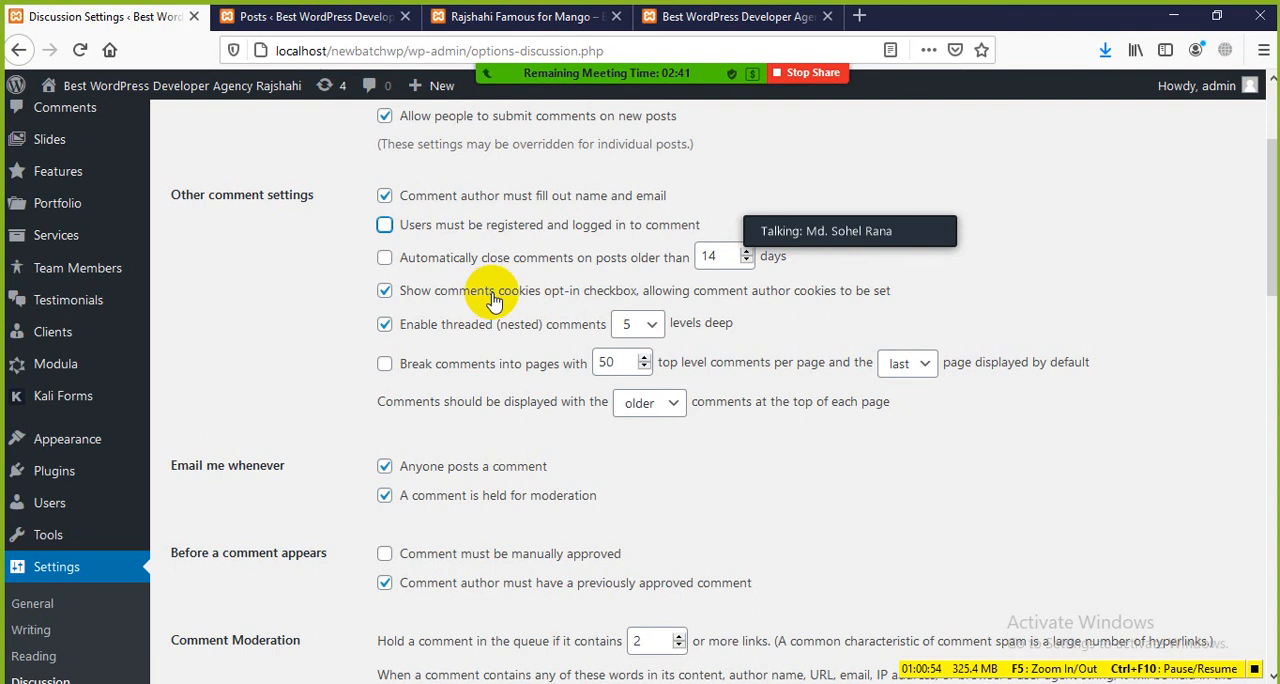
scroll(480, 295, down, 2)
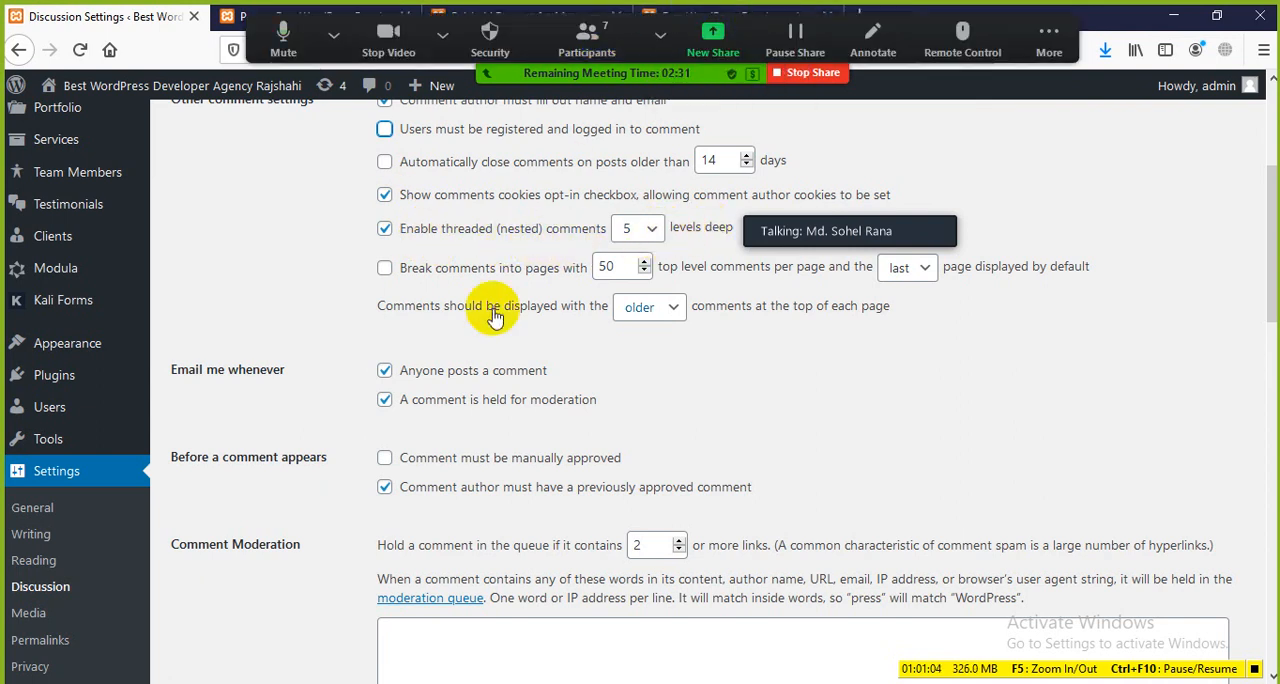
scroll(608, 214, up, 5)
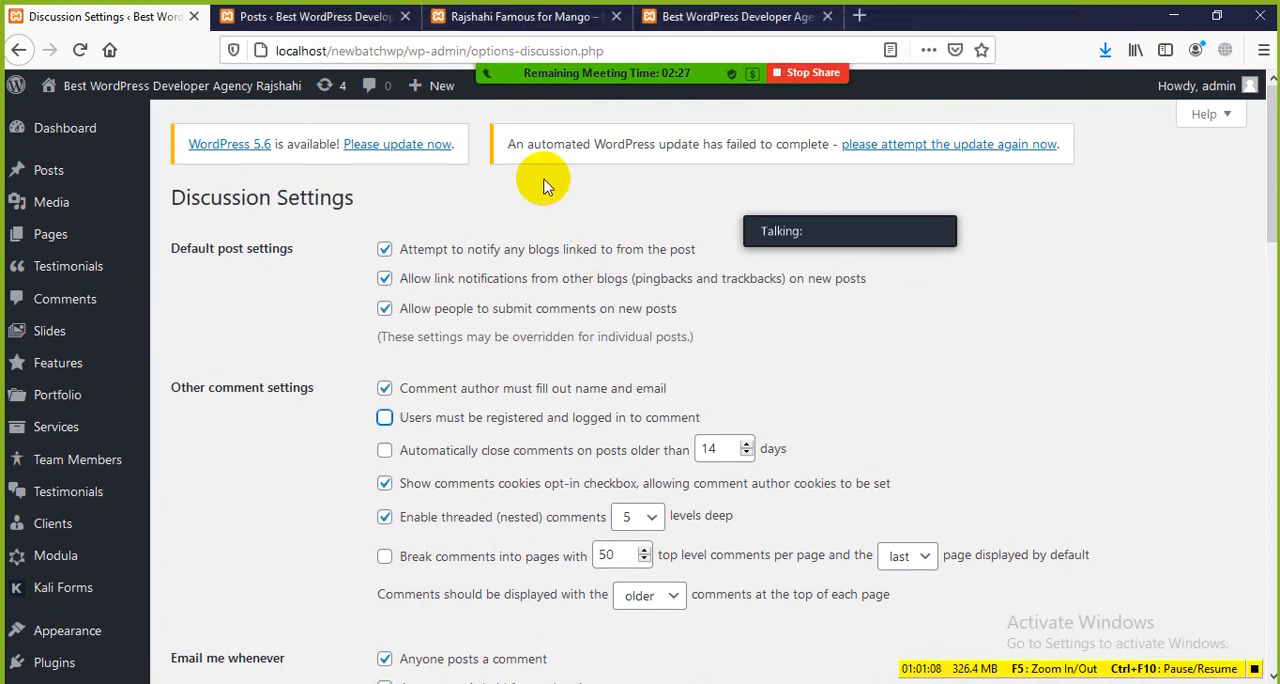
Step: Show the homepage, the mango post's comment section and the posts list, and return to the Discussion Settings
click(671, 17)
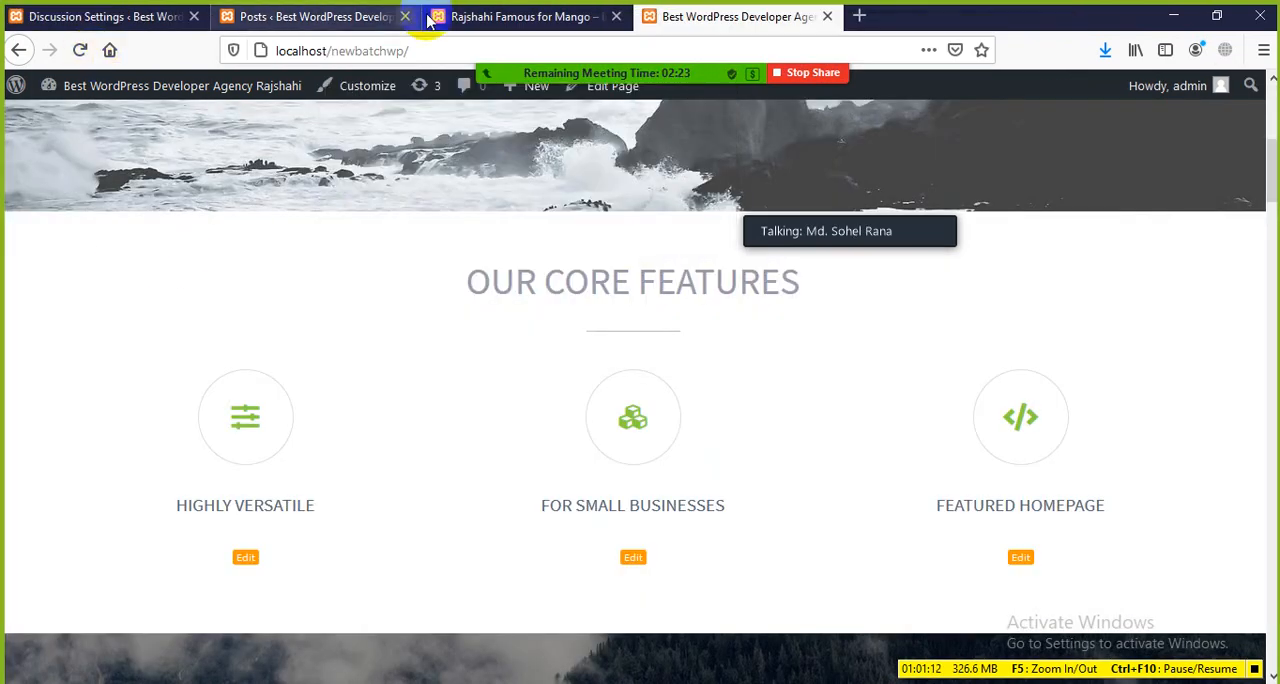
click(470, 16)
click(260, 370)
scroll(285, 388, up, 3)
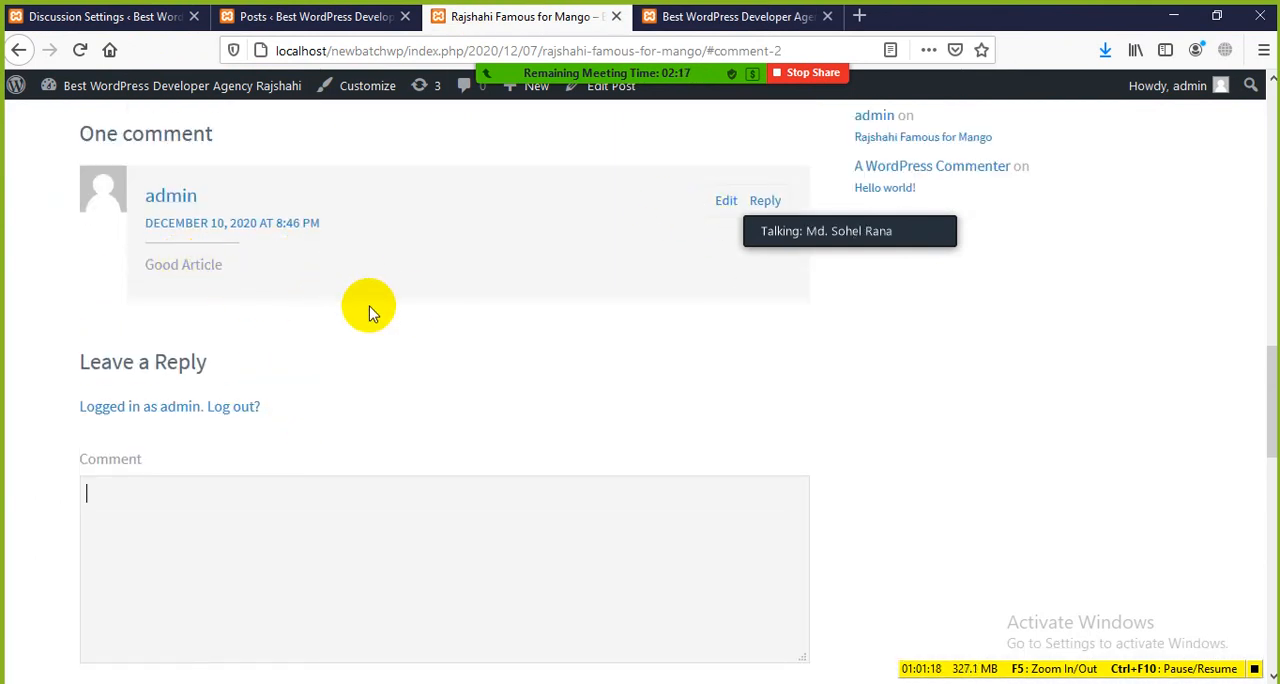
click(290, 16)
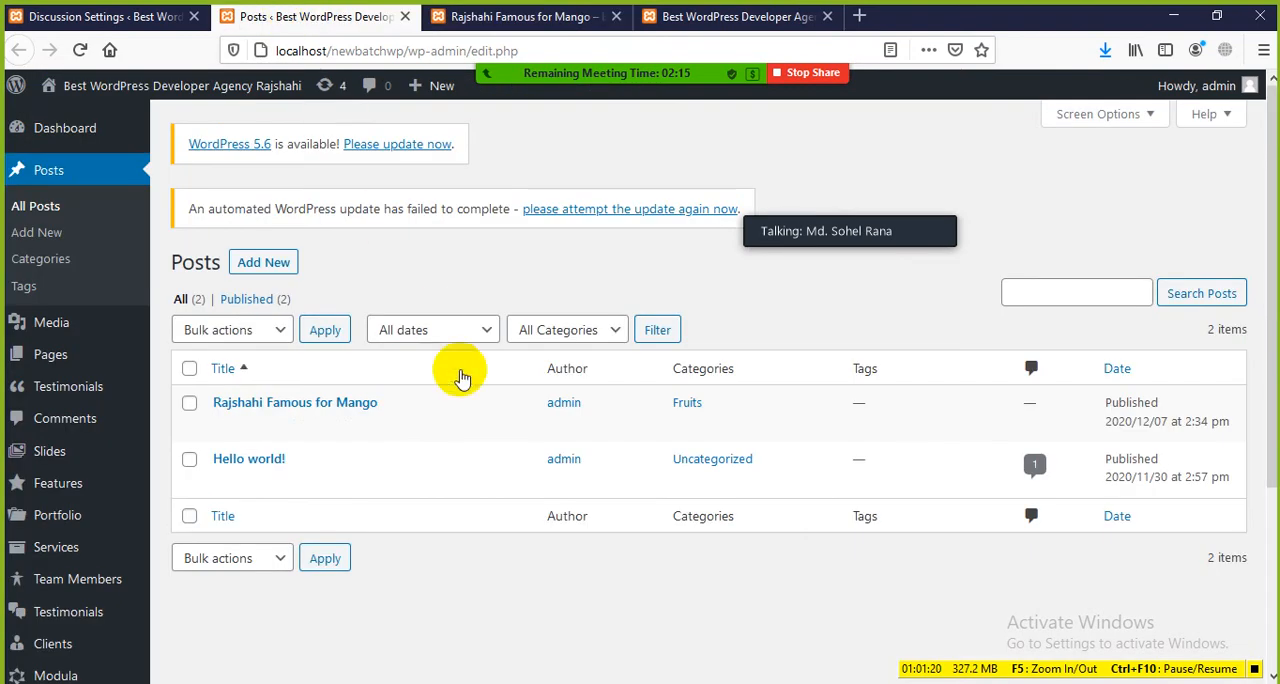
click(70, 17)
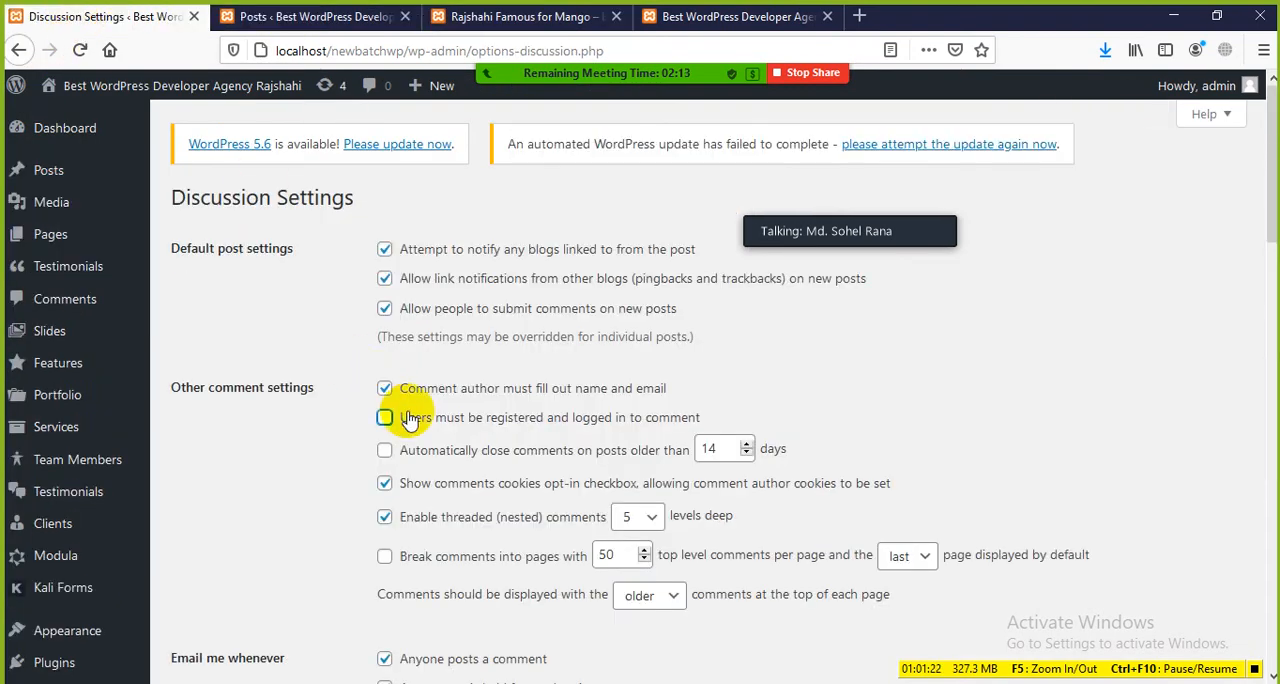
Step: Examine the option that breaks comments into pages and the choice of the page displayed by default
scroll(405, 440, down, 2)
scroll(408, 445, down, 2)
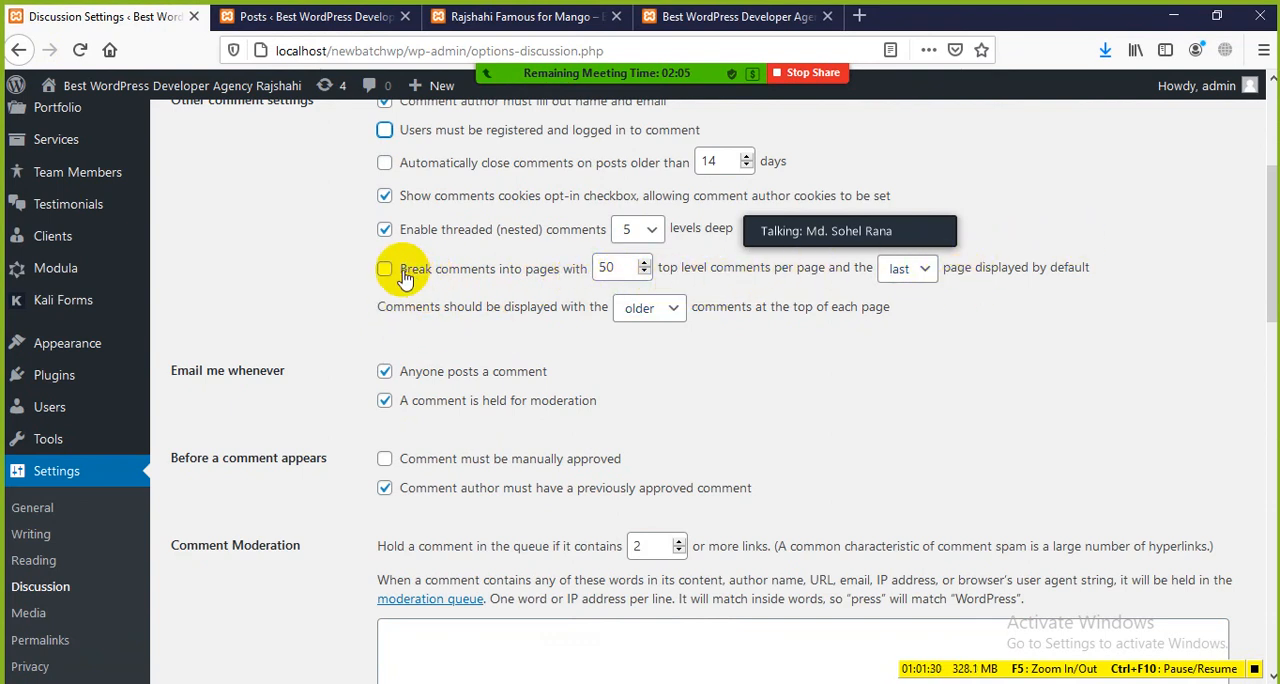
scroll(420, 363, down, 2)
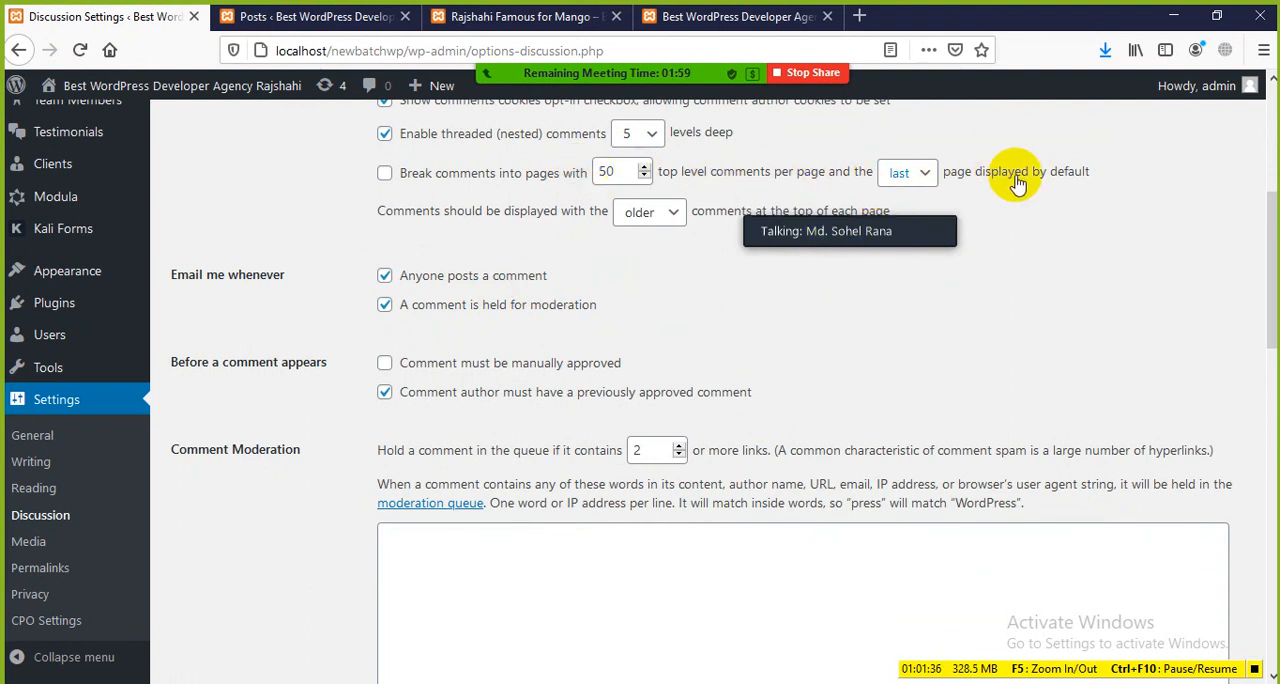
click(933, 181)
click(915, 178)
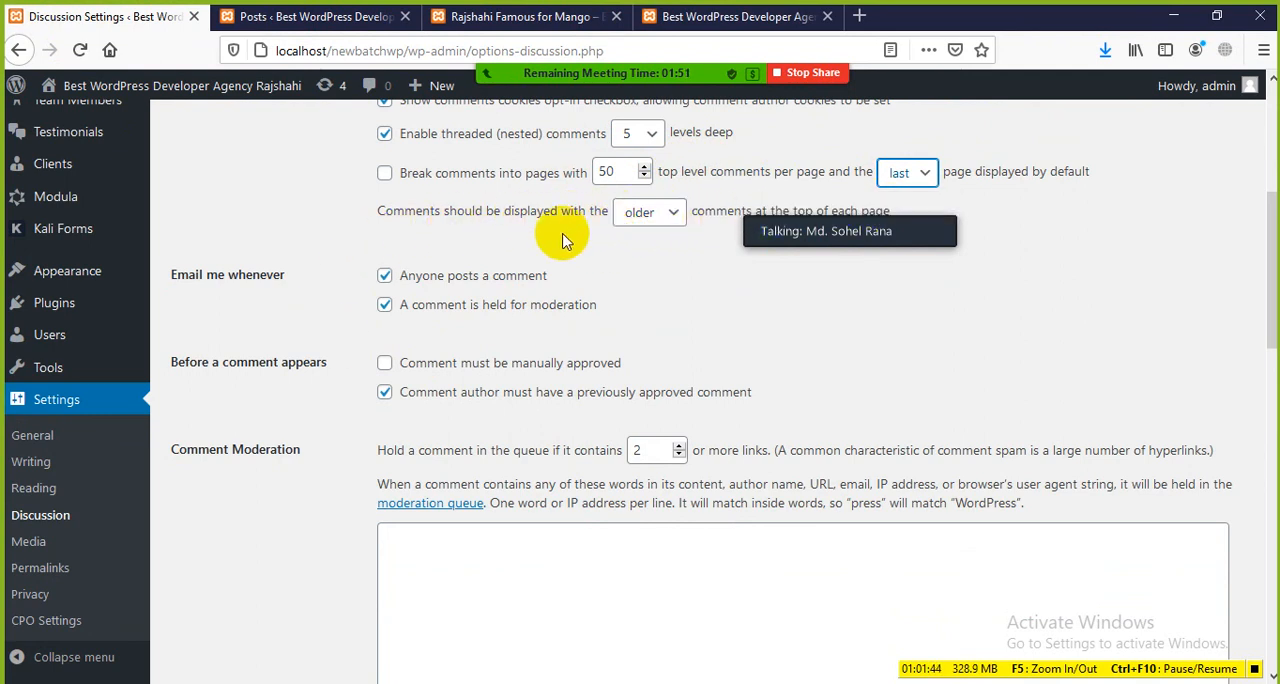
Step: Show the older and newer comment order choices, and examine the email notification and comment approval options
click(664, 222)
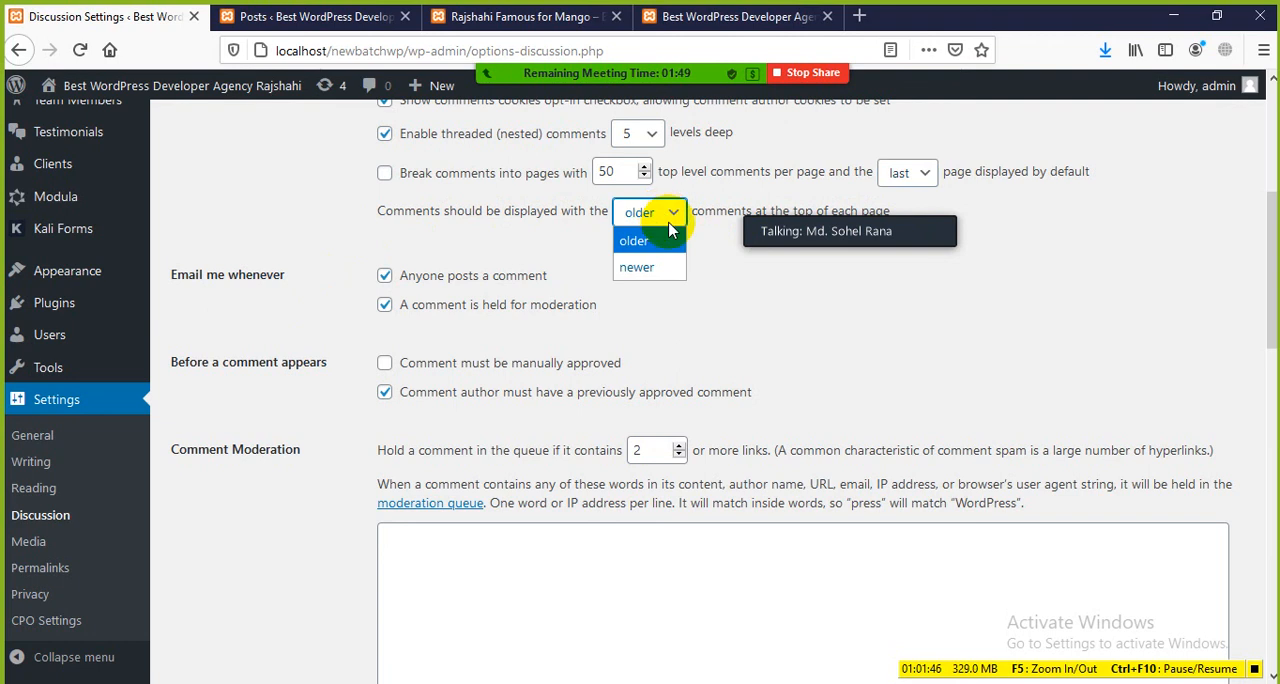
click(657, 286)
scroll(457, 337, down, 2)
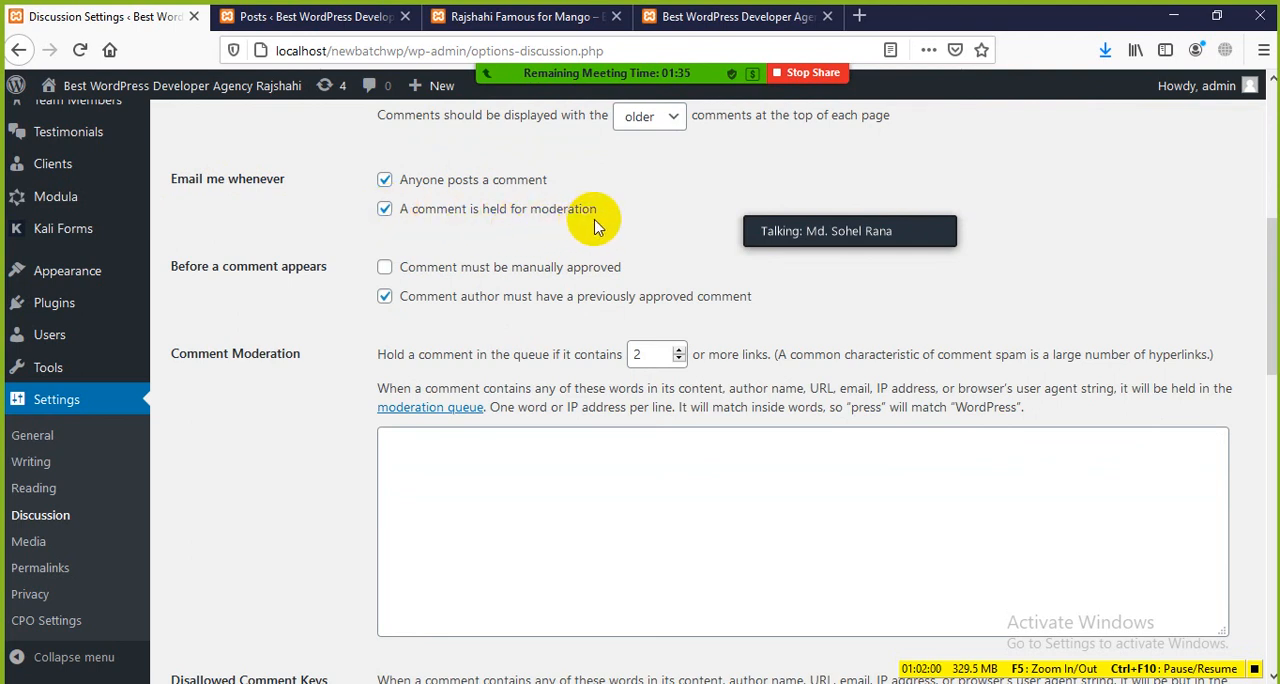
scroll(318, 291, down, 2)
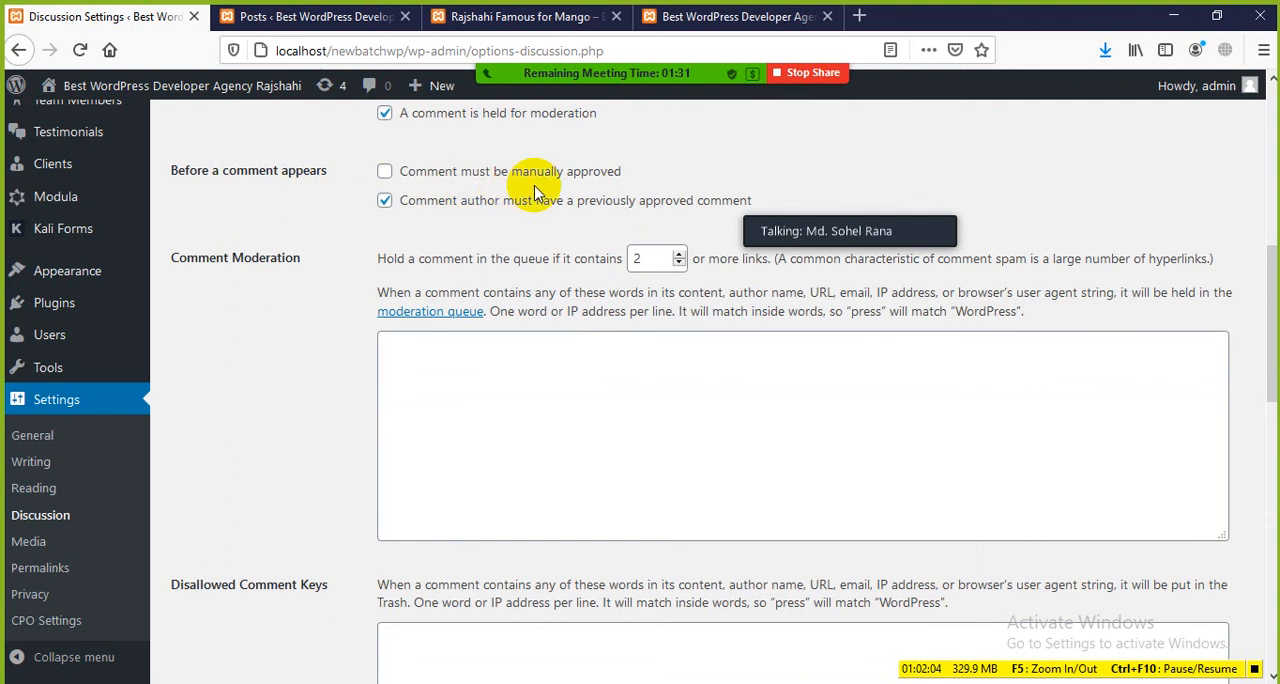
Step: Open the WordPress Dashboard and examine the moderation actions for the Good Article comment under Recent Comments
click(252, 16)
scroll(80, 557, down, 5)
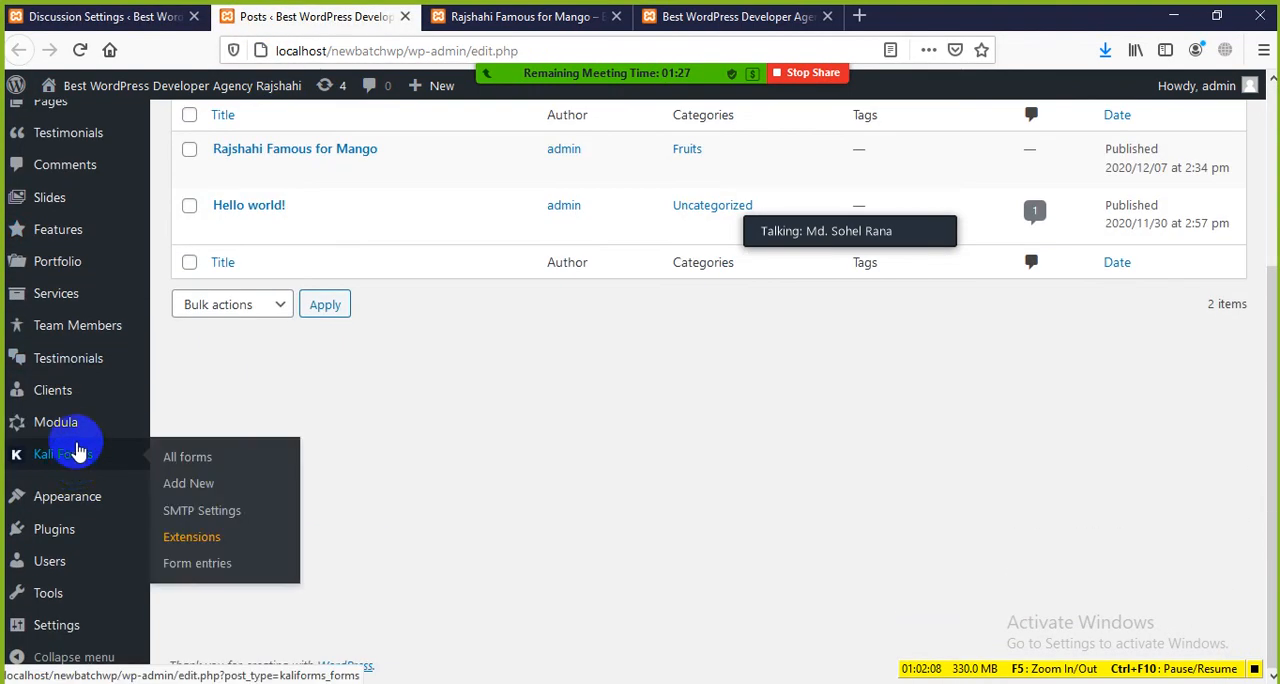
scroll(70, 400, up, 5)
click(56, 128)
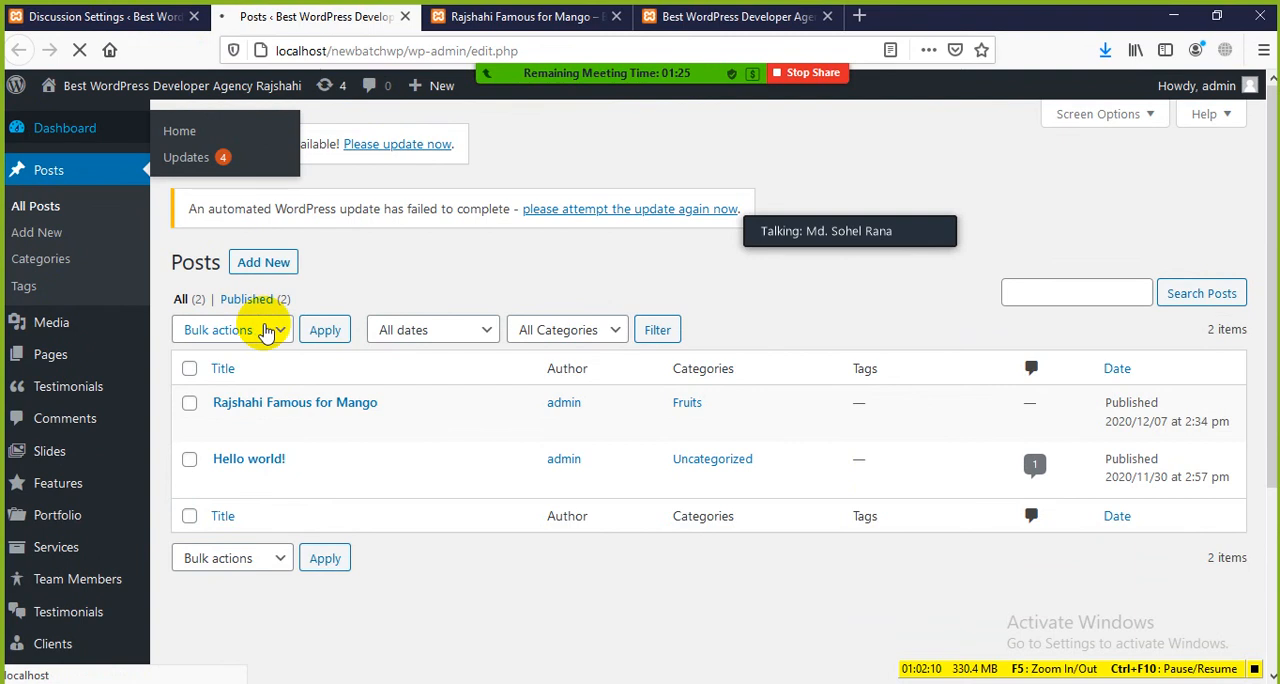
scroll(345, 372, down, 6)
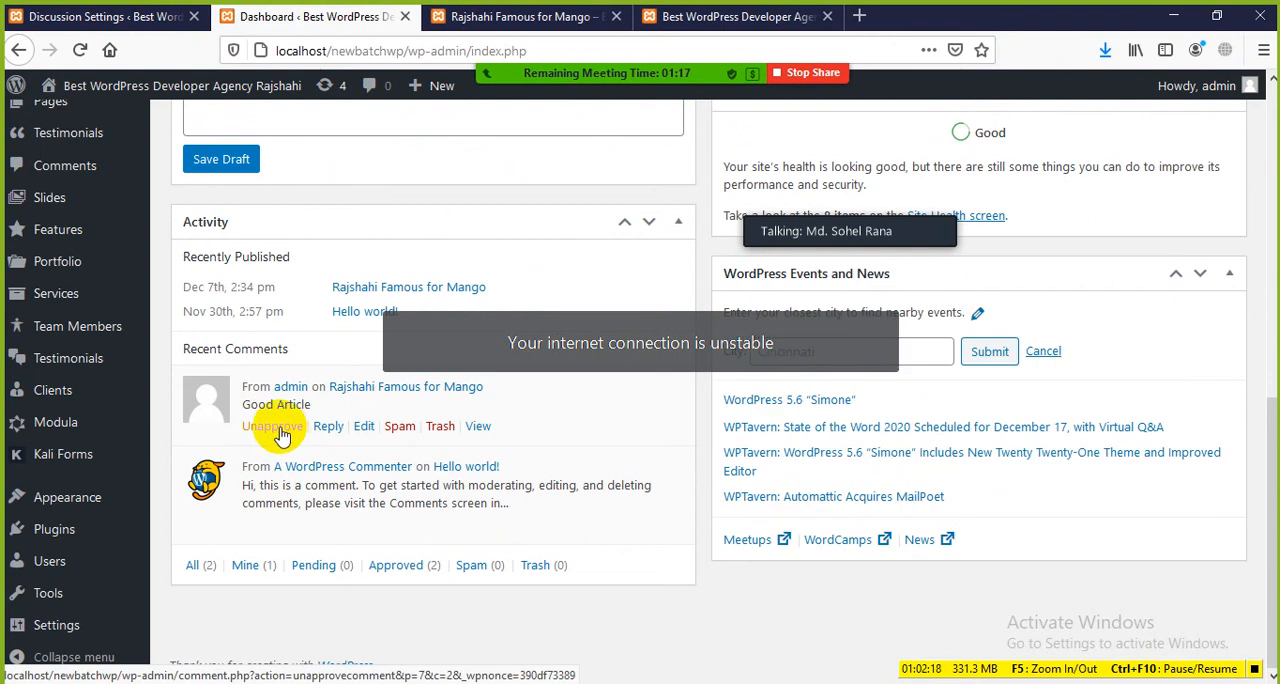
Step: Return to the Discussion Settings and examine the Comment Moderation and Disallowed Comment Keys sections
click(88, 16)
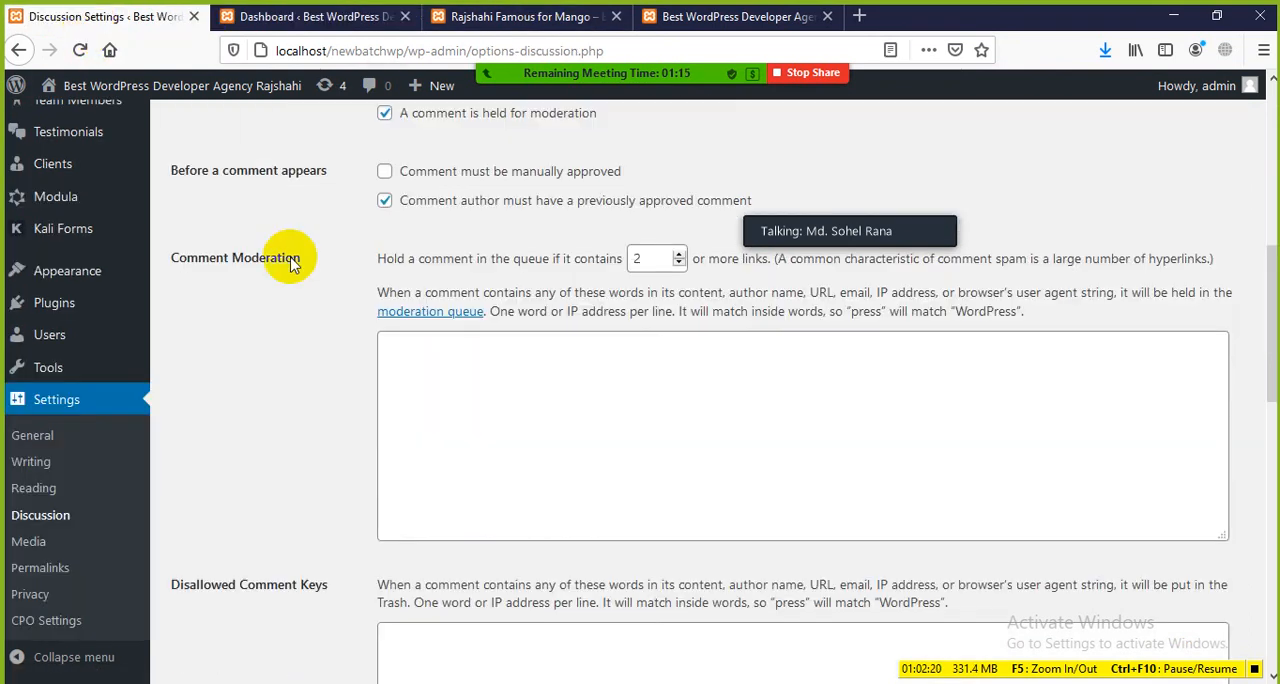
scroll(445, 250, down, 2)
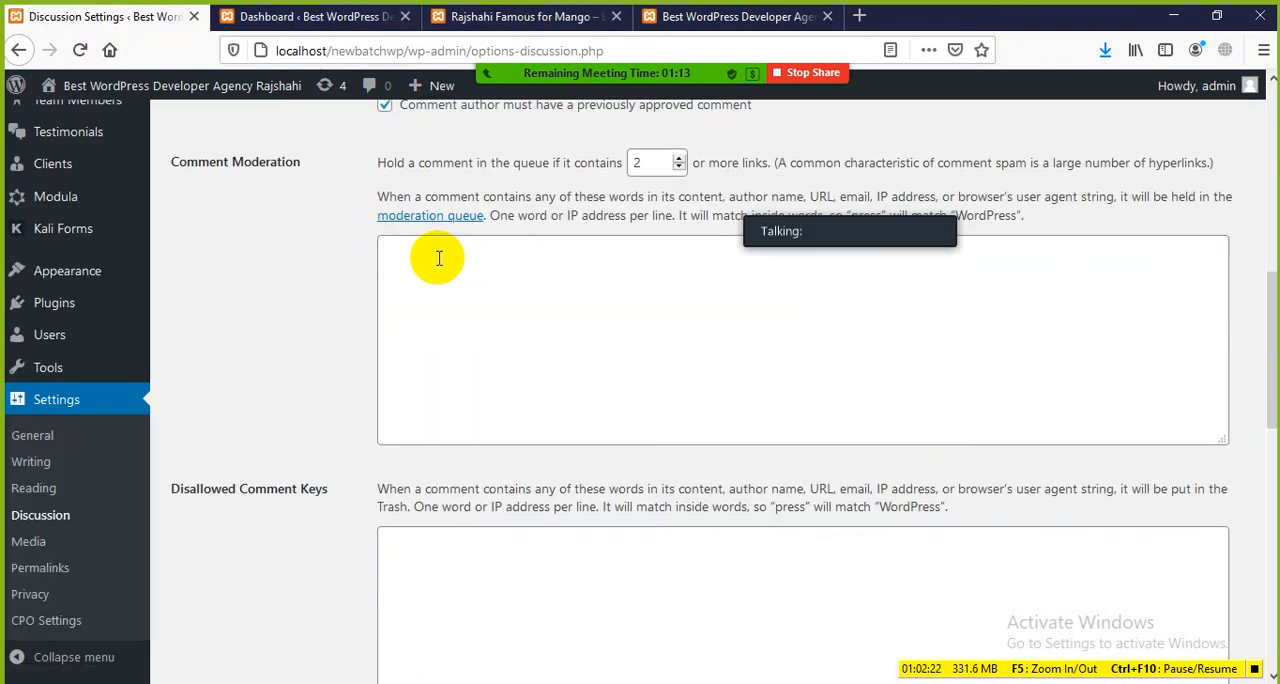
scroll(515, 225, up, 2)
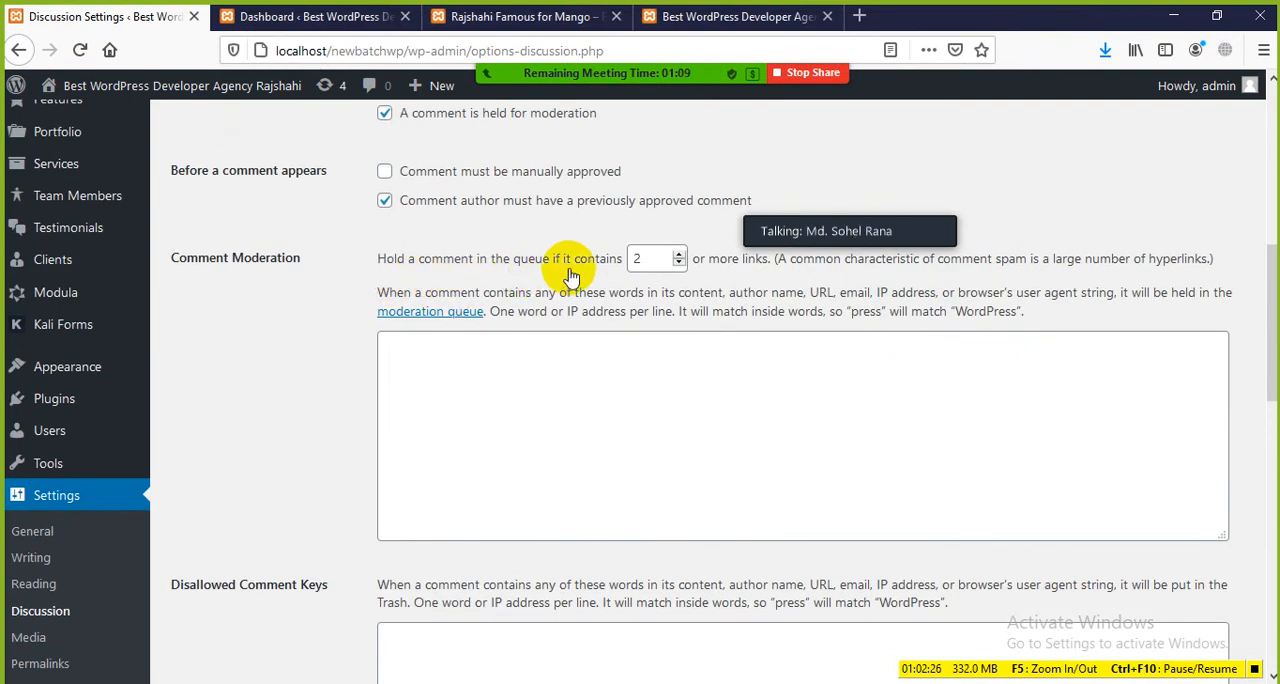
scroll(700, 240, down, 6)
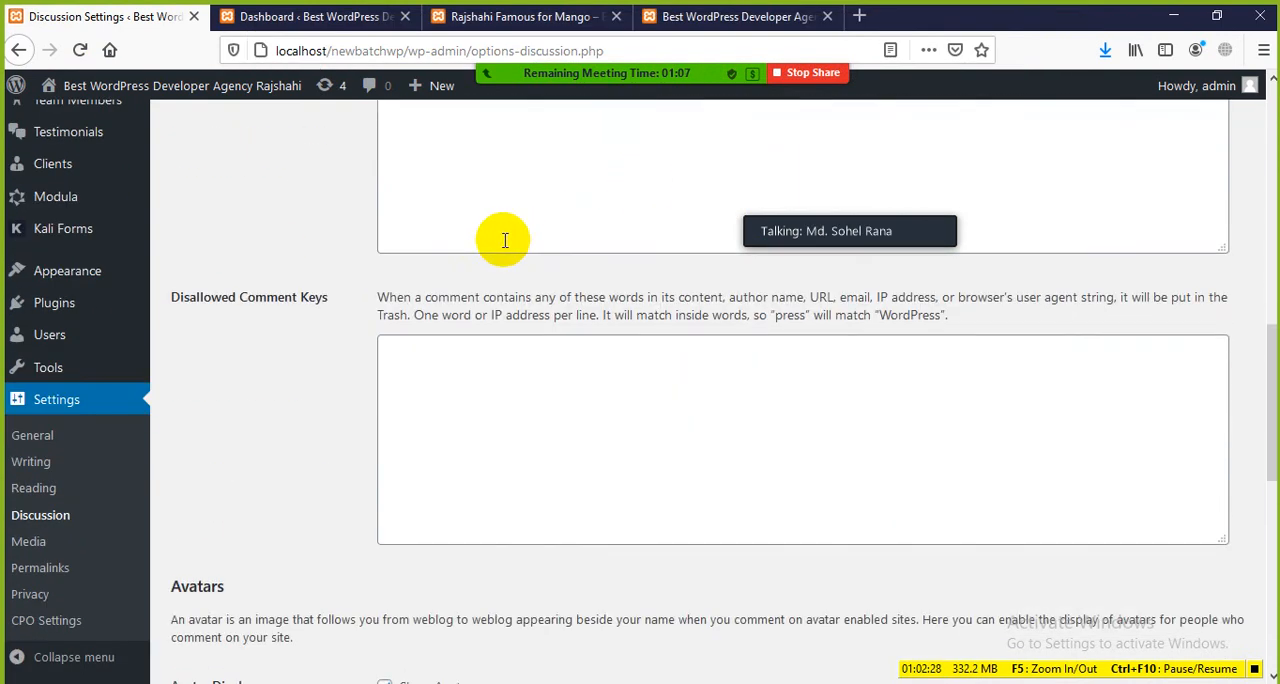
scroll(440, 260, up, 6)
scroll(400, 300, down, 4)
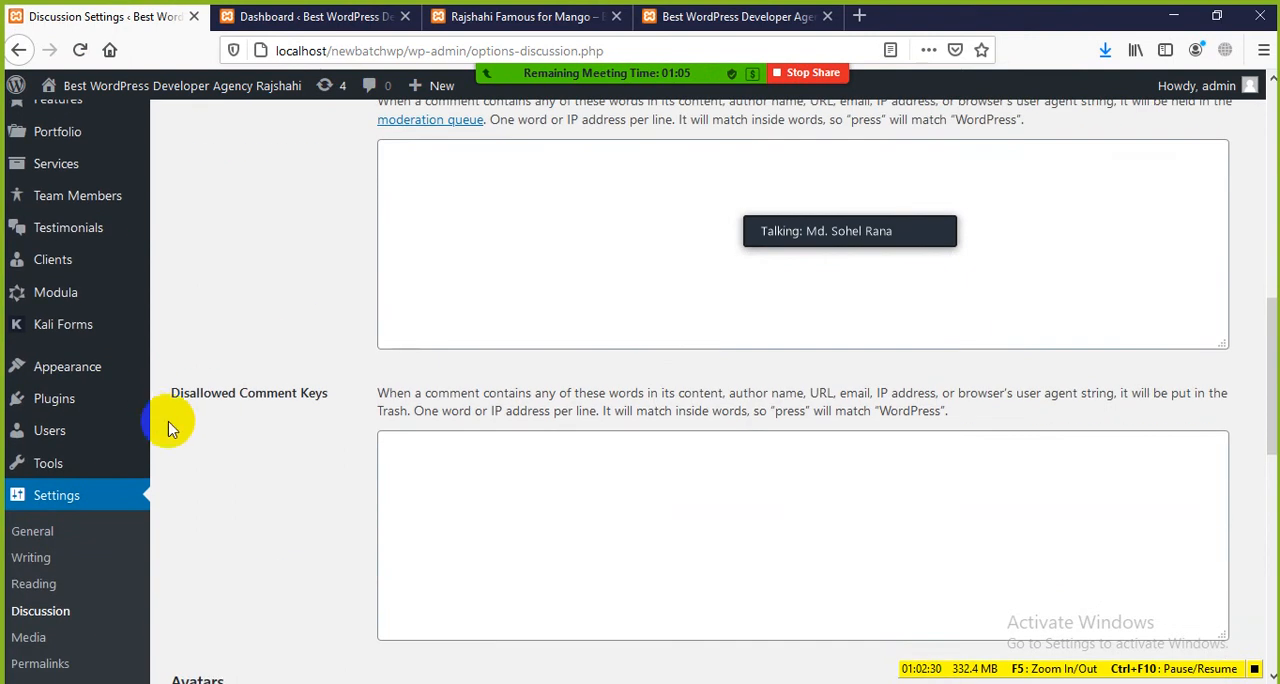
Step: Examine the Avatars section, briefly highlighting its description, display, rating and default avatar options
scroll(277, 409, down, 7)
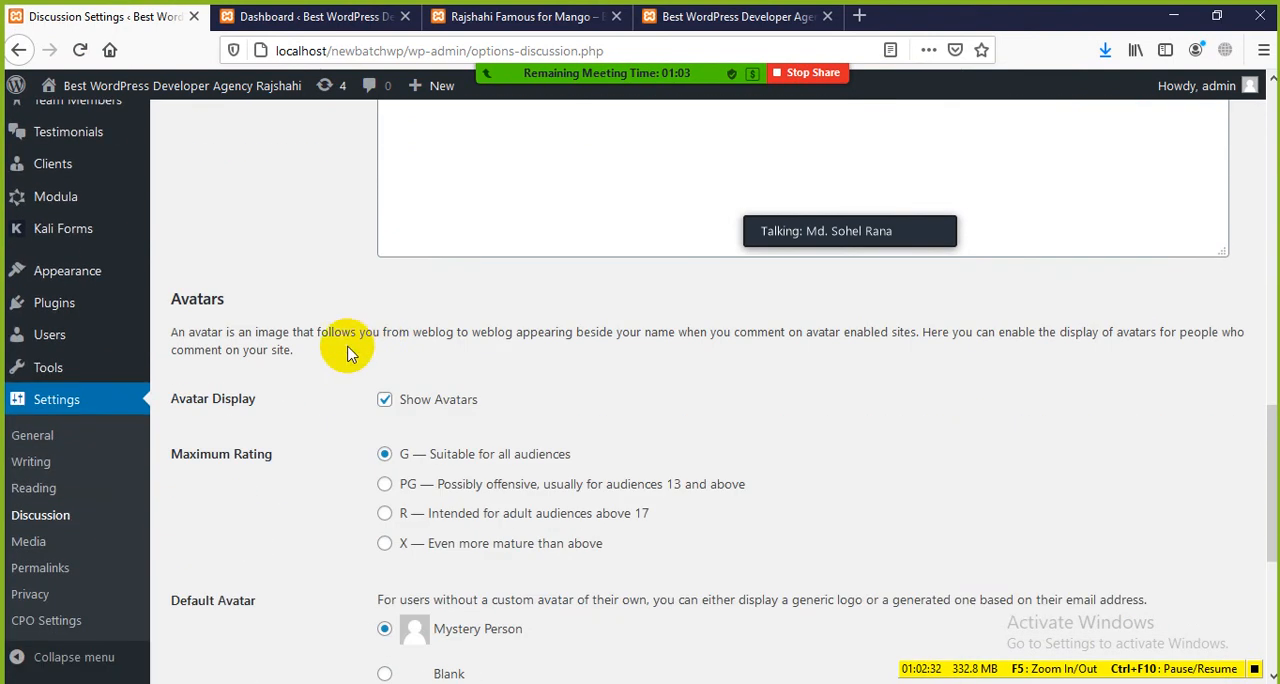
scroll(265, 320, down, 2)
drag(230, 208, 154, 204)
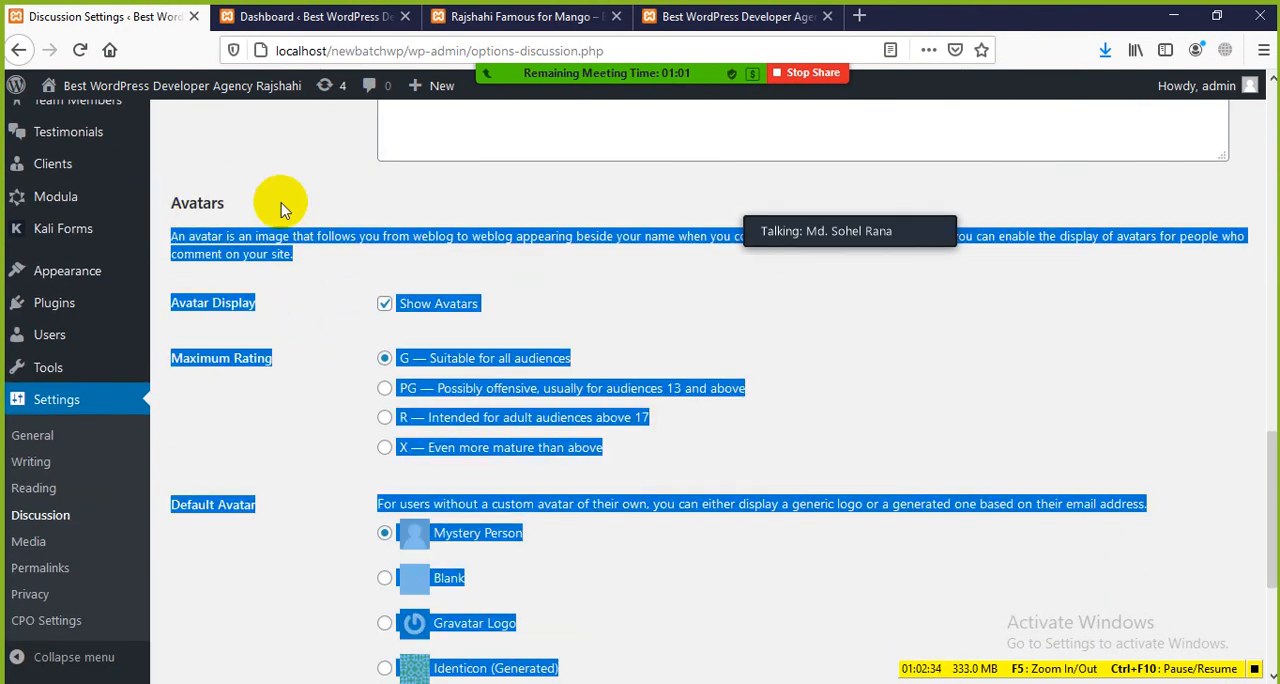
click(283, 210)
scroll(544, 147, up, 2)
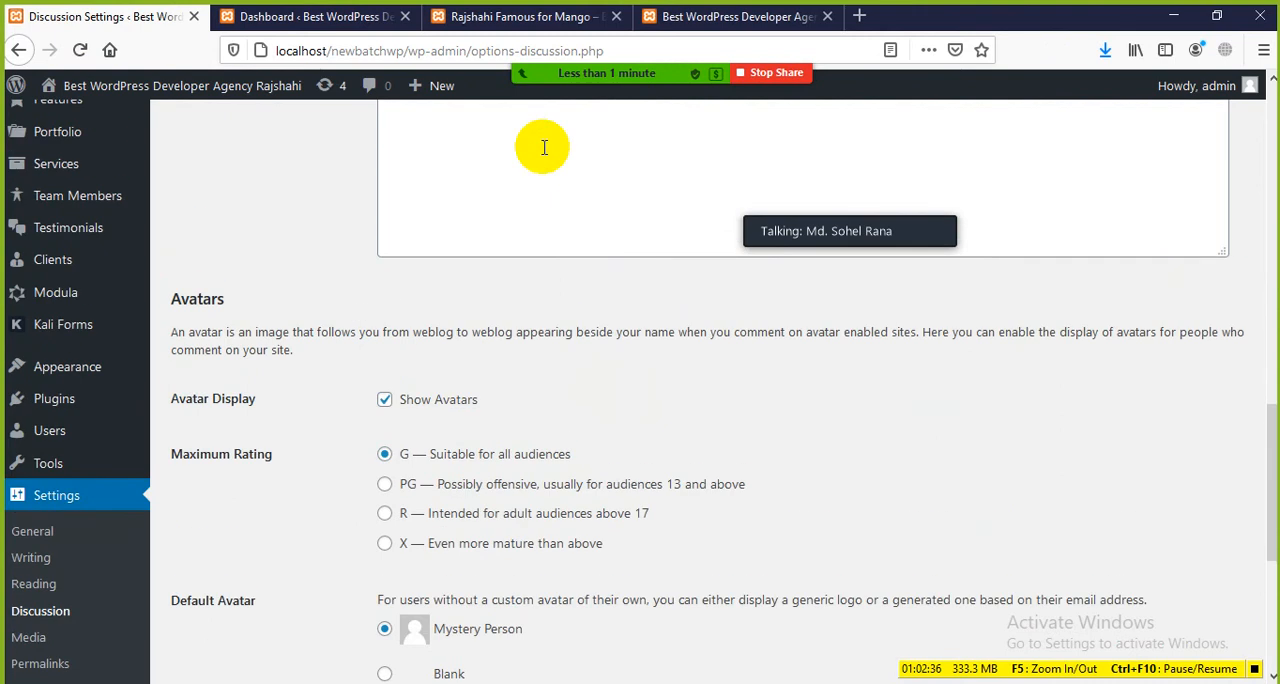
Step: Show the commenter's avatar on the mango post and return to the Avatars section of the Discussion Settings
click(495, 17)
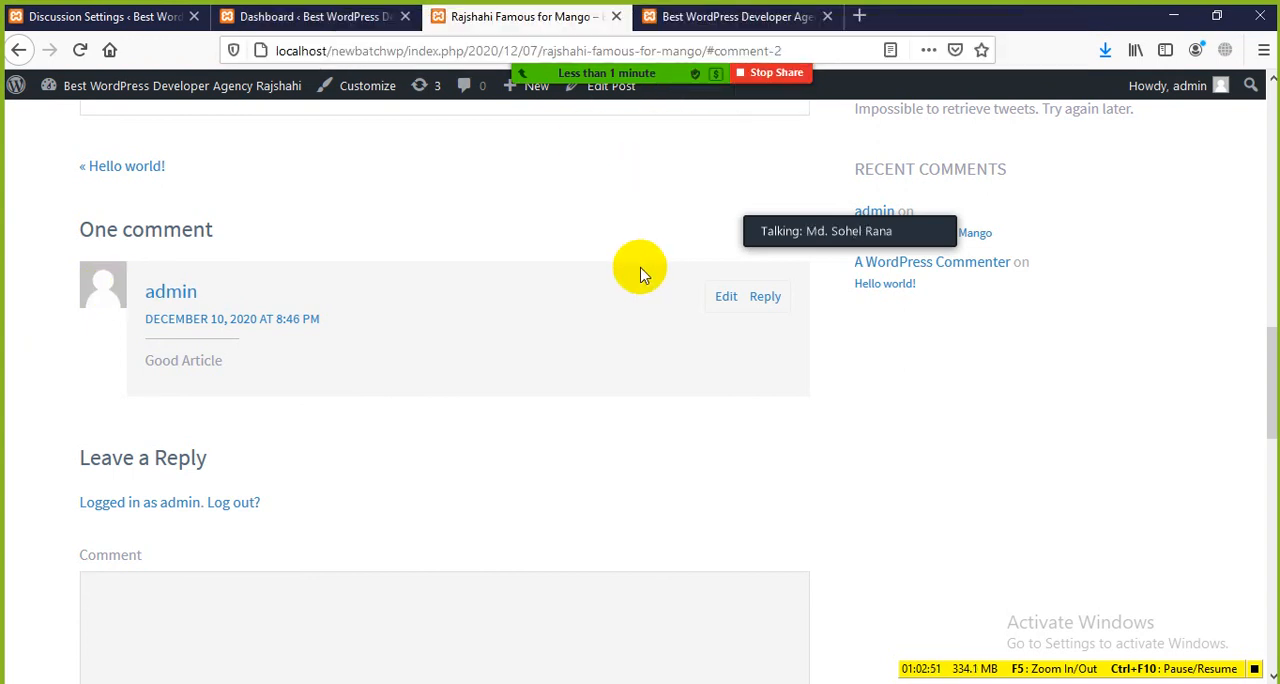
click(255, 18)
click(172, 18)
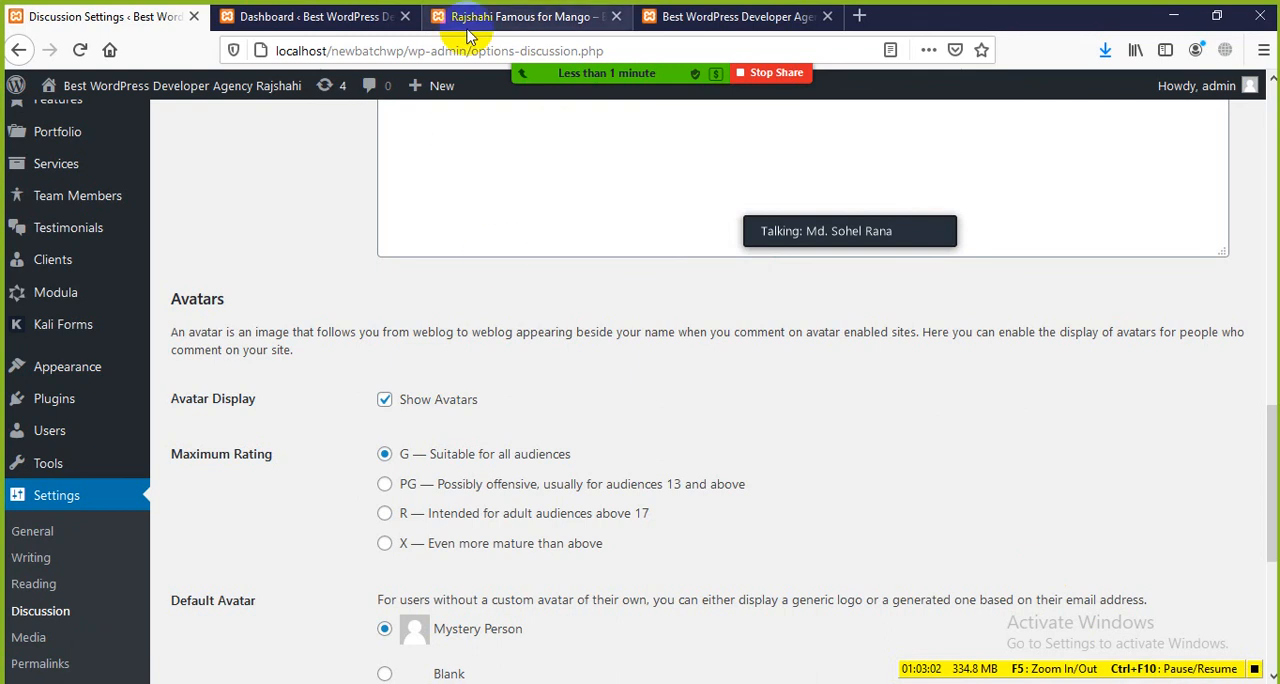
mouse_move(625, 80)
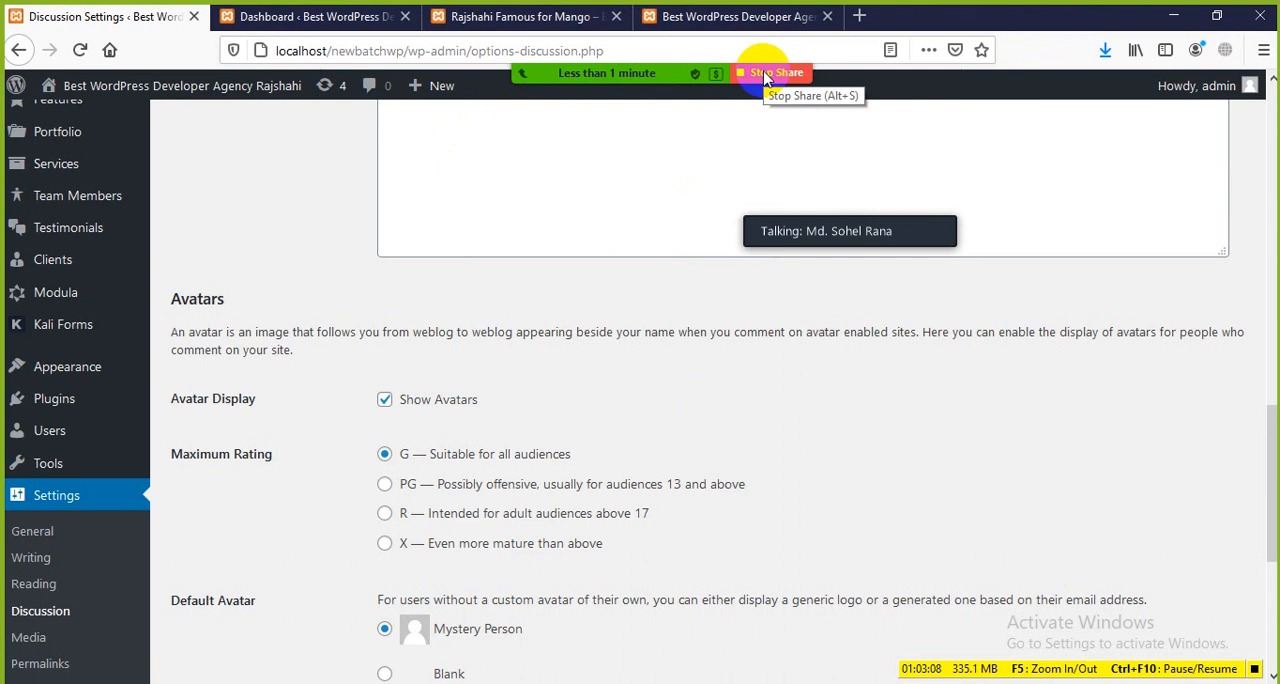
Step: Stop sharing the screen and end the Zoom meeting
click(766, 77)
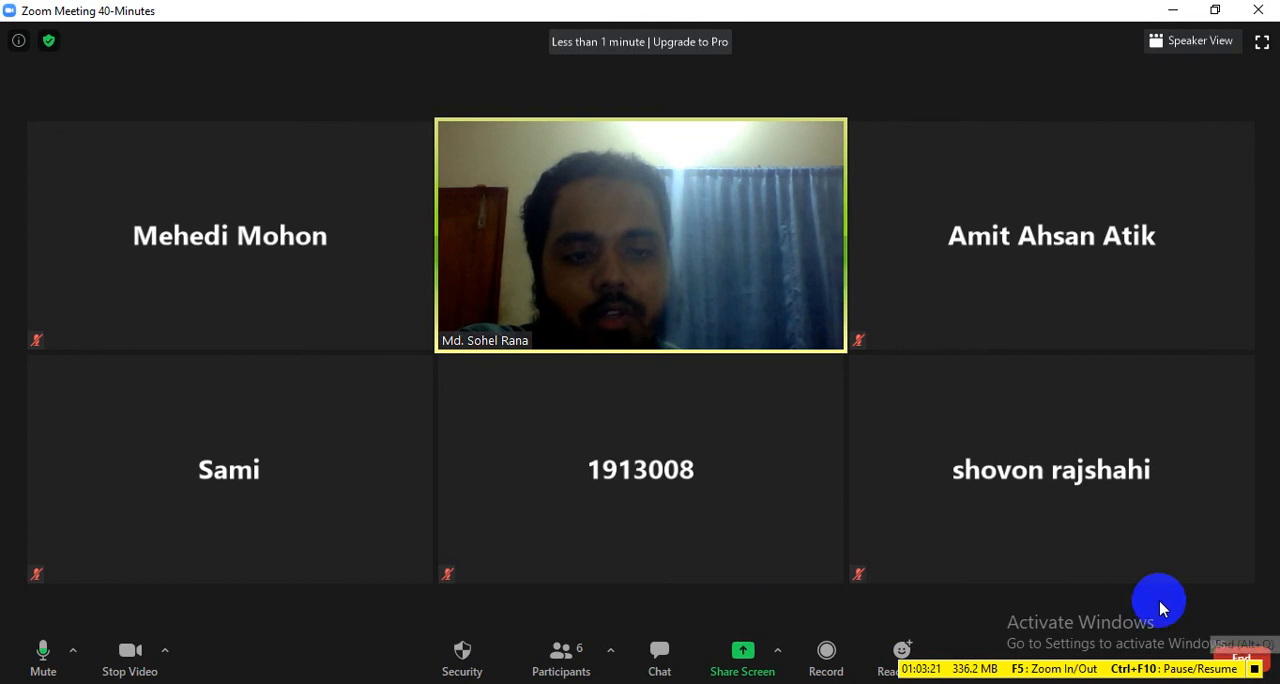
click(1243, 656)
click(1150, 574)
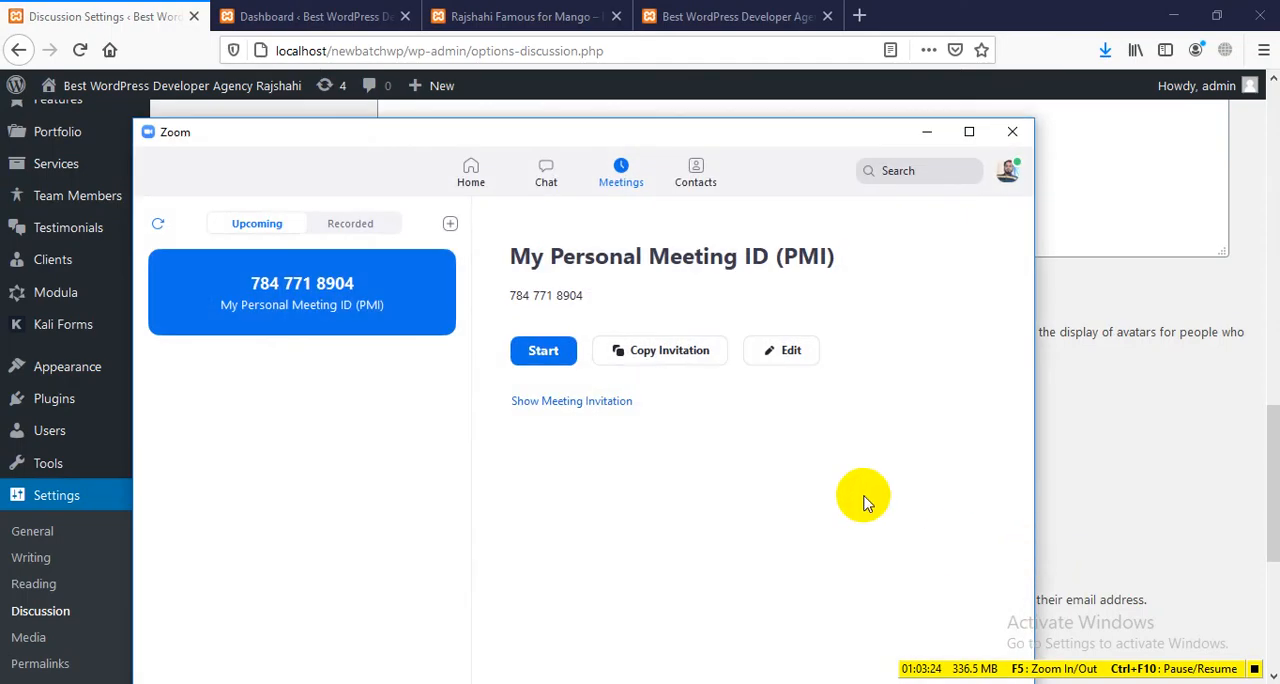
Step: Start the Zoom personal meeting, close the main Zoom window behind it, and maximize the meeting window
click(546, 351)
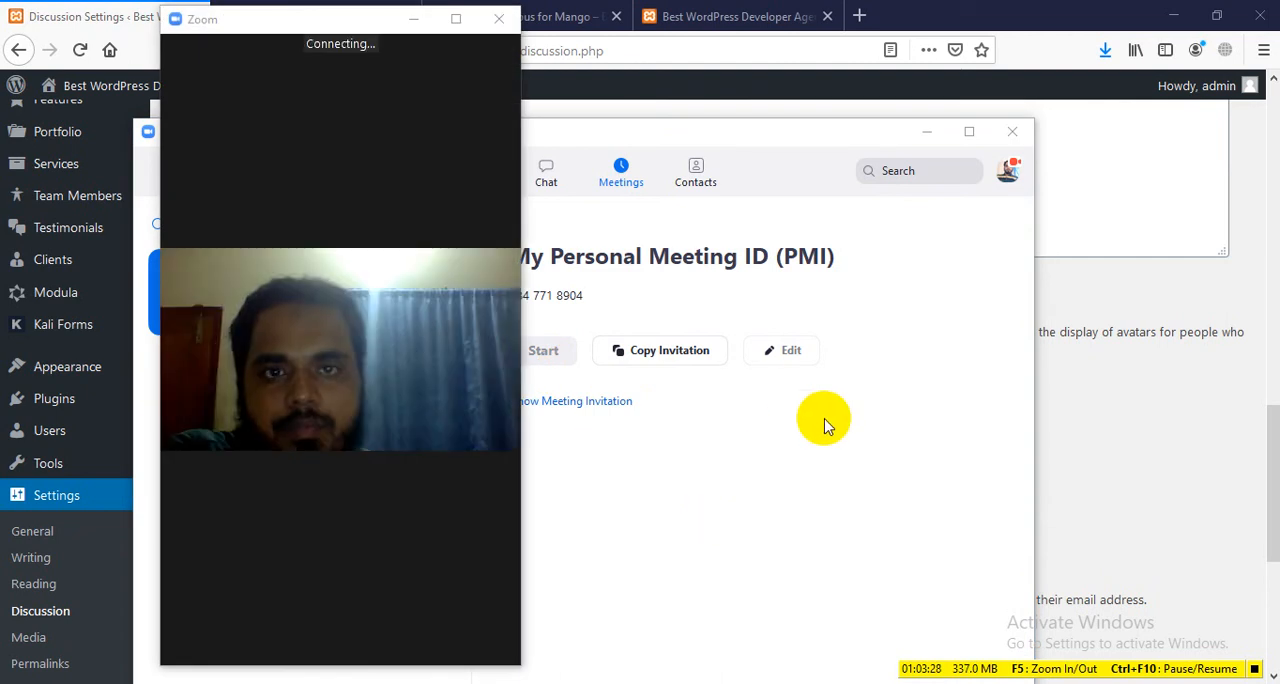
click(1012, 131)
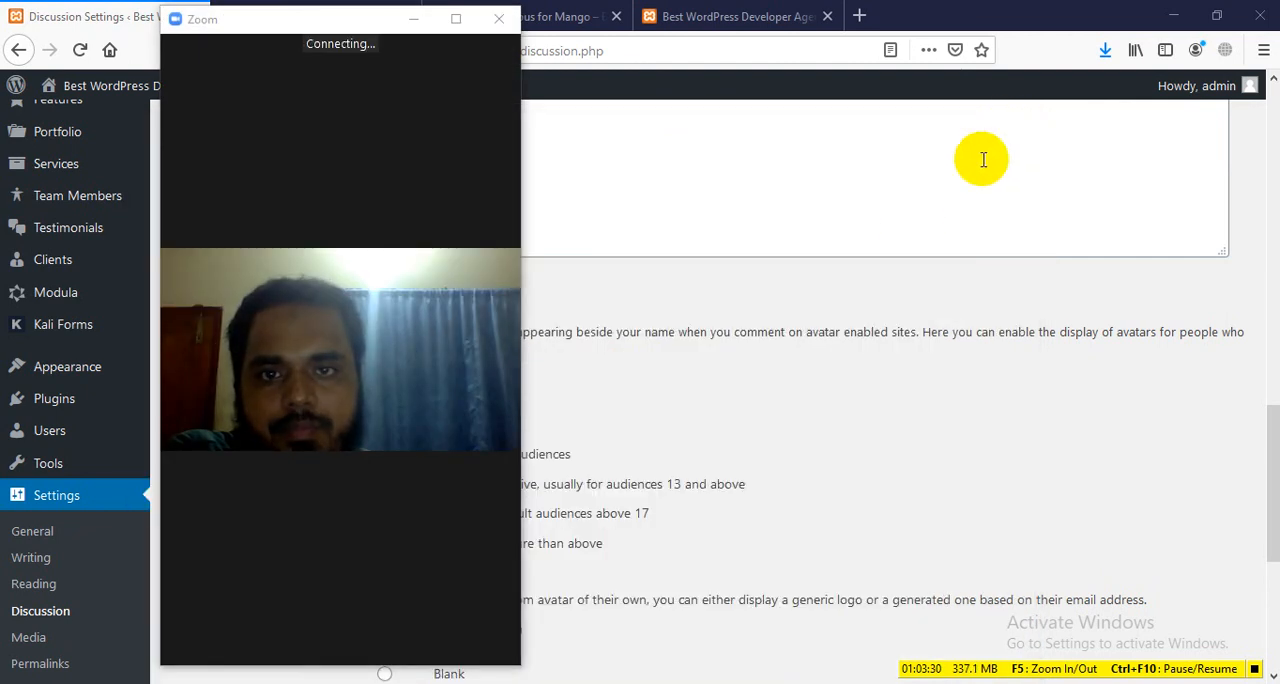
click(456, 21)
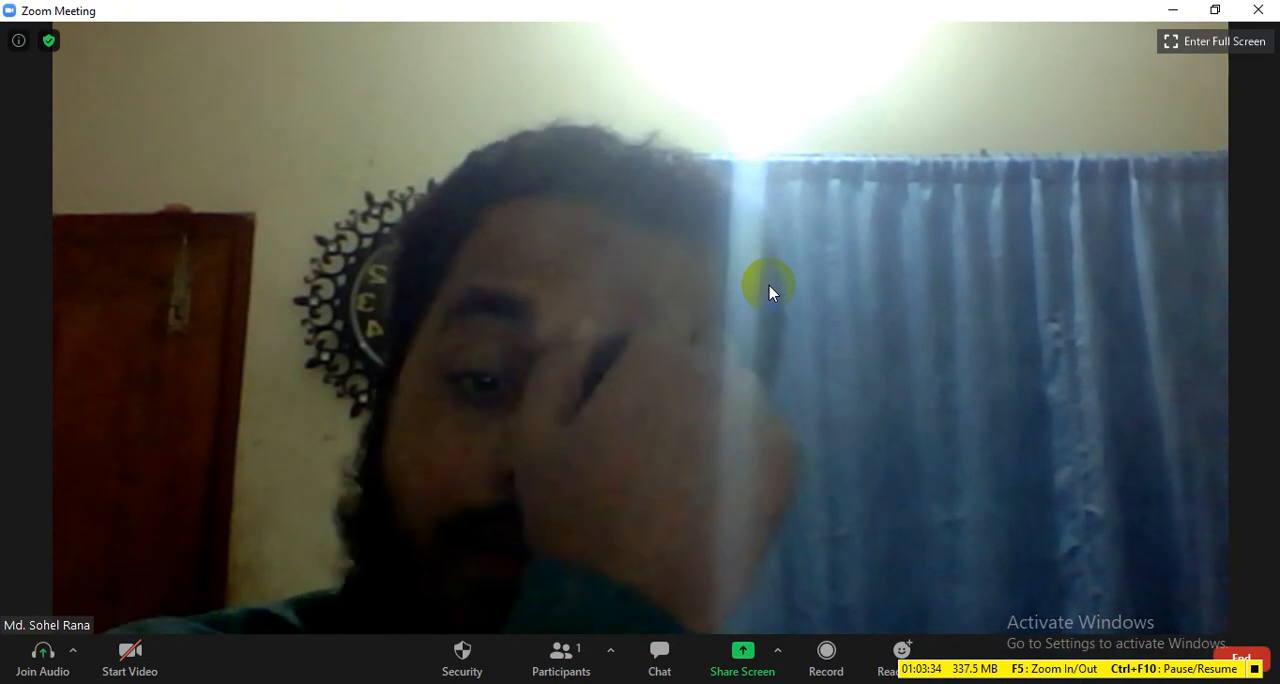
click(712, 292)
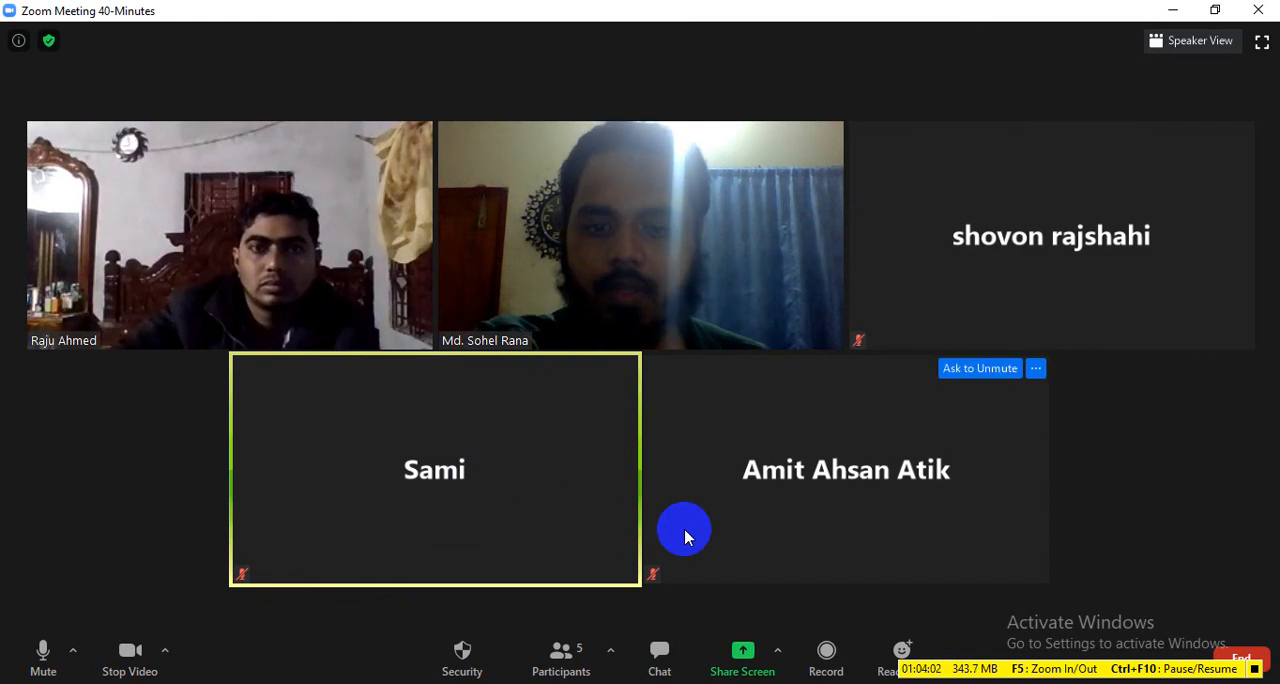
Step: Share the entire screen with the meeting participants
click(739, 652)
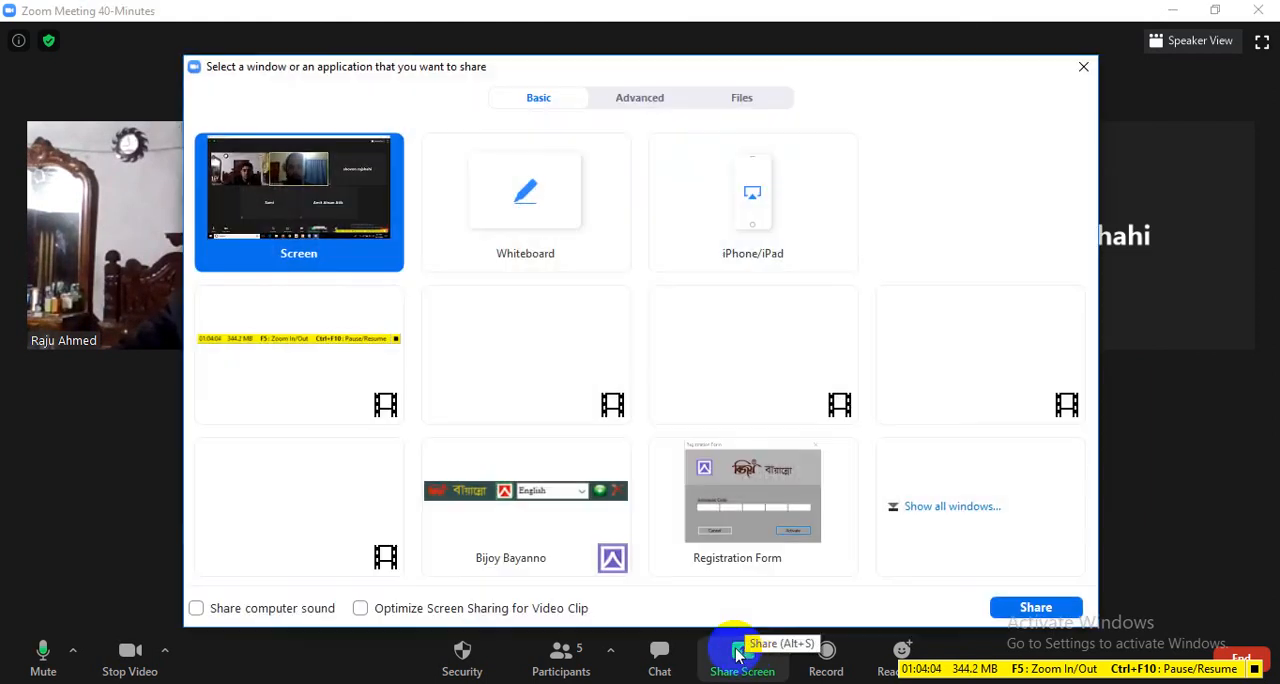
click(312, 227)
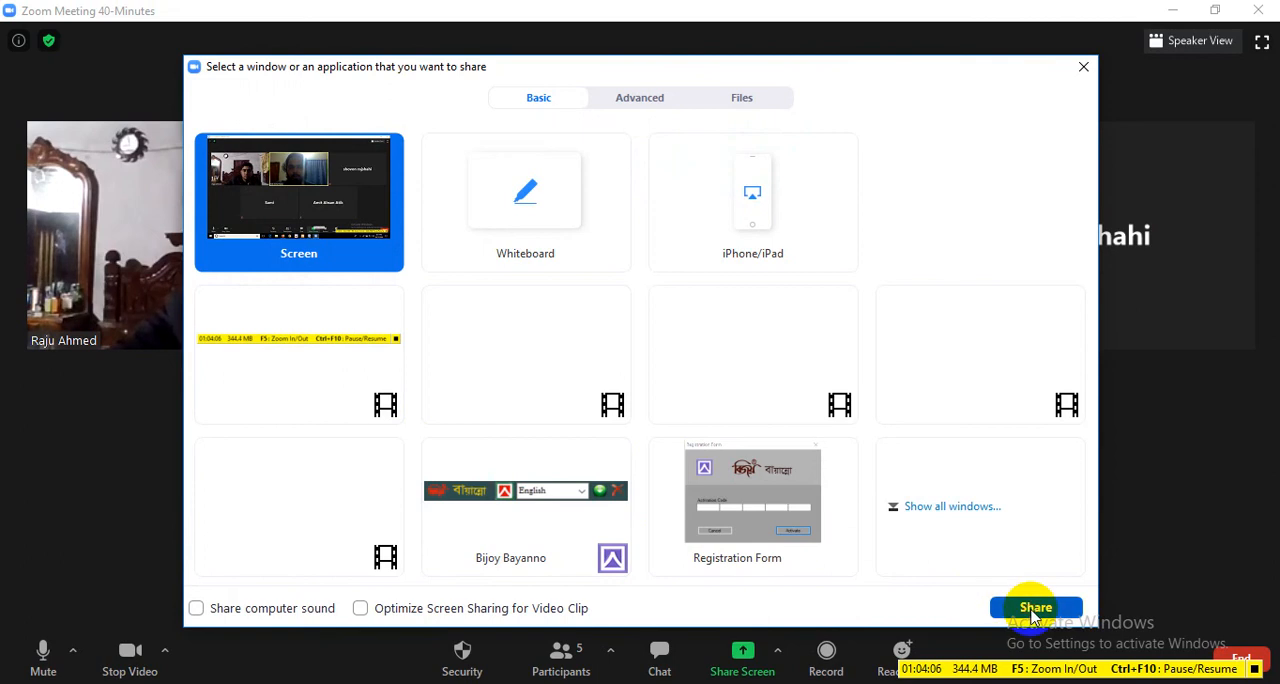
click(1035, 609)
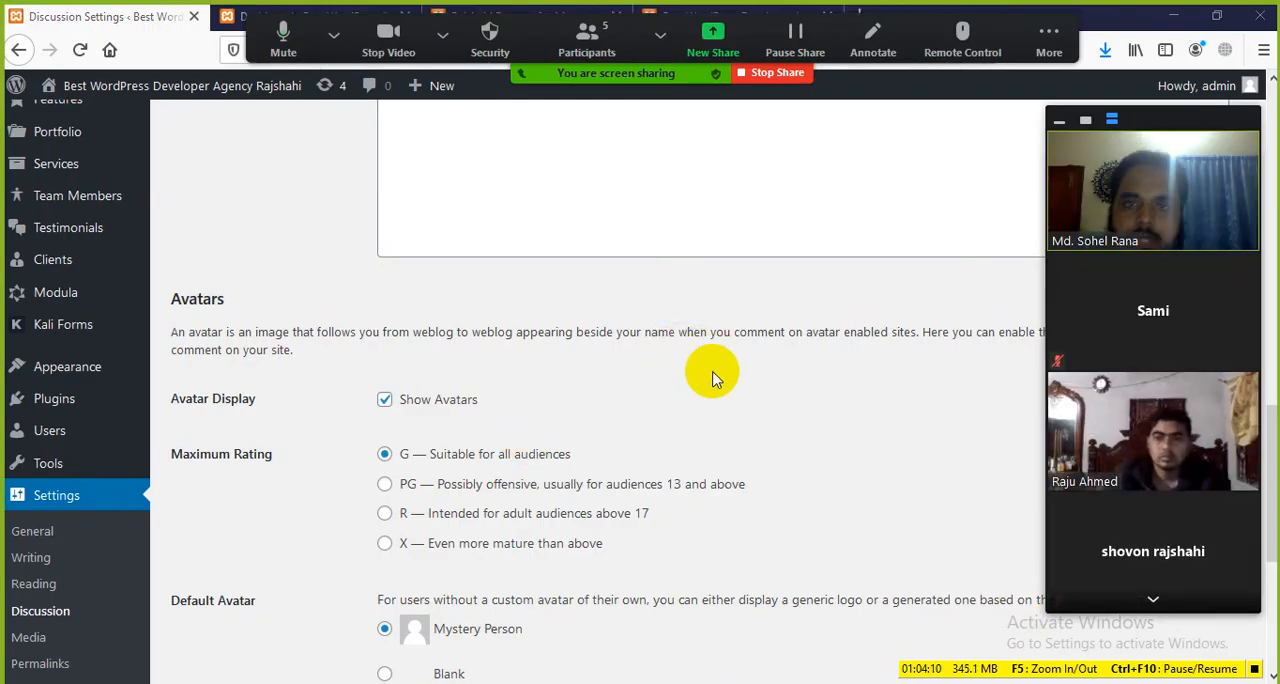
Step: Show the commenter's avatar on the mango post and the dashboard, and return to the Avatars section of the Discussion Settings
scroll(343, 471, down, 1)
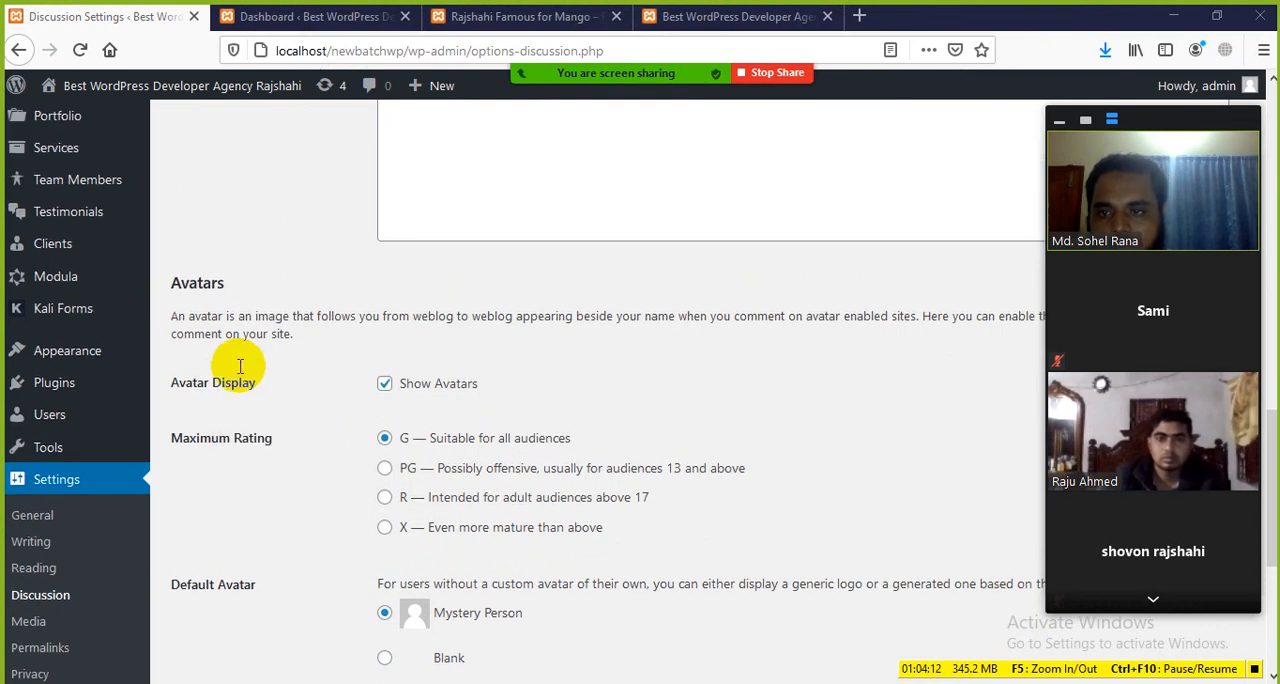
scroll(240, 366, up, 1)
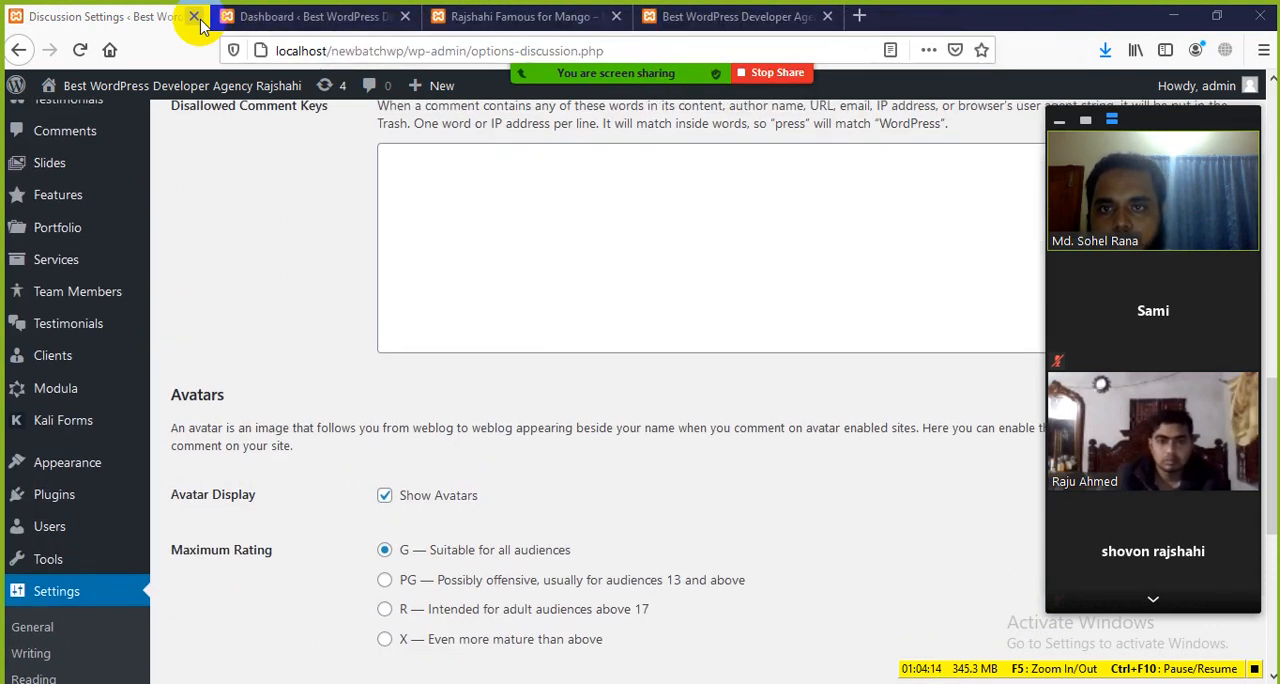
click(506, 17)
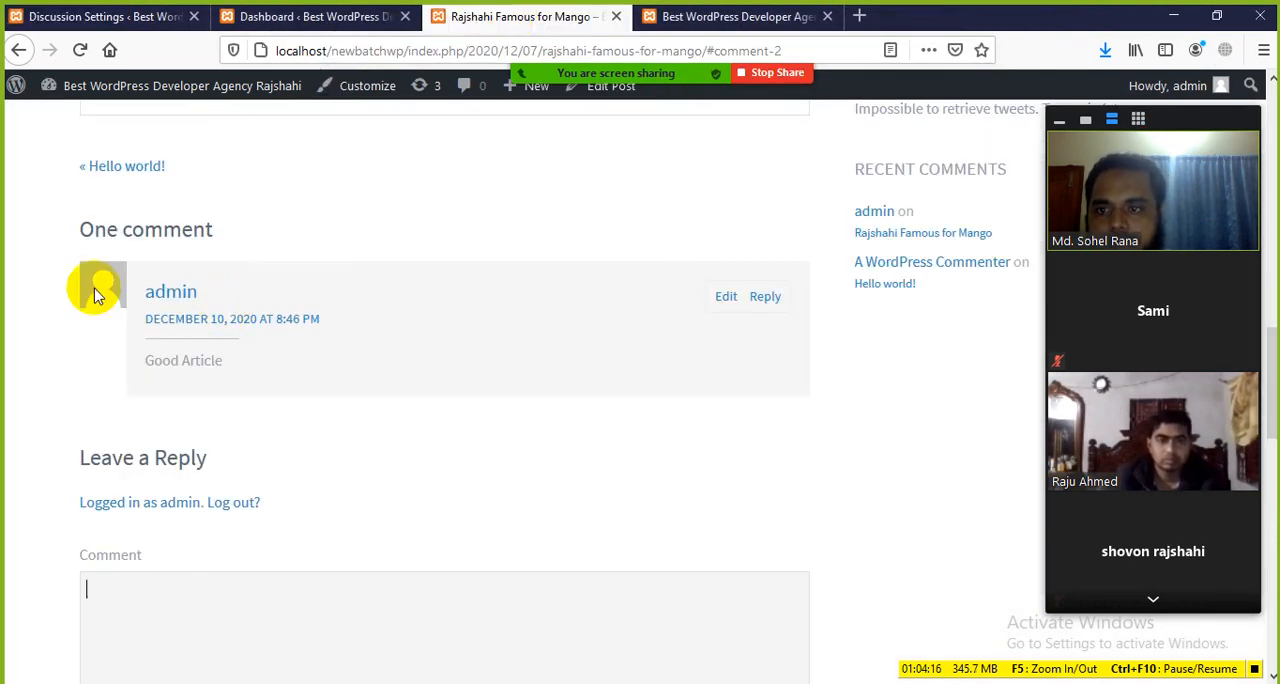
click(258, 20)
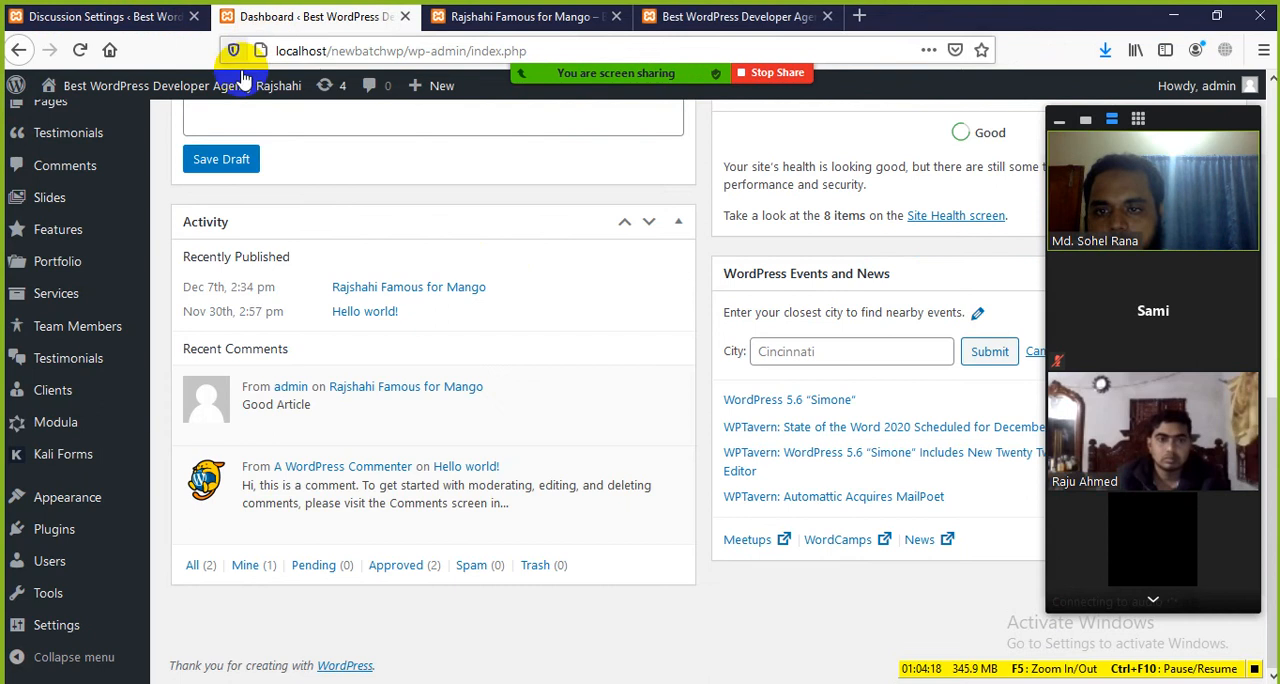
click(140, 30)
scroll(386, 480, down, 1)
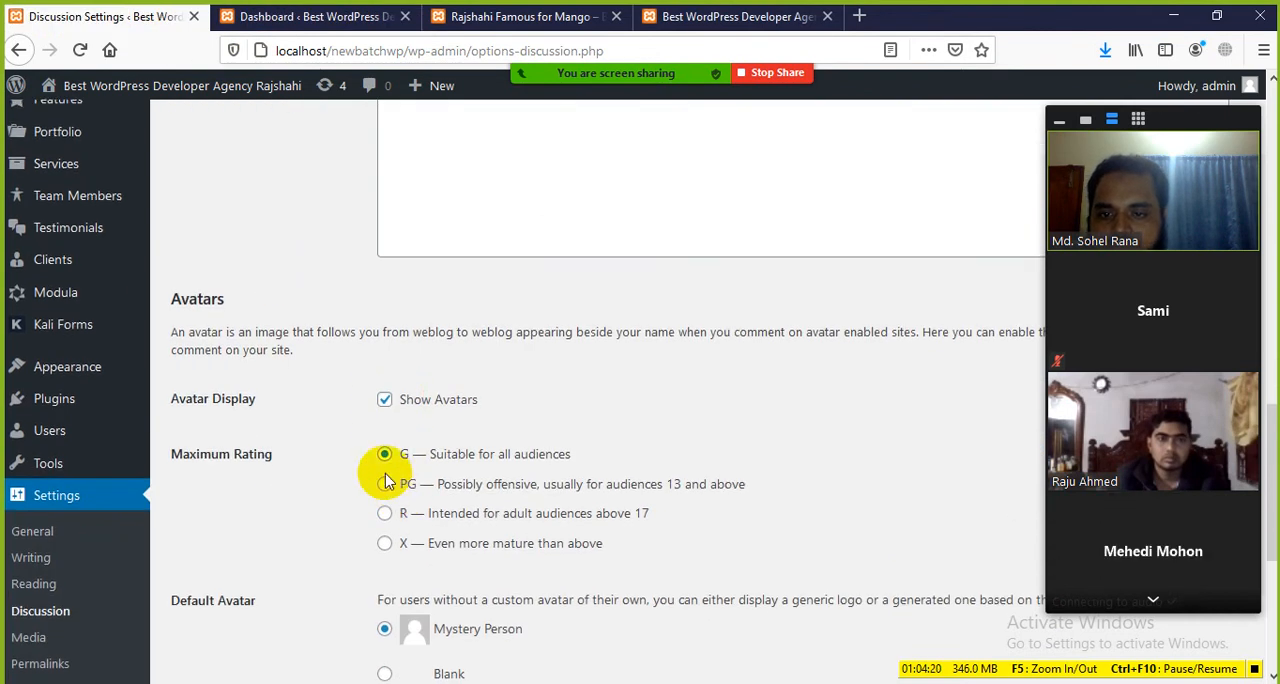
Step: Disable Show Avatars to demonstrate the option and enable it again
click(385, 401)
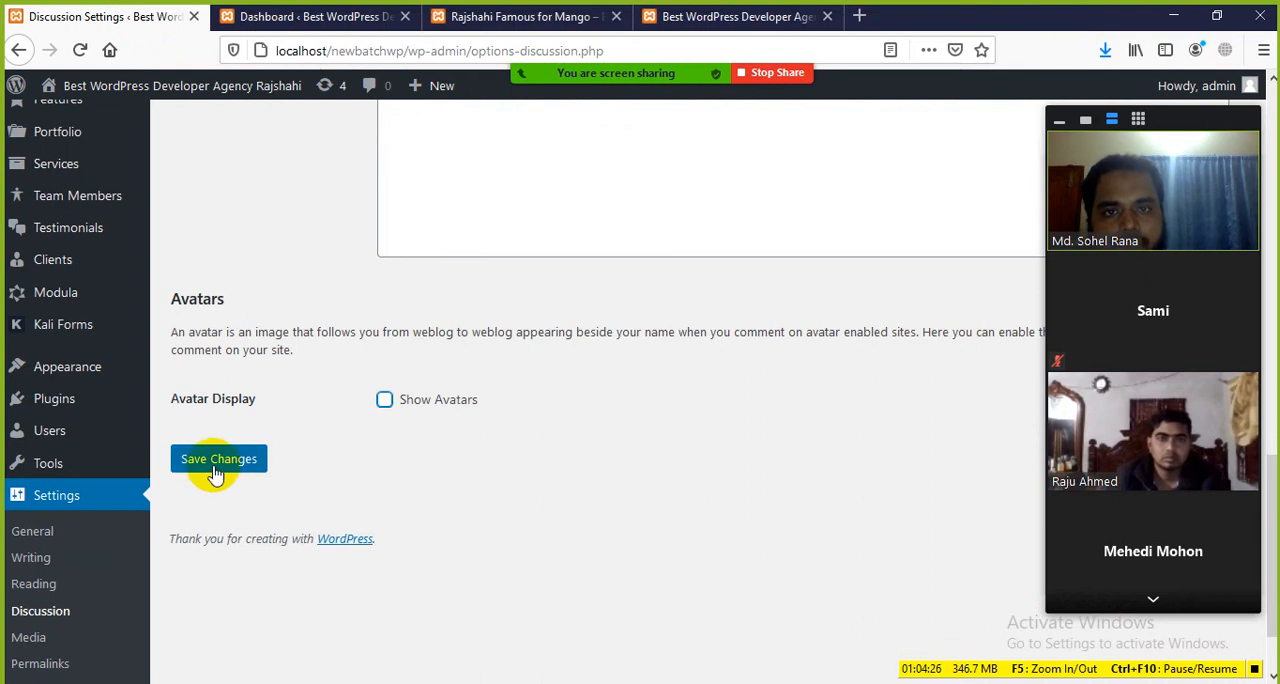
click(385, 401)
scroll(343, 480, down, 2)
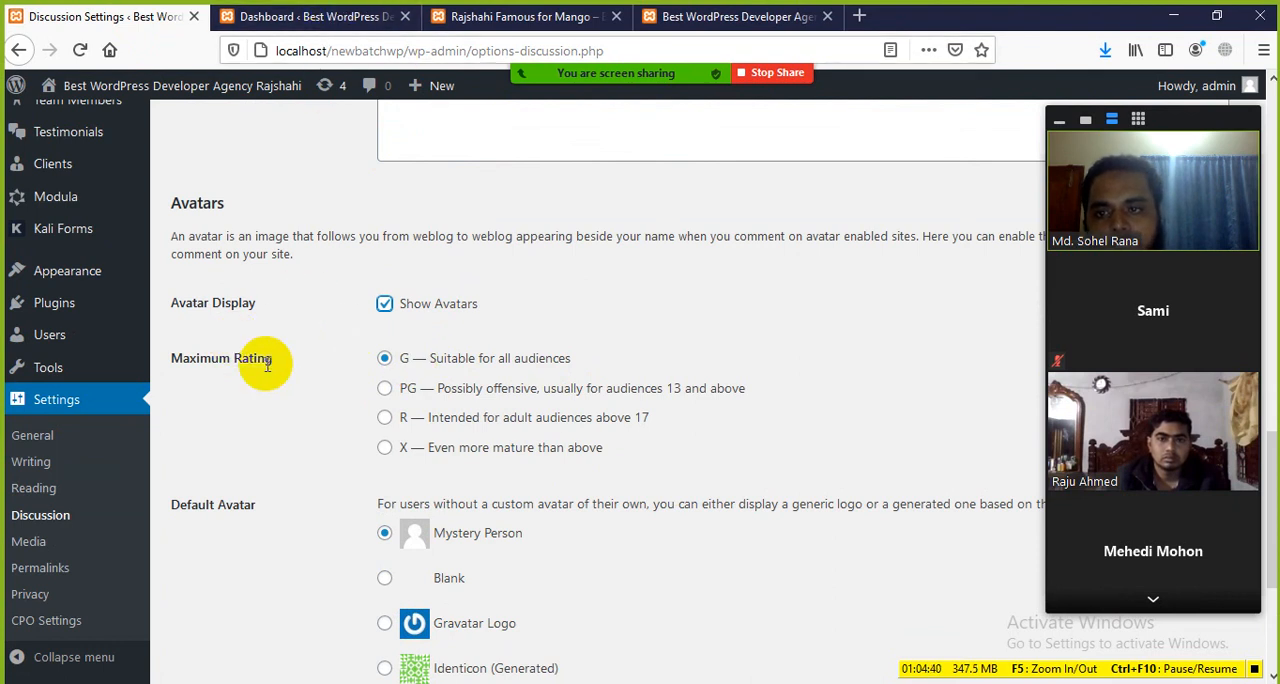
Step: Revisit the dashboard's recent comments and the mango post's comment avatar before returning to the Discussion Settings
click(309, 20)
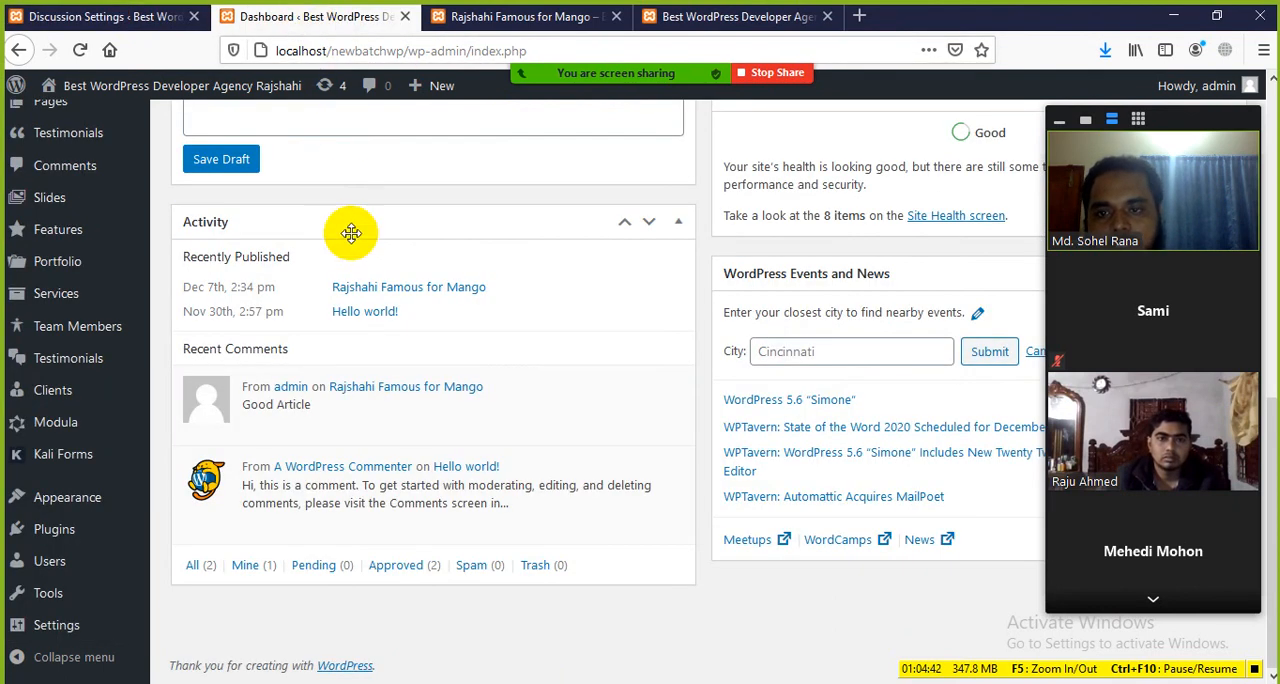
click(478, 20)
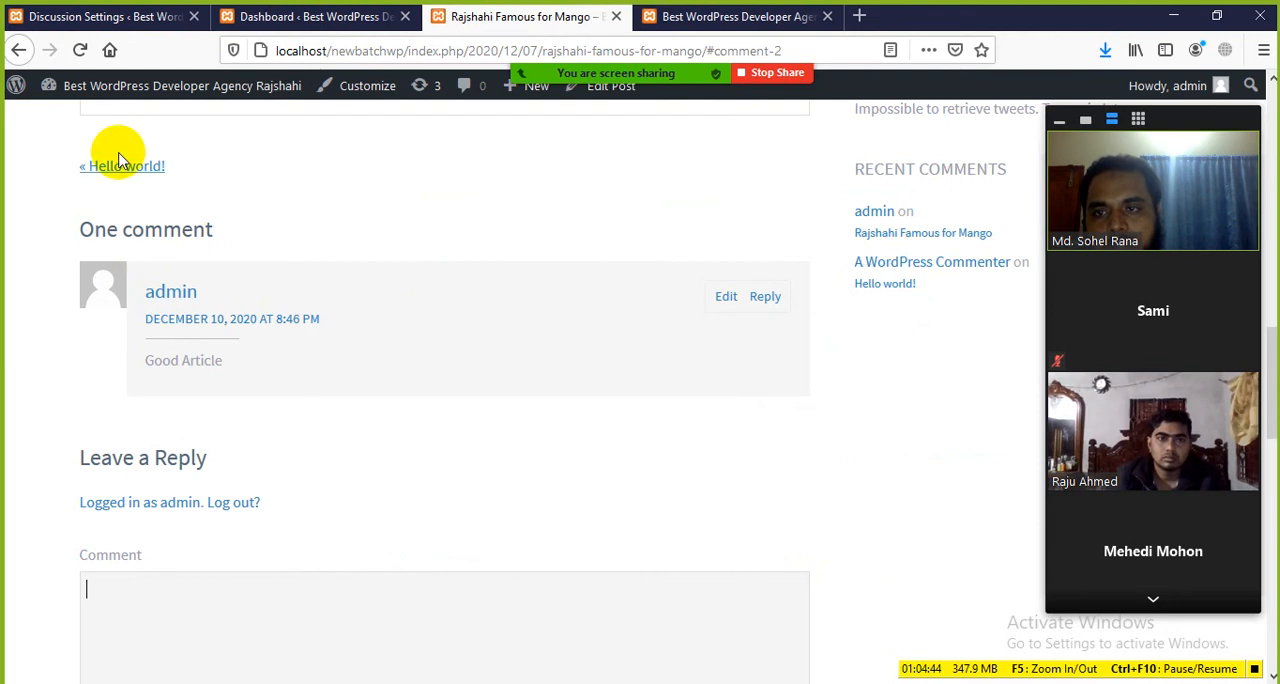
click(168, 15)
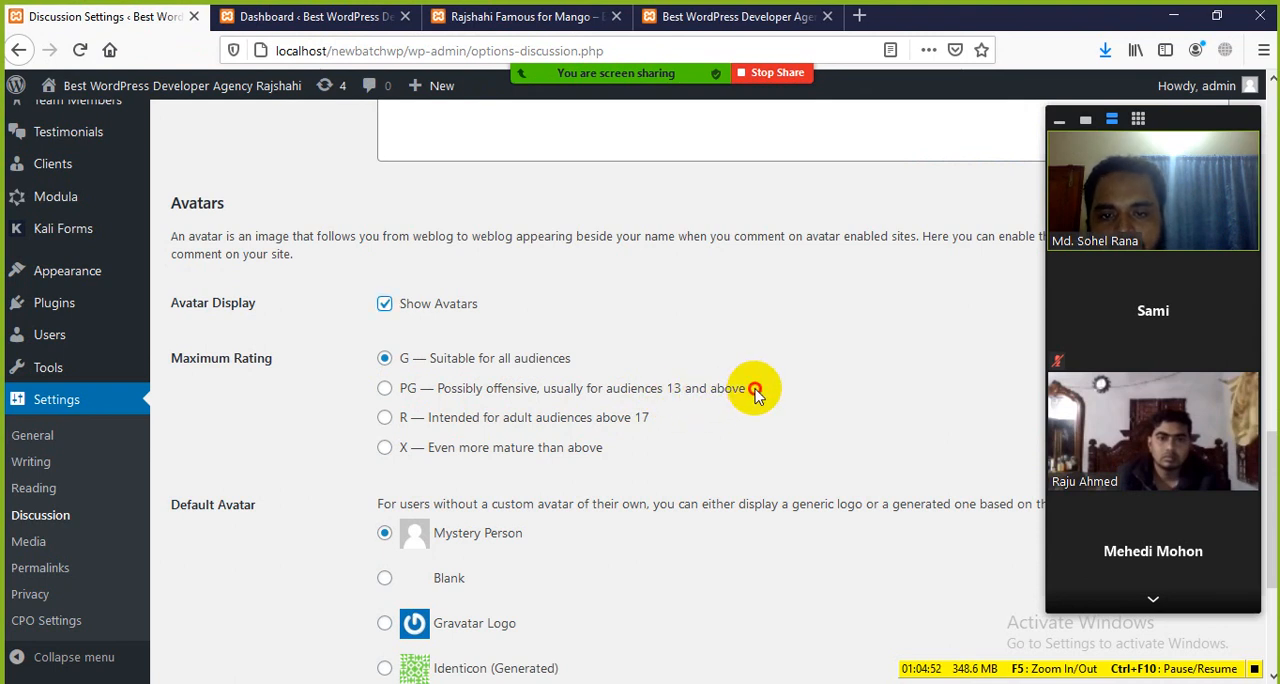
Step: Examine the PG, R and X options of the avatar Maximum Rating one by one
drag(755, 391, 694, 409)
click(729, 420)
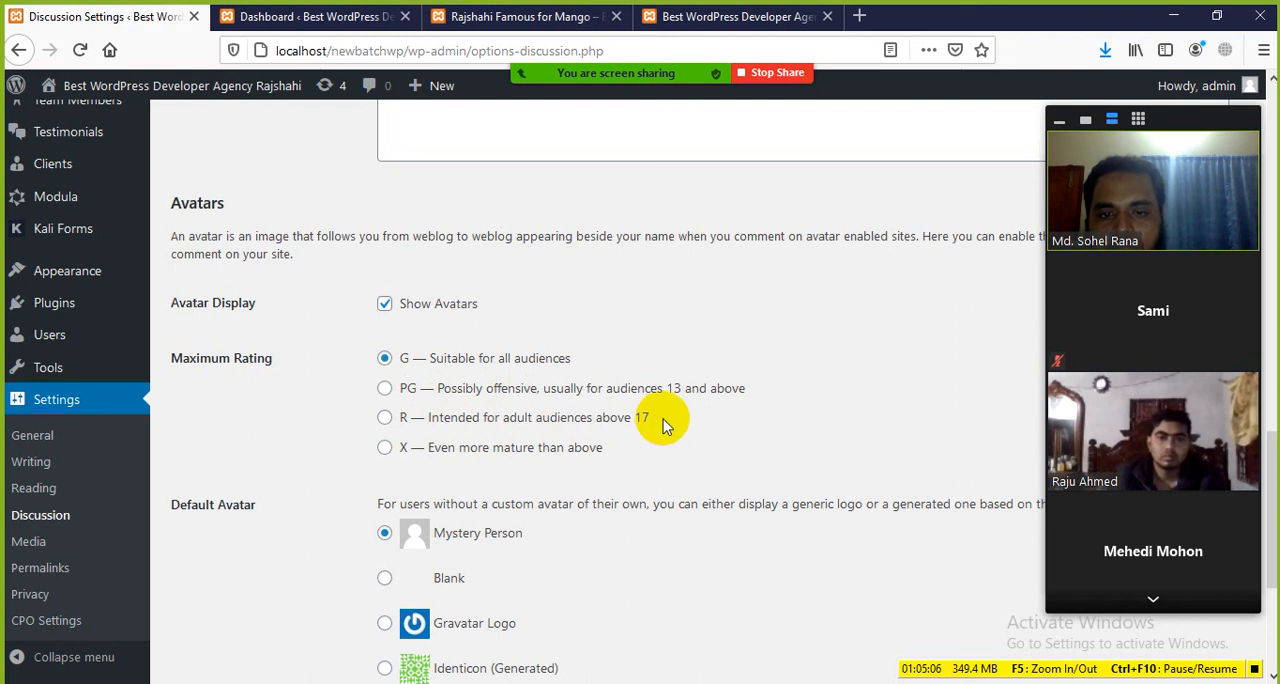
drag(666, 425, 314, 428)
click(222, 432)
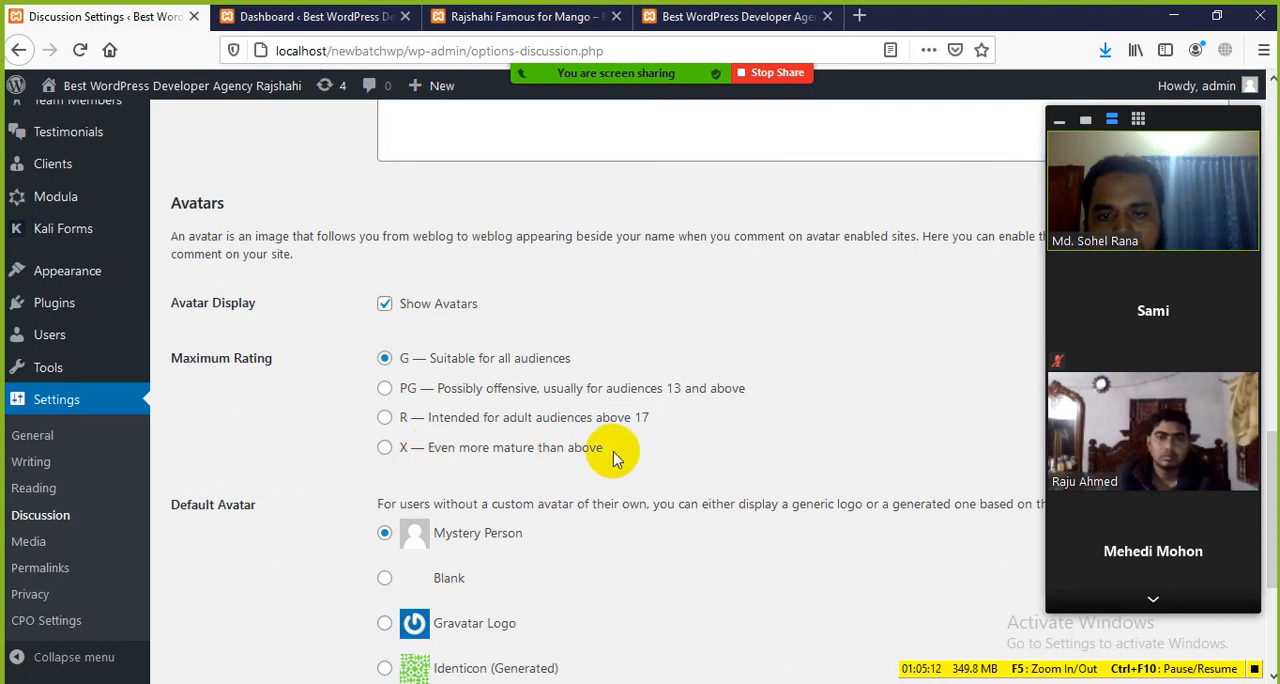
drag(621, 453, 257, 394)
click(250, 402)
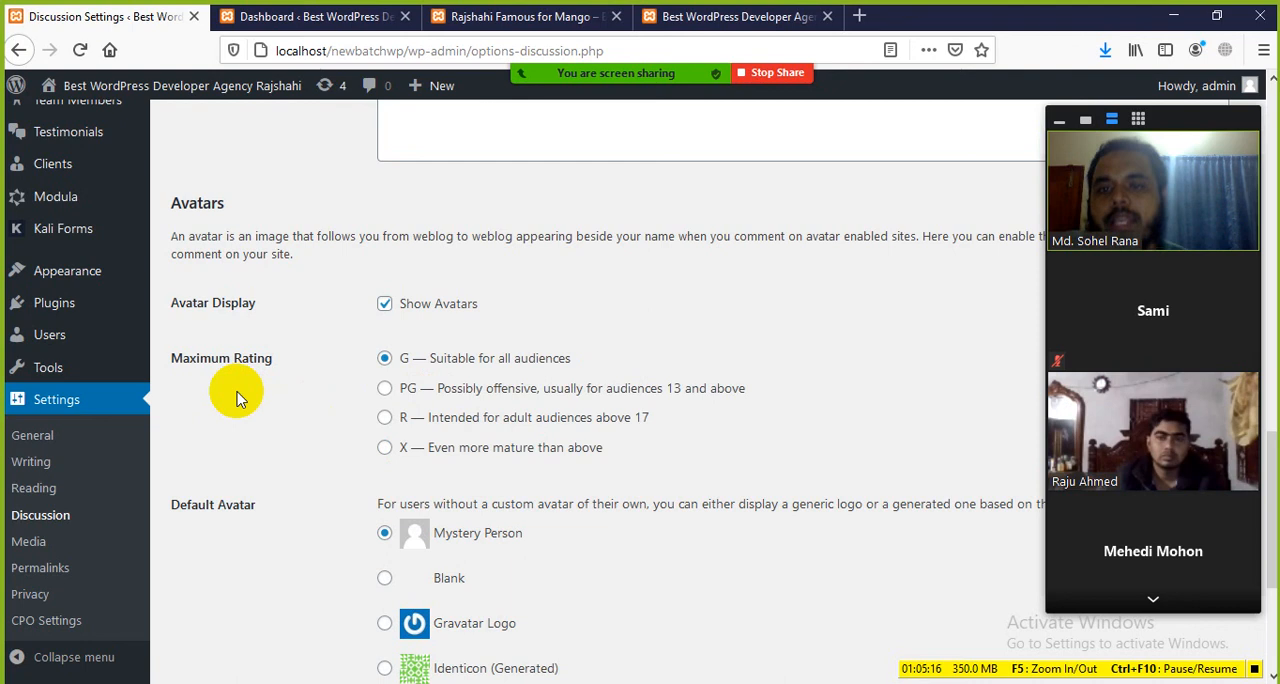
Step: Review the three restricted Maximum Rating options together, repeatedly highlighting their descriptions
scroll(318, 474, down, 3)
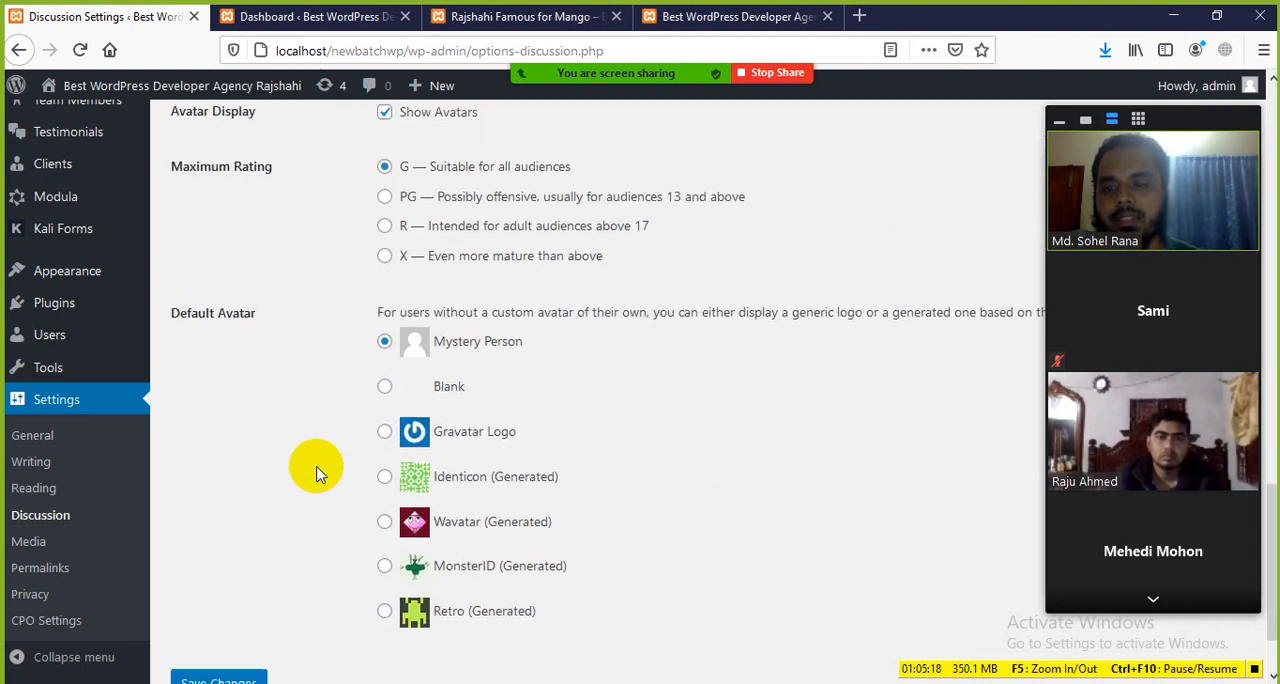
scroll(311, 463, up, 2)
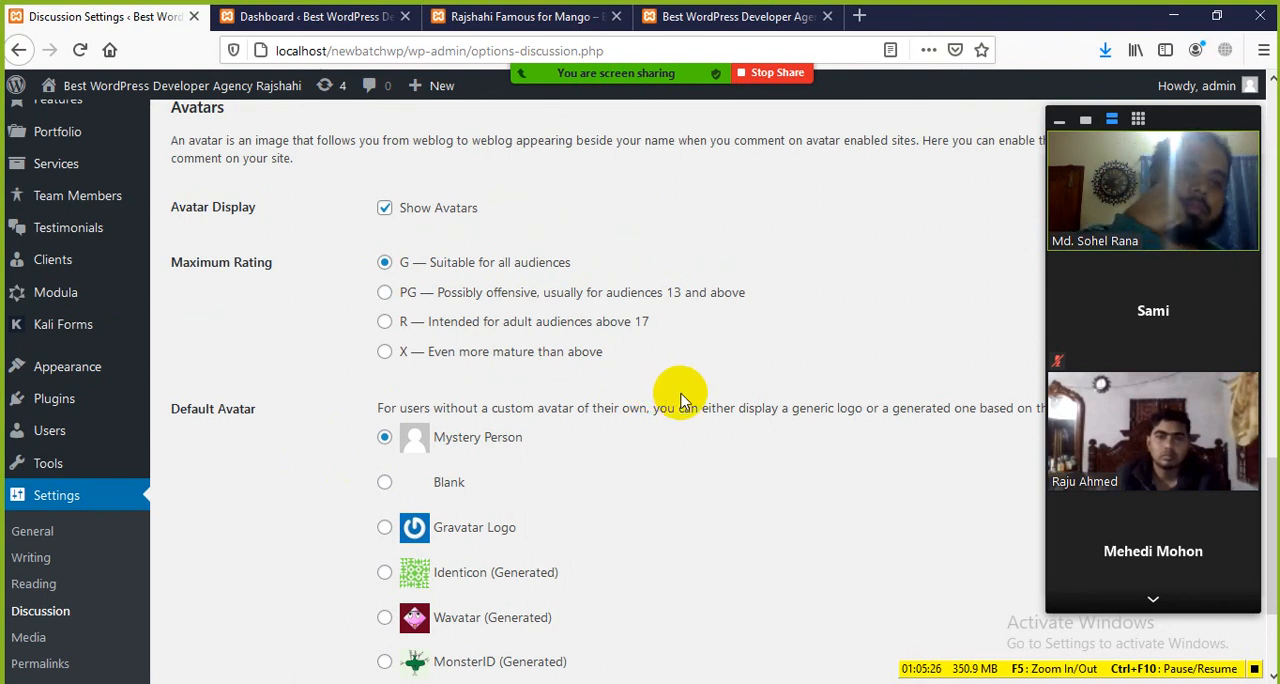
drag(614, 349, 437, 292)
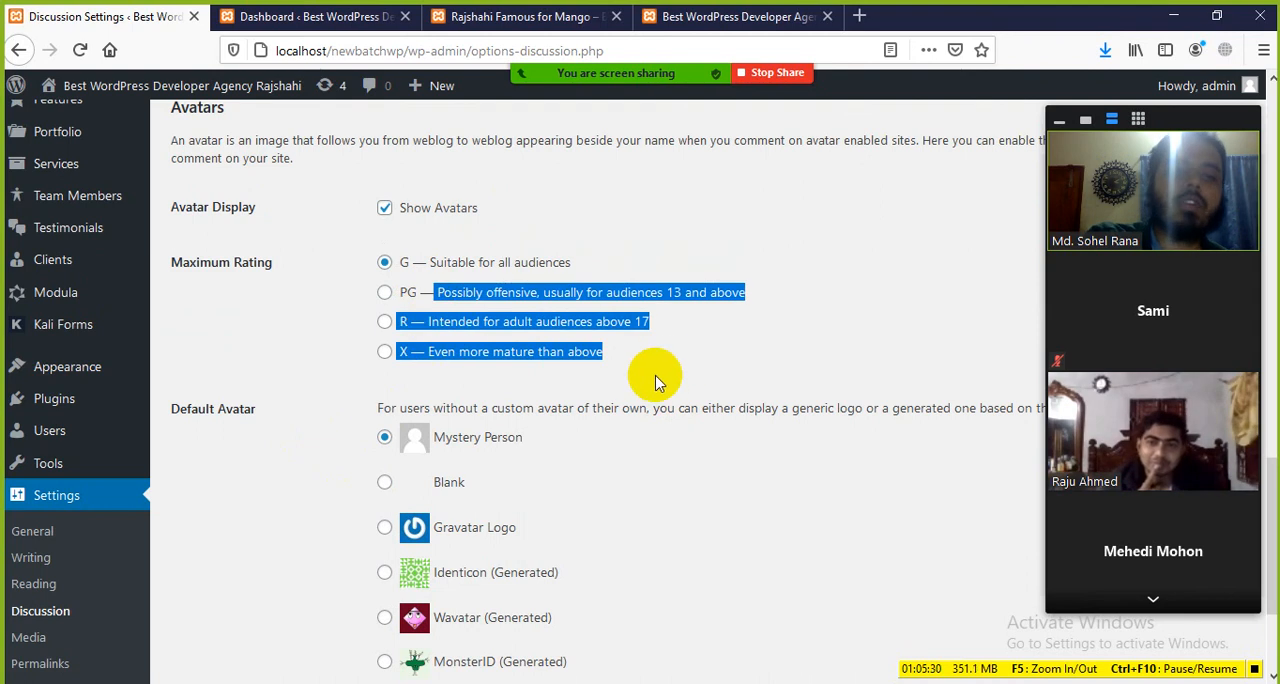
click(660, 378)
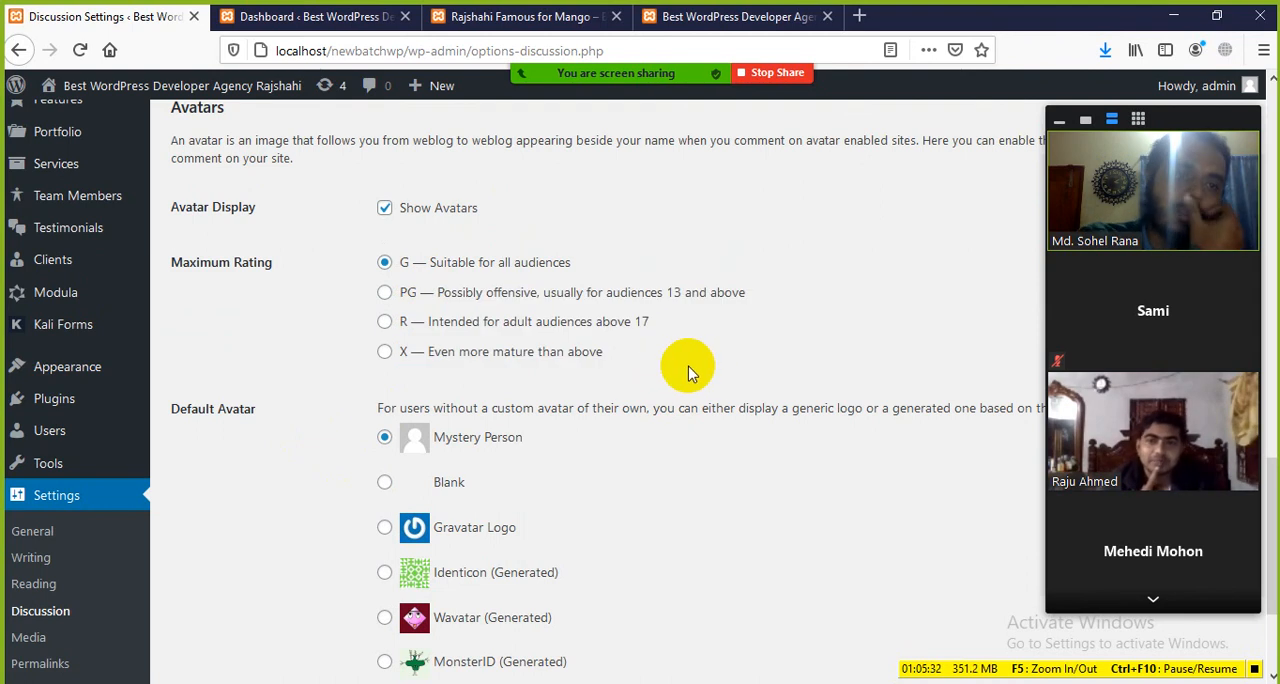
drag(617, 357, 421, 292)
click(670, 364)
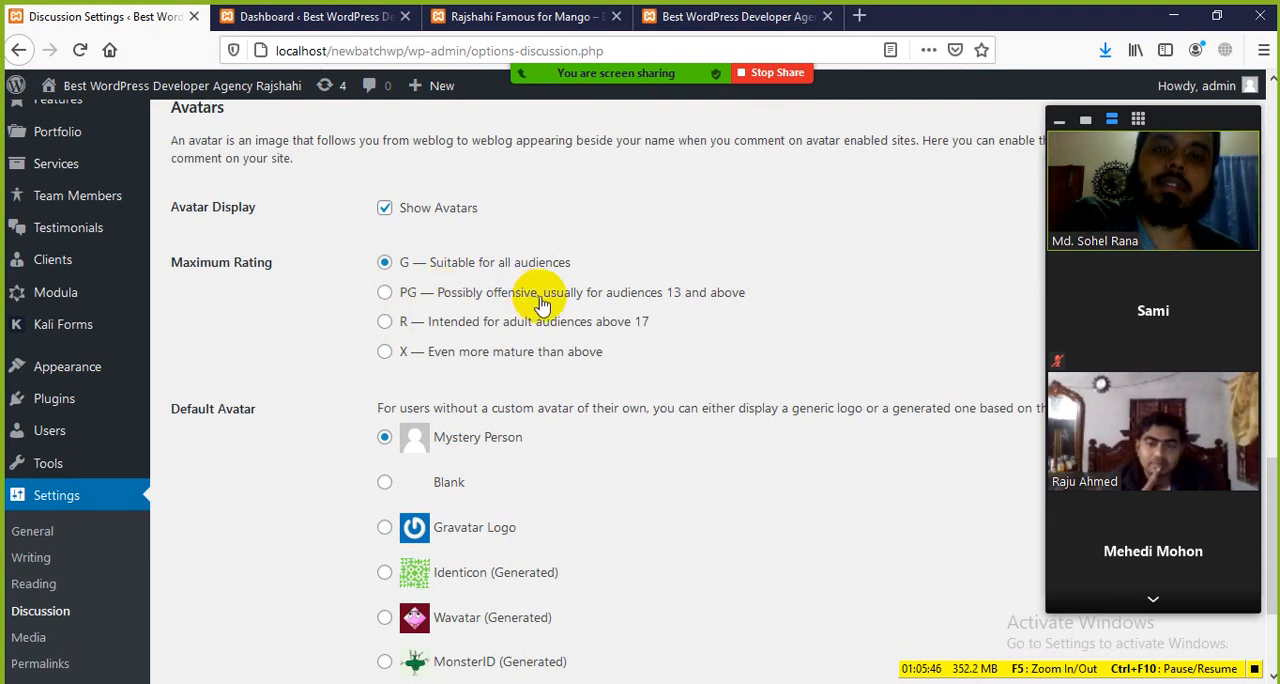
drag(630, 358, 416, 297)
click(300, 297)
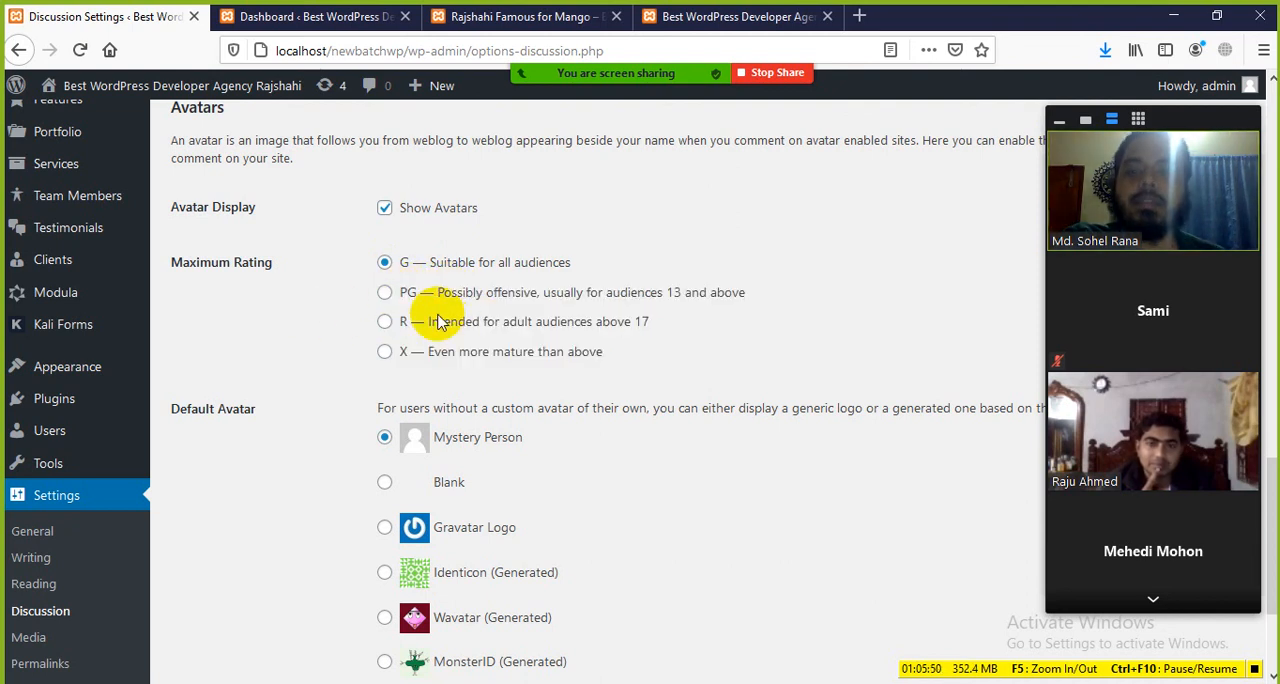
Step: Examine the Default Avatar options and compare them with the commenter's avatar on the mango post and the dashboard
scroll(450, 350, down, 2)
scroll(420, 363, up, 2)
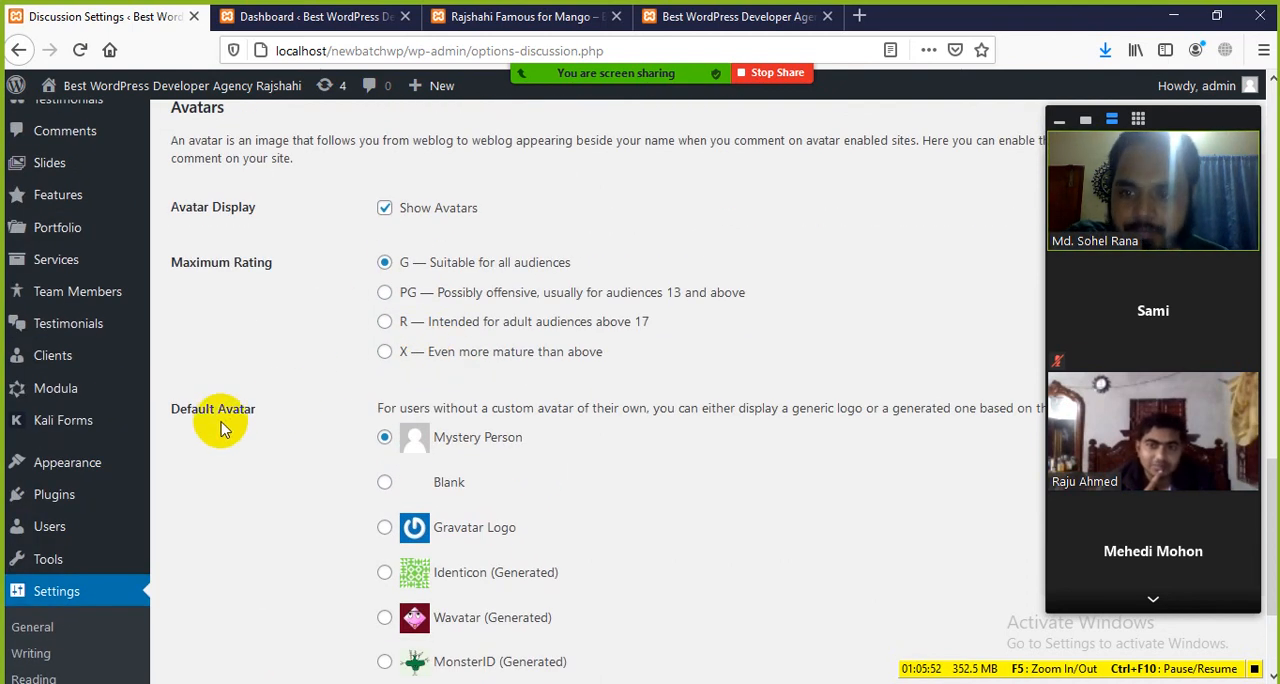
drag(173, 409, 254, 411)
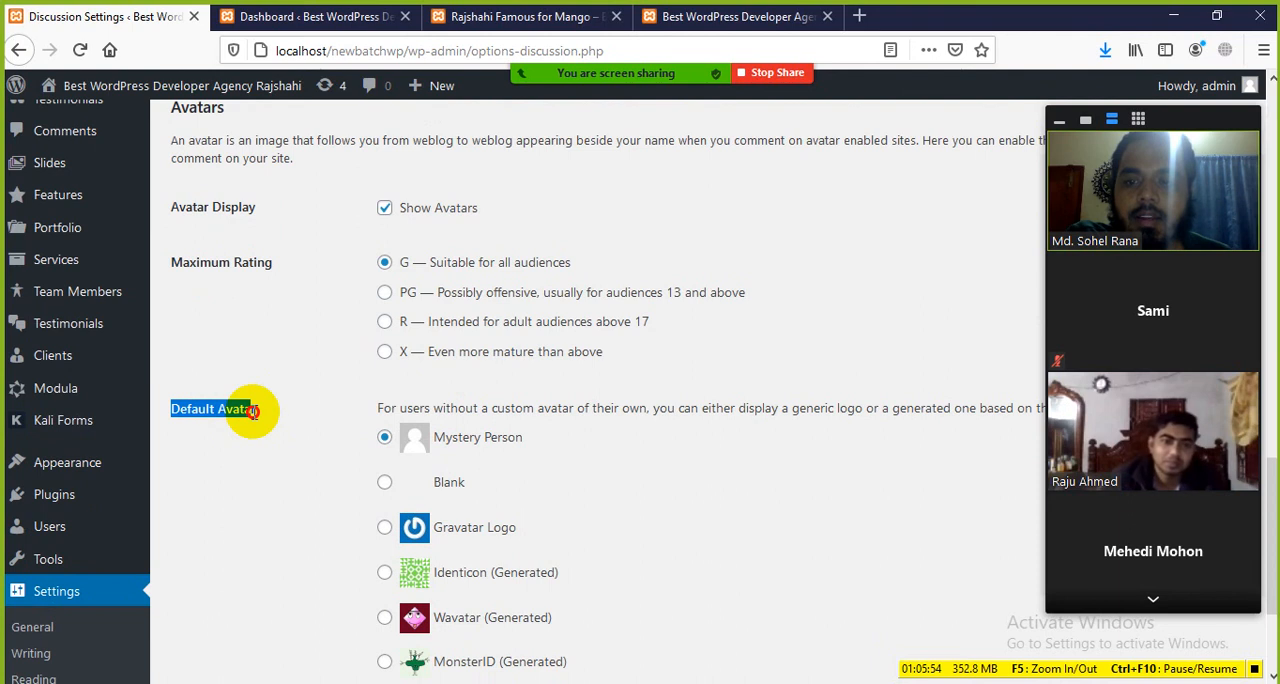
scroll(300, 437, down, 2)
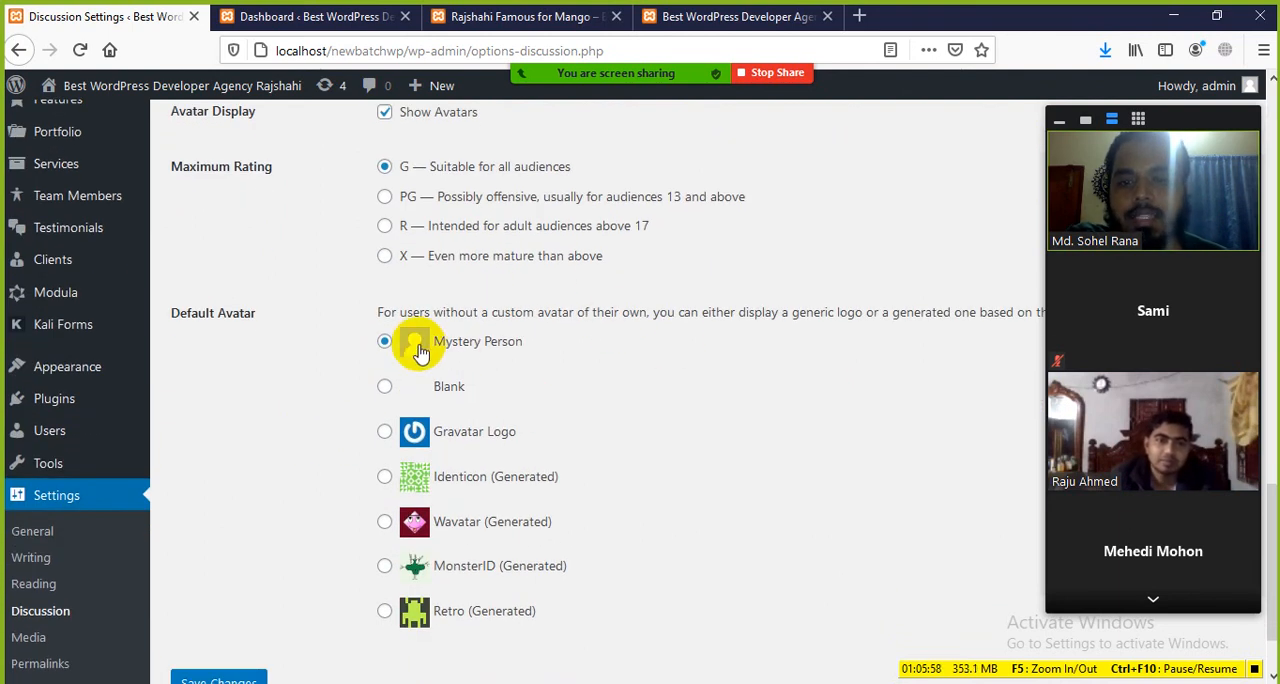
click(505, 17)
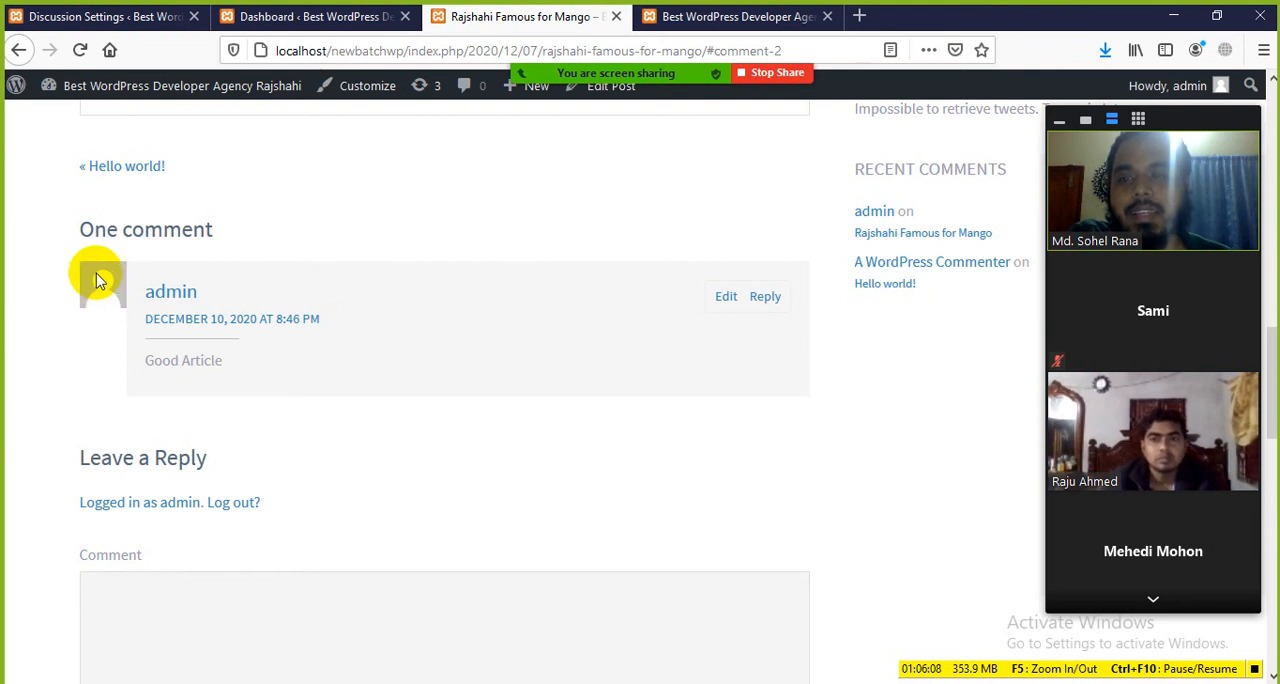
click(300, 18)
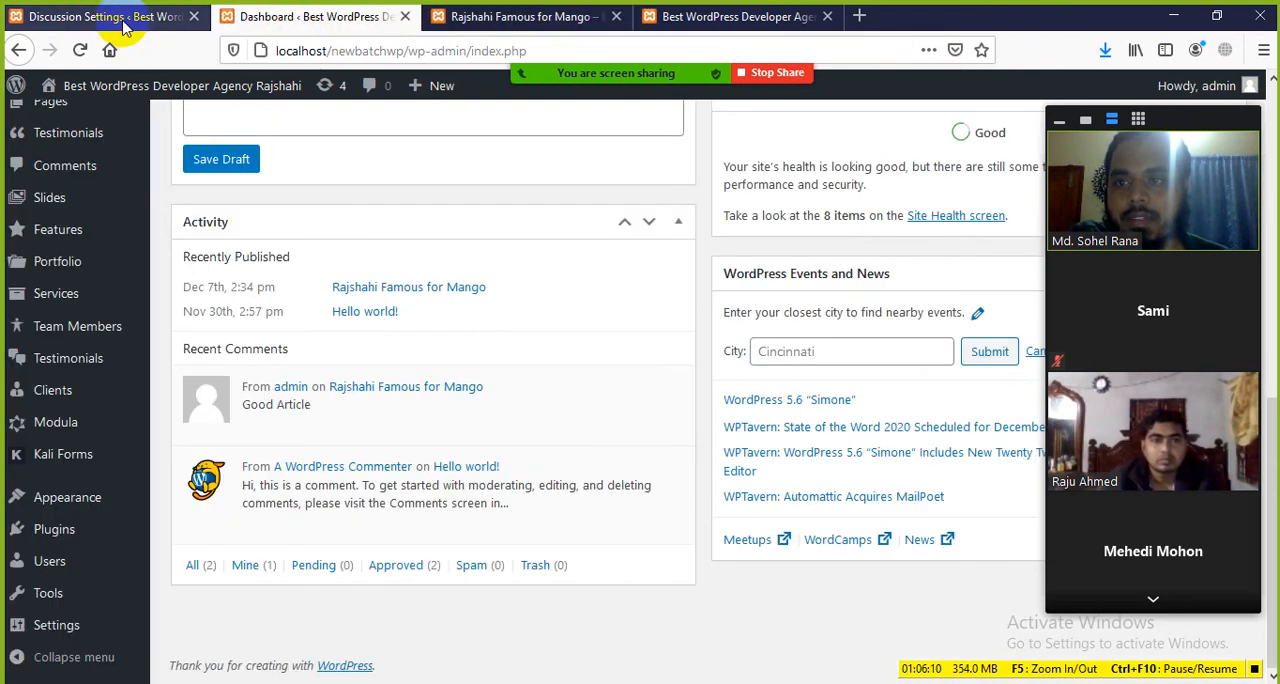
Step: Set the Default Avatar to Gravatar Logo, save the Discussion Settings, and reload the mango post to check the comment avatar
click(115, 17)
scroll(466, 440, down, 2)
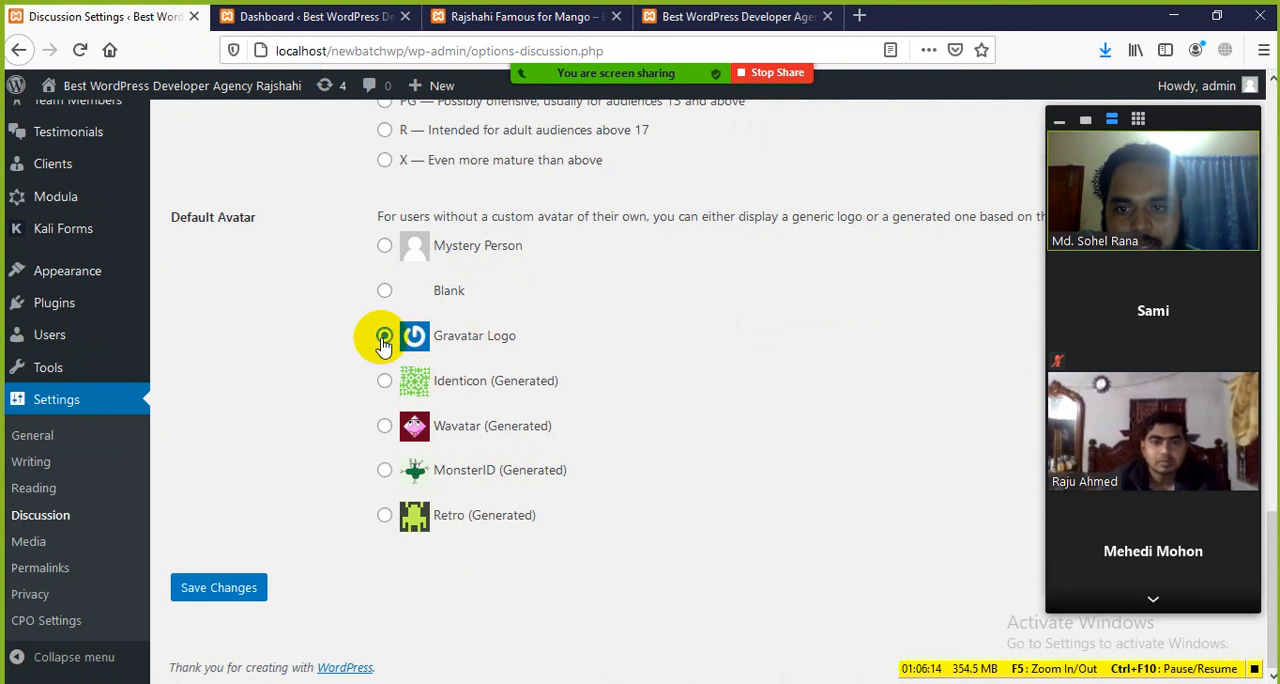
click(220, 587)
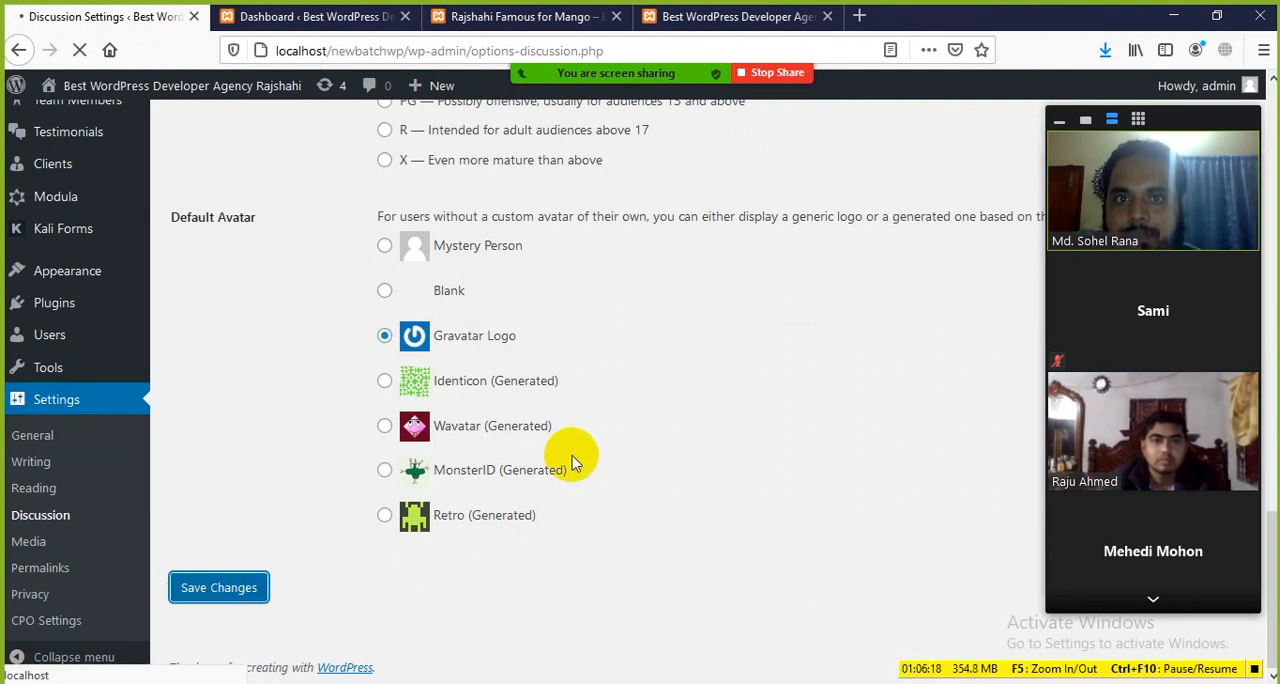
click(522, 16)
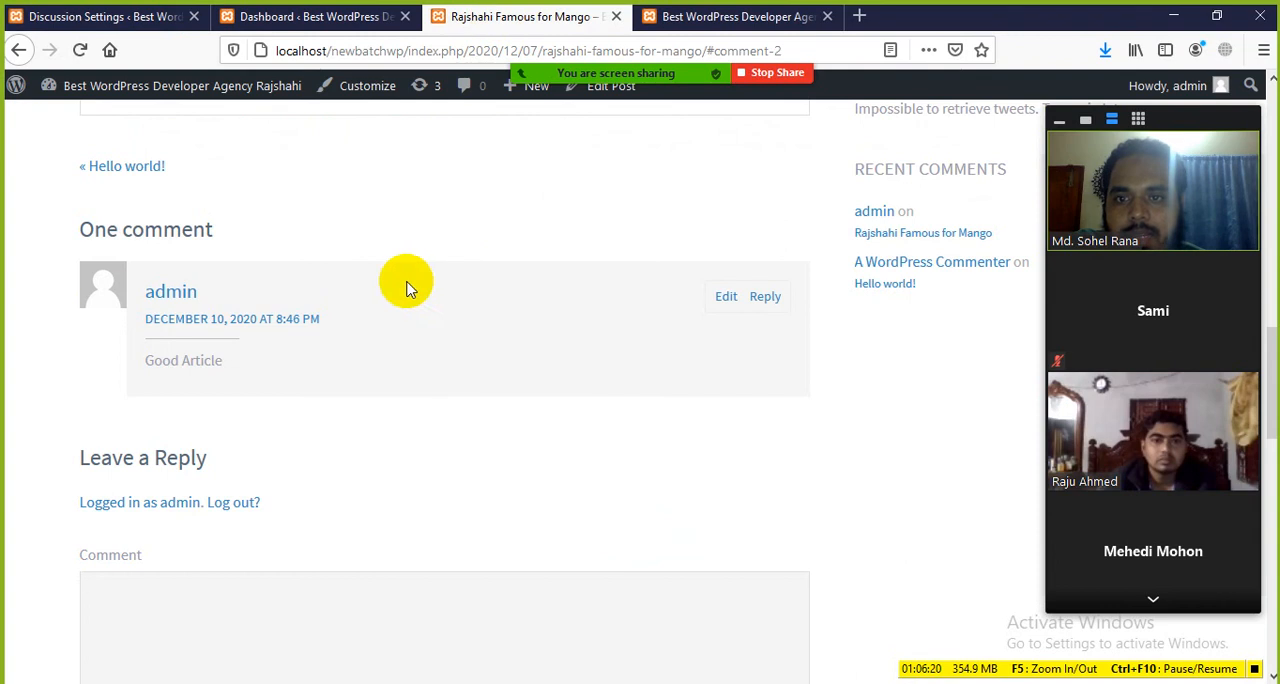
click(78, 52)
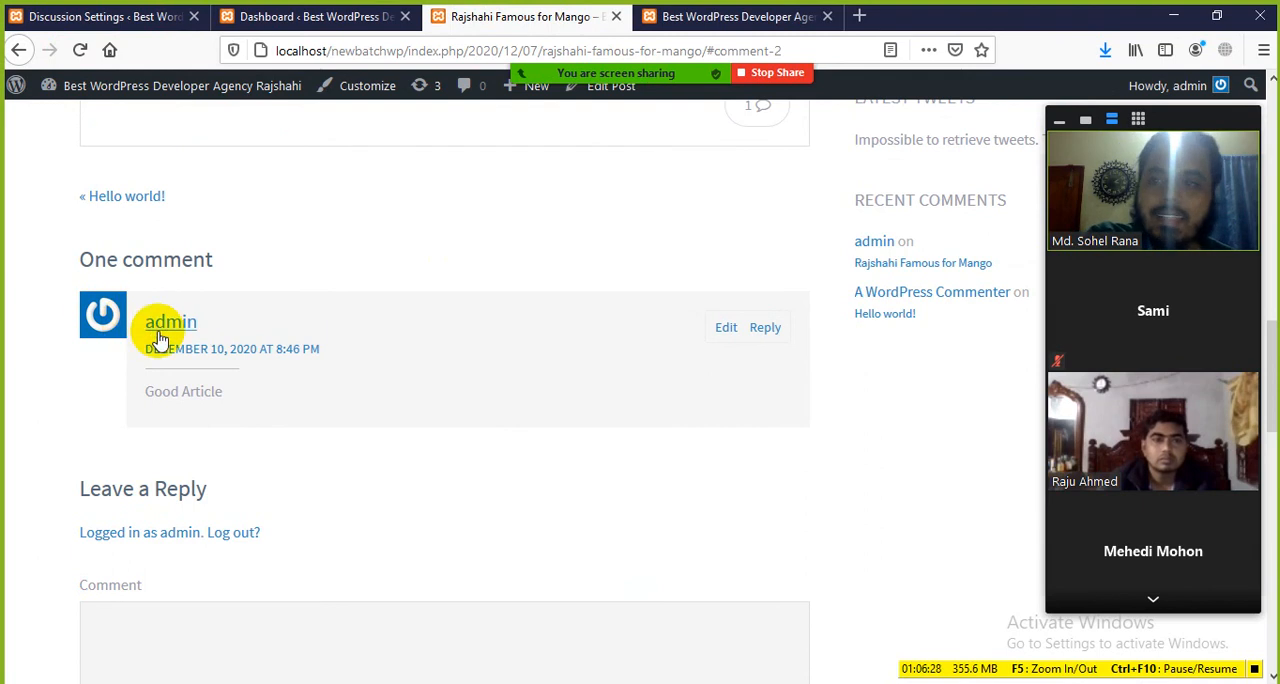
Step: Set the Default Avatar to Wavatar (Generated), save the Discussion Settings, and reload the mango post to check the comment avatar
click(240, 22)
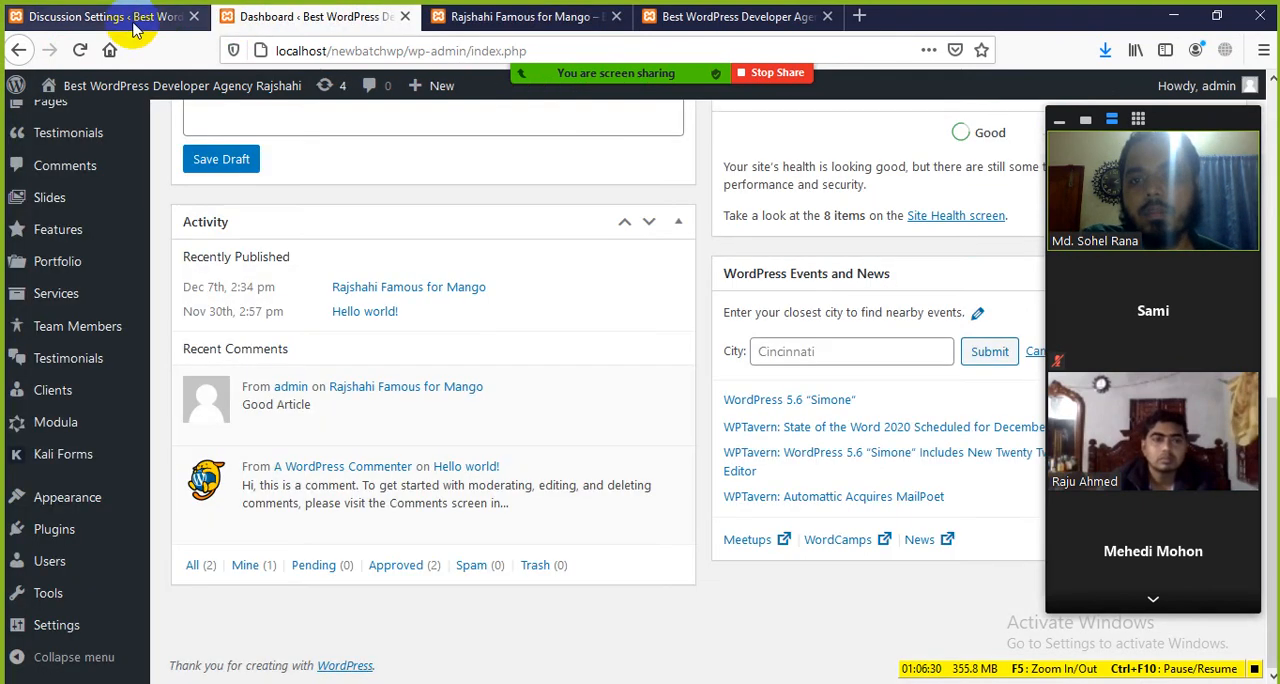
click(120, 16)
scroll(346, 372, down, 4)
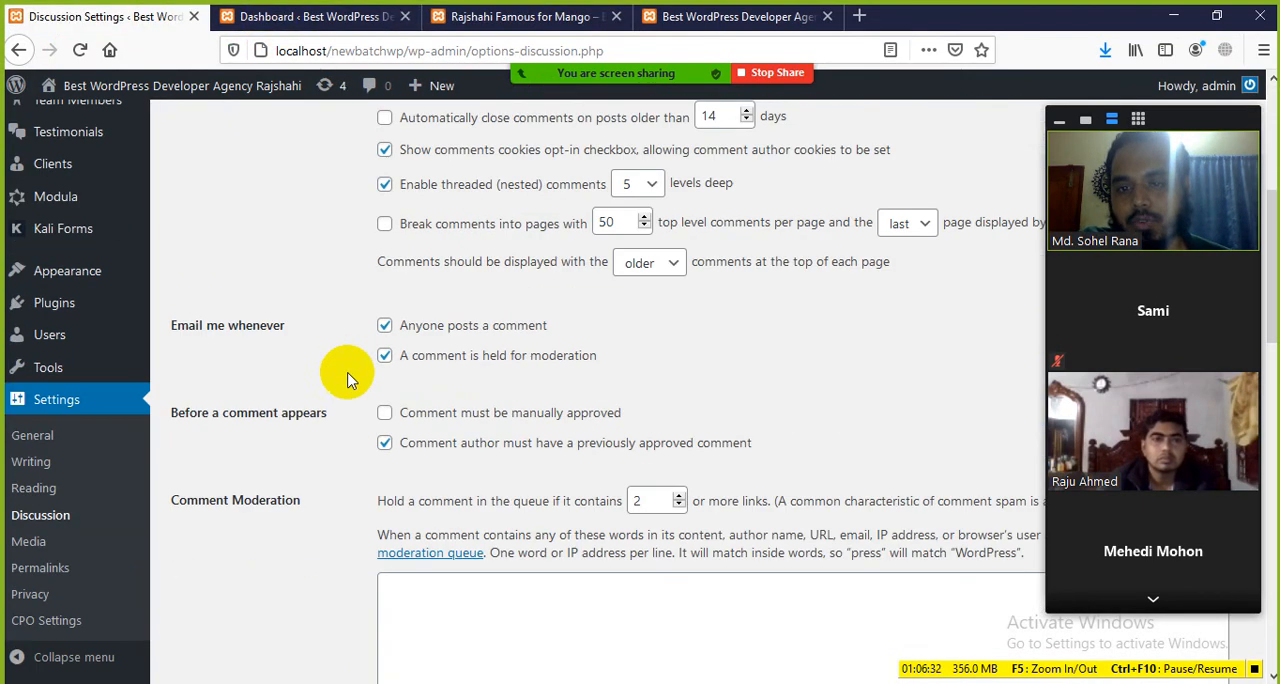
click(338, 19)
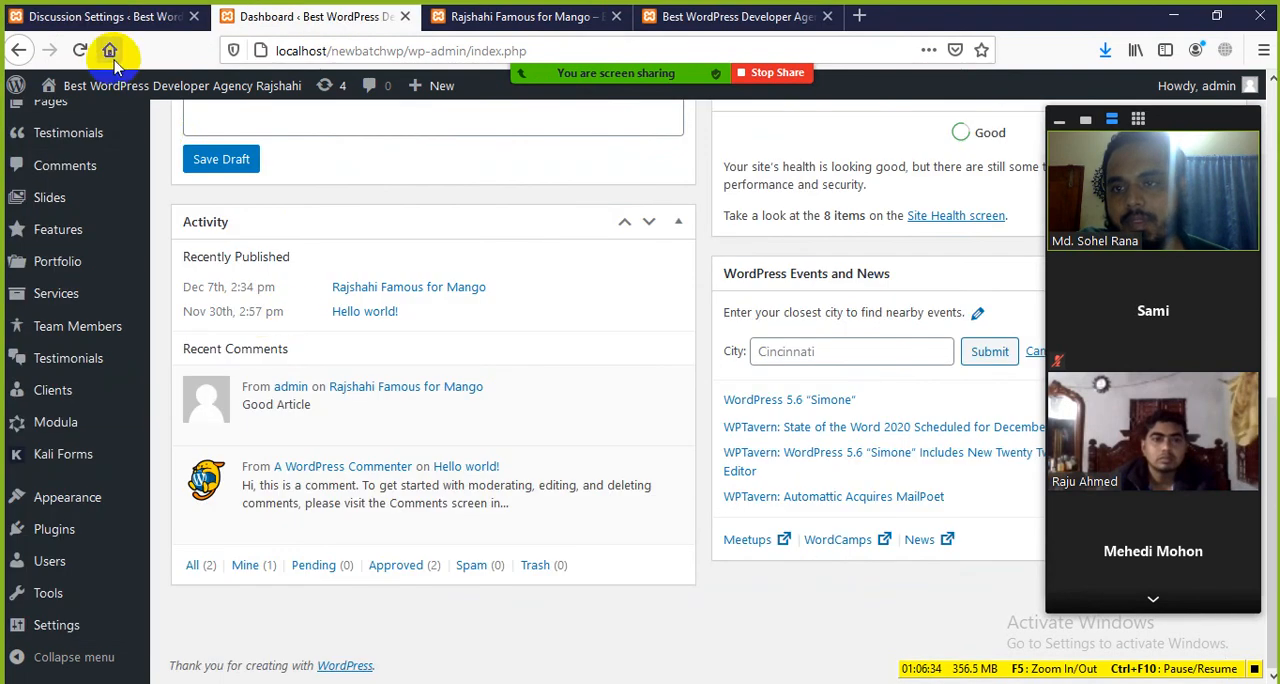
click(100, 20)
scroll(365, 460, down, 10)
scroll(365, 460, down, 3)
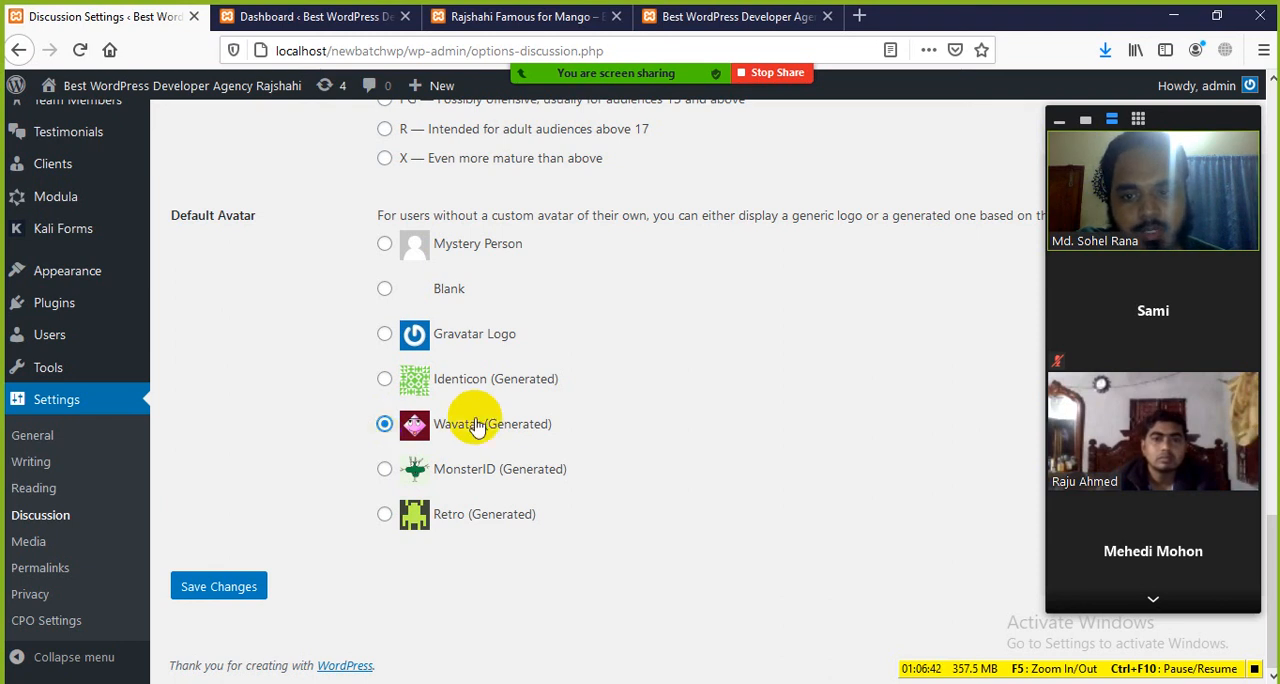
click(232, 589)
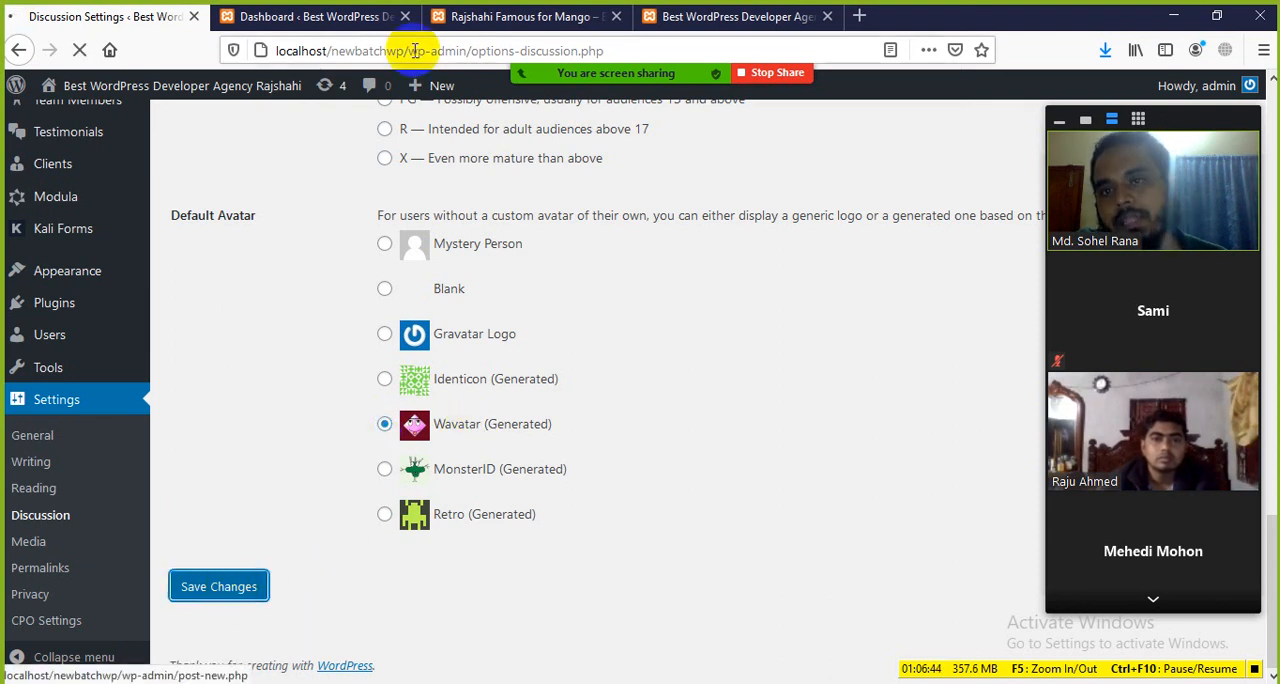
click(362, 18)
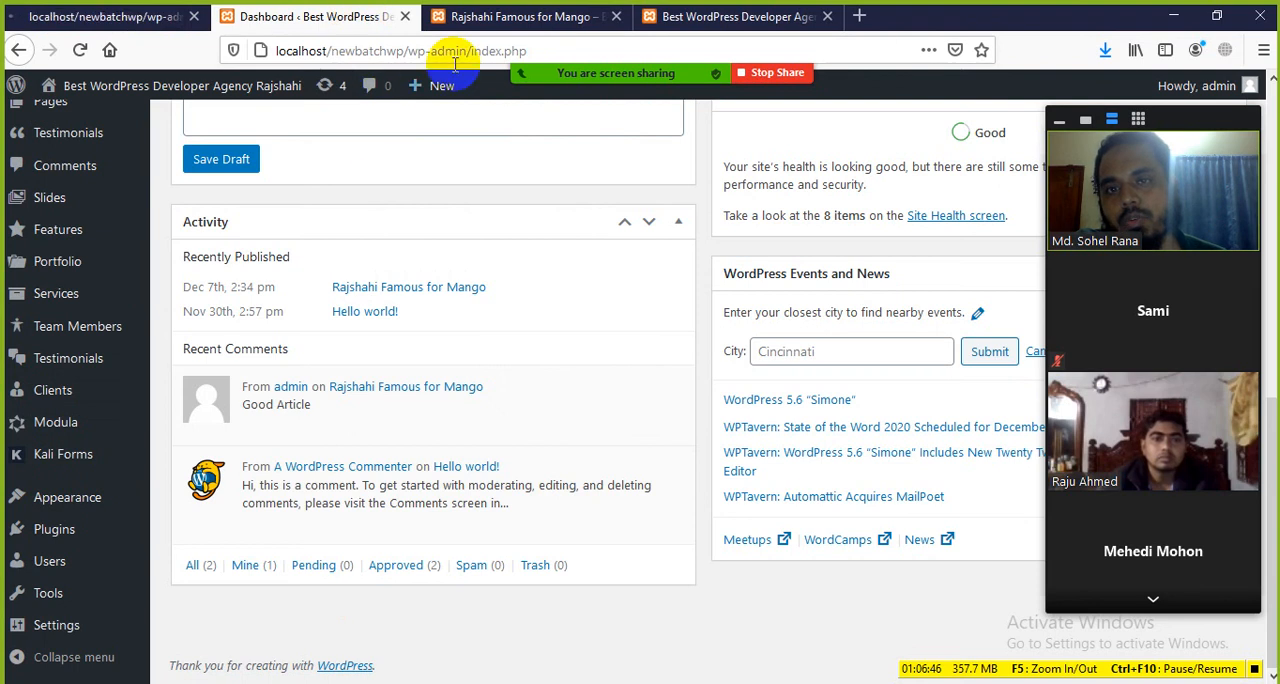
click(486, 16)
click(78, 50)
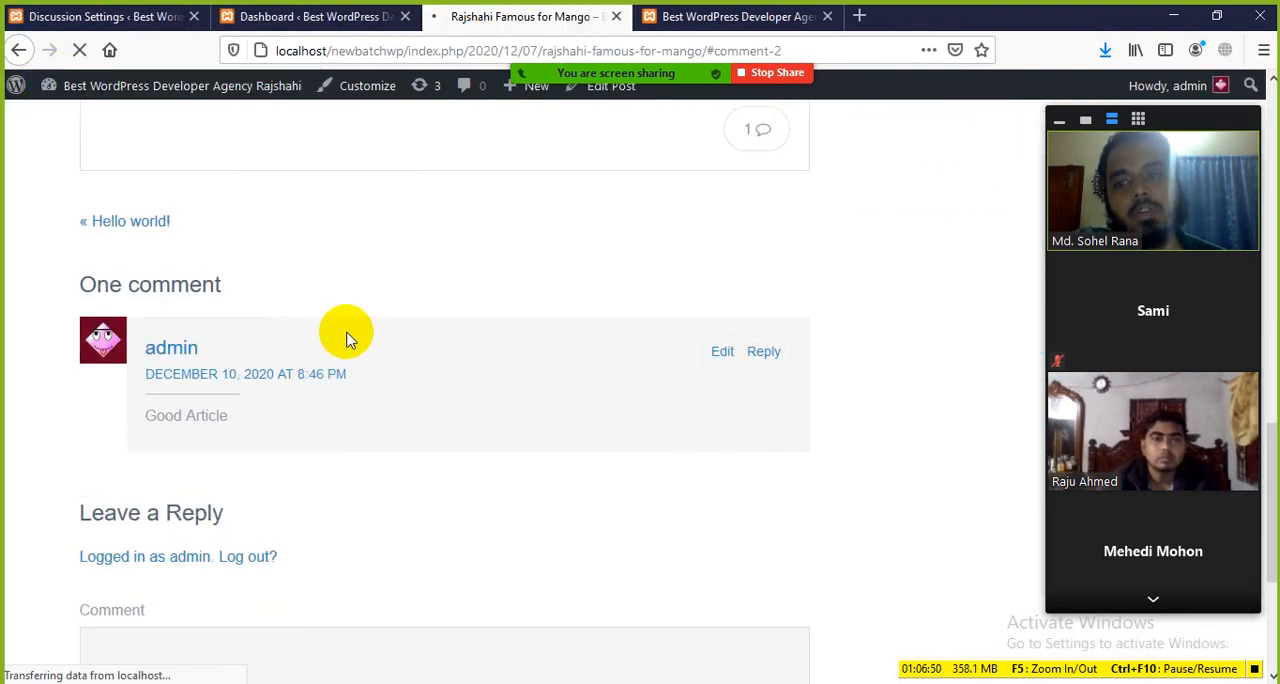
Step: Return to the Discussion Settings, set the Default Avatar to Mystery Person, and save the changes
click(300, 16)
click(132, 16)
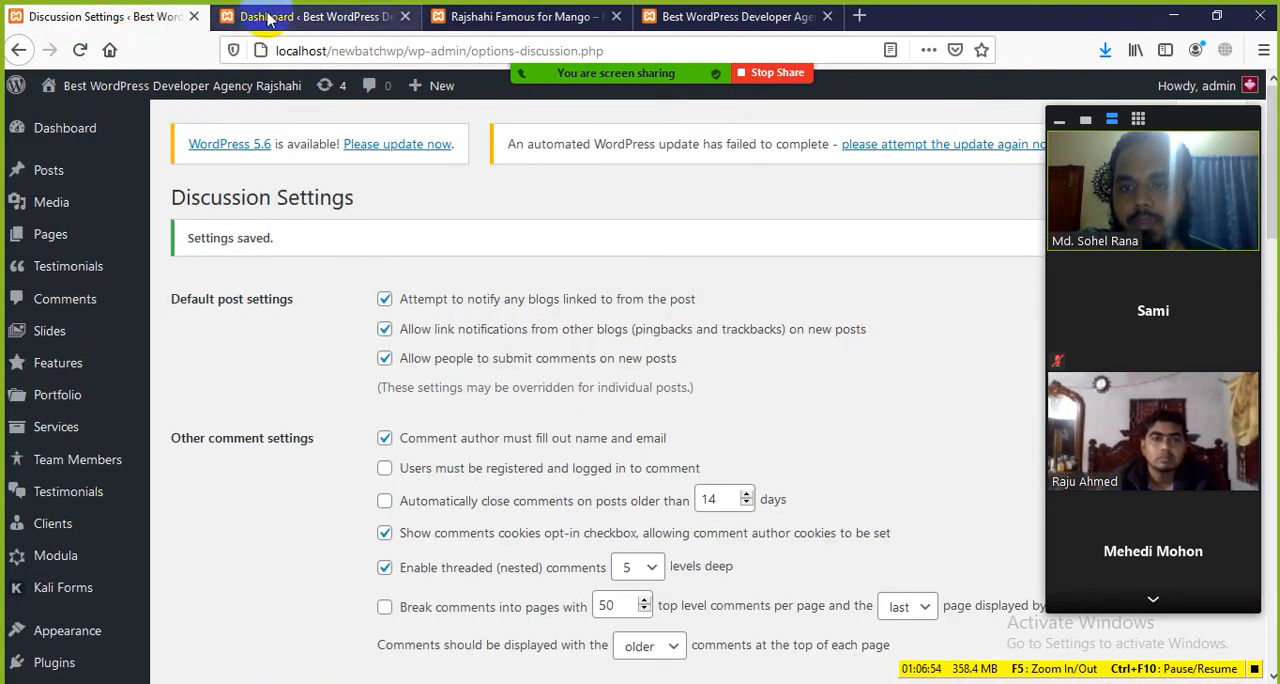
scroll(371, 480, down, 15)
scroll(380, 492, down, 2)
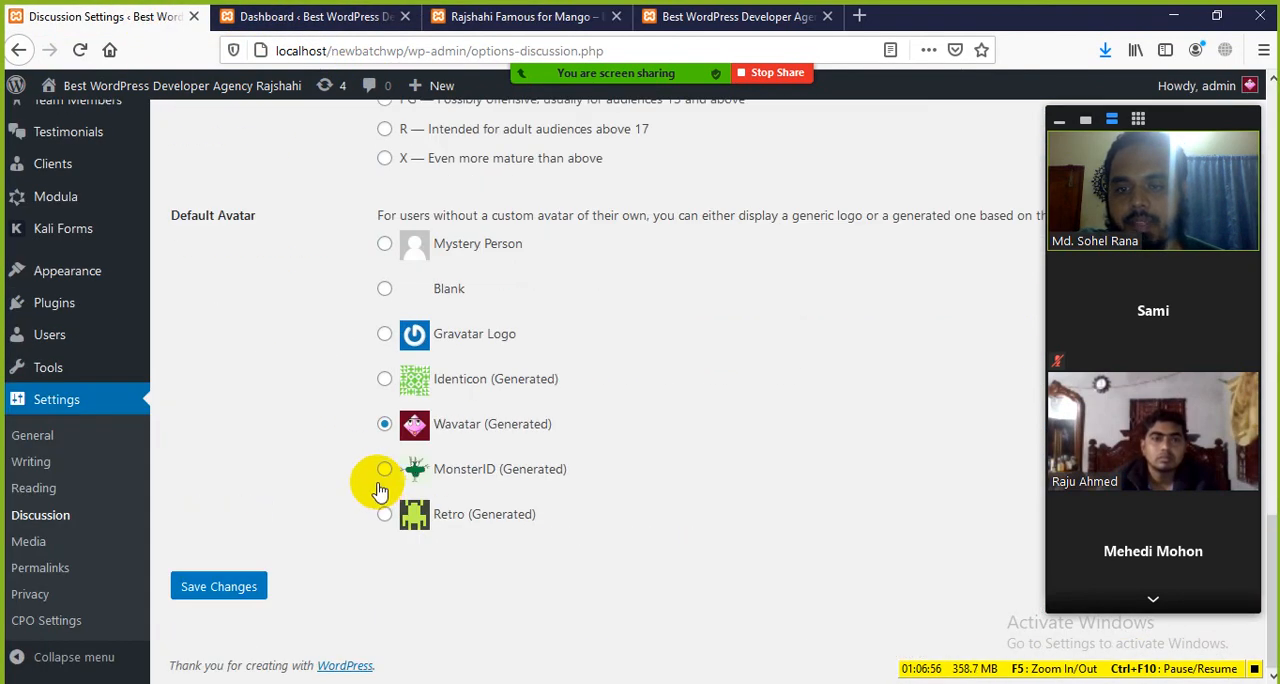
click(385, 246)
click(233, 588)
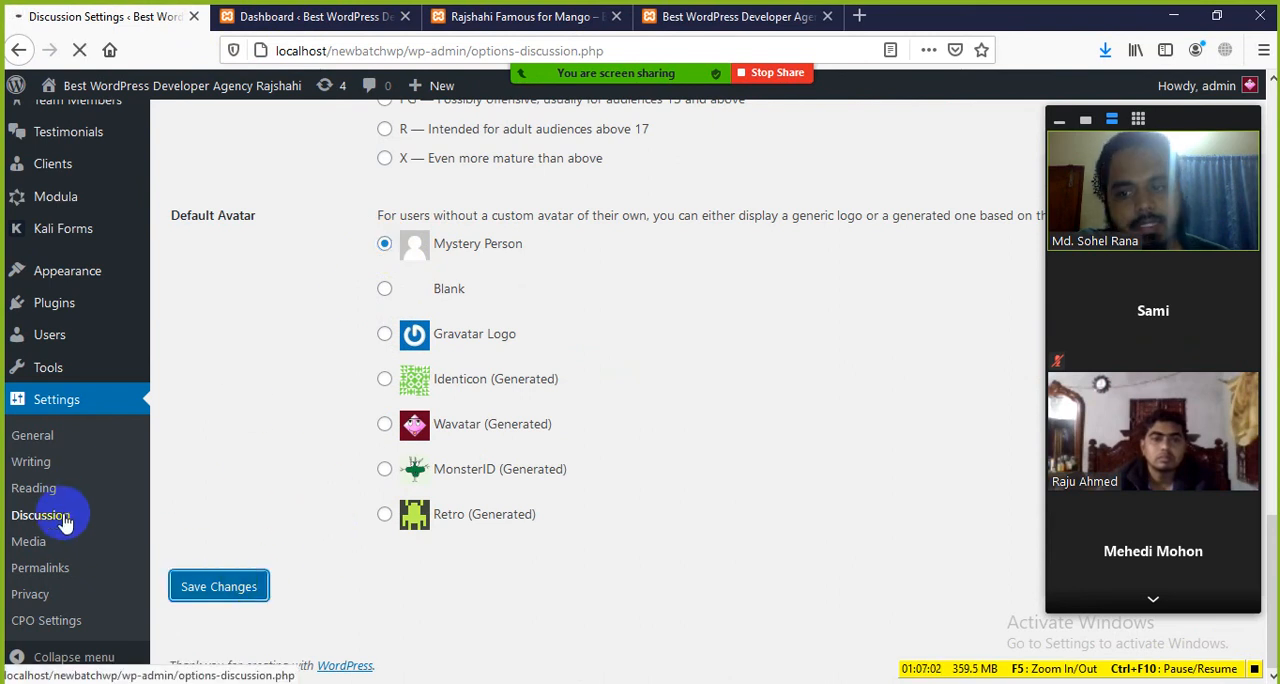
Step: Open the Media Settings and look over the image size and file upload options
scroll(210, 557, down, 5)
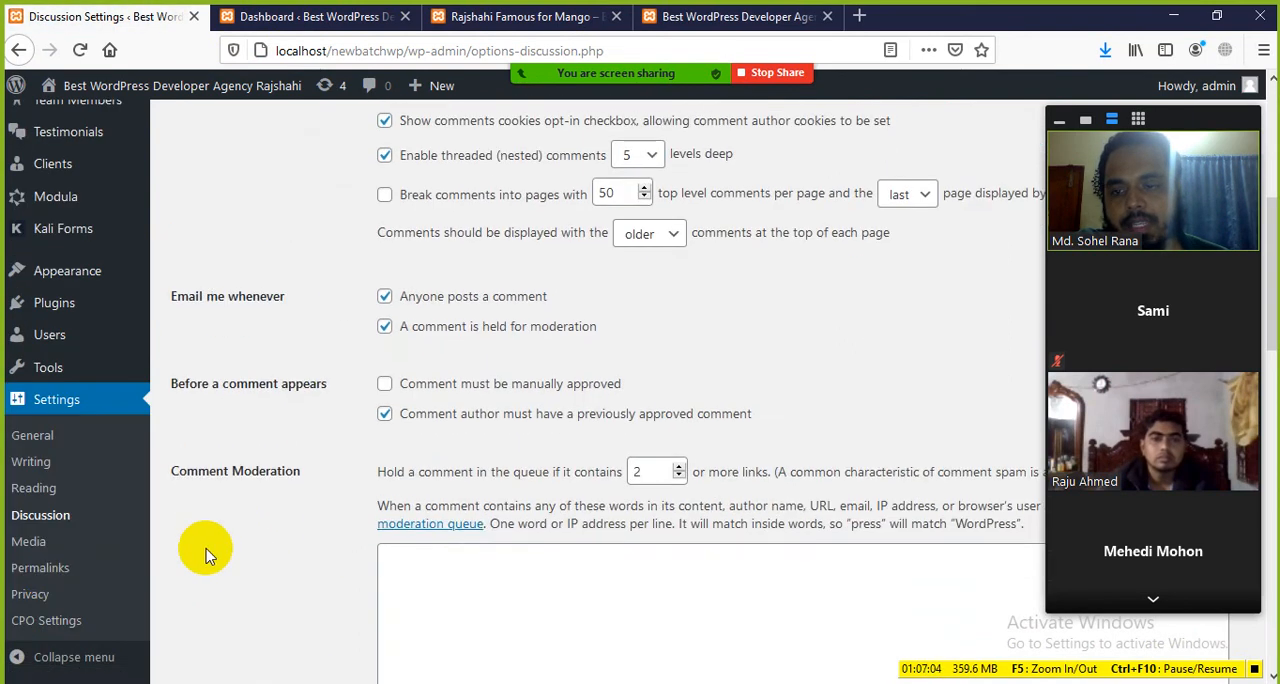
scroll(205, 555, down, 3)
click(27, 545)
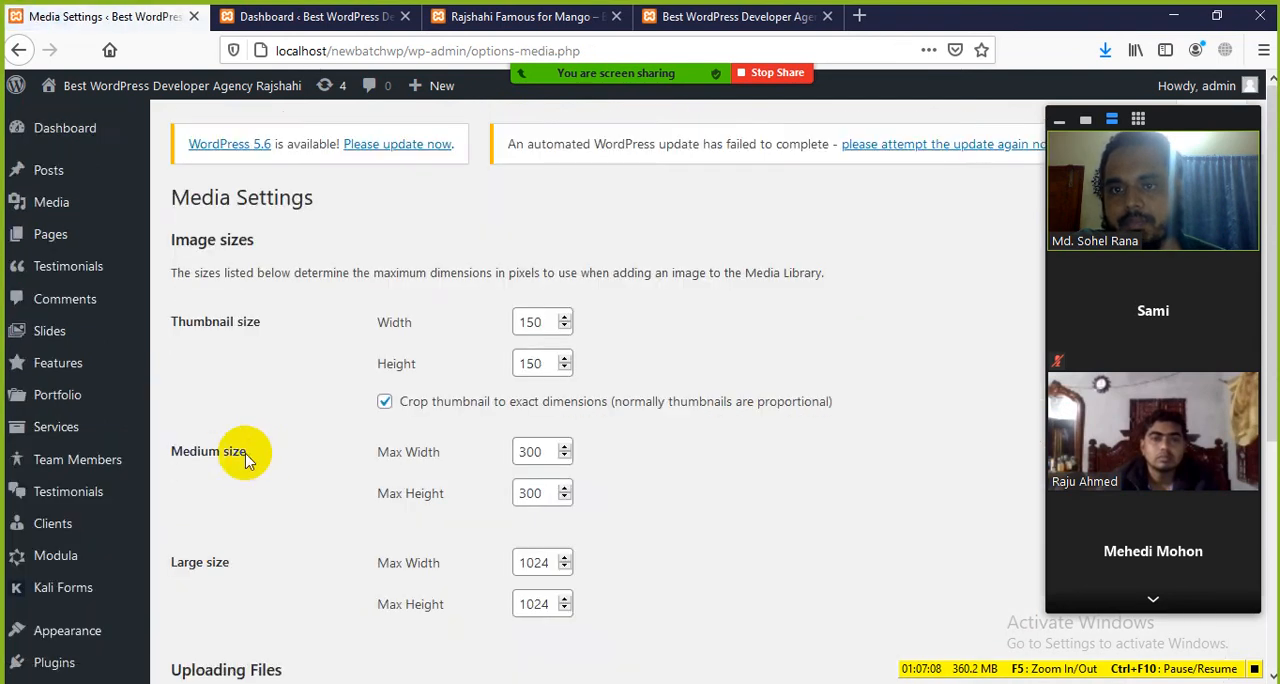
scroll(243, 452, down, 3)
scroll(290, 505, up, 2)
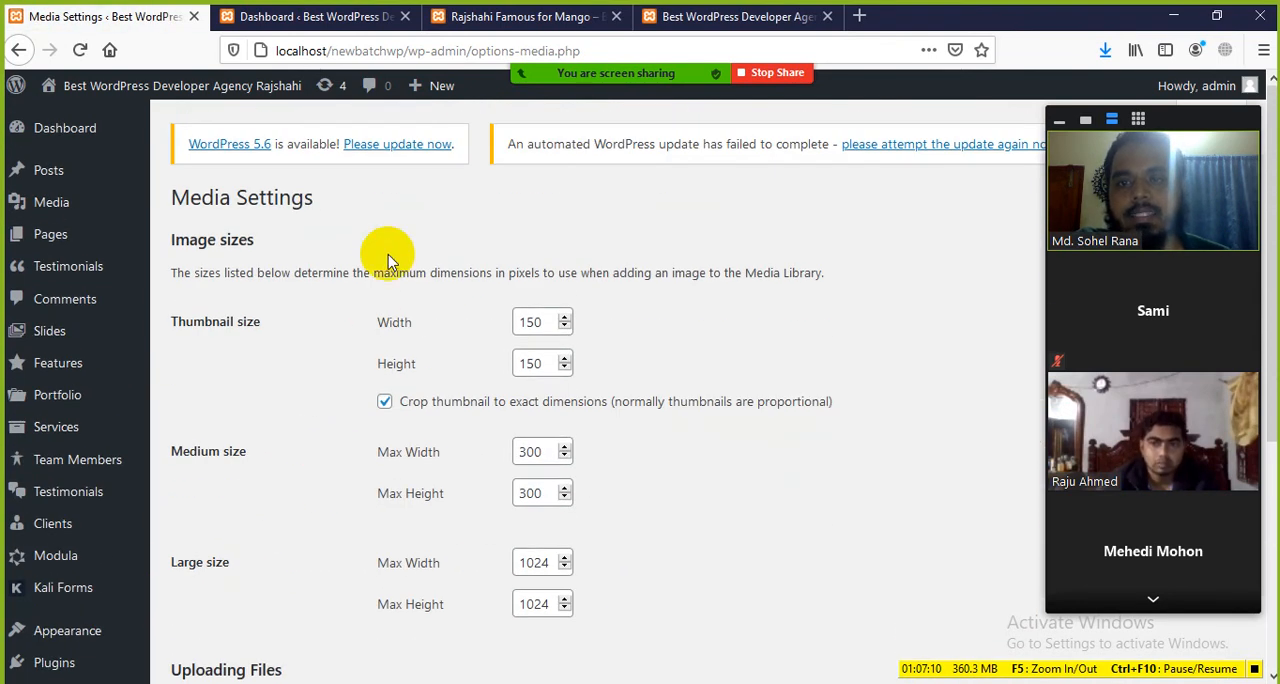
Step: View the featured image on the live mango post as an example of an uploaded picture
click(514, 18)
scroll(277, 170, up, 1)
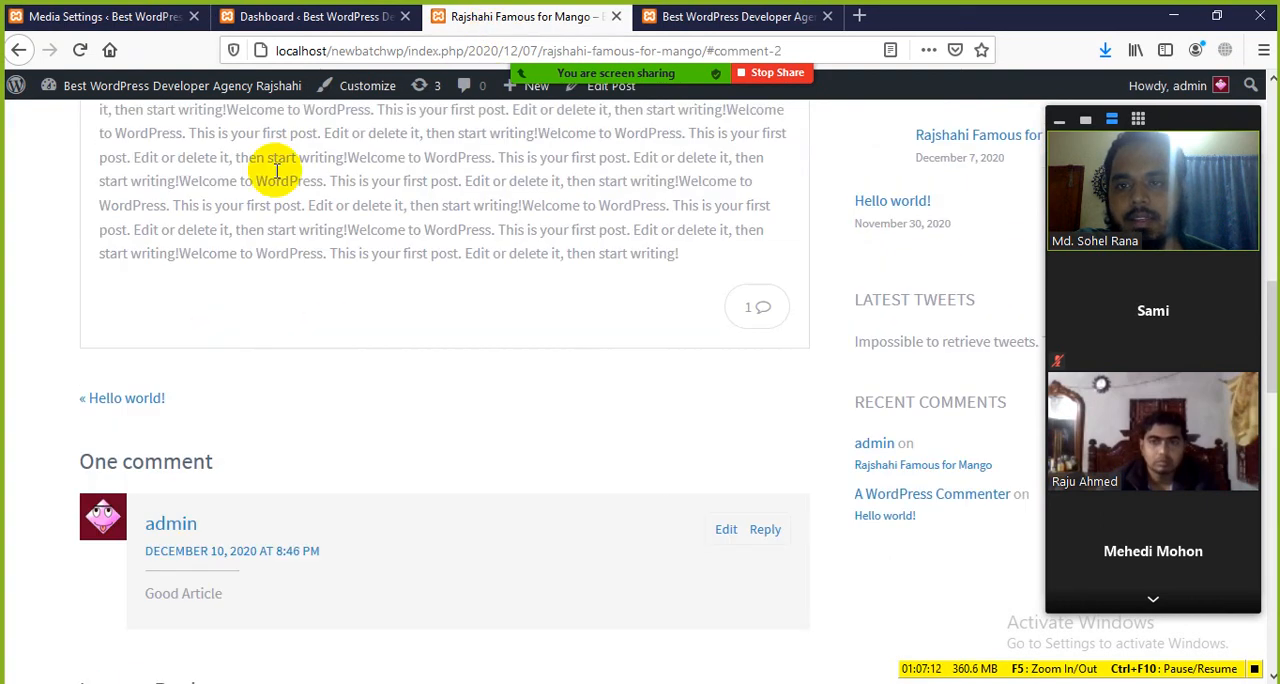
scroll(277, 170, up, 8)
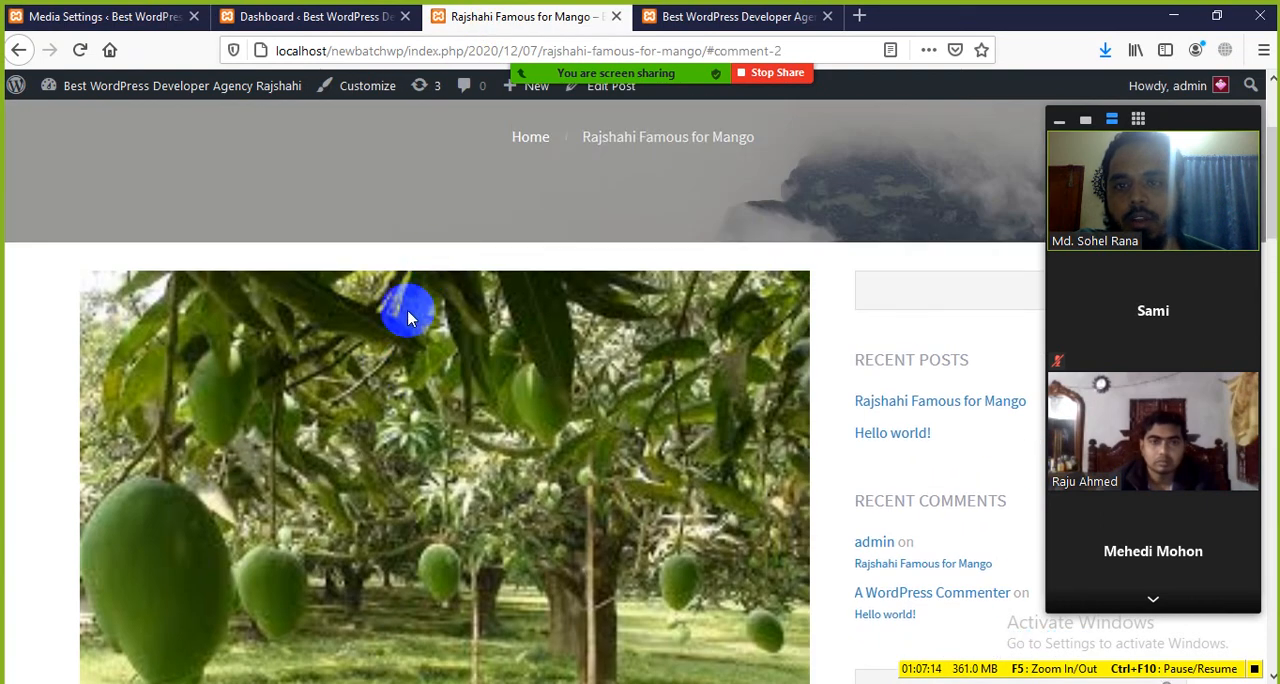
scroll(408, 318, down, 3)
click(315, 17)
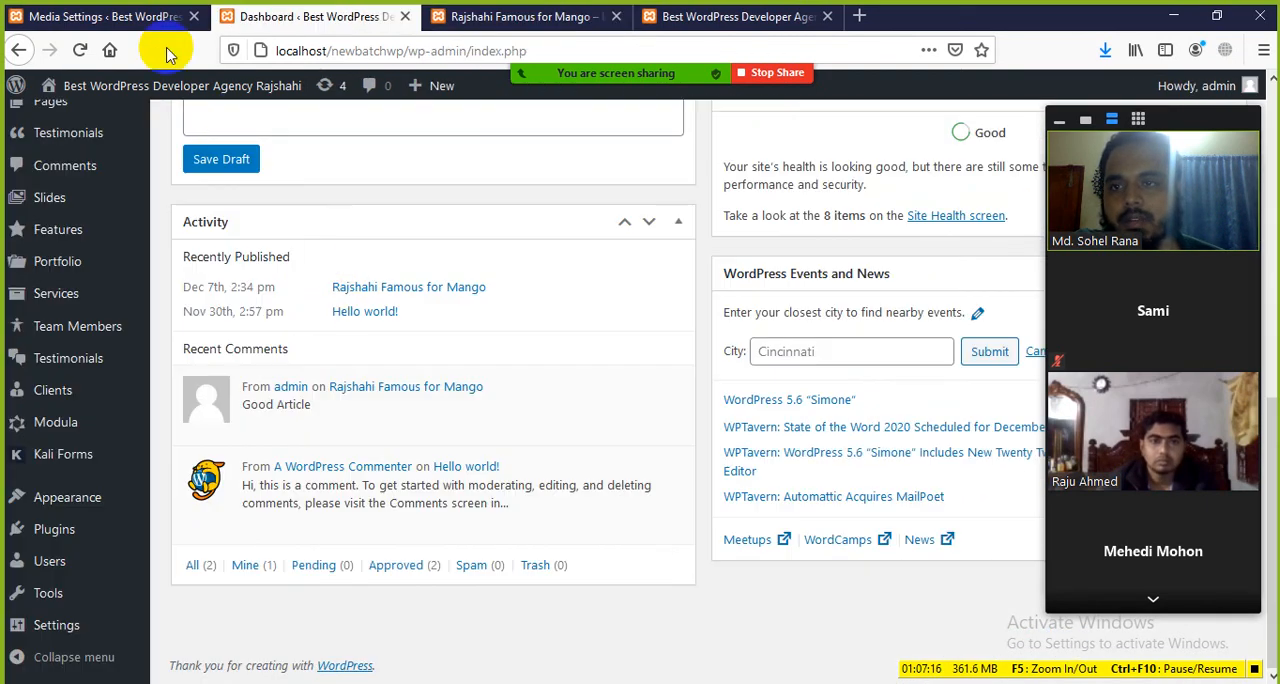
Step: Examine the Thumbnail and Medium size dimensions in the Media Settings, highlighting the Medium Max Width value
click(150, 17)
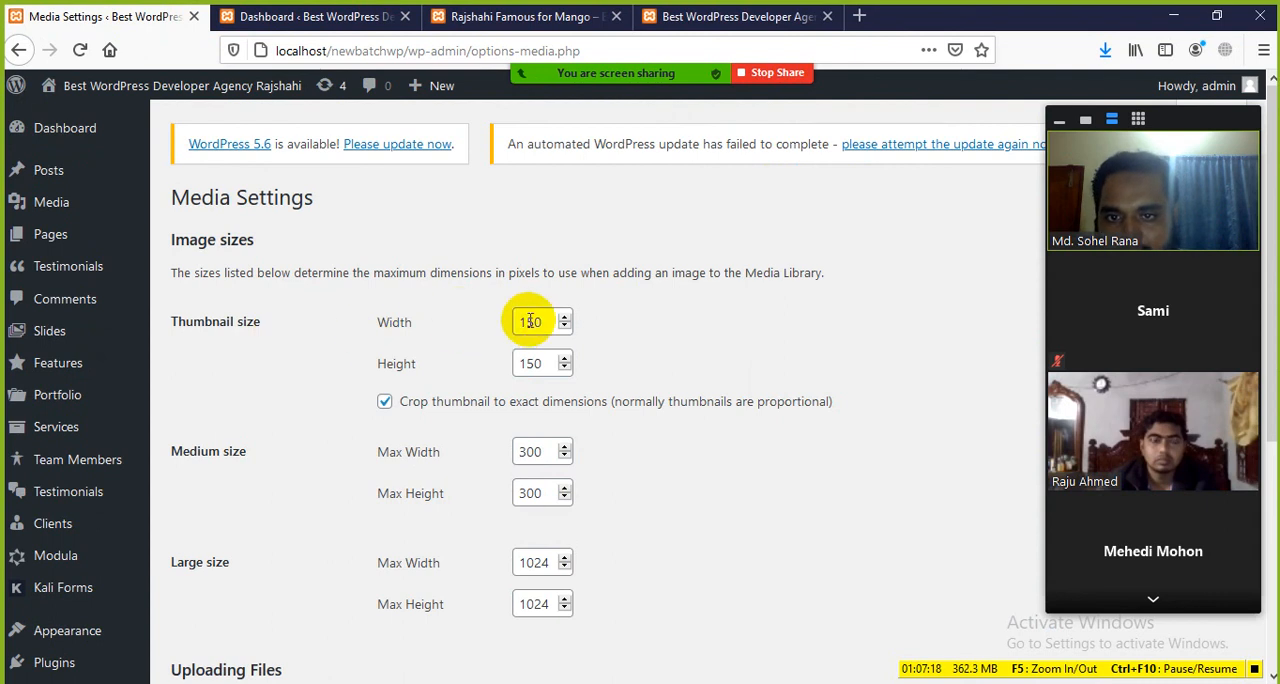
scroll(533, 362, down, 4)
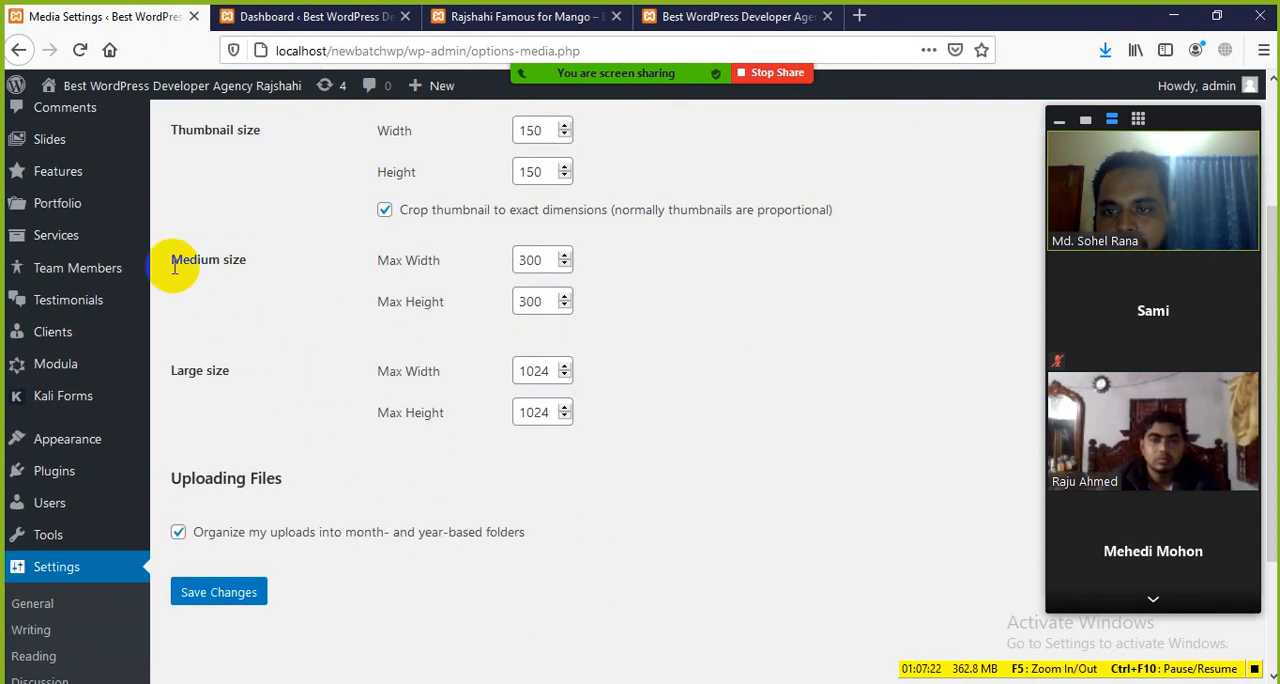
scroll(200, 275, up, 2)
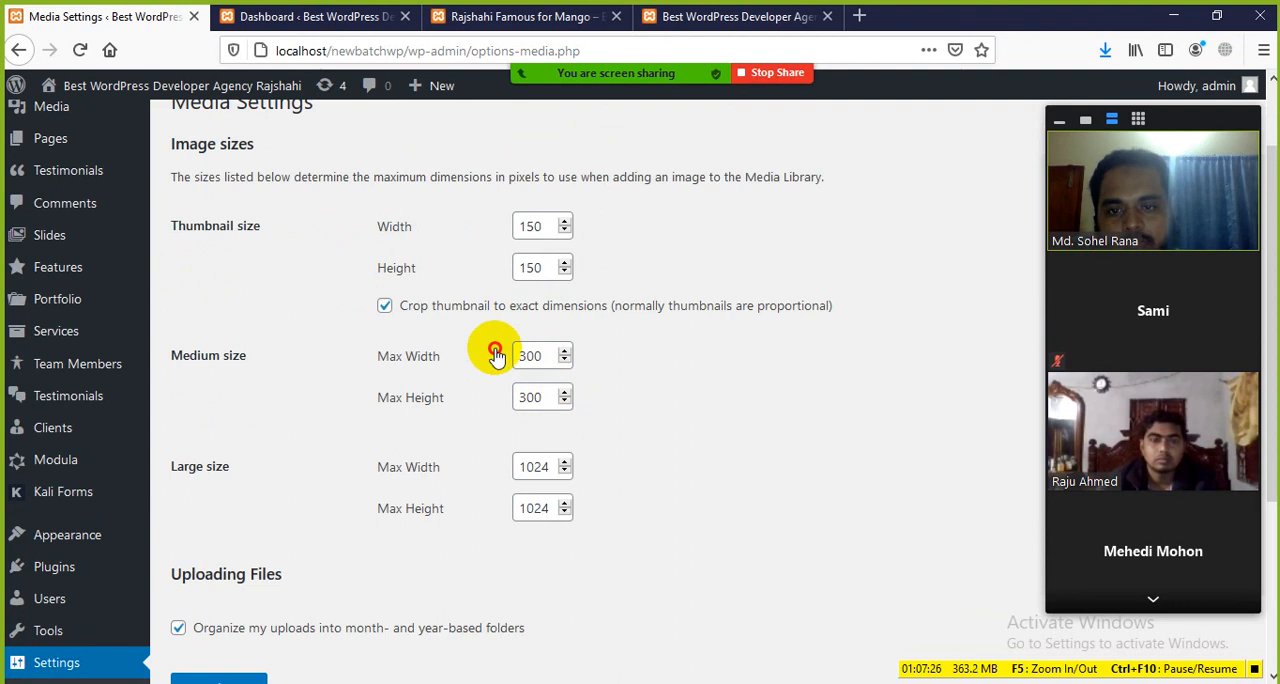
scroll(288, 455, down, 2)
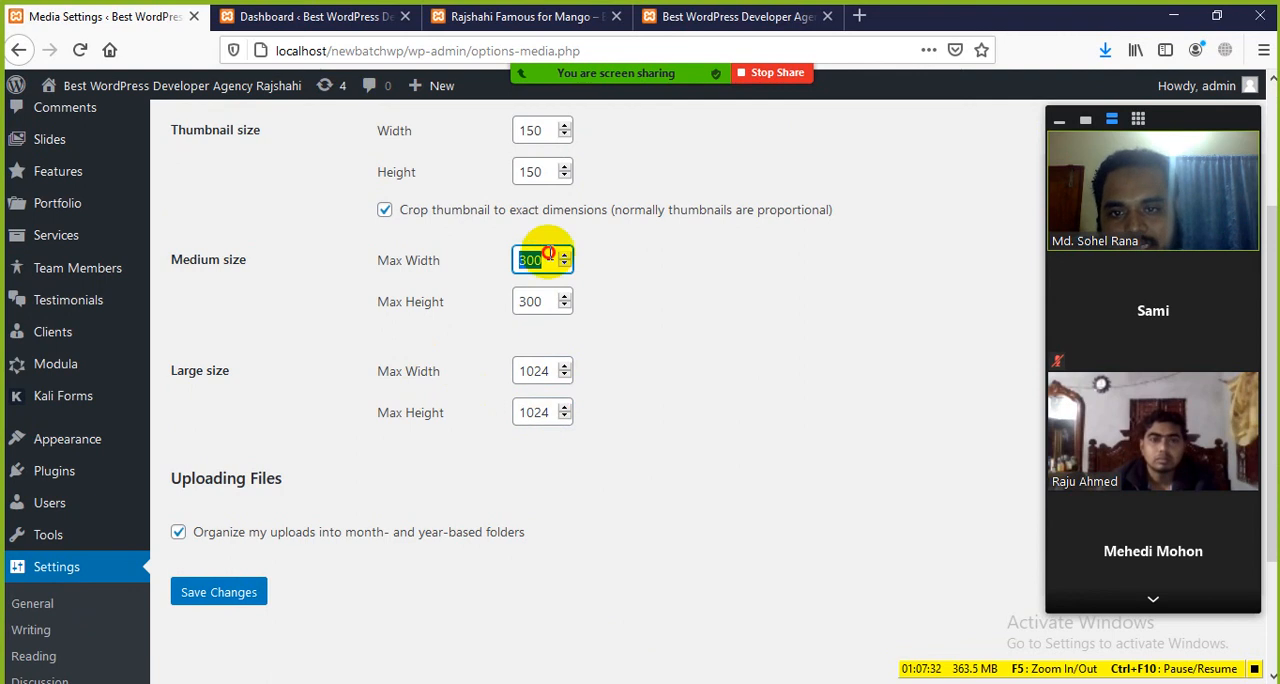
scroll(405, 274, up, 2)
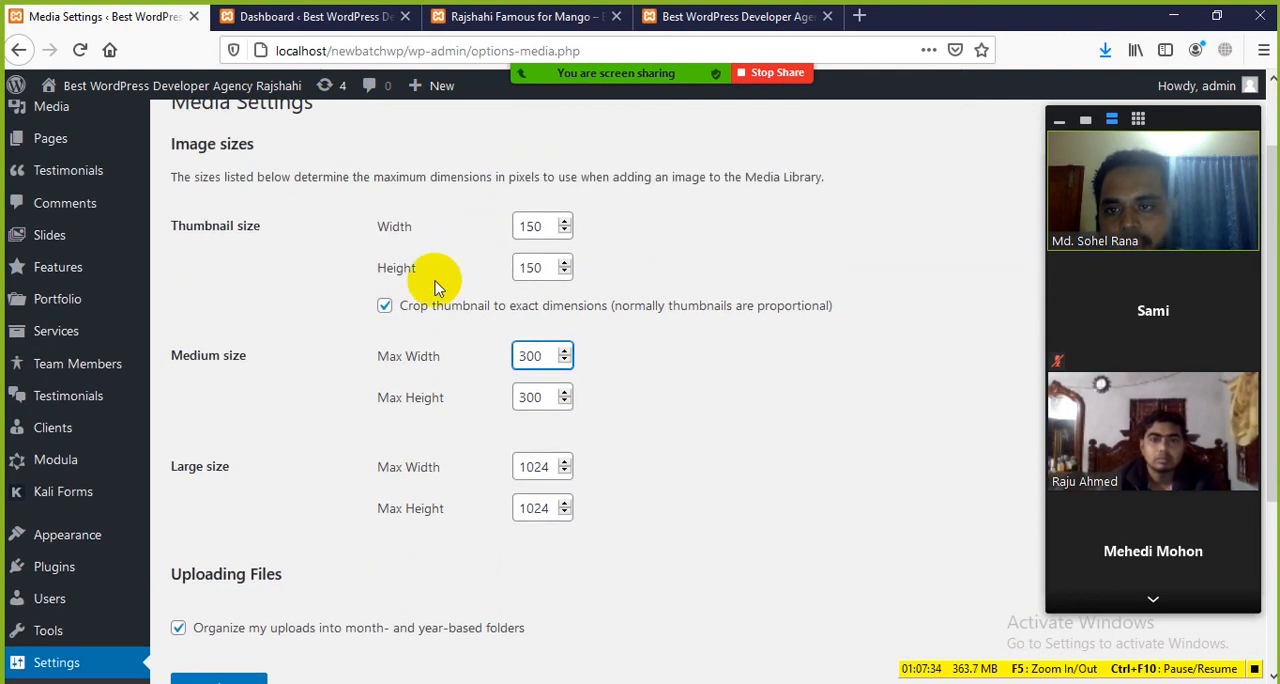
Step: Inspect the mango post's featured image in the browser's developer tools to see its image markup and dimensions
click(318, 16)
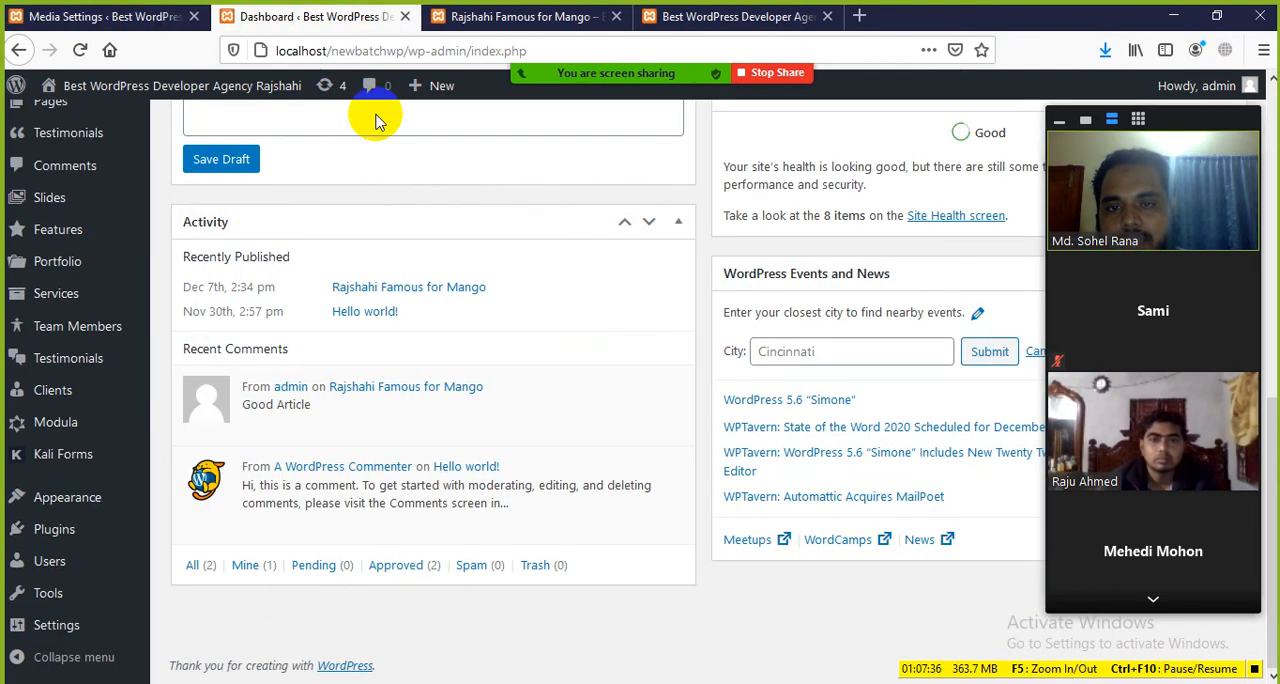
click(522, 17)
scroll(443, 309, down, 1)
scroll(491, 320, up, 5)
scroll(514, 363, down, 2)
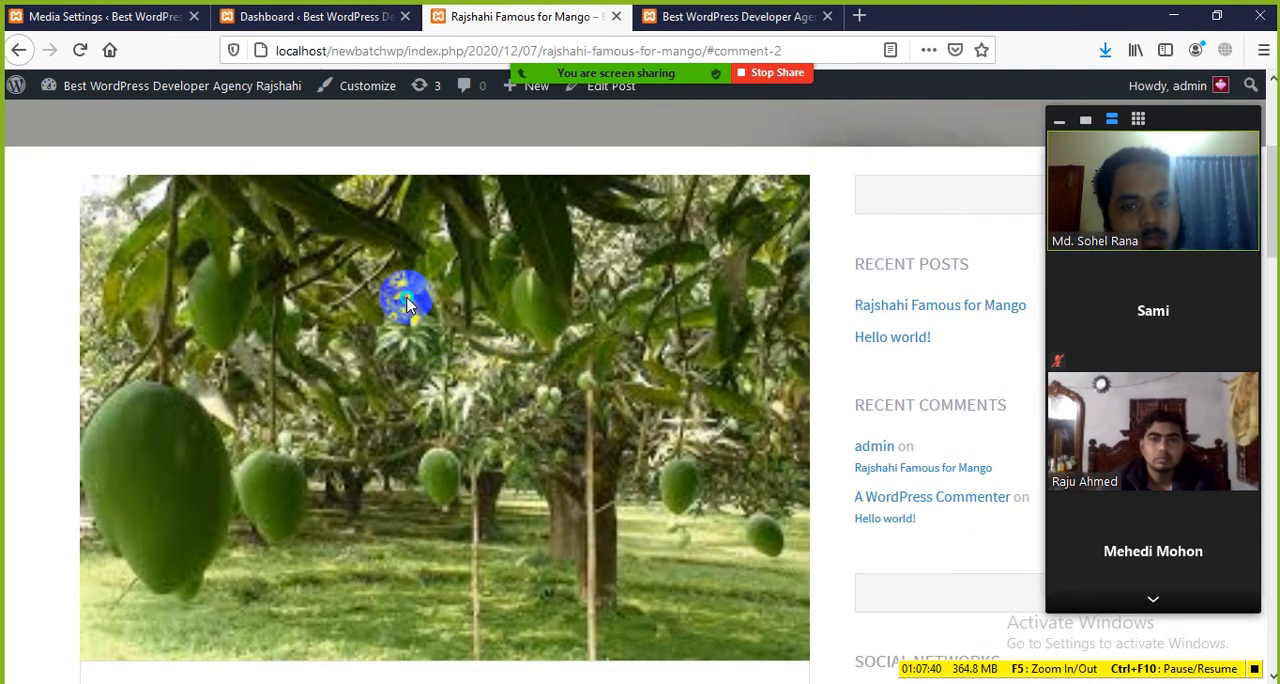
right_click(406, 300)
click(457, 487)
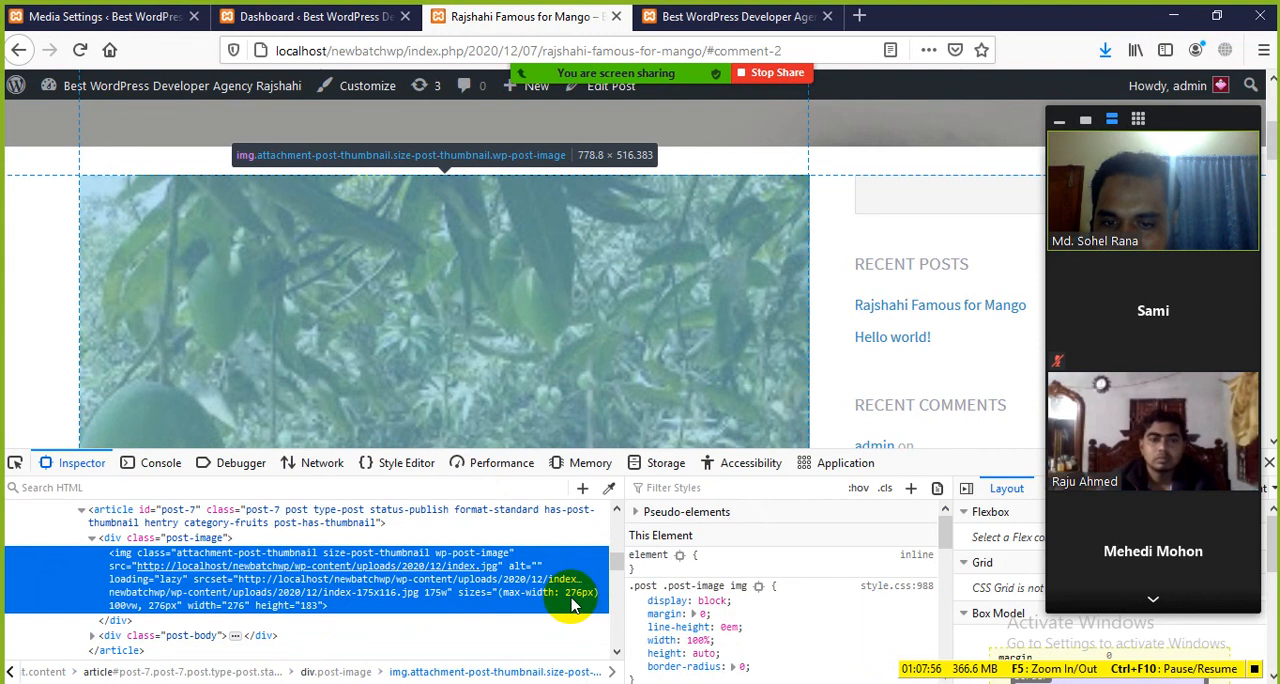
Step: Compare the inspected image with the sizes in the Media Settings and highlight the Thumbnail size label
click(258, 28)
click(122, 18)
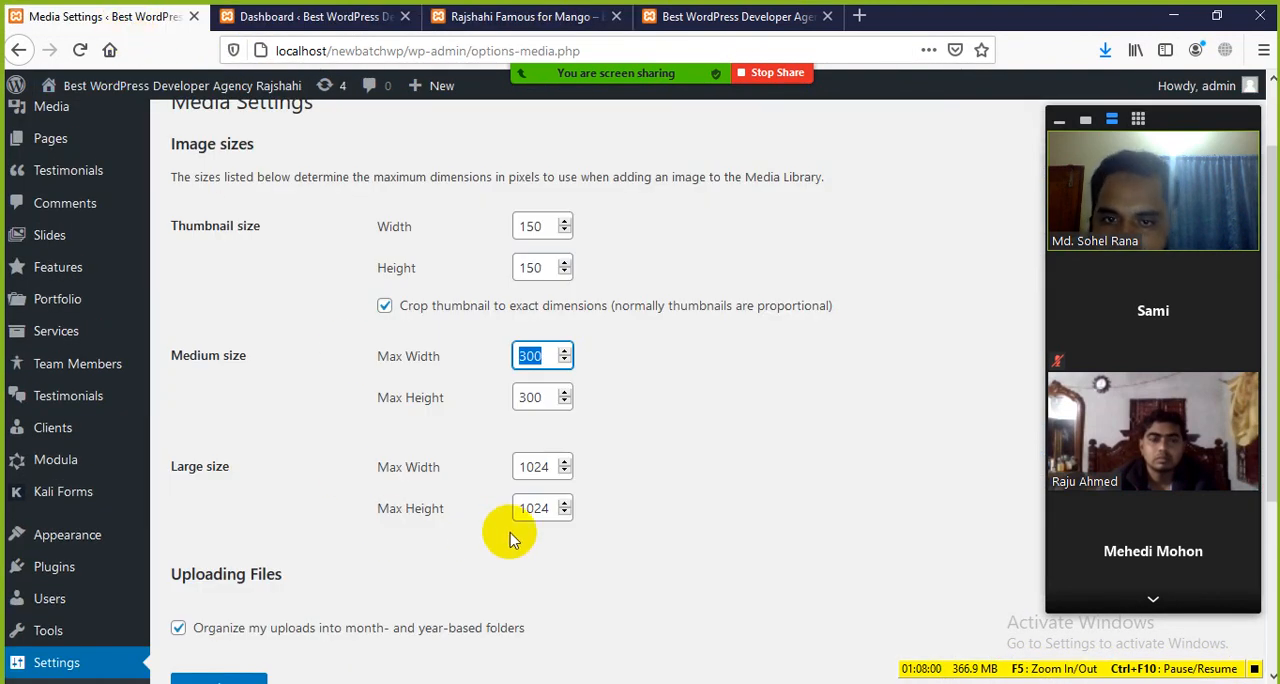
click(480, 370)
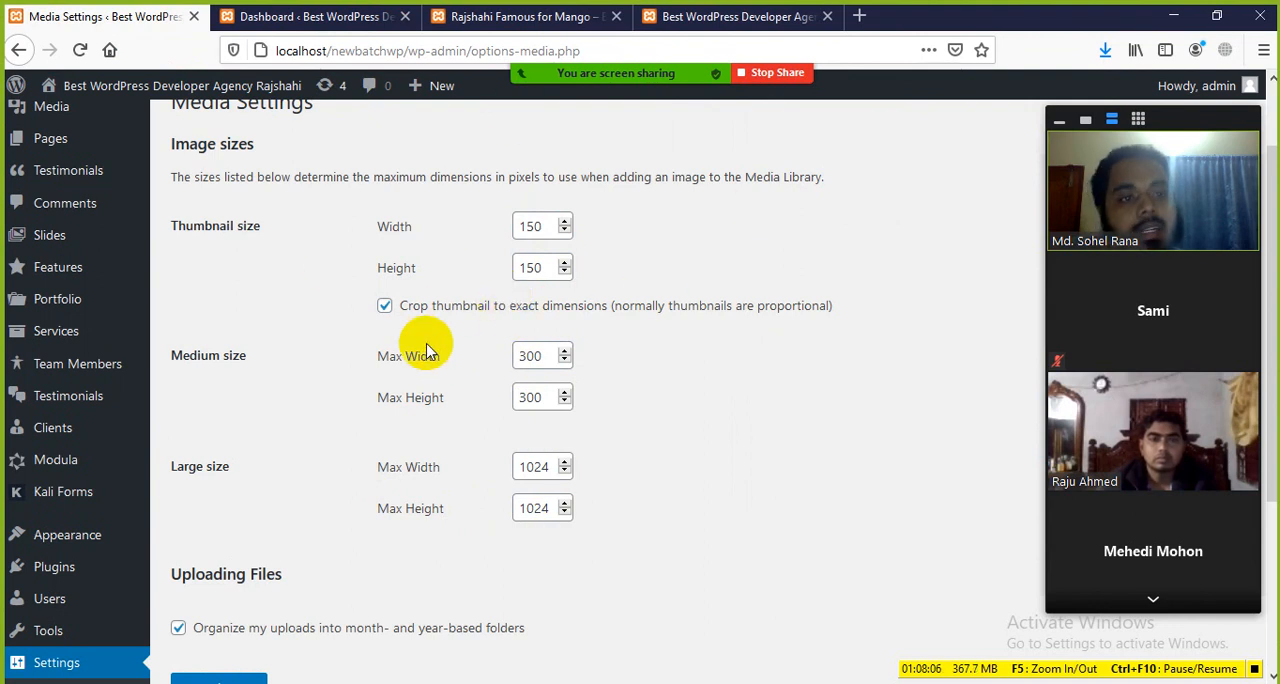
scroll(420, 352, down, 3)
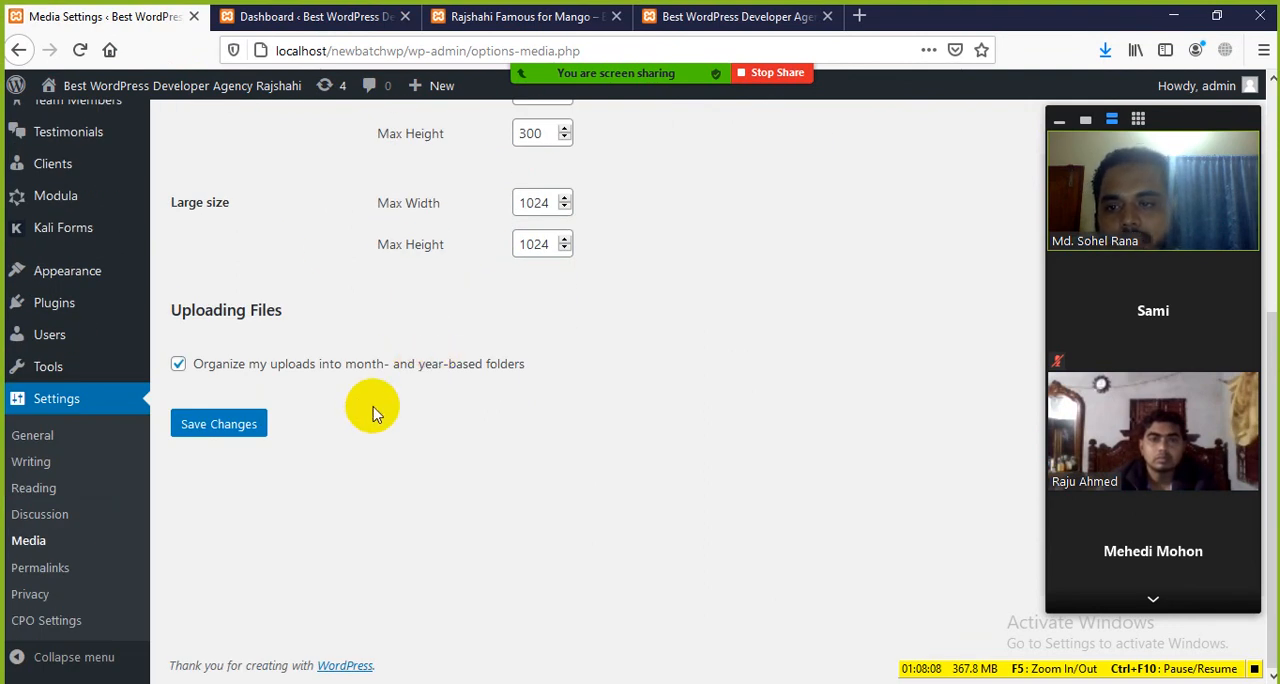
scroll(380, 400, up, 4)
drag(277, 323, 170, 330)
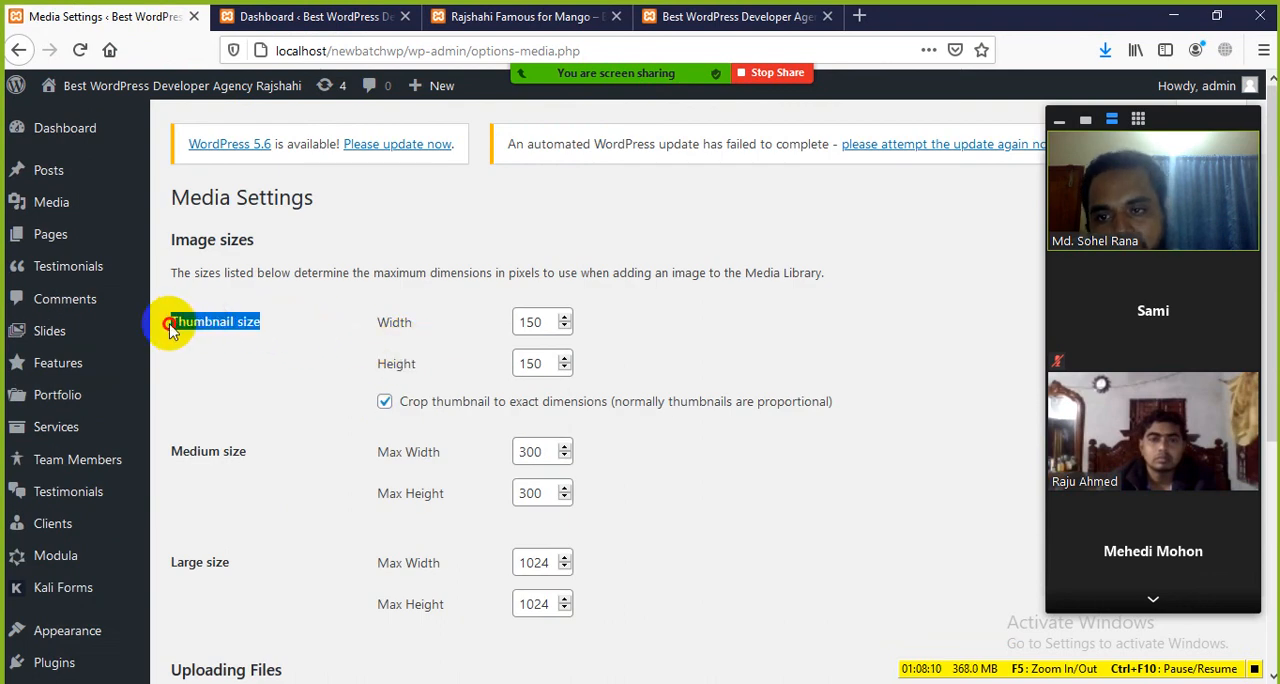
Step: View the mango post's inspected image again, then look at the site's front page
click(460, 18)
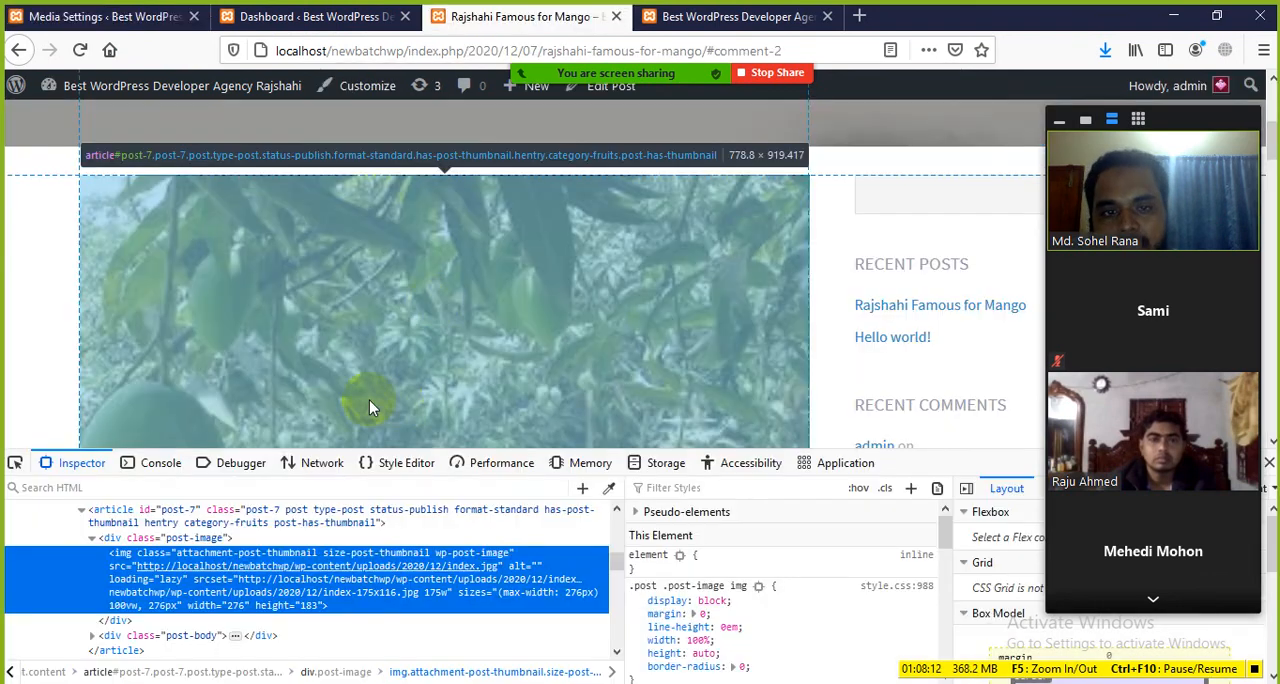
scroll(369, 400, up, 2)
scroll(355, 366, down, 3)
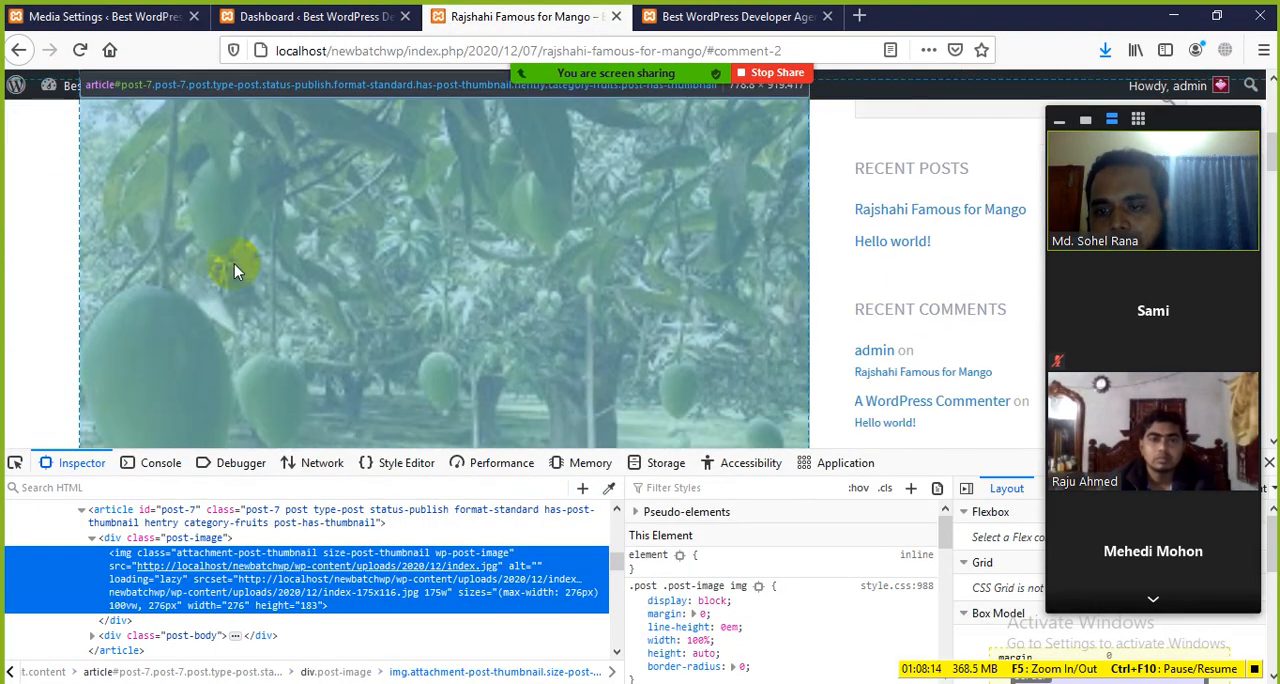
click(719, 9)
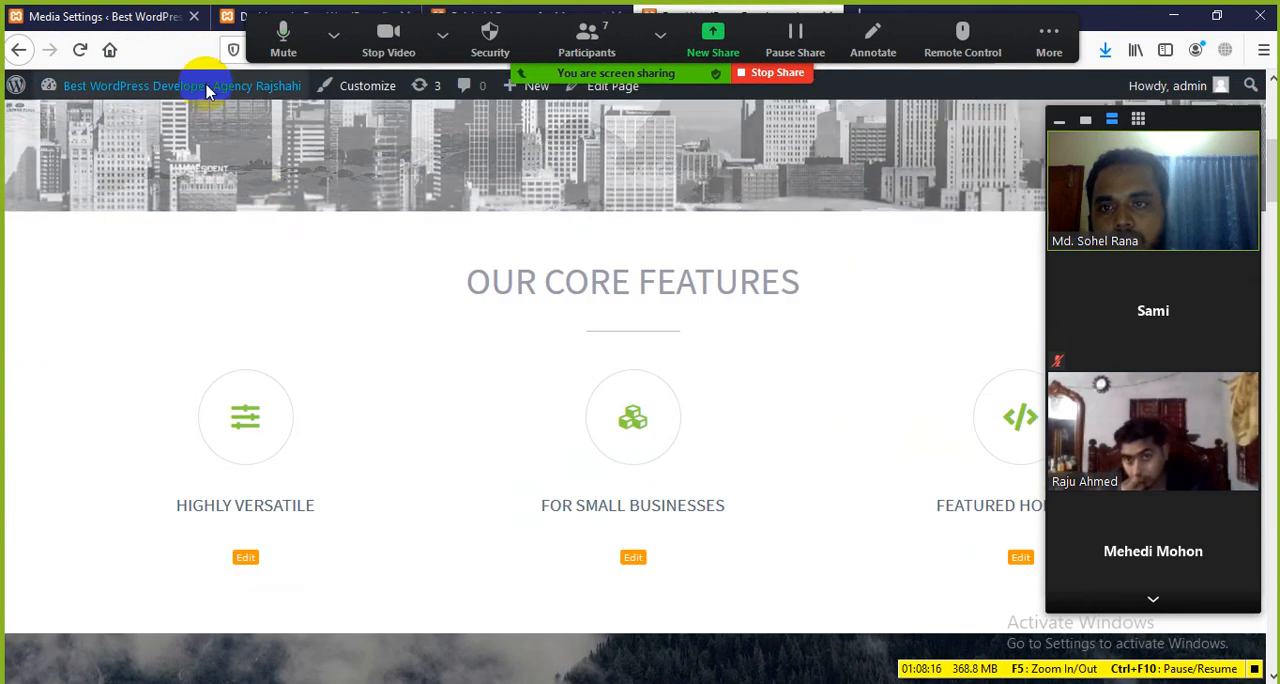
Step: Review the Medium size setting and the Uploading Files option in the Media Settings, highlighting their labels
click(149, 20)
scroll(498, 343, down, 2)
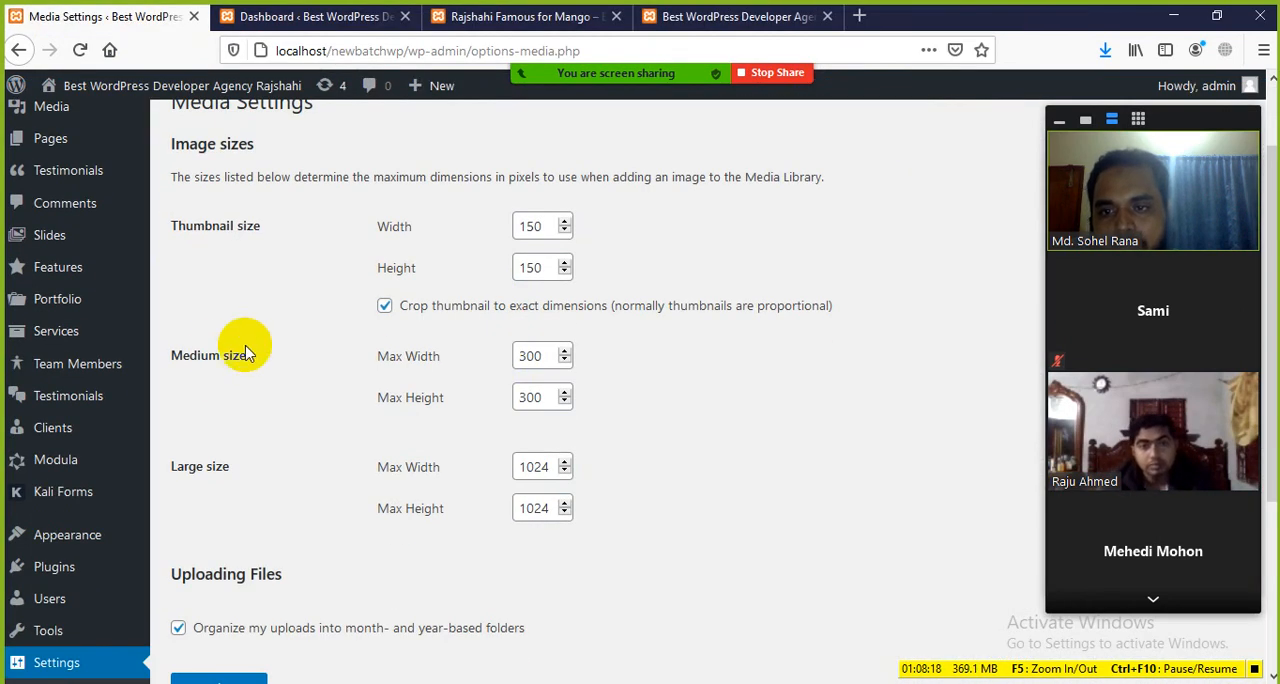
drag(180, 357, 329, 380)
click(357, 414)
scroll(229, 451, down, 3)
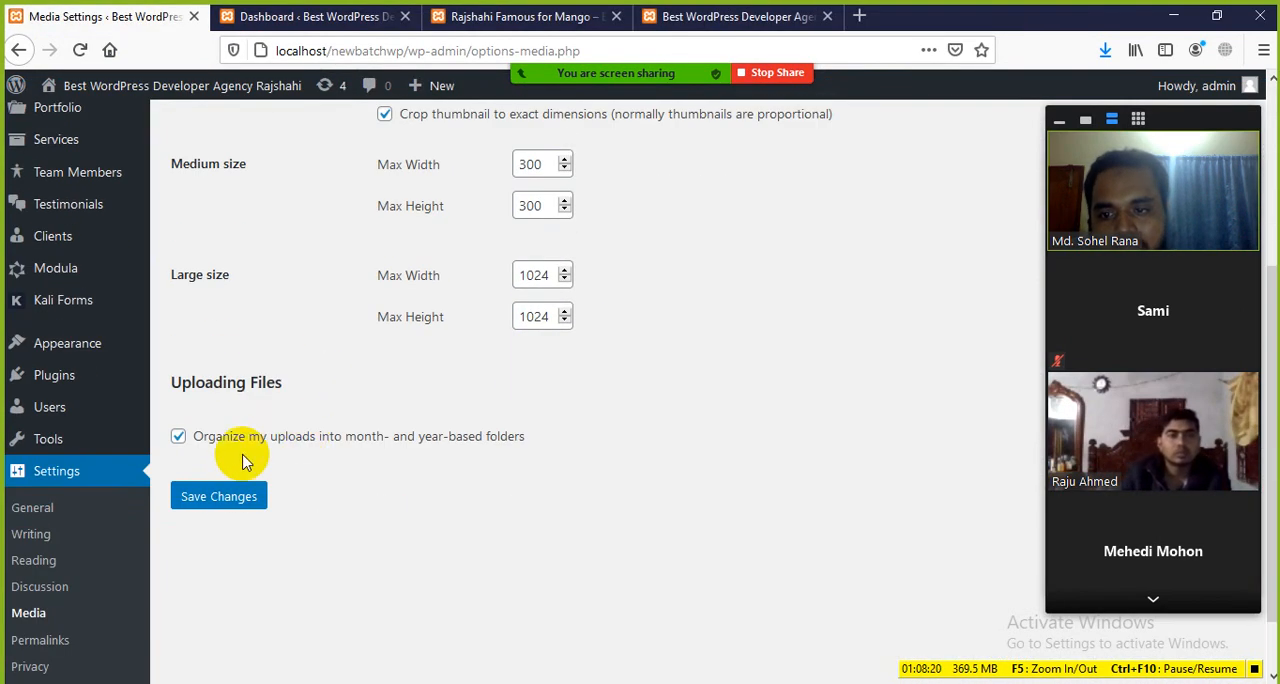
drag(184, 306, 314, 325)
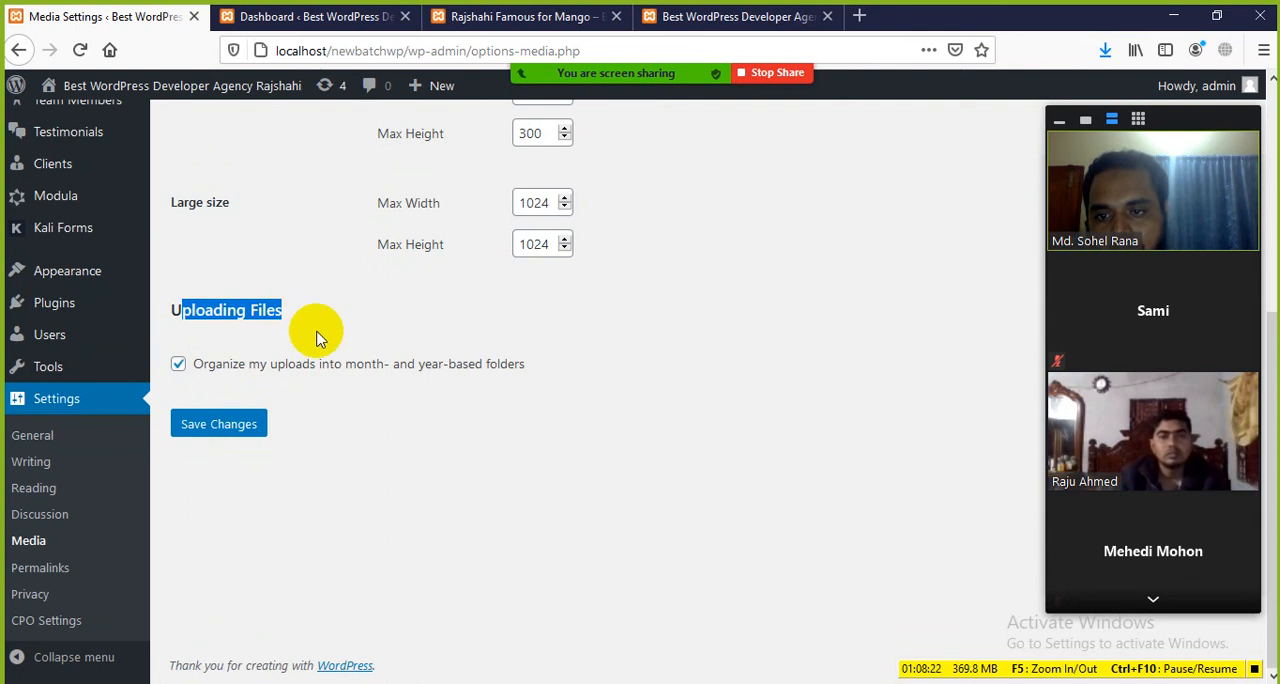
click(318, 335)
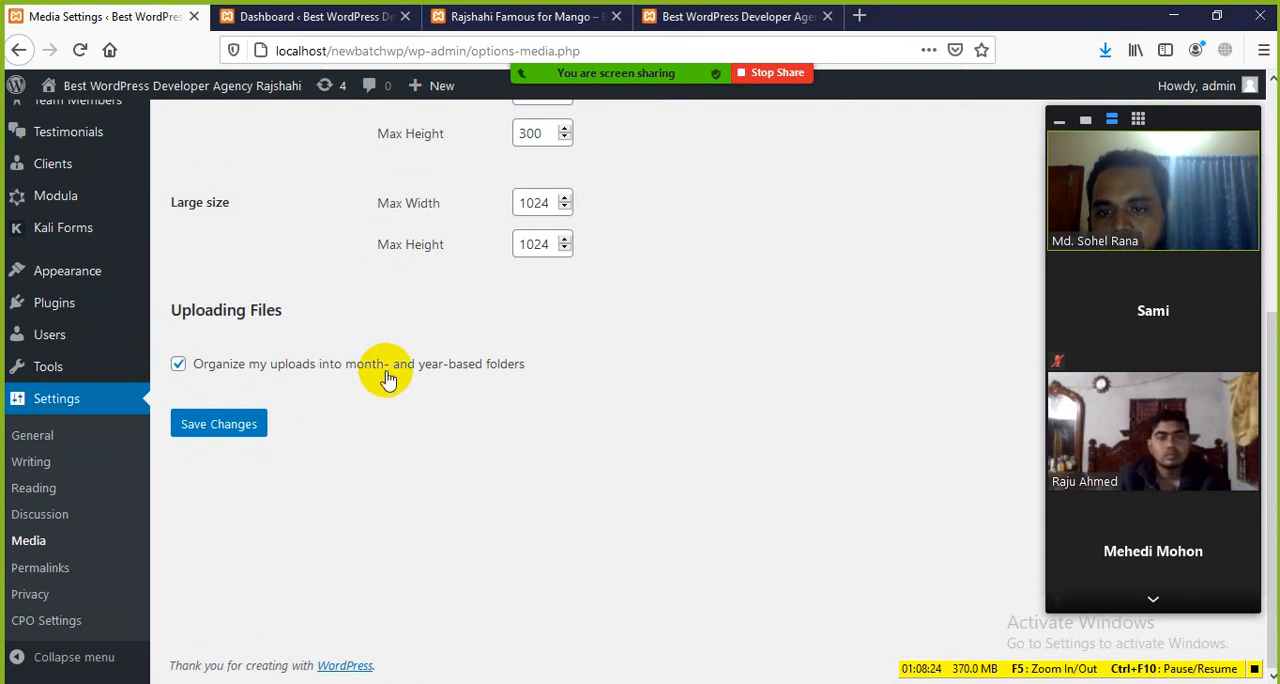
Step: Highlight the Media Settings option that organizes uploads into month- and year-based folders
drag(531, 366, 406, 346)
click(395, 404)
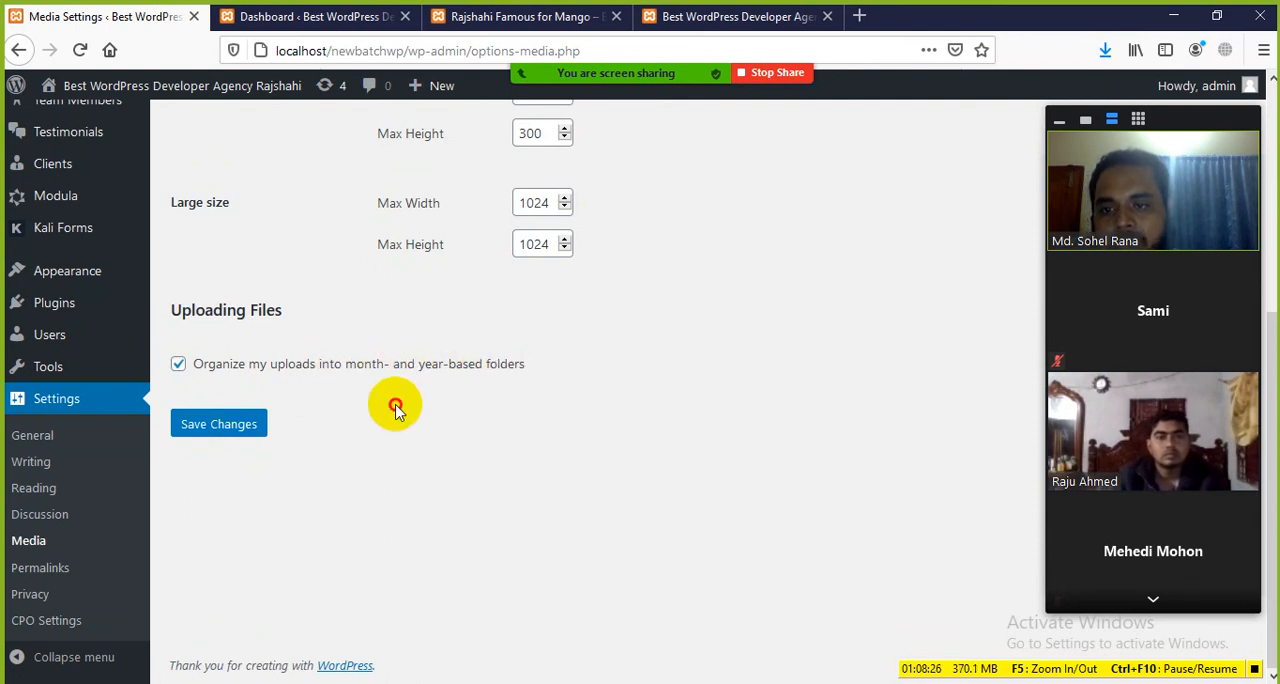
mouse_move(557, 35)
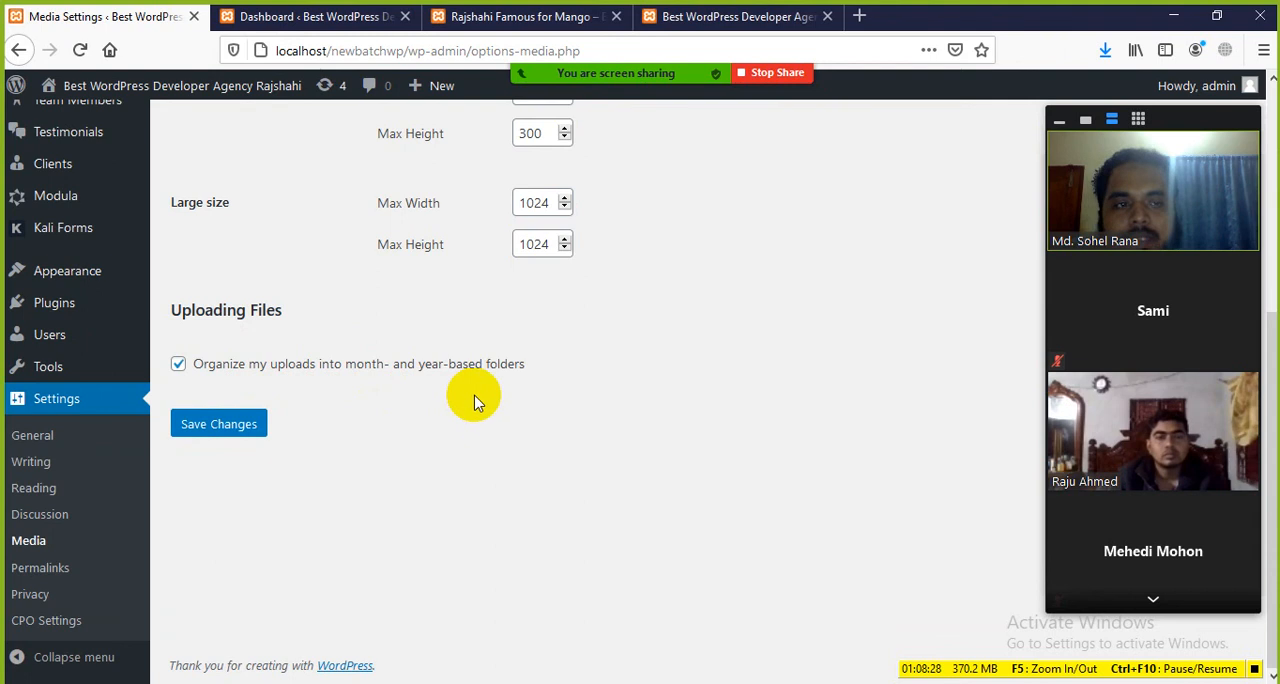
mouse_move(632, 42)
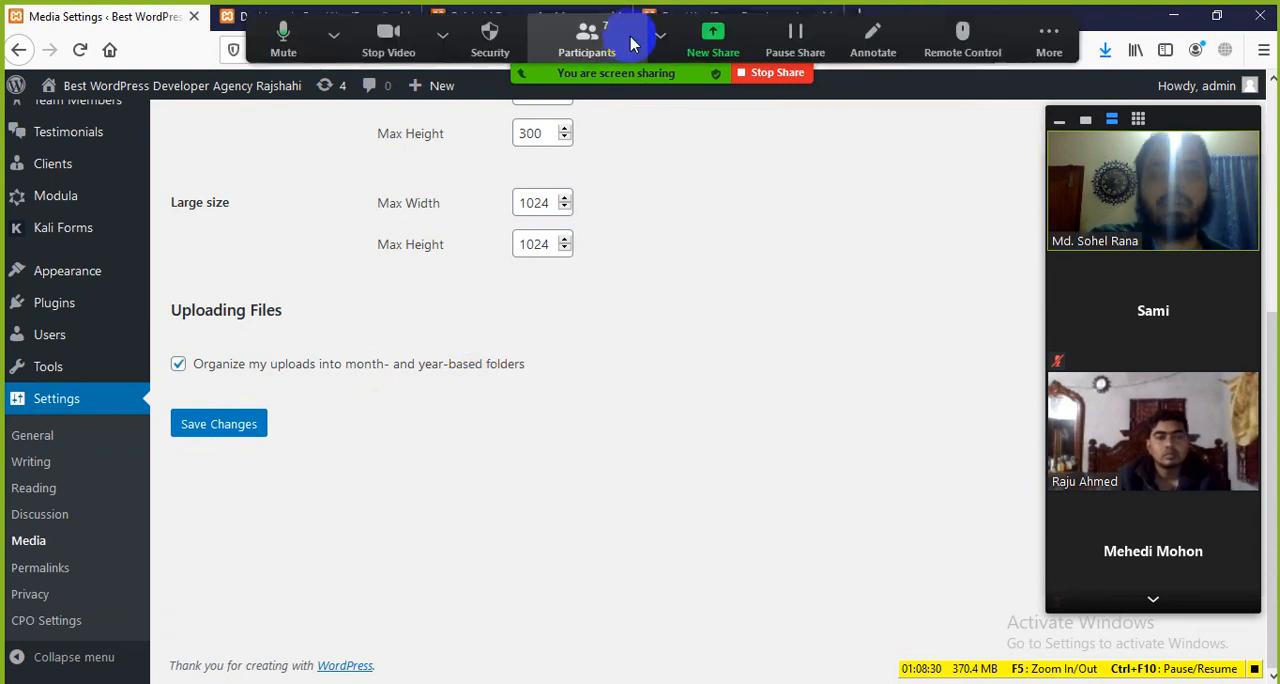
click(437, 35)
click(623, 383)
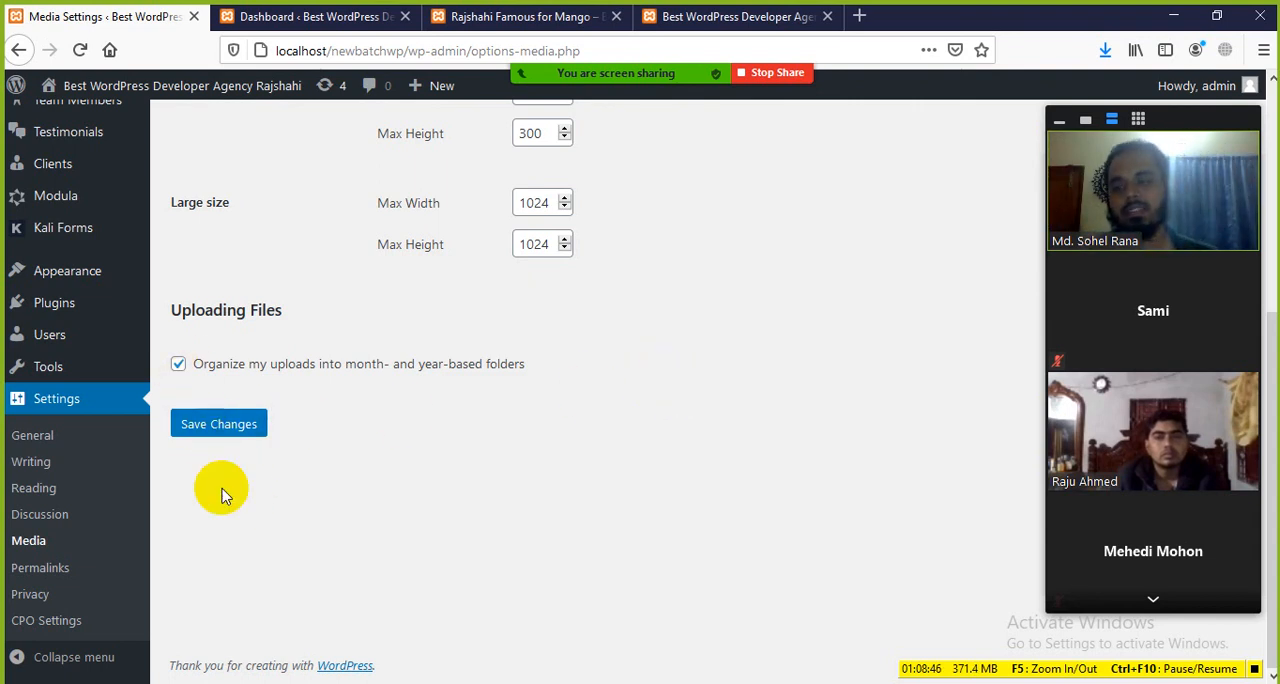
Step: Open the Permalink Settings page and close the separate Dashboard tab
click(52, 580)
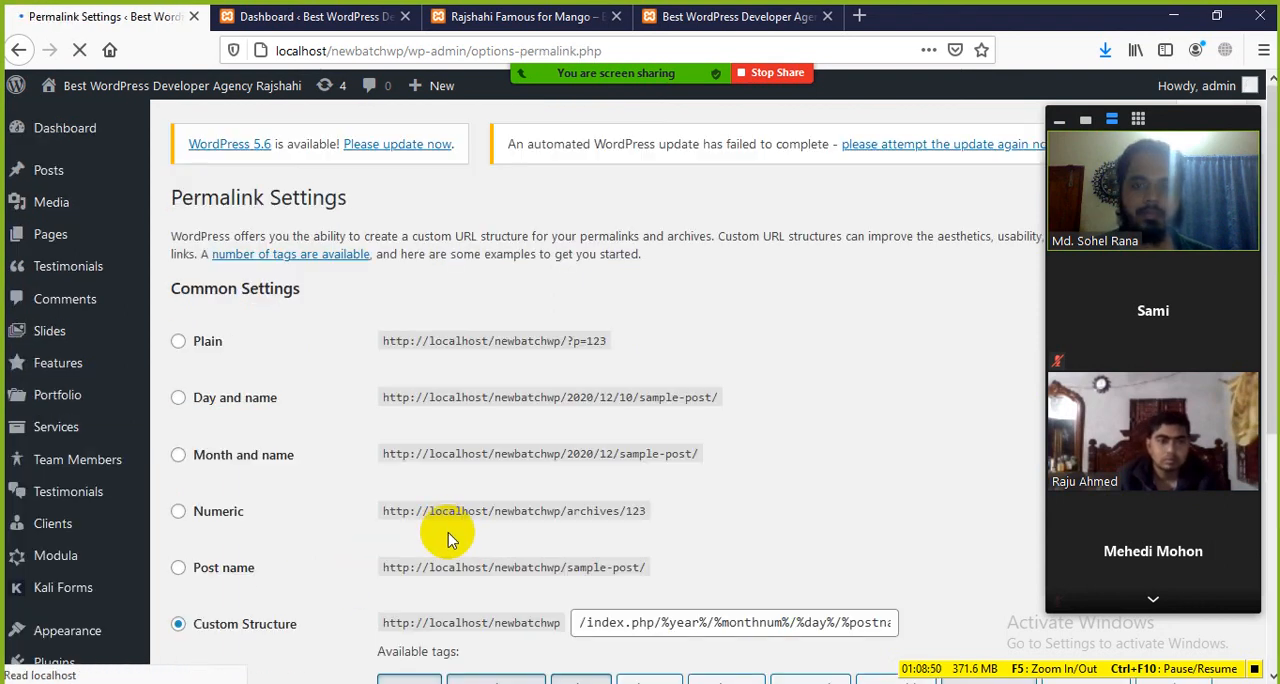
scroll(444, 495, down, 1)
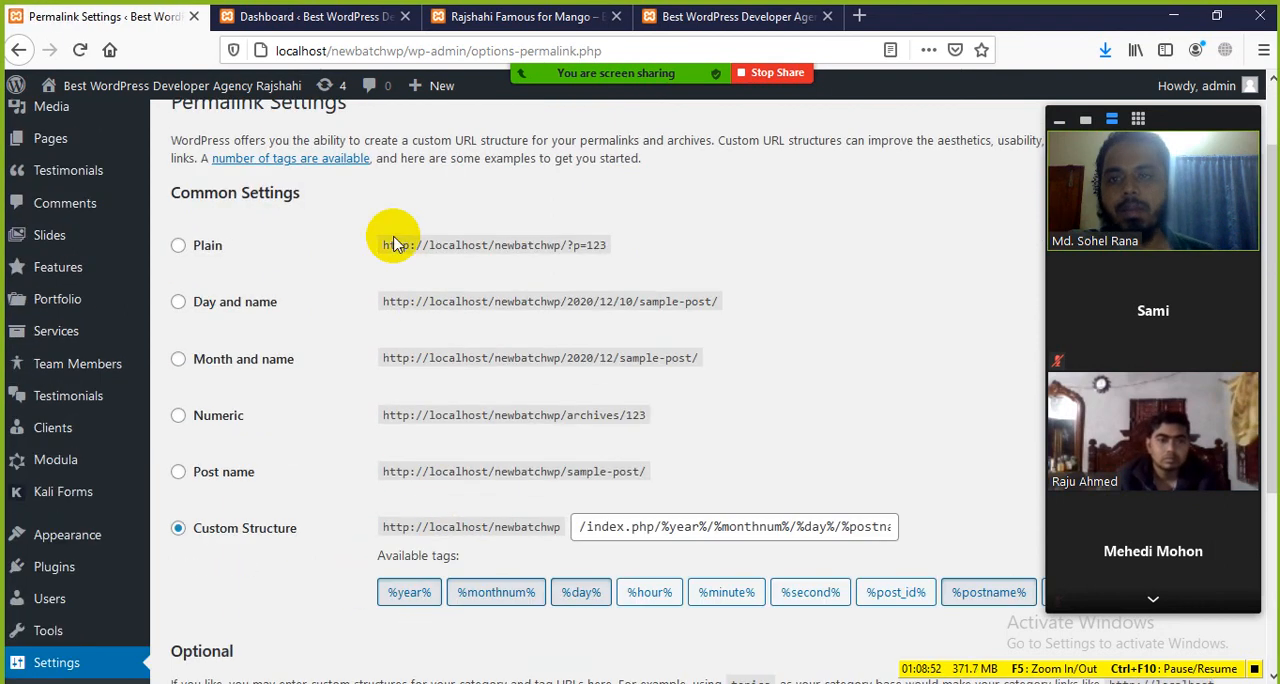
click(478, 18)
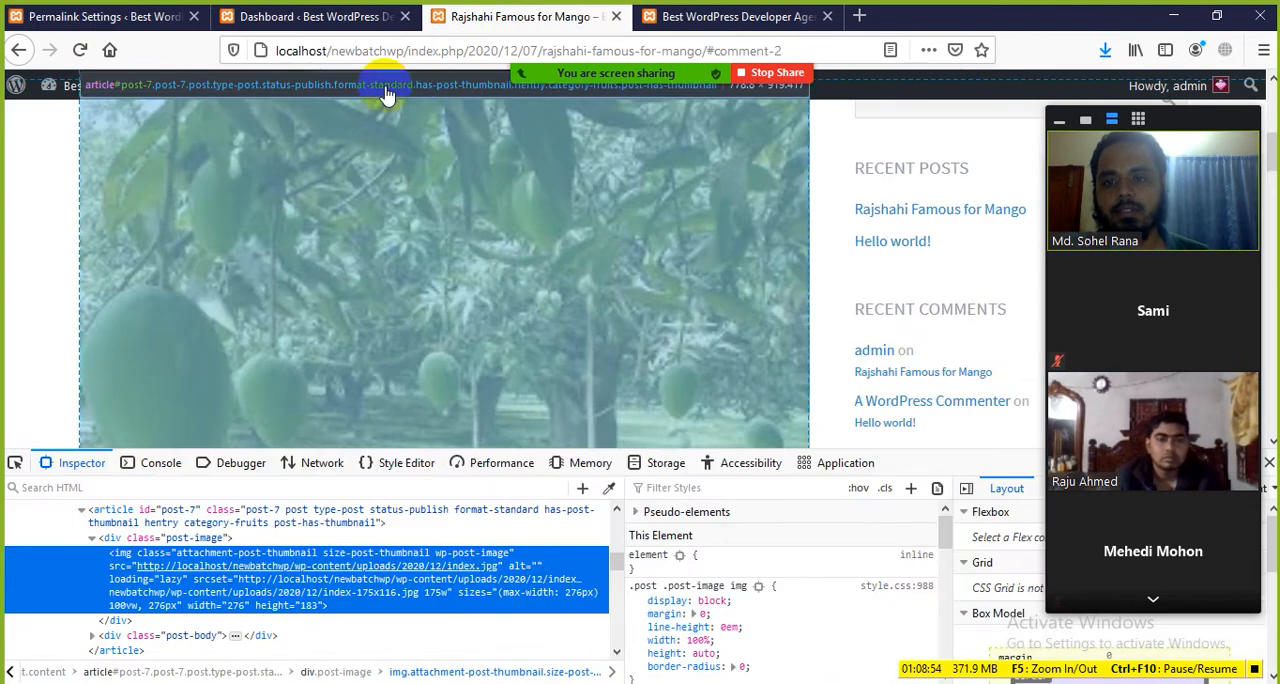
click(340, 16)
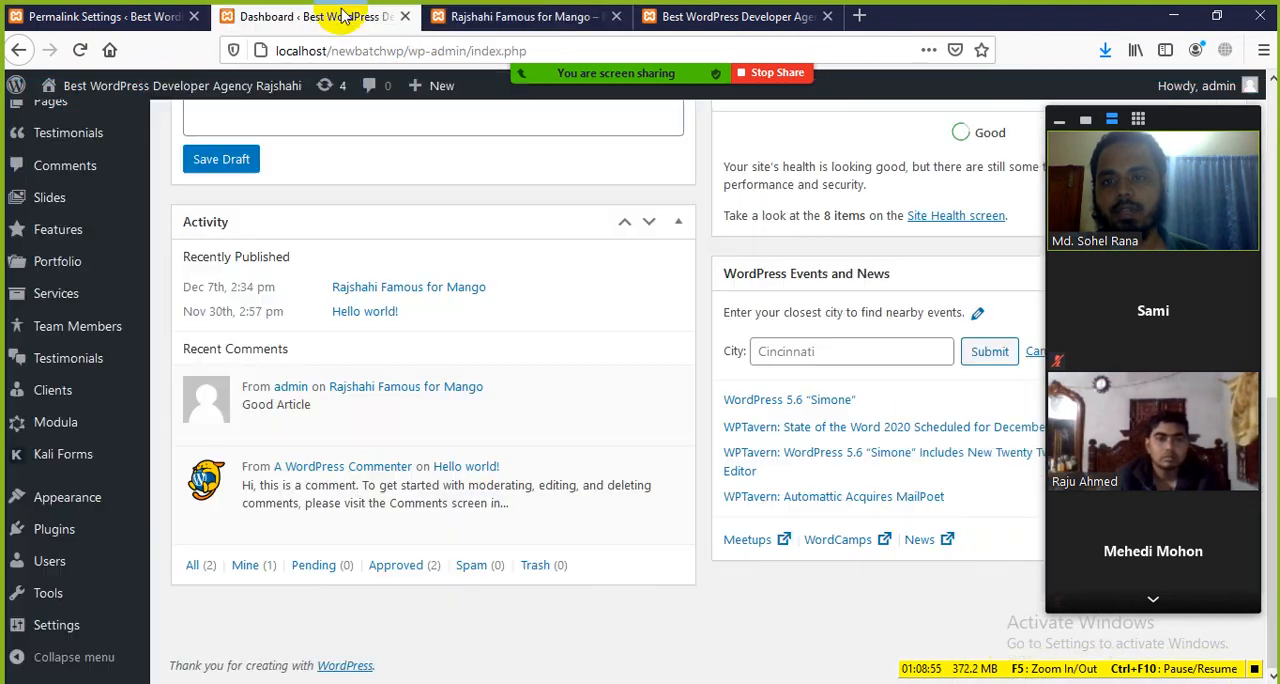
click(404, 17)
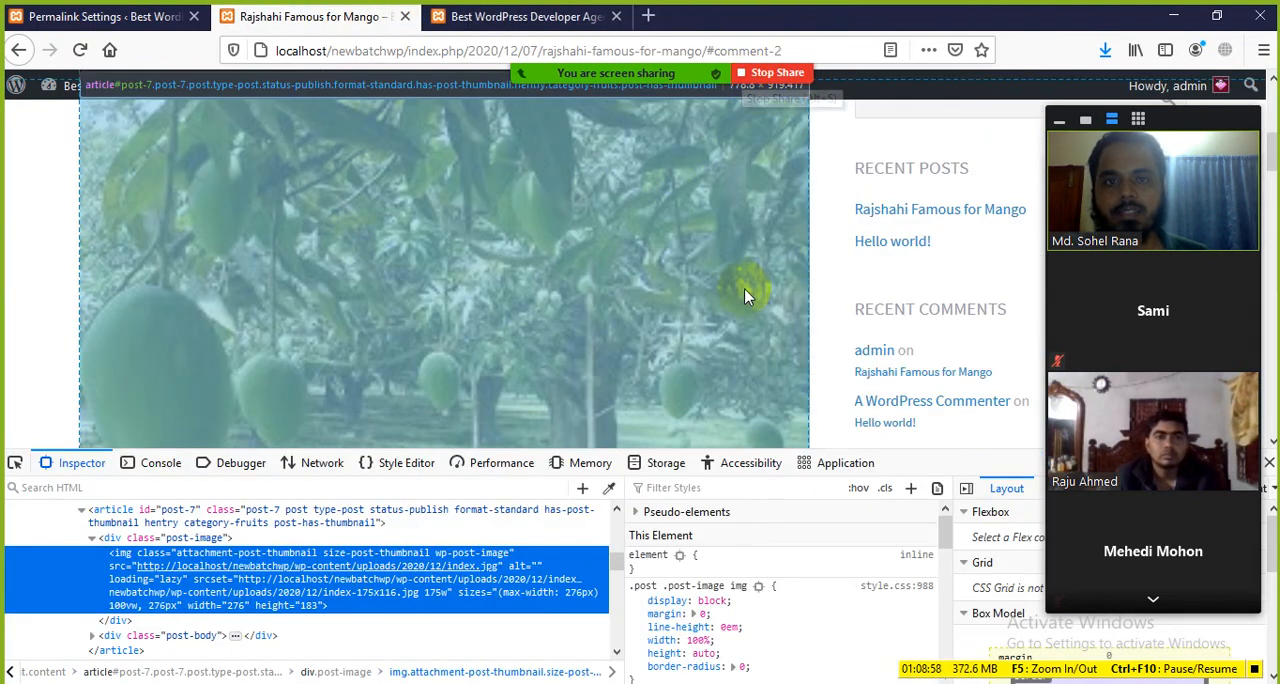
Step: Examine the mango post's URL structure, highlighting the post-name part "rajshahi-famous-for-mango" in its address
scroll(744, 296, up, 4)
scroll(477, 288, down, 3)
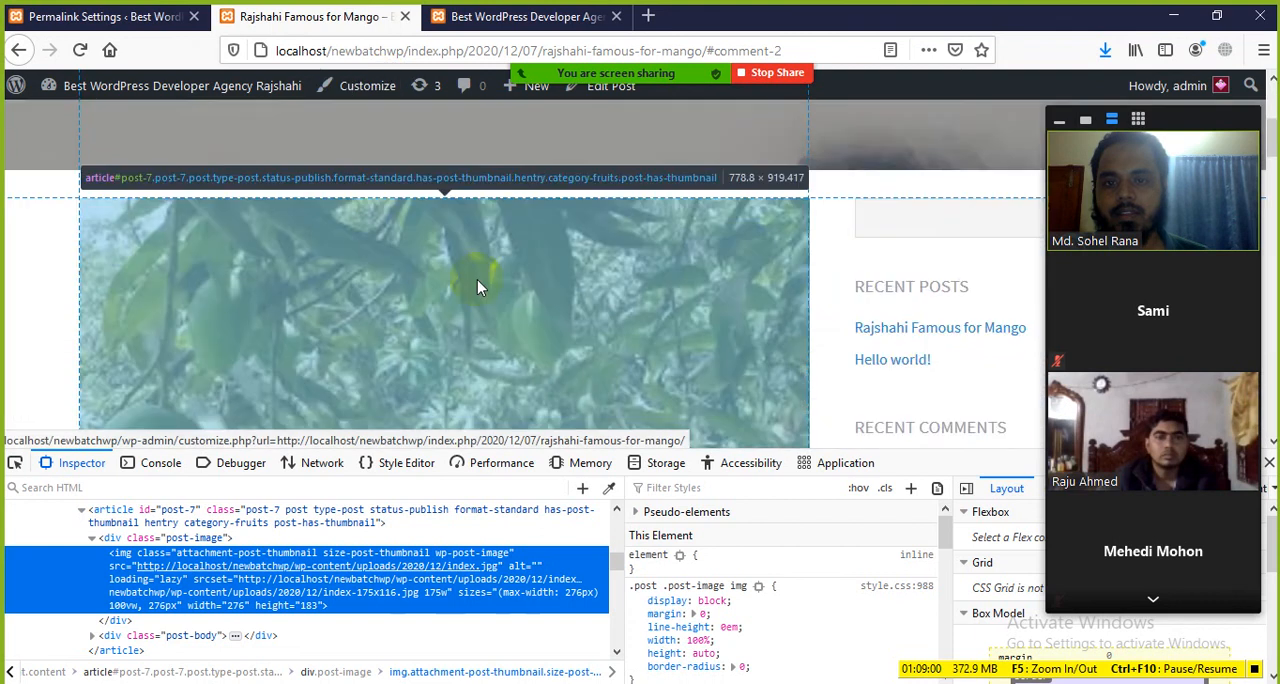
scroll(462, 298, up, 3)
click(615, 51)
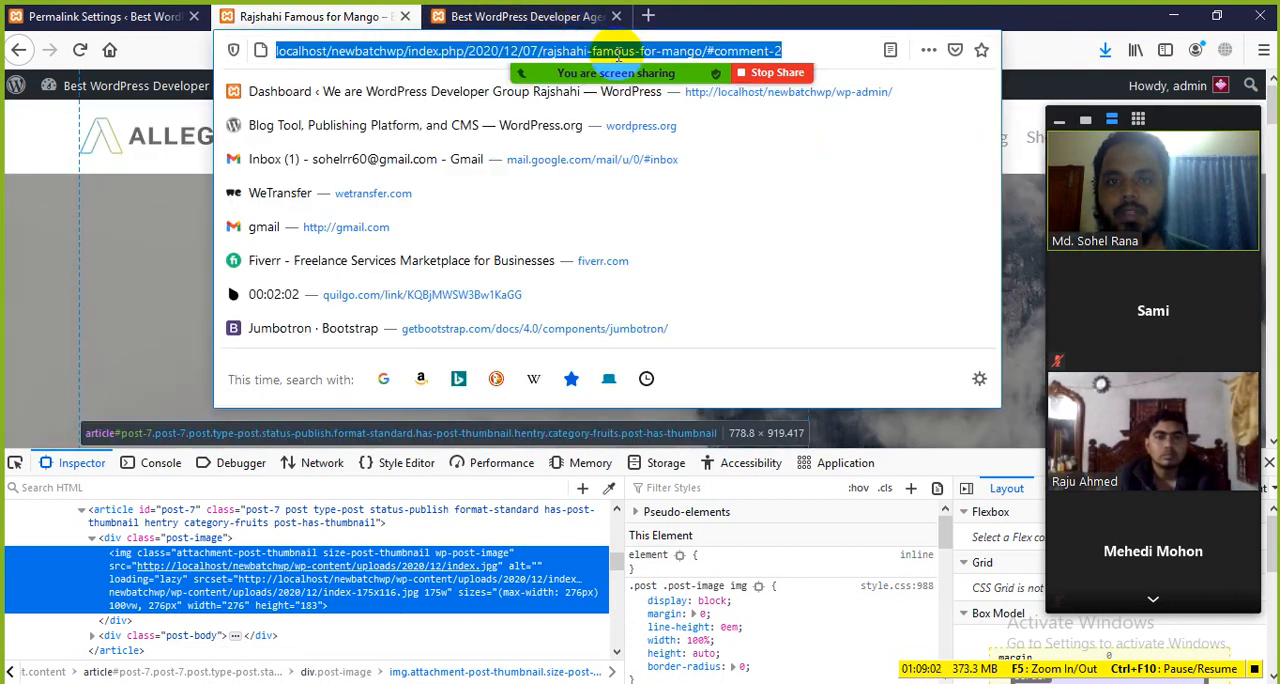
key(Escape)
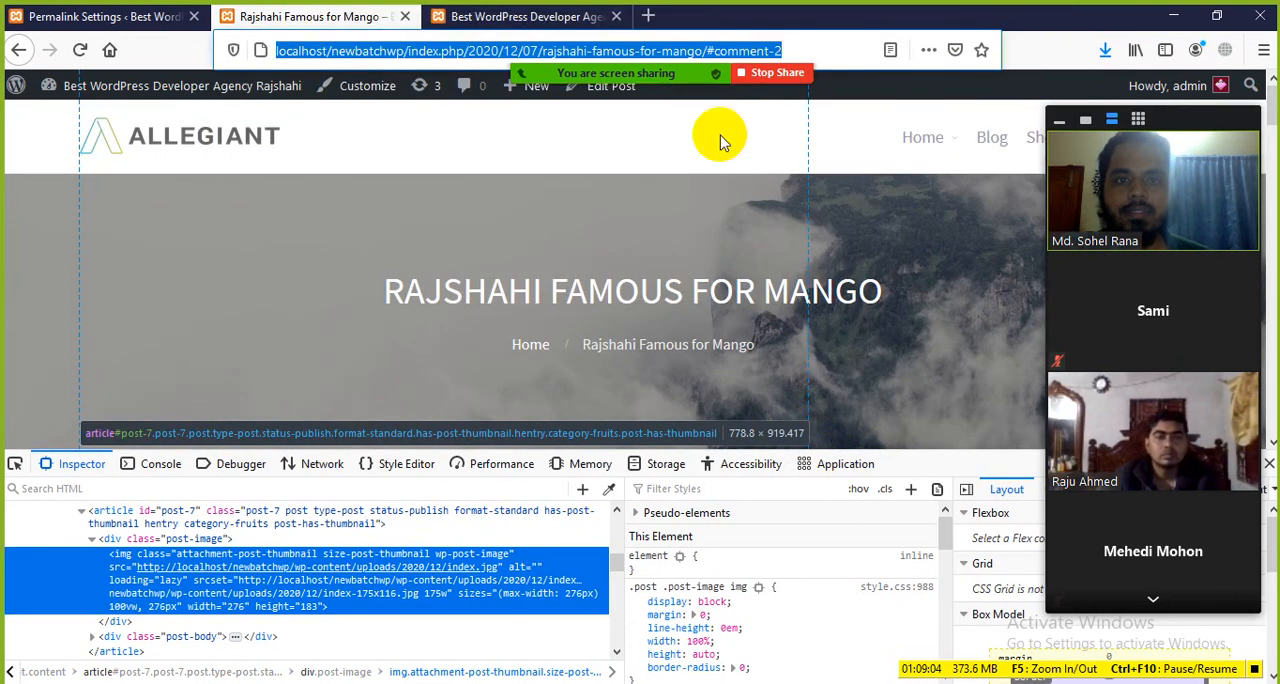
click(785, 50)
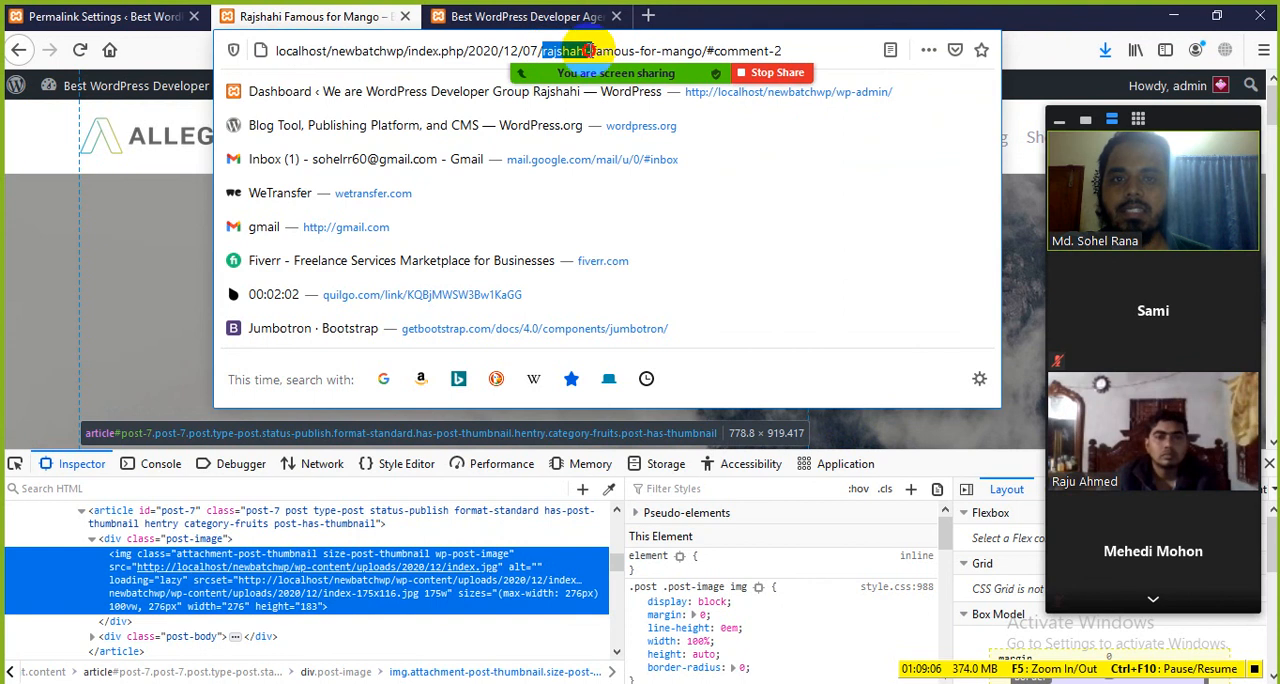
drag(588, 50, 702, 50)
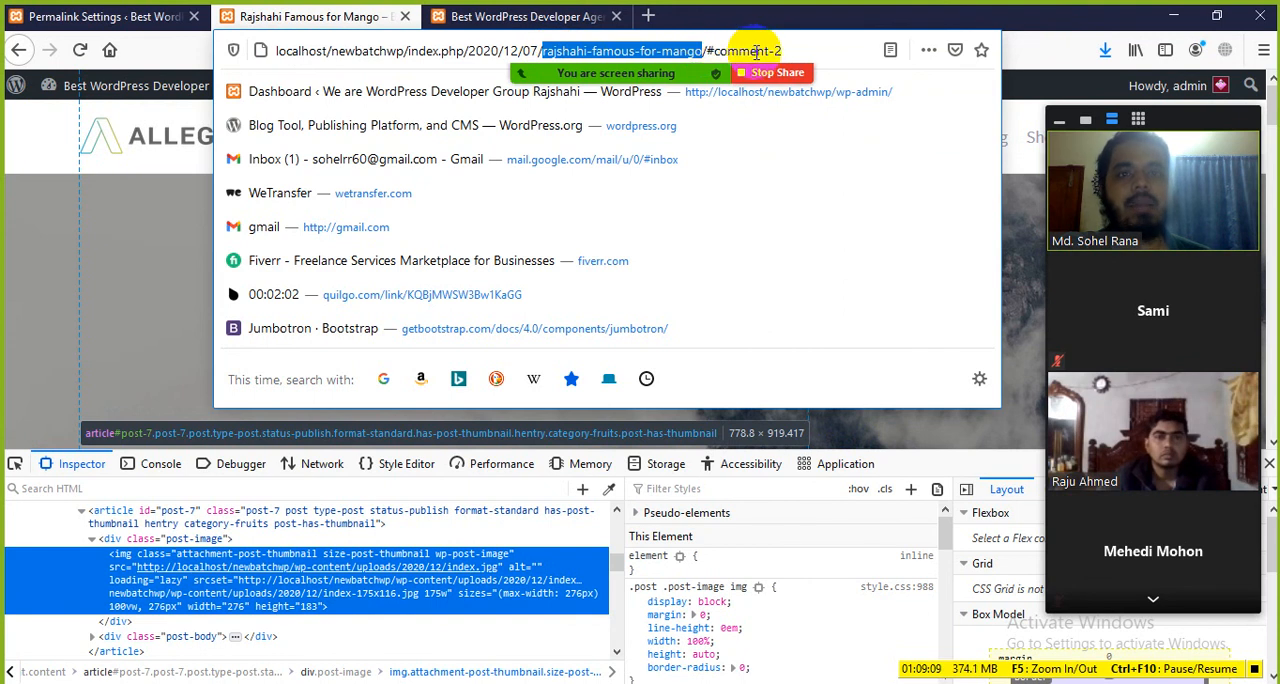
click(92, 380)
Step: Set the site's permalink structure to Post name and save the changes
click(158, 12)
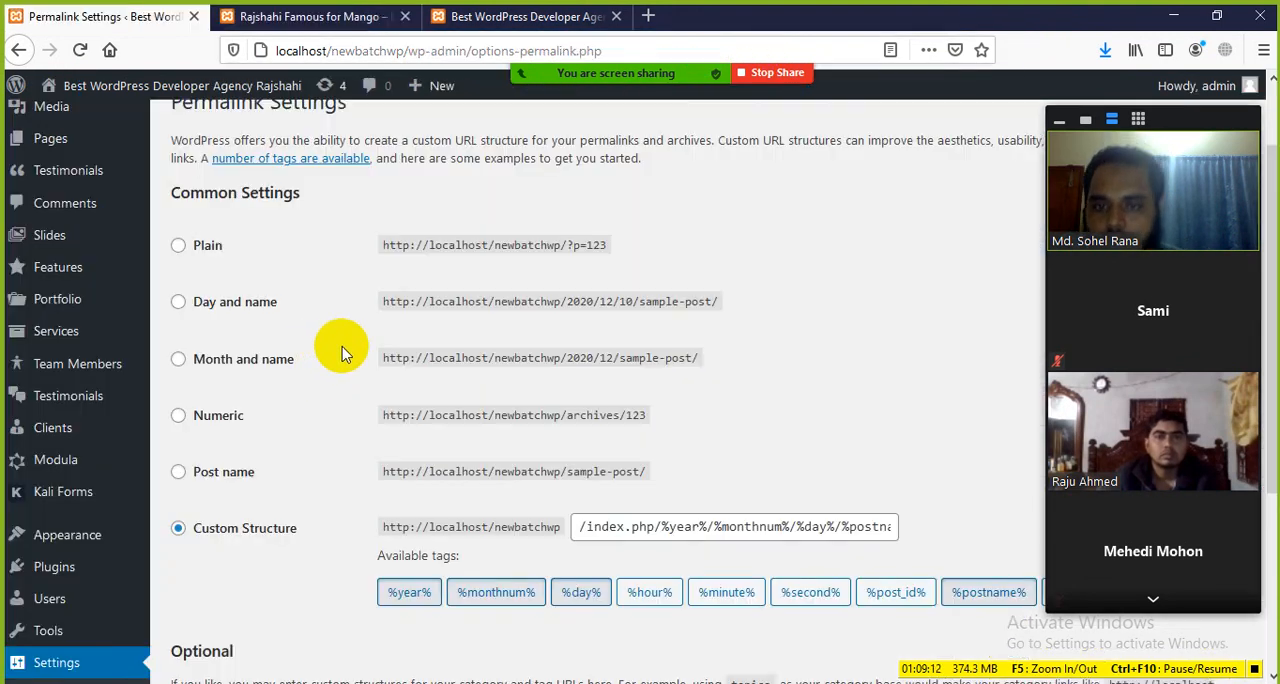
scroll(341, 353, up, 1)
scroll(336, 353, down, 2)
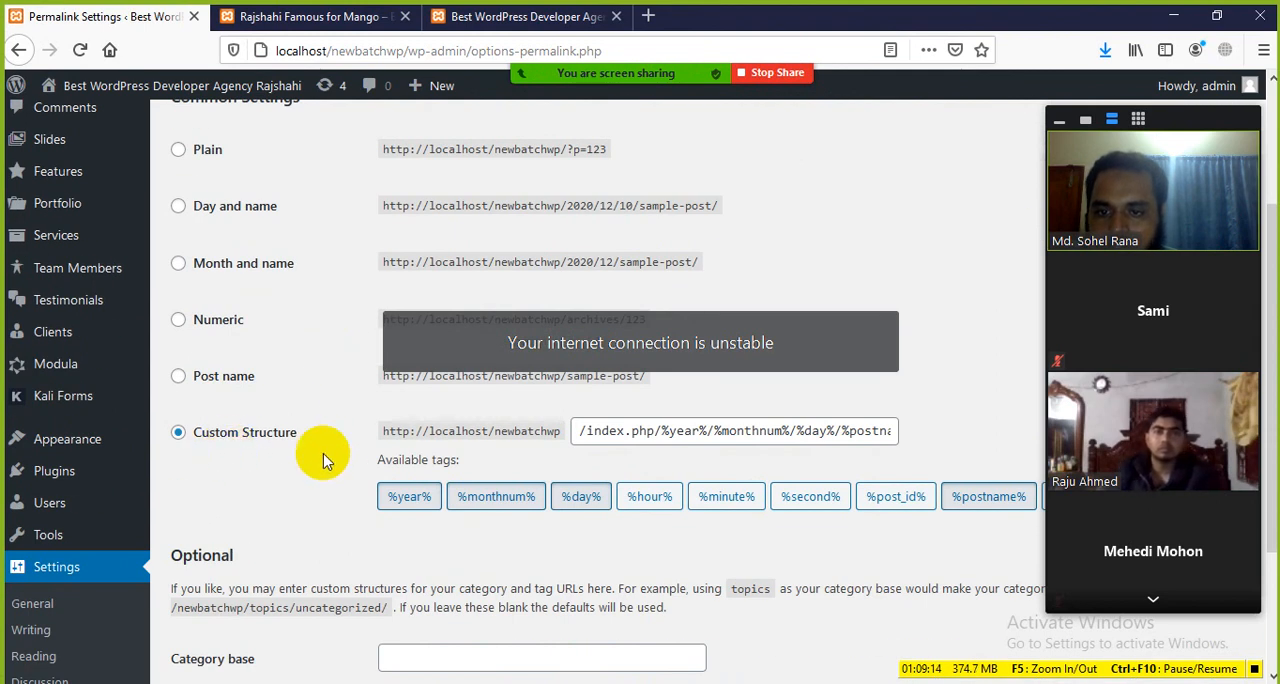
scroll(257, 468, up, 2)
click(179, 472)
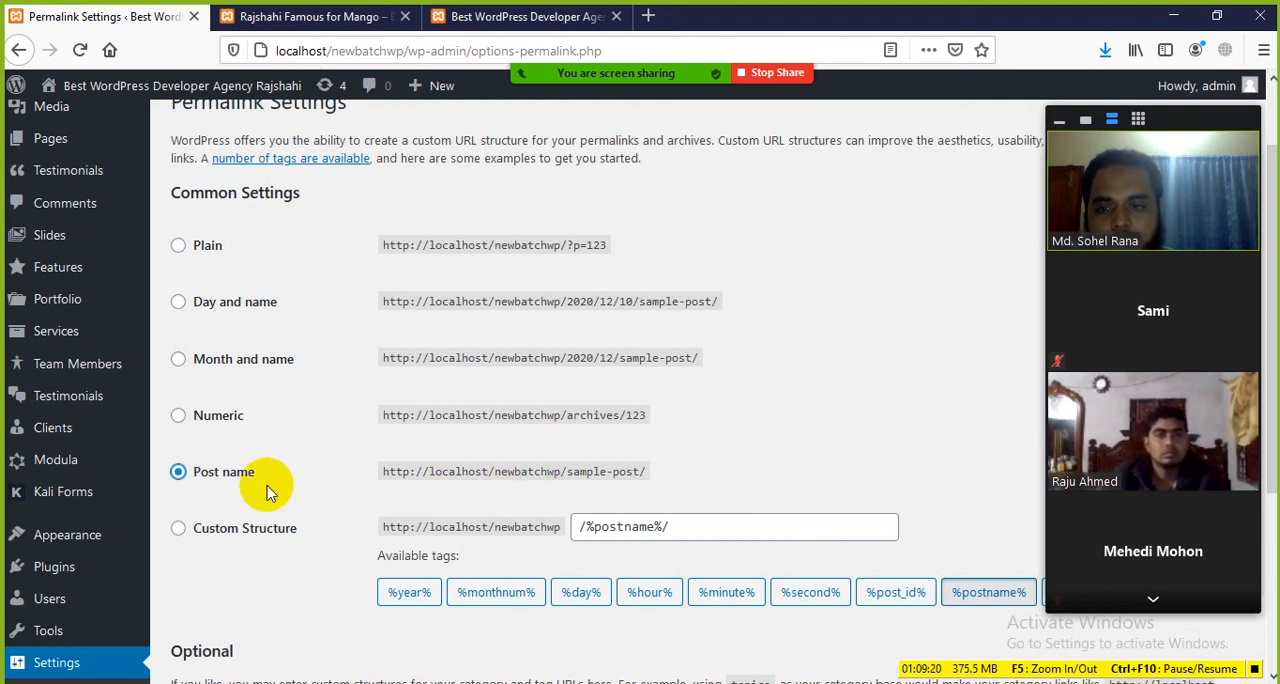
scroll(268, 495, down, 3)
click(198, 587)
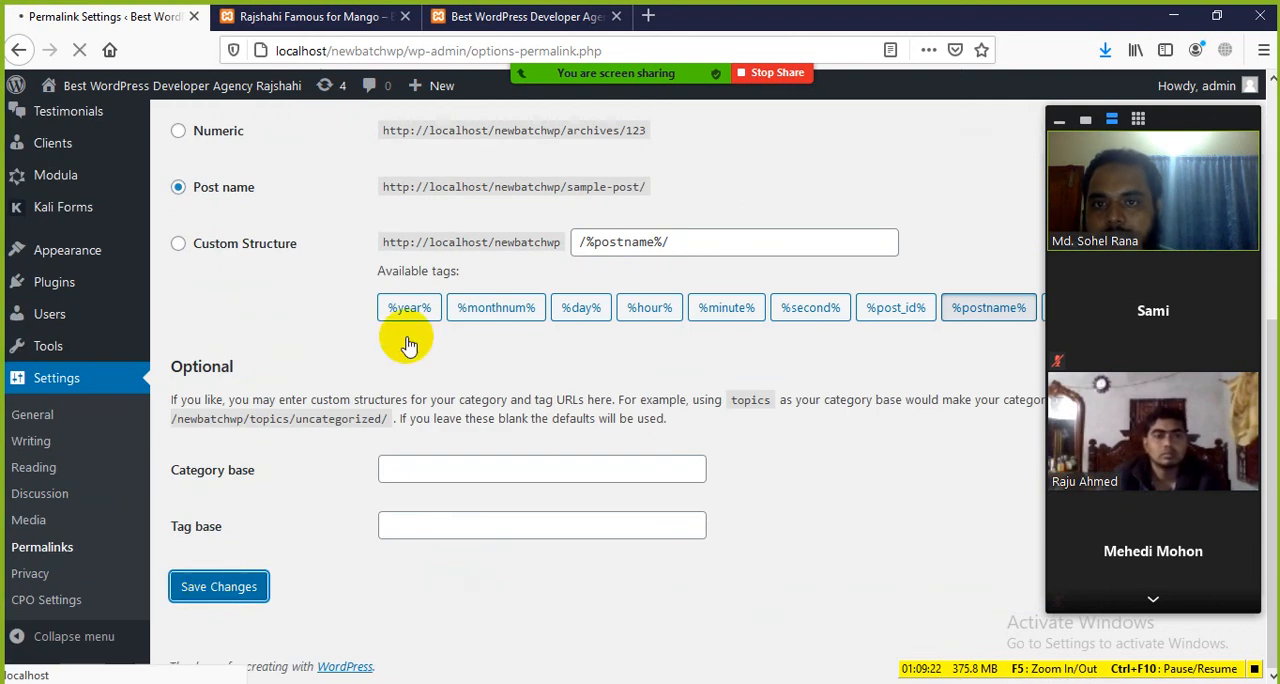
Step: Reload the mango post's page to check its address under the new permalink structure
click(462, 18)
click(330, 16)
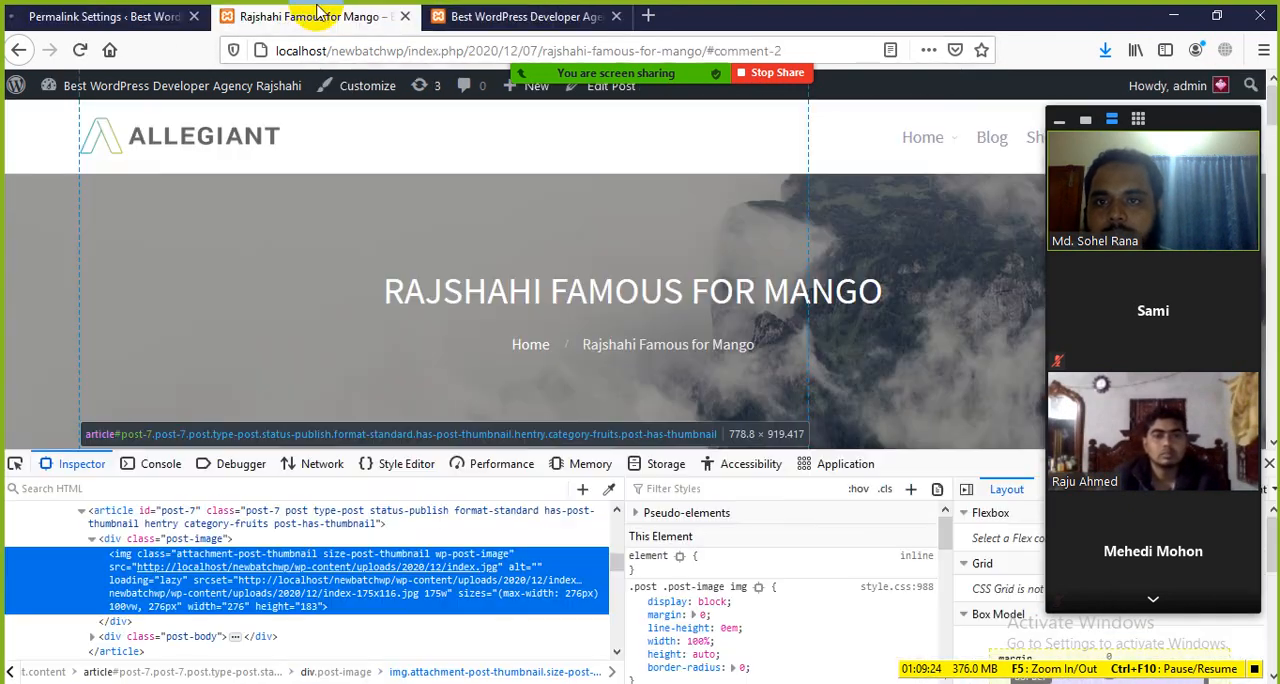
click(80, 52)
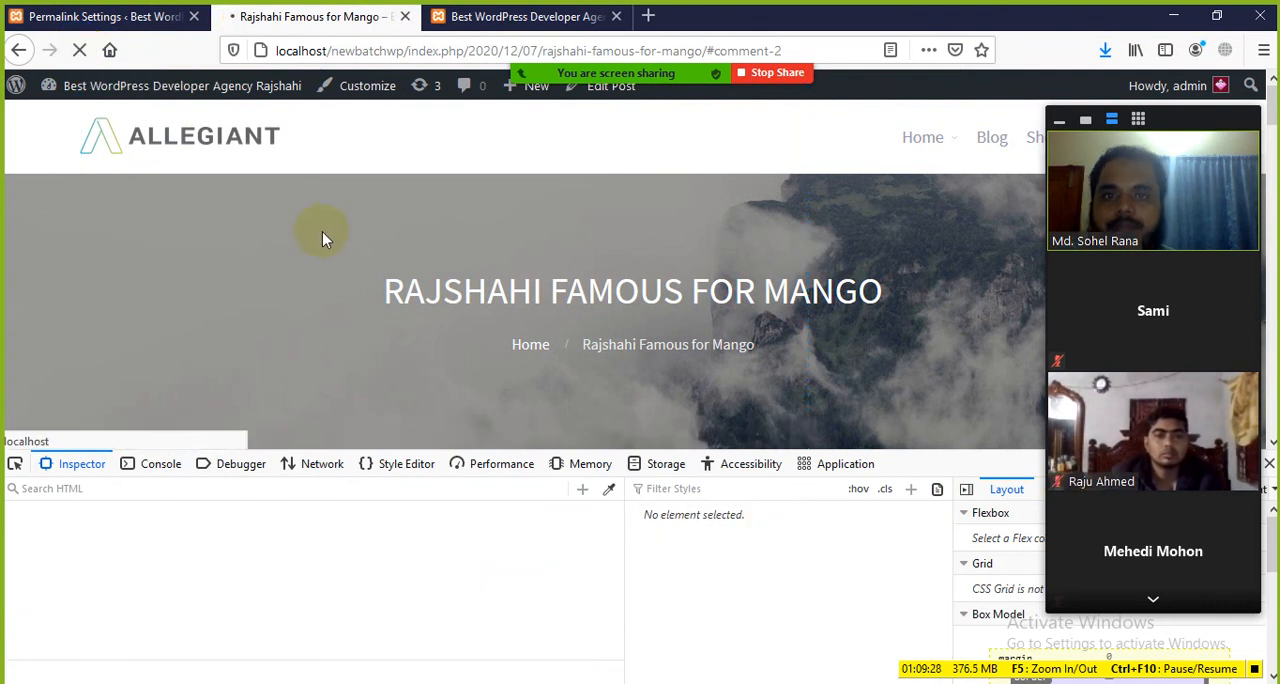
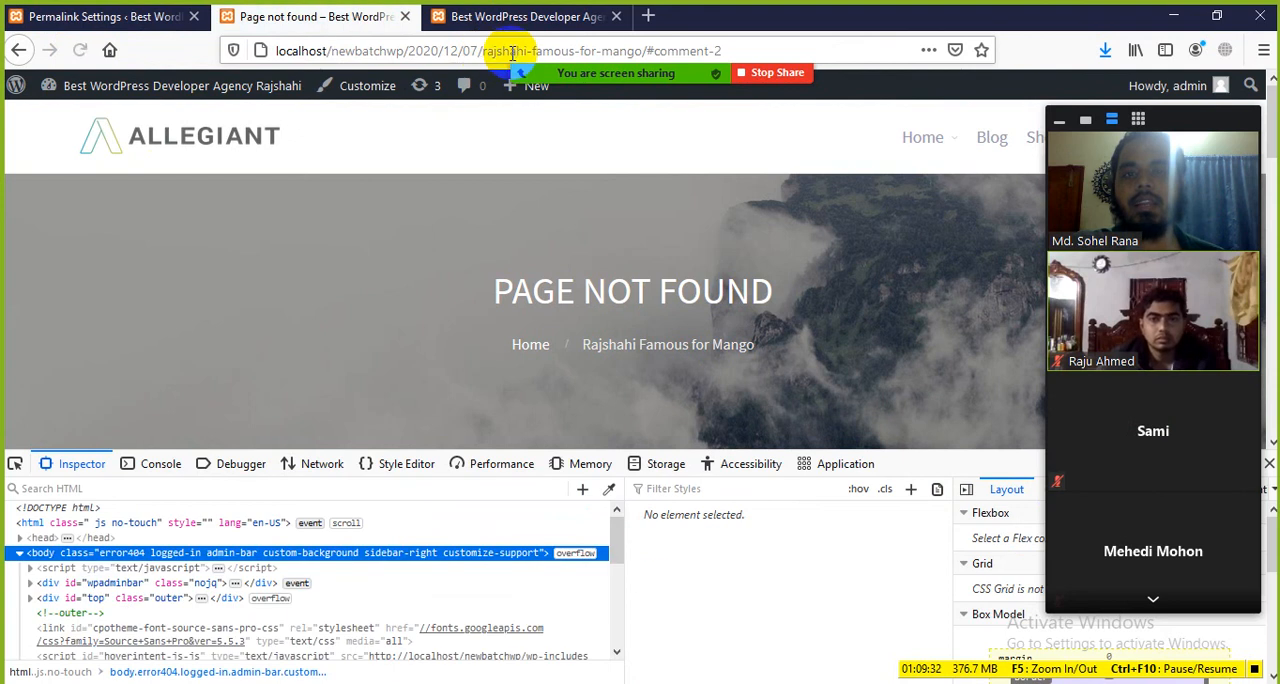
Step: Set the site's permalink structure to Plain in Permalink Settings and save the changes
click(143, 16)
scroll(248, 360, down, 2)
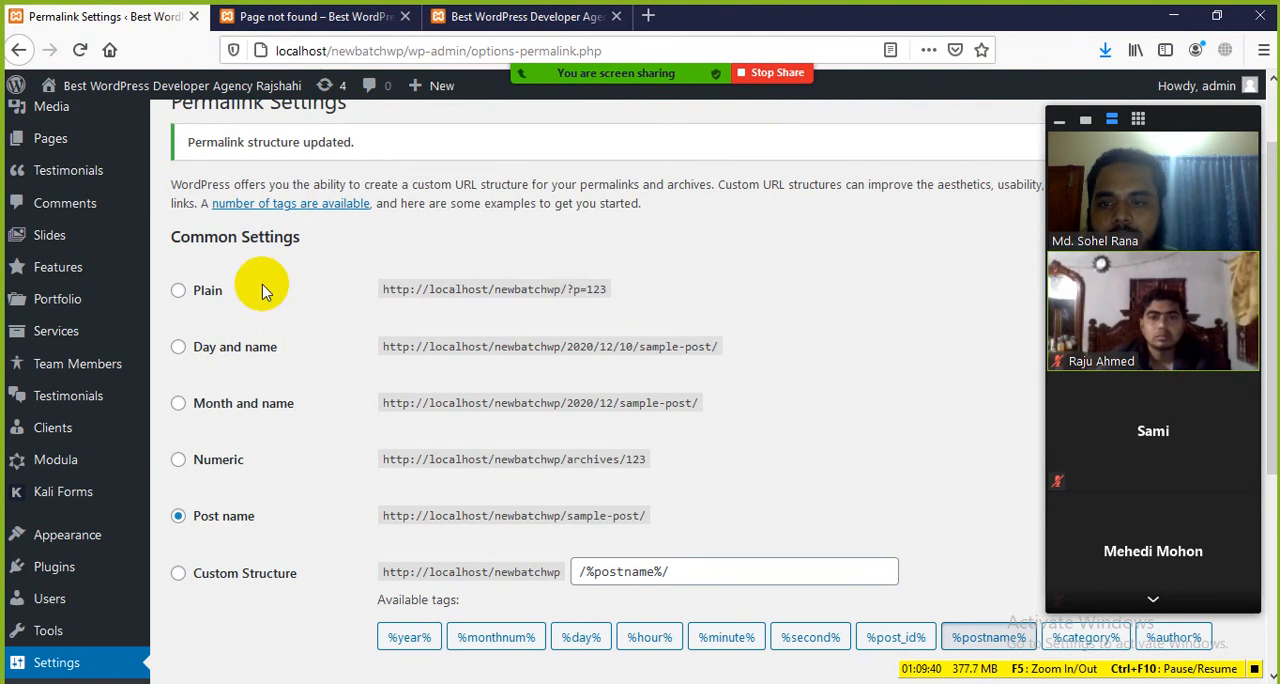
click(178, 290)
scroll(285, 520, down, 4)
scroll(285, 520, down, 2)
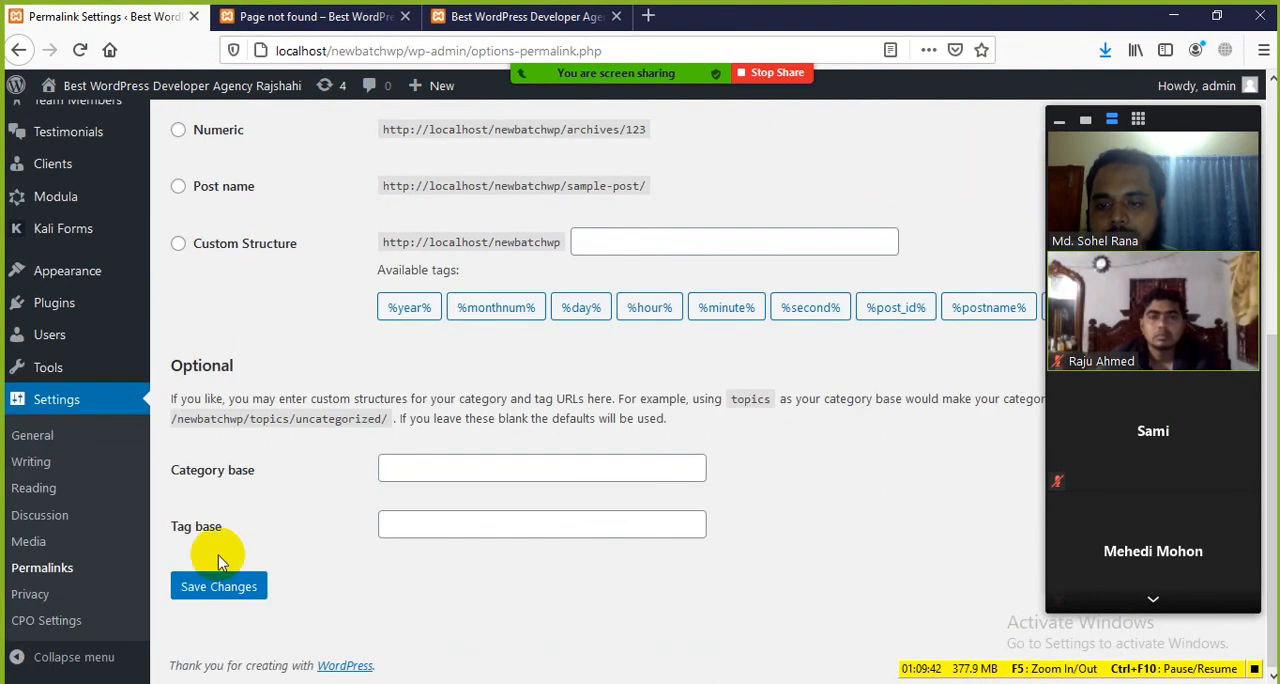
click(220, 588)
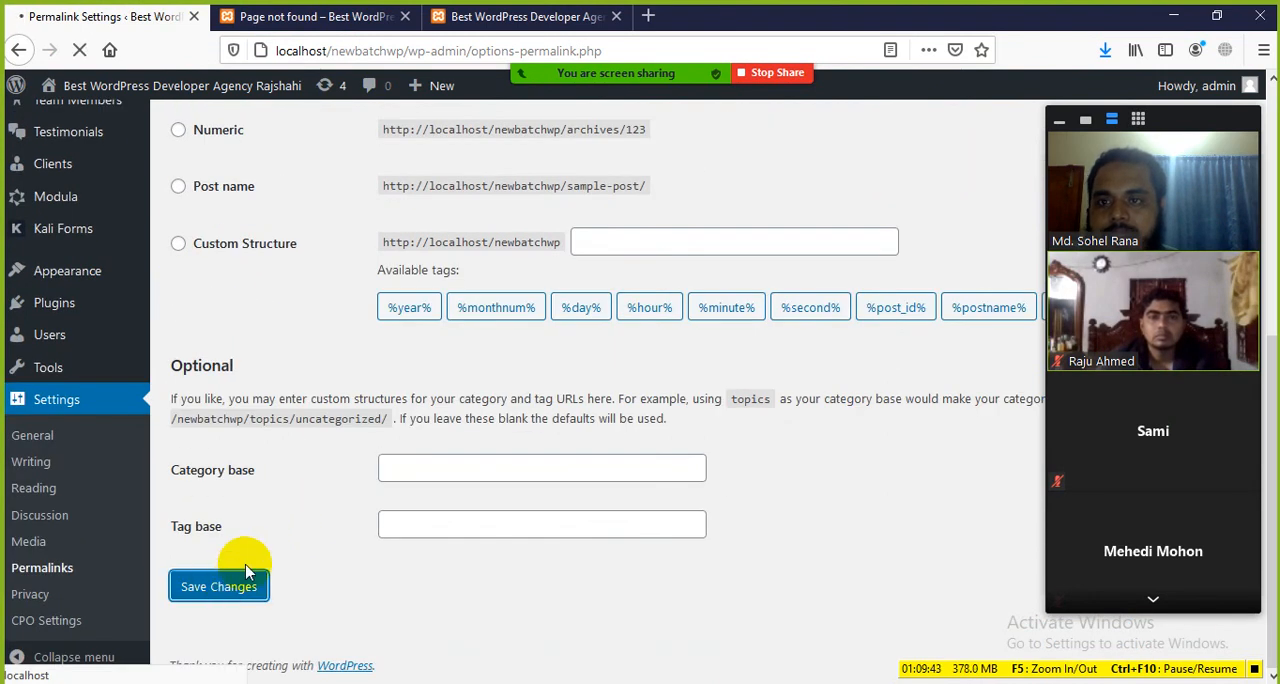
Step: Close the site's homepage tab and move the screen sharing bar away from the address bar
click(480, 15)
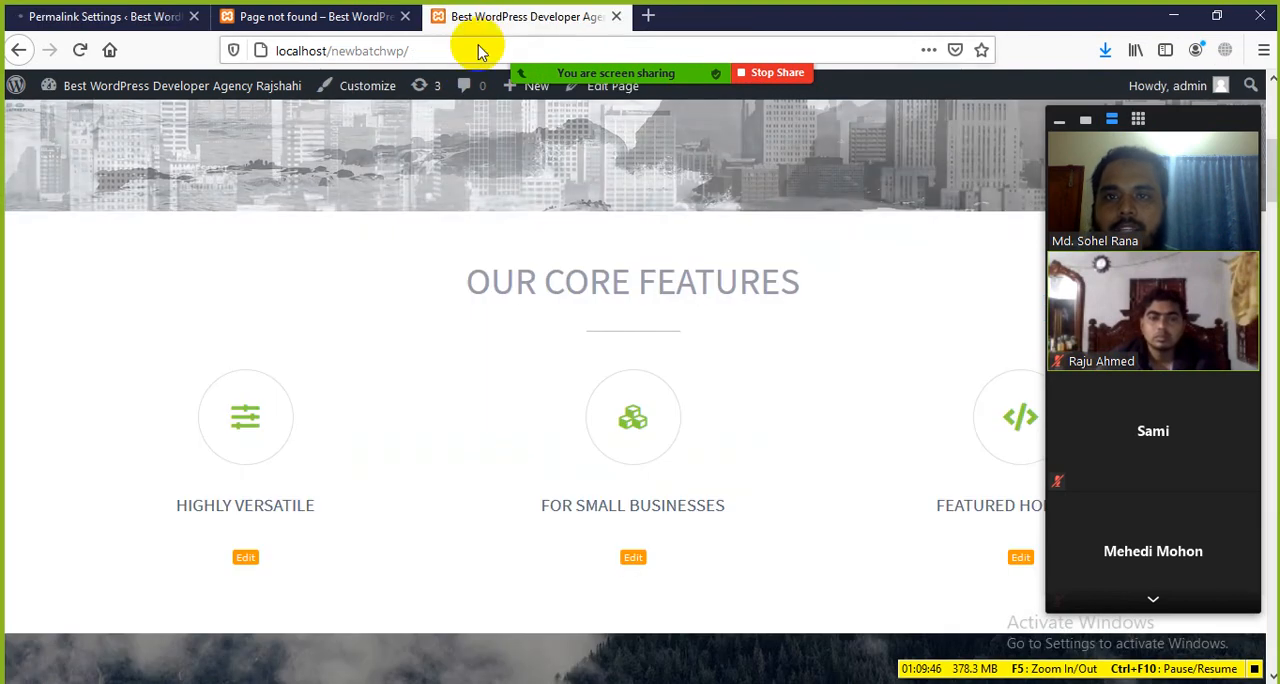
click(380, 18)
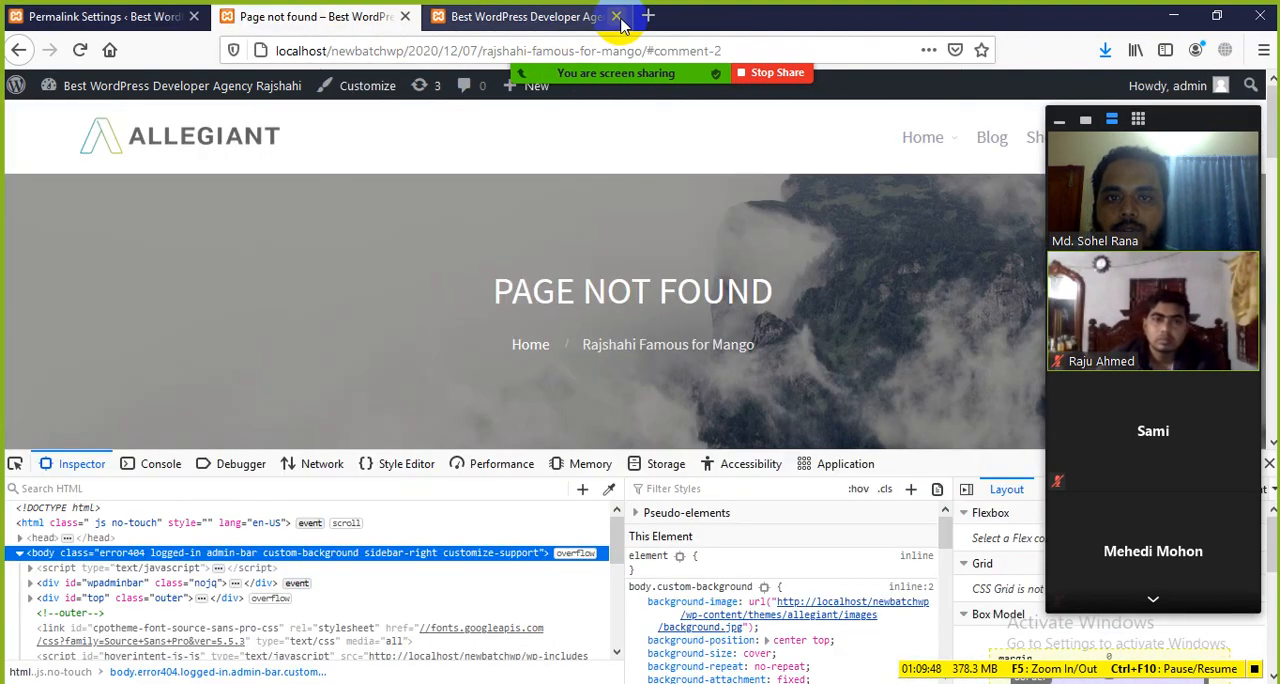
mouse_move(632, 63)
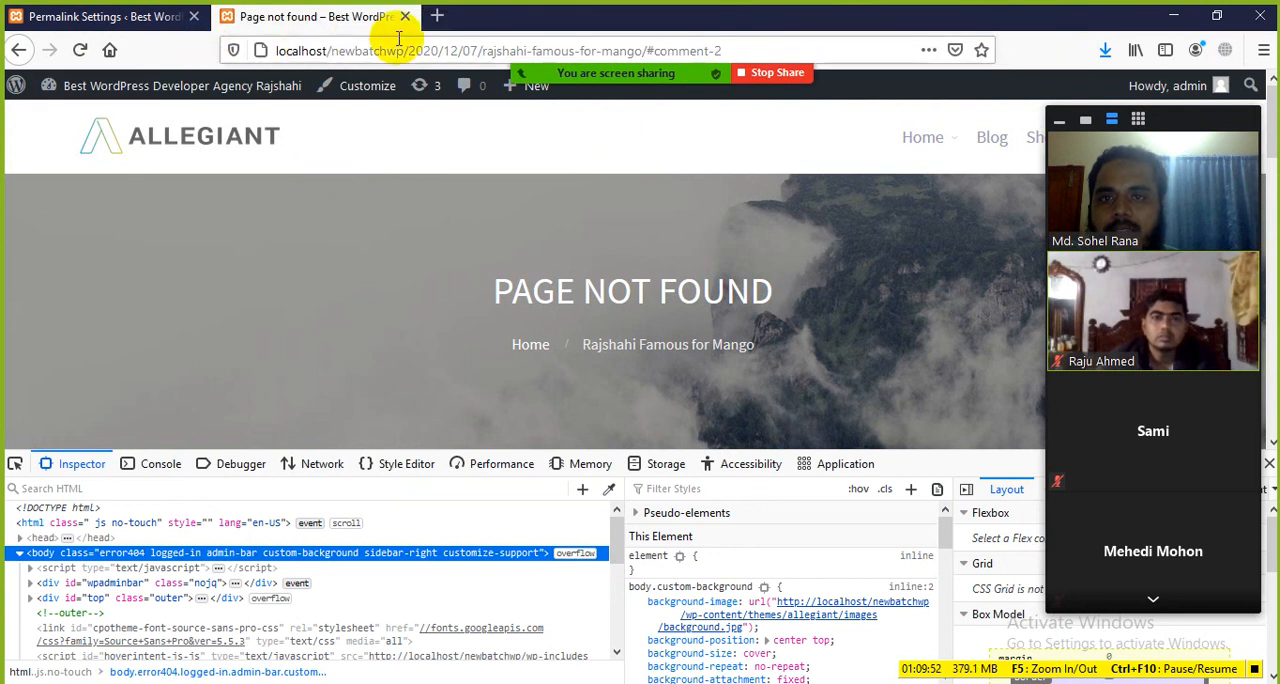
mouse_move(672, 80)
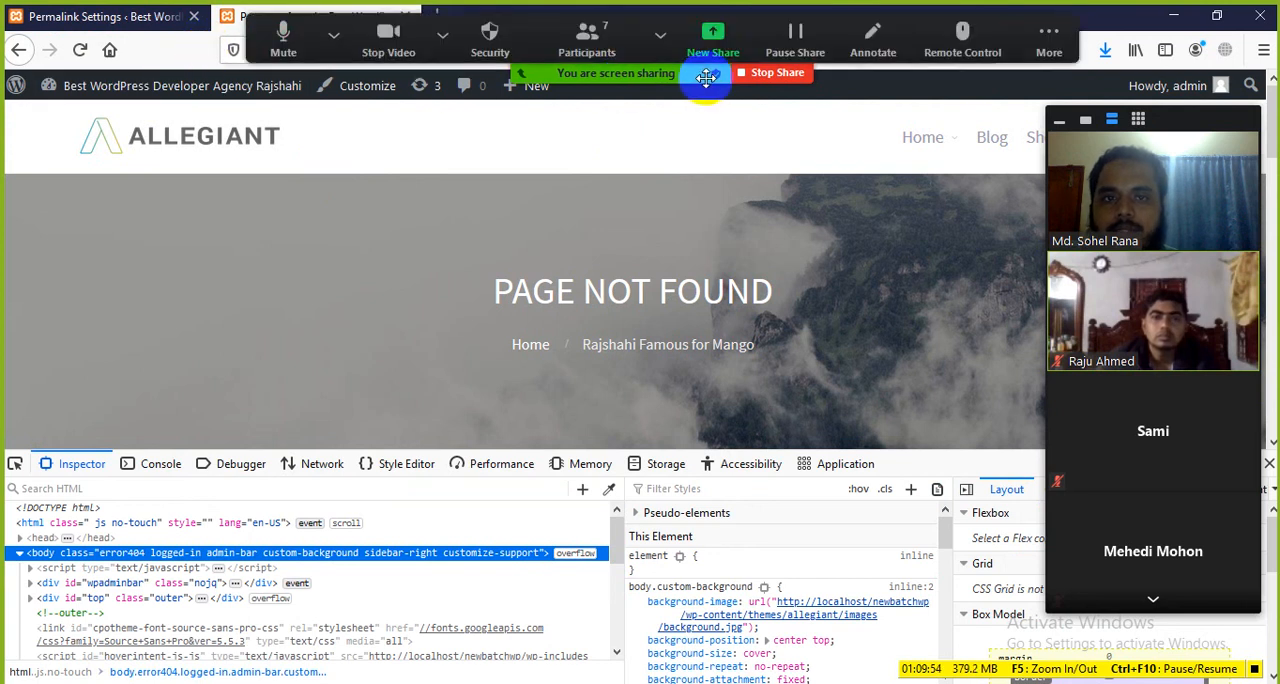
drag(706, 78, 558, 417)
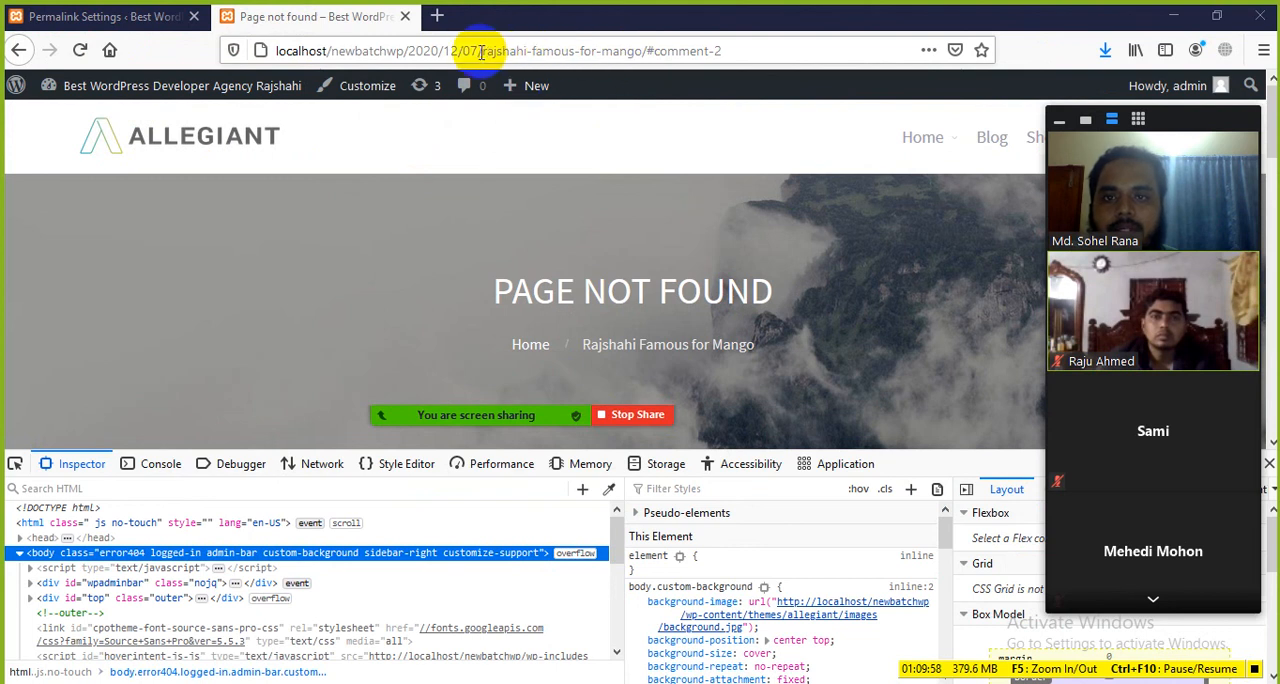
Step: Reload the Rajshahi Famous for Mango post at its dated URL and examine the page it returns
click(539, 53)
click(189, 49)
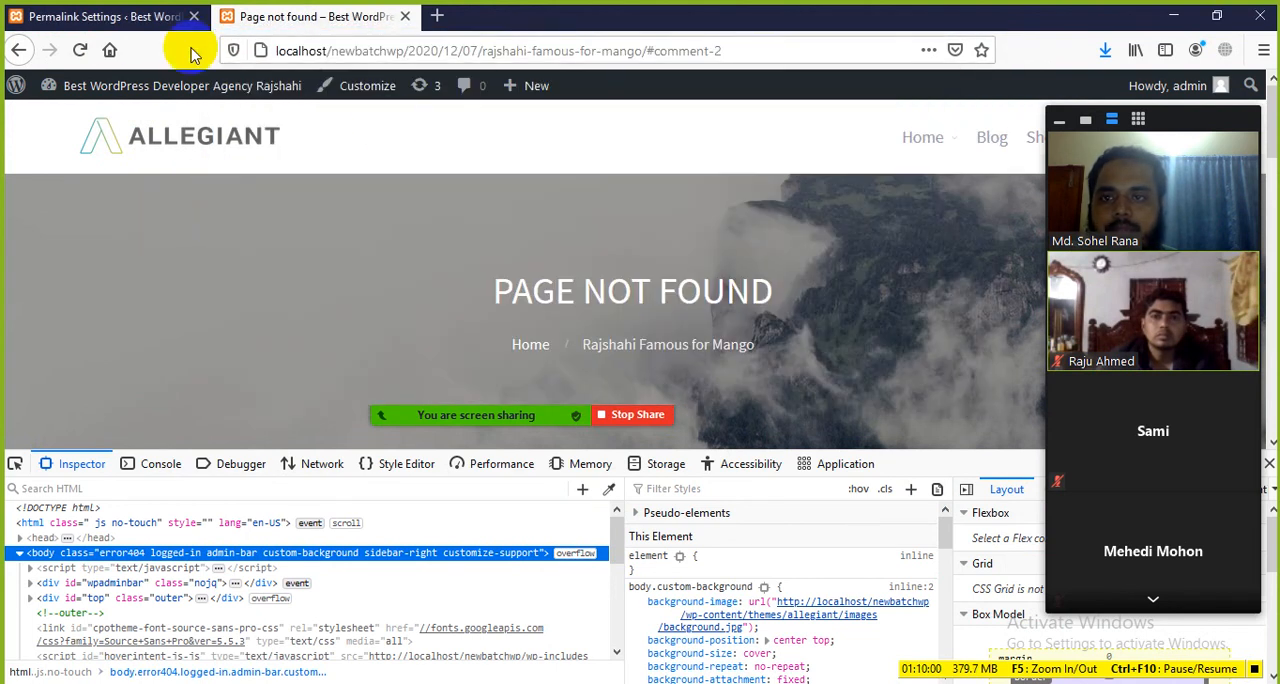
click(81, 49)
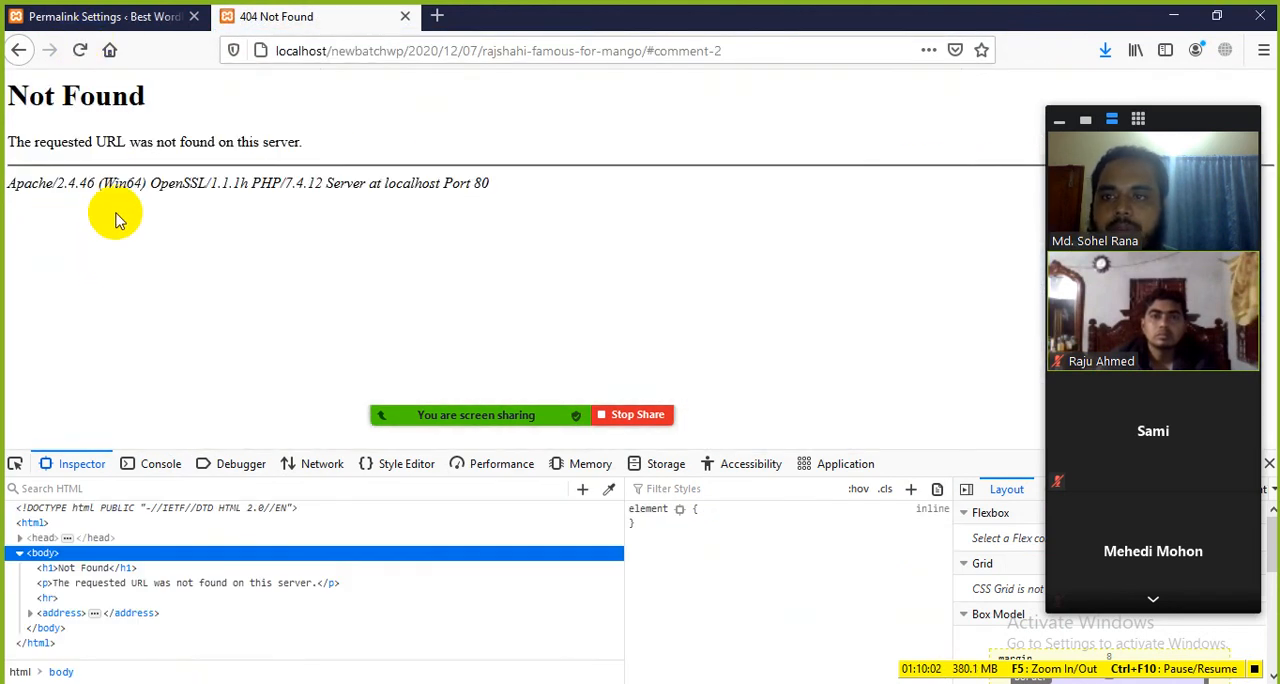
drag(6, 84, 414, 198)
click(560, 163)
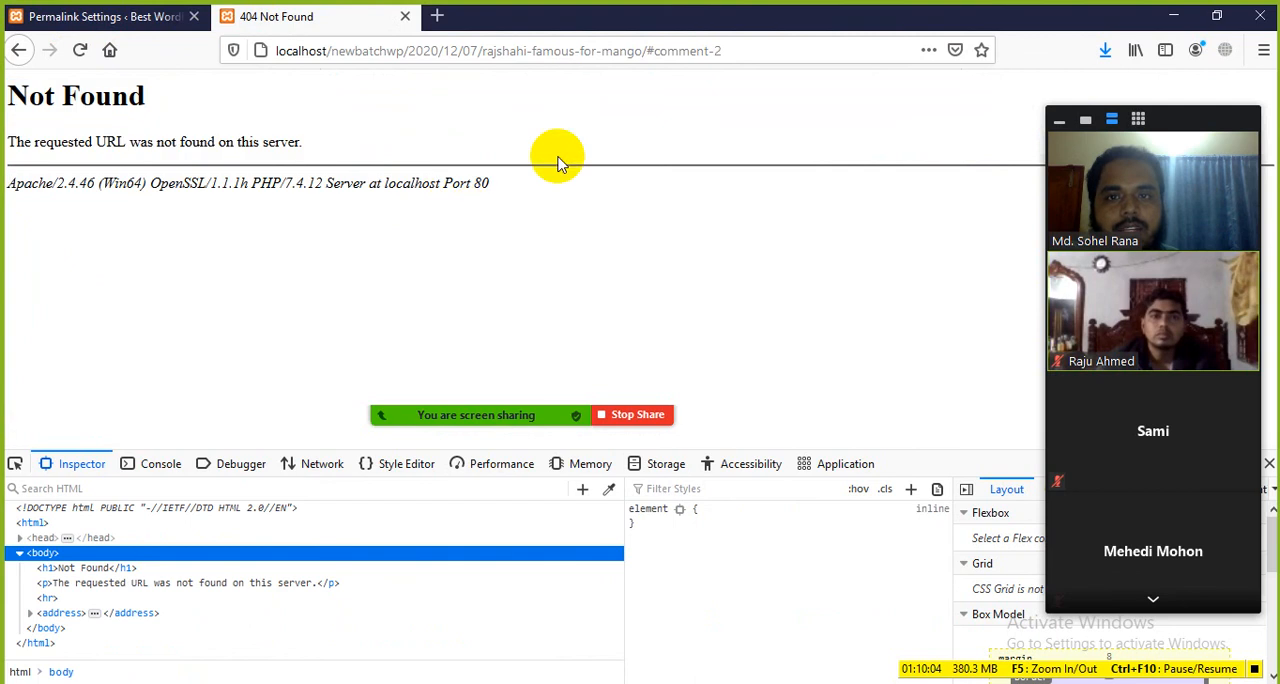
Step: Change the permalink structure to Day and name and save the changes
click(140, 20)
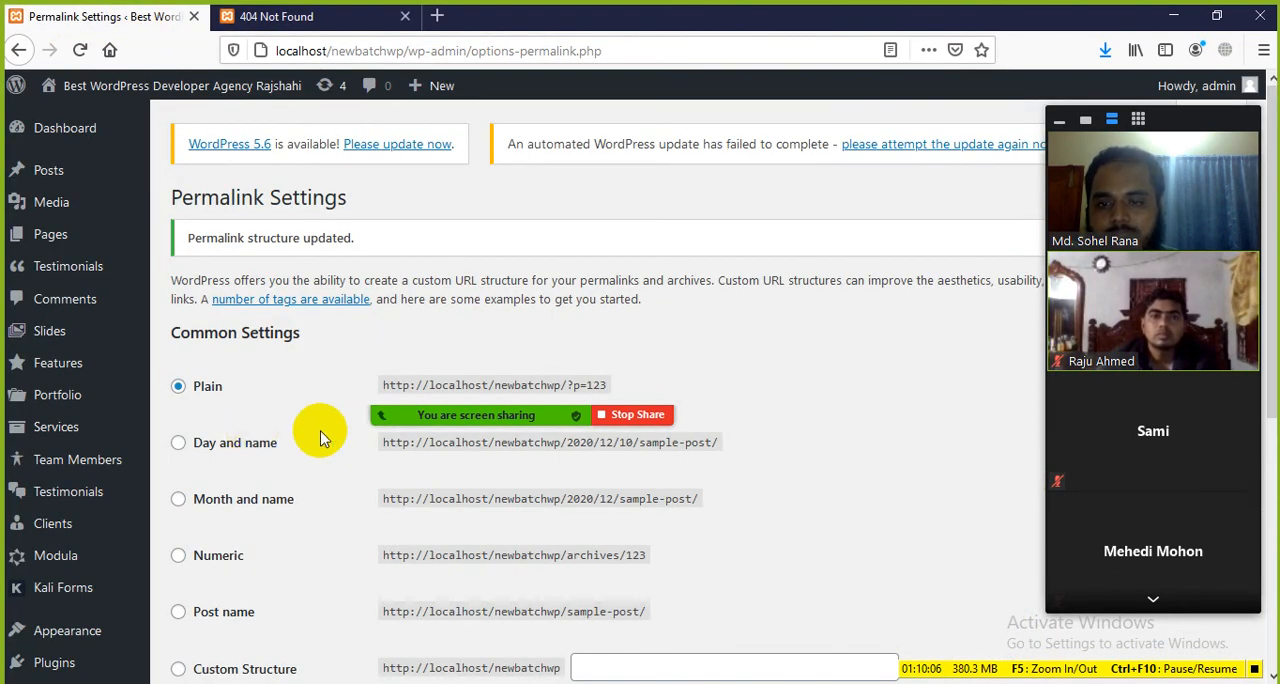
scroll(330, 428, down, 2)
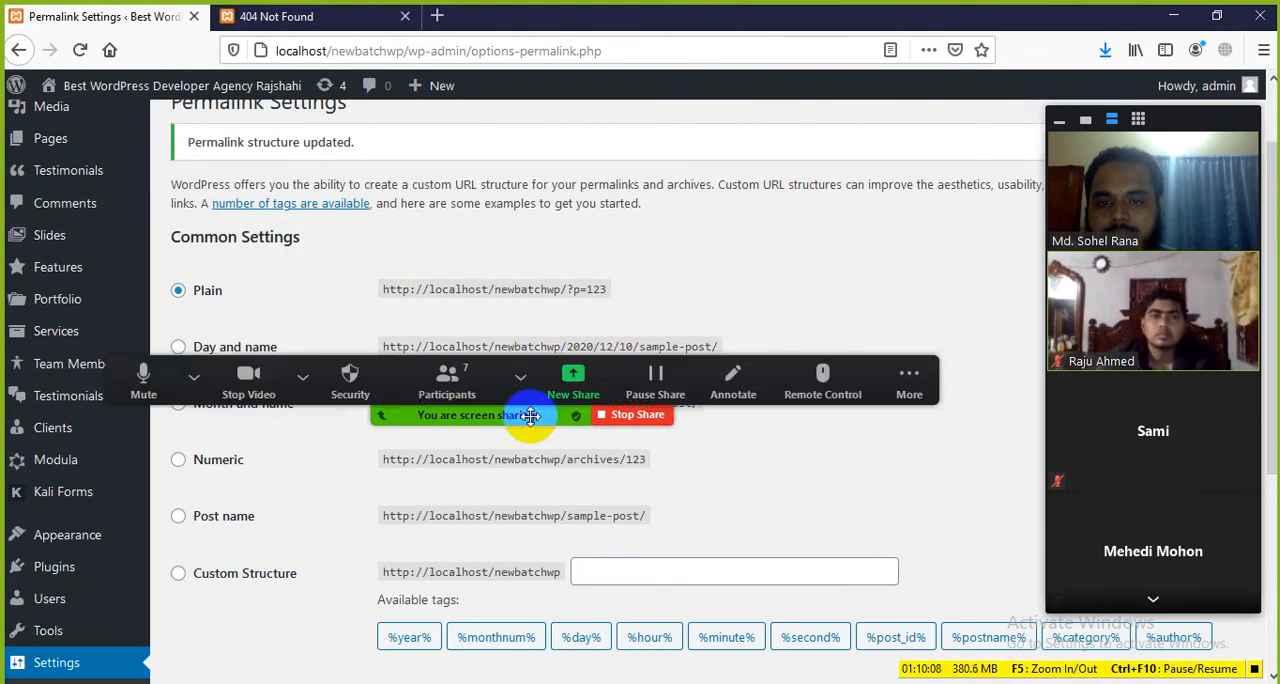
drag(530, 415, 992, 536)
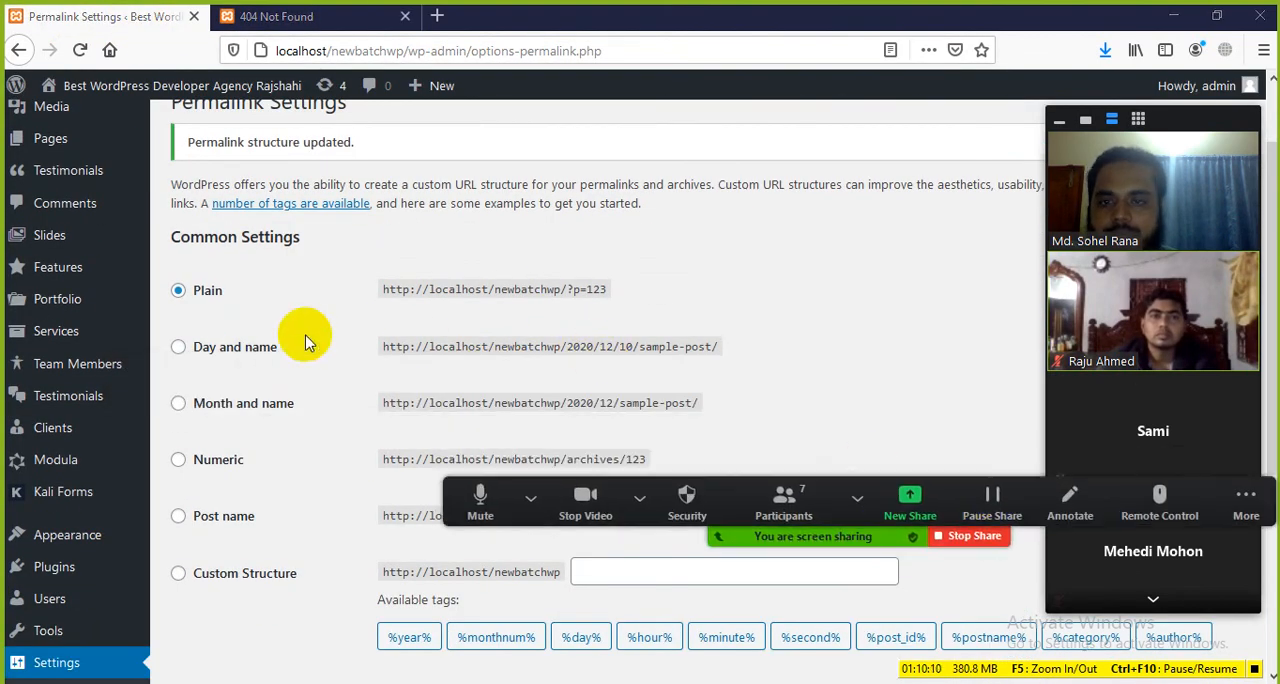
click(180, 346)
scroll(270, 366, down, 1)
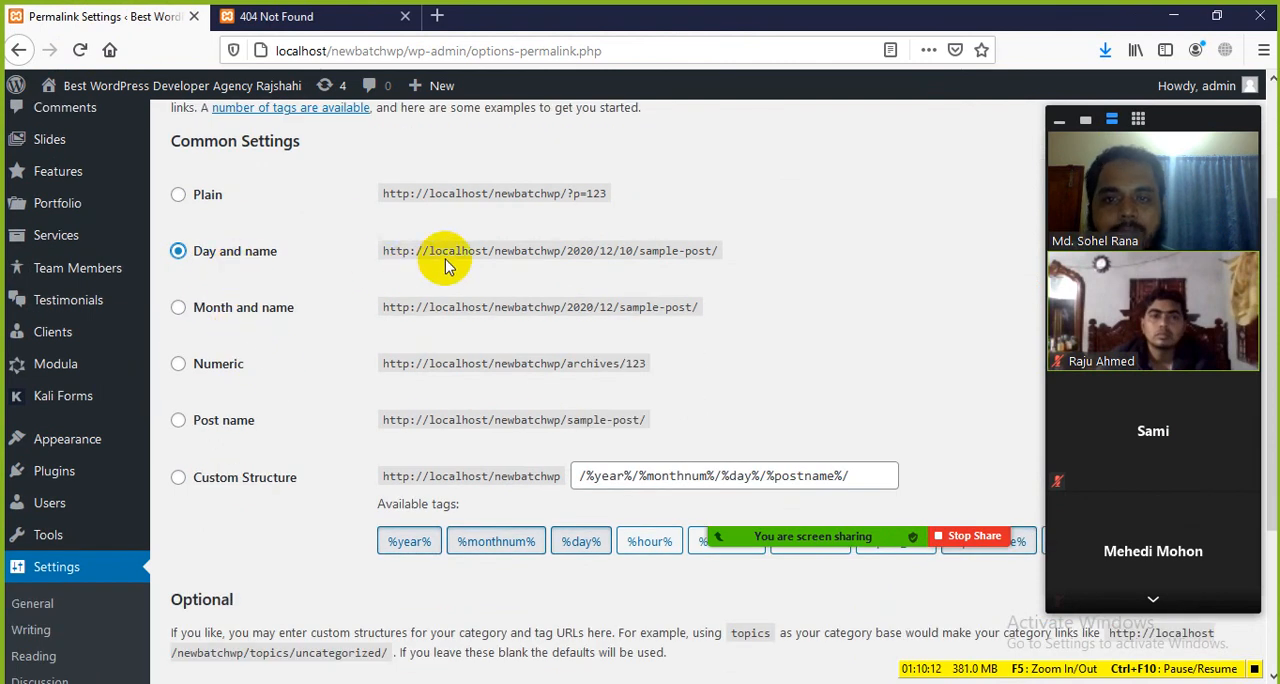
scroll(292, 598, down, 5)
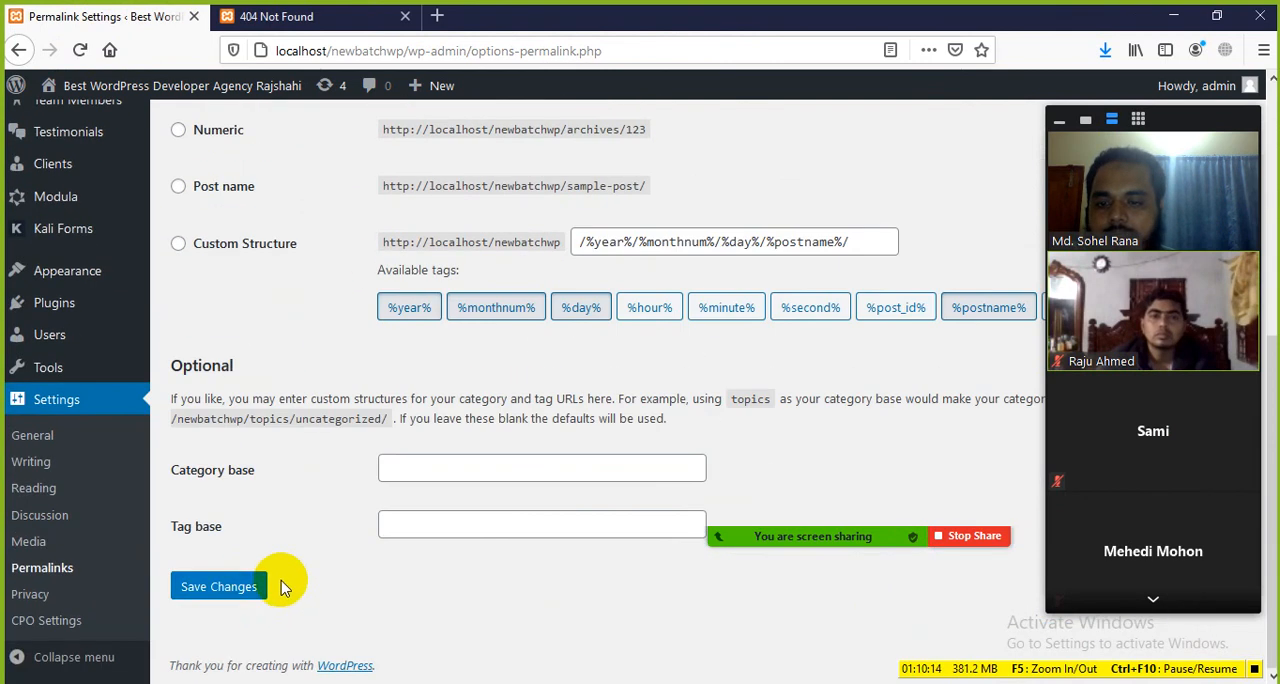
click(222, 588)
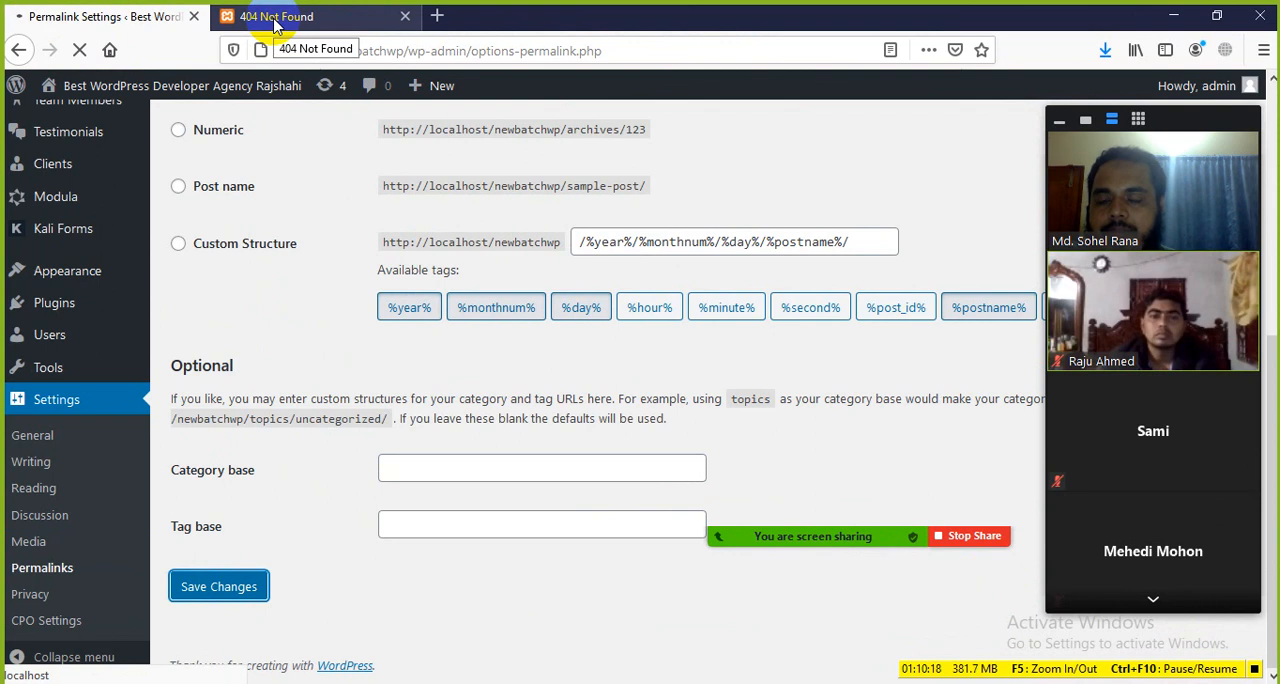
Step: Reload the Rajshahi Famous for Mango post and examine the date and post name in its URL
click(258, 16)
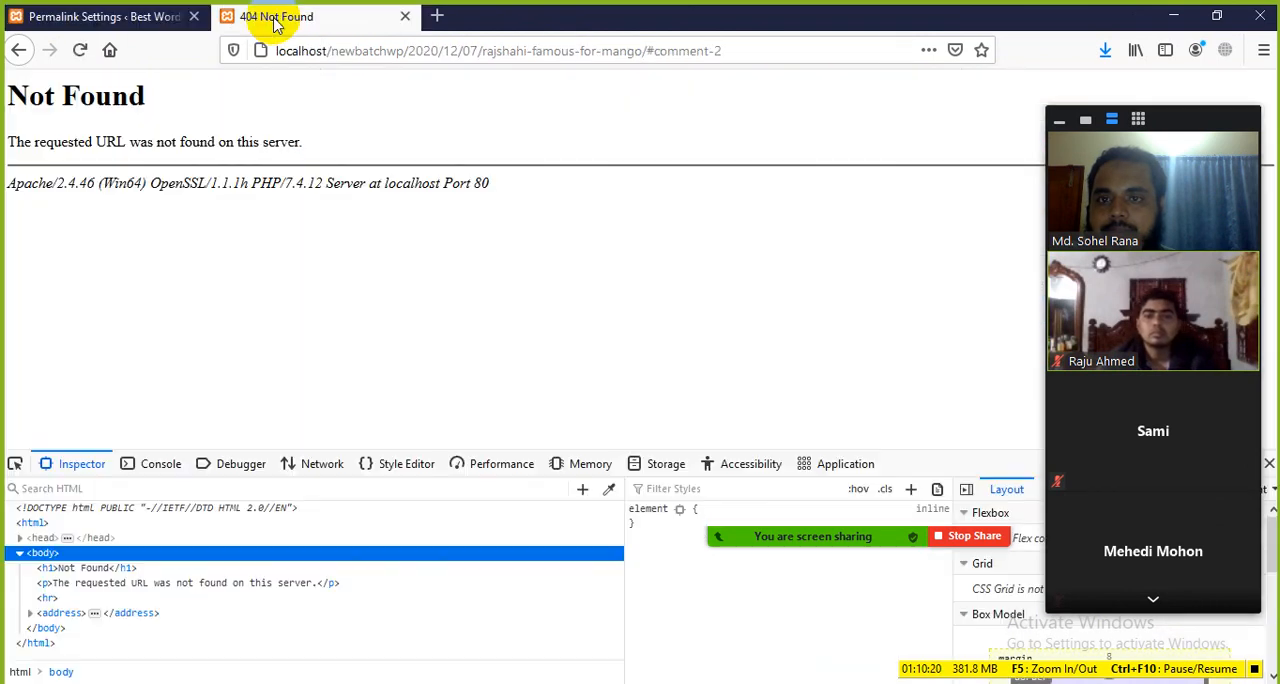
click(79, 50)
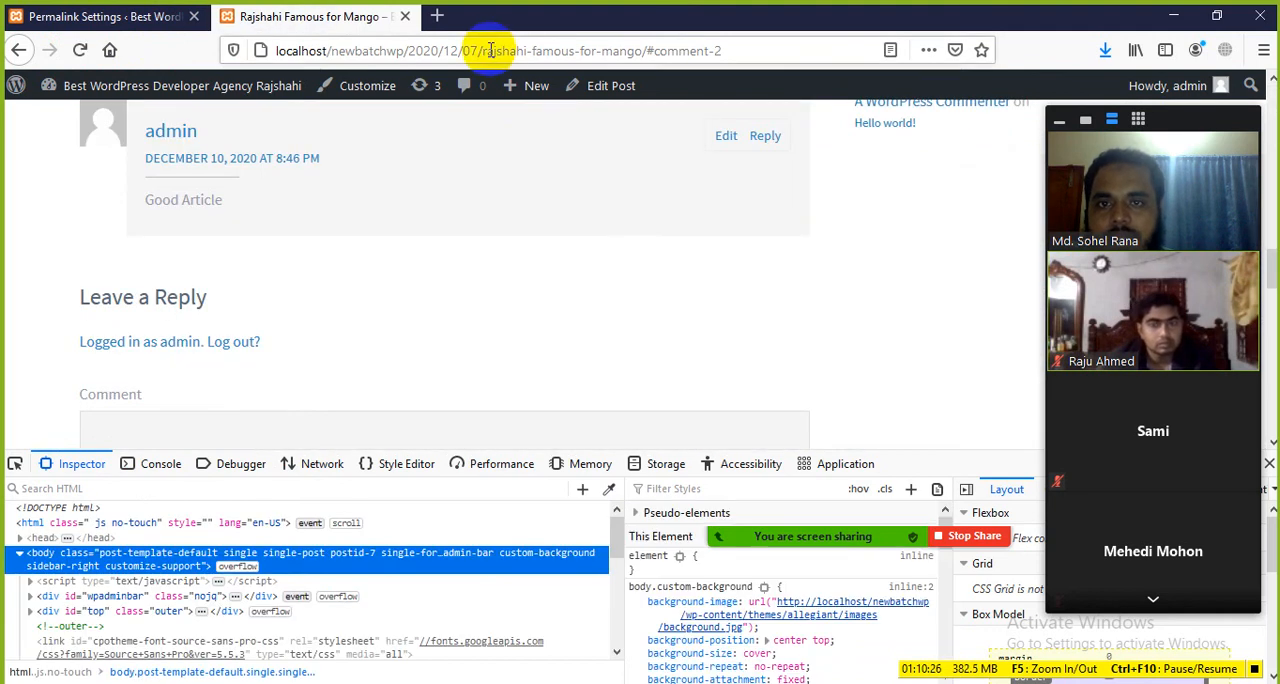
drag(482, 50, 705, 55)
click(15, 236)
drag(406, 50, 479, 53)
Step: Switch the permalink structure to Month and name and save the changes
click(148, 11)
scroll(250, 373, down, 2)
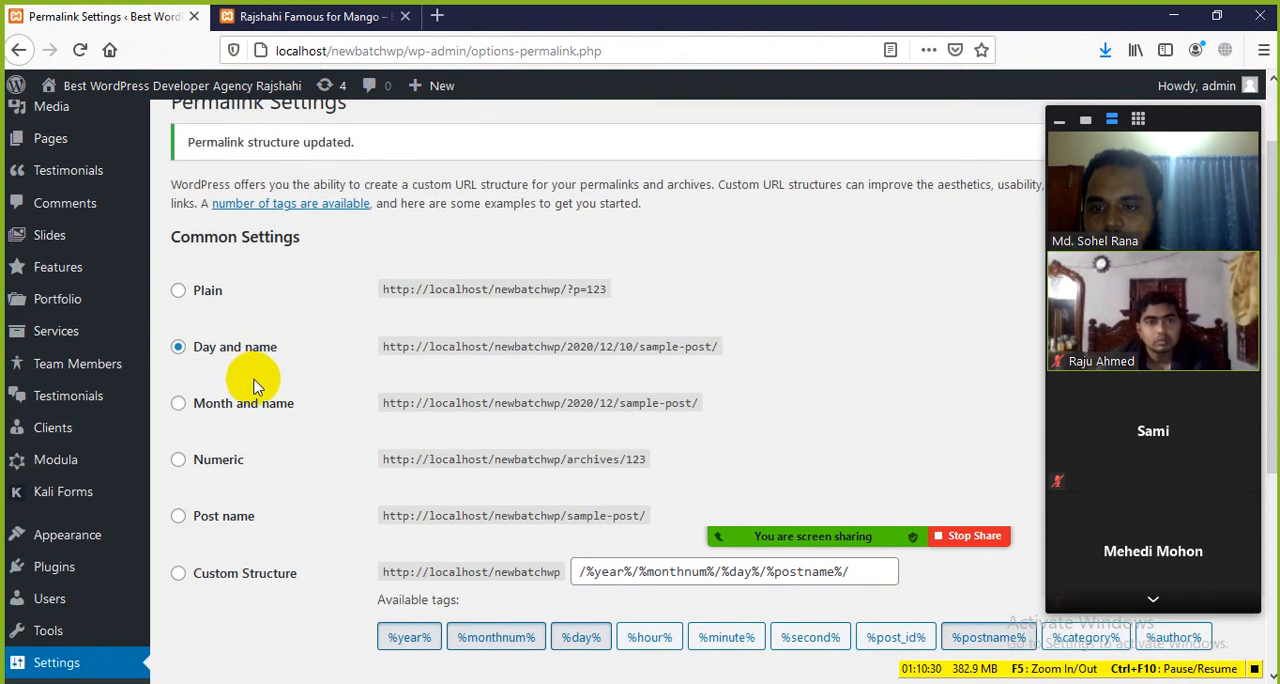
scroll(251, 395, down, 3)
click(190, 214)
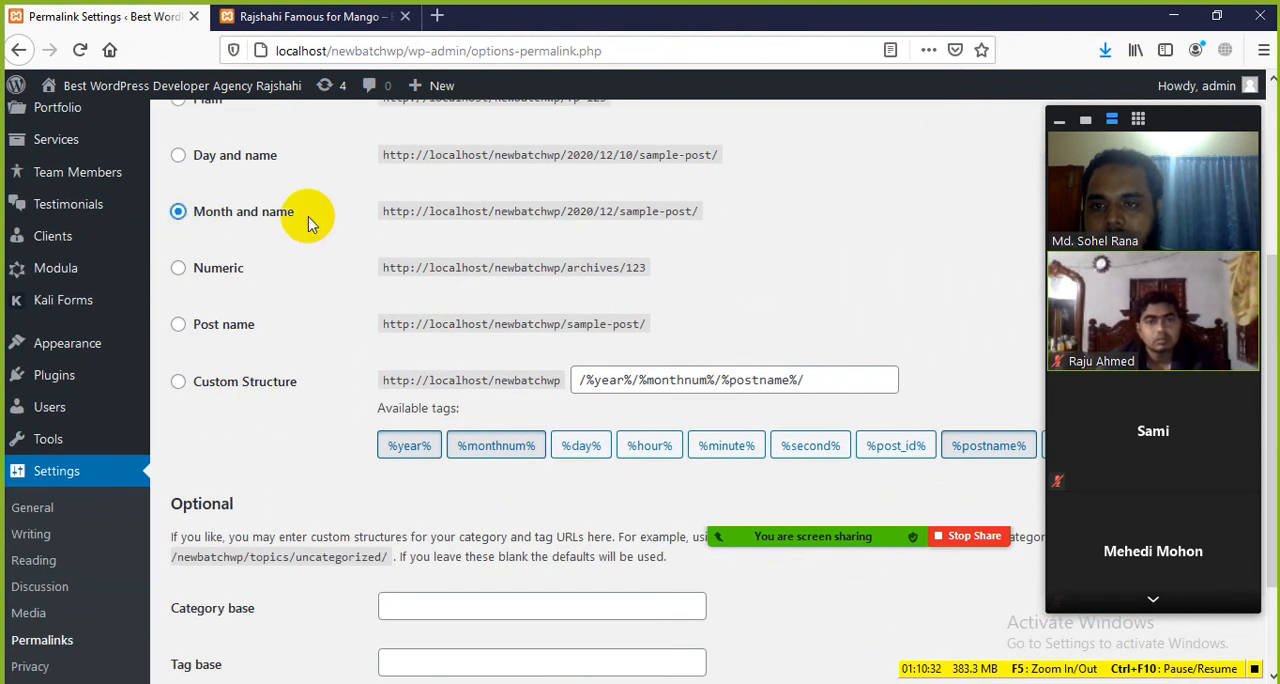
scroll(278, 562, down, 2)
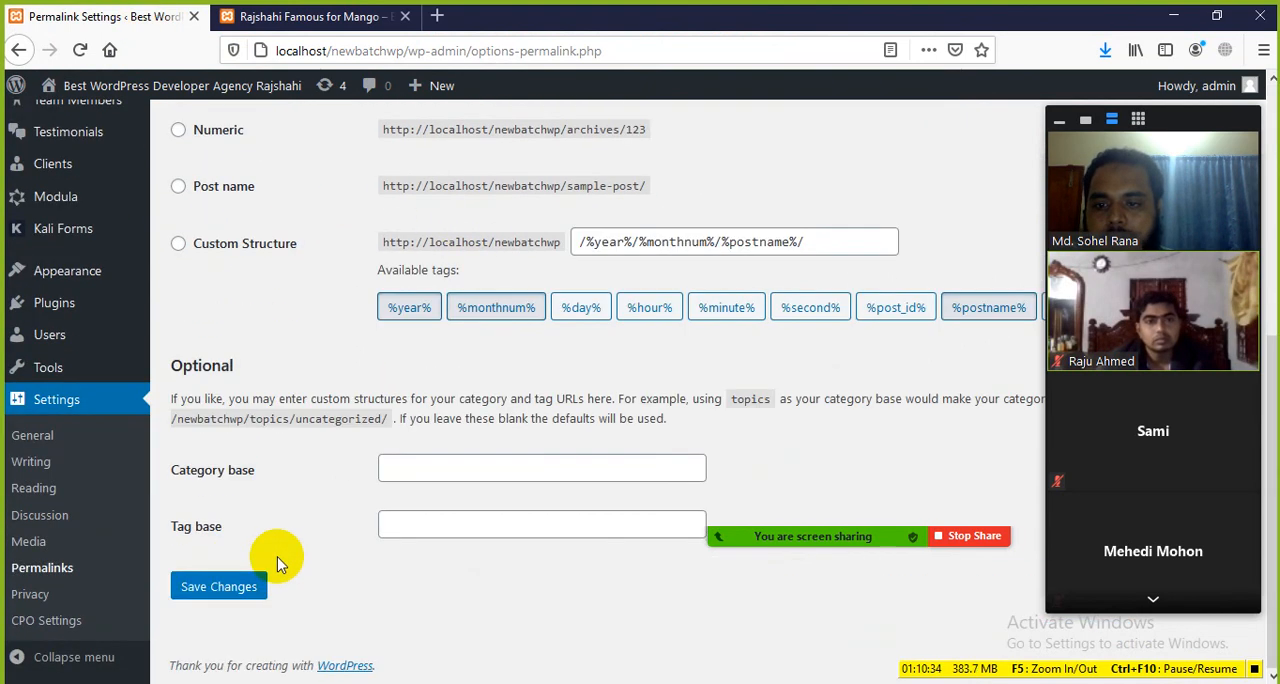
click(208, 594)
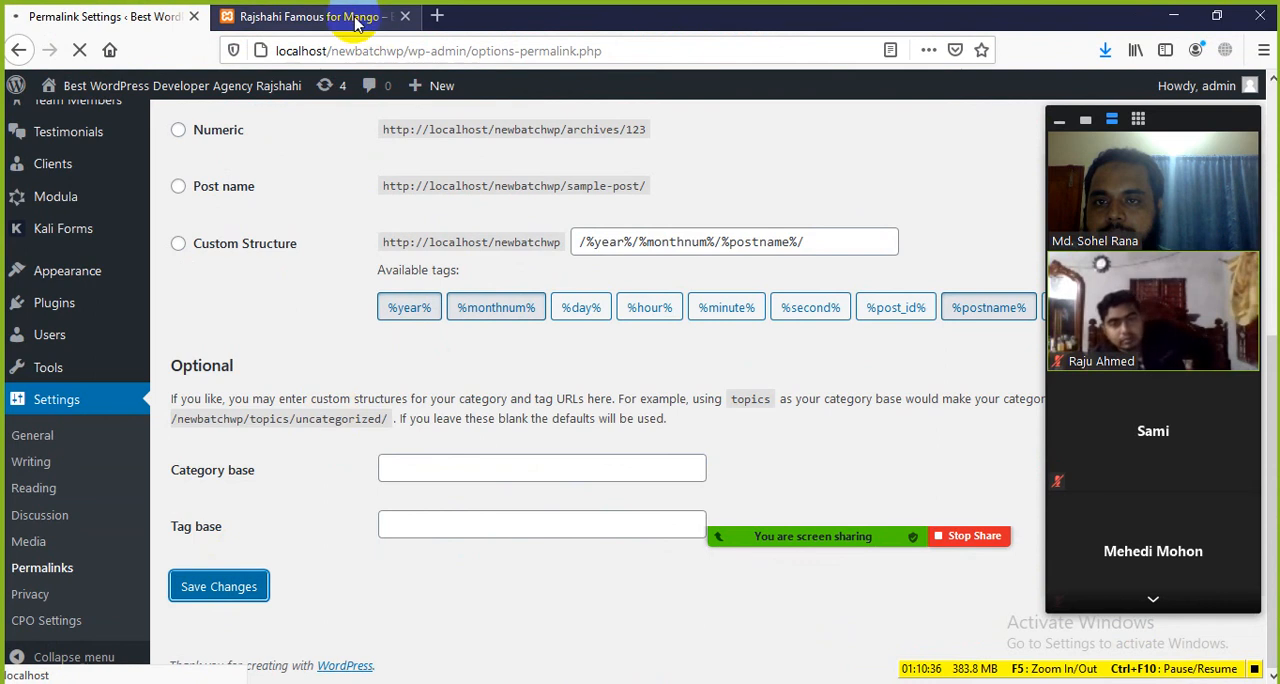
Step: Reload the mango post and check how its URL is built under the Month and name structure
click(349, 18)
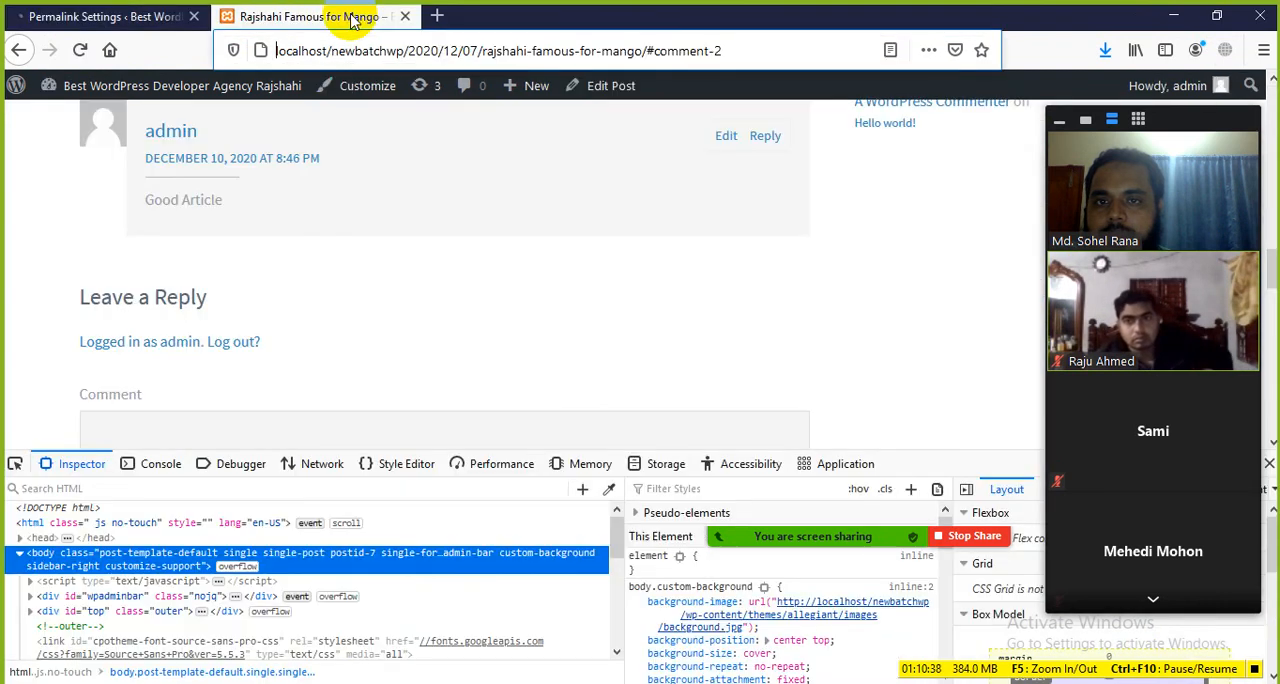
click(80, 49)
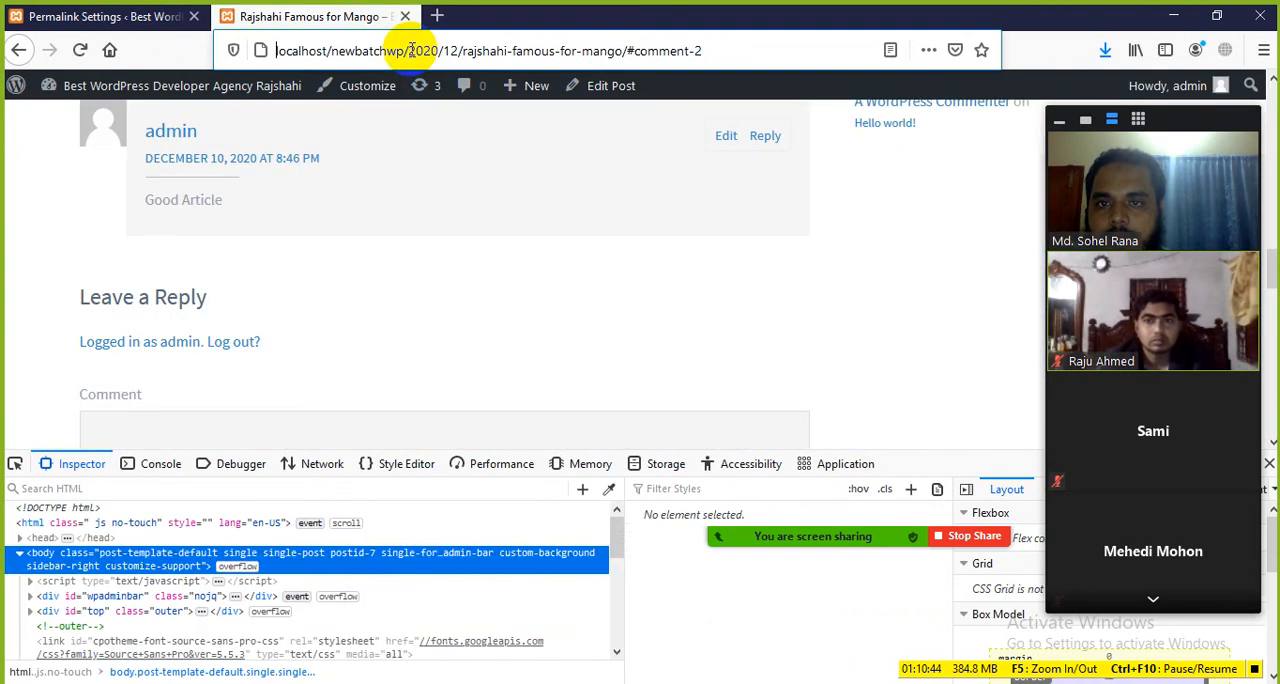
drag(407, 50, 618, 52)
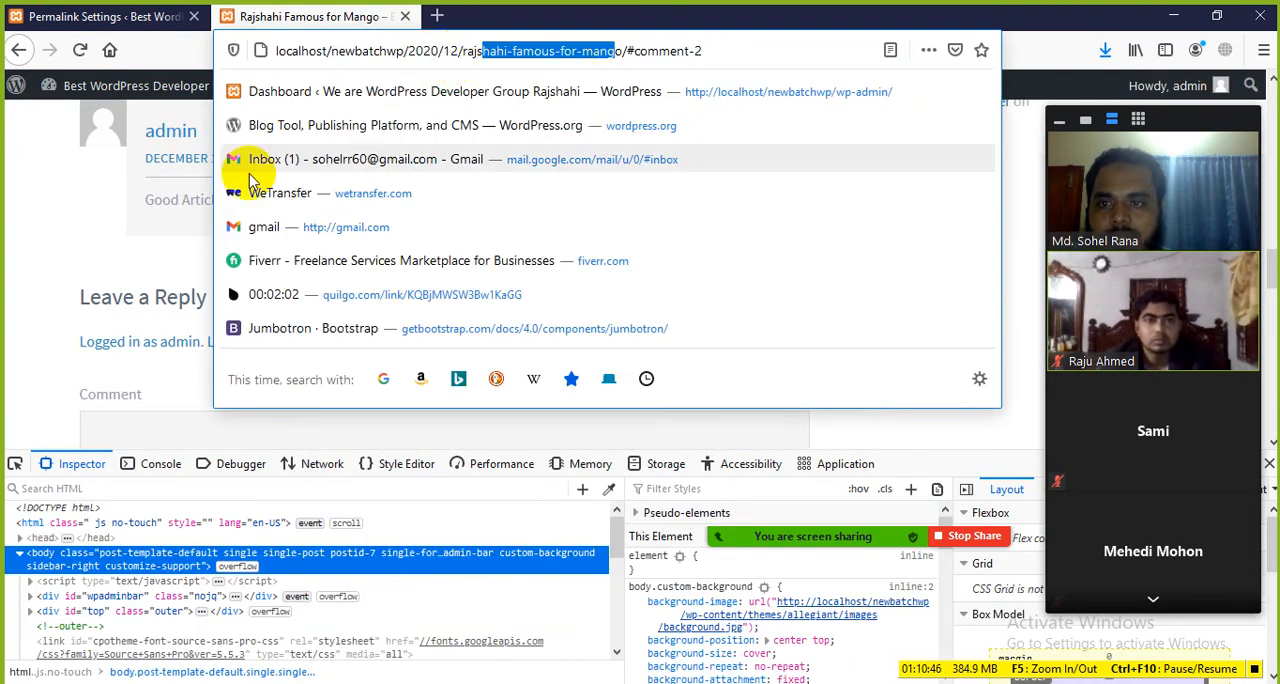
click(100, 220)
scroll(310, 248, up, 2)
Step: Set the permalink structure to Numeric in Permalink Settings and save the changes
click(118, 30)
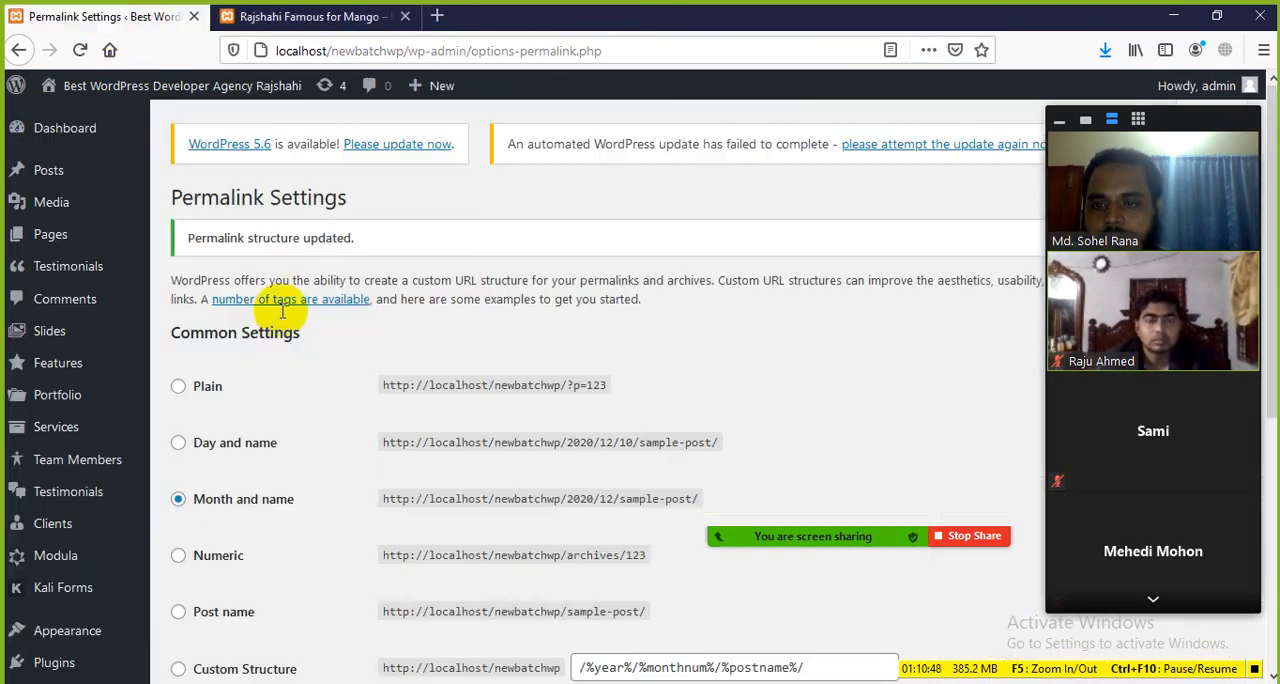
scroll(243, 471, down, 1)
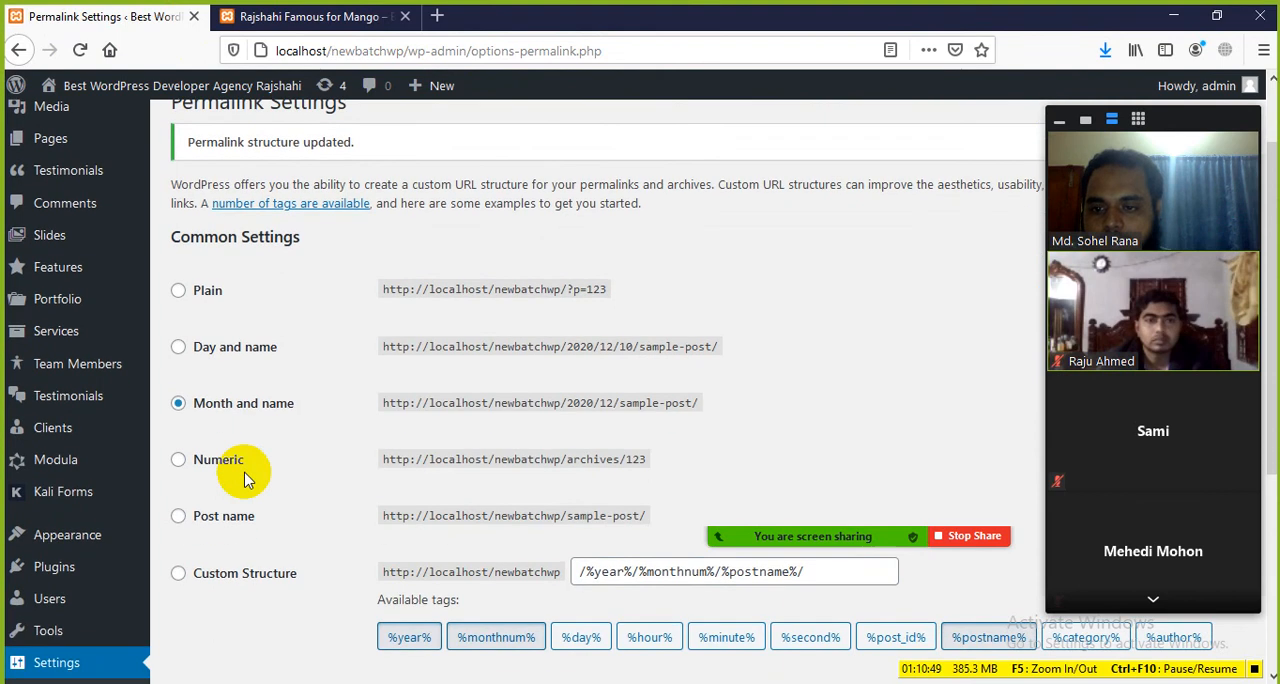
click(178, 459)
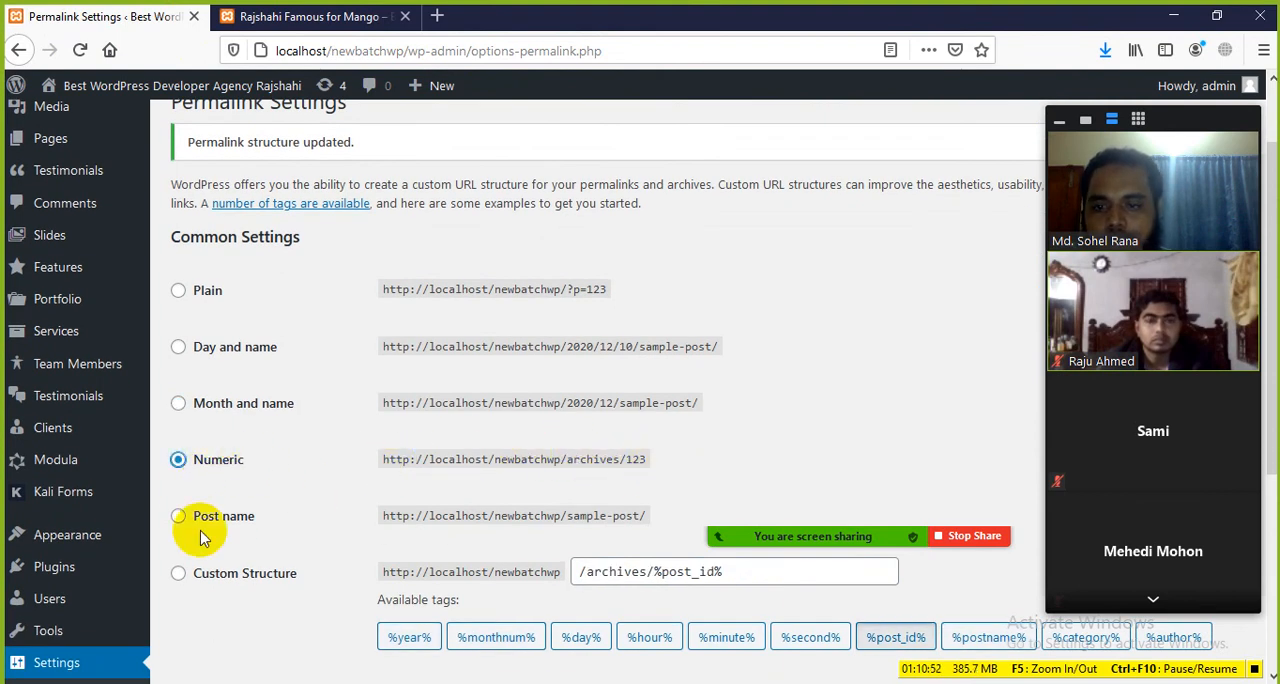
scroll(215, 535, down, 3)
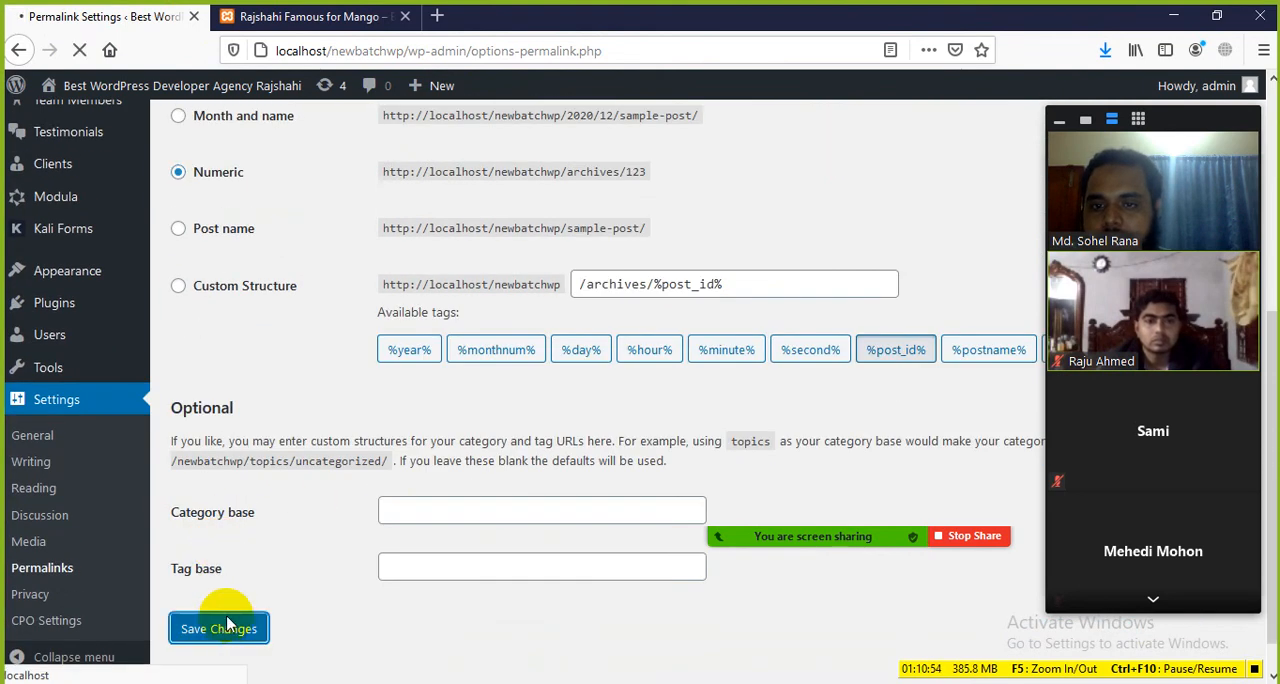
Step: Reload the mango post and examine its URL and page content under the Numeric permalink structure
click(292, 14)
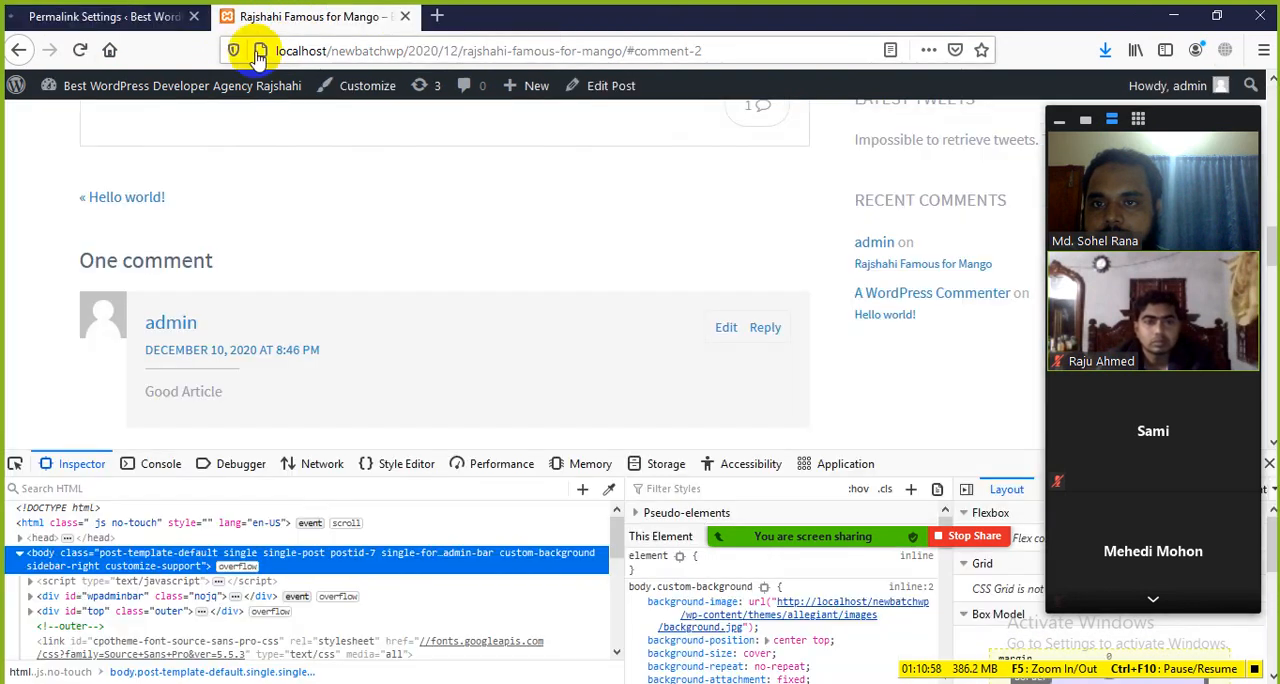
click(80, 52)
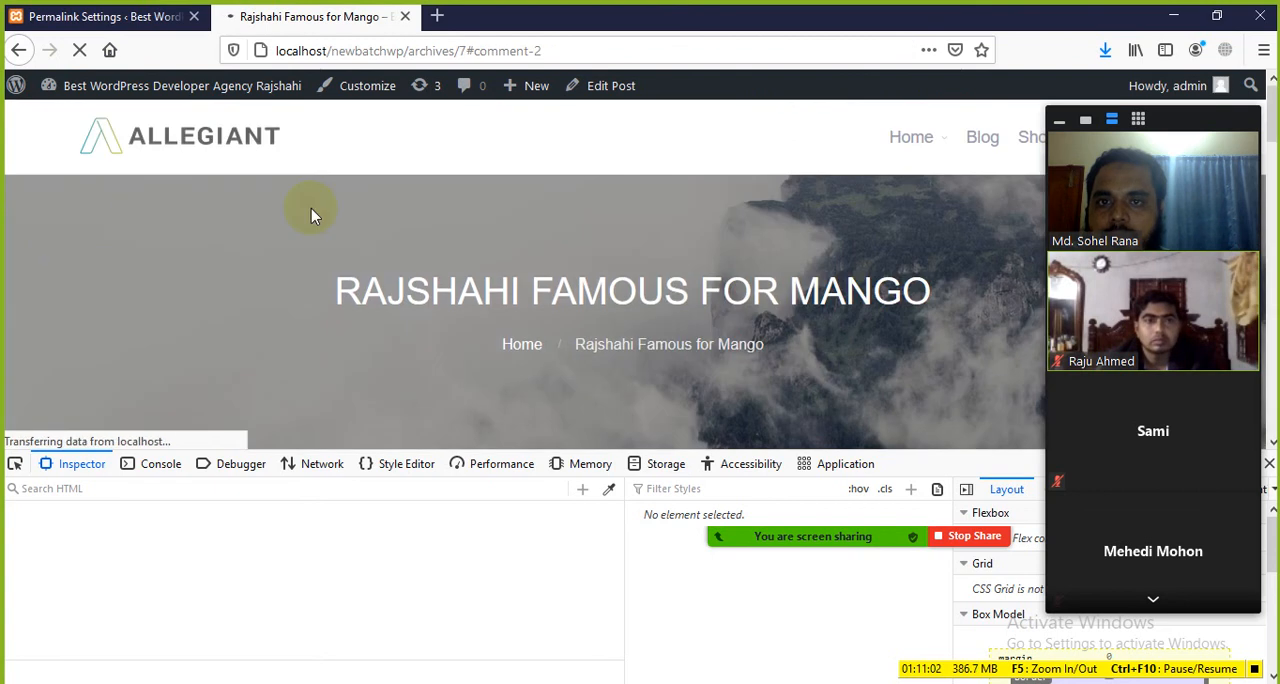
scroll(414, 280, up, 10)
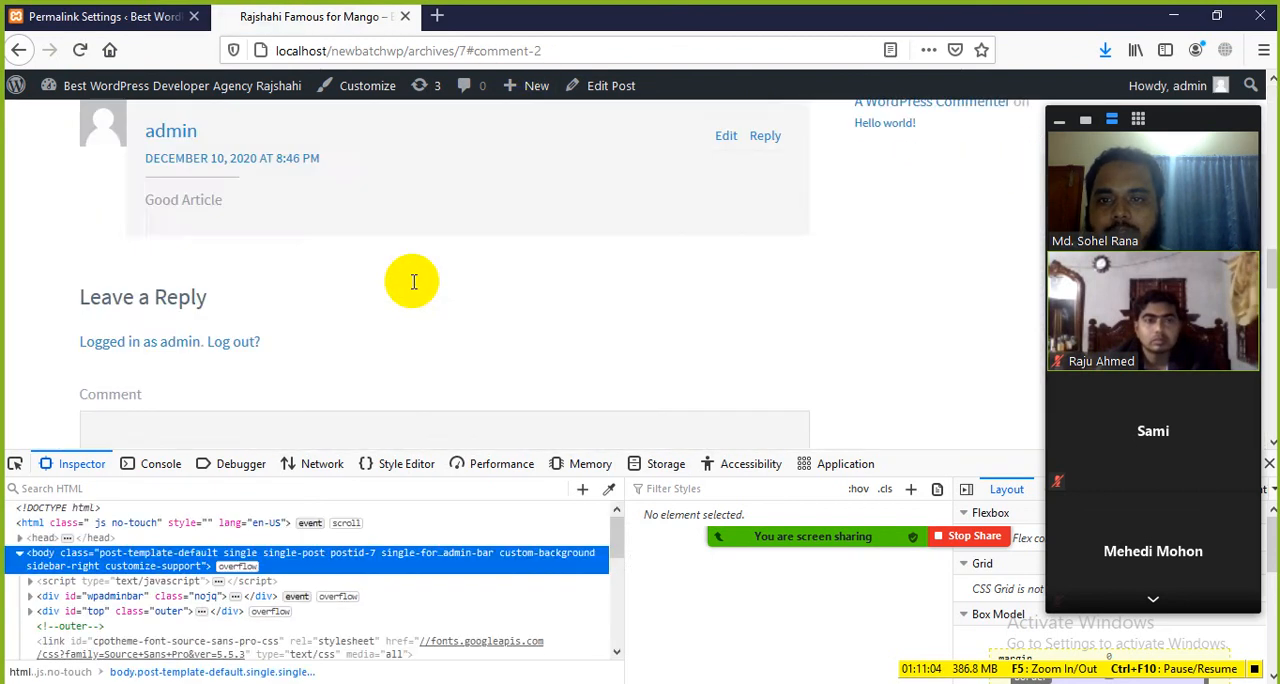
click(500, 50)
click(57, 252)
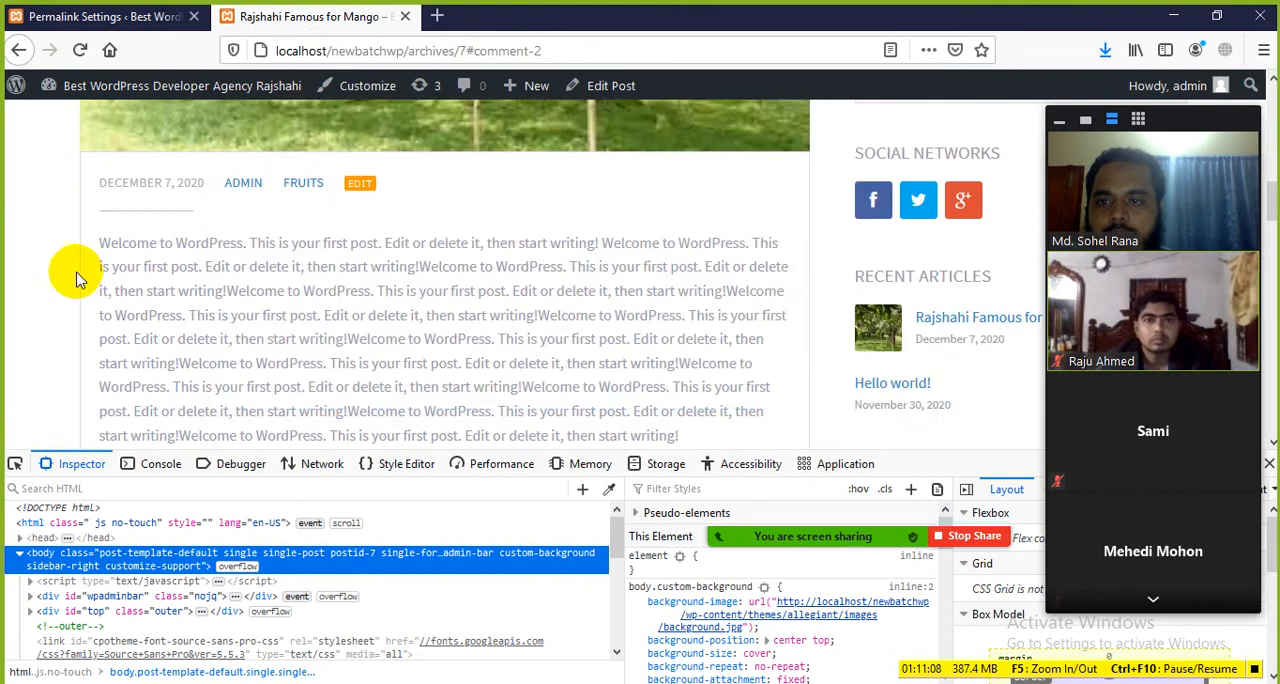
scroll(334, 310, up, 5)
scroll(334, 310, down, 1)
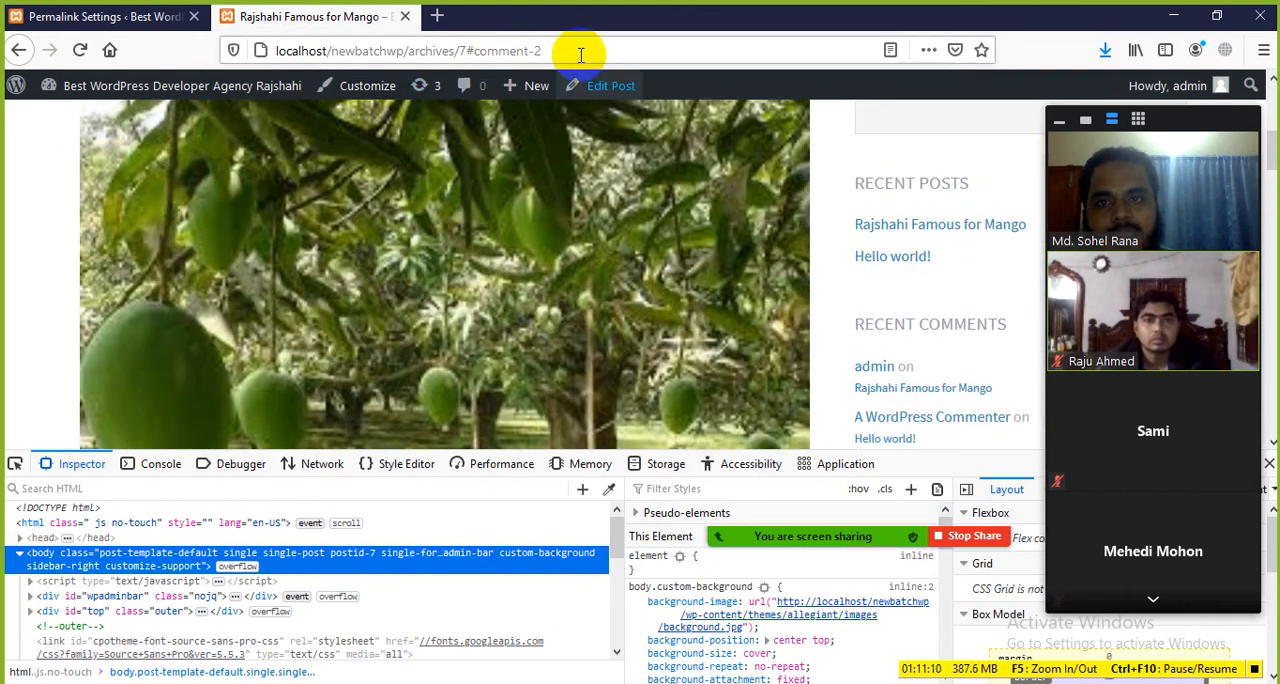
Step: Set the permalink structure to Post name in Permalink Settings and save the changes
drag(580, 50, 515, 50)
click(23, 223)
click(49, 12)
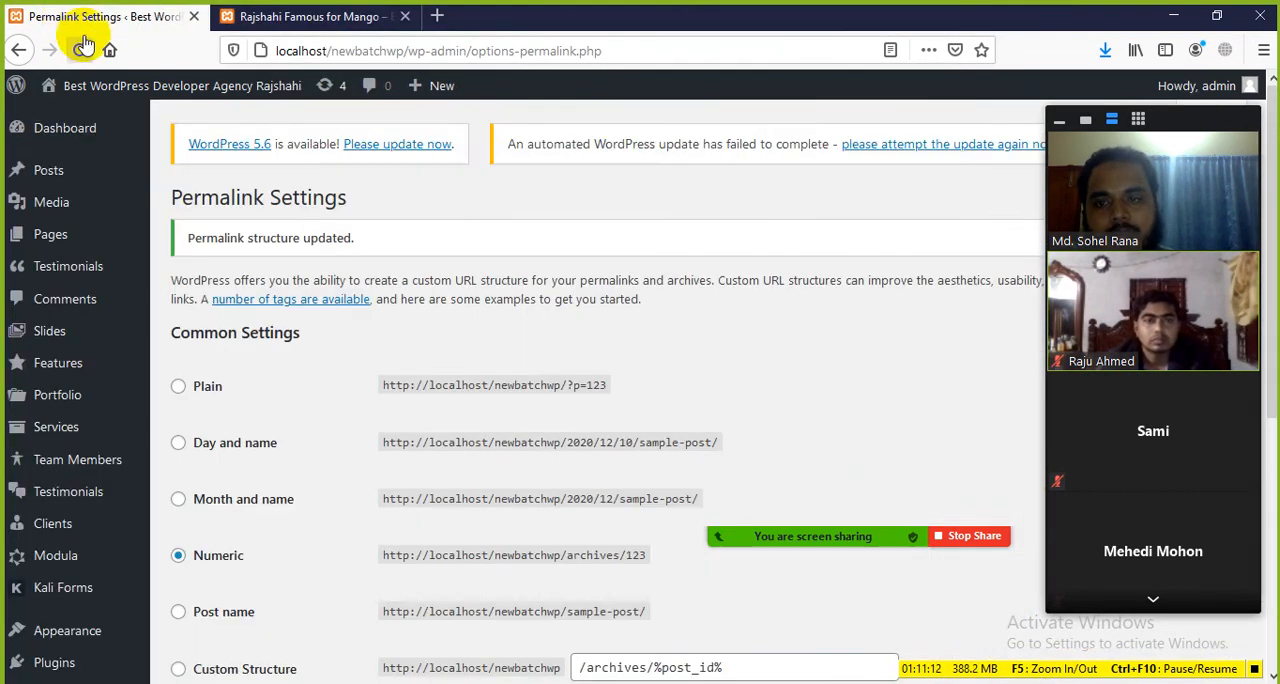
scroll(305, 333, down, 5)
scroll(307, 335, down, 1)
click(179, 324)
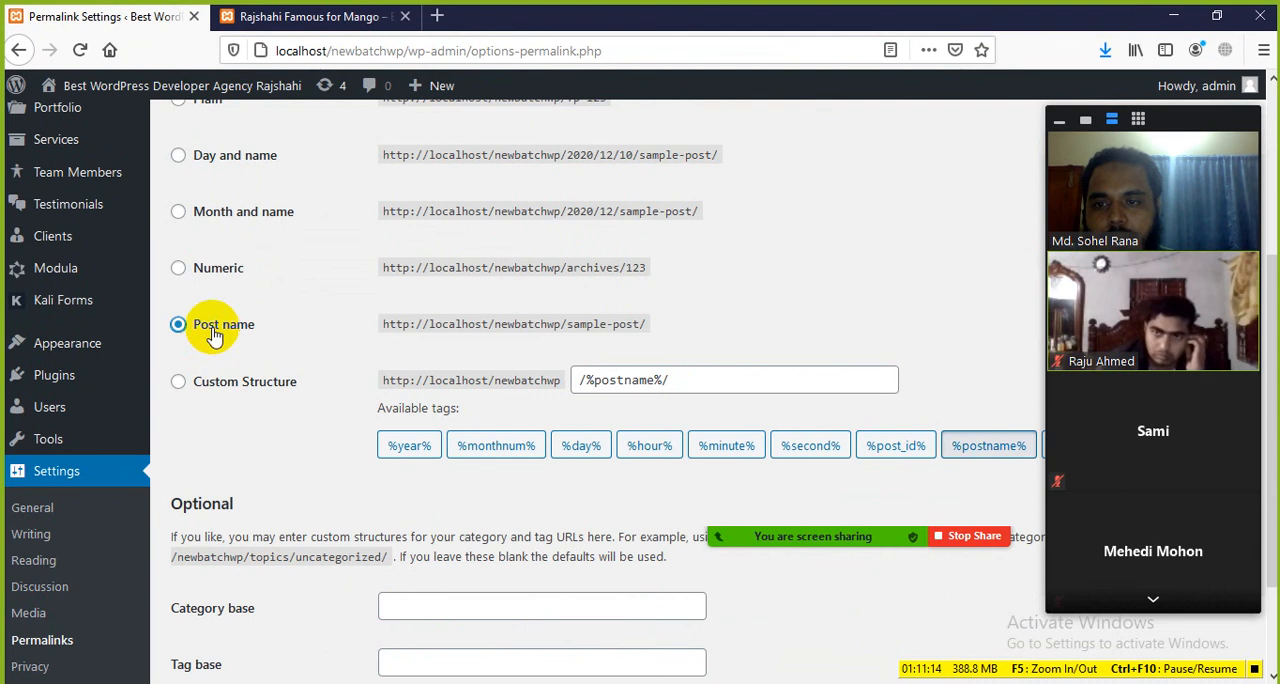
scroll(500, 380, down, 3)
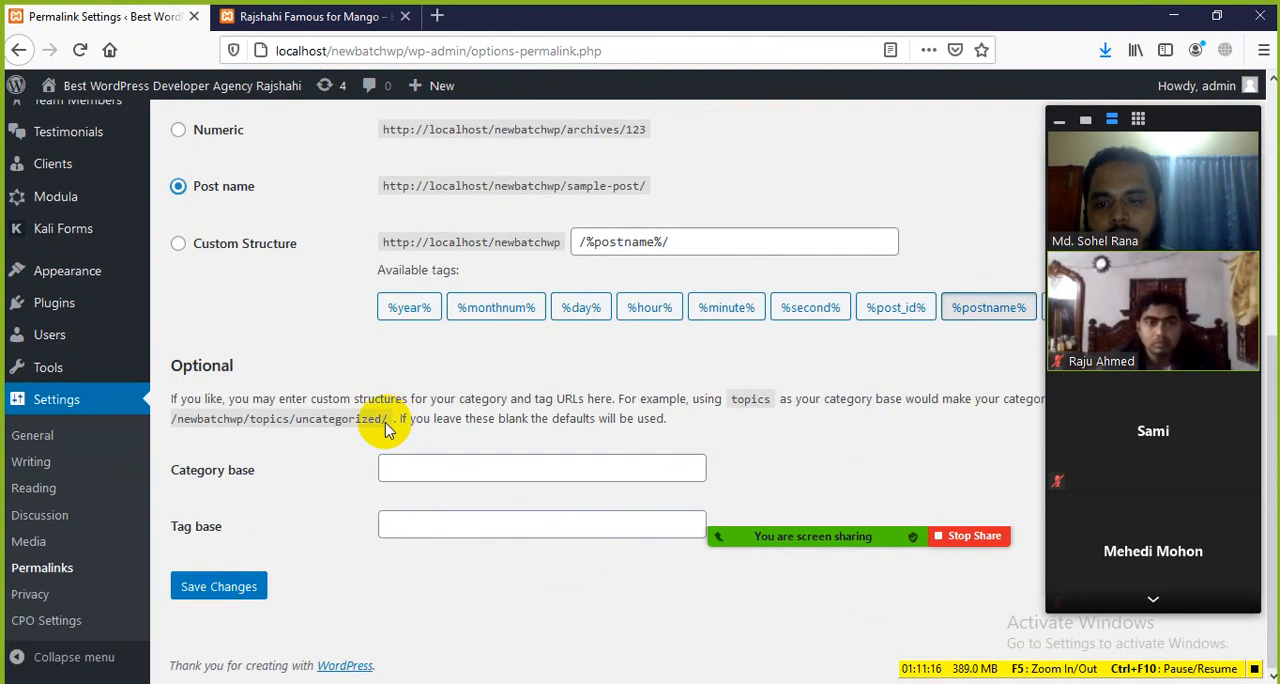
click(208, 598)
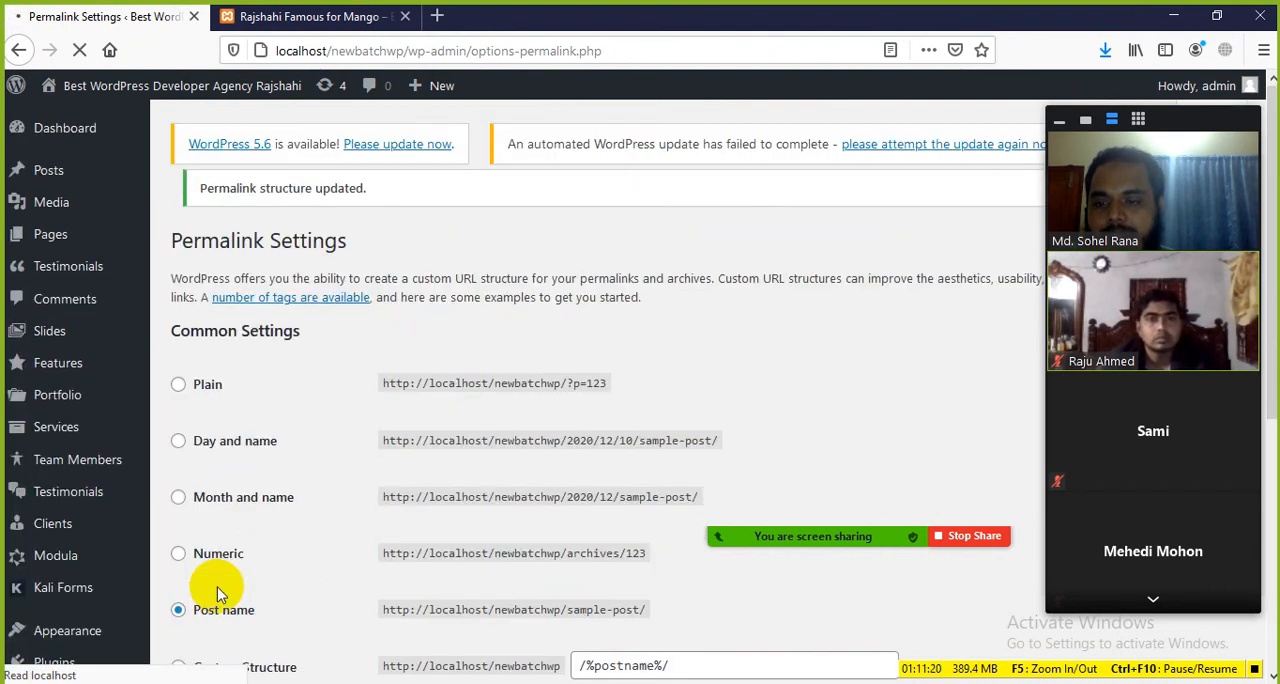
Step: Reload the mango post at its existing numeric address under the Post name structure
click(293, 12)
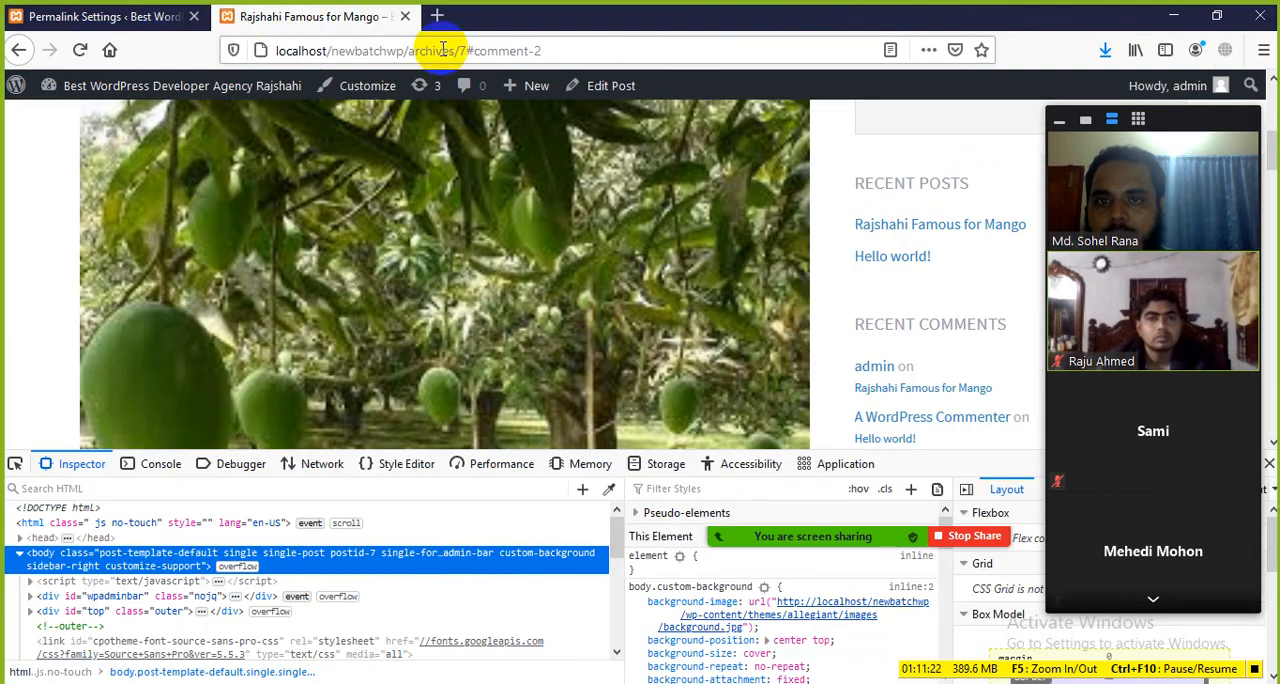
click(80, 50)
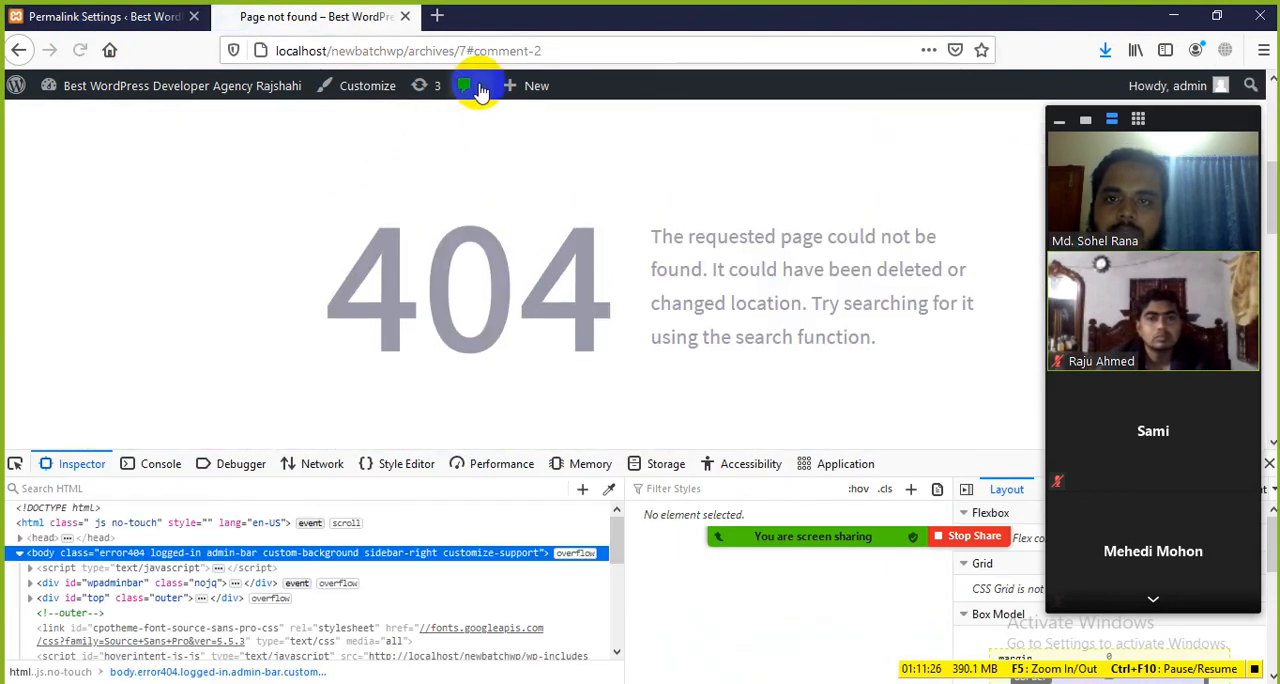
Step: Choose Custom Structure with /%postname%/ in Permalink Settings and save the changes
click(57, 16)
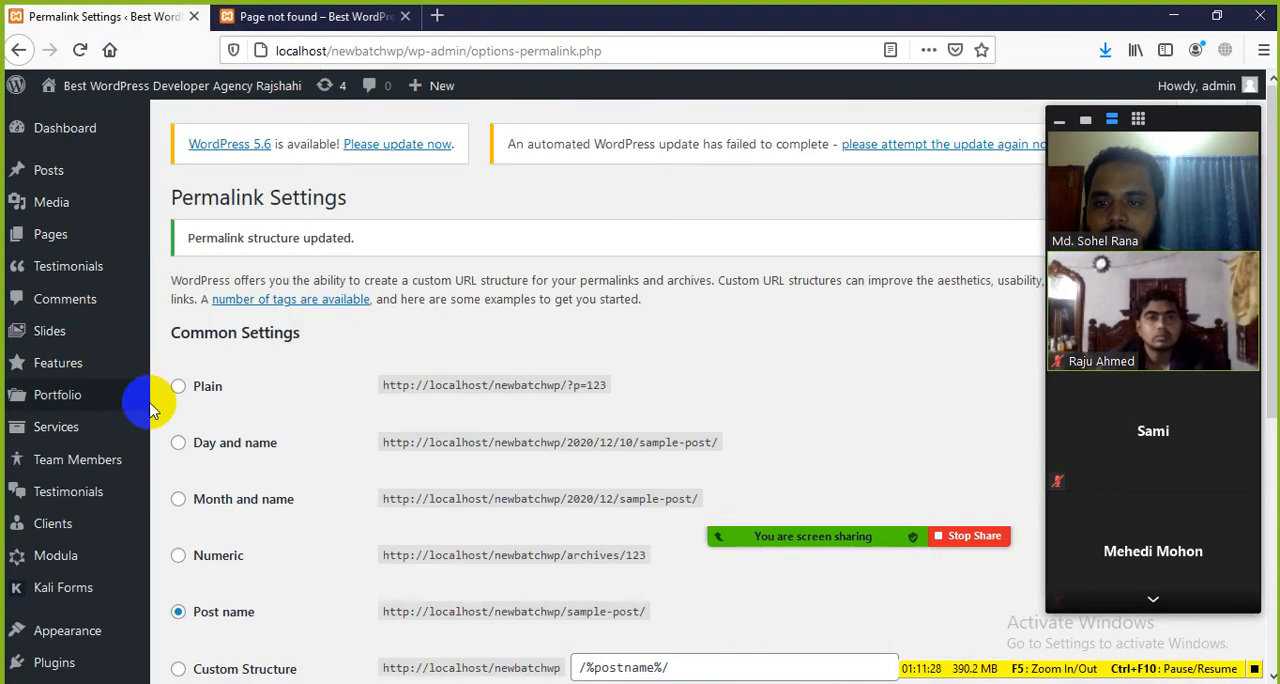
scroll(229, 481, down, 5)
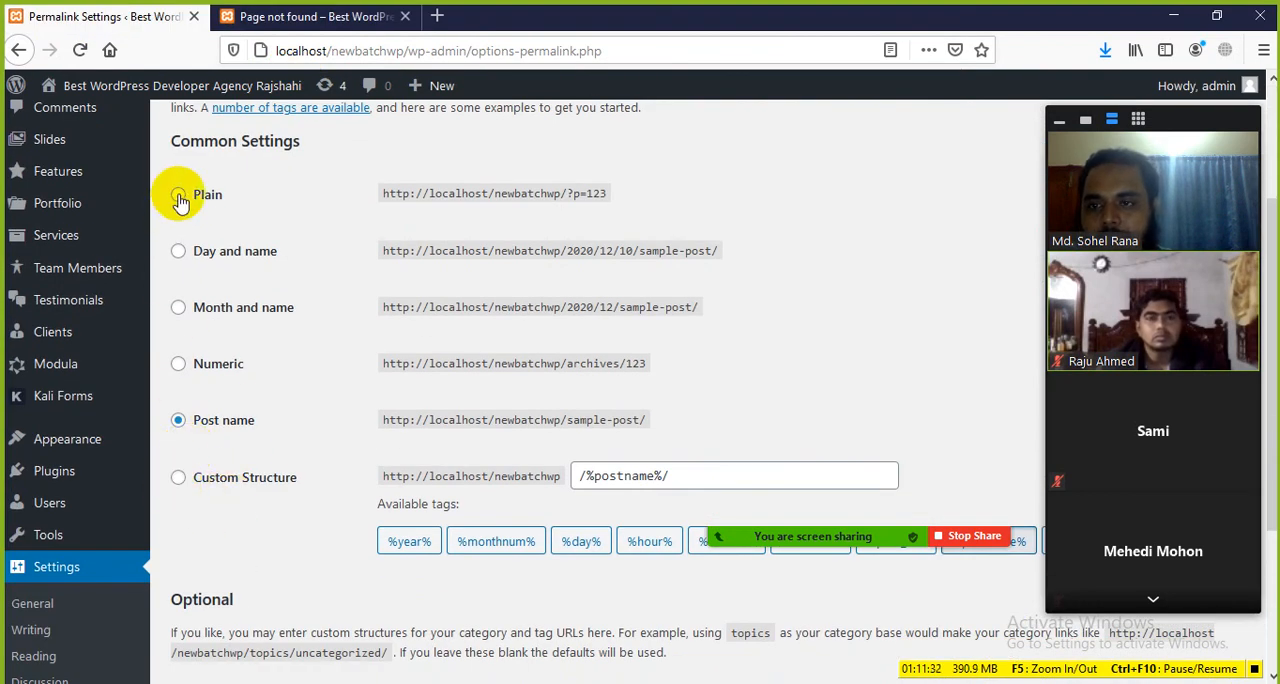
scroll(205, 480, down, 2)
click(225, 588)
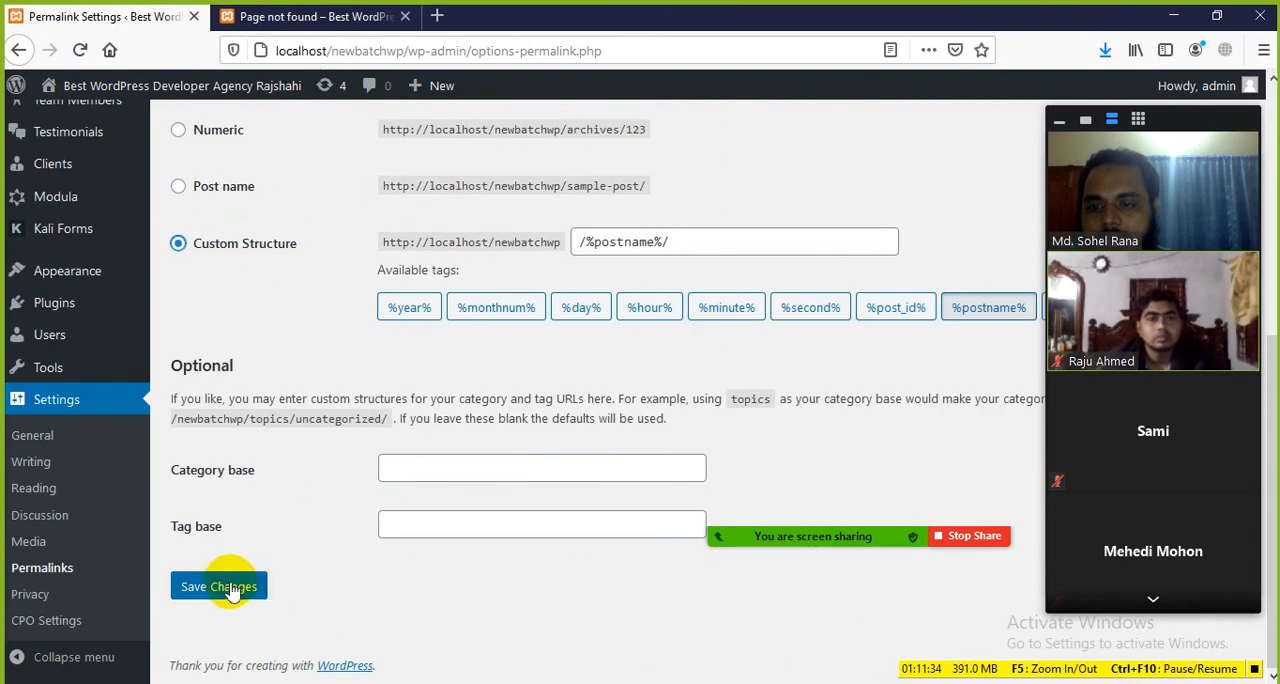
Step: Reload the mango post page and shorten its address to localhost/newbatchwp without opening it
click(310, 17)
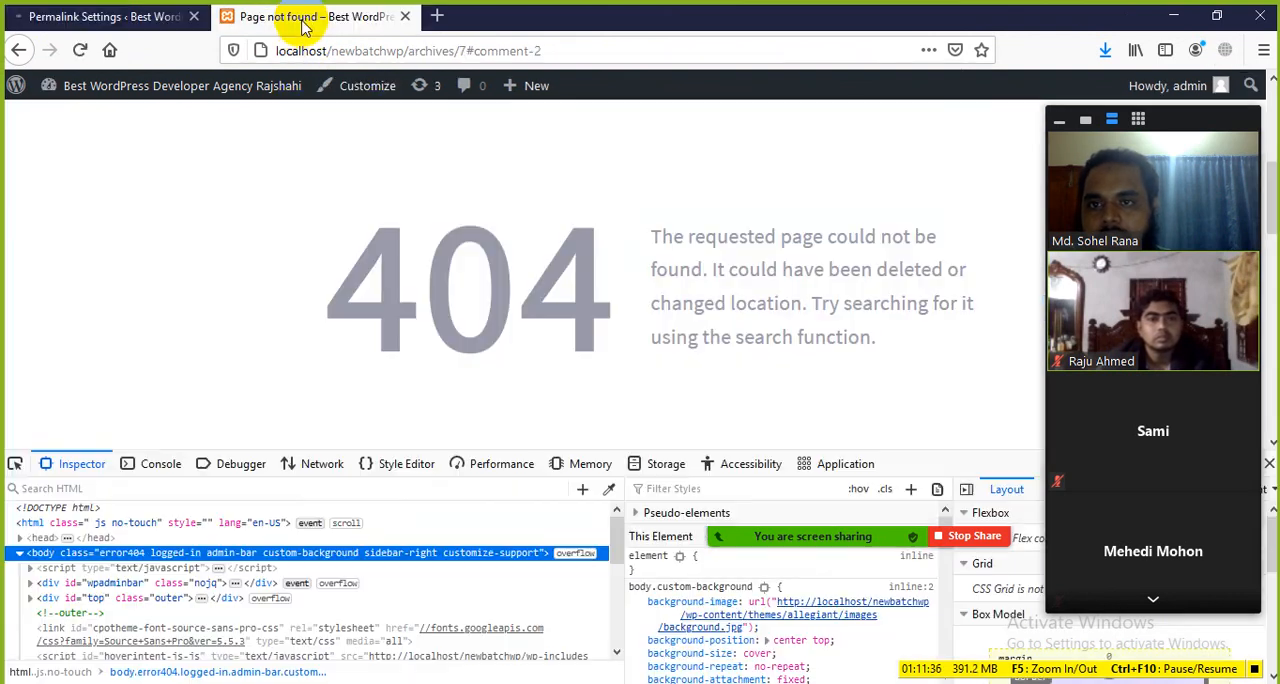
click(80, 50)
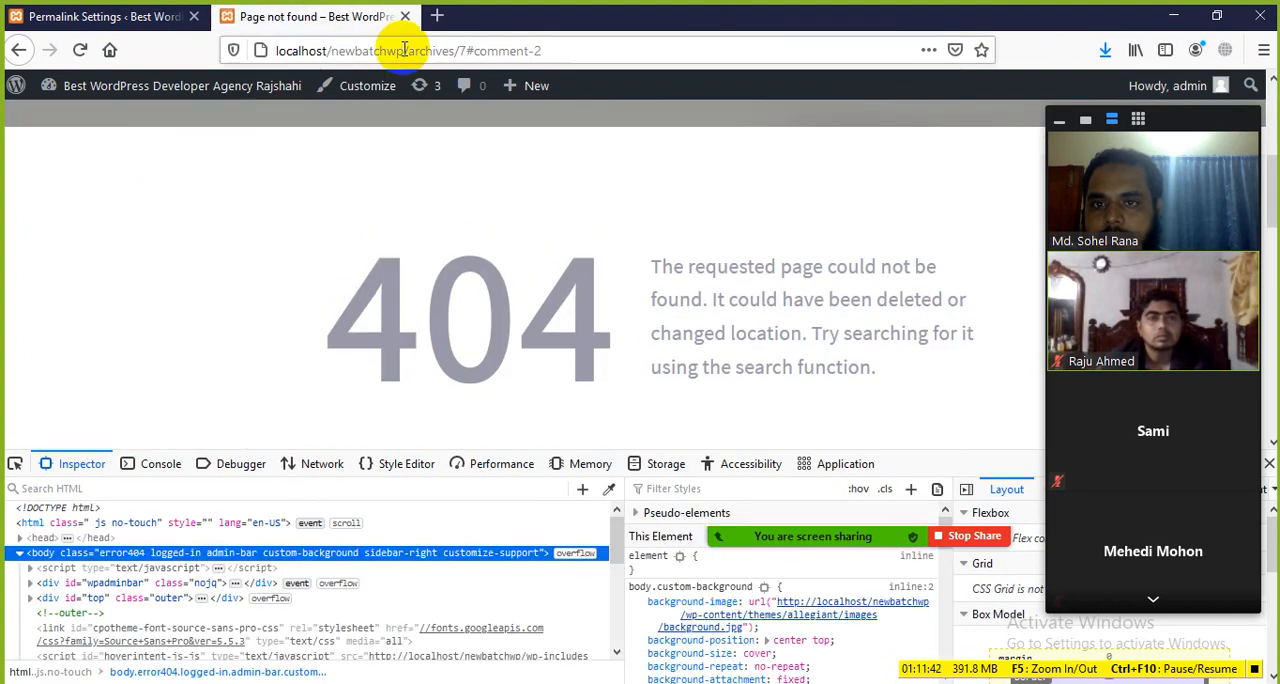
drag(404, 50, 572, 50)
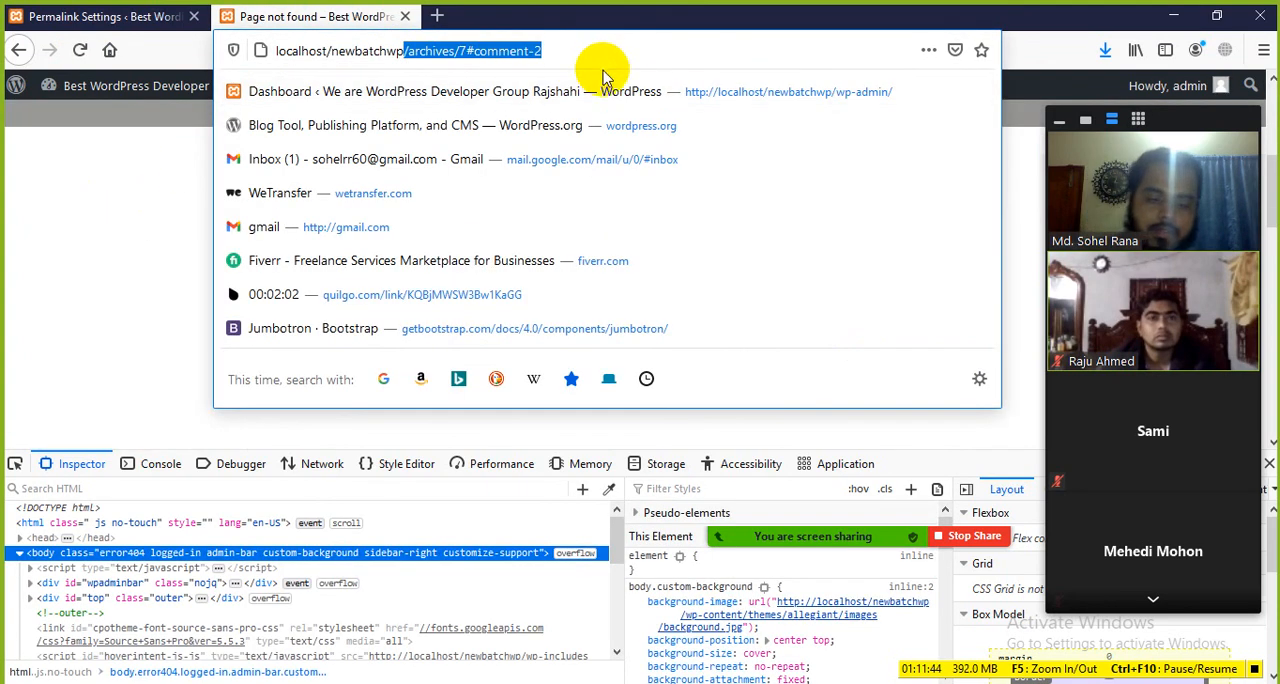
key(BackSpace)
Step: Set the permalink structure to Day and name in Permalink Settings and save the changes
click(110, 16)
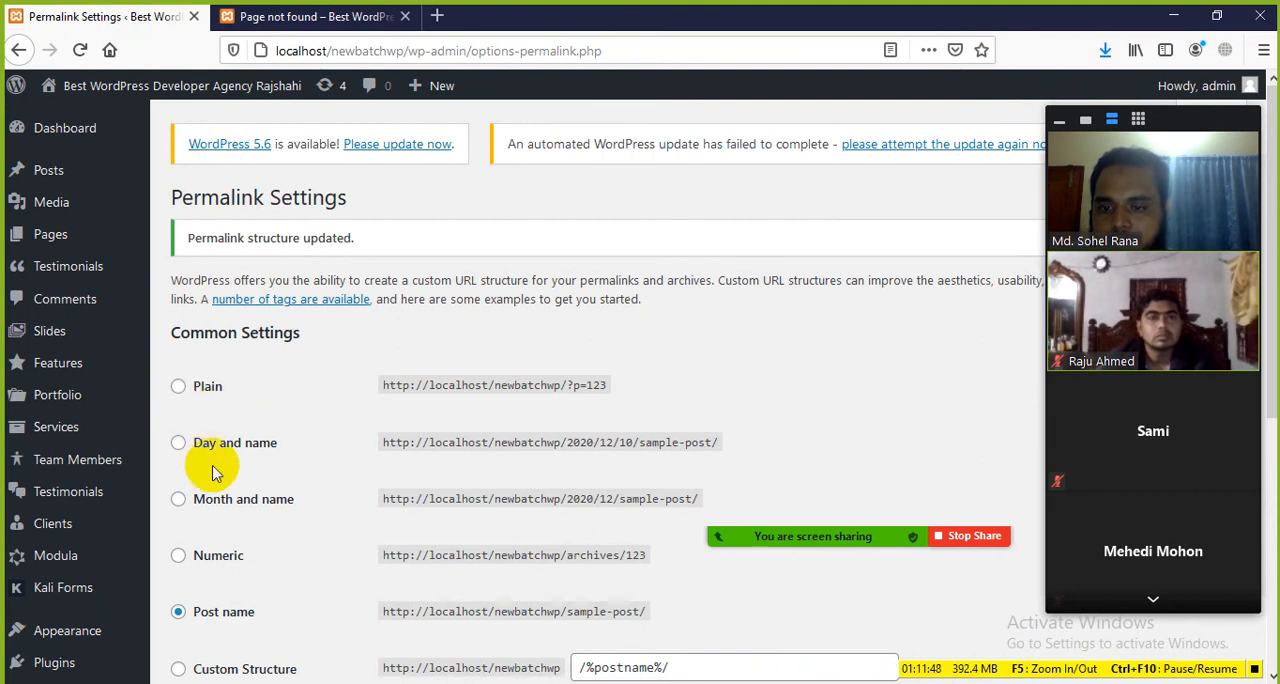
scroll(205, 462, down, 5)
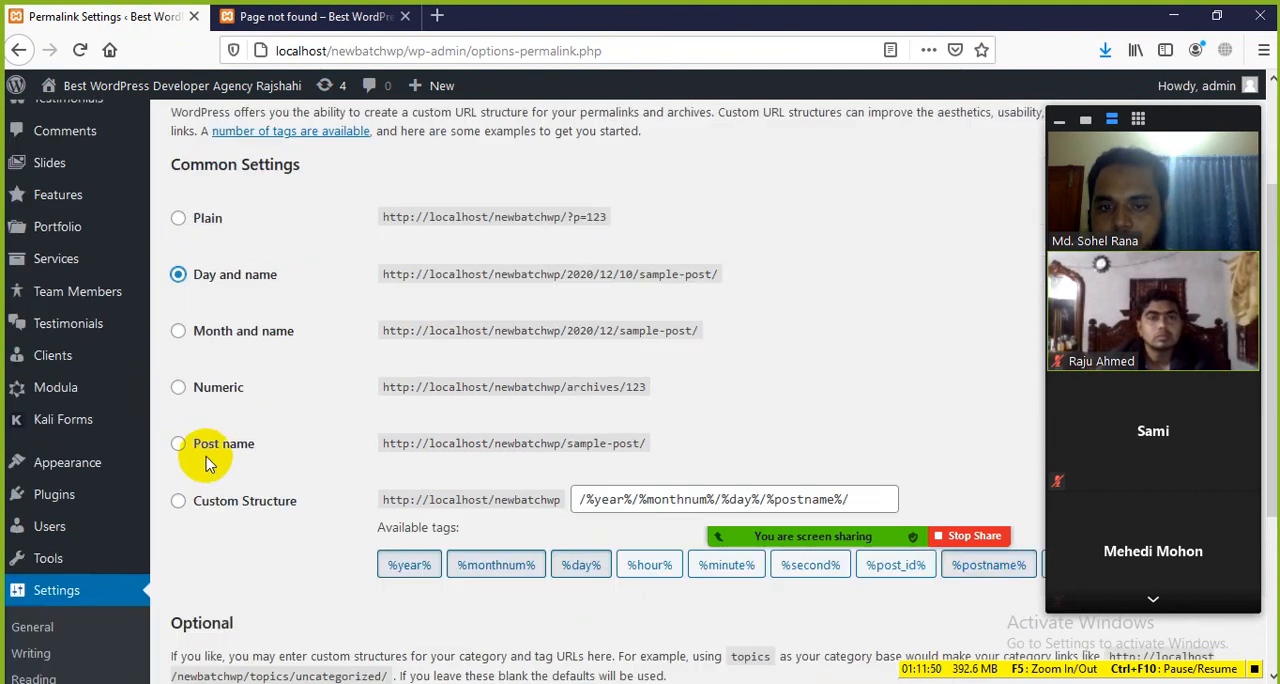
click(228, 604)
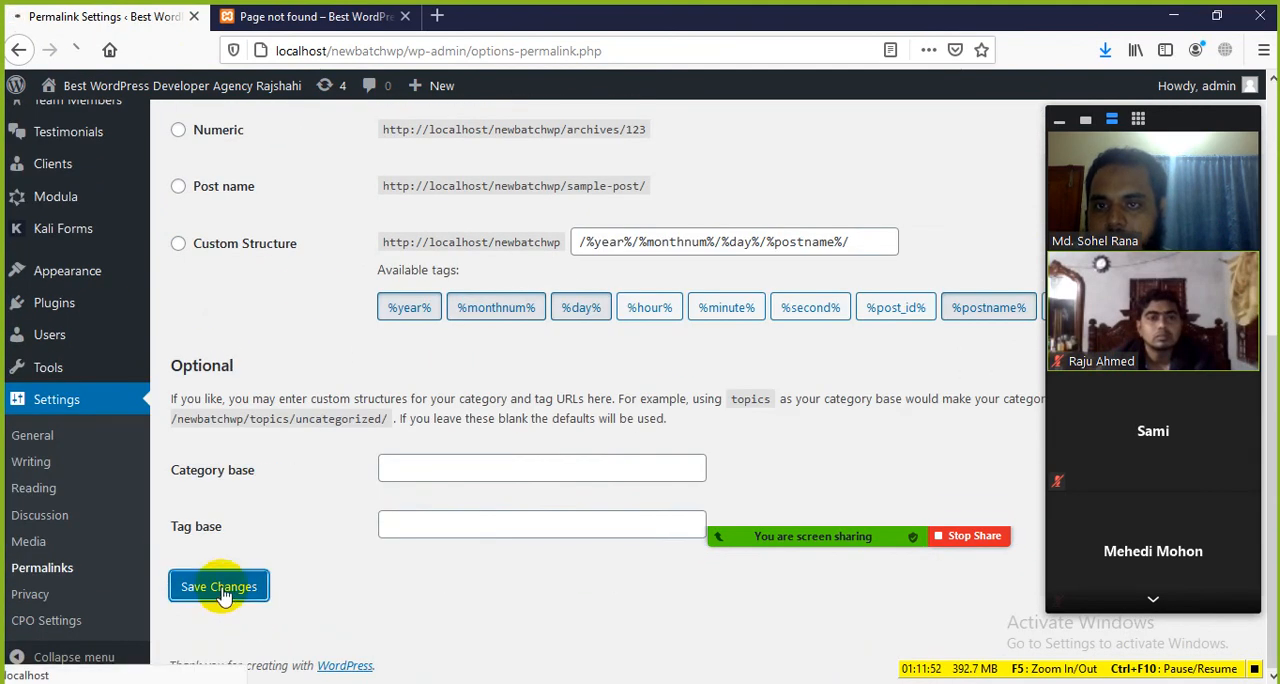
Step: Close the old mango post page and open the list of all posts in a new browser tab
click(320, 16)
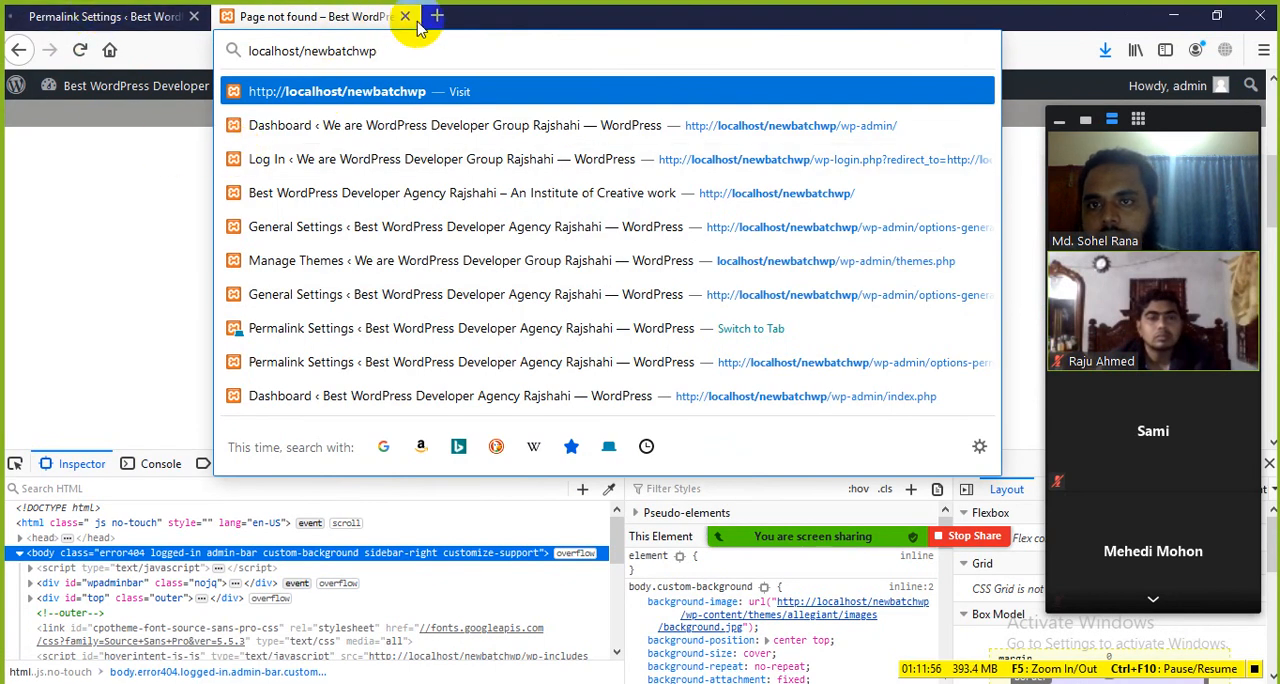
click(406, 17)
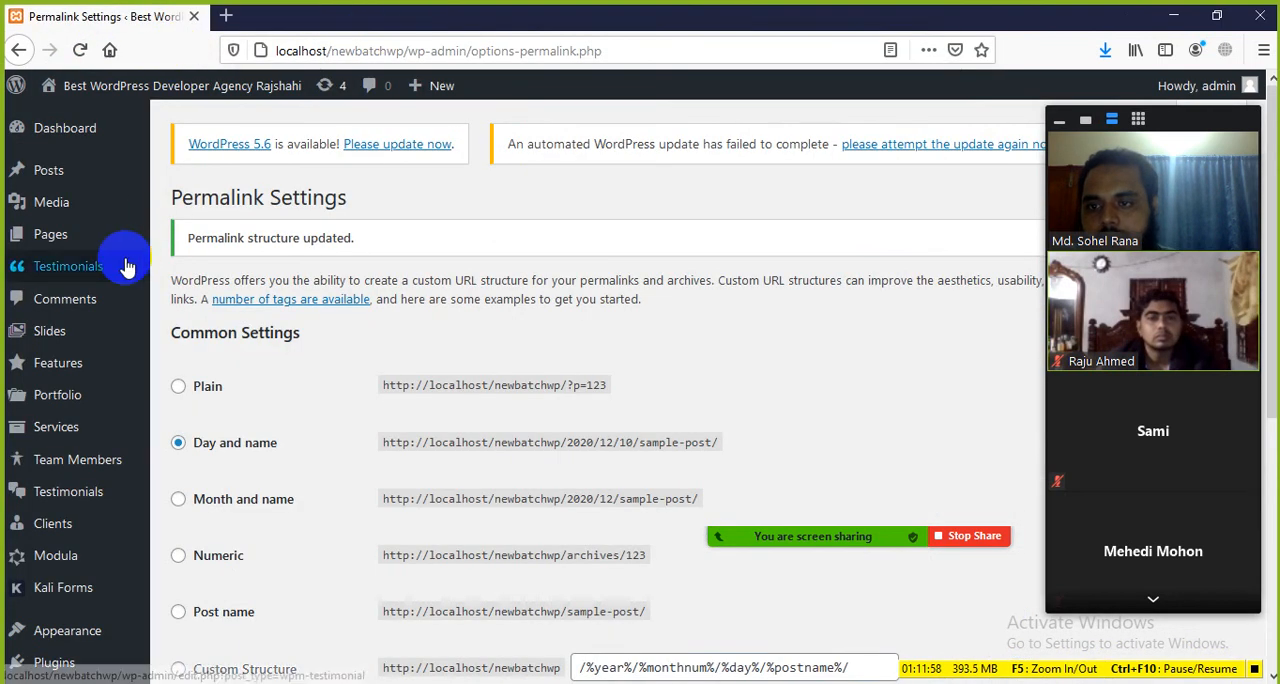
mouse_move(118, 190)
middle_click(188, 180)
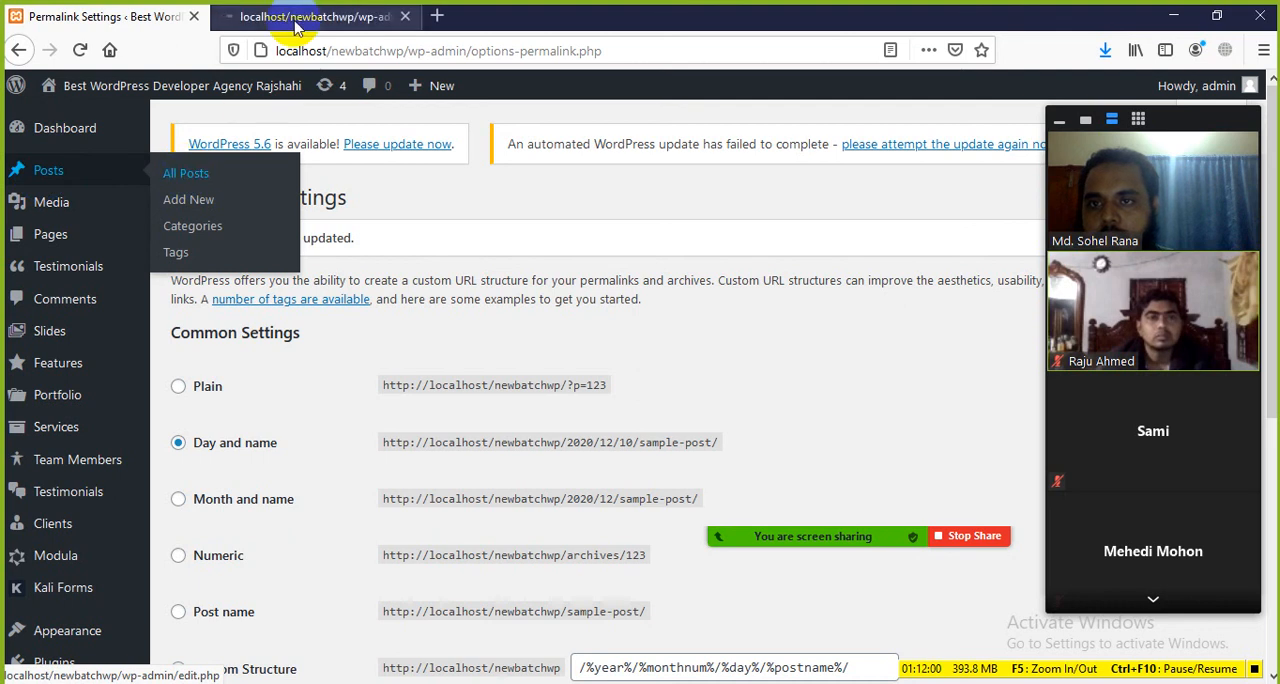
click(298, 16)
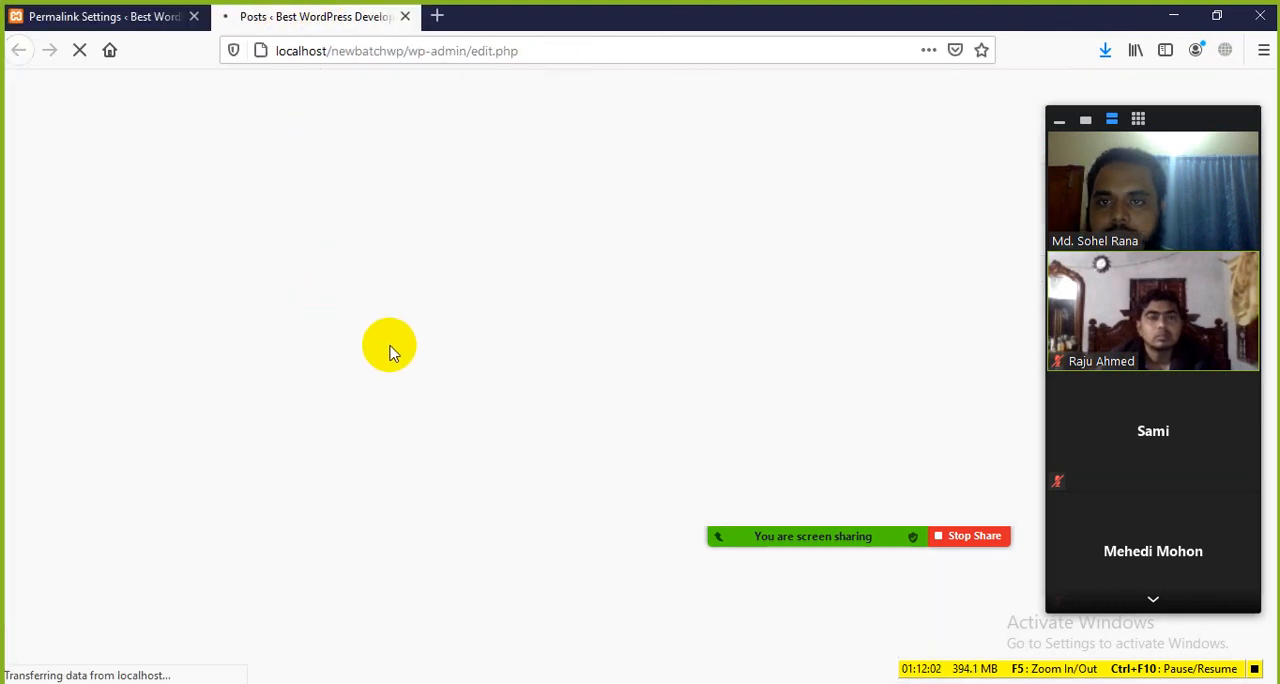
Step: Open the post "Rajshahi Famous for Mango" in the editor, look over its content, and close the editor
click(273, 404)
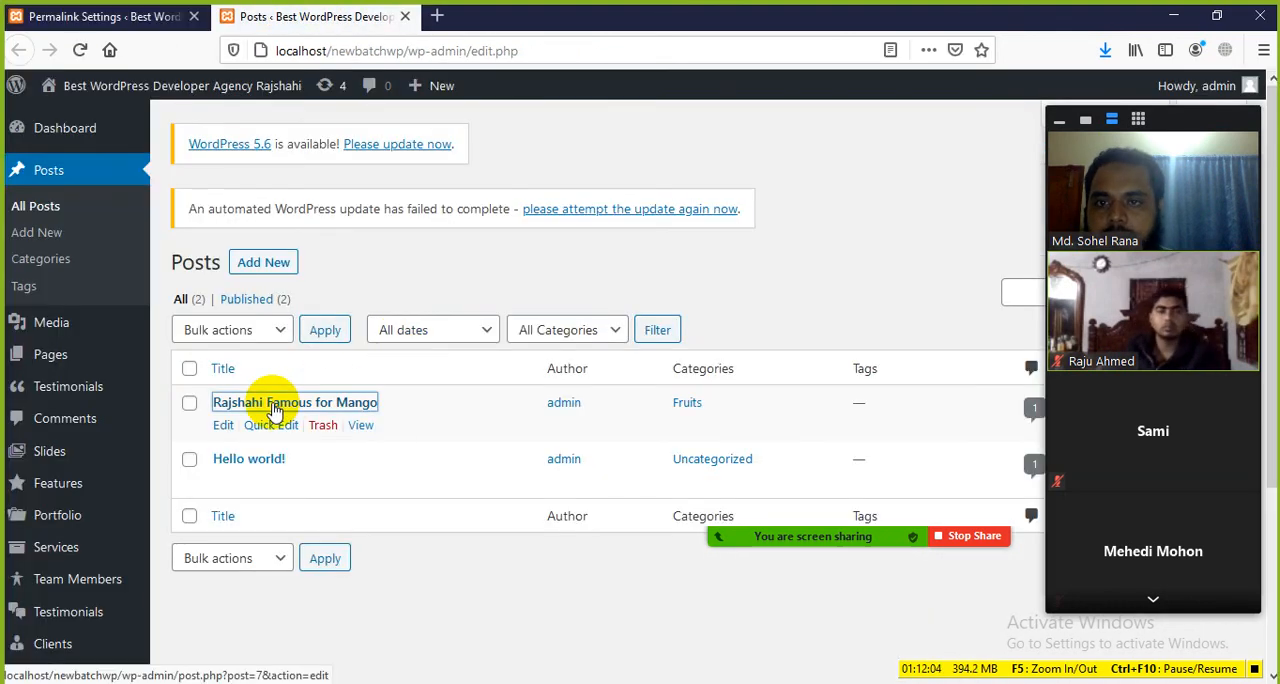
click(455, 17)
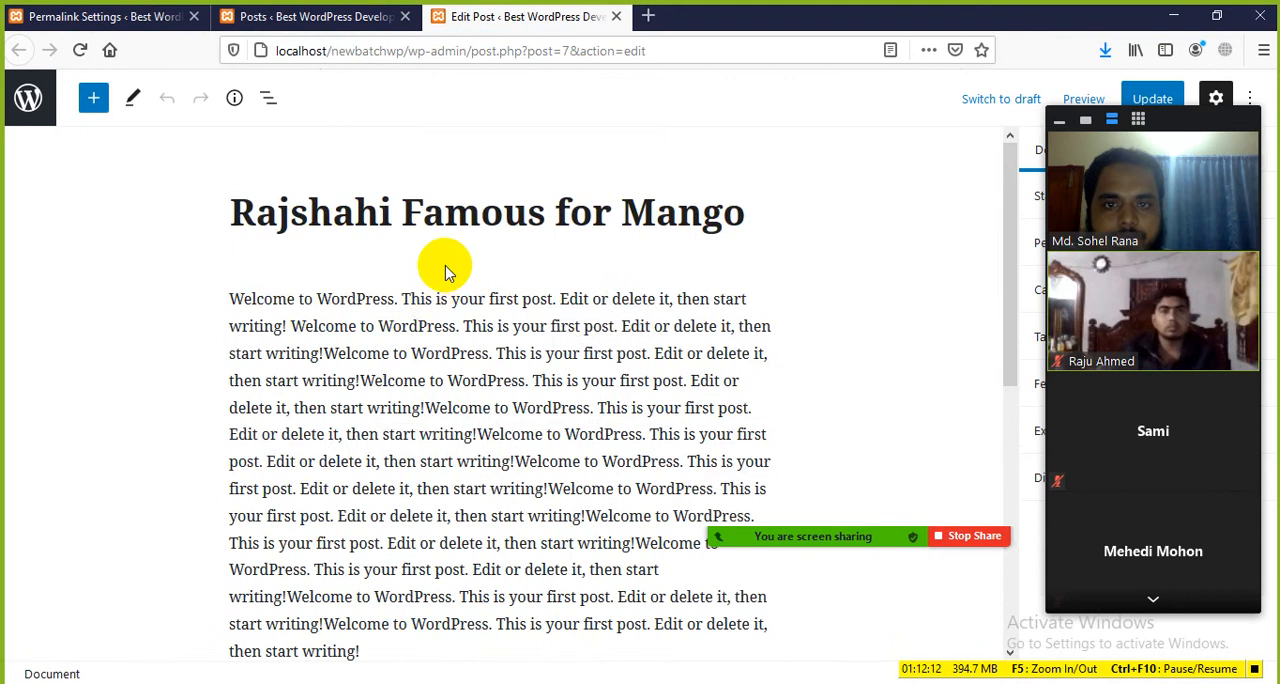
scroll(446, 270, down, 5)
scroll(440, 272, up, 5)
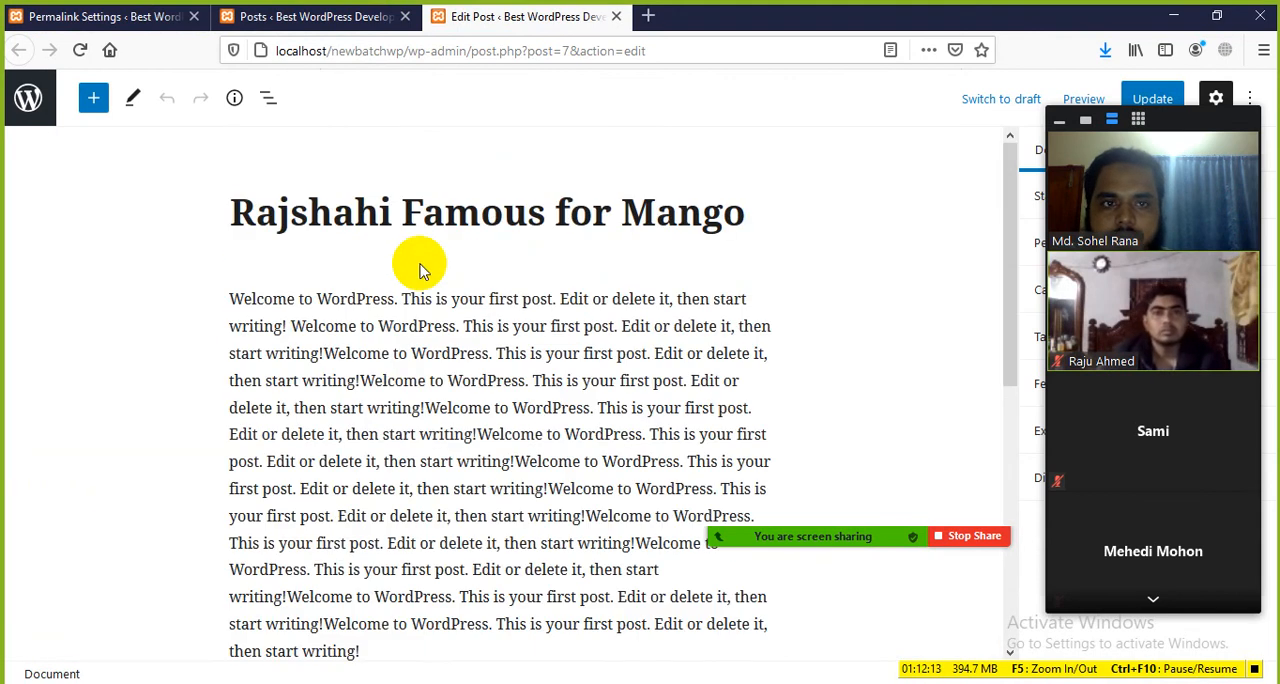
click(616, 16)
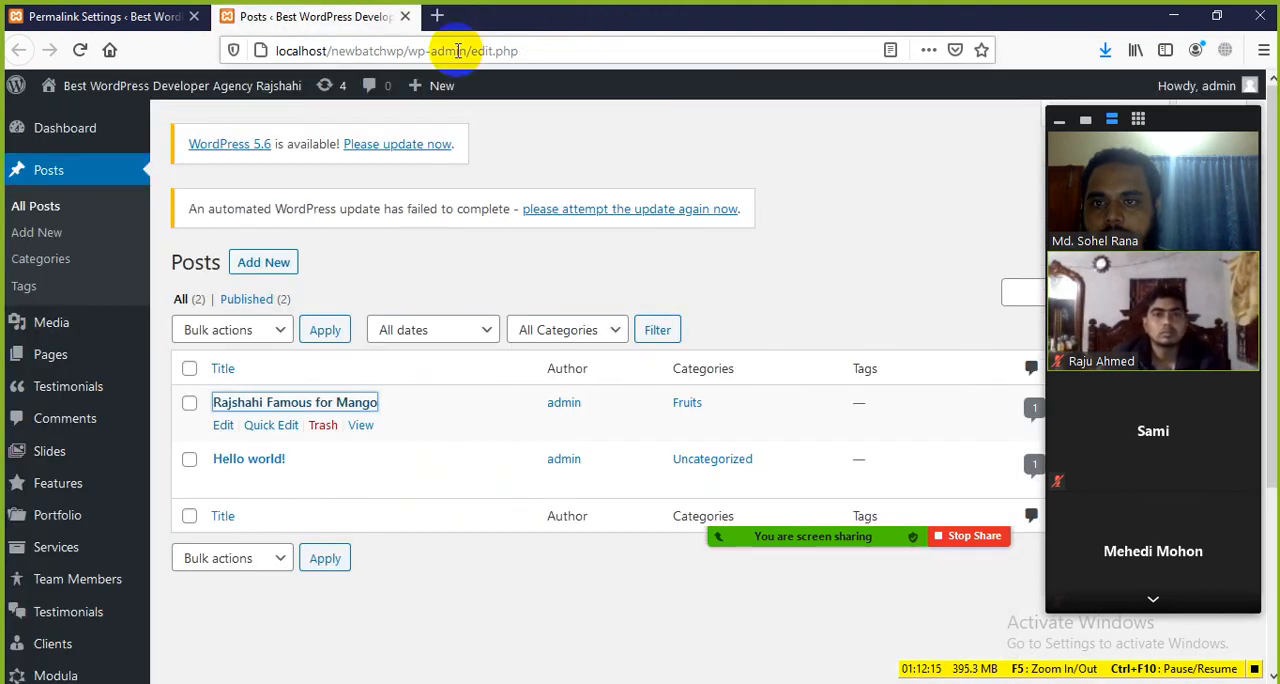
Step: View the published mango post from the posts list and check its URL under the Day and name structure
click(362, 426)
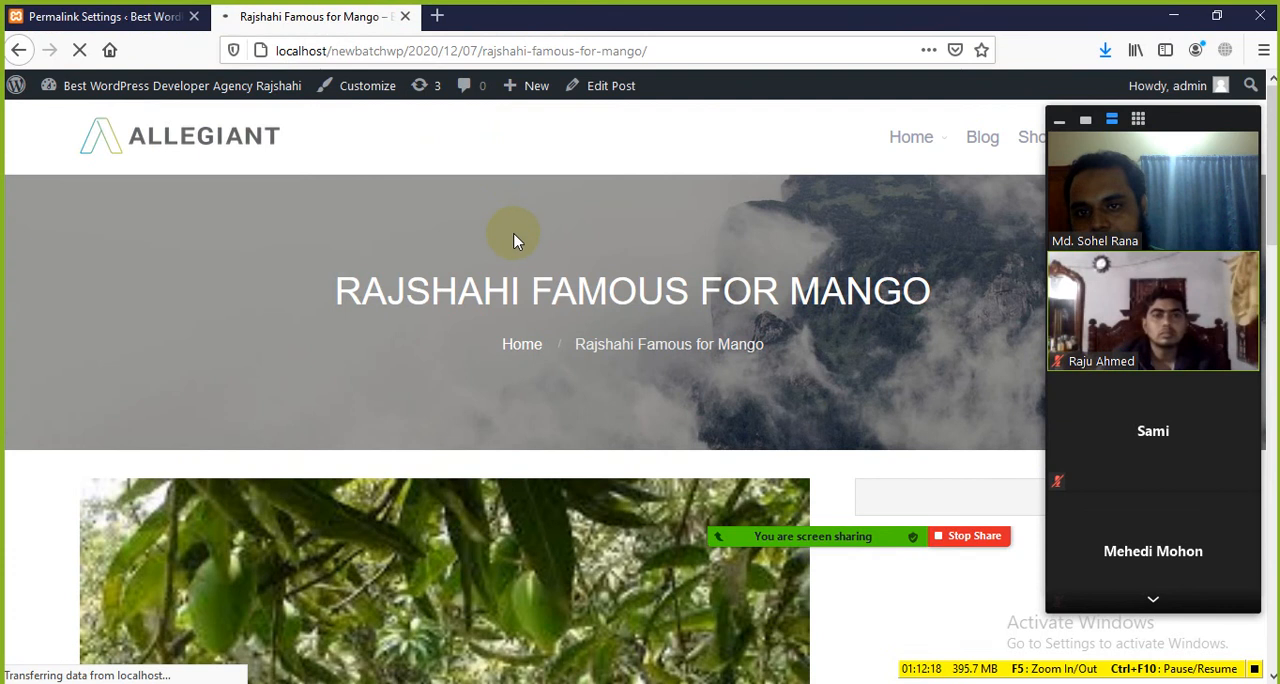
scroll(537, 272, down, 5)
scroll(537, 272, up, 5)
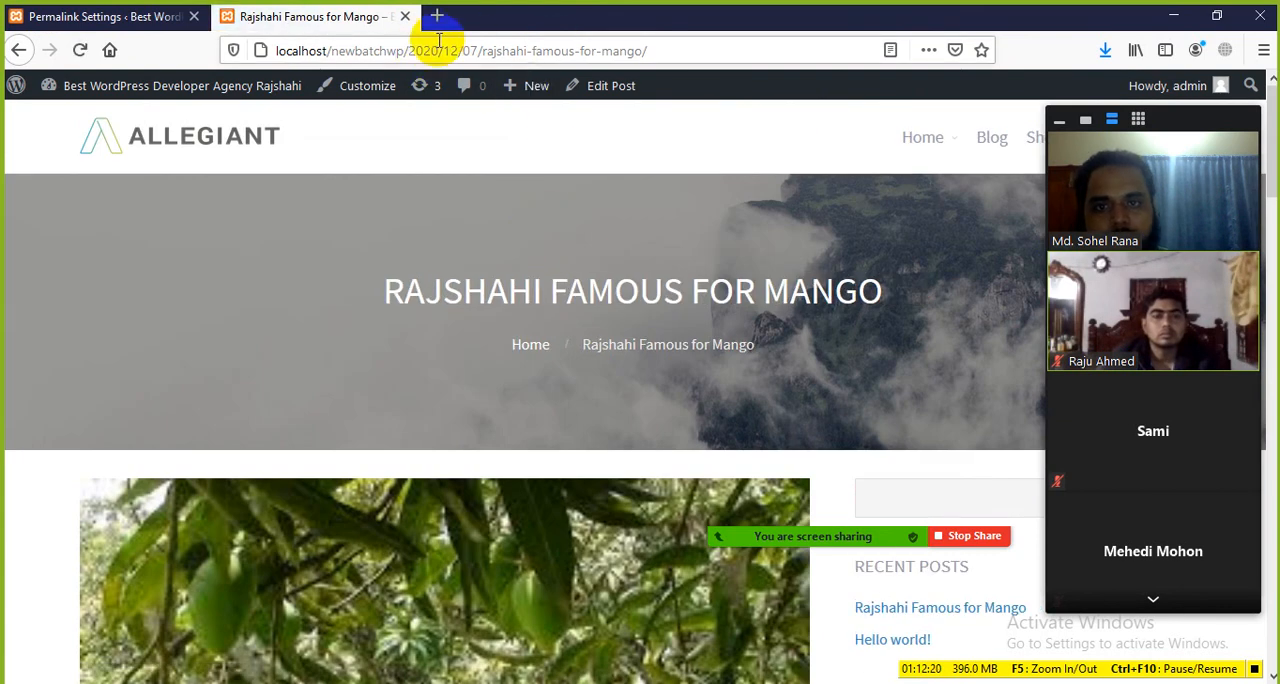
Step: Switch the permalink structure from Day and name to Post name and save the changes
click(108, 17)
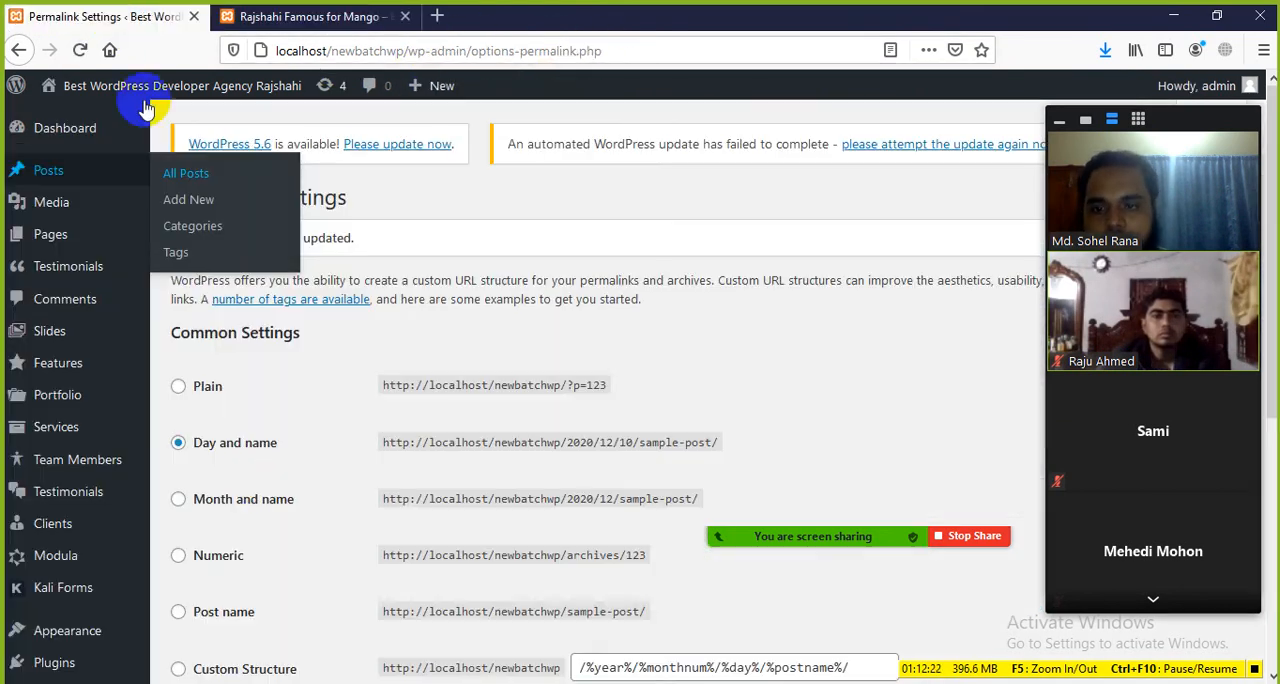
scroll(279, 508, down, 2)
click(186, 420)
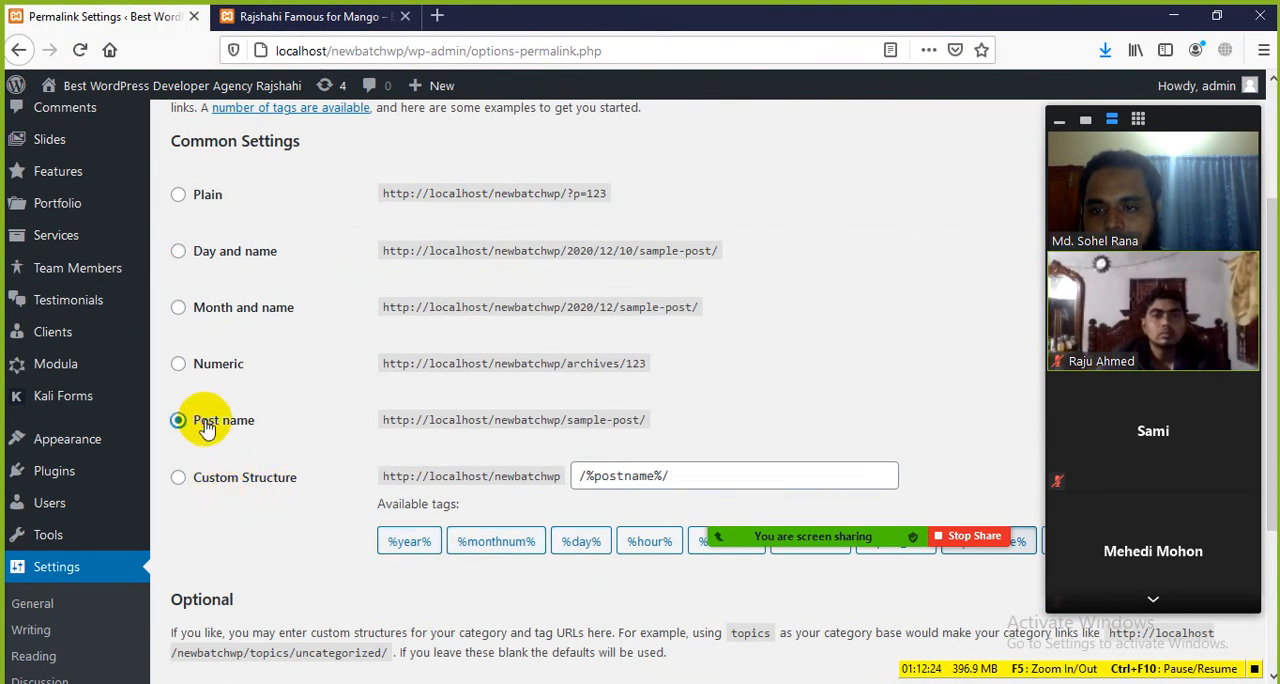
scroll(262, 575, down, 3)
click(233, 590)
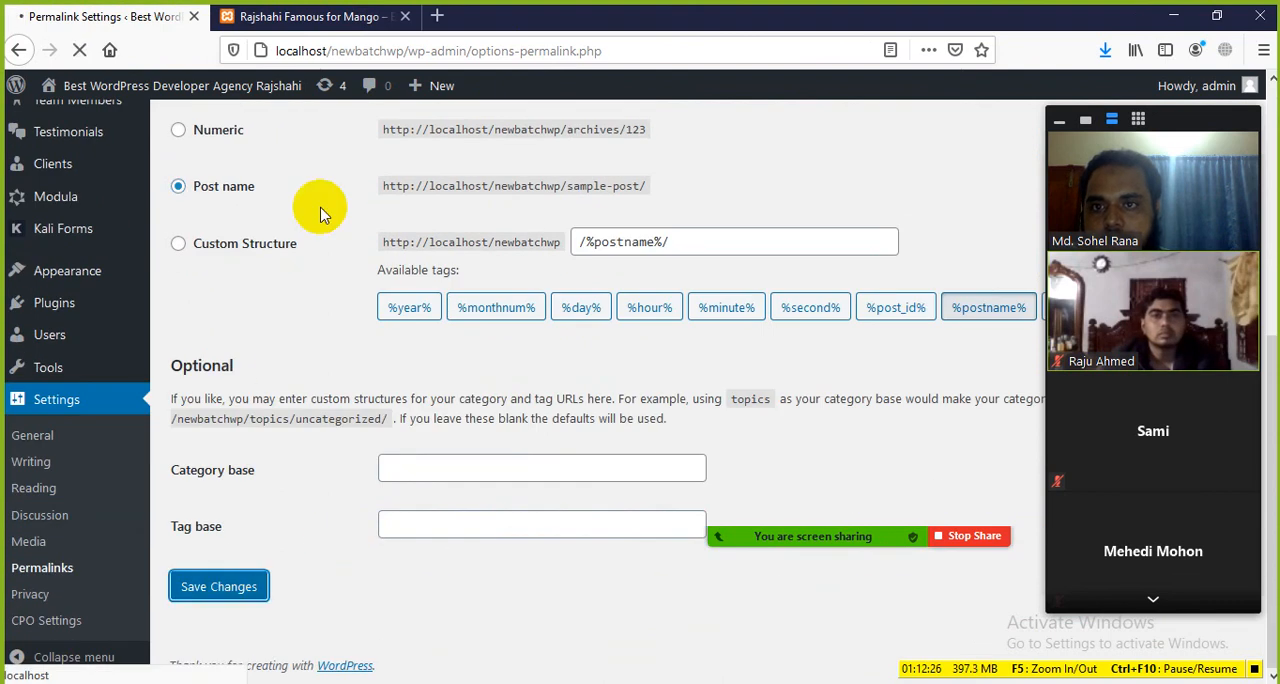
Step: Reload the mango post at its dated address and examine the date and post name parts of the URL
click(290, 16)
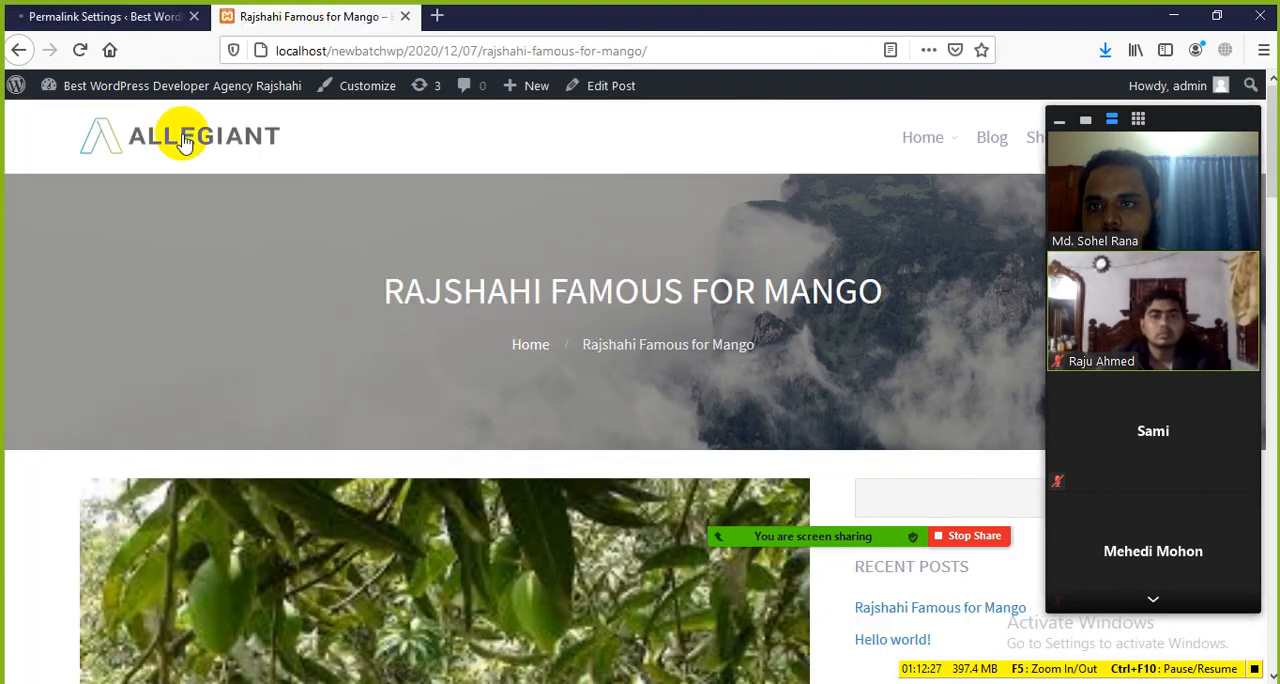
click(80, 52)
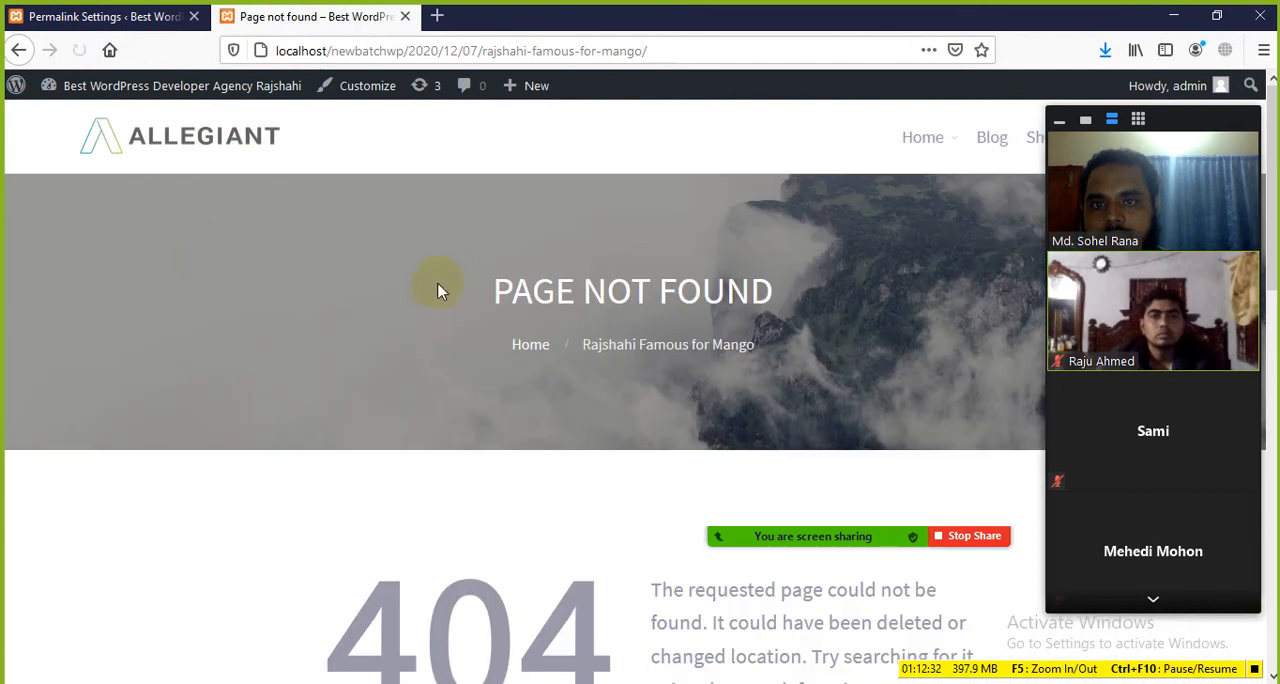
drag(479, 51, 398, 51)
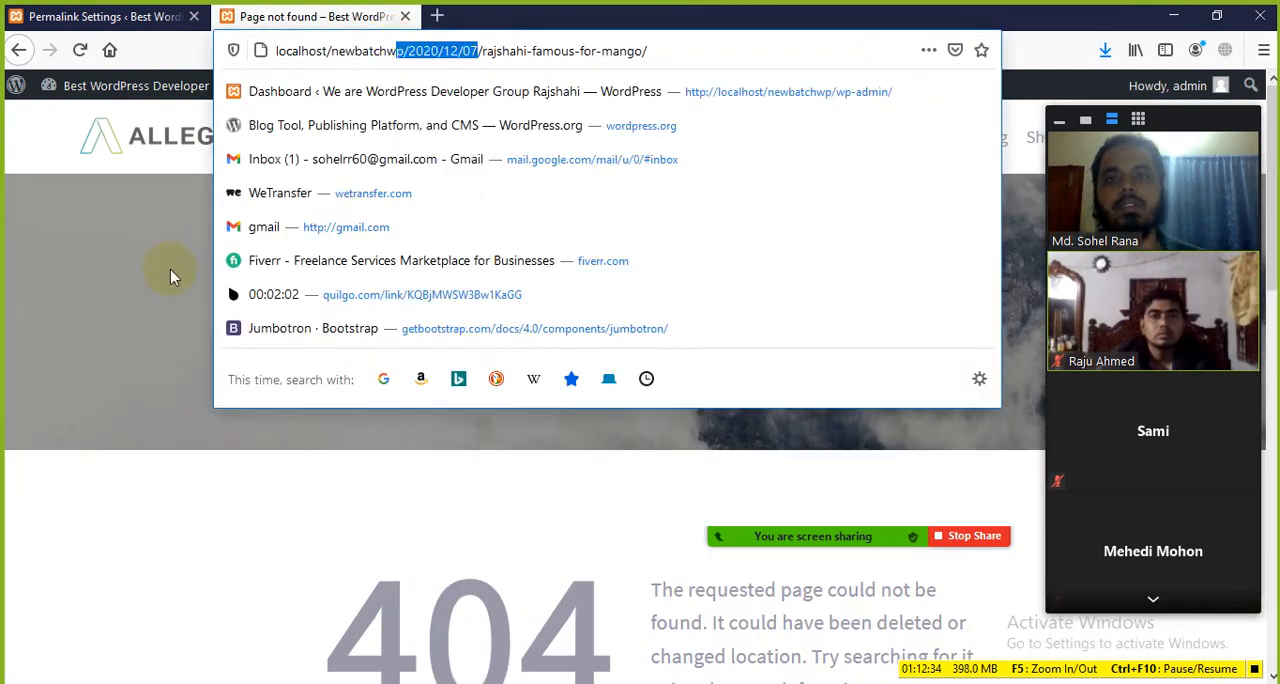
click(170, 270)
click(523, 50)
click(537, 50)
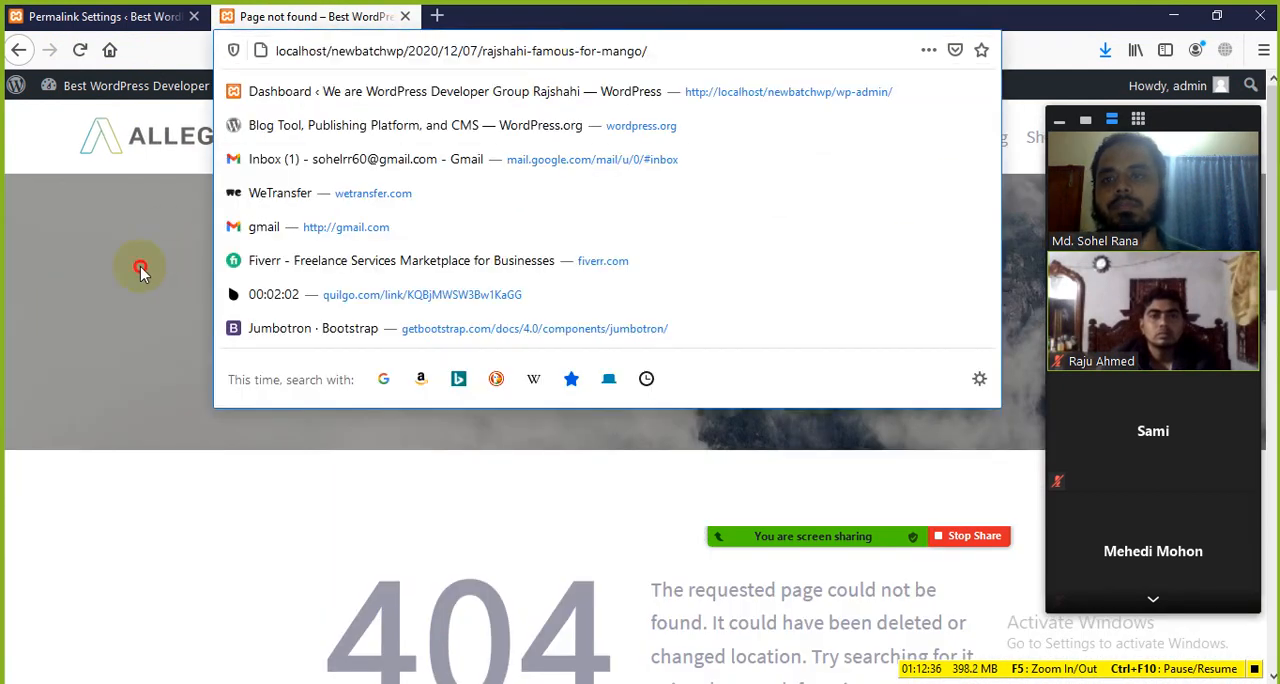
click(137, 268)
Step: Review the optional category base and tag base fields in Permalink Settings, and open the Privacy settings
click(150, 18)
scroll(257, 500, down, 5)
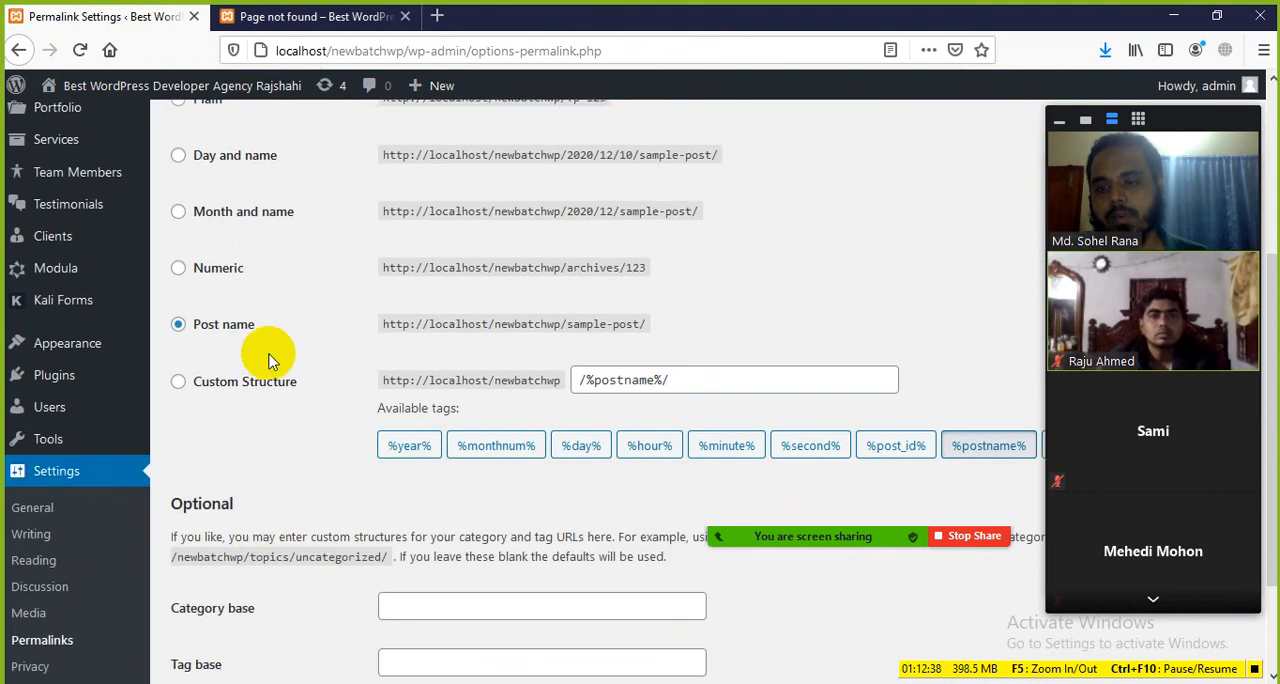
drag(260, 472, 280, 530)
click(368, 434)
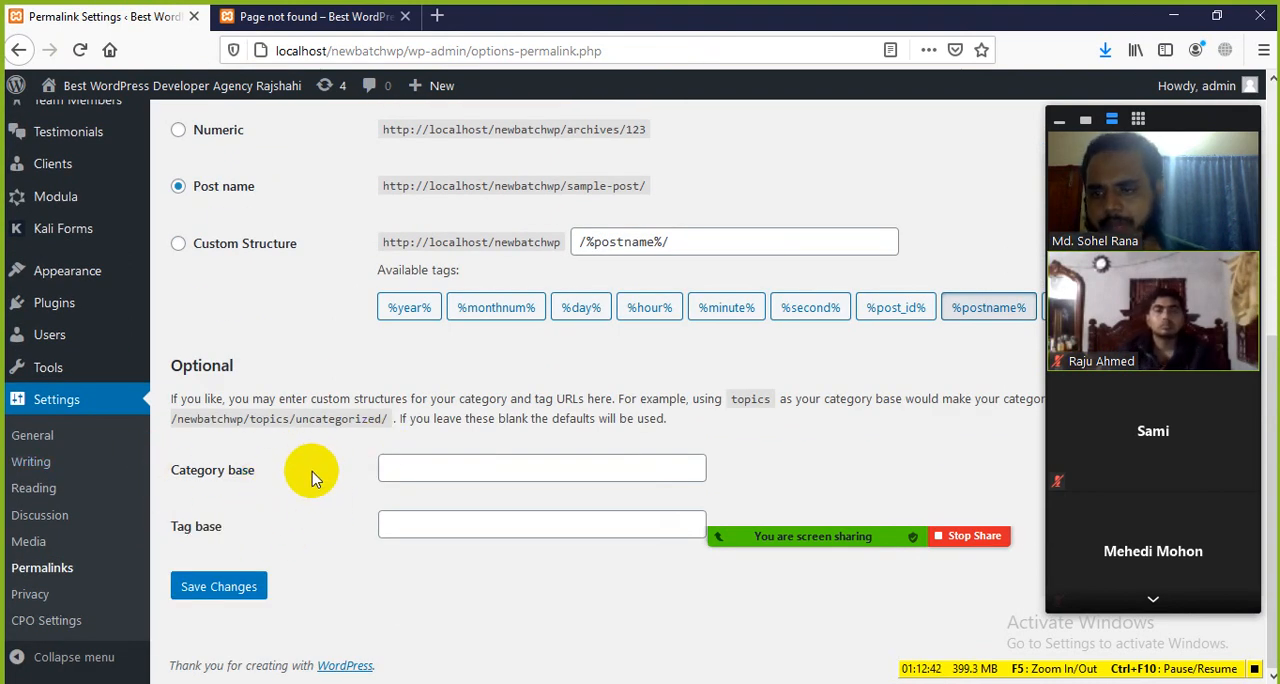
click(28, 600)
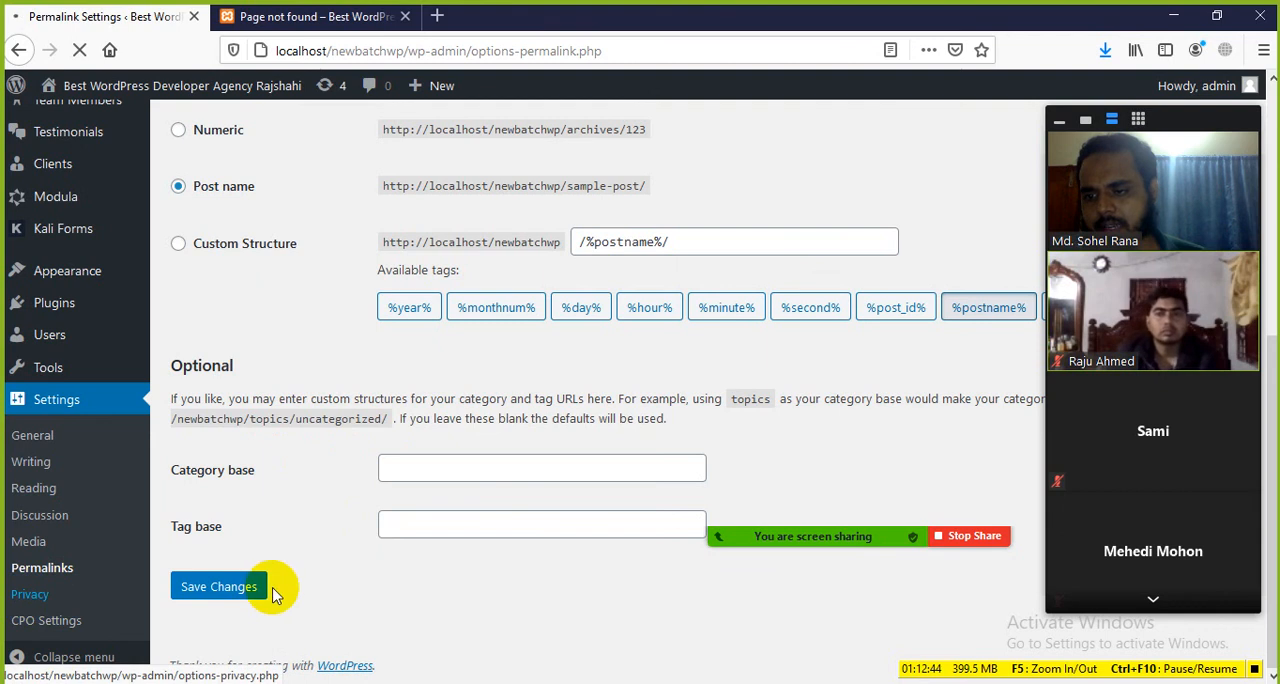
Step: Examine the Privacy Policy Page section and its guidance text in Privacy Settings
scroll(457, 443, down, 5)
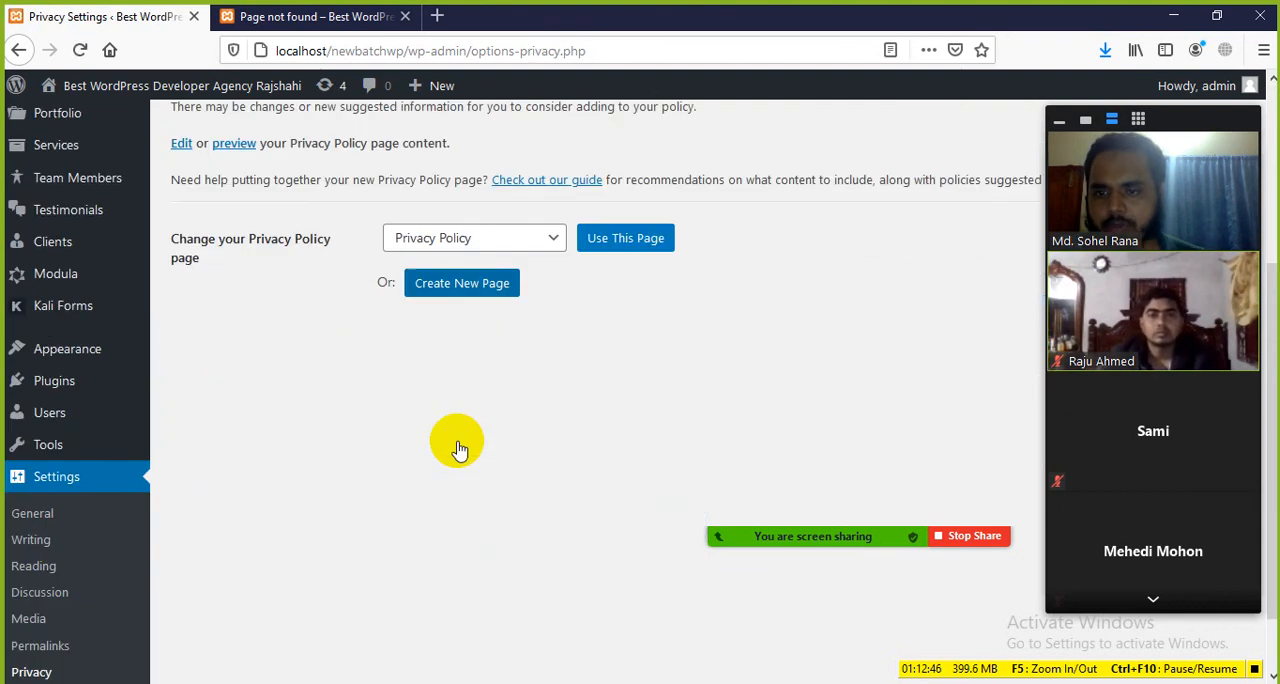
scroll(457, 443, up, 3)
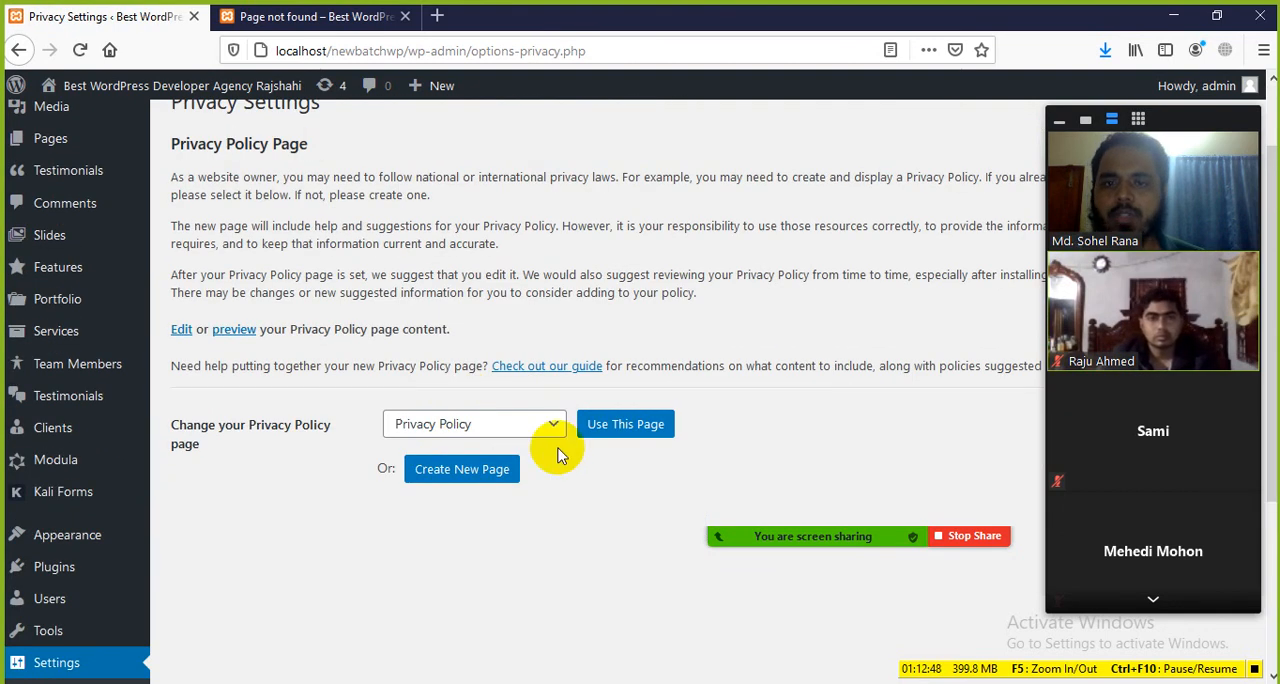
scroll(345, 262, up, 2)
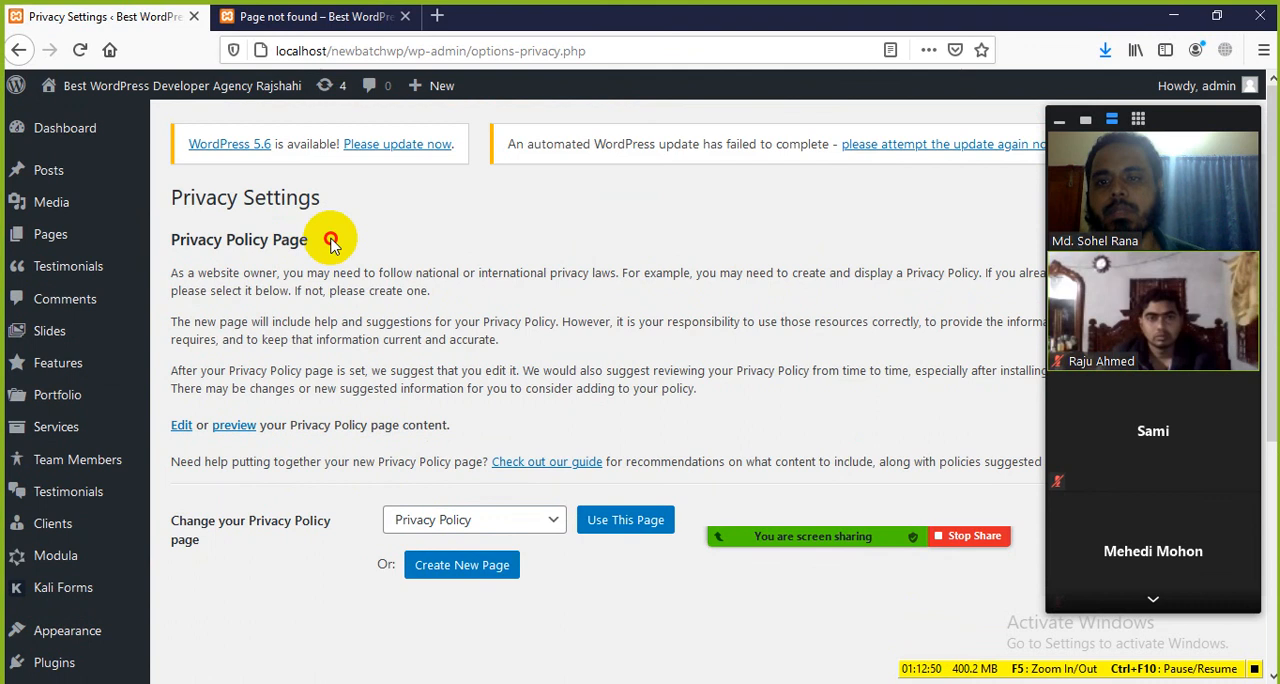
drag(331, 240, 166, 236)
click(361, 292)
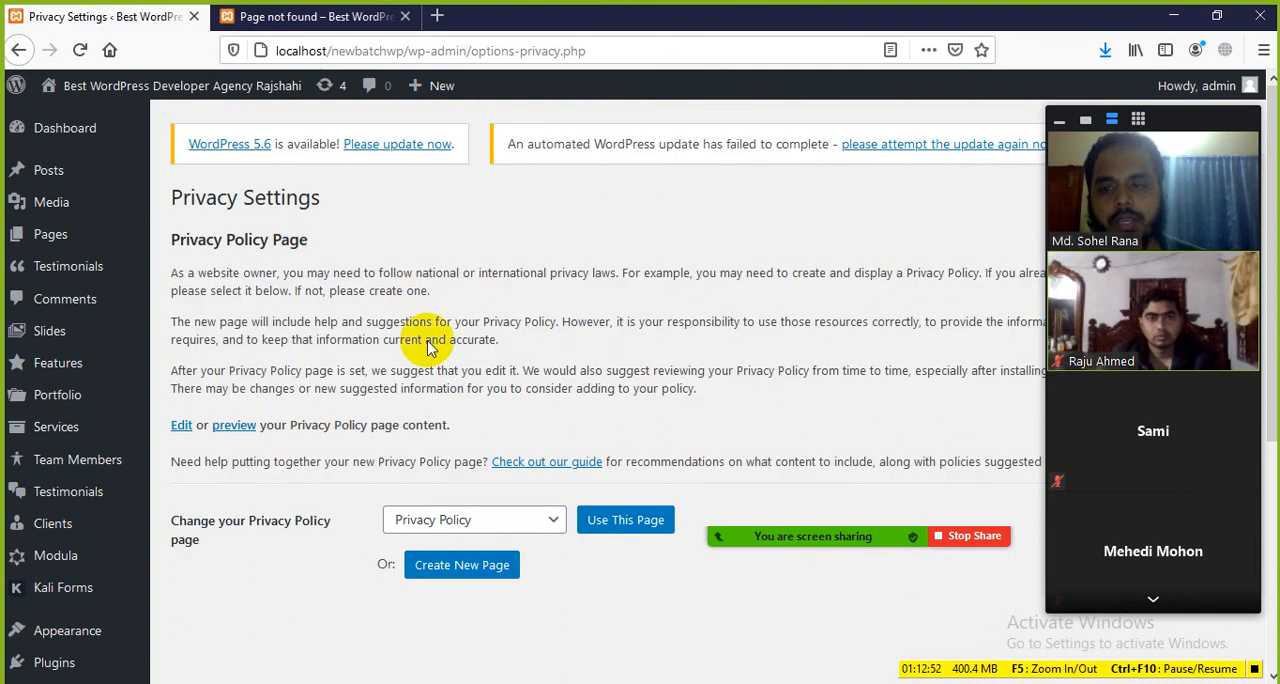
drag(703, 386, 241, 276)
click(353, 292)
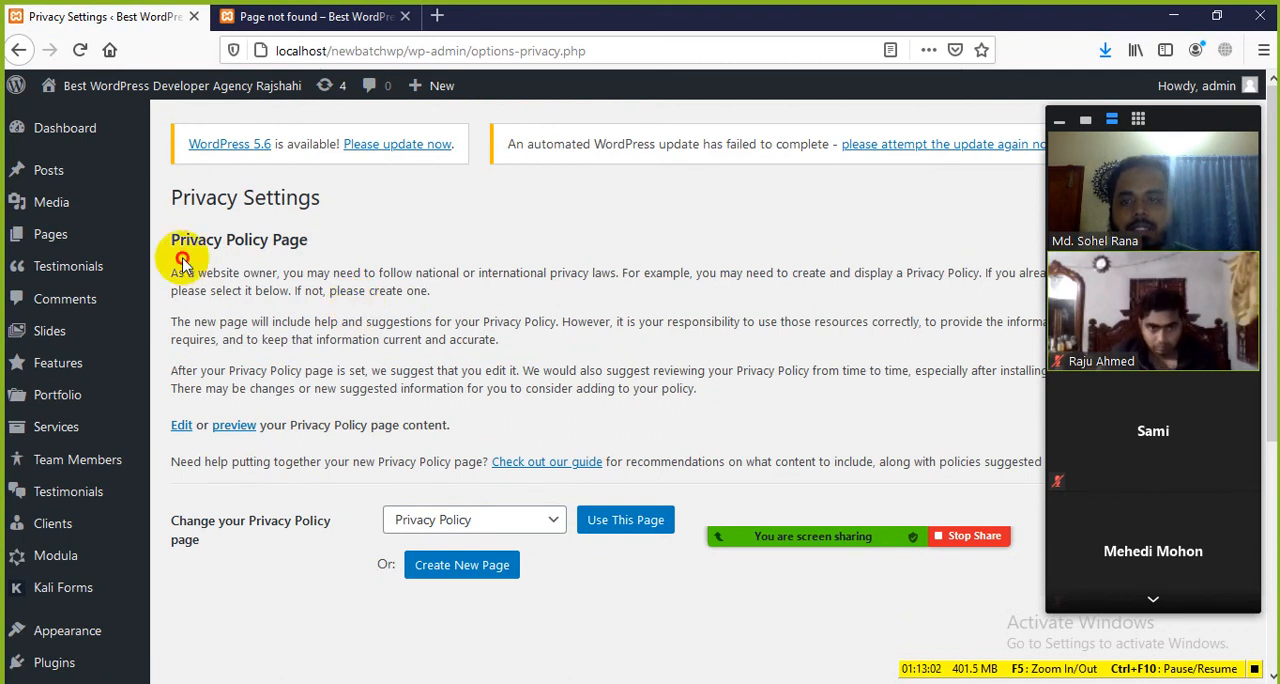
drag(183, 262, 430, 292)
click(516, 368)
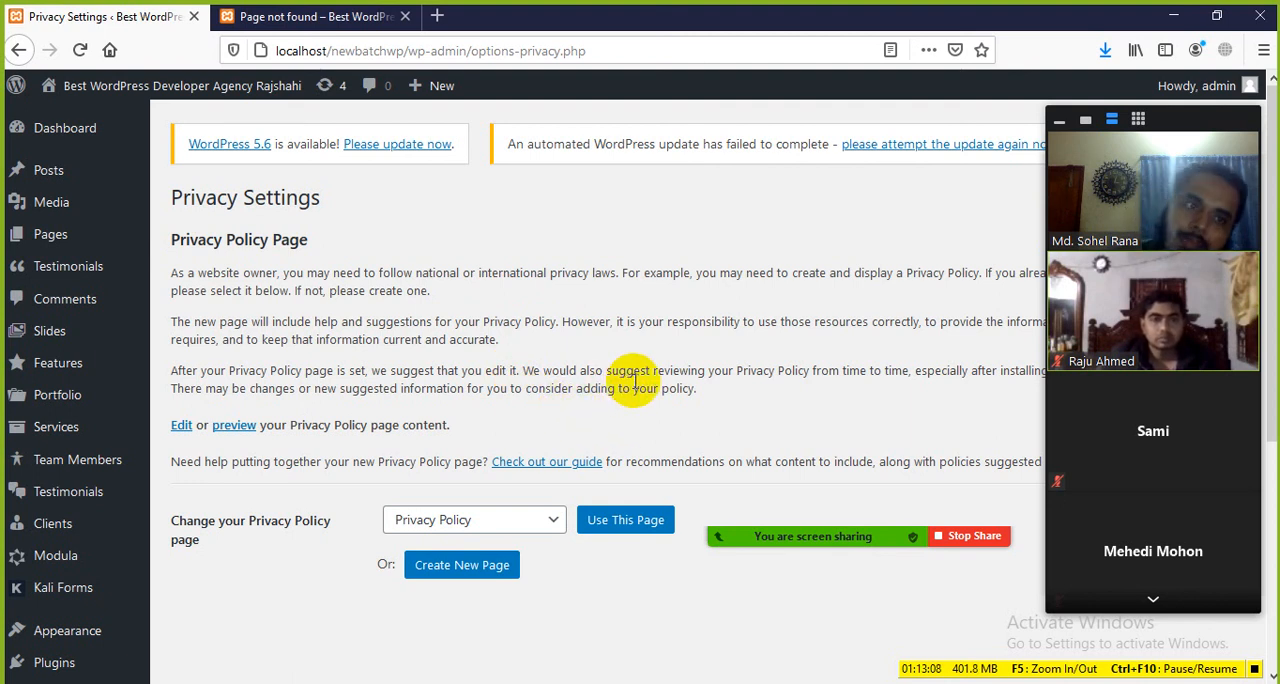
drag(350, 242, 168, 220)
click(349, 322)
Step: Review the pages that can be chosen as the Privacy Policy page, keeping Privacy Policy selected
scroll(495, 380, down, 3)
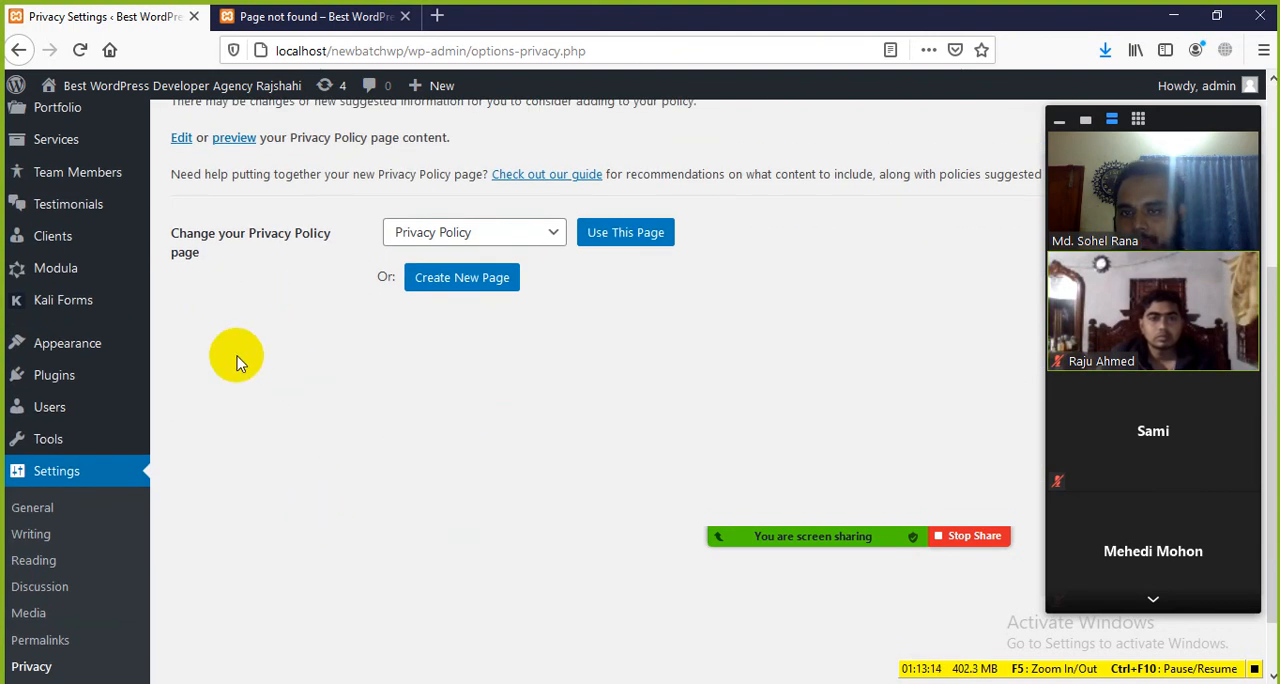
click(530, 240)
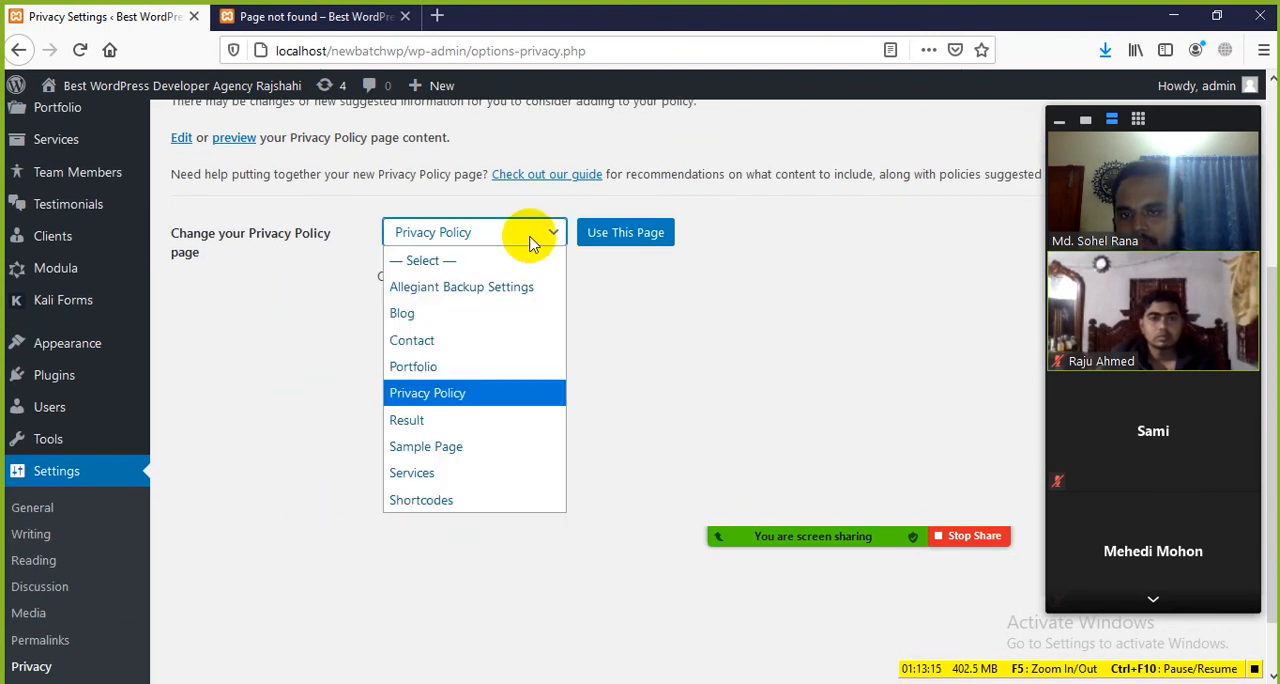
click(217, 345)
click(545, 230)
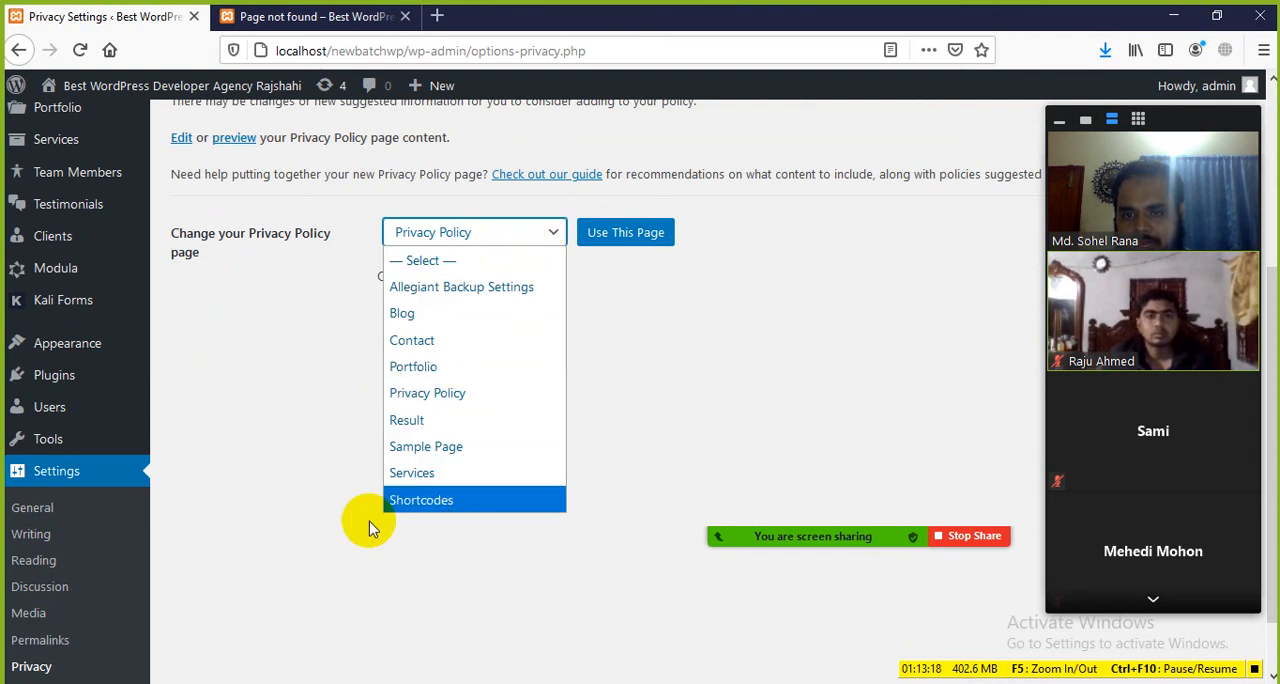
click(290, 318)
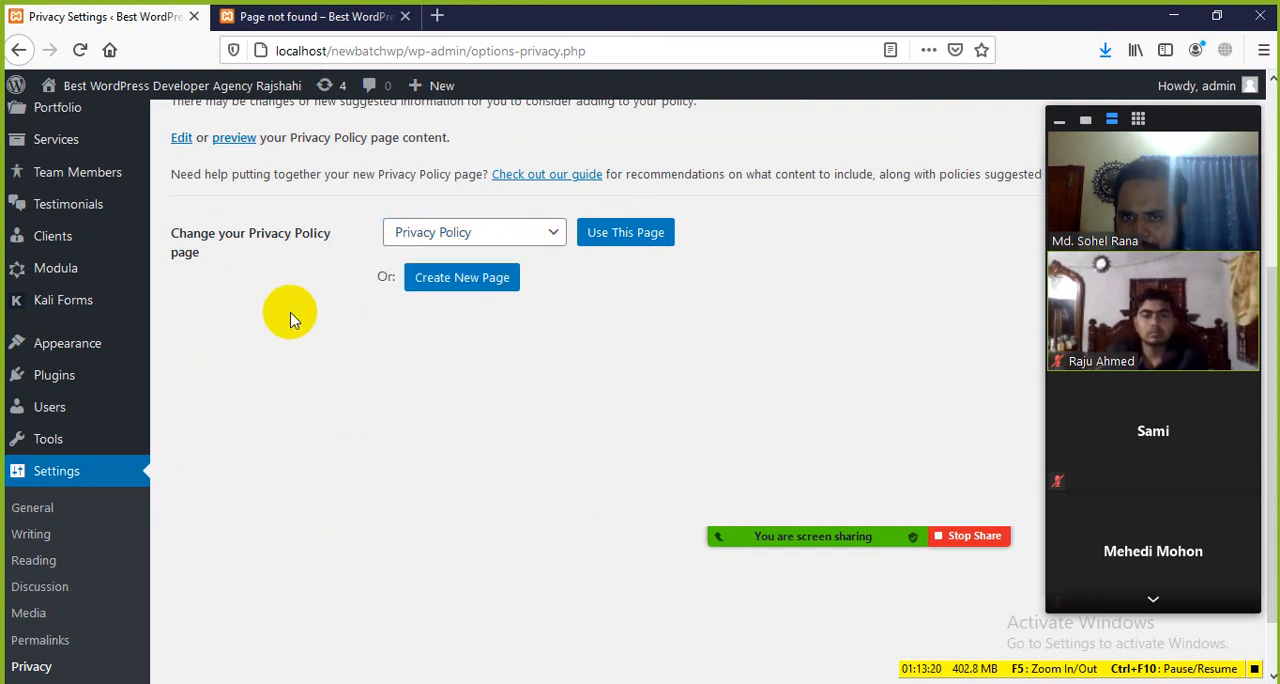
click(528, 228)
click(287, 522)
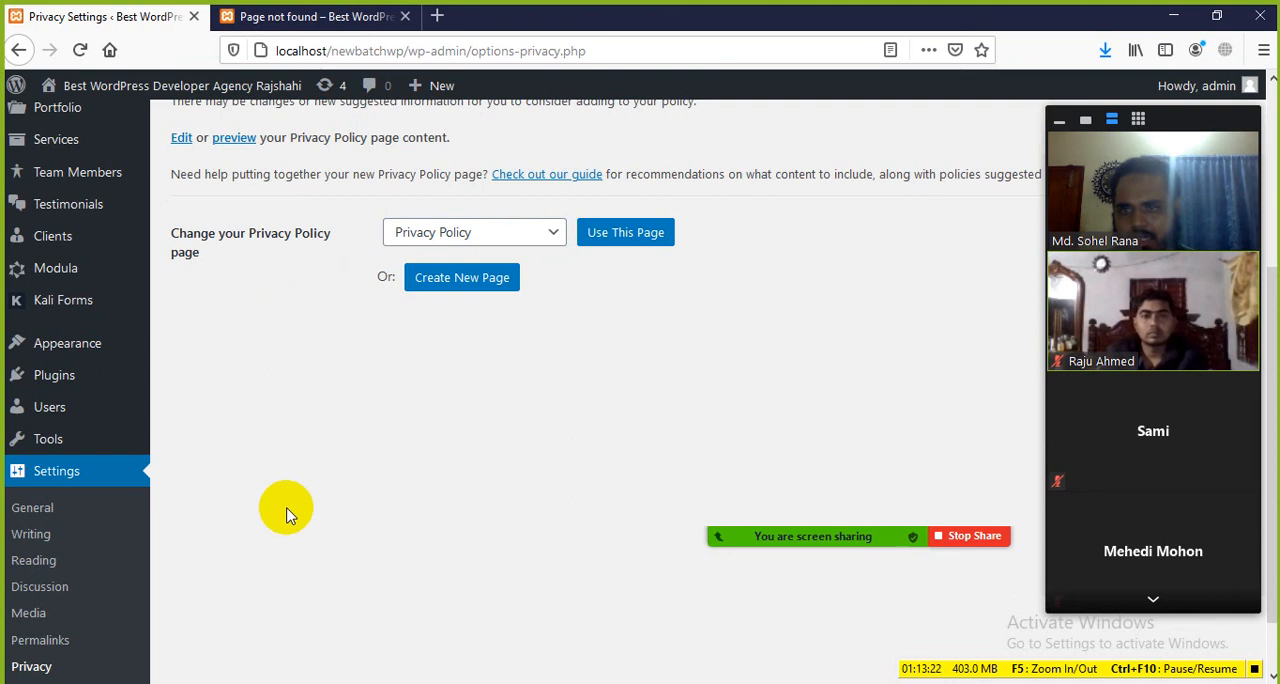
Step: Open the CPO Settings and review the content type slug fields and display options
scroll(230, 521, down, 1)
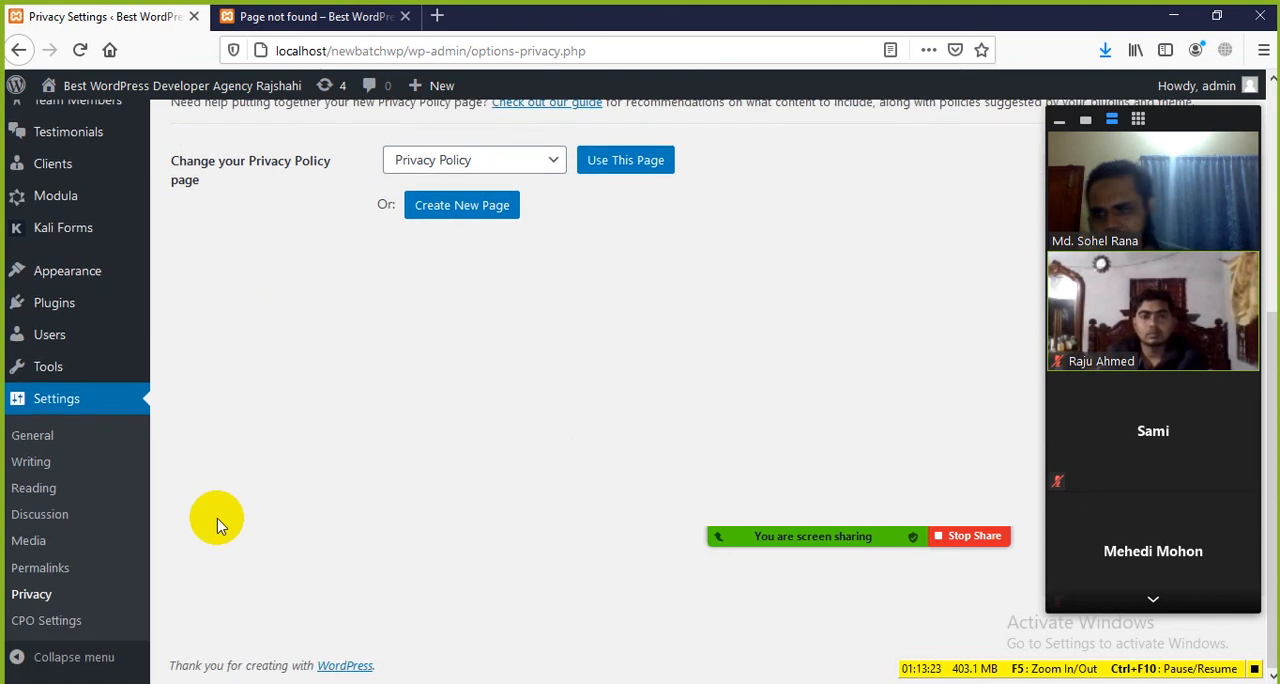
click(42, 622)
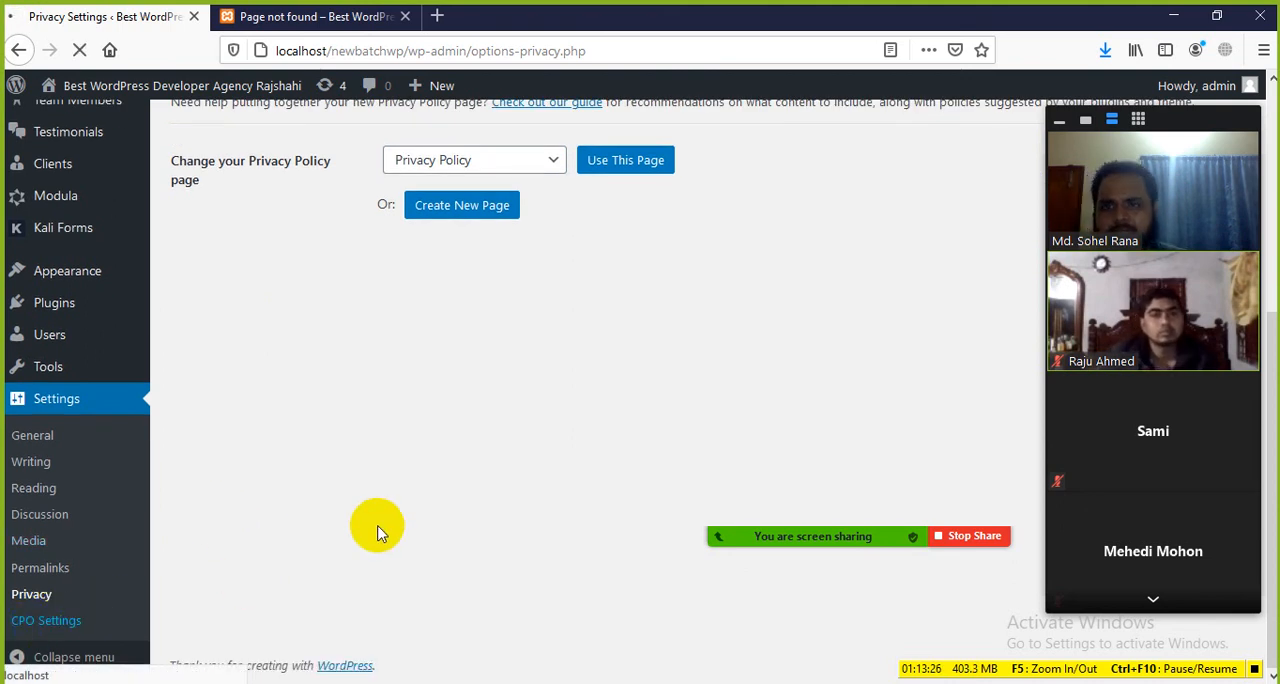
scroll(286, 400, down, 5)
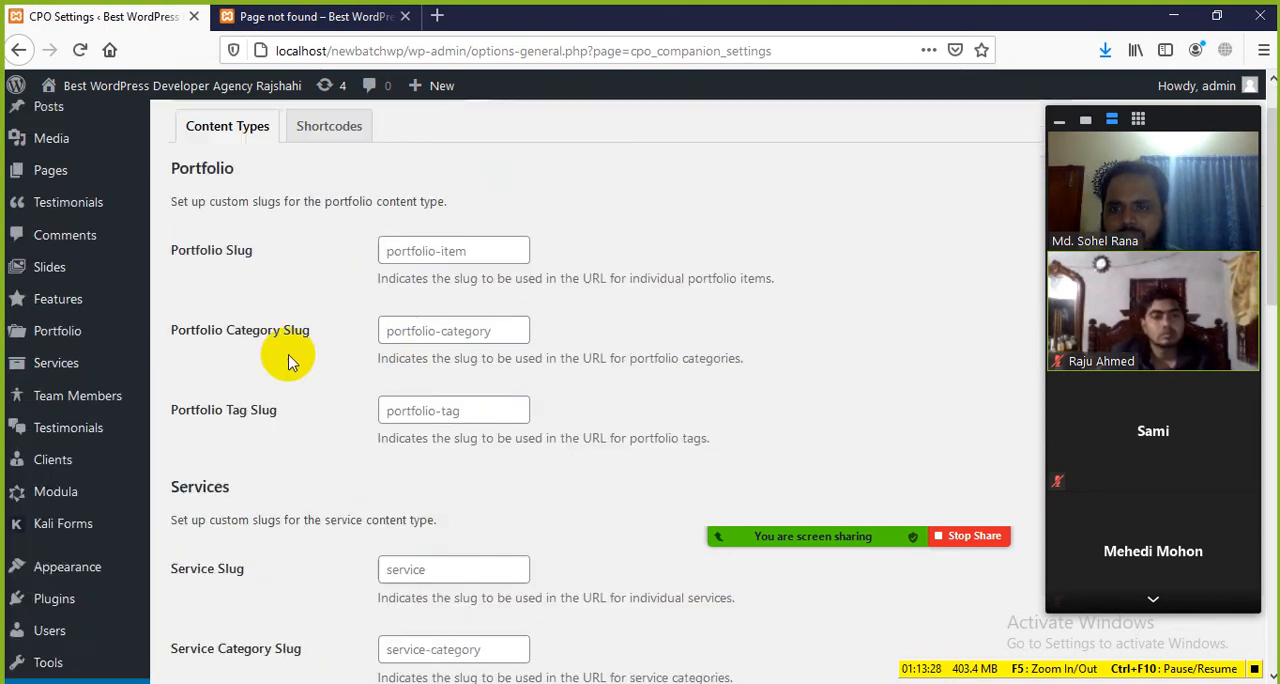
scroll(282, 432, down, 8)
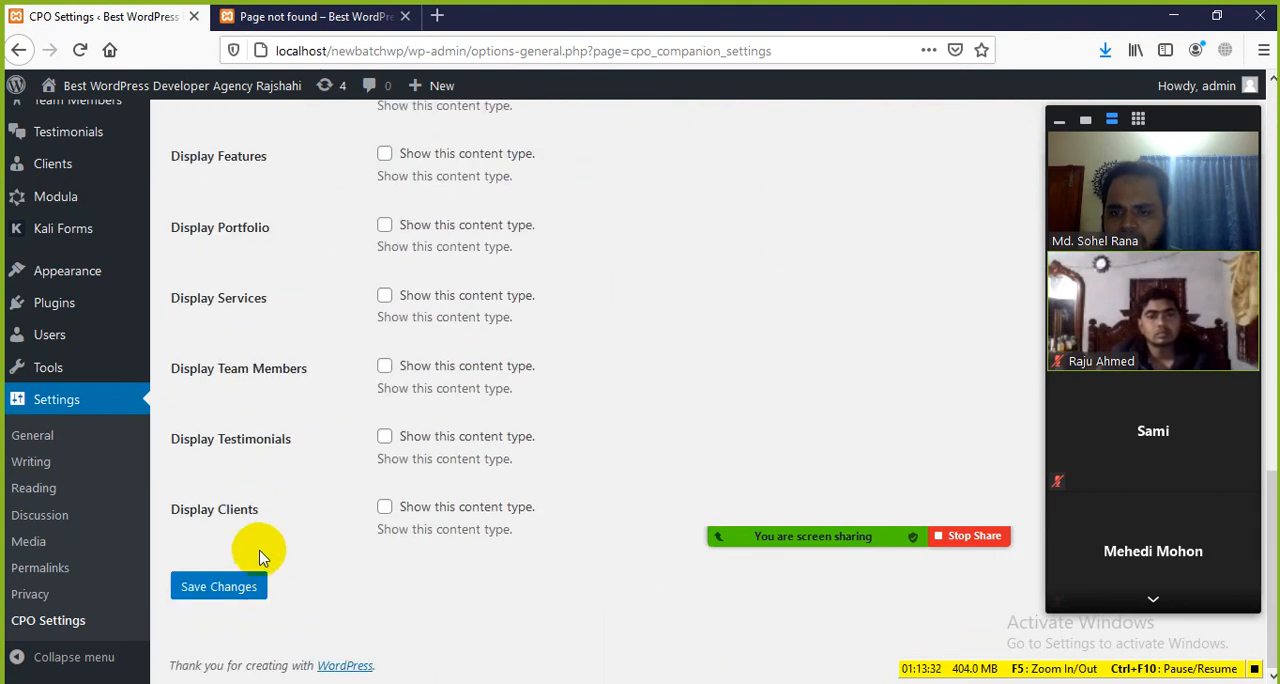
scroll(258, 556, up, 15)
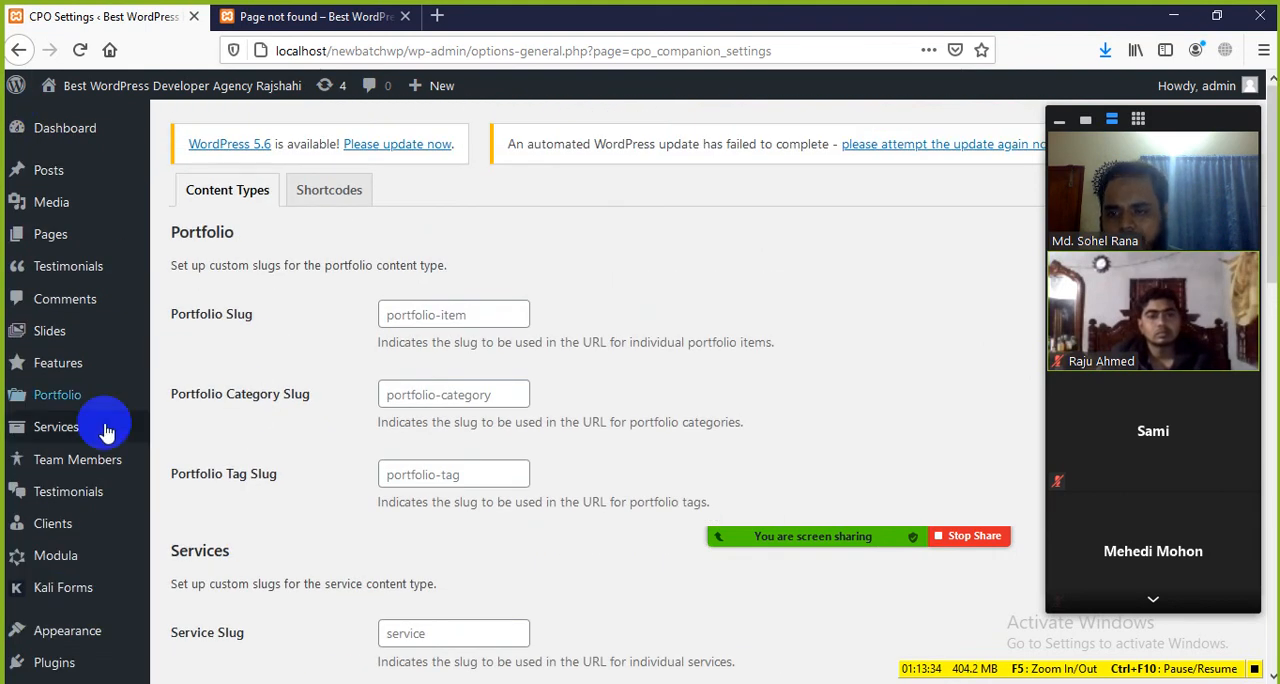
scroll(29, 470, down, 2)
scroll(29, 446, up, 2)
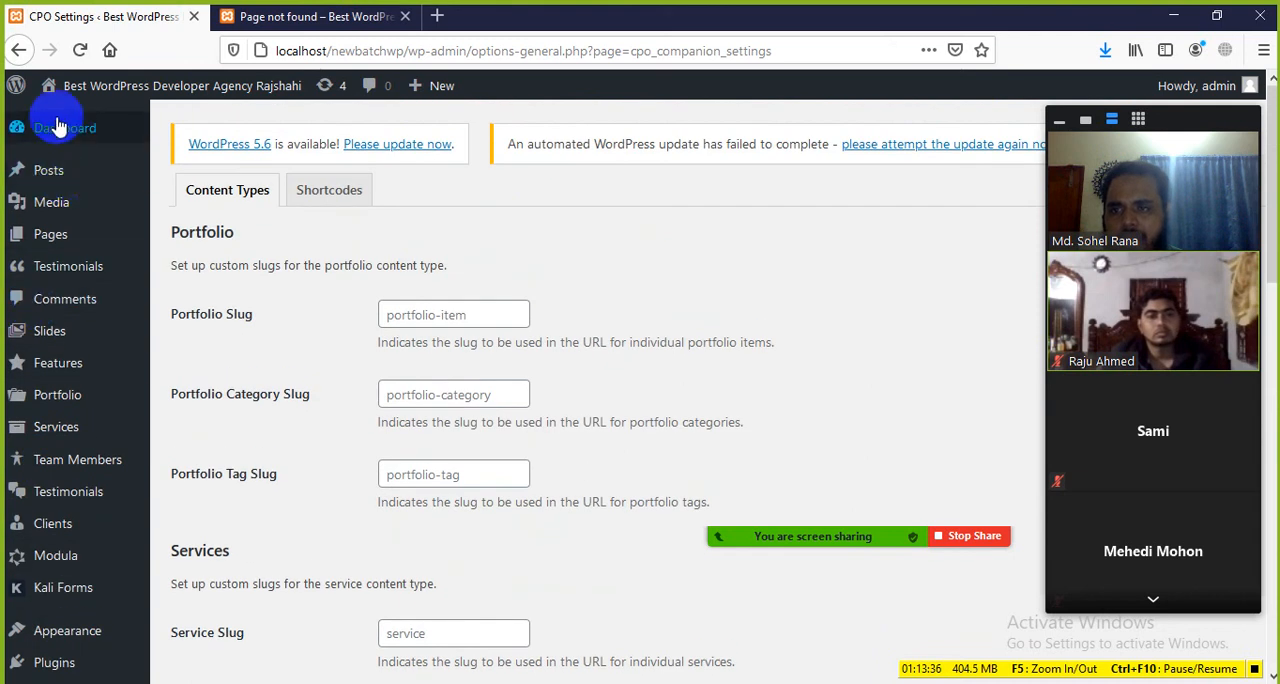
Step: Return to the Dashboard home, show its Screen Options boxes and collapse them again
mouse_move(60, 128)
mouse_move(100, 88)
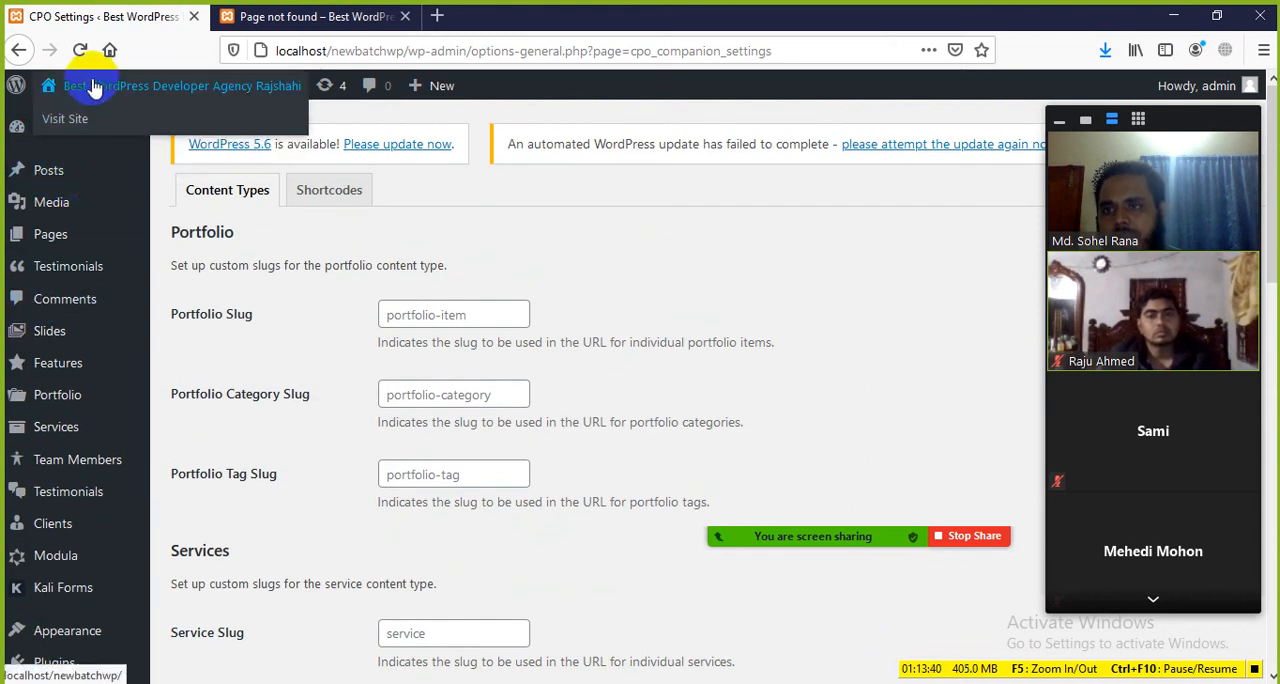
click(80, 124)
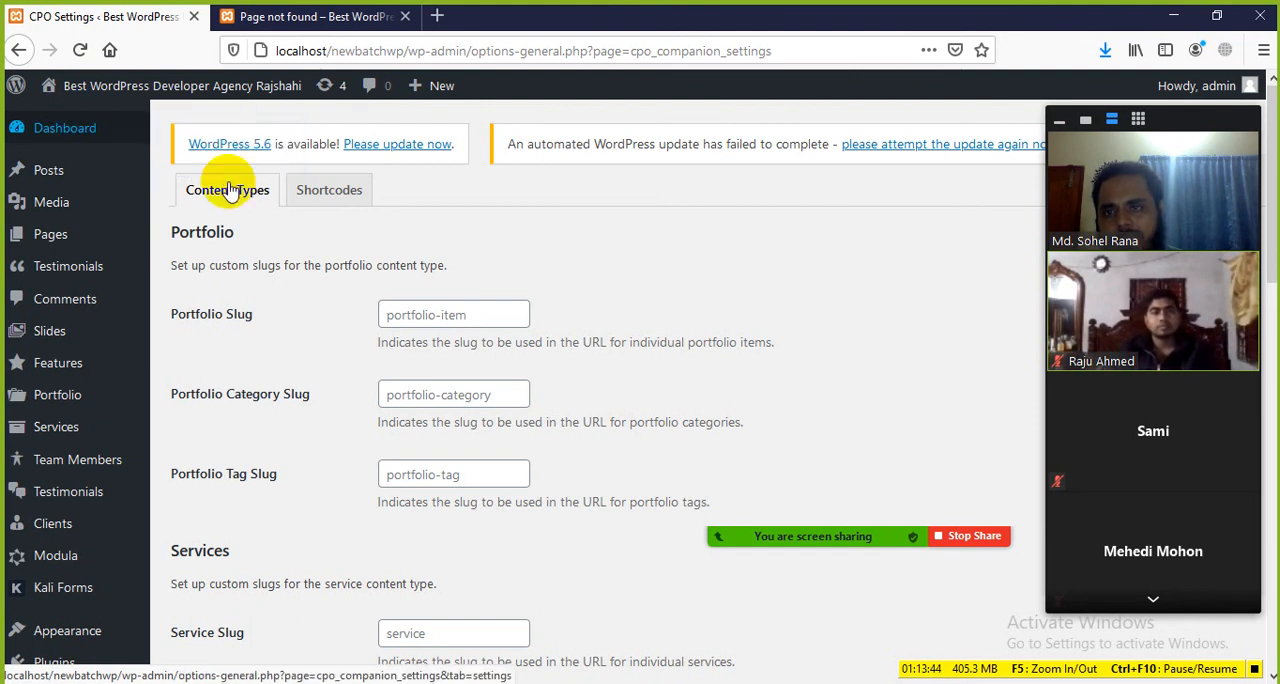
click(64, 134)
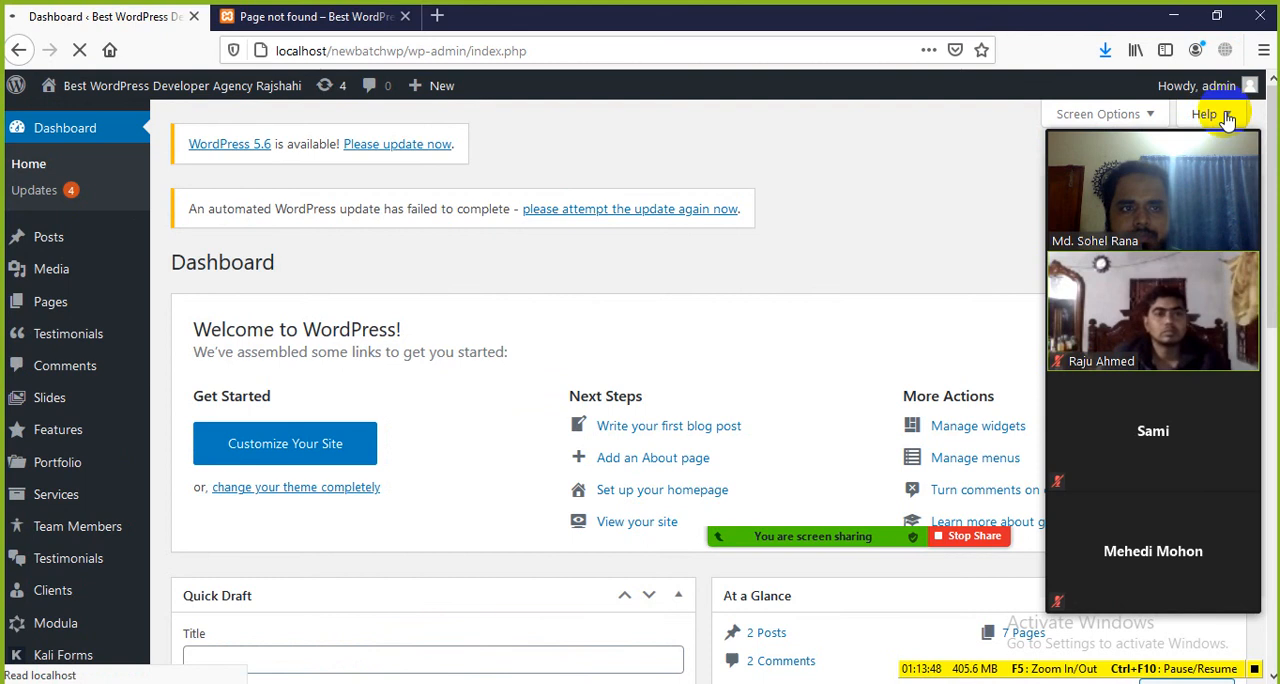
click(1182, 145)
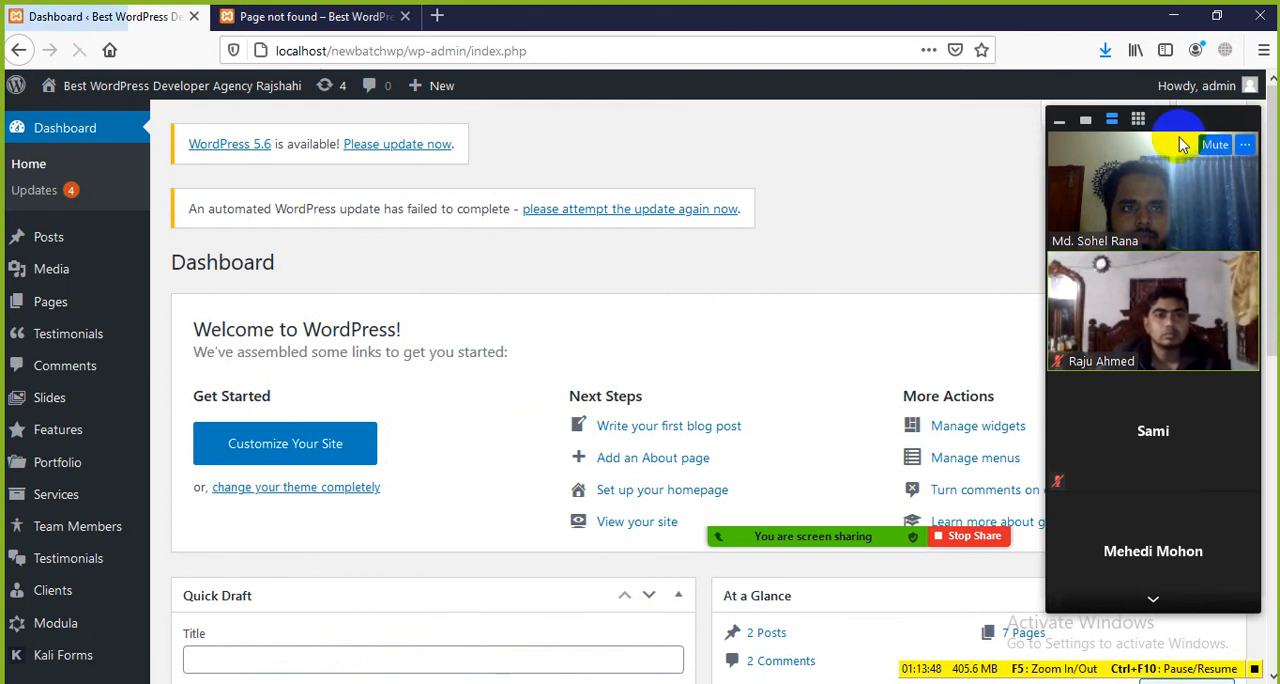
drag(1163, 137, 872, 112)
click(1097, 115)
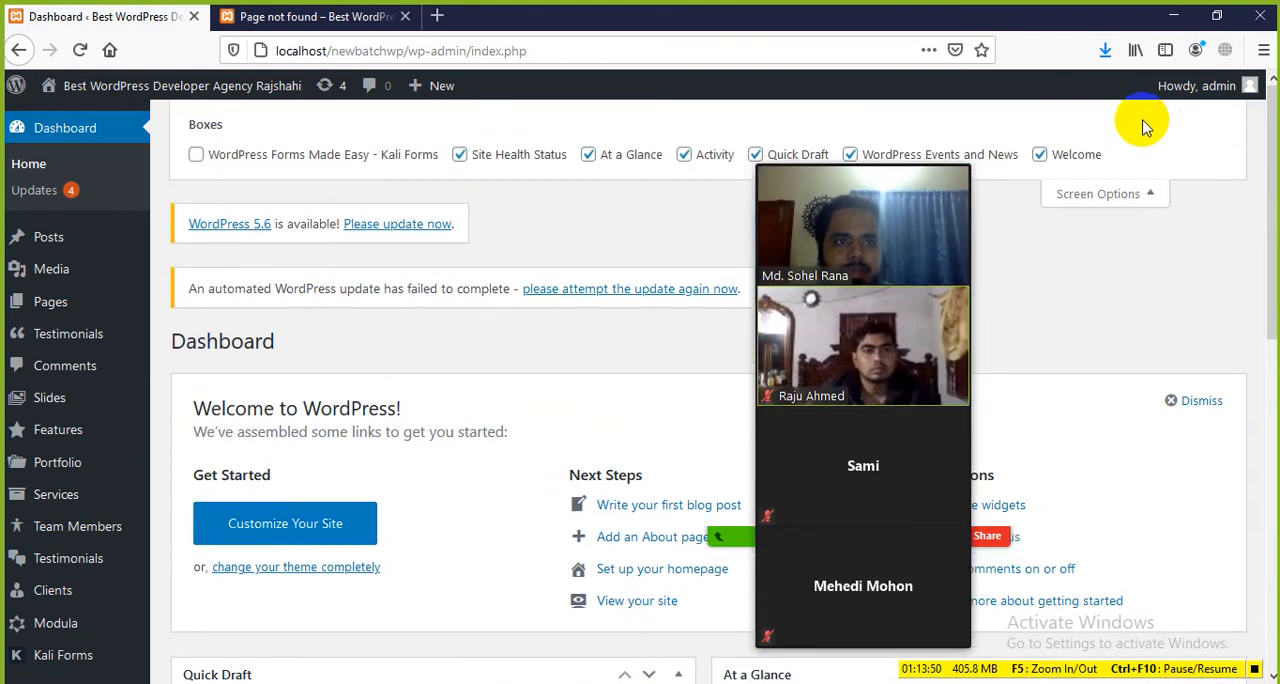
click(1125, 193)
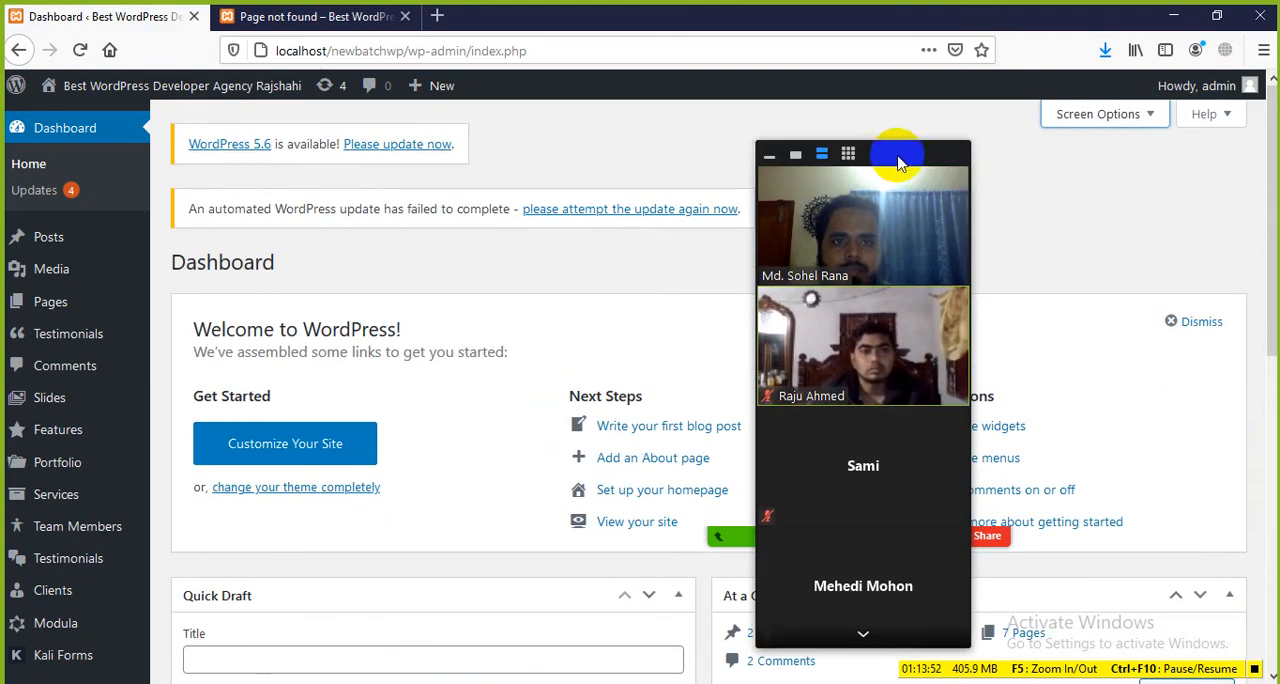
drag(894, 154, 1185, 145)
Step: Look through the dashboard widgets and the admin menu entries from Appearance to Settings
scroll(71, 503, down, 5)
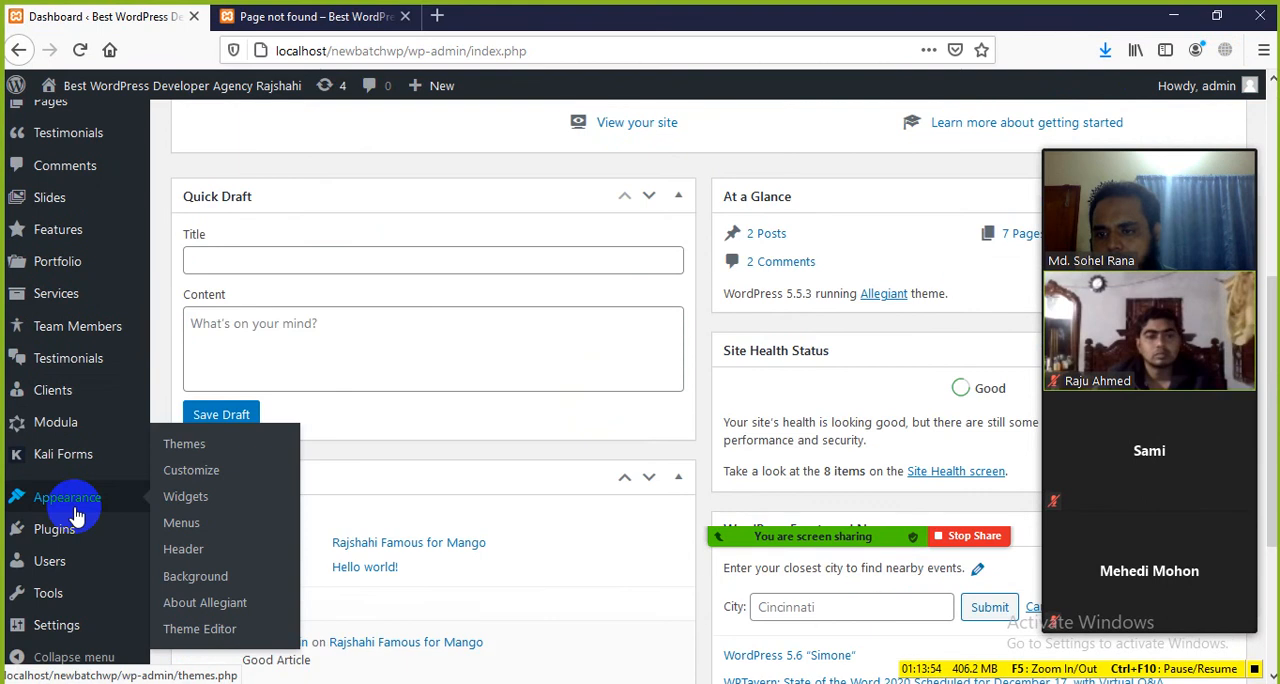
mouse_move(57, 625)
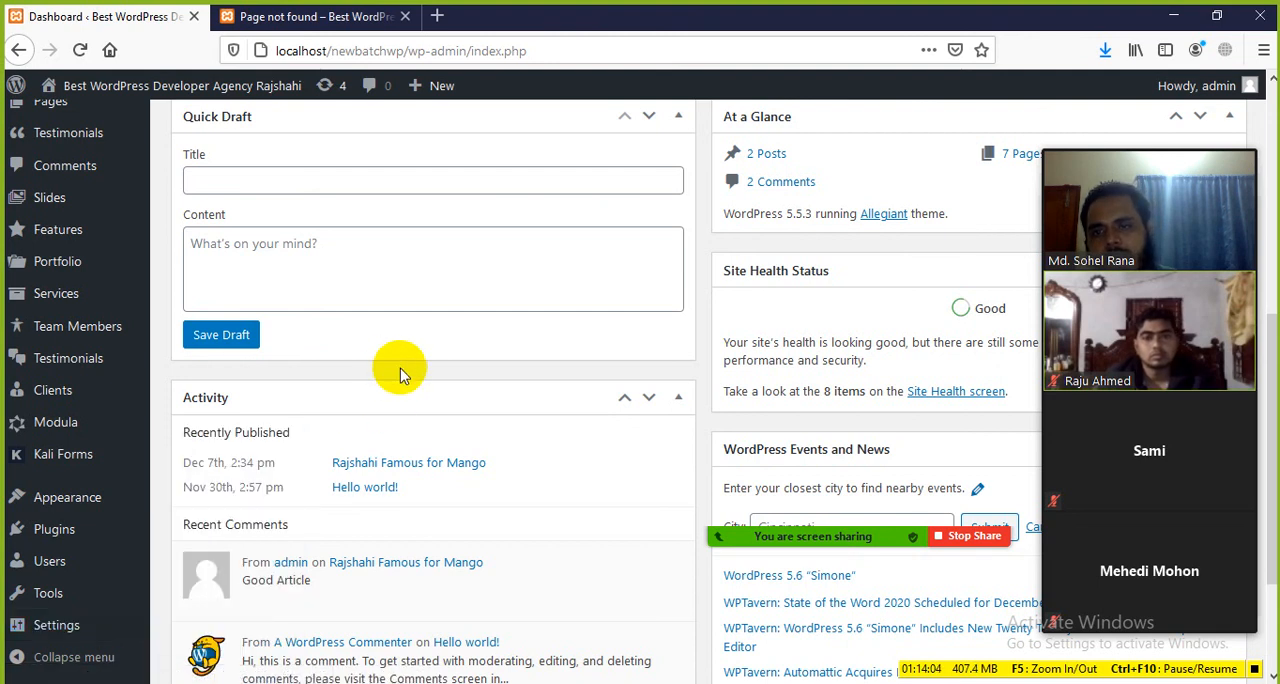
scroll(408, 374, up, 5)
scroll(333, 372, up, 2)
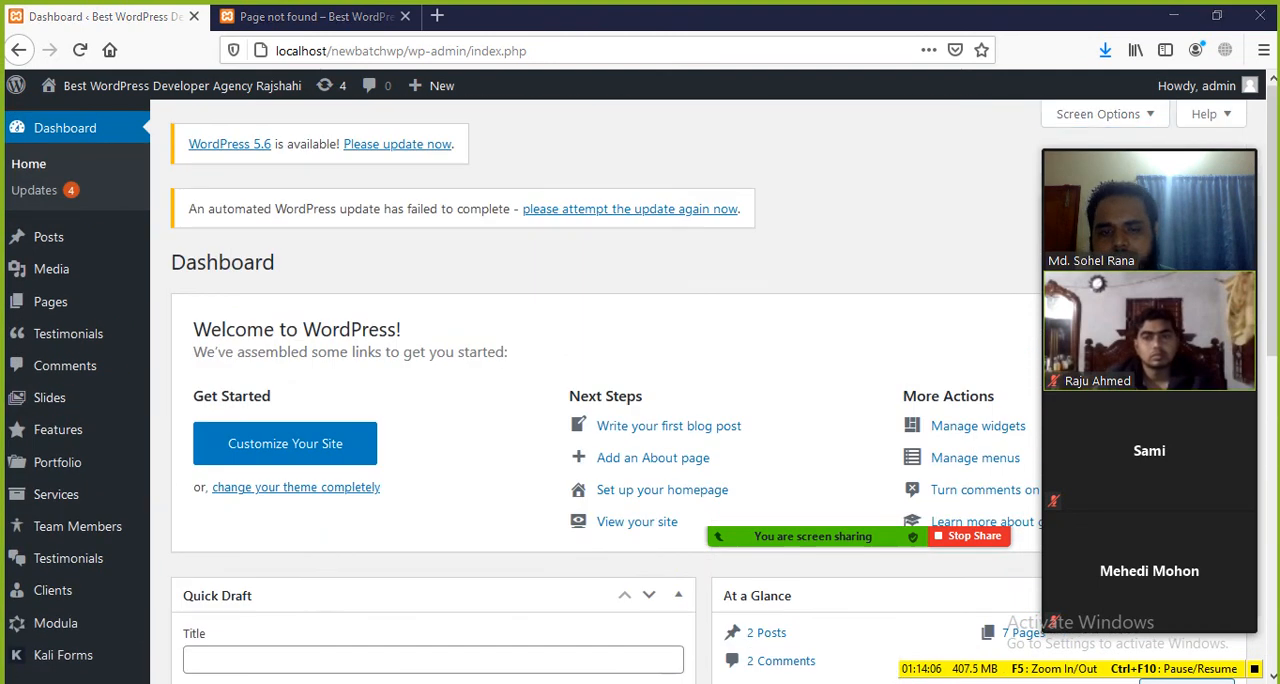
Step: Switch to the Word document Class-03 WordPress Basics.docx and review the general settings field descriptions from Site Title to Site Language
key(alt+Tab)
scroll(343, 409, down, 15)
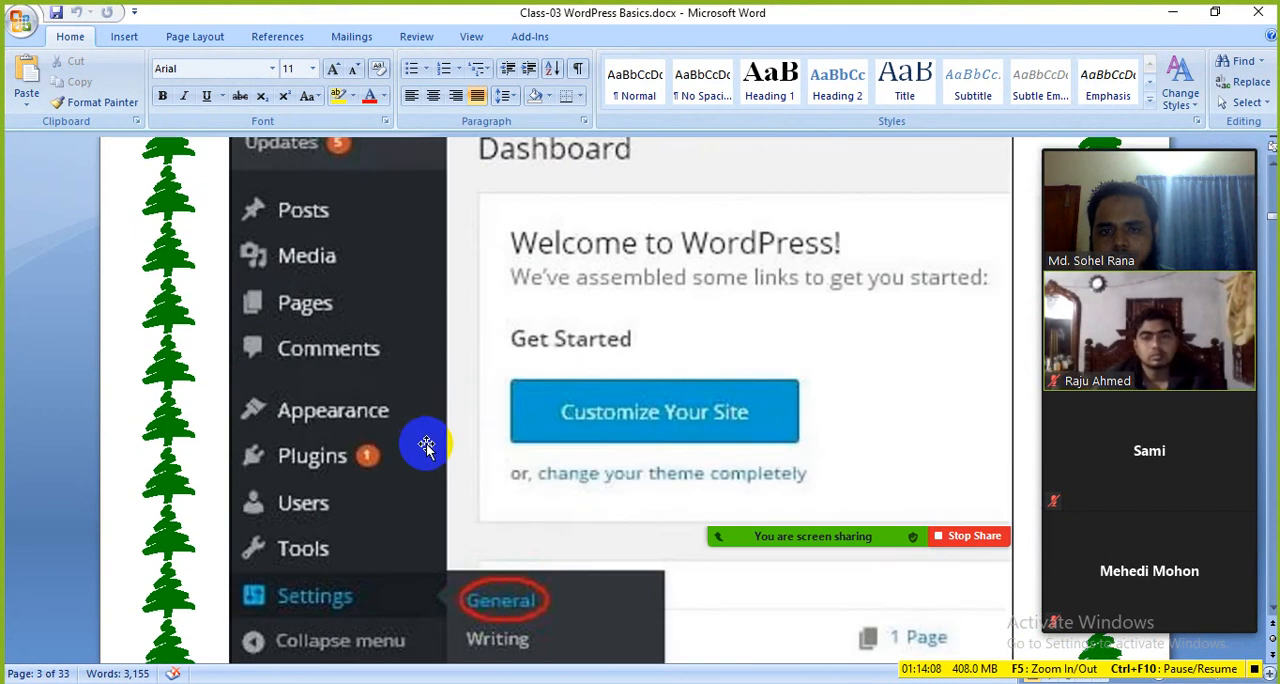
scroll(426, 445, down, 15)
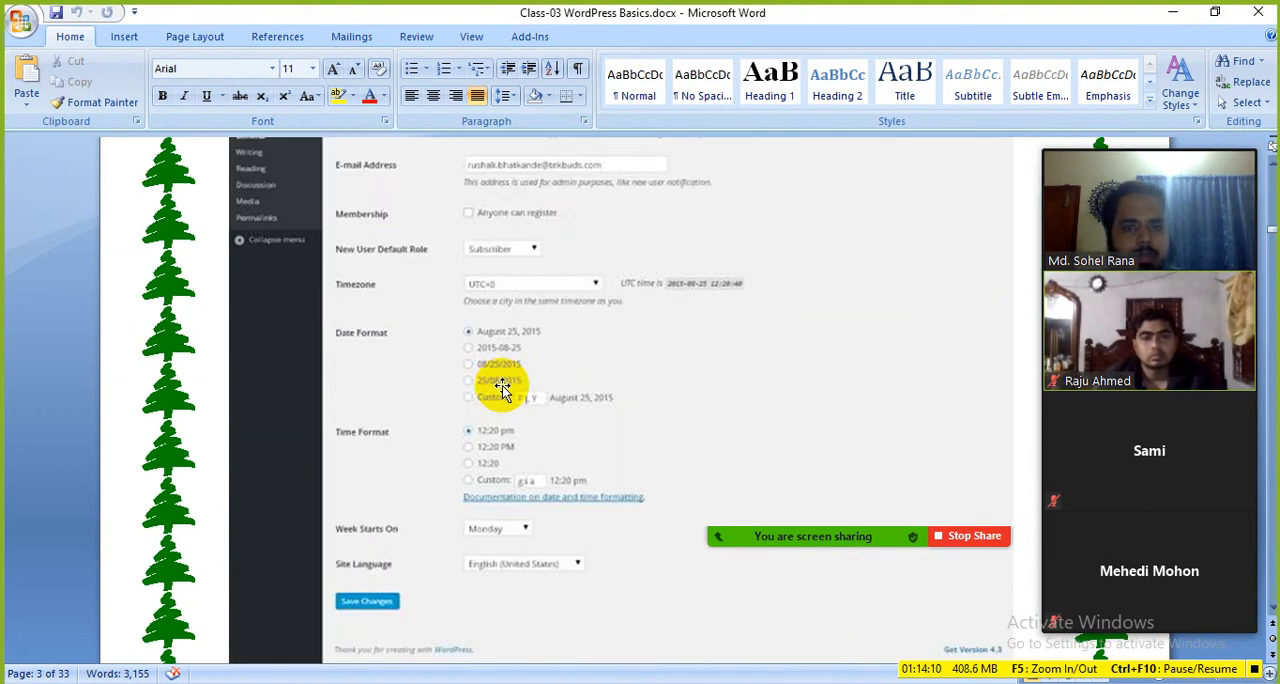
scroll(500, 388, down, 10)
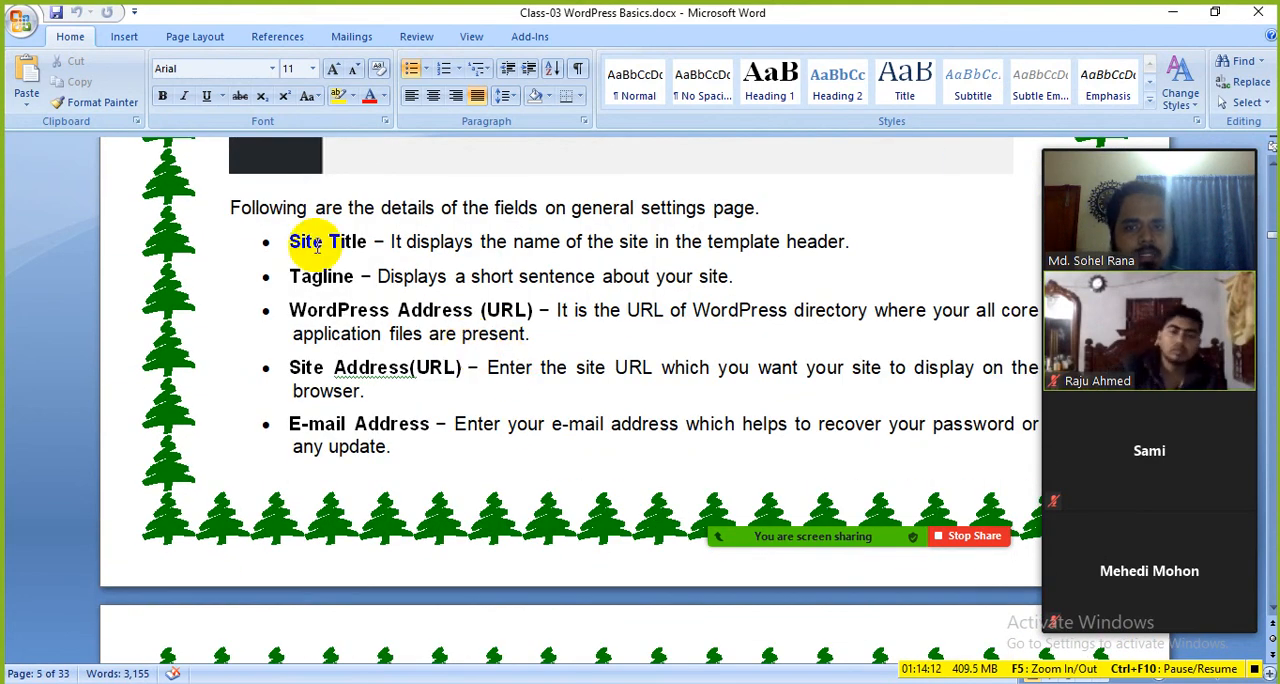
drag(300, 243, 428, 278)
click(543, 347)
scroll(456, 364, down, 3)
scroll(455, 365, down, 10)
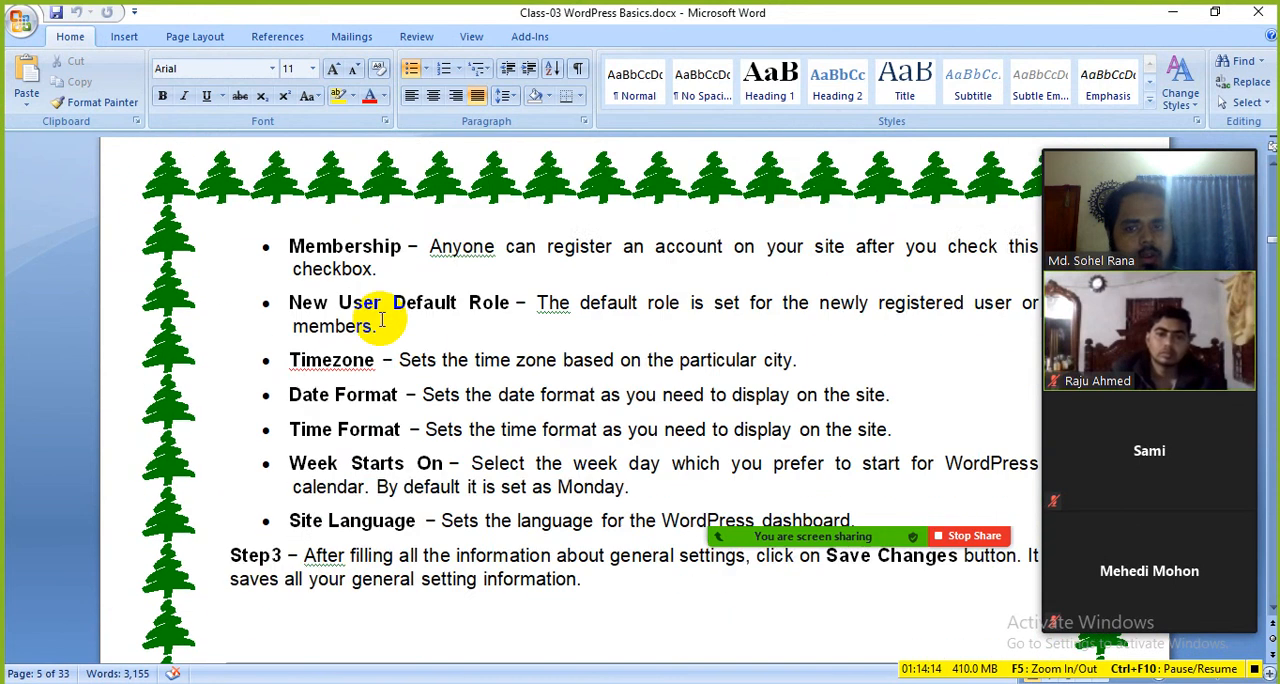
Step: Review the Writing Setting chapter of the document, including its screenshots and field descriptions from Default Post Format to Default Mail Category
scroll(366, 334, down, 3)
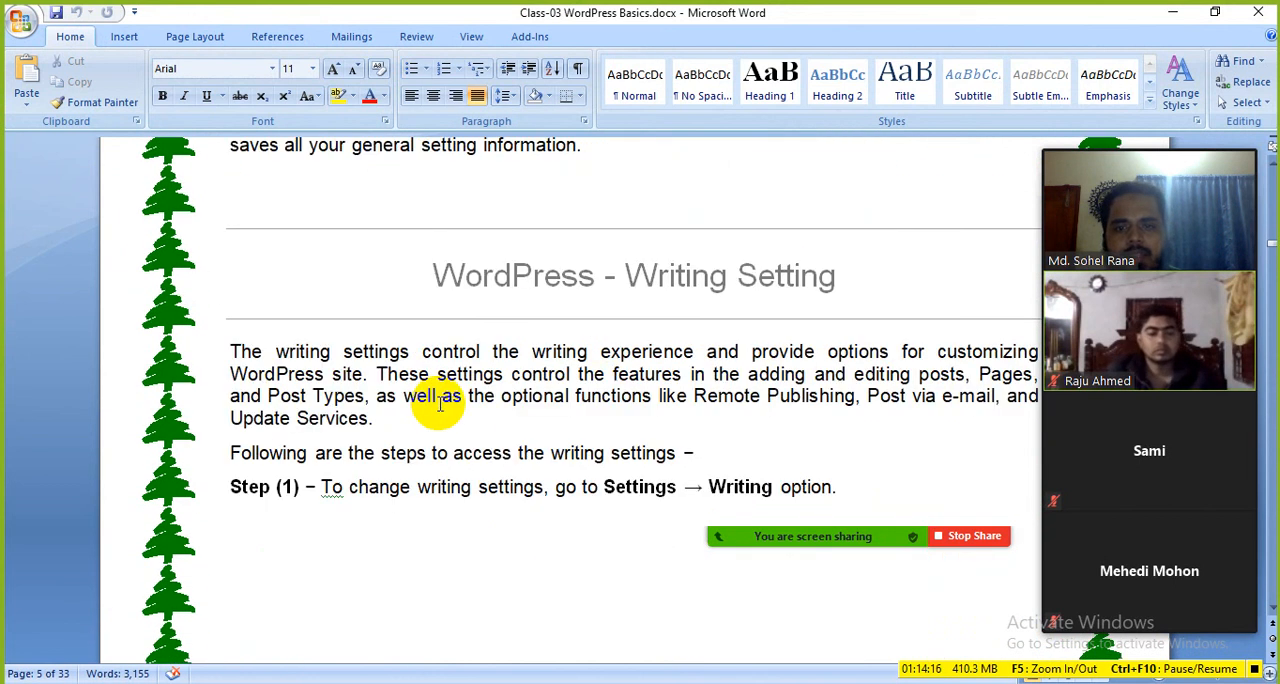
click(697, 305)
scroll(494, 397, down, 10)
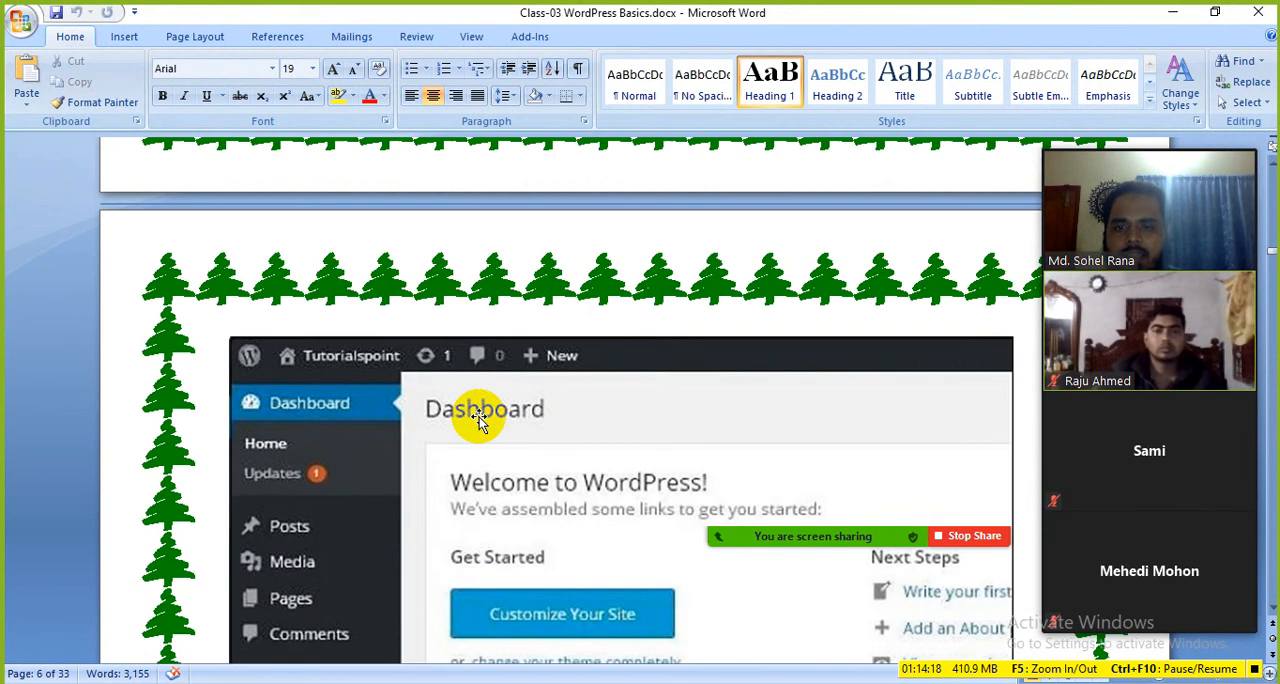
scroll(480, 420, down, 10)
click(601, 357)
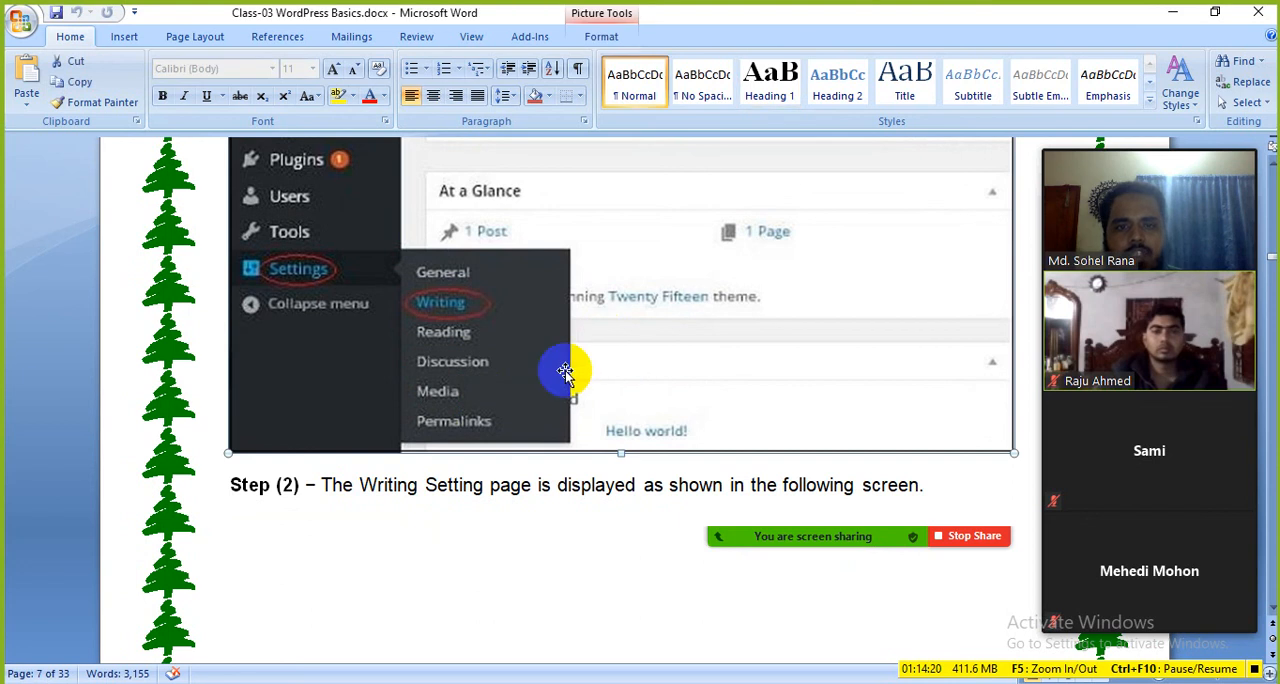
scroll(571, 360, down, 10)
scroll(548, 383, down, 15)
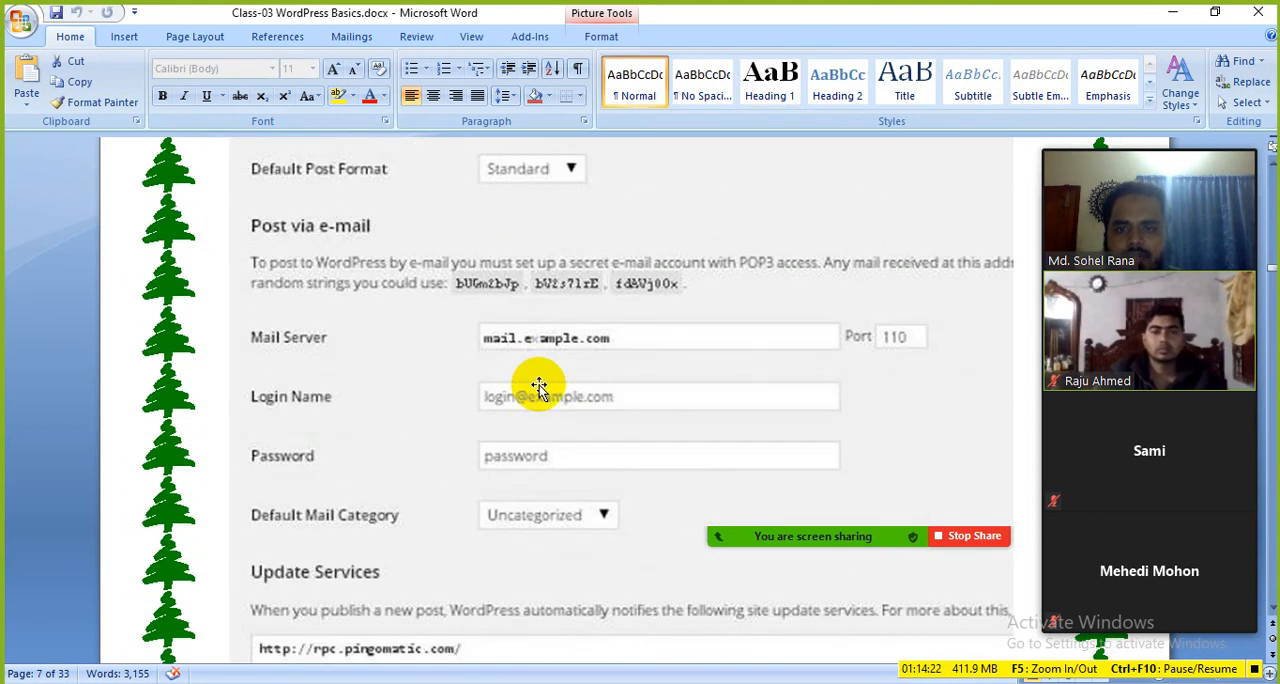
scroll(468, 386, down, 12)
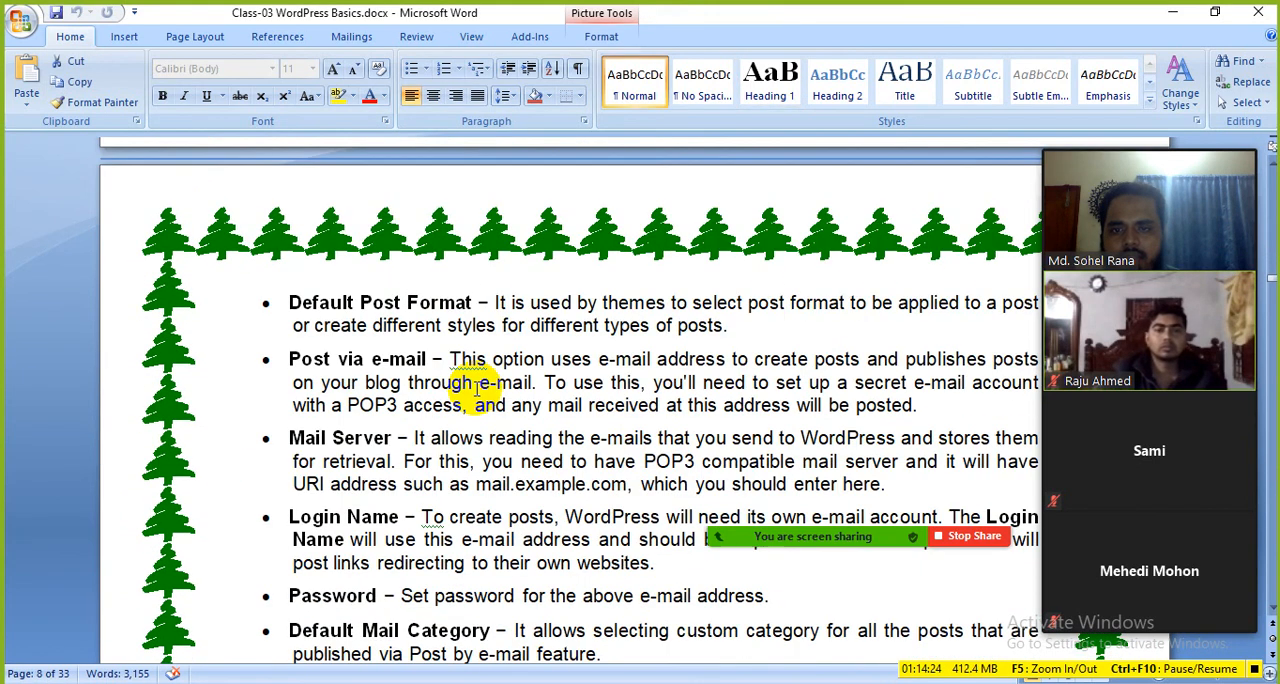
Step: Review the Reading Setting chapter, pointing out the Front page displays options from Your latest posts to Front Page
scroll(400, 300, down, 6)
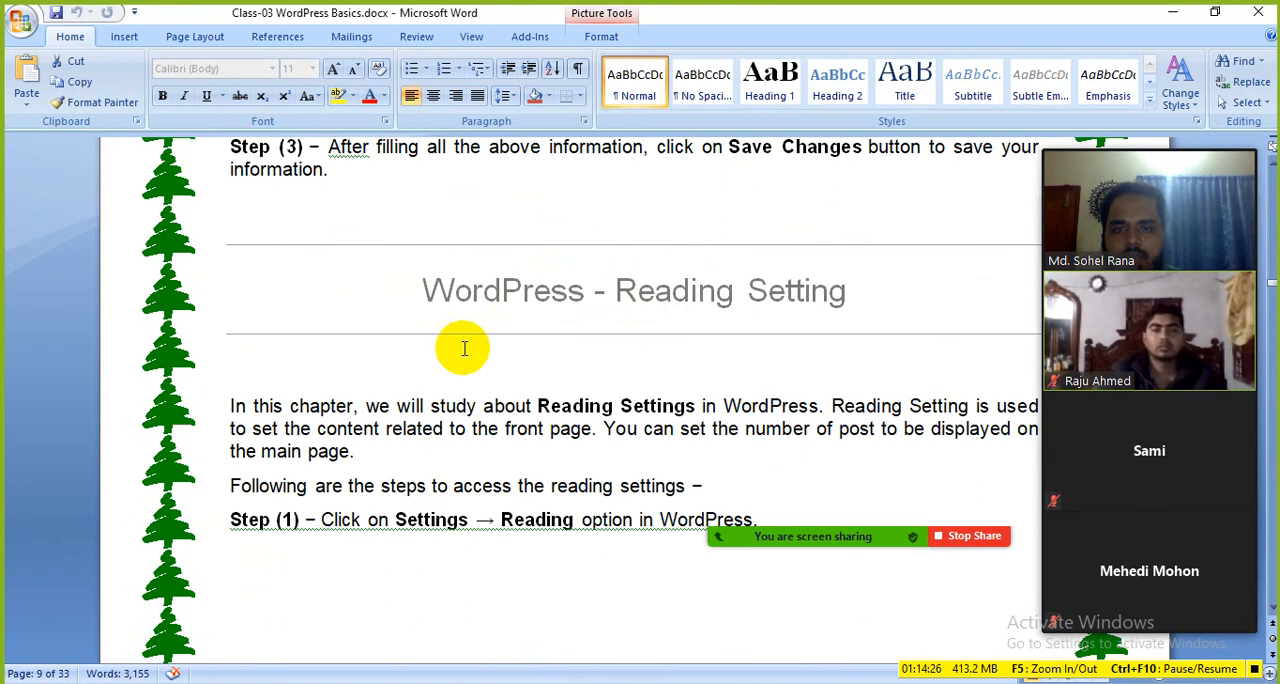
scroll(500, 403, down, 20)
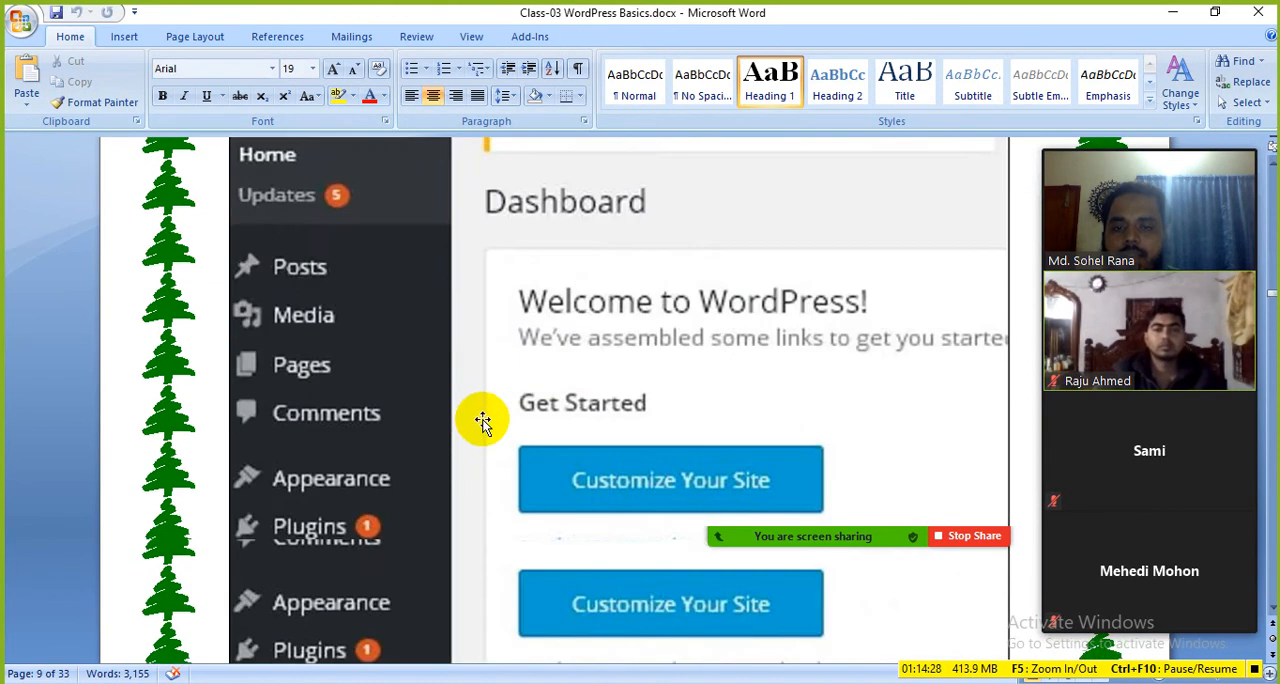
scroll(510, 440, down, 20)
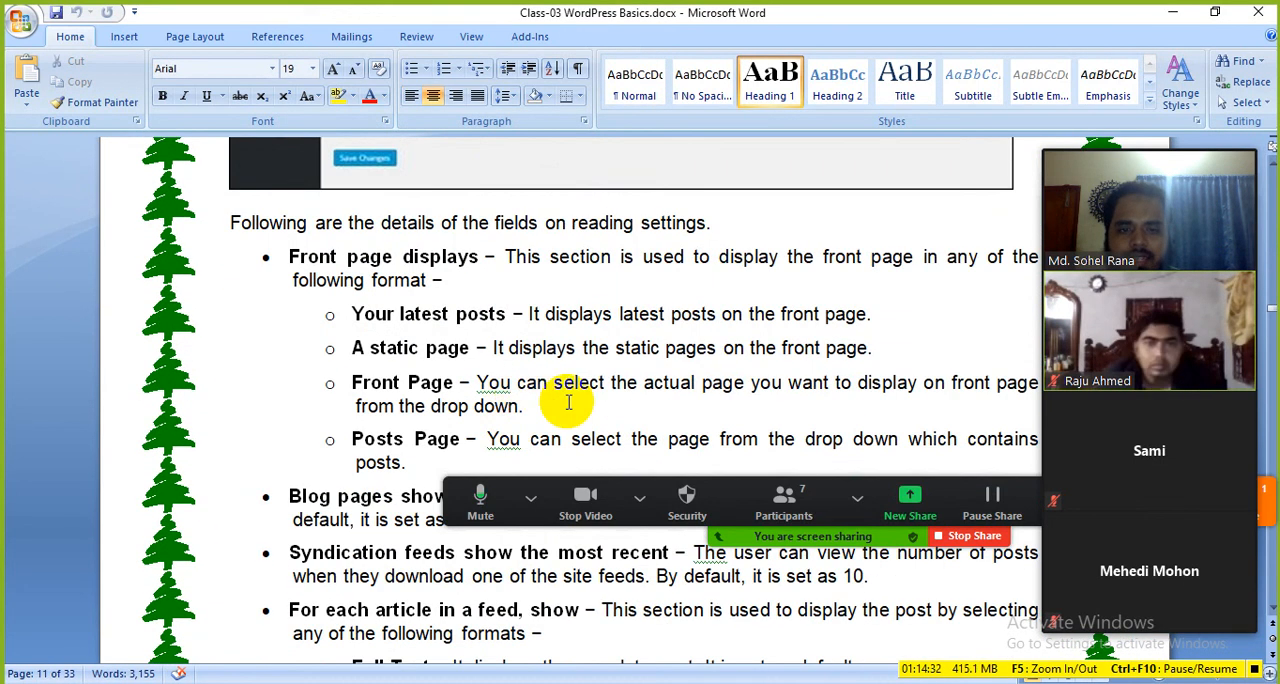
scroll(368, 318, down, 1)
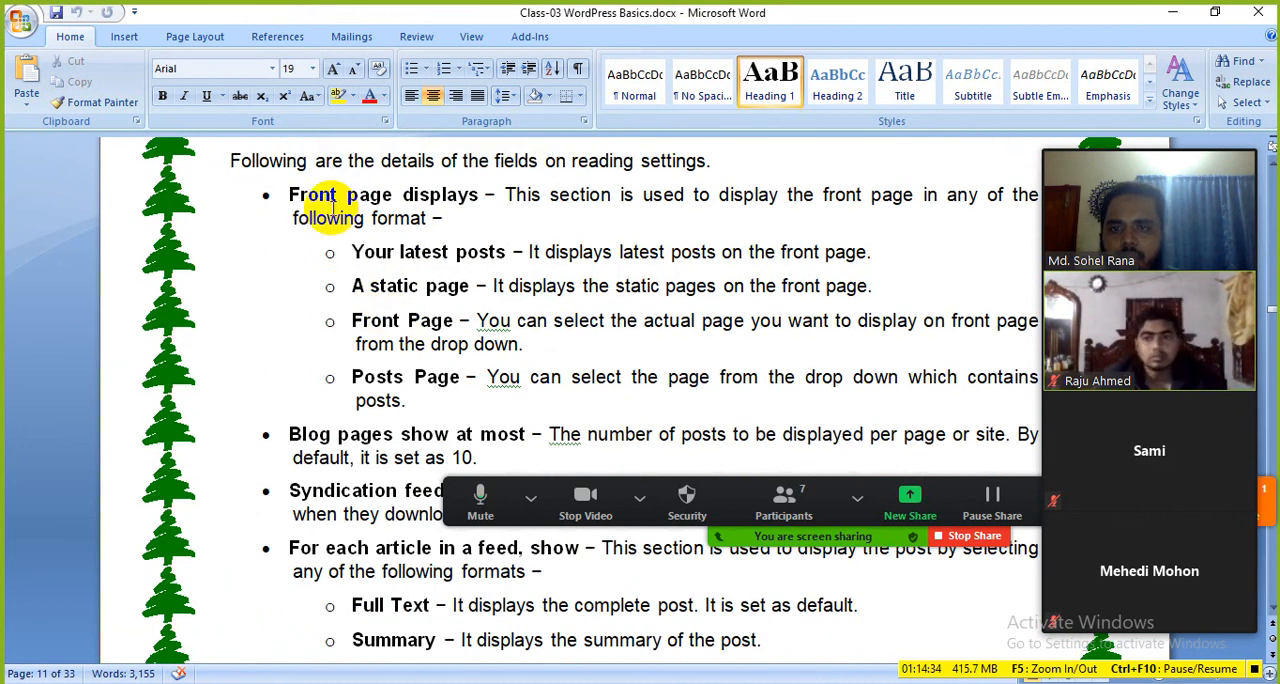
drag(350, 252, 482, 317)
click(383, 324)
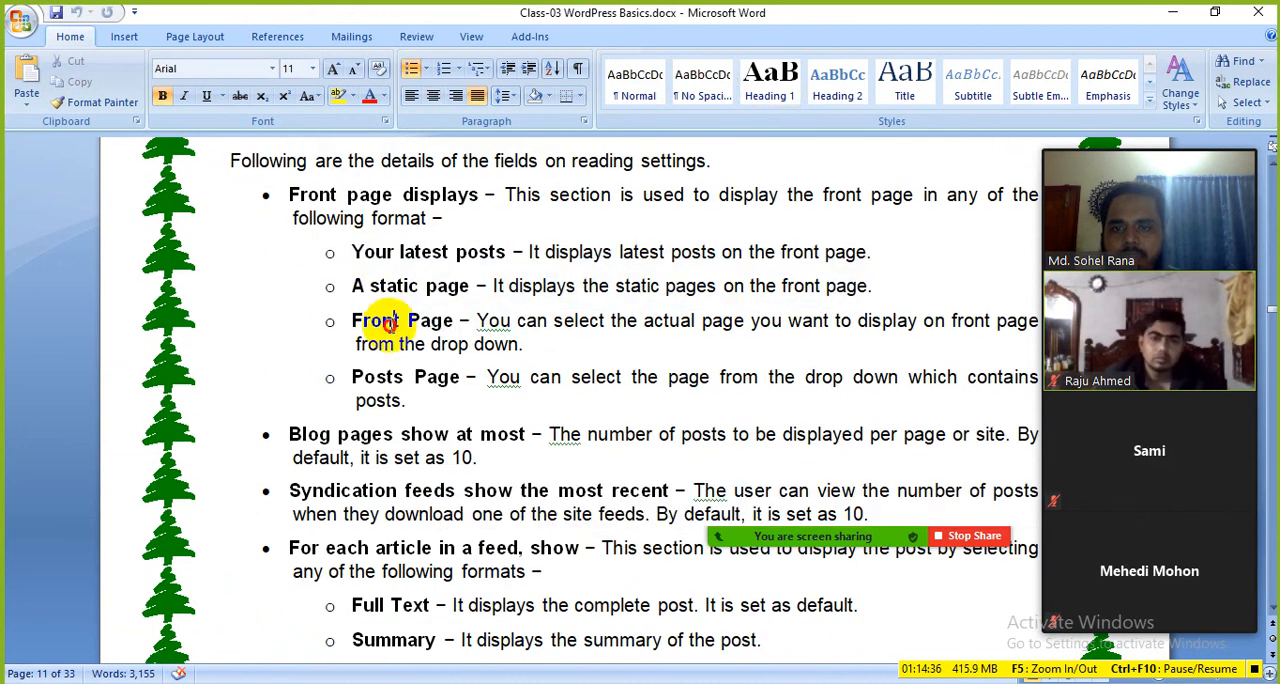
Step: Read through the Discussion Setting chapter, covering the comment settings, e-mail notifications, comment approval and Avatars options
scroll(390, 324, down, 15)
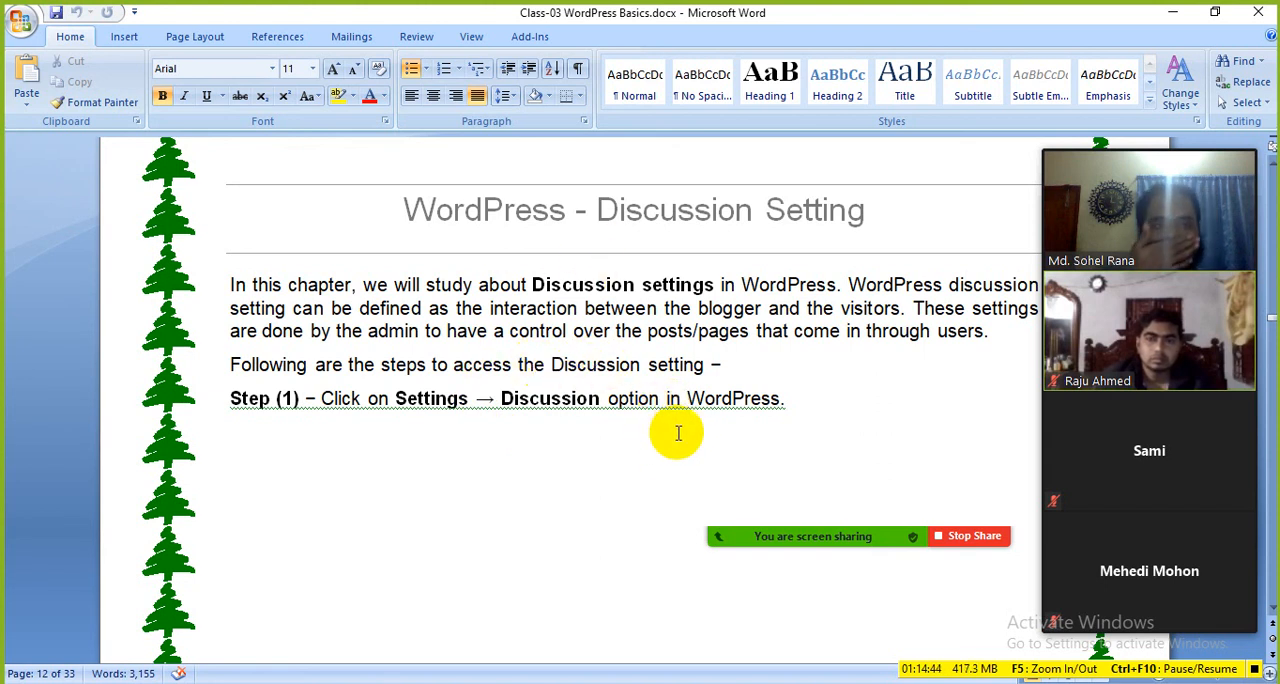
scroll(647, 426, down, 15)
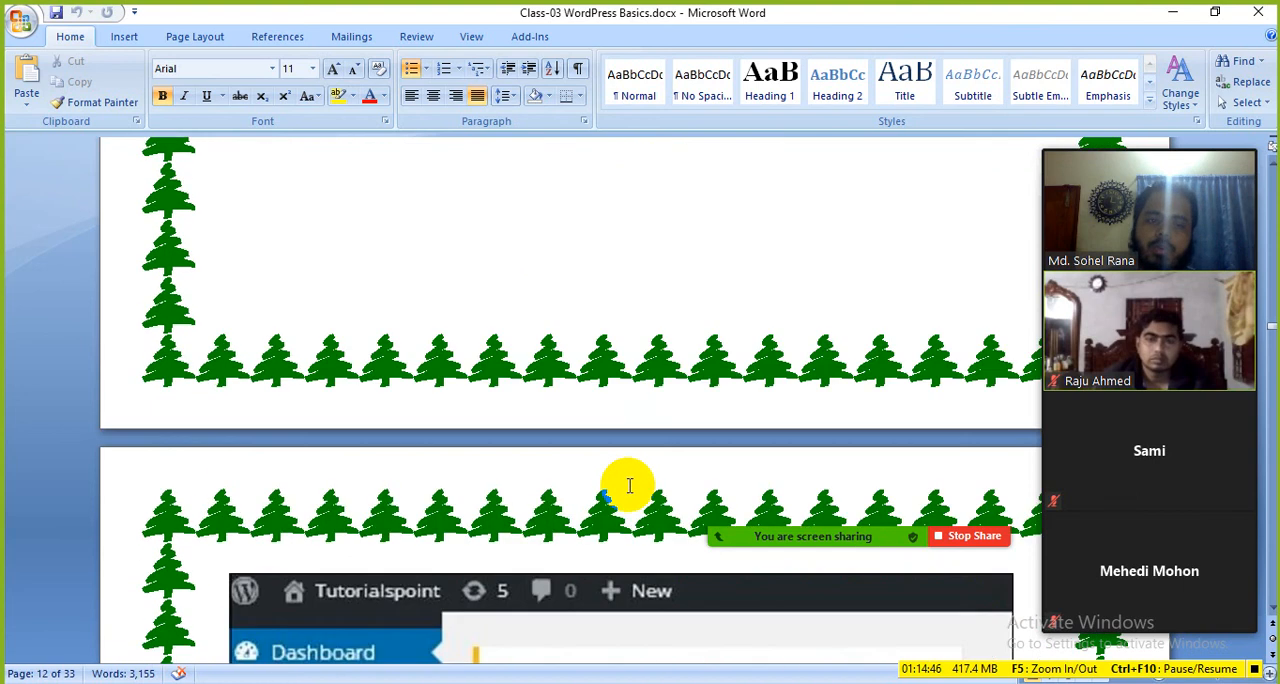
scroll(625, 494, down, 15)
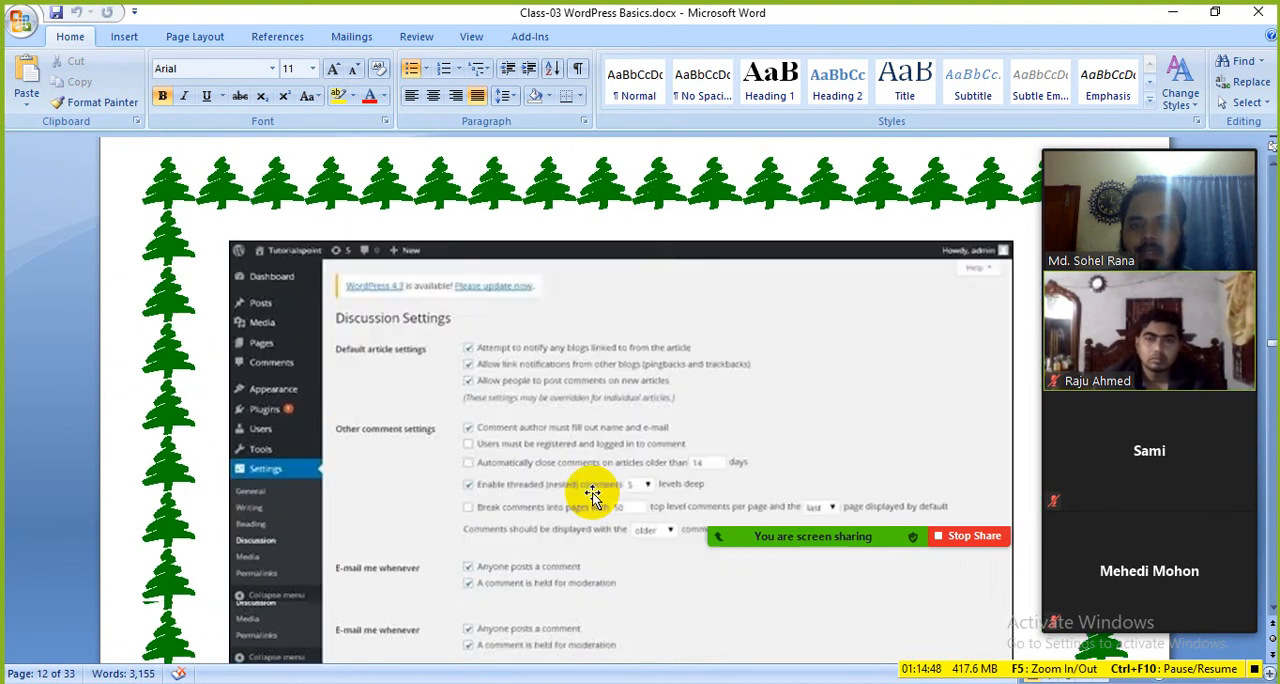
scroll(559, 477, down, 15)
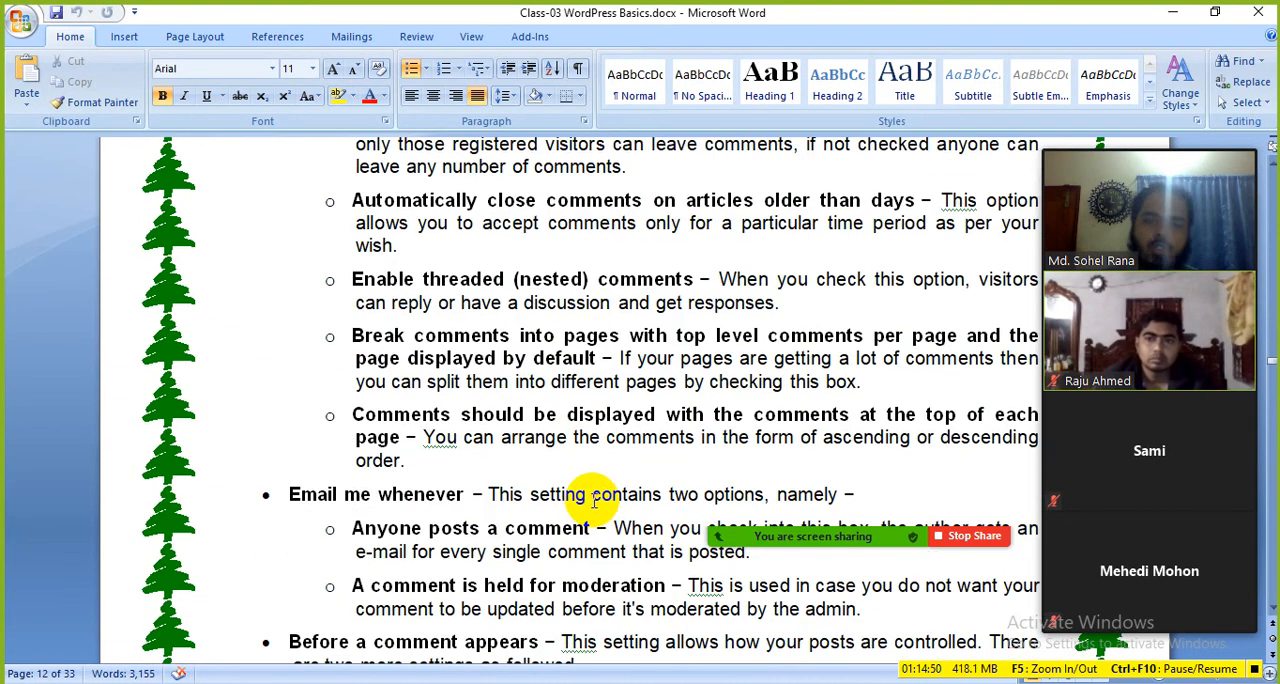
scroll(549, 484, down, 15)
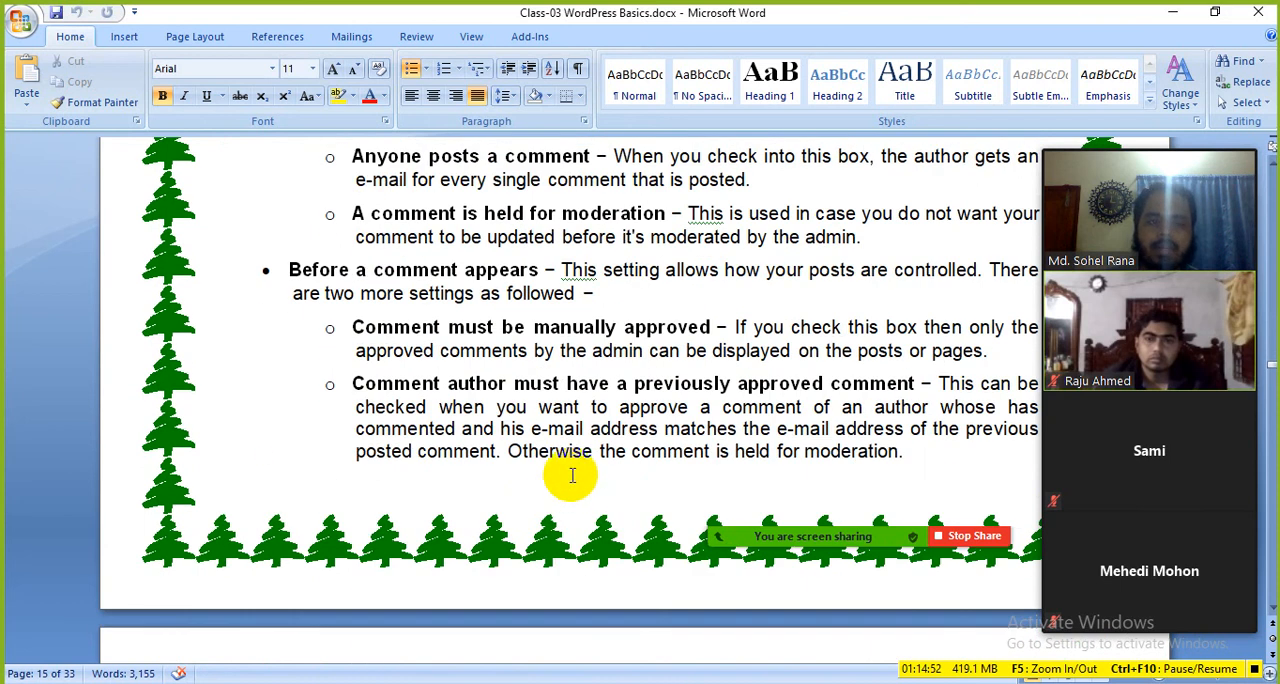
scroll(470, 500, down, 15)
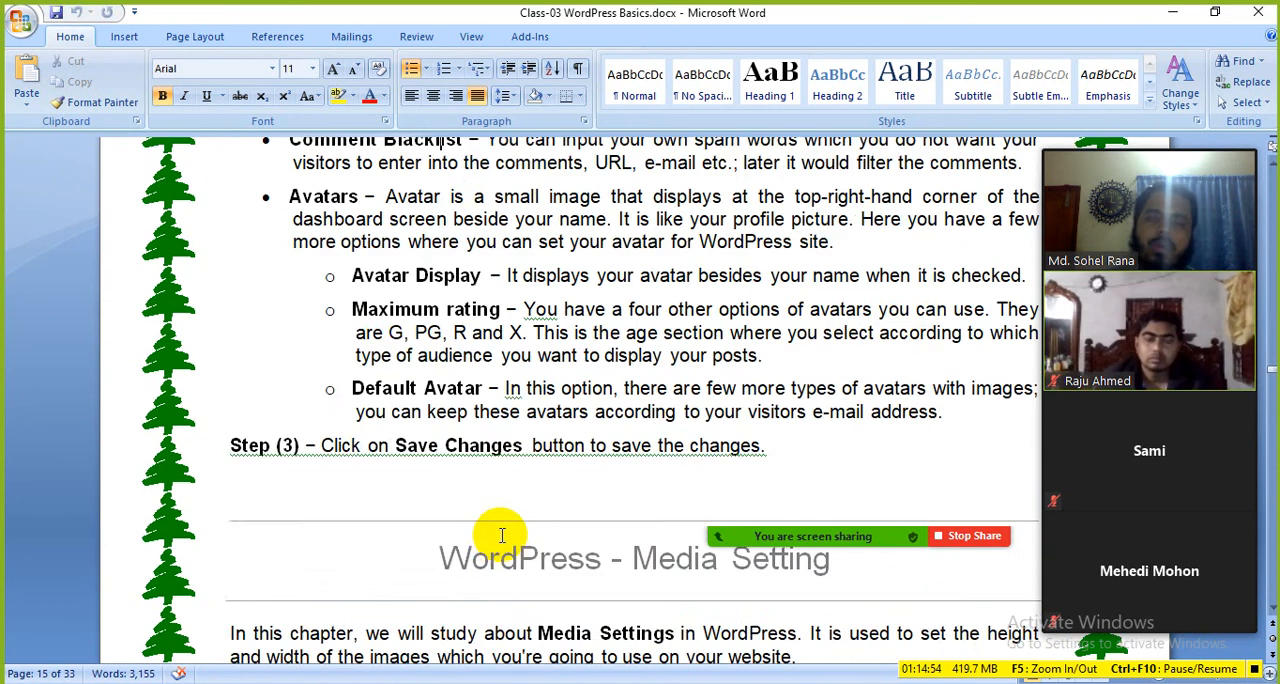
Step: Go over the Media Setting chapter, including the image size and Uploading files descriptions
scroll(481, 460, up, 6)
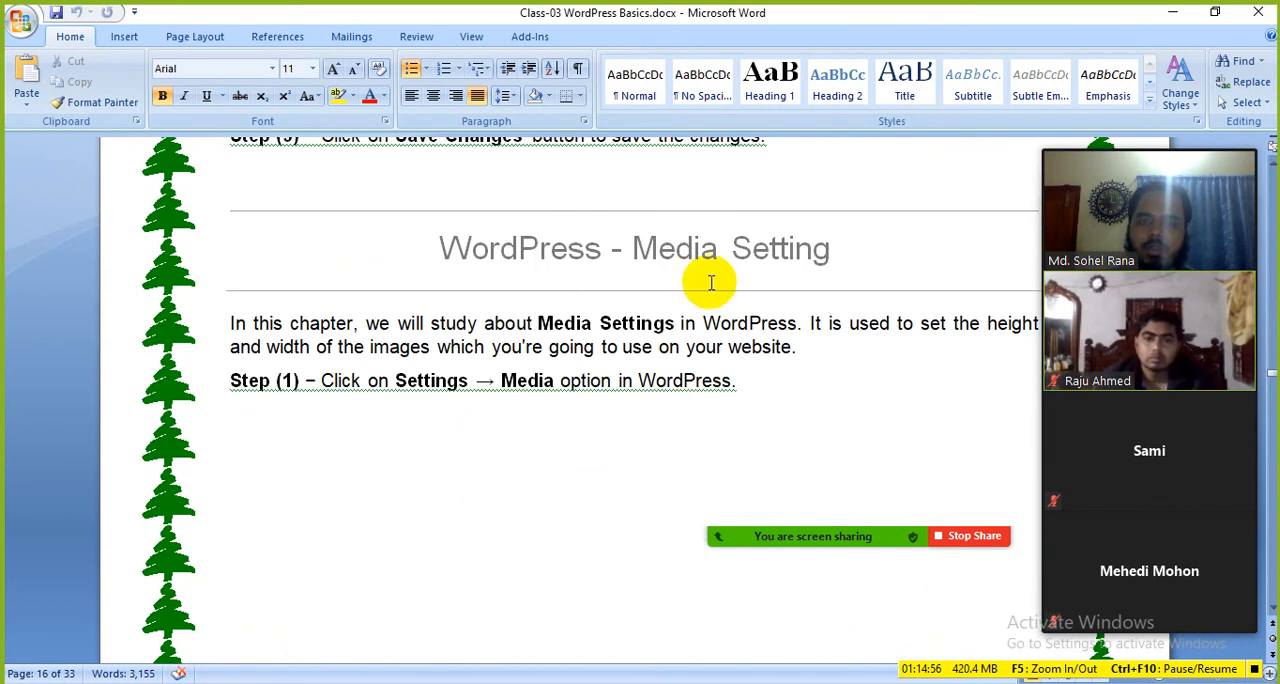
triple_click(590, 255)
click(563, 325)
scroll(546, 440, down, 10)
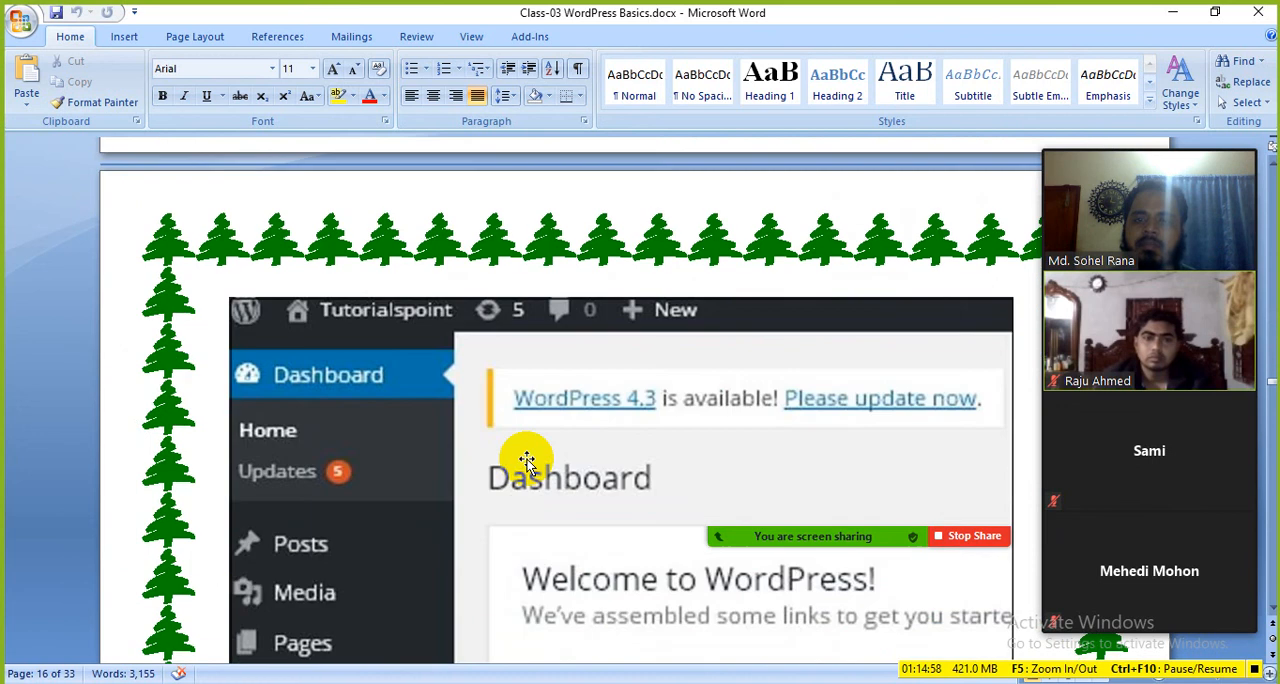
scroll(510, 465, down, 20)
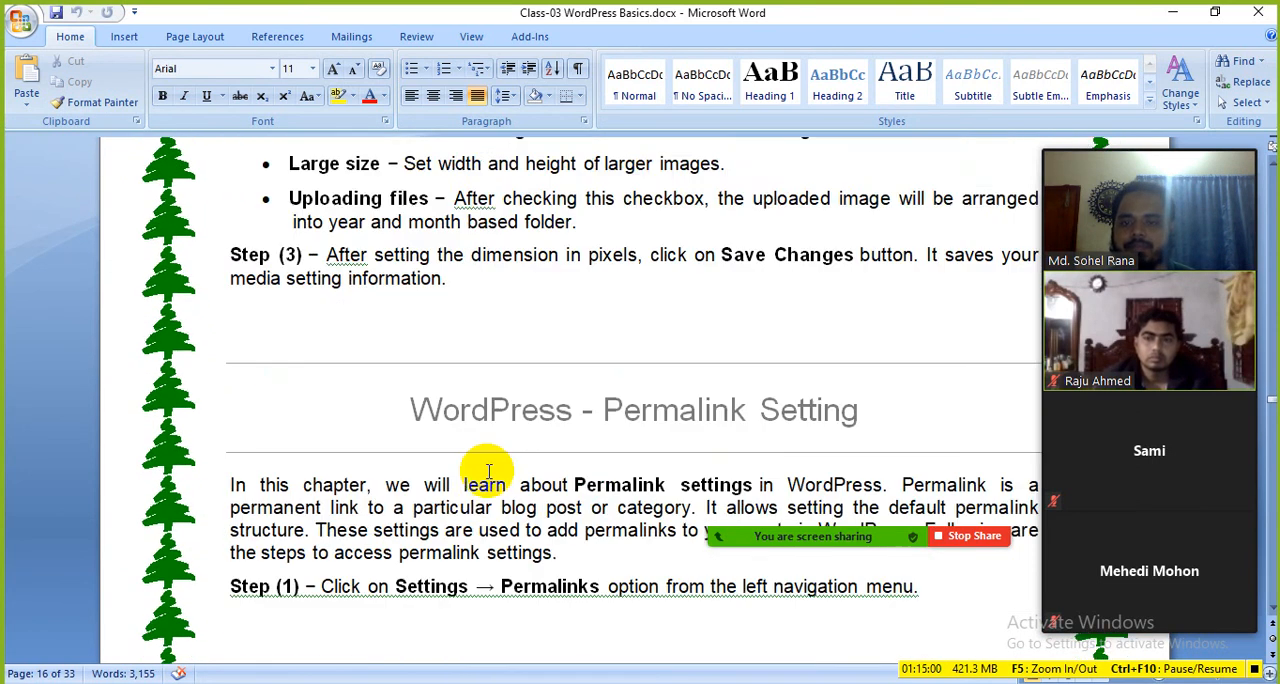
Step: Go over the Permalink Setting chapter, including the settings page screenshot and the Category Base and Tag Base descriptions
scroll(489, 472, down, 1)
click(653, 352)
scroll(551, 458, down, 20)
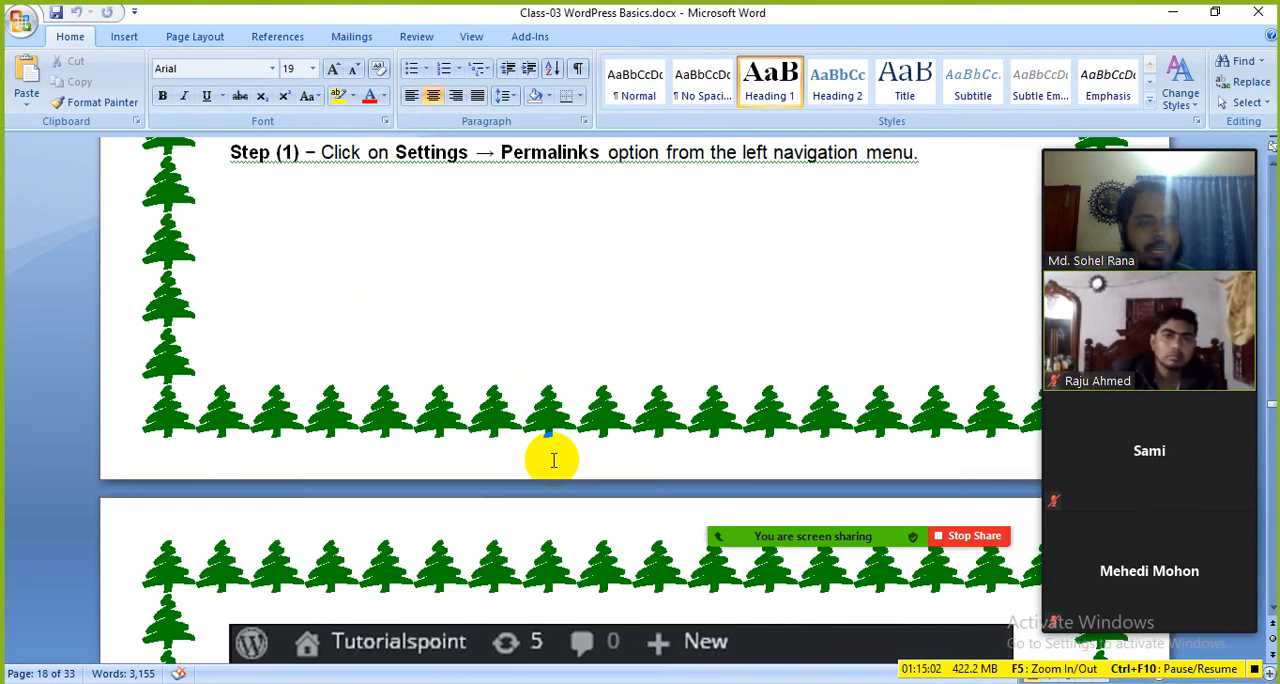
scroll(661, 550, down, 15)
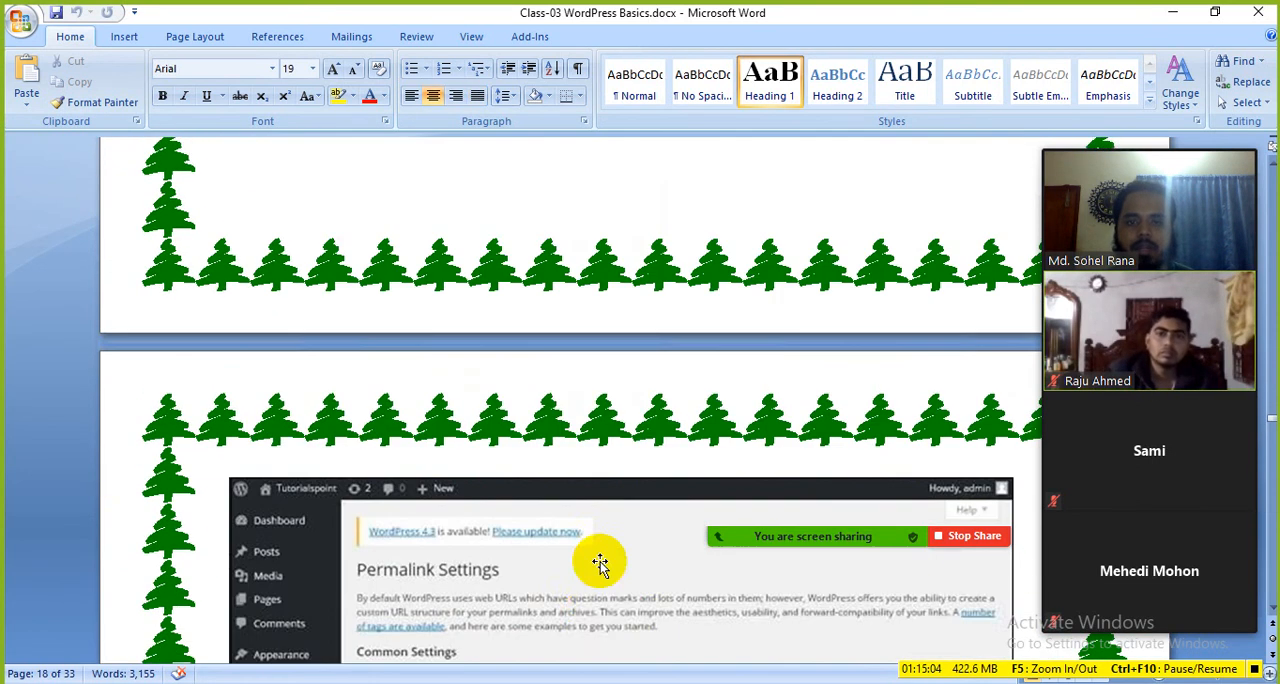
scroll(585, 543, down, 8)
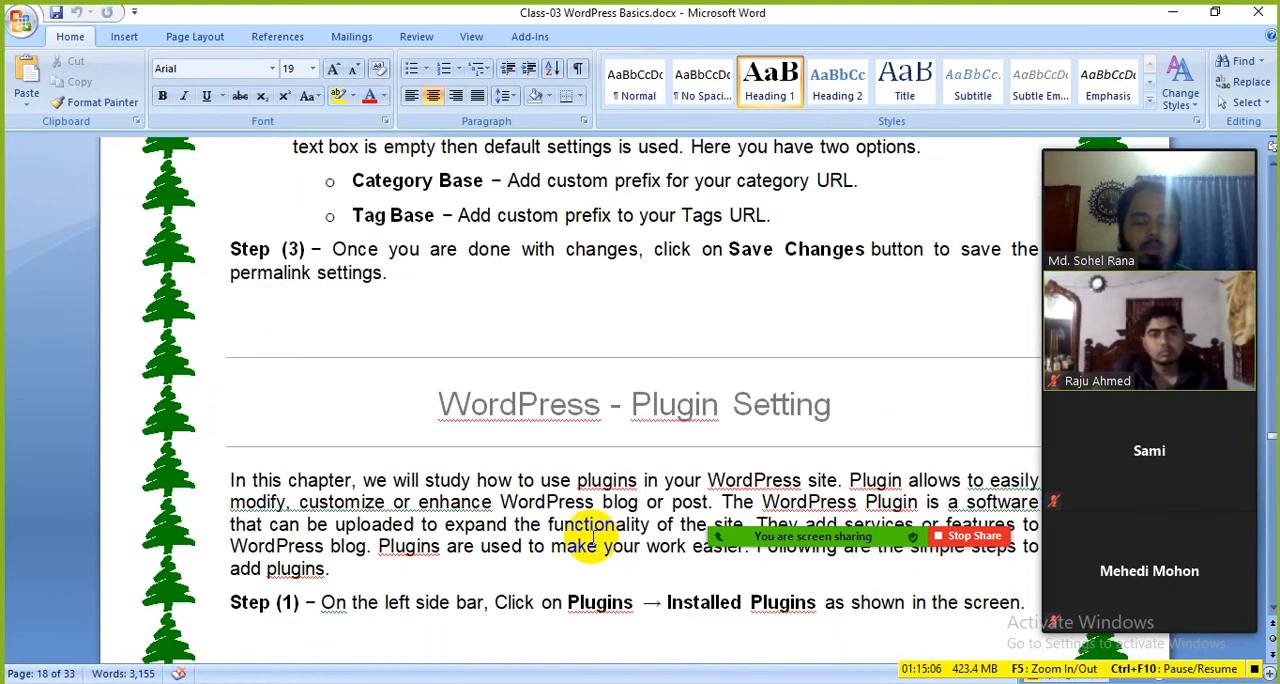
Step: Look through the Plugin Setting chapter, from the Installed Plugins step to installing and activating WP Super Cache
scroll(591, 510, down, 6)
scroll(587, 477, down, 15)
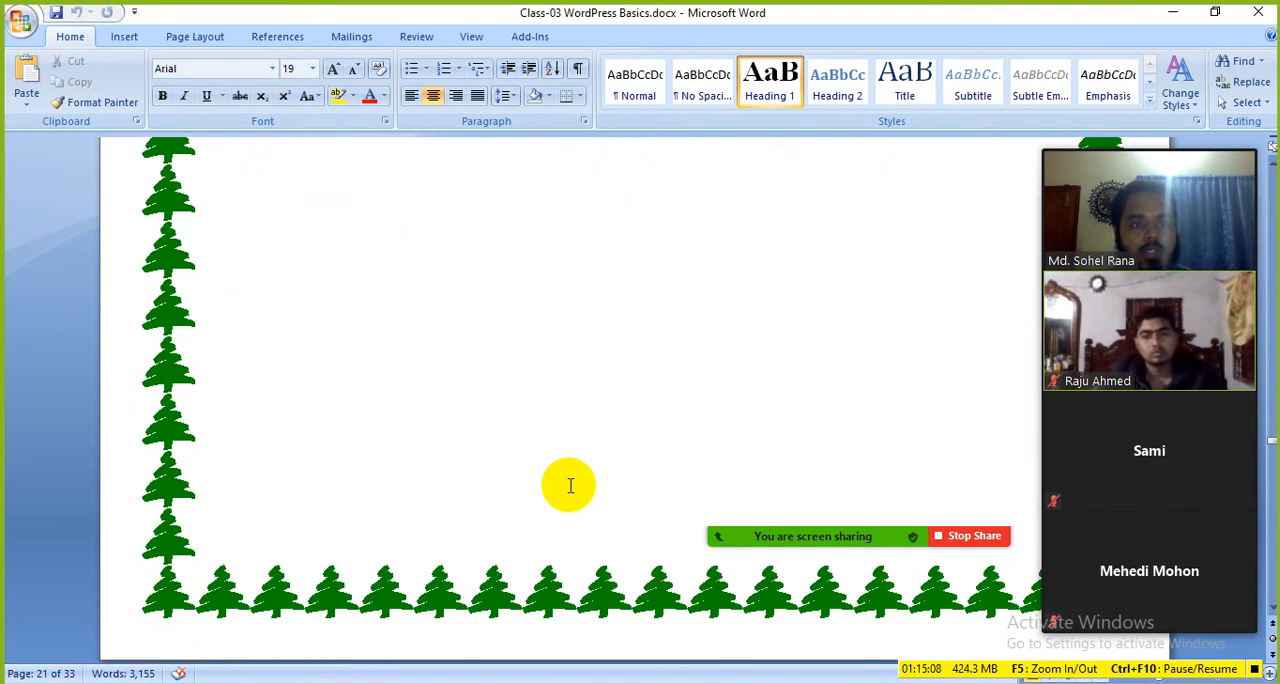
scroll(568, 515, down, 15)
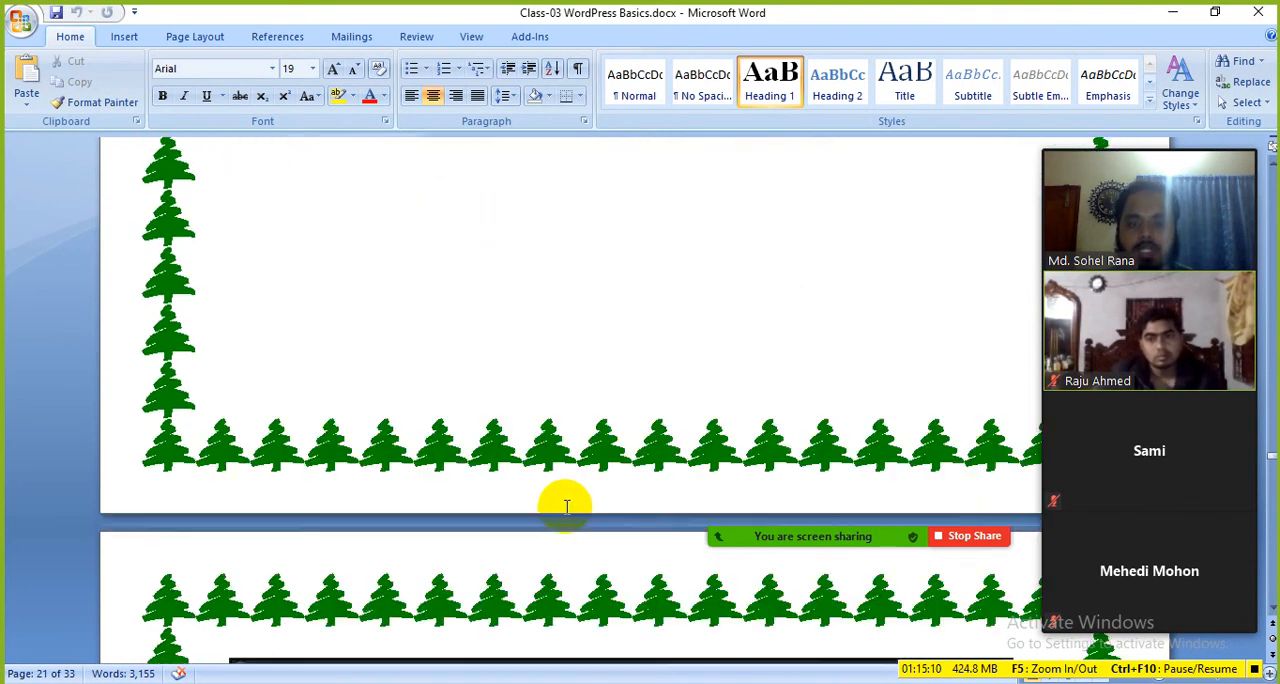
scroll(566, 510, down, 10)
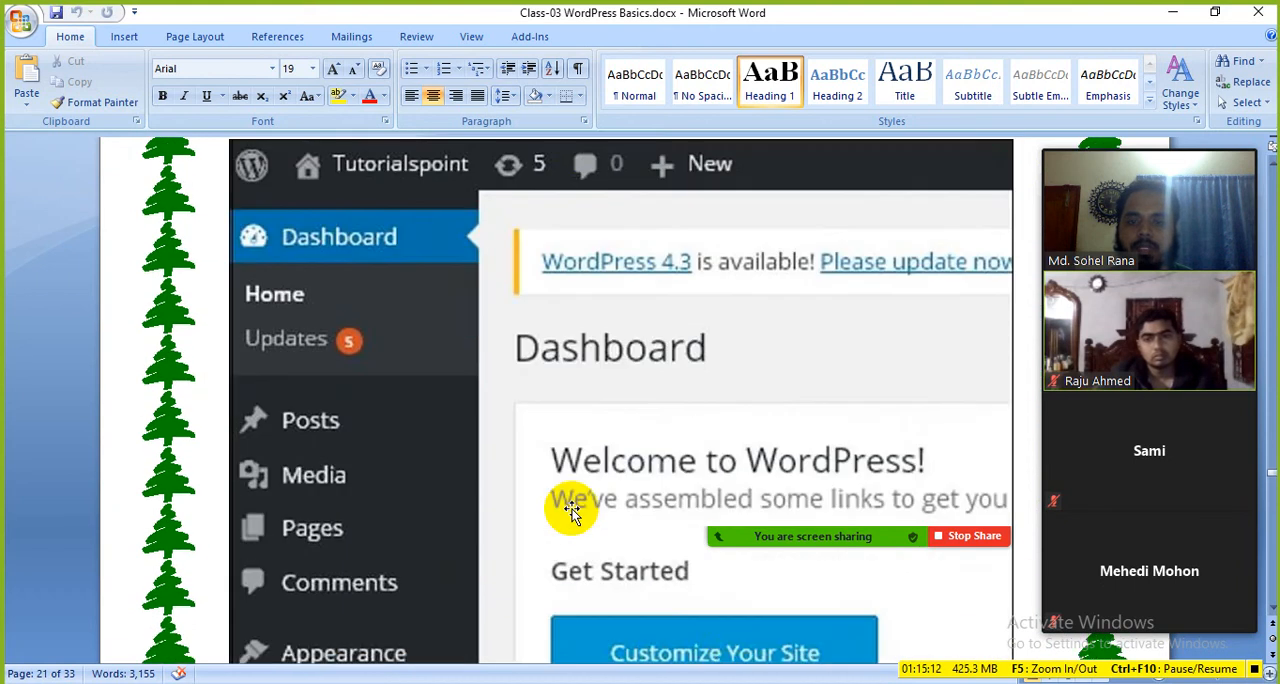
scroll(578, 503, down, 15)
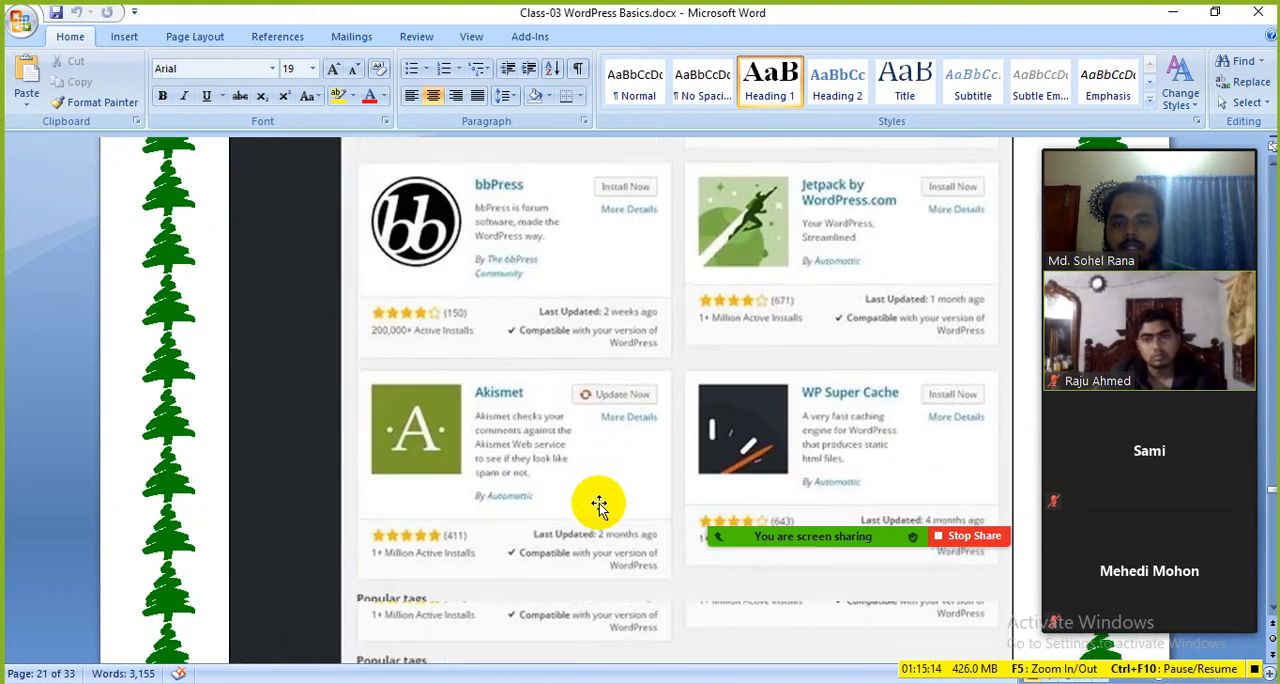
scroll(609, 517, down, 15)
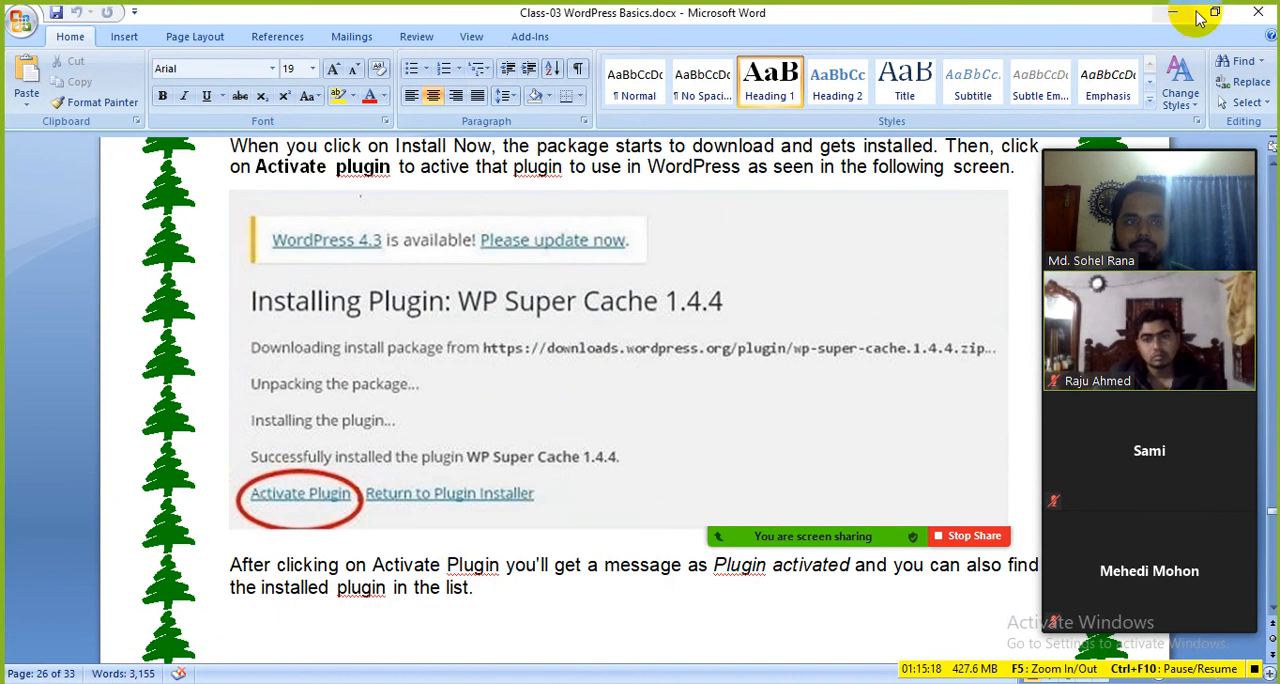
Step: Close the Word document and the Firefox window with the WordPress dashboard to return to the desktop
click(1253, 13)
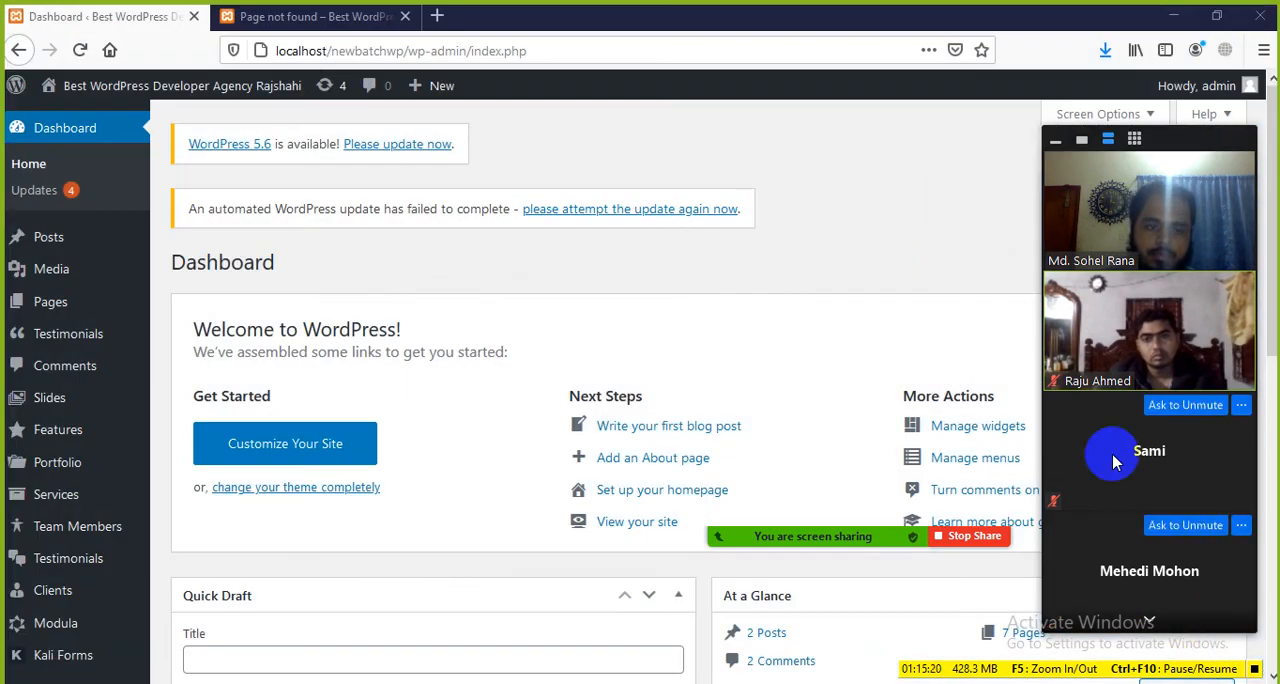
click(1262, 14)
click(600, 382)
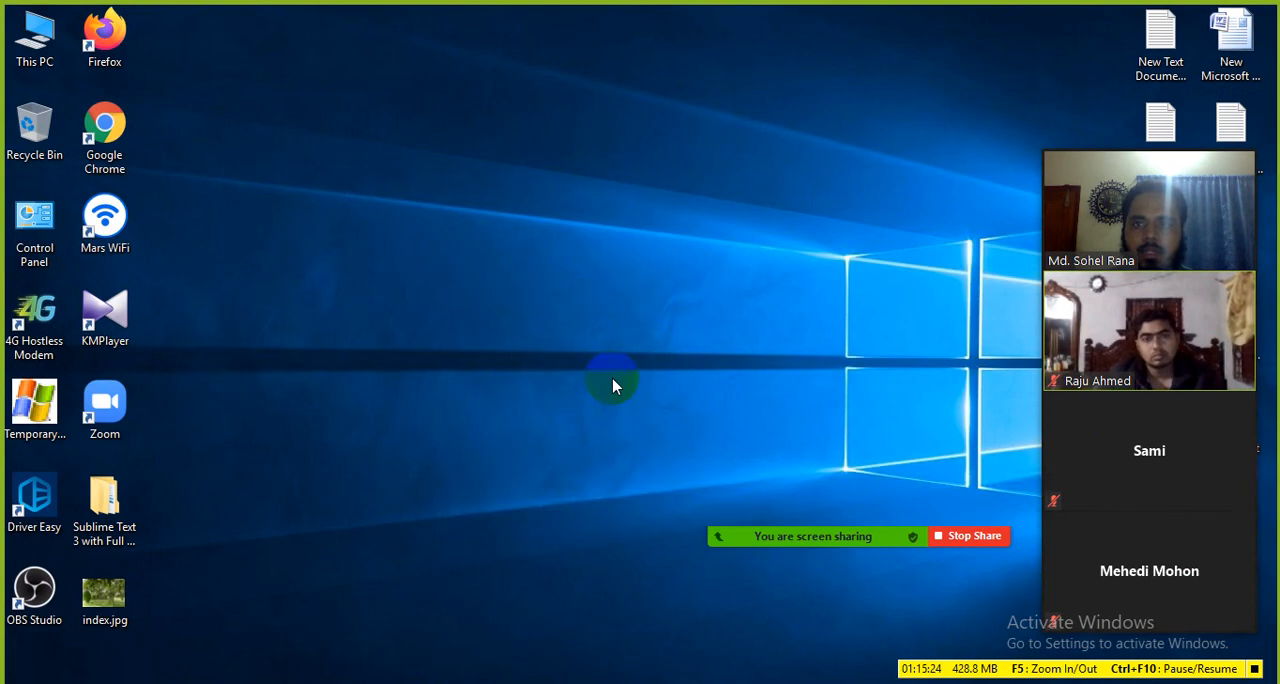
Step: Reposition the floating Zoom meeting controls and check the unread message in the meeting chat
mouse_move(861, 549)
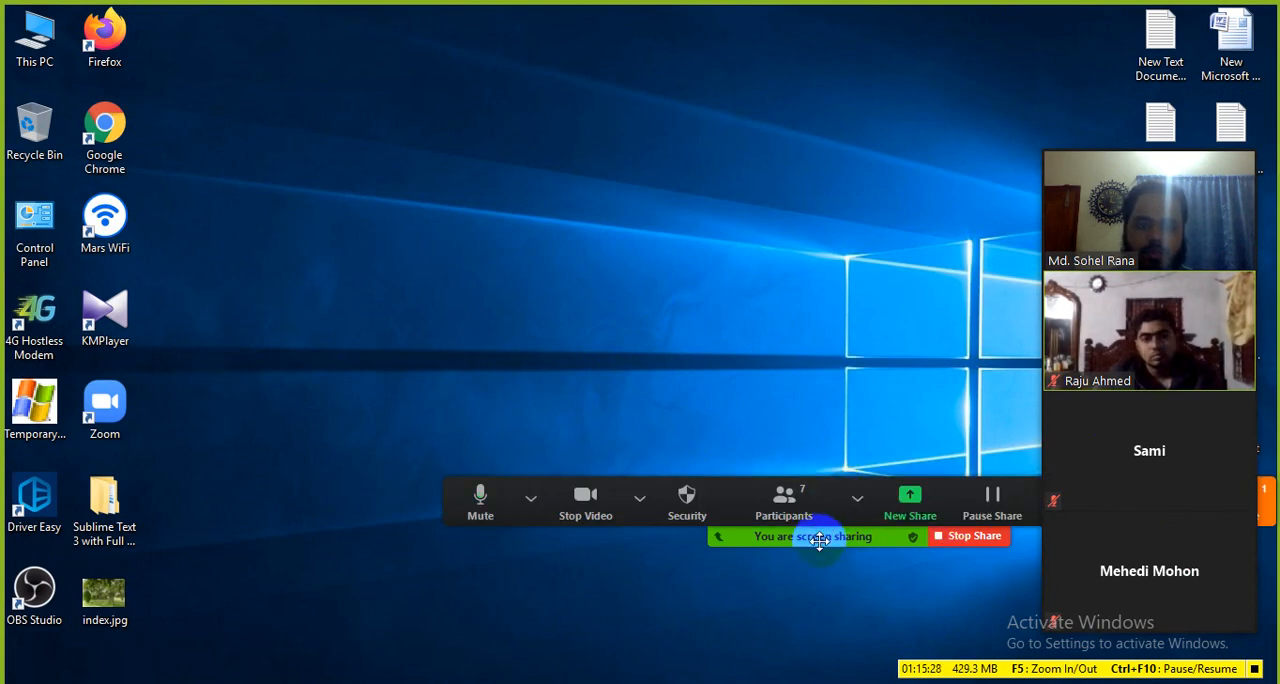
drag(819, 540, 590, 71)
click(991, 55)
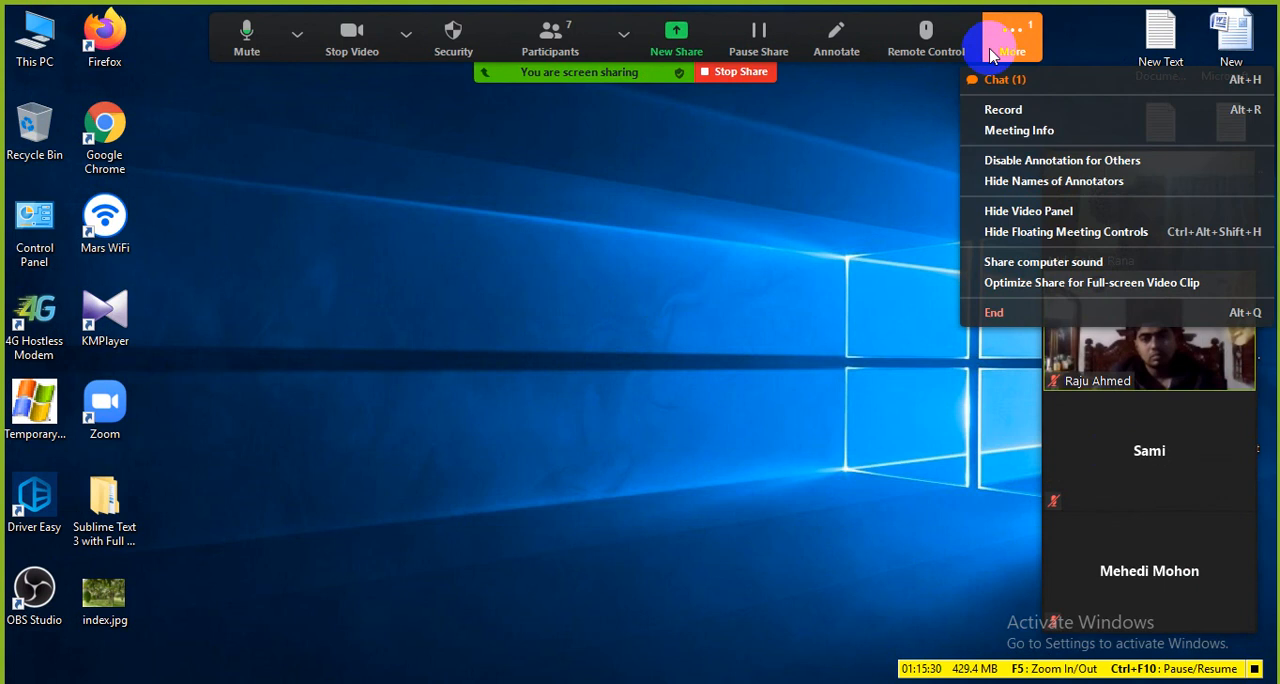
click(1026, 79)
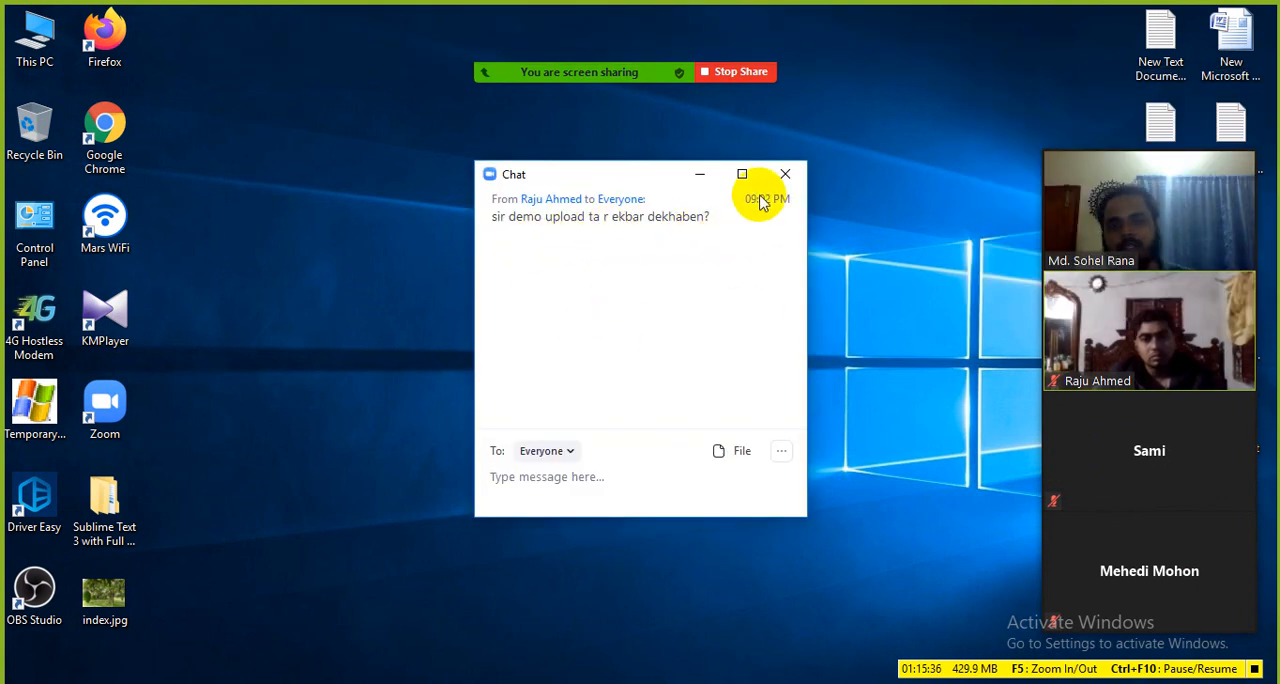
click(784, 176)
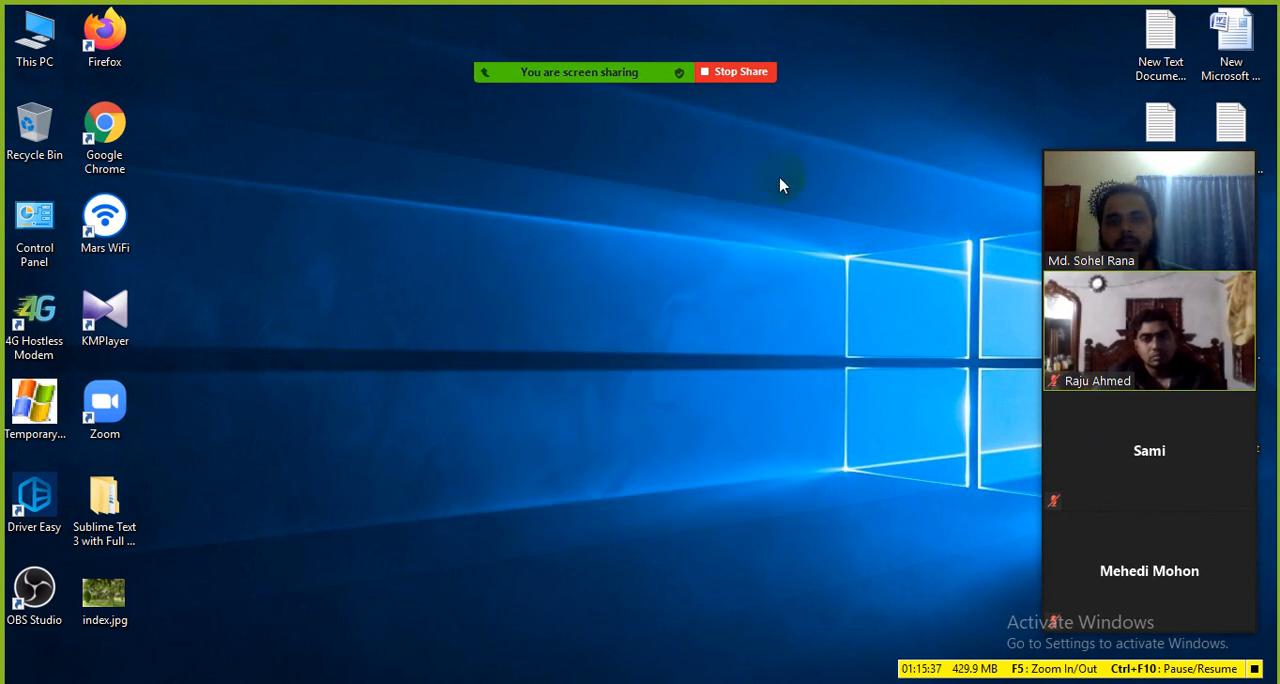
Step: Stop the screen share in the Zoom meeting and show the hidden system tray icons
click(736, 73)
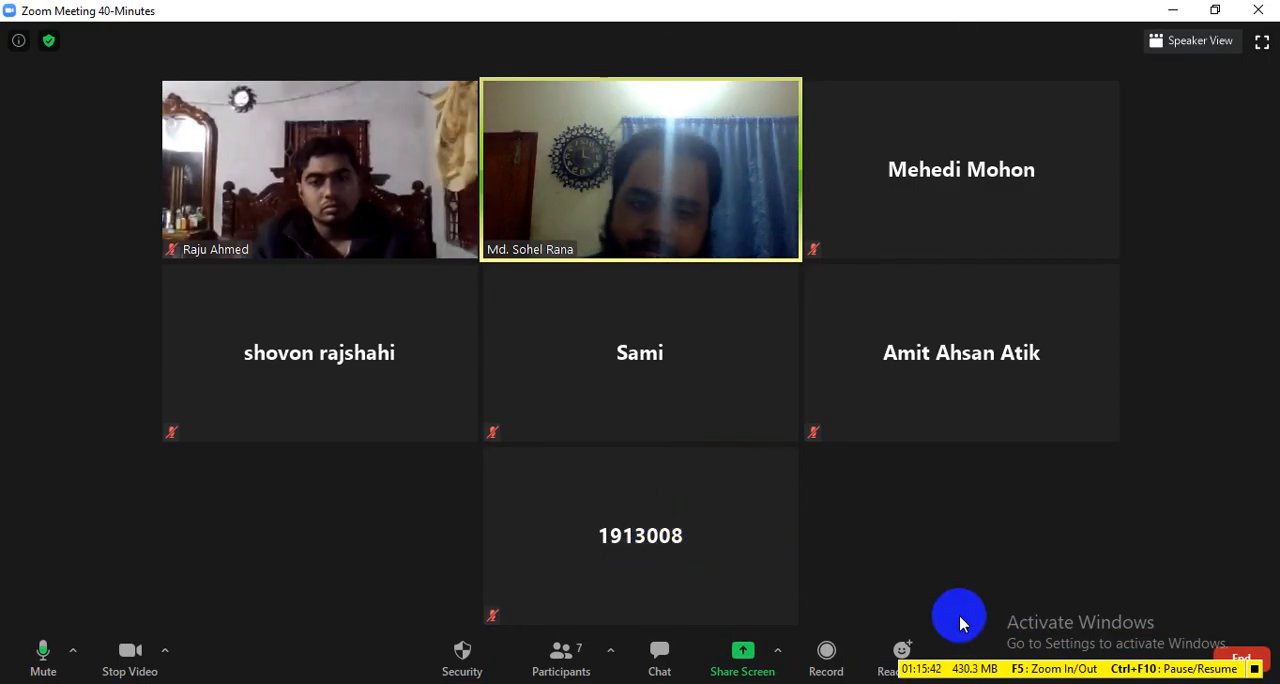
click(1071, 683)
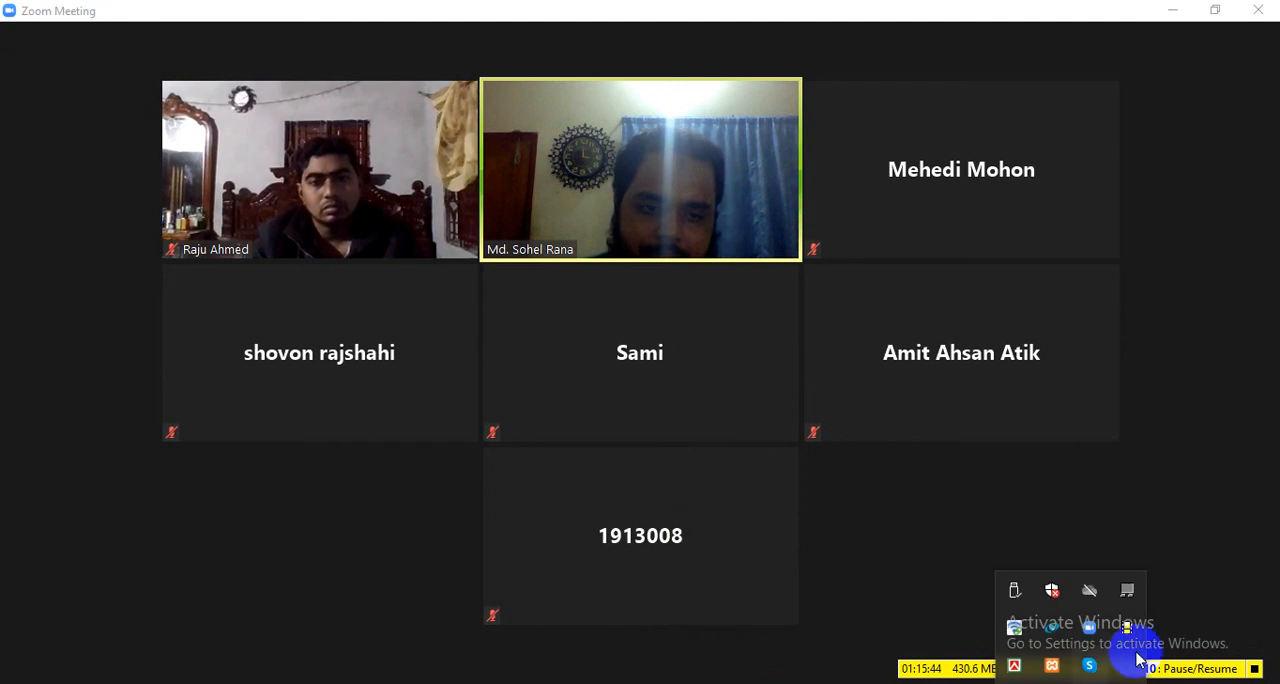